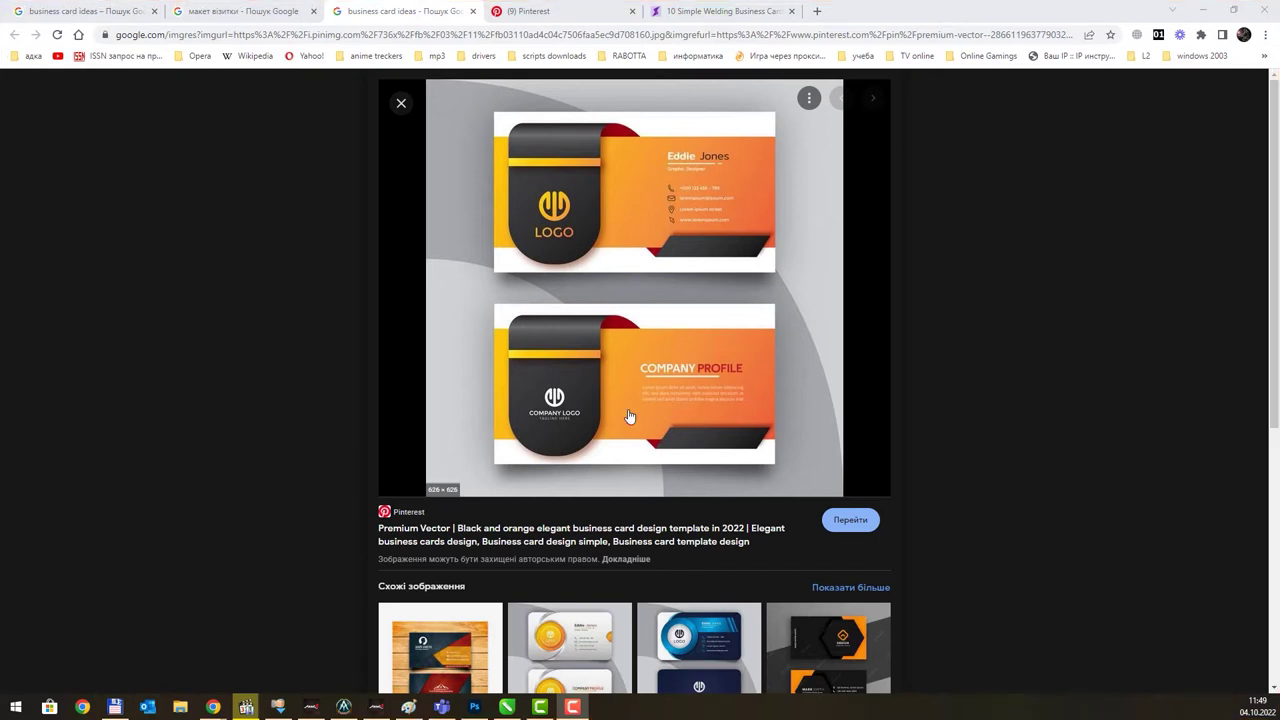
# Scroll through the similar card designs below the black-and-orange reference, then back up
pyautogui.scroll(-2, 613, 627)
pyautogui.scroll(-3, 613, 627)
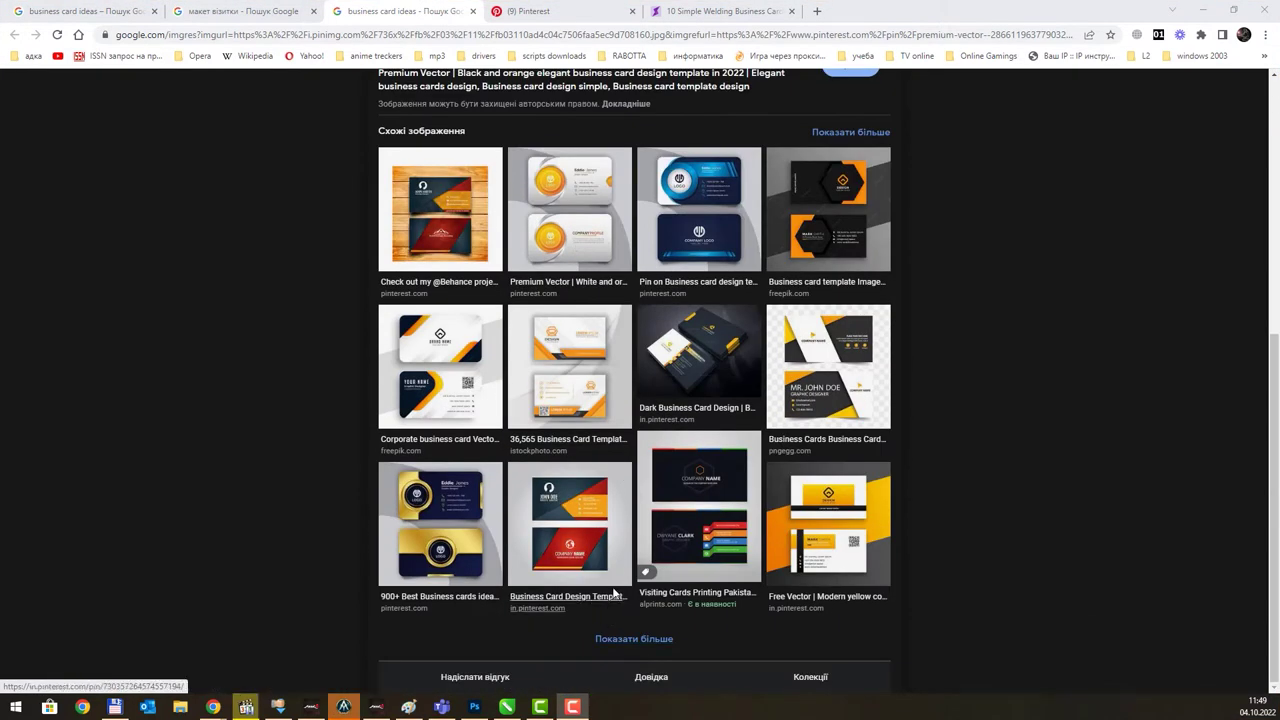
pyautogui.scroll(5, 613, 627)
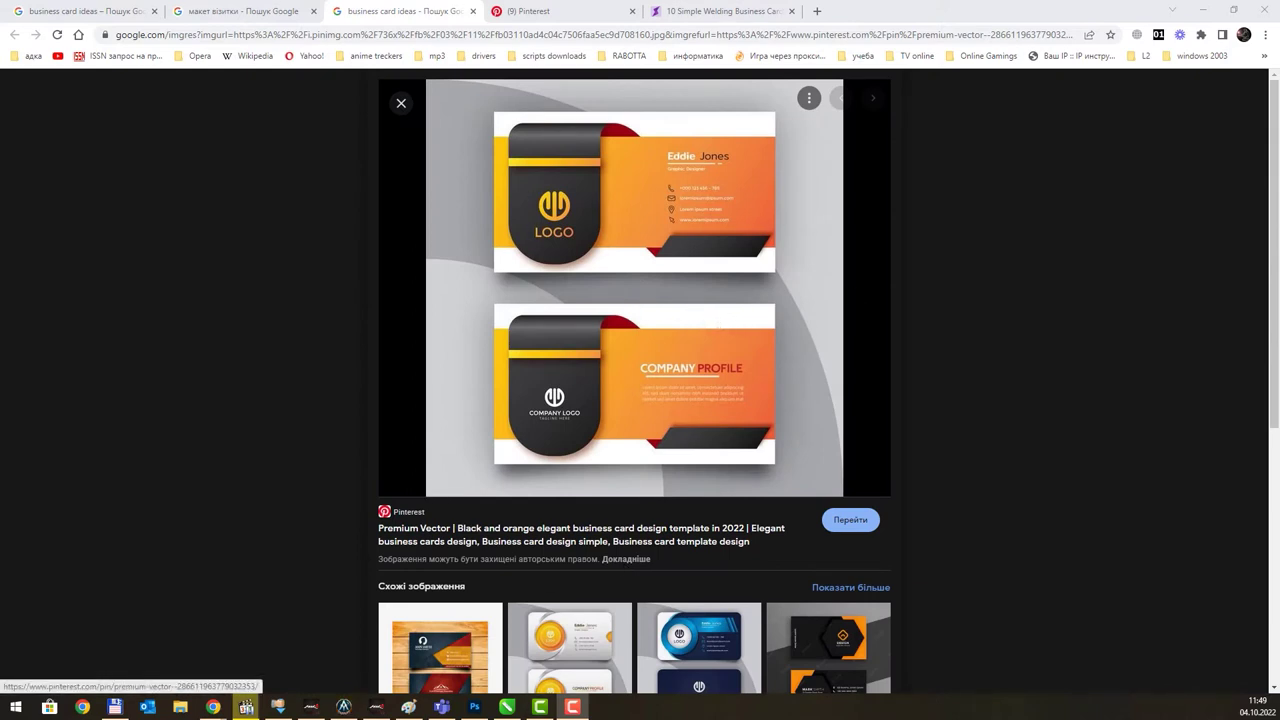
# Create a new Print document in millimetres, 90 × 50 mm at 300 ppi
pyautogui.hotkey('alt', 'Tab')
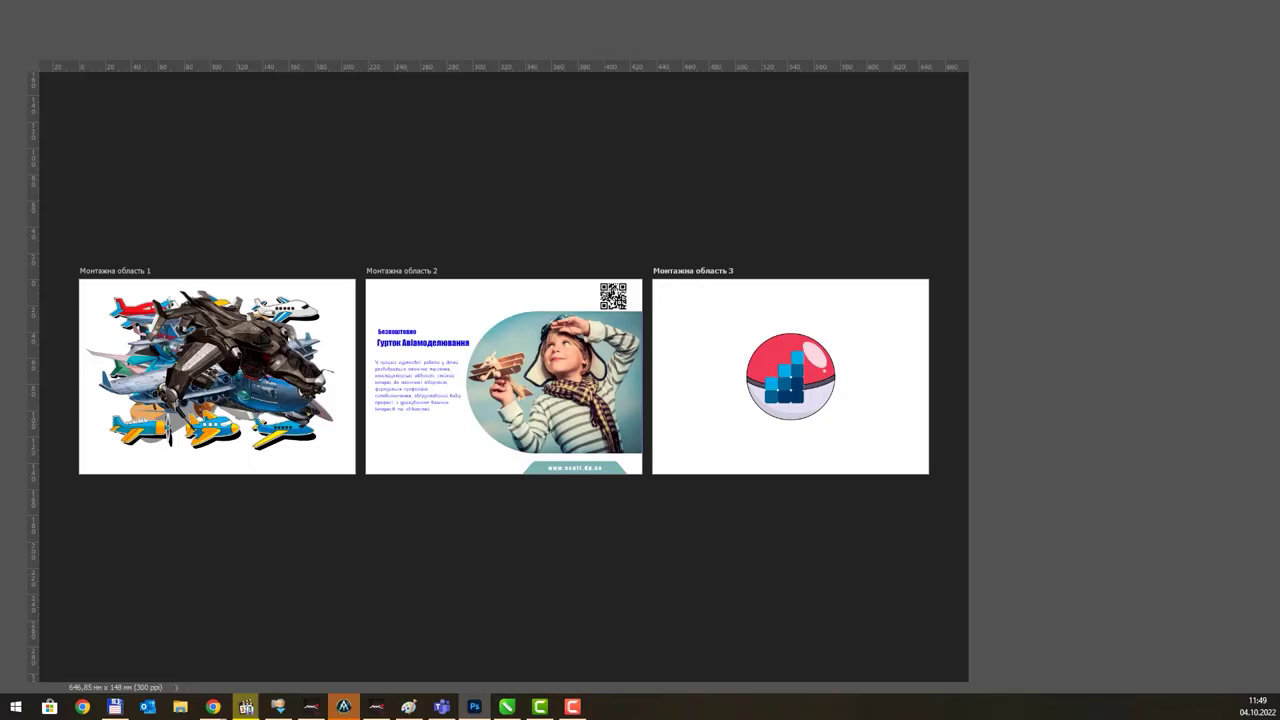
pyautogui.click(28, 8)
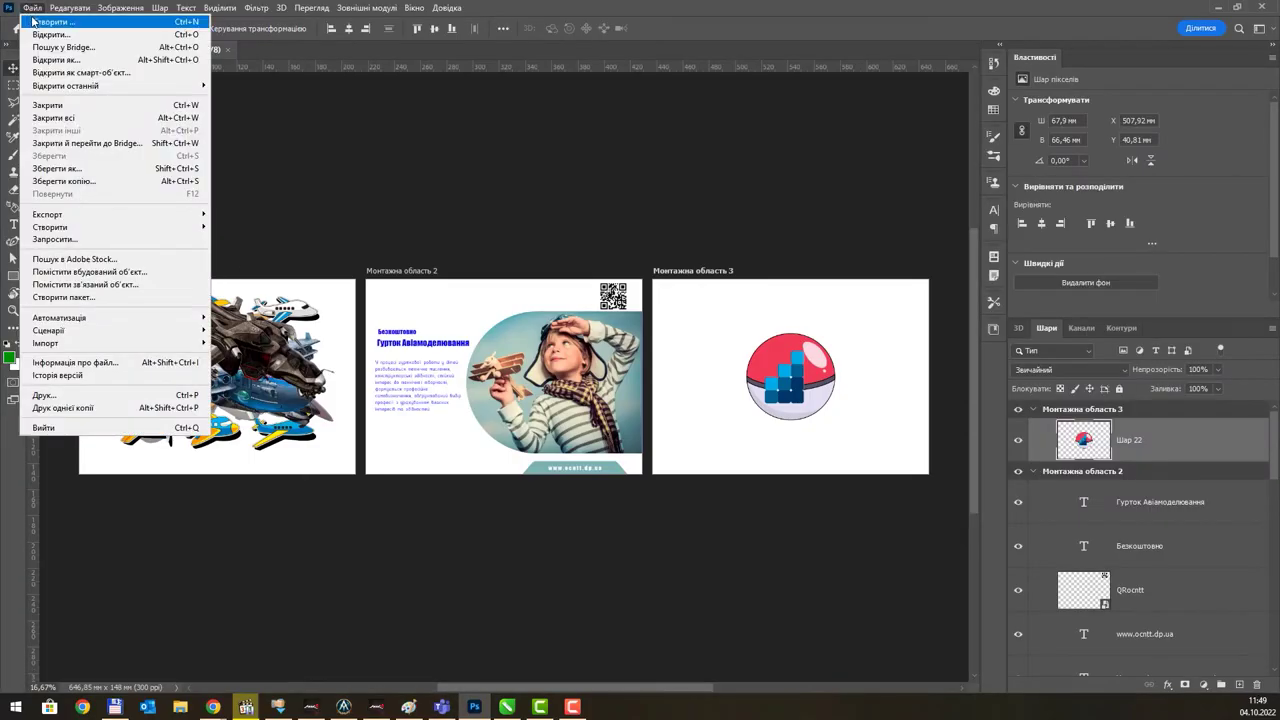
pyautogui.click(50, 21)
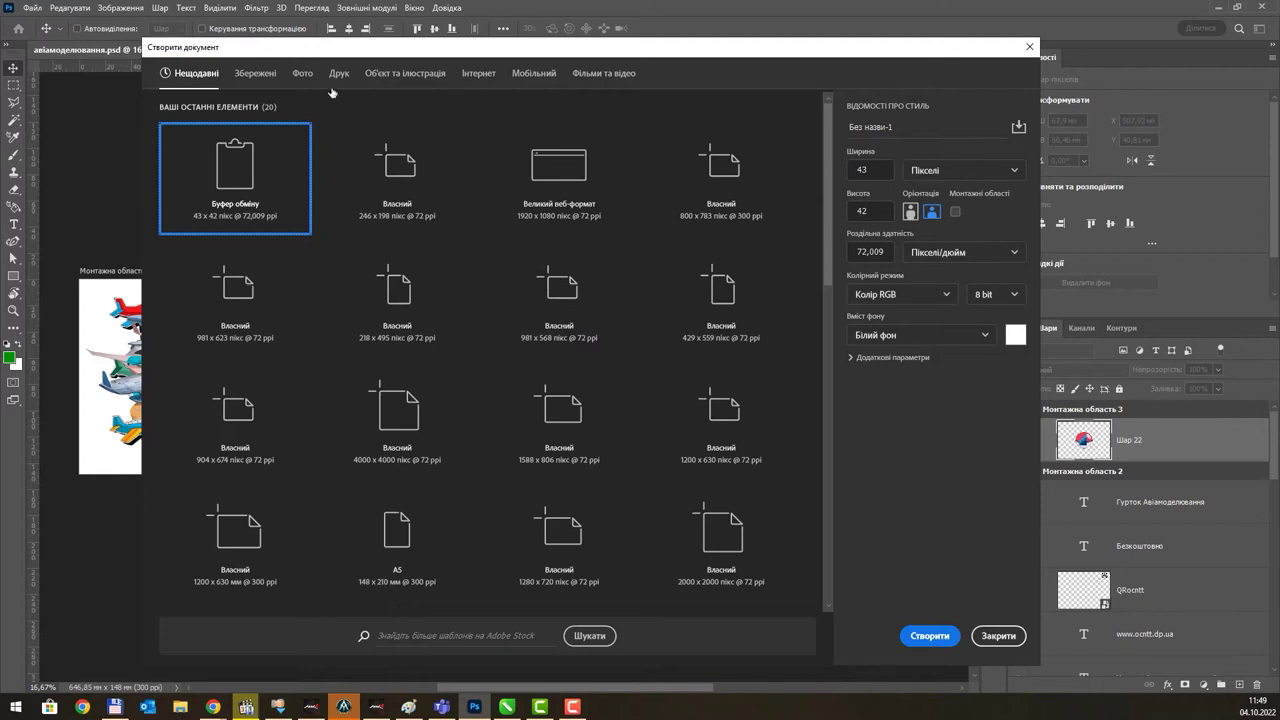
pyautogui.click(337, 76)
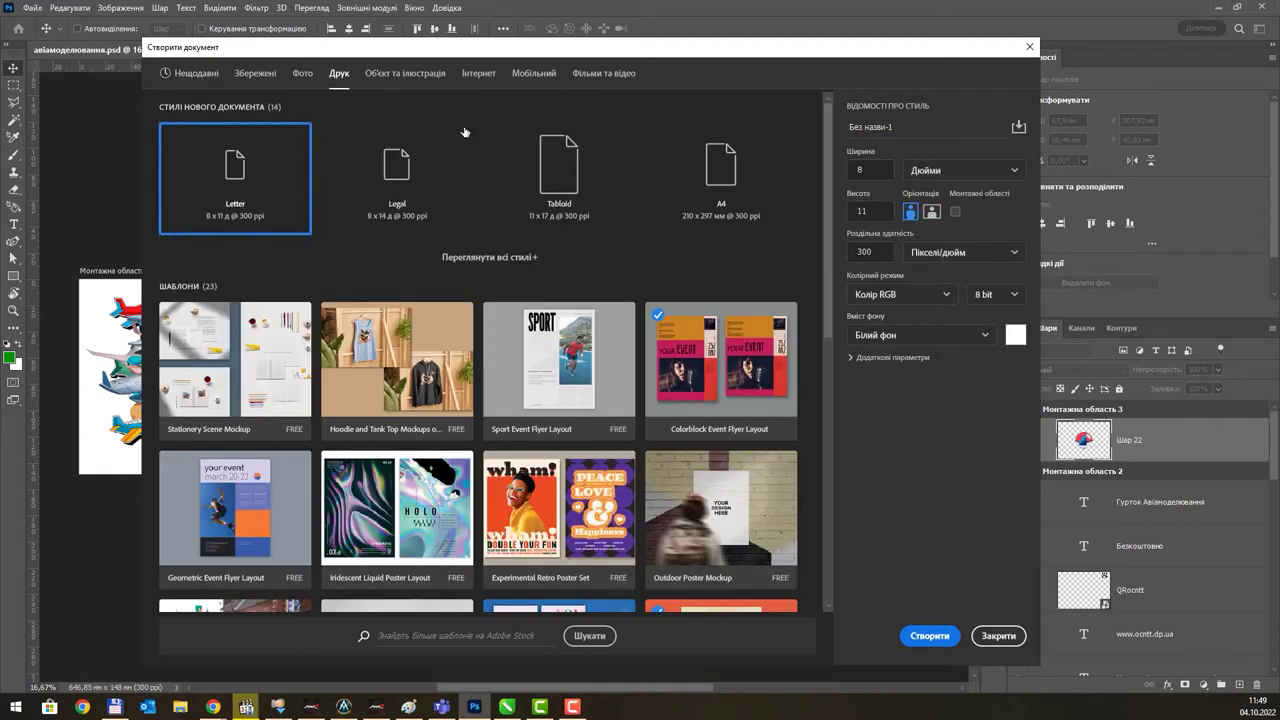
pyautogui.click(962, 172)
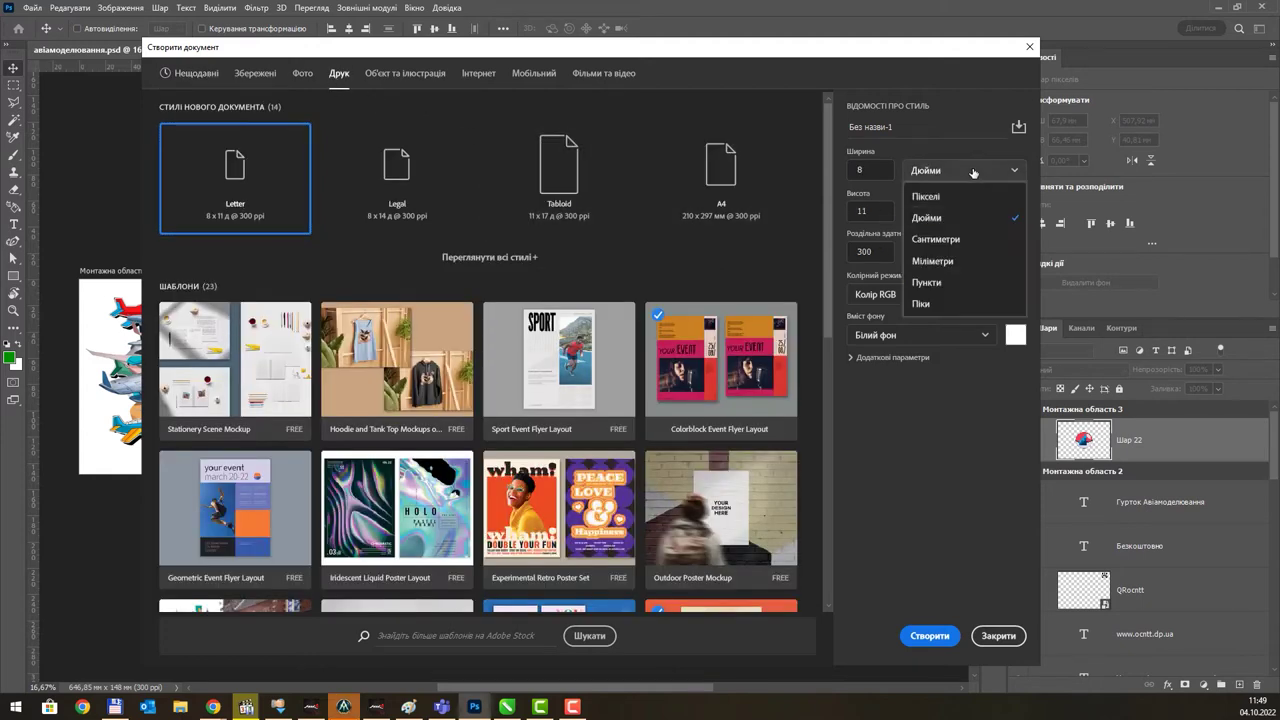
pyautogui.click(944, 264)
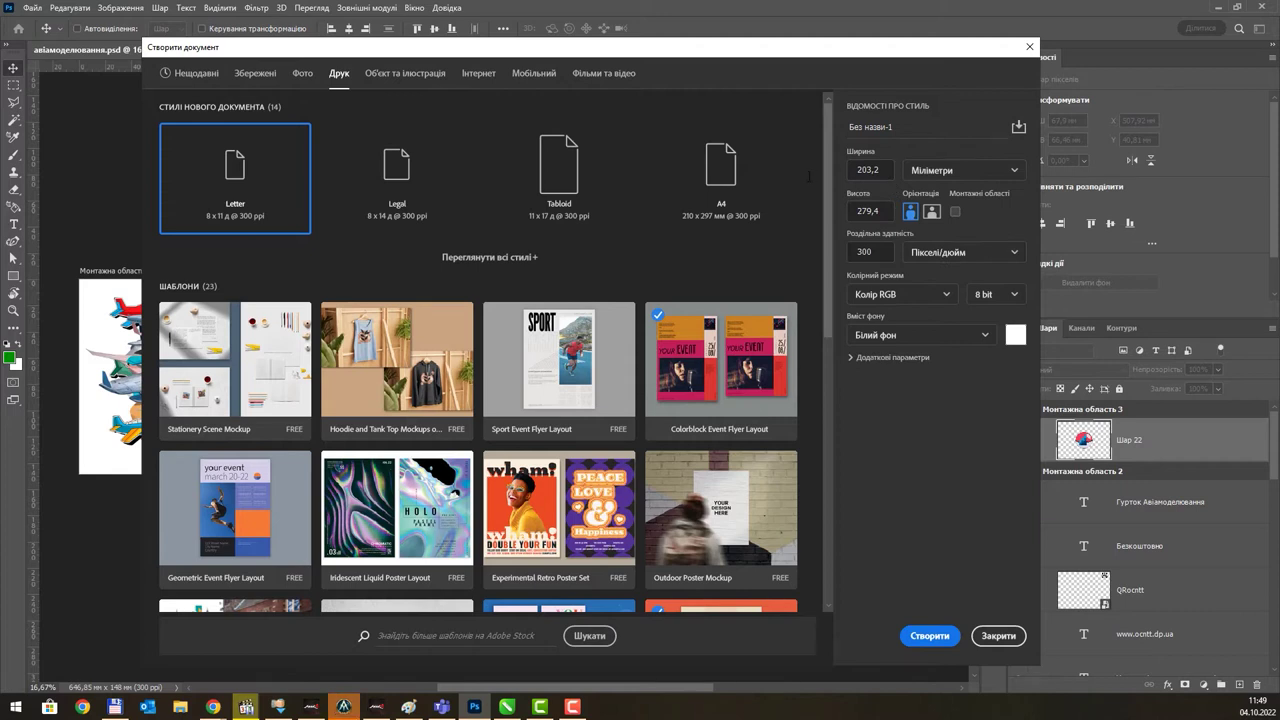
pyautogui.moveTo(876, 170); pyautogui.dragTo(847, 175)
pyautogui.write('0')
pyautogui.press('Tab')
pyautogui.write('50')
pyautogui.click(935, 648)
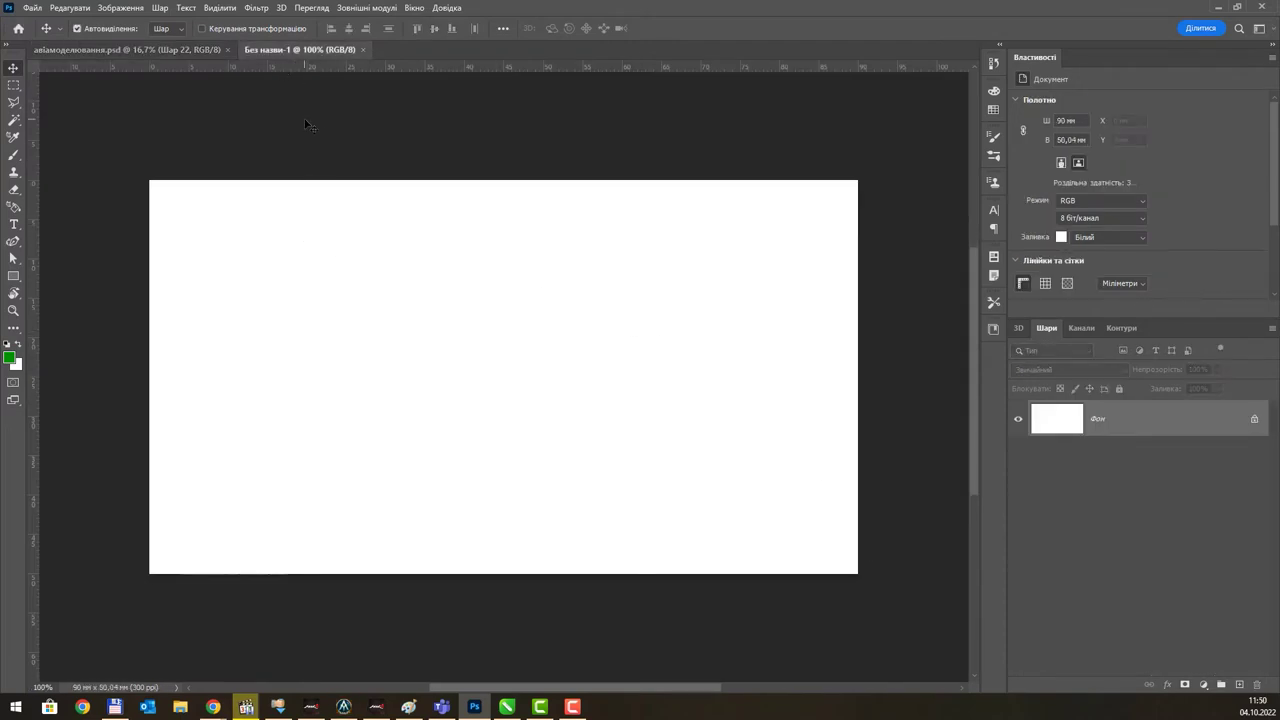
# Show rulers, add guides on the left, top, right and bottom edges, and reset default colours
pyautogui.hotkey('ctrl', 'r')
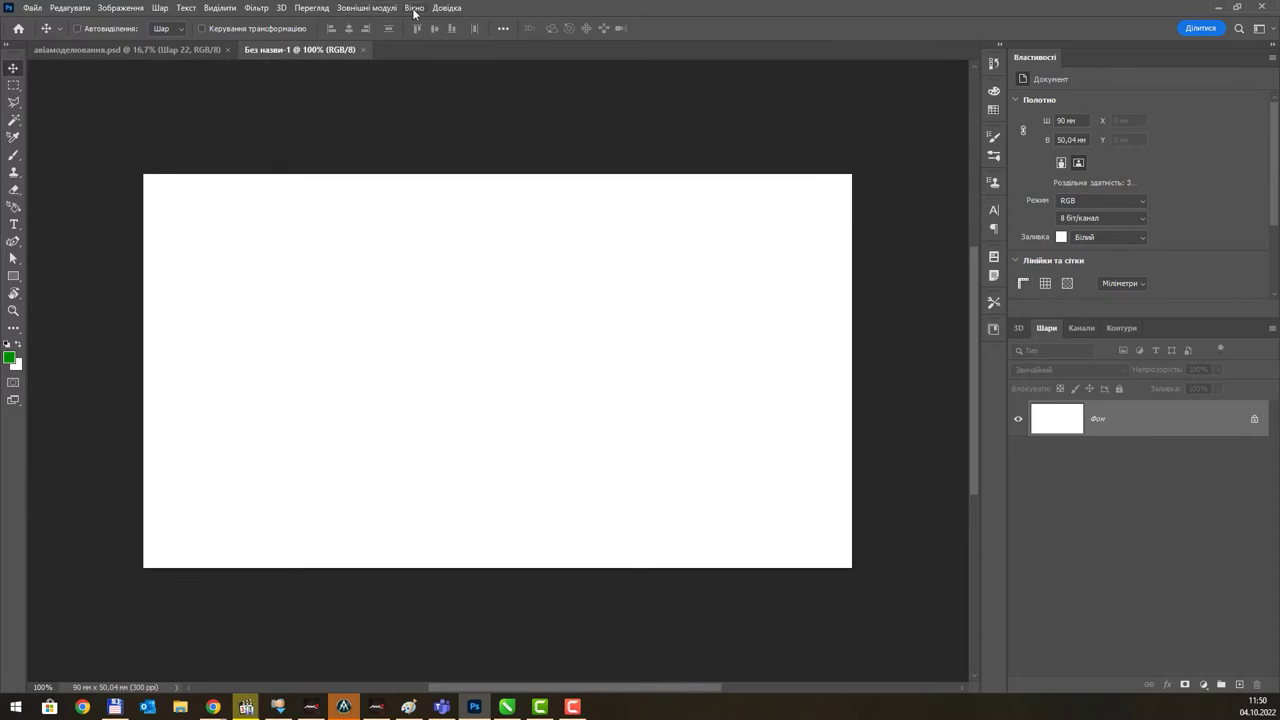
pyautogui.click(414, 9)
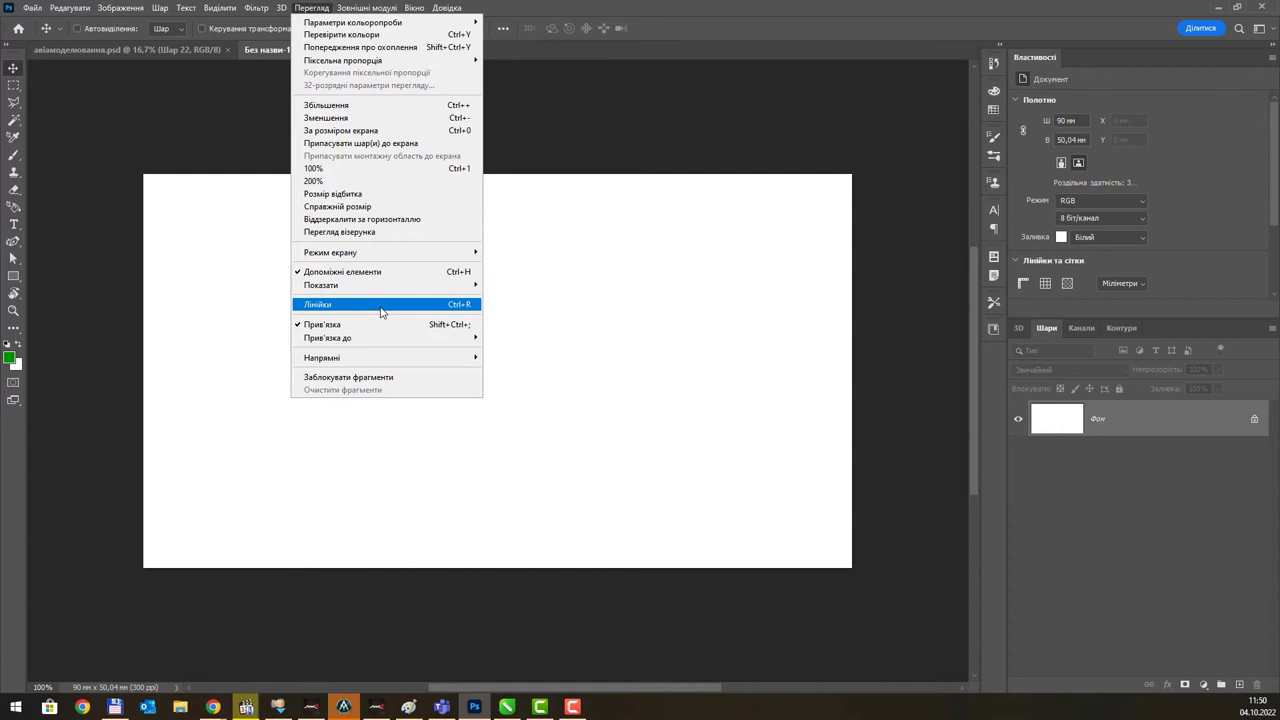
pyautogui.click(381, 312)
pyautogui.moveTo(36, 289); pyautogui.dragTo(149, 280)
pyautogui.moveTo(394, 62); pyautogui.dragTo(397, 180)
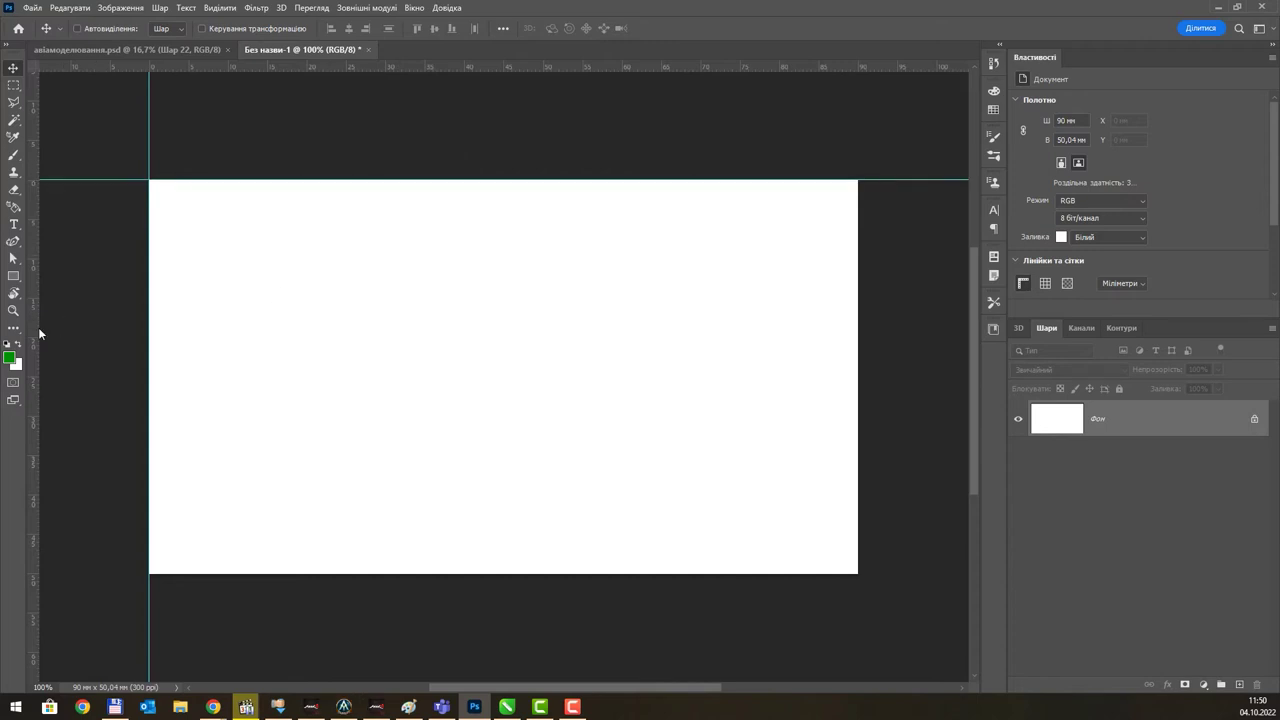
pyautogui.moveTo(40, 333); pyautogui.dragTo(858, 381)
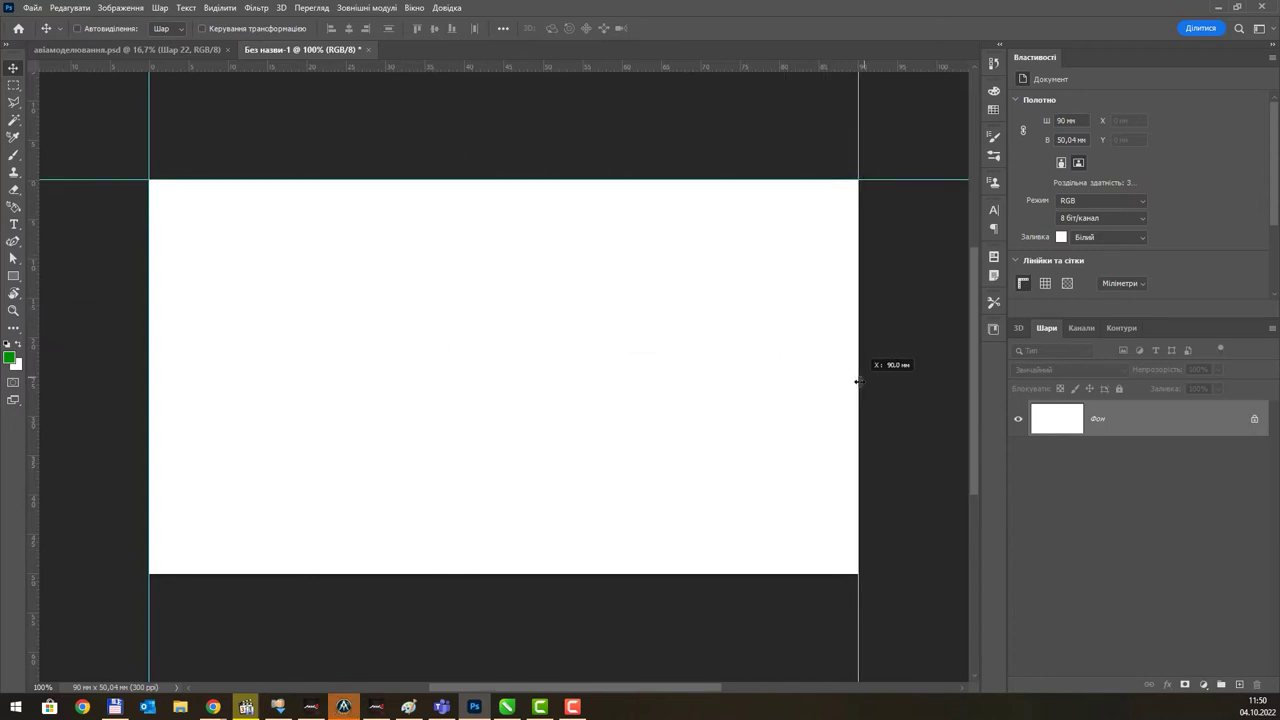
pyautogui.moveTo(590, 66); pyautogui.dragTo(590, 572)
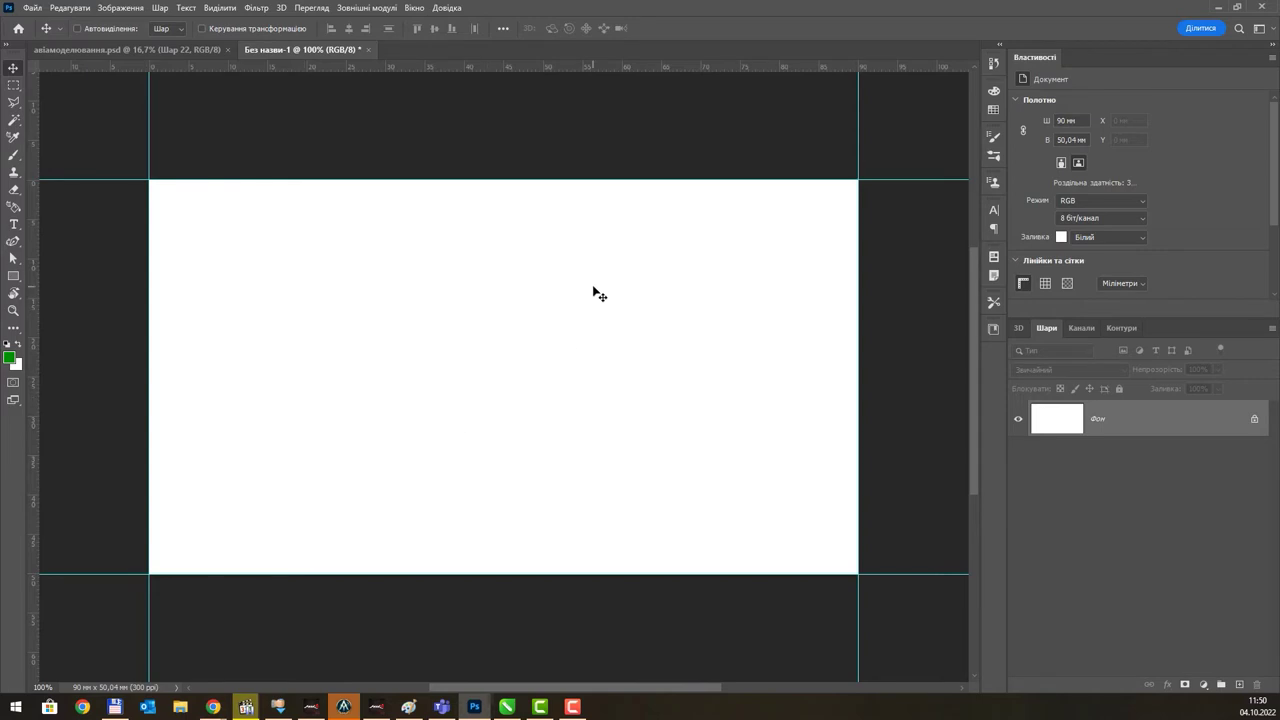
pyautogui.click(8, 344)
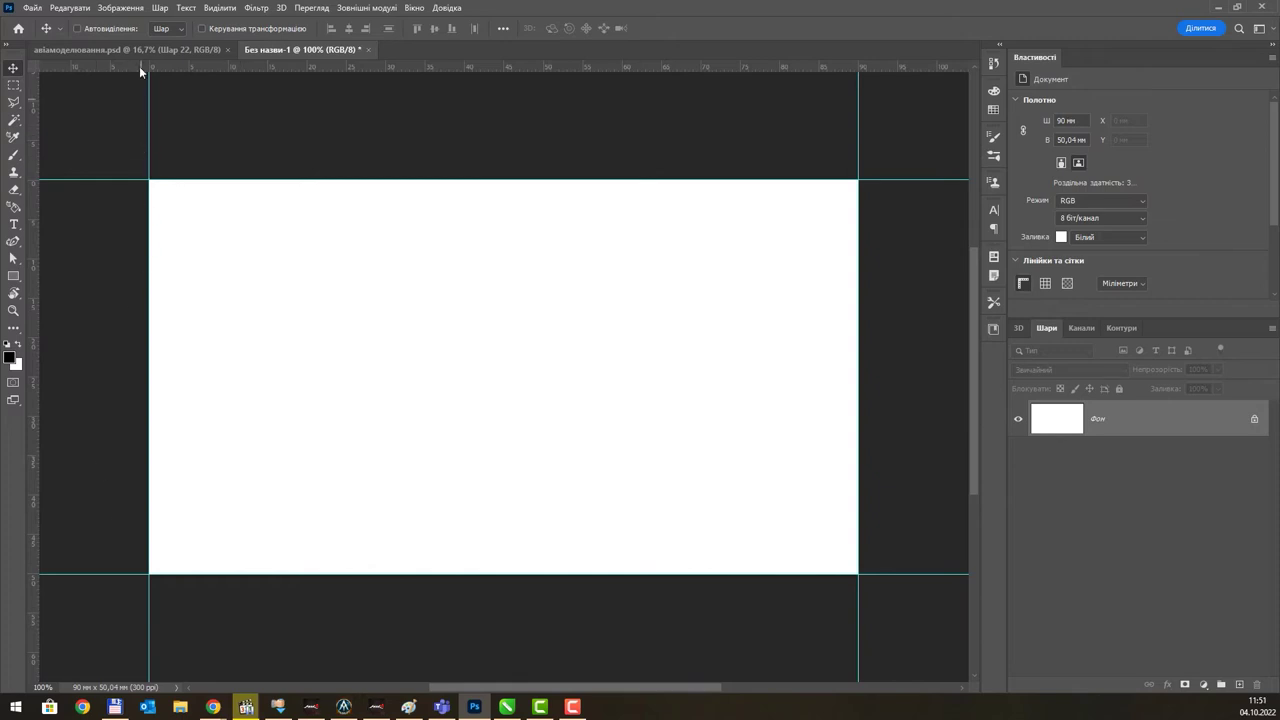
# Open the Image menu to reach the Canvas Size option
pyautogui.click(134, 8)
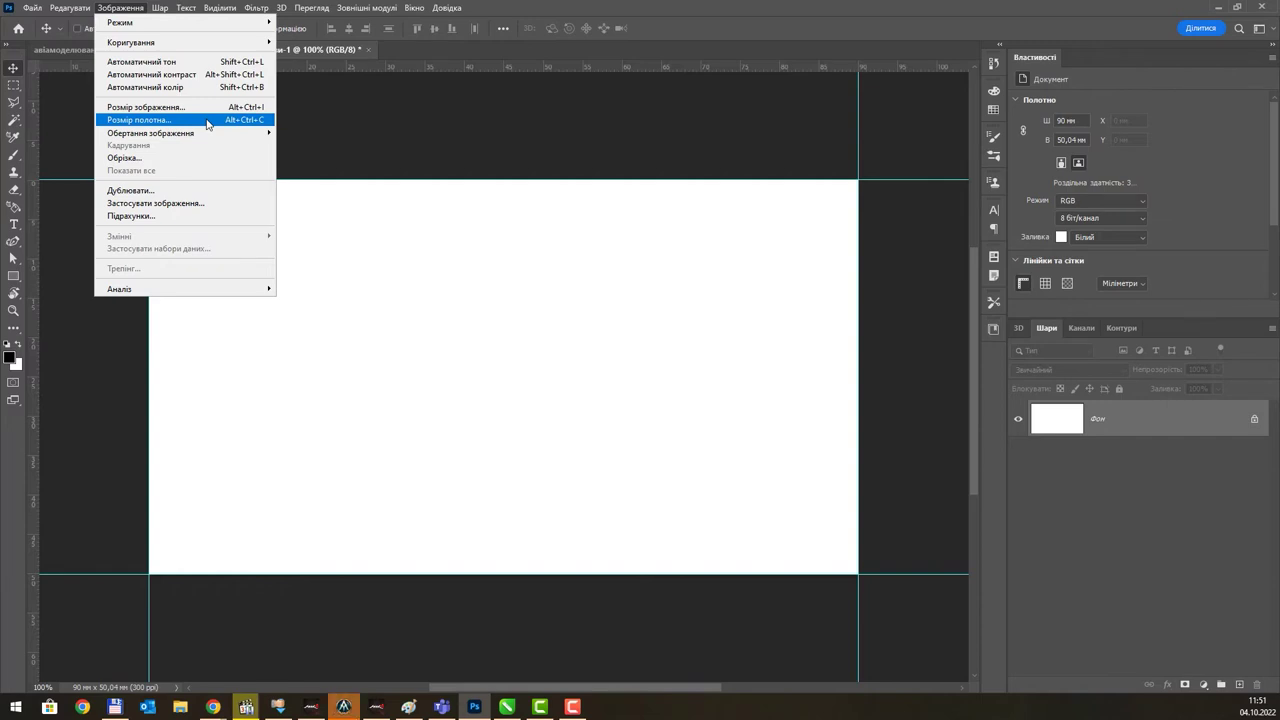
pyautogui.click(208, 121)
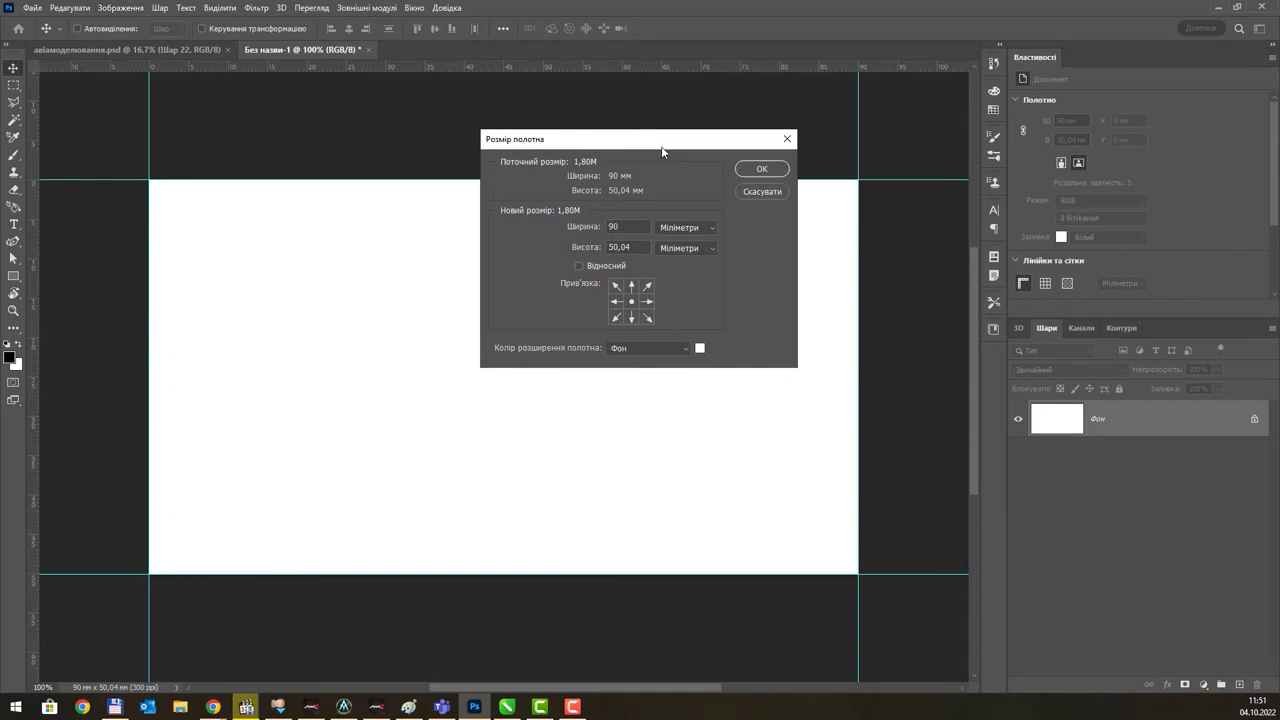
pyautogui.moveTo(662, 146); pyautogui.dragTo(606, 146)
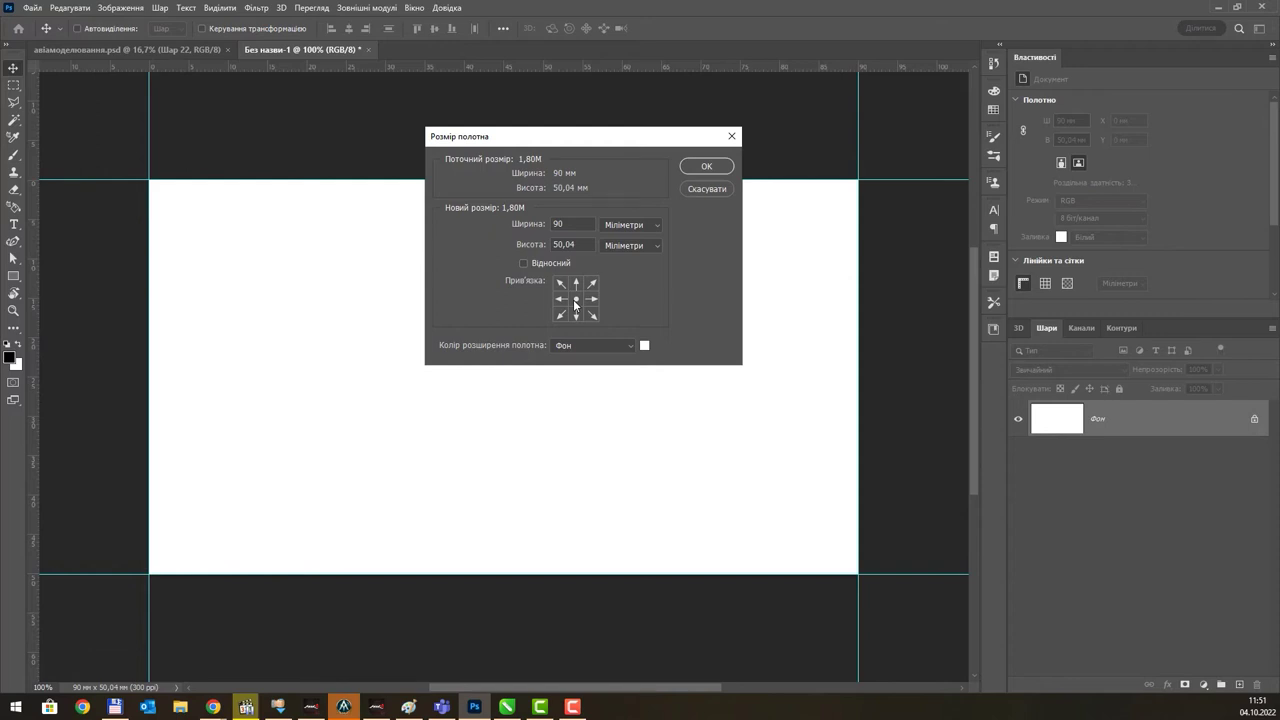
pyautogui.click(536, 266)
pyautogui.moveTo(538, 263)
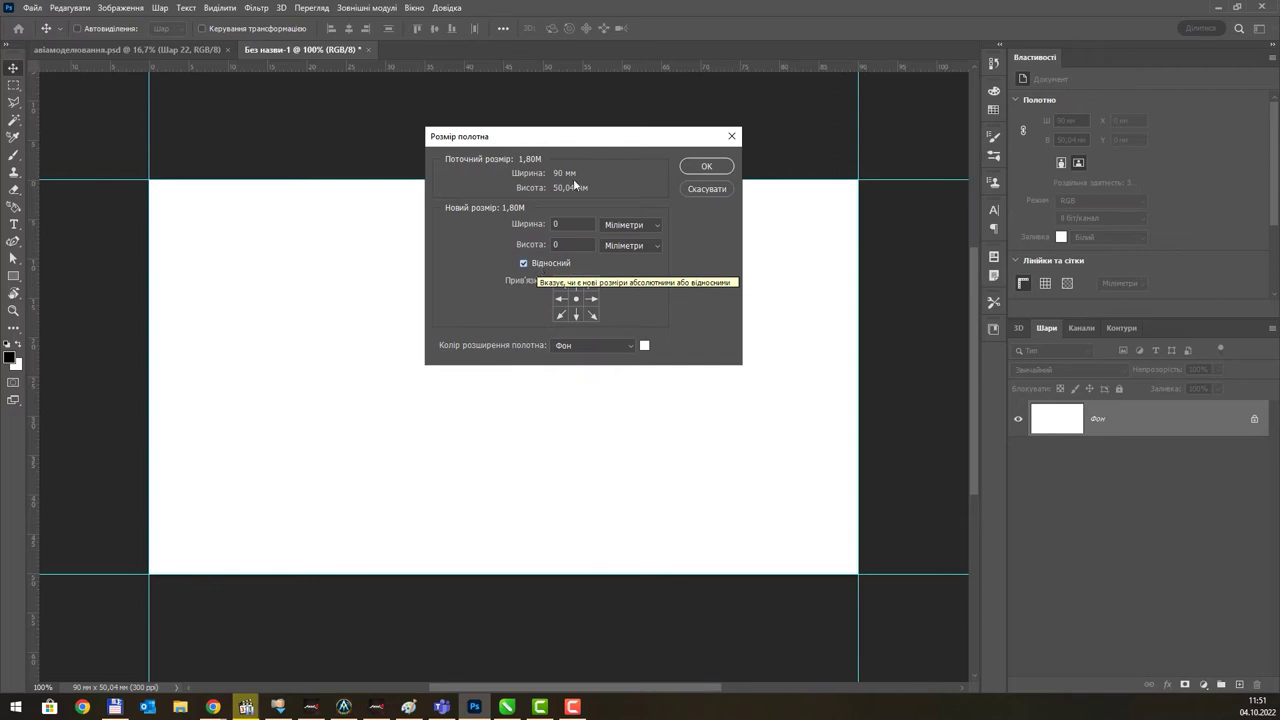
pyautogui.moveTo(582, 145); pyautogui.dragTo(586, 151)
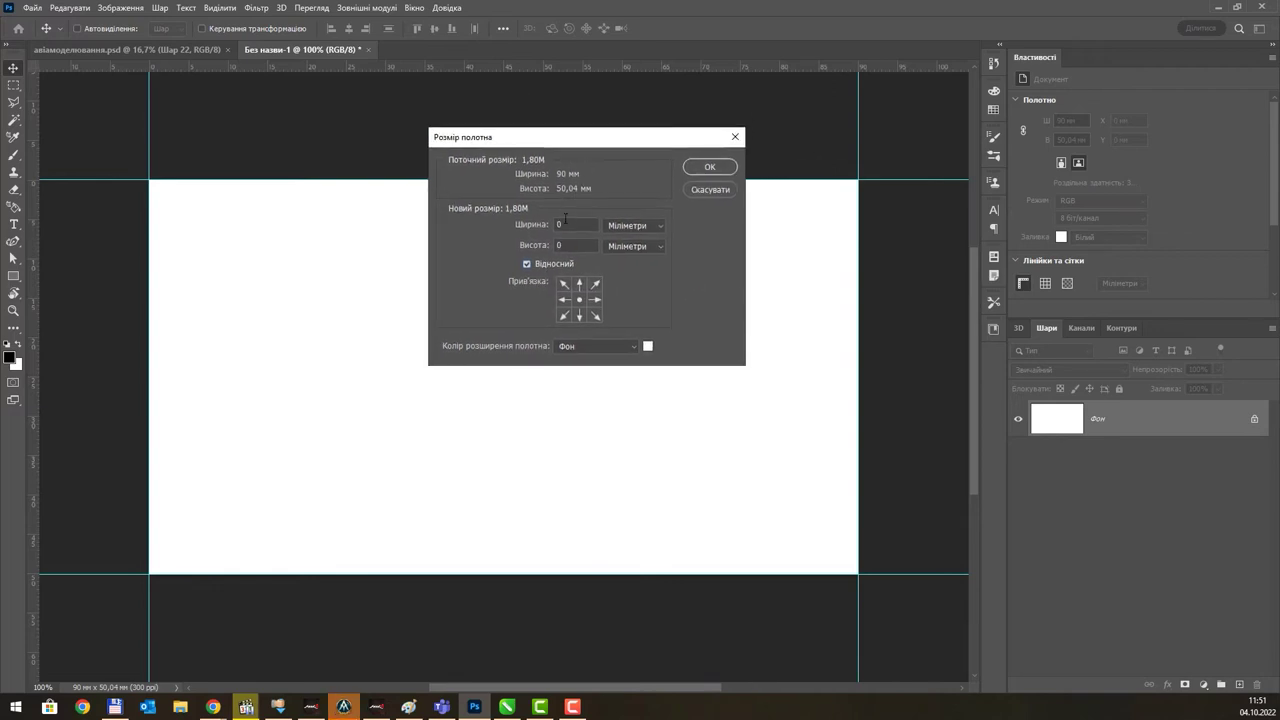
pyautogui.click(543, 222)
pyautogui.doubleClick(565, 243)
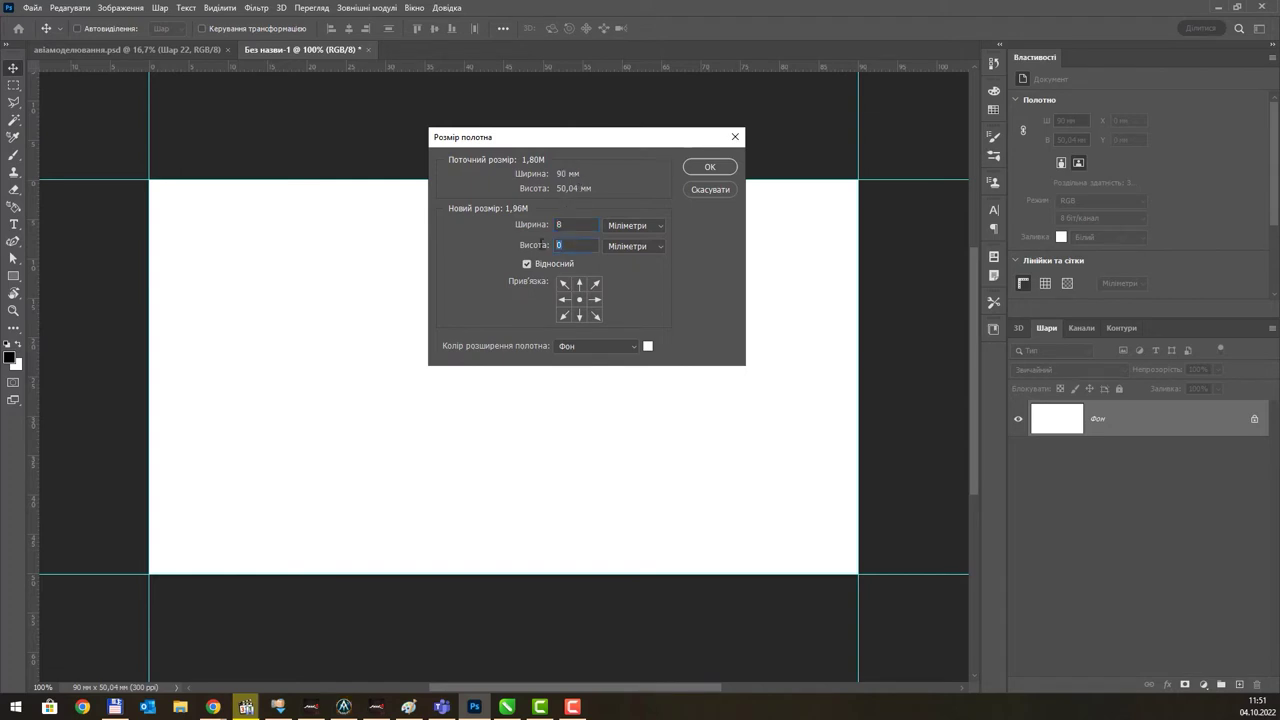
pyautogui.write('8')
pyautogui.click(578, 284)
pyautogui.click(565, 285)
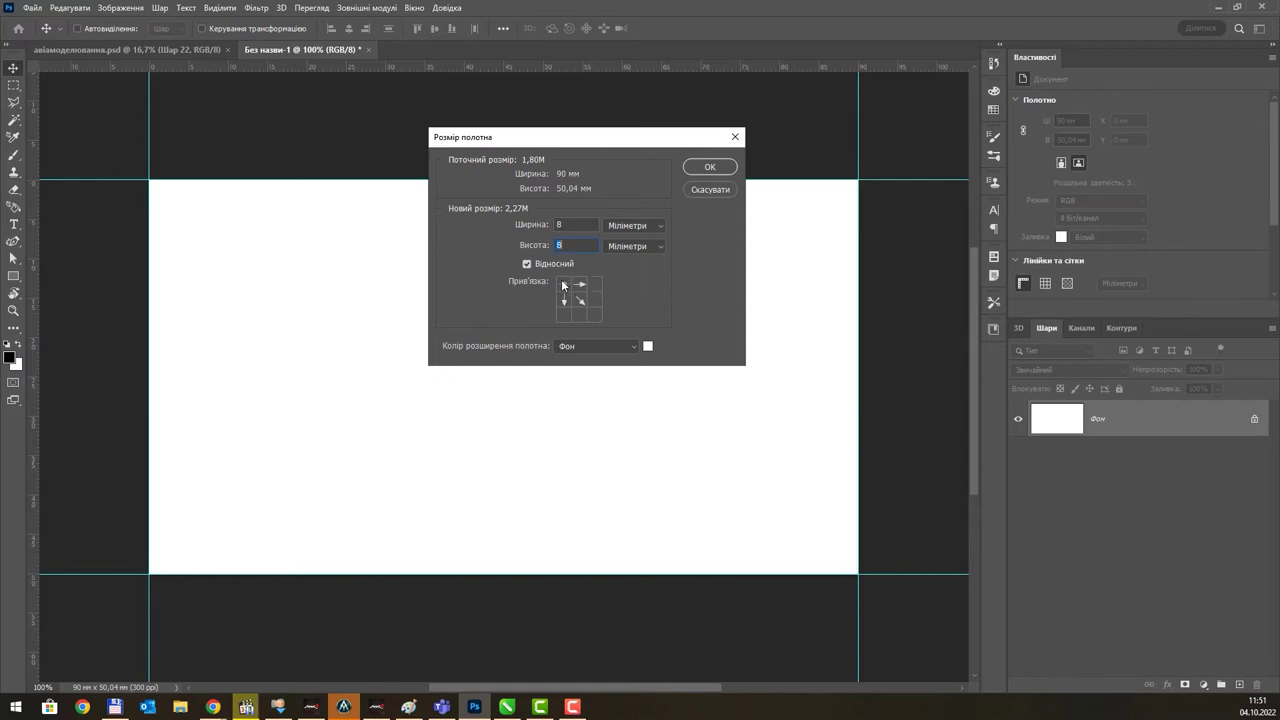
pyautogui.click(579, 299)
pyautogui.click(564, 285)
pyautogui.click(704, 168)
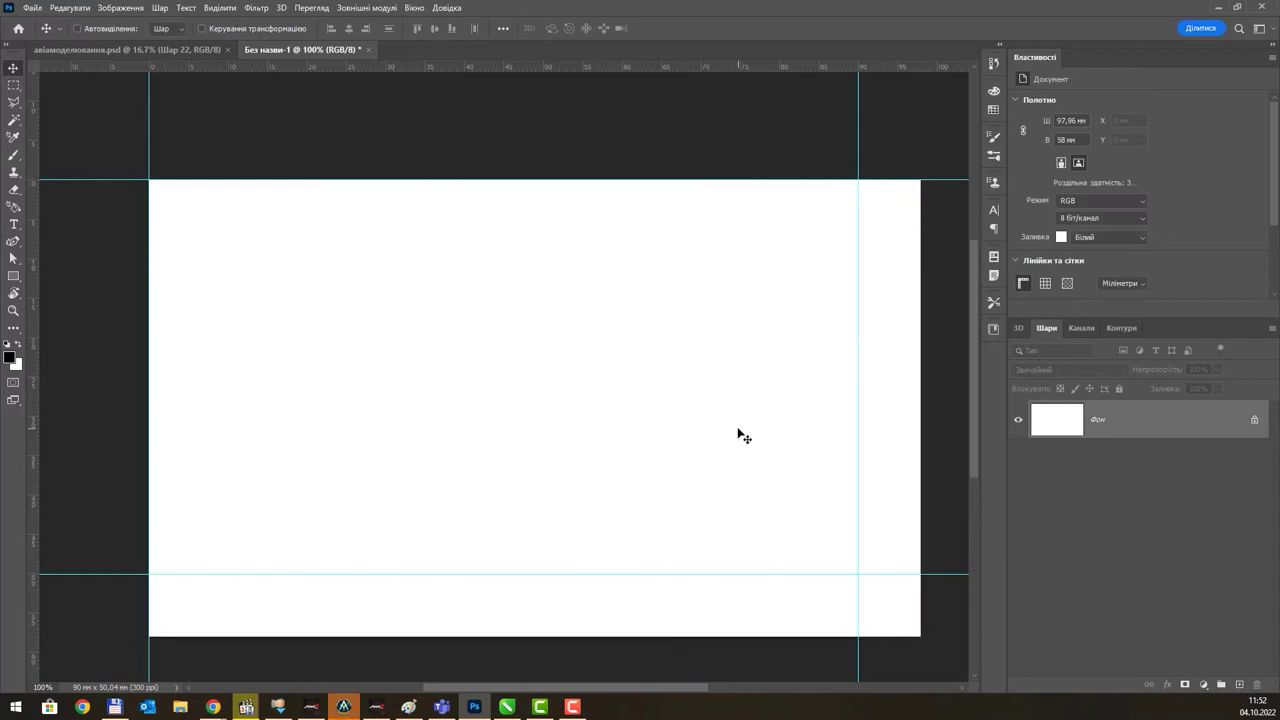
pyautogui.hotkey('ctrl', 'z')
# Add 8 mm relative width and height around the centre anchor, making the canvas 97.96 × 58 mm
pyautogui.click(115, 13)
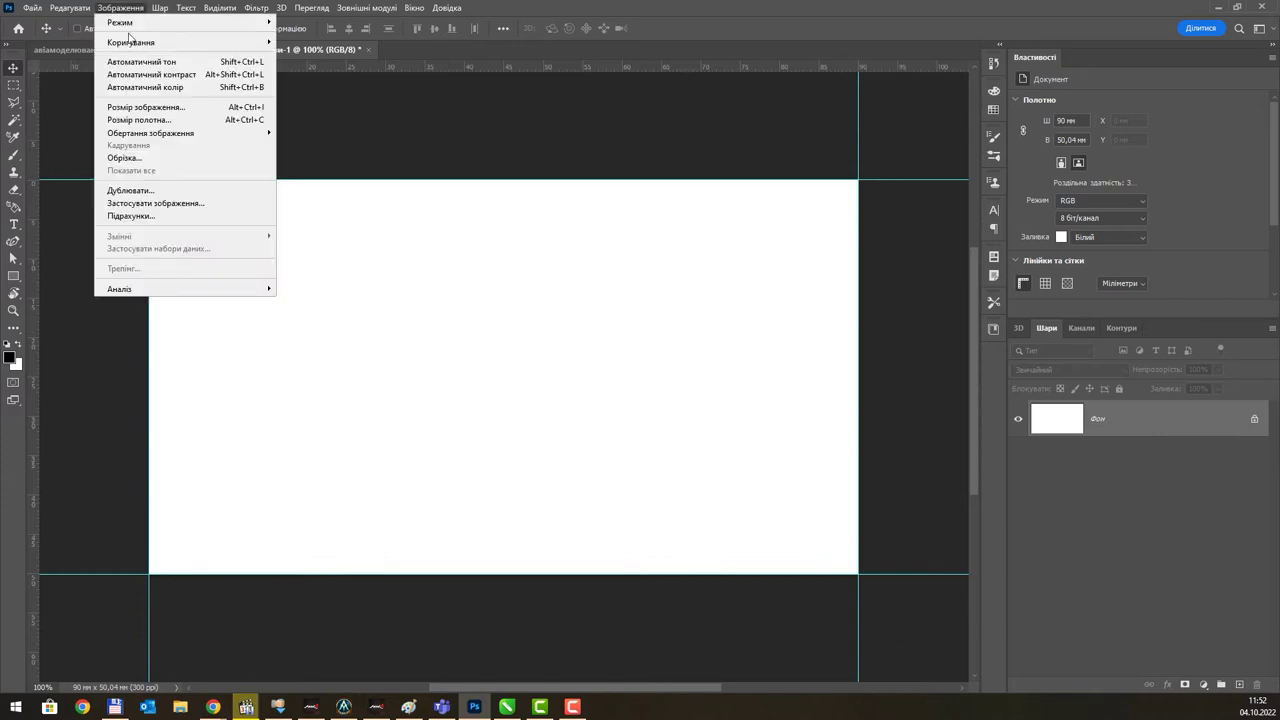
pyautogui.click(157, 115)
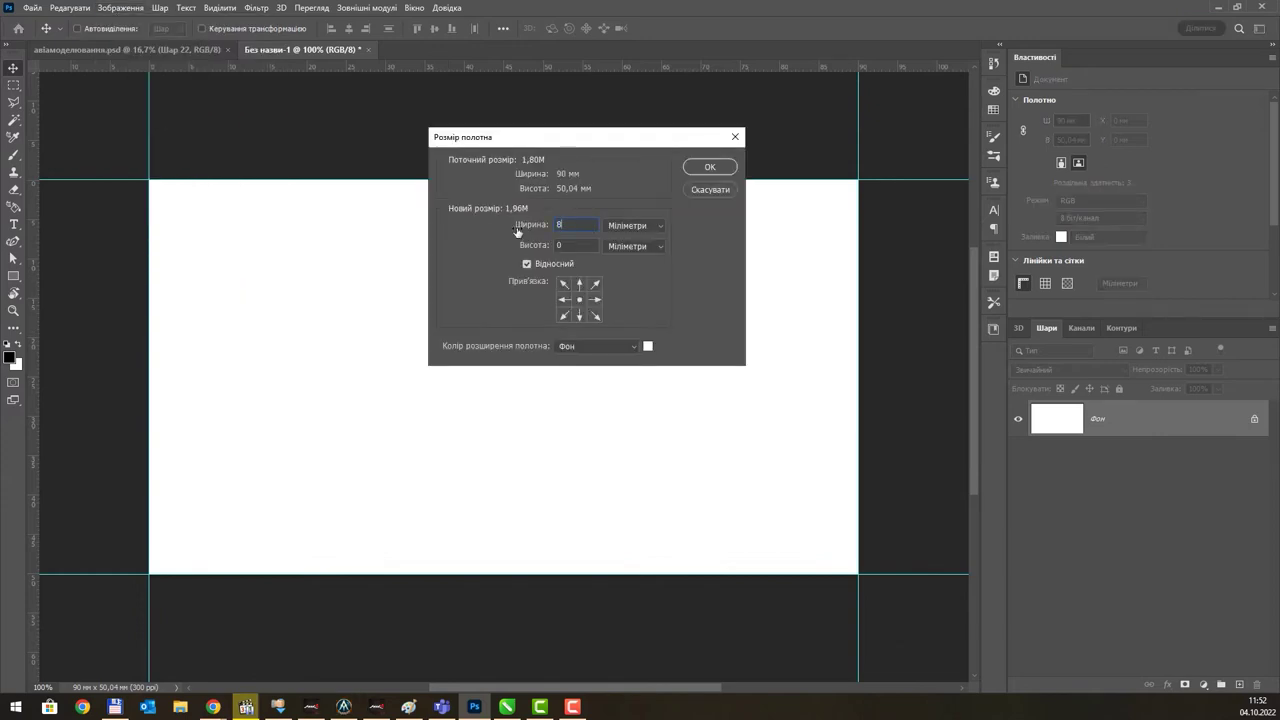
pyautogui.write('8')
pyautogui.write('8')
pyautogui.click(704, 172)
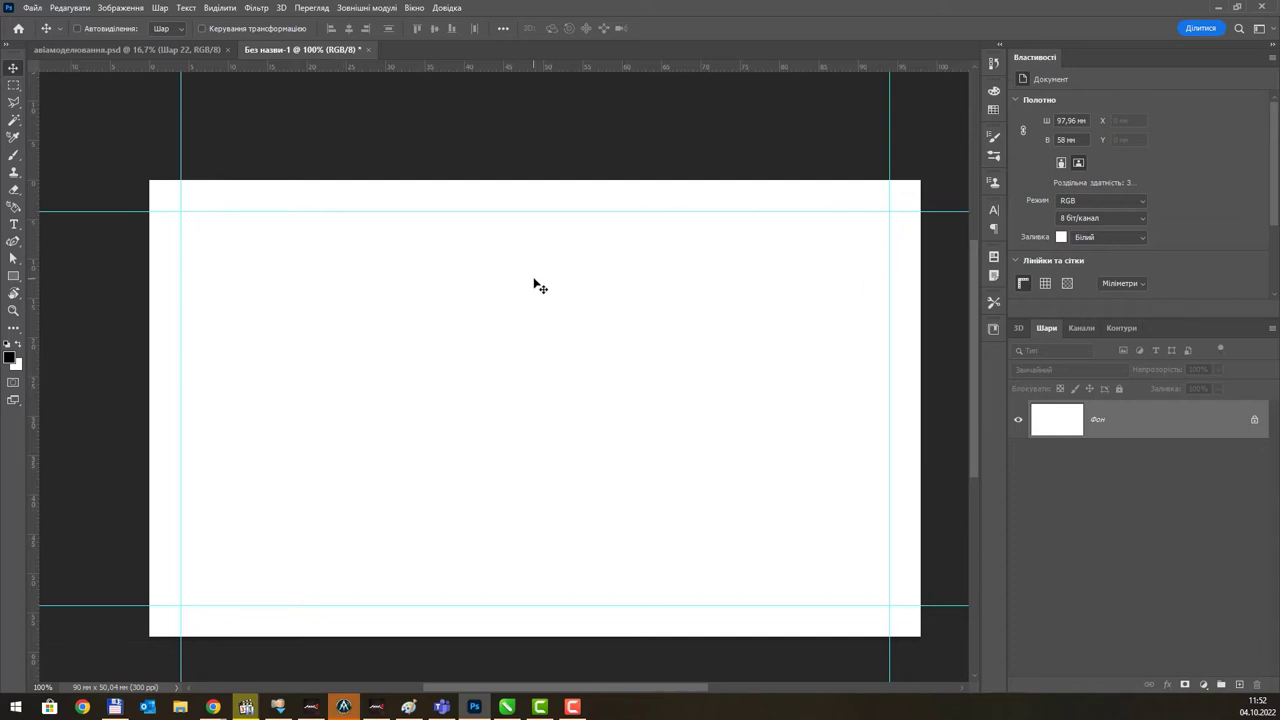
pyautogui.scroll(-2, 533, 281)
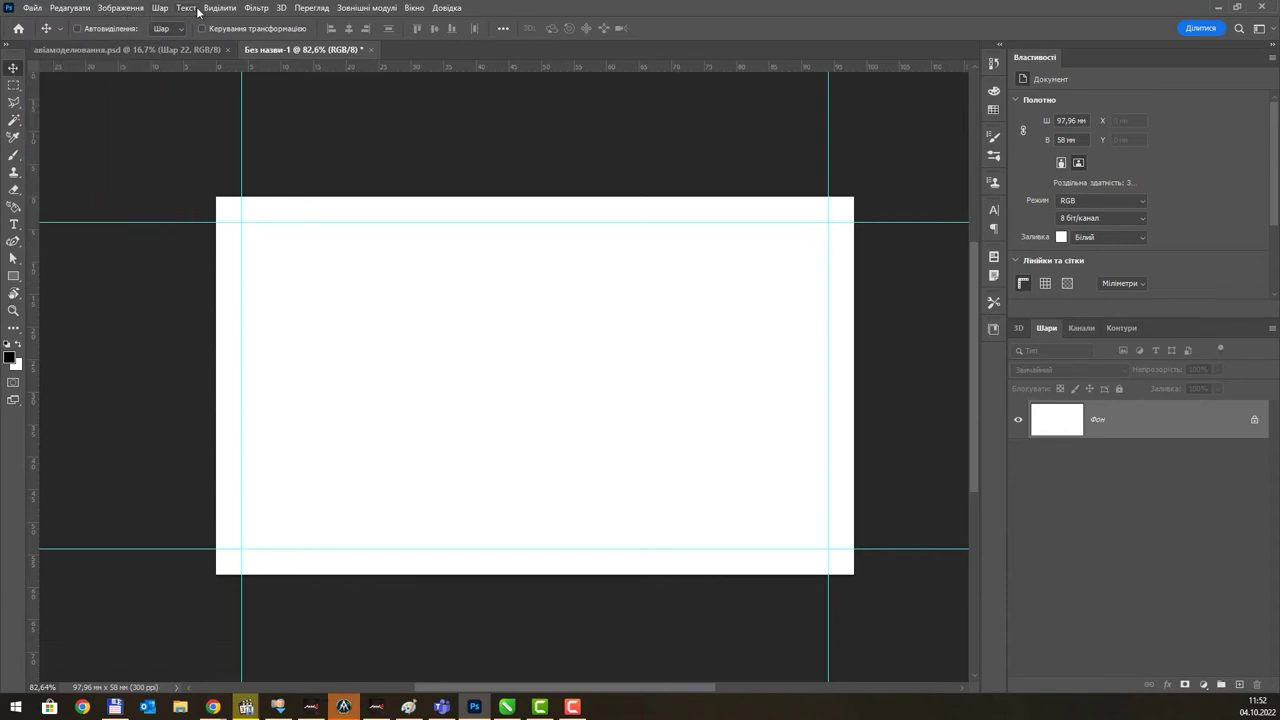
# Create an artboard from the canvas, keeping the default name Монтажна область 1
pyautogui.click(162, 9)
pyautogui.moveTo(180, 22)
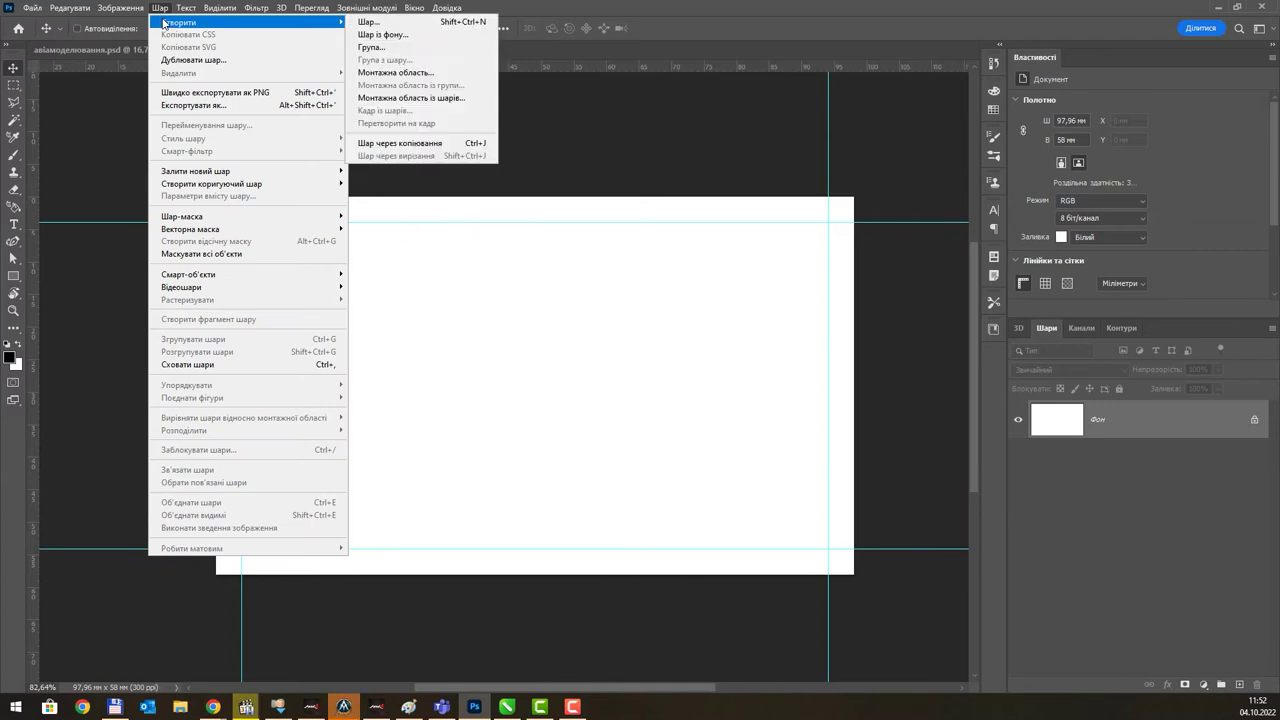
pyautogui.click(415, 73)
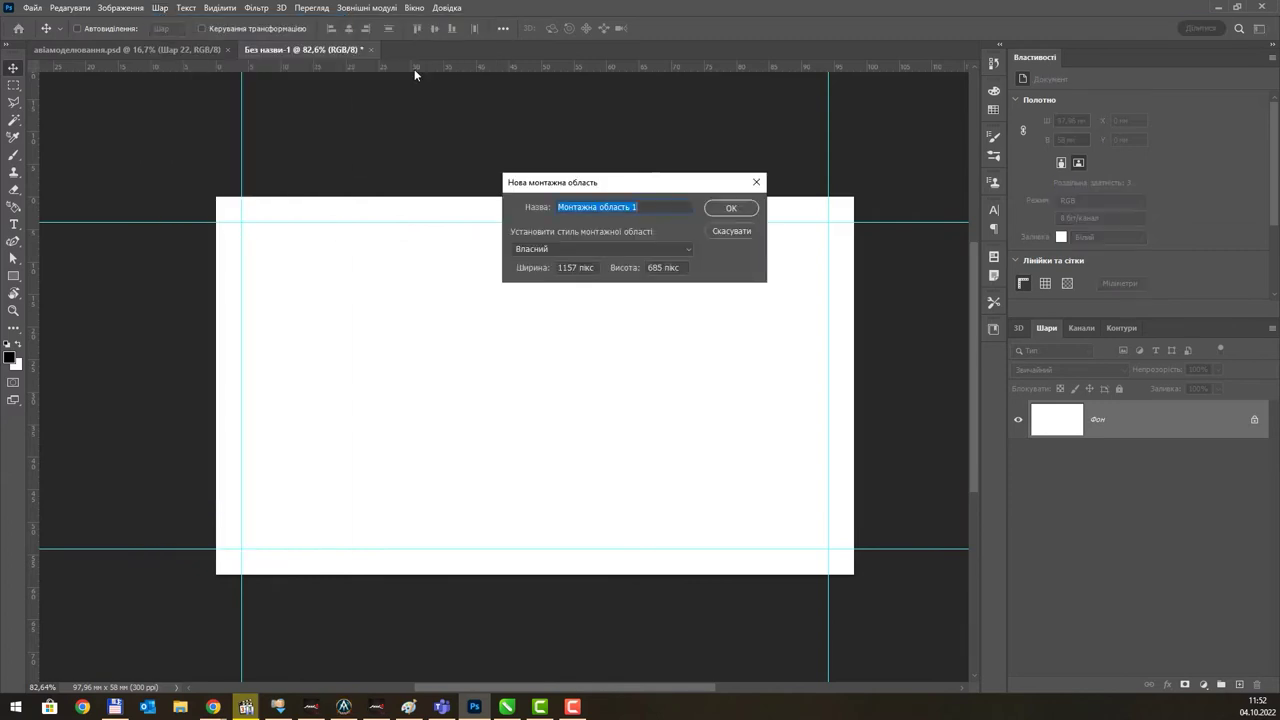
pyautogui.click(733, 209)
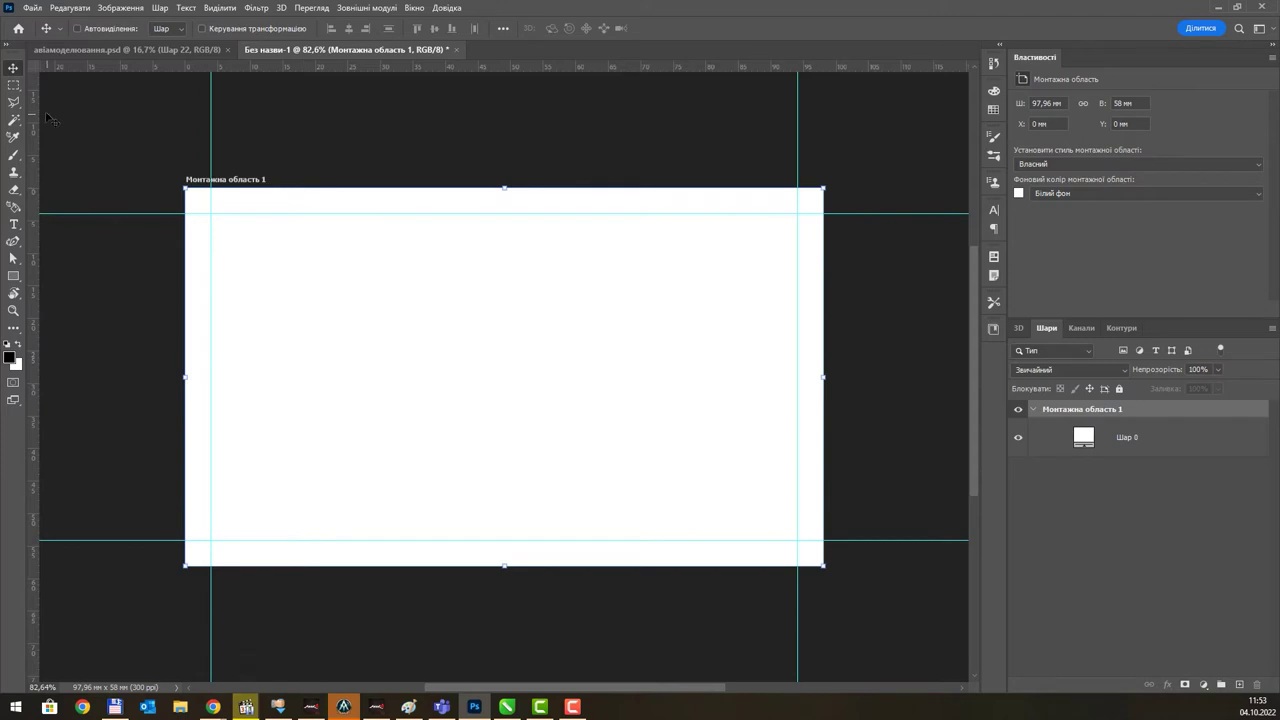
# Add a second artboard beside the first one with the Artboard tool
pyautogui.click(13, 328)
pyautogui.click(13, 330)
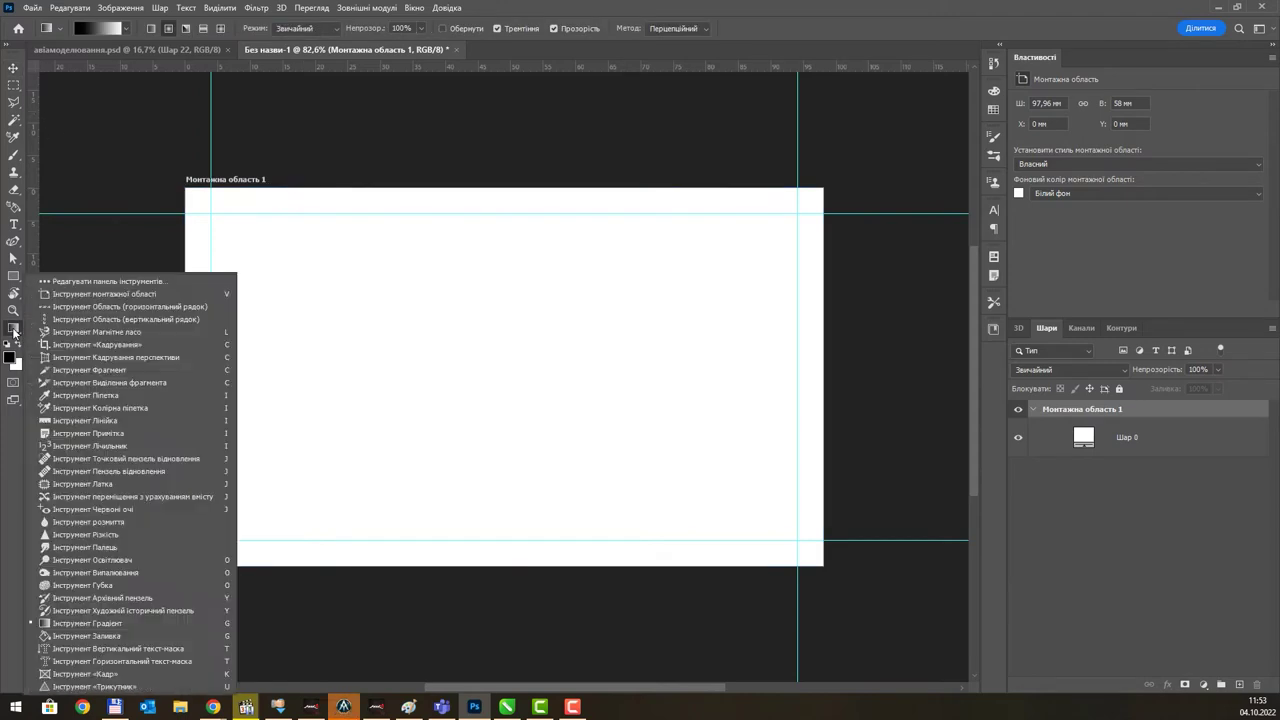
pyautogui.click(102, 294)
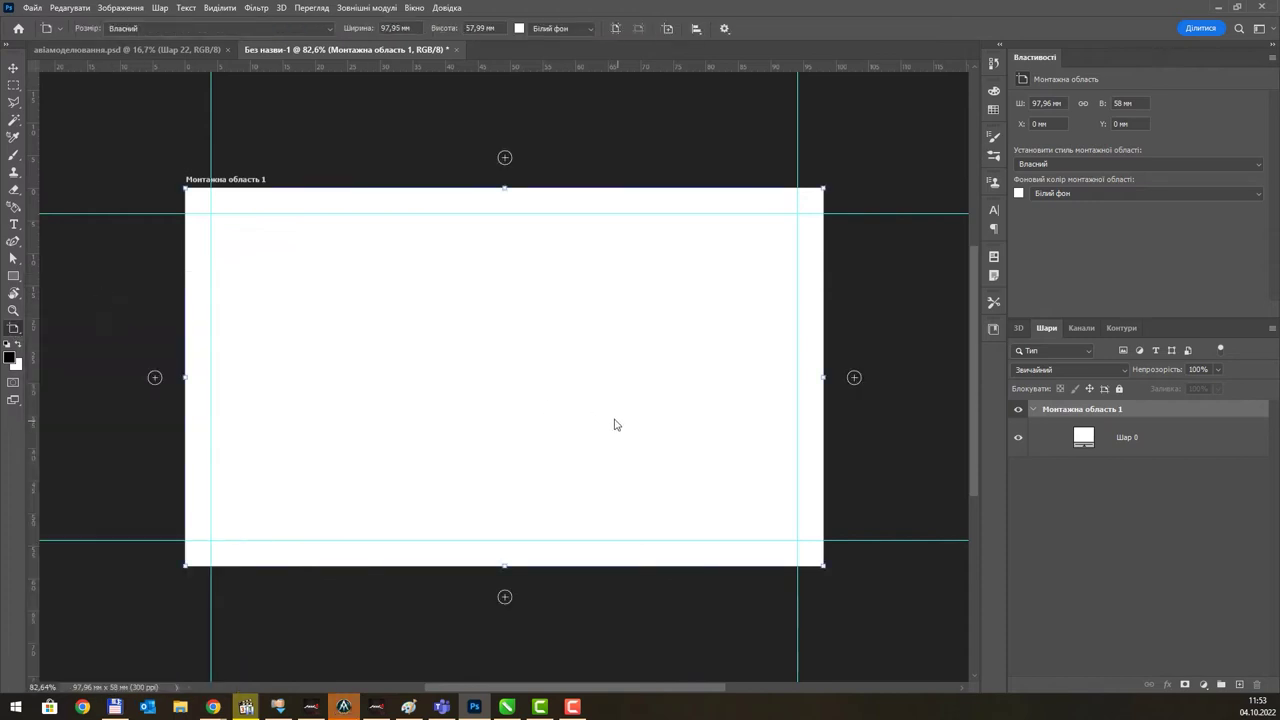
pyautogui.click(854, 377)
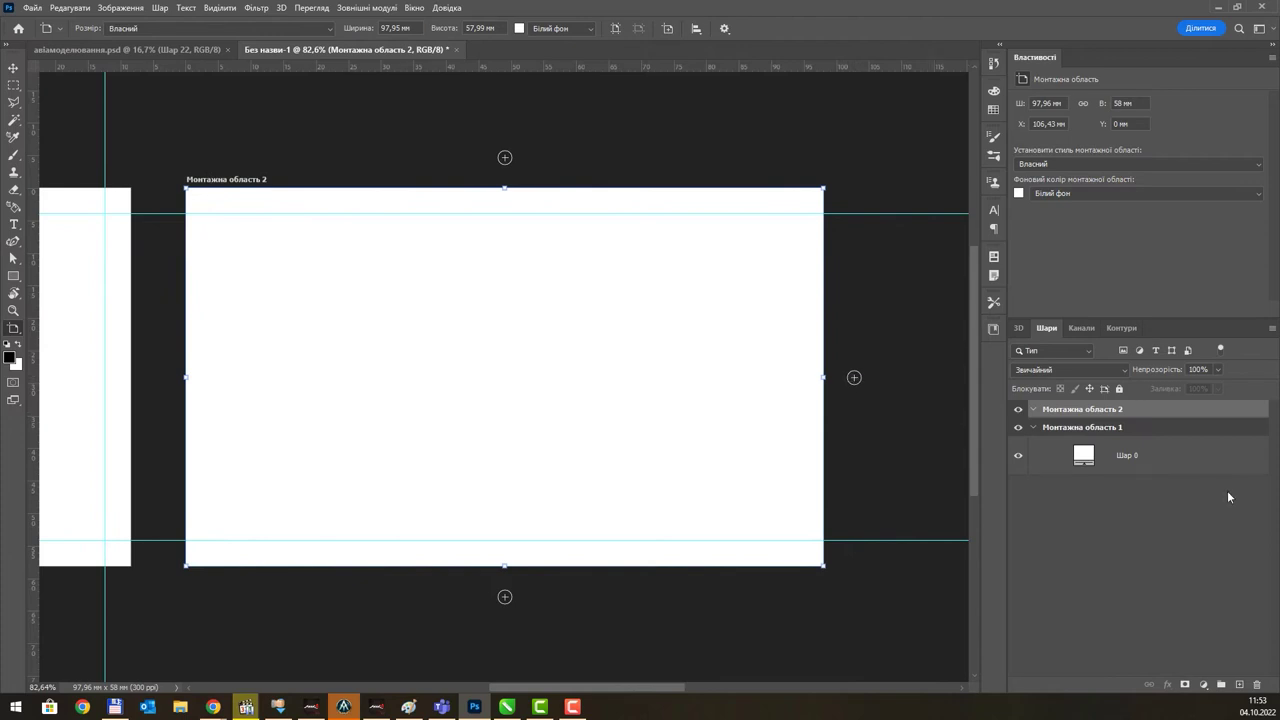
# Rename the artboards to Перша сторінка and Друга сторінка in the Layers panel
pyautogui.doubleClick(1105, 428)
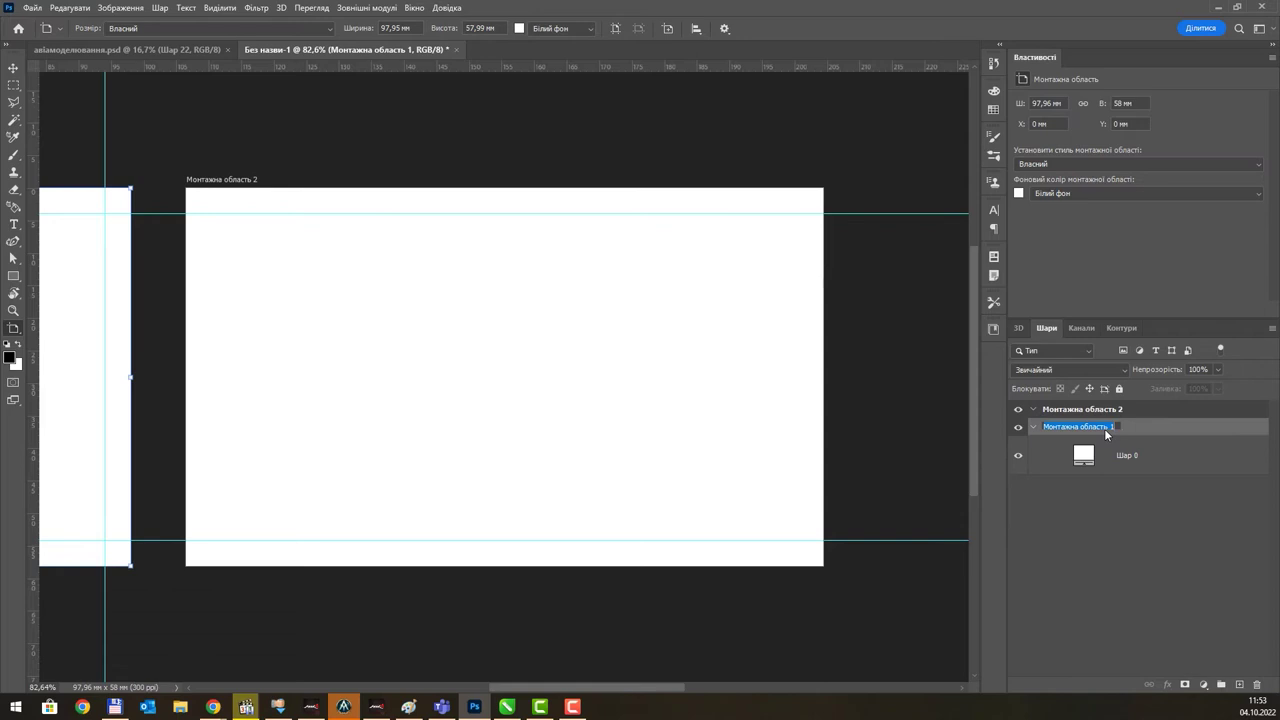
pyautogui.write('Перша сторін')
pyautogui.write('ка')
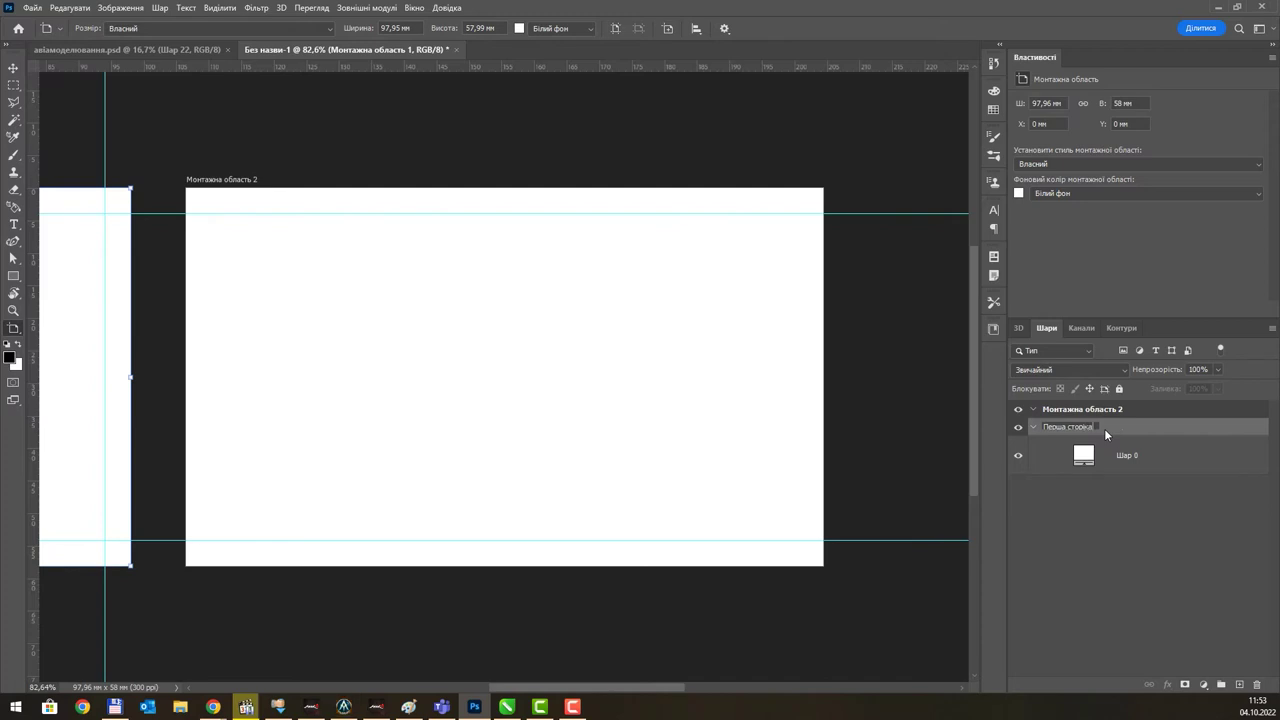
pyautogui.press('Return')
pyautogui.click(1100, 410)
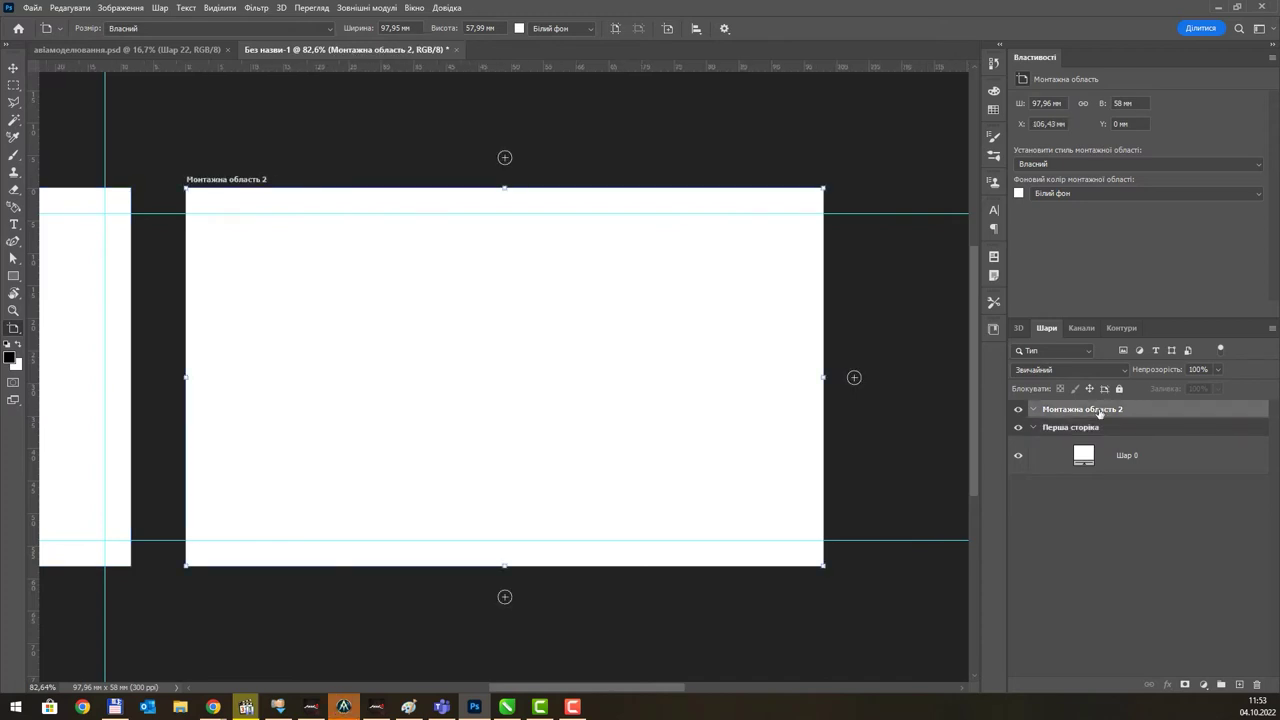
pyautogui.doubleClick(1099, 410)
pyautogui.write('Друга ст')
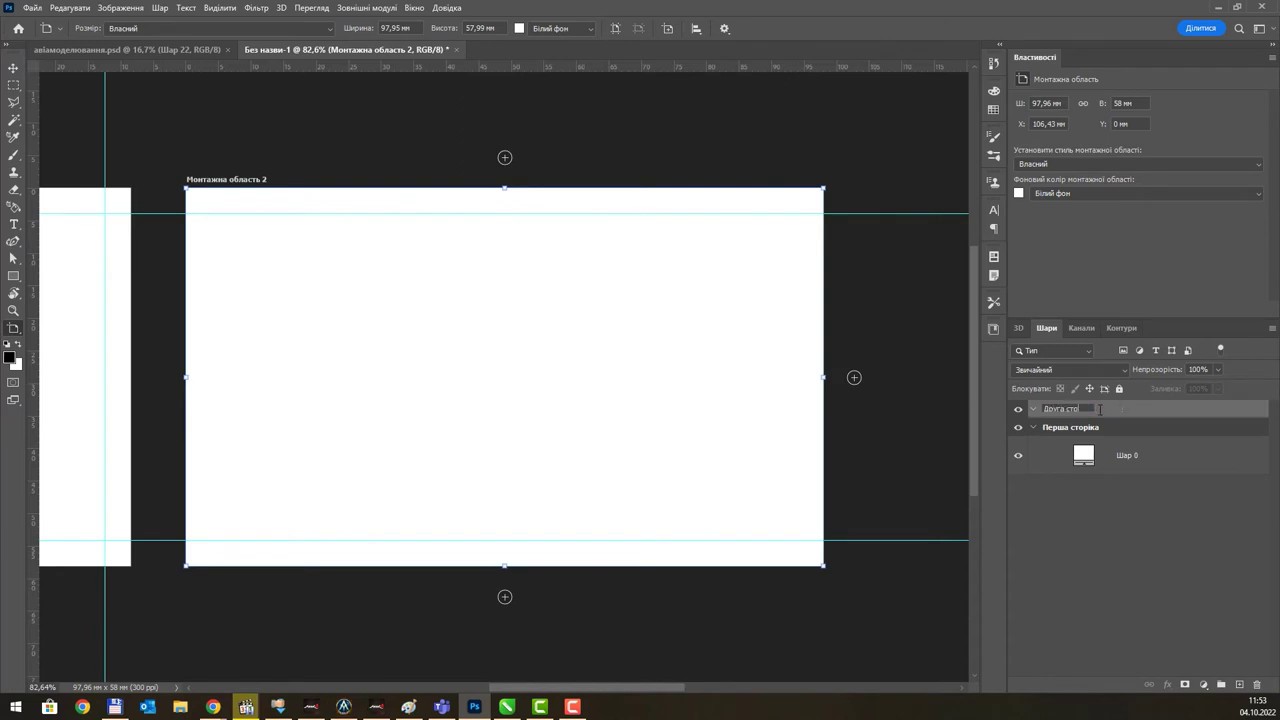
pyautogui.write('орінка')
pyautogui.press('Return')
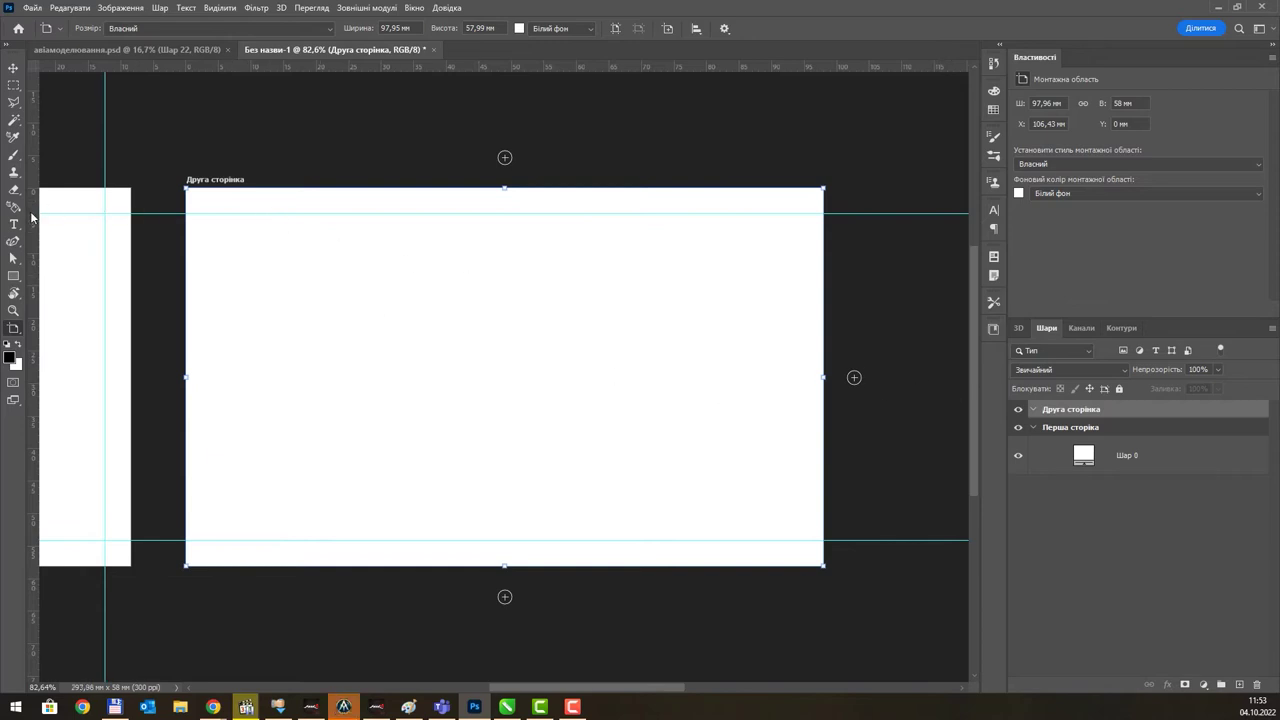
# Place vertical guides at about 4 mm and 93 mm on the Друга сторінка artboard
pyautogui.moveTo(31, 217); pyautogui.dragTo(229, 228)
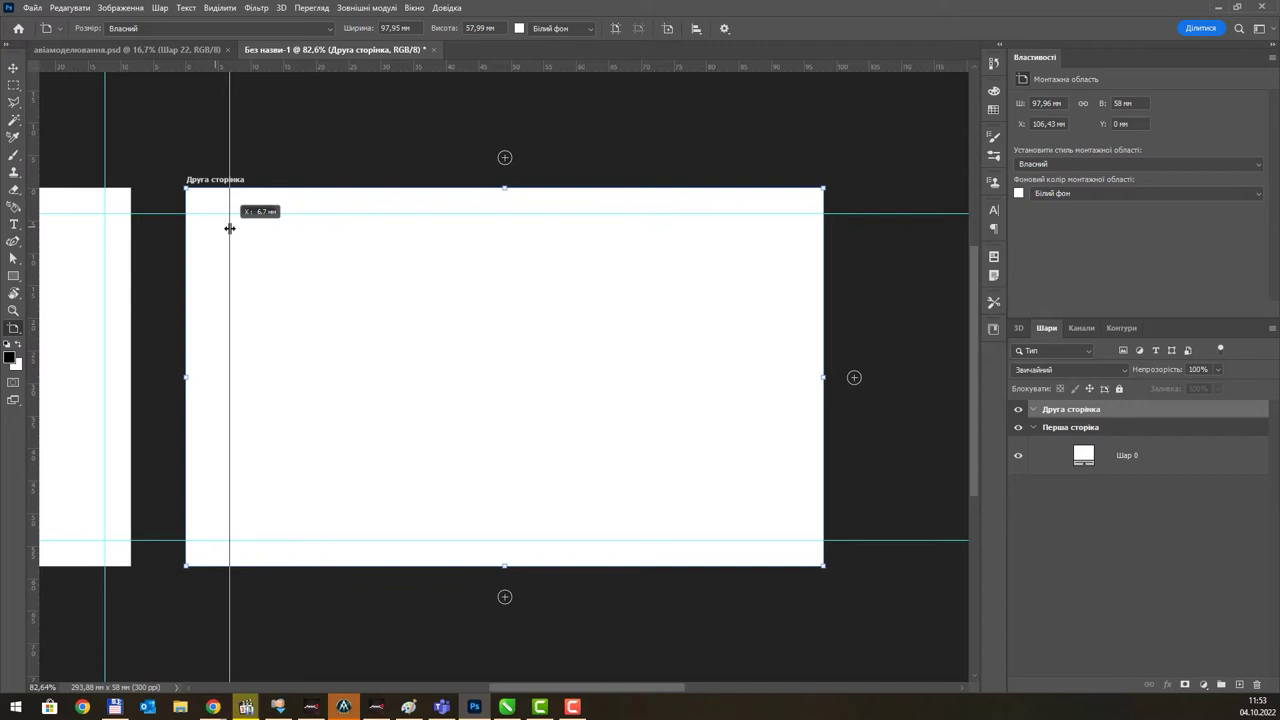
pyautogui.moveTo(229, 228); pyautogui.dragTo(212, 230)
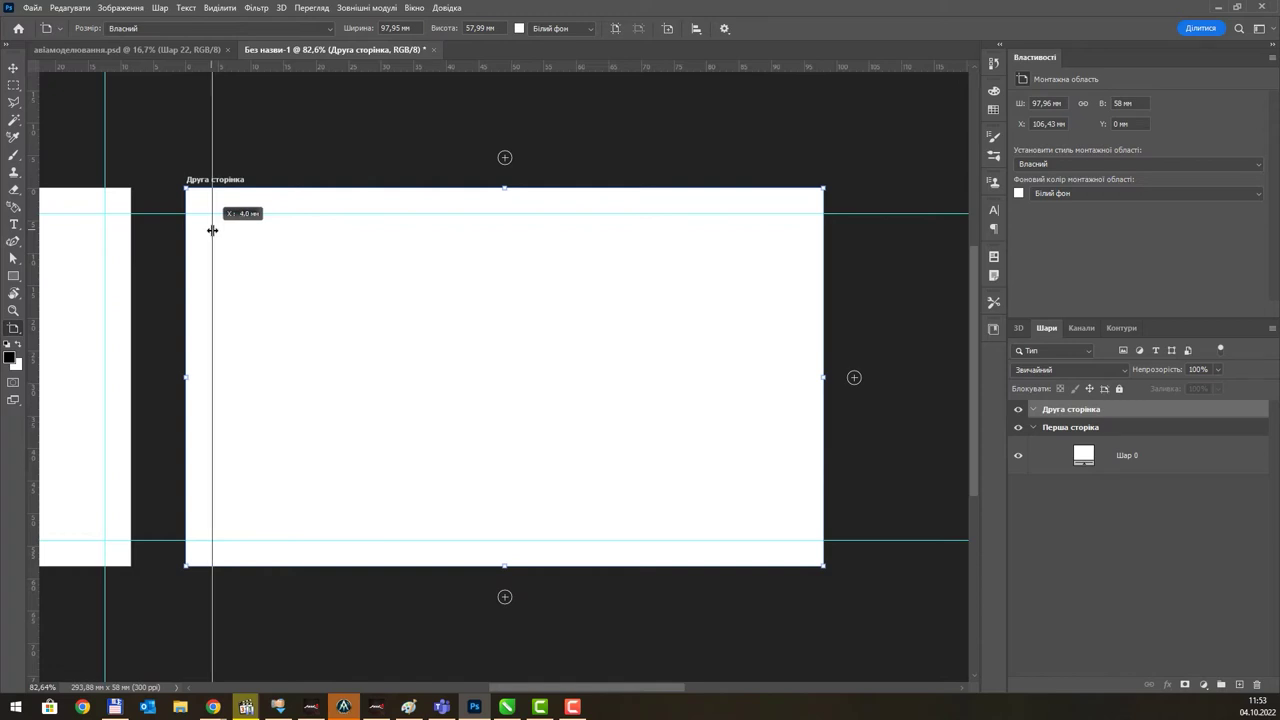
pyautogui.moveTo(38, 287)
pyautogui.mouseDown()
pyautogui.moveTo(834, 306)
pyautogui.moveTo(798, 312)
pyautogui.mouseUp()
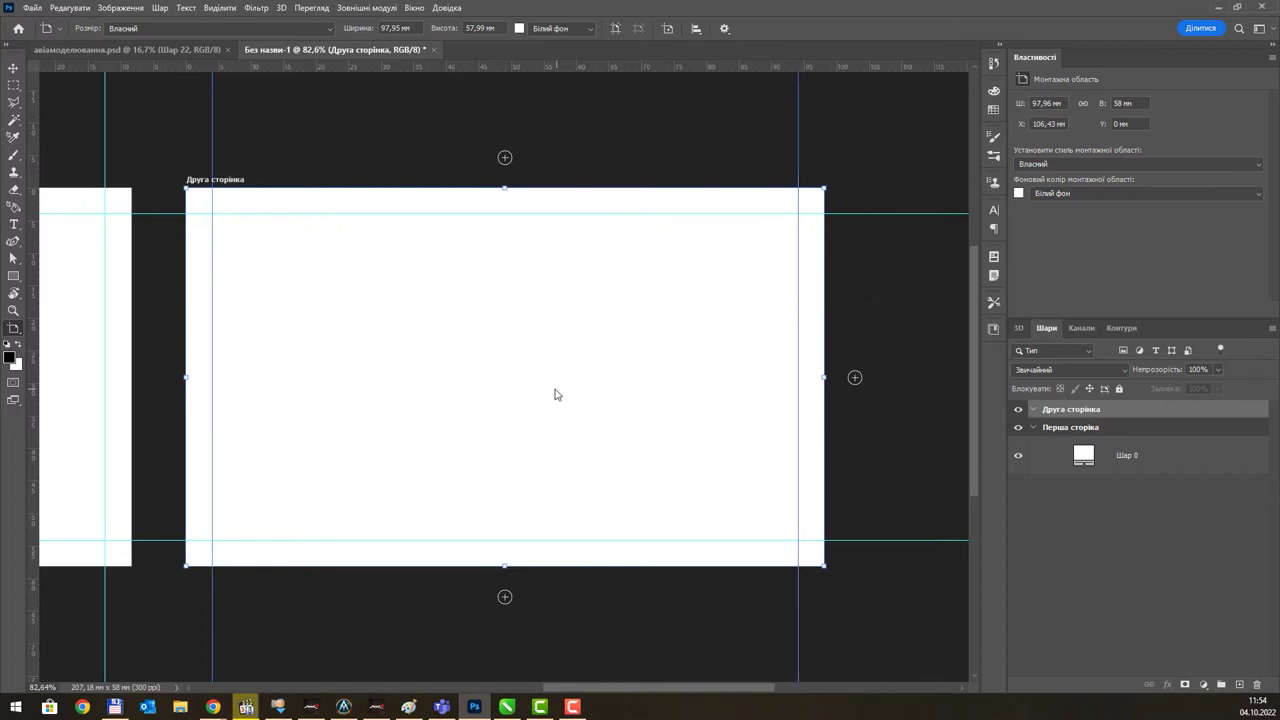
# Zoom out, select the Перша сторінка artboard, and switch to the reference card in Chrome
pyautogui.keyDown('alt'); pyautogui.scroll(-2, 526, 360); pyautogui.keyUp('alt')
pyautogui.keyDown('alt'); pyautogui.scroll(-1, 540, 362); pyautogui.keyUp('alt')
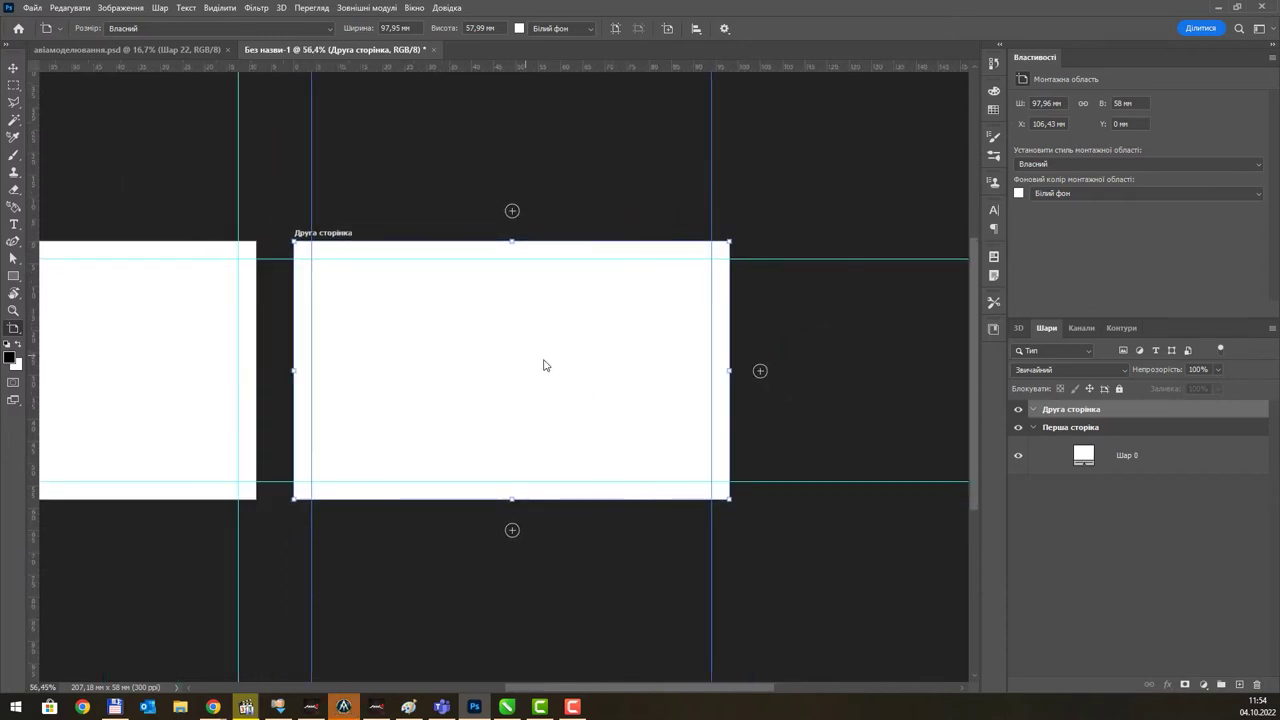
pyautogui.click(1071, 428)
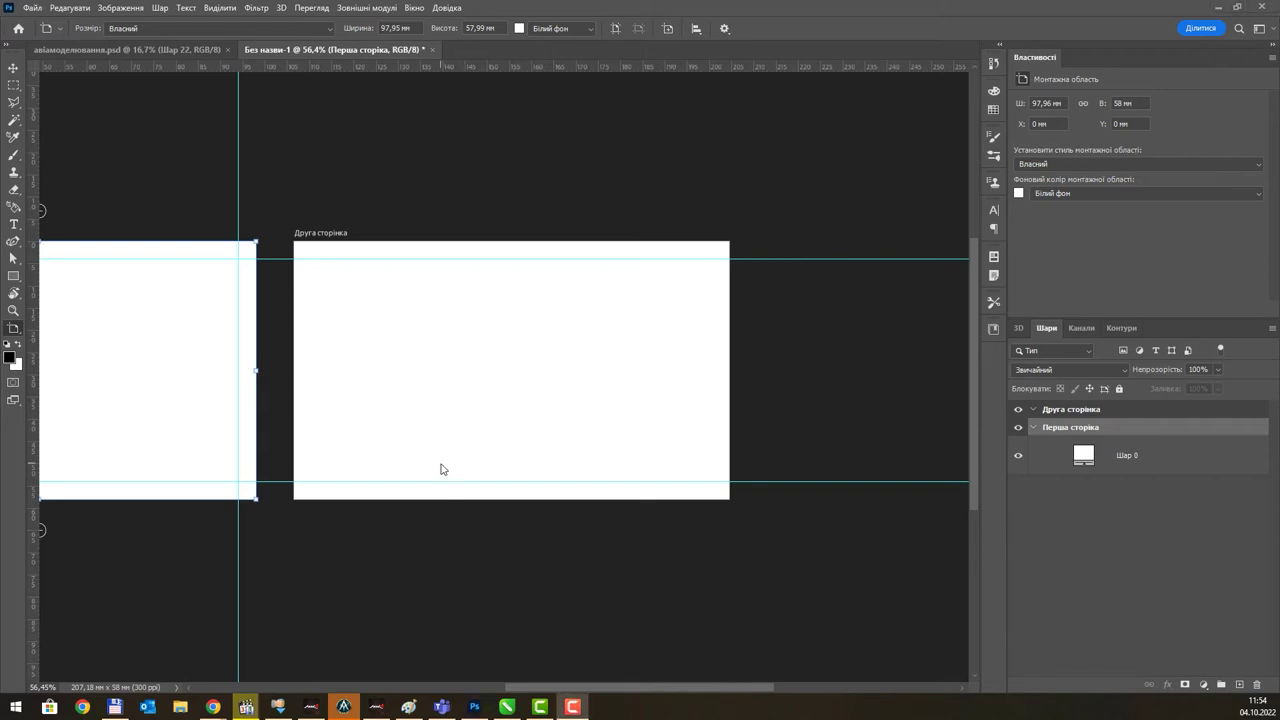
pyautogui.hotkey('alt', 'Tab')
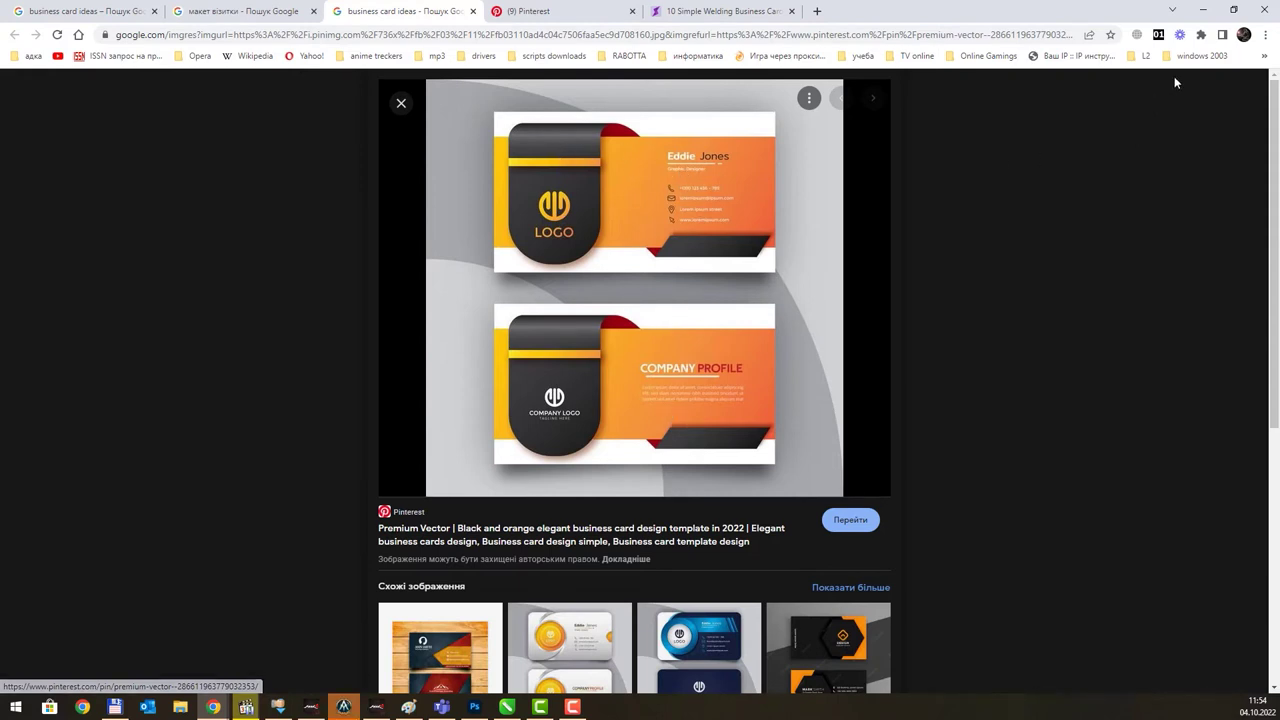
# Copy the orange-and-black reference card image from Google Images, then minimise Chrome
pyautogui.click(1206, 11)
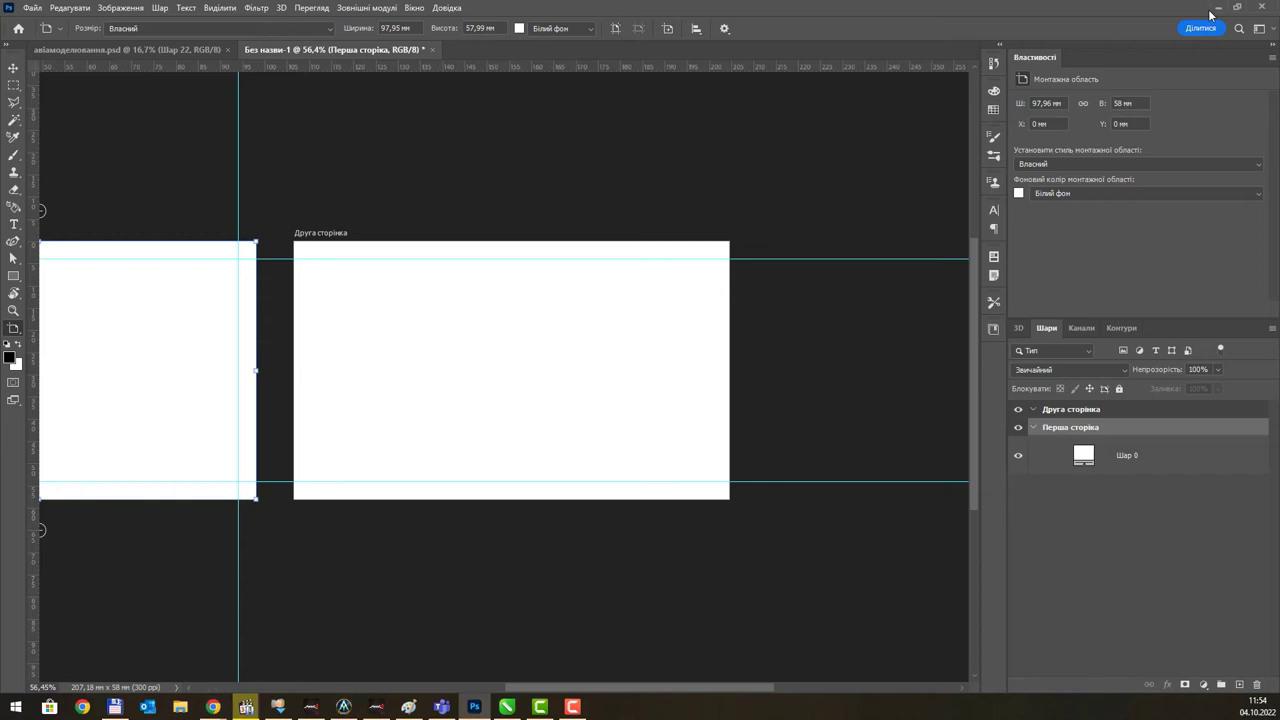
pyautogui.hotkey('alt', 'Tab')
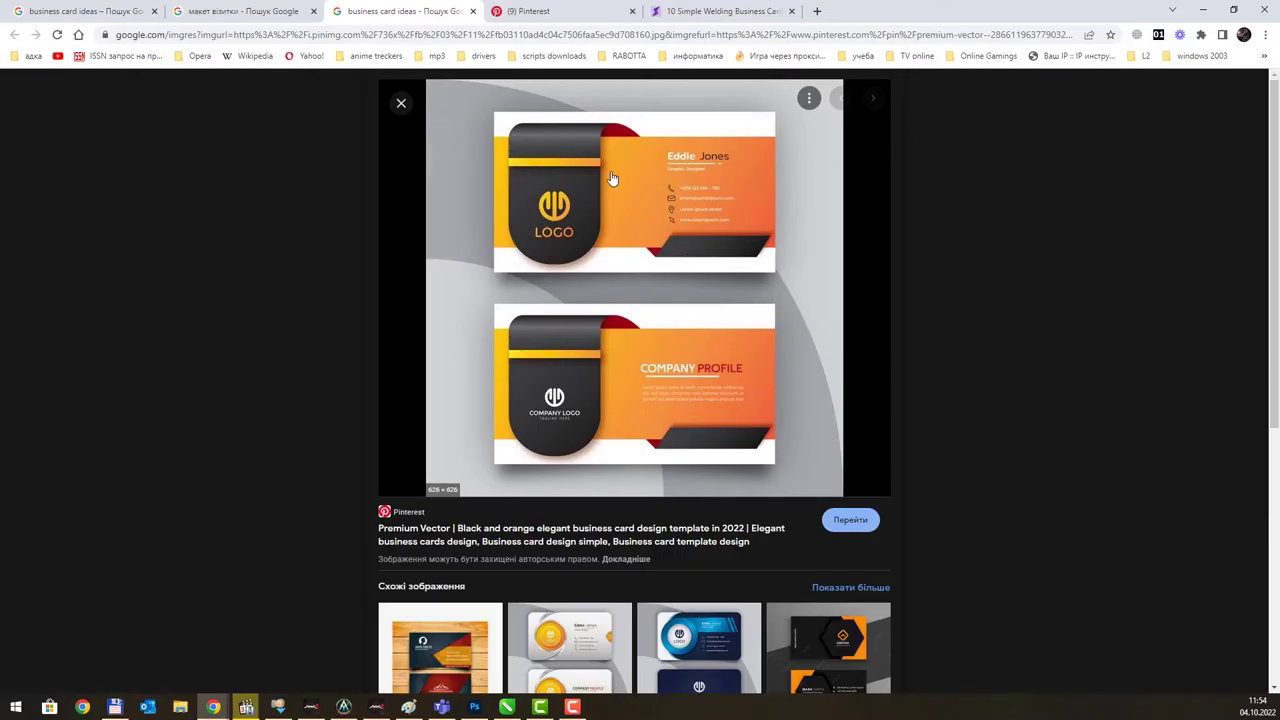
pyautogui.rightClick(612, 174)
pyautogui.click(680, 328)
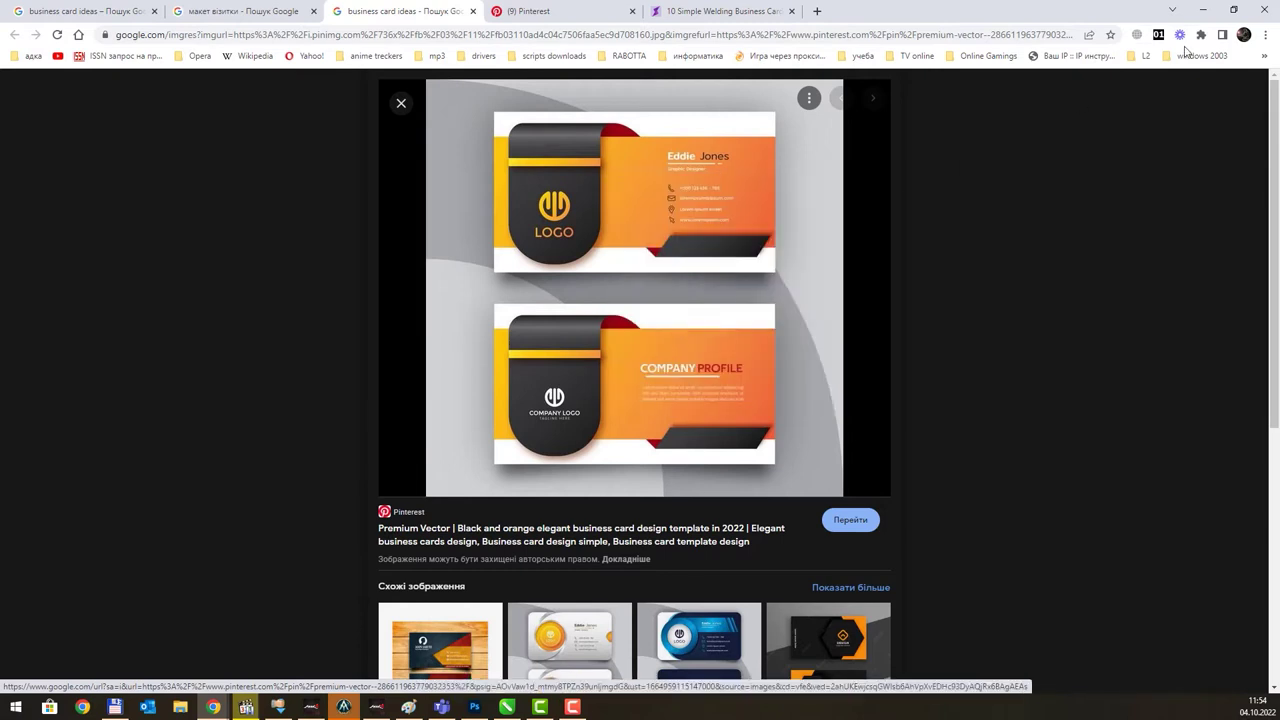
pyautogui.click(1202, 9)
# Paste the reference image onto Друга сторінка as layer Шар 1 and recentre both artboards
pyautogui.press('v')
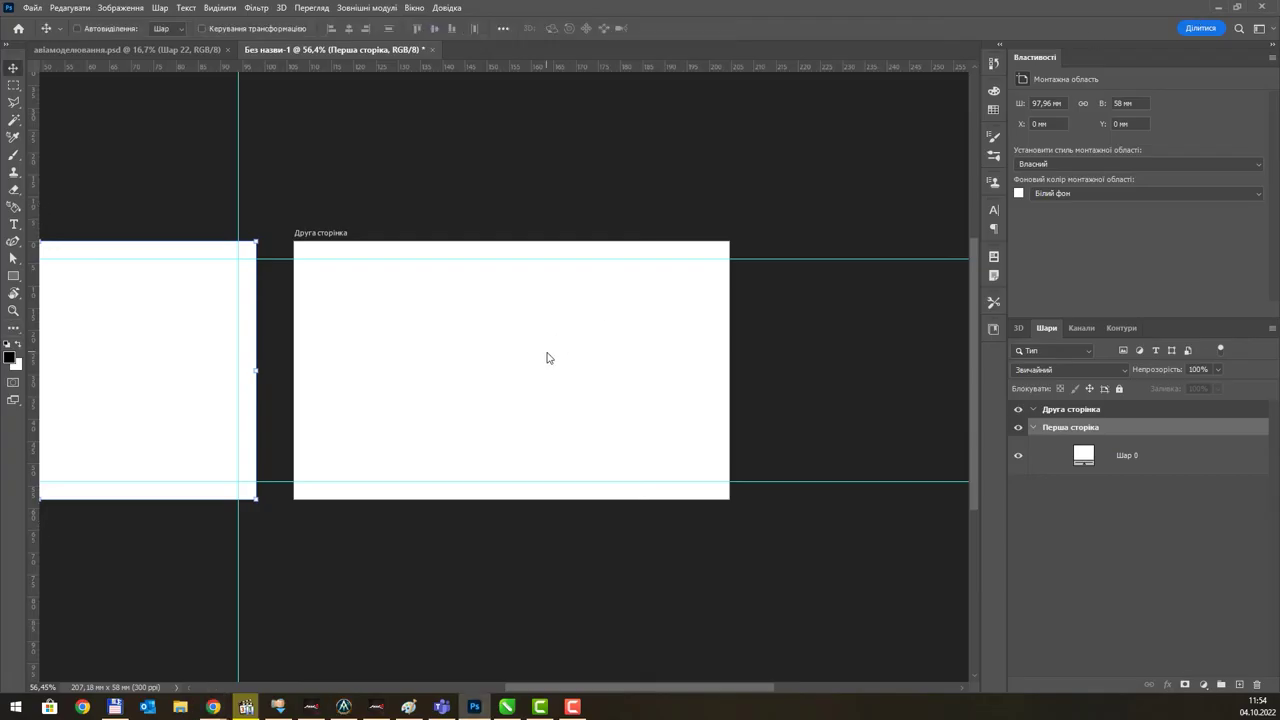
pyautogui.click(1061, 409)
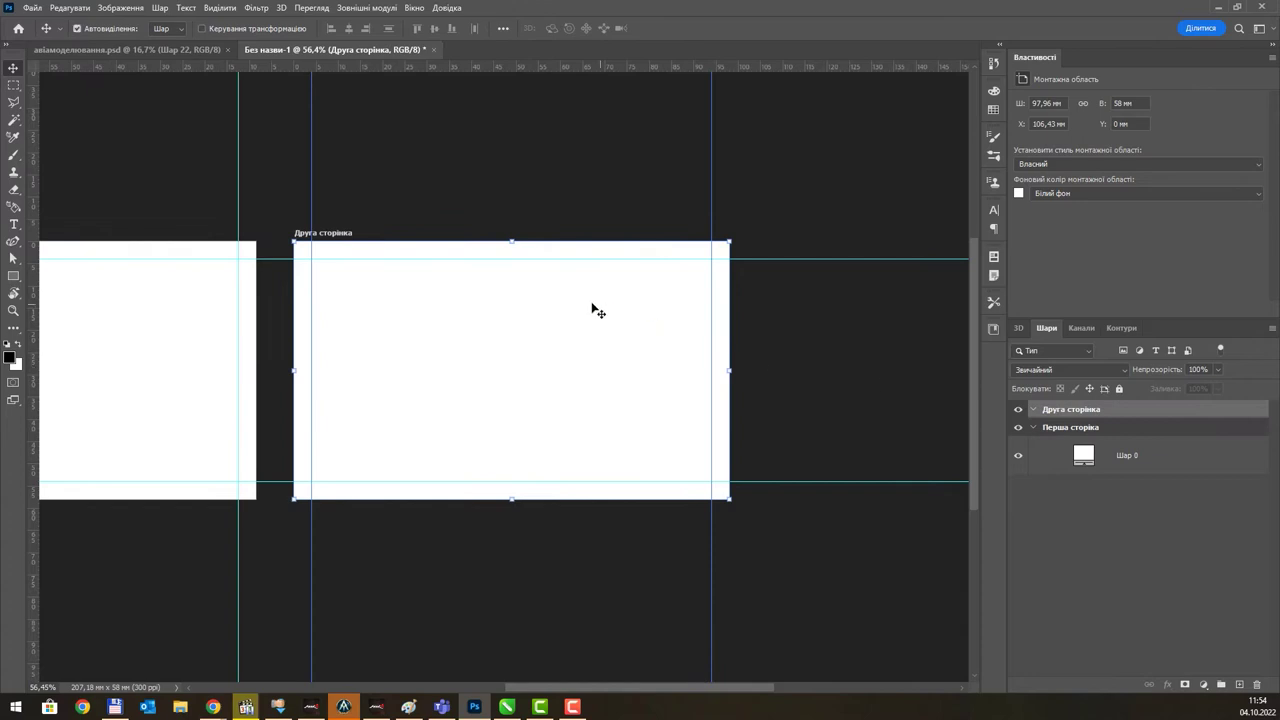
pyautogui.hotkey('ctrl', 'v')
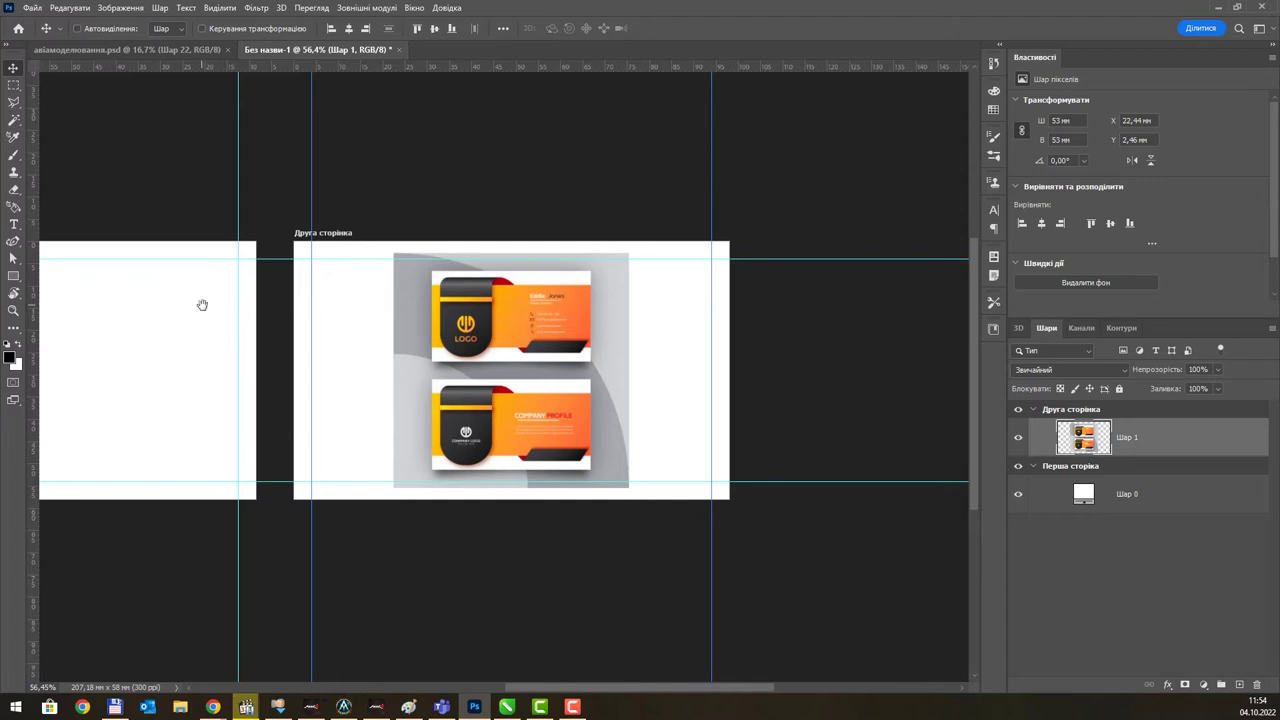
pyautogui.moveTo(200, 305)
pyautogui.mouseDown()
pyautogui.moveTo(434, 317)
pyautogui.moveTo(443, 296)
pyautogui.mouseUp()
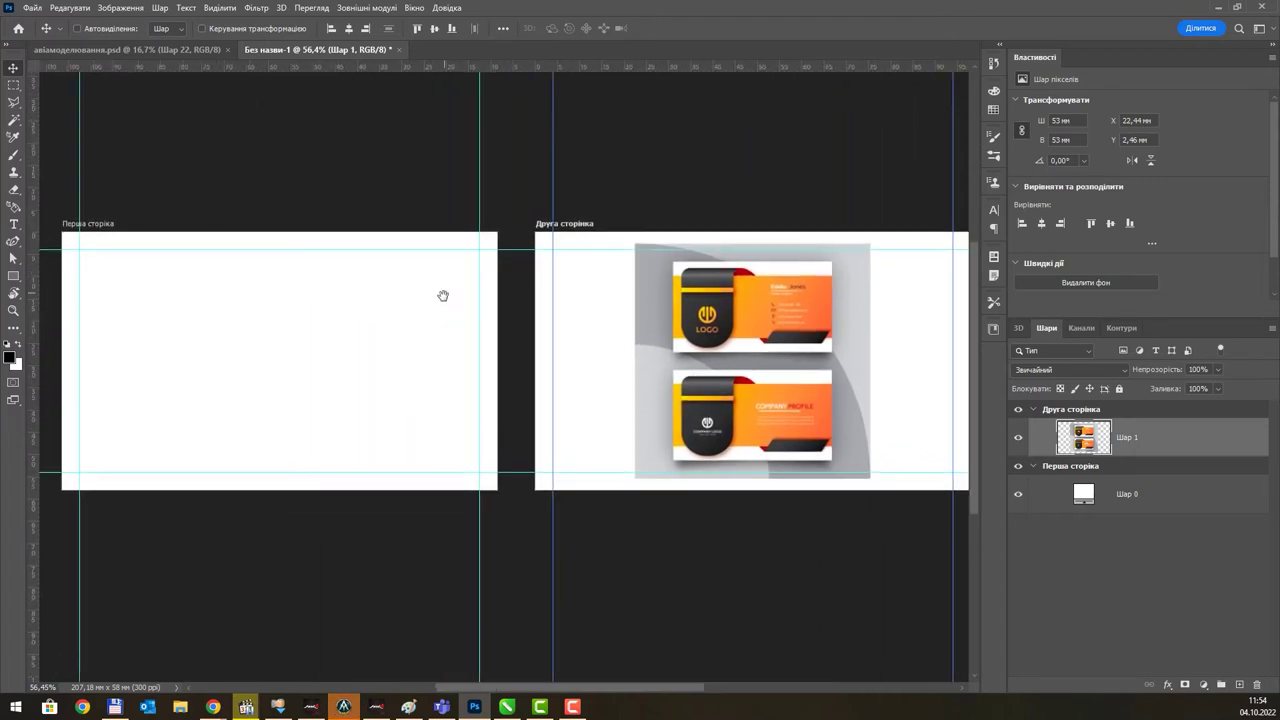
pyautogui.scroll(1, 723, 317)
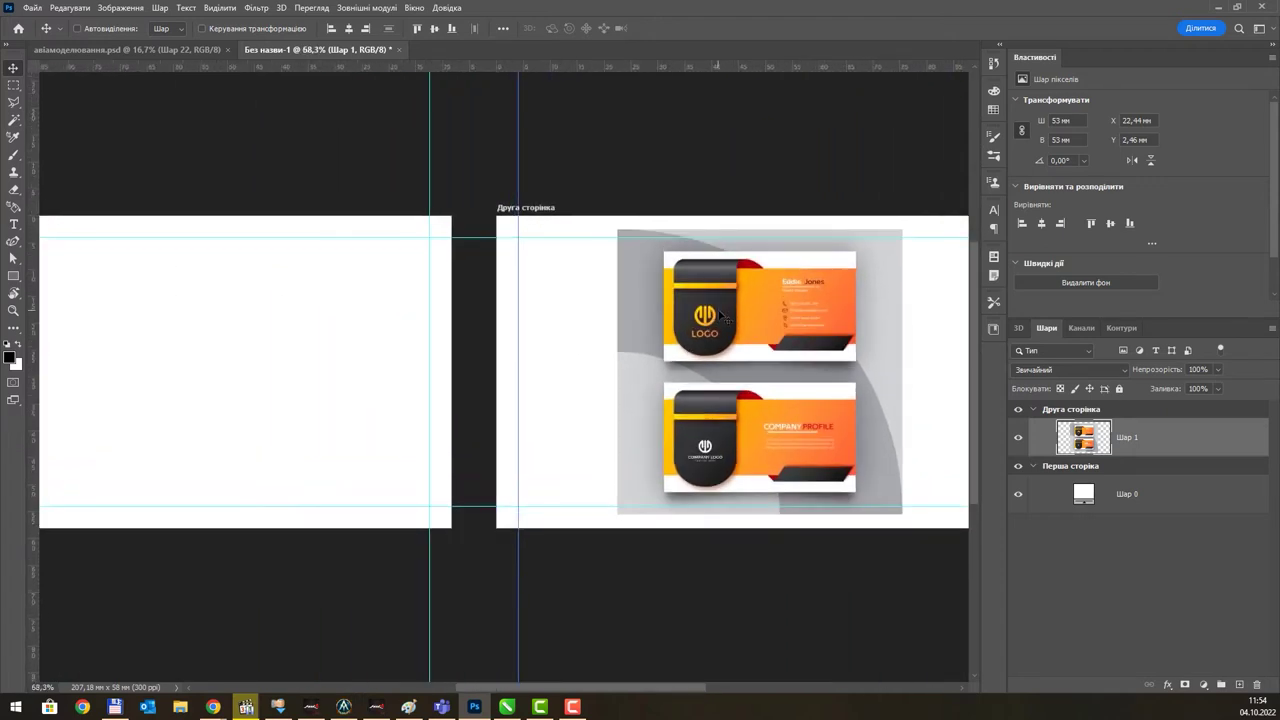
pyautogui.scroll(-1, 435, 268)
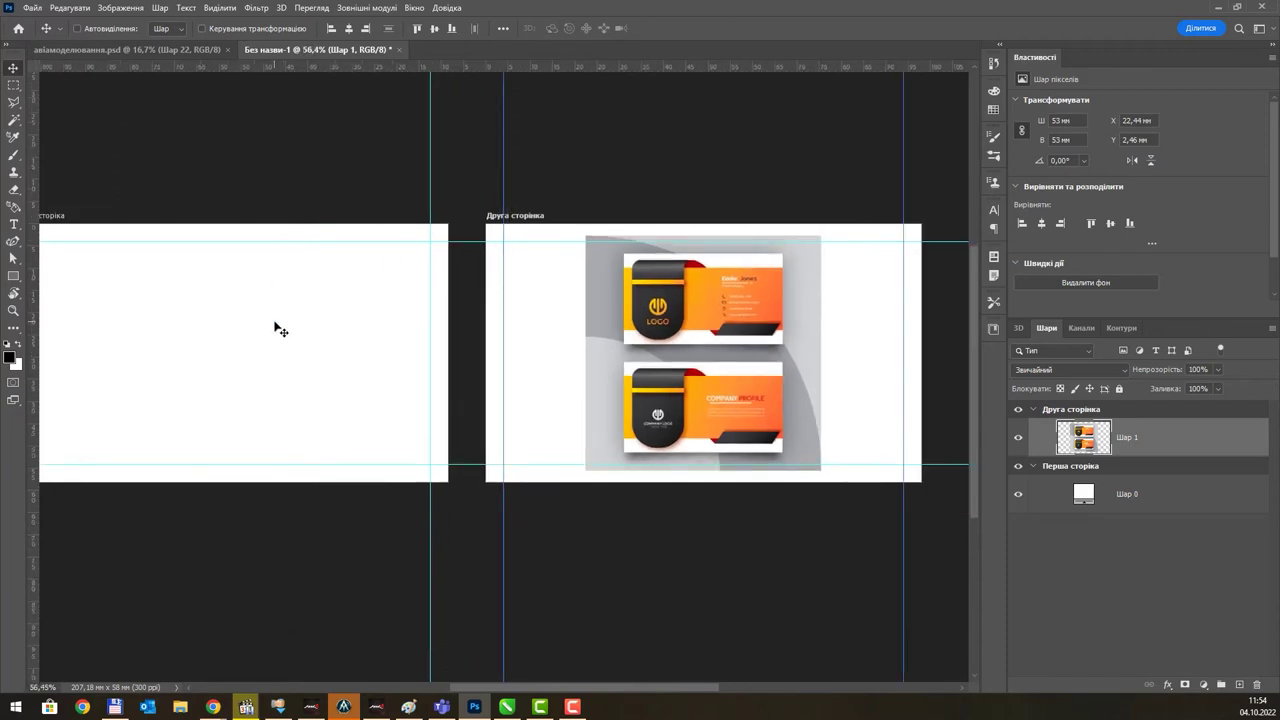
pyautogui.moveTo(275, 322); pyautogui.dragTo(391, 331)
pyautogui.click(32, 7)
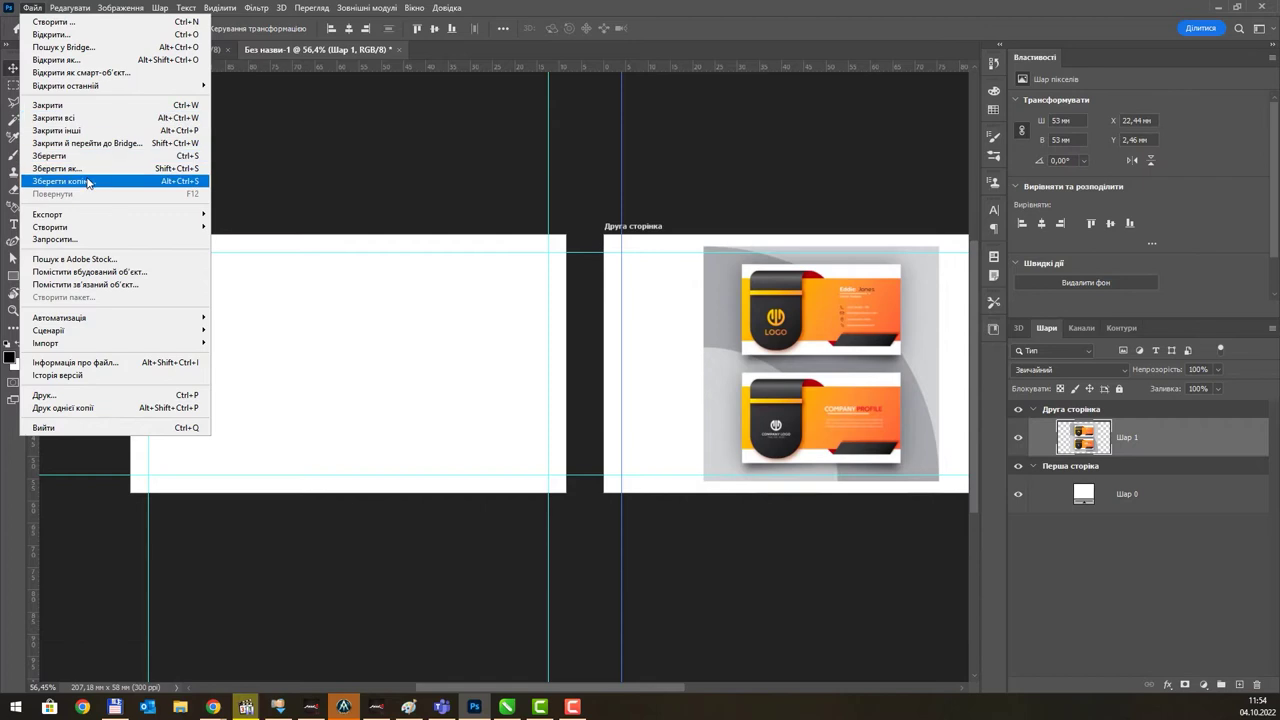
# Save the document to Creative Cloud as 'В Card example 2022.psdc'
pyautogui.click(92, 157)
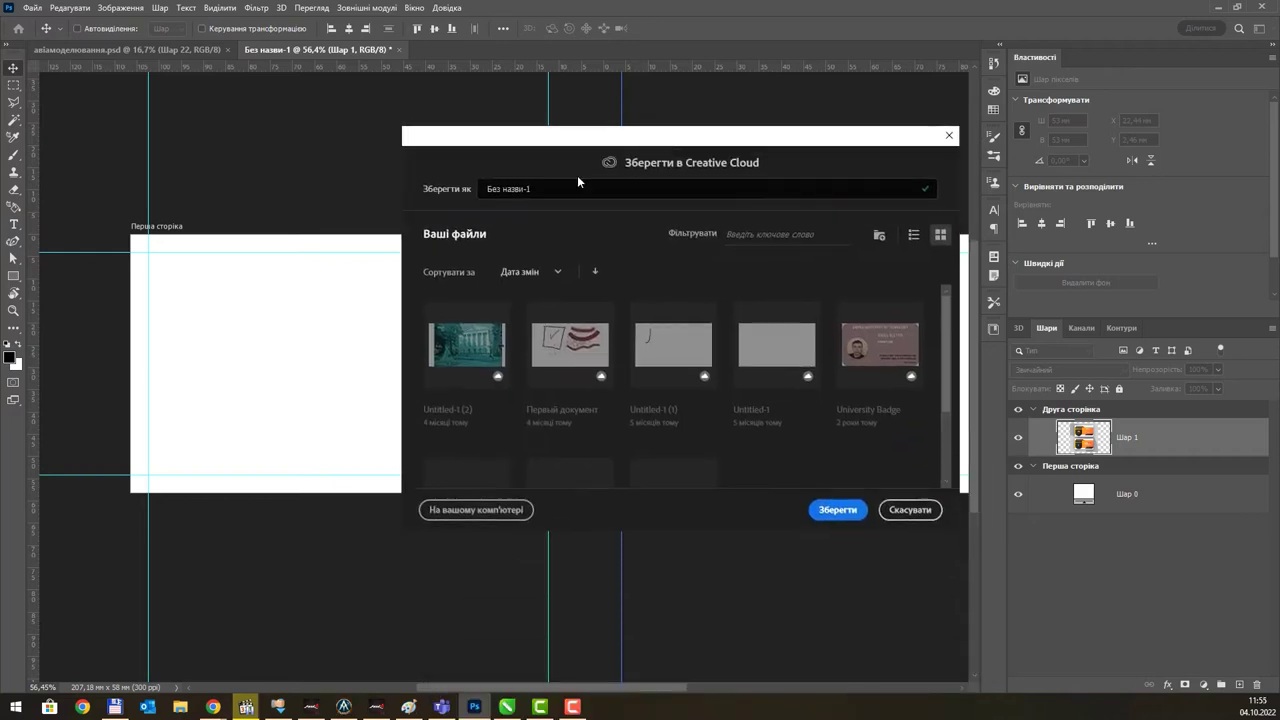
pyautogui.moveTo(532, 189); pyautogui.dragTo(501, 189)
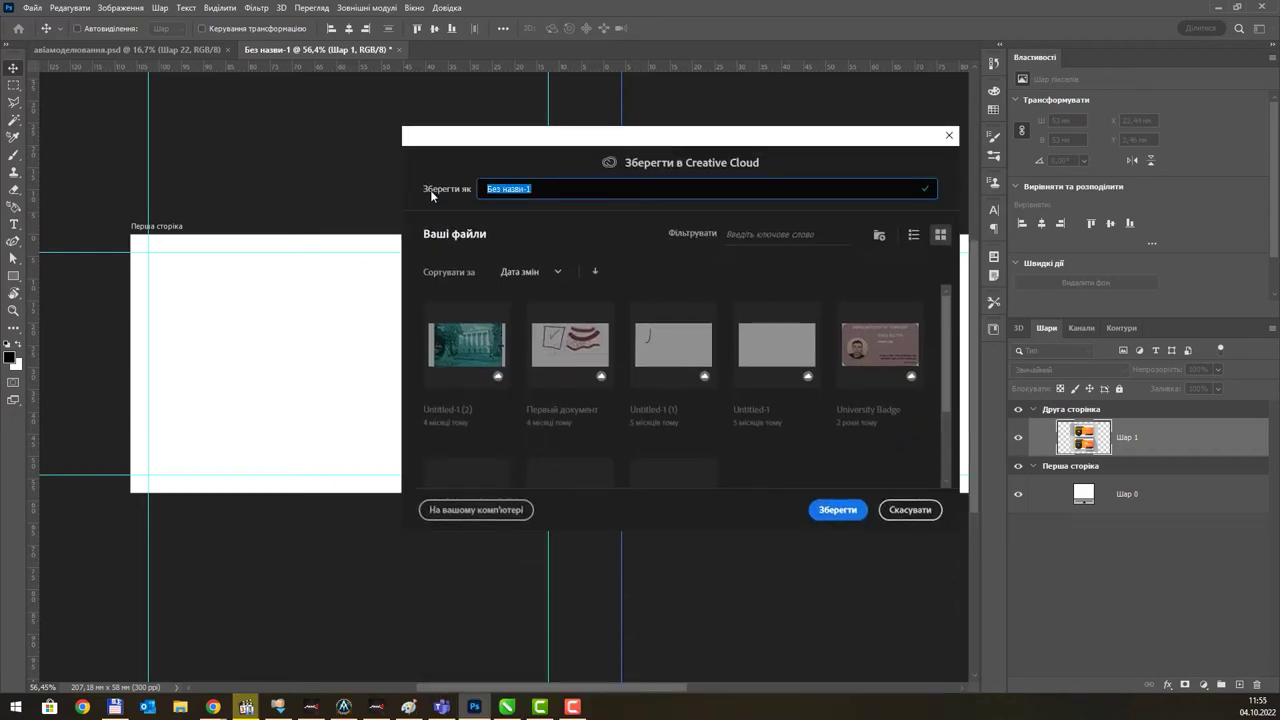
pyautogui.write('В ')
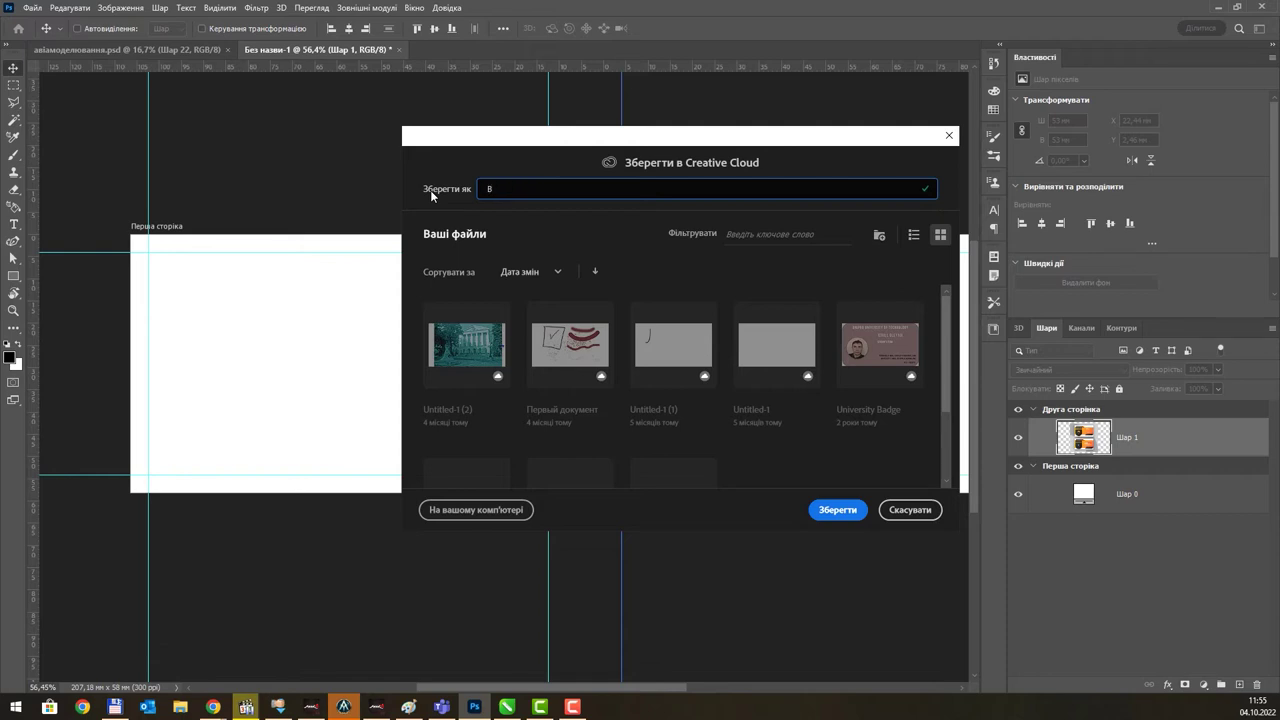
pyautogui.write('C')
pyautogui.write('ard exam')
pyautogui.write('ple 2')
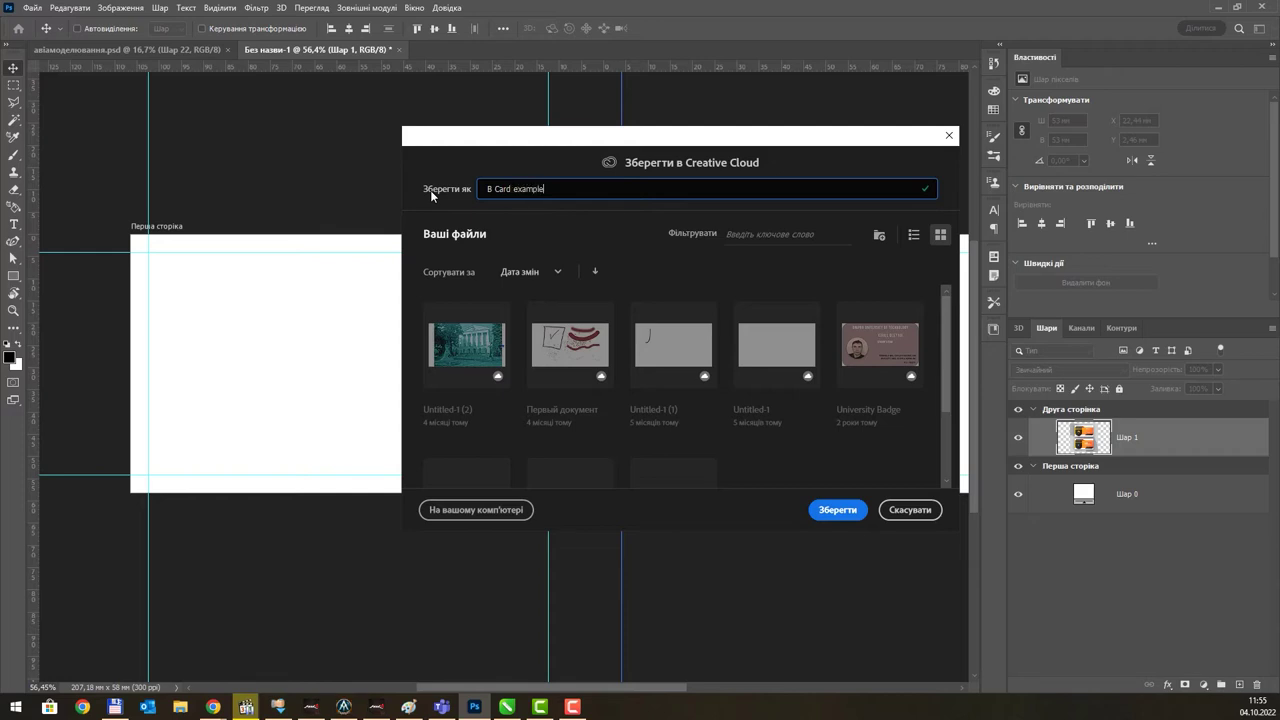
pyautogui.write('022')
pyautogui.click(838, 513)
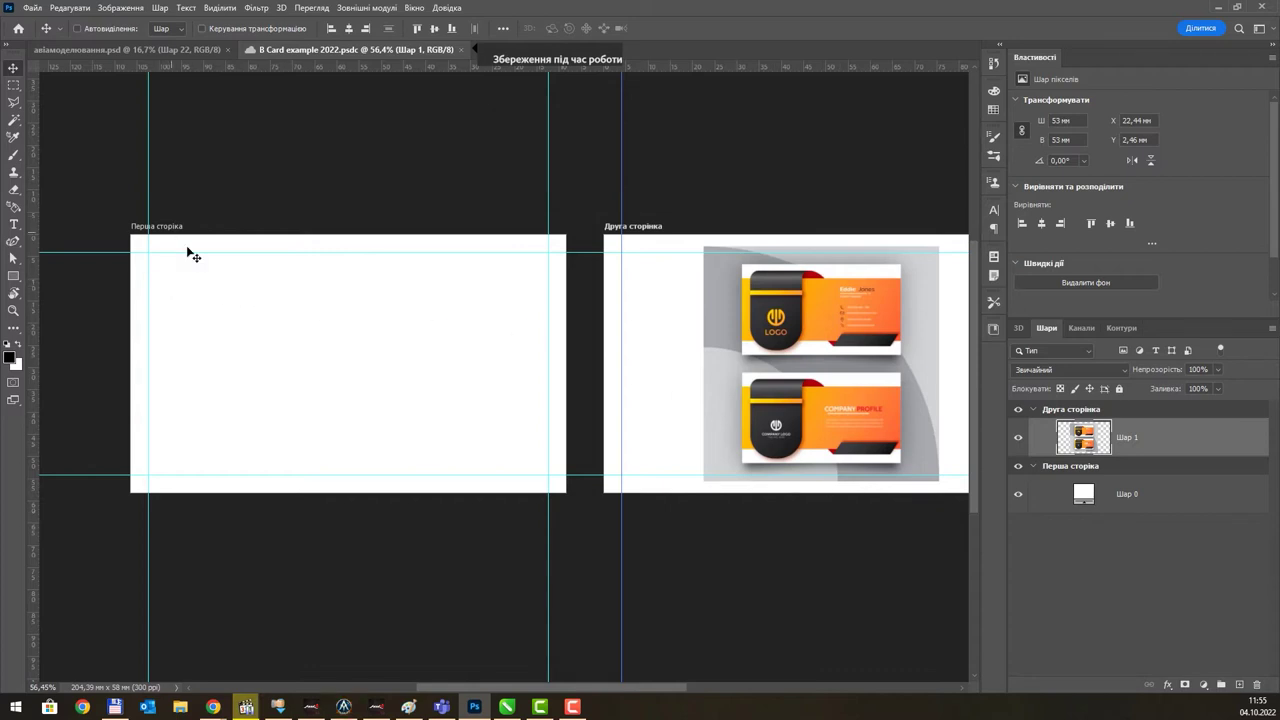
# Pull a horizontal guide onto the Перша сторінка artboard at about 11 mm
pyautogui.scroll(1, 285, 276)
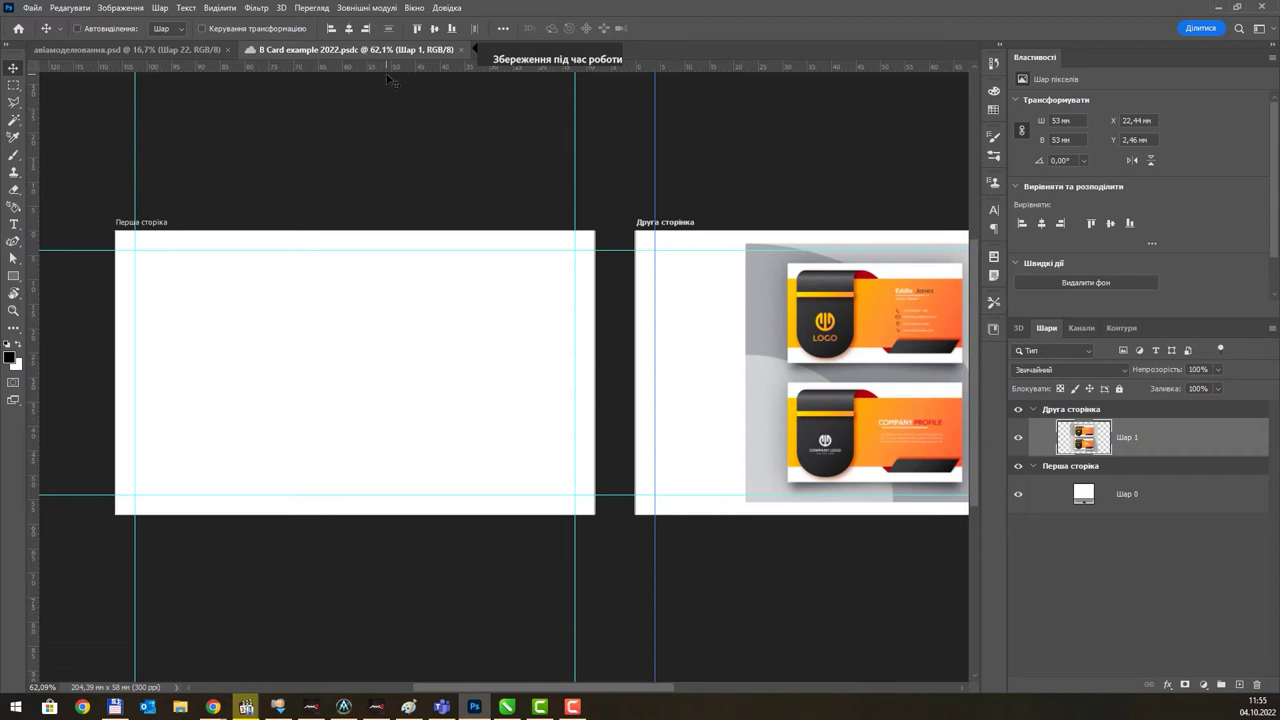
pyautogui.moveTo(328, 66); pyautogui.dragTo(323, 284)
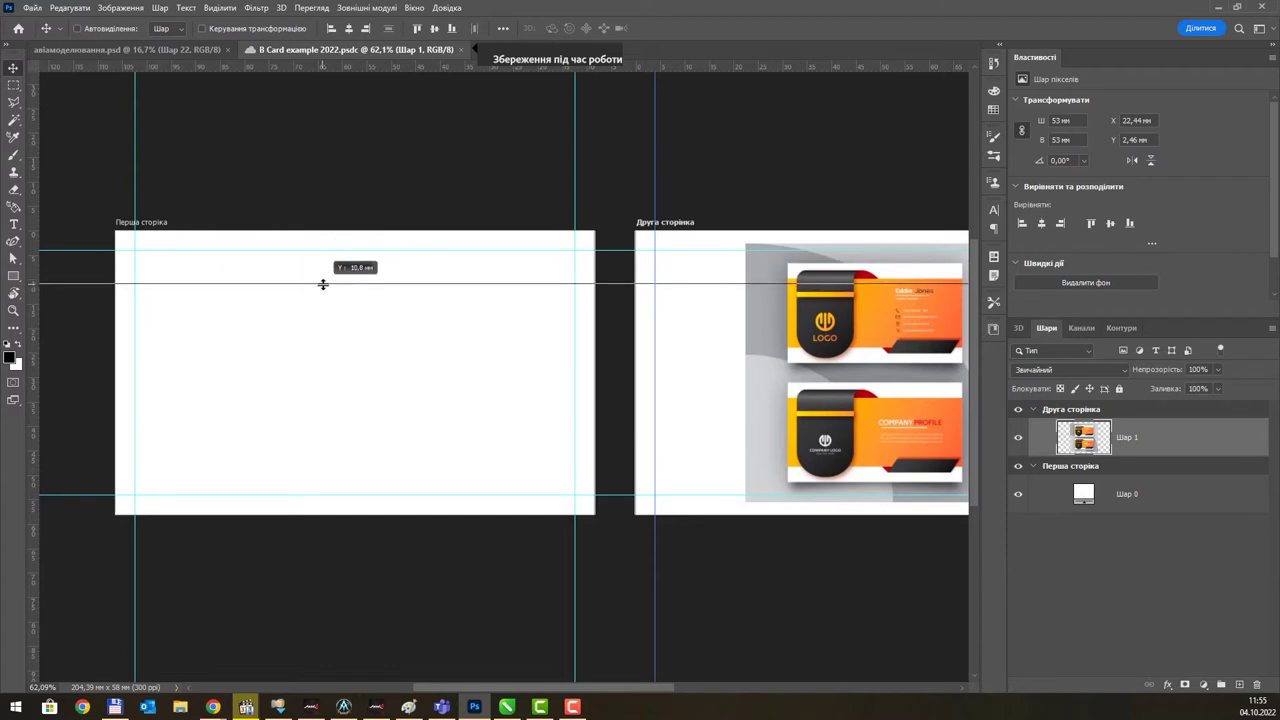
pyautogui.moveTo(322, 285); pyautogui.dragTo(322, 285)
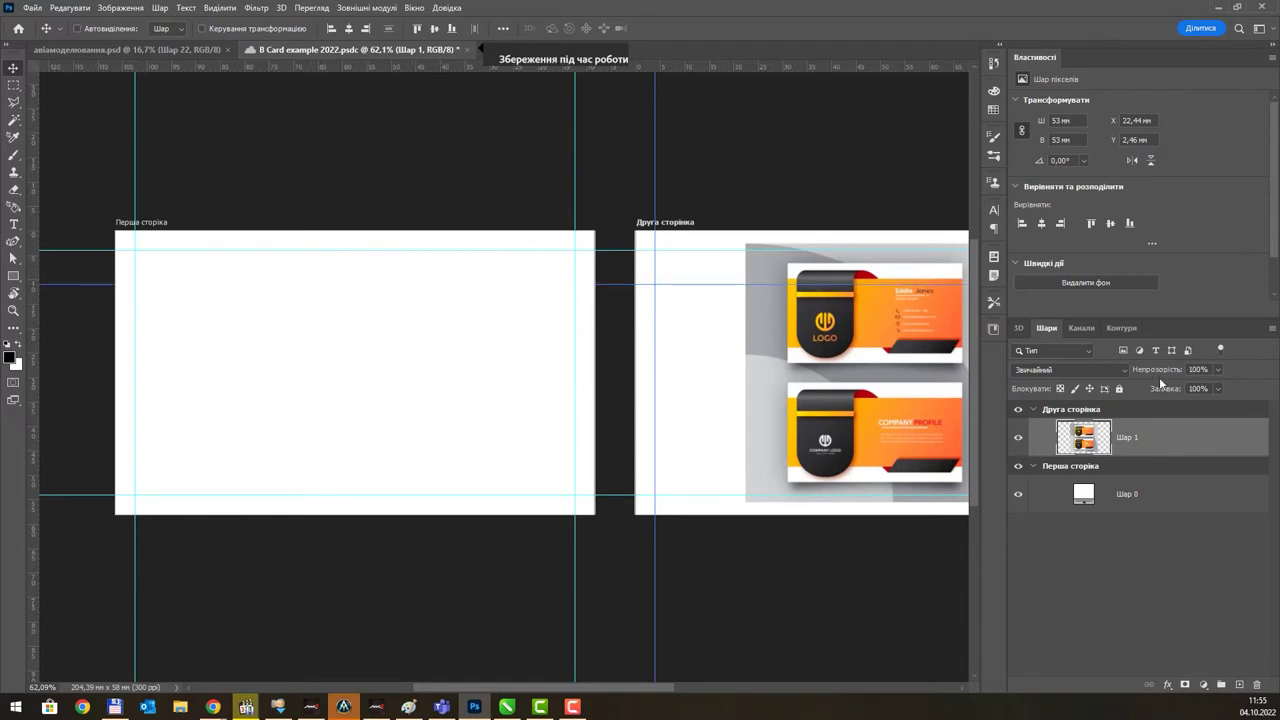
pyautogui.click(1100, 467)
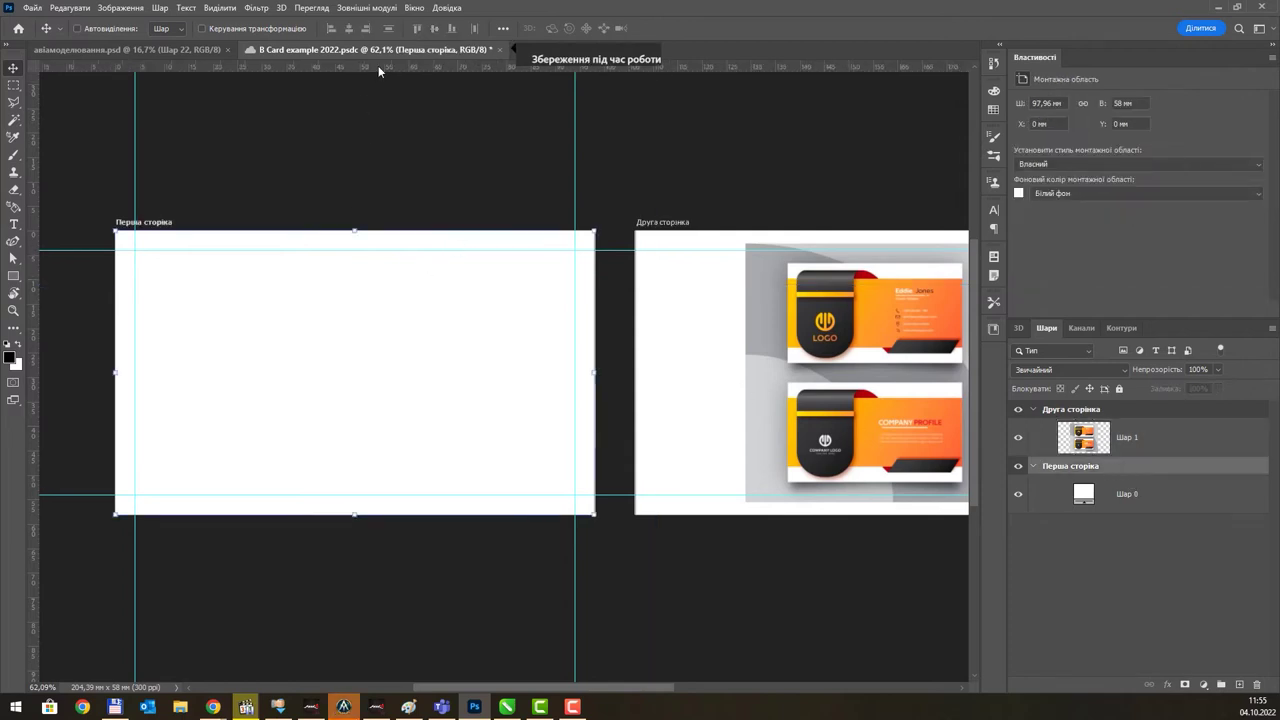
# Add another horizontal guide, then drag the stray middle guide back onto the ruler
pyautogui.moveTo(378, 68); pyautogui.dragTo(378, 305)
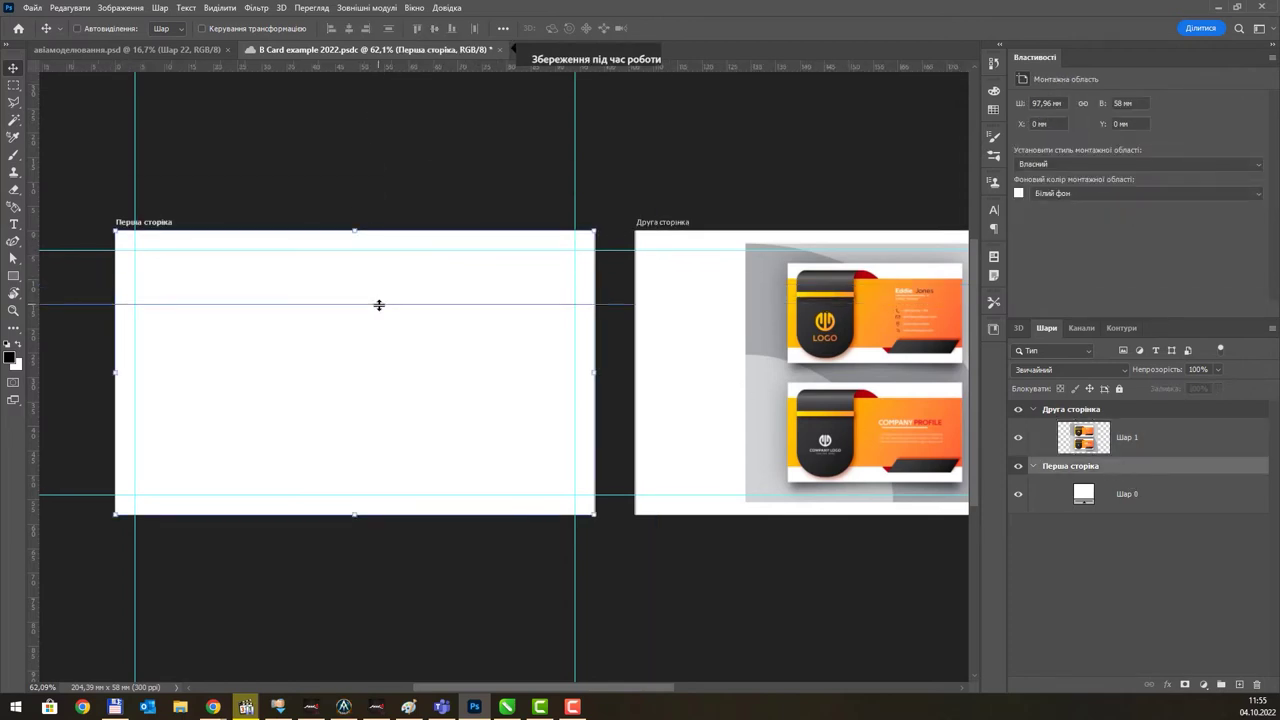
pyautogui.moveTo(378, 305); pyautogui.dragTo(379, 293)
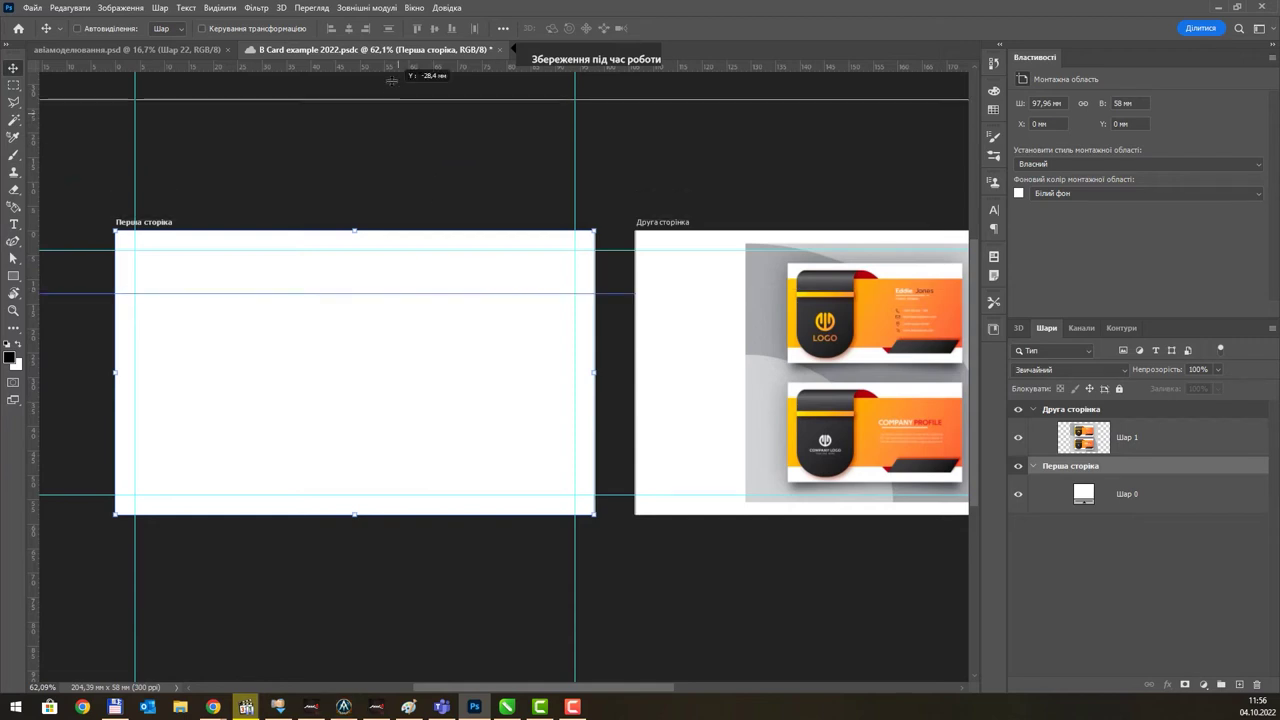
pyautogui.moveTo(432, 294); pyautogui.dragTo(391, 66)
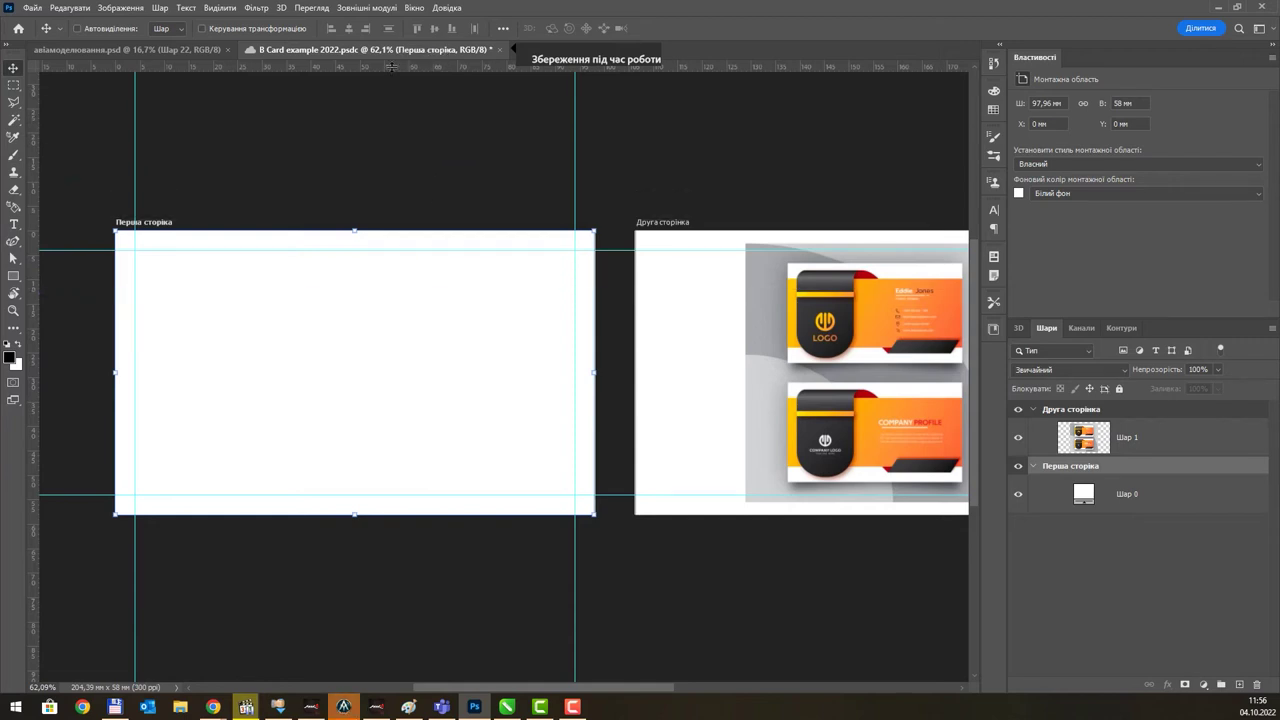
# Draw a rectangular selection and place horizontal guides along its top and bottom edges
pyautogui.click(13, 85)
pyautogui.moveTo(136, 283); pyautogui.dragTo(572, 424)
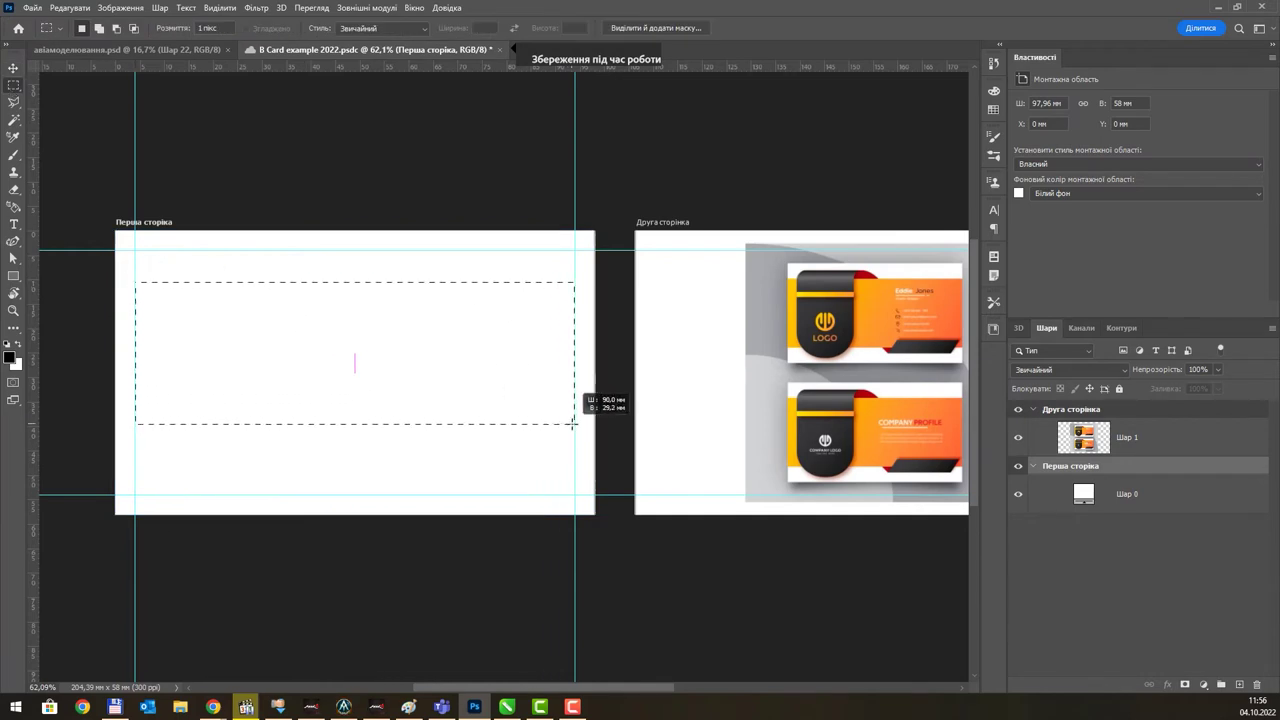
pyautogui.moveTo(572, 424); pyautogui.dragTo(575, 466)
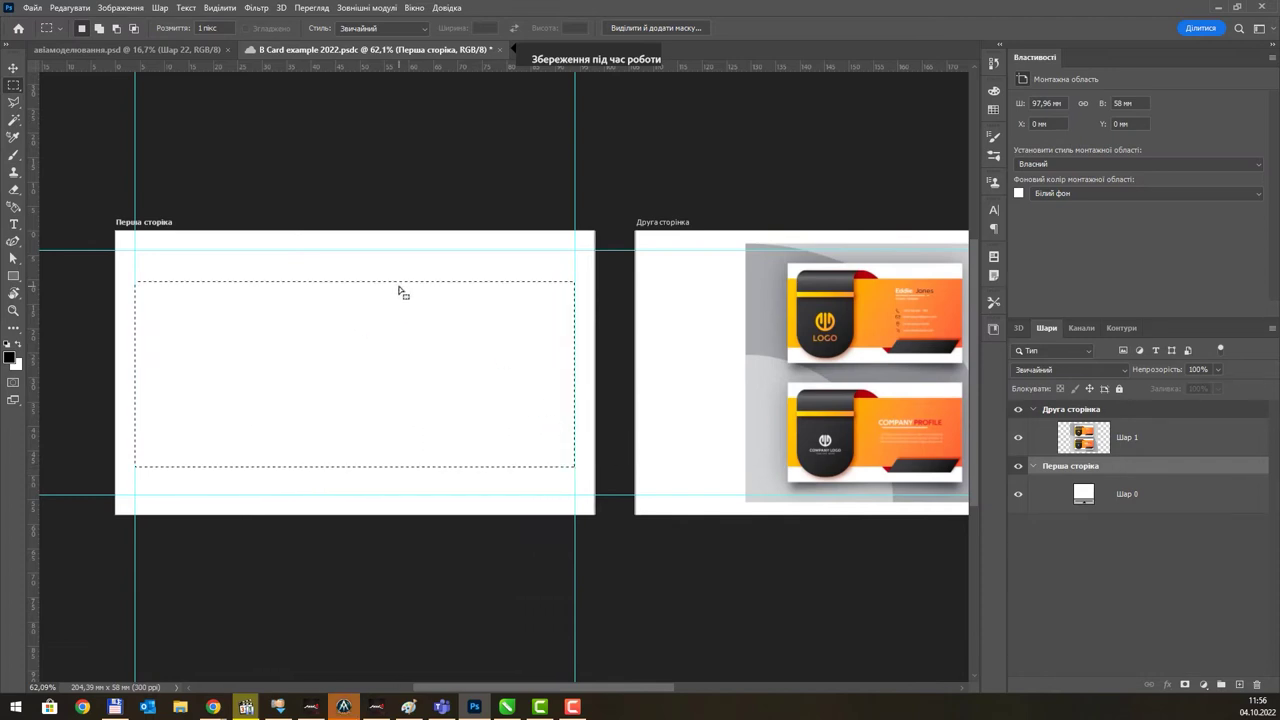
pyautogui.moveTo(297, 367); pyautogui.dragTo(297, 366)
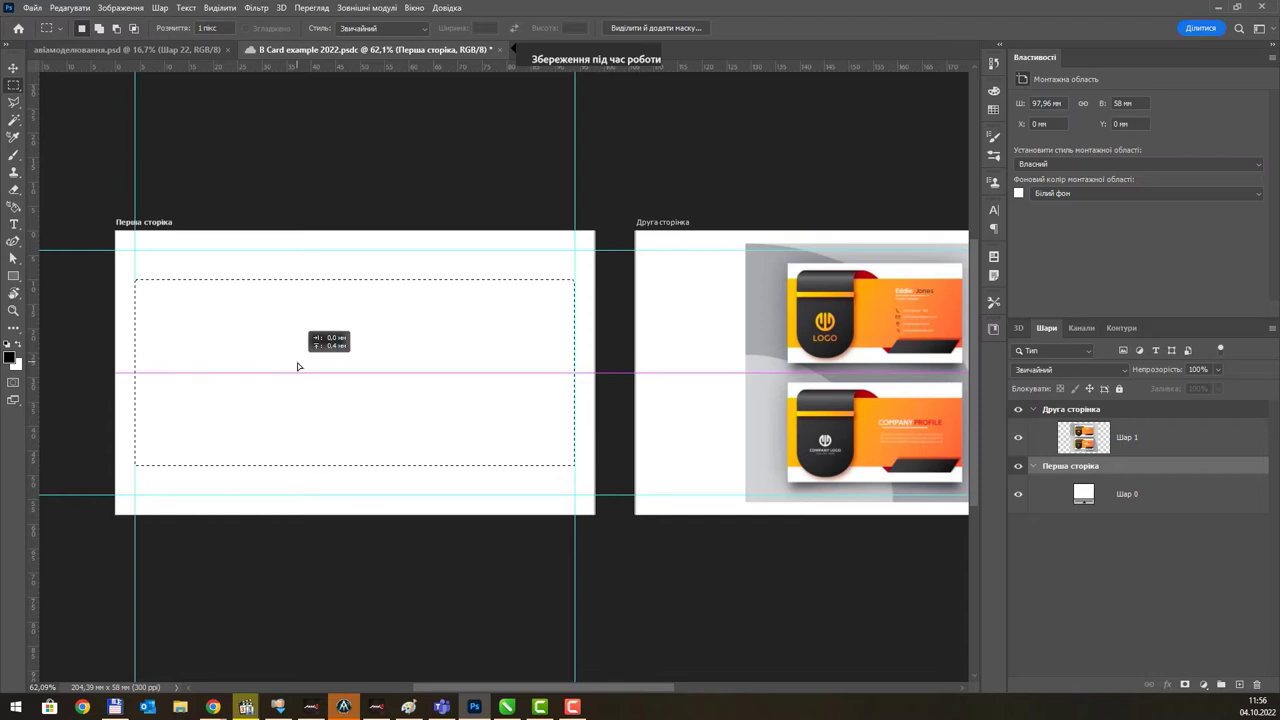
pyautogui.moveTo(297, 366); pyautogui.dragTo(298, 368)
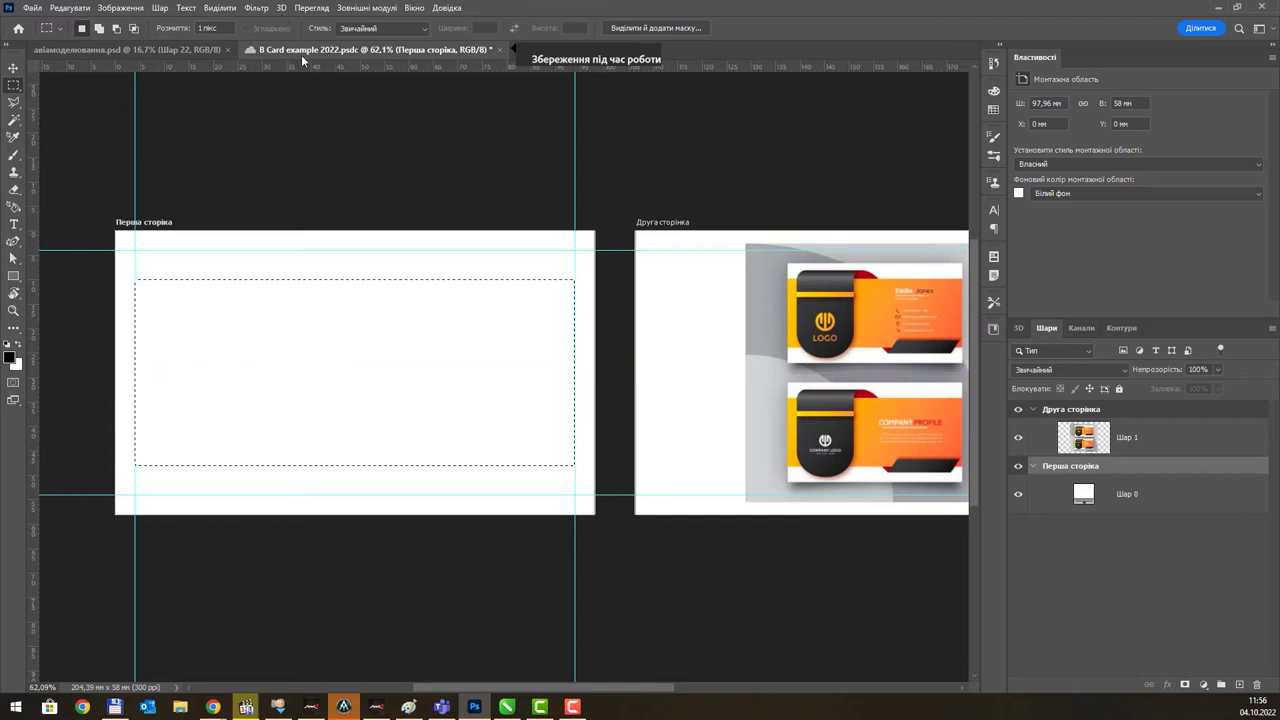
pyautogui.moveTo(269, 66); pyautogui.dragTo(290, 279)
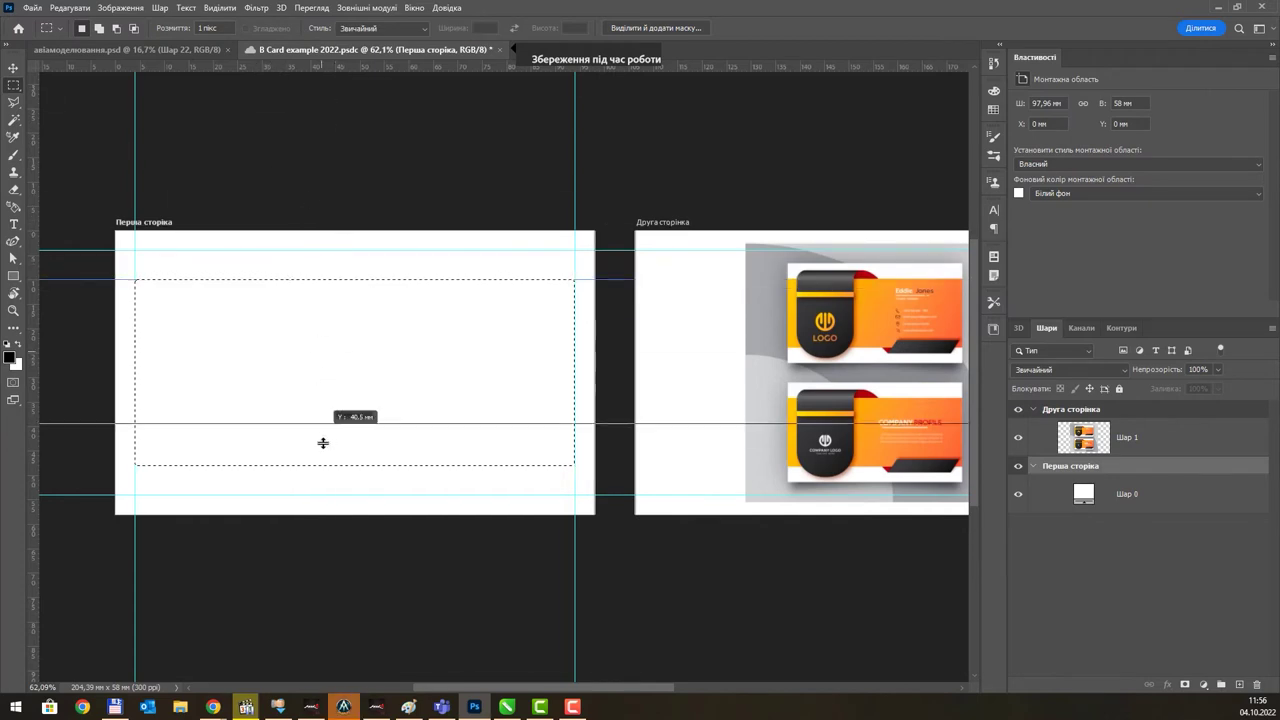
pyautogui.moveTo(340, 65); pyautogui.dragTo(323, 465)
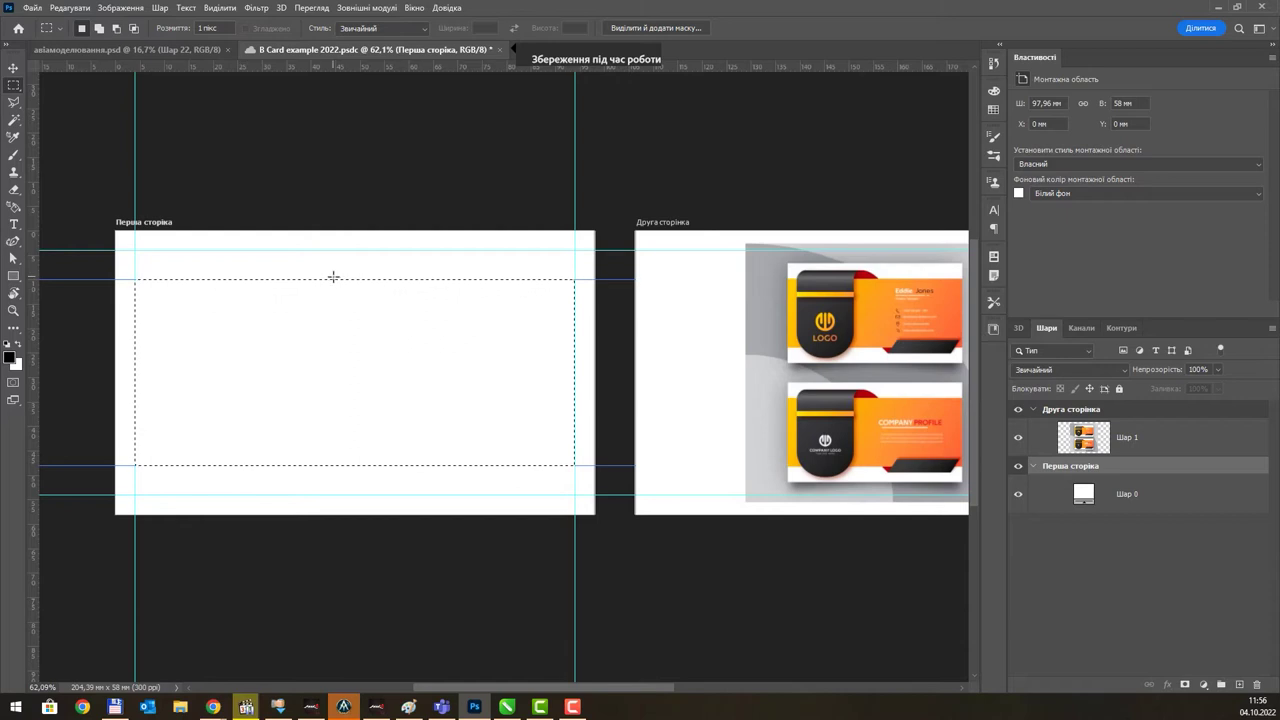
pyautogui.click(322, 331)
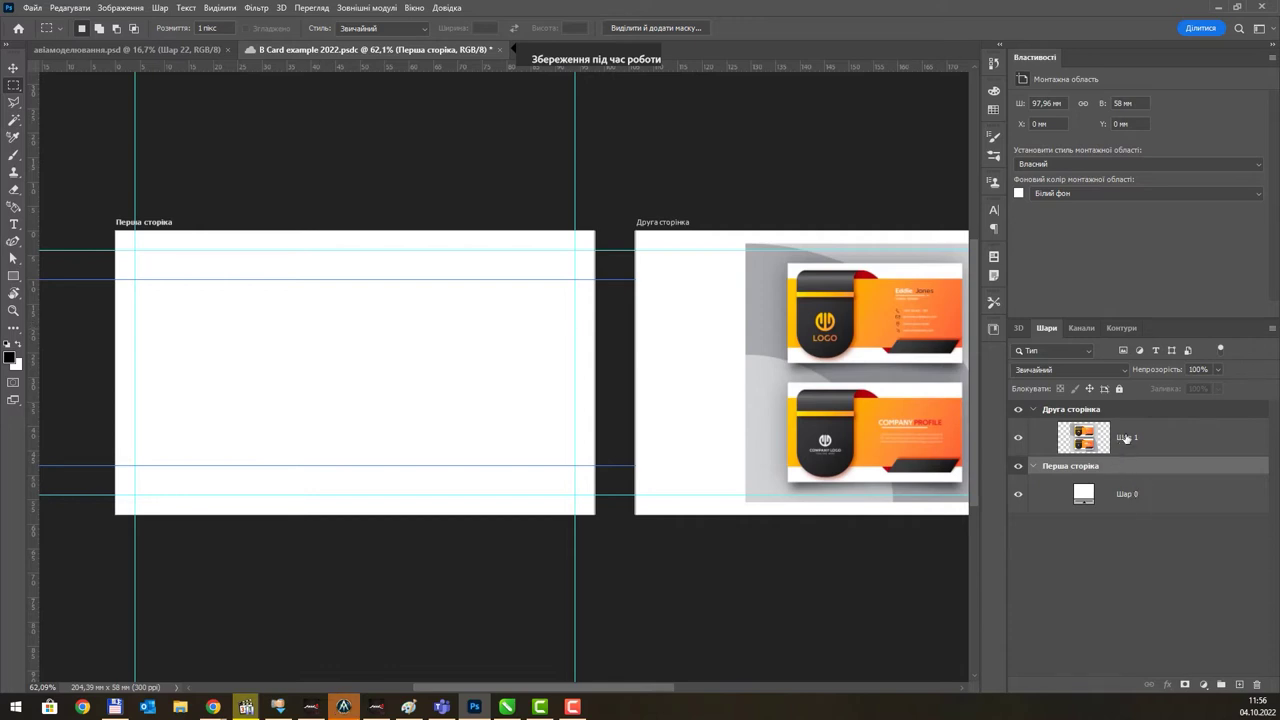
# With Шар 0 active and Feather 0 px, select the full-width band between the guides
pyautogui.click(1147, 491)
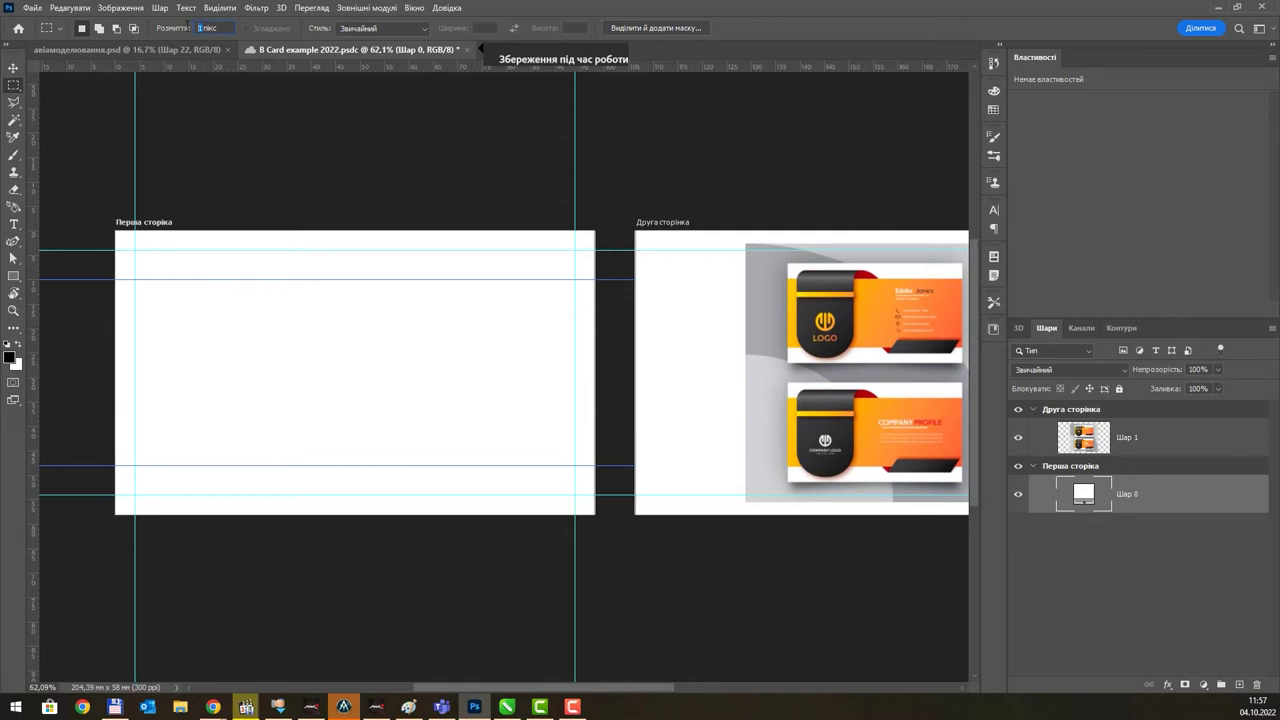
pyautogui.write('0')
pyautogui.moveTo(110, 280); pyautogui.dragTo(595, 494)
pyautogui.click(299, 336)
pyautogui.moveTo(164, 296); pyautogui.dragTo(598, 464)
# Add a new layer above Шар 0, name it помаранч, and show the Edit Toolbar list
pyautogui.click(1240, 685)
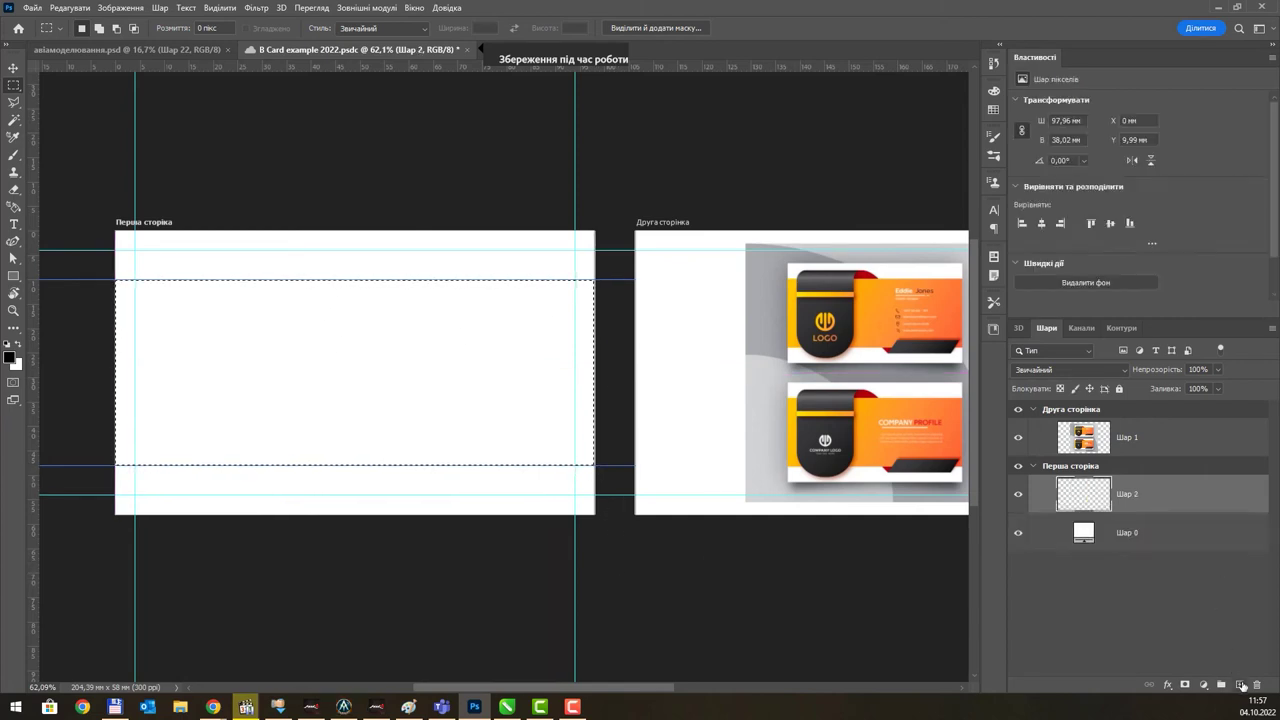
pyautogui.doubleClick(1127, 494)
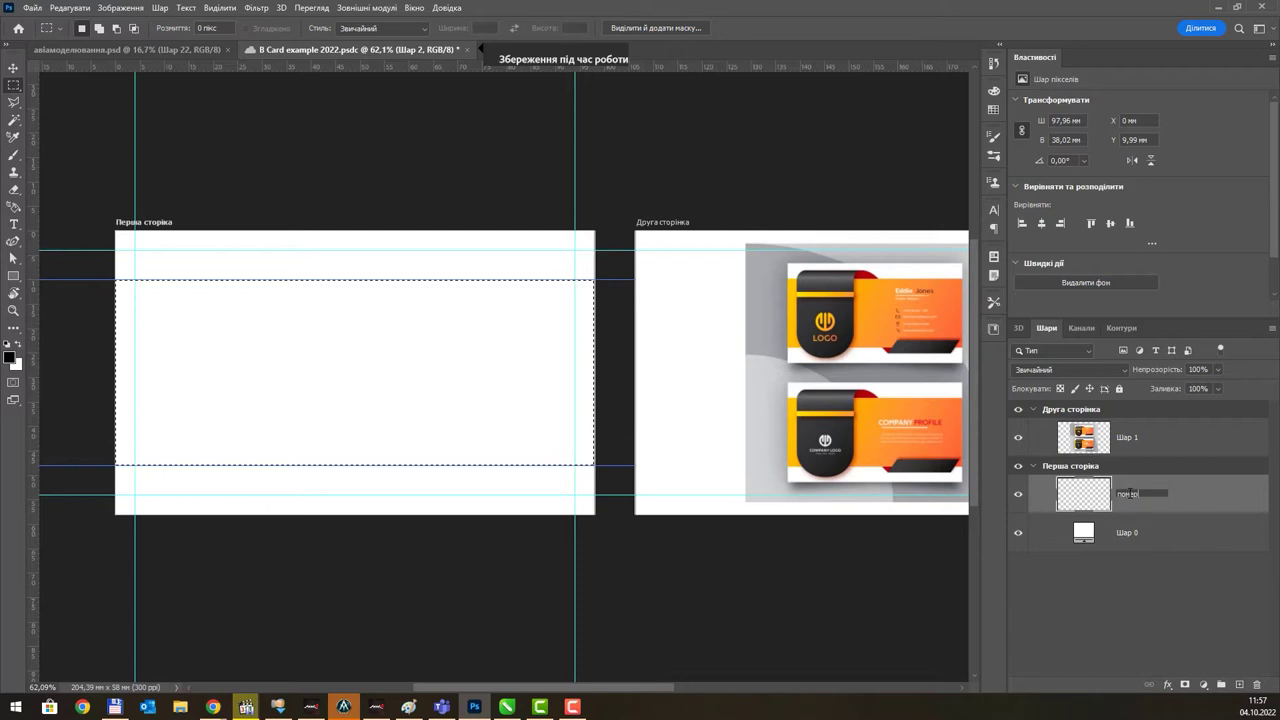
pyautogui.write('анч')
pyautogui.press('Return')
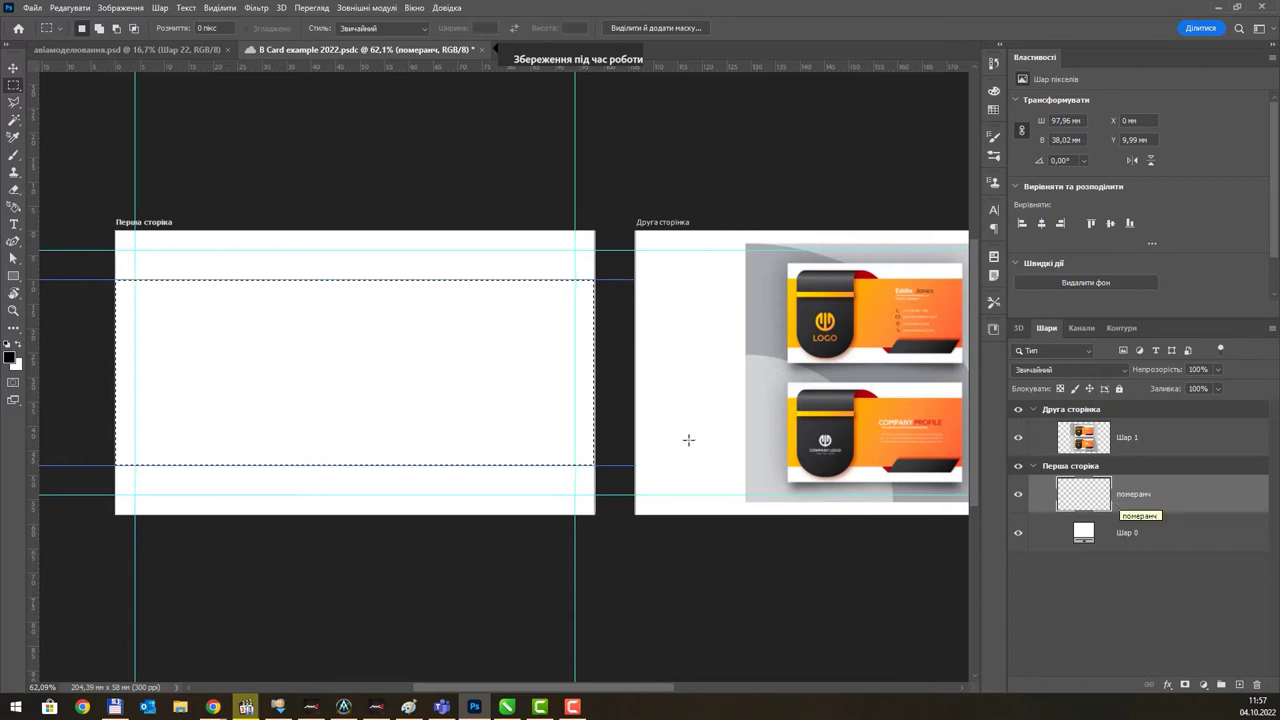
pyautogui.click(13, 208)
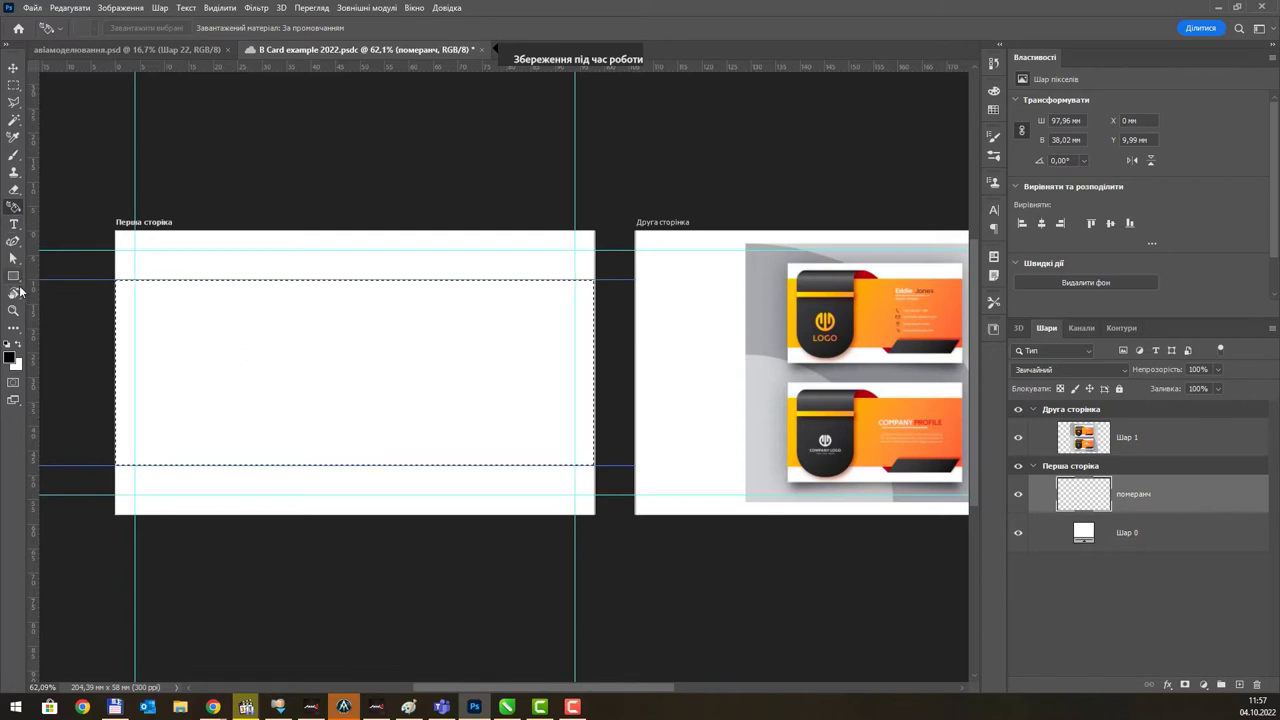
pyautogui.click(14, 328)
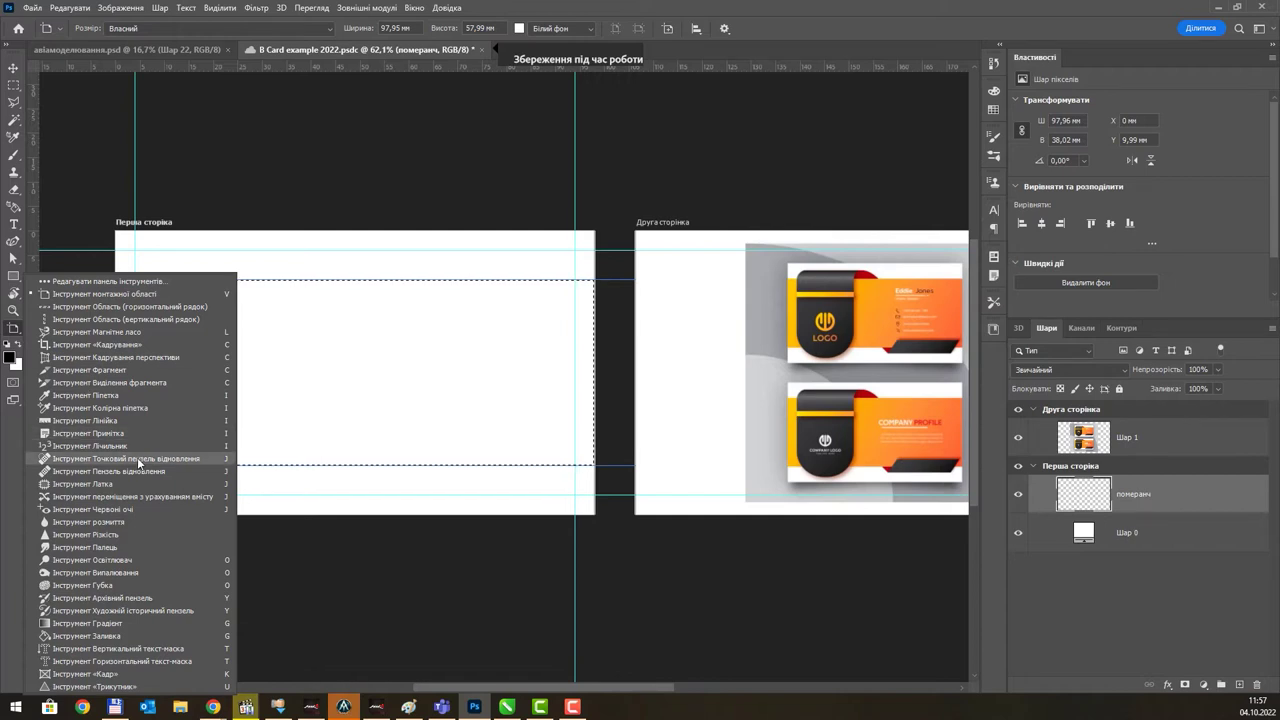
# Fill the selected band with orange using the Paint Bucket
pyautogui.click(114, 637)
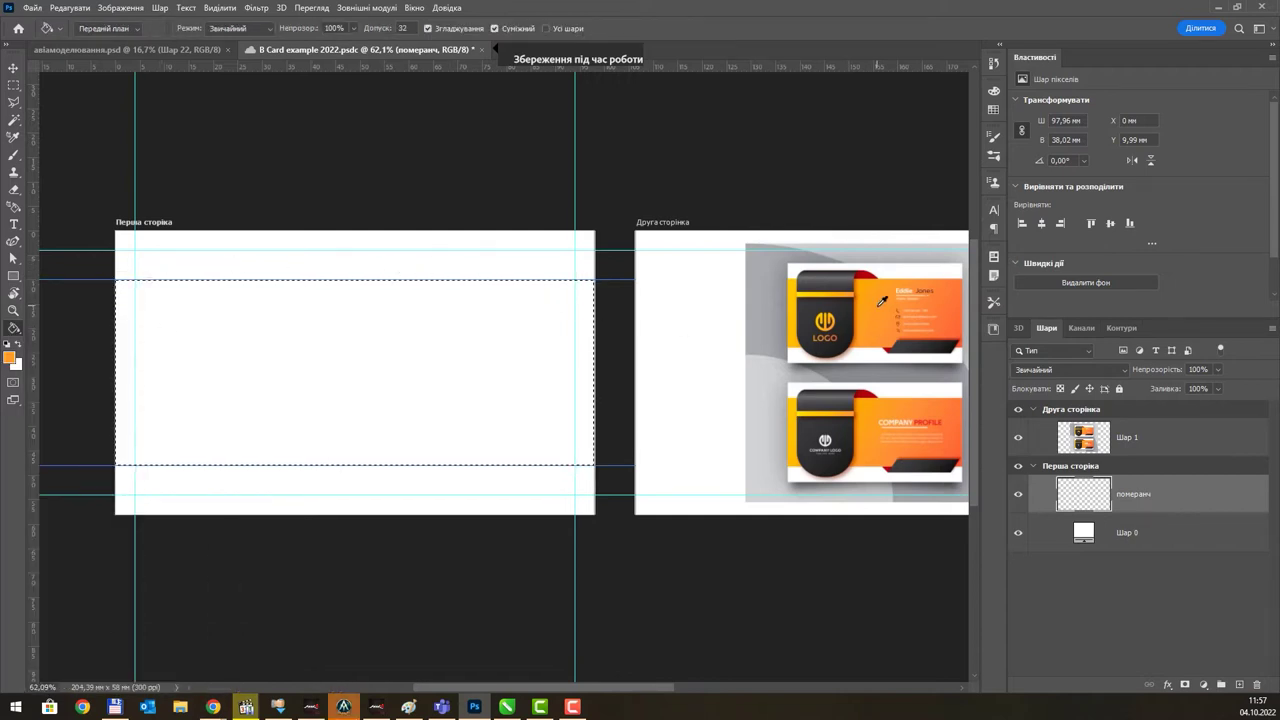
pyautogui.click(338, 328)
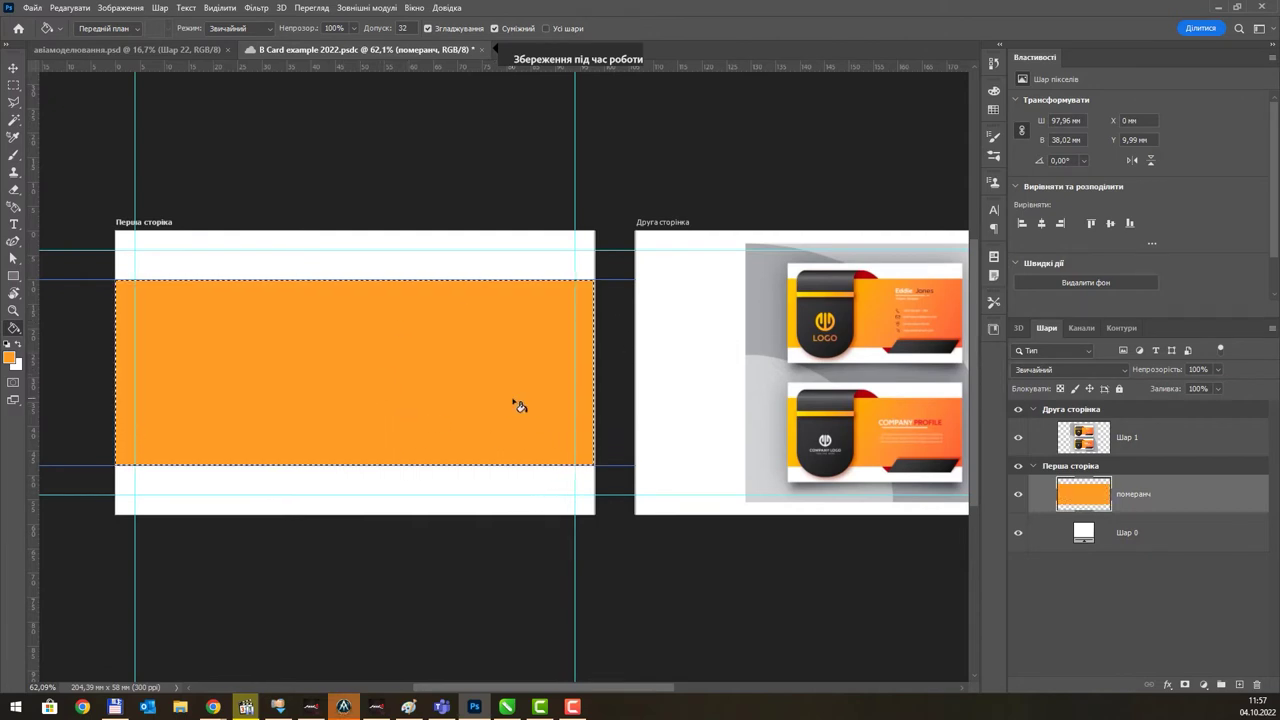
pyautogui.scroll(3, 893, 302)
pyautogui.scroll(2, 893, 302)
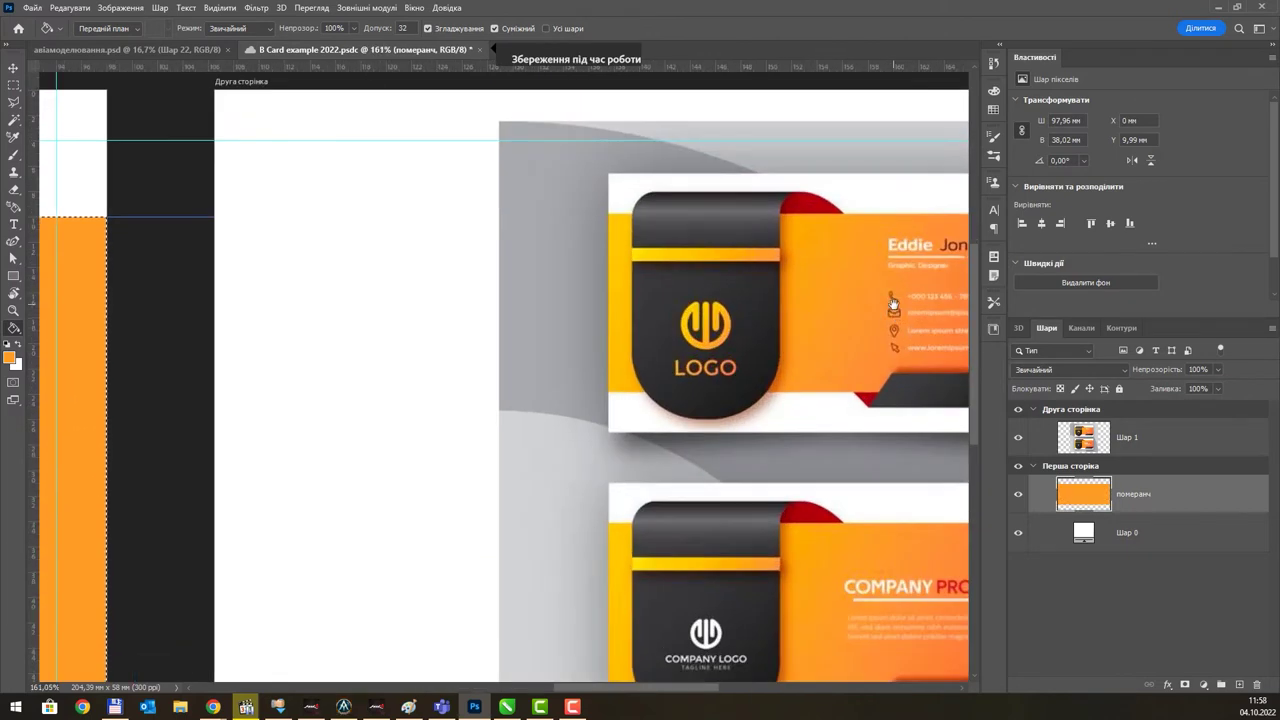
pyautogui.scroll(-2, 625, 290)
pyautogui.scroll(-1, 625, 290)
pyautogui.scroll(-1, 455, 268)
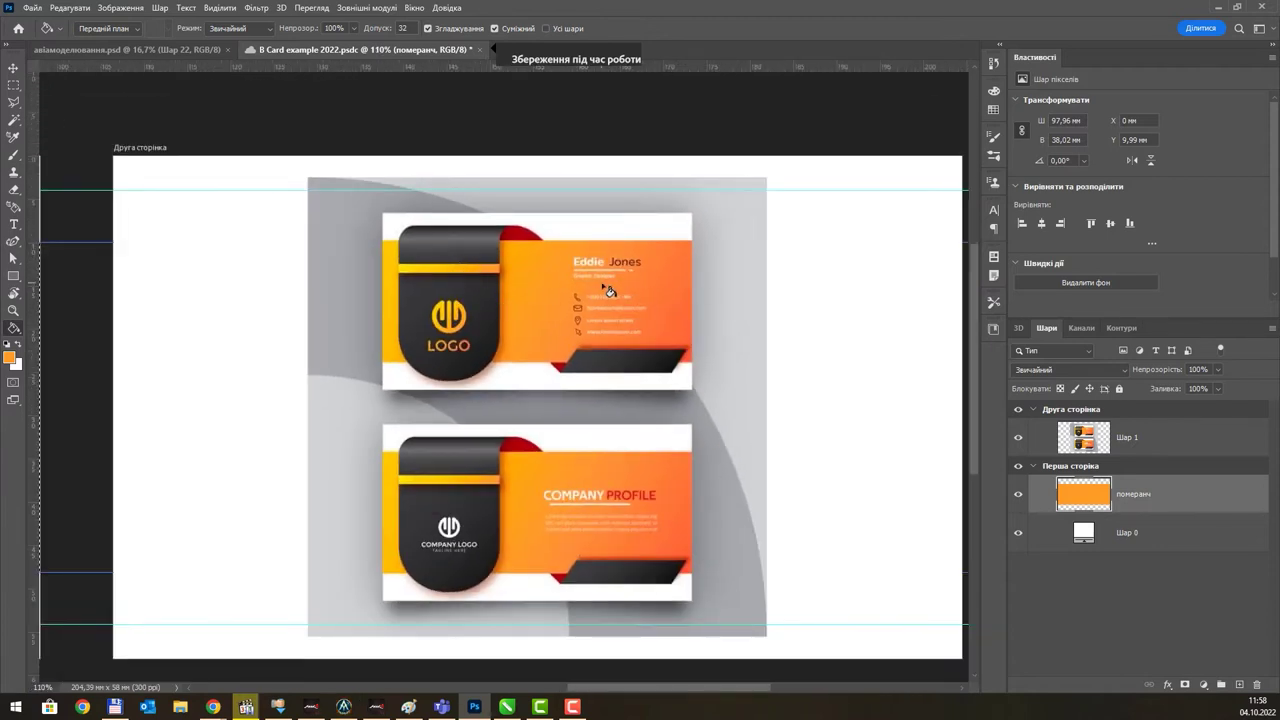
pyautogui.scroll(-1, 601, 288)
# Undo the orange fill and sample yellow from the reference card's stripe
pyautogui.moveTo(243, 277); pyautogui.dragTo(654, 277)
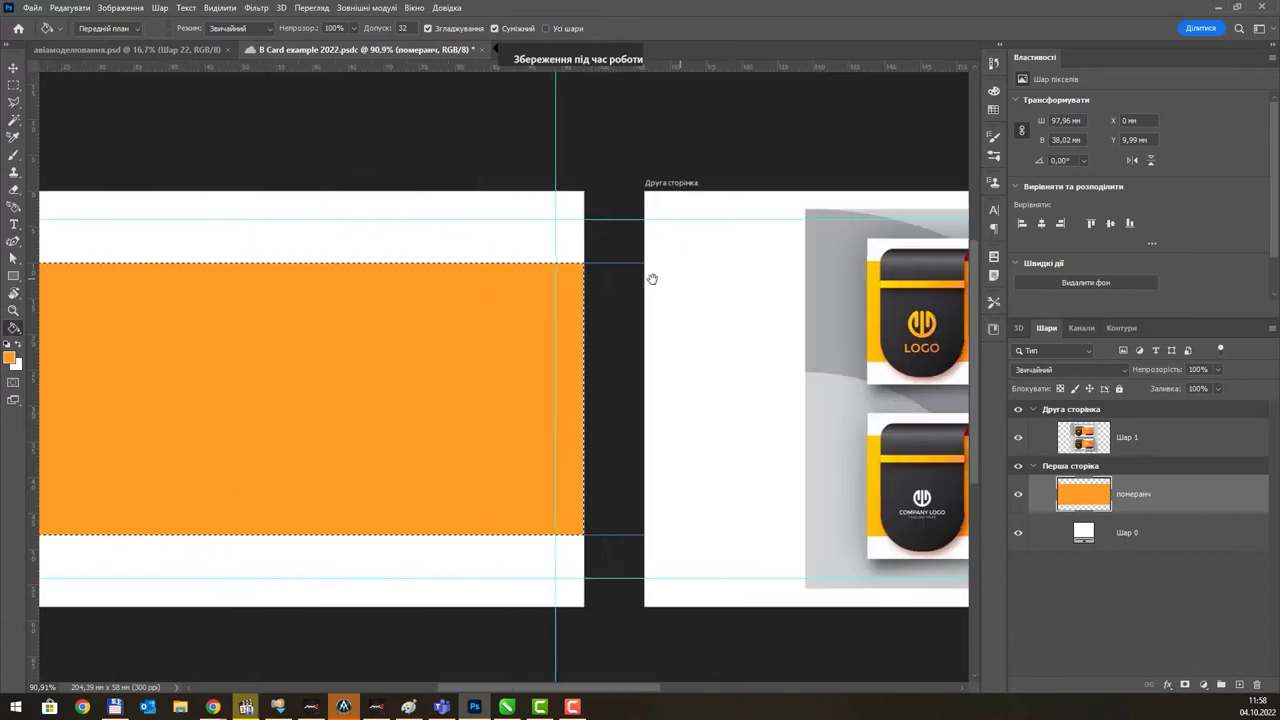
pyautogui.moveTo(354, 274); pyautogui.dragTo(457, 280)
pyautogui.scroll(-1, 366, 286)
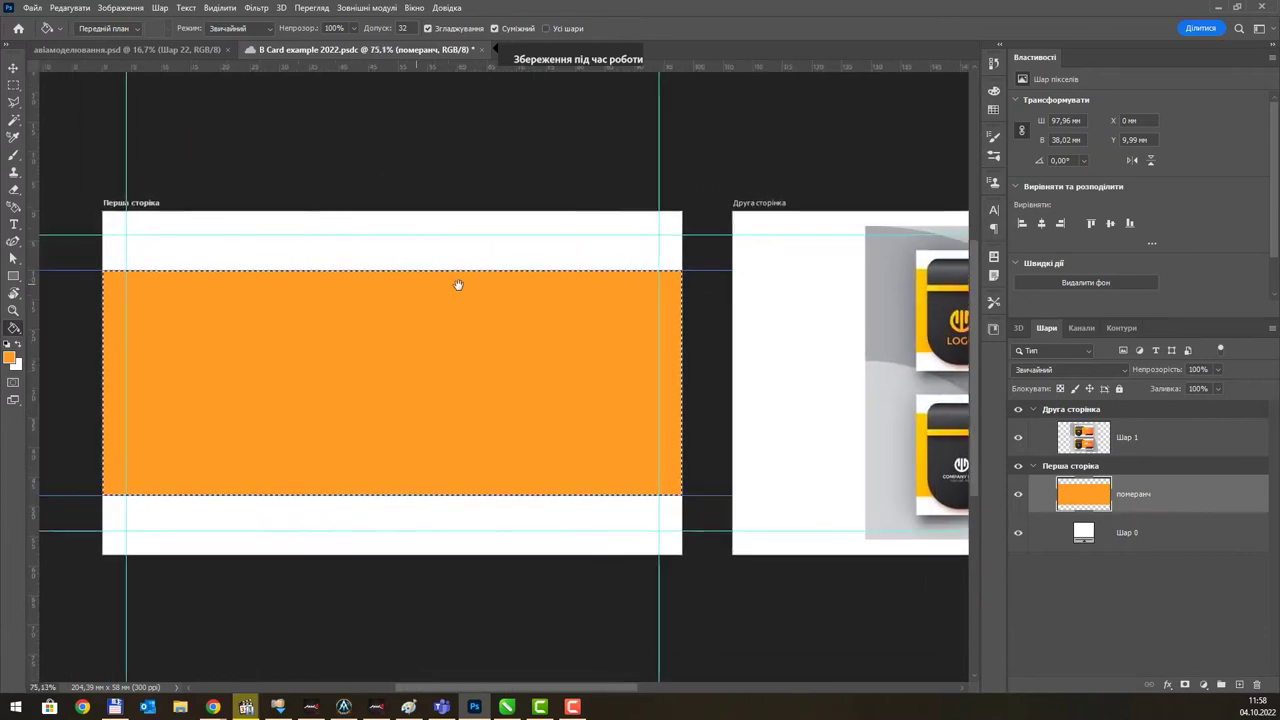
pyautogui.scroll(-1, 452, 282)
pyautogui.scroll(-1, 452, 282)
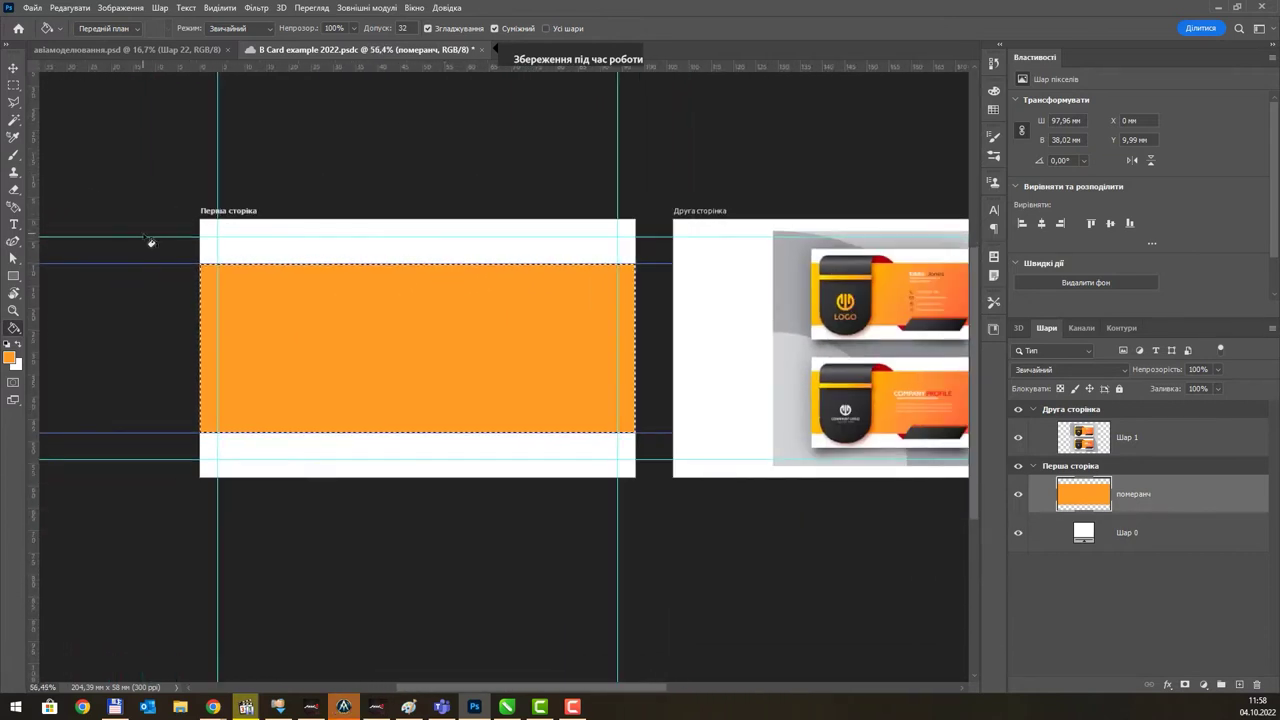
pyautogui.press('Delete')
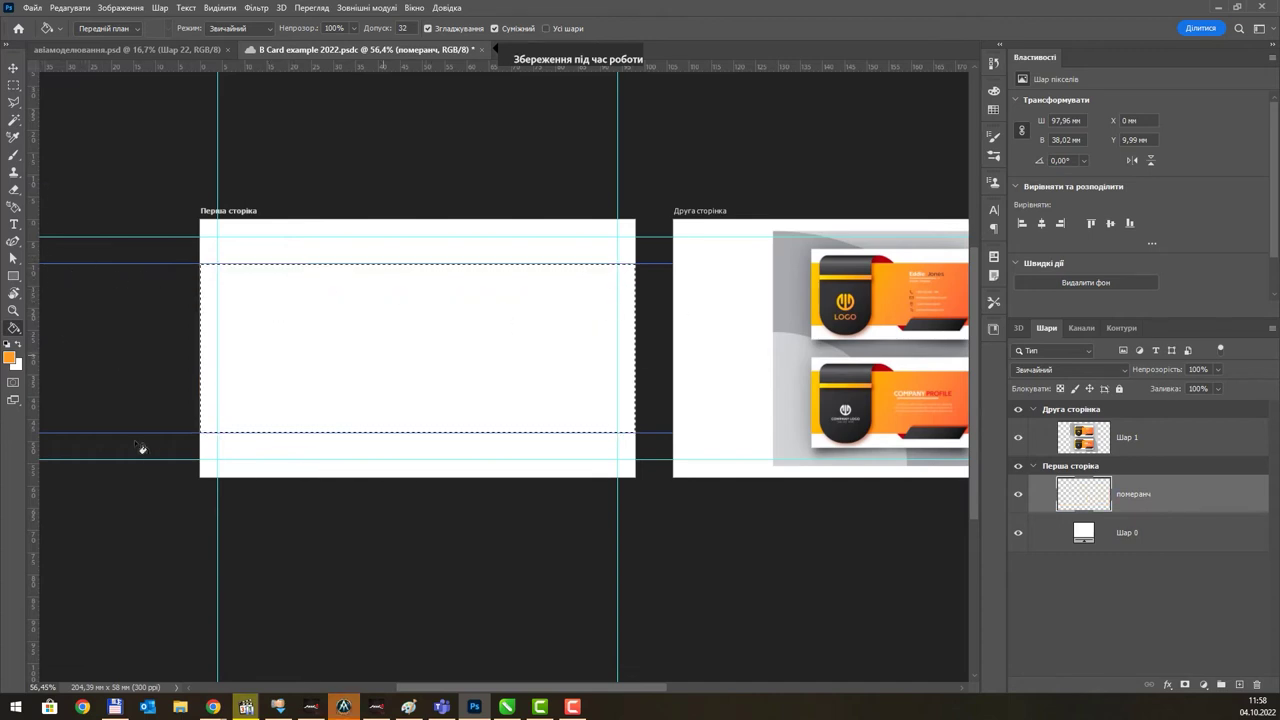
pyautogui.keyDown('alt'); pyautogui.click(819, 285); pyautogui.keyUp('alt')
# Sample orange, then yellow, from the reference card as the painting colour
pyautogui.moveTo(890, 307); pyautogui.dragTo(789, 313)
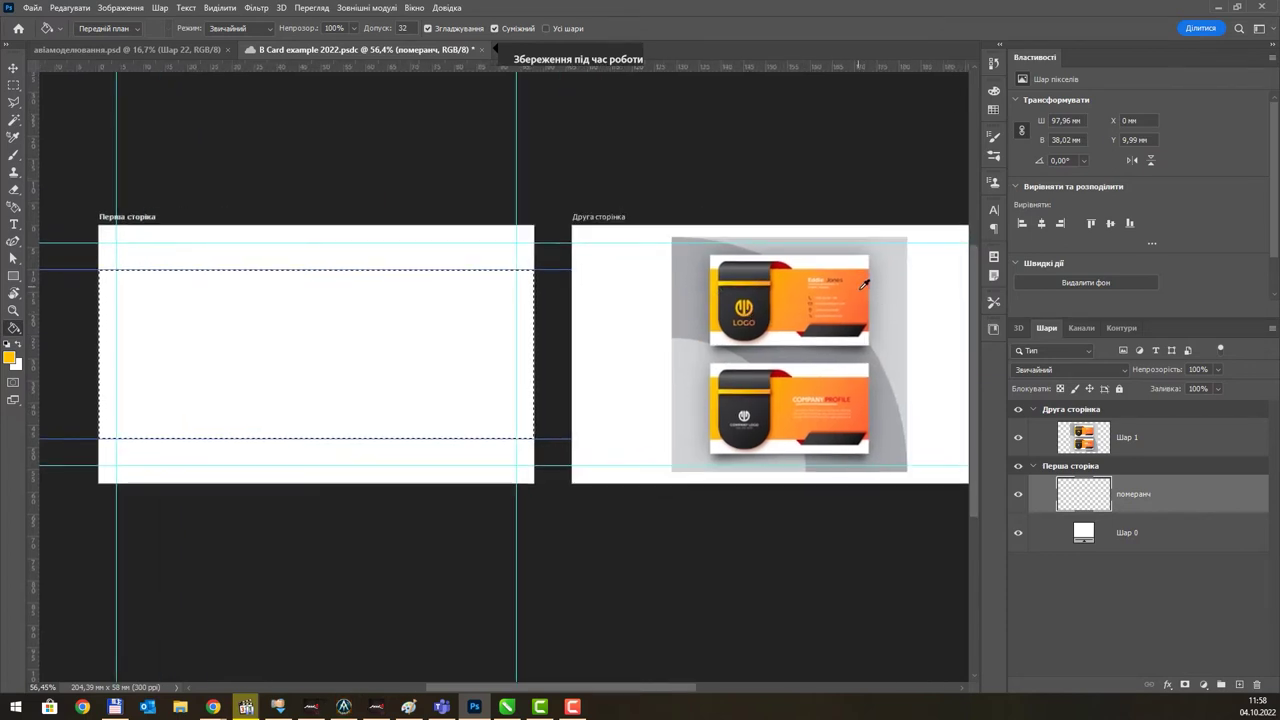
pyautogui.keyDown('alt'); pyautogui.click(869, 293); pyautogui.keyUp('alt')
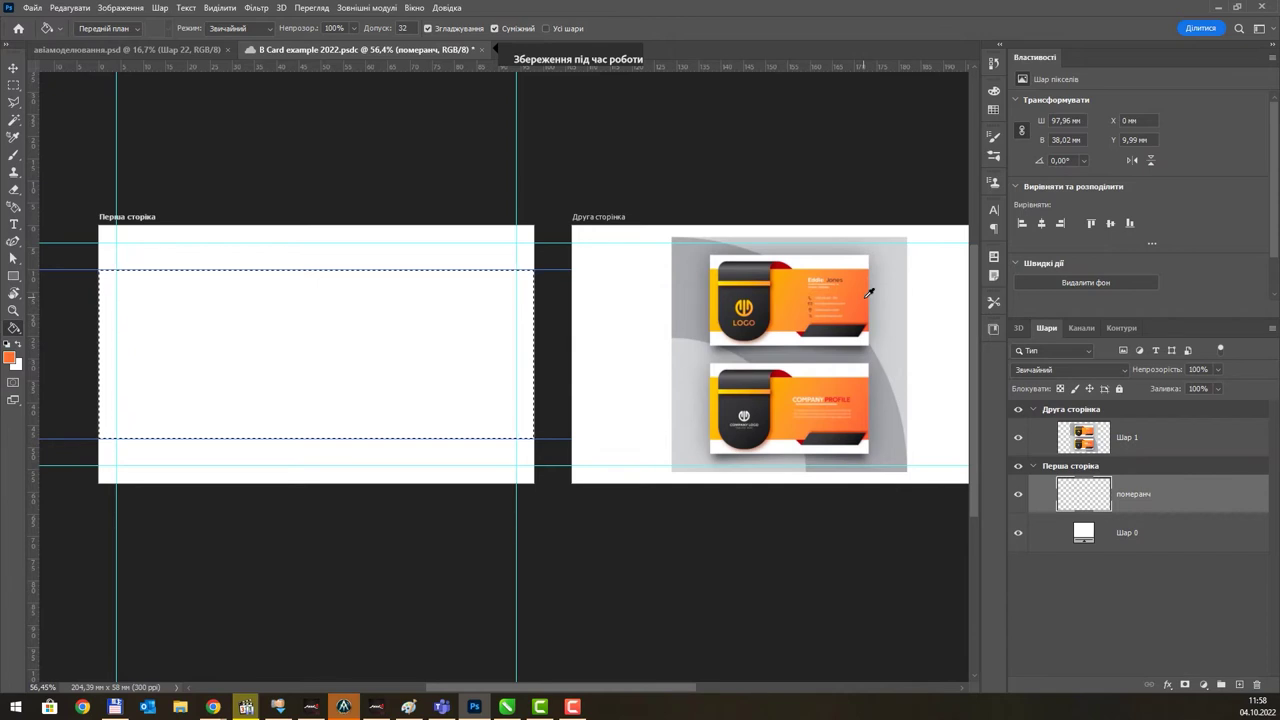
pyautogui.hotkey('ctrl', 'z')
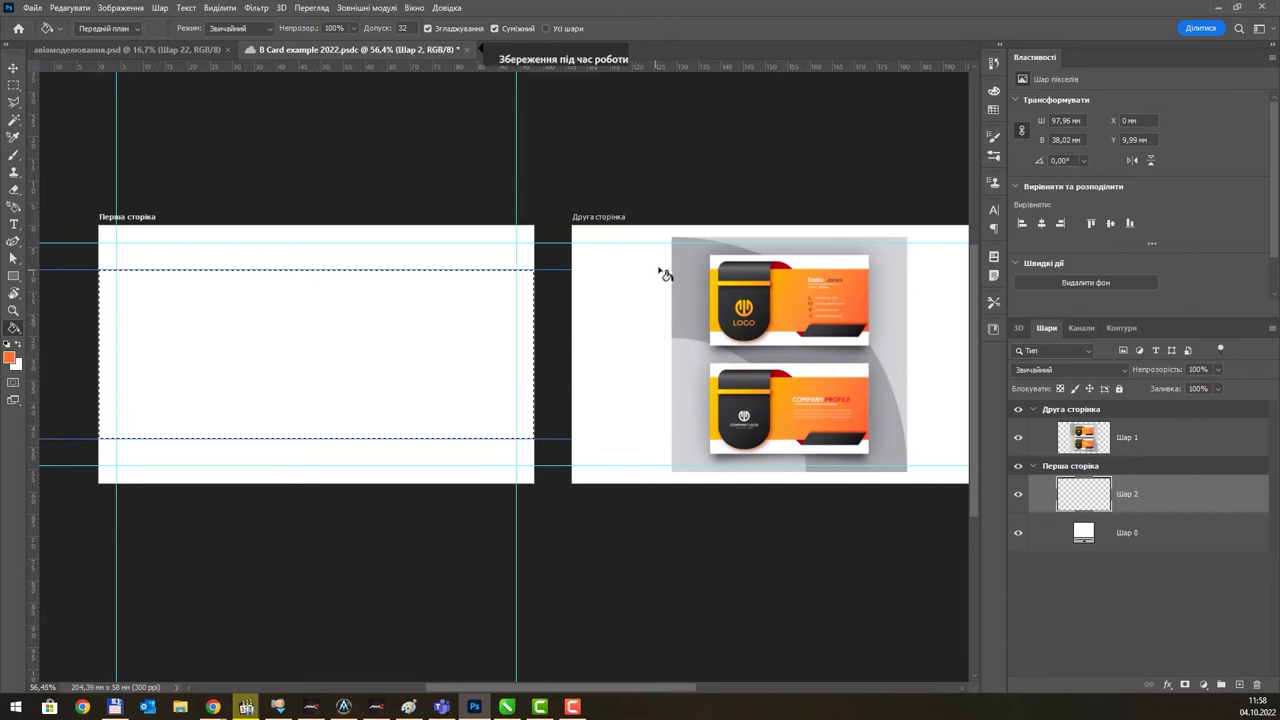
pyautogui.keyDown('alt'); pyautogui.click(717, 278); pyautogui.keyUp('alt')
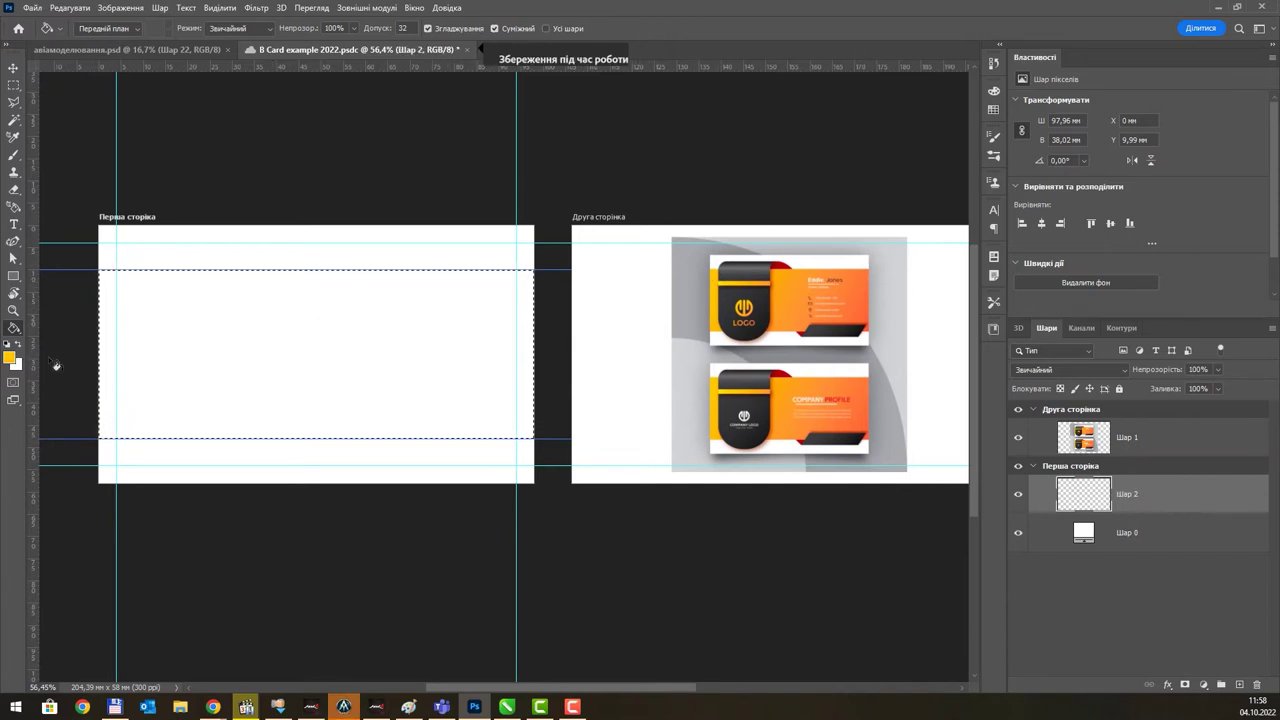
# Check the colours in the Color Picker without changes and swap them so yellow leads
pyautogui.click(17, 364)
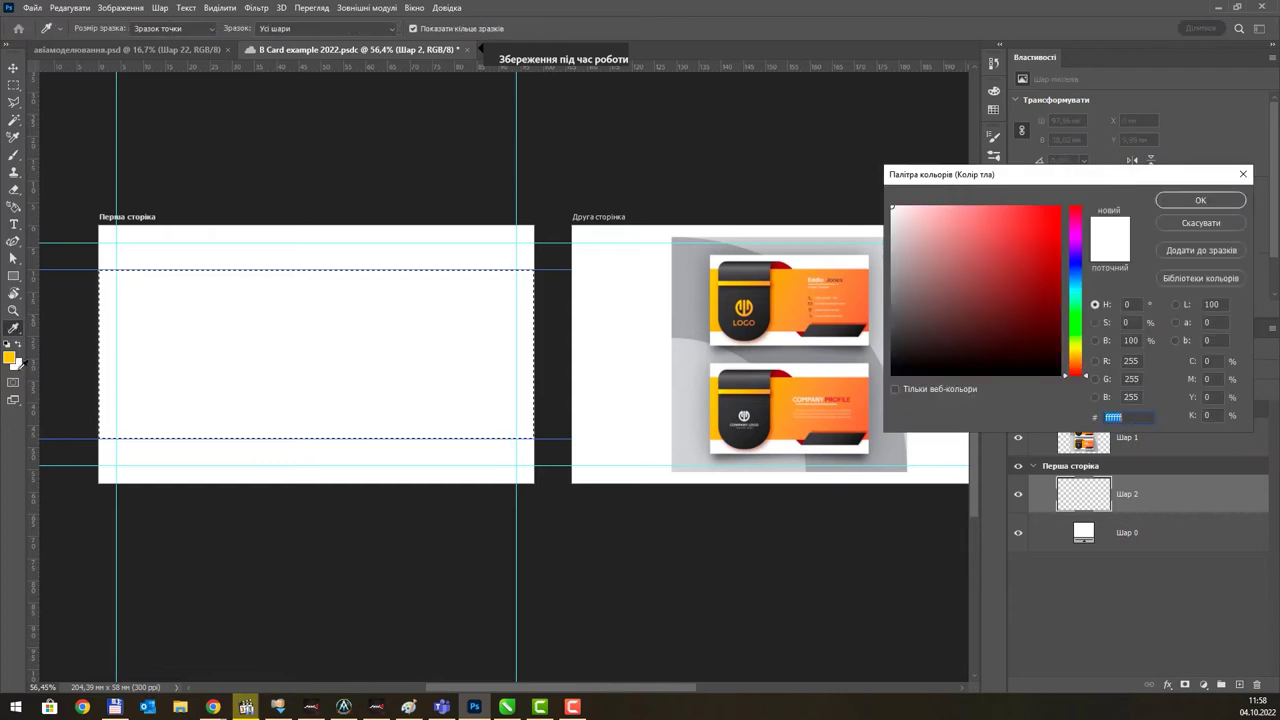
pyautogui.press('Escape')
pyautogui.click(17, 368)
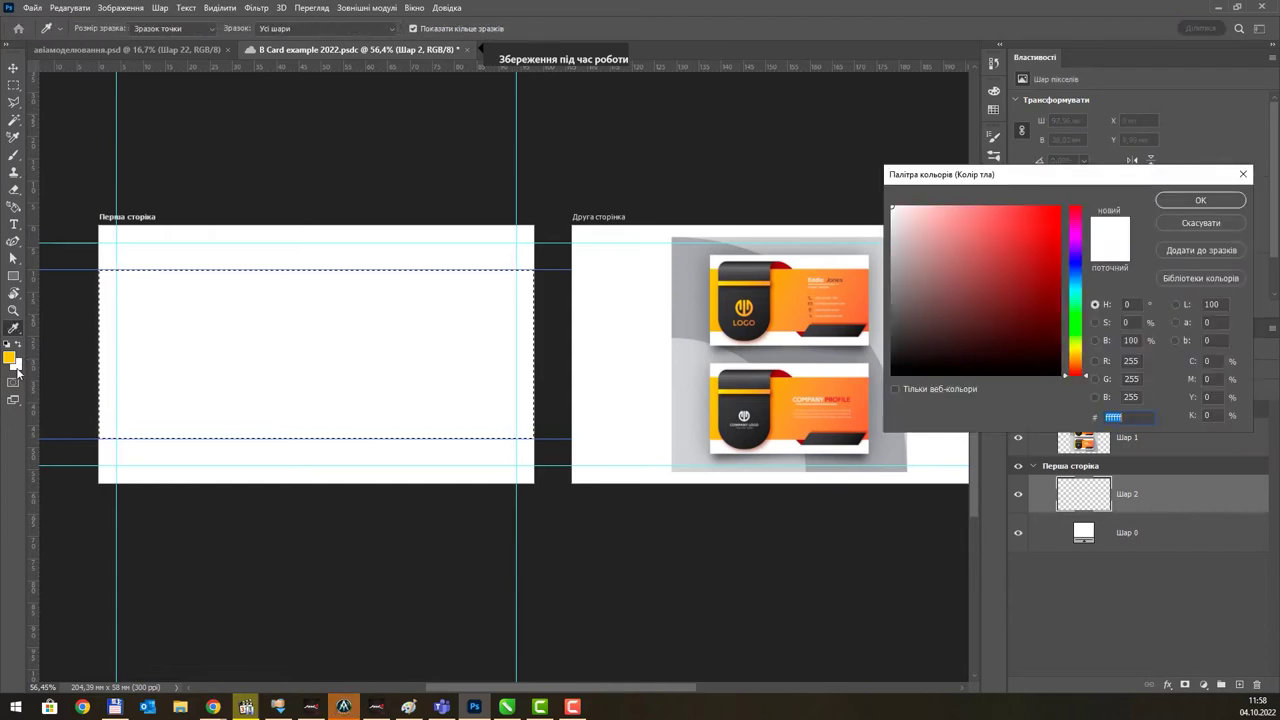
pyautogui.press('Escape')
pyautogui.click(17, 343)
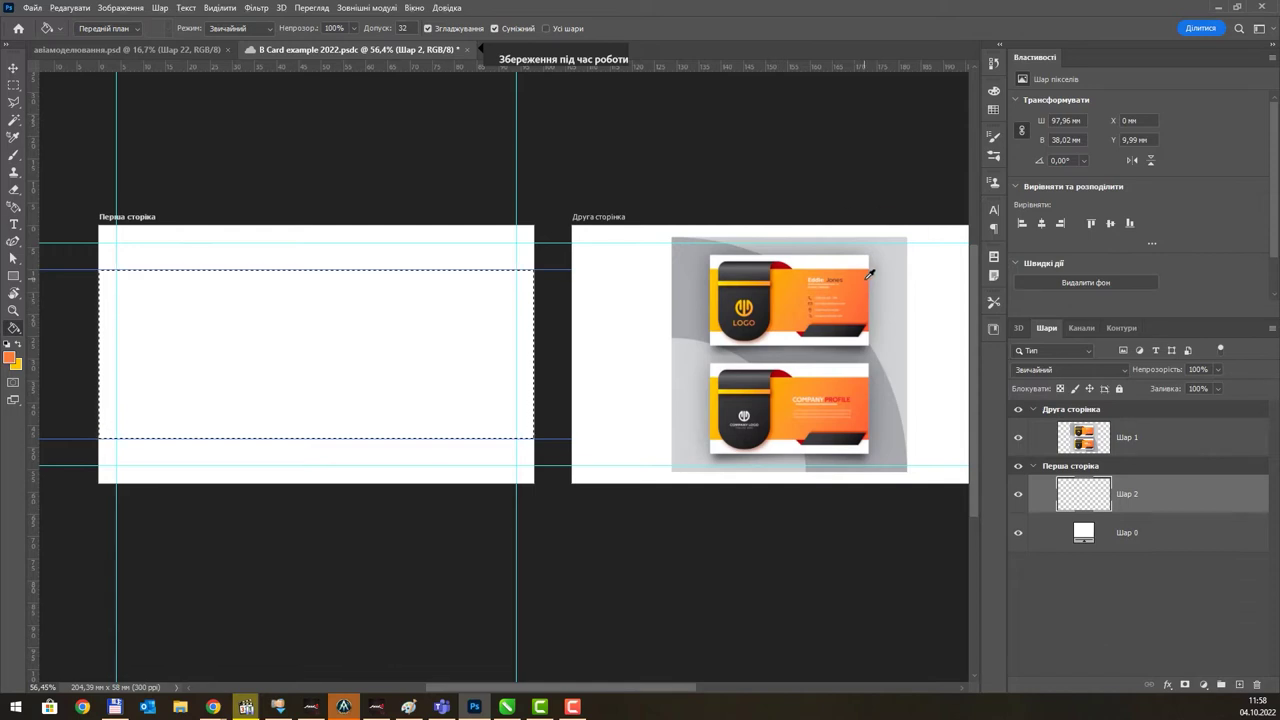
pyautogui.click(17, 343)
pyautogui.scroll(1, 172, 327)
pyautogui.scroll(1, 172, 327)
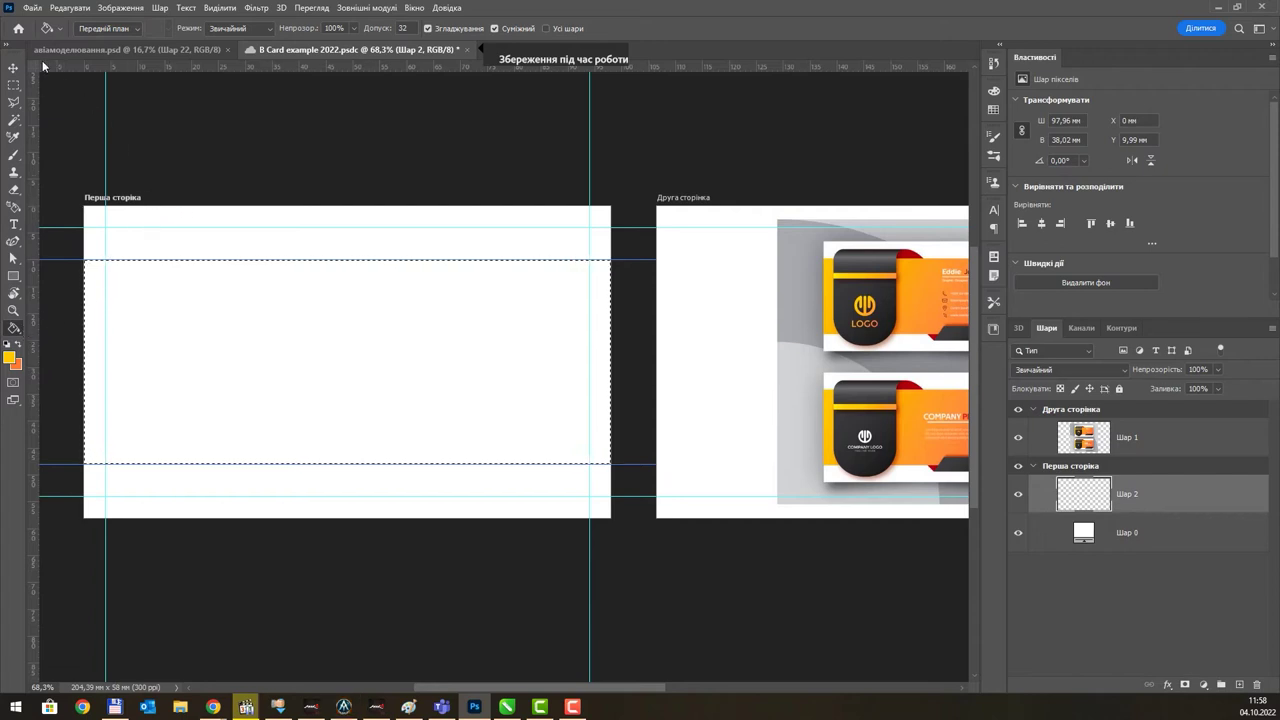
# Switch to the Gradient Tool with the yellow-orange preset from Basics
pyautogui.rightClick(13, 330)
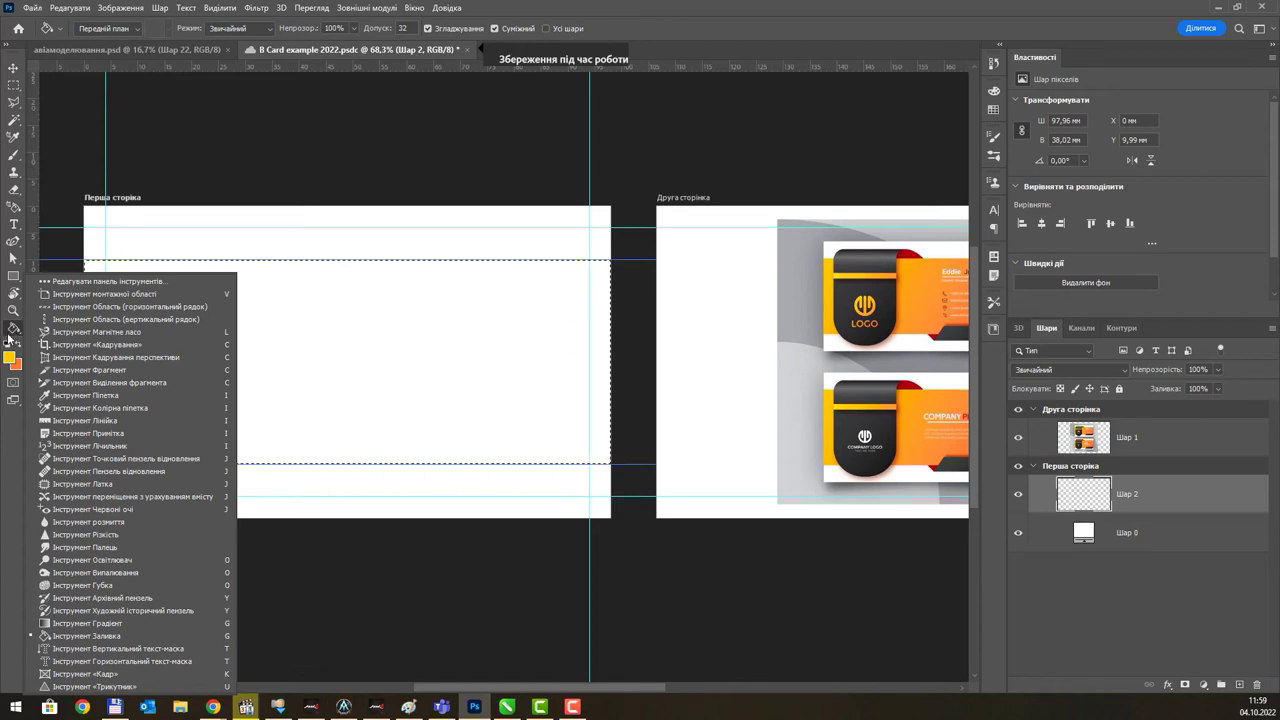
pyautogui.click(87, 623)
pyautogui.click(127, 29)
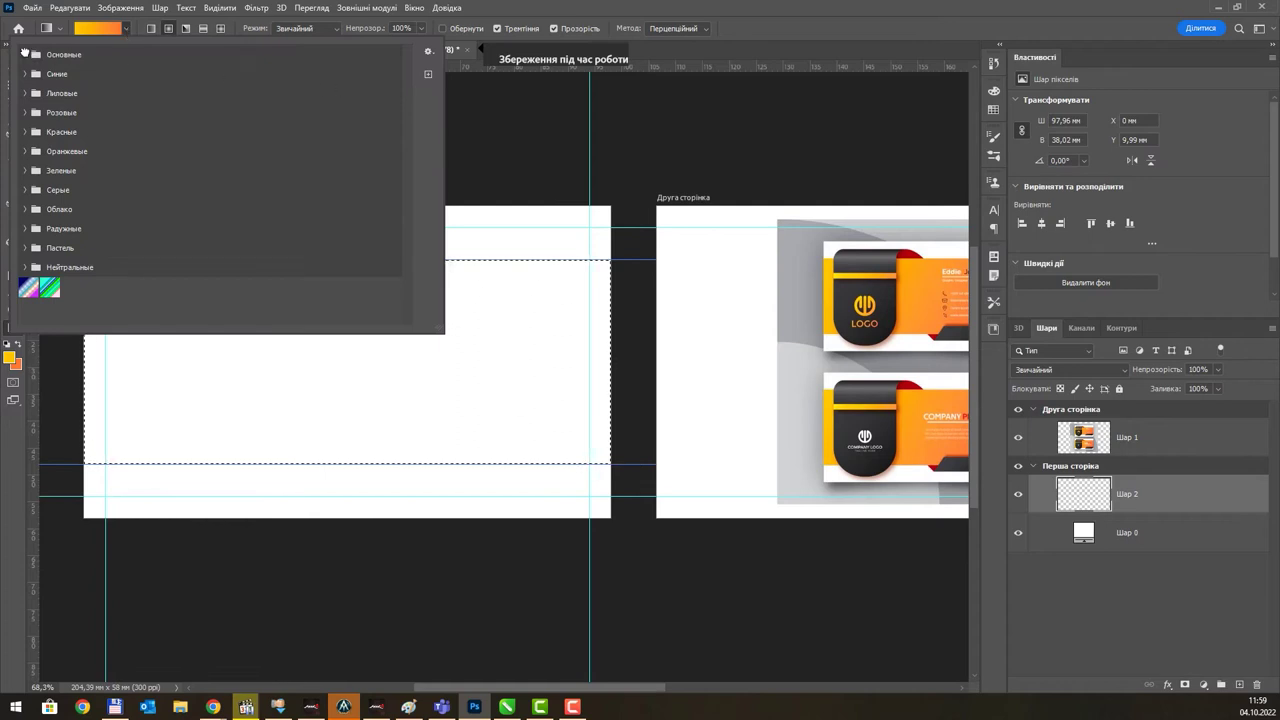
pyautogui.click(25, 55)
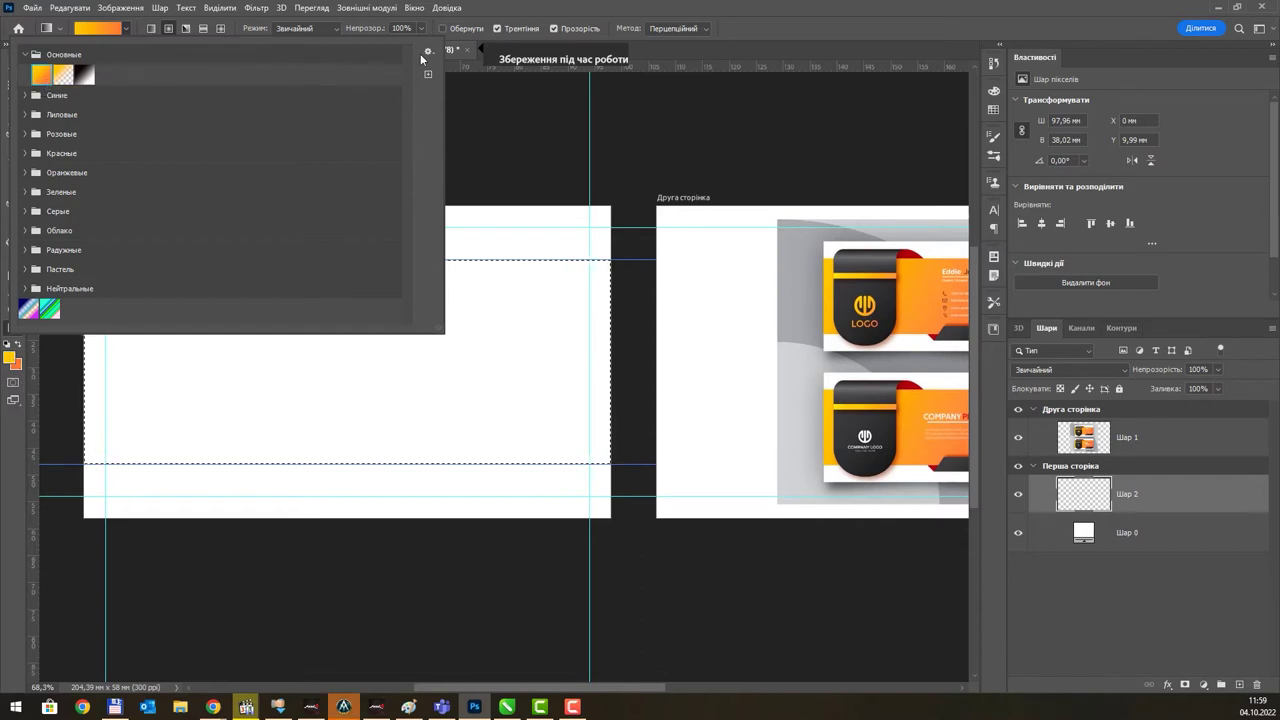
pyautogui.click(719, 29)
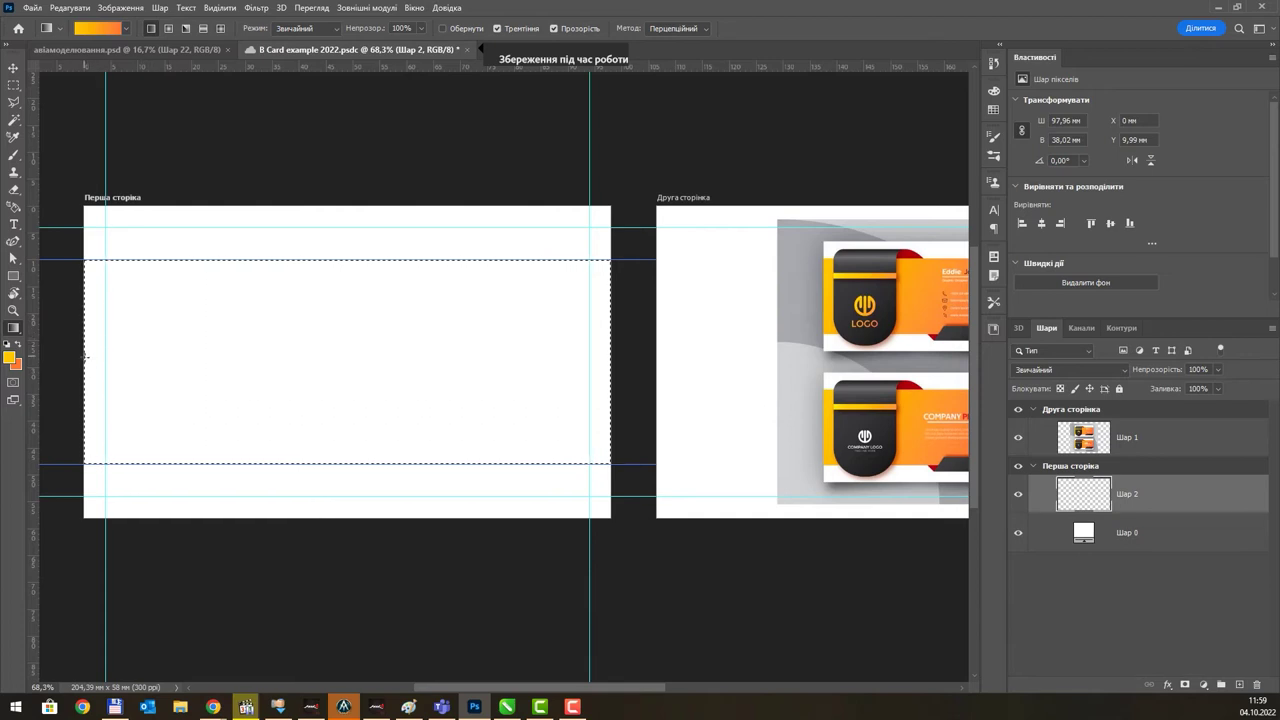
# Drag a left-to-right yellow-to-orange gradient across the band, redoing it once
pyautogui.moveTo(84, 357); pyautogui.dragTo(404, 358)
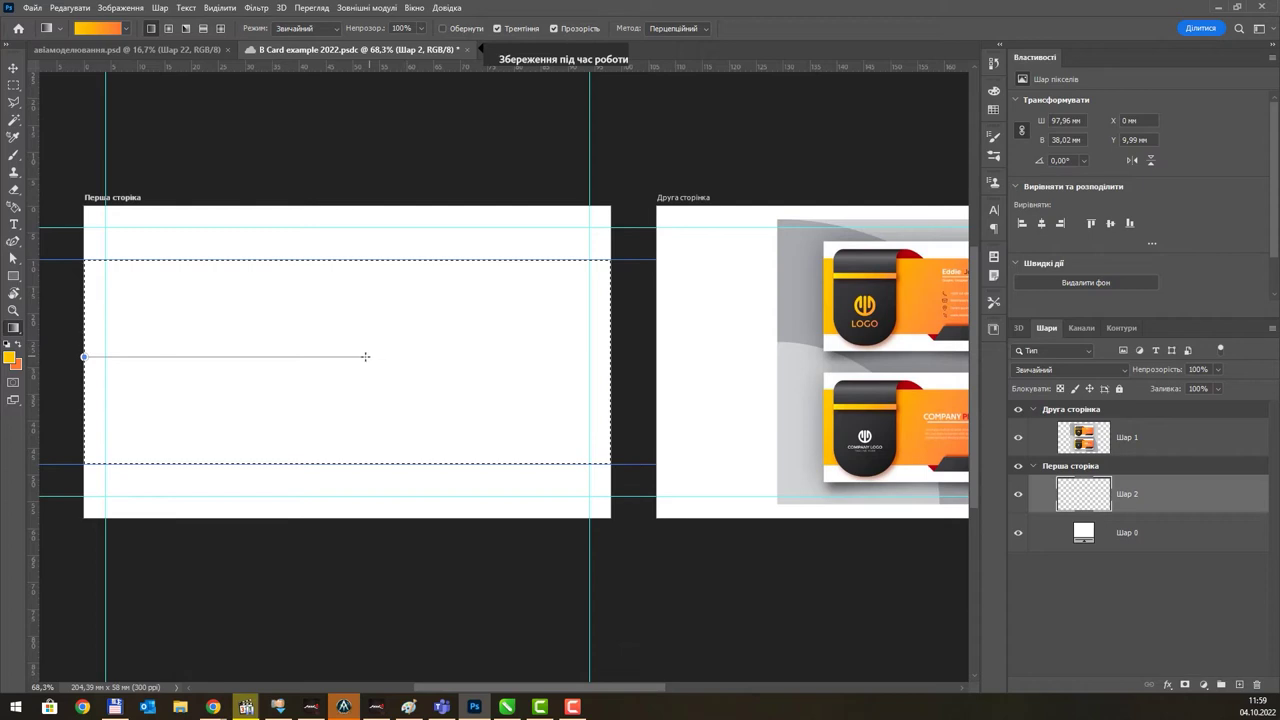
pyautogui.moveTo(351, 357)
pyautogui.mouseDown()
pyautogui.moveTo(200, 357)
pyautogui.moveTo(520, 357)
pyautogui.moveTo(136, 364)
pyautogui.mouseUp()
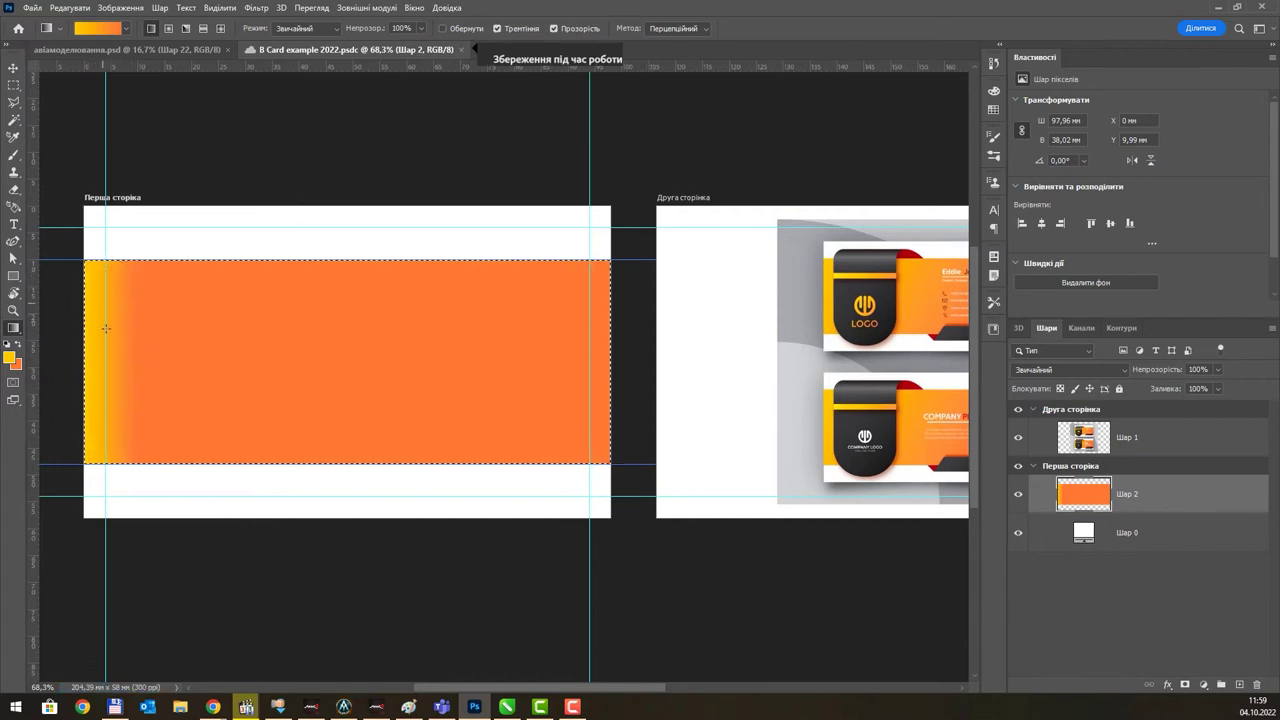
pyautogui.hotkey('ctrl', 'z')
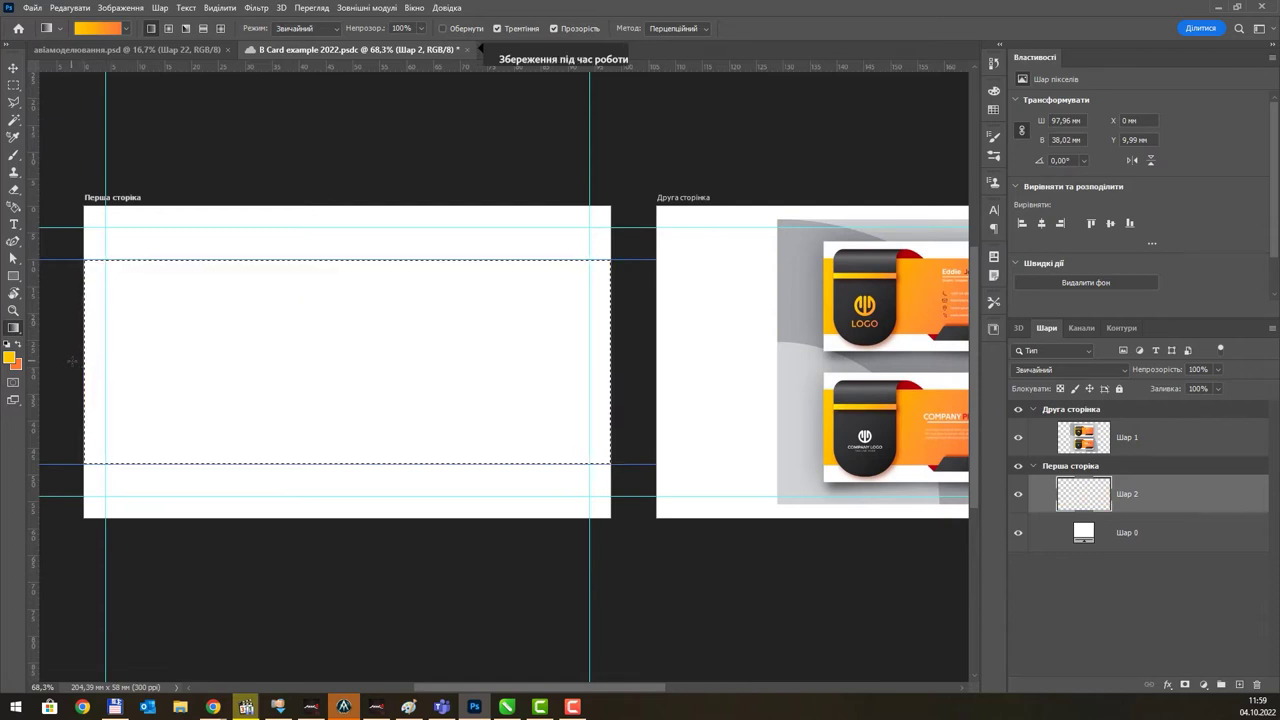
pyautogui.moveTo(70, 360); pyautogui.dragTo(345, 355)
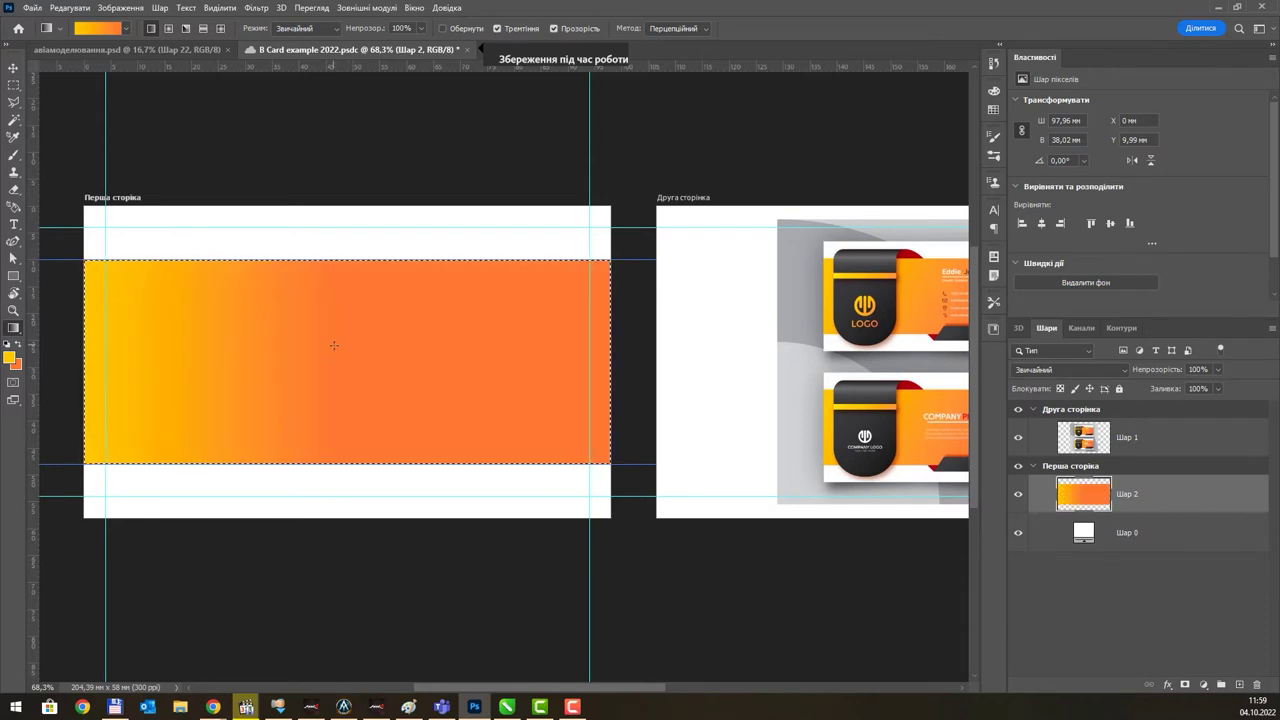
pyautogui.scroll(-2, 808, 344)
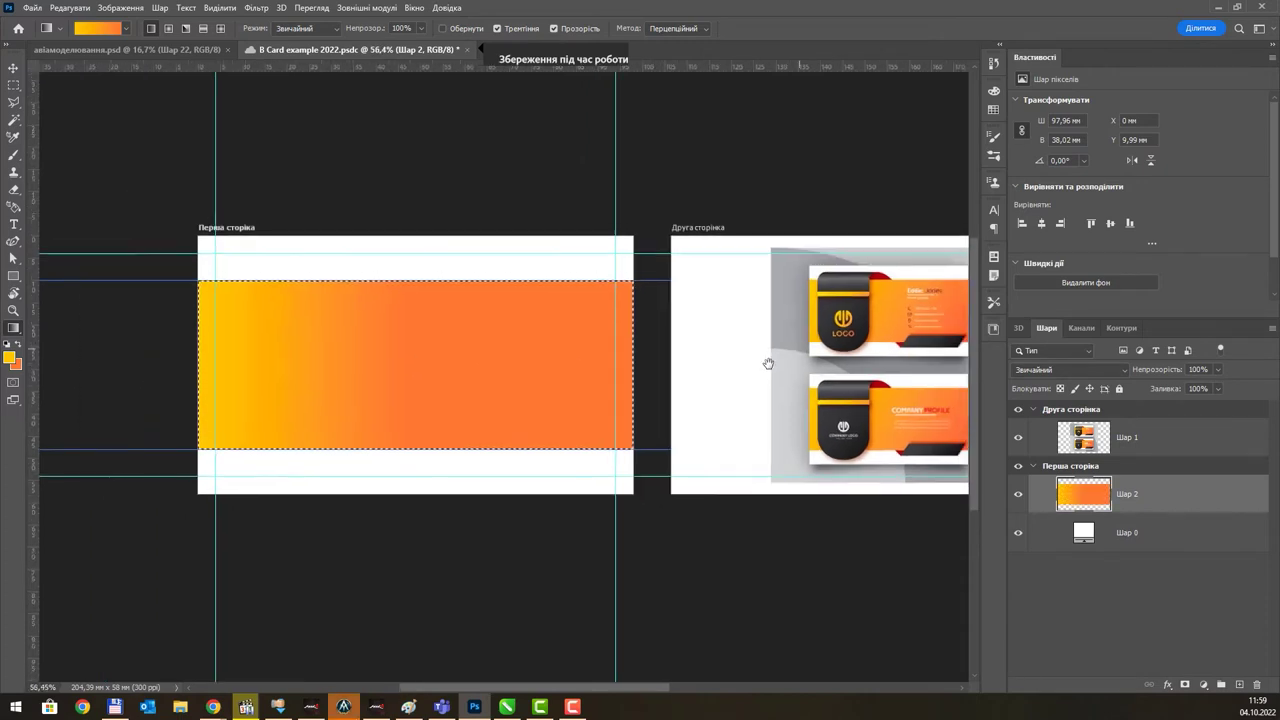
# Undo the gradient and redraw the yellow-to-orange band left to right
pyautogui.moveTo(799, 352); pyautogui.dragTo(716, 378)
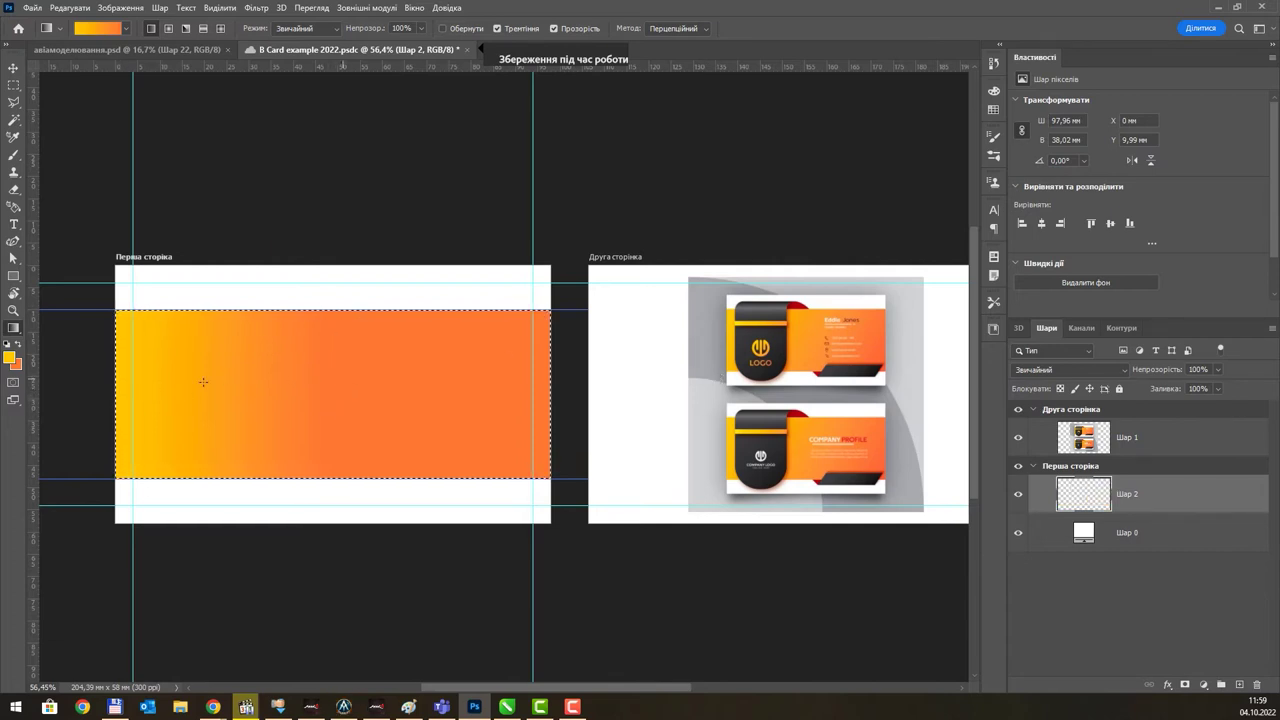
pyautogui.press('Delete')
pyautogui.moveTo(123, 387); pyautogui.dragTo(376, 392)
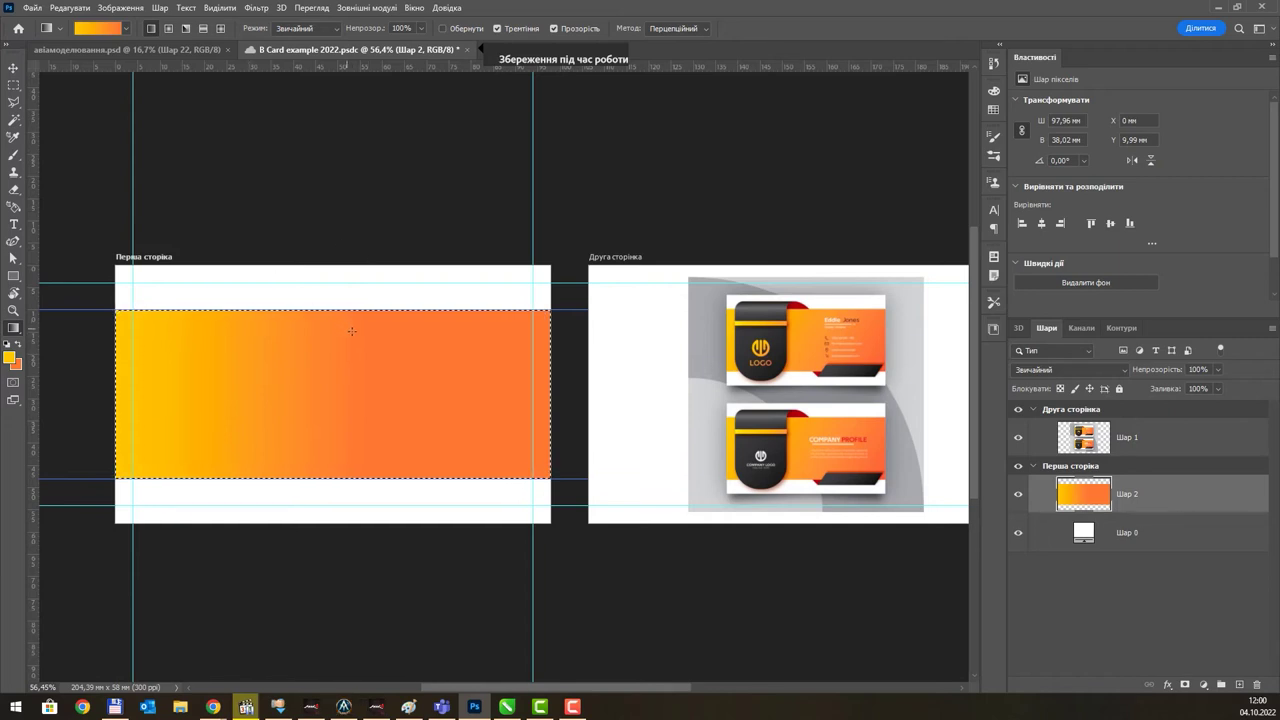
# Rename the gradient layer померанч and deselect the band
pyautogui.doubleClick(1127, 494)
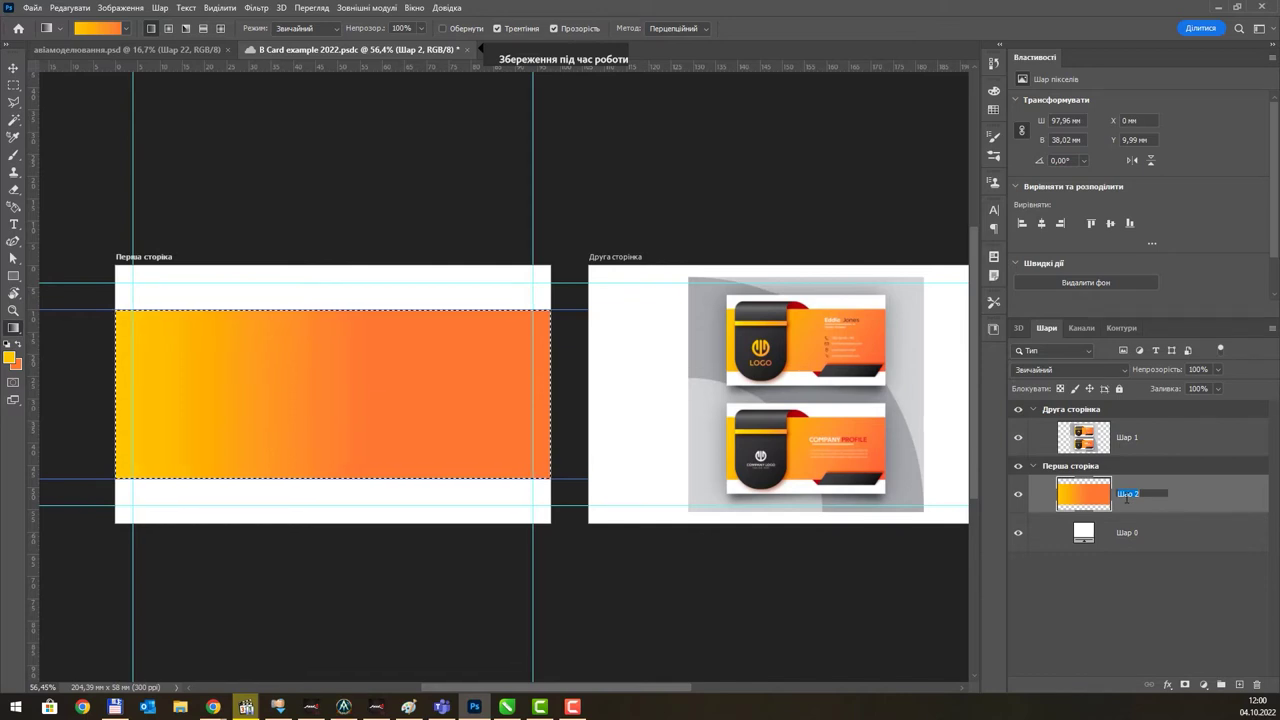
pyautogui.write('Помаранч')
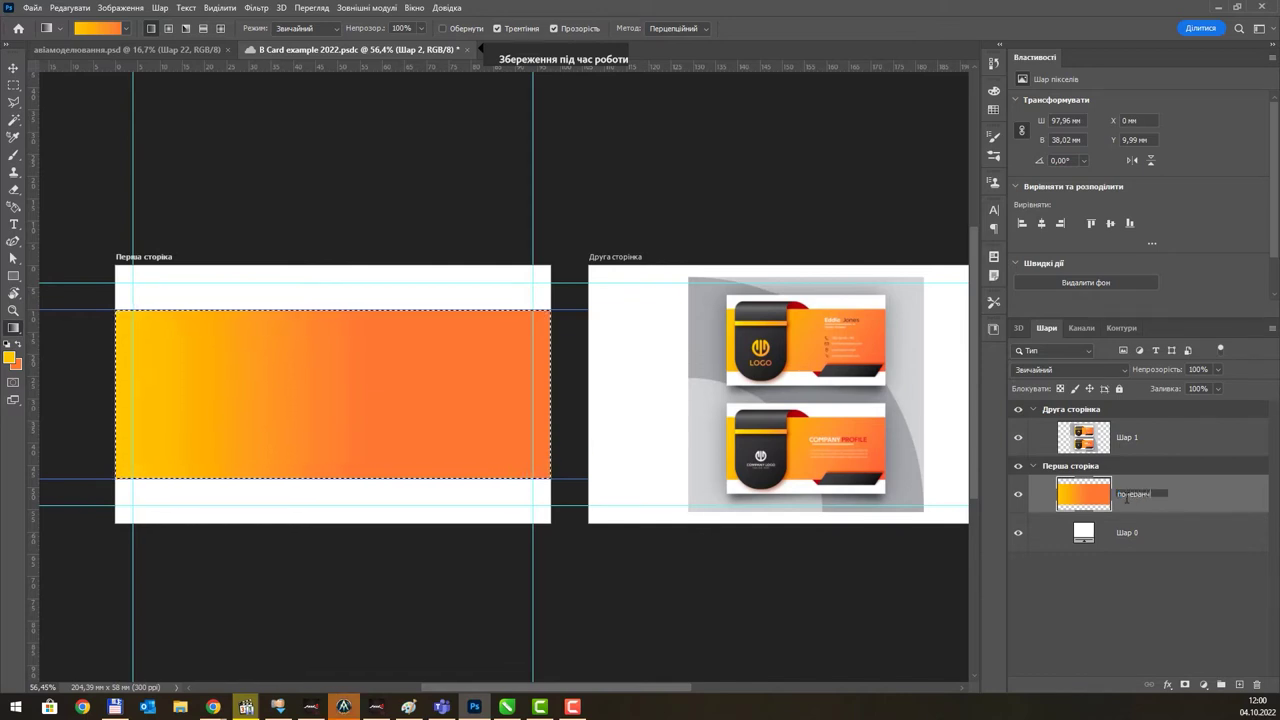
pyautogui.press('Return')
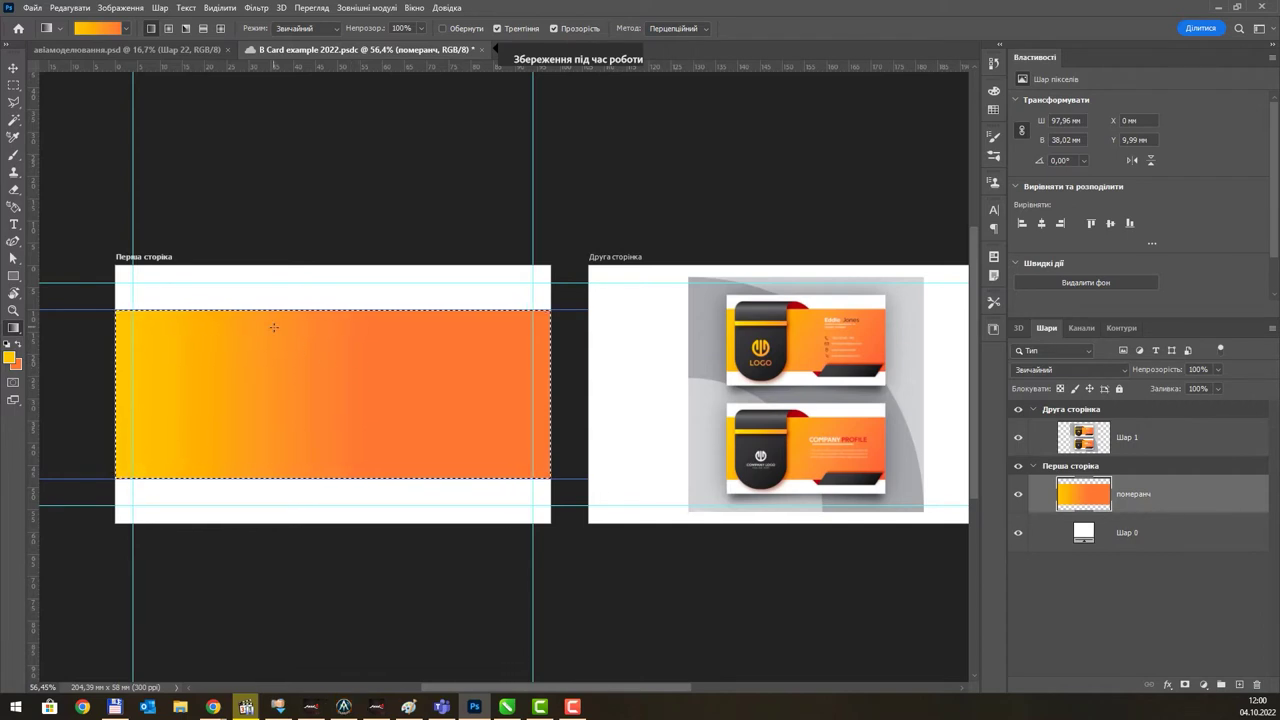
pyautogui.hotkey('ctrl', 'd')
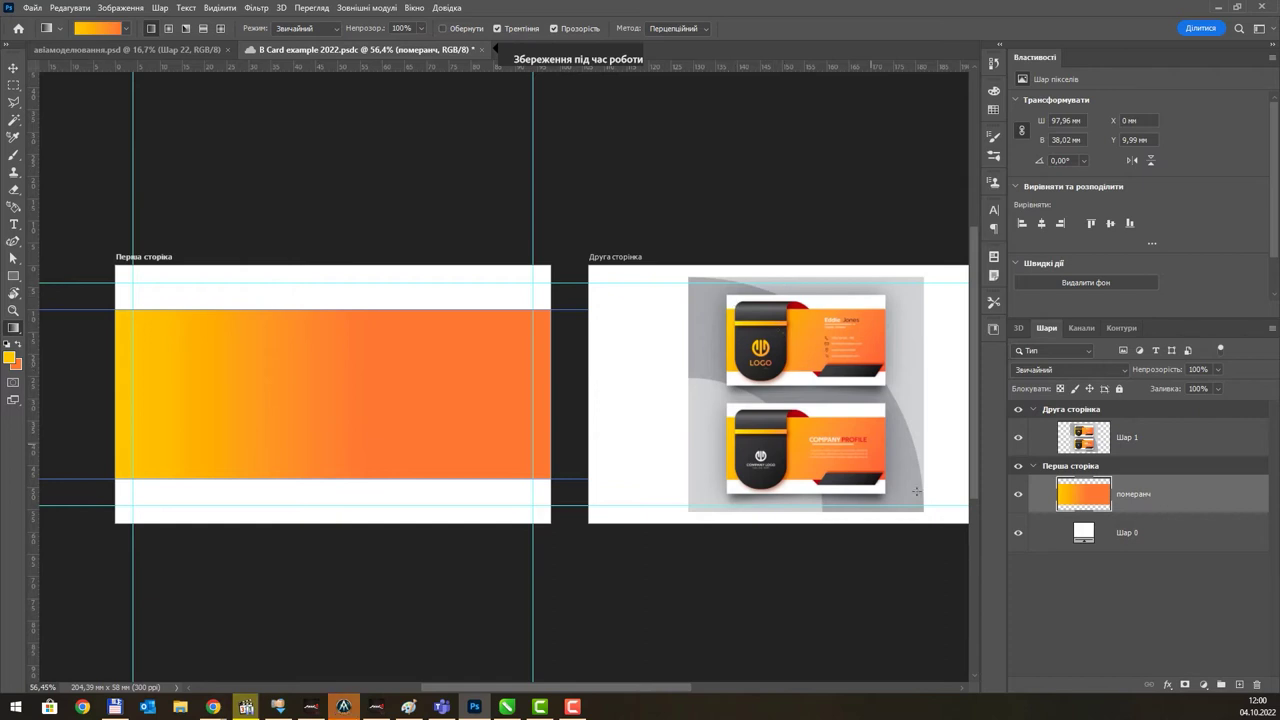
# Create a new layer above померанч and name it чорний ланцюг
pyautogui.click(1239, 684)
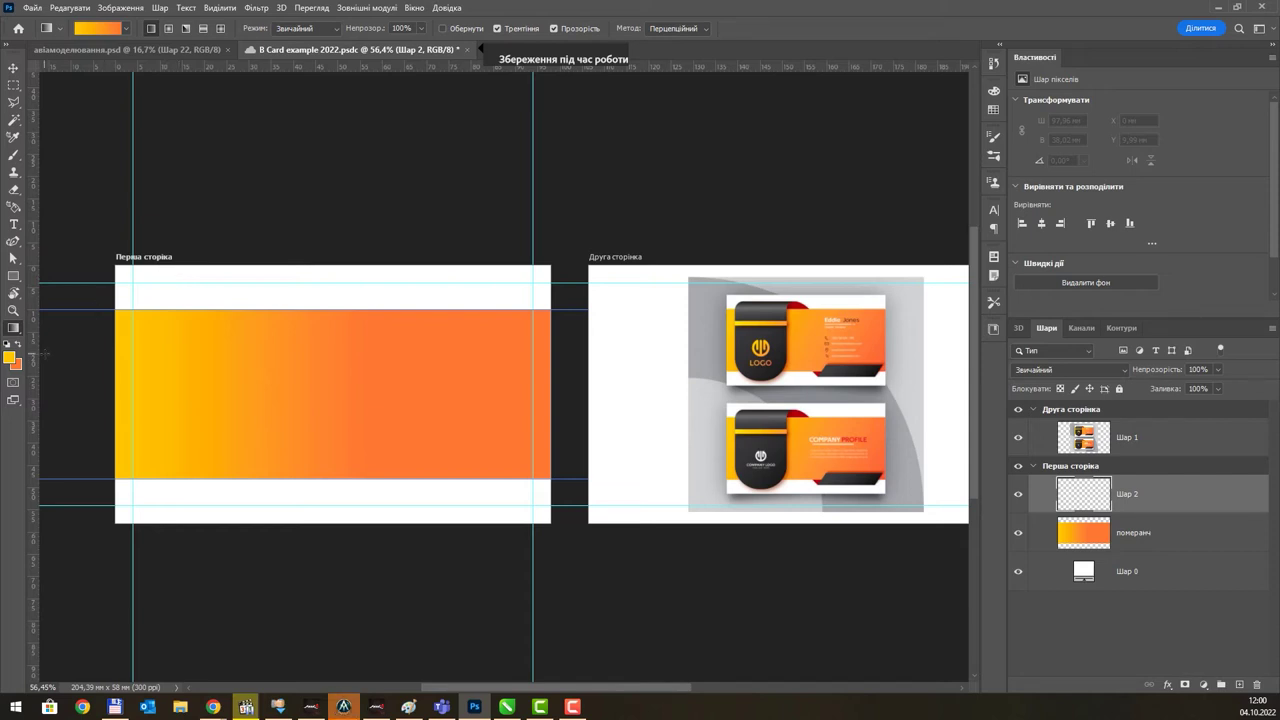
pyautogui.doubleClick(1127, 494)
pyautogui.write('Ш')
pyautogui.write('ц')
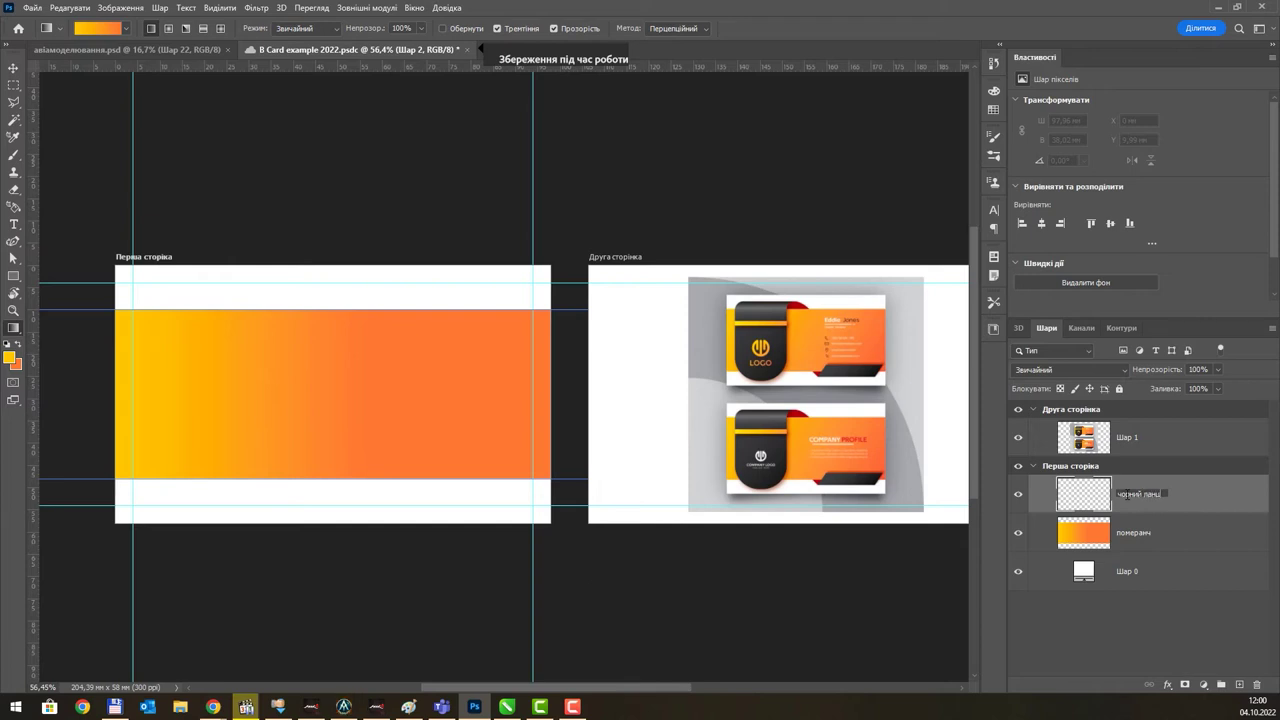
pyautogui.write('юг')
pyautogui.press('Return')
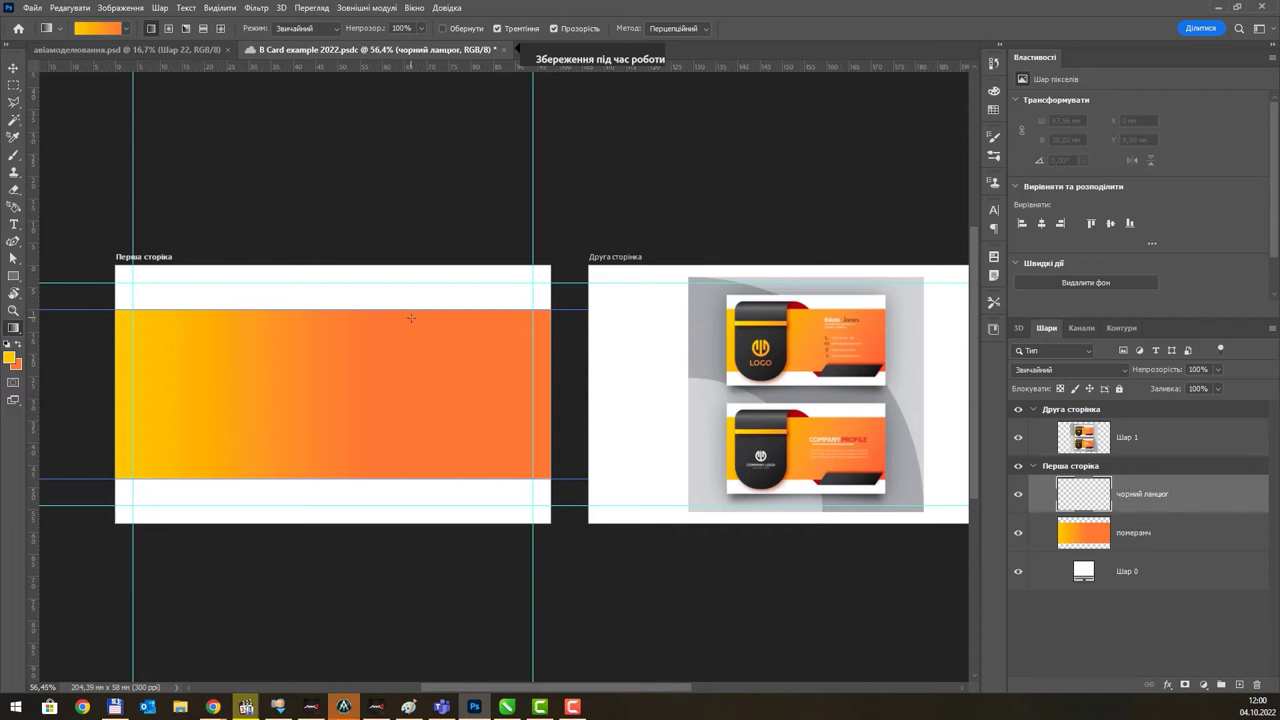
# Drag a vertical guide from the left ruler across the gradient band
pyautogui.scroll(3, 337, 323)
pyautogui.moveTo(334, 323)
pyautogui.mouseDown()
pyautogui.moveTo(388, 297)
pyautogui.moveTo(366, 269)
pyautogui.mouseUp()
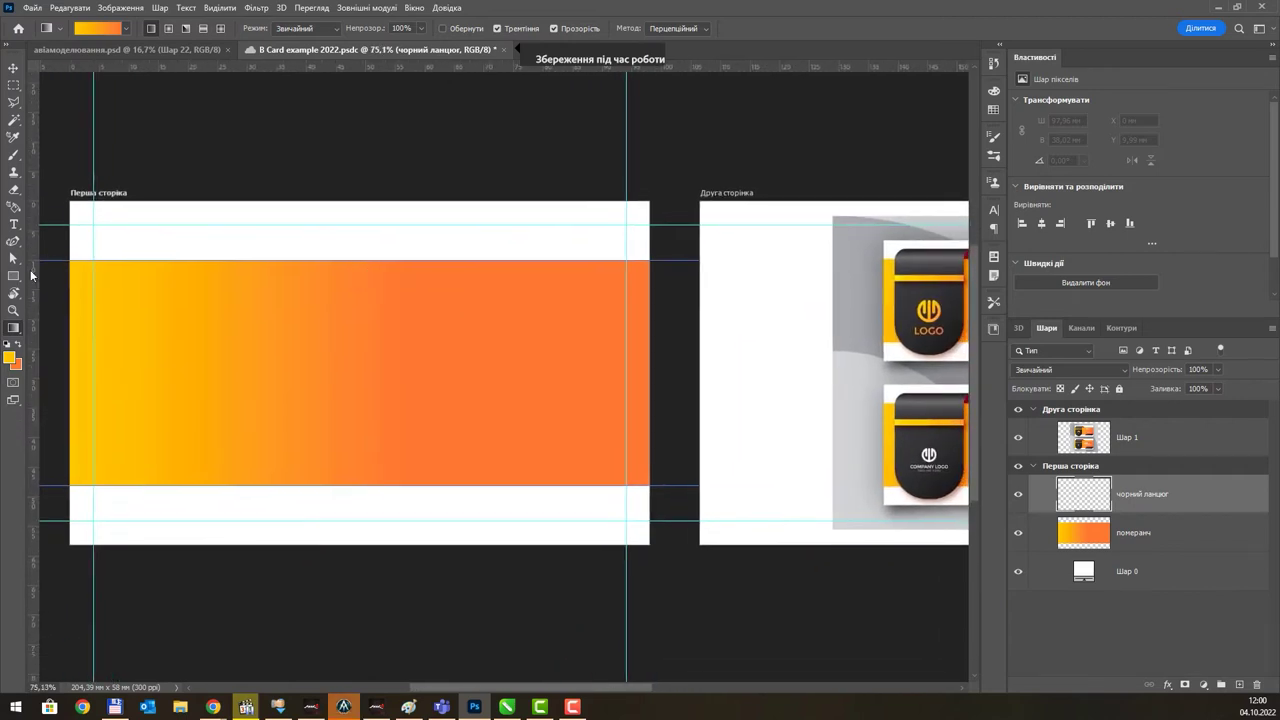
pyautogui.moveTo(41, 275)
pyautogui.mouseDown()
pyautogui.moveTo(155, 279)
pyautogui.moveTo(113, 280)
pyautogui.mouseUp()
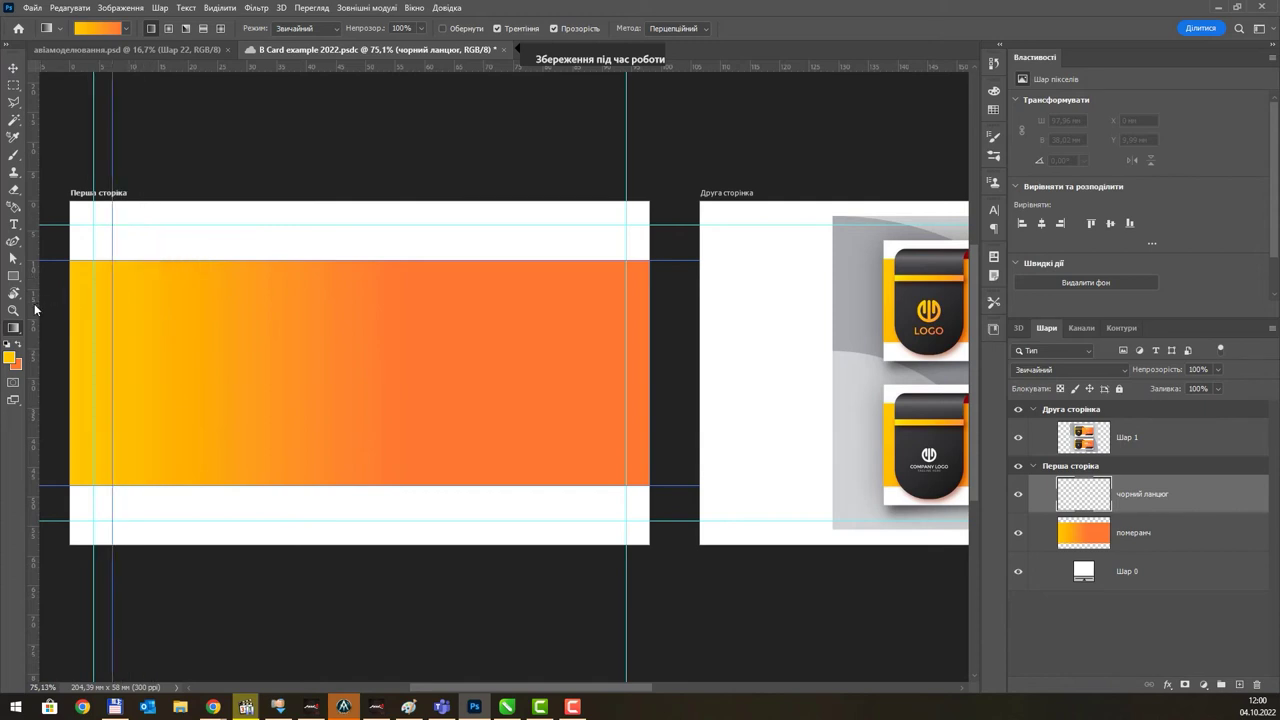
pyautogui.moveTo(35, 310); pyautogui.dragTo(206, 318)
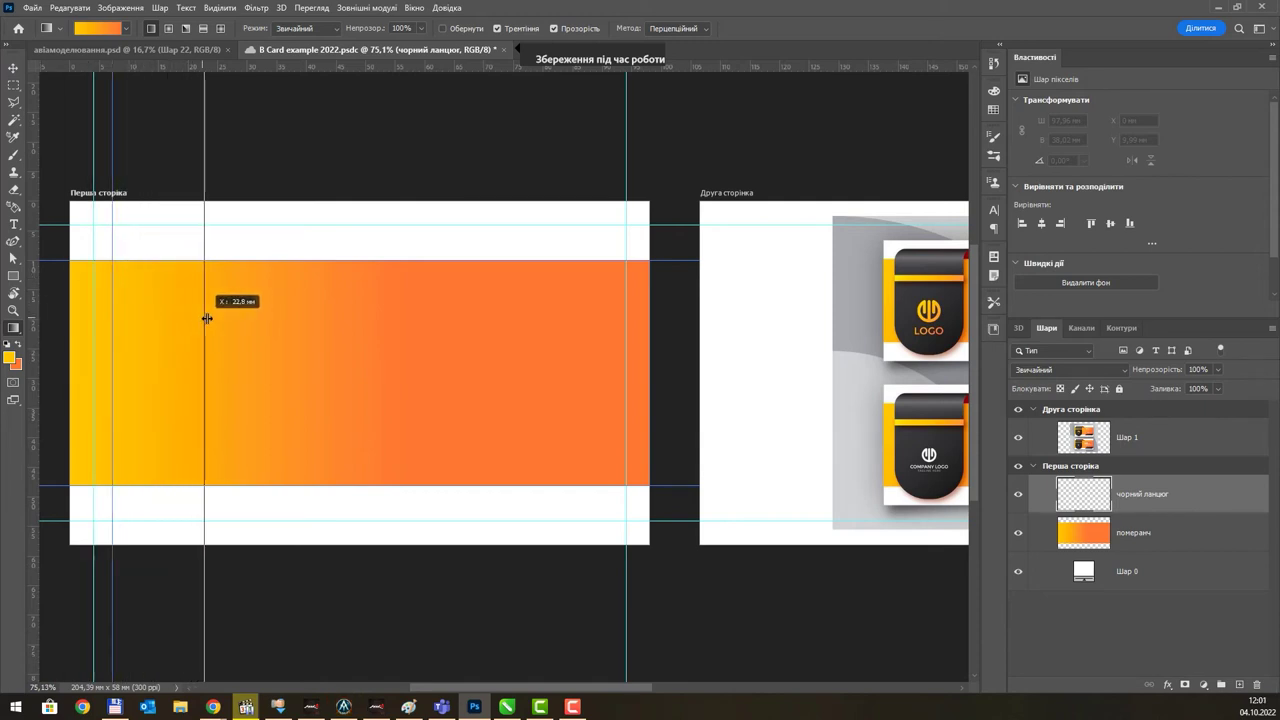
pyautogui.moveTo(206, 318); pyautogui.dragTo(224, 318)
pyautogui.keyDown('alt'); pyautogui.scroll(-1, 407, 303); pyautogui.keyUp('alt')
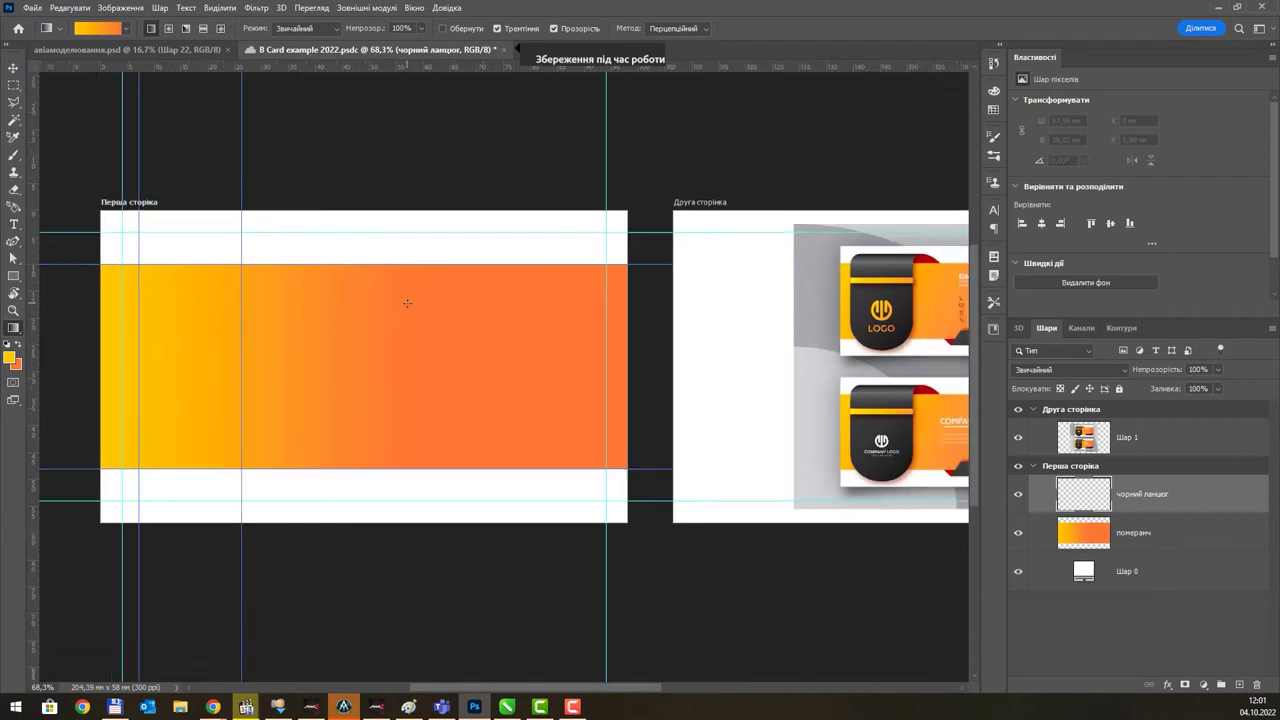
pyautogui.keyDown('alt'); pyautogui.scroll(-2, 407, 303); pyautogui.keyUp('alt')
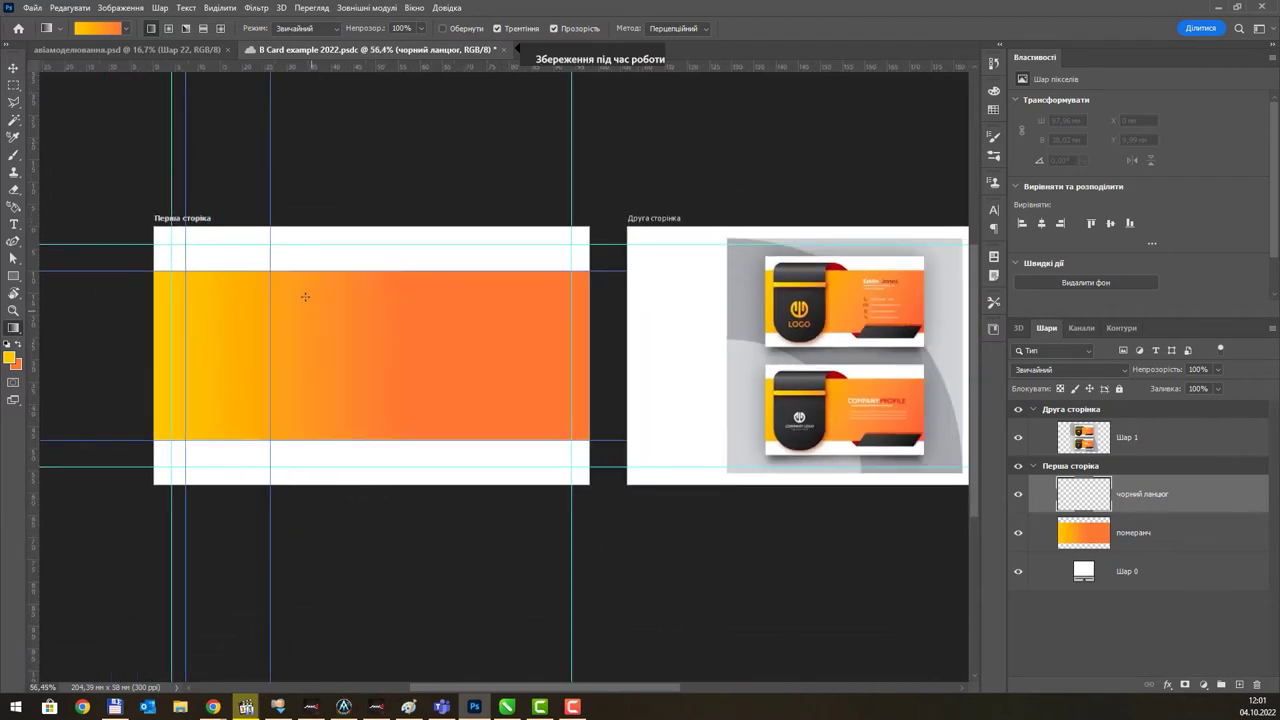
# Fine-tune the vertical guide to about 28 mm with the Move tool
pyautogui.click(13, 67)
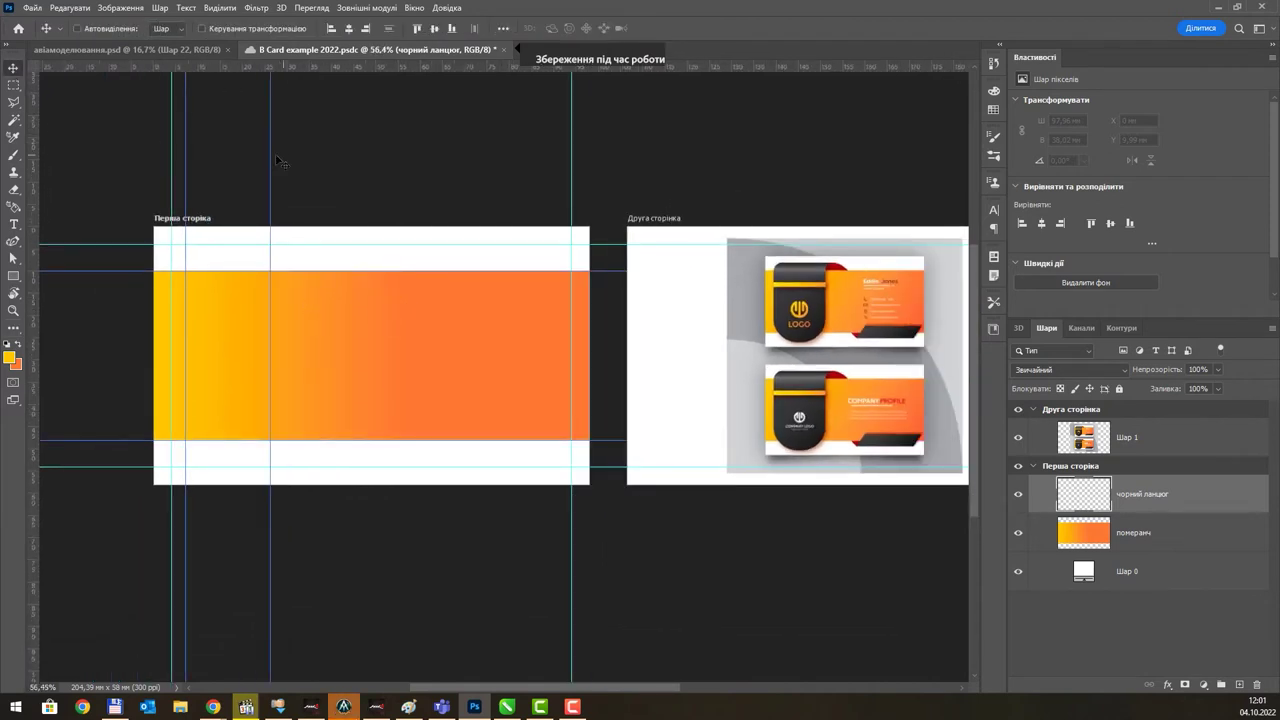
pyautogui.moveTo(270, 156); pyautogui.dragTo(276, 187)
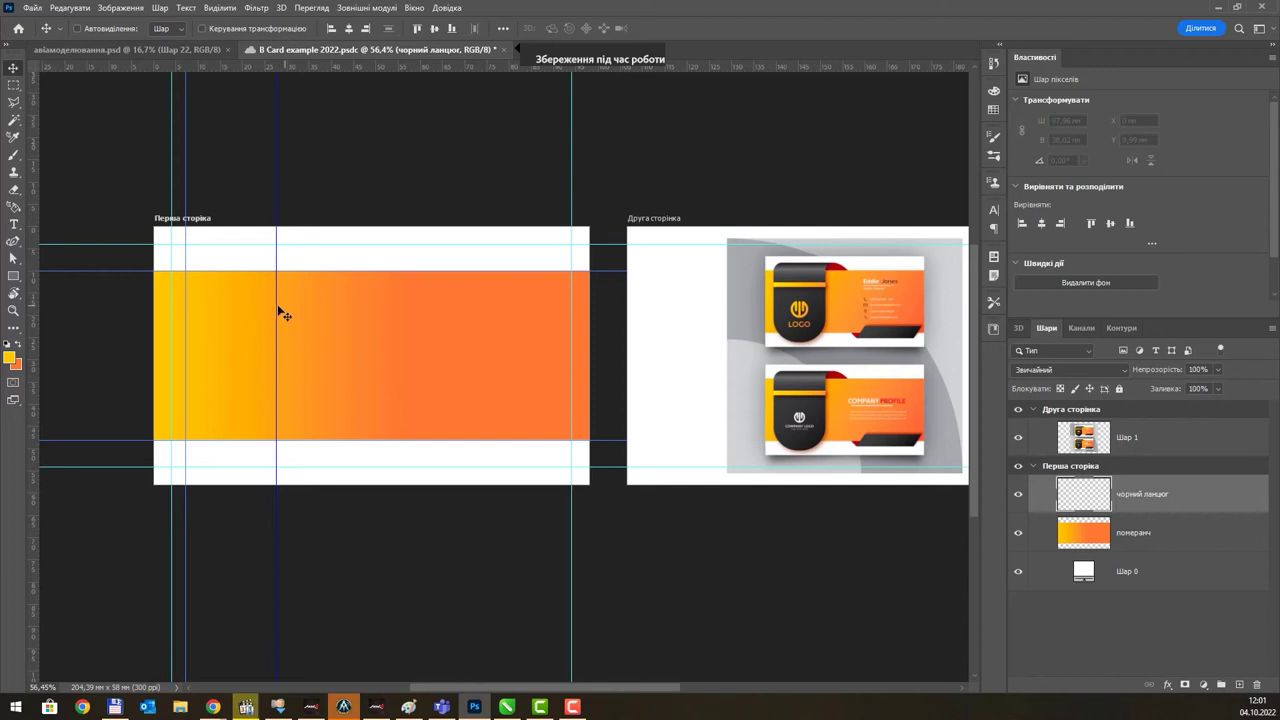
pyautogui.moveTo(276, 306); pyautogui.dragTo(286, 304)
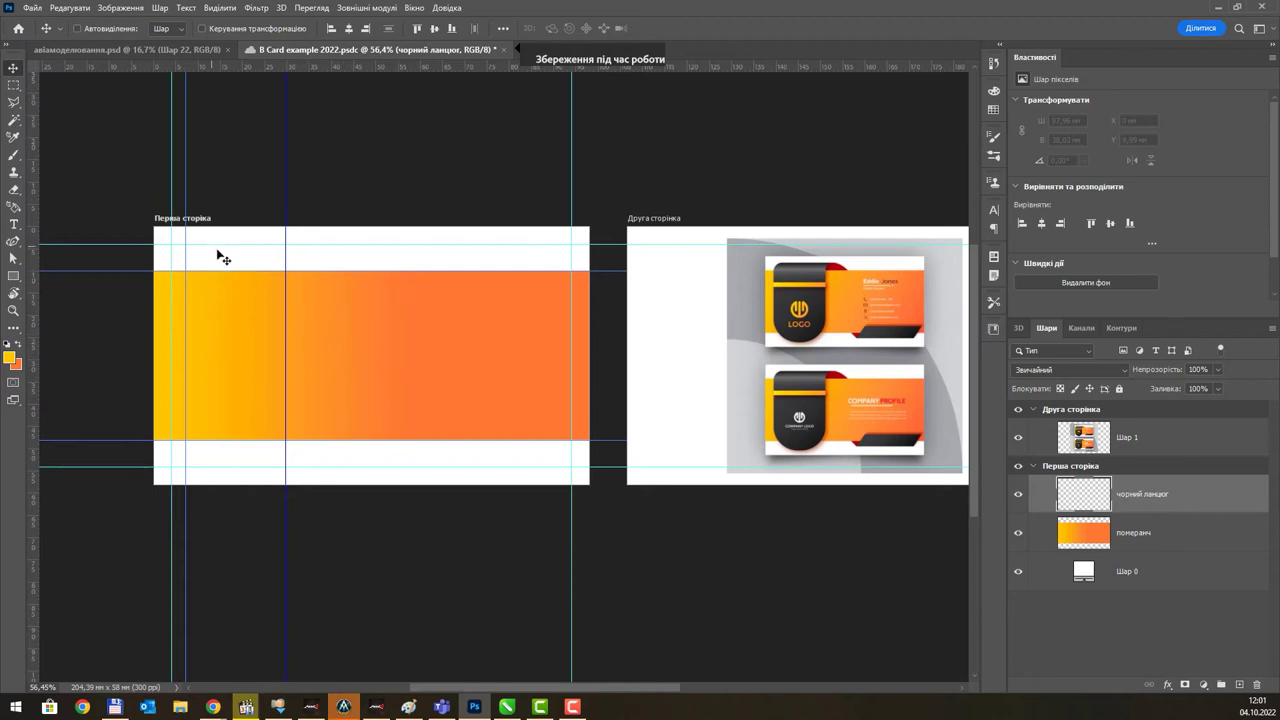
pyautogui.scroll(1, 222, 250)
pyautogui.scroll(1, 222, 250)
pyautogui.scroll(1, 222, 250)
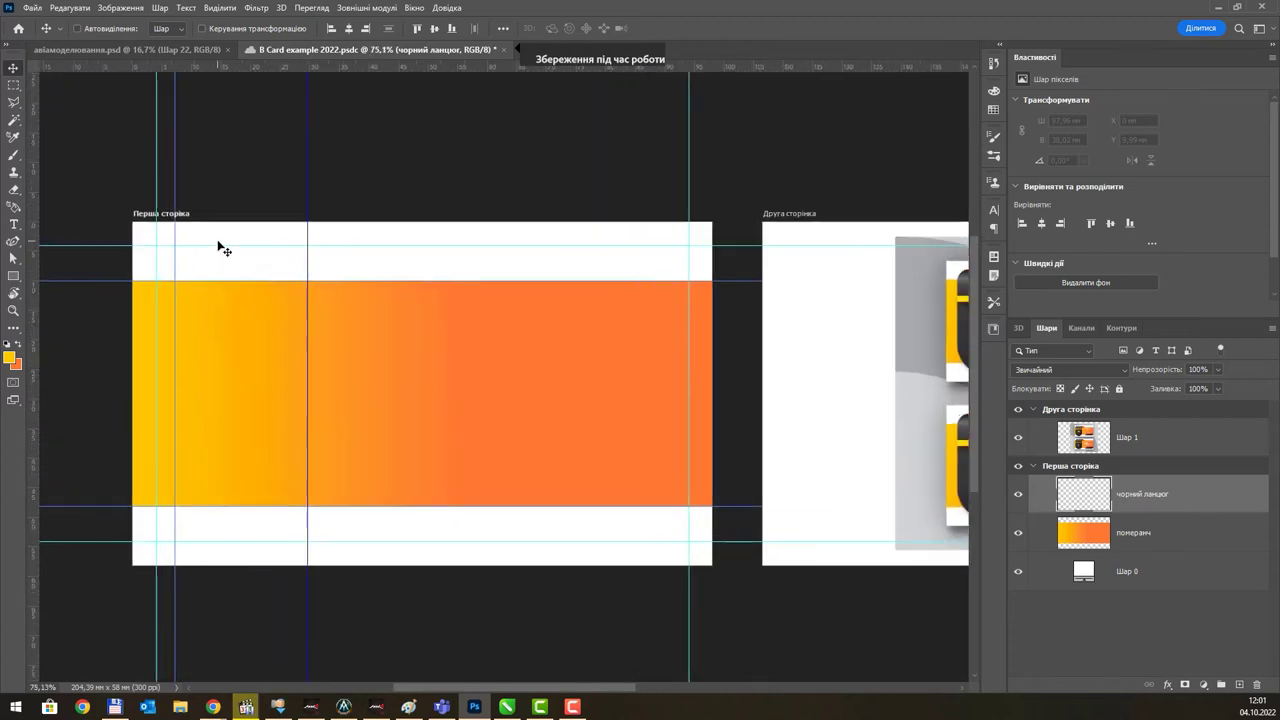
pyautogui.moveTo(427, 293); pyautogui.dragTo(384, 313)
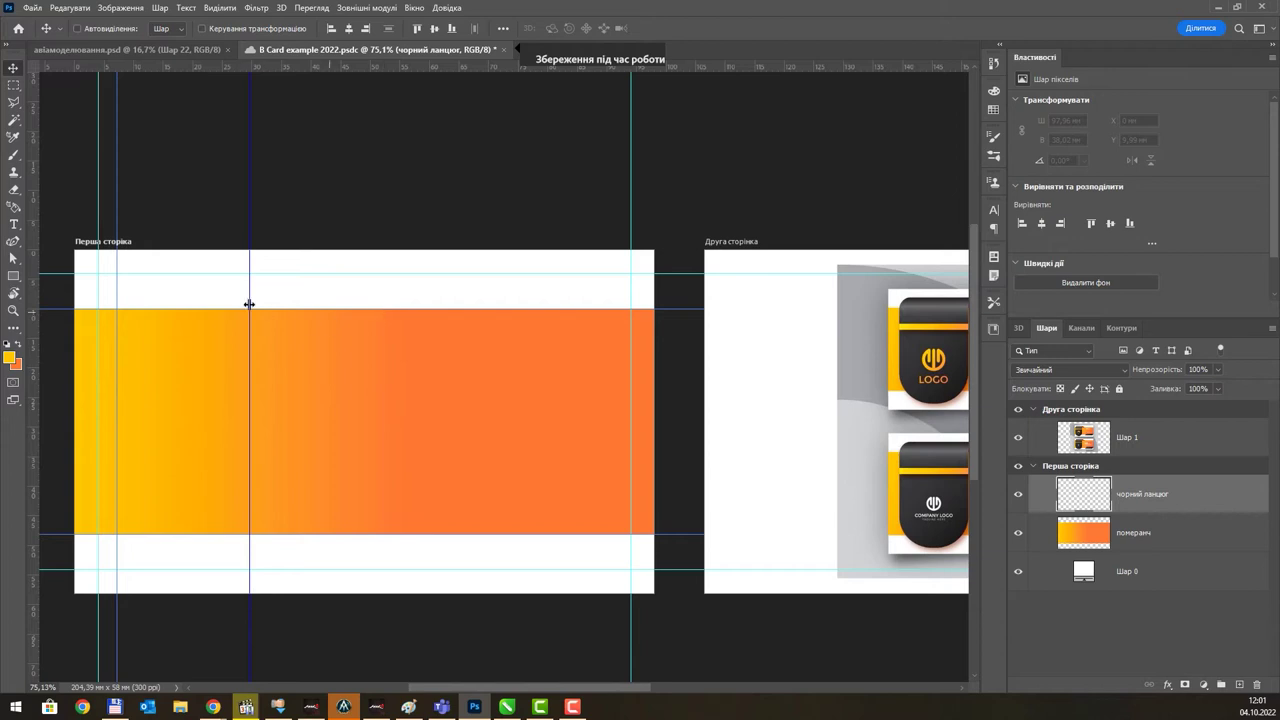
# Switch to the Elliptical Marquee and draw a rough circular selection on the orange band
pyautogui.click(15, 87)
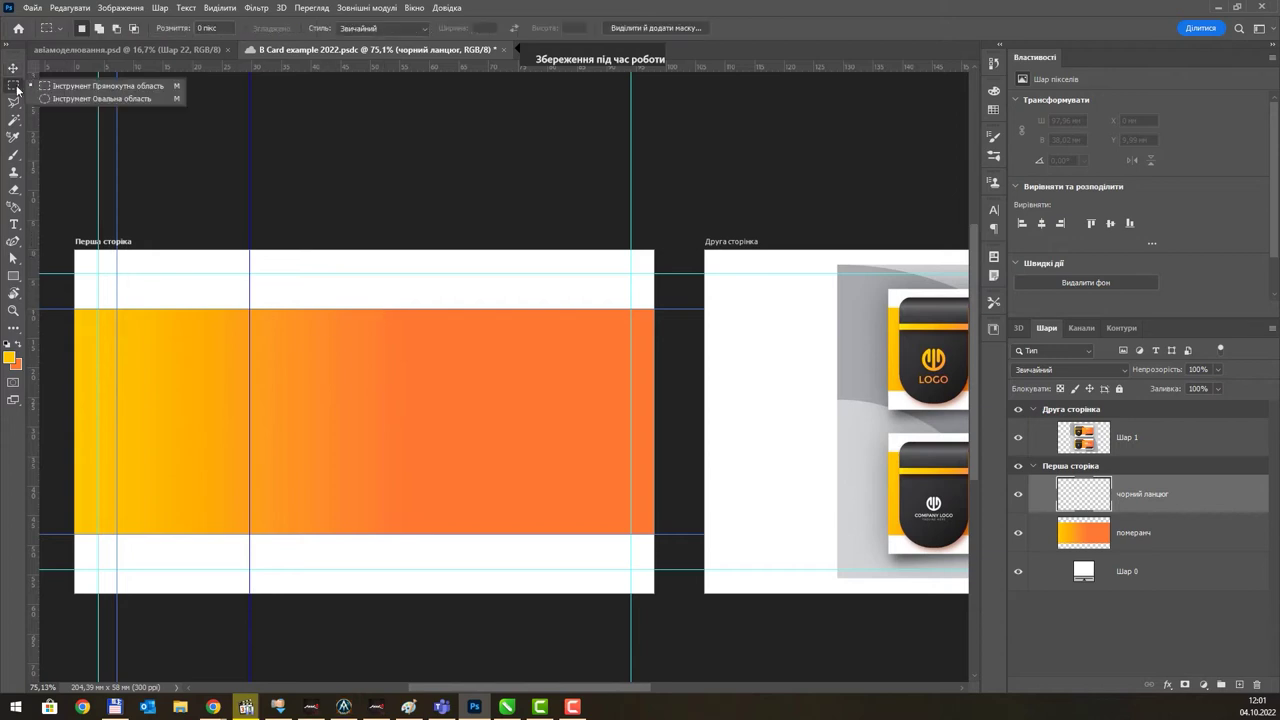
pyautogui.click(54, 97)
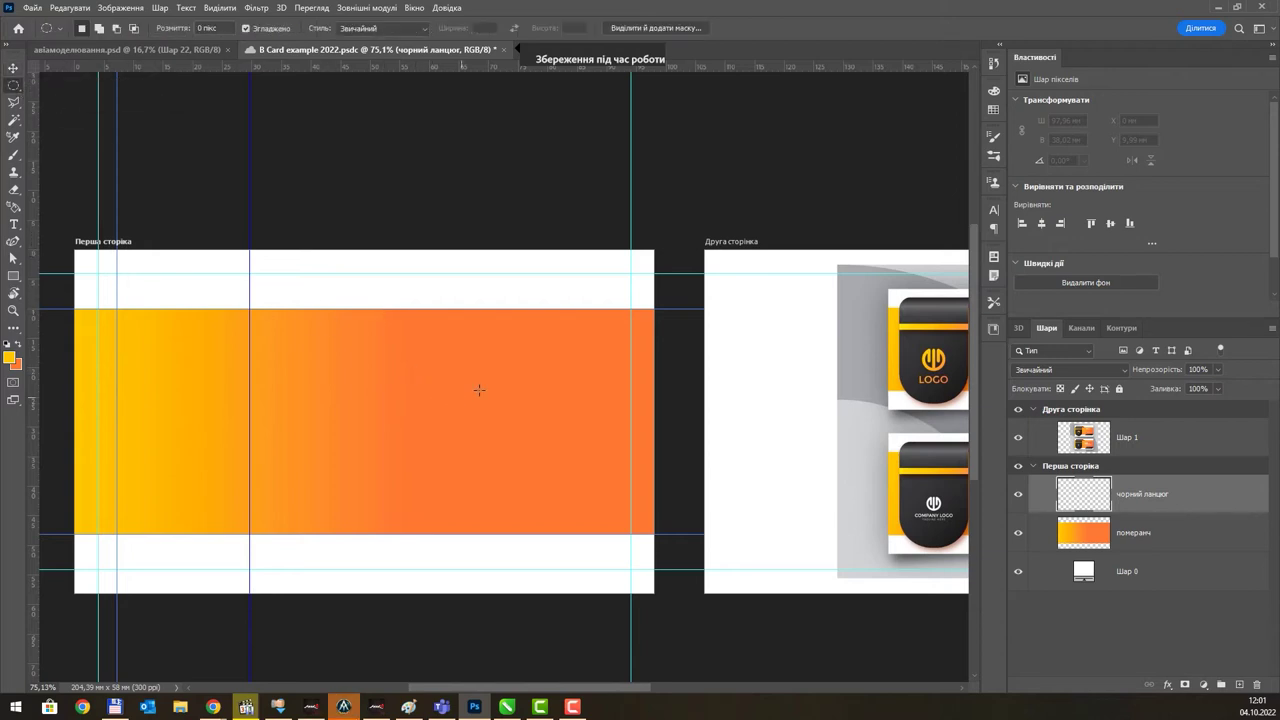
pyautogui.moveTo(479, 390); pyautogui.dragTo(426, 437)
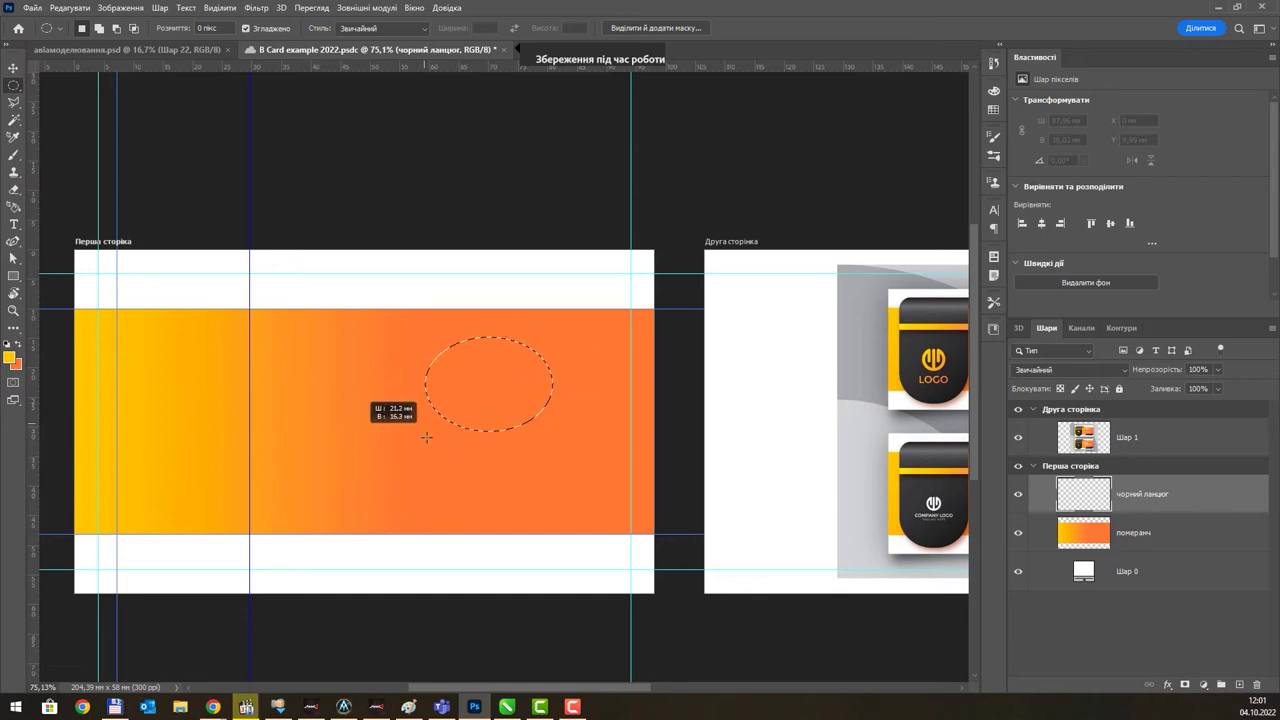
pyautogui.moveTo(426, 437); pyautogui.dragTo(427, 446)
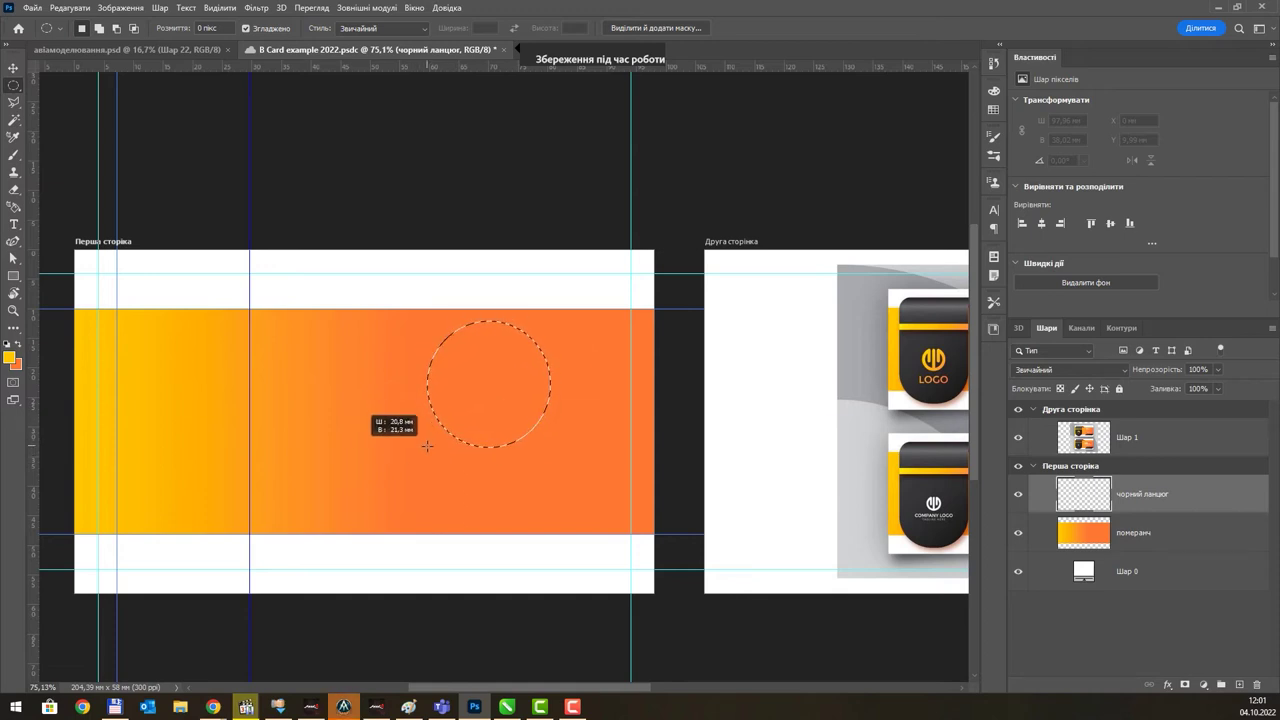
pyautogui.moveTo(497, 400); pyautogui.dragTo(340, 421)
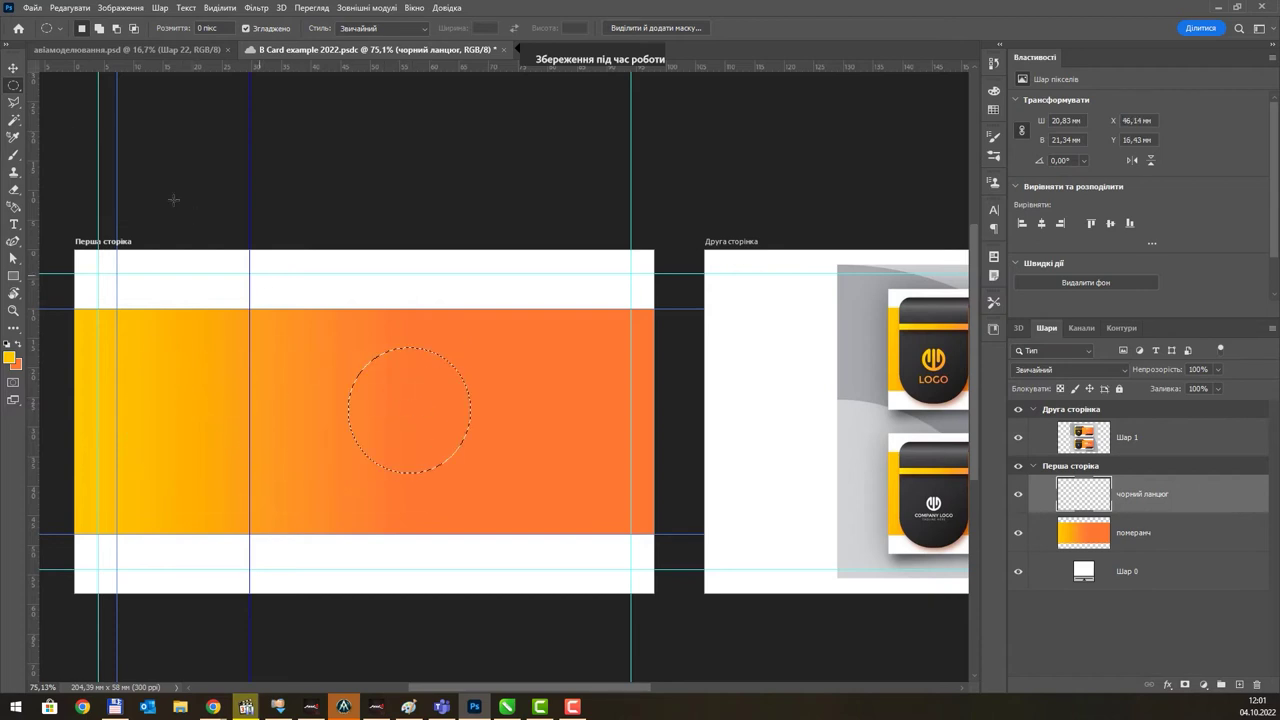
pyautogui.click(300, 337)
pyautogui.moveTo(340, 350)
pyautogui.mouseDown()
pyautogui.moveTo(413, 436)
pyautogui.moveTo(560, 479)
pyautogui.mouseUp()
pyautogui.click(560, 479)
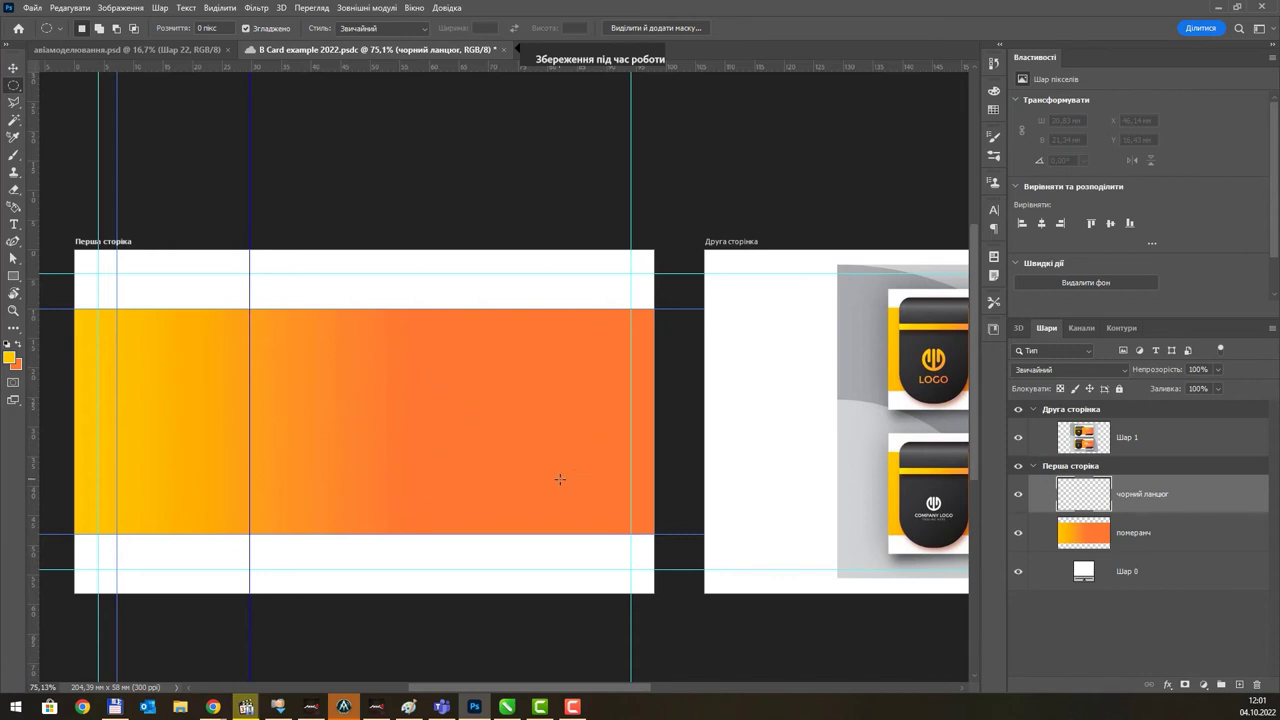
pyautogui.hotkey('ctrl', 'z')
# Draw a Fixed Ratio 1:1 circle, reset Style to Normal, and move it over the yellow left end
pyautogui.click(412, 30)
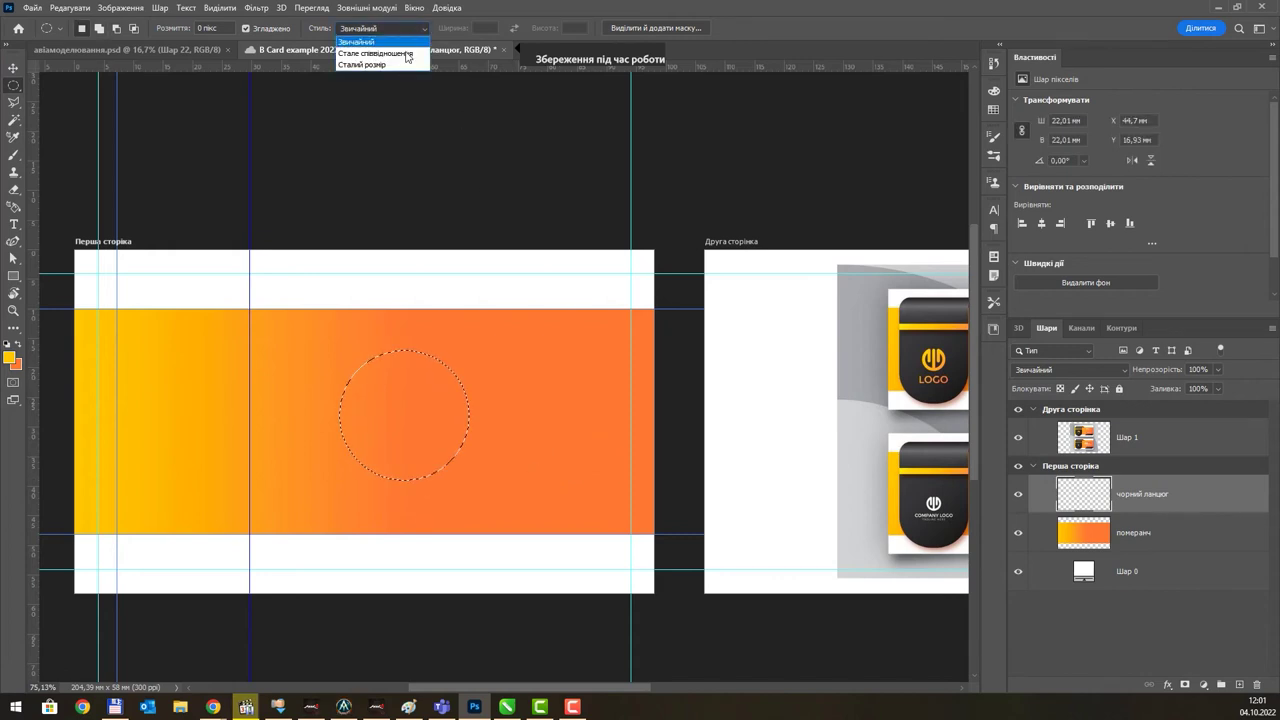
pyautogui.click(406, 54)
pyautogui.click(509, 346)
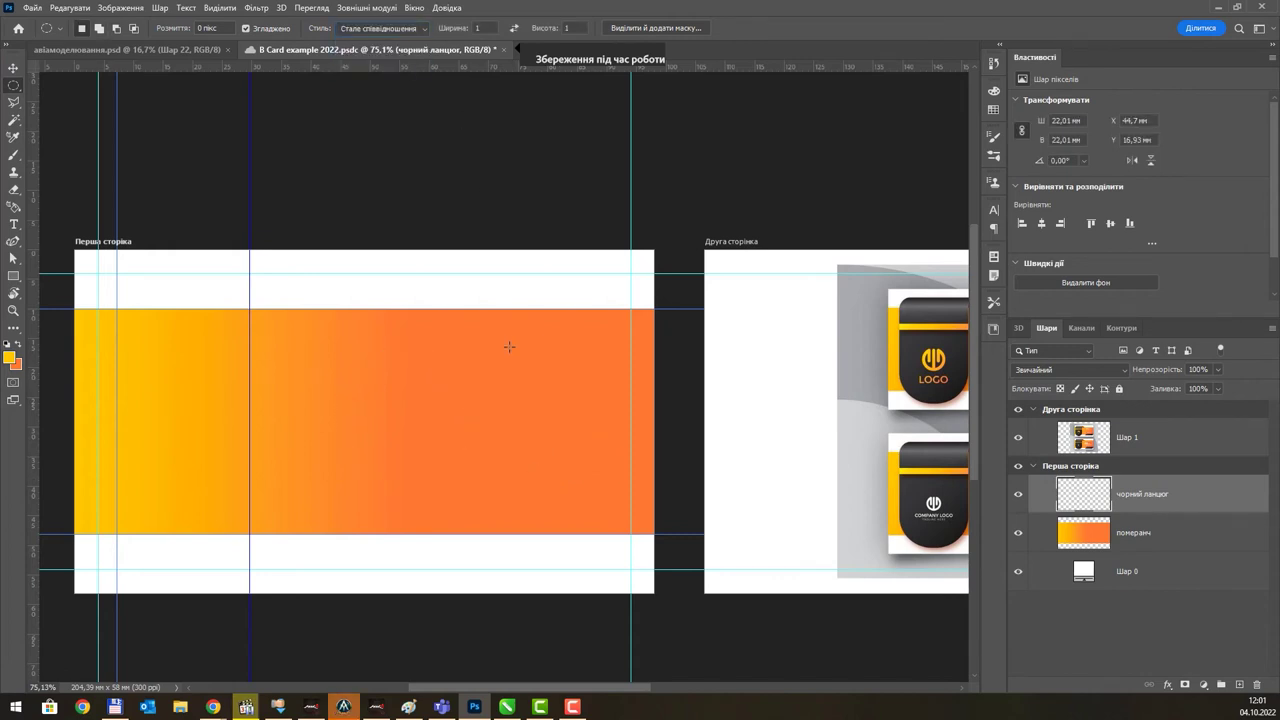
pyautogui.moveTo(509, 346); pyautogui.dragTo(345, 475)
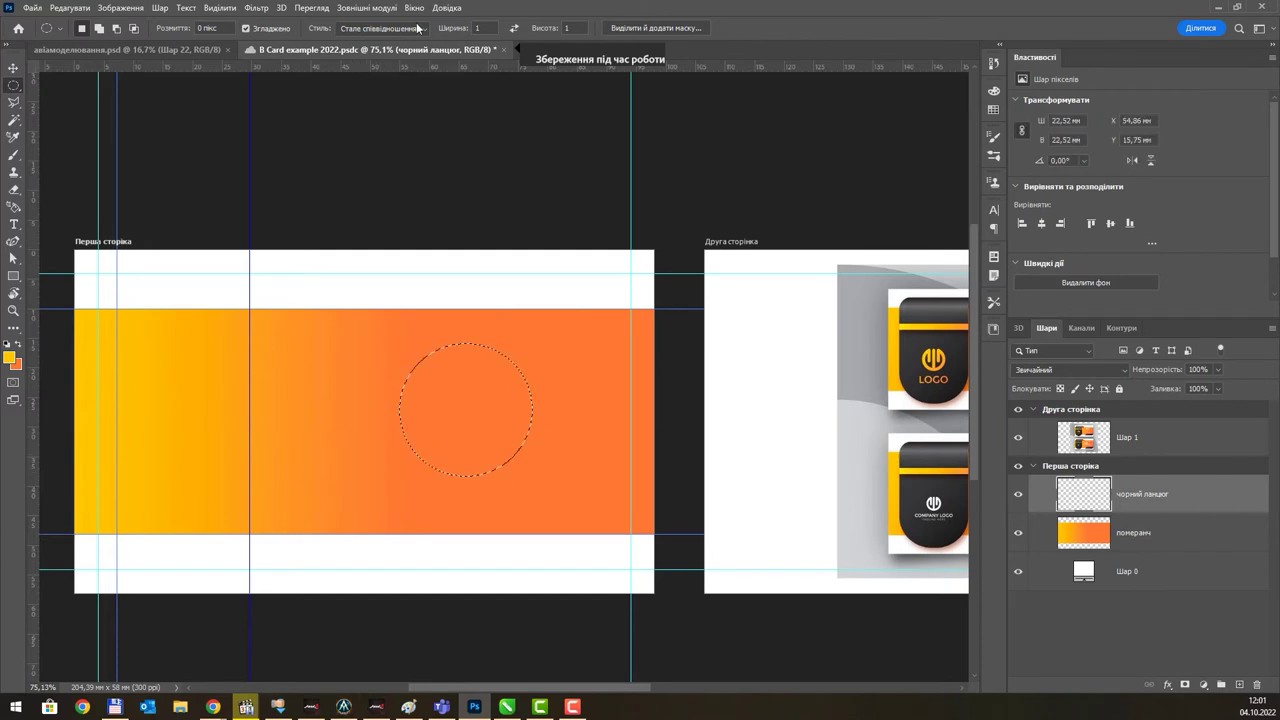
pyautogui.click(418, 28)
pyautogui.click(400, 46)
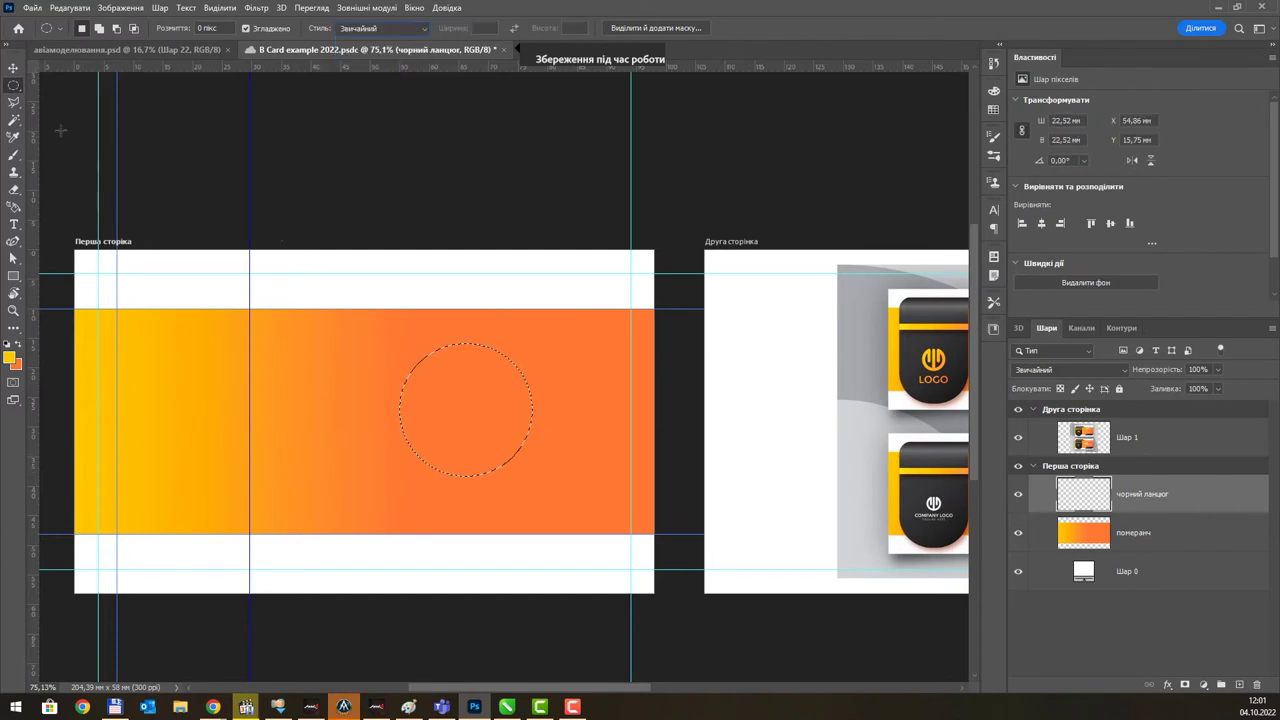
pyautogui.moveTo(476, 407)
pyautogui.mouseDown()
pyautogui.moveTo(185, 433)
pyautogui.moveTo(197, 439)
pyautogui.mouseUp()
# Transform the circular selection with linked W/H to fit between the two left guides
pyautogui.click(219, 7)
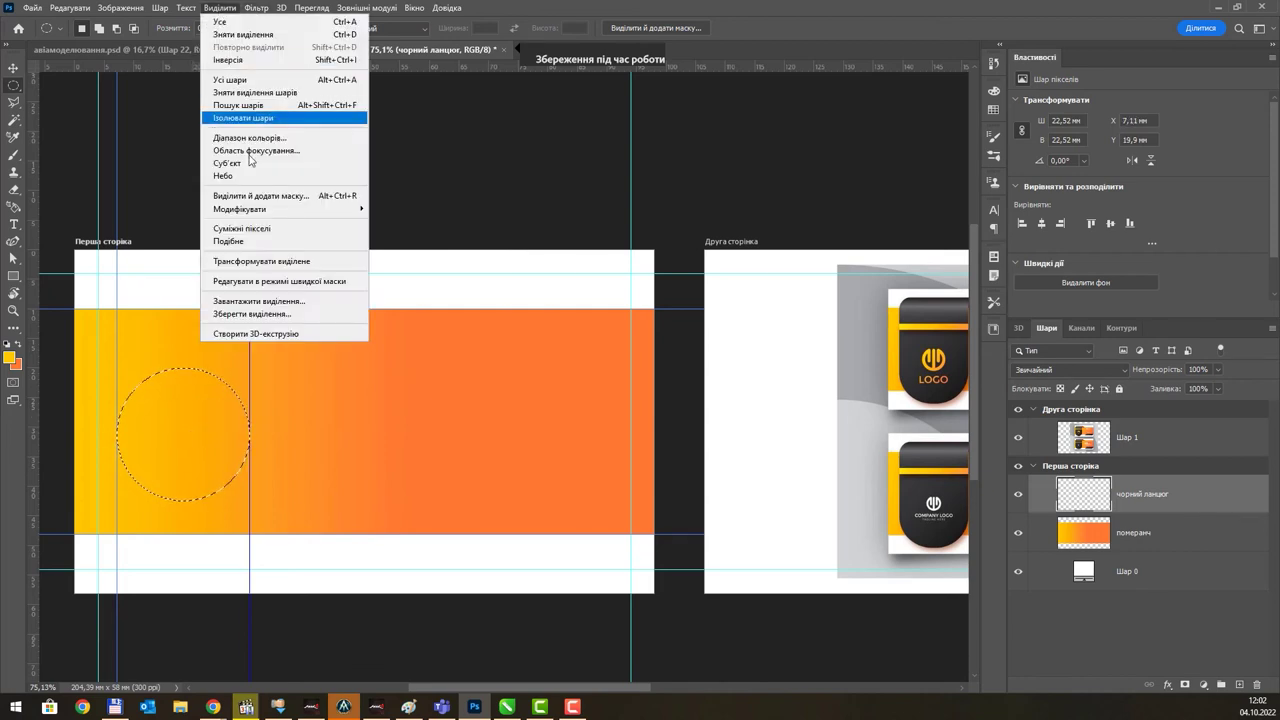
pyautogui.click(249, 262)
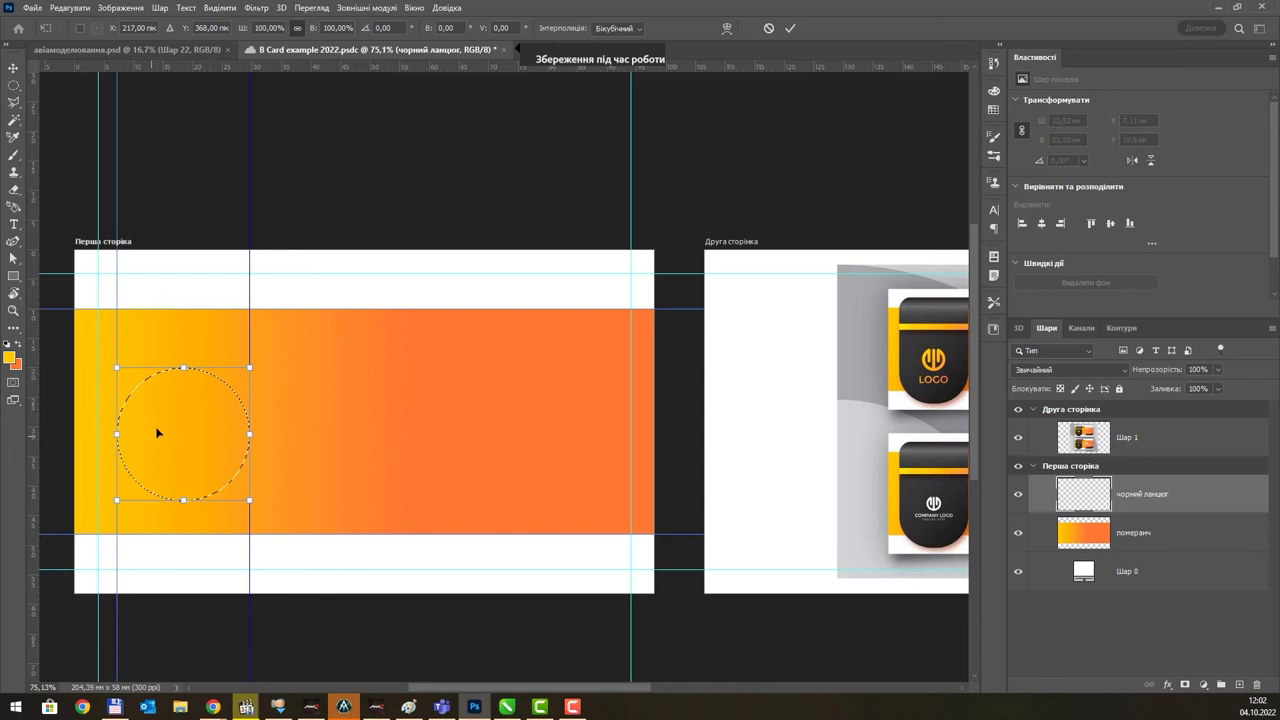
pyautogui.moveTo(157, 432); pyautogui.dragTo(164, 442)
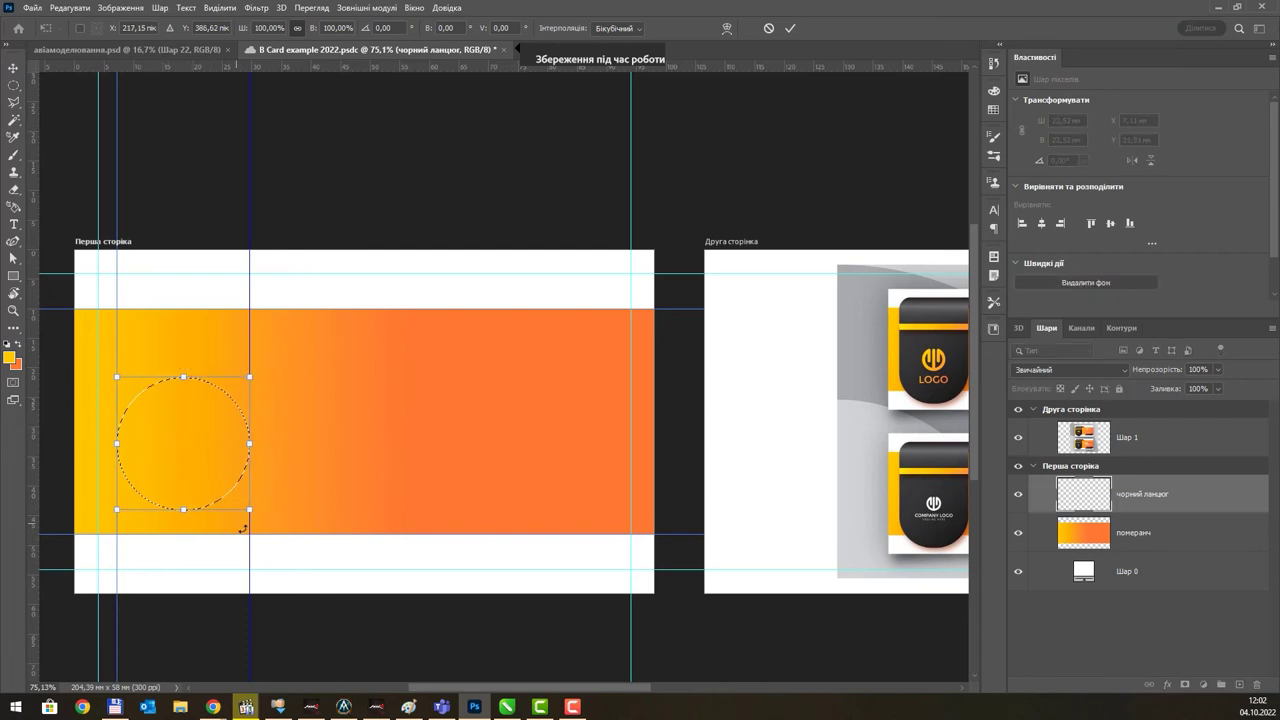
pyautogui.moveTo(249, 511); pyautogui.dragTo(229, 444)
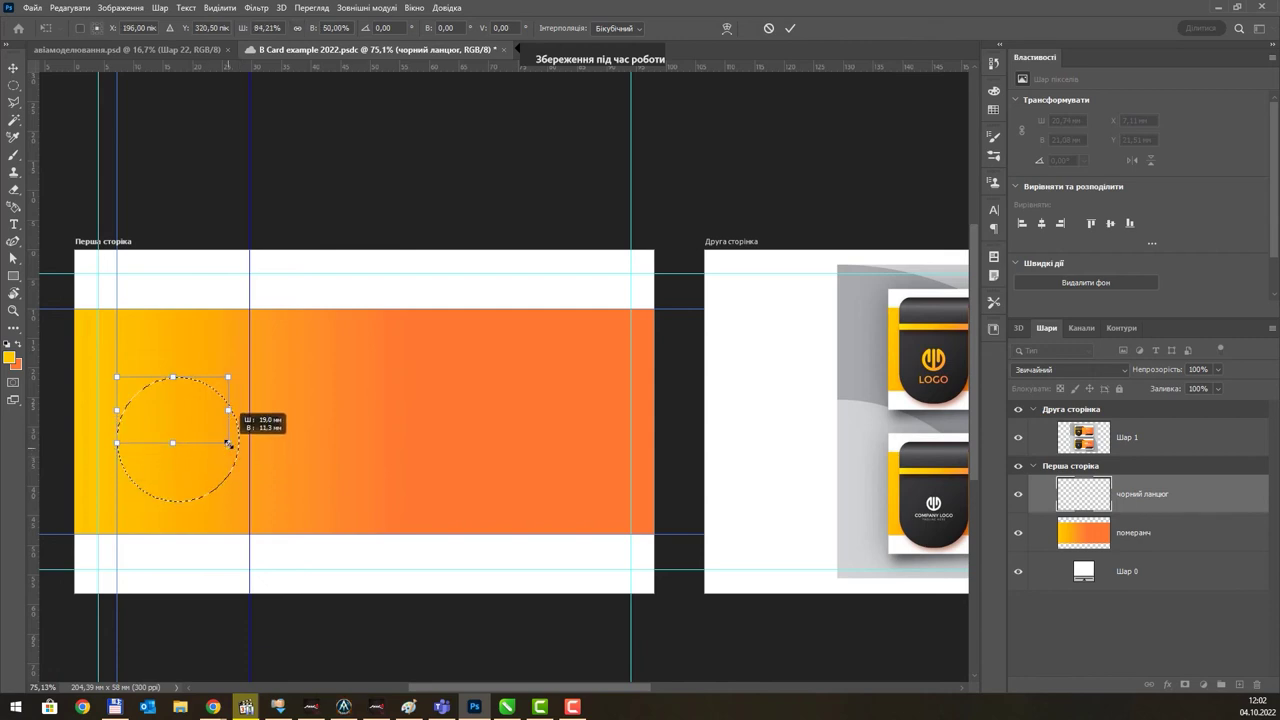
pyautogui.hotkey('ctrl', 'z')
pyautogui.hotkey('ctrl', 'z')
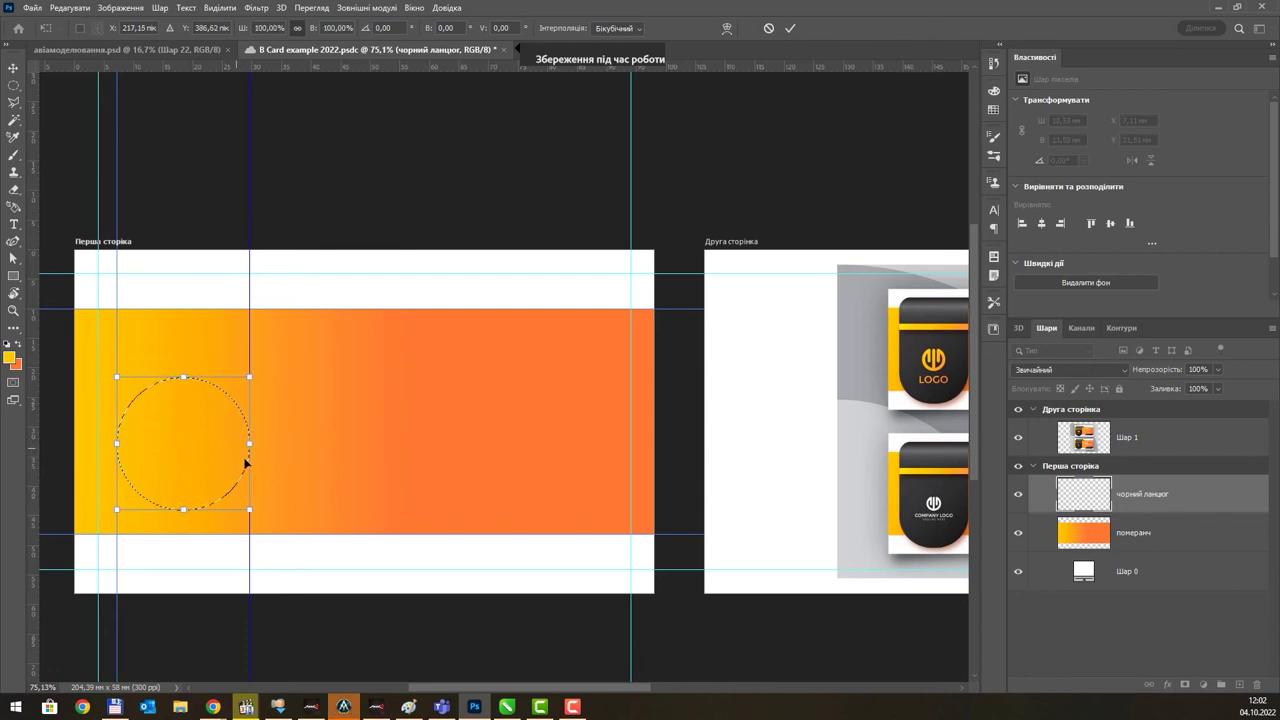
pyautogui.moveTo(249, 511)
pyautogui.mouseDown()
pyautogui.moveTo(203, 462)
pyautogui.moveTo(183, 493)
pyautogui.mouseUp()
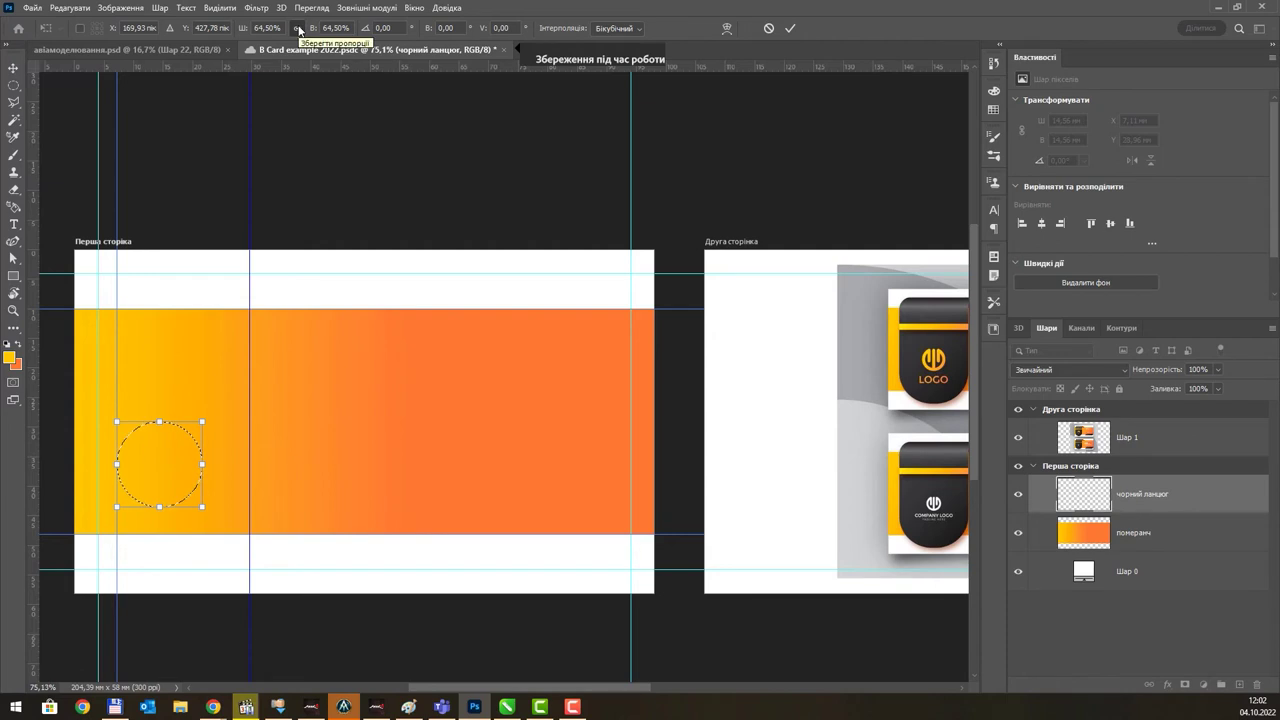
pyautogui.click(299, 29)
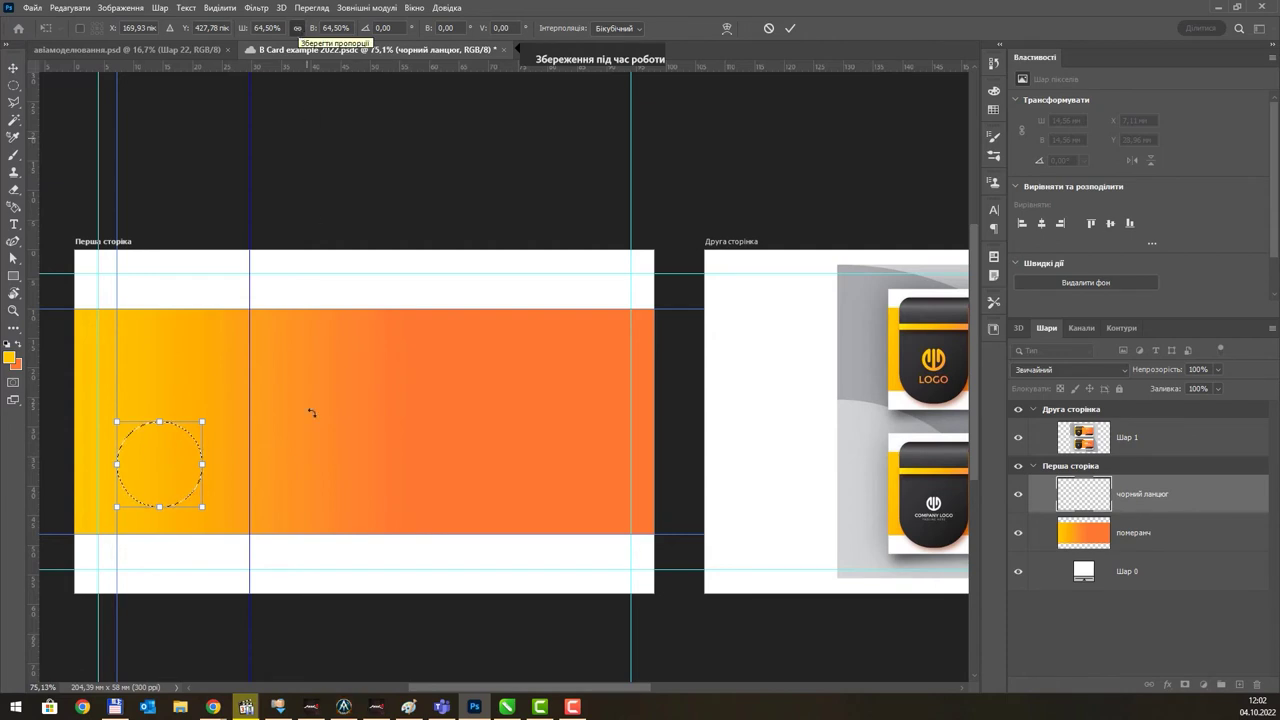
pyautogui.moveTo(203, 508); pyautogui.dragTo(260, 547)
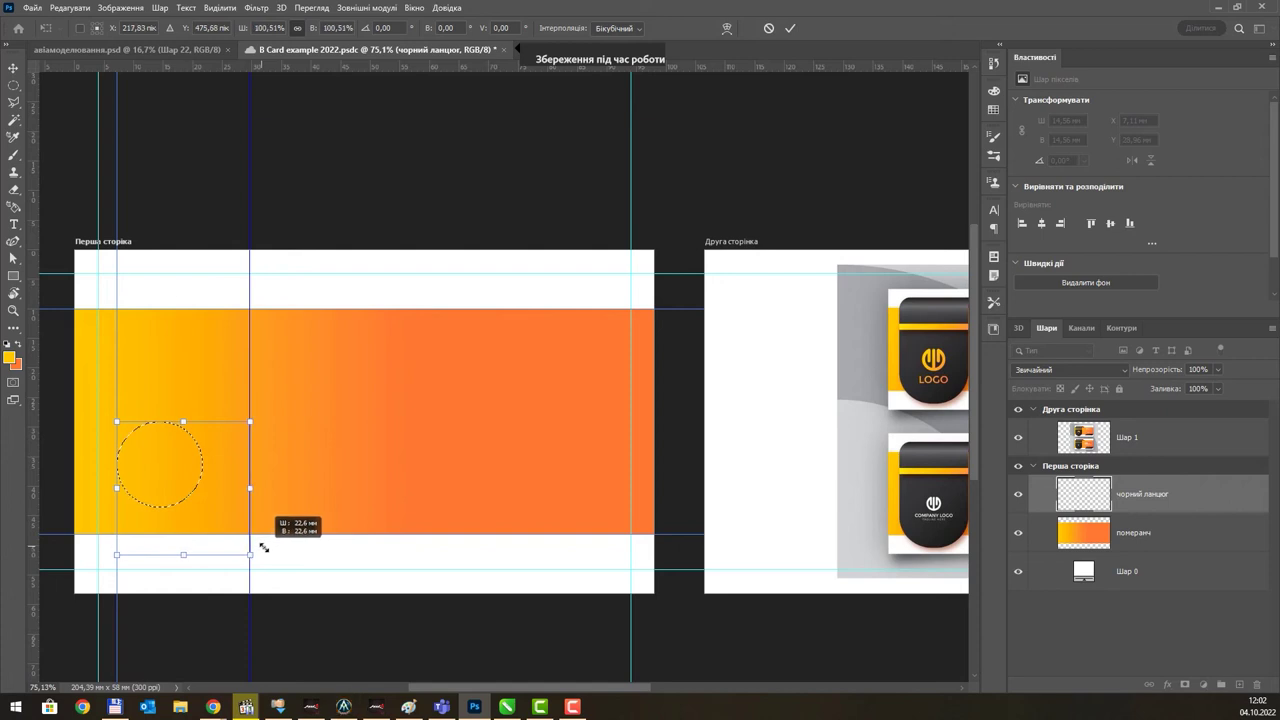
pyautogui.moveTo(260, 547); pyautogui.dragTo(256, 552)
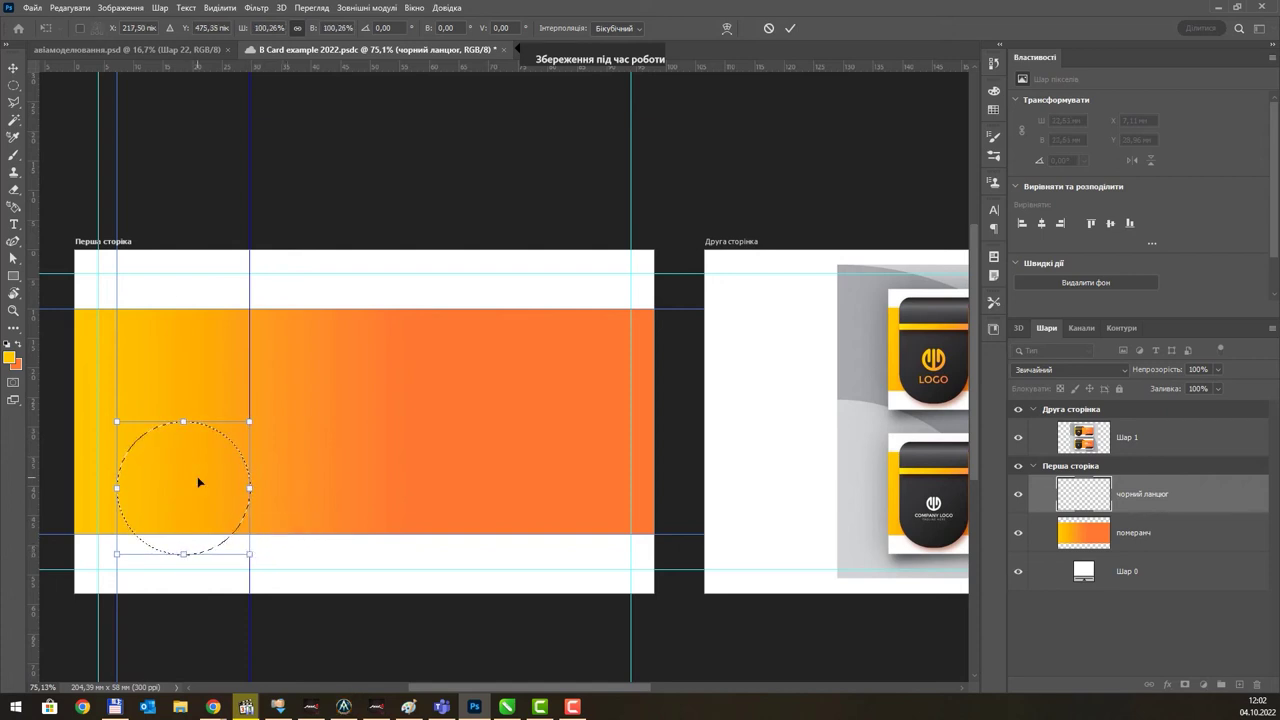
pyautogui.moveTo(197, 476); pyautogui.dragTo(196, 451)
pyautogui.press('Return')
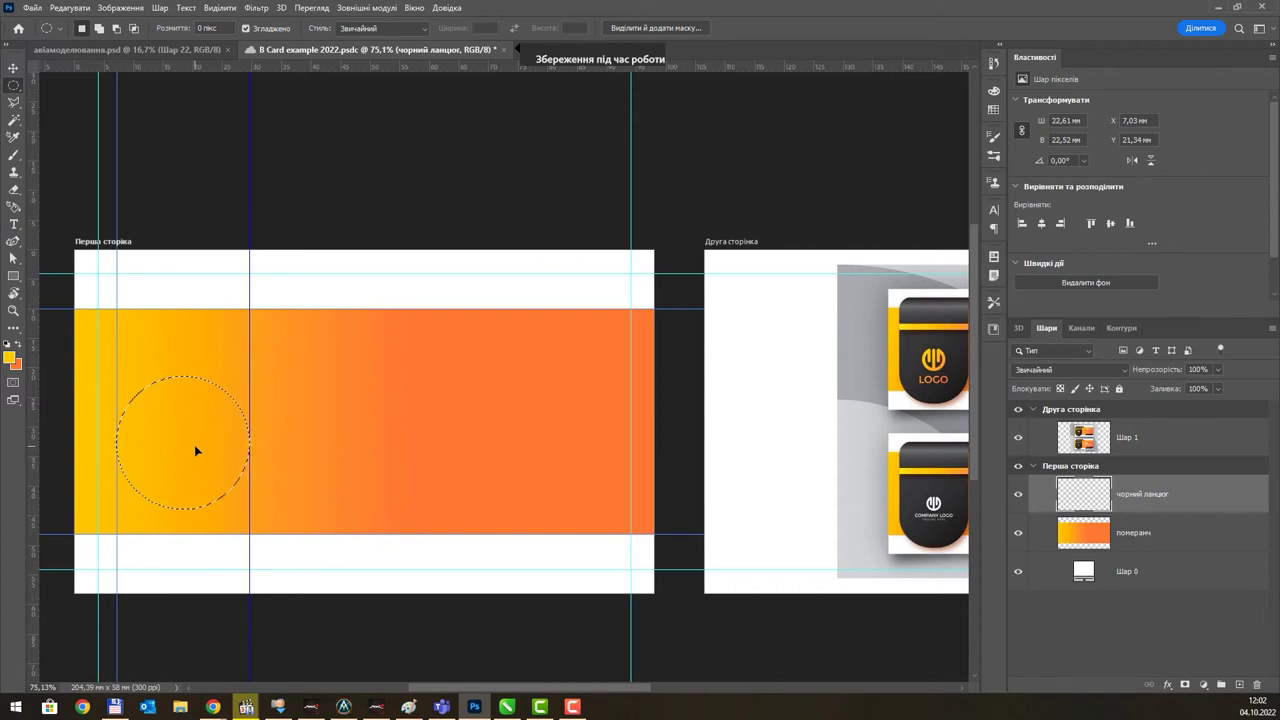
# Fine-tune the circle to about 22.5 mm across against the guide with a second Transform Selection
pyautogui.scroll(2, 186, 447)
pyautogui.scroll(3, 150, 430)
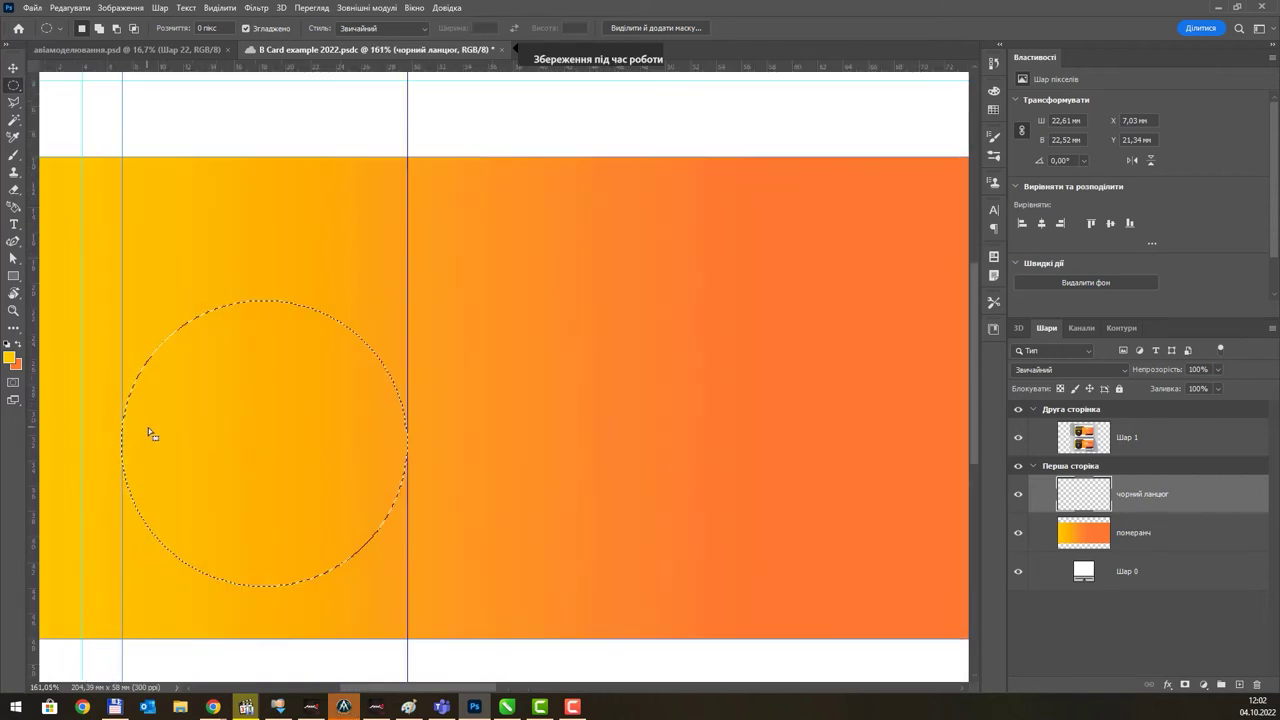
pyautogui.scroll(3, 149, 427)
pyautogui.scroll(-3, 463, 443)
pyautogui.scroll(2, 470, 445)
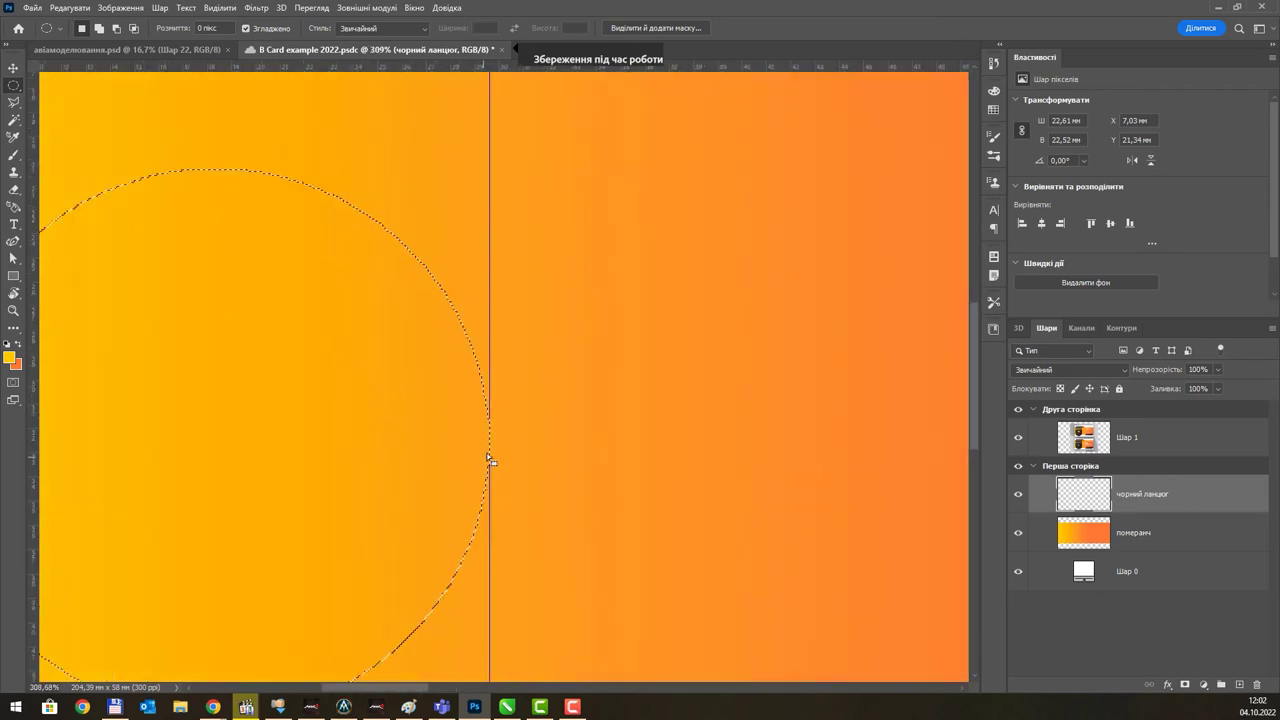
pyautogui.scroll(1, 488, 450)
pyautogui.scroll(-2, 464, 440)
pyautogui.scroll(-3, 463, 440)
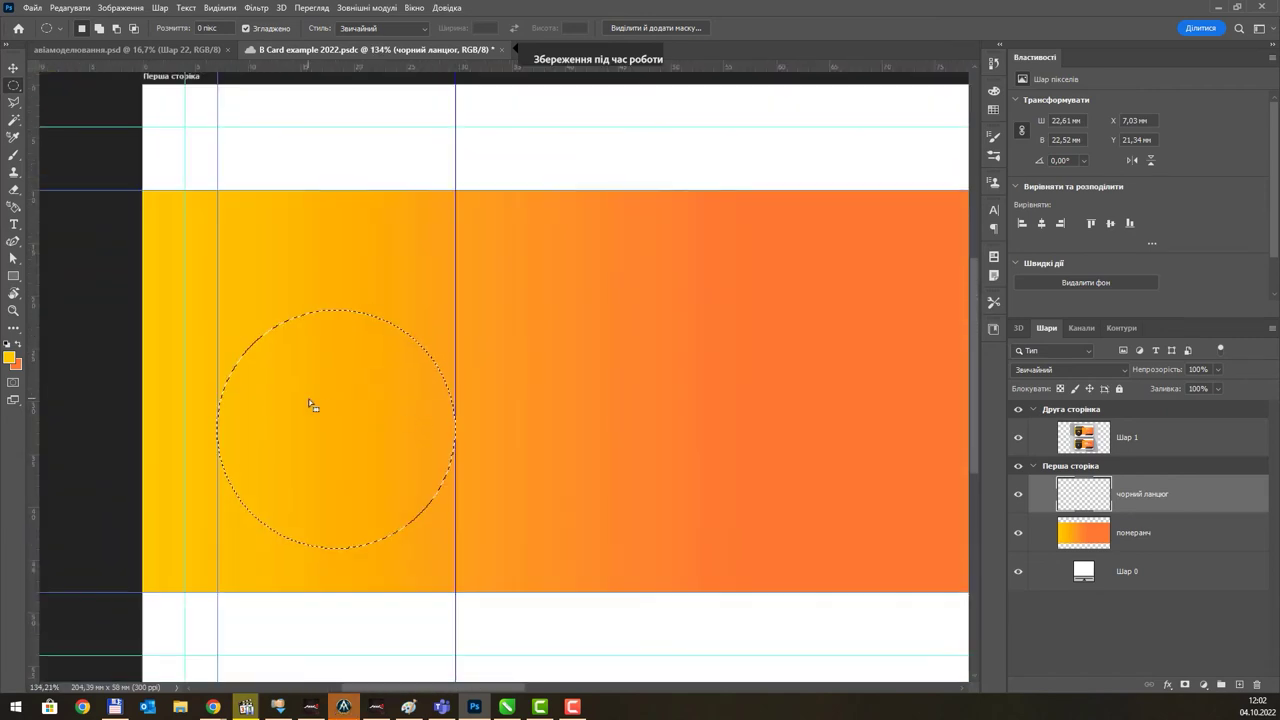
pyautogui.click(219, 7)
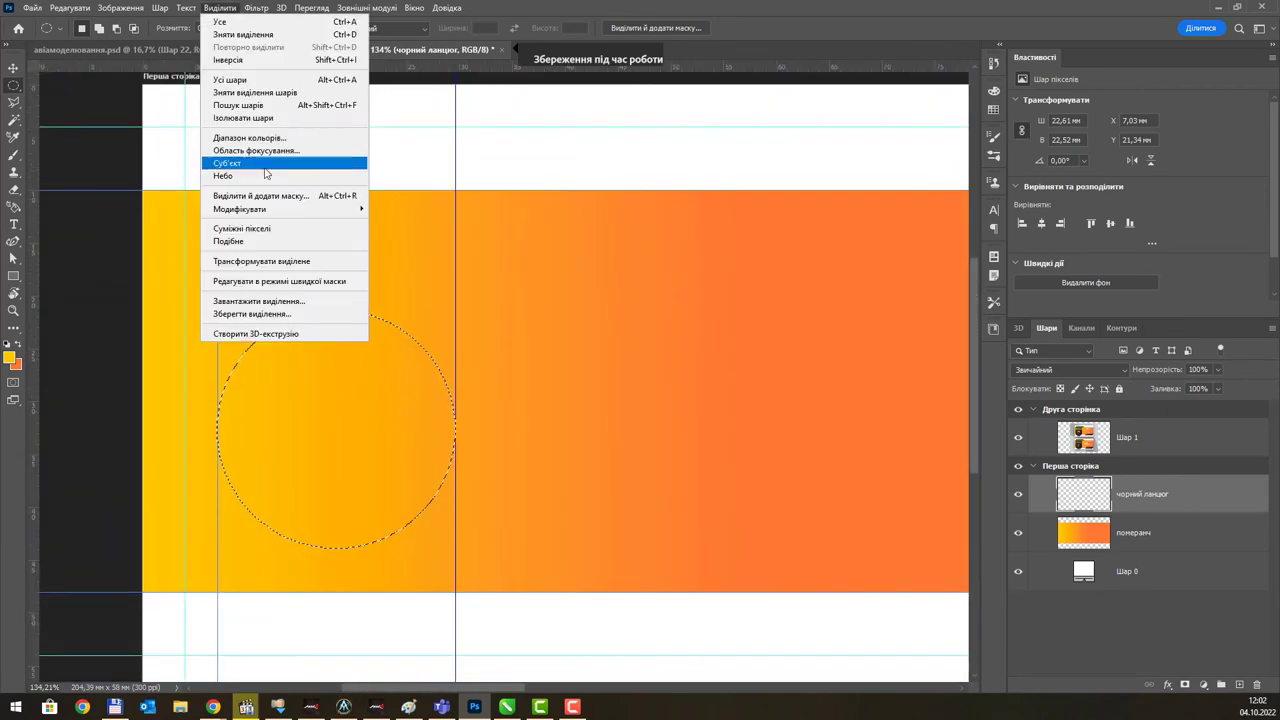
pyautogui.click(262, 250)
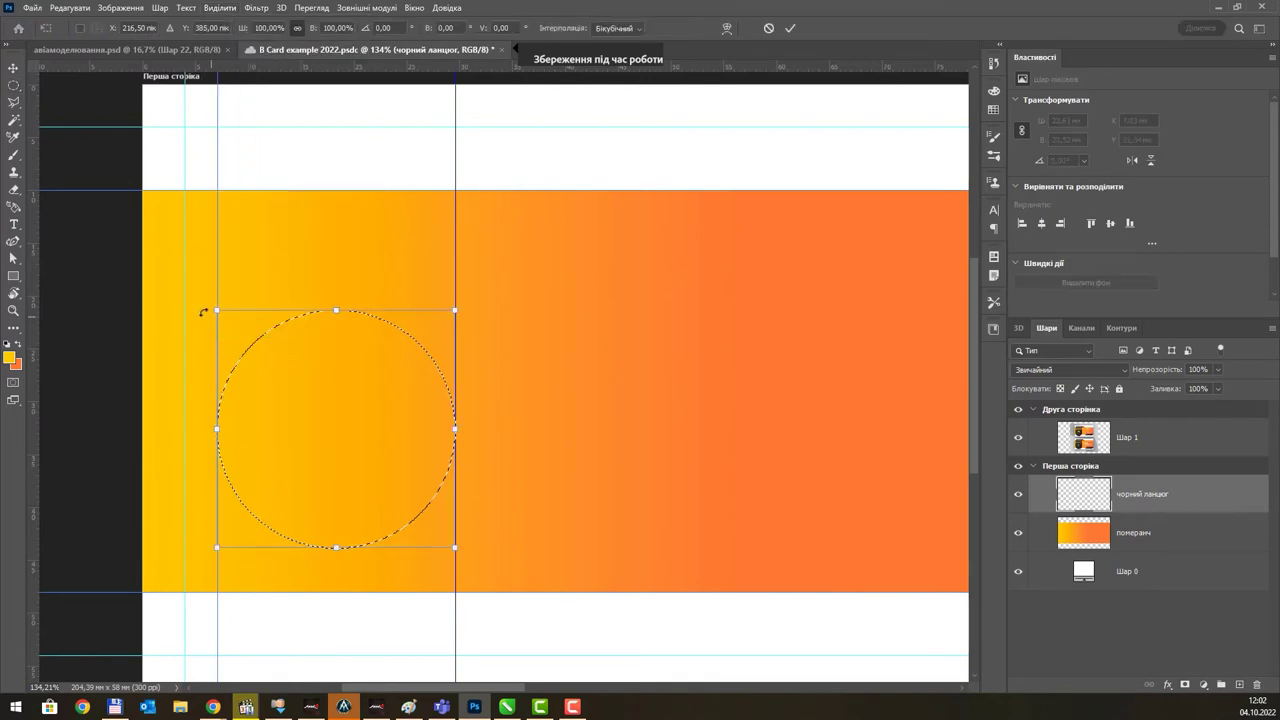
pyautogui.scroll(1, 203, 312)
pyautogui.scroll(1, 209, 309)
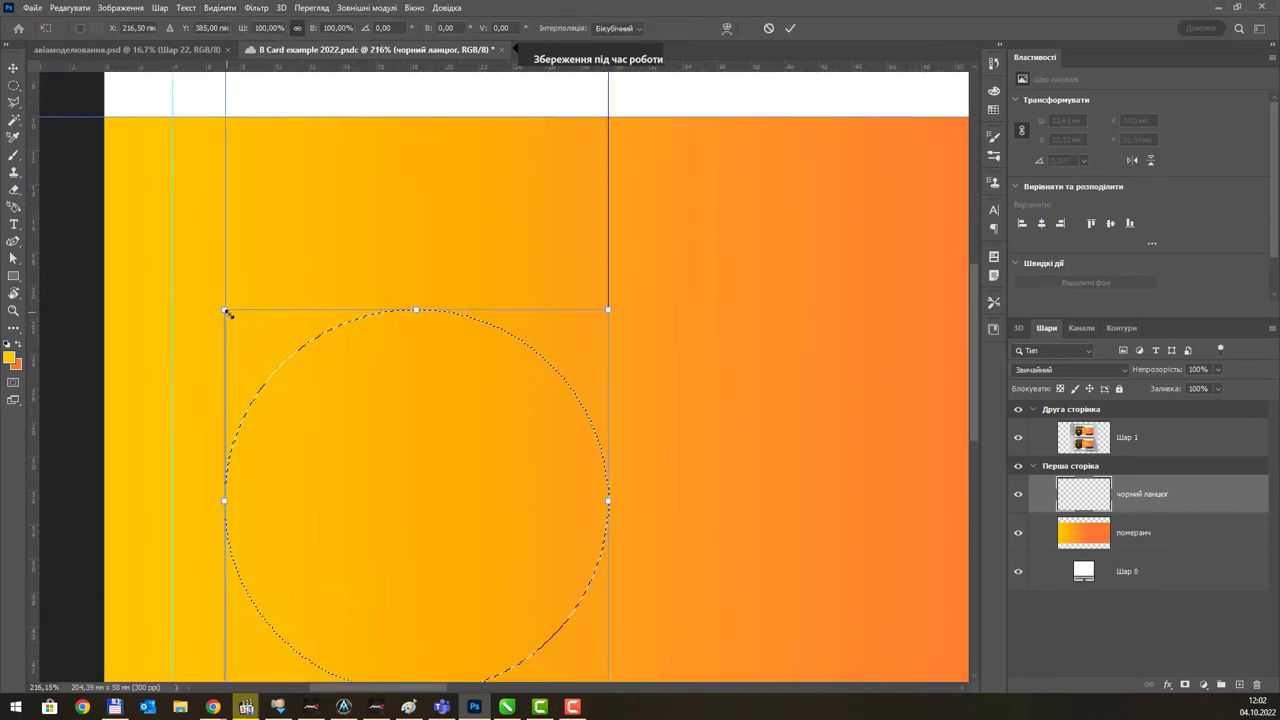
pyautogui.moveTo(227, 313); pyautogui.dragTo(227, 313)
pyautogui.press('Return')
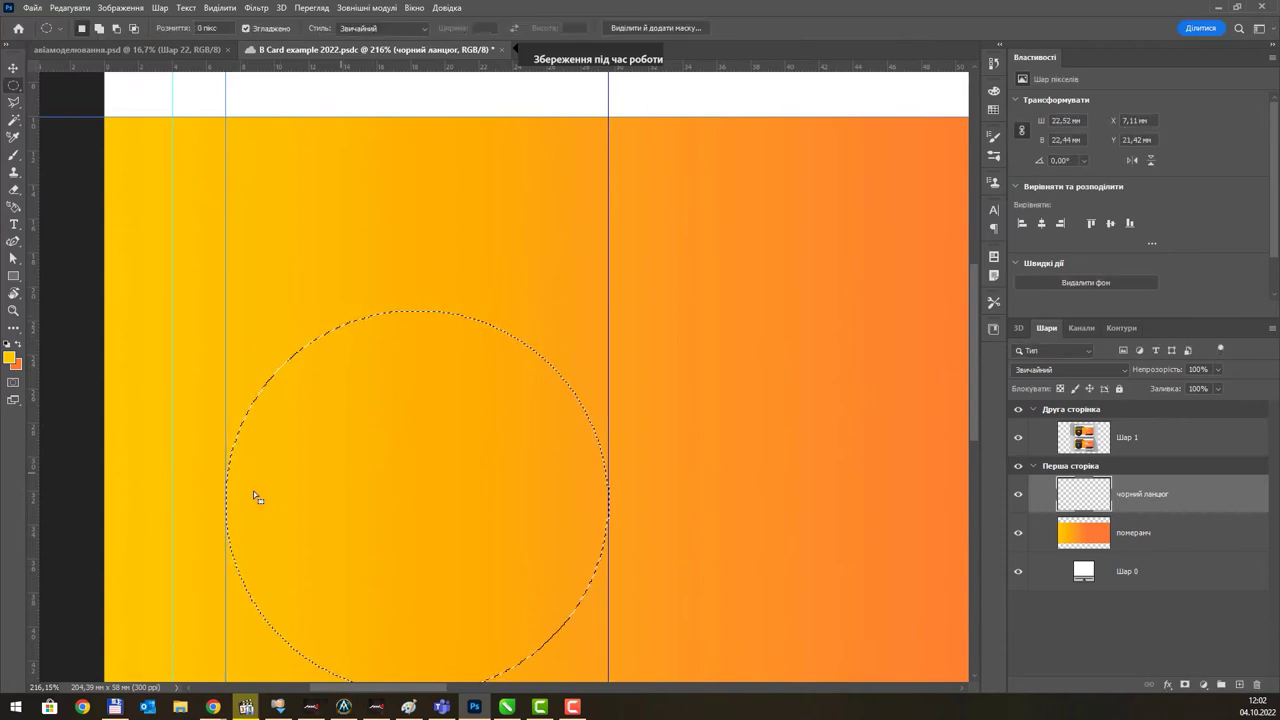
pyautogui.scroll(1, 257, 494)
pyautogui.scroll(1, 246, 483)
pyautogui.scroll(-1, 246, 483)
pyautogui.scroll(-2, 248, 480)
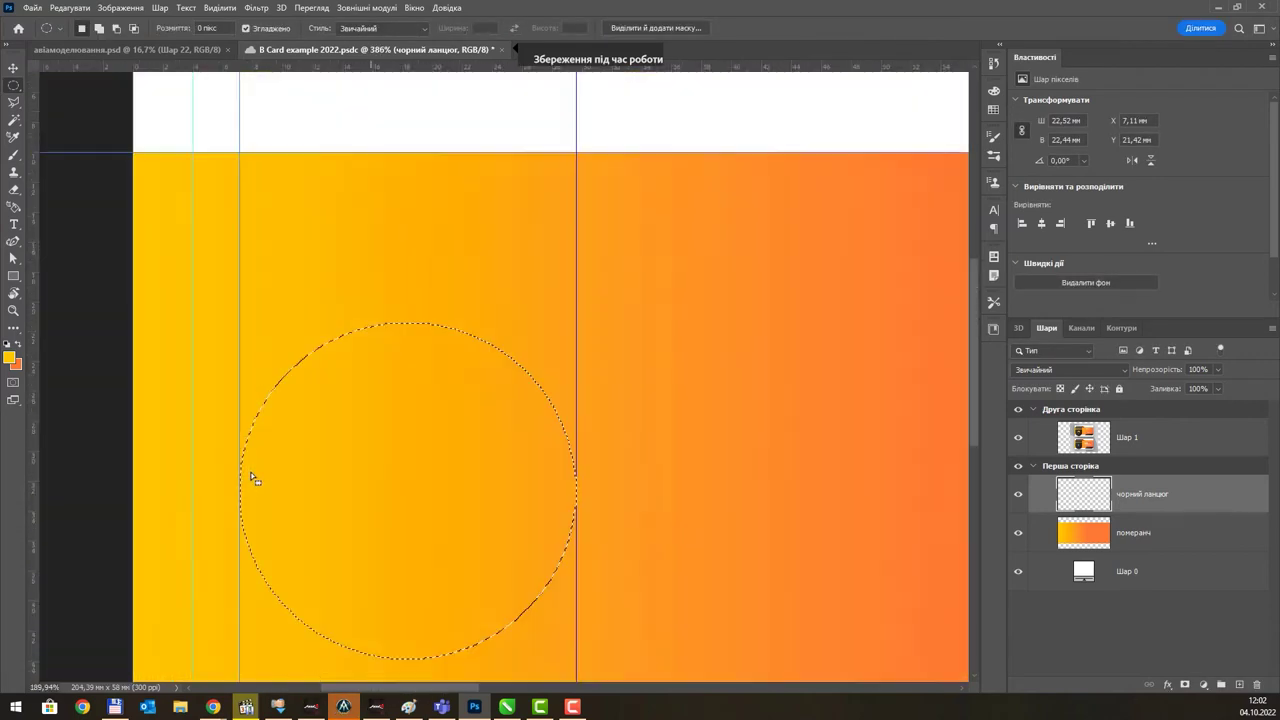
pyautogui.scroll(-1, 250, 478)
pyautogui.scroll(2, 432, 503)
pyautogui.scroll(1, 443, 475)
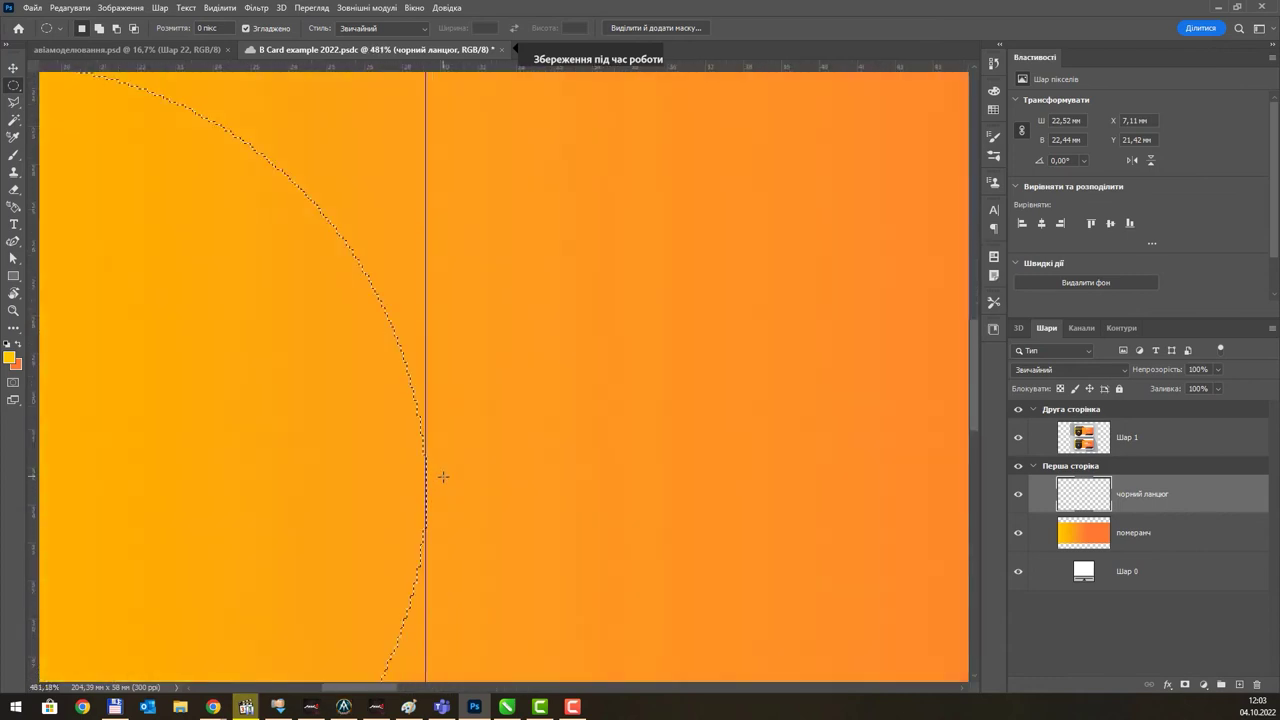
pyautogui.scroll(-2, 400, 470)
pyautogui.scroll(-2, 344, 463)
pyautogui.scroll(-2, 336, 465)
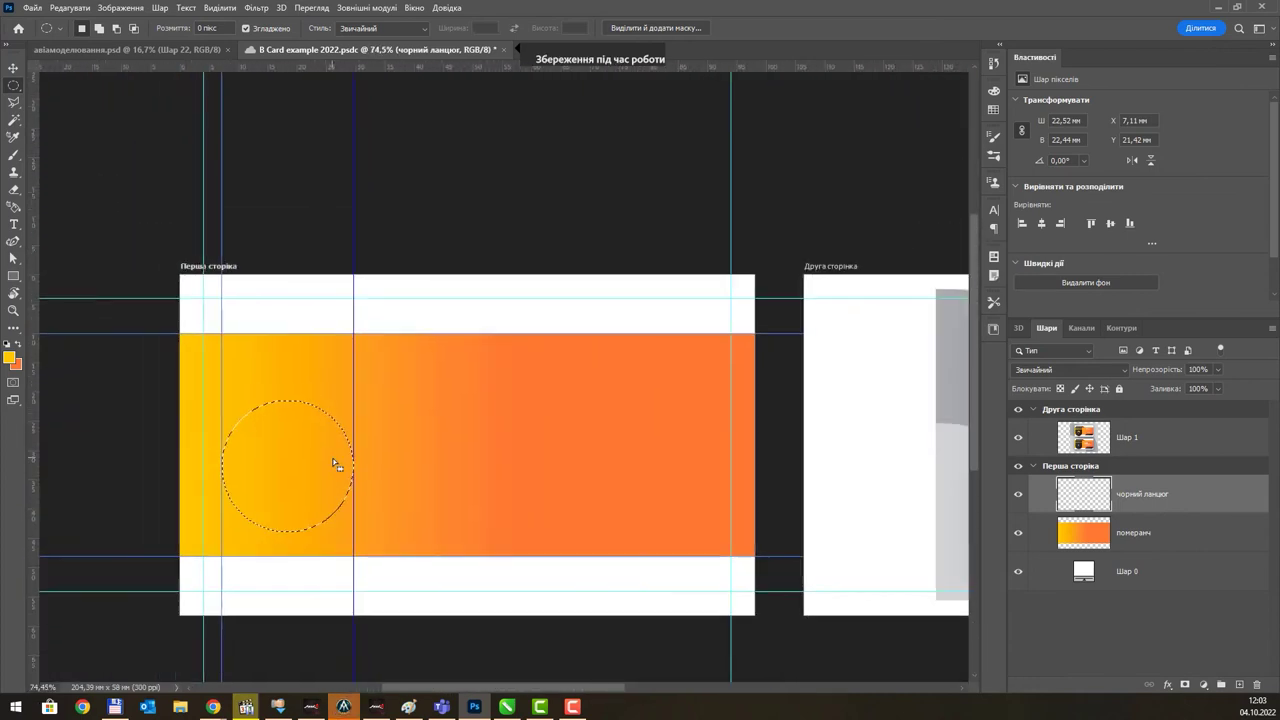
pyautogui.scroll(-1, 337, 462)
# Lower the circle selection about 8.3 mm over the band's bottom edge and reset colours to black and white
pyautogui.scroll(-1, 337, 460)
pyautogui.moveTo(509, 448); pyautogui.dragTo(392, 445)
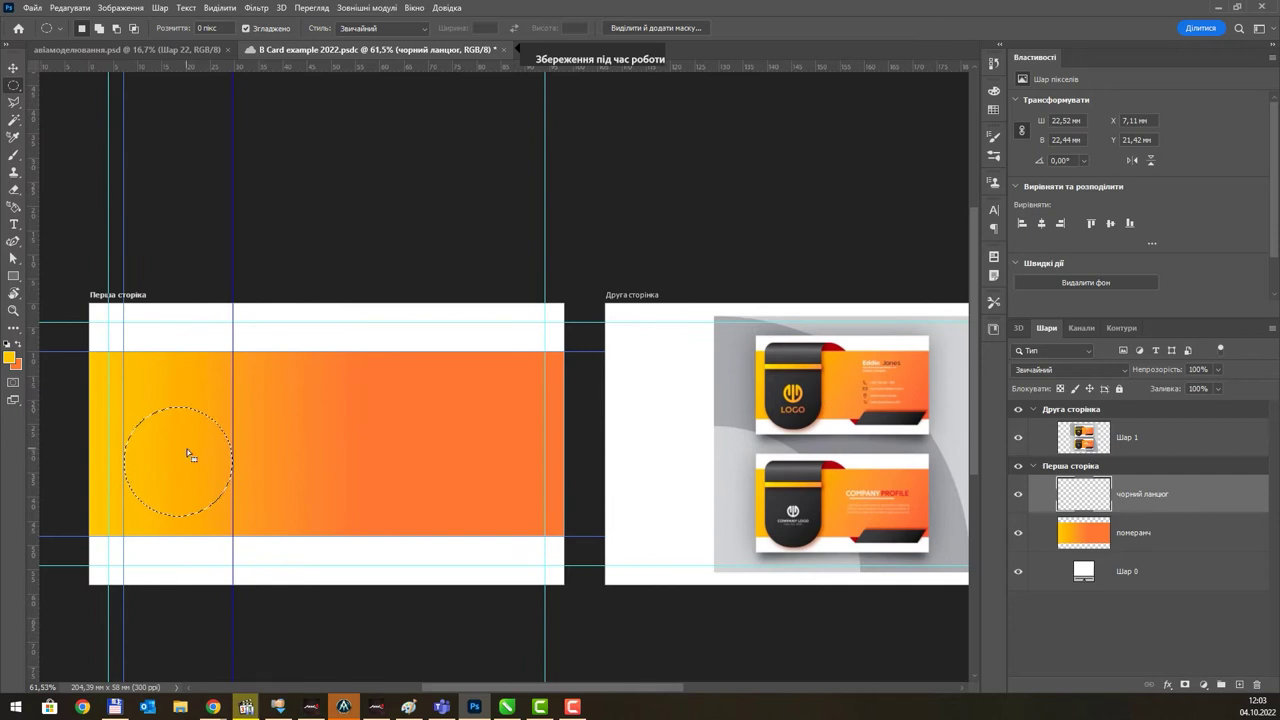
pyautogui.moveTo(185, 457); pyautogui.dragTo(187, 490)
pyautogui.moveTo(187, 490); pyautogui.dragTo(187, 495)
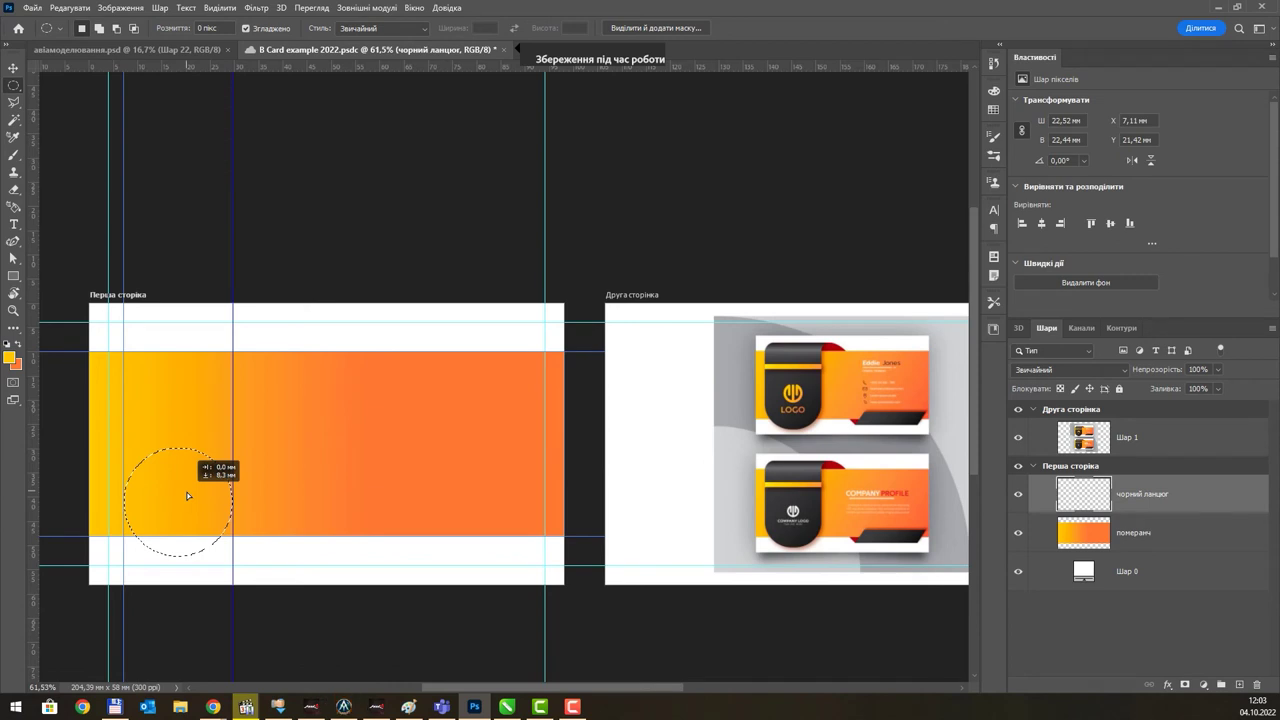
pyautogui.moveTo(186, 495); pyautogui.dragTo(186, 495)
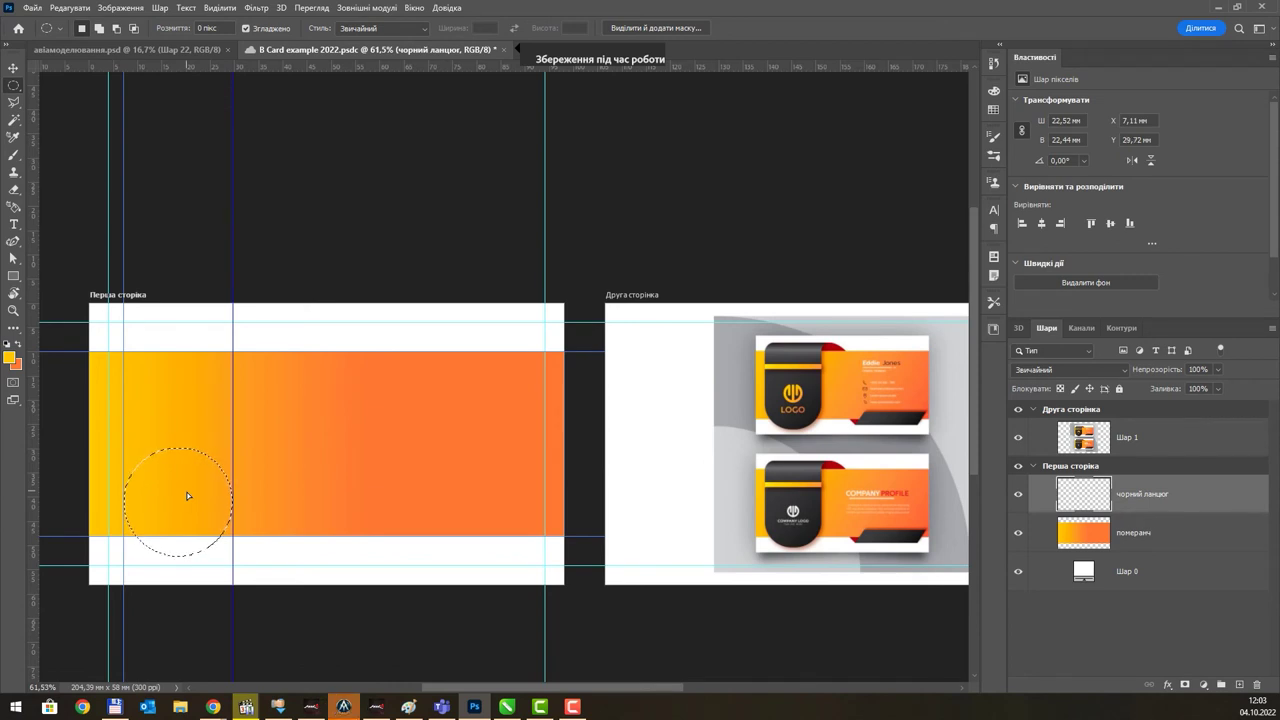
pyautogui.click(7, 343)
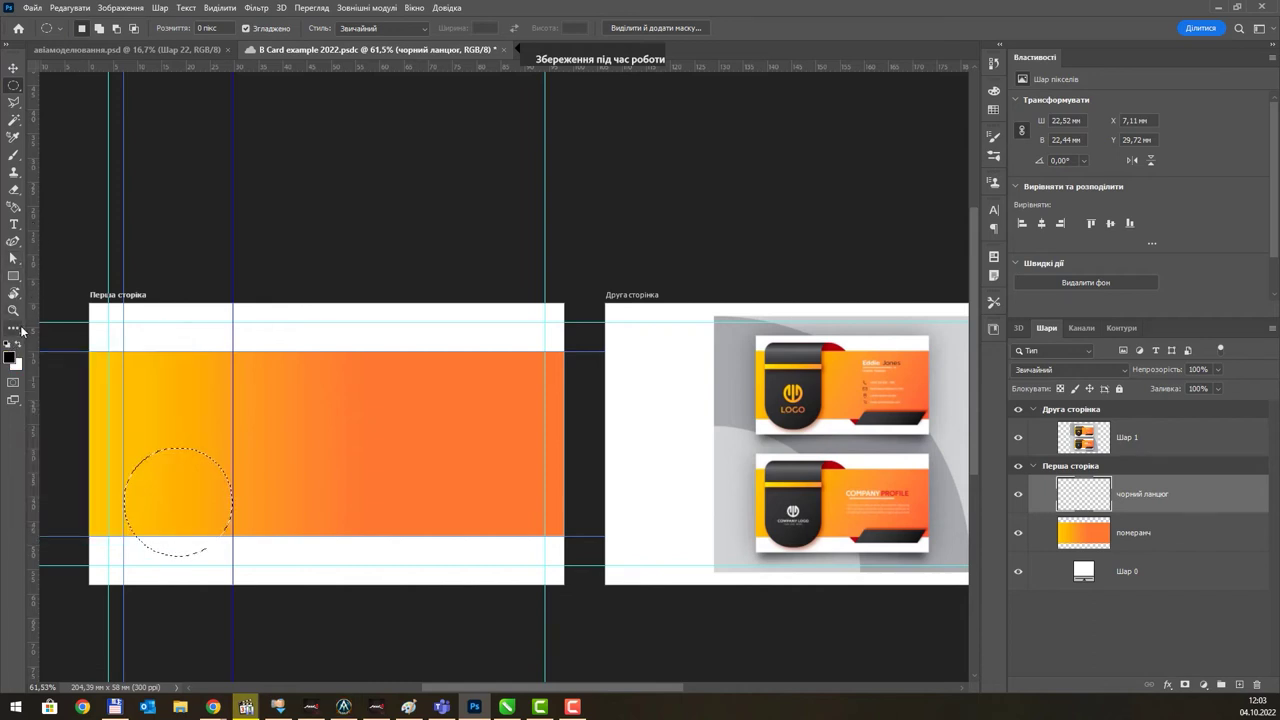
# Fill the circular selection with black using the Paint Bucket, then deselect
pyautogui.click(15, 330)
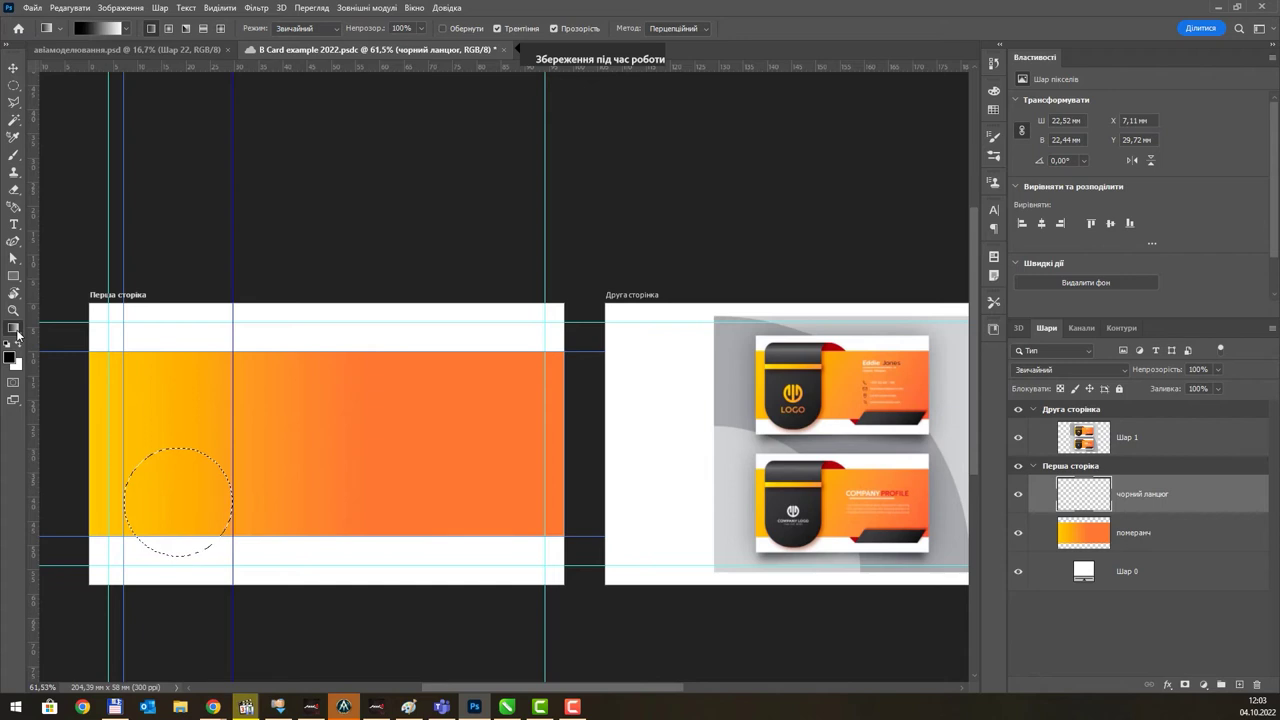
pyautogui.rightClick(16, 334)
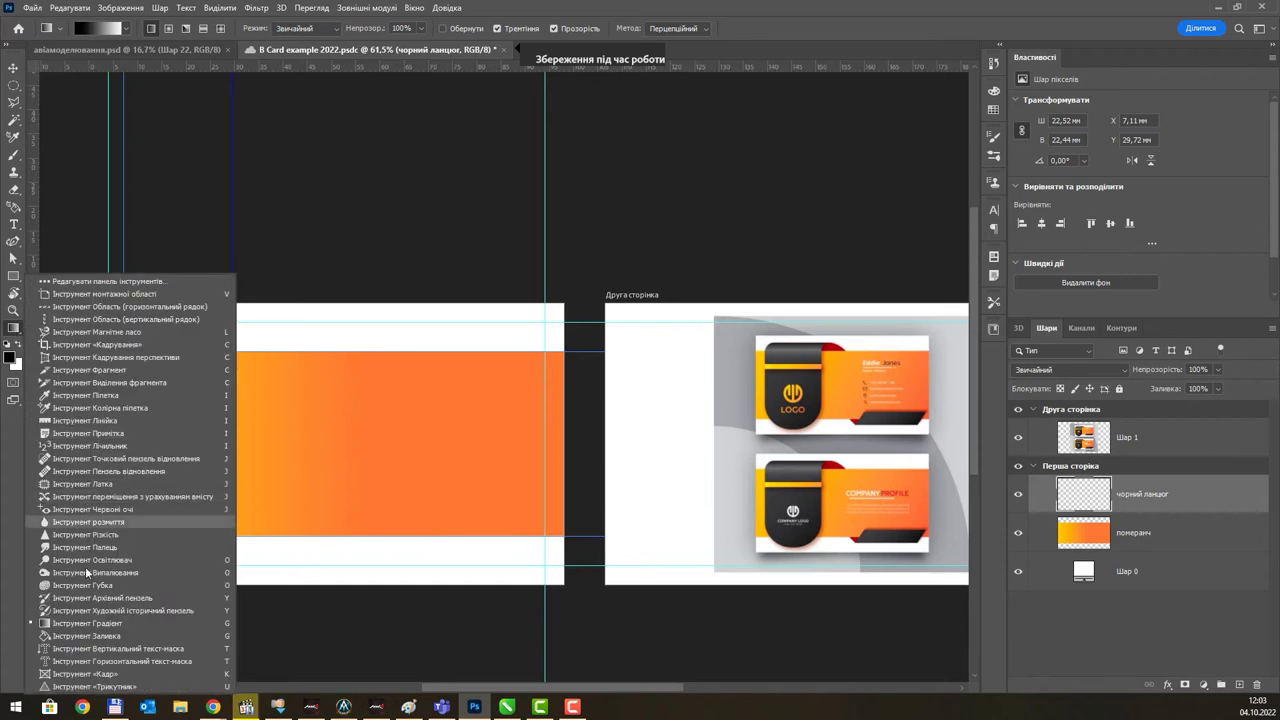
pyautogui.click(86, 641)
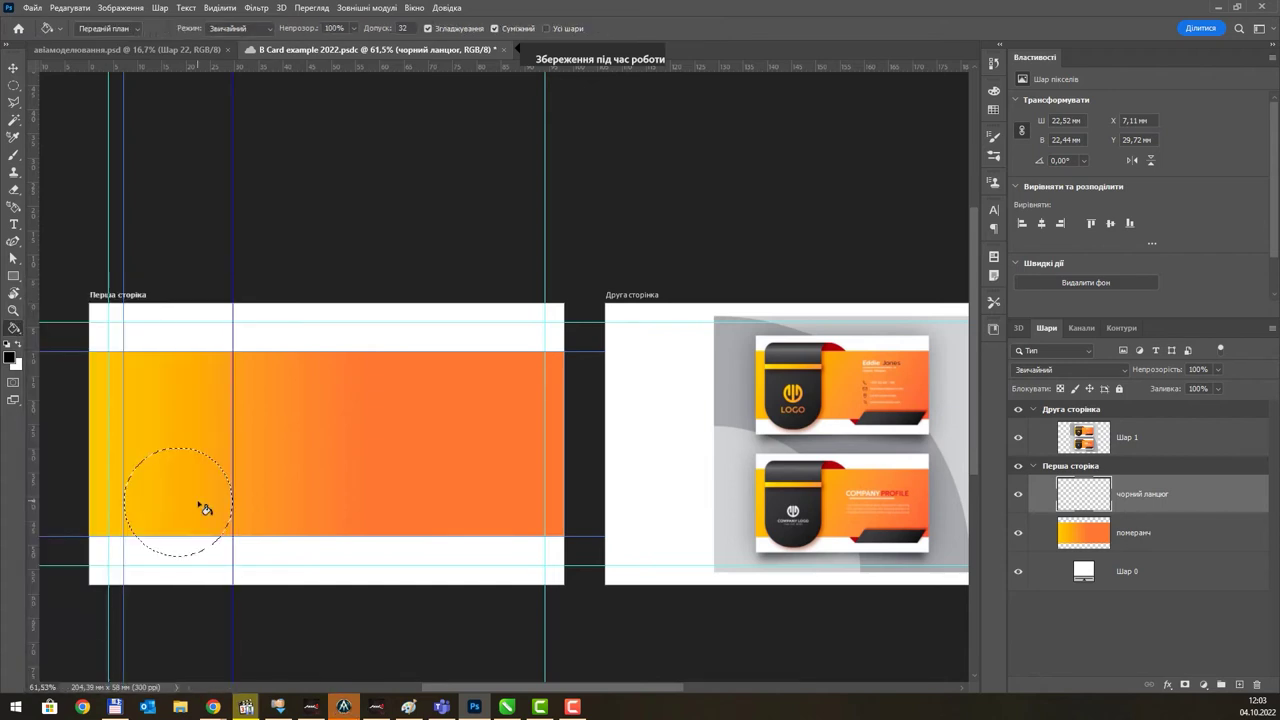
pyautogui.click(203, 507)
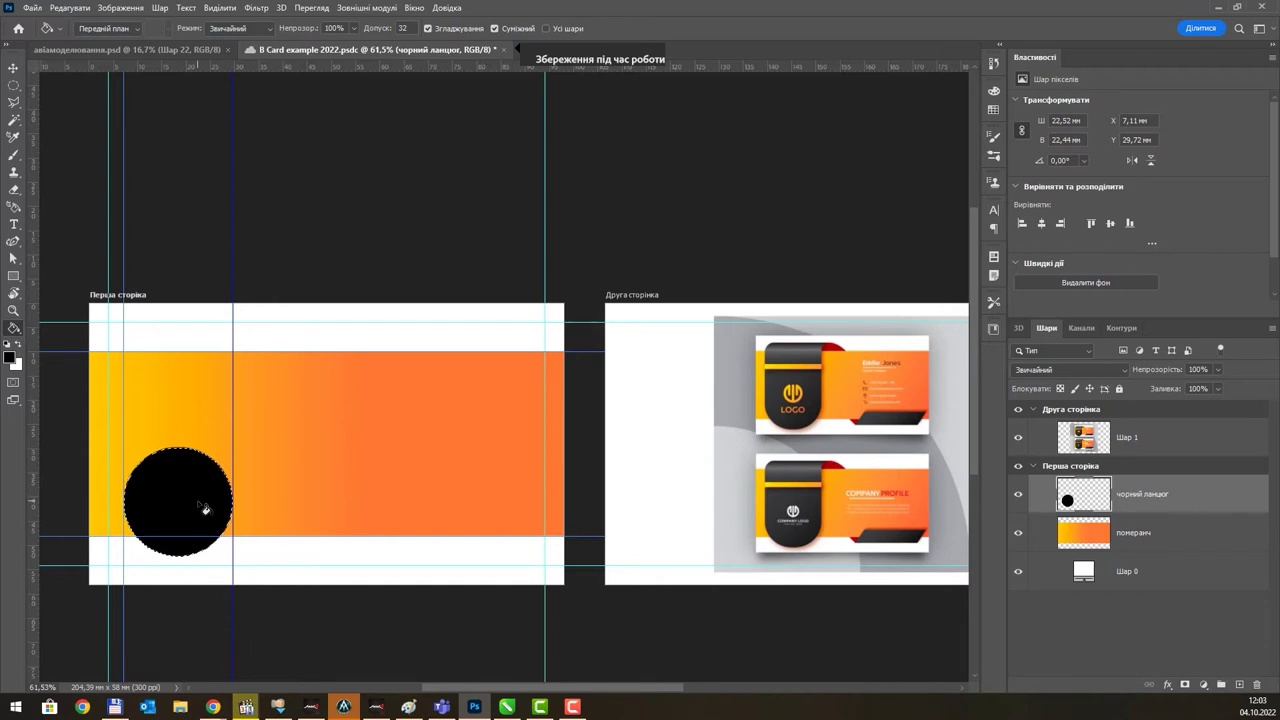
pyautogui.hotkey('ctrl', 'd')
# Draw a rectangular selection from the black circle's midline up past the top of the band
pyautogui.click(14, 86)
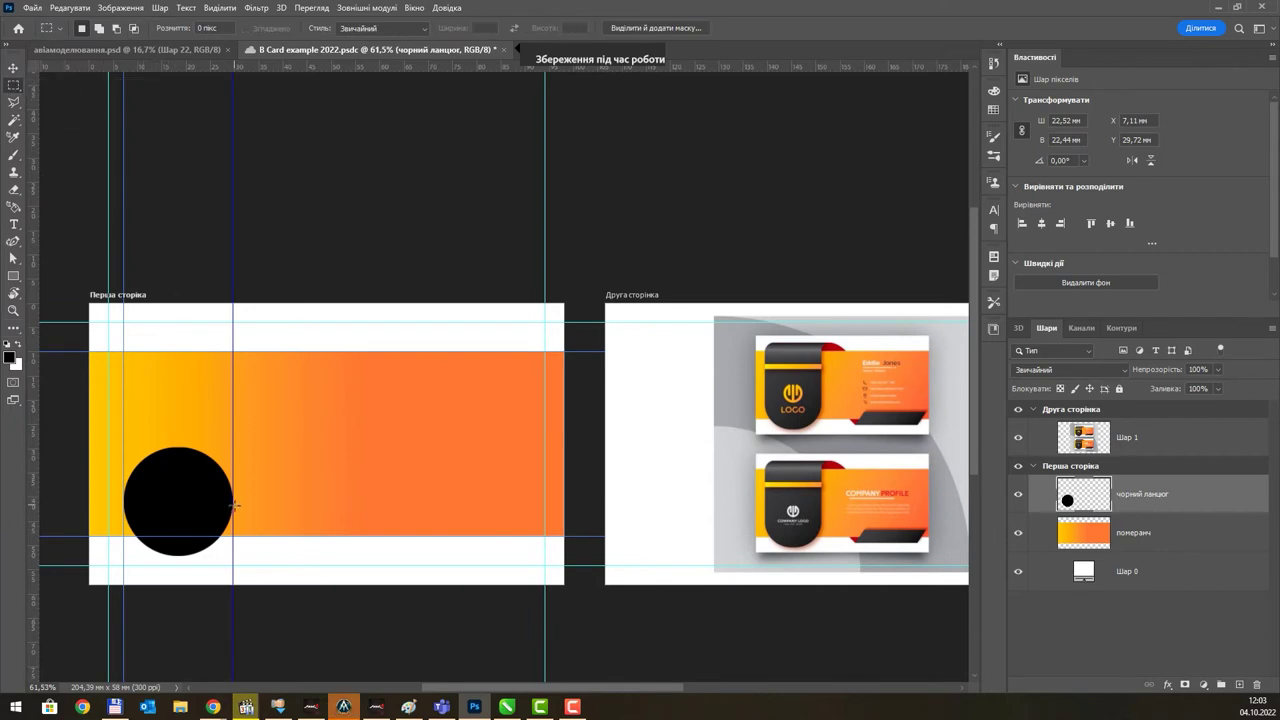
pyautogui.moveTo(233, 502); pyautogui.dragTo(124, 333)
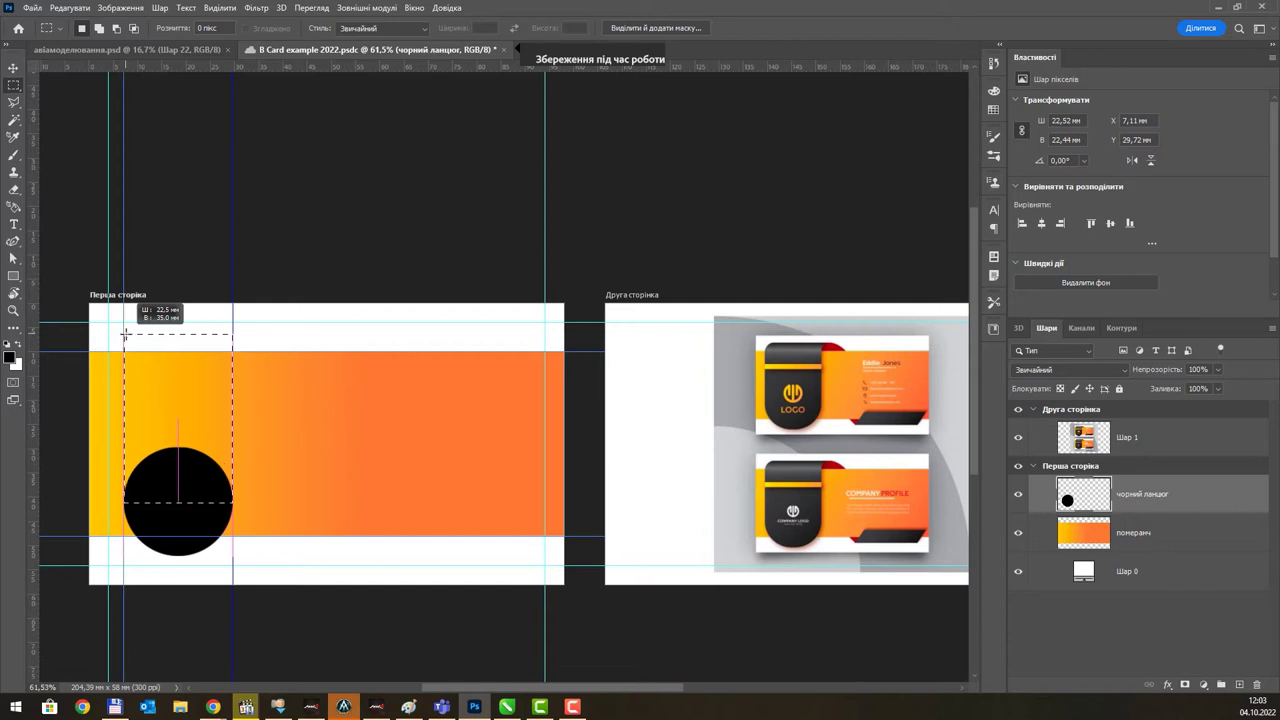
pyautogui.scroll(3, 129, 380)
pyautogui.scroll(2, 129, 380)
pyautogui.scroll(2, 120, 290)
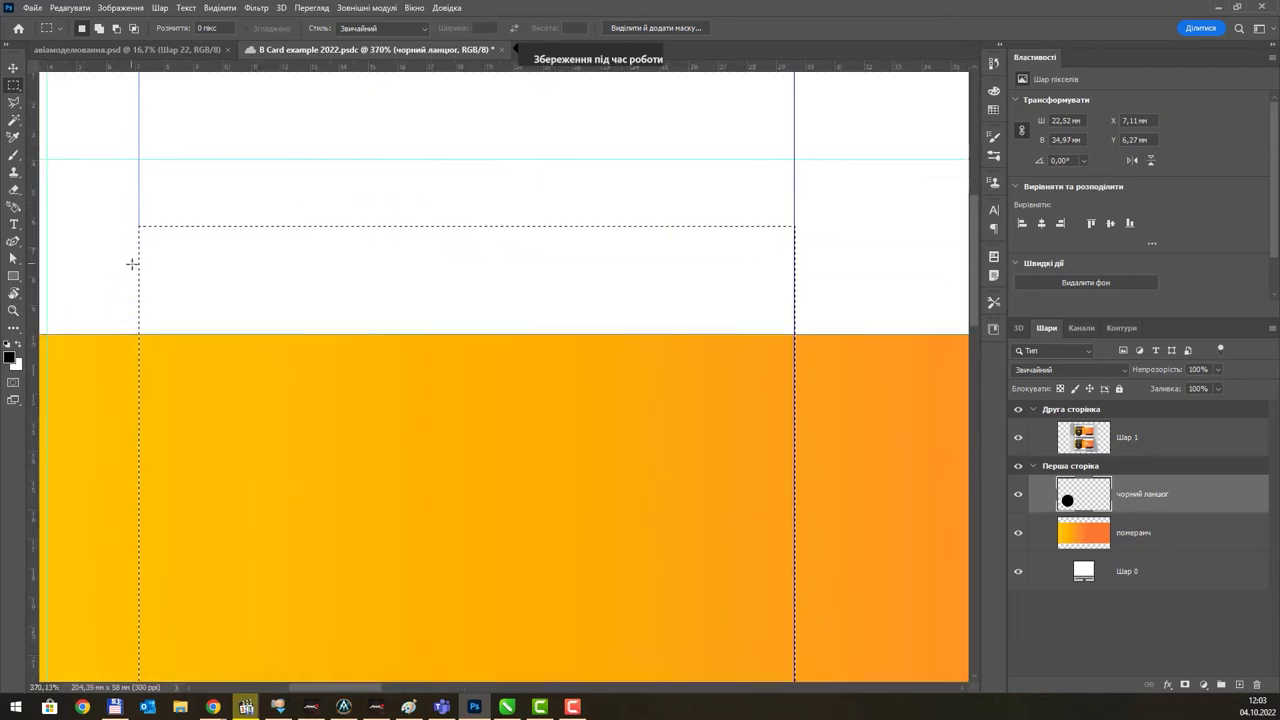
pyautogui.scroll(1, 806, 304)
pyautogui.scroll(-1, 806, 304)
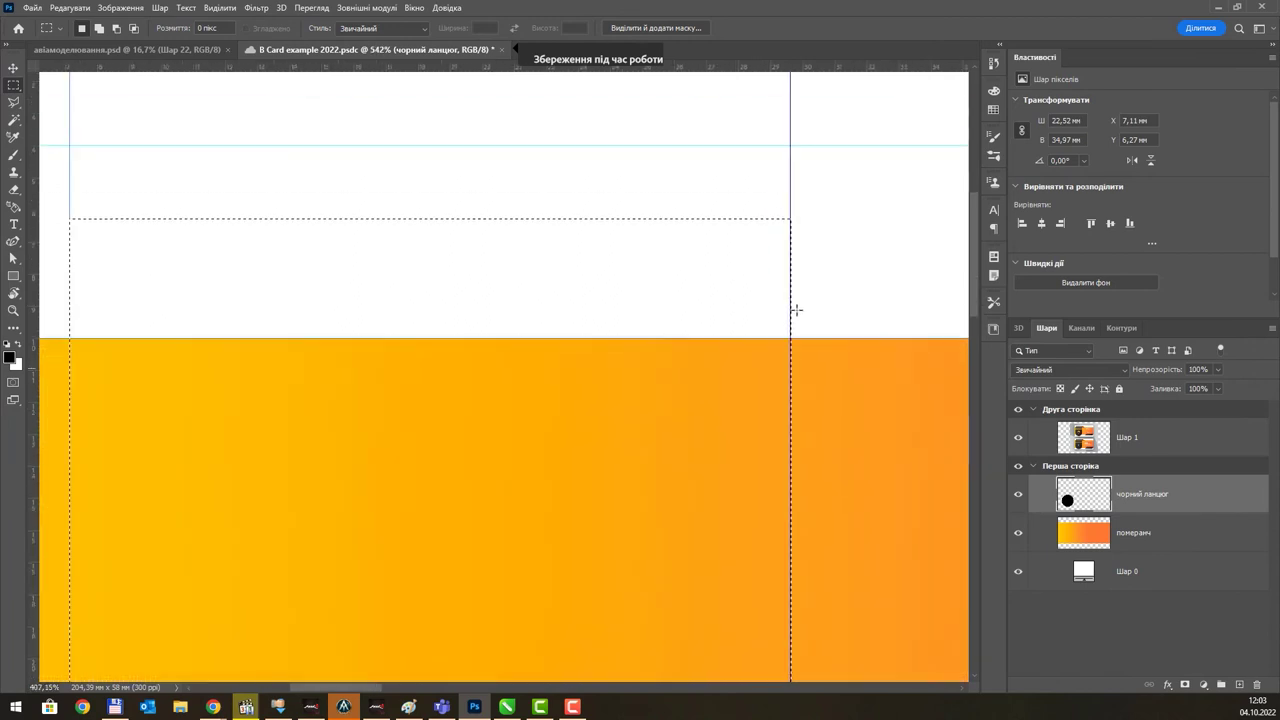
pyautogui.scroll(-2, 790, 310)
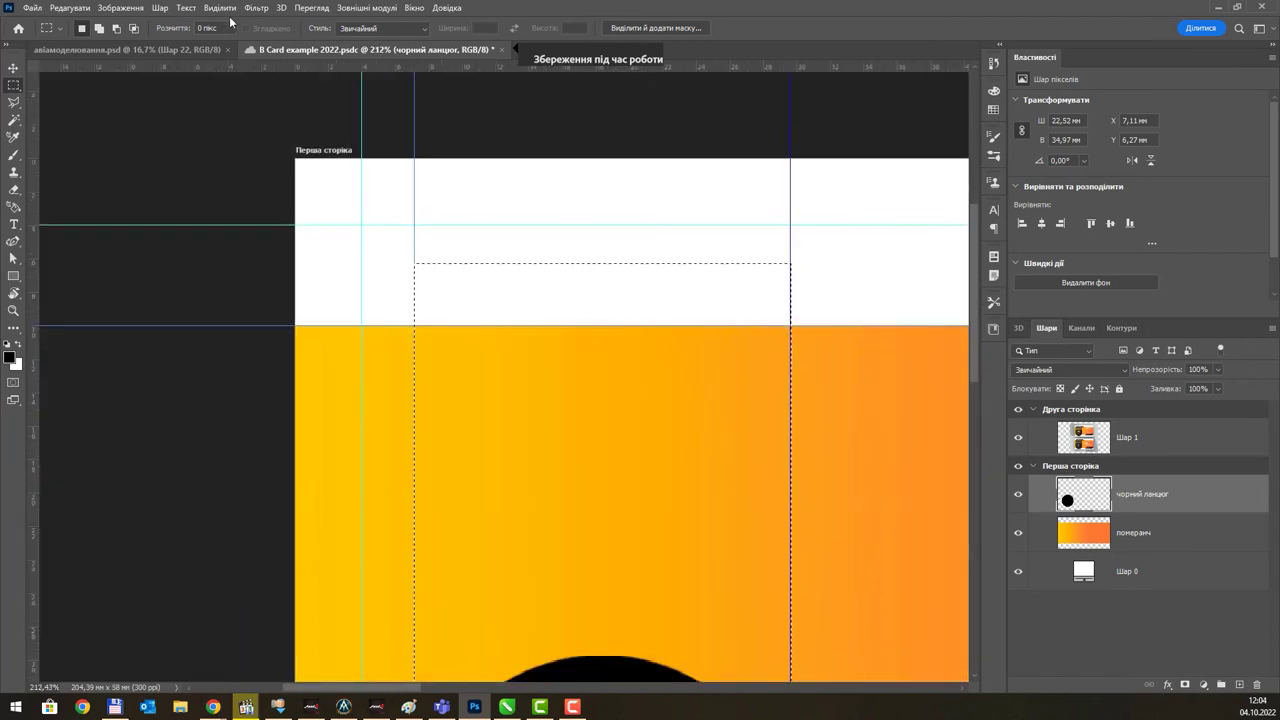
# Fine-tune the rectangle with Transform Selection so it spans between the two left guides
pyautogui.click(220, 7)
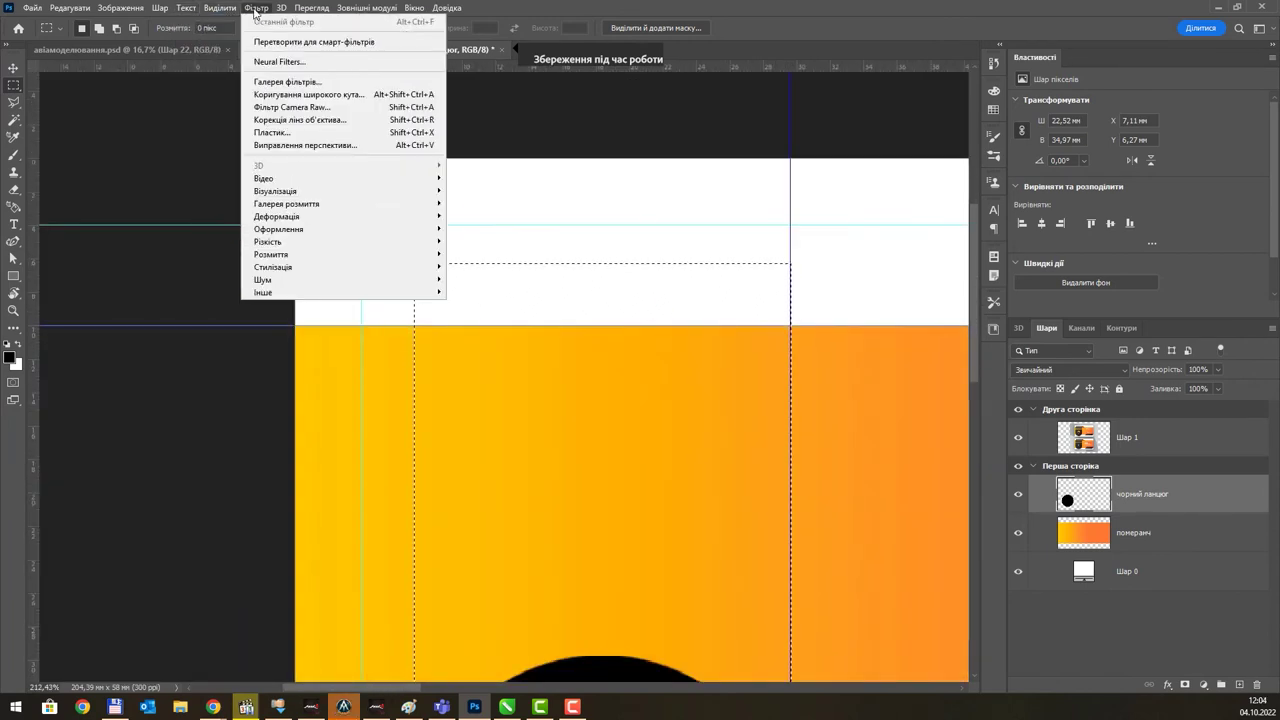
pyautogui.click(232, 8)
pyautogui.click(170, 7)
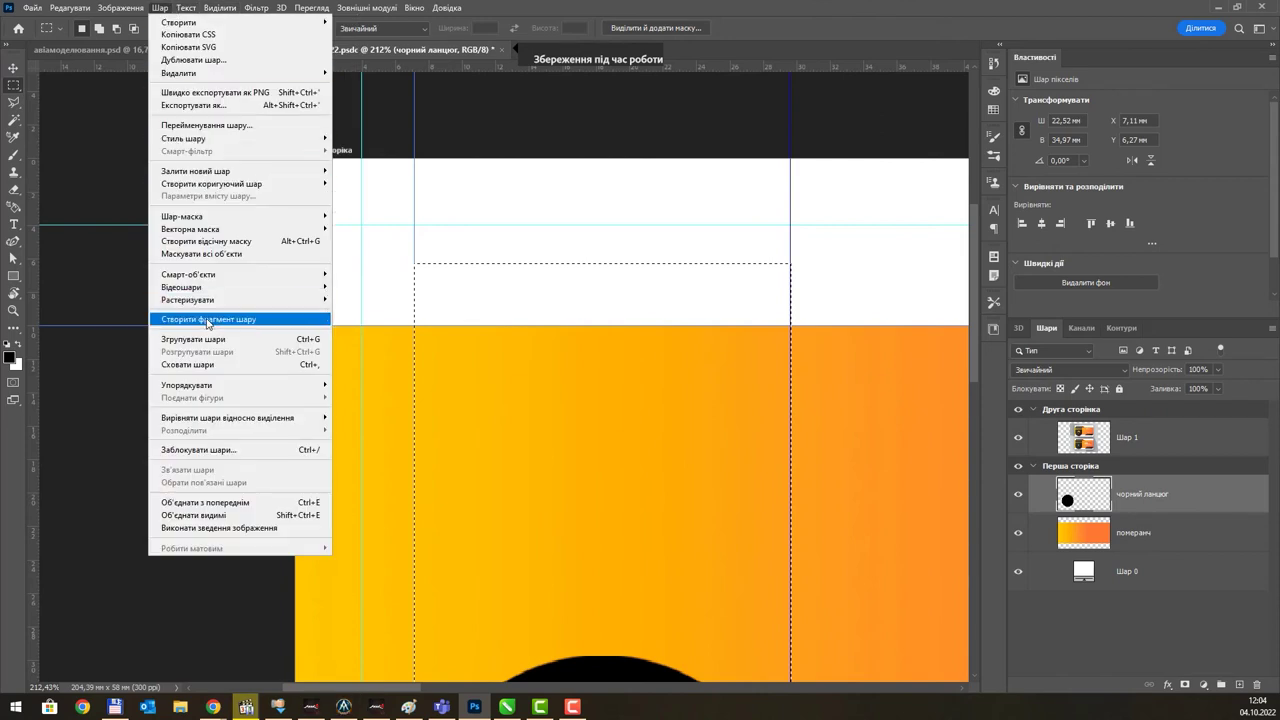
pyautogui.click(218, 7)
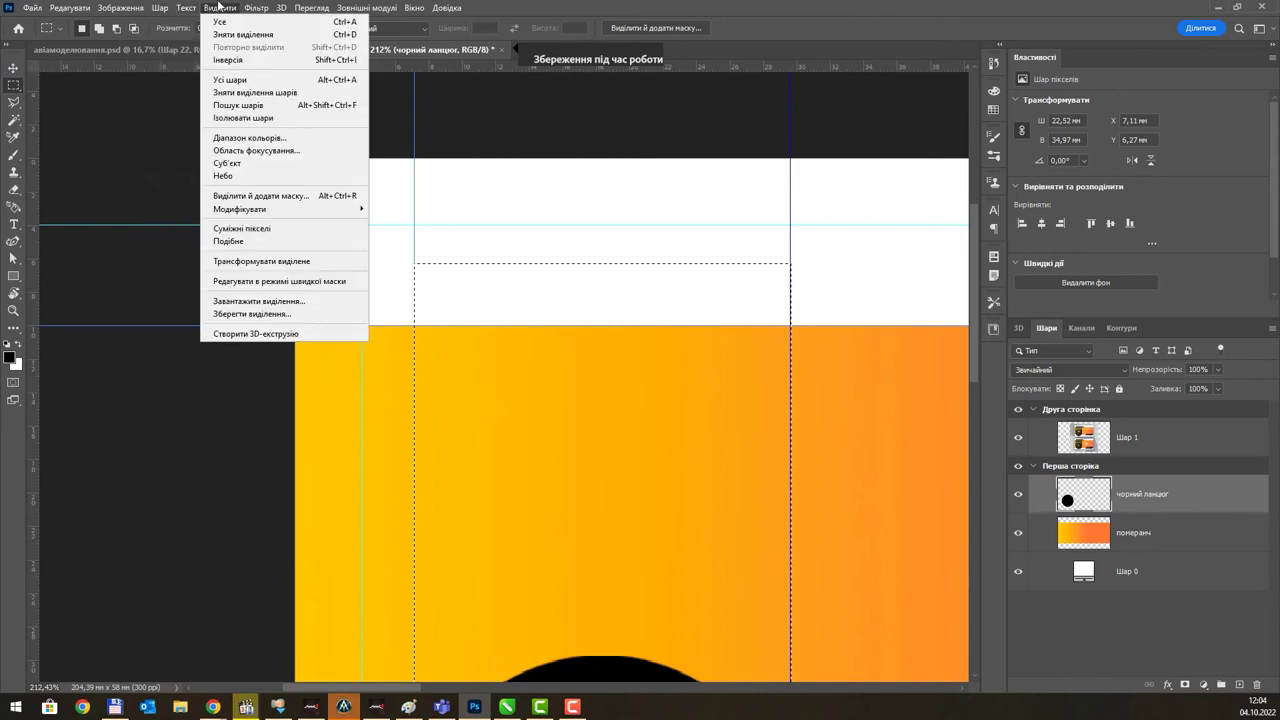
pyautogui.click(250, 261)
pyautogui.moveTo(790, 263)
pyautogui.mouseDown()
pyautogui.moveTo(781, 274)
pyautogui.moveTo(790, 264)
pyautogui.mouseUp()
pyautogui.scroll(-2, 714, 304)
pyautogui.scroll(-2, 777, 305)
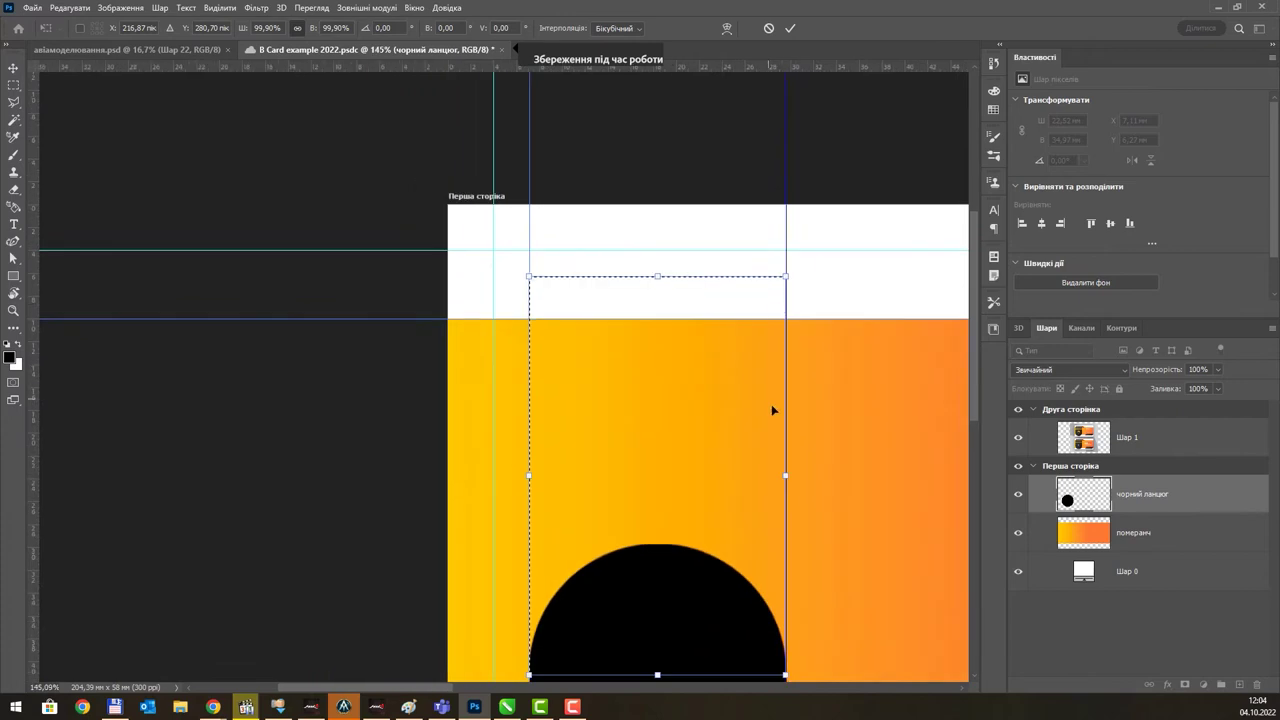
pyautogui.scroll(-2, 838, 440)
pyautogui.press('Return')
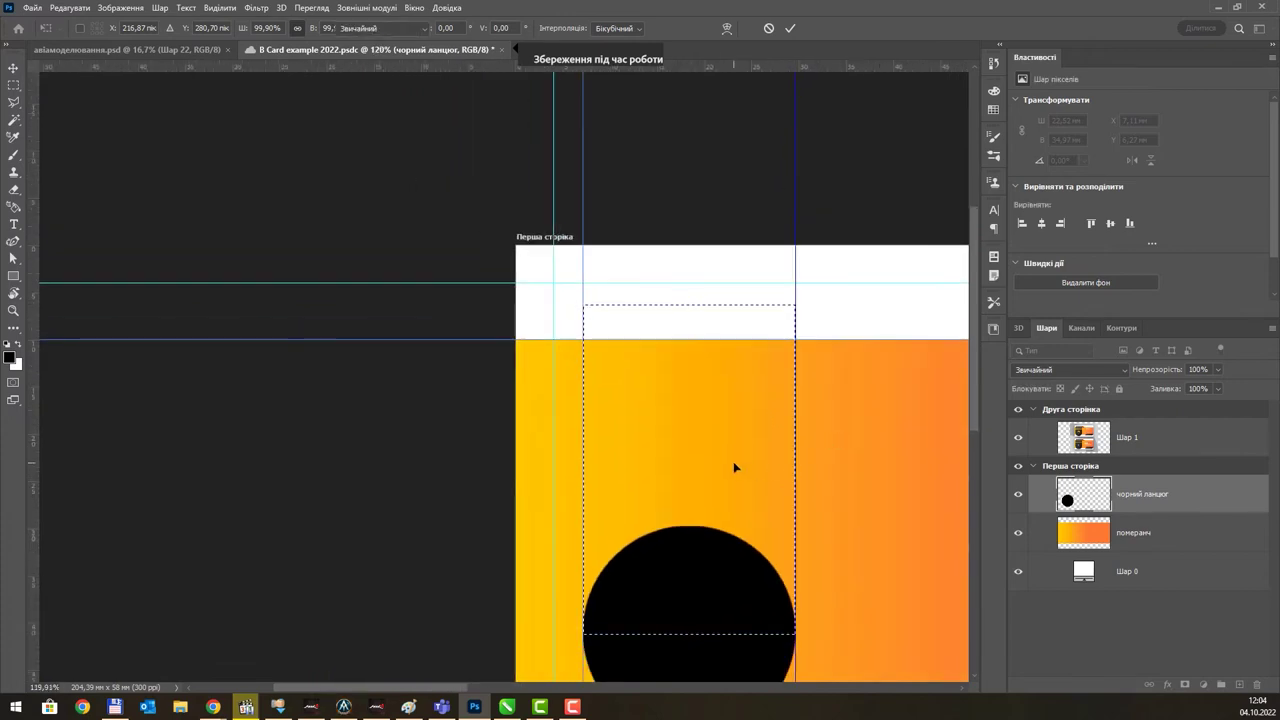
# Pan to show the whole gradient band and close the View options unchanged
pyautogui.scroll(4, 781, 633)
pyautogui.scroll(6, 787, 557)
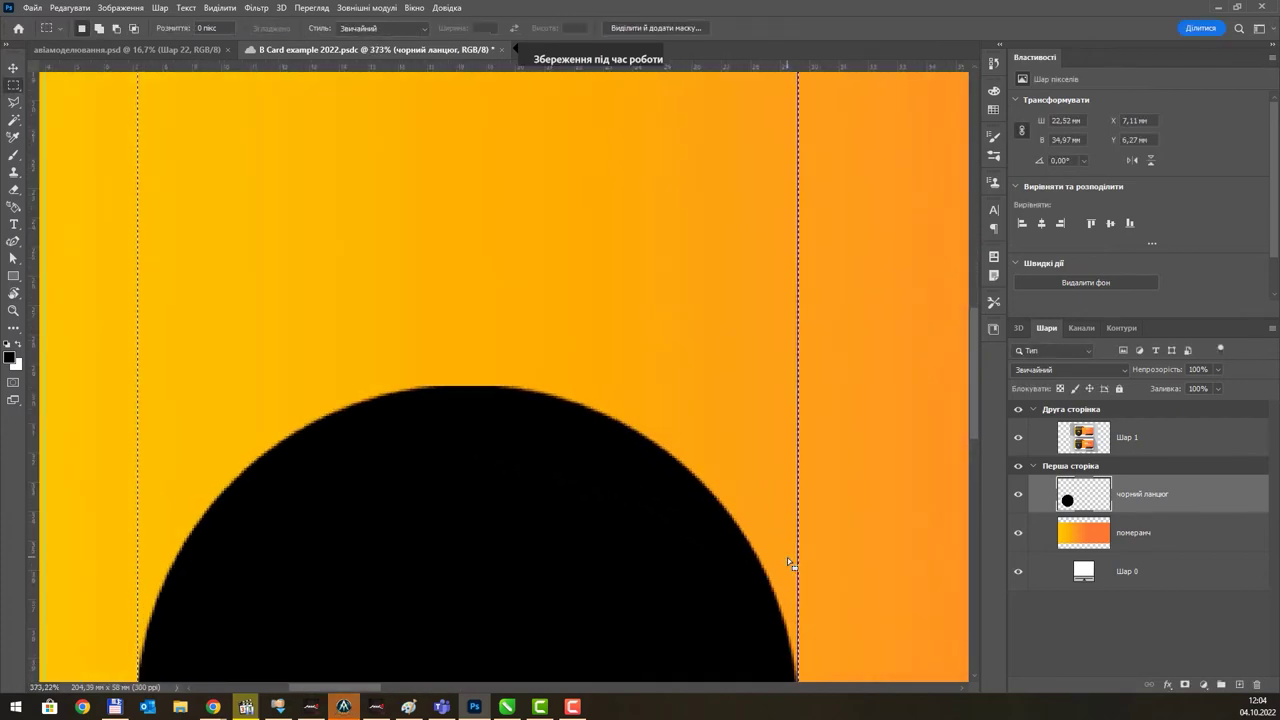
pyautogui.scroll(-6, 787, 557)
pyautogui.scroll(-4, 760, 520)
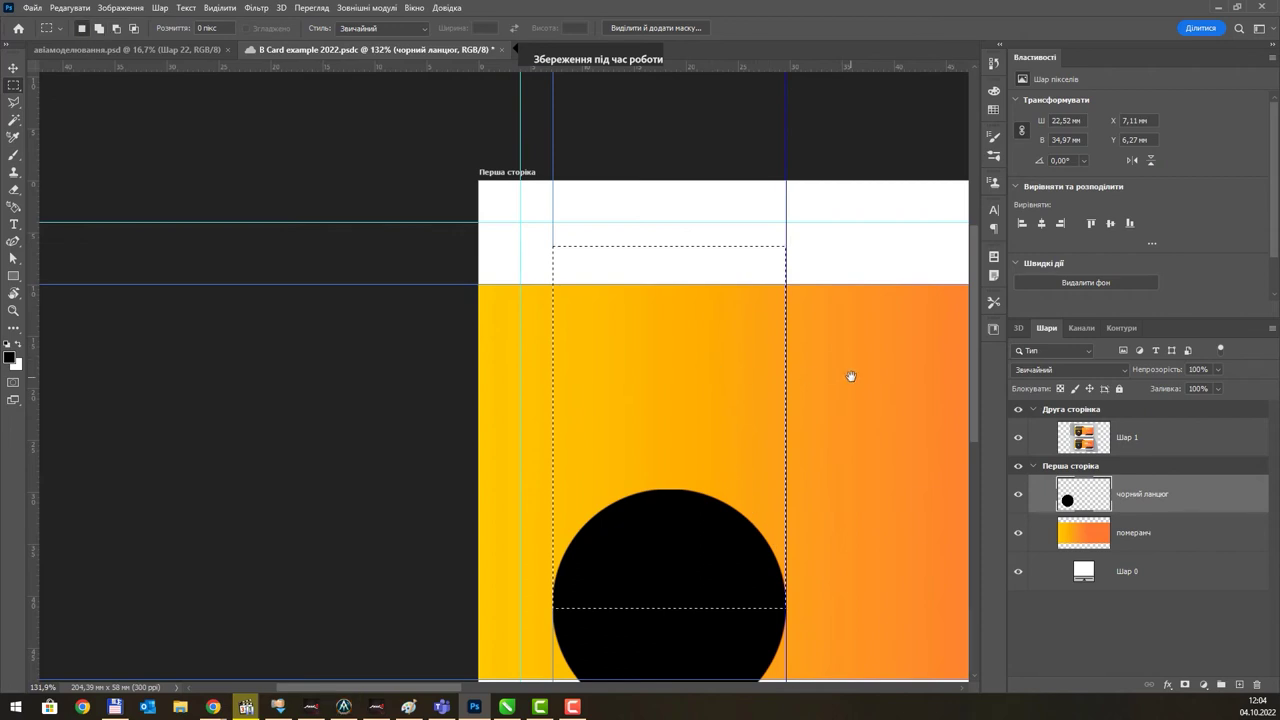
pyautogui.moveTo(851, 377); pyautogui.dragTo(561, 328)
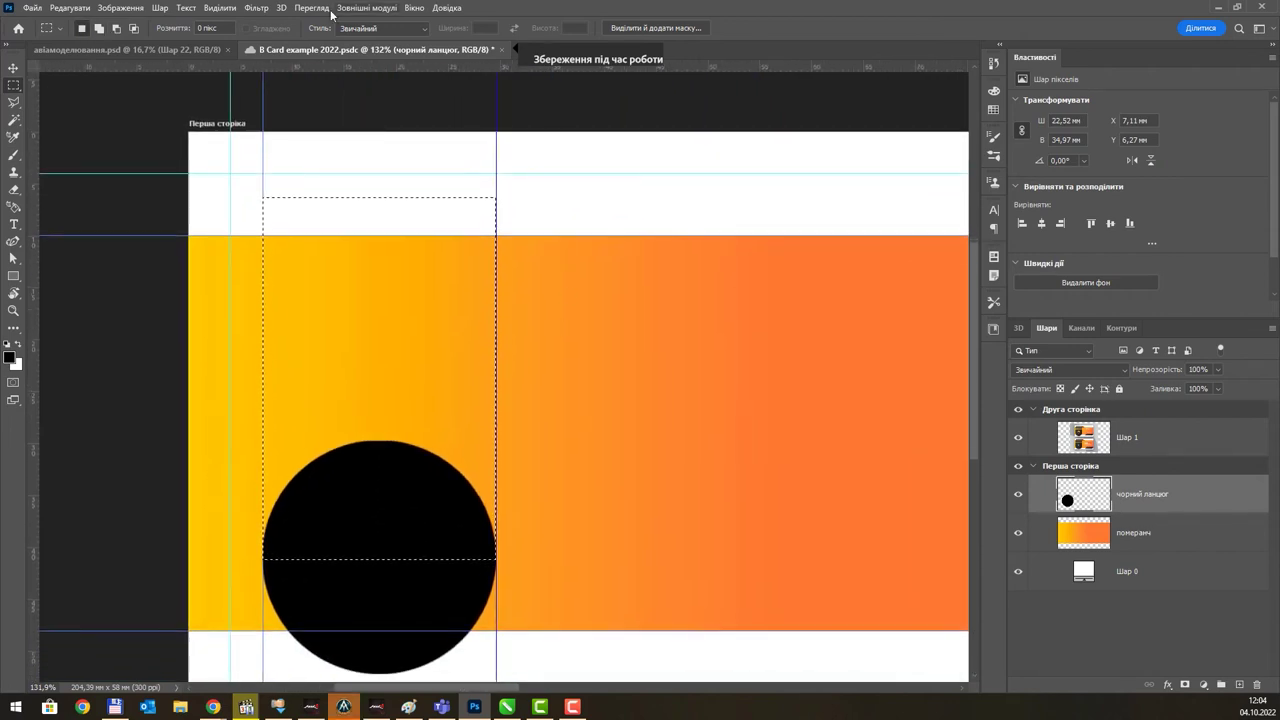
pyautogui.click(326, 12)
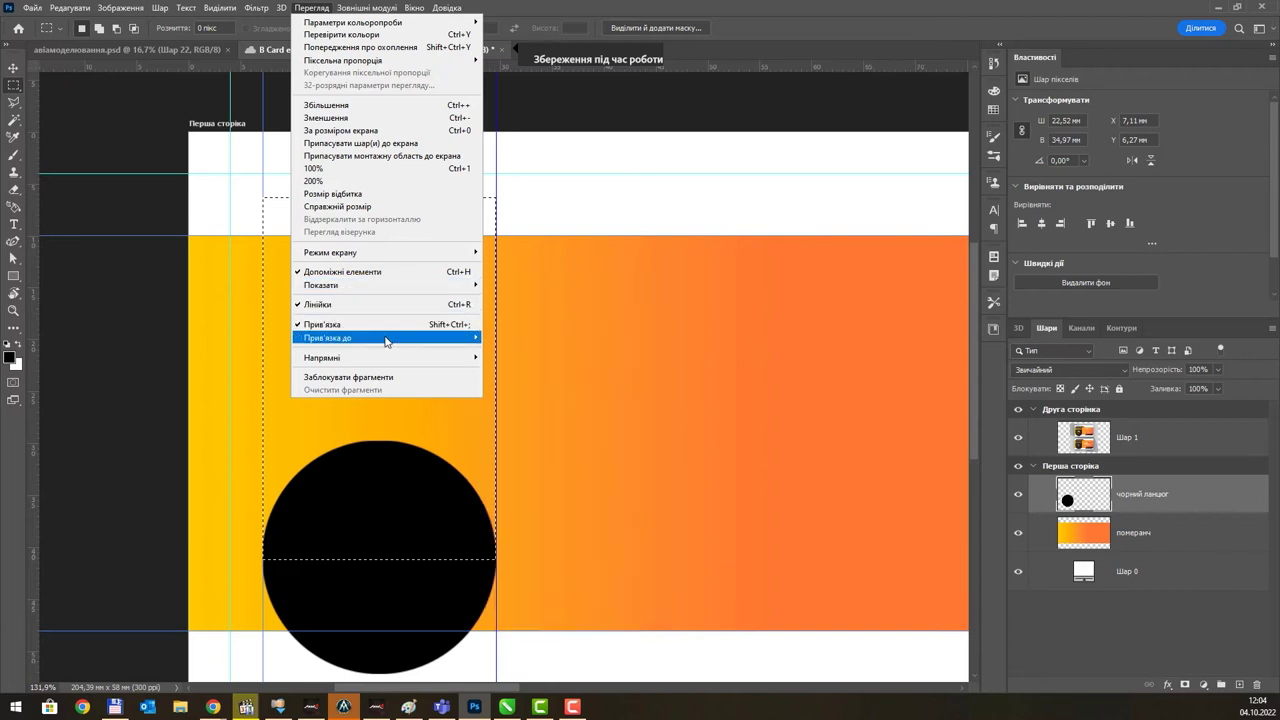
pyautogui.moveTo(330, 337)
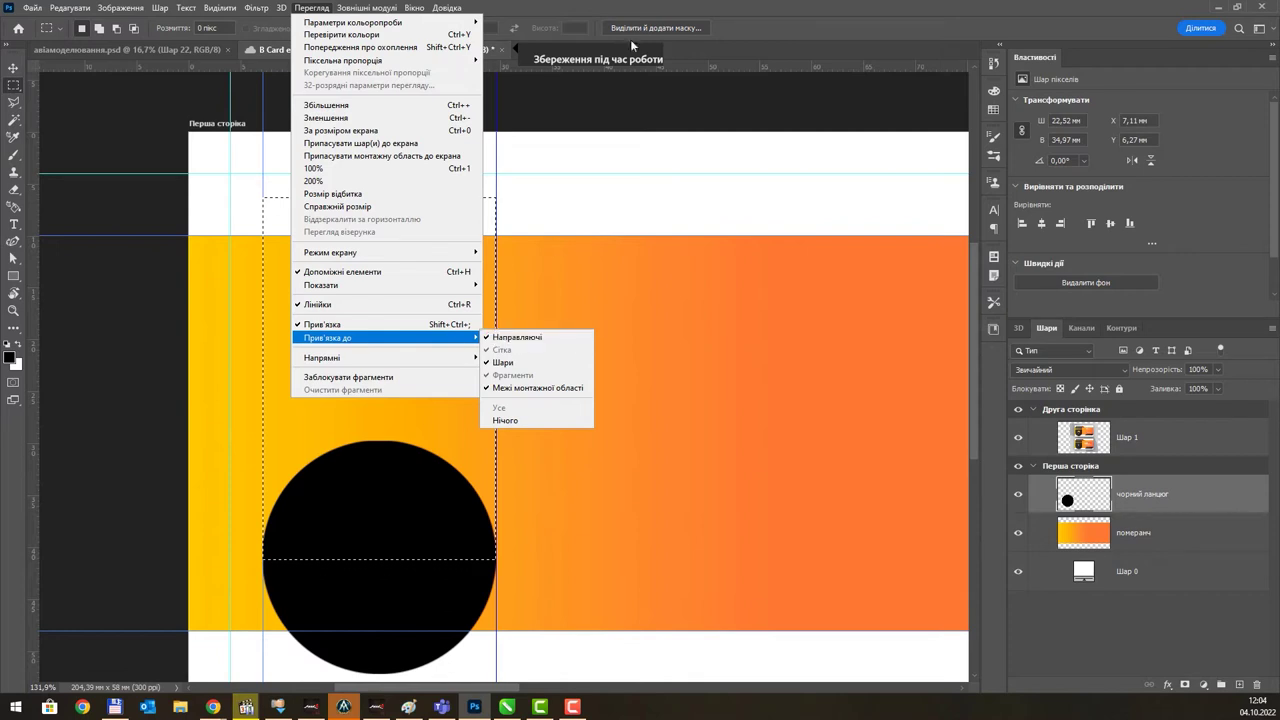
pyautogui.click(829, 38)
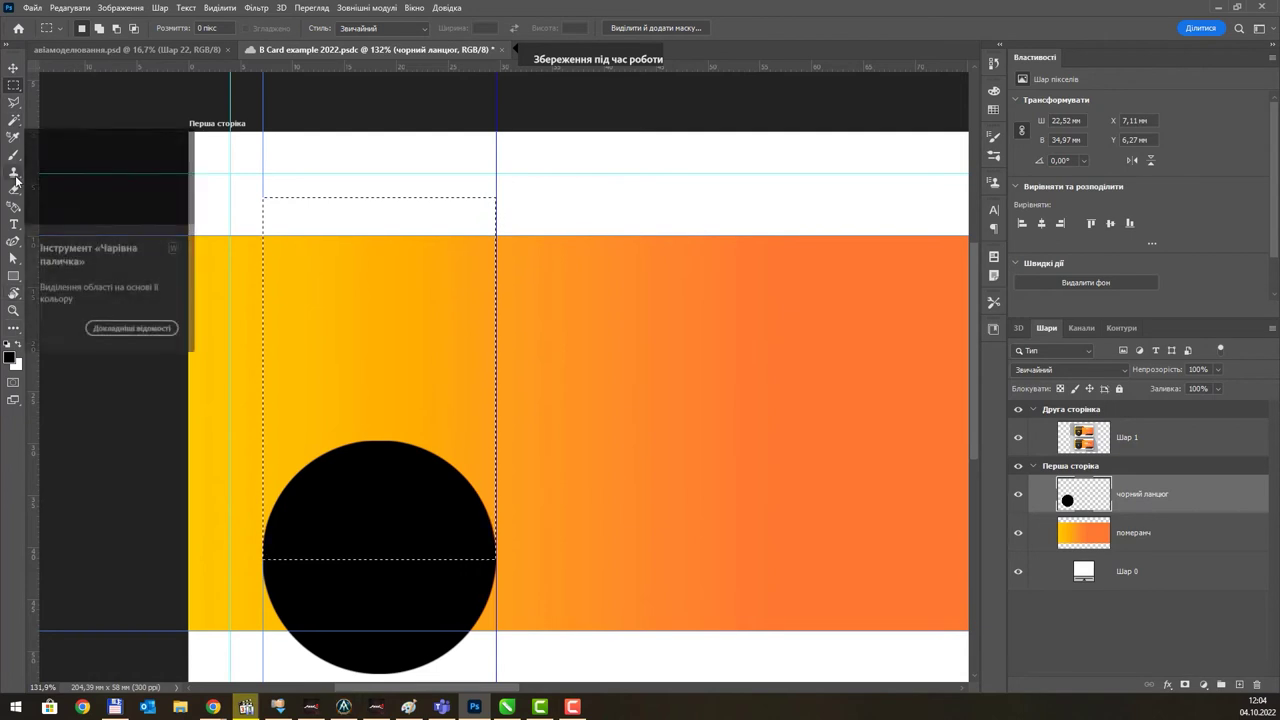
# Paint-bucket the rectangle and leftover edge line solid black to form the capsule
pyautogui.click(13, 329)
pyautogui.rightClick(13, 330)
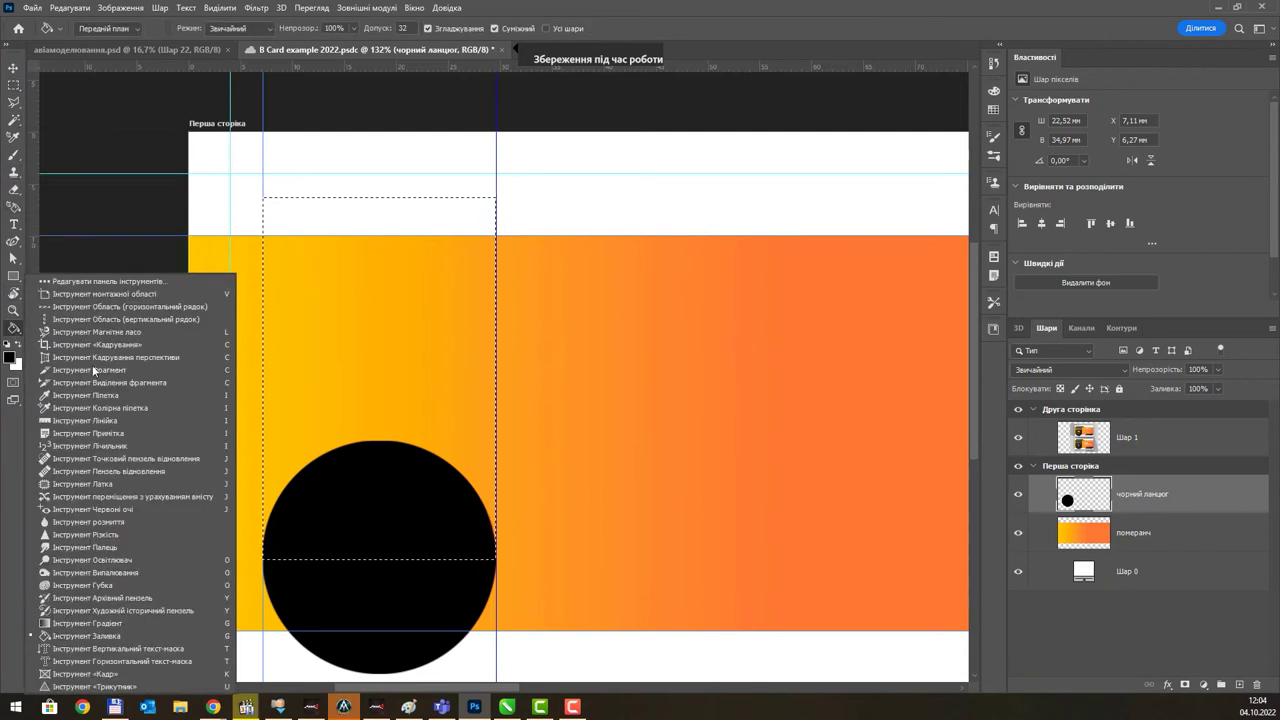
pyautogui.click(3, 50)
pyautogui.click(4, 48)
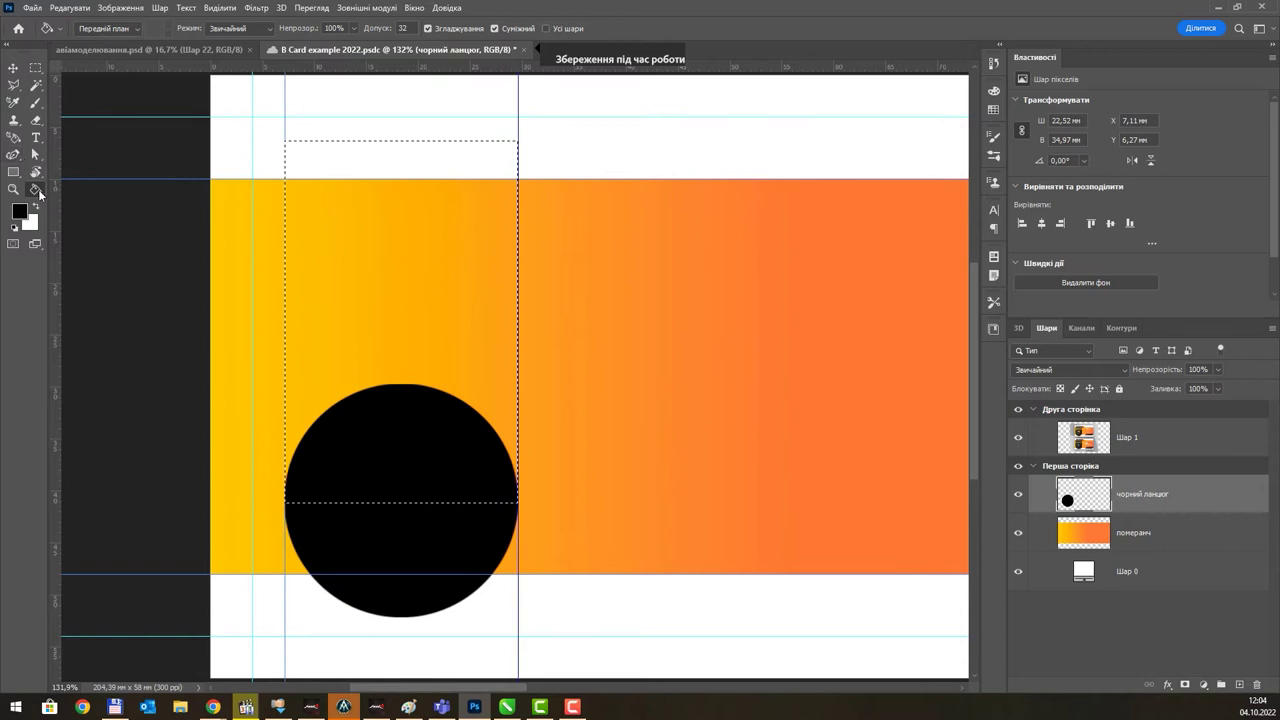
pyautogui.rightClick(40, 192)
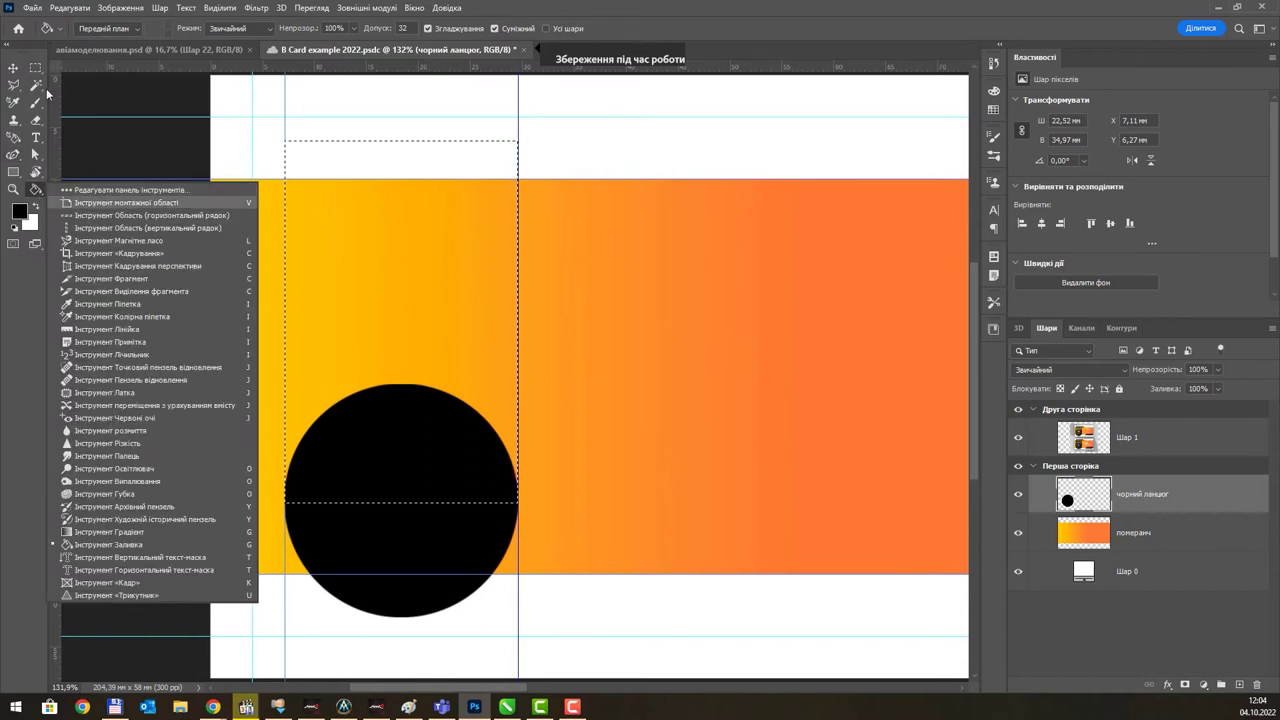
pyautogui.moveTo(12, 55); pyautogui.dragTo(25, 50)
pyautogui.click(27, 46)
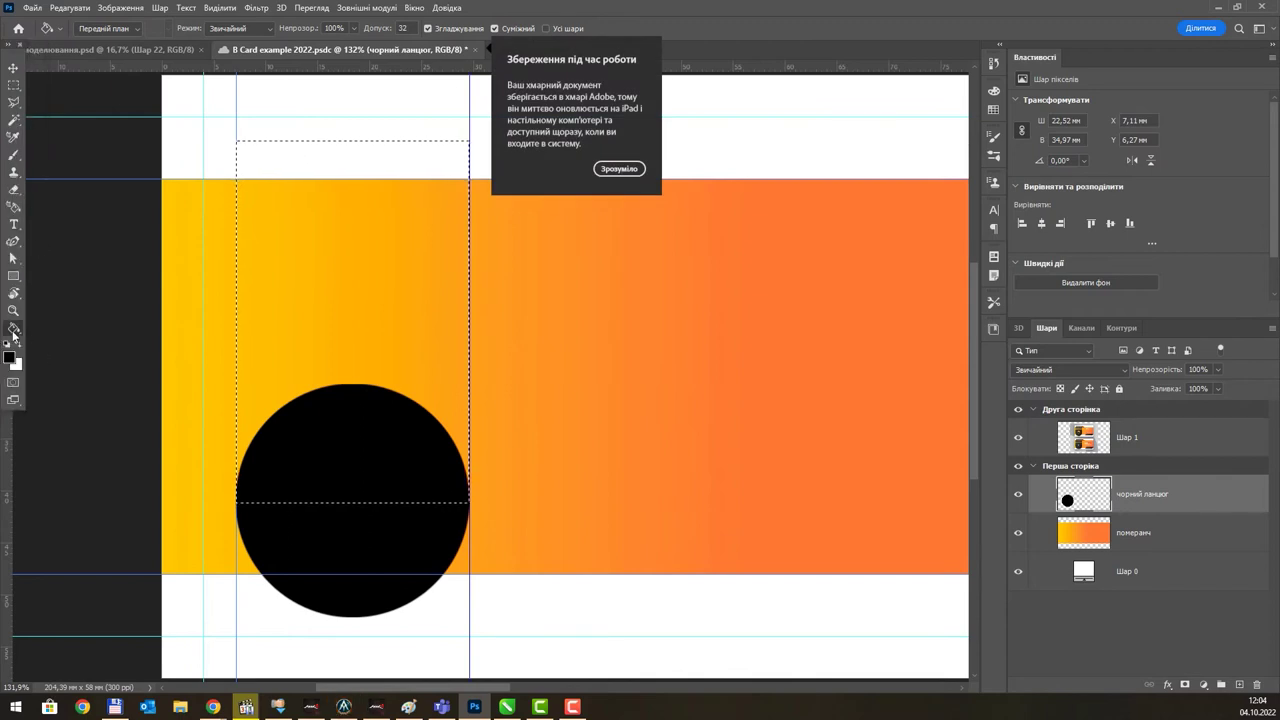
pyautogui.rightClick(13, 330)
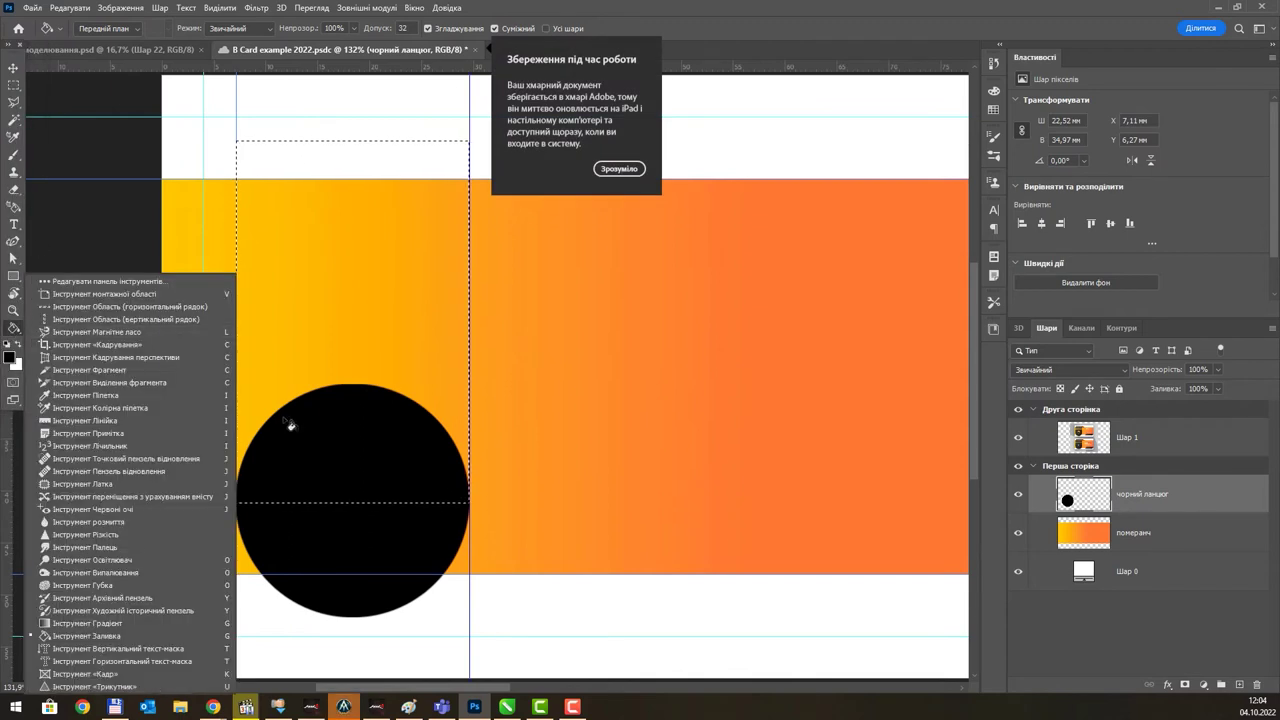
pyautogui.click(301, 330)
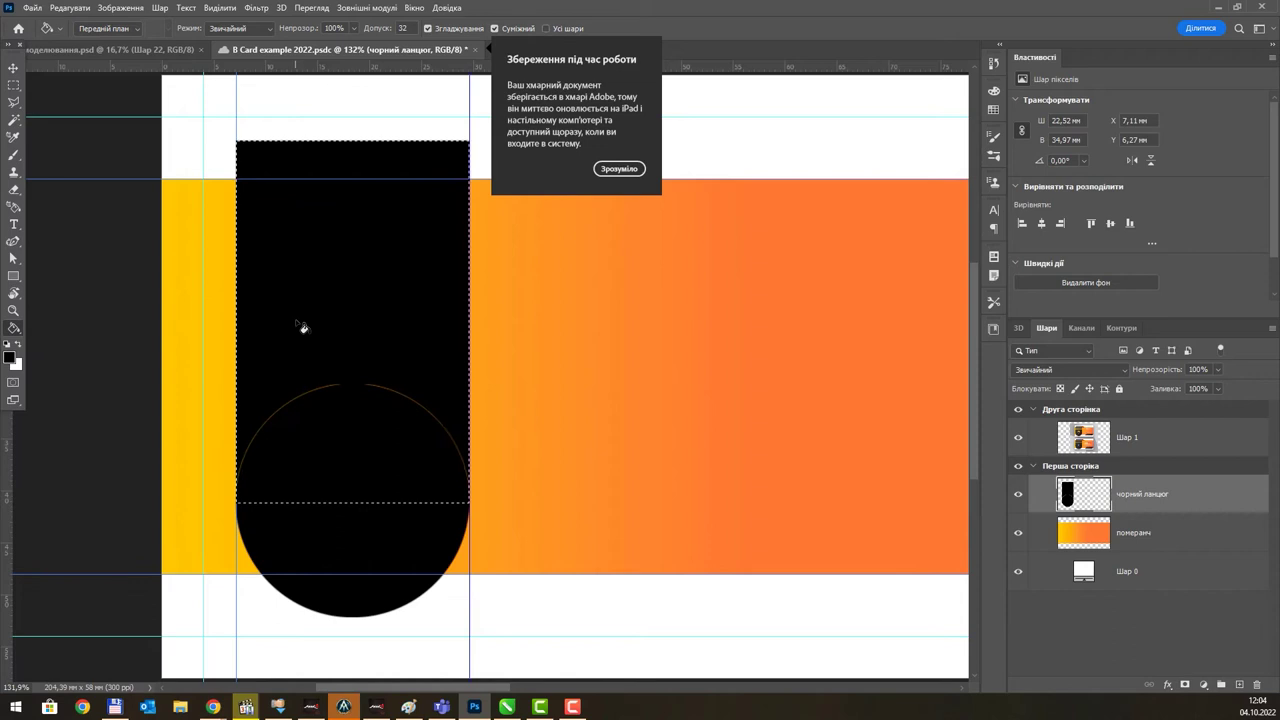
pyautogui.click(397, 398)
# Deselect the capsule, zoom out to show both artboards, and dismiss the cloud-save tip with Зрозуміло
pyautogui.hotkey('ctrl', 'd')
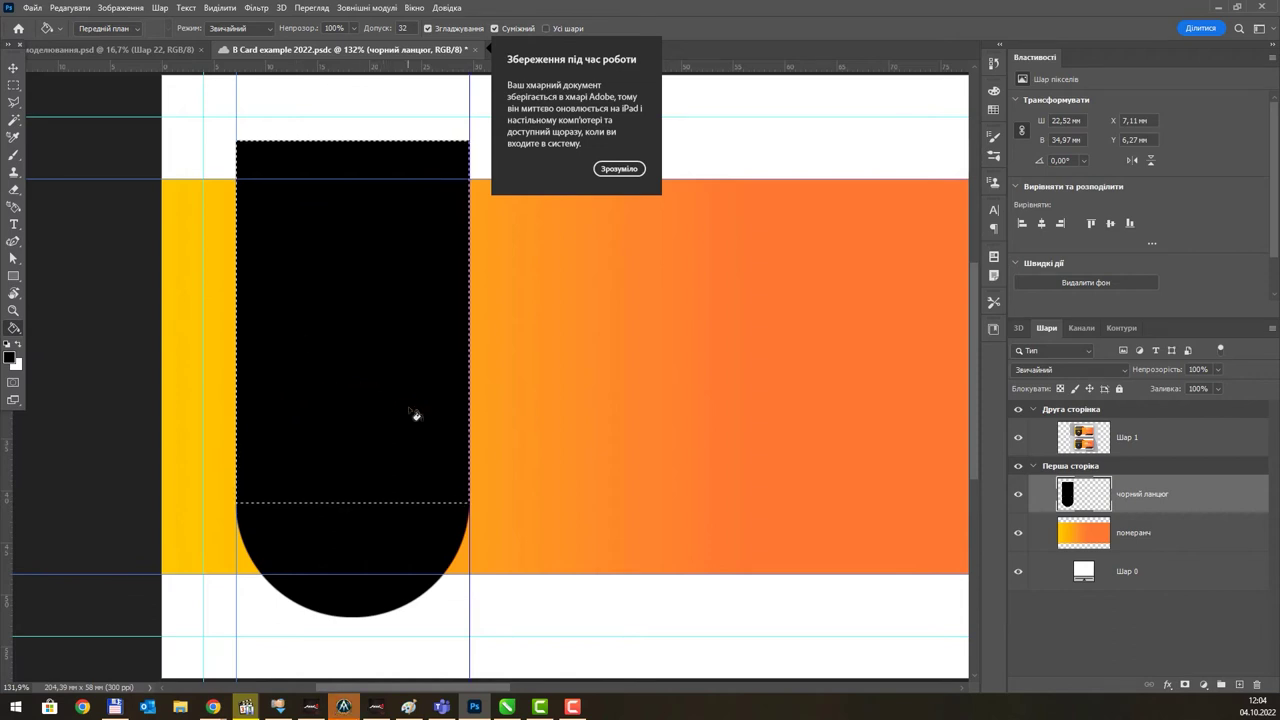
pyautogui.scroll(-3, 386, 387)
pyautogui.scroll(-1, 386, 387)
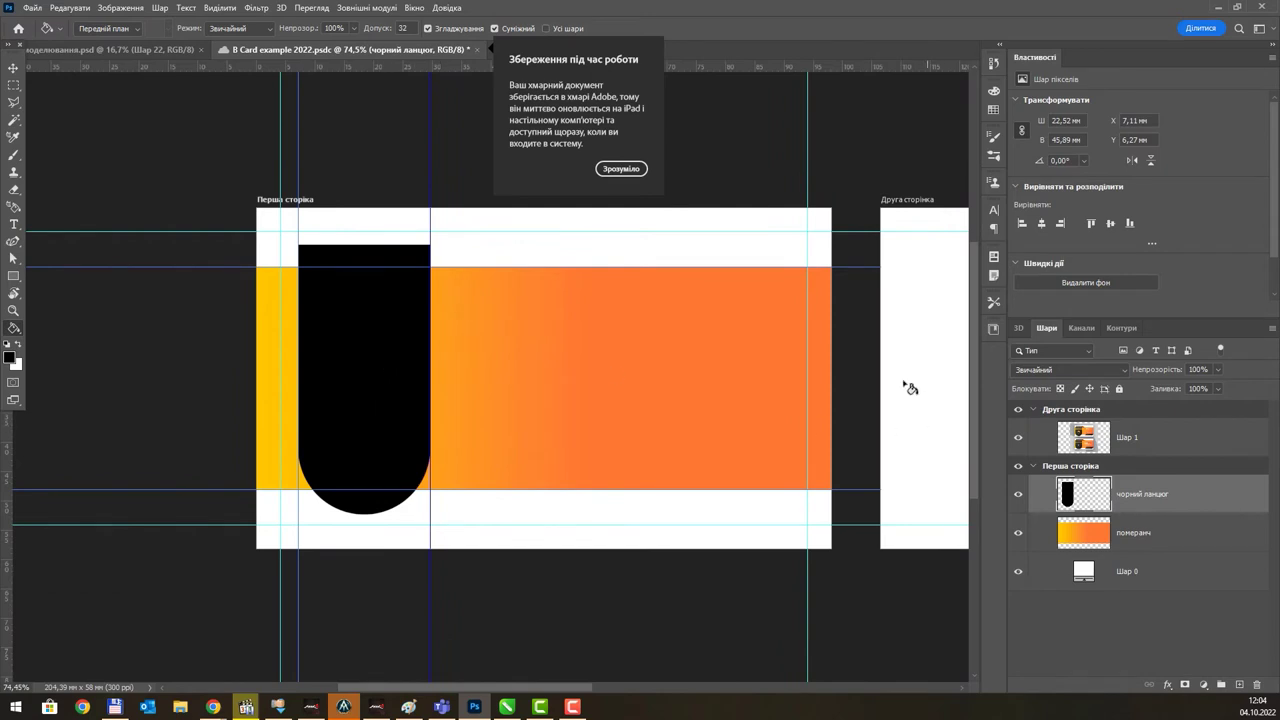
pyautogui.scroll(-1, 778, 356)
pyautogui.scroll(-1, 771, 354)
pyautogui.moveTo(716, 296); pyautogui.dragTo(586, 340)
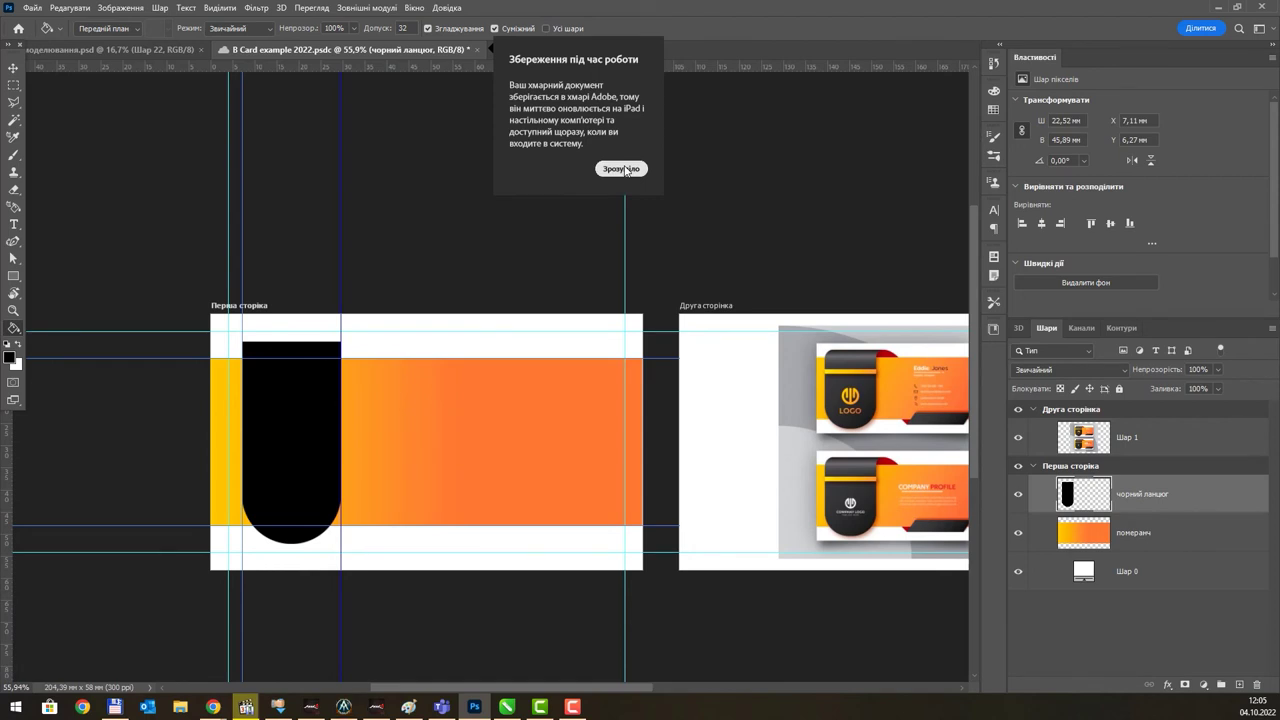
pyautogui.click(625, 169)
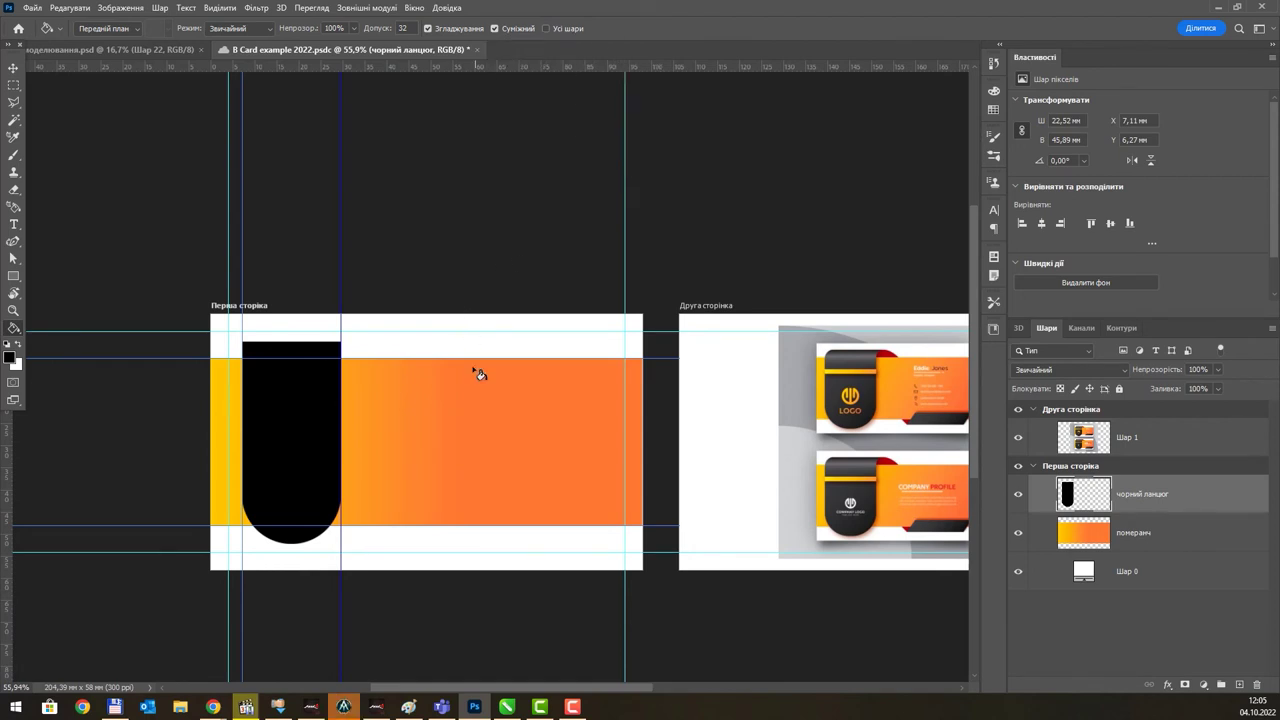
pyautogui.scroll(1, 480, 373)
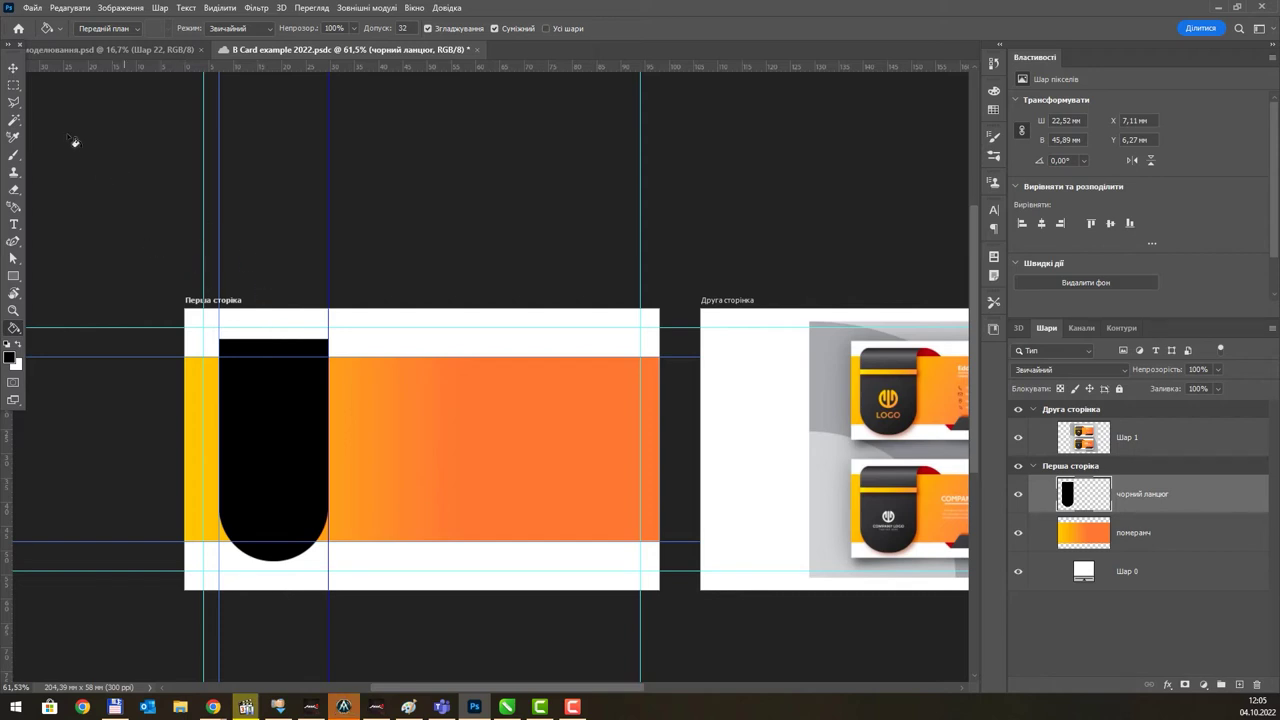
# Draw a circular selection about 15 mm across inside the black capsule's upper end
pyautogui.moveTo(13, 85); pyautogui.dragTo(73, 104)
pyautogui.click(73, 104)
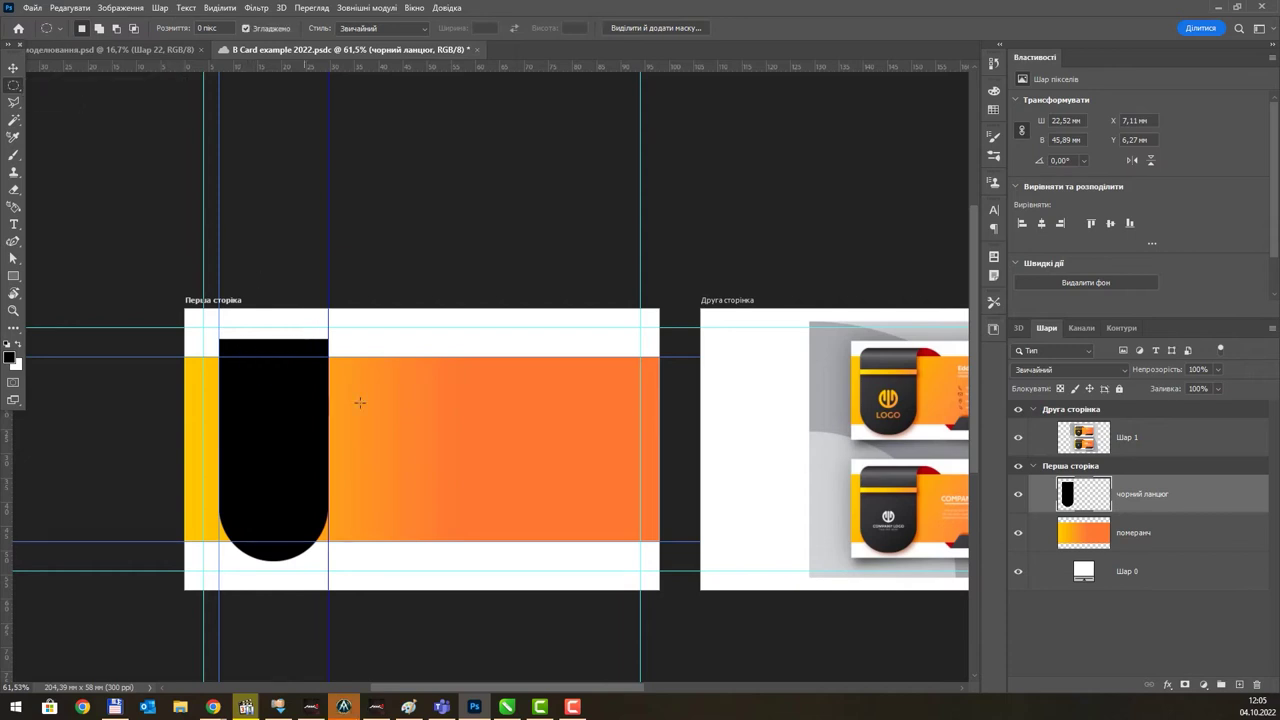
pyautogui.moveTo(430, 400); pyautogui.dragTo(513, 482)
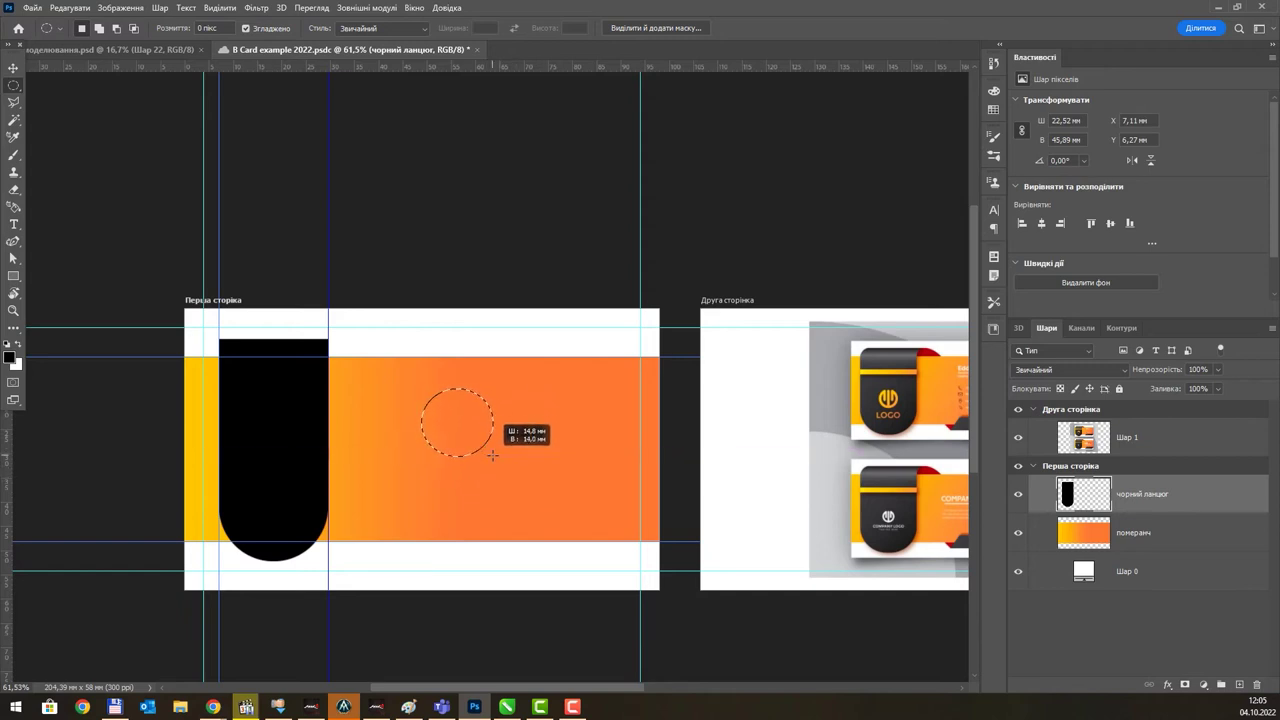
pyautogui.moveTo(513, 482); pyautogui.dragTo(491, 462)
pyautogui.moveTo(423, 421); pyautogui.dragTo(250, 372)
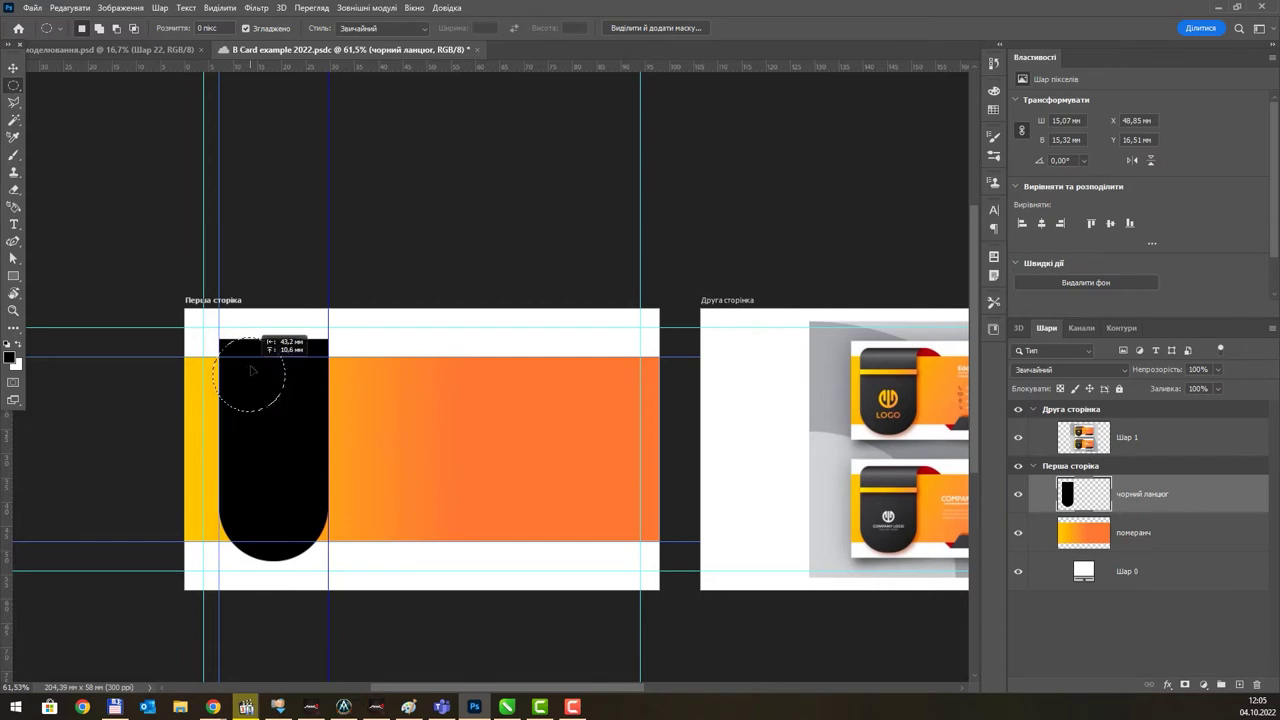
pyautogui.moveTo(250, 372); pyautogui.dragTo(262, 369)
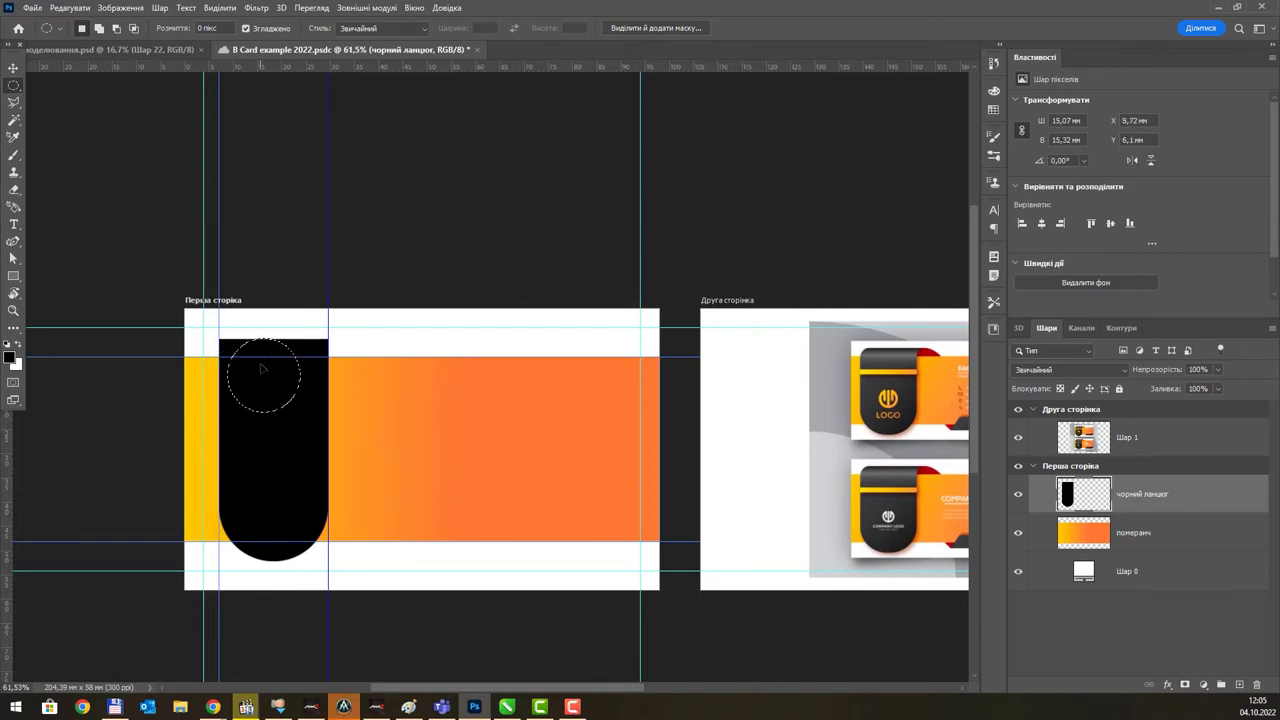
pyautogui.scroll(1, 262, 370)
pyautogui.scroll(1, 262, 370)
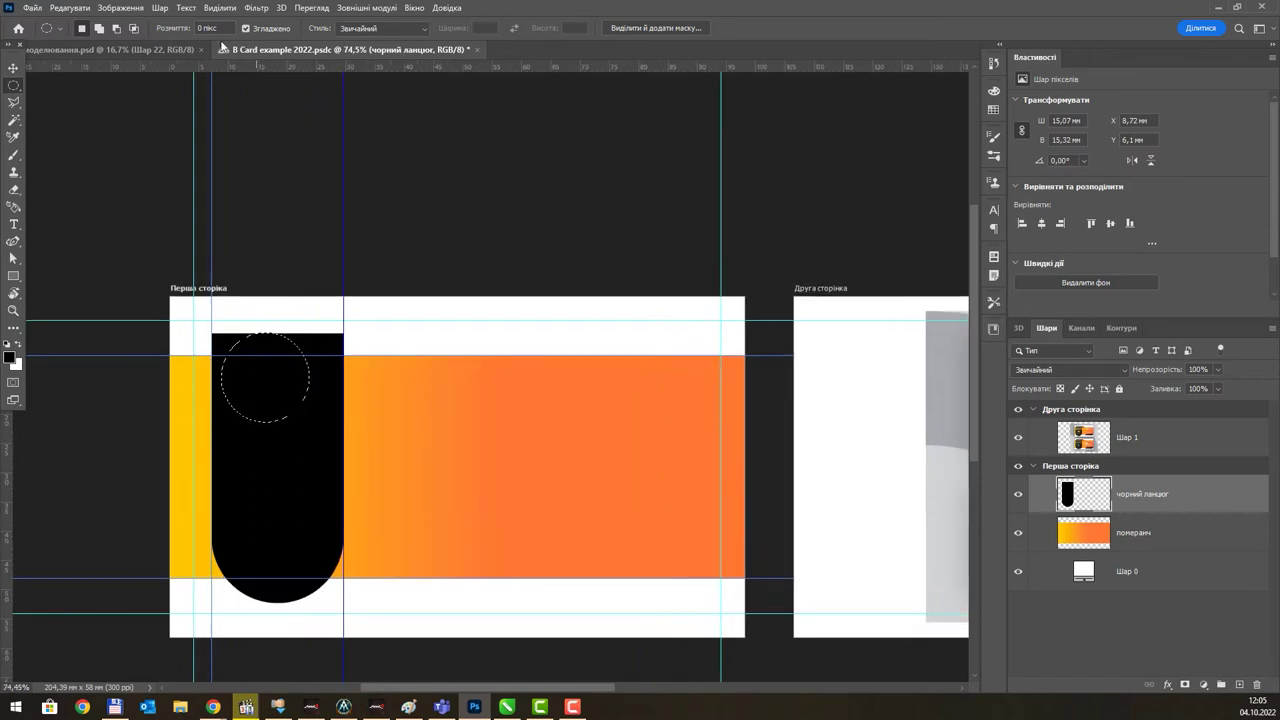
pyautogui.click(160, 14)
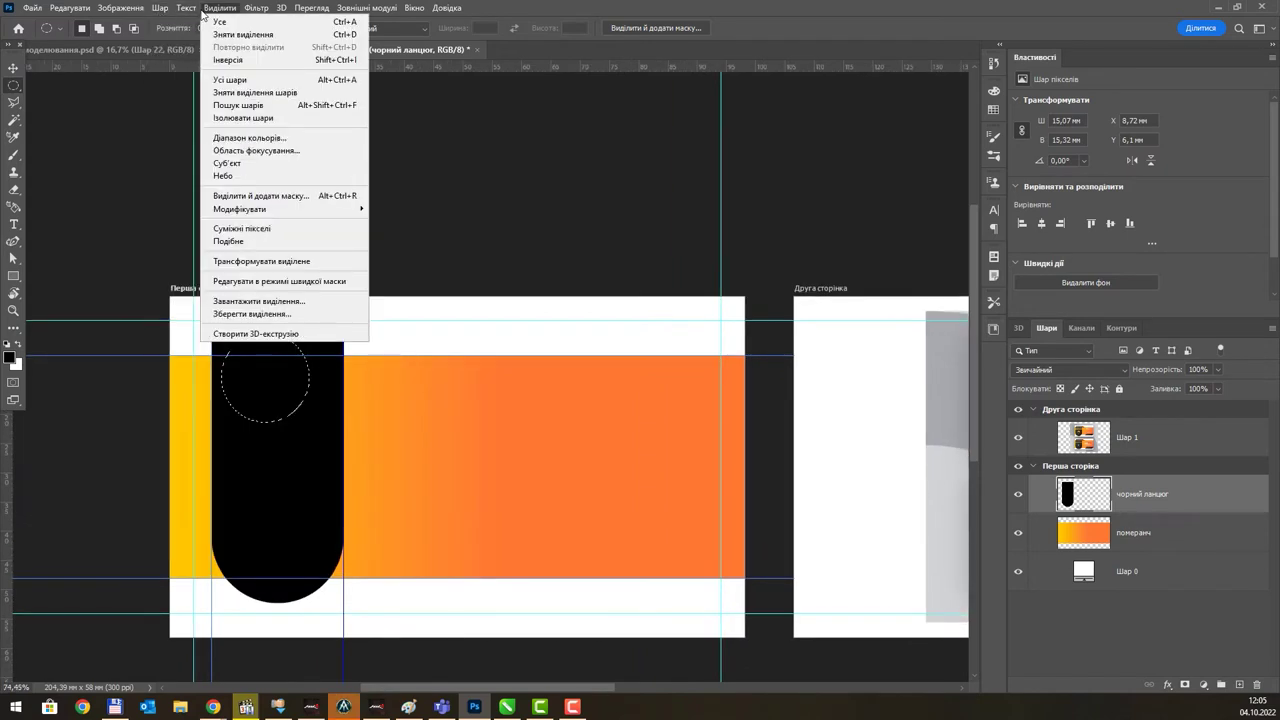
# Stretch the circle into a wider, taller oval positioned over the capsule top
pyautogui.click(260, 261)
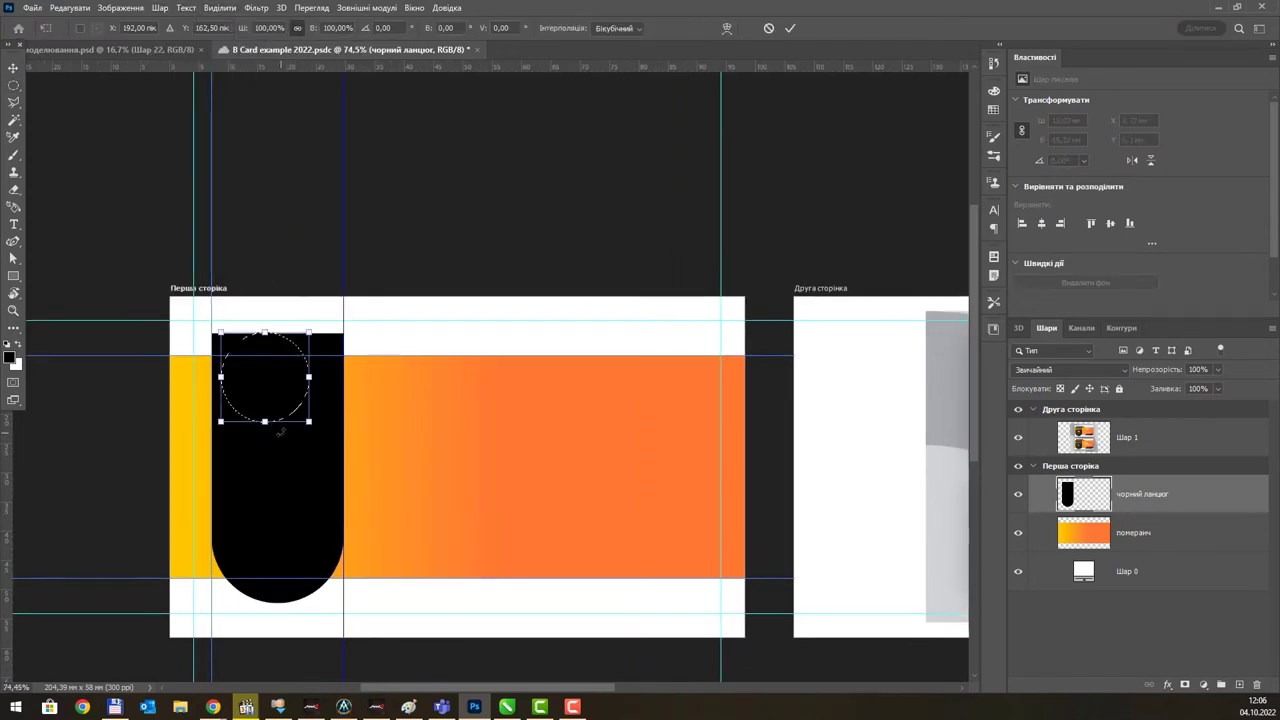
pyautogui.moveTo(265, 421); pyautogui.dragTo(265, 534)
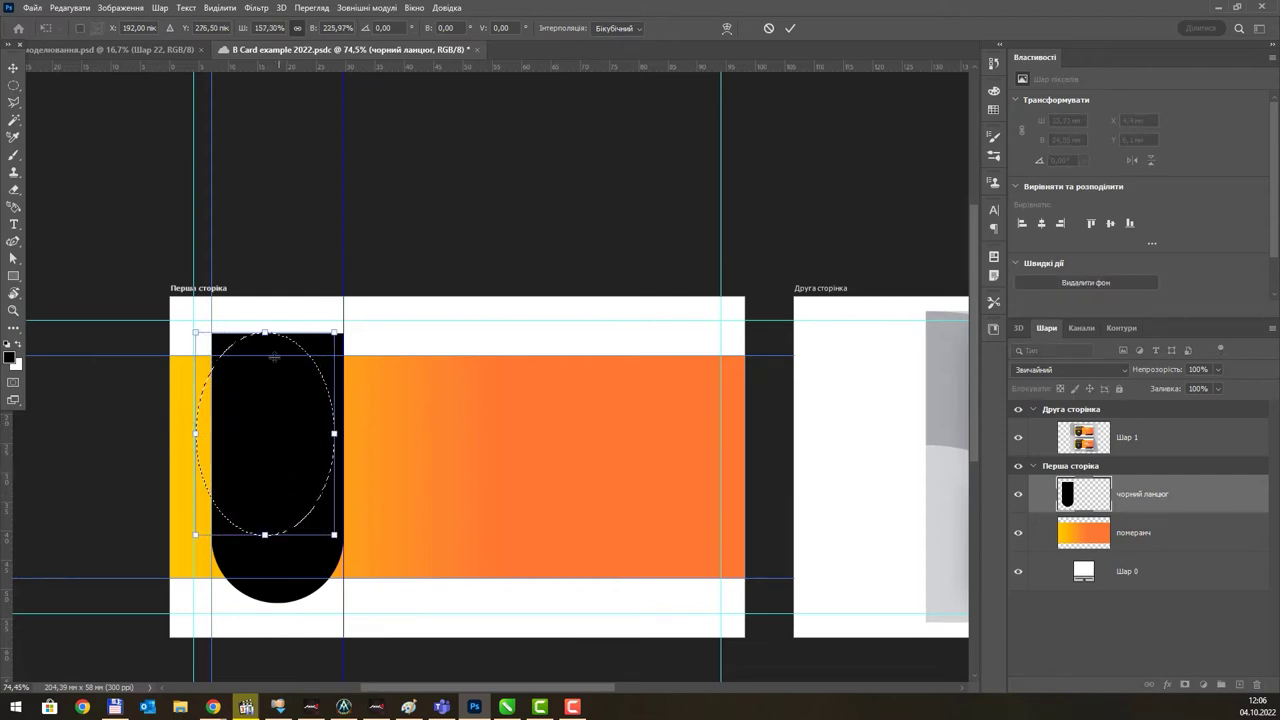
pyautogui.moveTo(274, 356); pyautogui.dragTo(272, 335)
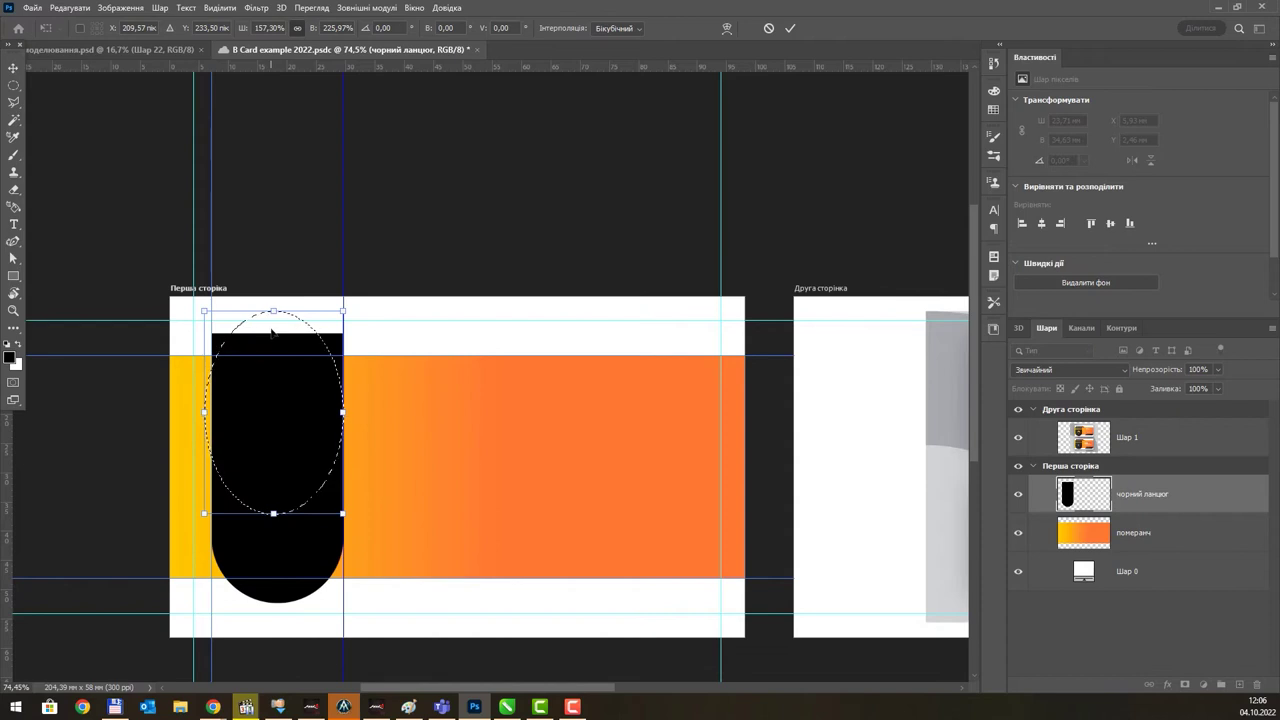
pyautogui.moveTo(342, 412); pyautogui.dragTo(383, 412)
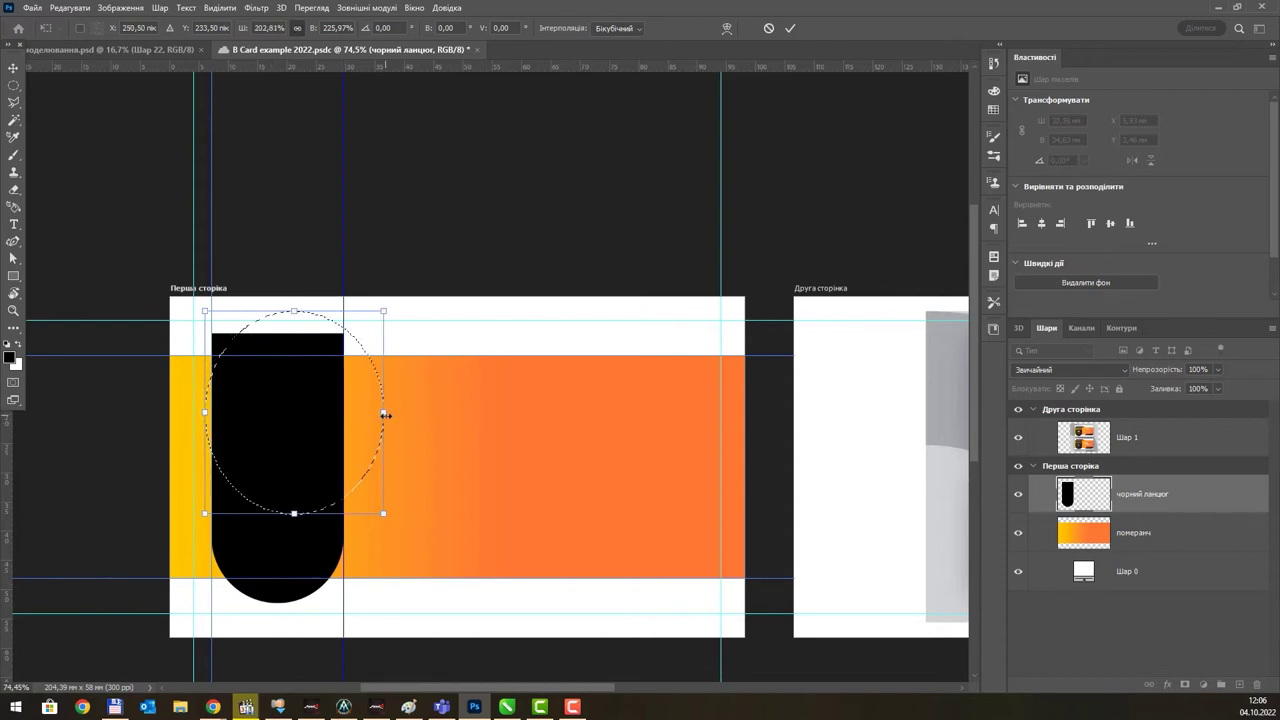
pyautogui.moveTo(293, 513); pyautogui.dragTo(293, 621)
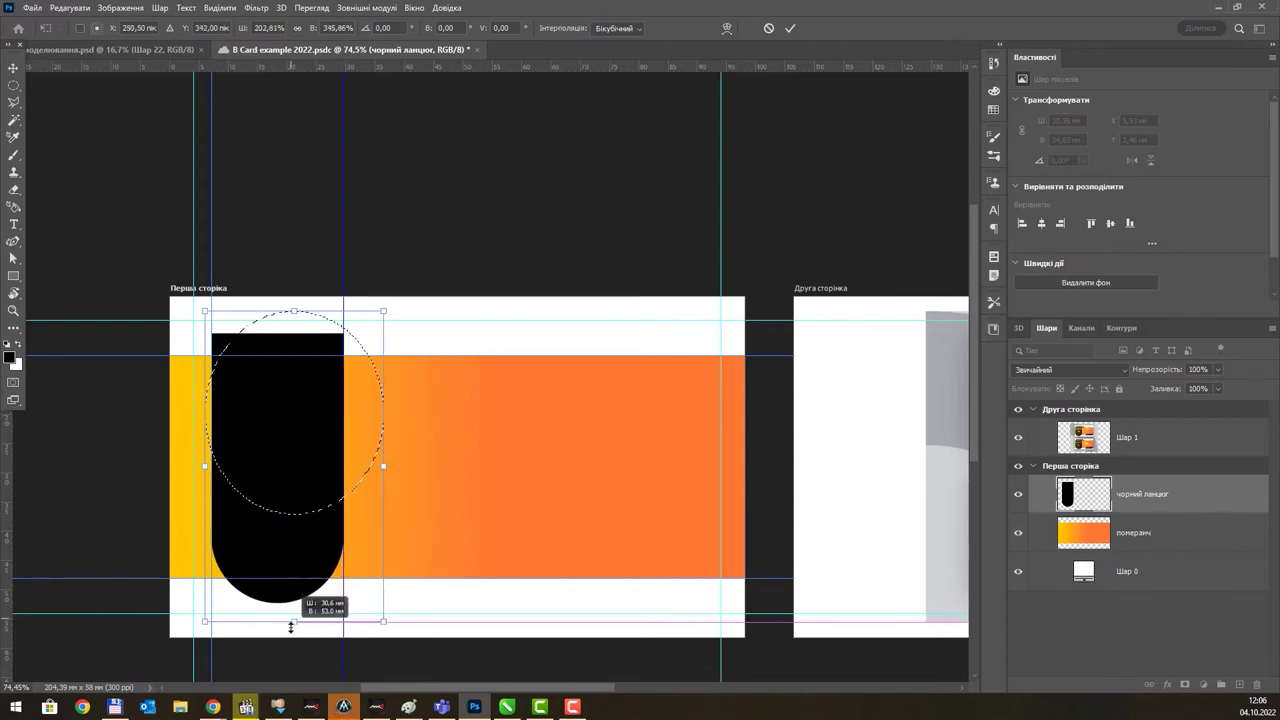
pyautogui.moveTo(205, 466); pyautogui.dragTo(183, 466)
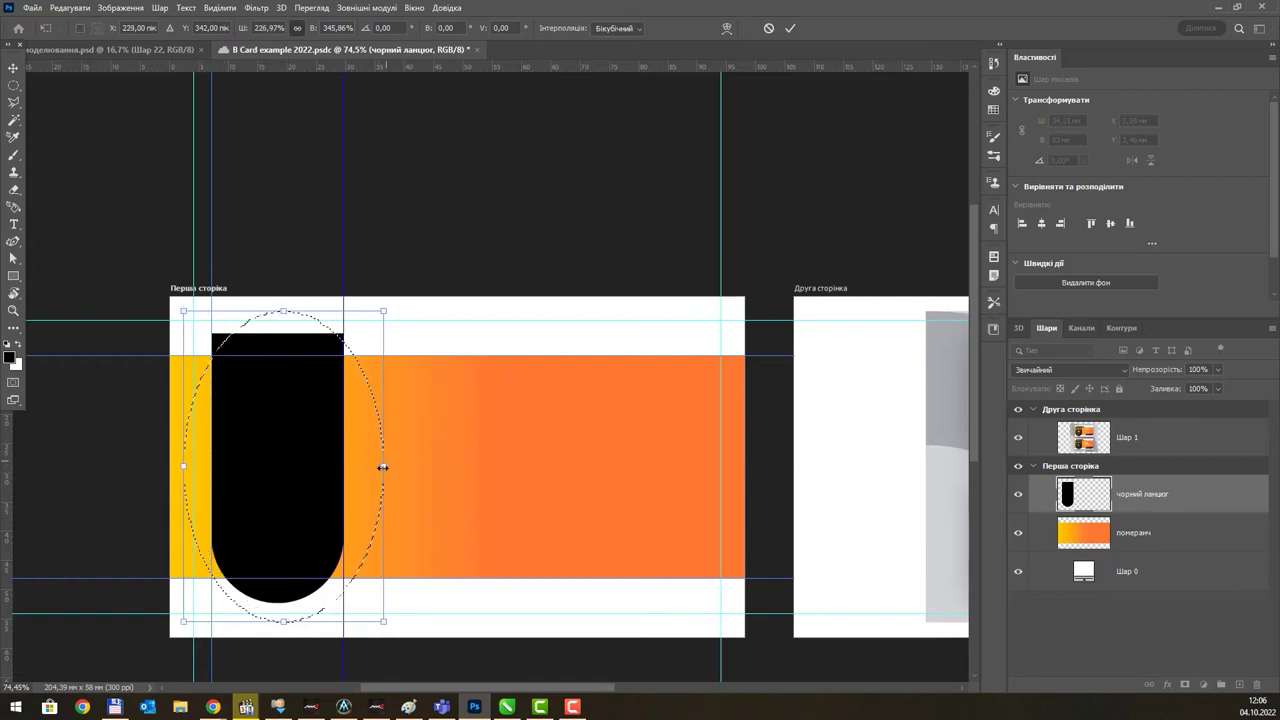
pyautogui.moveTo(383, 466); pyautogui.dragTo(447, 466)
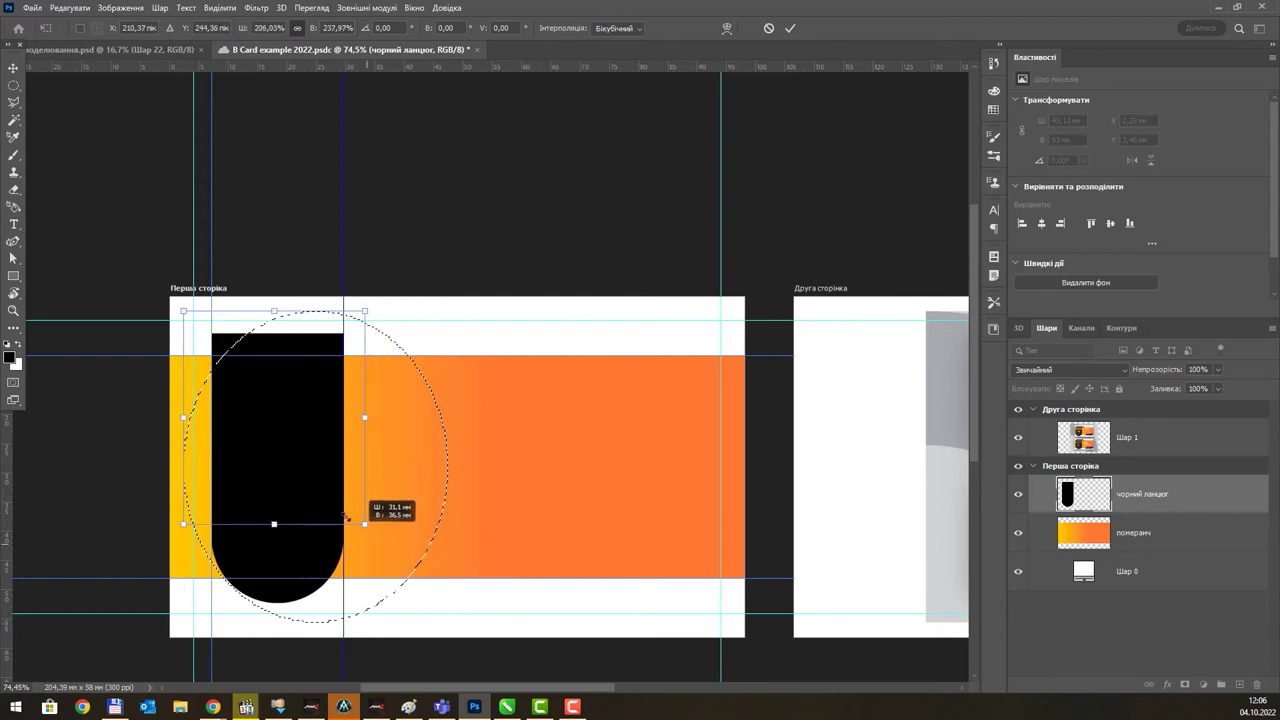
pyautogui.moveTo(447, 622); pyautogui.dragTo(340, 494)
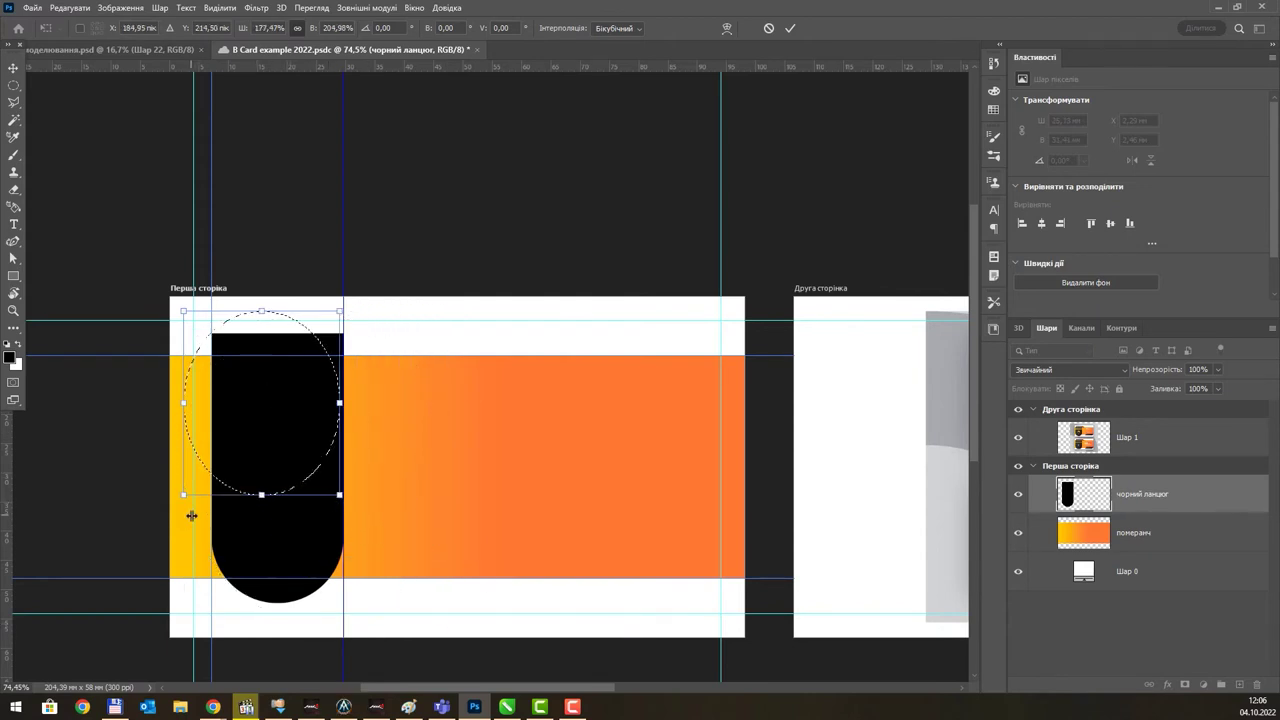
pyautogui.moveTo(184, 495)
pyautogui.mouseDown()
pyautogui.moveTo(201, 475)
pyautogui.moveTo(238, 476)
pyautogui.mouseUp()
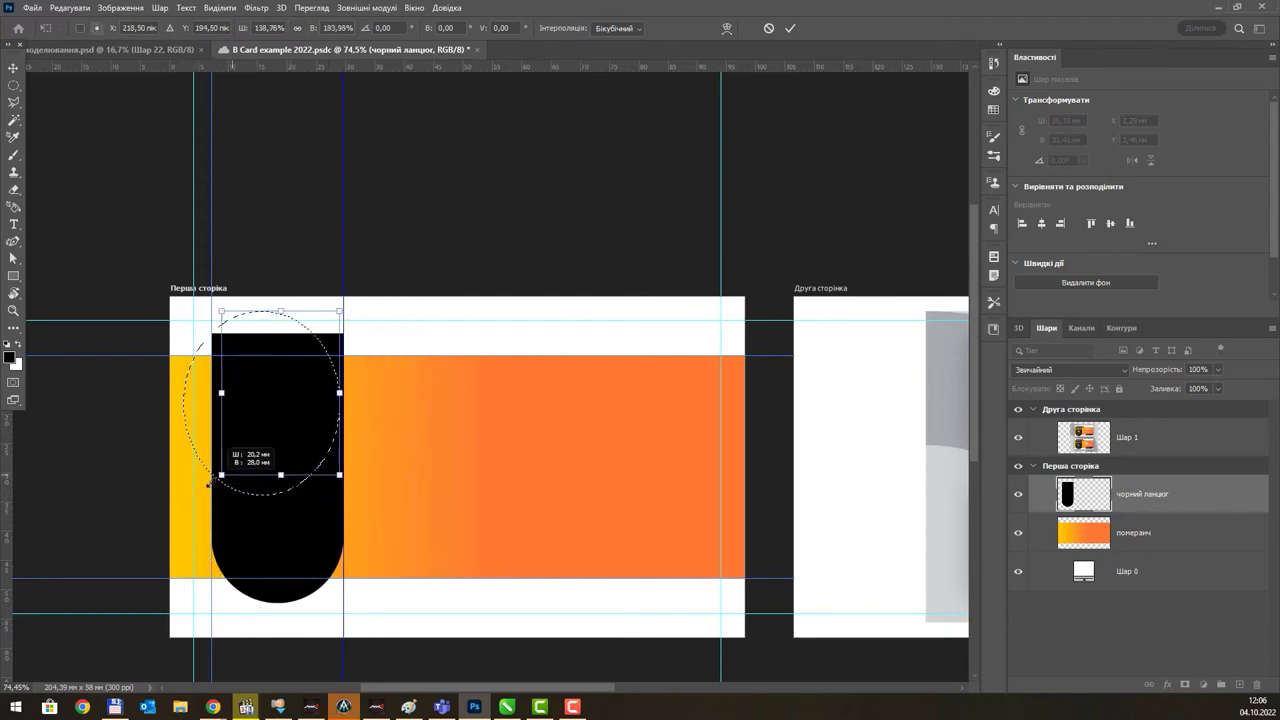
pyautogui.moveTo(281, 394); pyautogui.dragTo(259, 377)
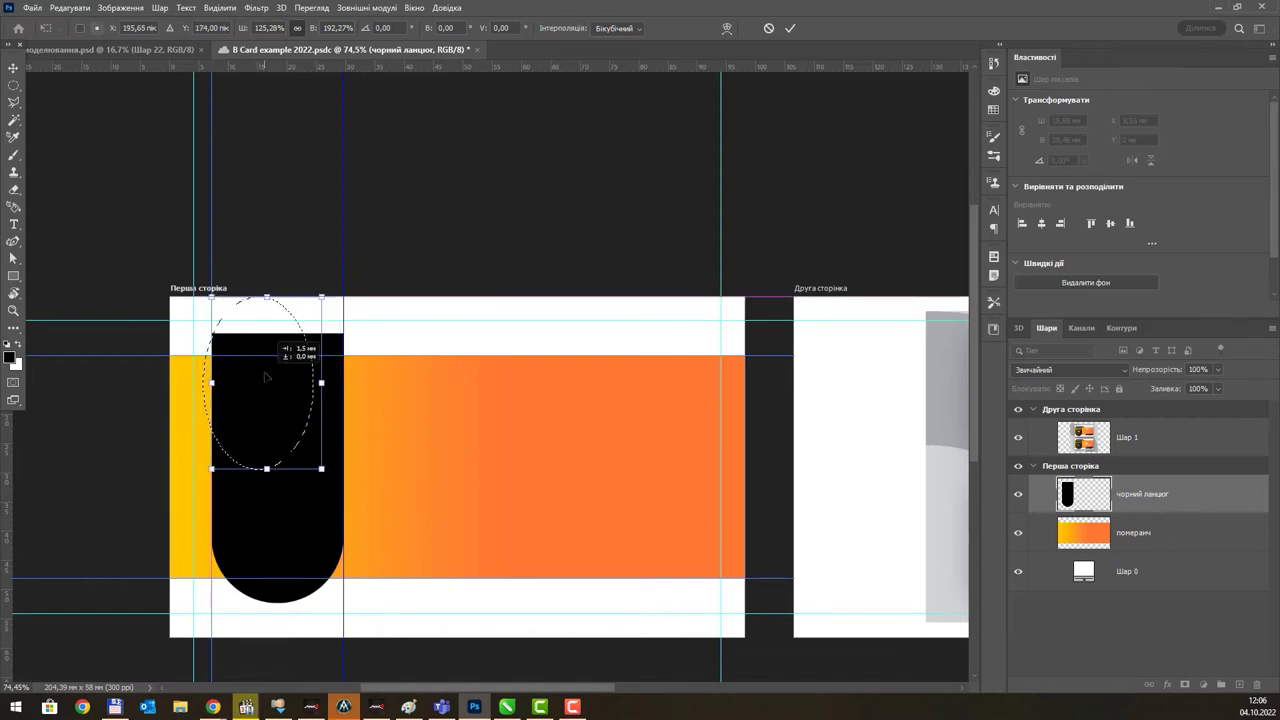
# Trim the oval's top and bottom edges and commit it at about 125% × 148%
pyautogui.scroll(-2, 818, 395)
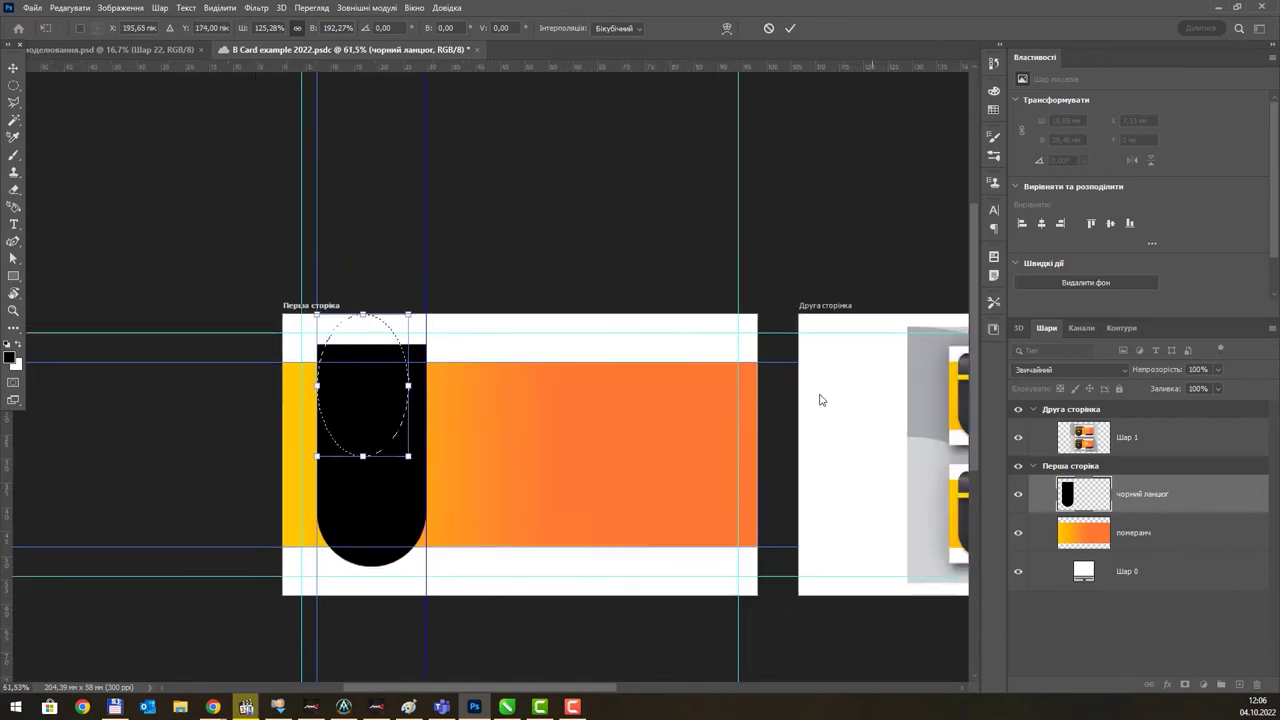
pyautogui.scroll(-1, 818, 395)
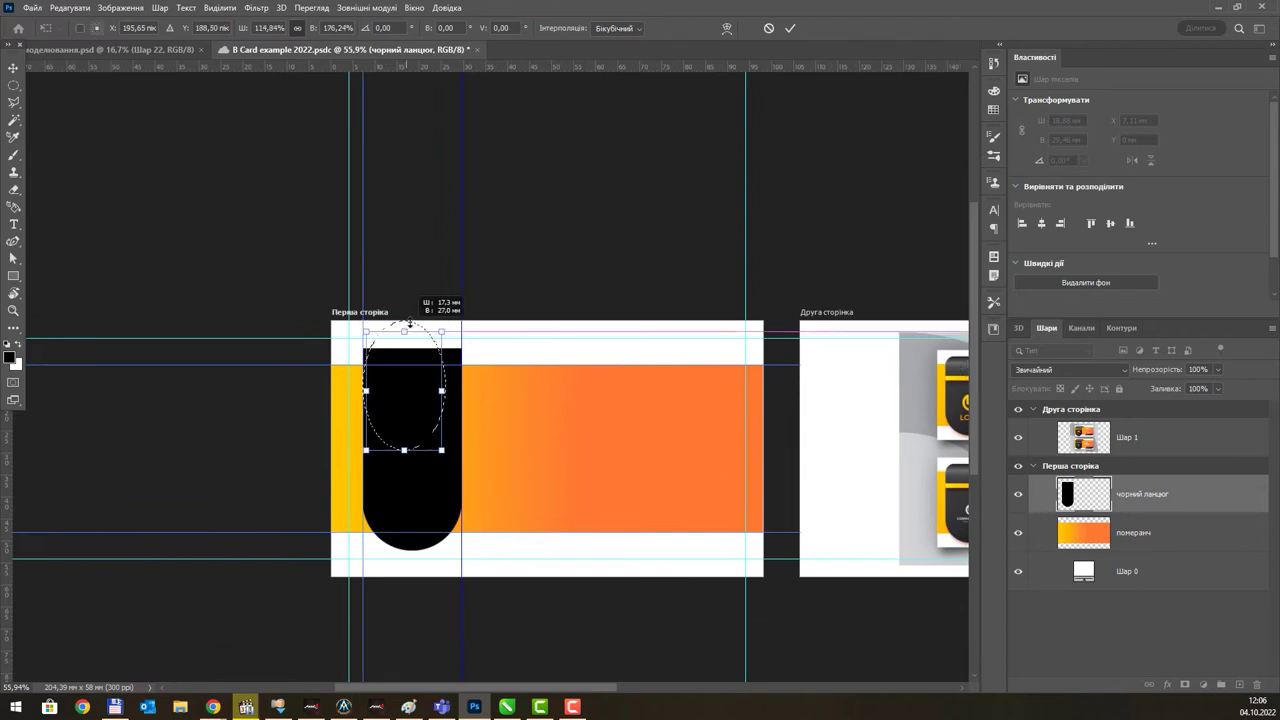
pyautogui.moveTo(407, 325); pyautogui.dragTo(407, 339)
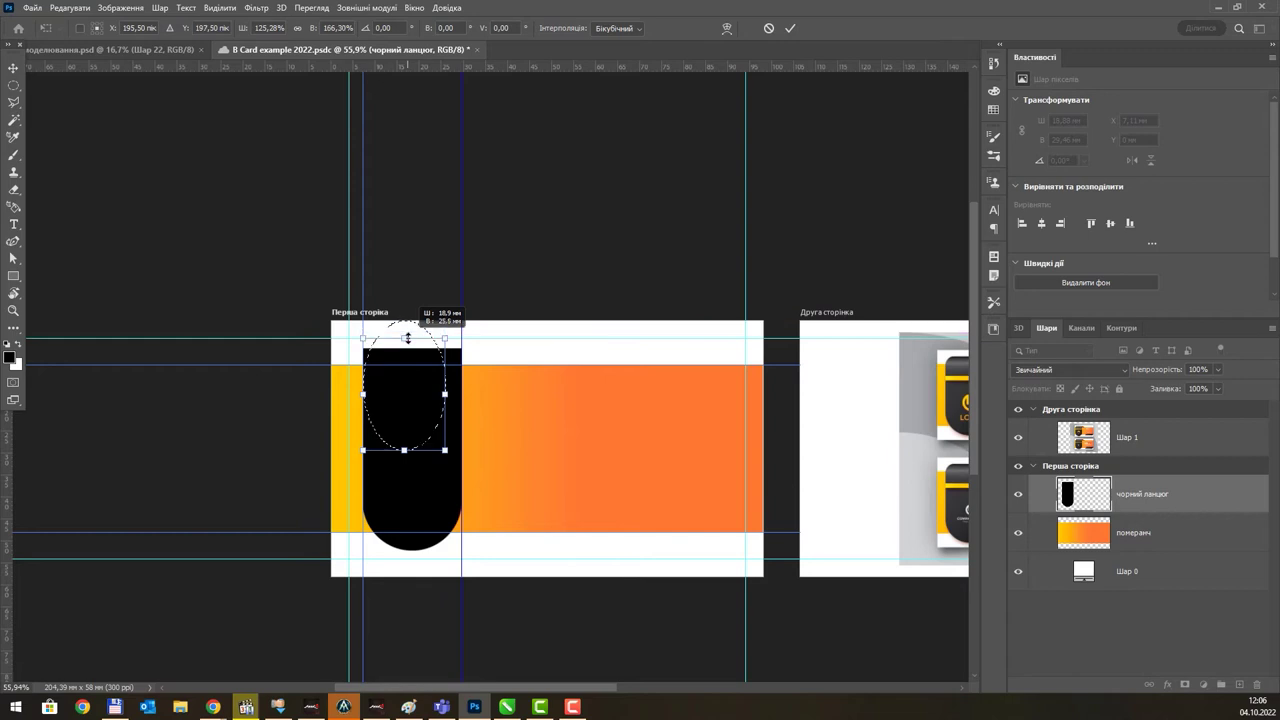
pyautogui.moveTo(404, 450); pyautogui.dragTo(404, 437)
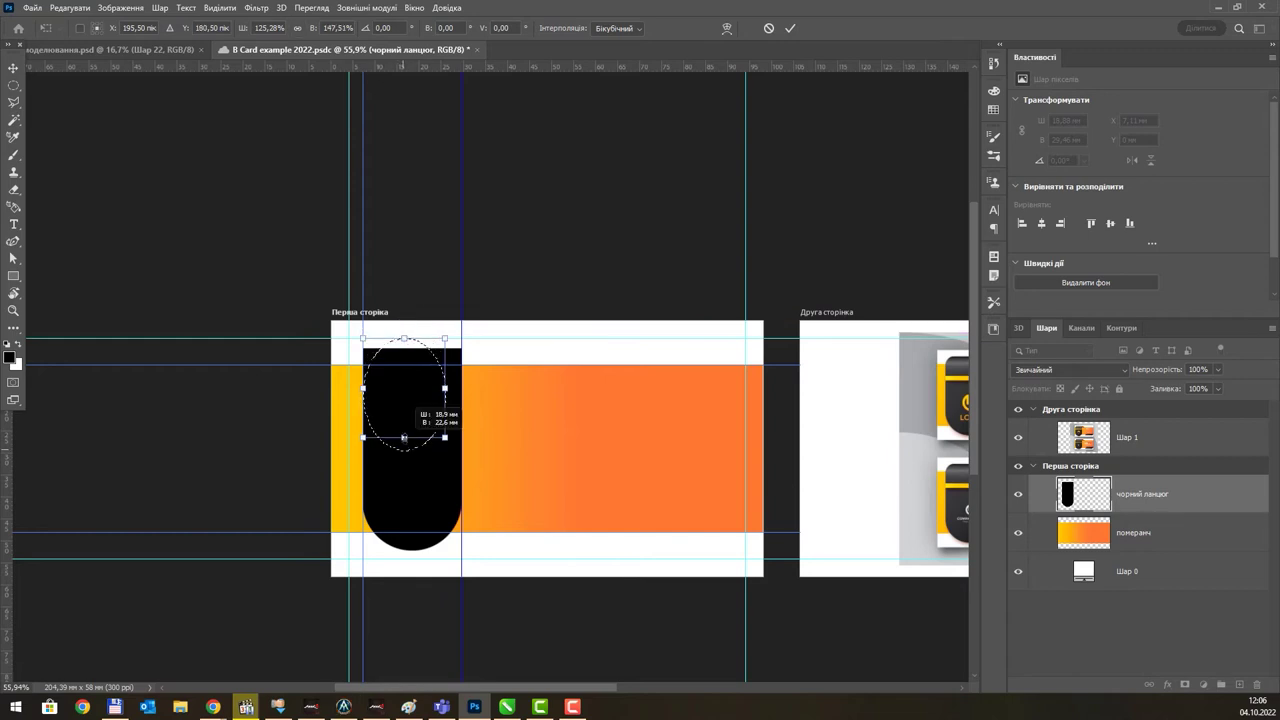
pyautogui.scroll(1, 389, 359)
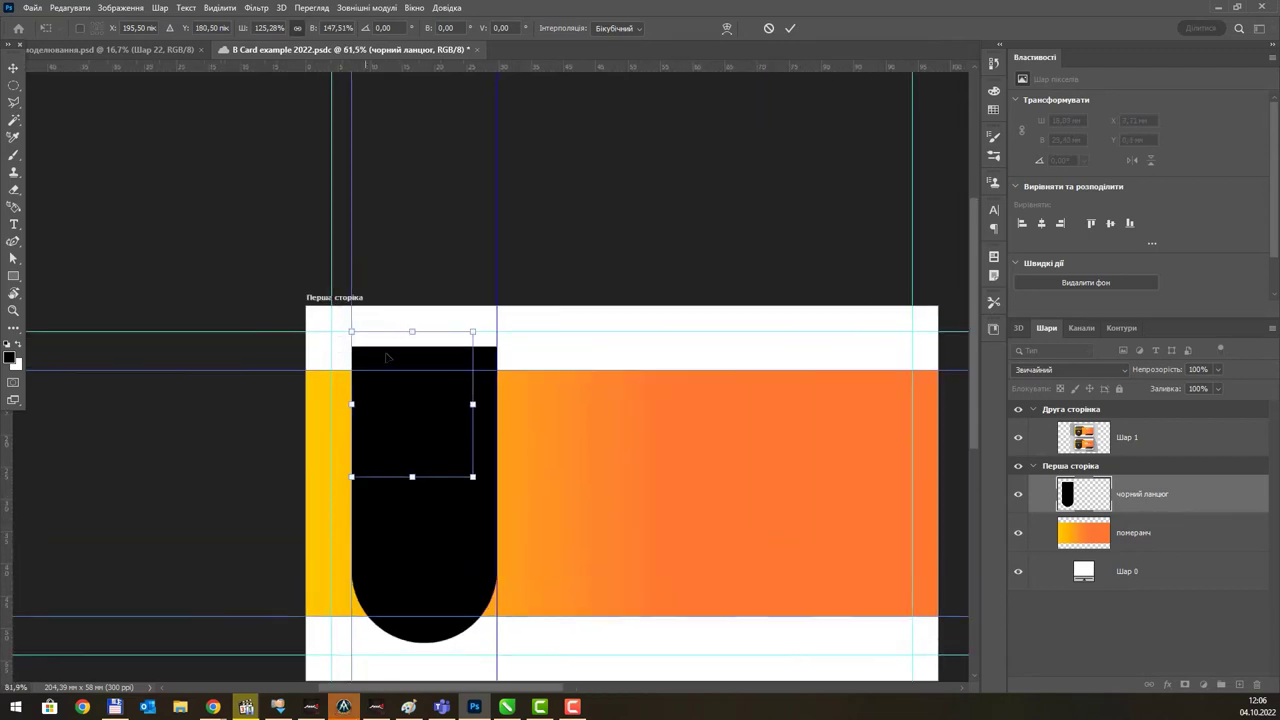
pyautogui.scroll(1, 389, 359)
pyautogui.scroll(1, 389, 359)
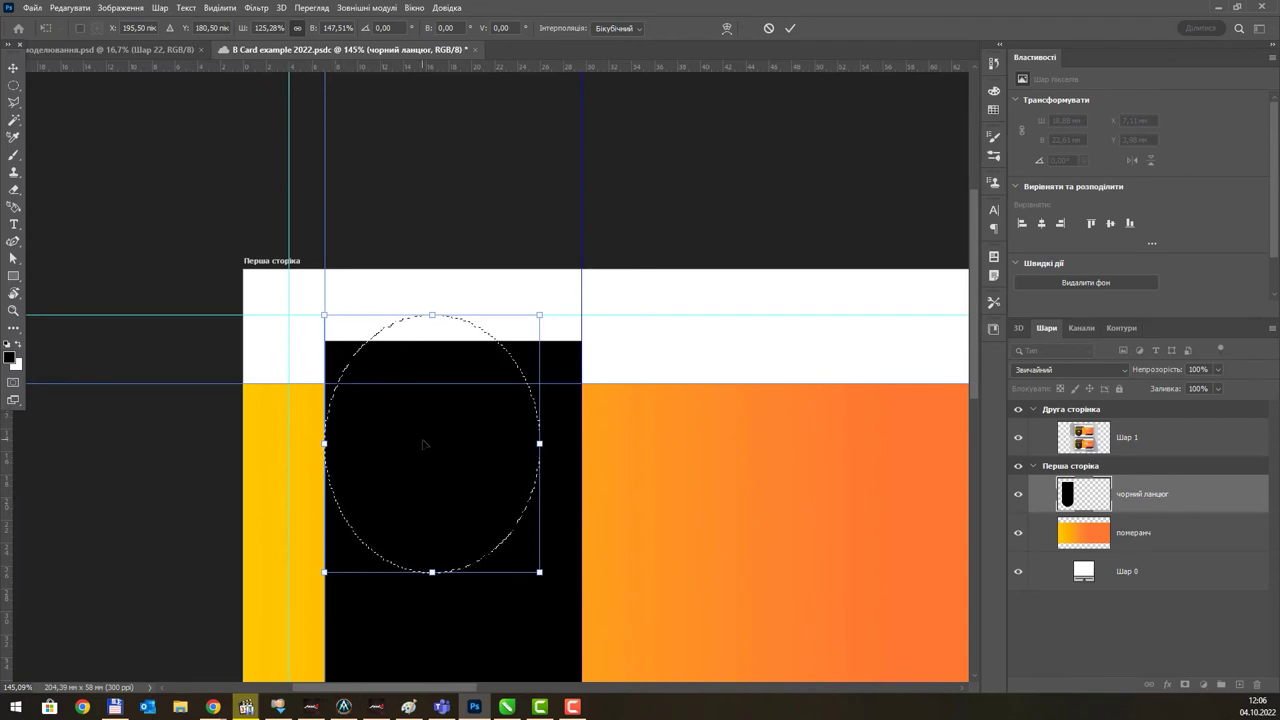
pyautogui.press('Return')
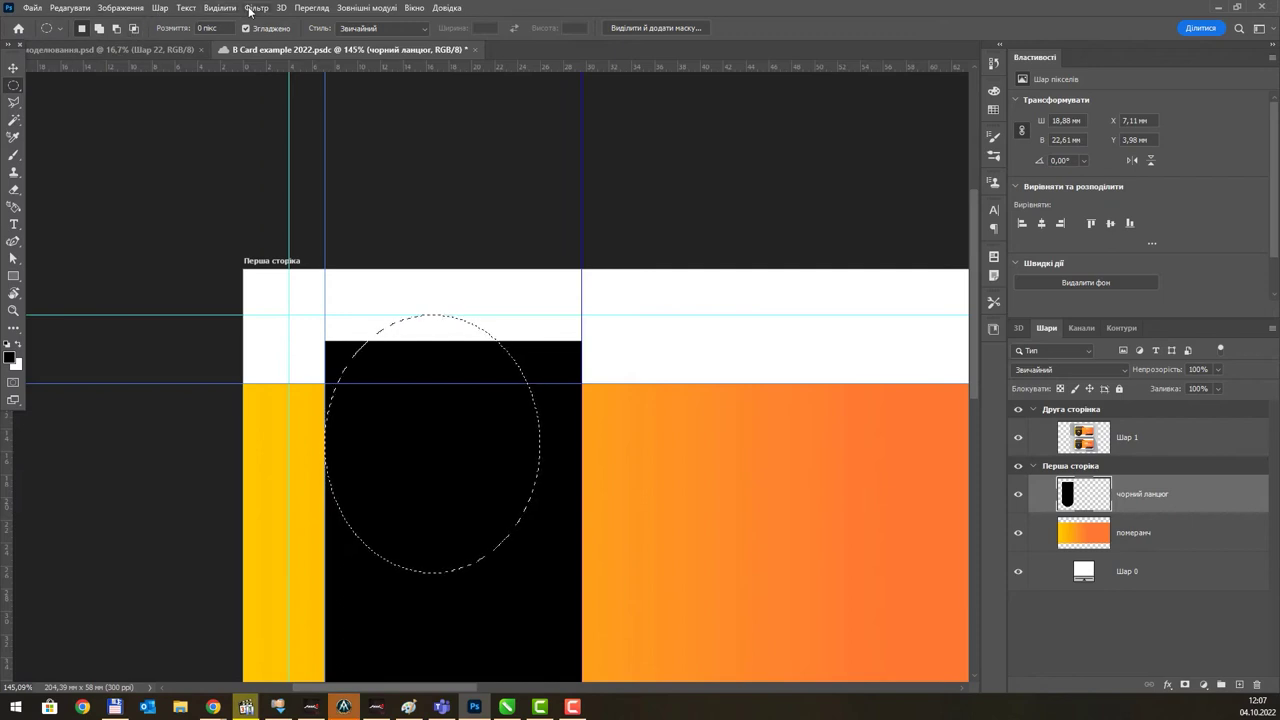
# Invert the oval selection with Select > Inverse
pyautogui.click(255, 8)
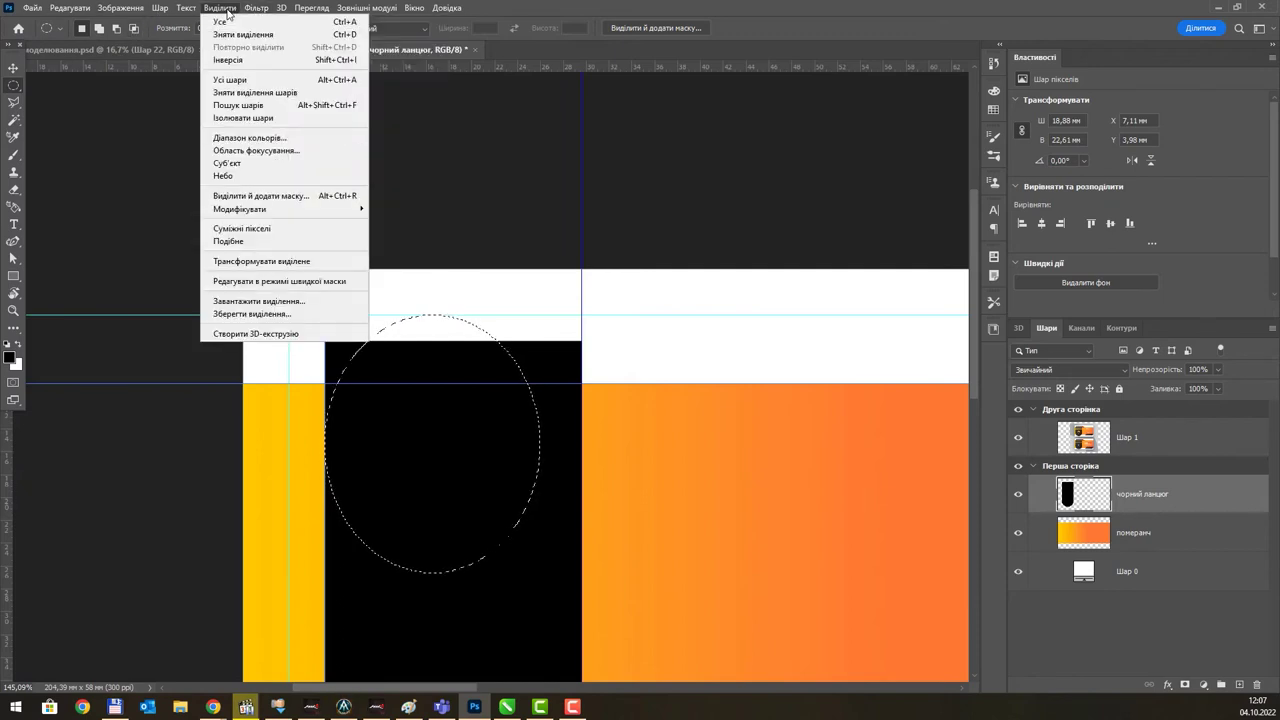
pyautogui.click(231, 58)
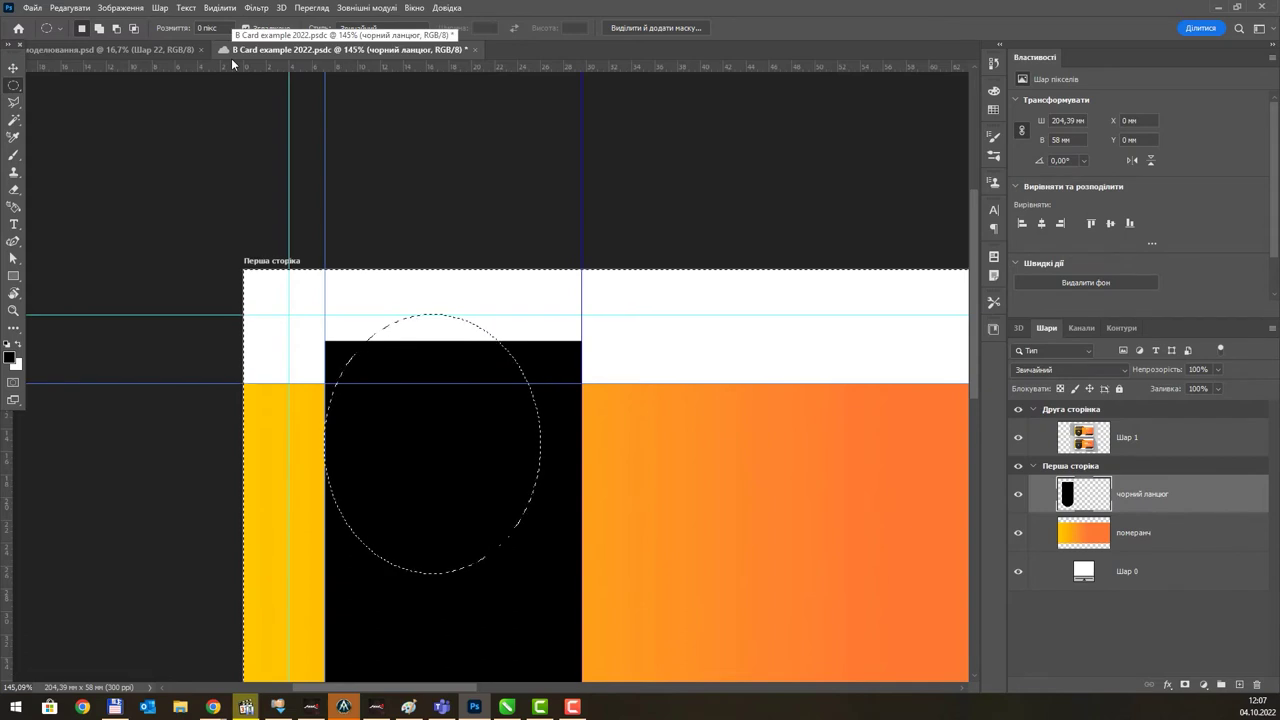
pyautogui.scroll(-1, 446, 305)
pyautogui.scroll(-3, 446, 305)
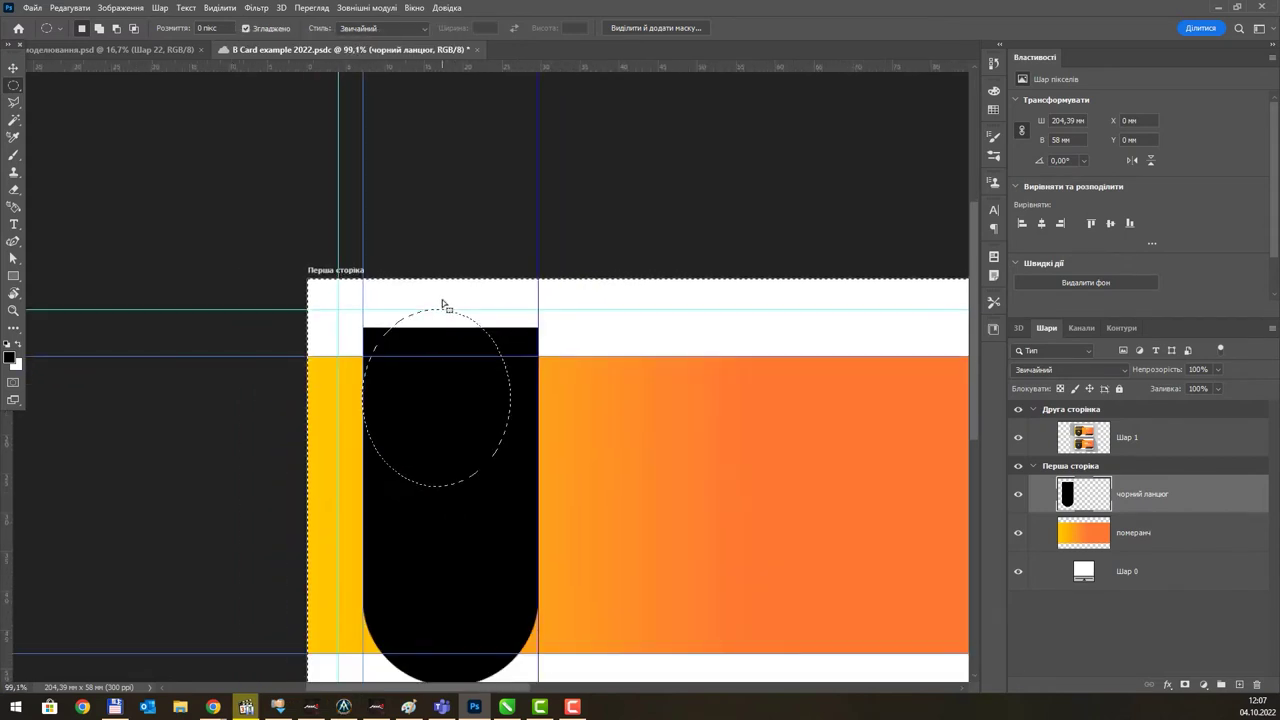
pyautogui.scroll(-1, 440, 303)
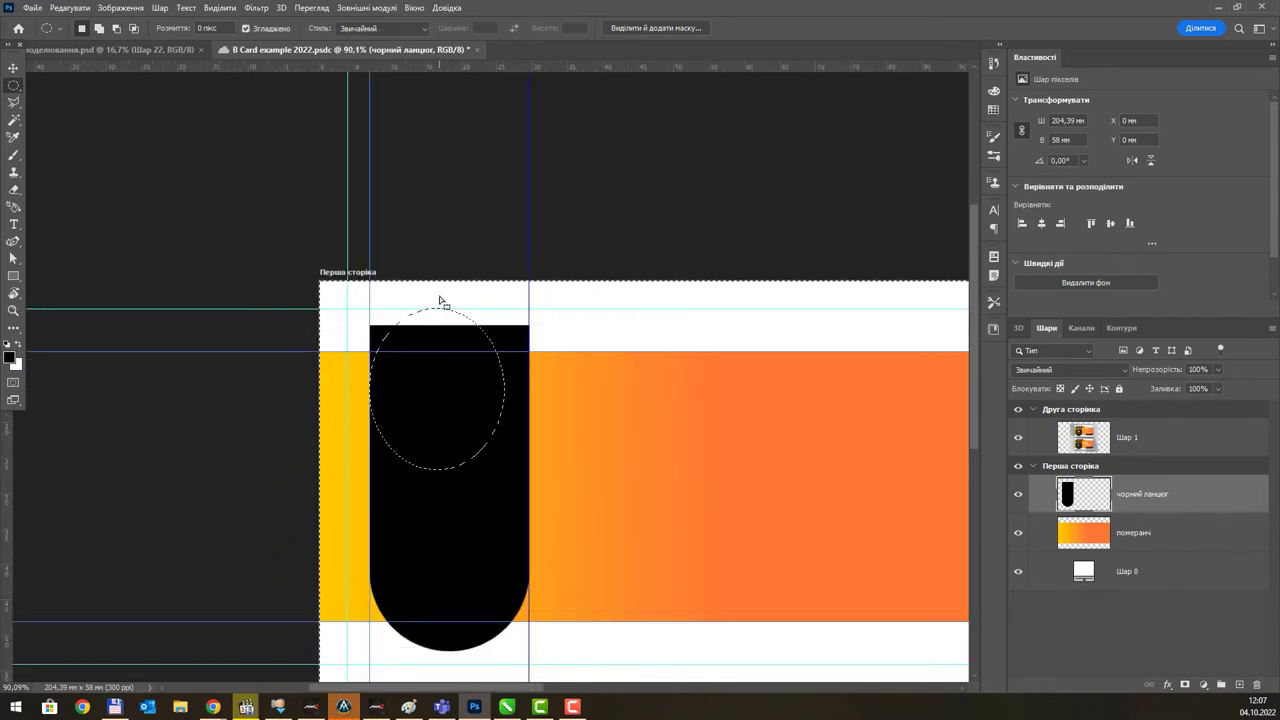
# Subtract three rectangular blocks from the selection around the black capsule's upper end
pyautogui.rightClick(13, 86)
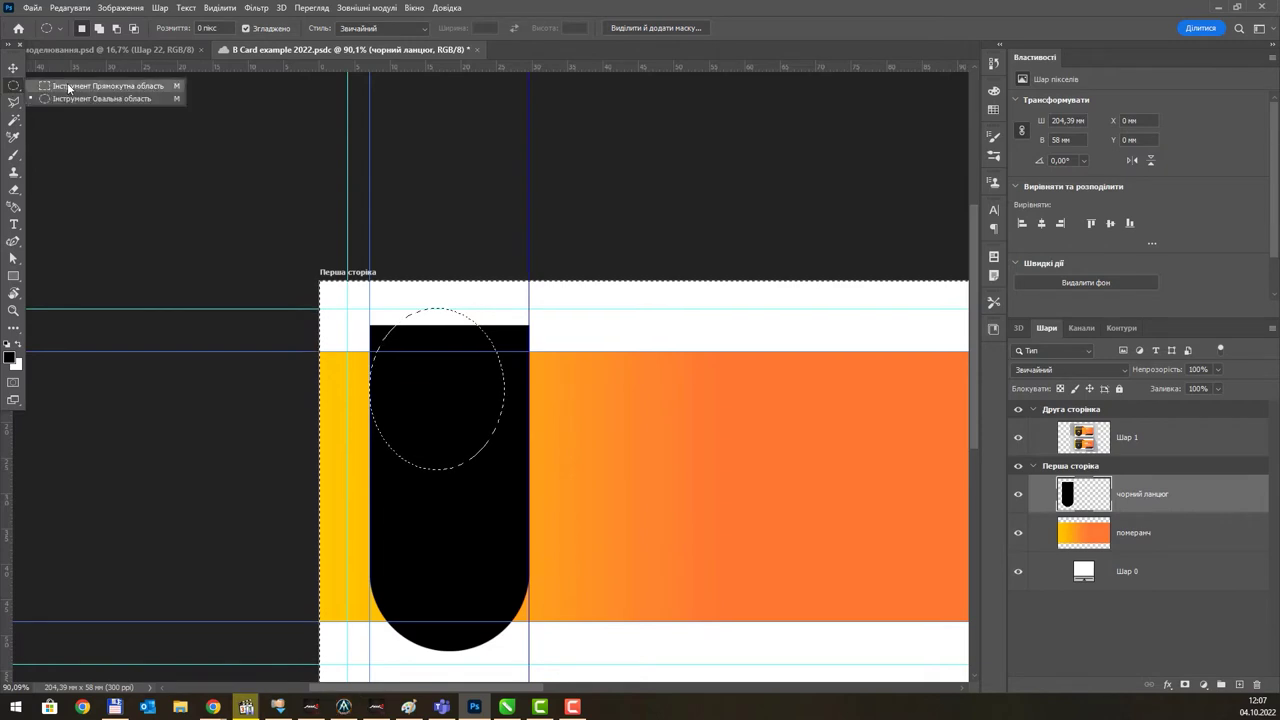
pyautogui.click(67, 82)
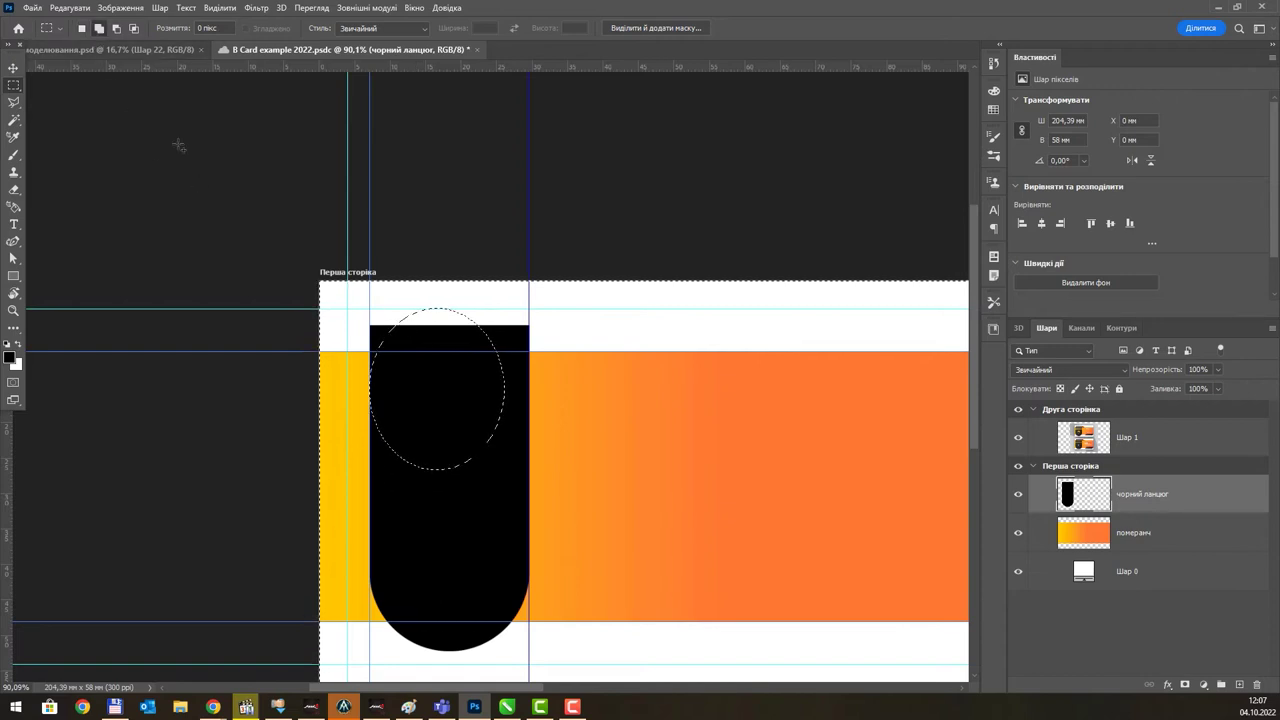
pyautogui.moveTo(561, 455); pyautogui.dragTo(266, 620)
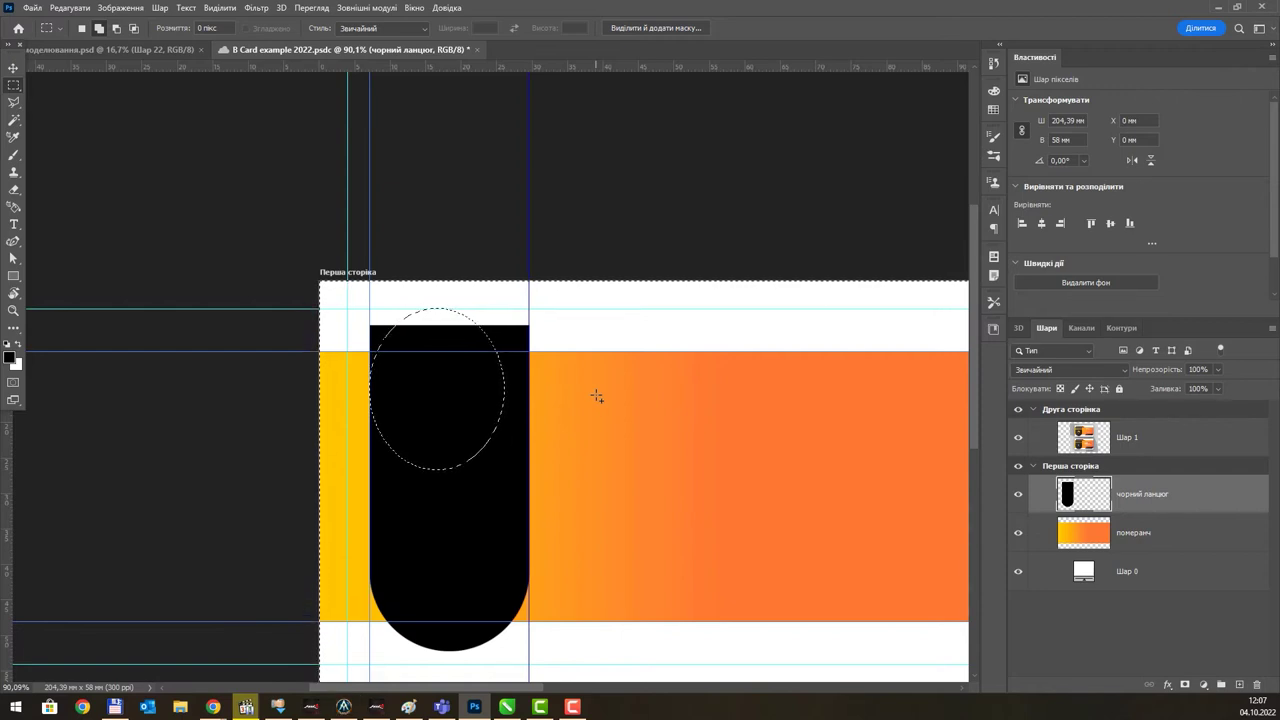
pyautogui.click(116, 28)
pyautogui.moveTo(563, 440)
pyautogui.mouseDown()
pyautogui.moveTo(200, 617)
pyautogui.moveTo(340, 700)
pyautogui.mouseUp()
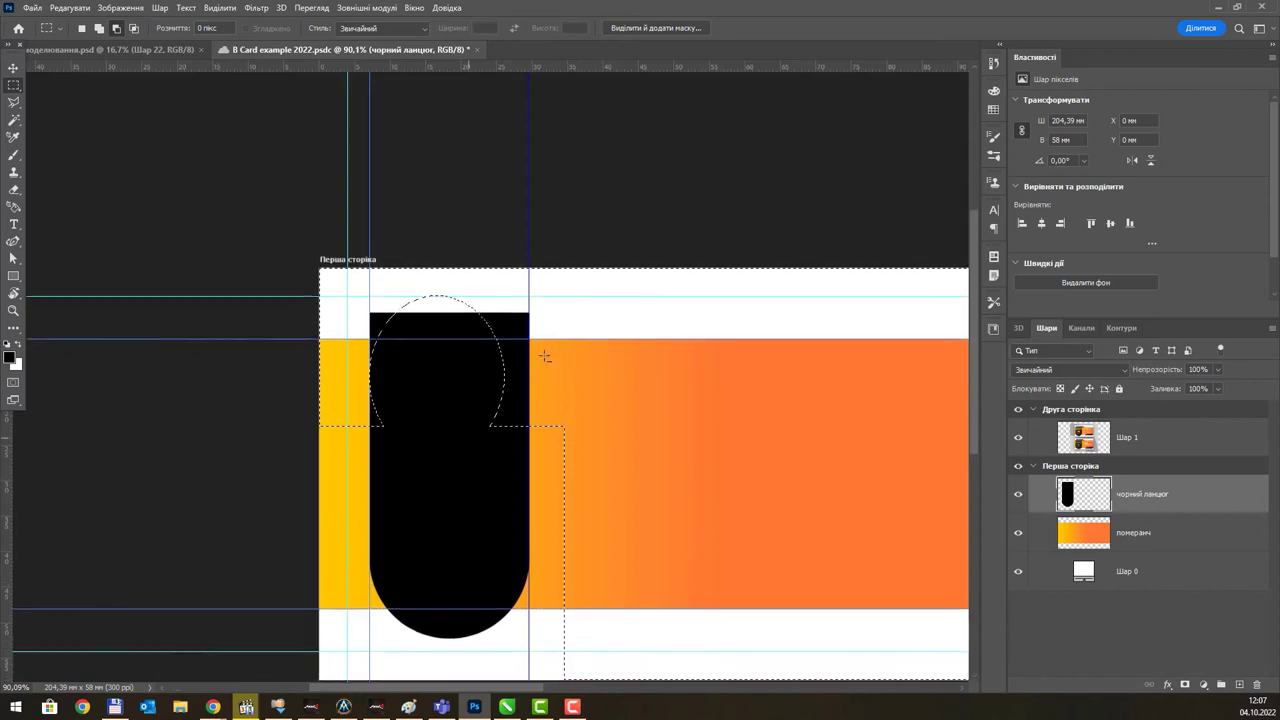
pyautogui.moveTo(593, 232)
pyautogui.mouseDown()
pyautogui.moveTo(460, 488)
pyautogui.moveTo(412, 551)
pyautogui.mouseUp()
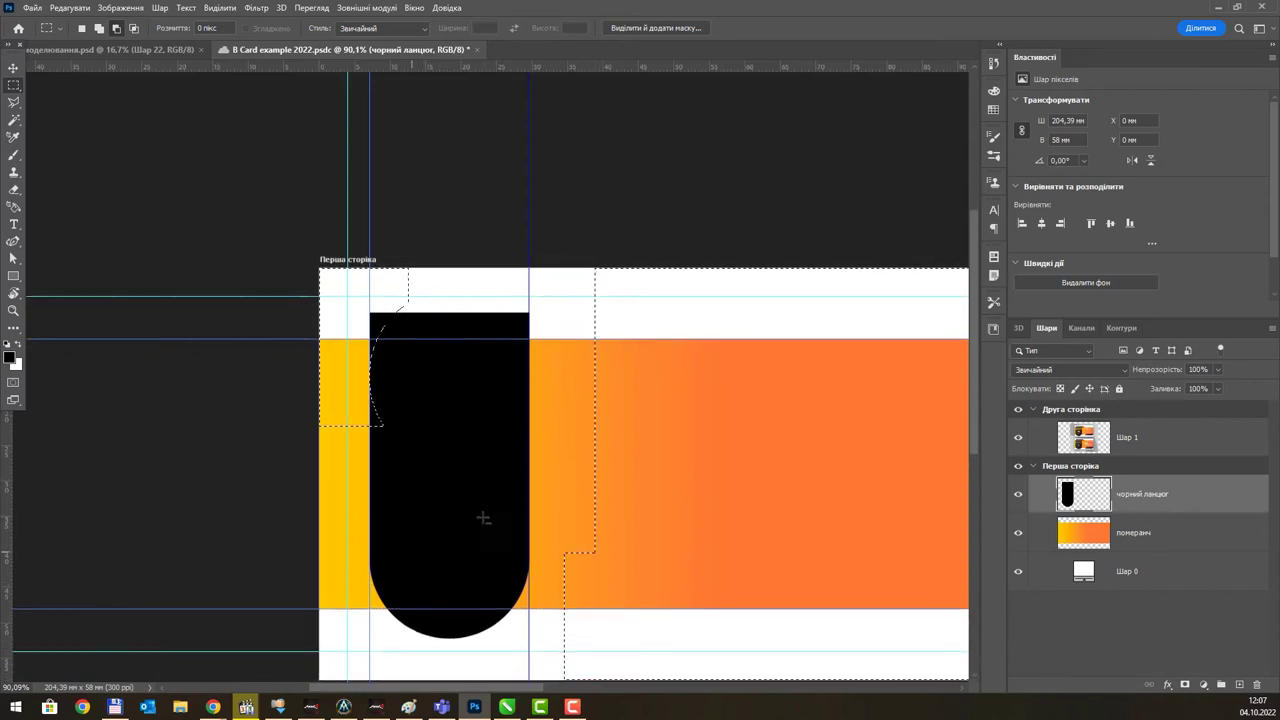
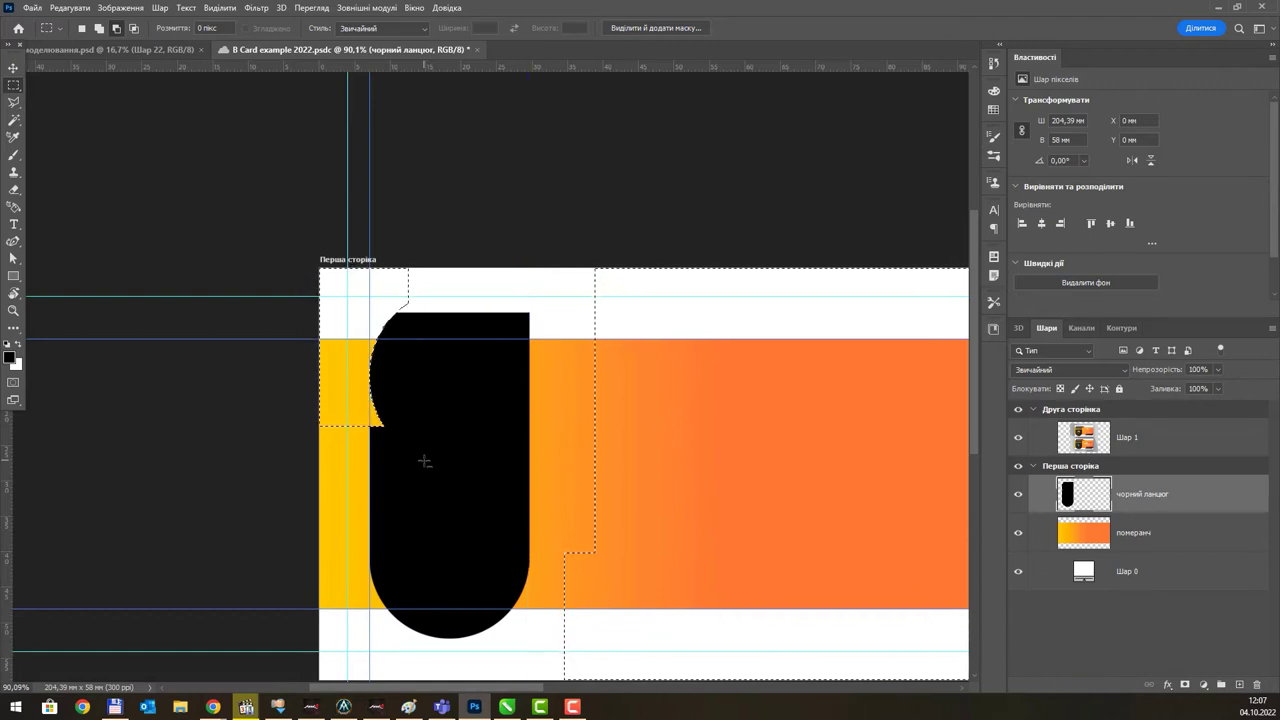
# Fill the tab's rounded top-left corner black and trim notches off the corner selection
pyautogui.hotkey('ctrl', 'z')
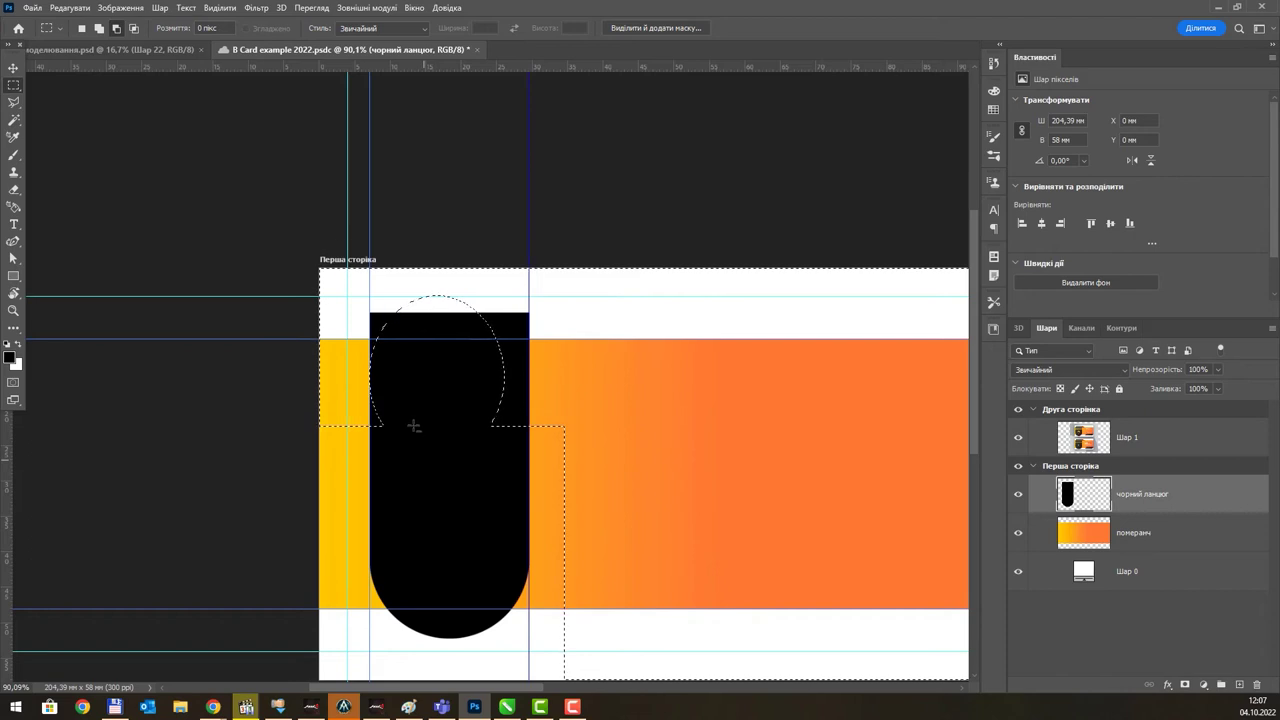
pyautogui.moveTo(399, 365); pyautogui.dragTo(288, 509)
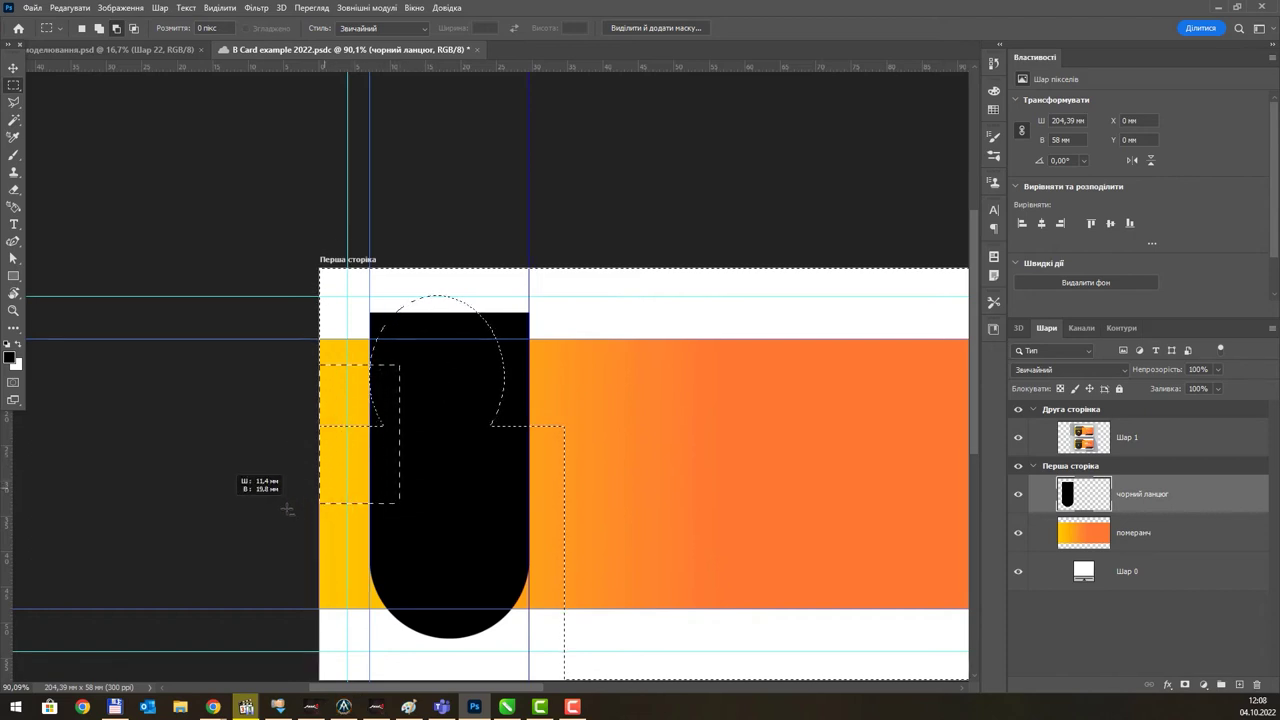
pyautogui.moveTo(382, 379); pyautogui.dragTo(331, 347)
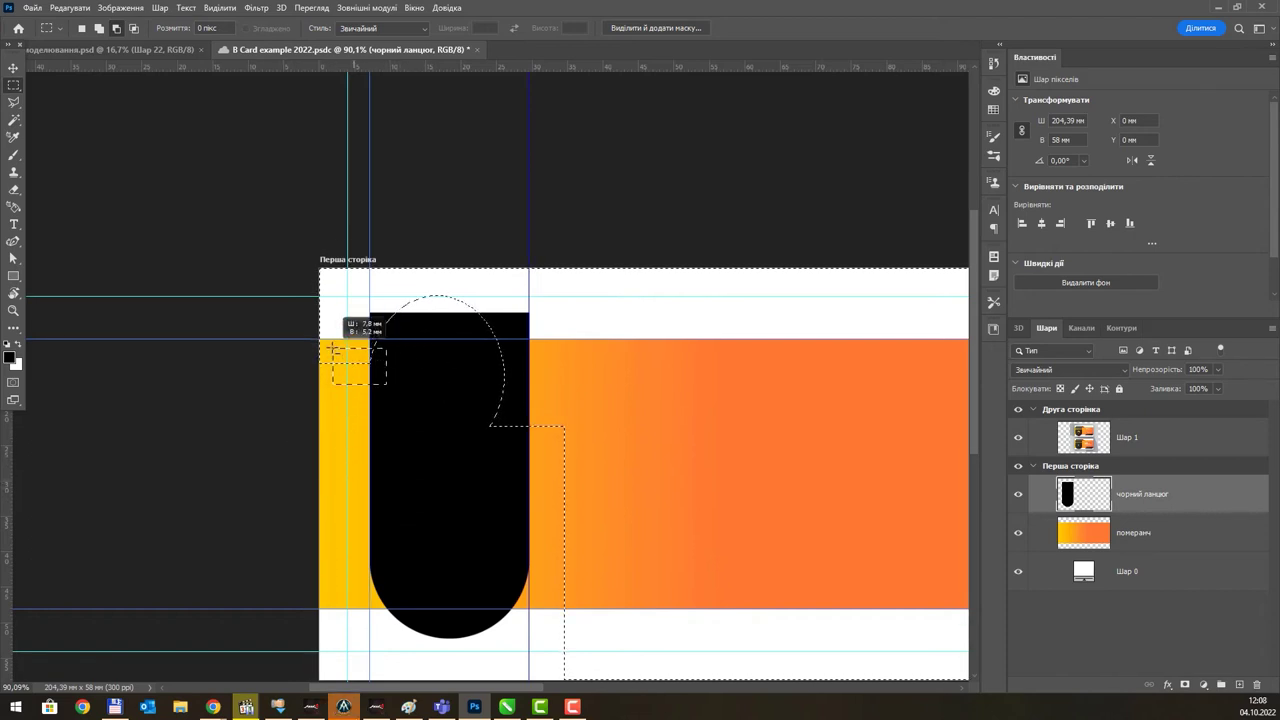
pyautogui.moveTo(393, 373); pyautogui.dragTo(370, 358)
pyautogui.scroll(-1, 569, 373)
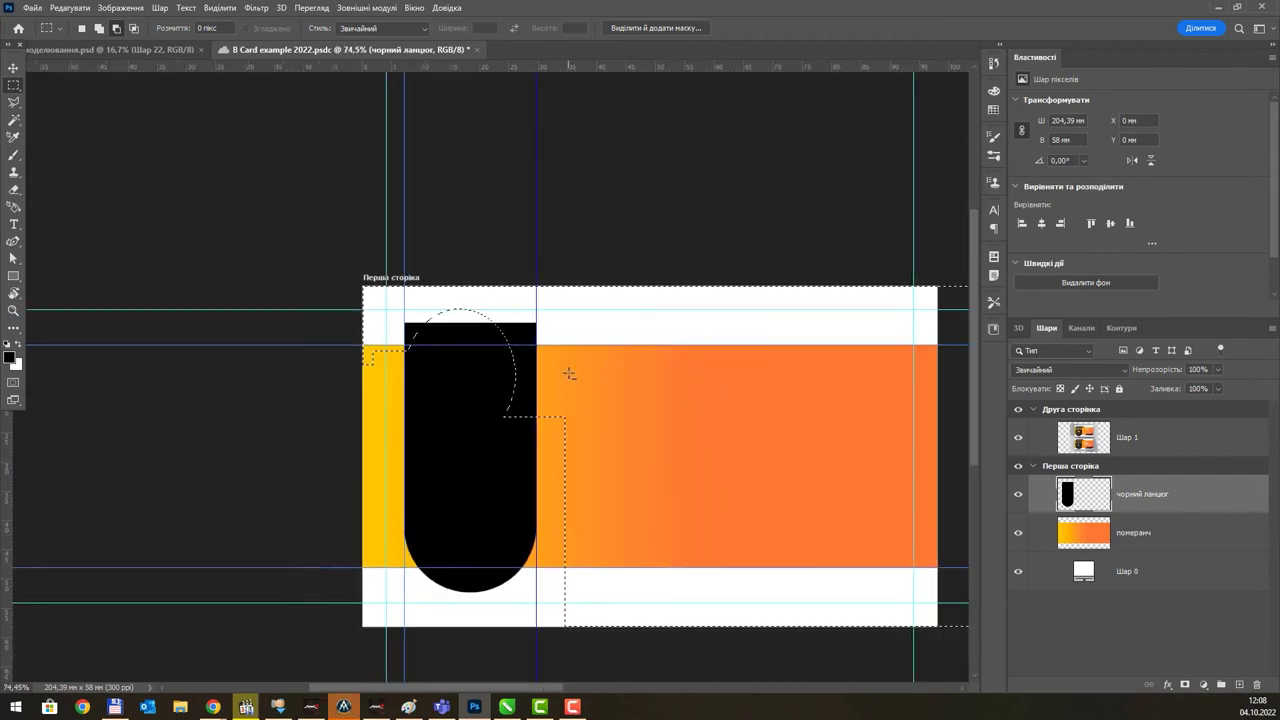
pyautogui.scroll(-1, 569, 373)
pyautogui.scroll(-1, 571, 371)
pyautogui.scroll(-1, 689, 371)
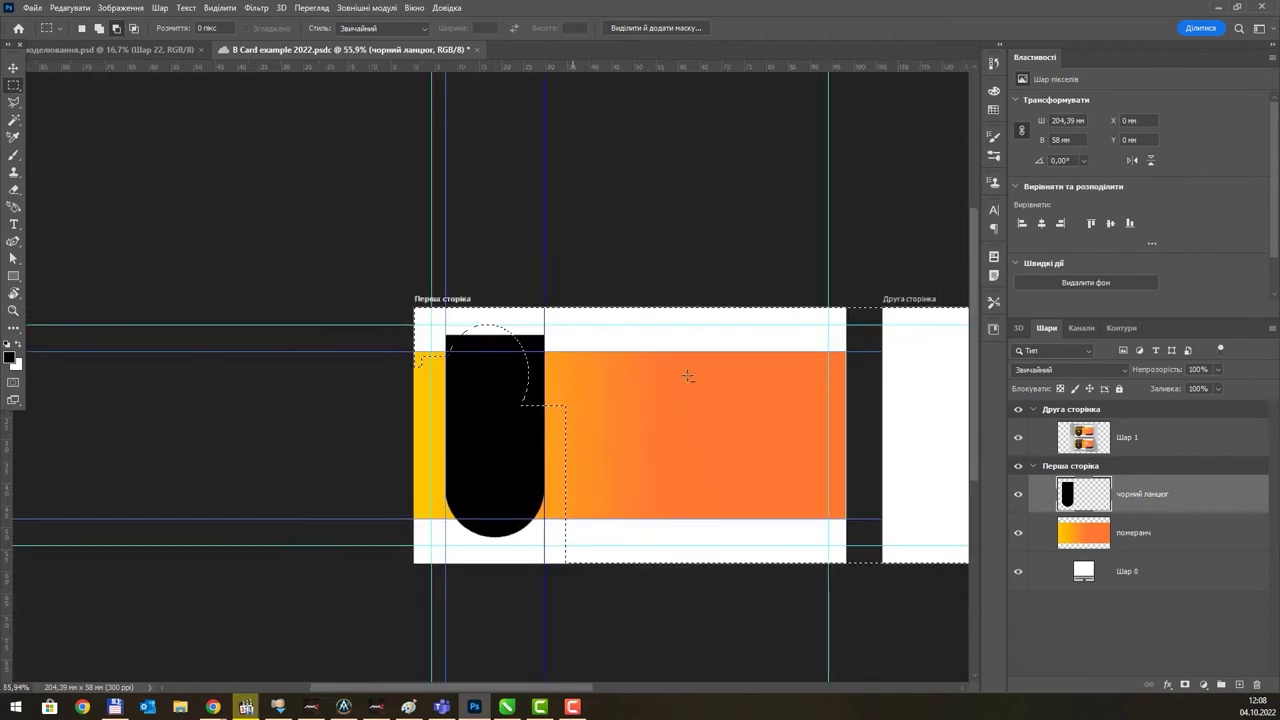
pyautogui.scroll(-1, 914, 380)
# Compare against the second artboard and shift the corner selection into position
pyautogui.moveTo(914, 380); pyautogui.dragTo(614, 483)
pyautogui.scroll(1, 860, 452)
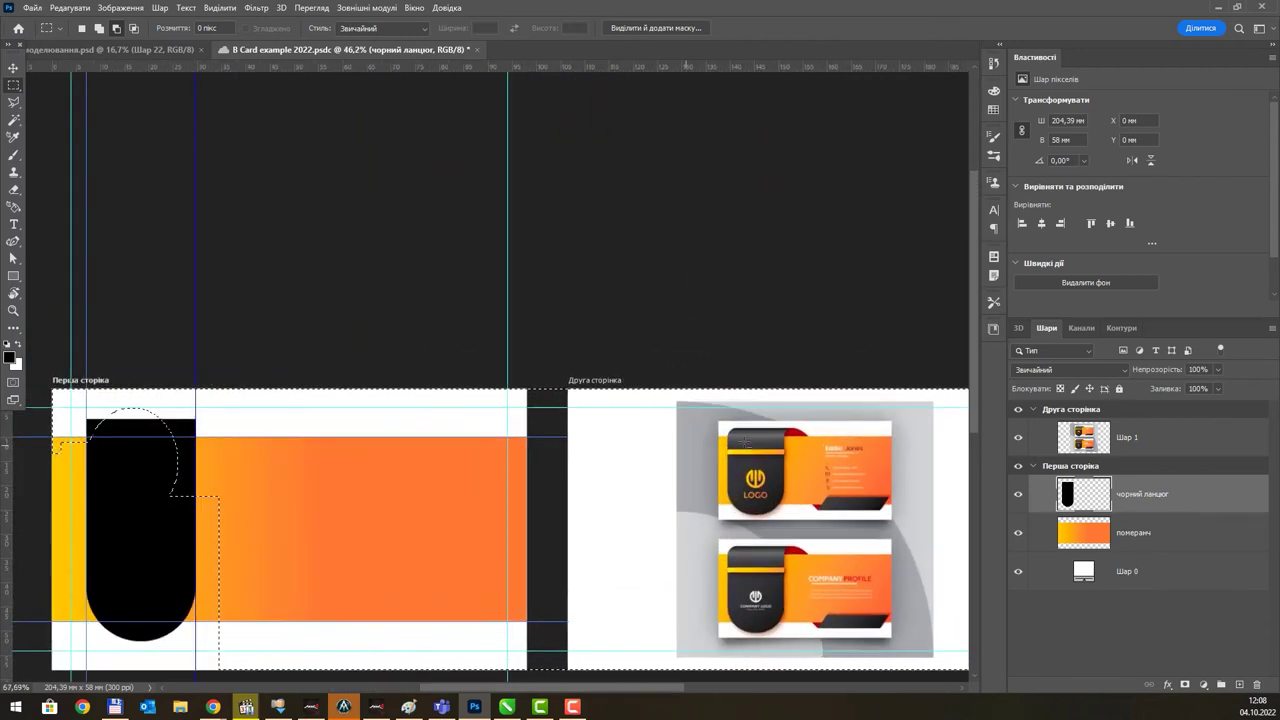
pyautogui.scroll(2, 741, 437)
pyautogui.scroll(-2, 741, 437)
pyautogui.scroll(-2, 741, 437)
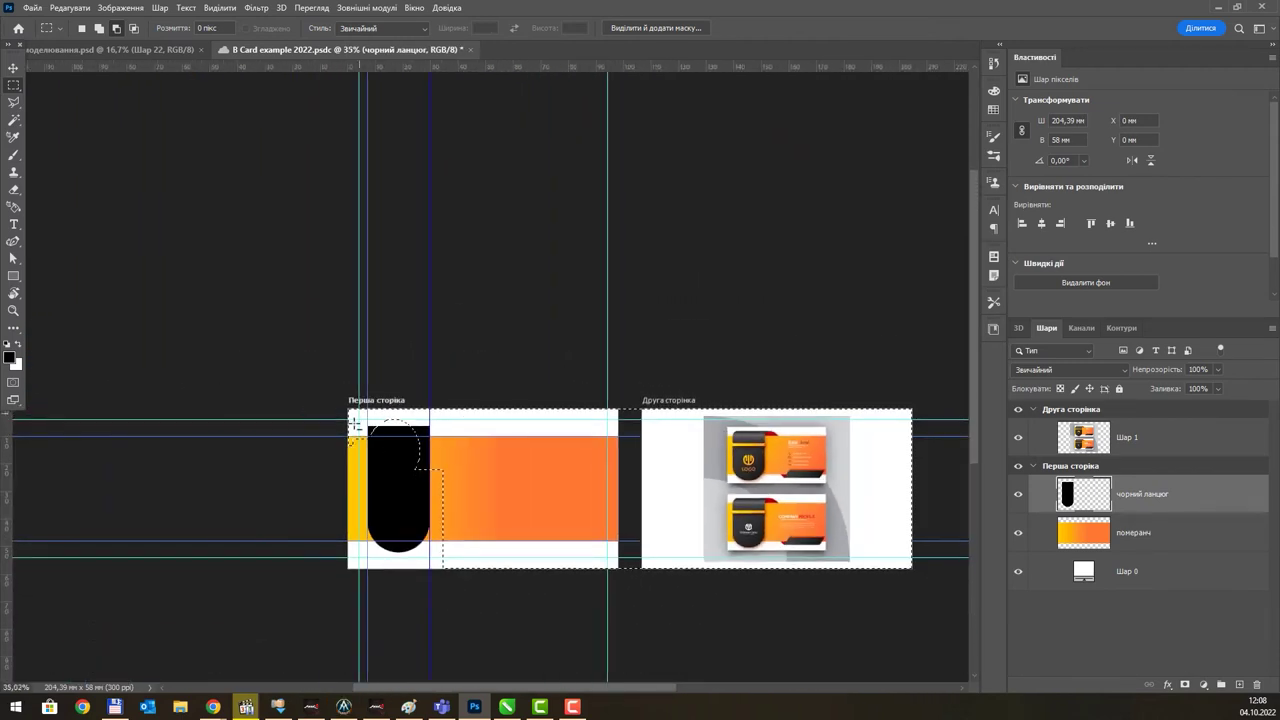
pyautogui.scroll(1, 352, 424)
pyautogui.scroll(2, 352, 424)
pyautogui.scroll(2, 352, 424)
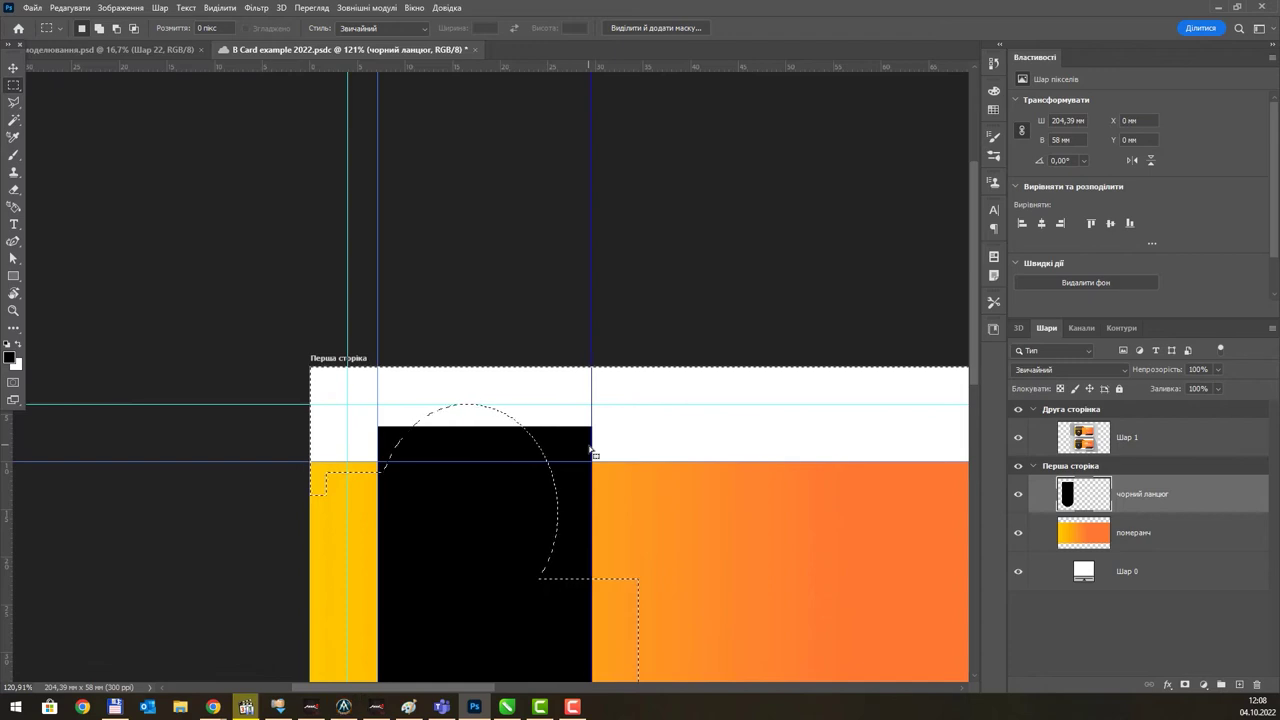
pyautogui.moveTo(590, 449); pyautogui.dragTo(580, 448)
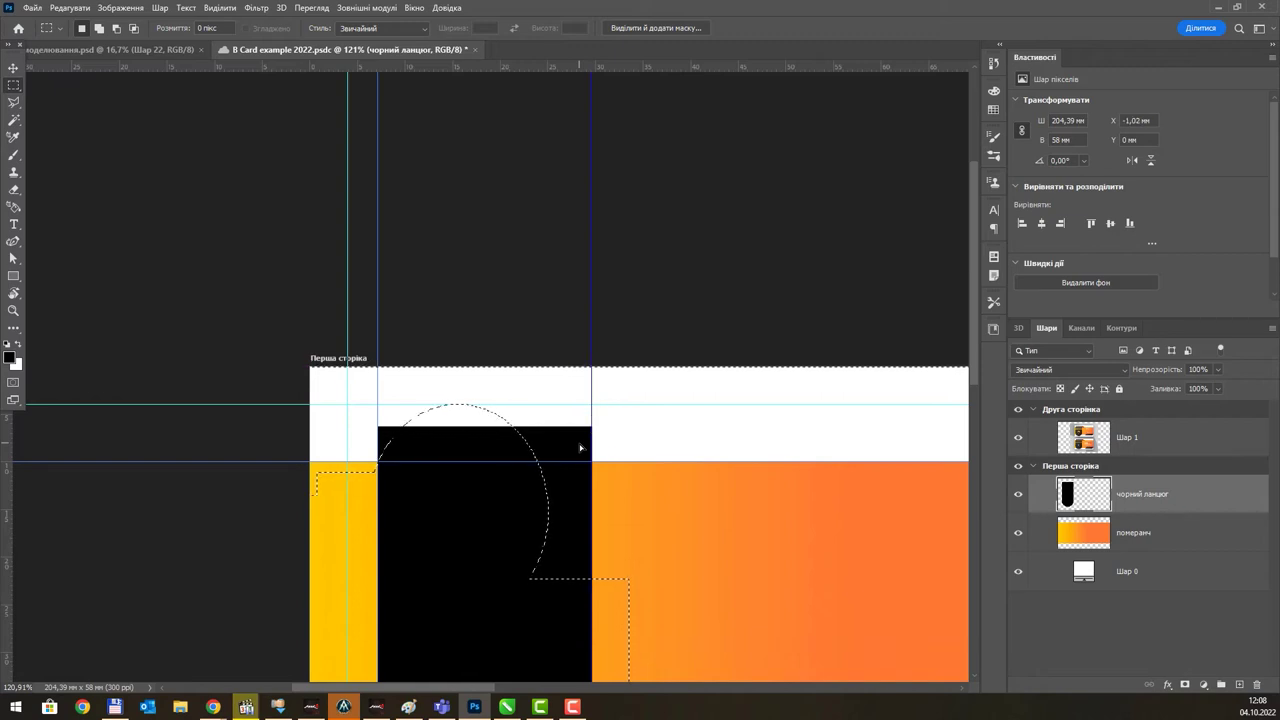
pyautogui.keyDown('alt'); pyautogui.scroll(-1, 580, 448); pyautogui.keyUp('alt')
pyautogui.keyDown('alt'); pyautogui.scroll(-1, 580, 448); pyautogui.keyUp('alt')
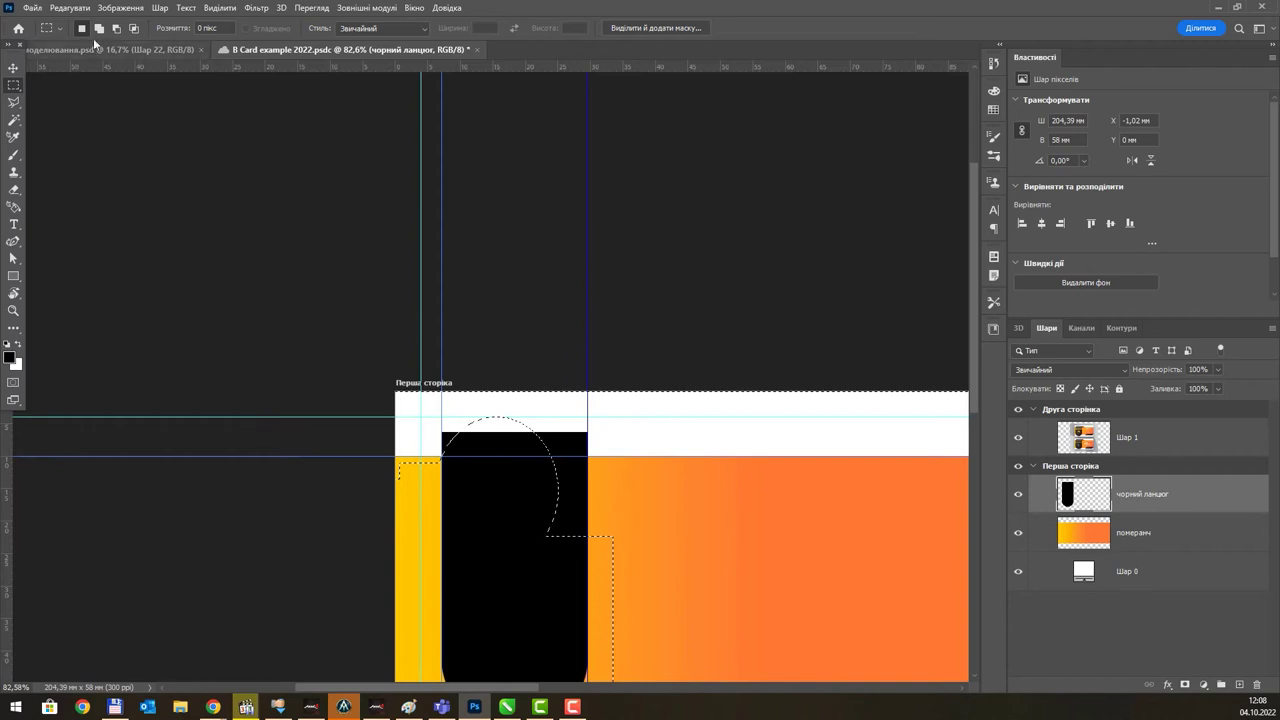
pyautogui.keyDown('alt'); pyautogui.scroll(-1, 498, 517); pyautogui.keyUp('alt')
pyautogui.keyDown('alt'); pyautogui.scroll(-1, 498, 517); pyautogui.keyUp('alt')
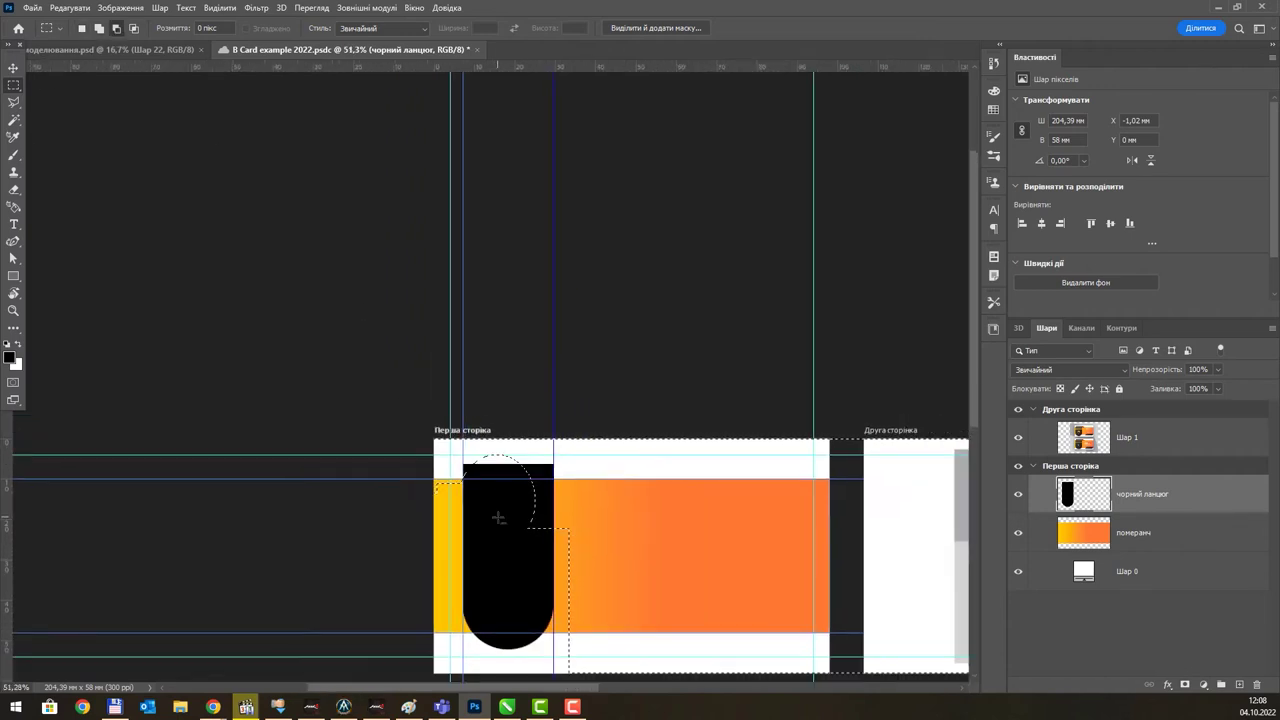
# Reshape the selection around the tab's corner into a small angled cut, then deselect
pyautogui.moveTo(529, 665)
pyautogui.mouseDown()
pyautogui.moveTo(646, 406)
pyautogui.moveTo(561, 409)
pyautogui.mouseUp()
pyautogui.keyDown('alt'); pyautogui.scroll(1, 509, 479); pyautogui.keyUp('alt')
pyautogui.keyDown('alt'); pyautogui.scroll(2, 509, 479); pyautogui.keyUp('alt')
pyautogui.keyDown('alt'); pyautogui.scroll(2, 509, 479); pyautogui.keyUp('alt')
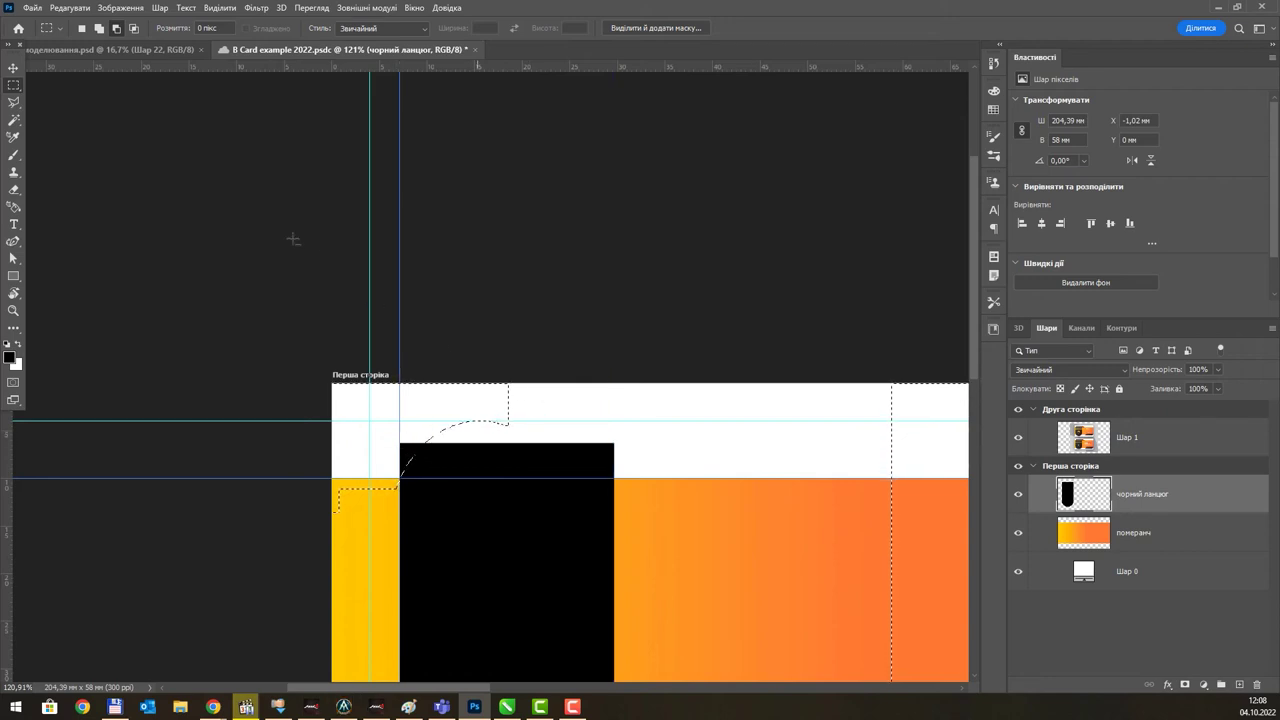
pyautogui.scroll(-3, 515, 383)
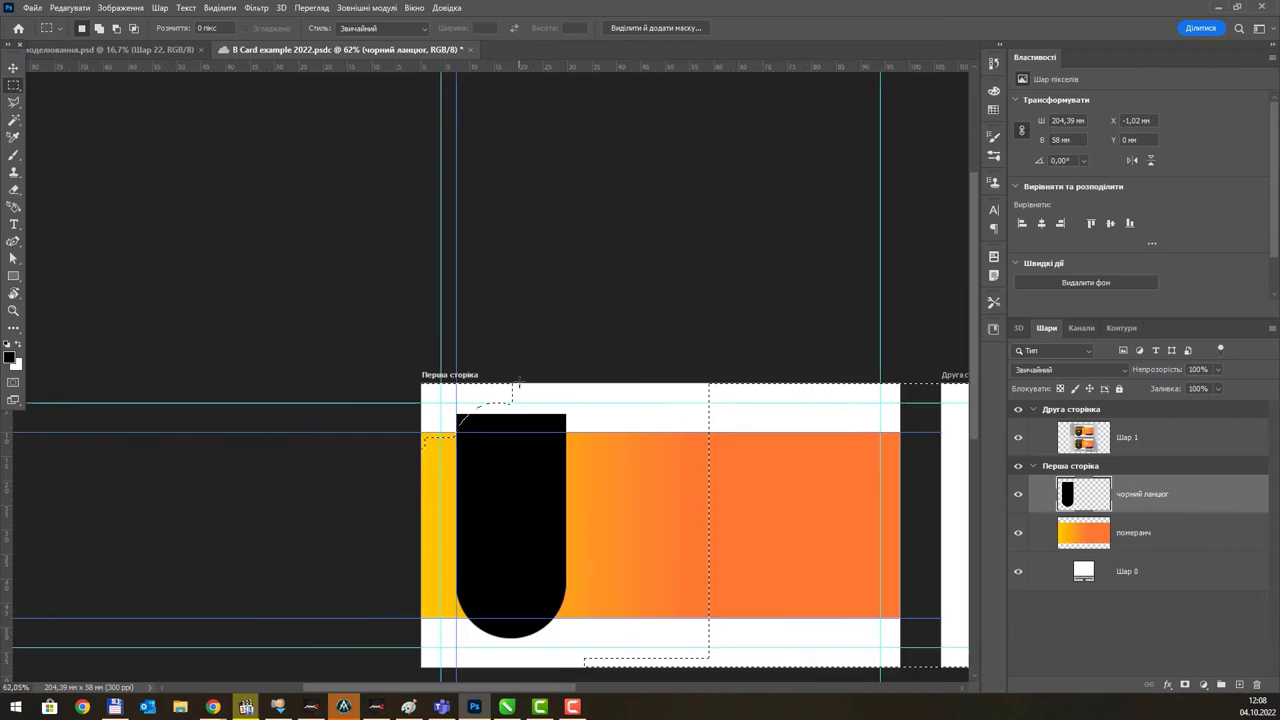
pyautogui.scroll(2, 518, 383)
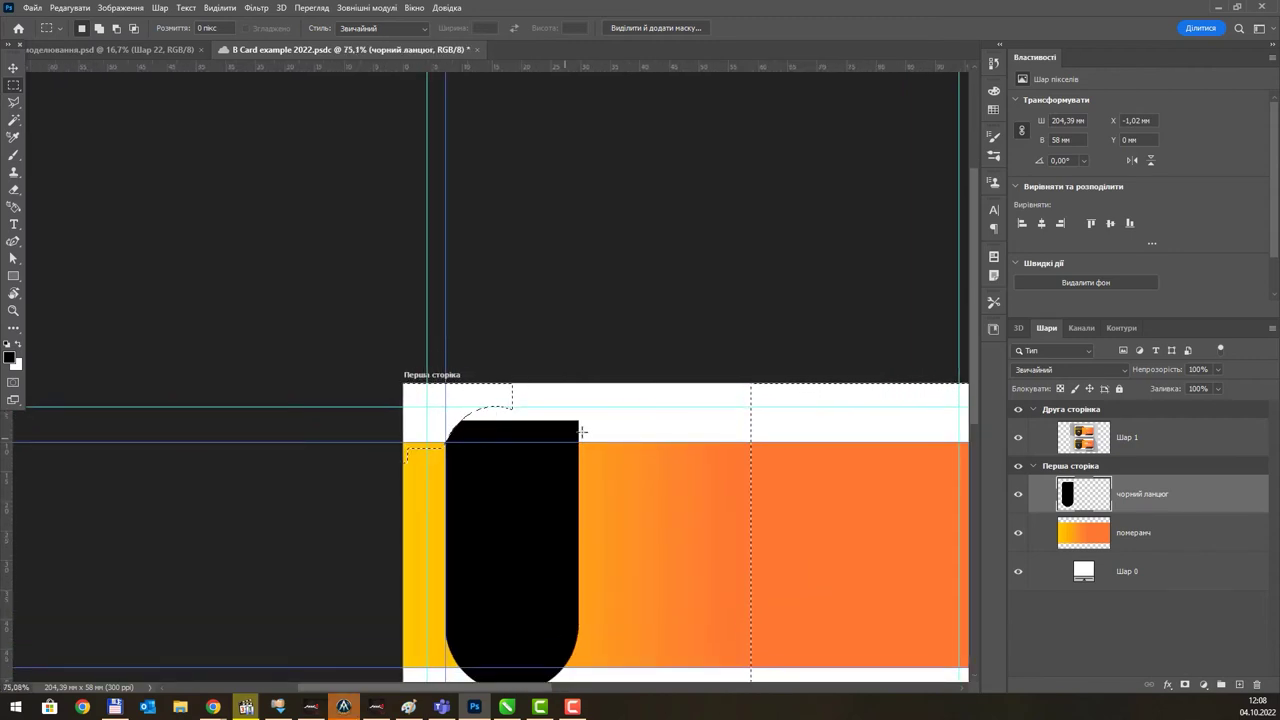
pyautogui.scroll(-1, 581, 432)
pyautogui.scroll(-1, 646, 429)
pyautogui.scroll(-1, 900, 472)
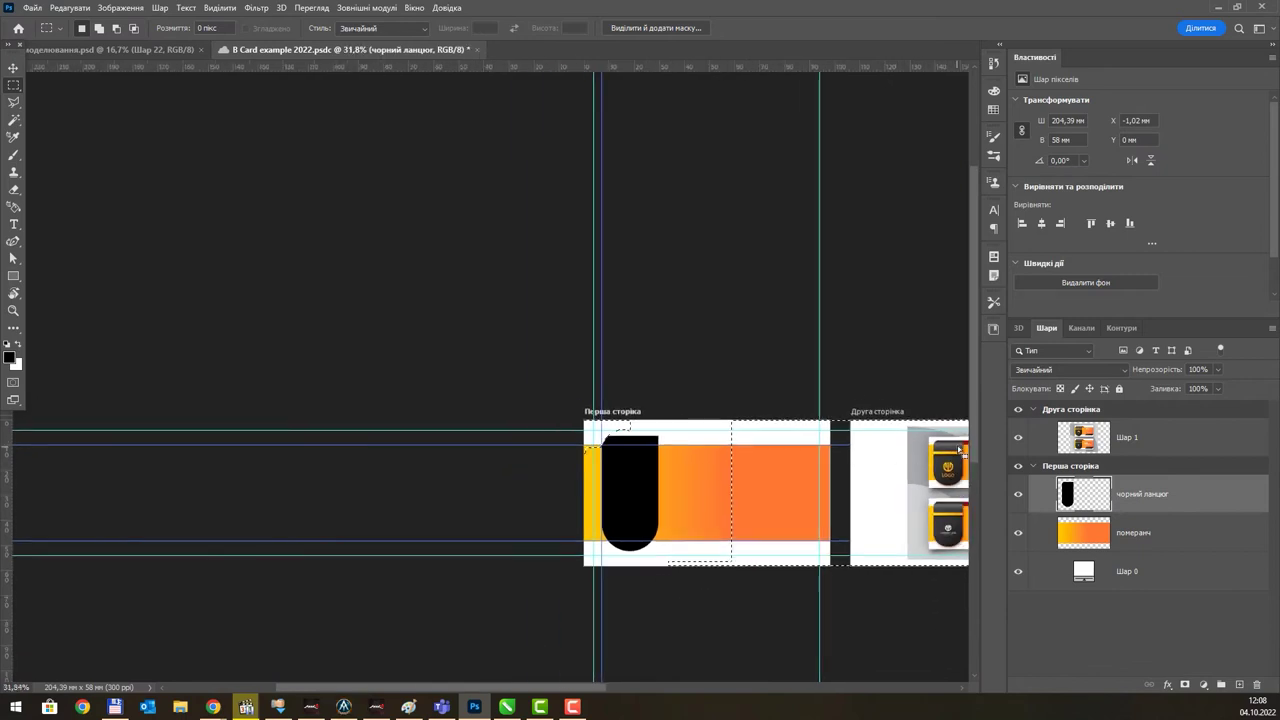
pyautogui.scroll(1, 958, 450)
pyautogui.scroll(1, 850, 449)
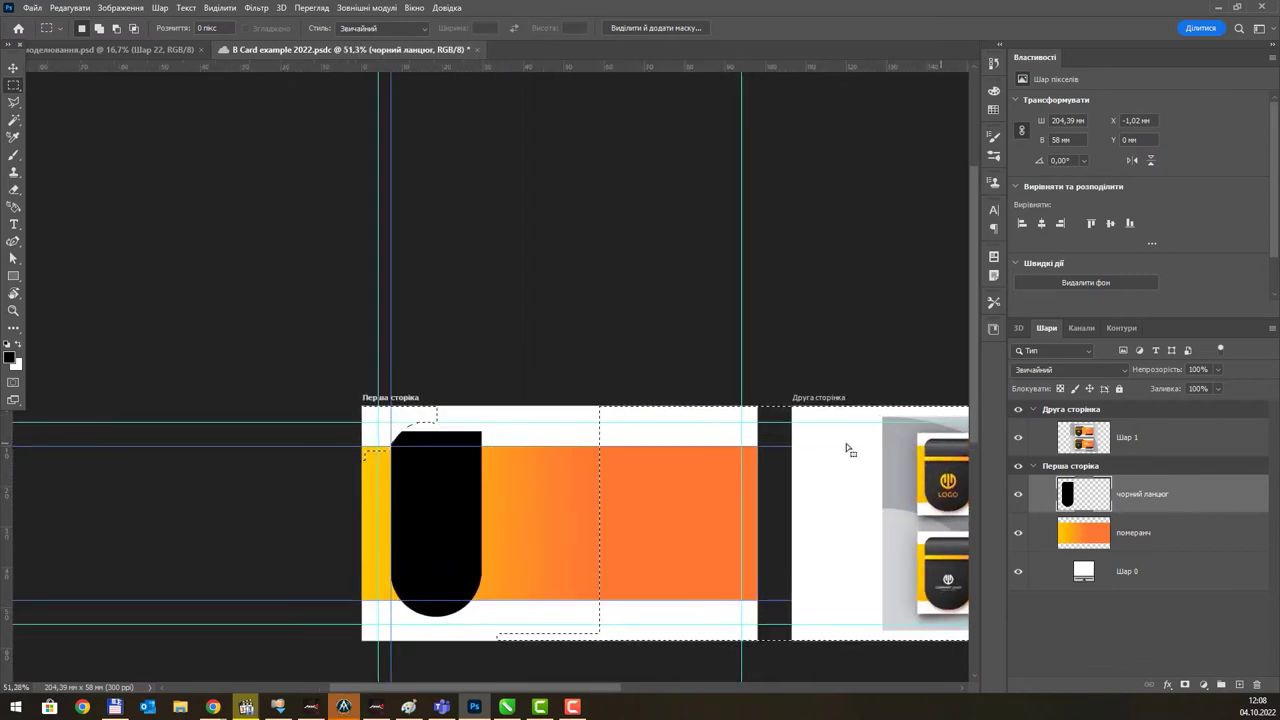
pyautogui.click(437, 434)
pyautogui.scroll(1, 398, 432)
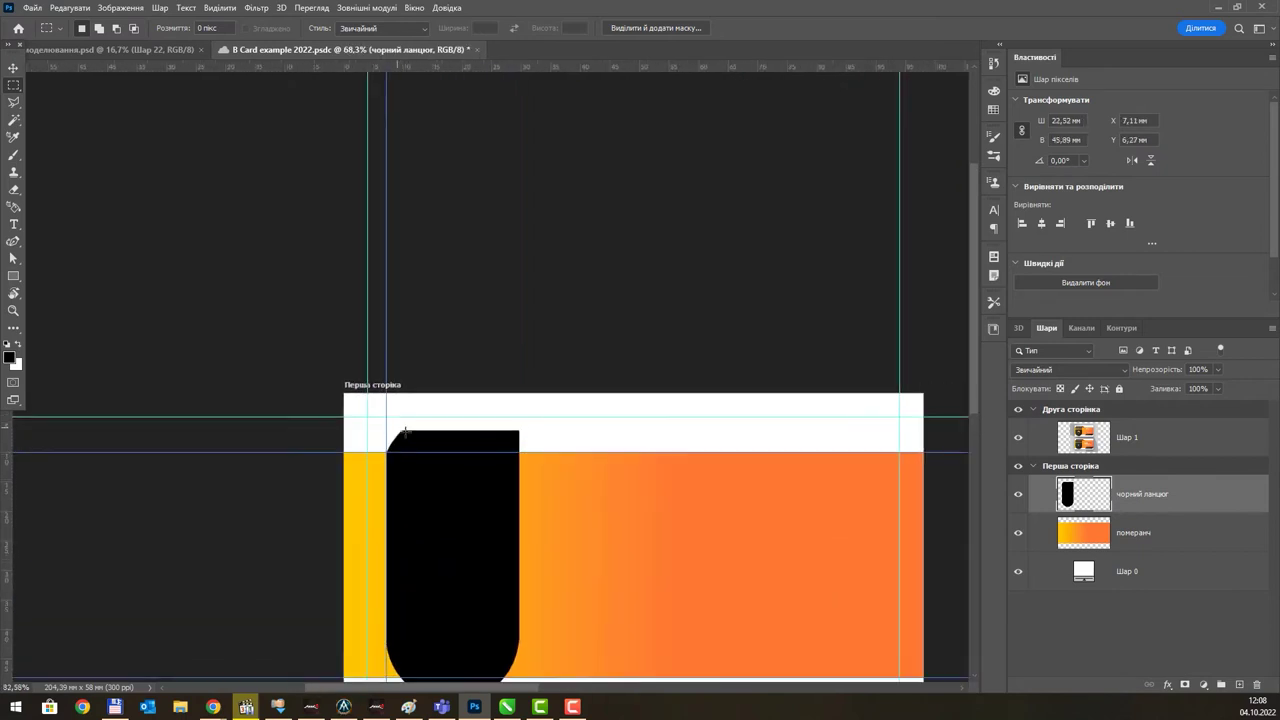
pyautogui.scroll(2, 412, 430)
pyautogui.scroll(1, 414, 428)
pyautogui.scroll(1, 415, 426)
pyautogui.scroll(-1, 415, 426)
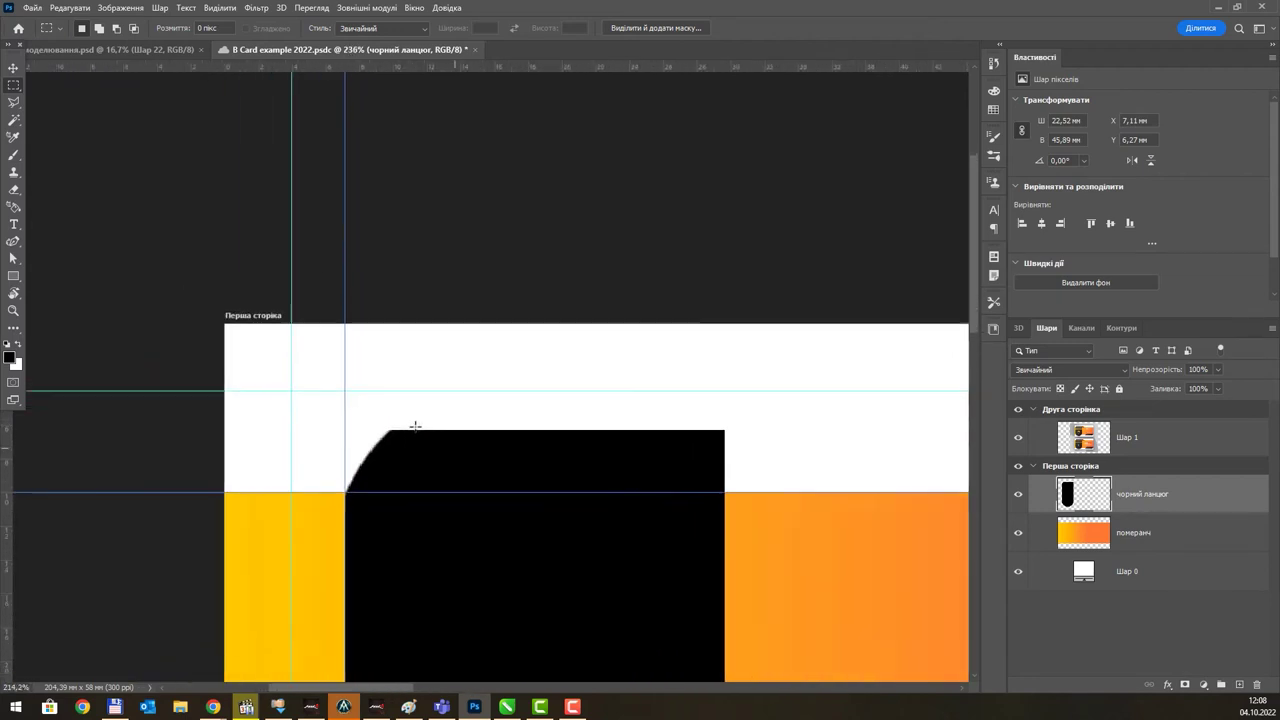
pyautogui.scroll(-1, 415, 426)
pyautogui.scroll(-2, 415, 426)
pyautogui.scroll(-1, 415, 426)
pyautogui.scroll(-1, 415, 426)
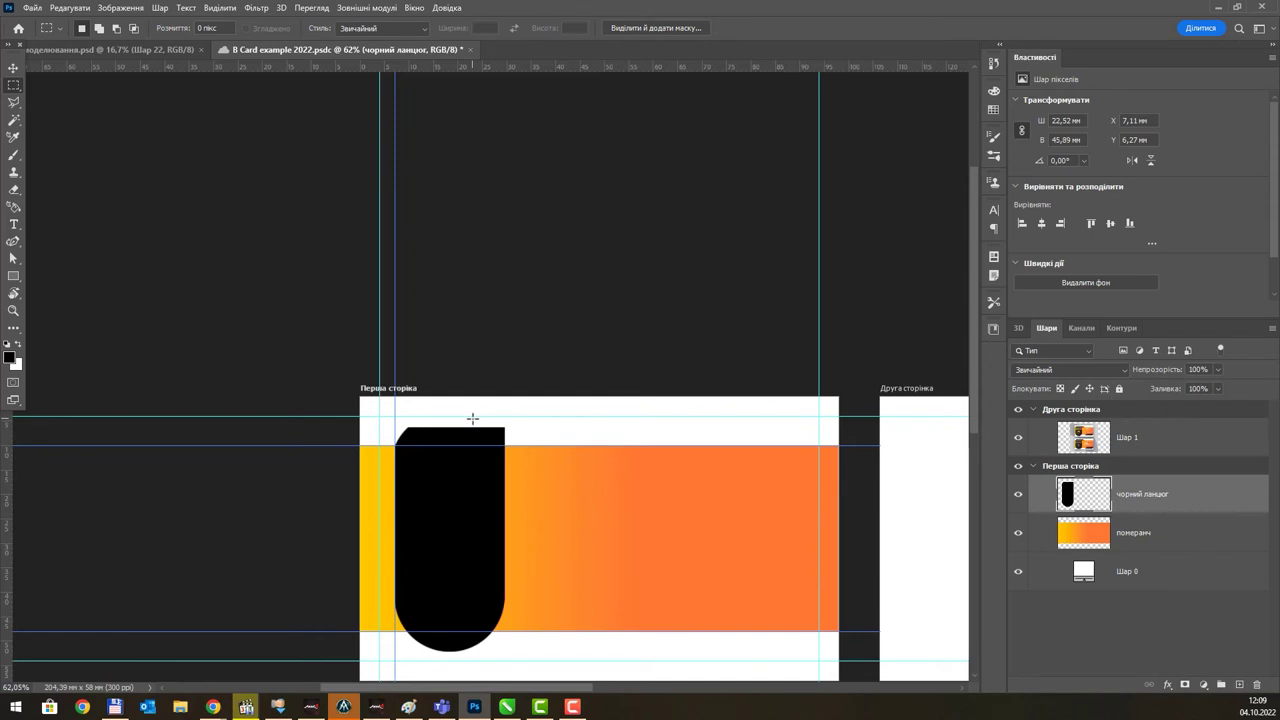
pyautogui.scroll(3, 472, 418)
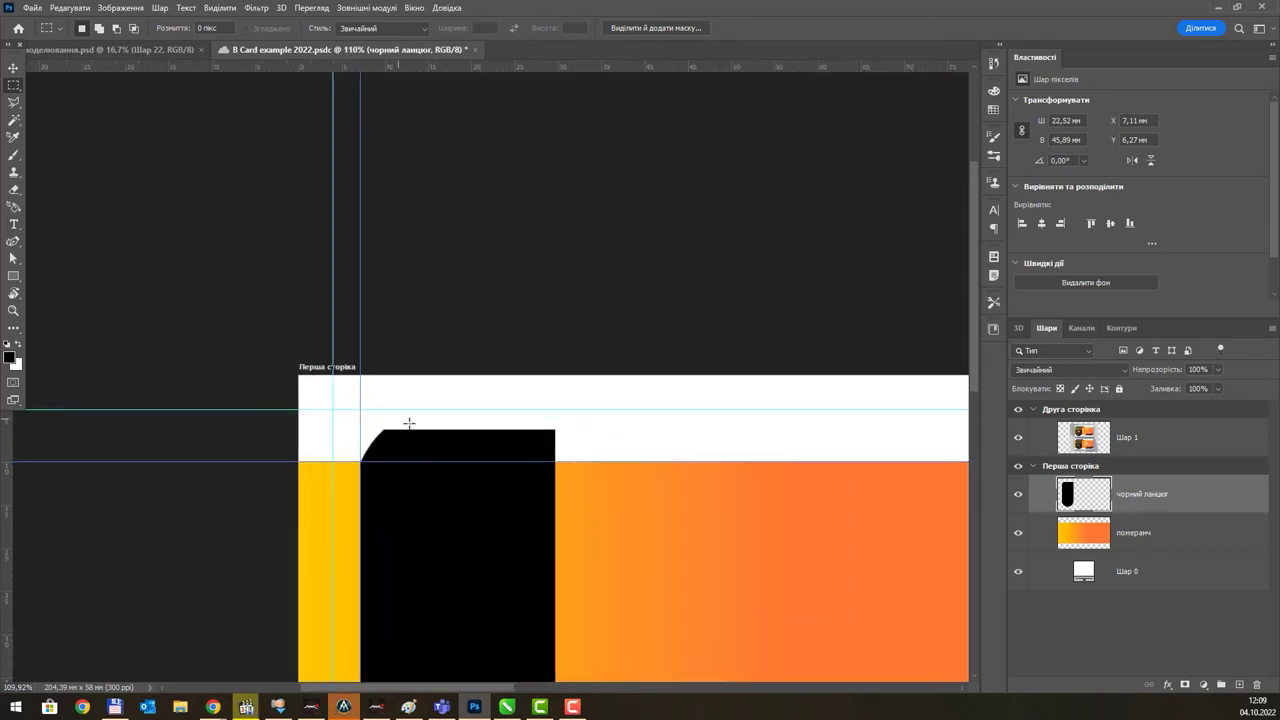
# Copy the tab's angled corner onto its own layer and move it right along the band's top
pyautogui.moveTo(426, 420); pyautogui.dragTo(353, 463)
pyautogui.hotkey('ctrl', 's')
pyautogui.hotkey('ctrl', 'j')
pyautogui.press('v')
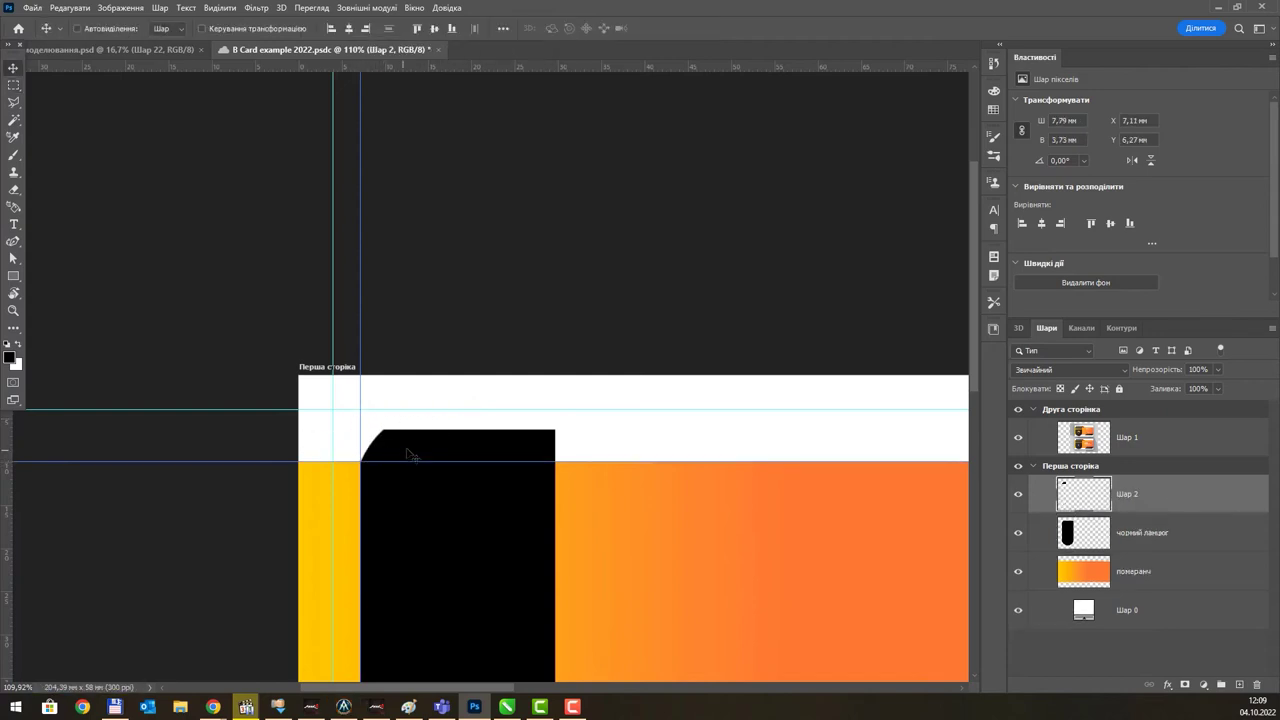
pyautogui.moveTo(395, 458); pyautogui.dragTo(655, 460)
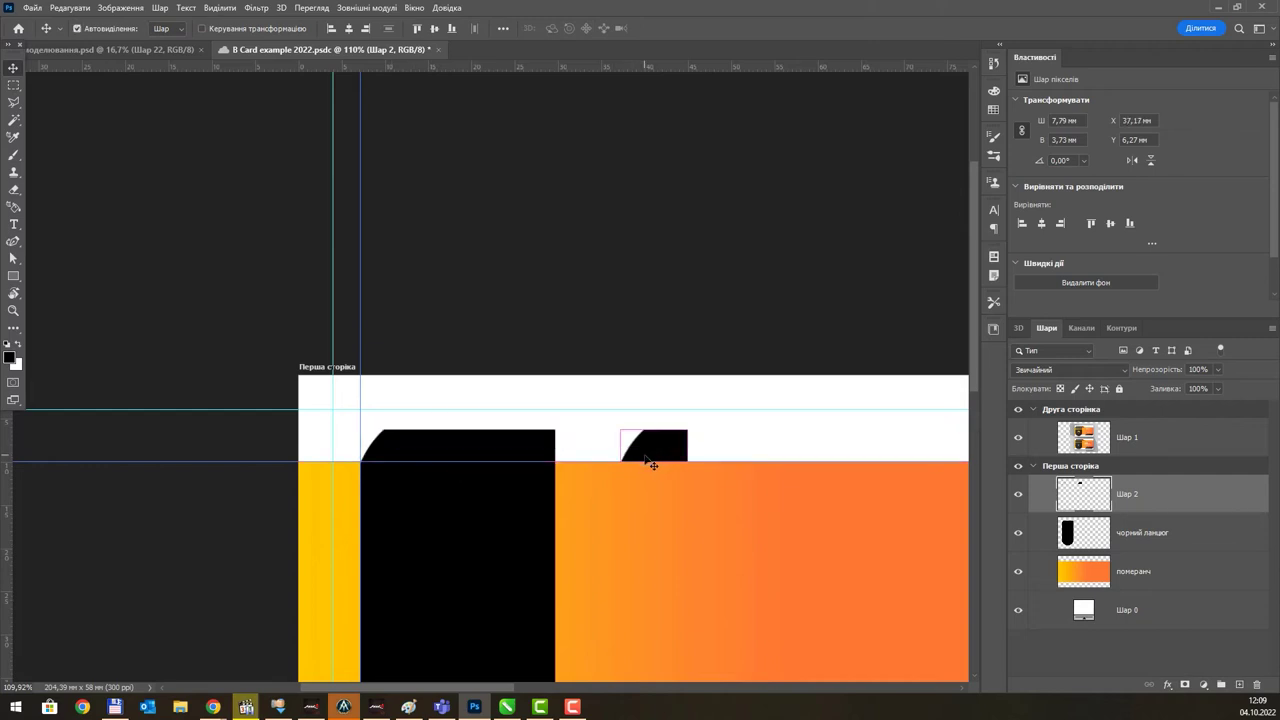
# Flip the corner piece both horizontally and vertically with Free Transform
pyautogui.hotkey('ctrl', 't')
pyautogui.rightClick(650, 456)
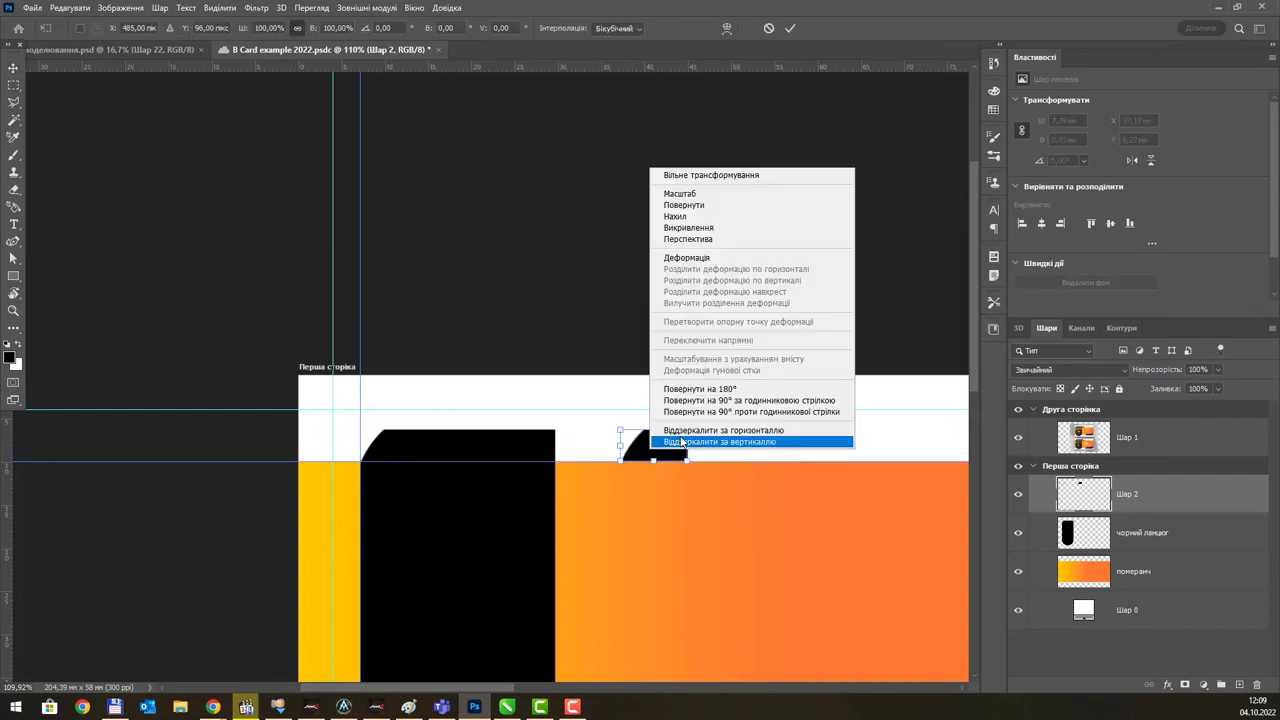
pyautogui.click(688, 431)
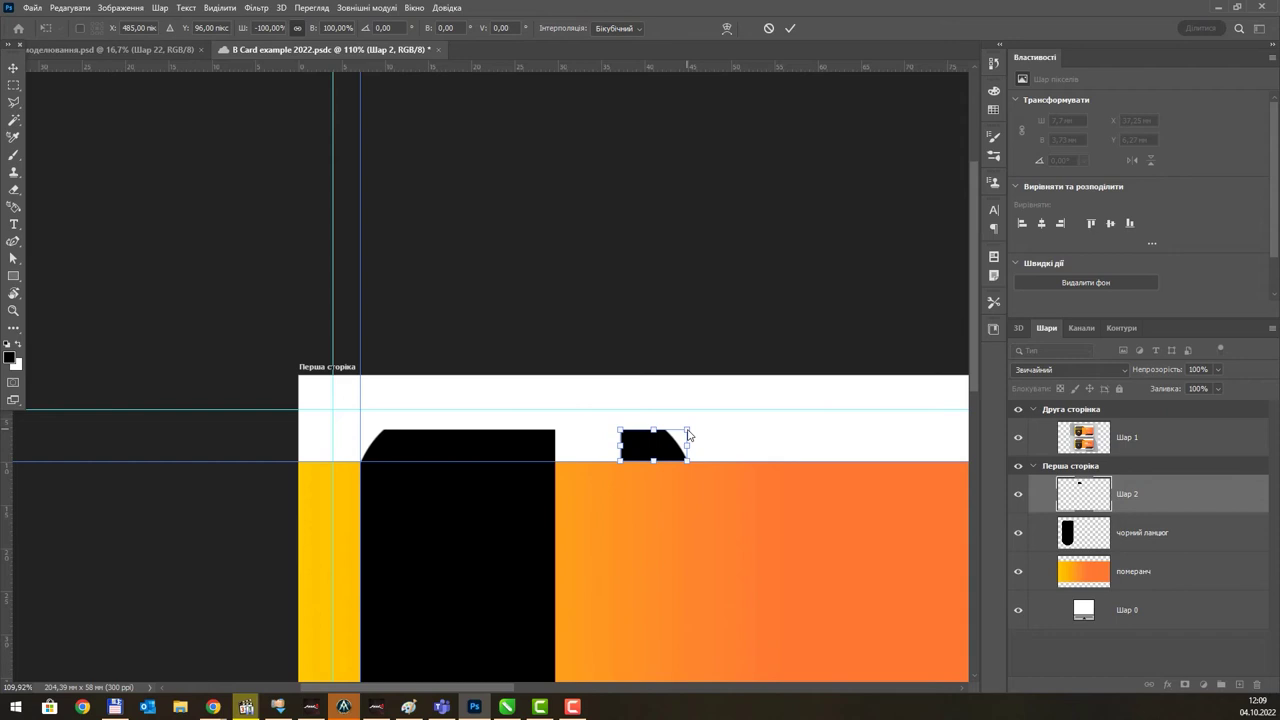
pyautogui.rightClick(664, 446)
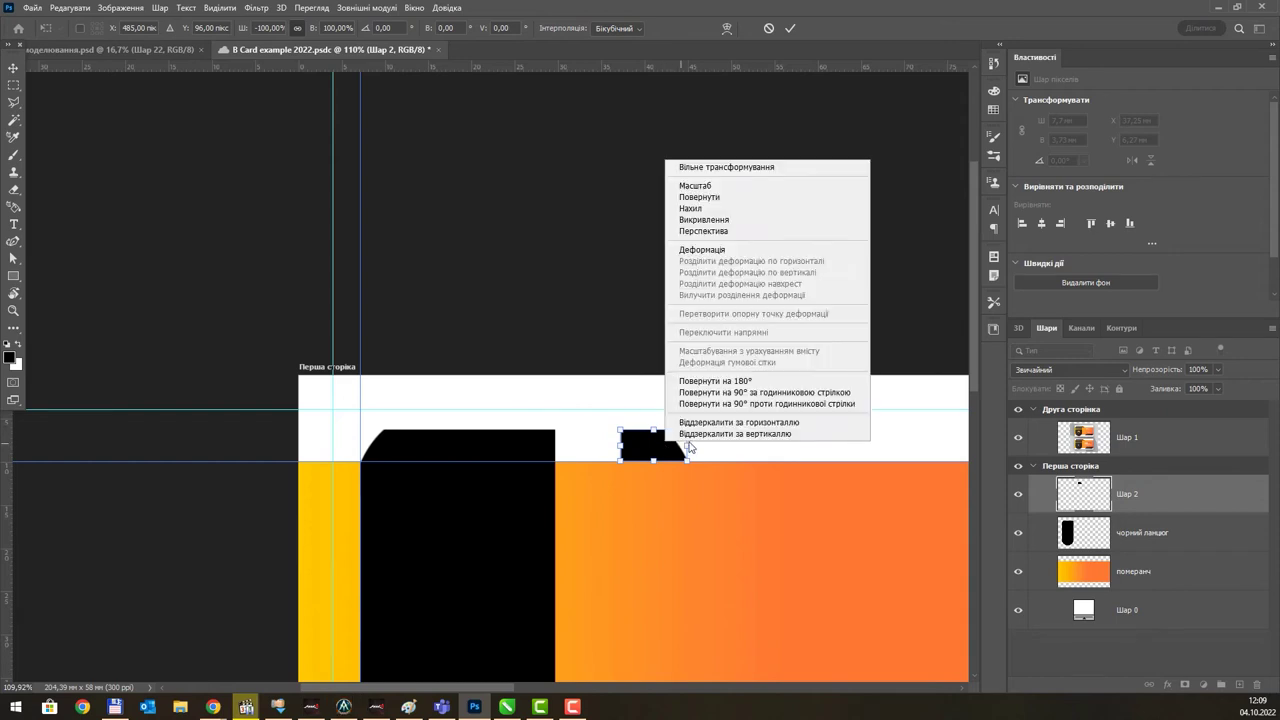
pyautogui.click(713, 434)
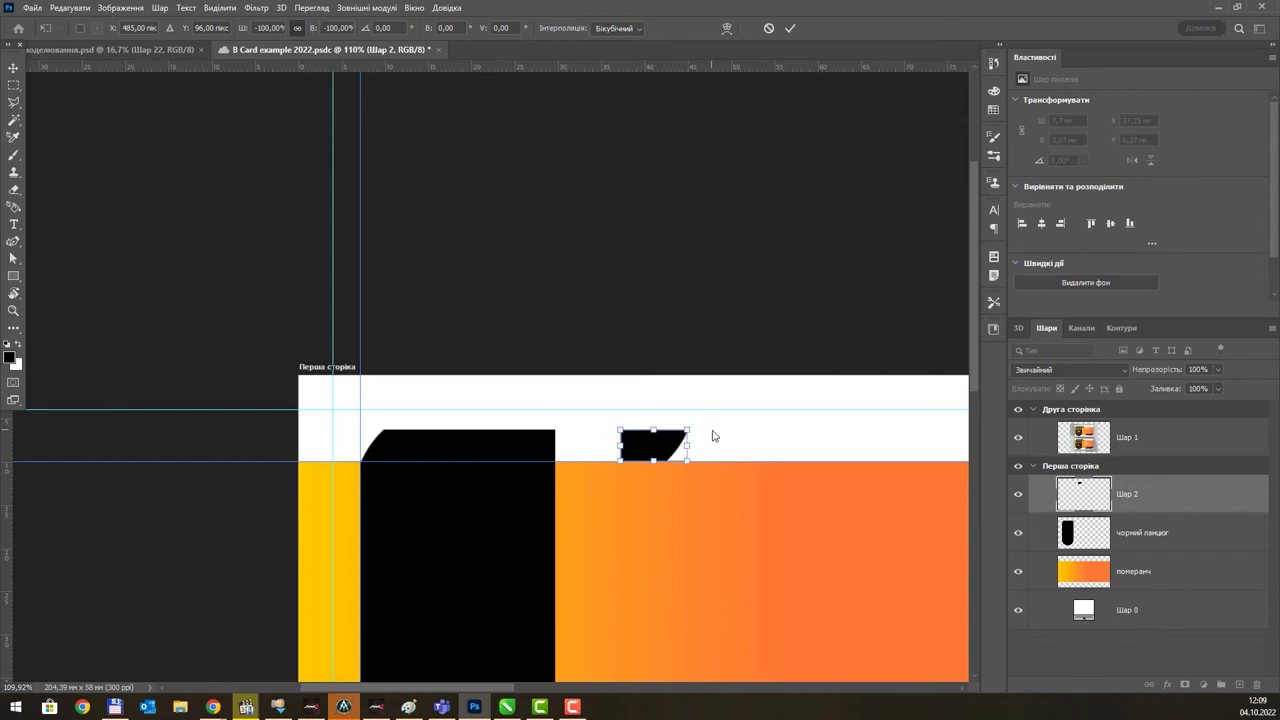
# Nudge the flipped piece slightly left and commit the transform
pyautogui.scroll(-5, 711, 430)
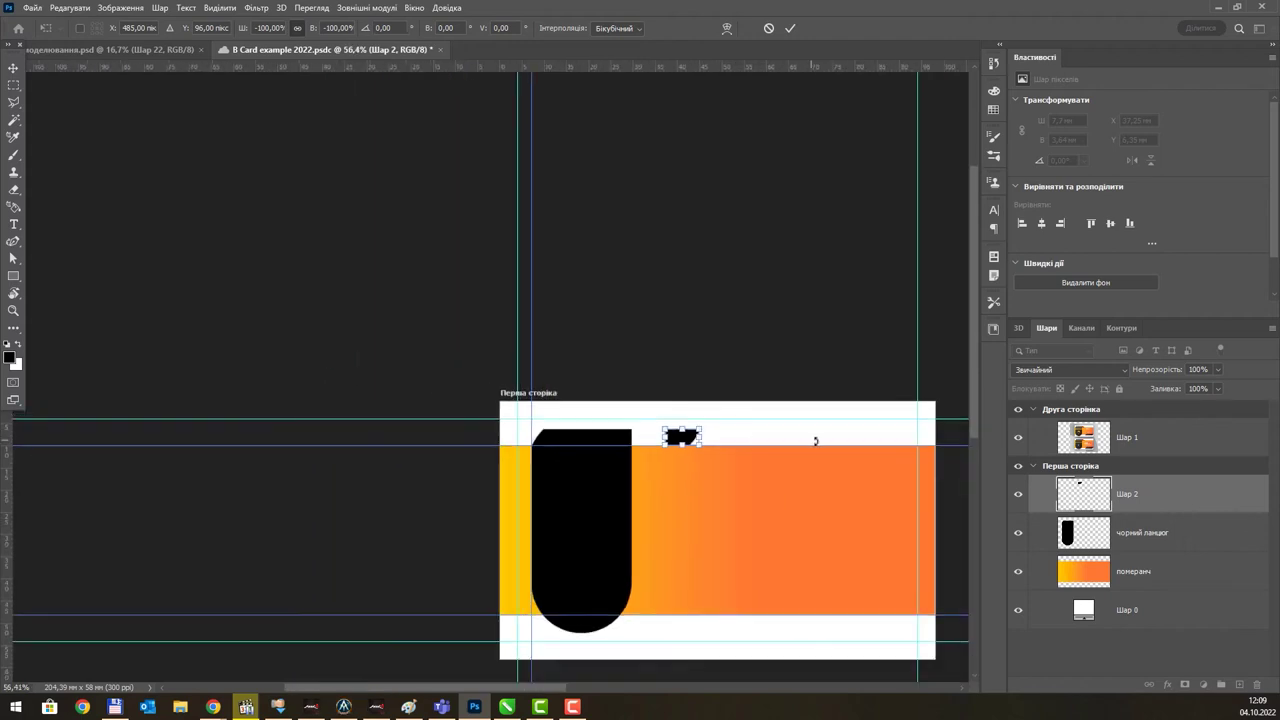
pyautogui.moveTo(831, 454); pyautogui.dragTo(627, 485)
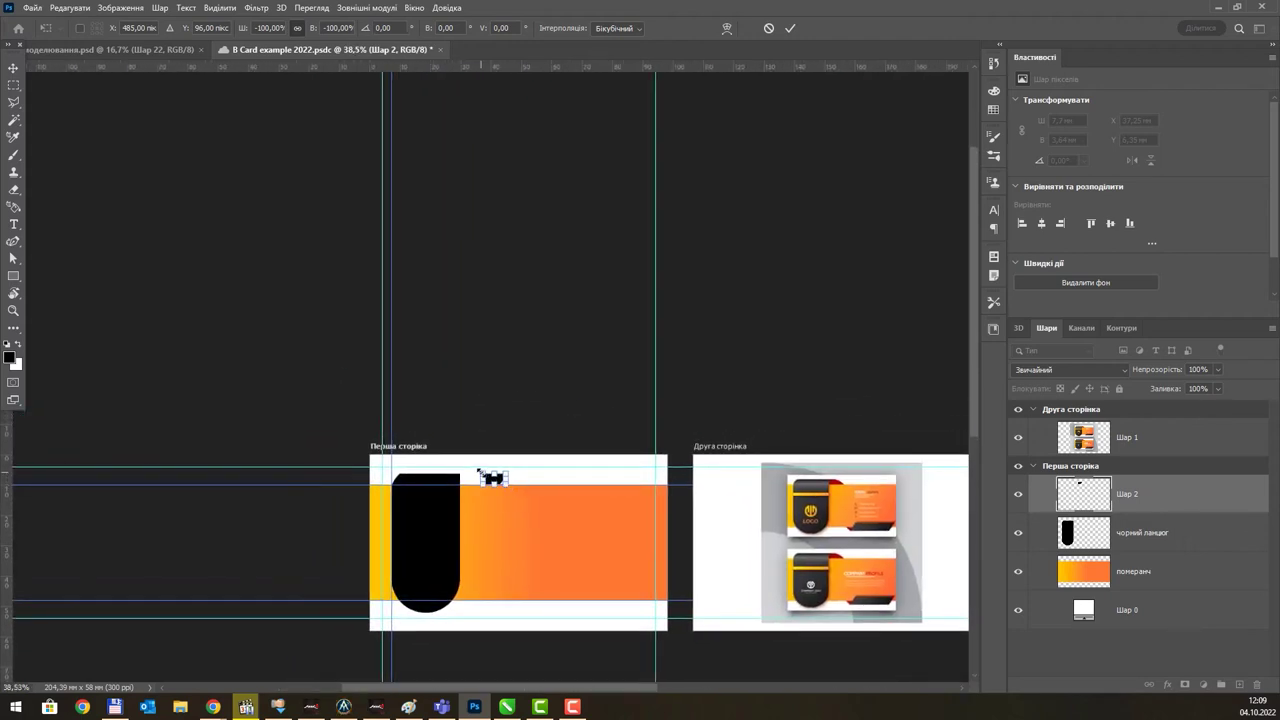
pyautogui.scroll(1, 478, 470)
pyautogui.scroll(3, 478, 472)
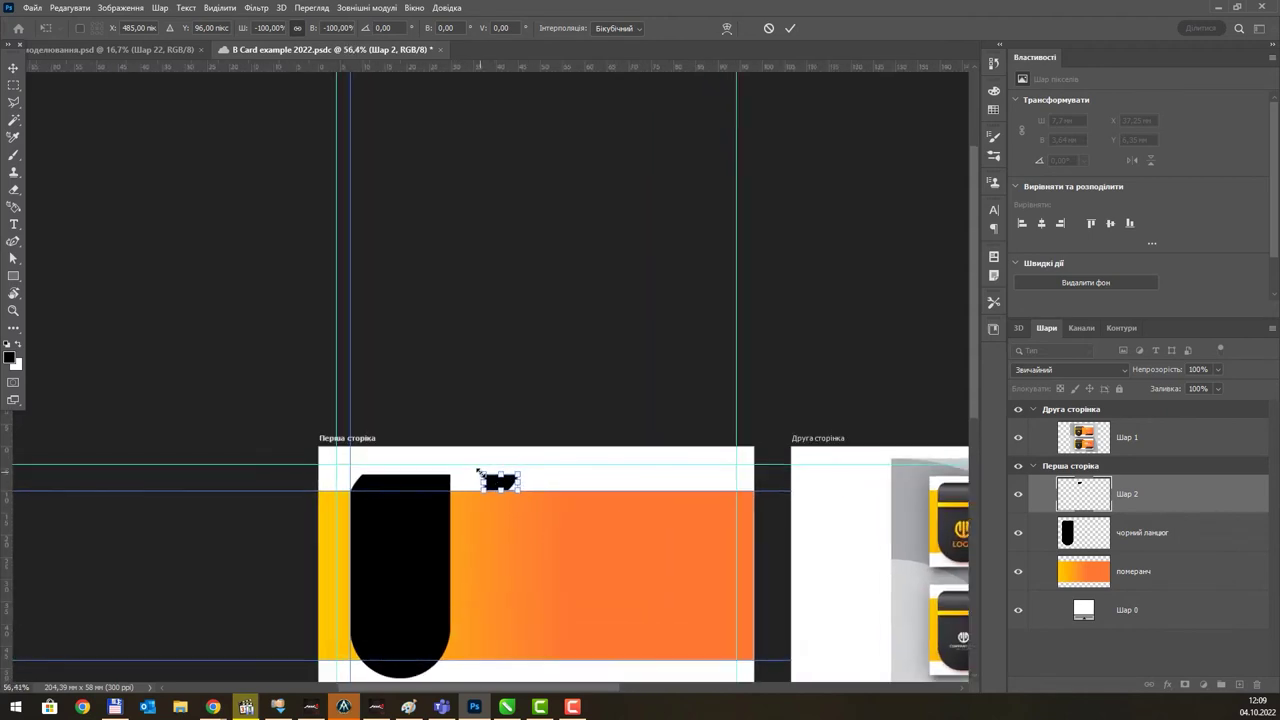
pyautogui.moveTo(500, 486); pyautogui.dragTo(490, 486)
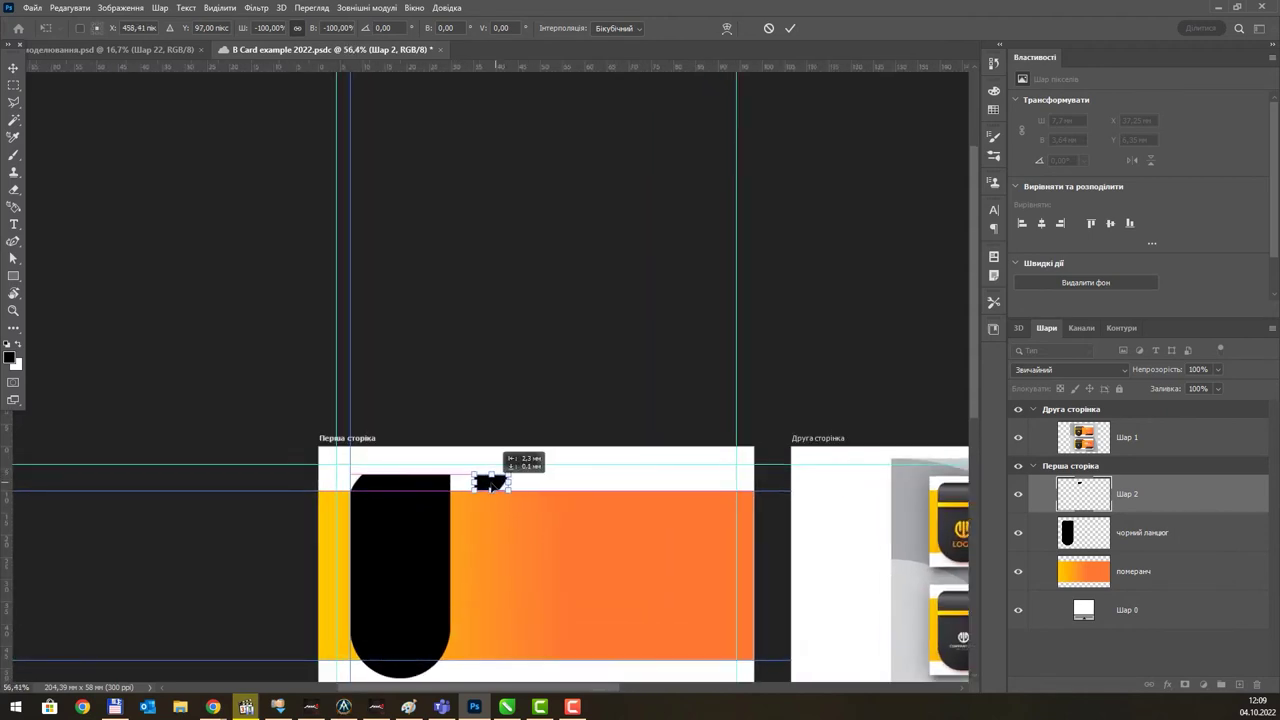
pyautogui.press('Return')
# Delete the top-right corner from the чорний ланцюг tab layer and deselect
pyautogui.scroll(2, 440, 480)
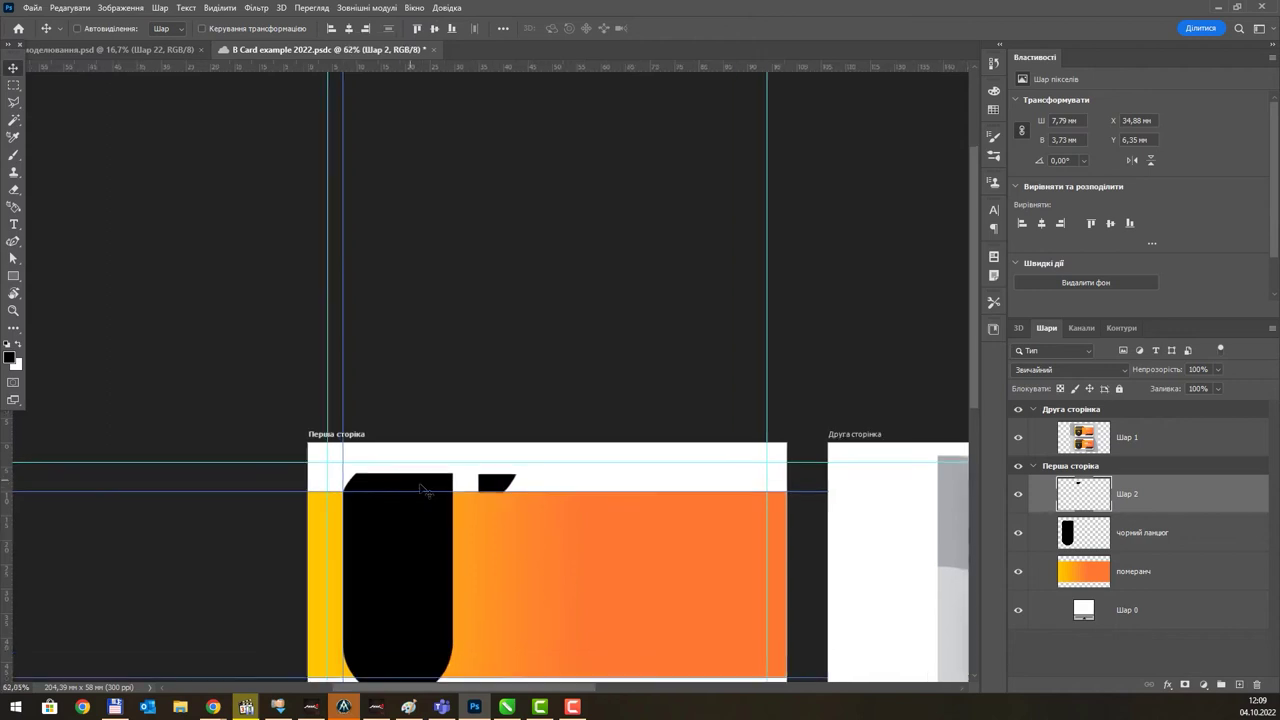
pyautogui.scroll(3, 400, 460)
pyautogui.click(13, 85)
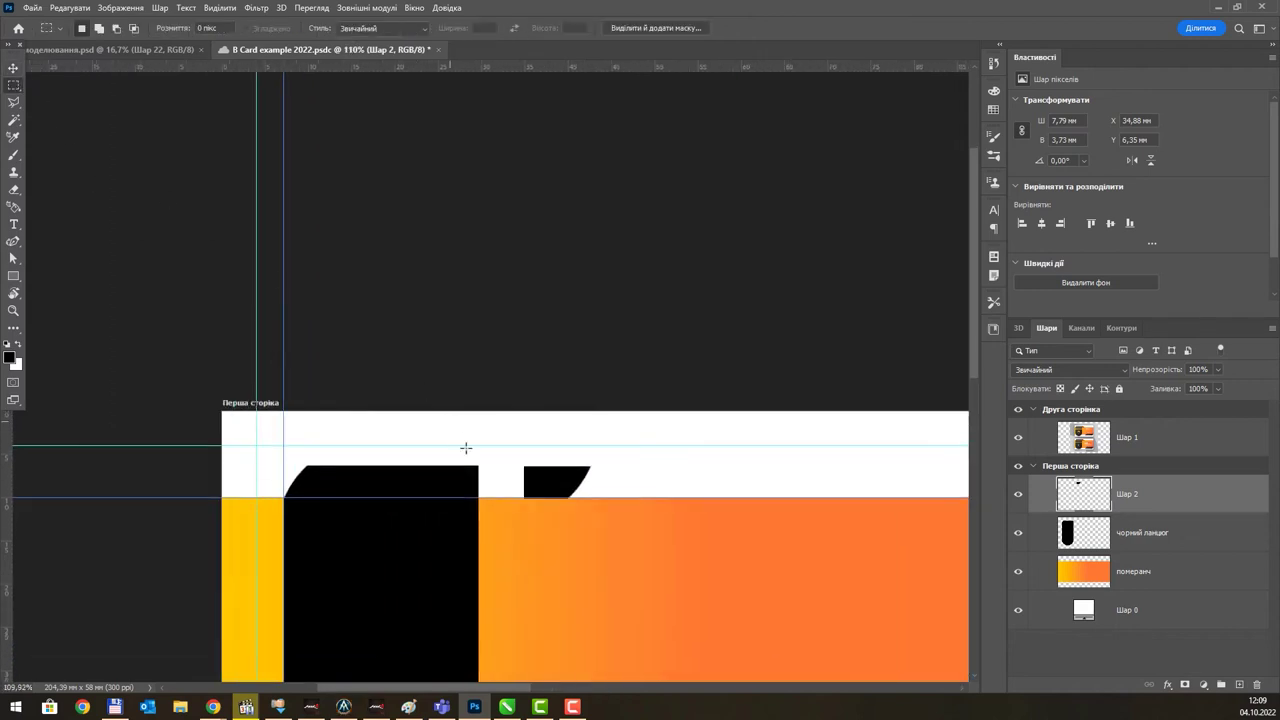
pyautogui.moveTo(488, 460); pyautogui.dragTo(450, 499)
pyautogui.click(1099, 532)
pyautogui.press('Delete')
pyautogui.hotkey('ctrl', 'd')
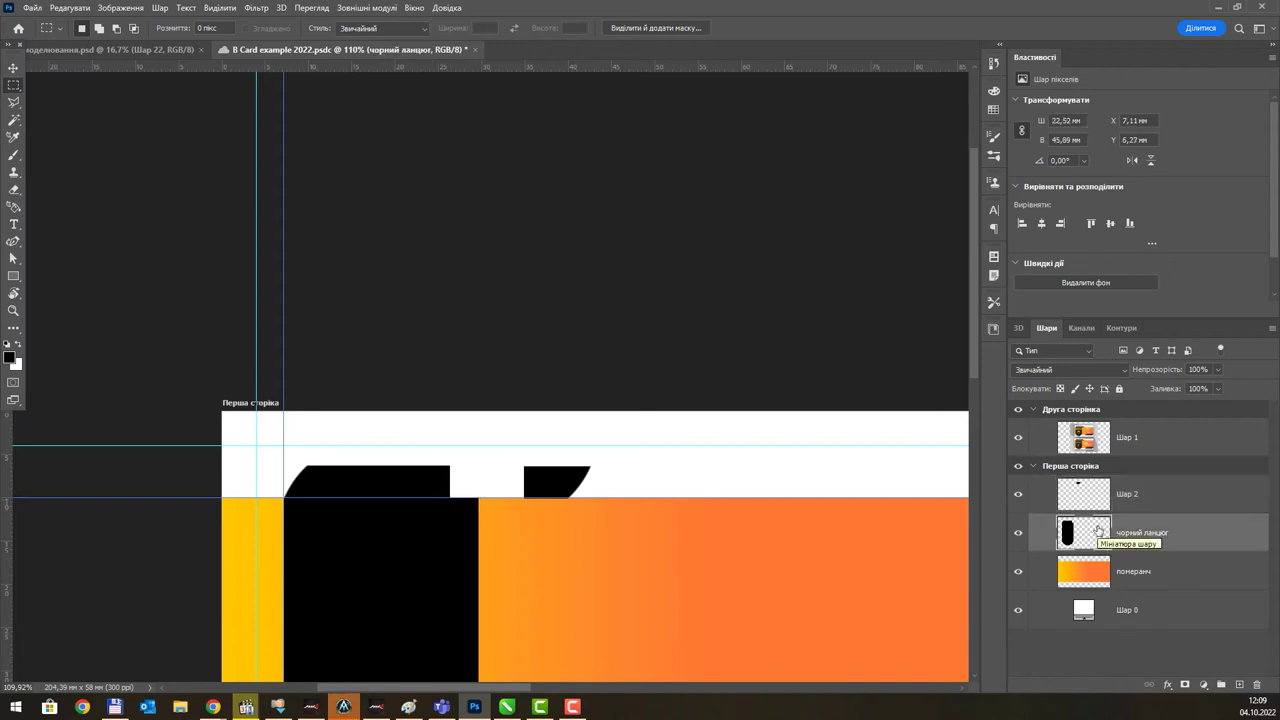
# Move the Шар 2 slanted piece left and nudge it to join the tab's top
pyautogui.press('v')
pyautogui.keyDown('ctrl'); pyautogui.click(562, 486); pyautogui.keyUp('ctrl')
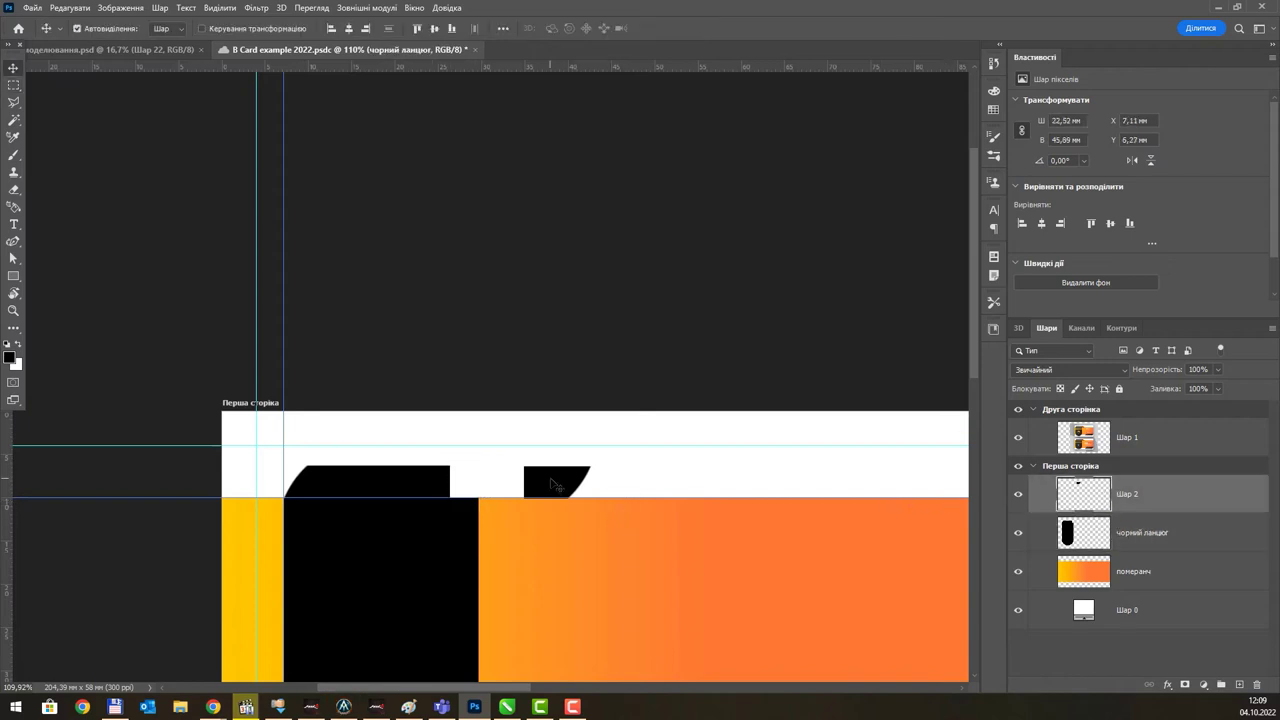
pyautogui.moveTo(540, 486); pyautogui.dragTo(467, 486)
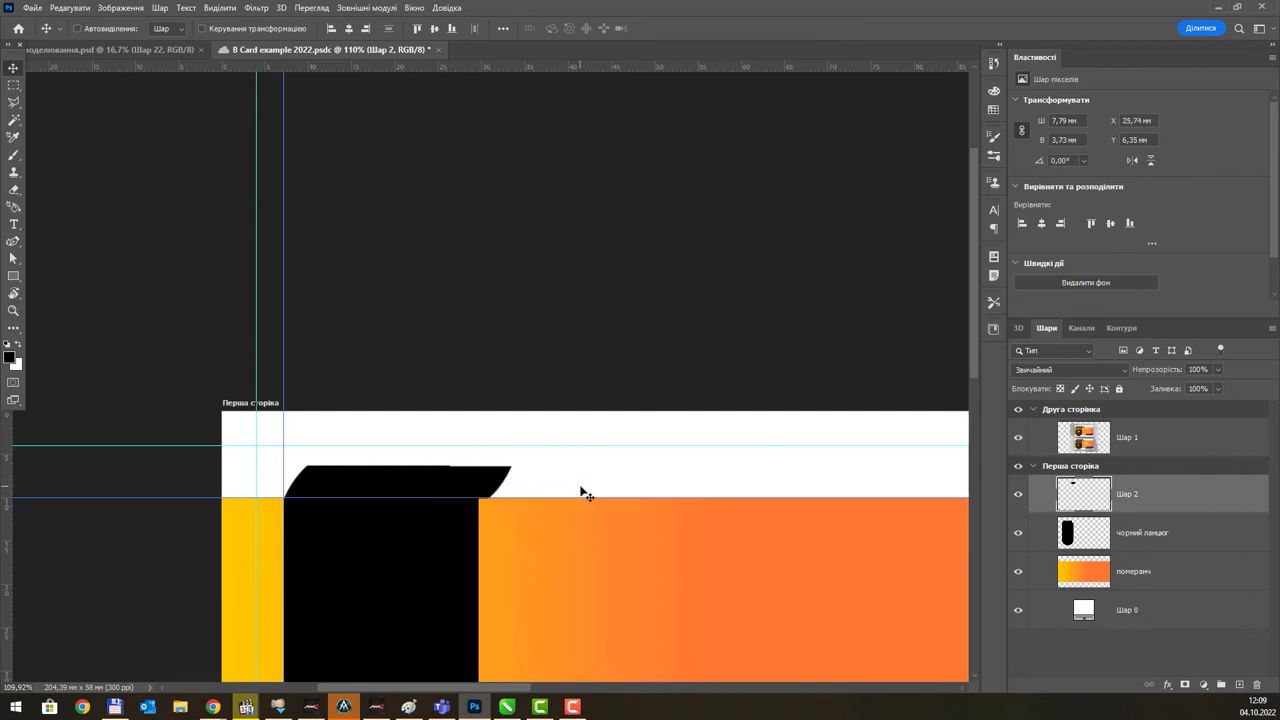
pyautogui.press('Up')
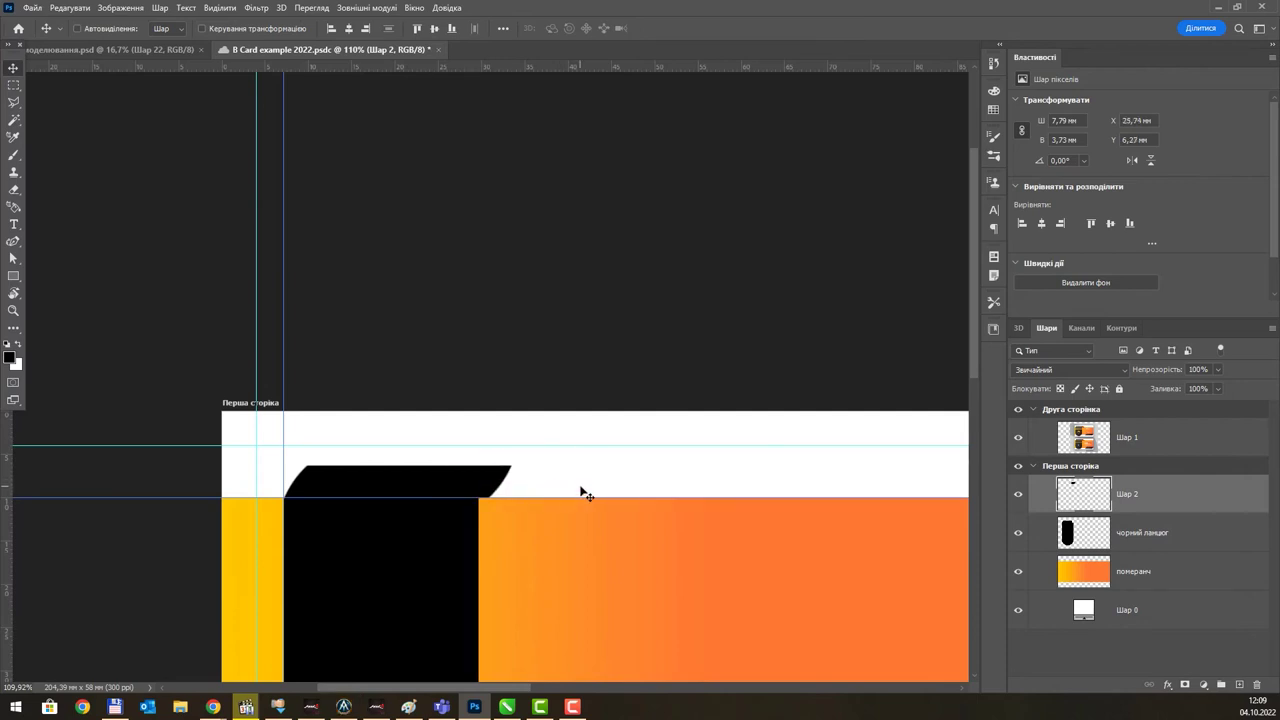
pyautogui.press('Left')
pyautogui.press('Left')
pyautogui.press('Left')
pyautogui.press('Left')
pyautogui.press('Left')
pyautogui.press('Left')
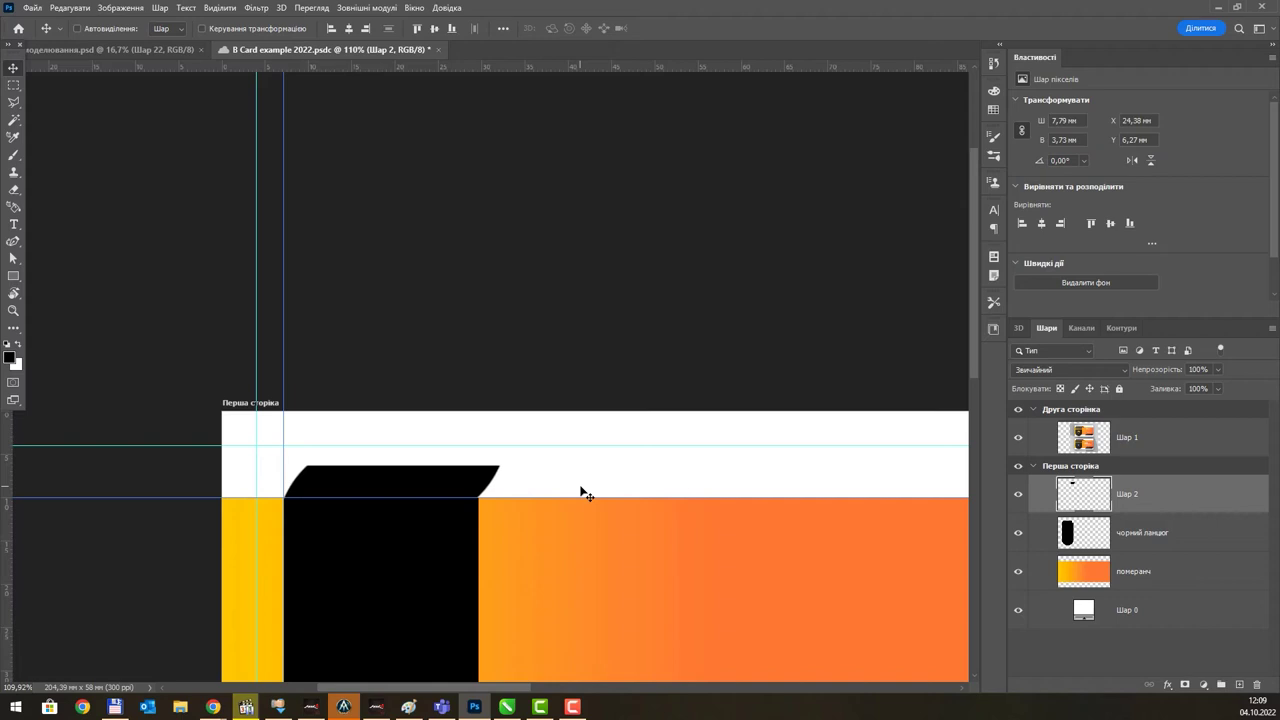
pyautogui.press('Right')
# Add a new empty layer above Шар 2
pyautogui.scroll(-3, 467, 515)
pyautogui.scroll(-3, 467, 525)
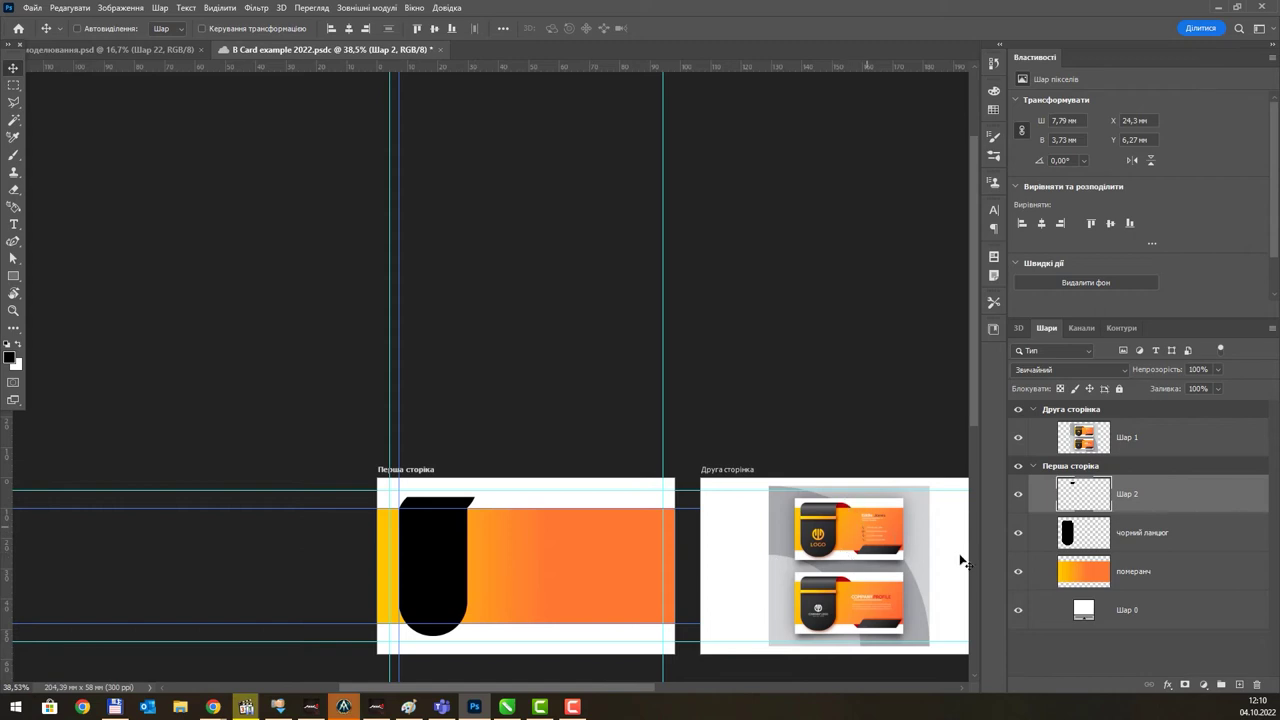
pyautogui.click(1238, 685)
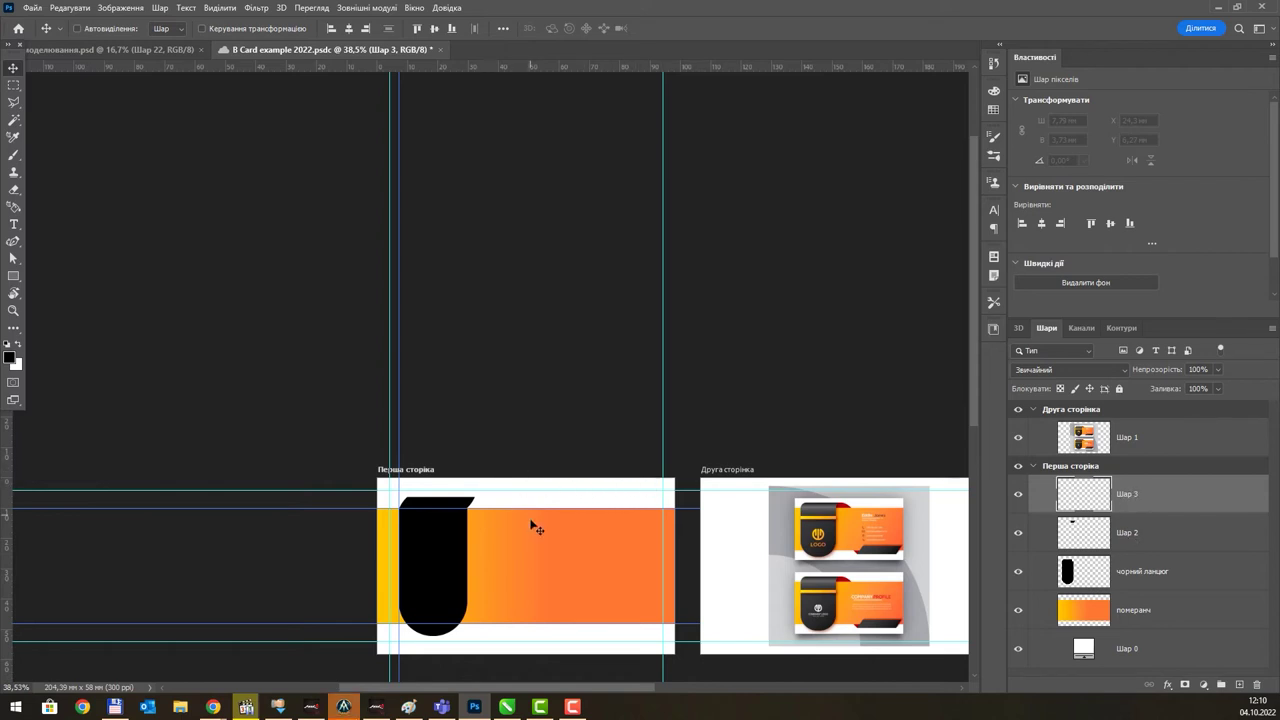
# Try outlining a curved area at the fold's right end with the freehand Lasso
pyautogui.scroll(1, 531, 524)
pyautogui.scroll(1, 560, 515)
pyautogui.scroll(-1, 588, 505)
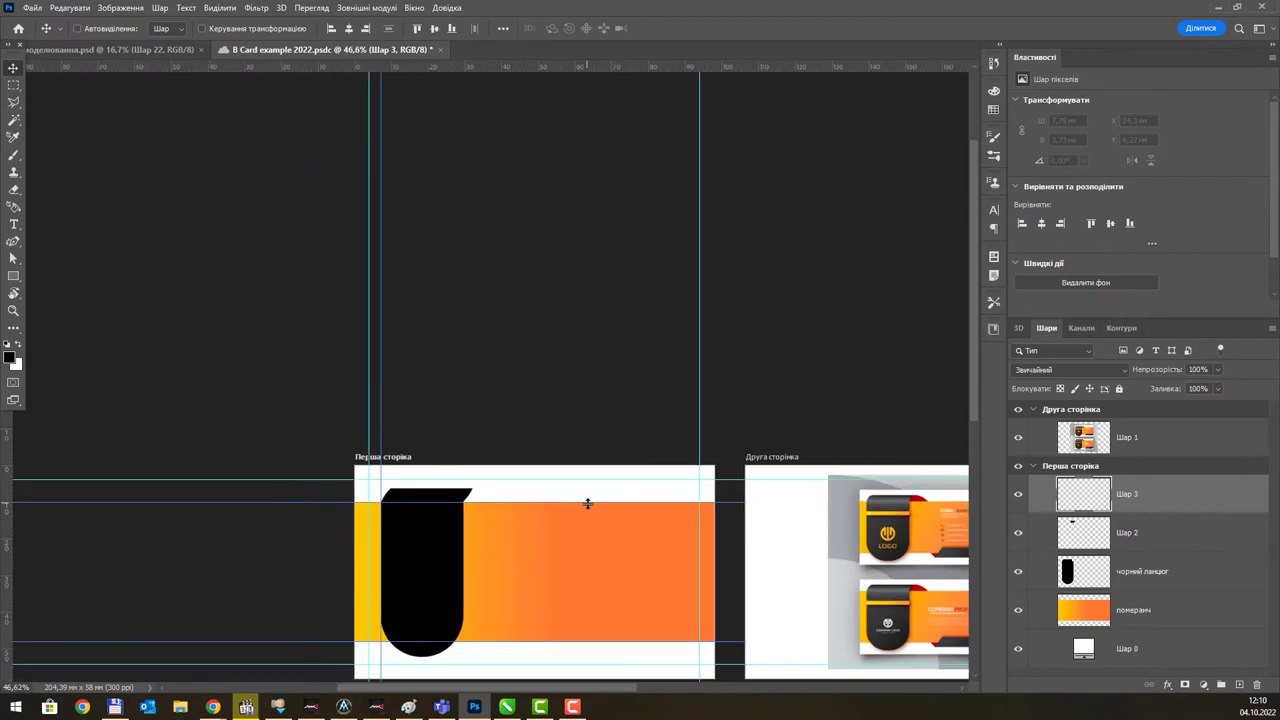
pyautogui.scroll(1, 597, 520)
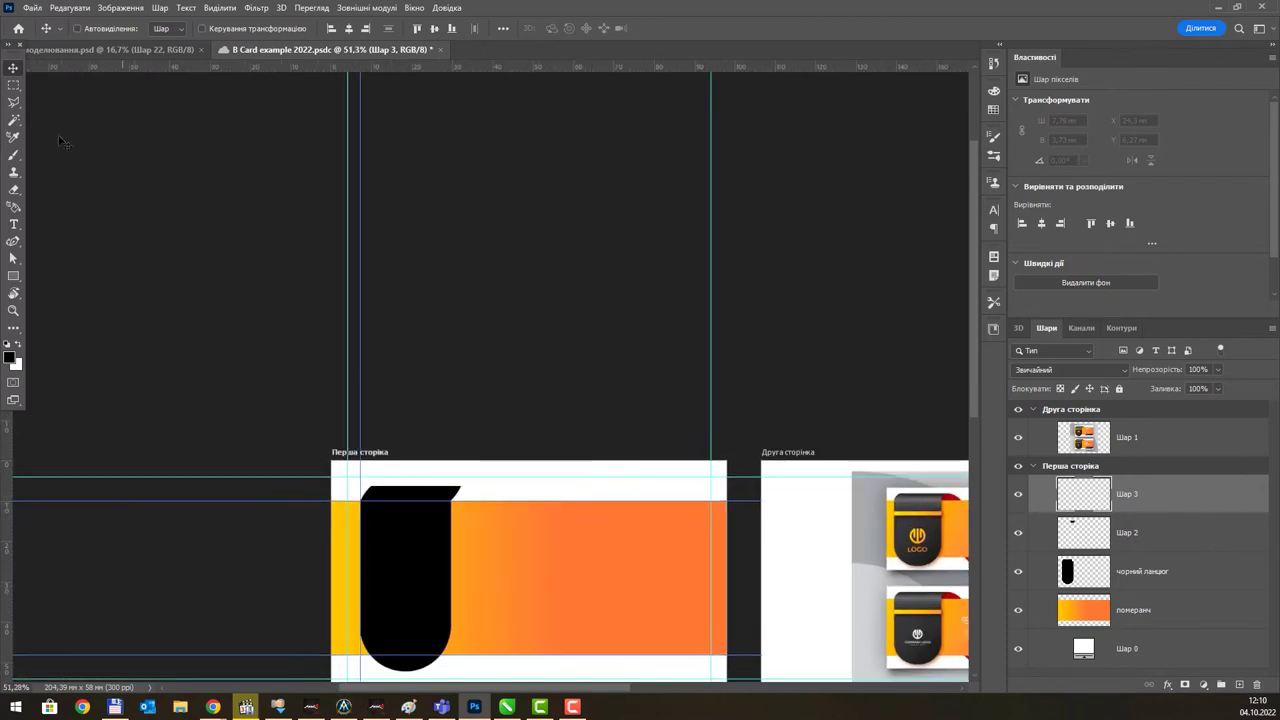
pyautogui.click(15, 87)
pyautogui.click(13, 102)
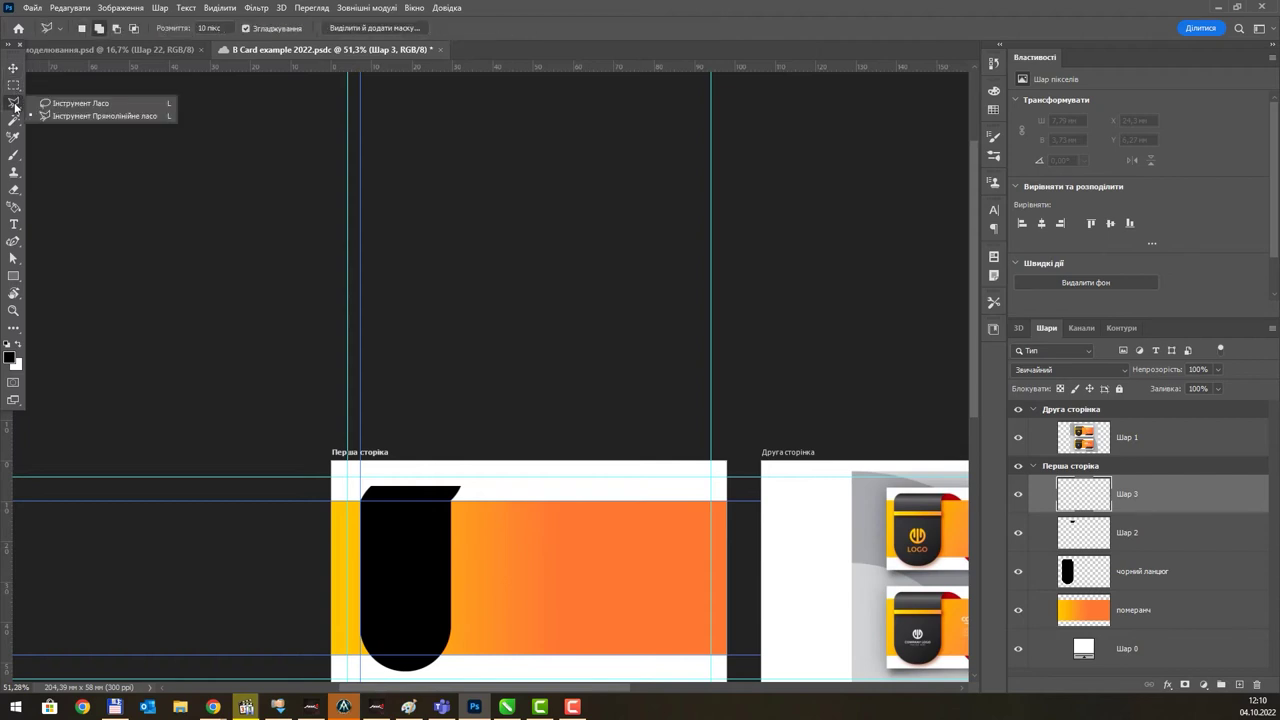
pyautogui.click(80, 132)
pyautogui.scroll(2, 523, 520)
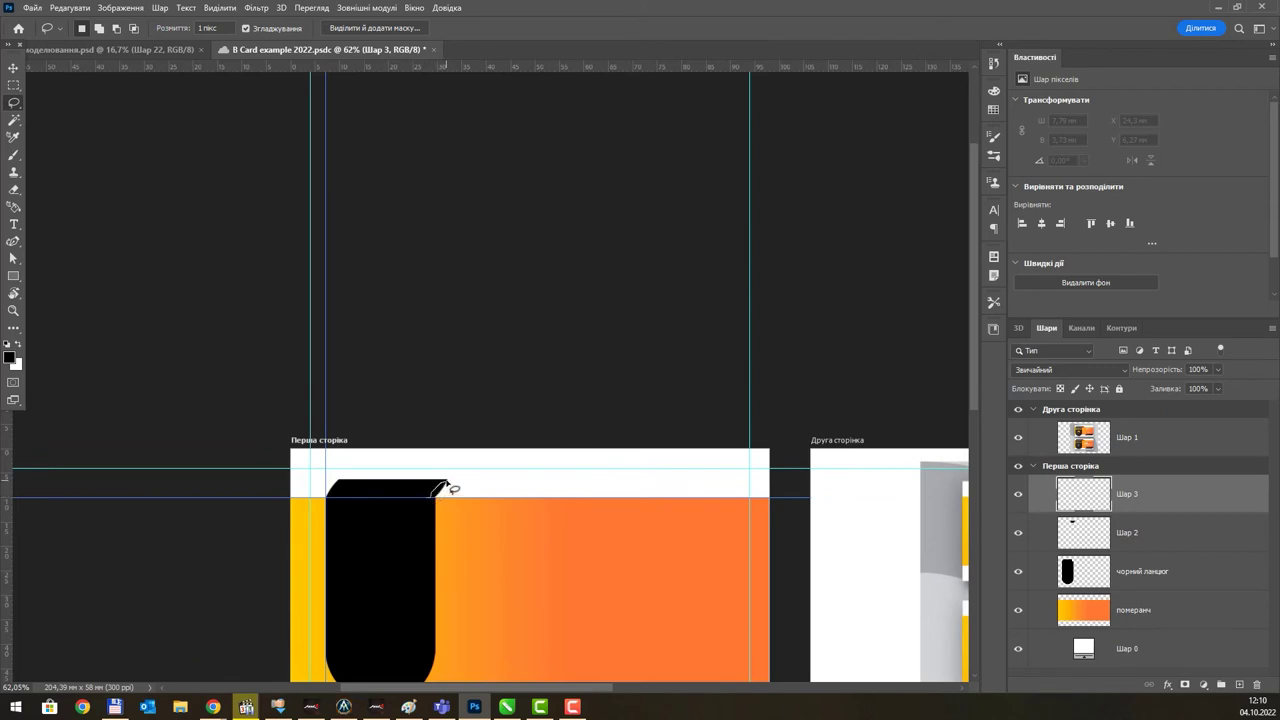
pyautogui.moveTo(440, 491)
pyautogui.mouseDown()
pyautogui.moveTo(474, 549)
pyautogui.moveTo(436, 500)
pyautogui.mouseUp()
pyautogui.scroll(5, 477, 505)
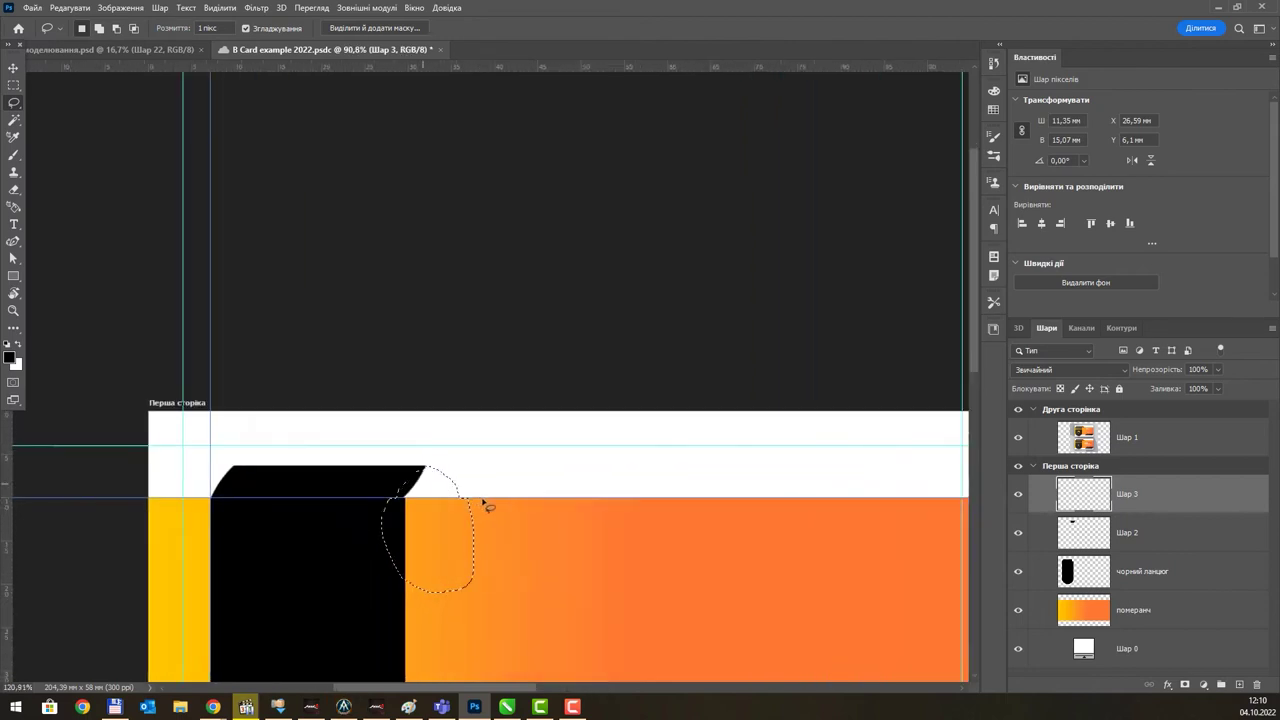
pyautogui.scroll(5, 486, 505)
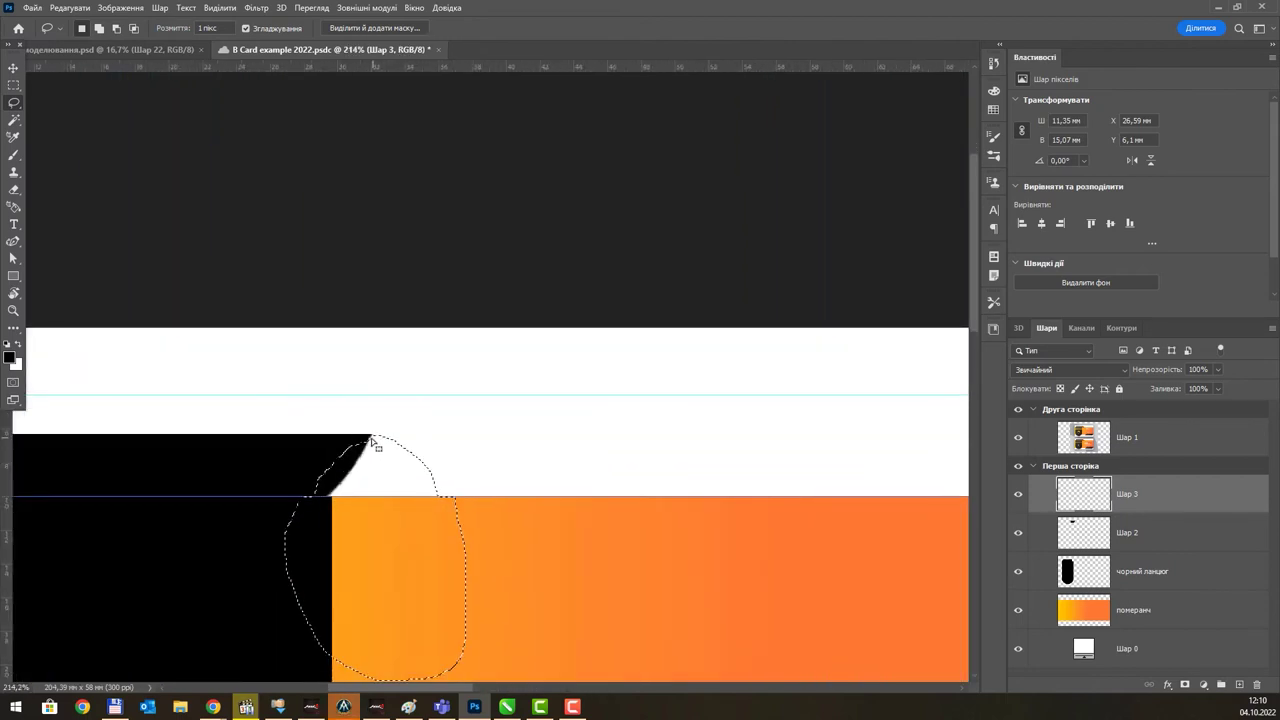
# Draw an elliptical selection over the fold's right end and bring the reference card into view
pyautogui.click(15, 85)
pyautogui.click(15, 100)
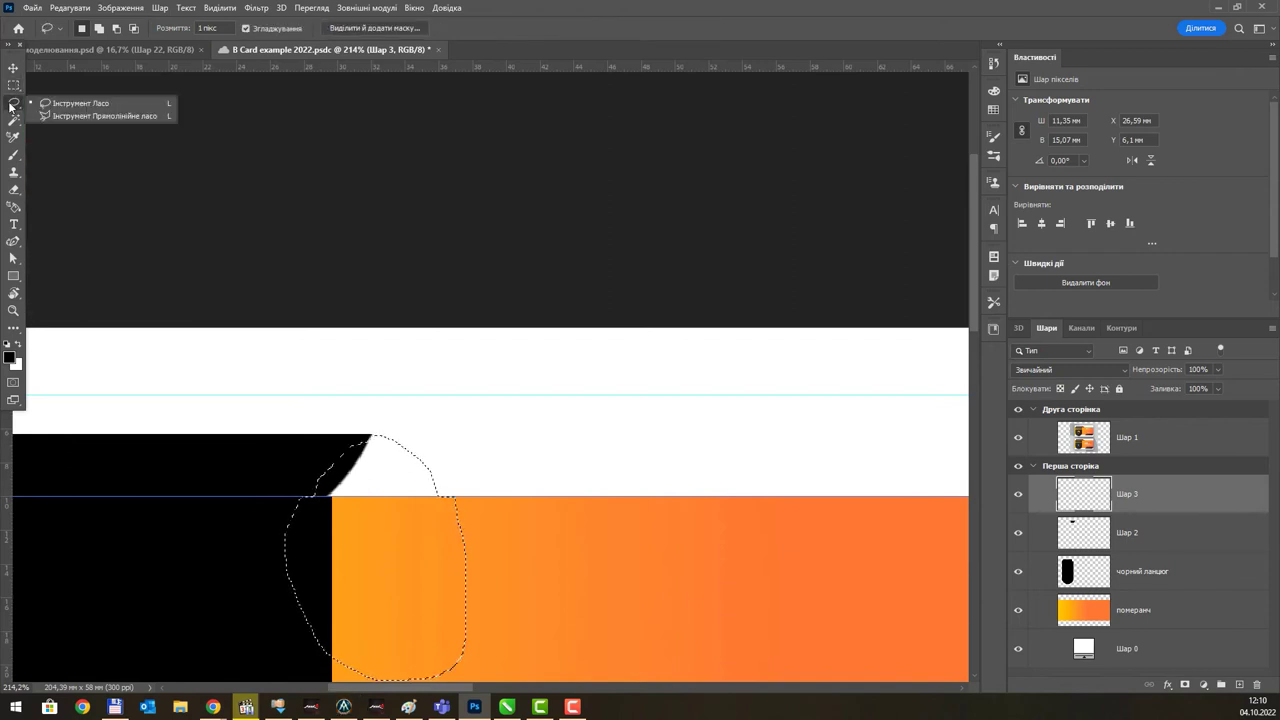
pyautogui.click(15, 85)
pyautogui.click(80, 98)
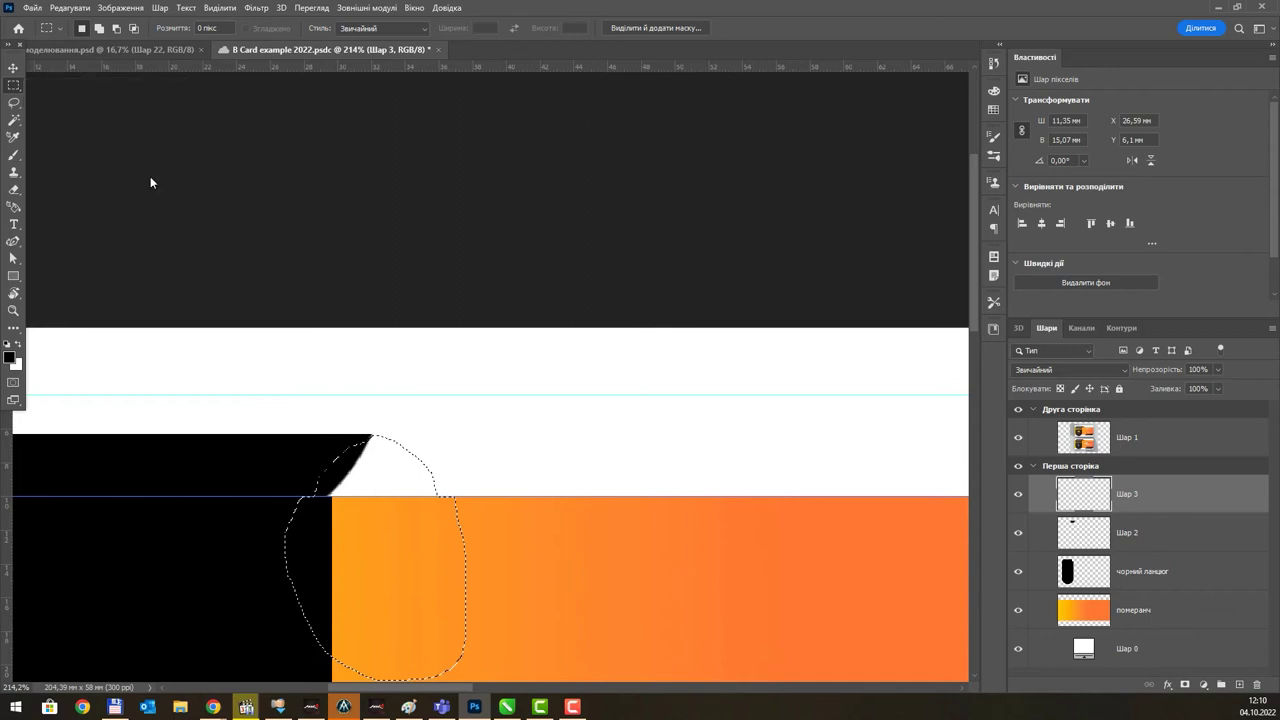
pyautogui.moveTo(308, 447)
pyautogui.mouseDown()
pyautogui.moveTo(425, 600)
pyautogui.moveTo(458, 619)
pyautogui.moveTo(420, 614)
pyautogui.moveTo(417, 583)
pyautogui.moveTo(393, 568)
pyautogui.moveTo(418, 619)
pyautogui.mouseUp()
pyautogui.click(418, 619)
pyautogui.hotkey('ctrl', 'z')
pyautogui.moveTo(387, 525); pyautogui.dragTo(390, 513)
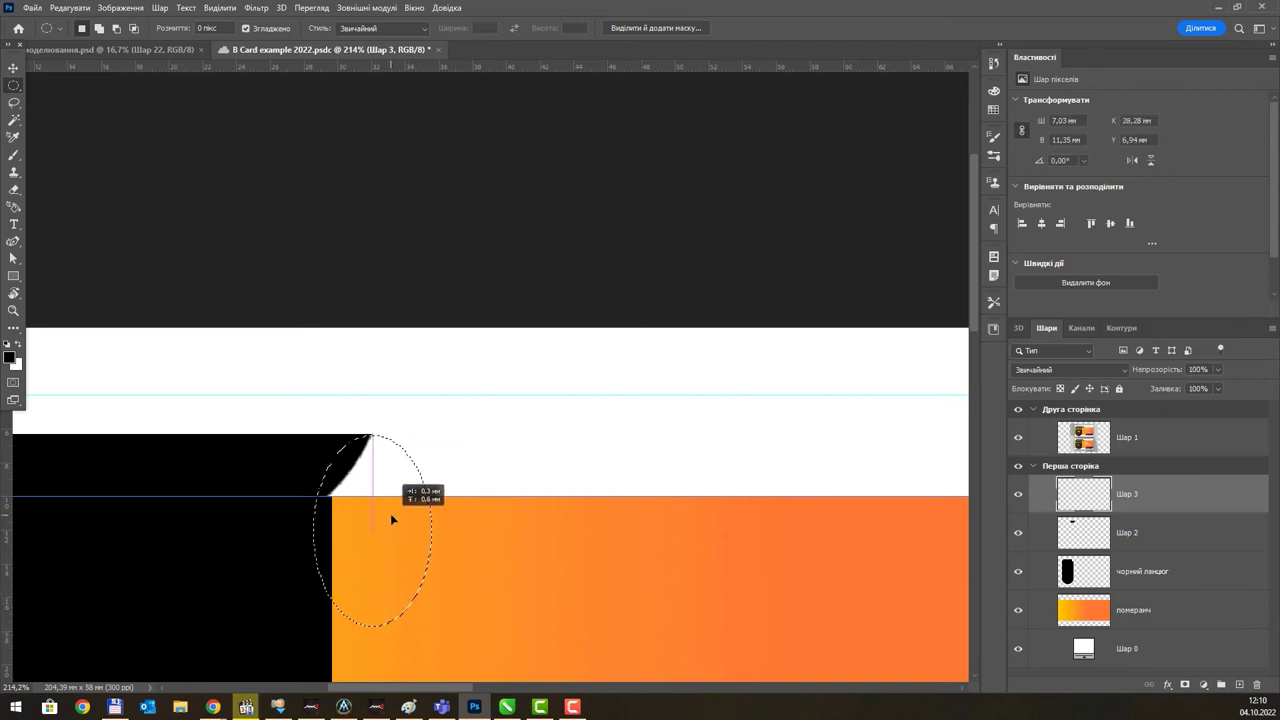
pyautogui.scroll(-3, 546, 476)
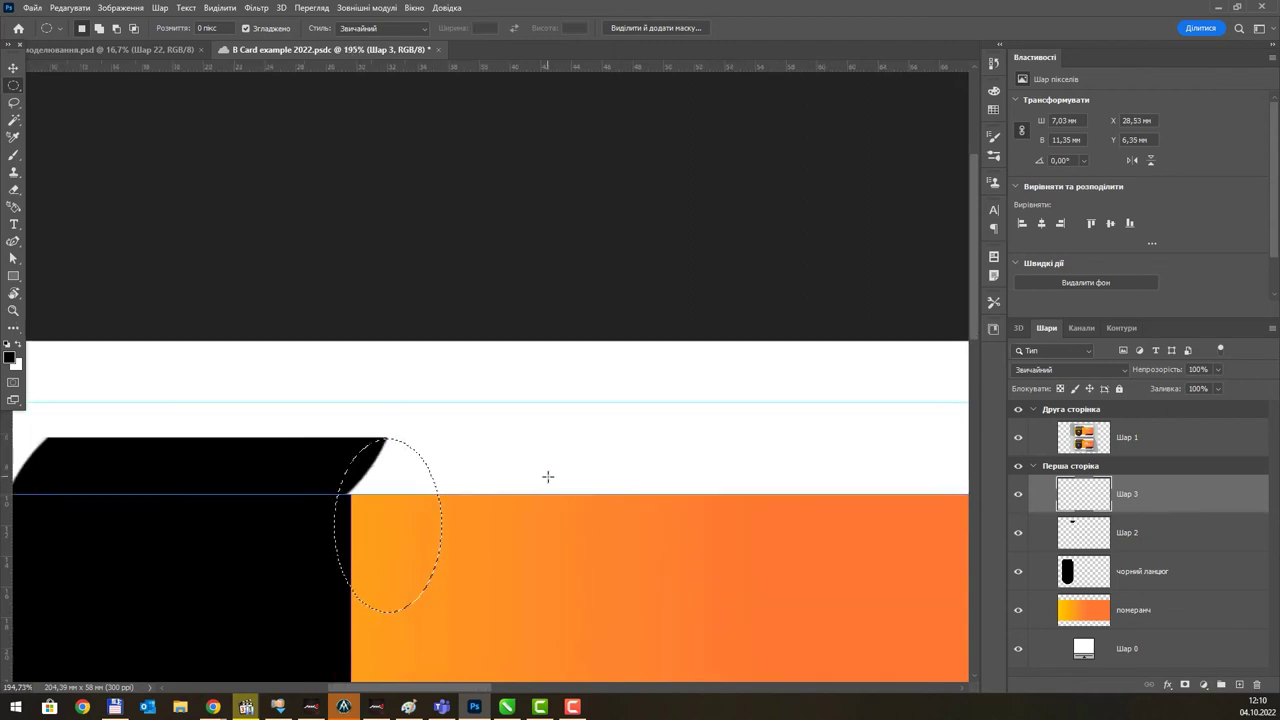
pyautogui.moveTo(771, 471)
pyautogui.mouseDown()
pyautogui.moveTo(163, 432)
pyautogui.moveTo(606, 431)
pyautogui.moveTo(494, 440)
pyautogui.moveTo(429, 417)
pyautogui.mouseUp()
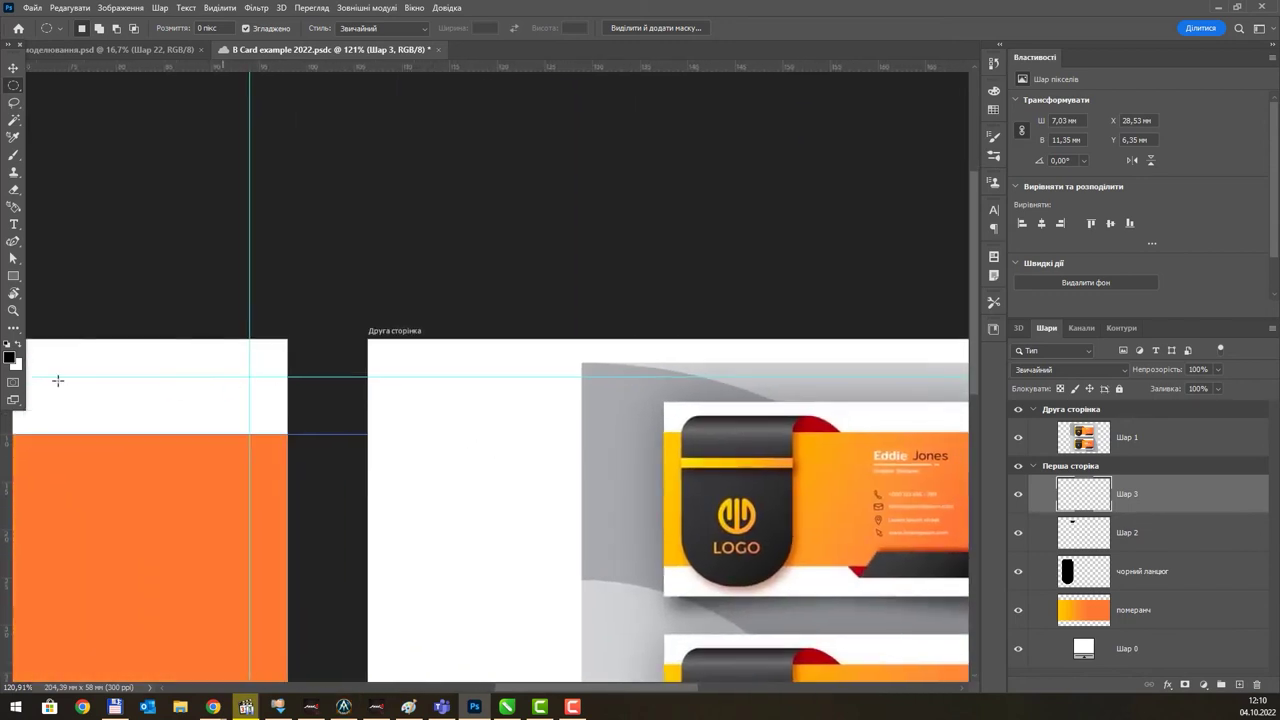
# Set the foreground colour to the dark red sampled from the reference card
pyautogui.click(10, 357)
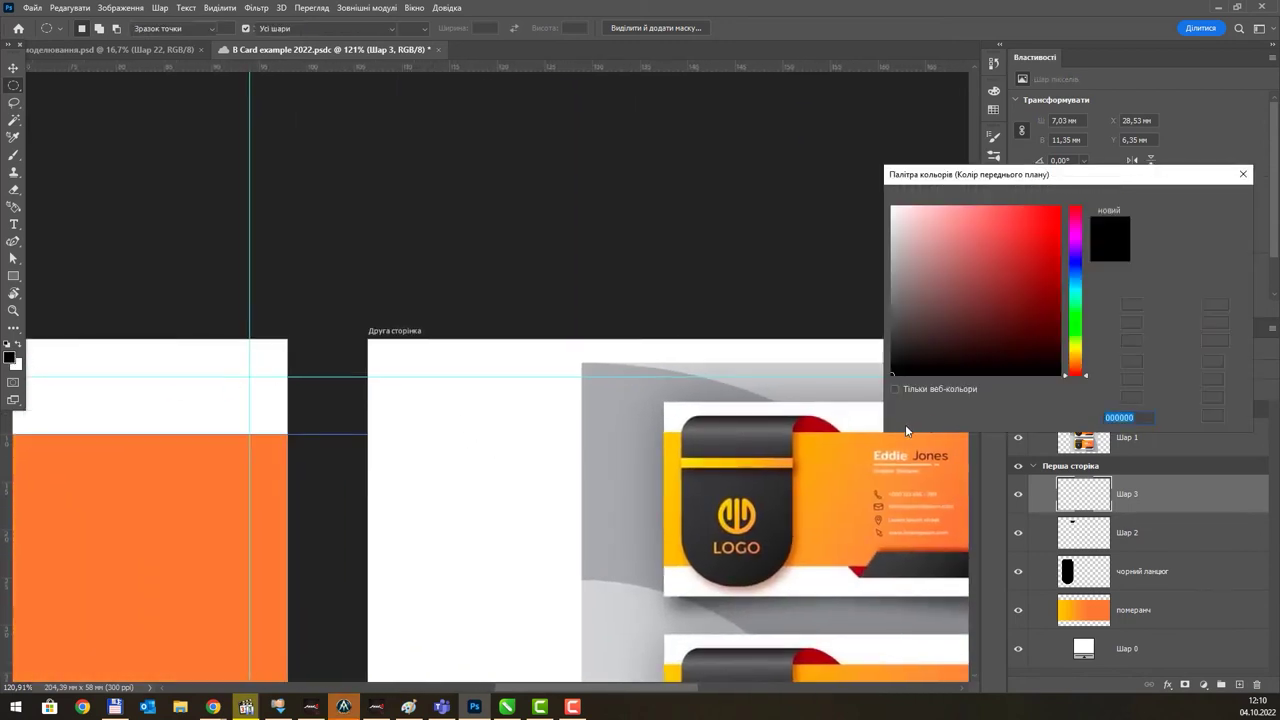
pyautogui.click(823, 418)
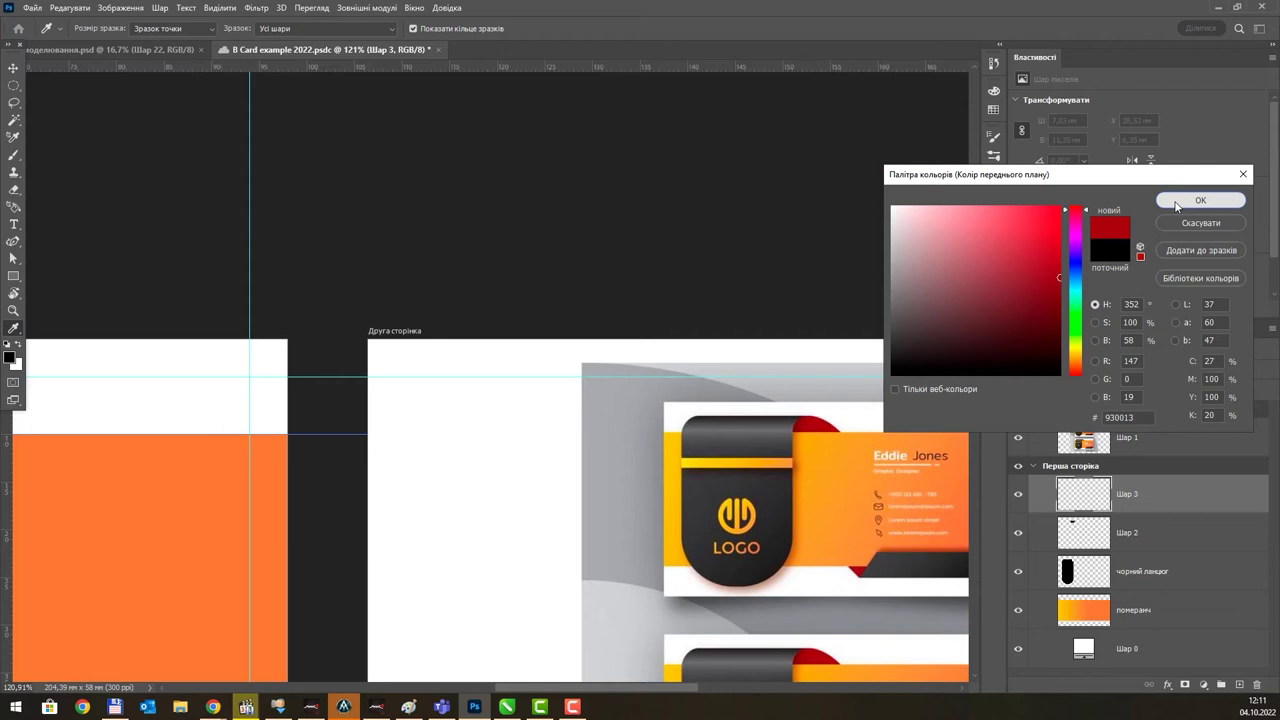
pyautogui.click(1176, 205)
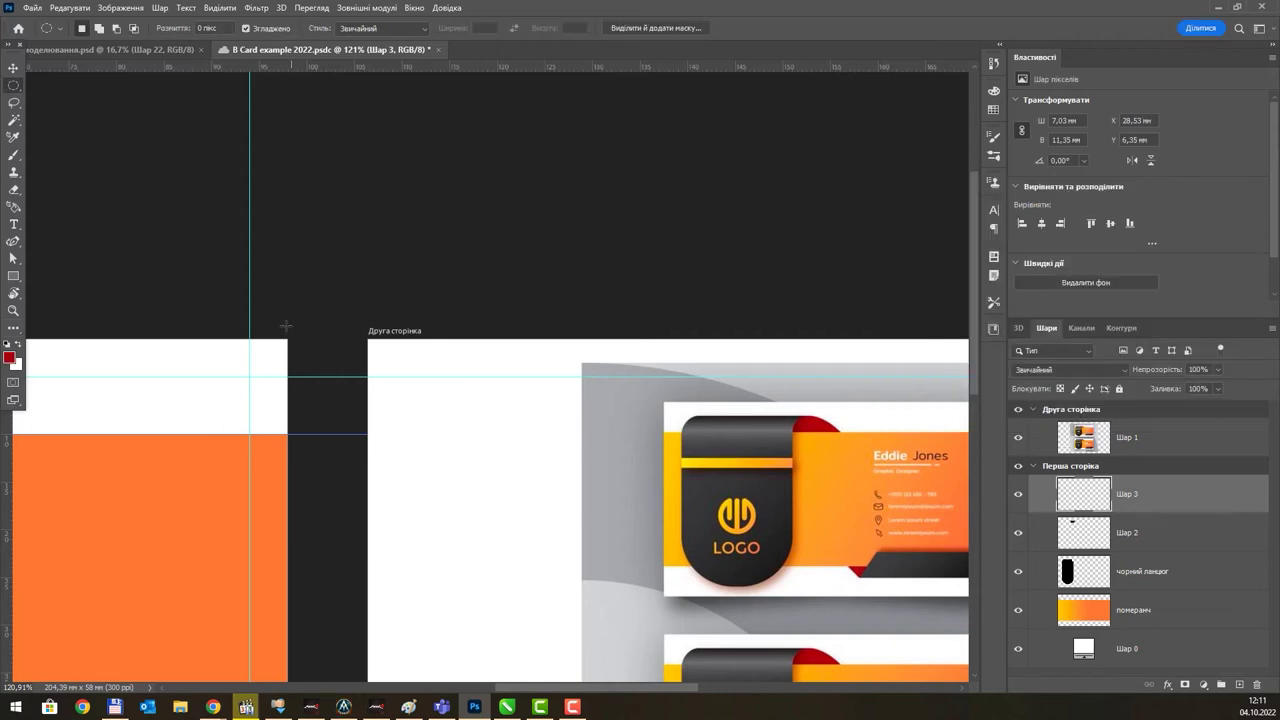
pyautogui.moveTo(255, 310); pyautogui.dragTo(614, 300)
pyautogui.moveTo(216, 357); pyautogui.dragTo(304, 348)
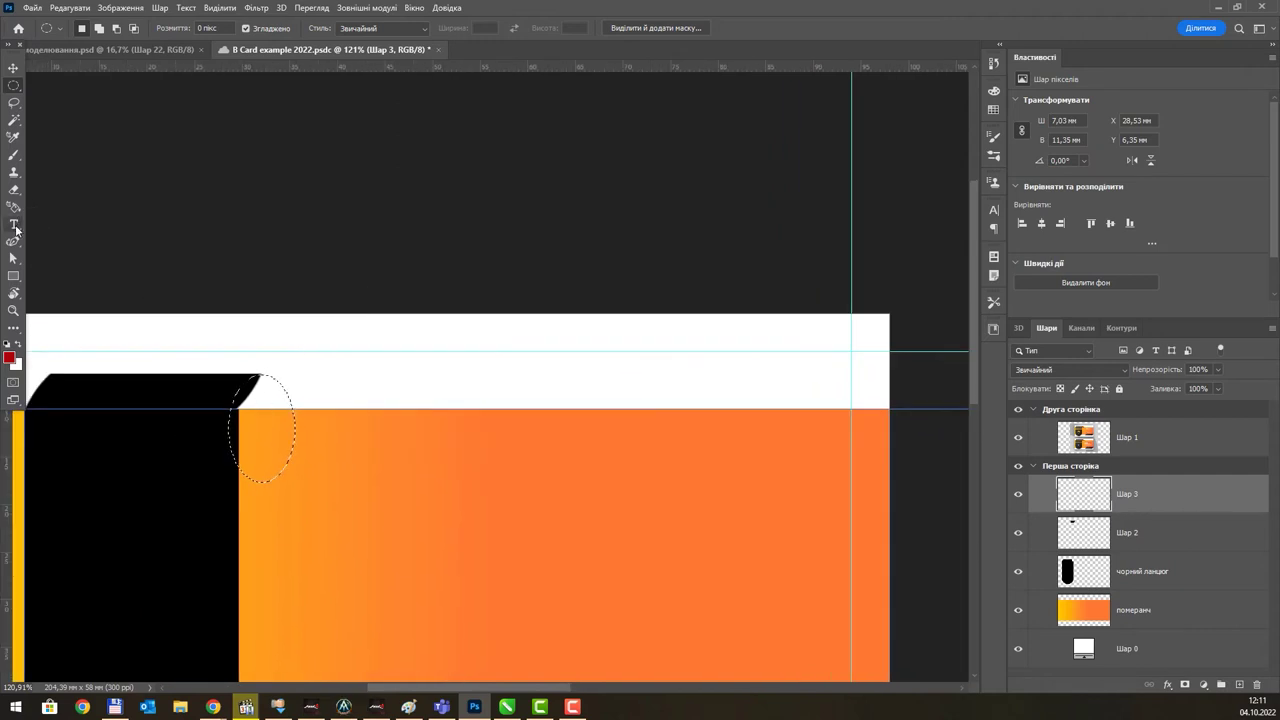
# Paint Bucket the oval dark red on Шар 3, deselect, and move Шар 3 below Шар 2
pyautogui.click(14, 328)
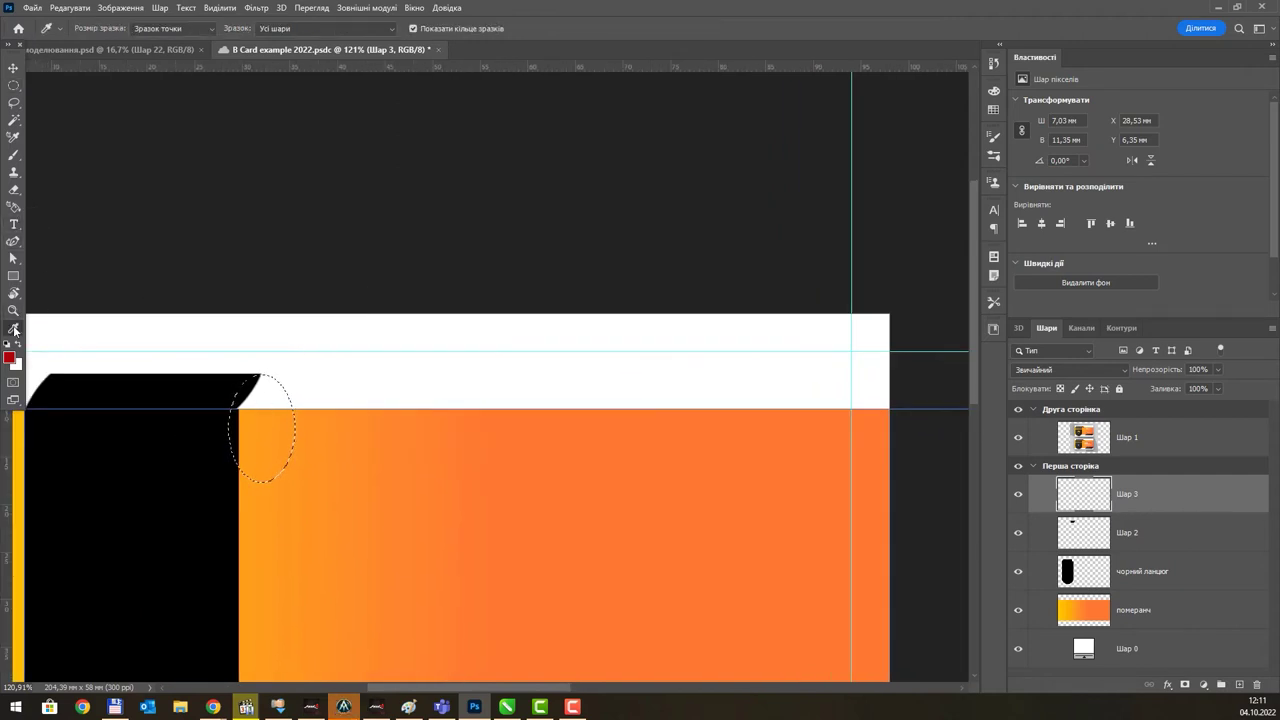
pyautogui.rightClick(14, 330)
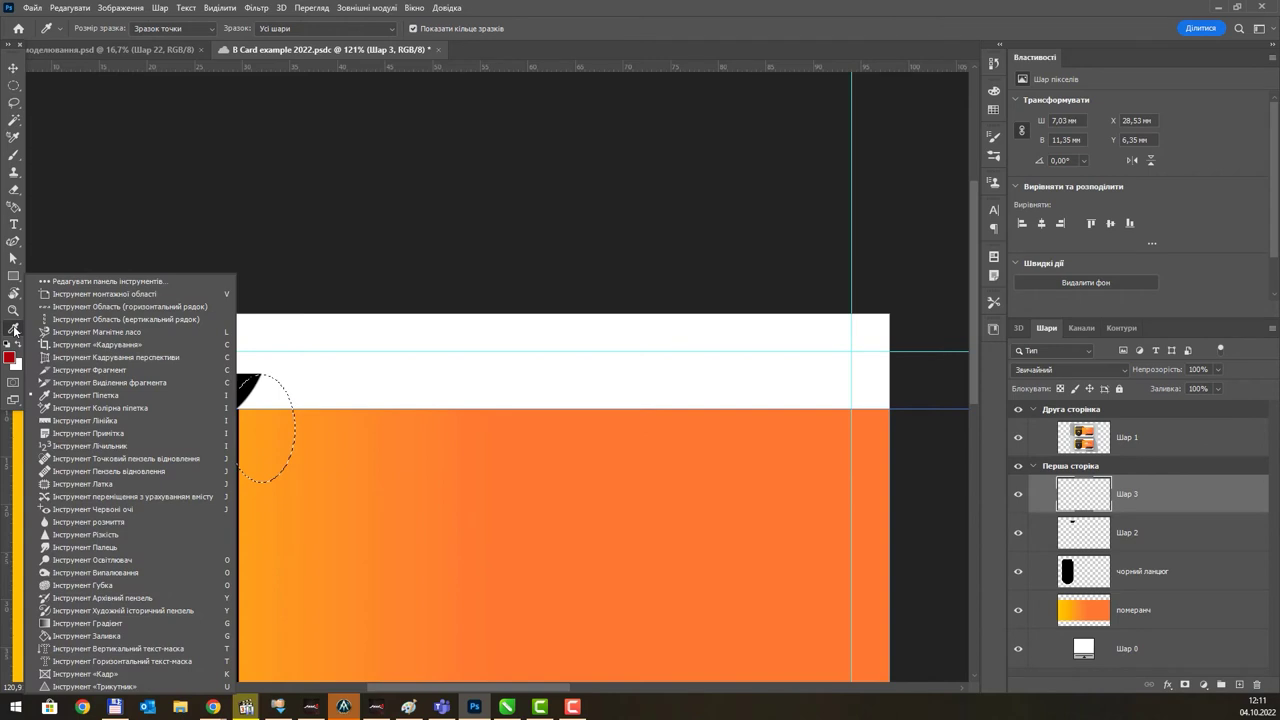
pyautogui.click(85, 636)
pyautogui.click(278, 403)
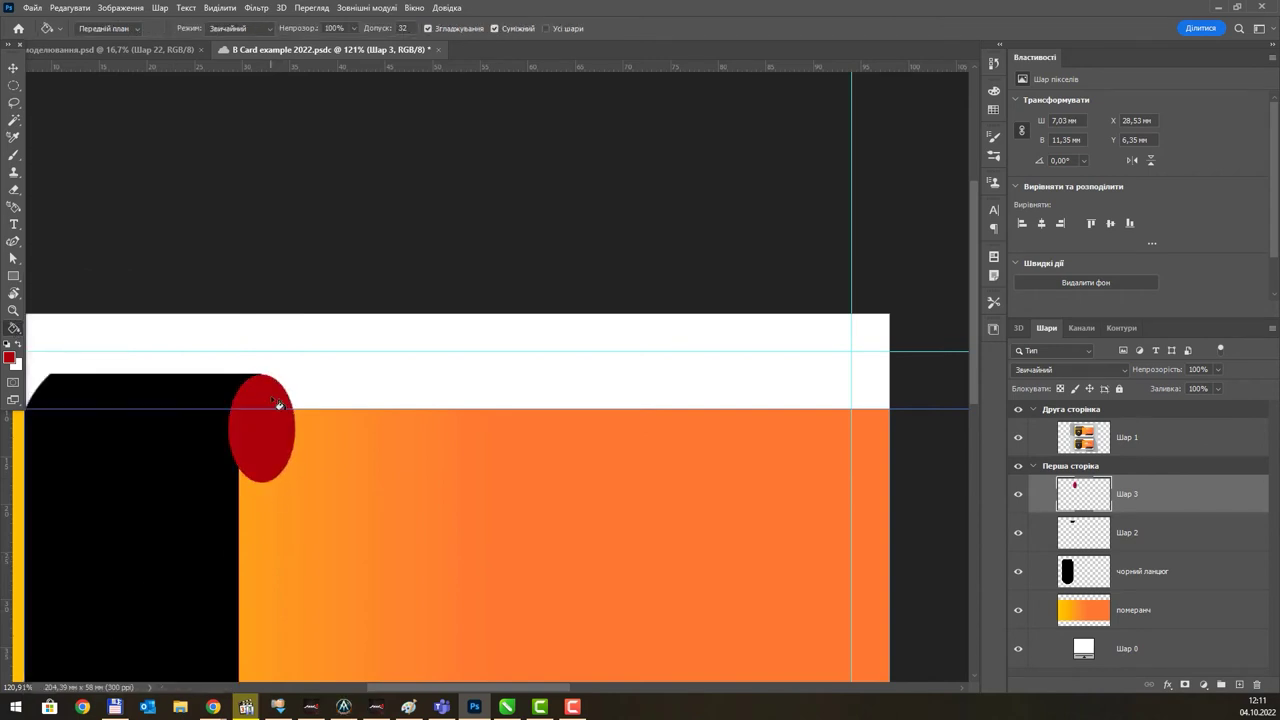
pyautogui.hotkey('ctrl', 'd')
pyautogui.moveTo(1128, 494)
pyautogui.mouseDown()
pyautogui.moveTo(1118, 546)
pyautogui.moveTo(1144, 578)
pyautogui.moveTo(1147, 621)
pyautogui.mouseUp()
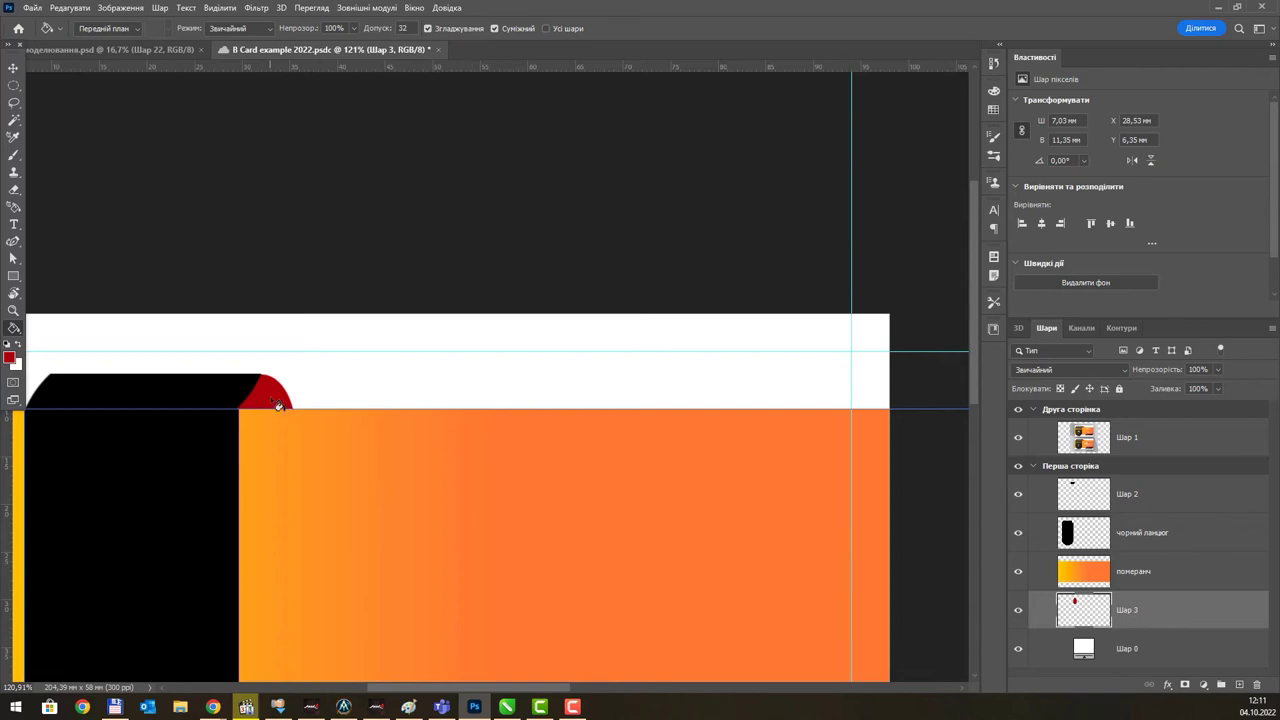
# Nudge the red fold left and rename its layer to 'задня частина'
pyautogui.press('v')
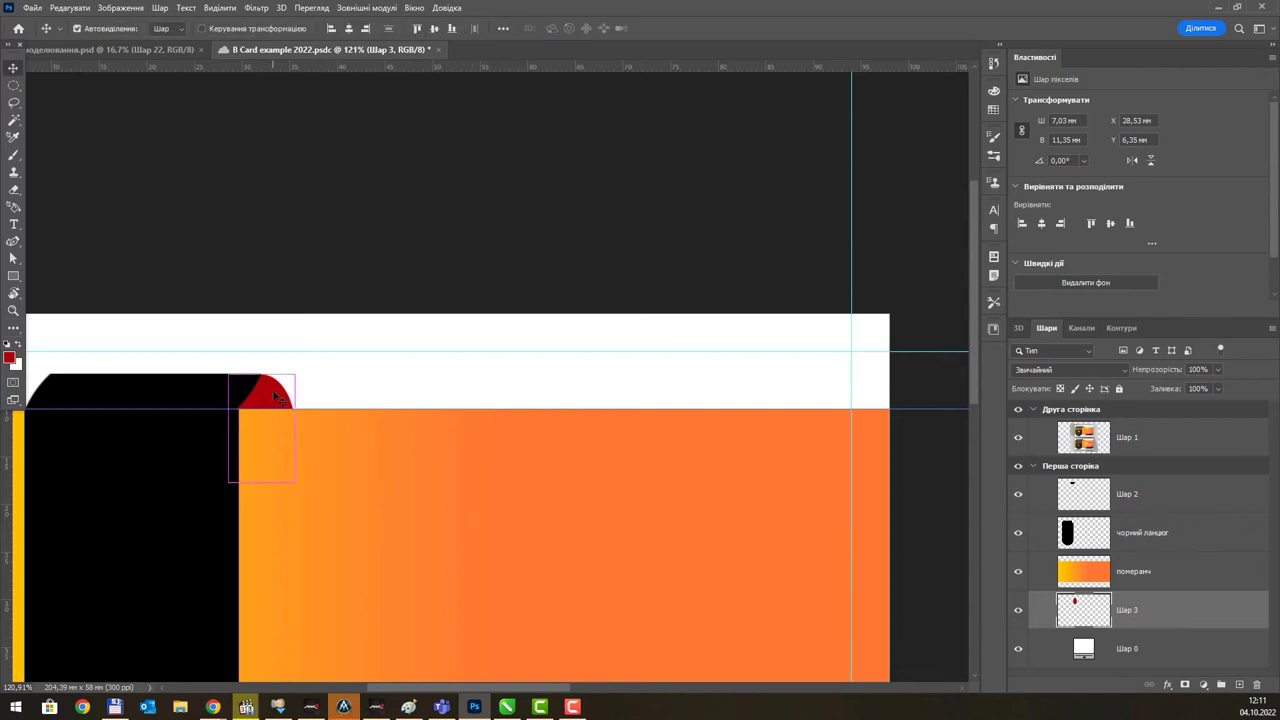
pyautogui.press('Left')
pyautogui.press('Left')
pyautogui.doubleClick(1126, 610)
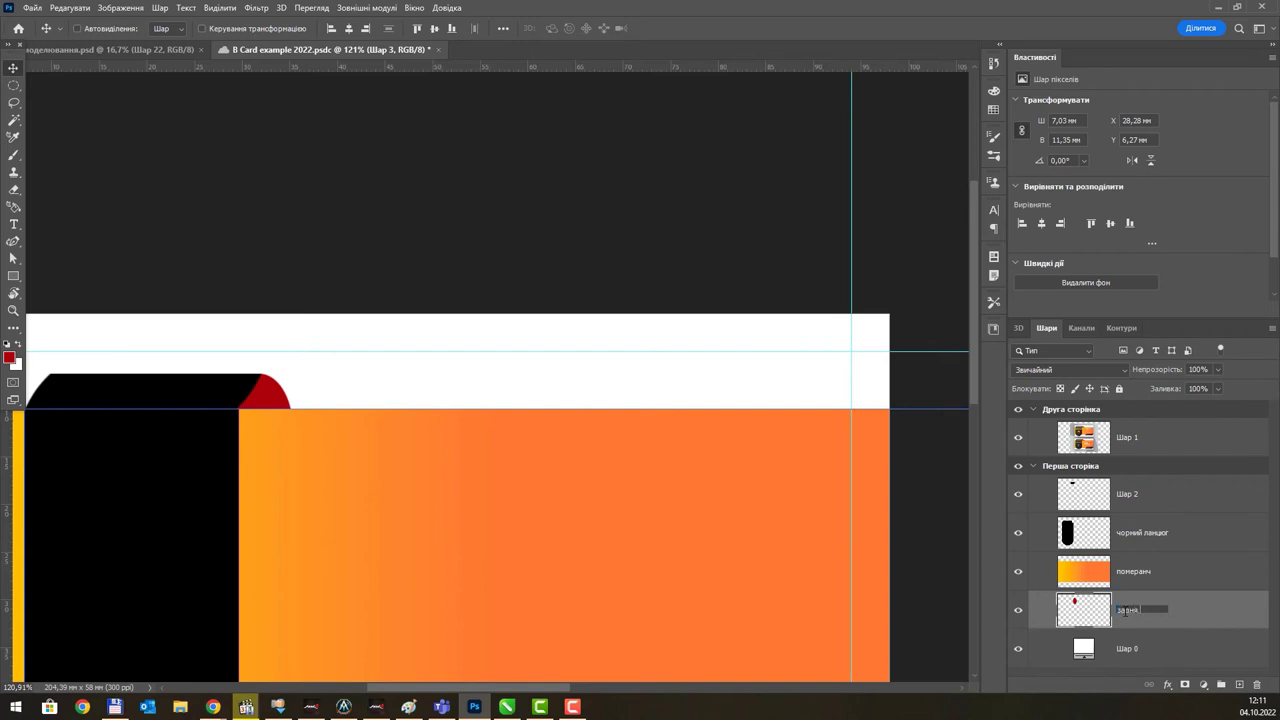
pyautogui.write('я частин')
pyautogui.write('а')
pyautogui.press('Return')
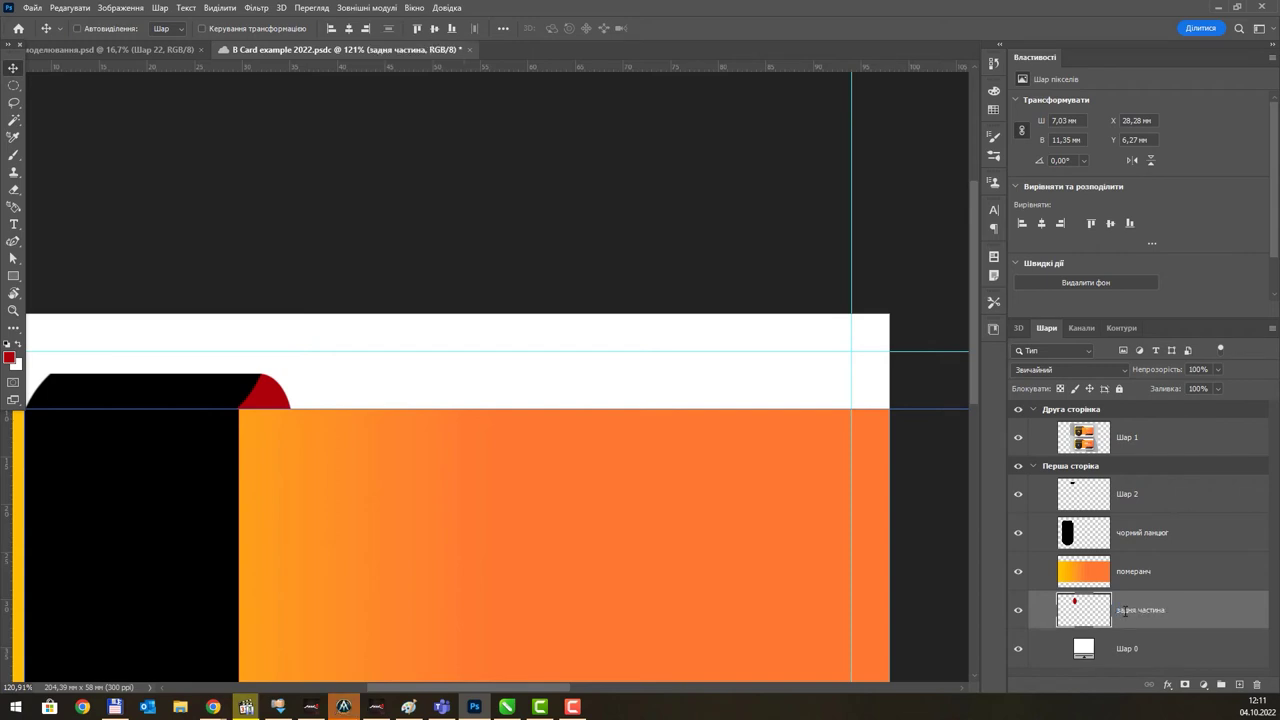
# Select both the Шар 2 and чорний ланцюг layers, checking Шар 2 in solo view
pyautogui.scroll(-1, 443, 337)
pyautogui.scroll(-4, 446, 343)
pyautogui.scroll(-4, 446, 343)
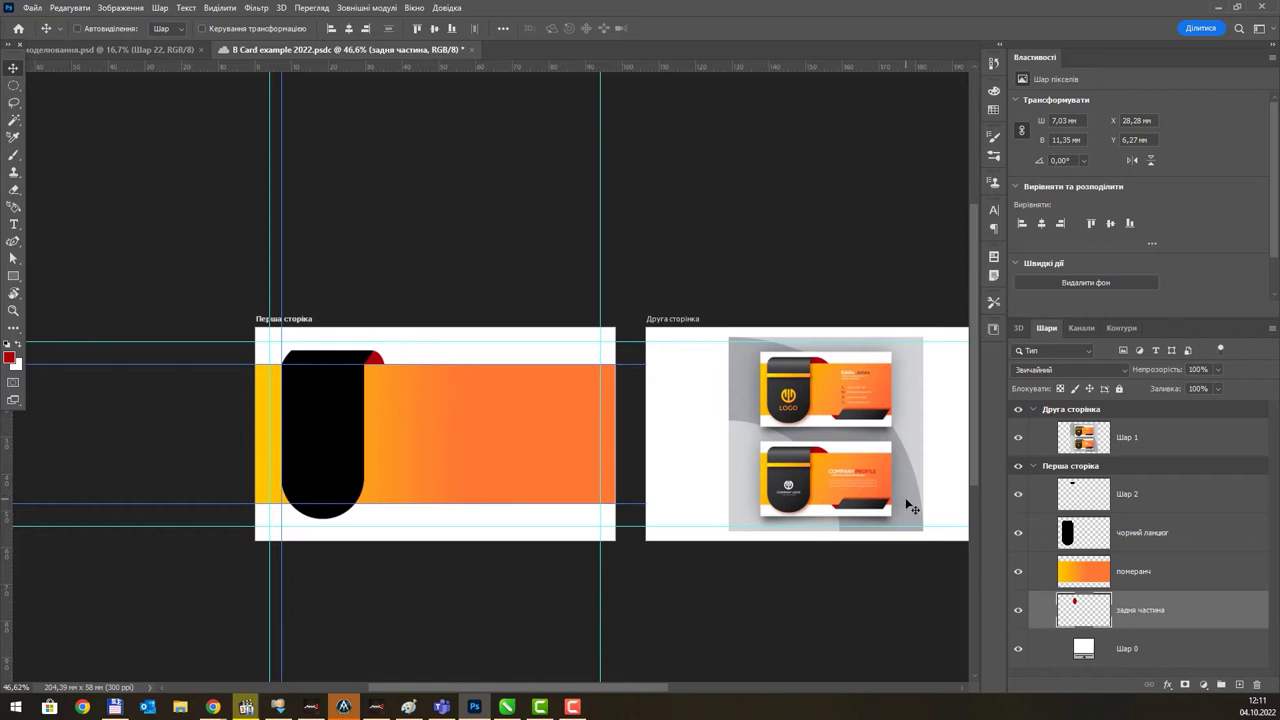
pyautogui.scroll(1, 450, 380)
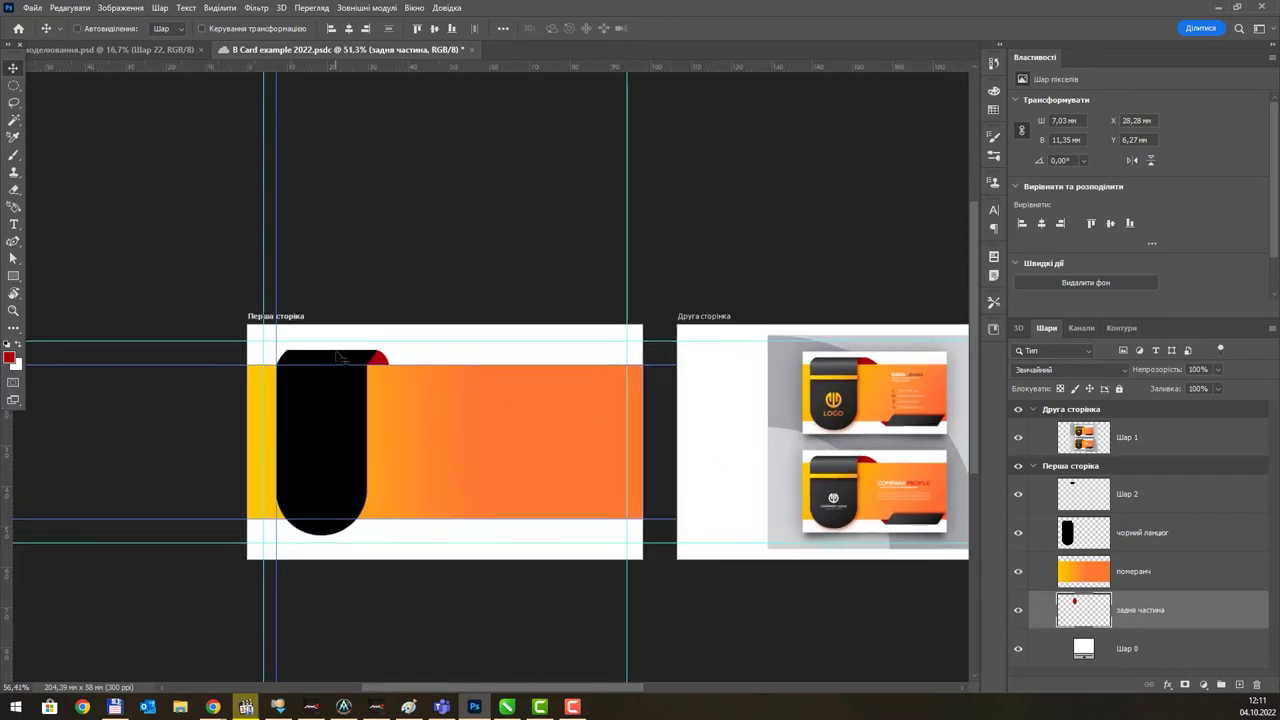
pyautogui.scroll(1, 400, 365)
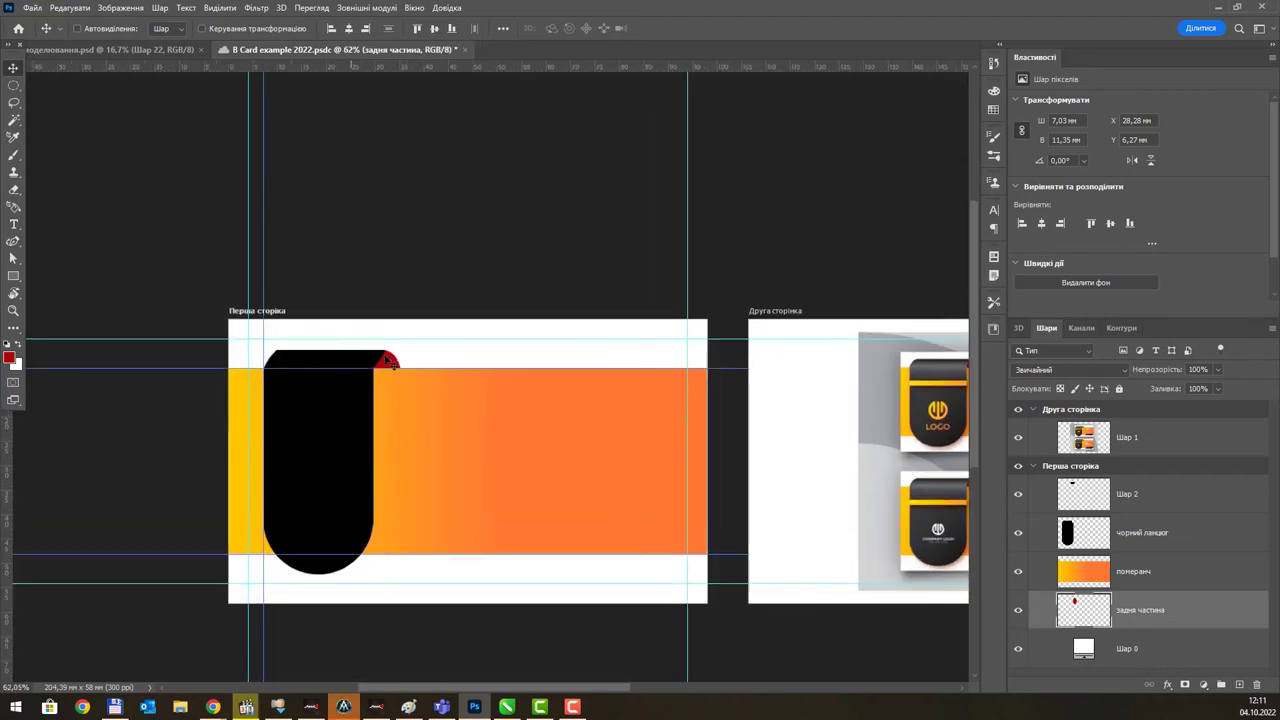
pyautogui.click(1143, 493)
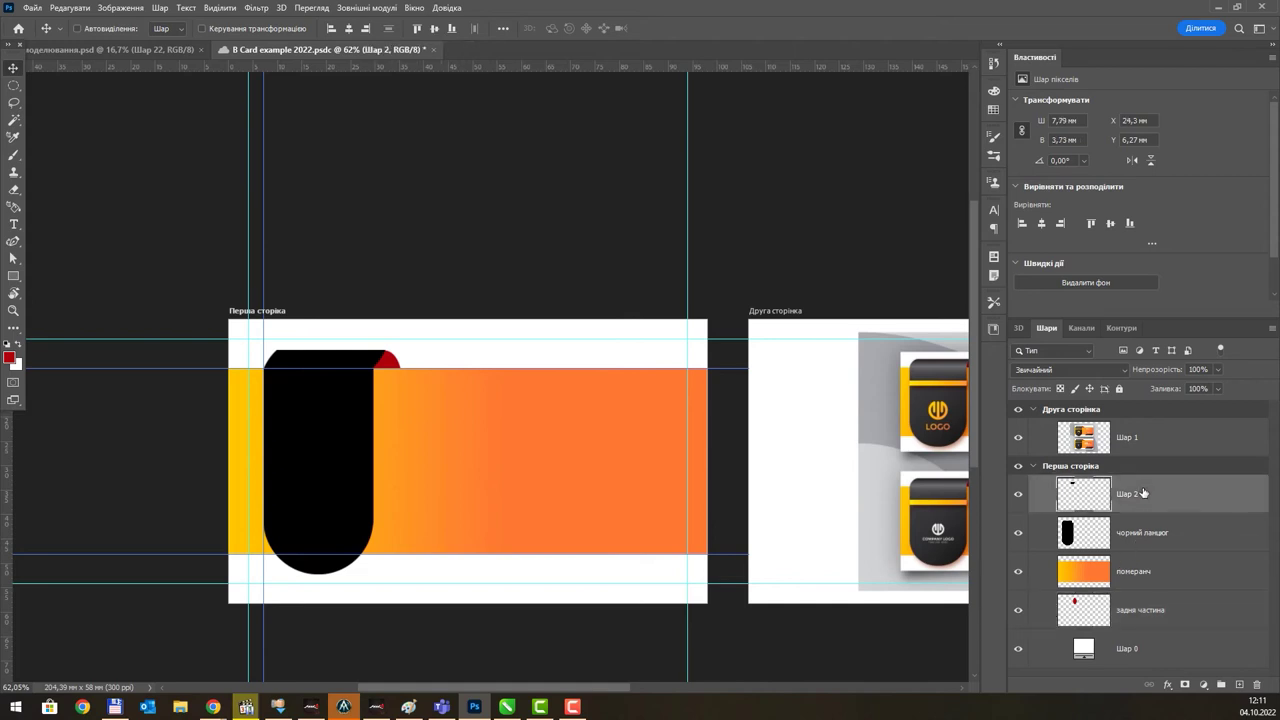
pyautogui.keyDown('ctrl'); pyautogui.click(1150, 538); pyautogui.keyUp('ctrl')
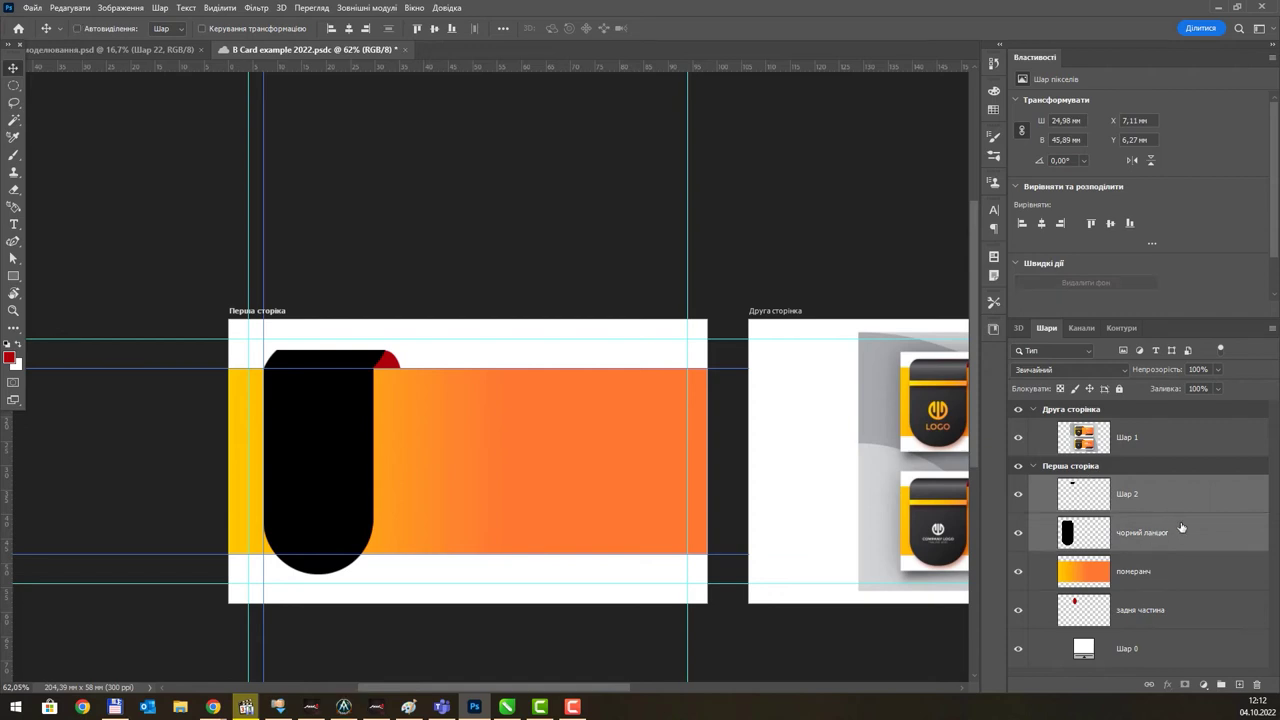
pyautogui.keyDown('ctrl'); pyautogui.click(1177, 505); pyautogui.keyUp('ctrl')
pyautogui.keyDown('ctrl'); pyautogui.click(1176, 503); pyautogui.keyUp('ctrl')
pyautogui.keyDown('alt'); pyautogui.click(1019, 496); pyautogui.keyUp('alt')
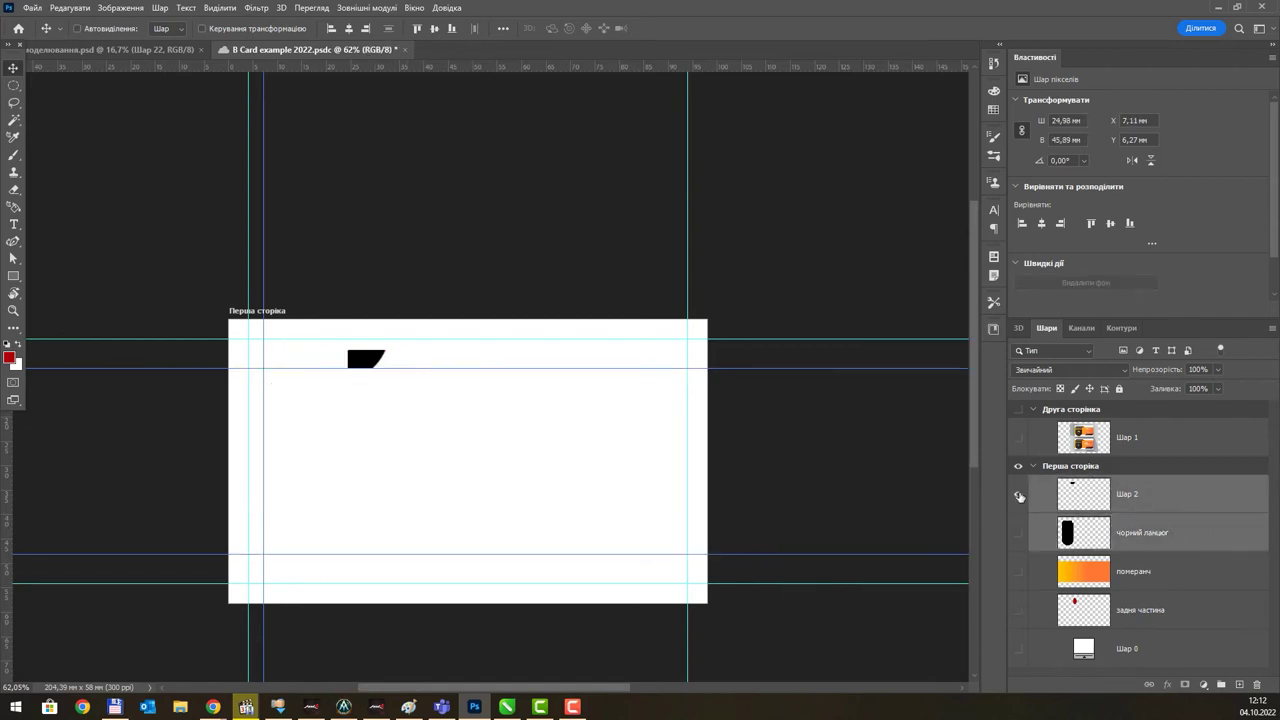
pyautogui.keyDown('alt'); pyautogui.click(1019, 496); pyautogui.keyUp('alt')
# Merge чорний ланцюг into Шар 2 and check the merged black tab on its own
pyautogui.hotkey('ctrl', 'e')
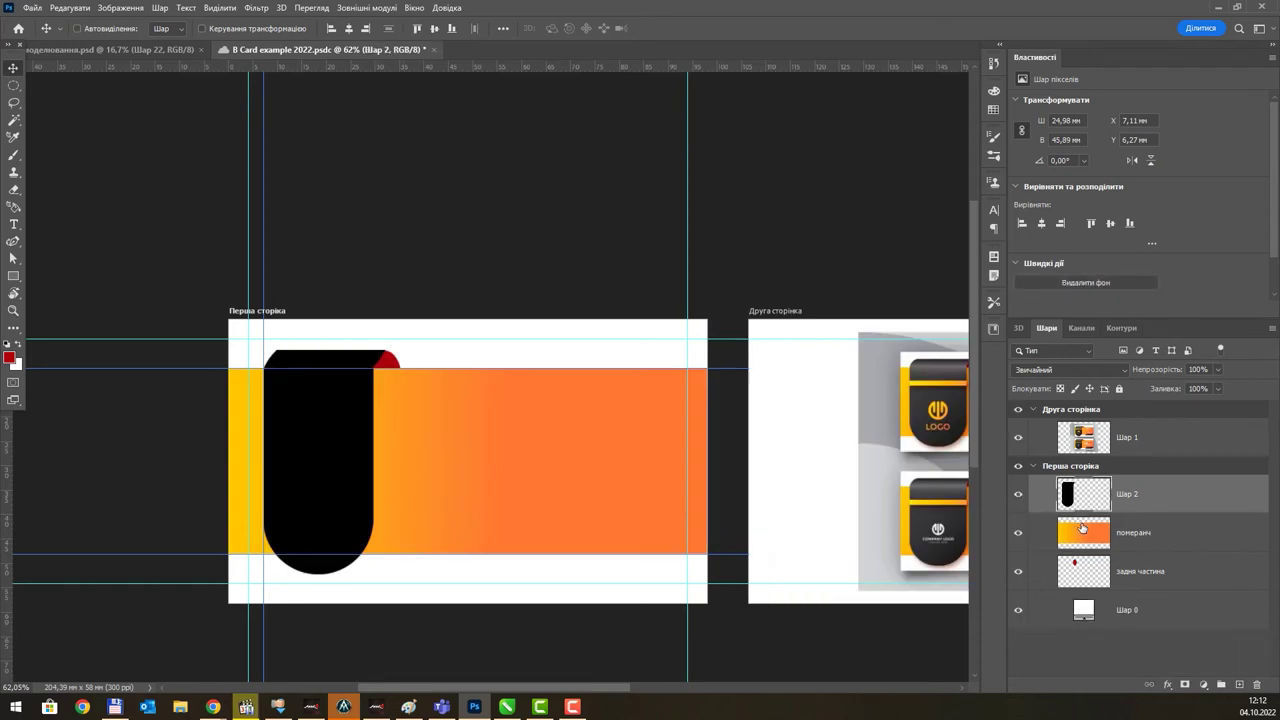
pyautogui.keyDown('alt'); pyautogui.click(1019, 494); pyautogui.keyUp('alt')
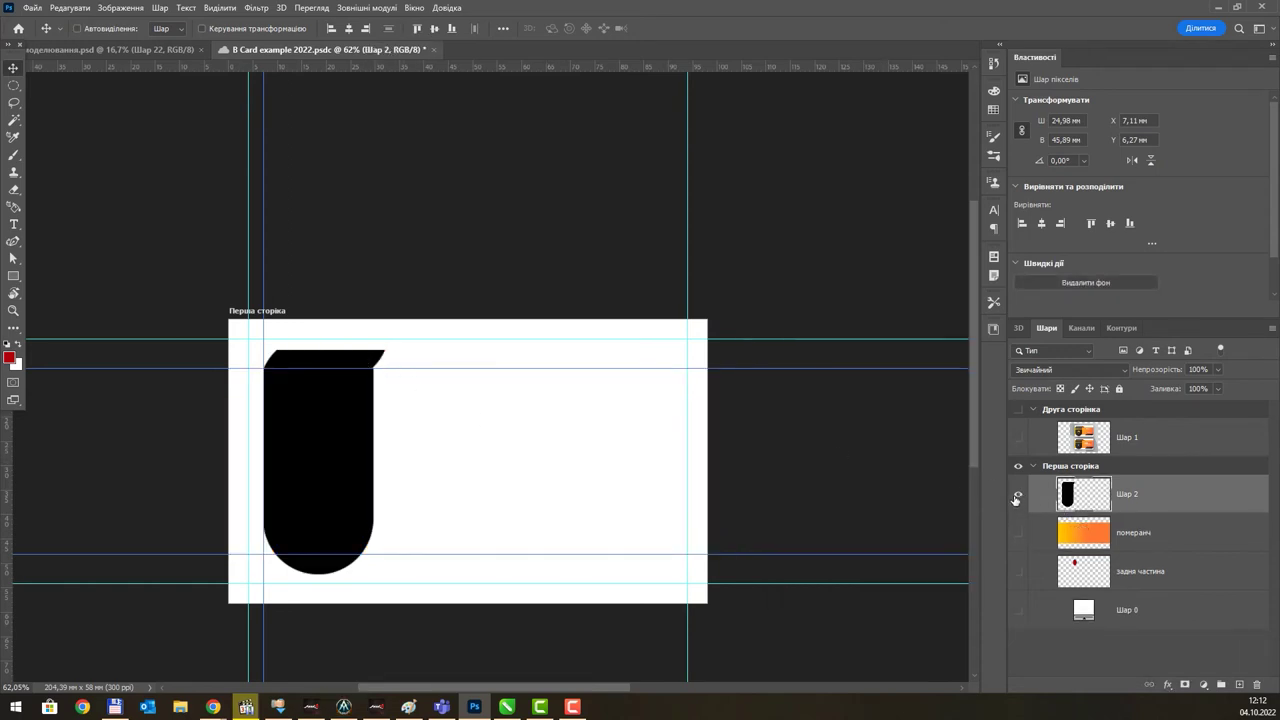
pyautogui.keyDown('alt'); pyautogui.click(1016, 498); pyautogui.keyUp('alt')
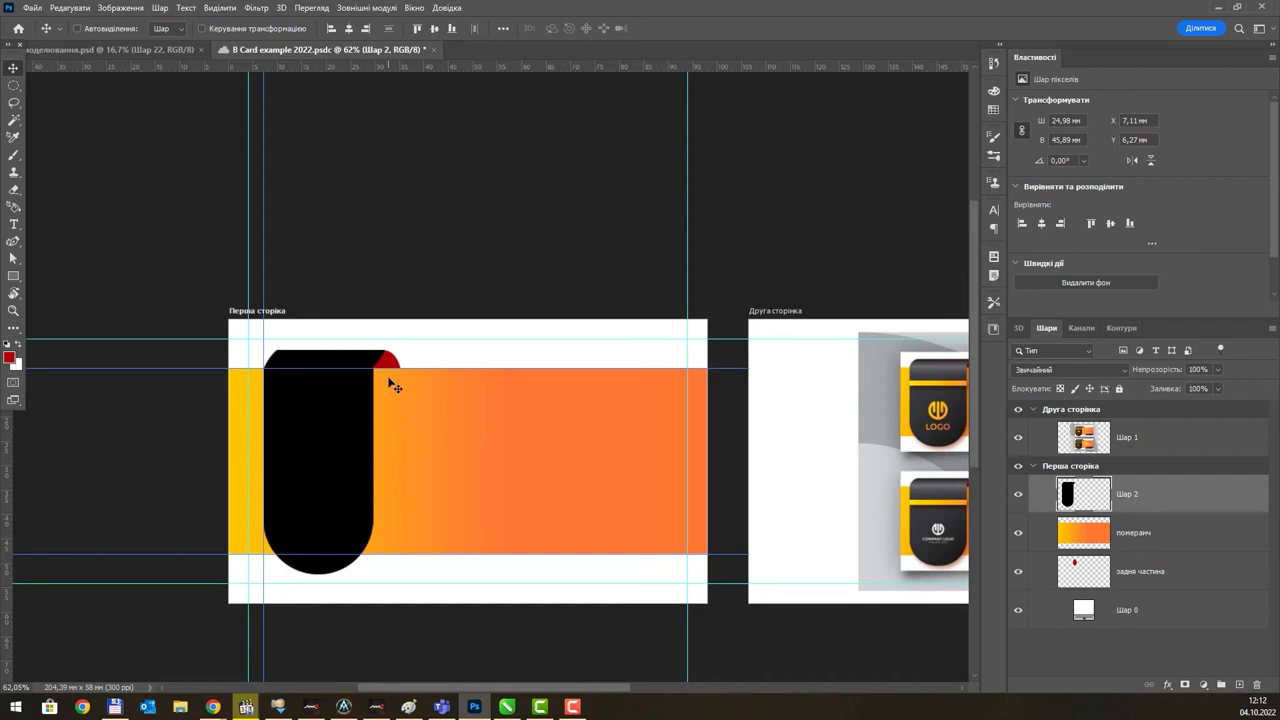
pyautogui.scroll(-2, 770, 470)
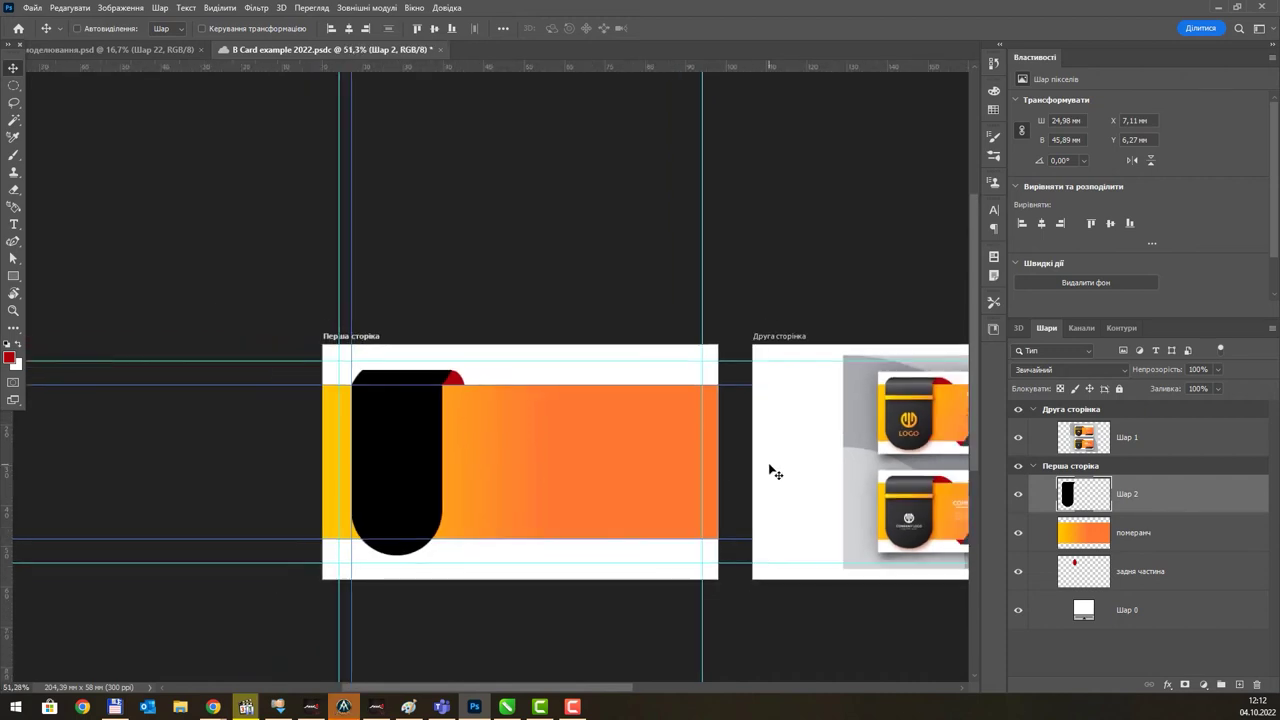
pyautogui.scroll(2, 760, 465)
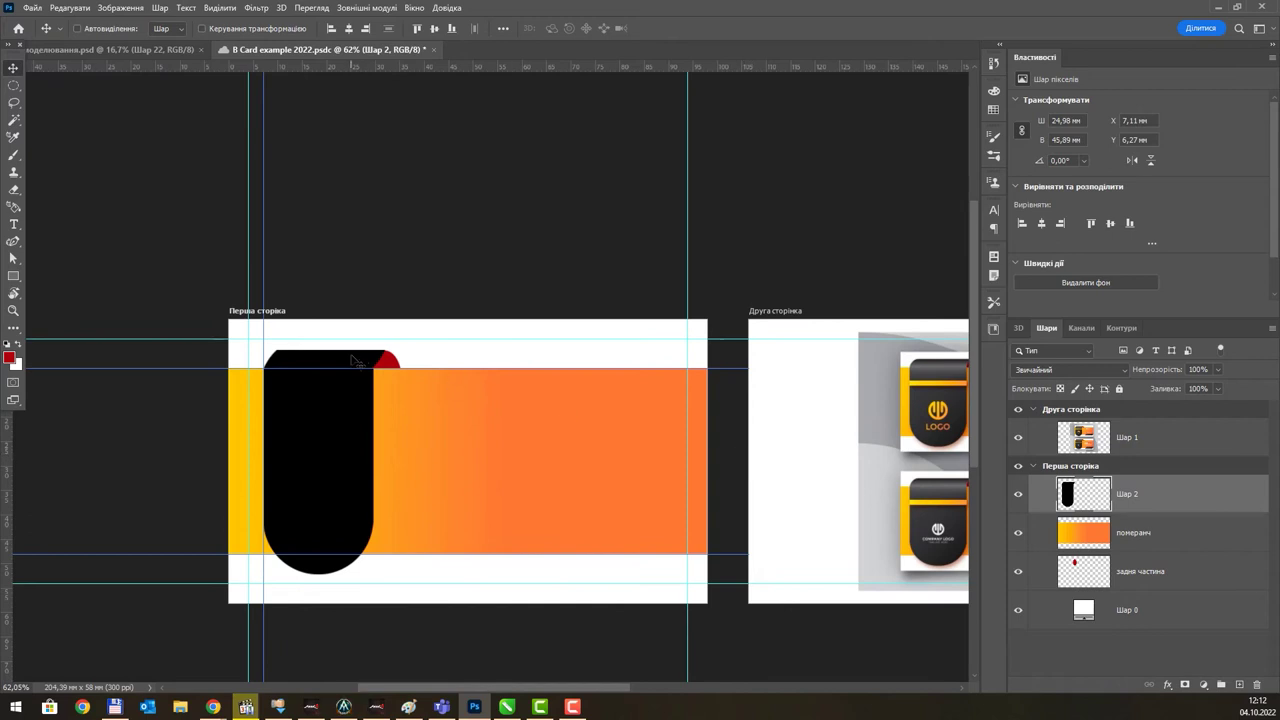
pyautogui.scroll(1, 318, 346)
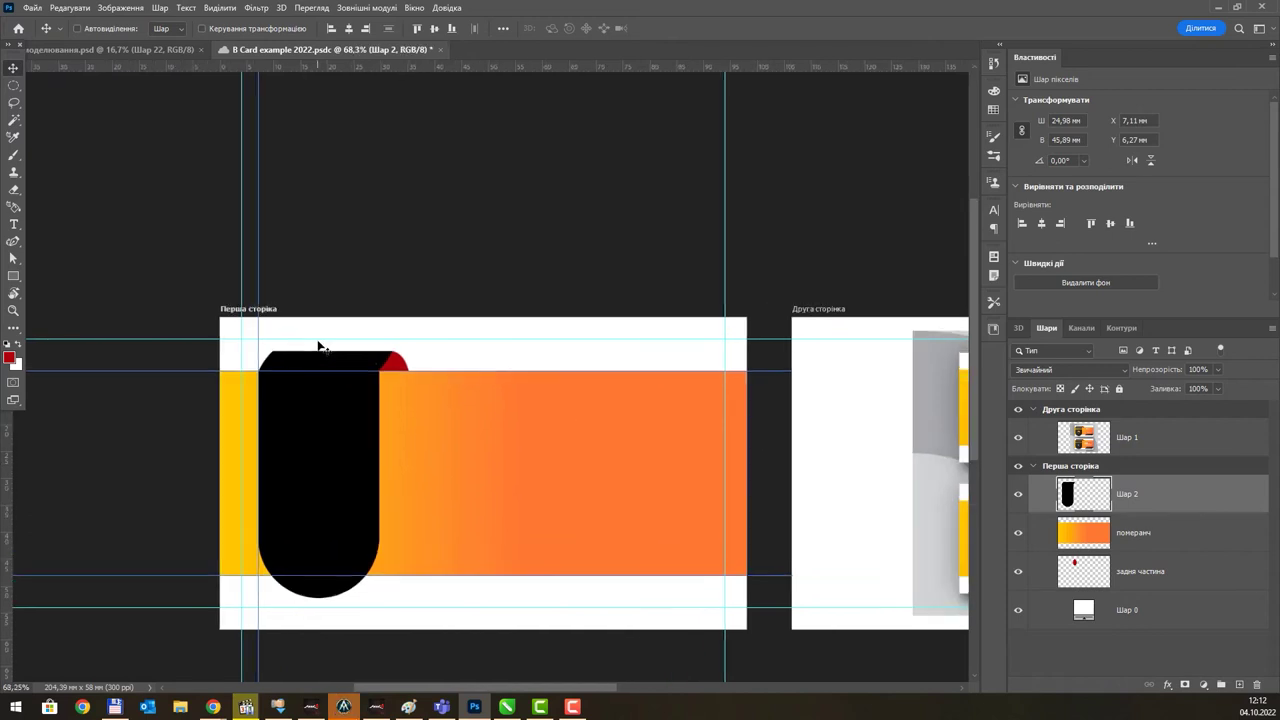
pyautogui.scroll(1, 318, 346)
# Copy a thin black strip from the tab onto a new layer and move it onto the orange band
pyautogui.click(15, 87)
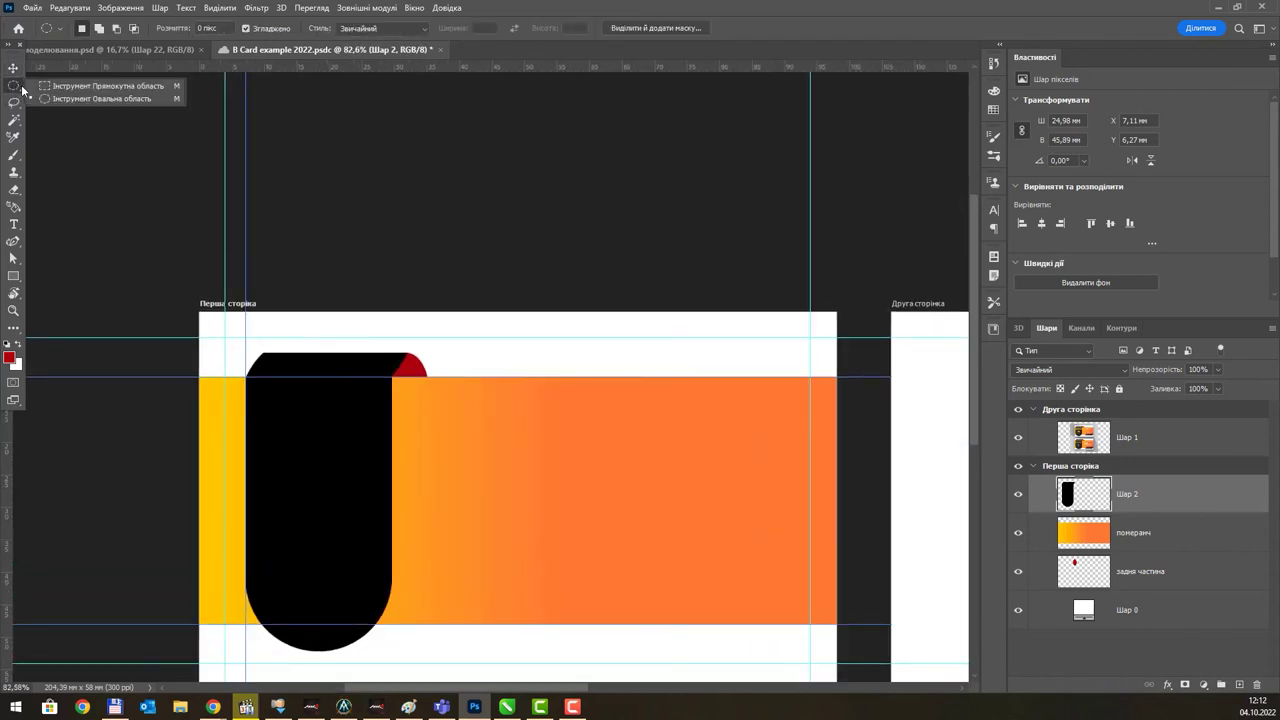
pyautogui.moveTo(455, 351); pyautogui.dragTo(242, 378)
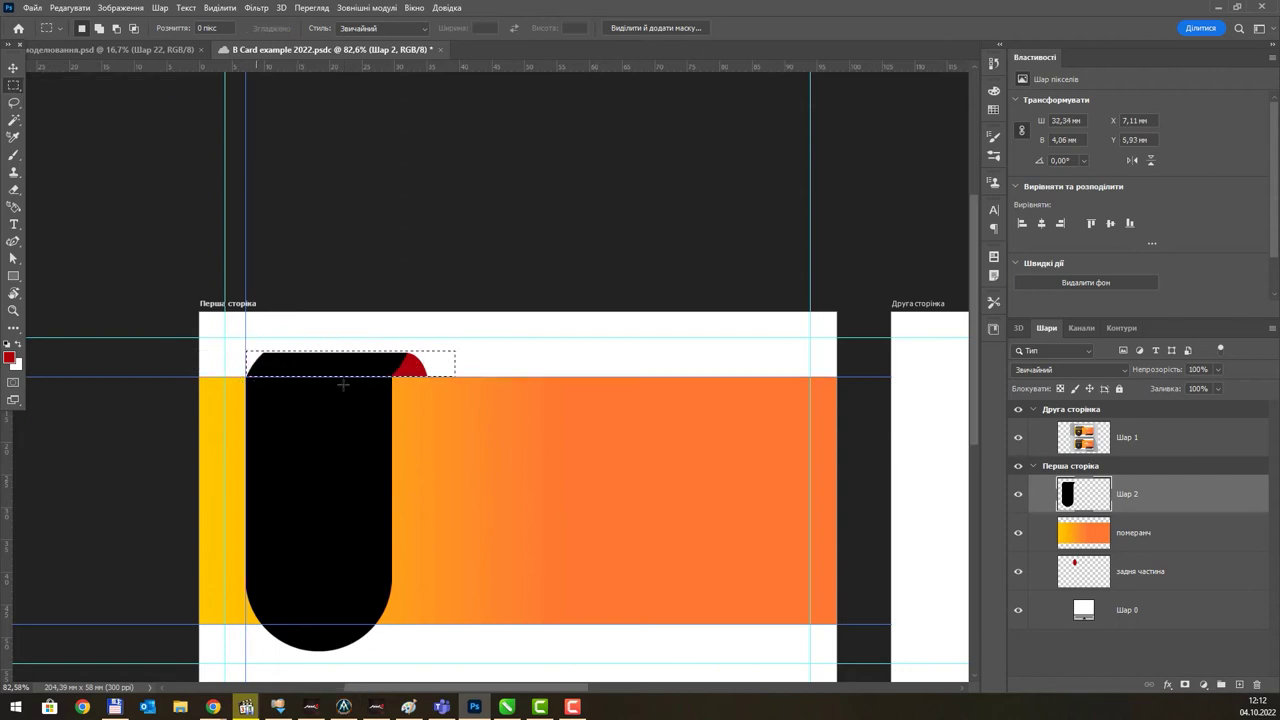
pyautogui.hotkey('ctrl', 'j')
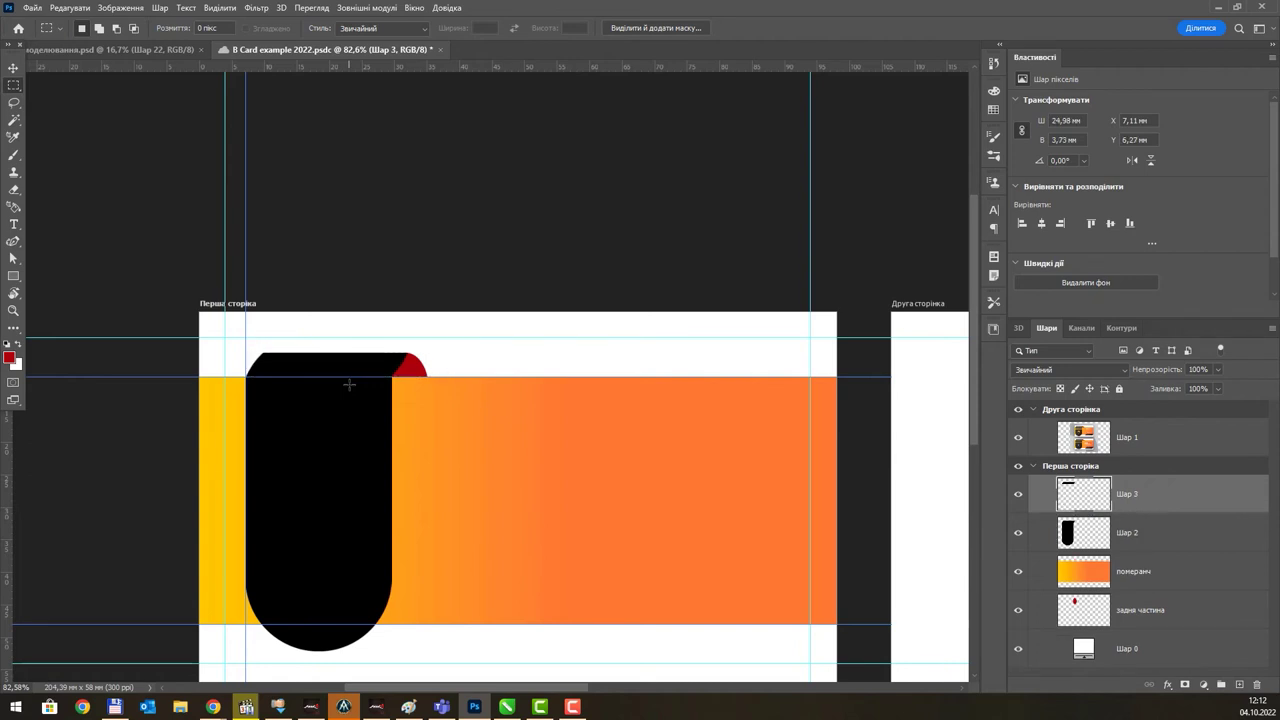
pyautogui.press('v')
pyautogui.moveTo(349, 378); pyautogui.dragTo(646, 548)
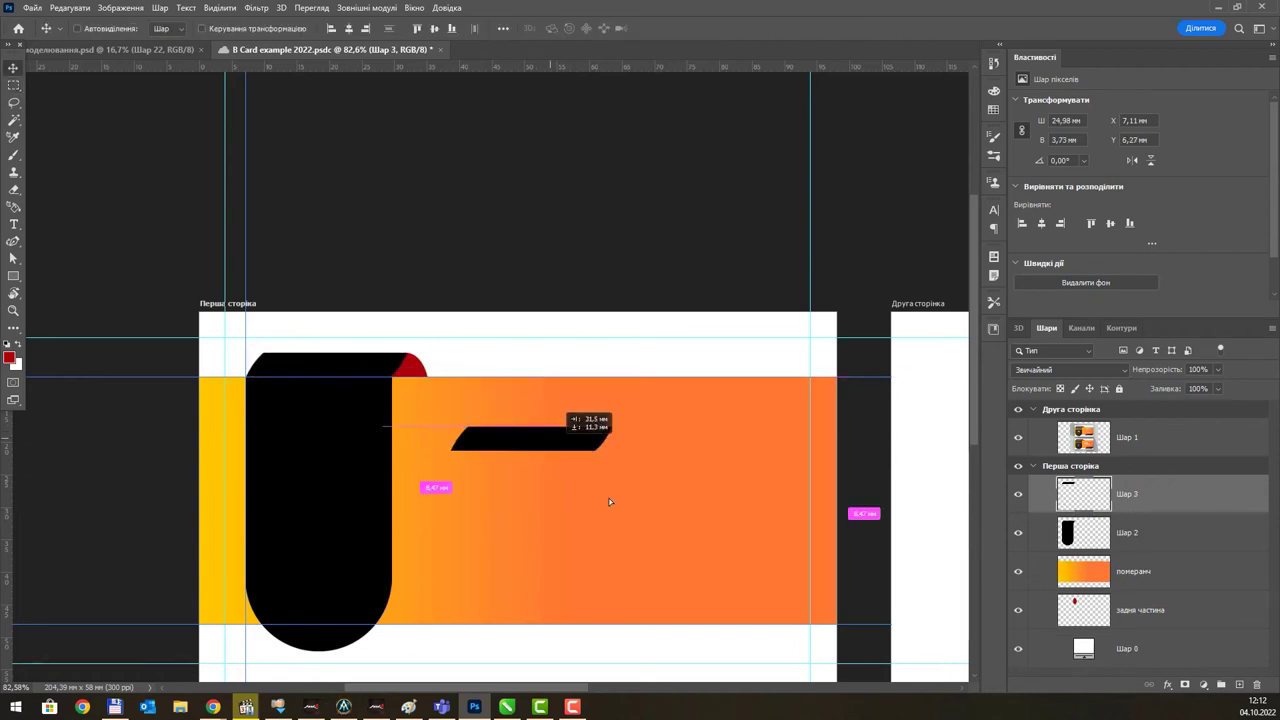
# Flip the copied strip vertically and place it along the orange band's bottom edge
pyautogui.hotkey('ctrl', 't')
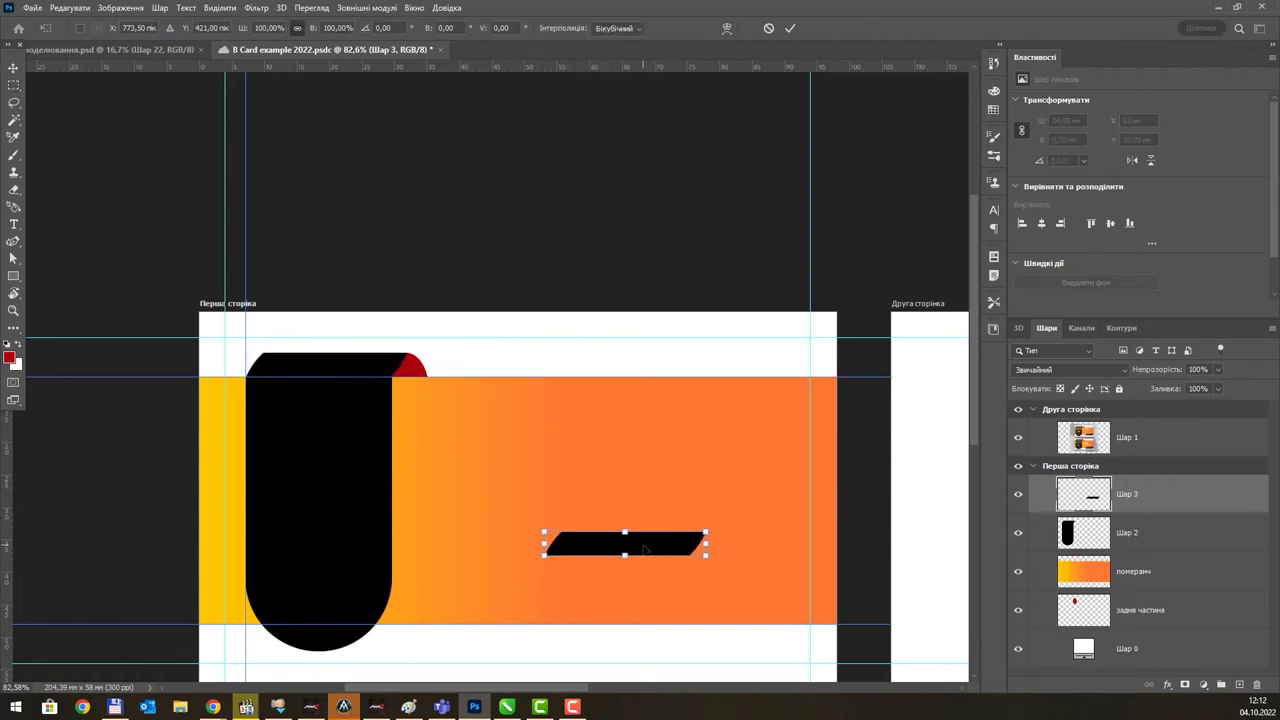
pyautogui.rightClick(645, 547)
pyautogui.click(681, 542)
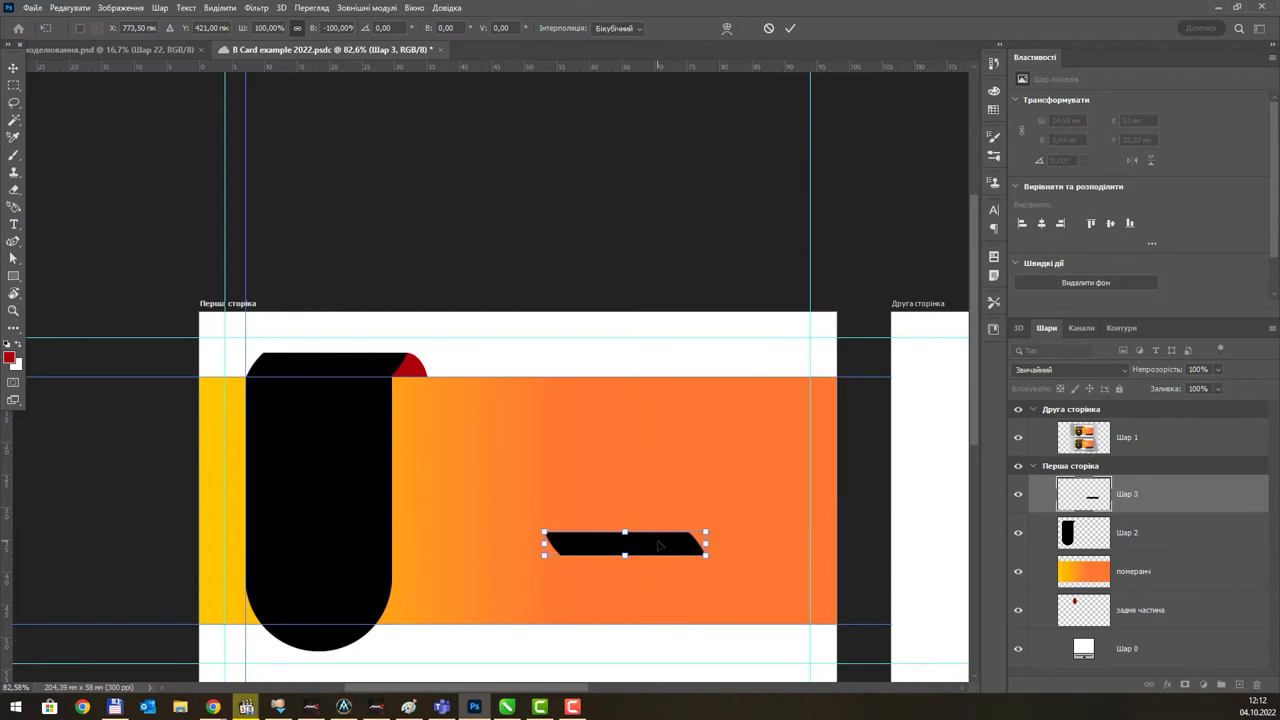
pyautogui.press('Return')
pyautogui.moveTo(663, 550)
pyautogui.mouseDown()
pyautogui.moveTo(687, 624)
pyautogui.moveTo(711, 648)
pyautogui.mouseUp()
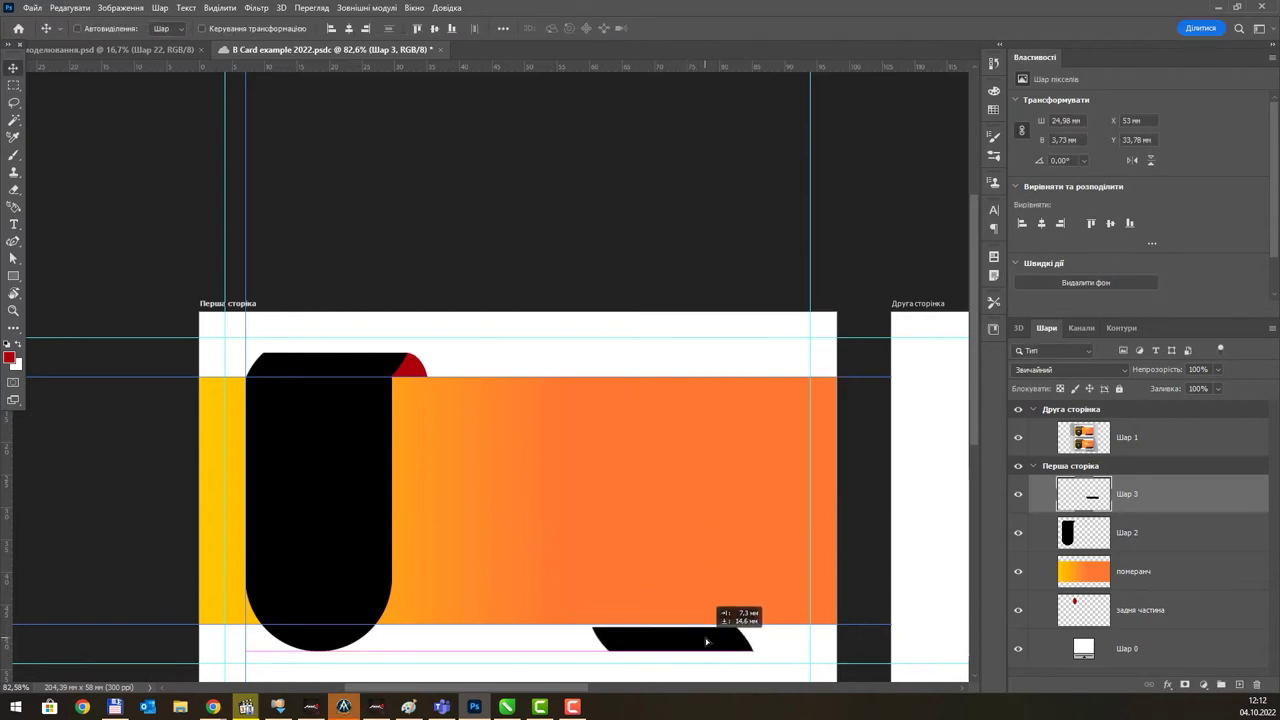
pyautogui.scroll(-3, 678, 549)
pyautogui.scroll(-1, 674, 546)
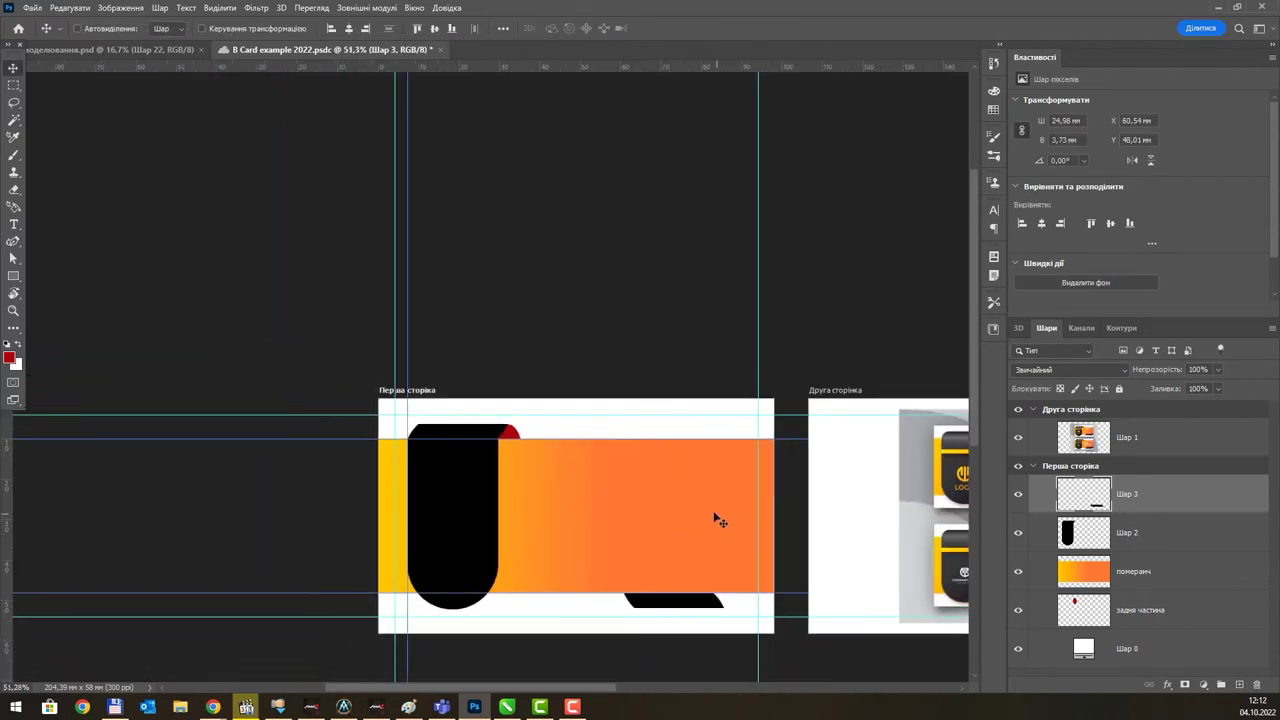
pyautogui.moveTo(704, 514)
pyautogui.mouseDown()
pyautogui.moveTo(443, 506)
pyautogui.moveTo(480, 563)
pyautogui.mouseUp()
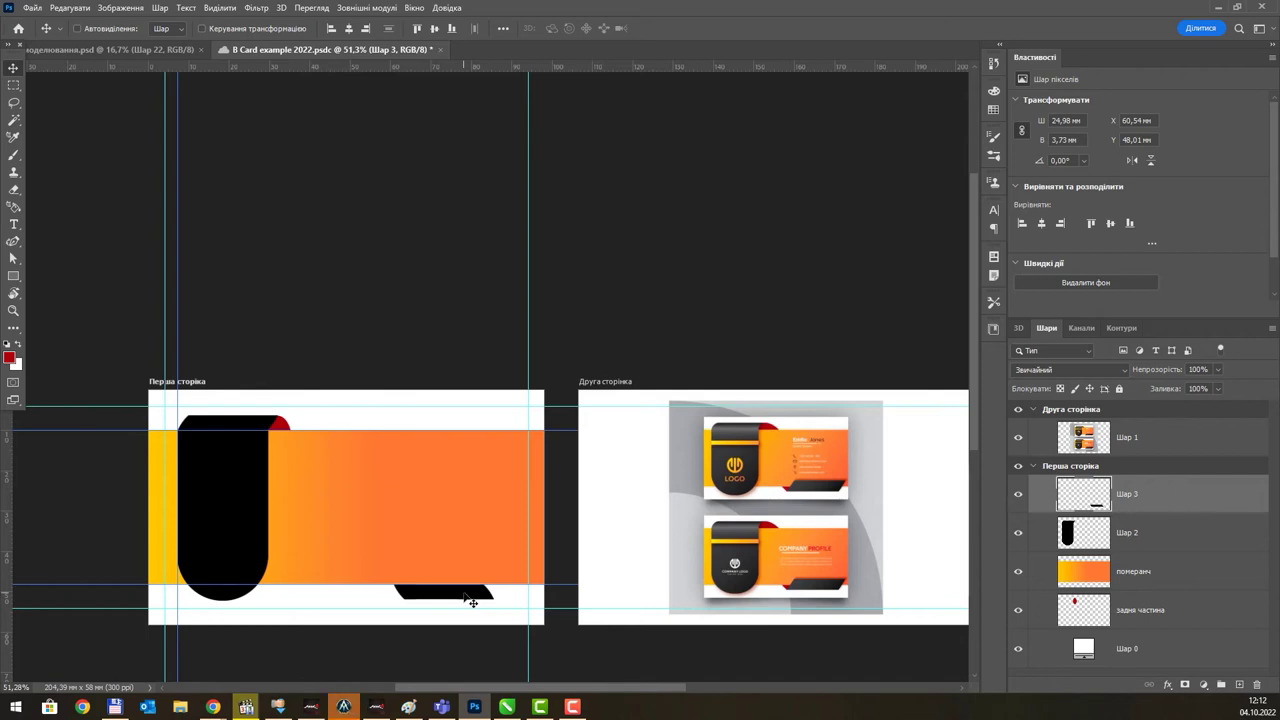
# Flip the strip horizontally and fine-tune its position at the band's lower right
pyautogui.hotkey('ctrl', 't')
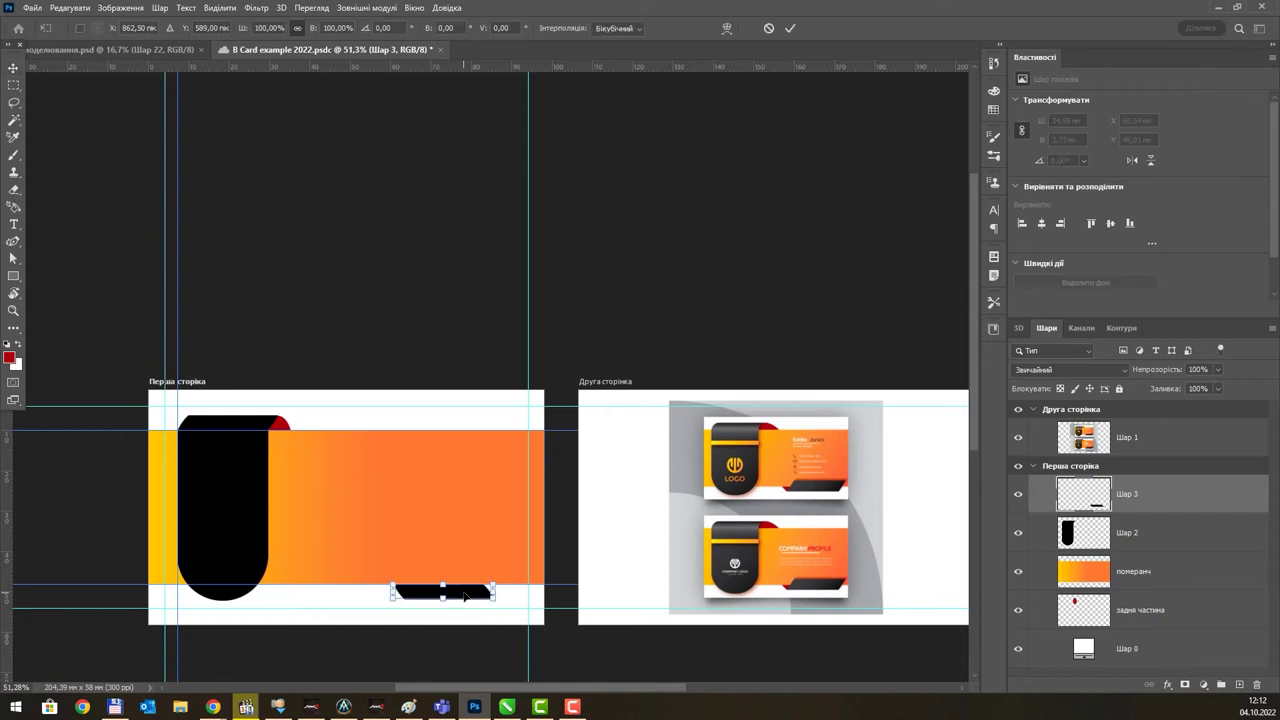
pyautogui.rightClick(472, 601)
pyautogui.click(500, 573)
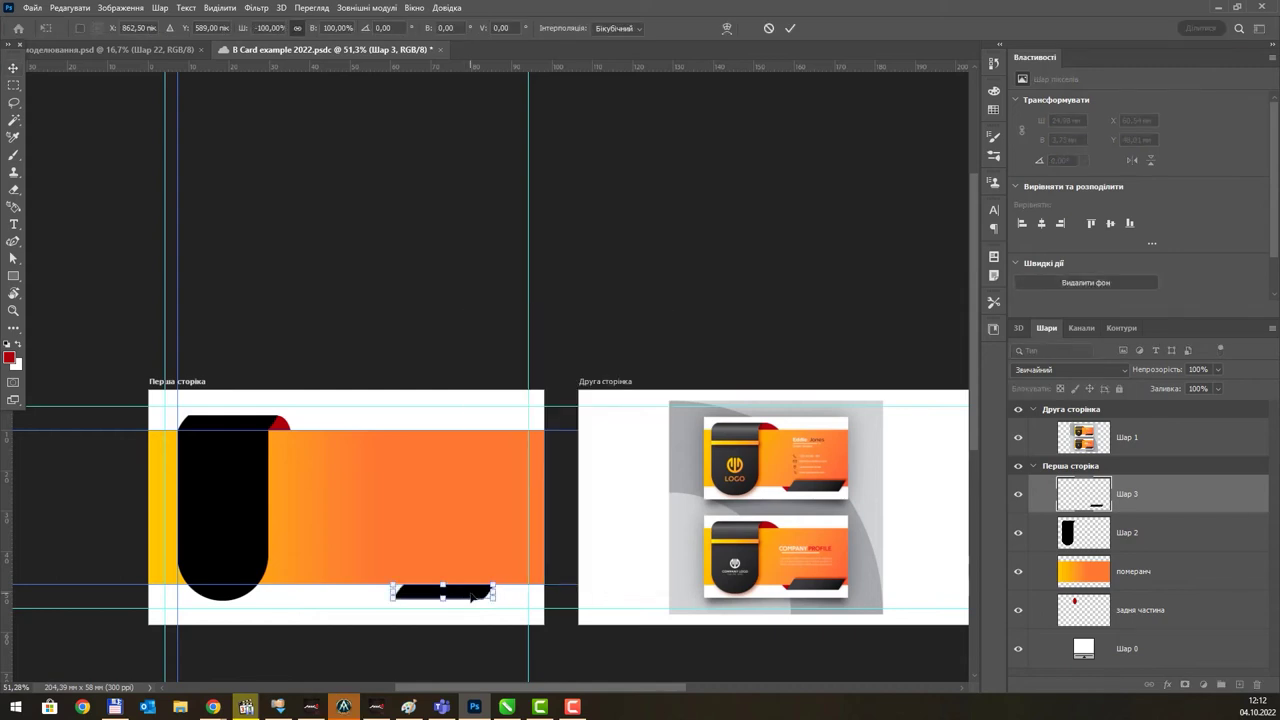
pyautogui.moveTo(477, 589); pyautogui.dragTo(491, 580)
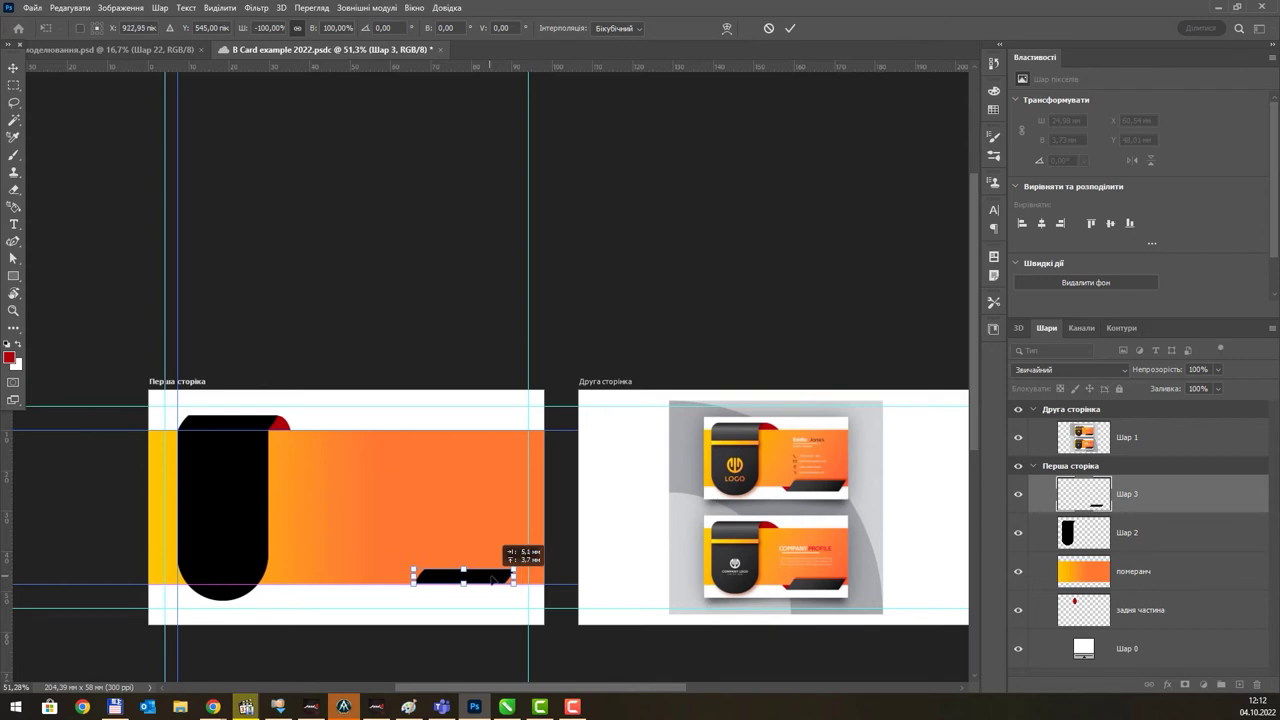
pyautogui.moveTo(491, 580); pyautogui.dragTo(500, 581)
pyautogui.press('Return')
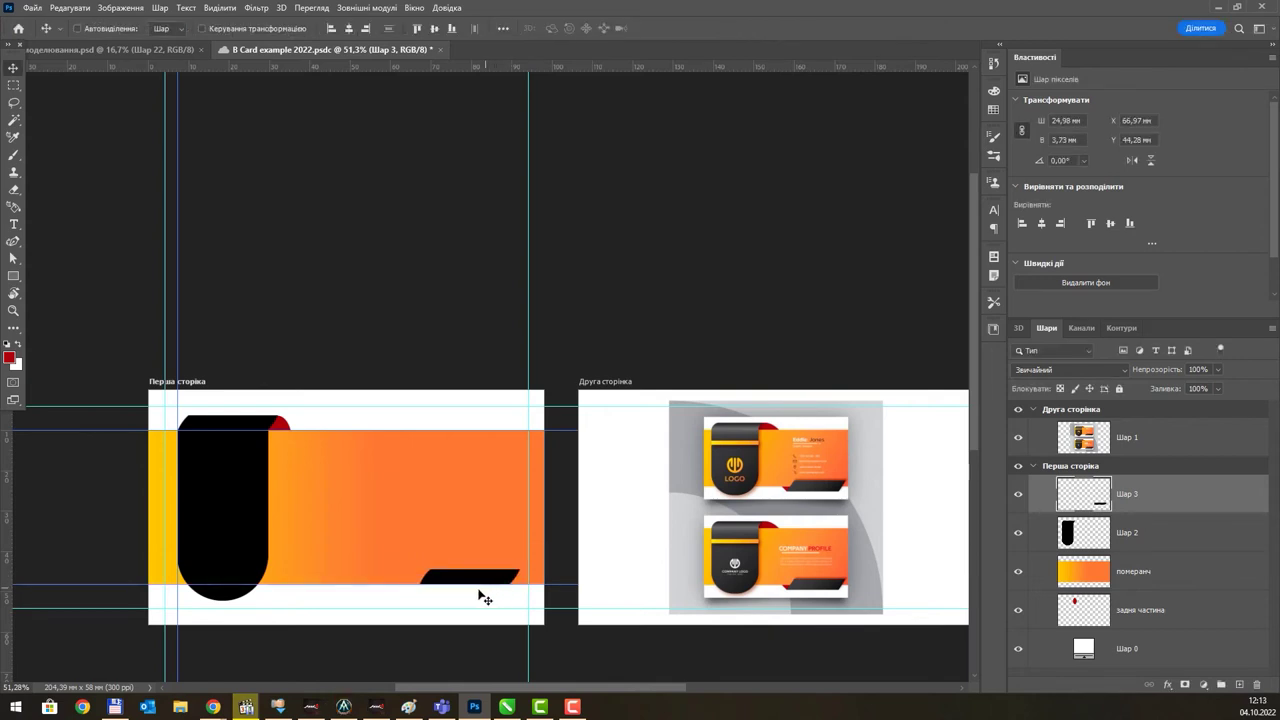
pyautogui.scroll(2, 500, 578)
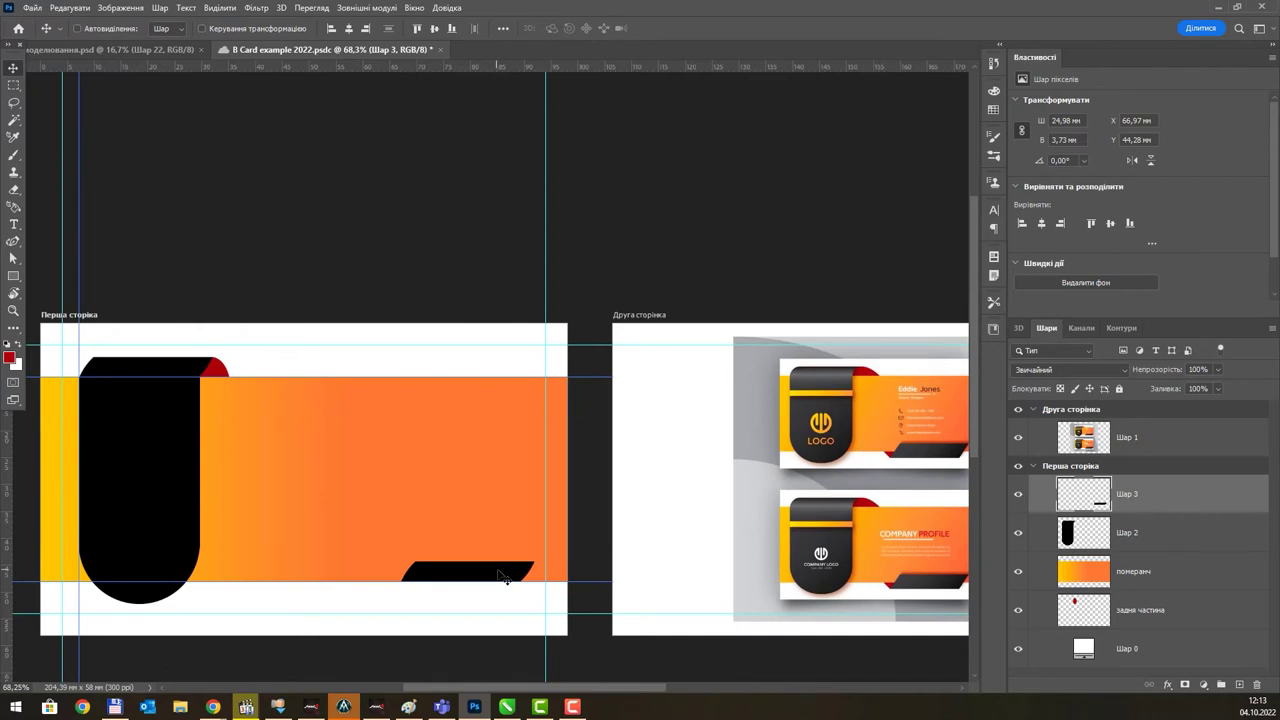
pyautogui.moveTo(500, 578); pyautogui.dragTo(503, 600)
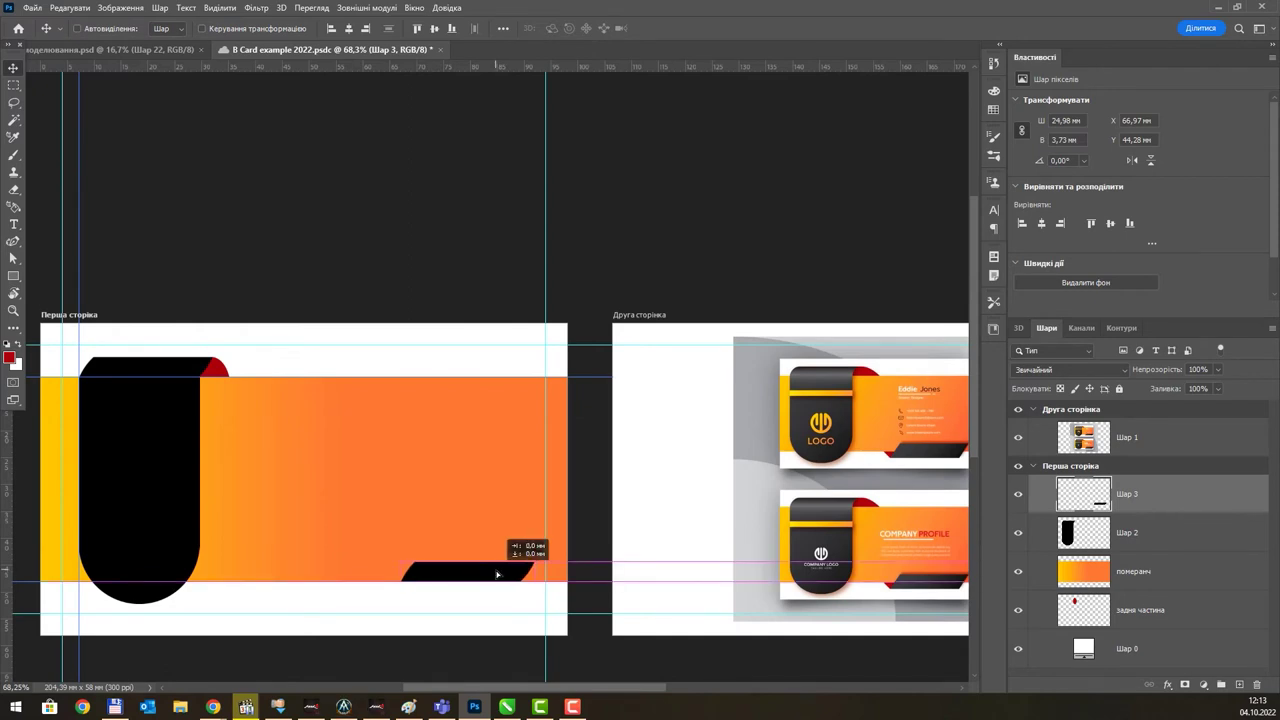
pyautogui.scroll(-2, 480, 596)
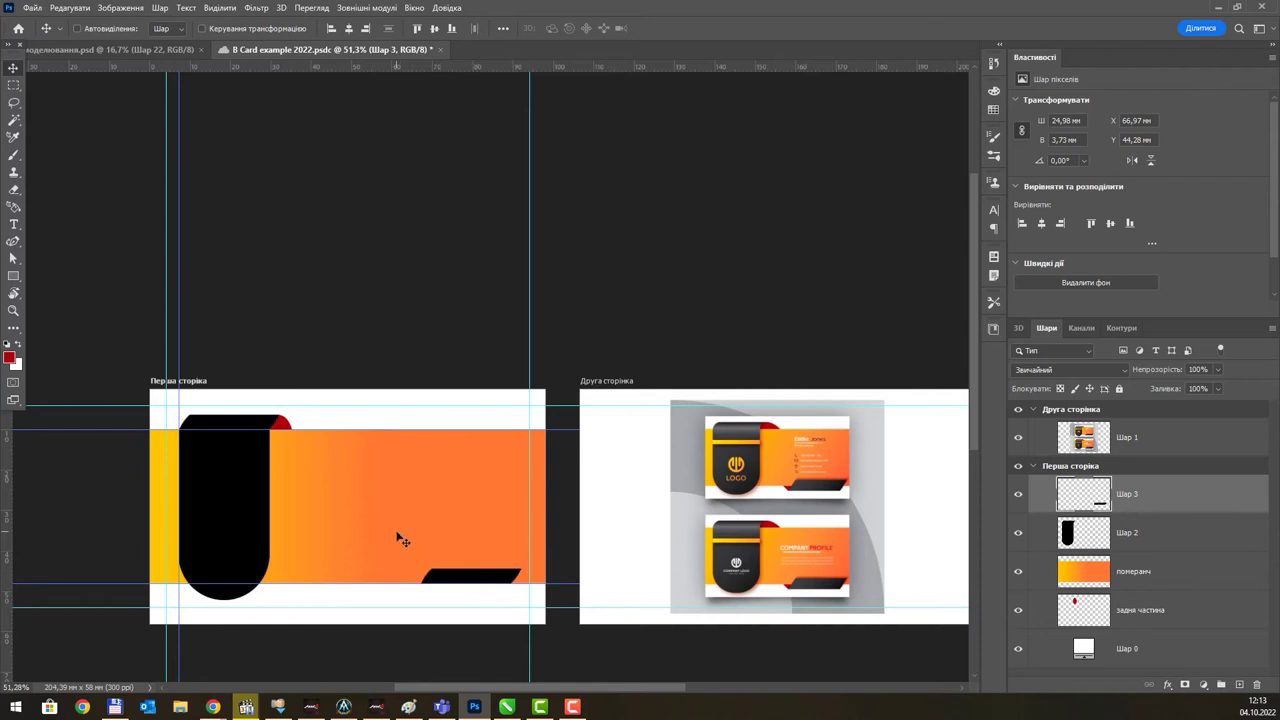
# Duplicate the red fold accent and place the copy under the bottom strip's left end
pyautogui.keyDown('ctrl'); pyautogui.click(288, 430); pyautogui.keyUp('ctrl')
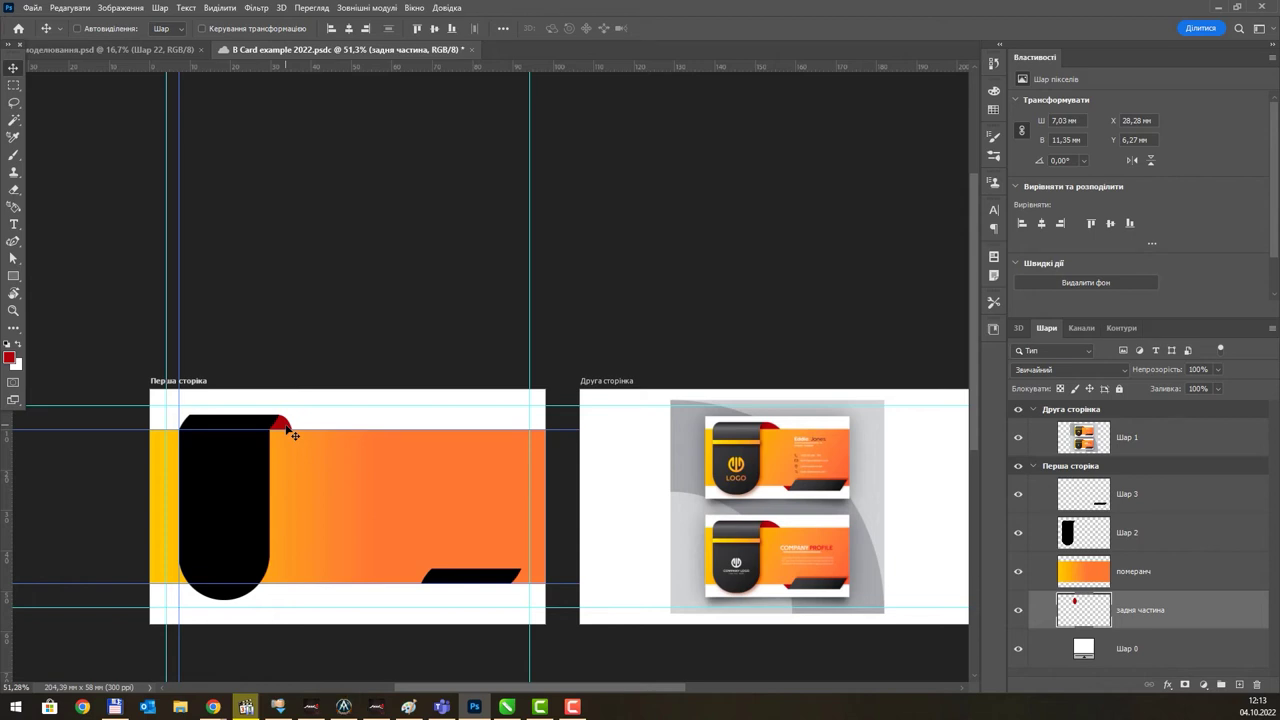
pyautogui.moveTo(293, 435)
pyautogui.mouseDown()
pyautogui.moveTo(412, 568)
pyautogui.moveTo(421, 559)
pyautogui.mouseUp()
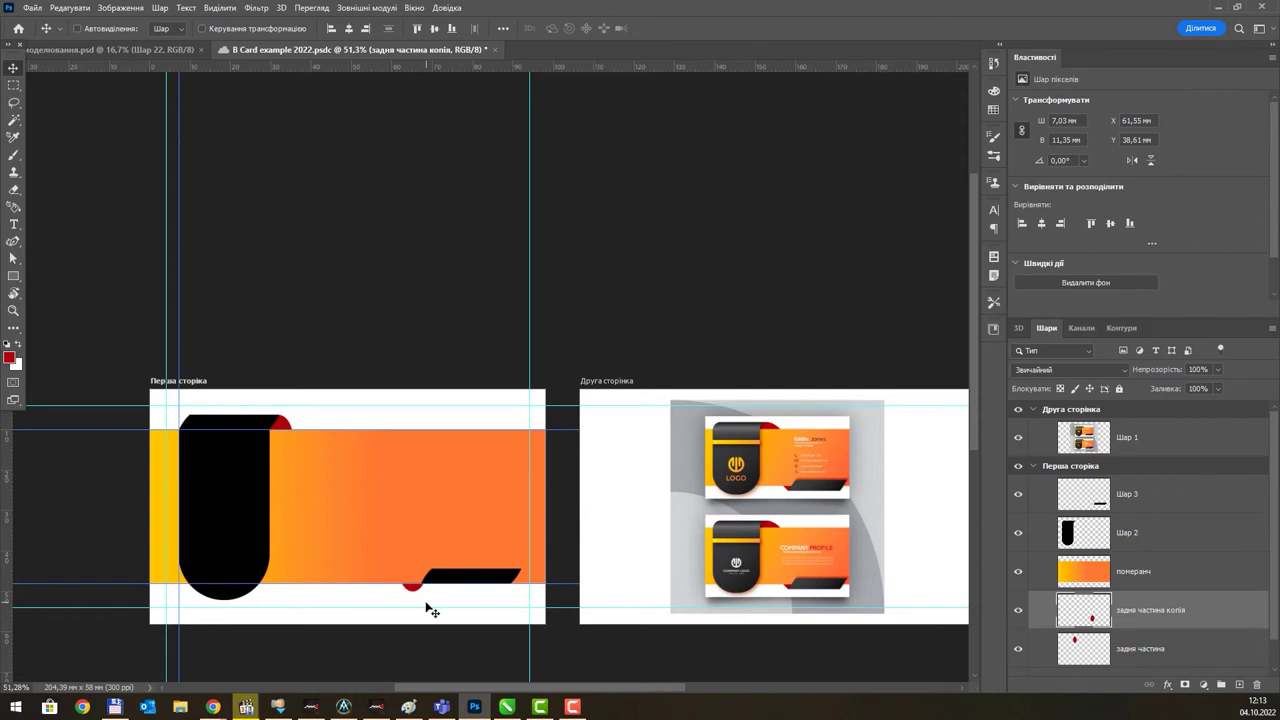
pyautogui.scroll(1, 419, 592)
pyautogui.scroll(1, 419, 592)
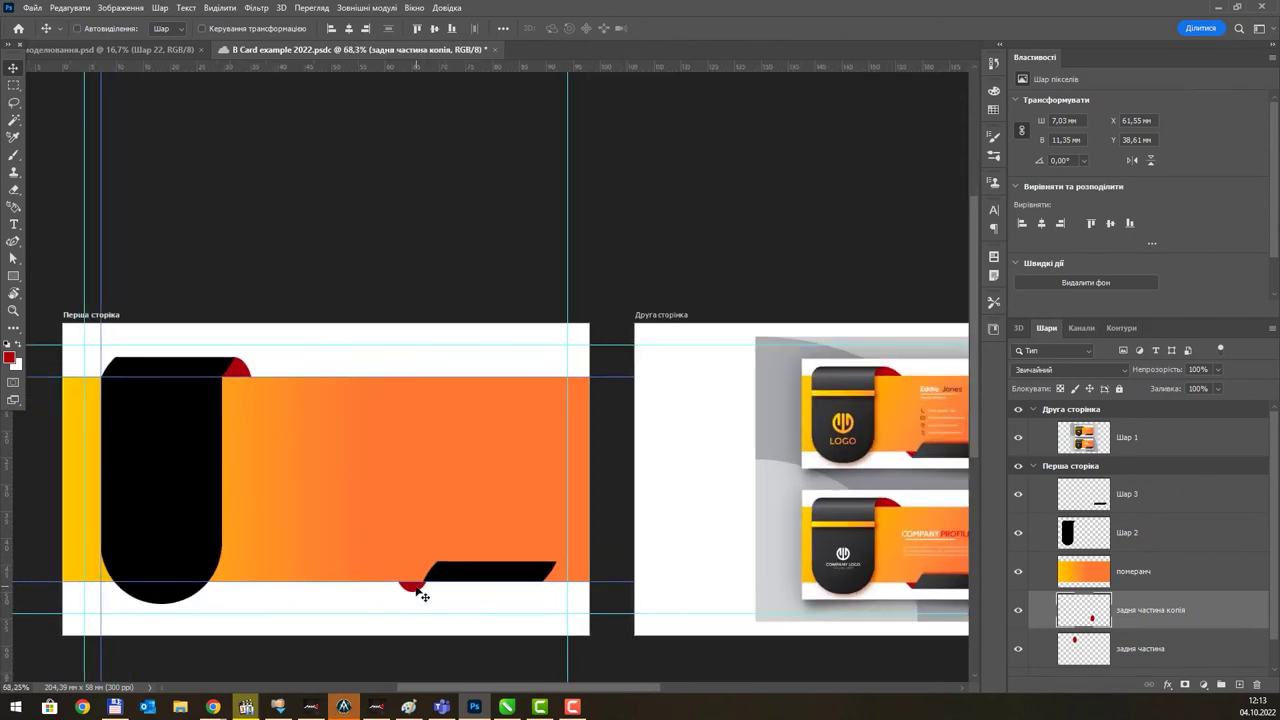
pyautogui.scroll(3, 419, 592)
pyautogui.scroll(3, 419, 592)
pyautogui.moveTo(419, 592); pyautogui.dragTo(412, 588)
pyautogui.press('ctrl')
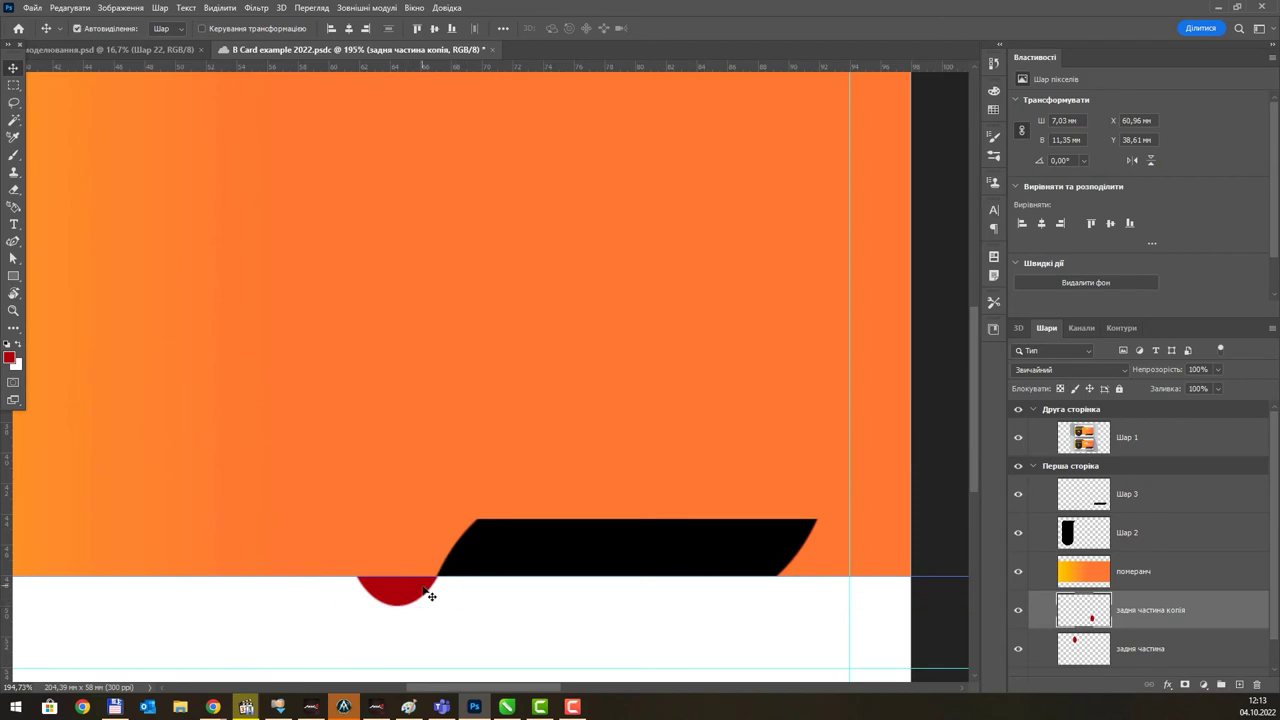
# Shrink the red copy shorter and narrower, then nudge it into place
pyautogui.hotkey('ctrl', 't')
pyautogui.moveTo(343, 519); pyautogui.dragTo(378, 520)
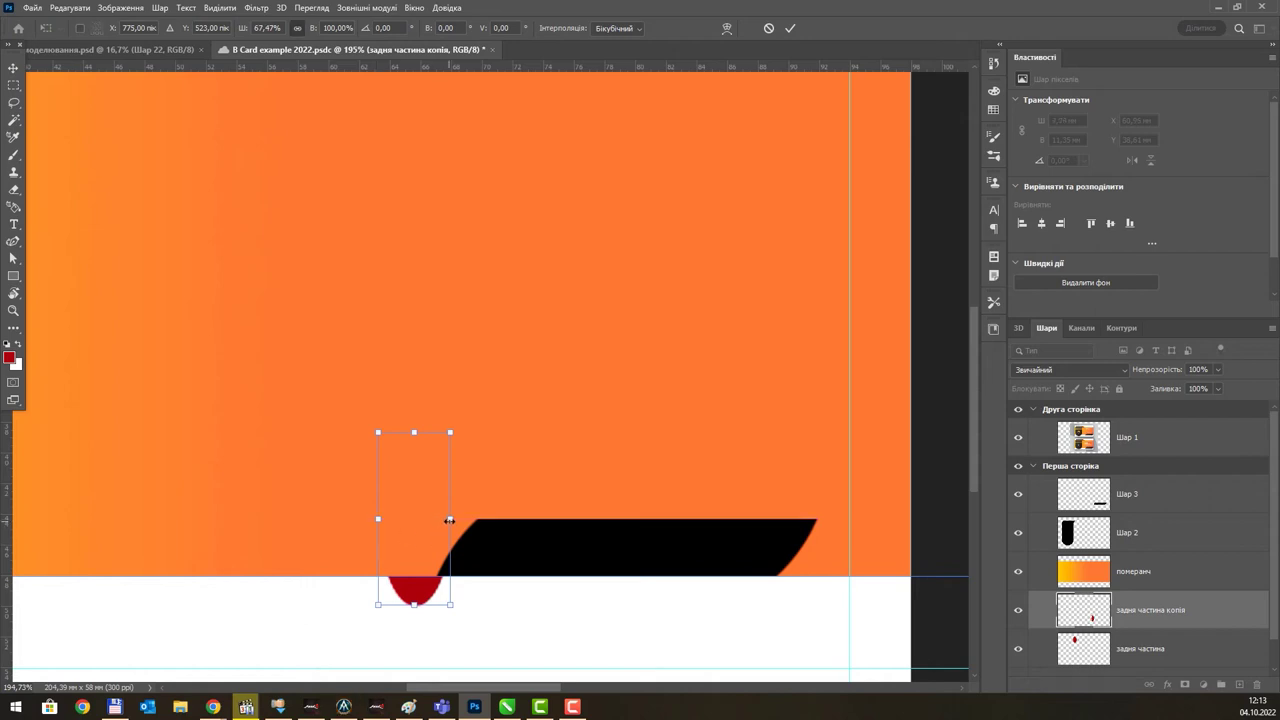
pyautogui.moveTo(450, 519); pyautogui.dragTo(443, 518)
pyautogui.hotkey('ctrl', 'z')
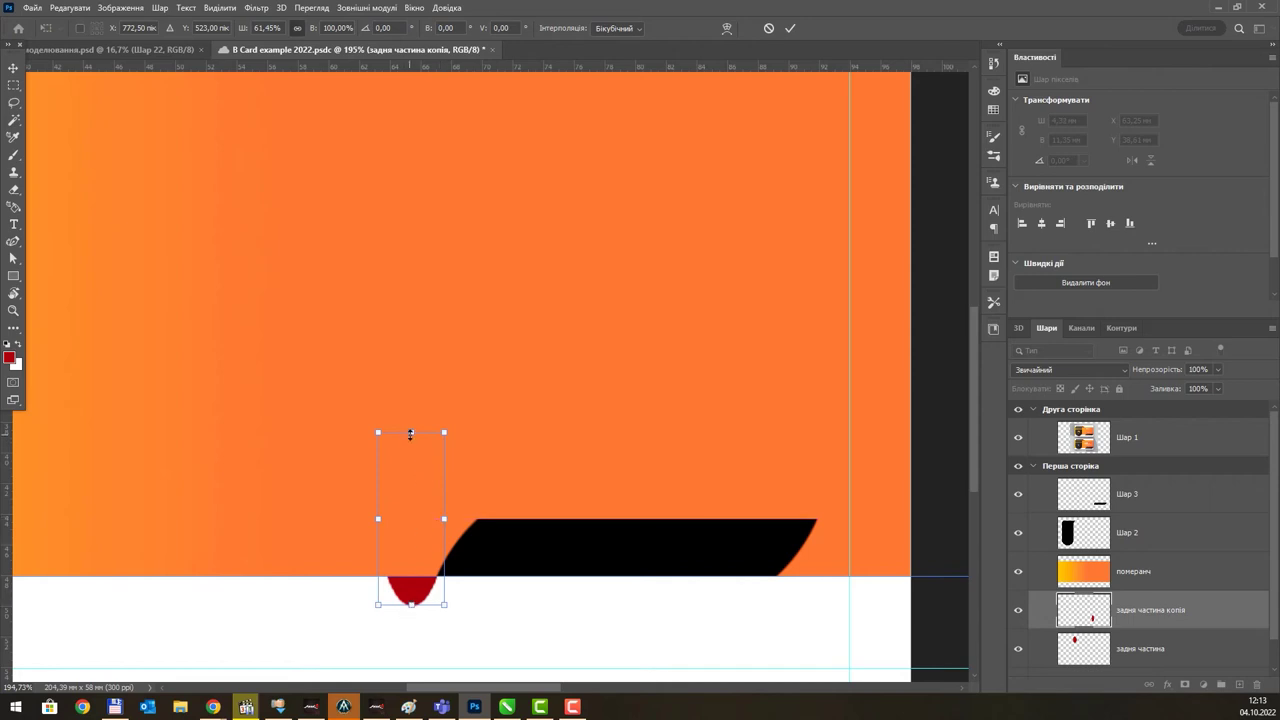
pyautogui.moveTo(410, 434); pyautogui.dragTo(409, 485)
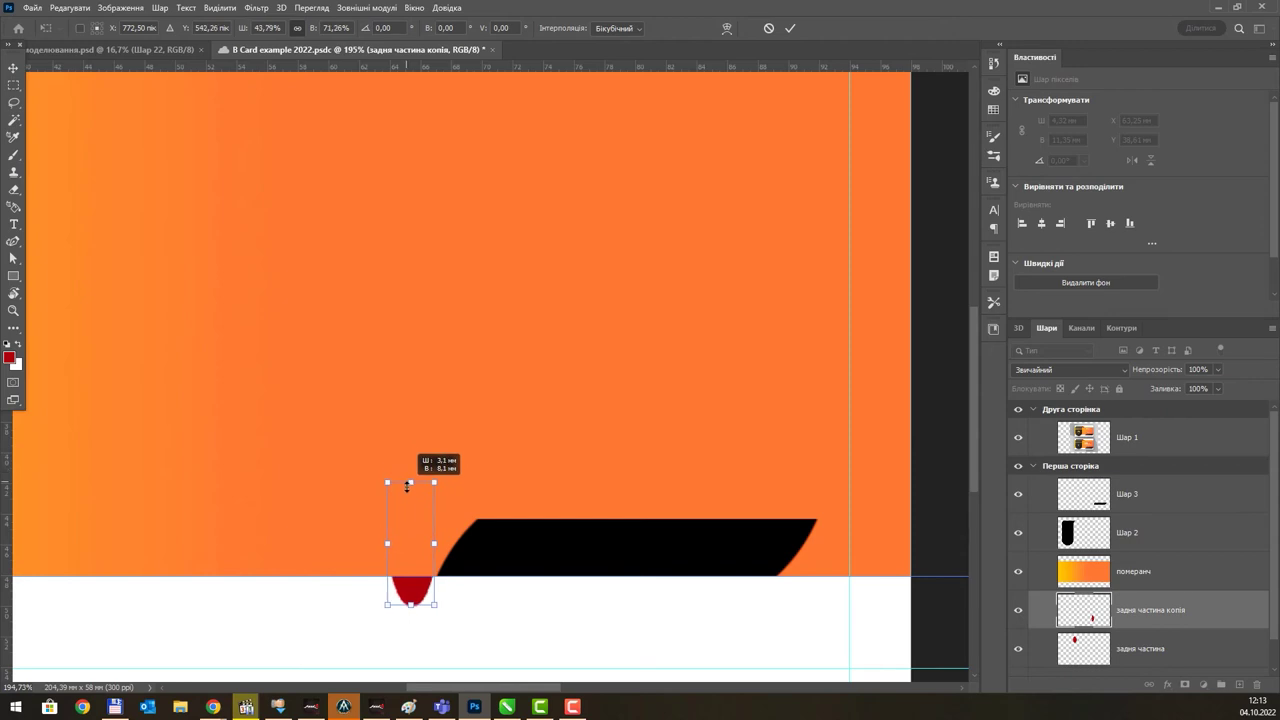
pyautogui.moveTo(435, 545); pyautogui.dragTo(443, 549)
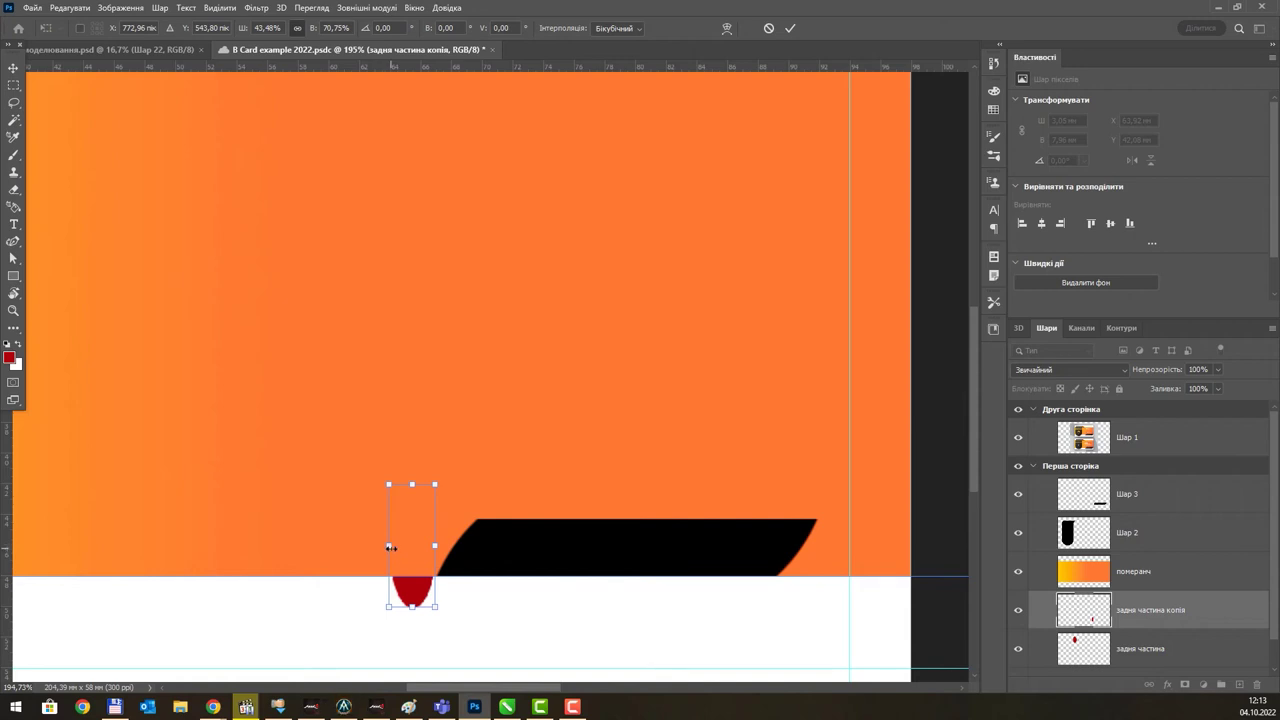
pyautogui.moveTo(389, 545); pyautogui.dragTo(385, 549)
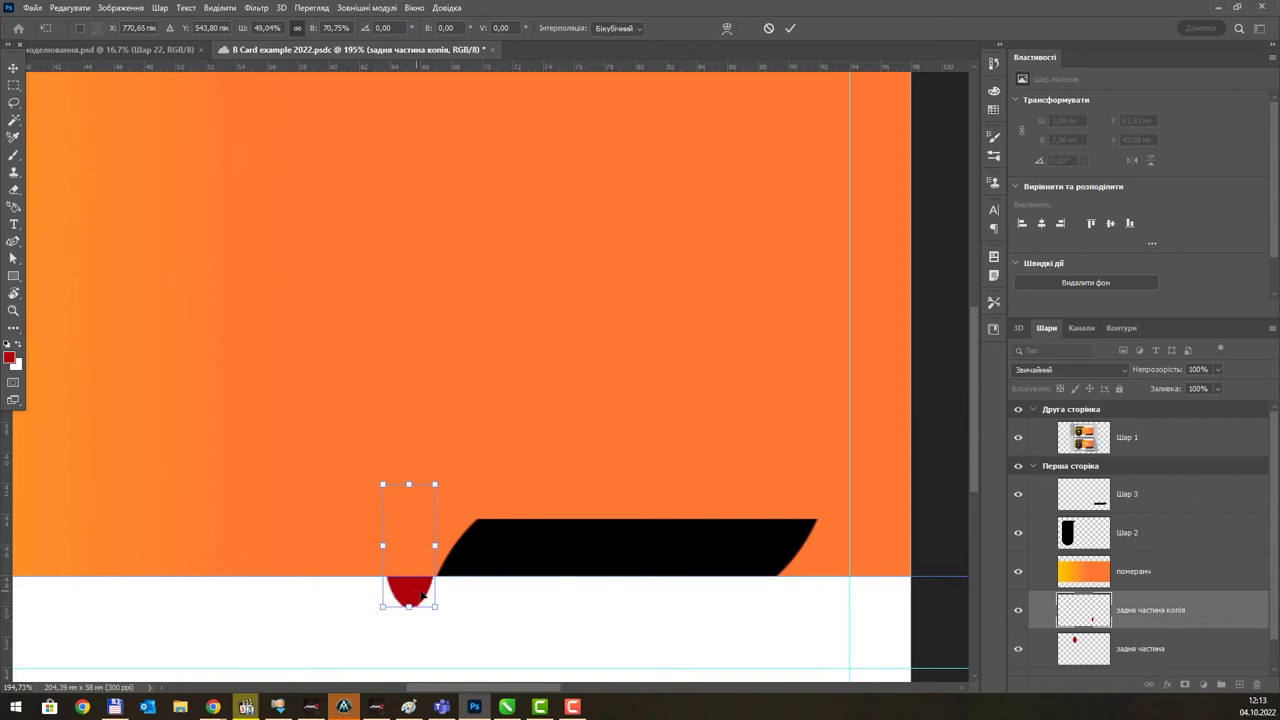
pyautogui.moveTo(418, 595); pyautogui.dragTo(425, 596)
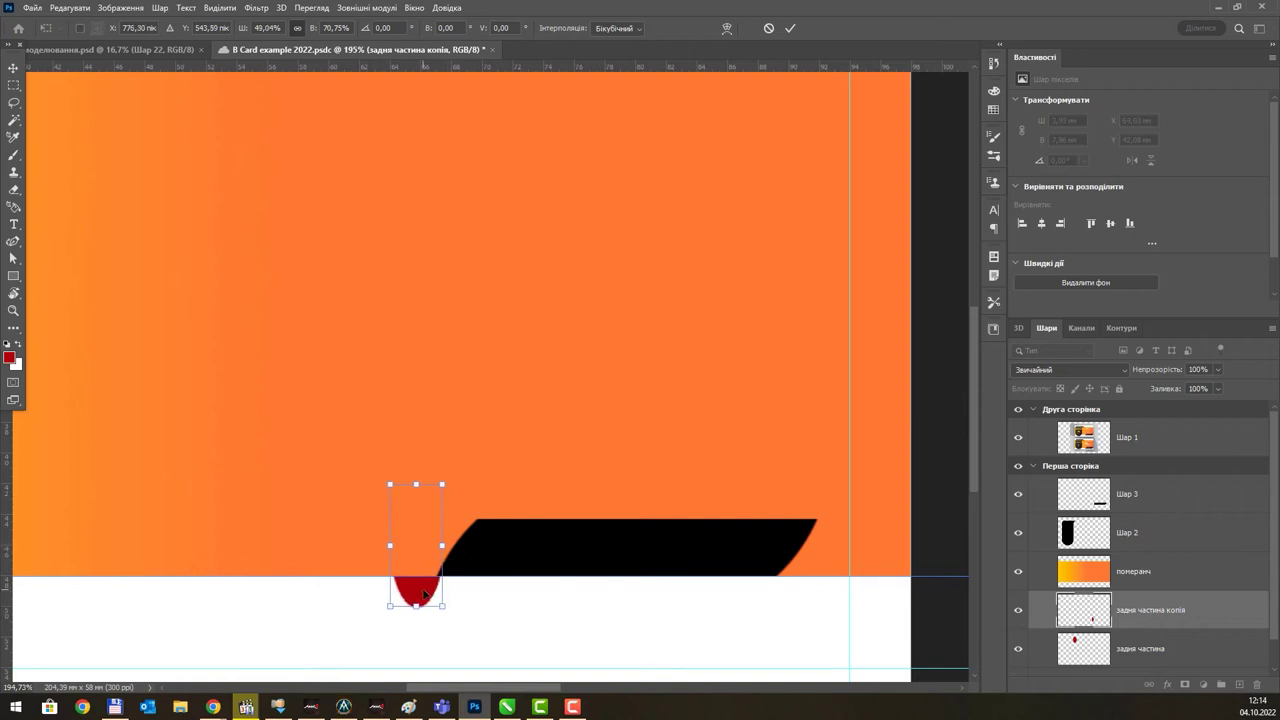
pyautogui.press('Left')
pyautogui.press('Left')
pyautogui.press('Return')
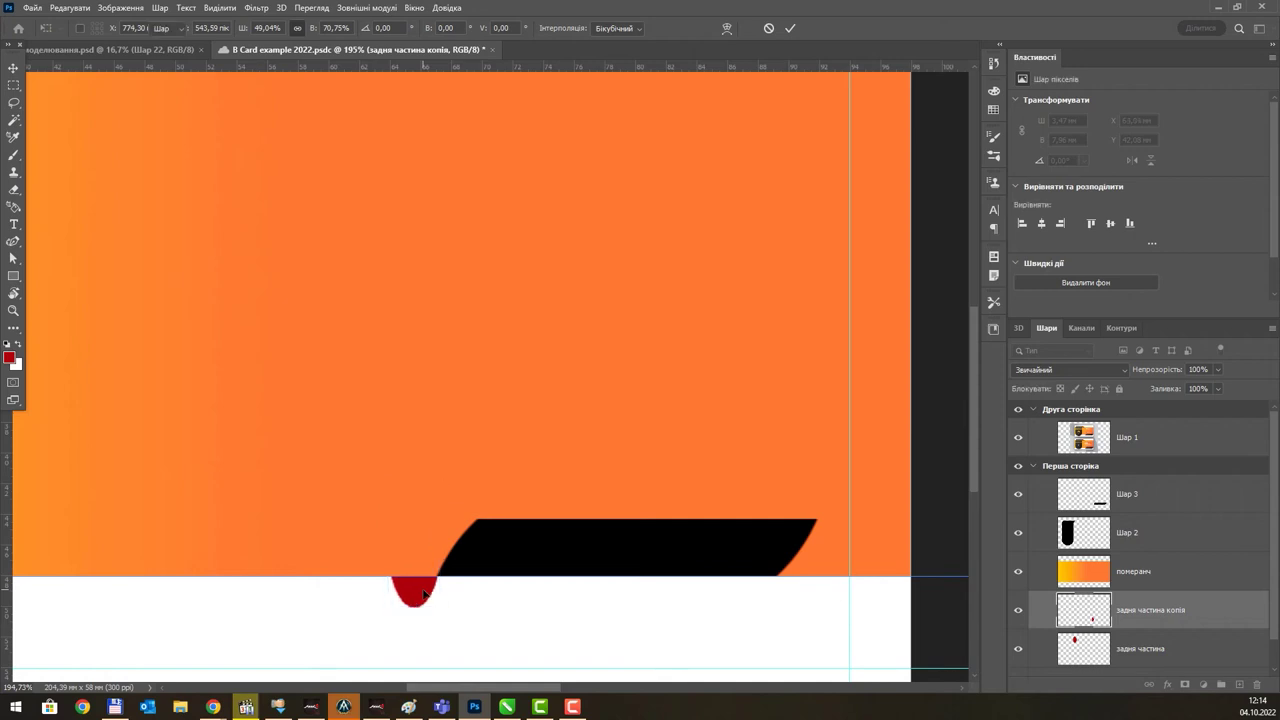
pyautogui.scroll(-2, 424, 503)
pyautogui.scroll(-1, 424, 503)
# Select the bottom black strip on Шар 3 and nudge it slightly left and down
pyautogui.scroll(-1, 424, 503)
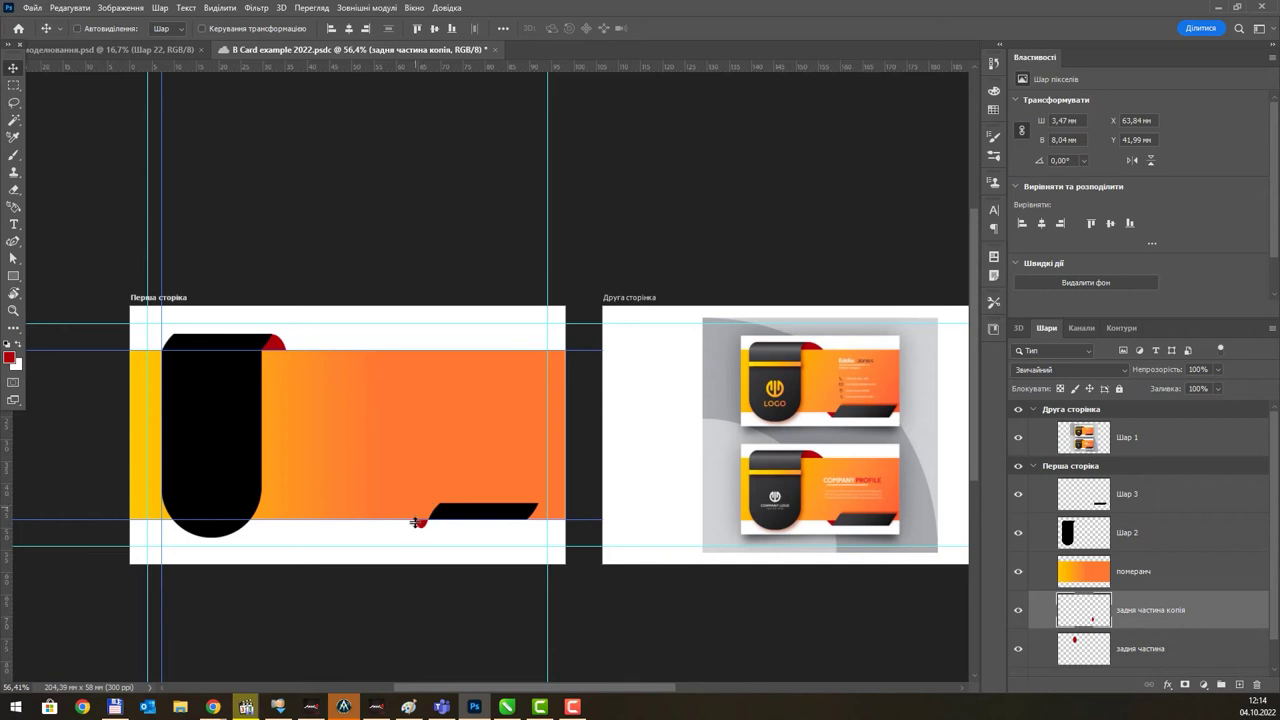
pyautogui.scroll(2, 416, 522)
pyautogui.scroll(-1, 418, 528)
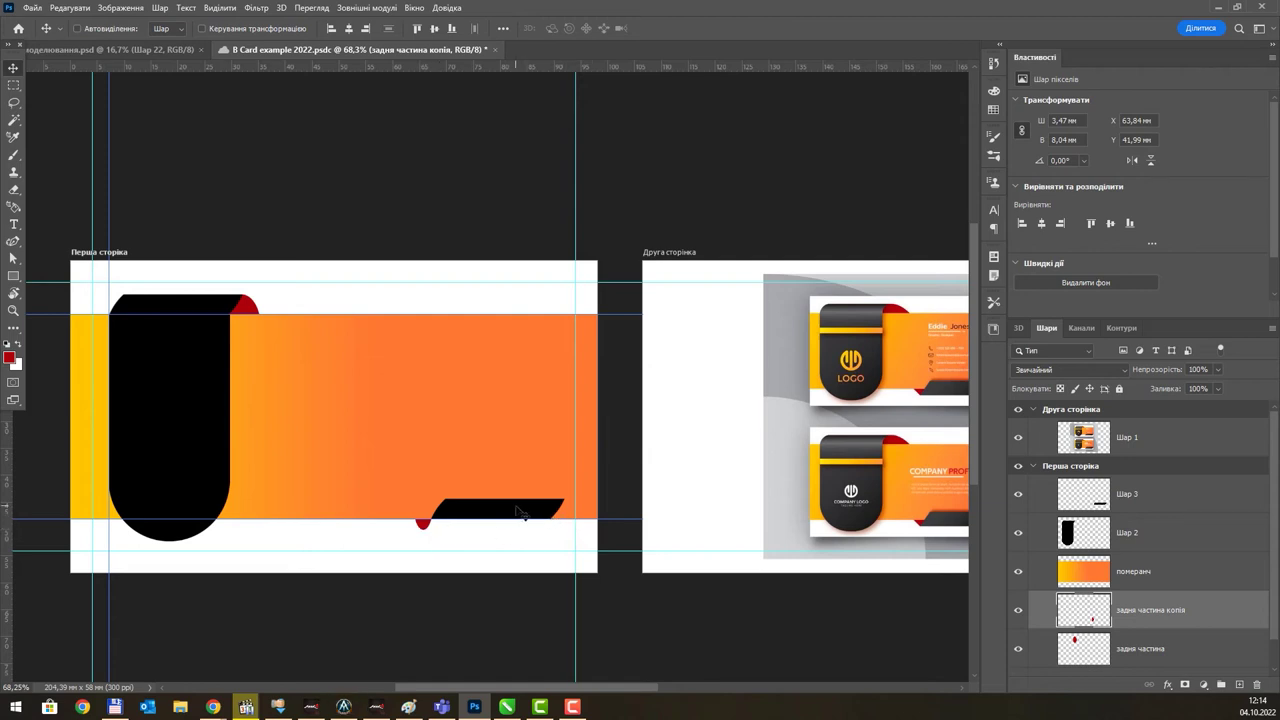
pyautogui.keyDown('ctrl'); pyautogui.click(517, 512); pyautogui.keyUp('ctrl')
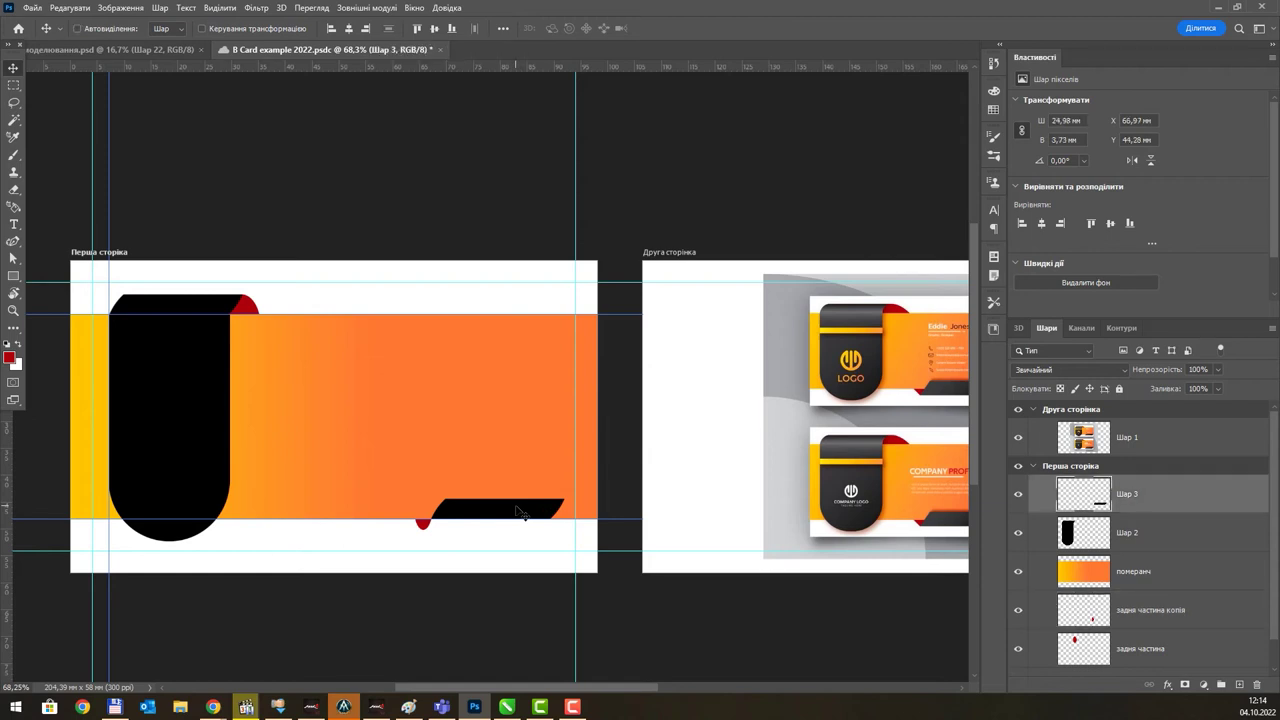
pyautogui.press('Down')
pyautogui.press('Down')
pyautogui.press('Down')
pyautogui.press('Down')
pyautogui.press('Down')
pyautogui.press('Down')
pyautogui.press('Down')
pyautogui.press('Left')
pyautogui.press('Left')
pyautogui.press('Left')
pyautogui.press('Left')
pyautogui.press('Left')
pyautogui.press('Down')
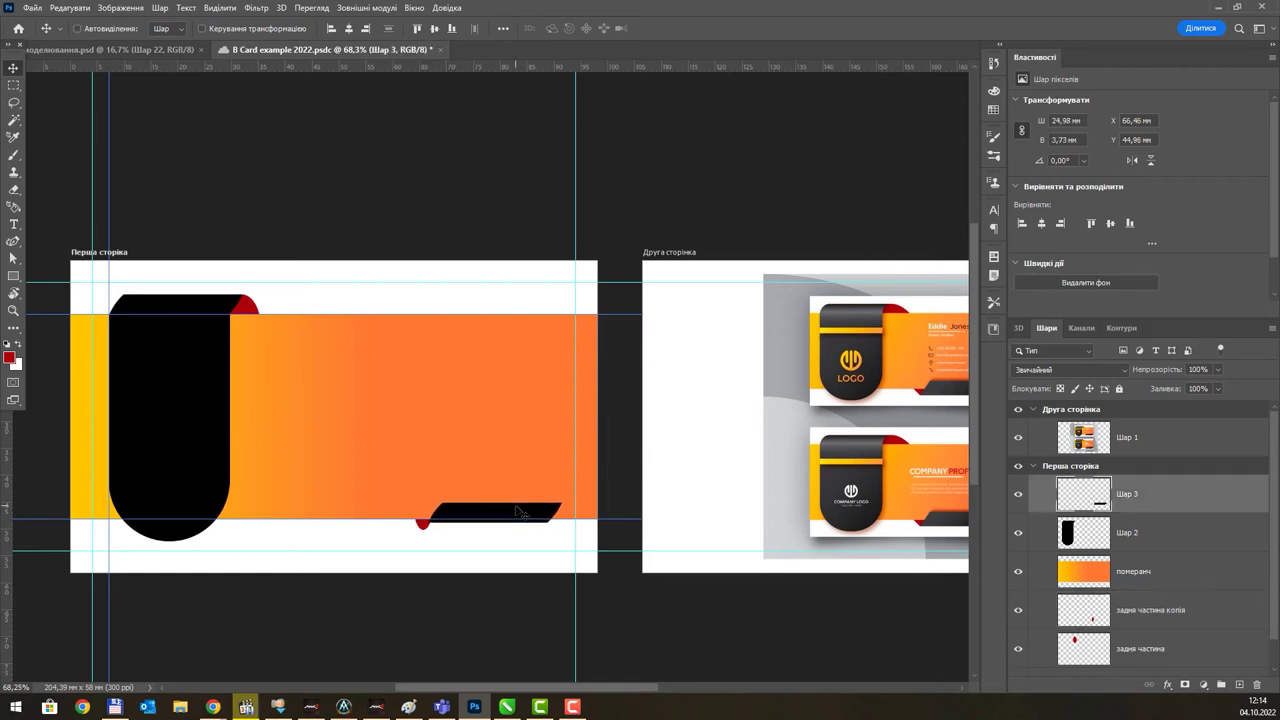
pyautogui.press('Down')
pyautogui.press('Down')
pyautogui.press('Down')
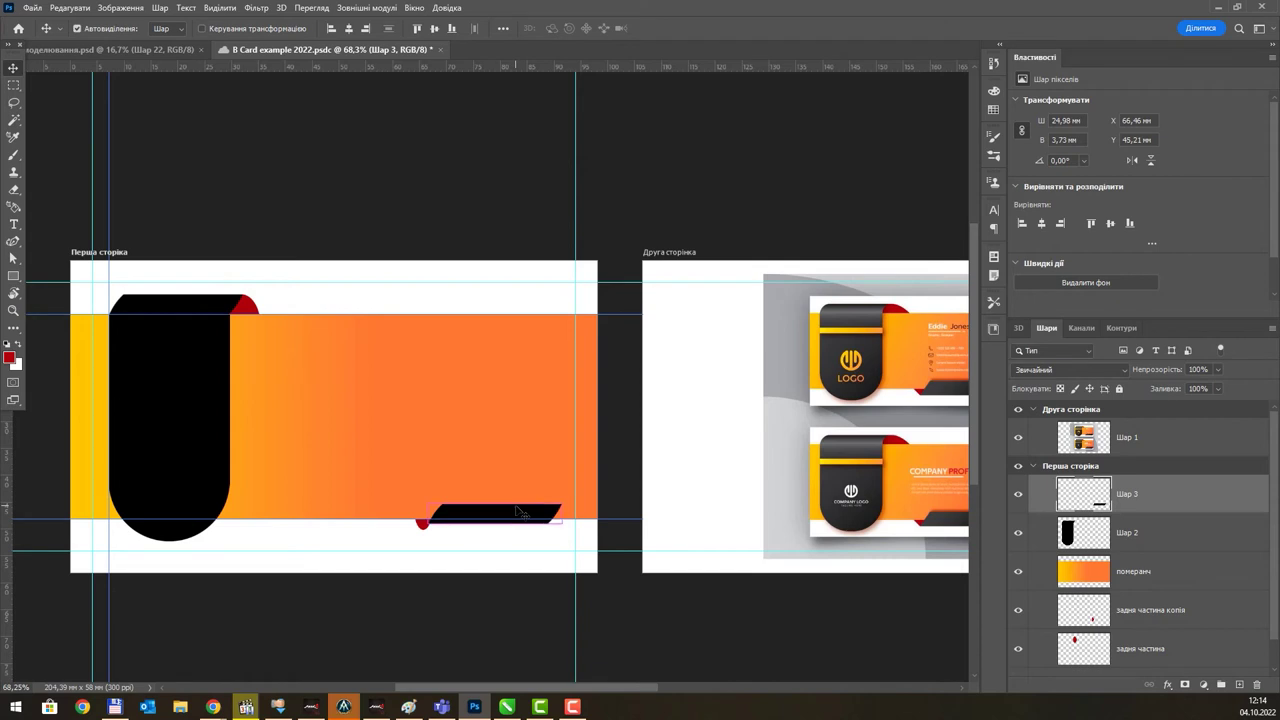
# Stretch the strip taller to about 25 × 4.83 mm, then nudge it left
pyautogui.hotkey('ctrl', 't')
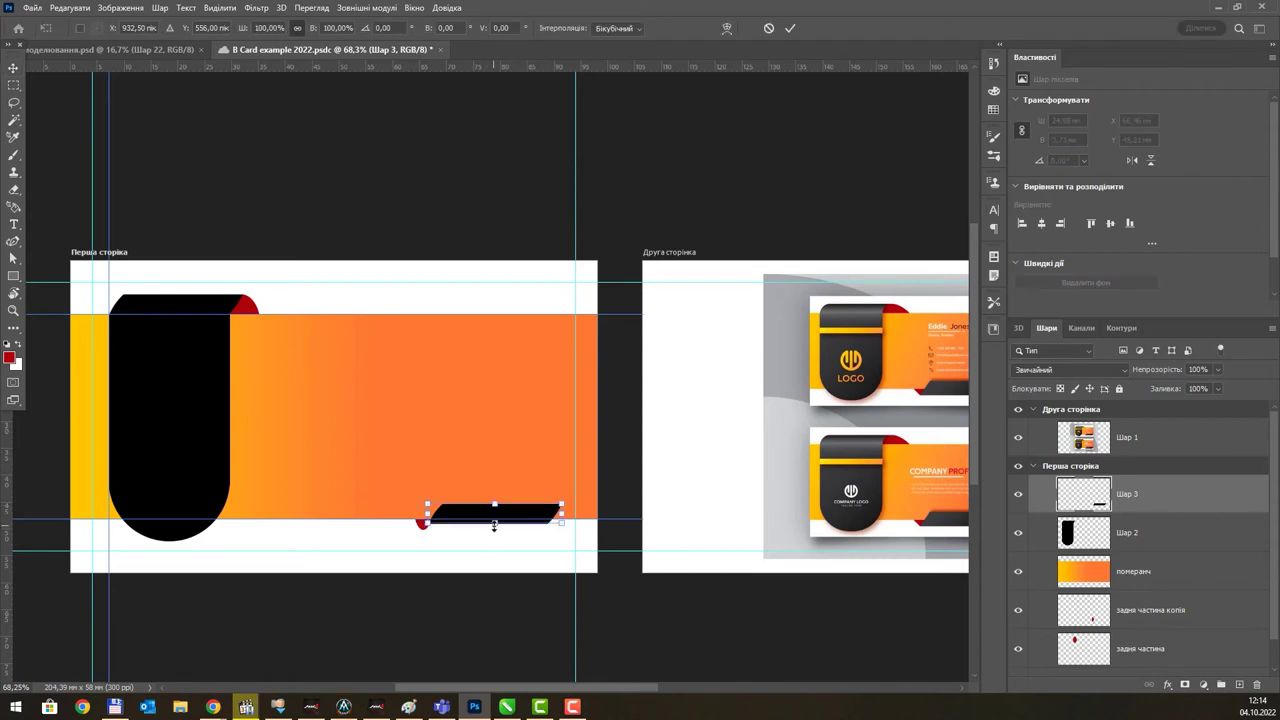
pyautogui.click(297, 29)
pyautogui.scroll(2, 493, 530)
pyautogui.moveTo(493, 520); pyautogui.dragTo(493, 530)
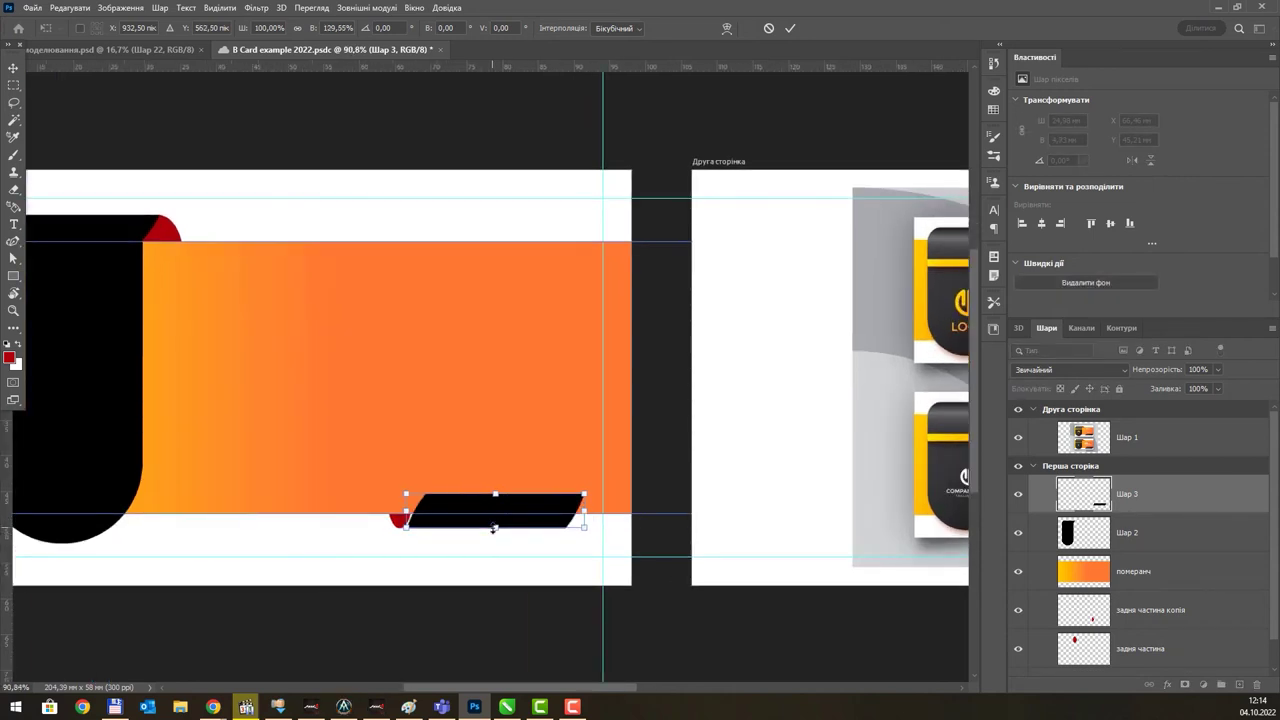
pyautogui.press('Return')
pyautogui.press('Left')
pyautogui.press('Left')
pyautogui.press('Left')
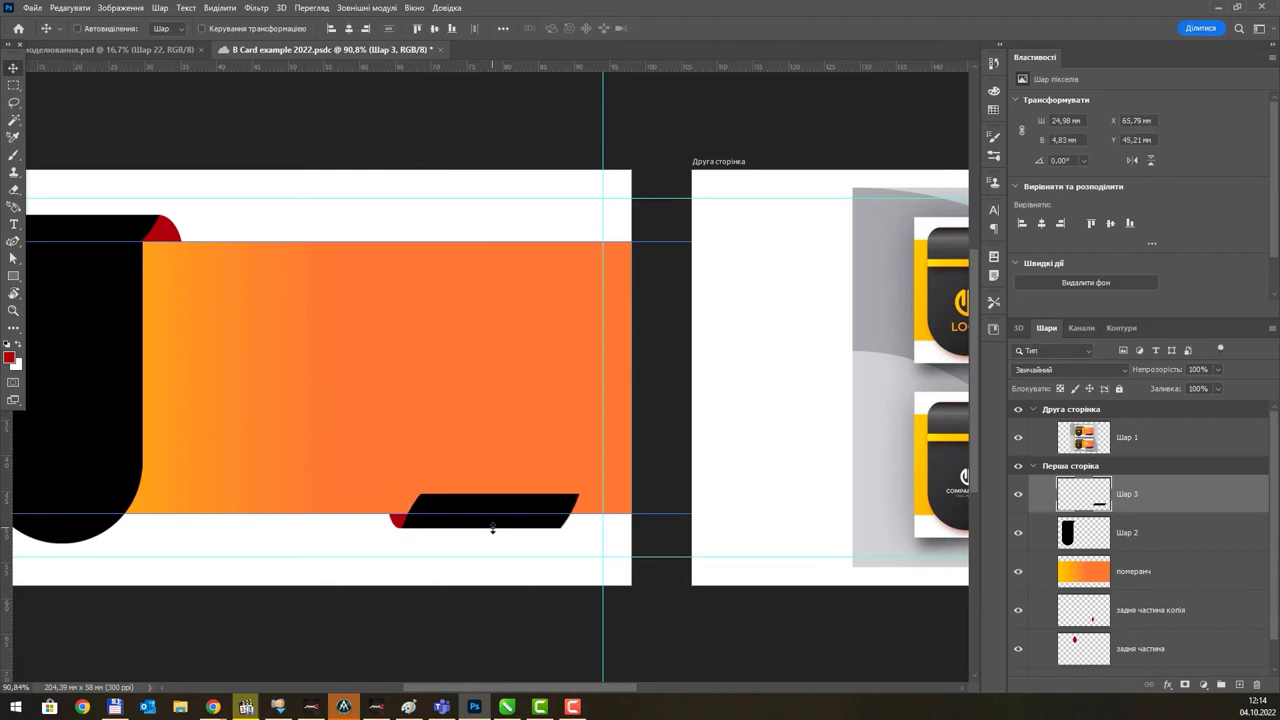
pyautogui.press('Left')
pyautogui.press('Left')
pyautogui.press('Left')
pyautogui.scroll(-3, 477, 495)
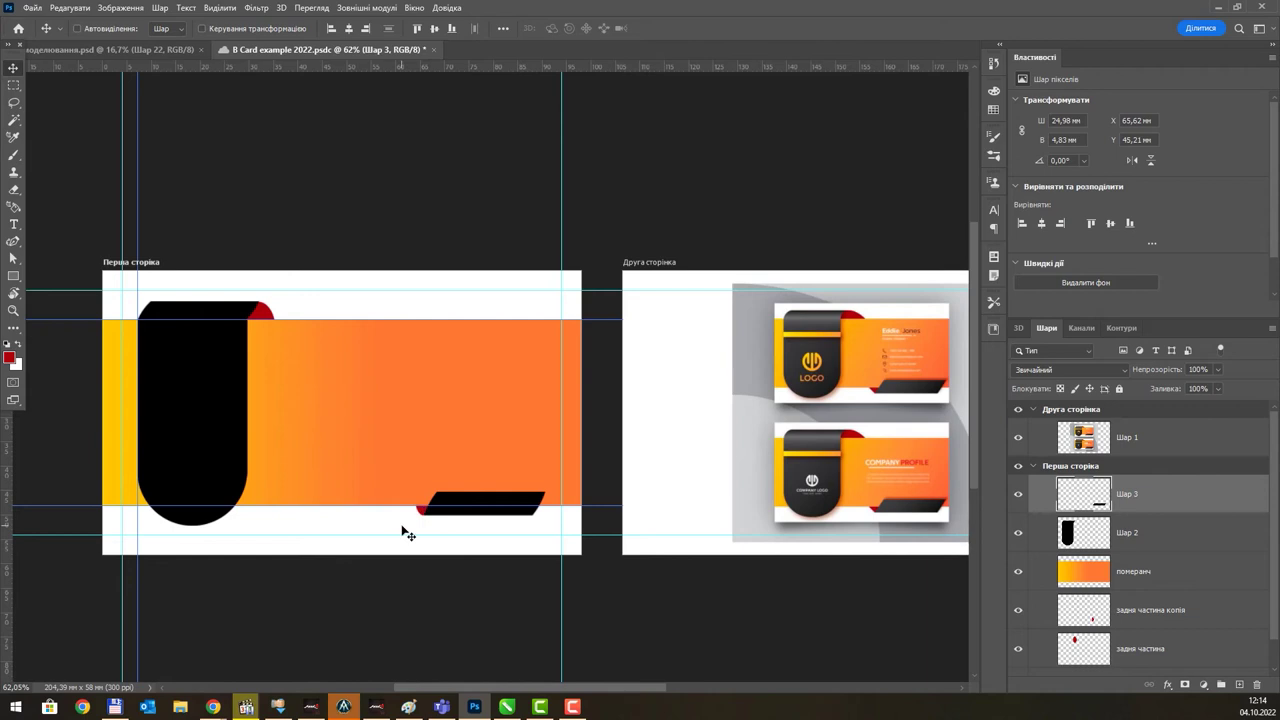
pyautogui.scroll(2, 405, 530)
pyautogui.scroll(1, 405, 530)
pyautogui.scroll(-2, 405, 530)
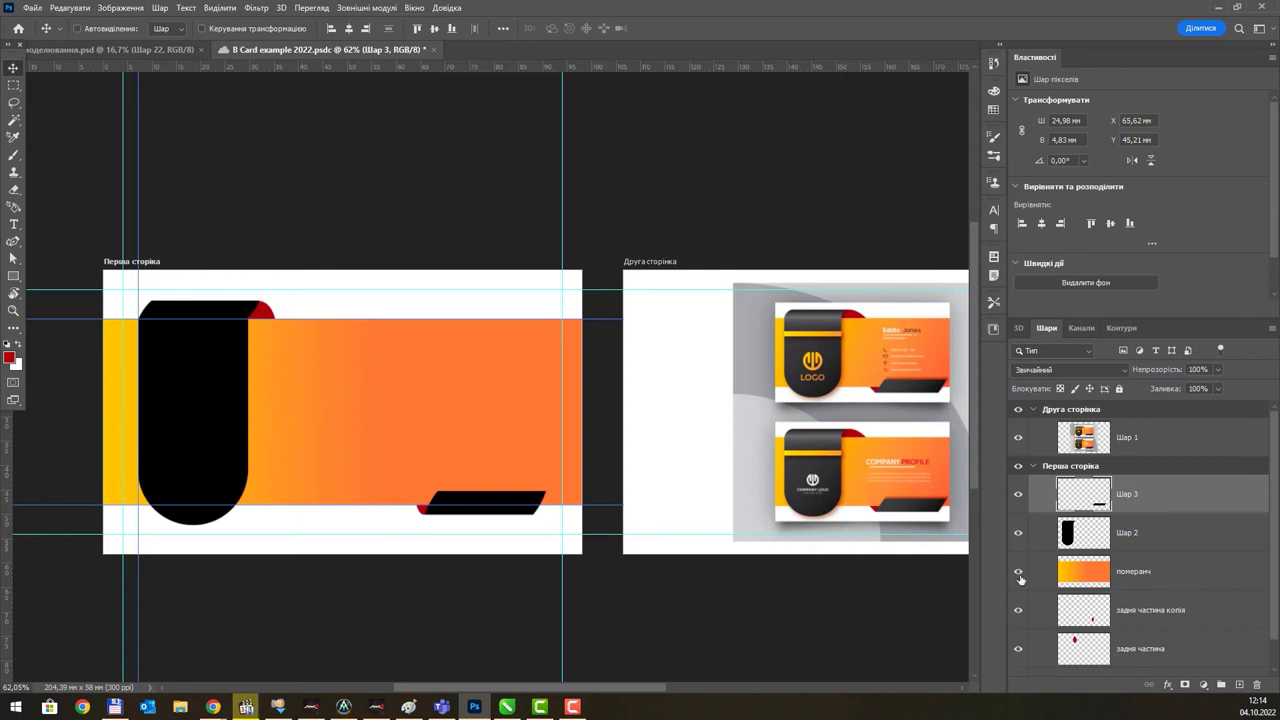
# Merge the two red accent layers into one and check them in isolation
pyautogui.click(1166, 620)
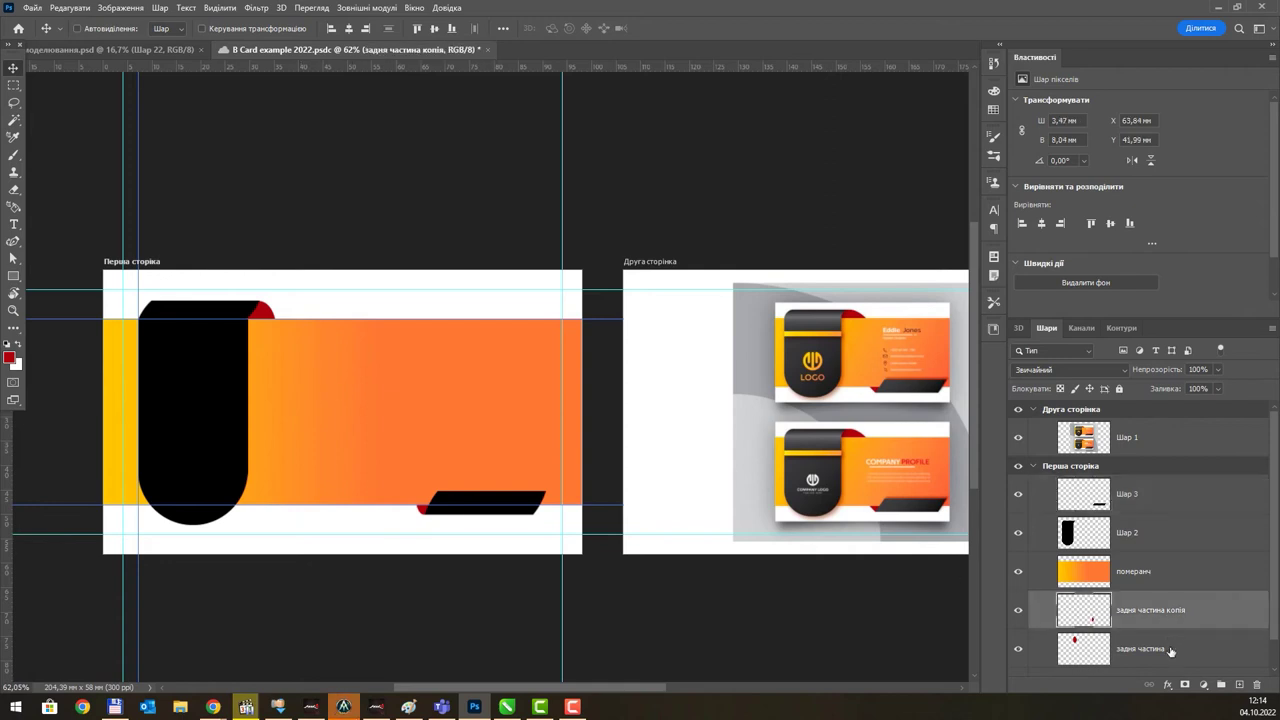
pyautogui.click(1171, 651)
pyautogui.keyDown('shift'); pyautogui.click(1159, 611); pyautogui.keyUp('shift')
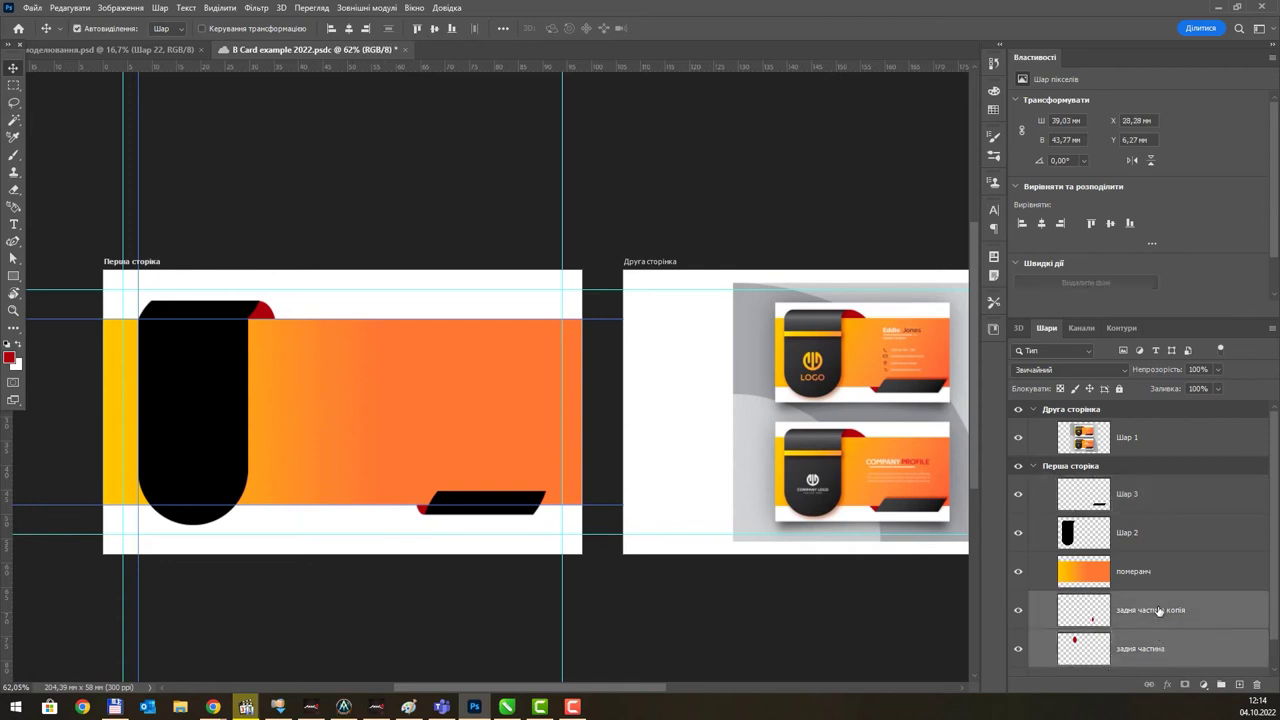
pyautogui.hotkey('ctrl', 'e')
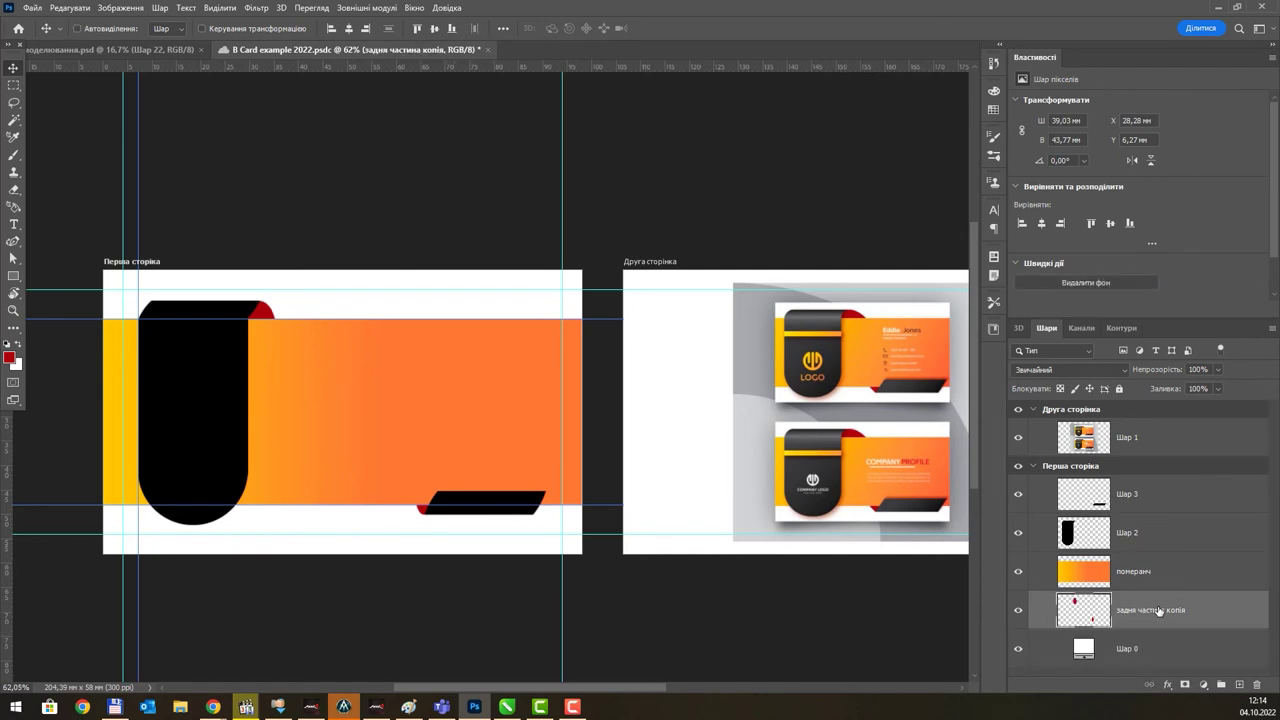
pyautogui.keyDown('alt'); pyautogui.click(1019, 611); pyautogui.keyUp('alt')
pyautogui.keyDown('alt'); pyautogui.click(1019, 612); pyautogui.keyUp('alt')
# Merge Шар 2 and Шар 3 into one layer named чорний
pyautogui.click(1145, 537)
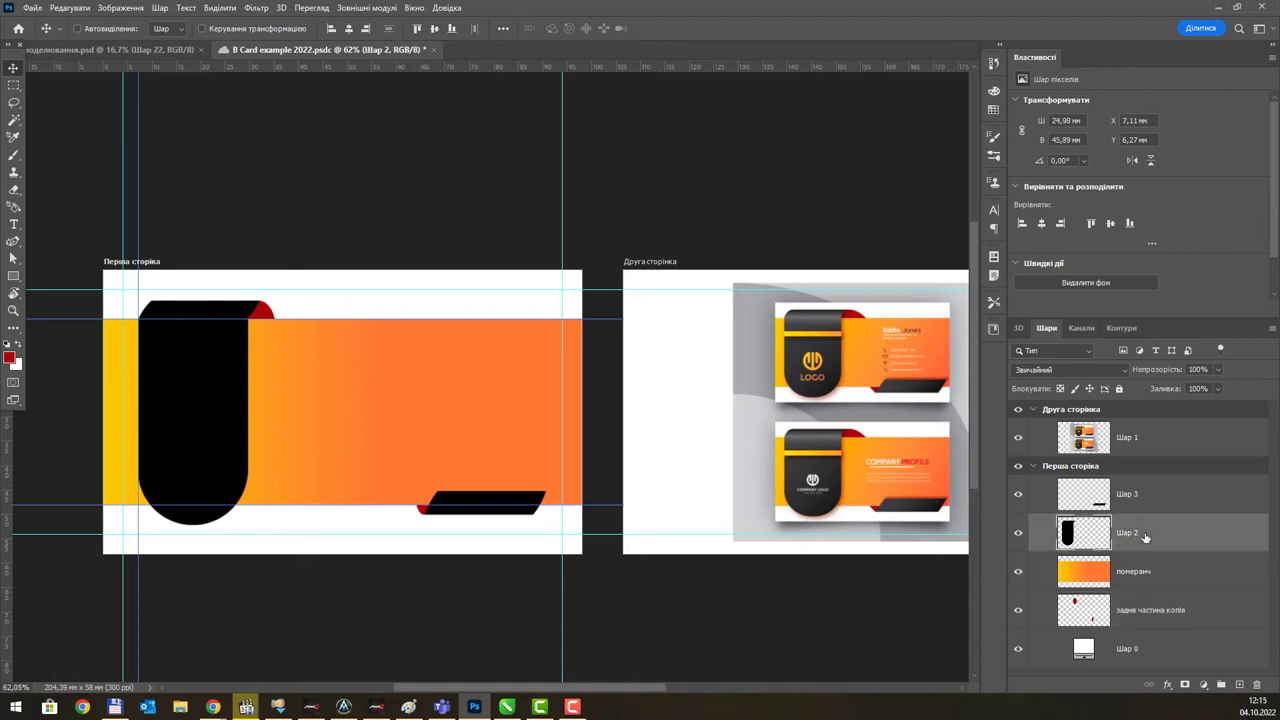
pyautogui.moveTo(1145, 537); pyautogui.dragTo(1084, 492)
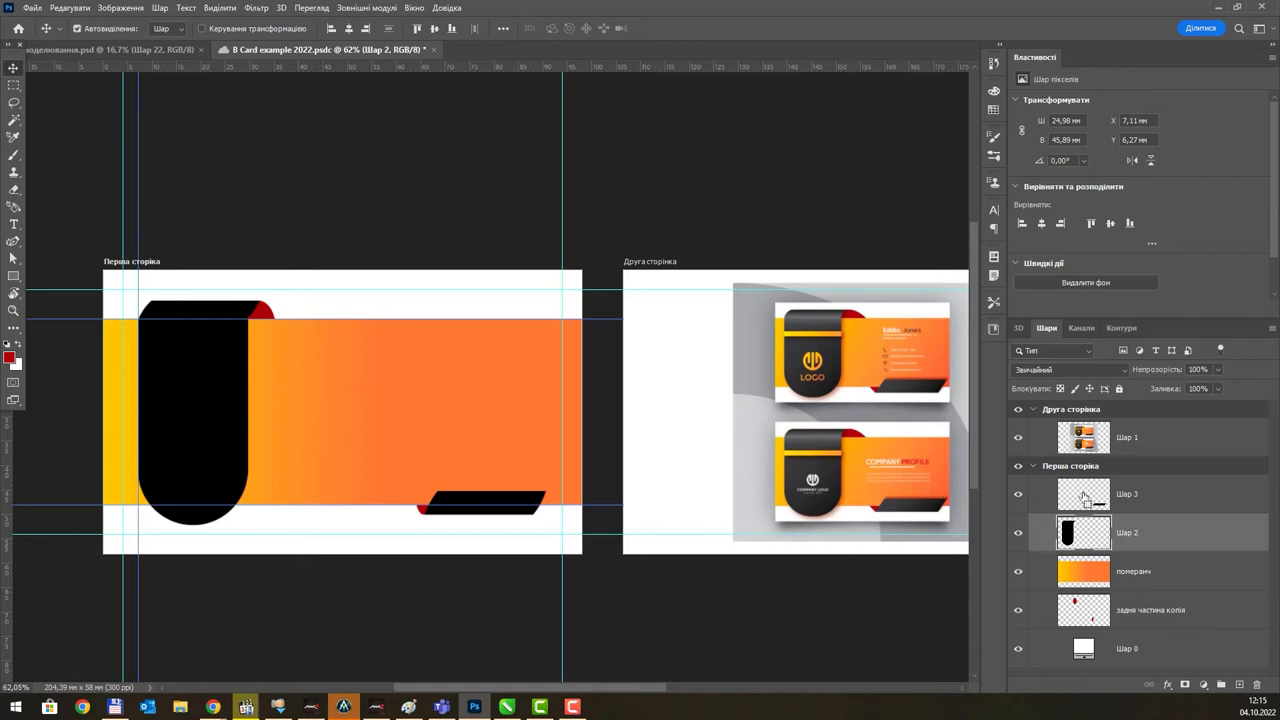
pyautogui.keyDown('ctrl'); pyautogui.click(1084, 494); pyautogui.keyUp('ctrl')
pyautogui.keyDown('shift'); pyautogui.click(1145, 500); pyautogui.keyUp('shift')
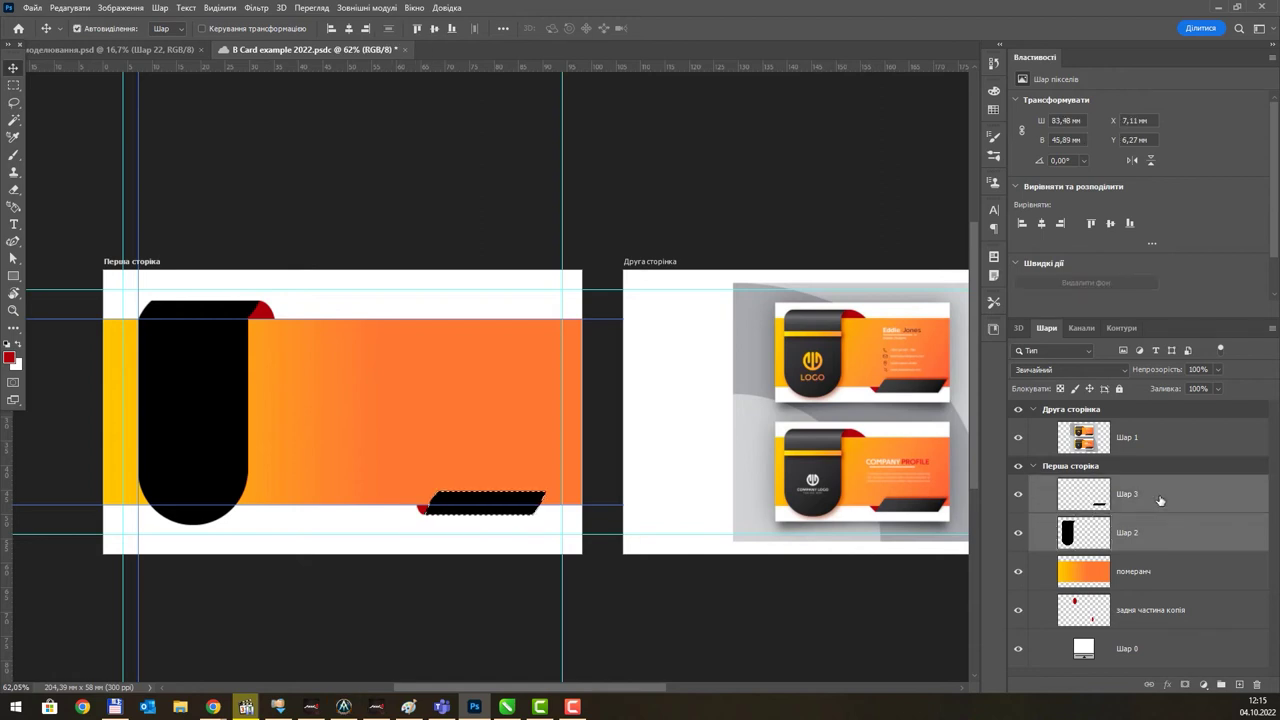
pyautogui.hotkey('ctrl', 'e')
pyautogui.doubleClick(1127, 494)
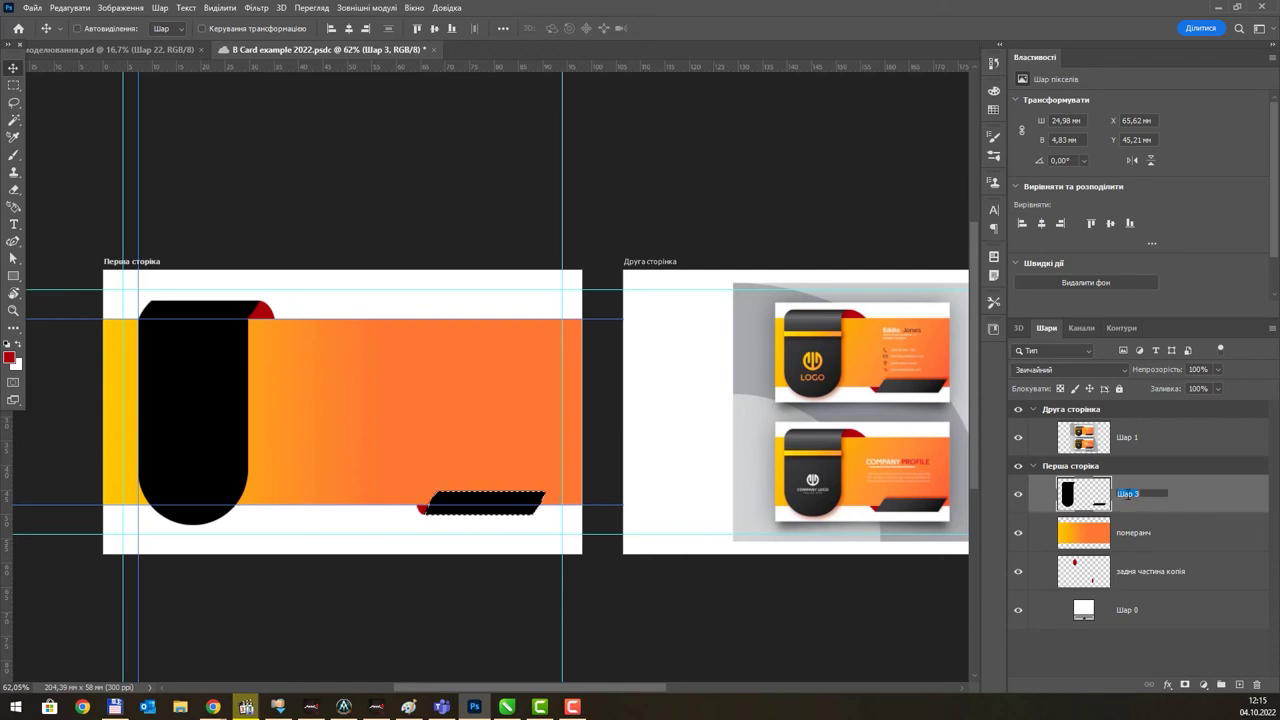
pyautogui.write('чорний')
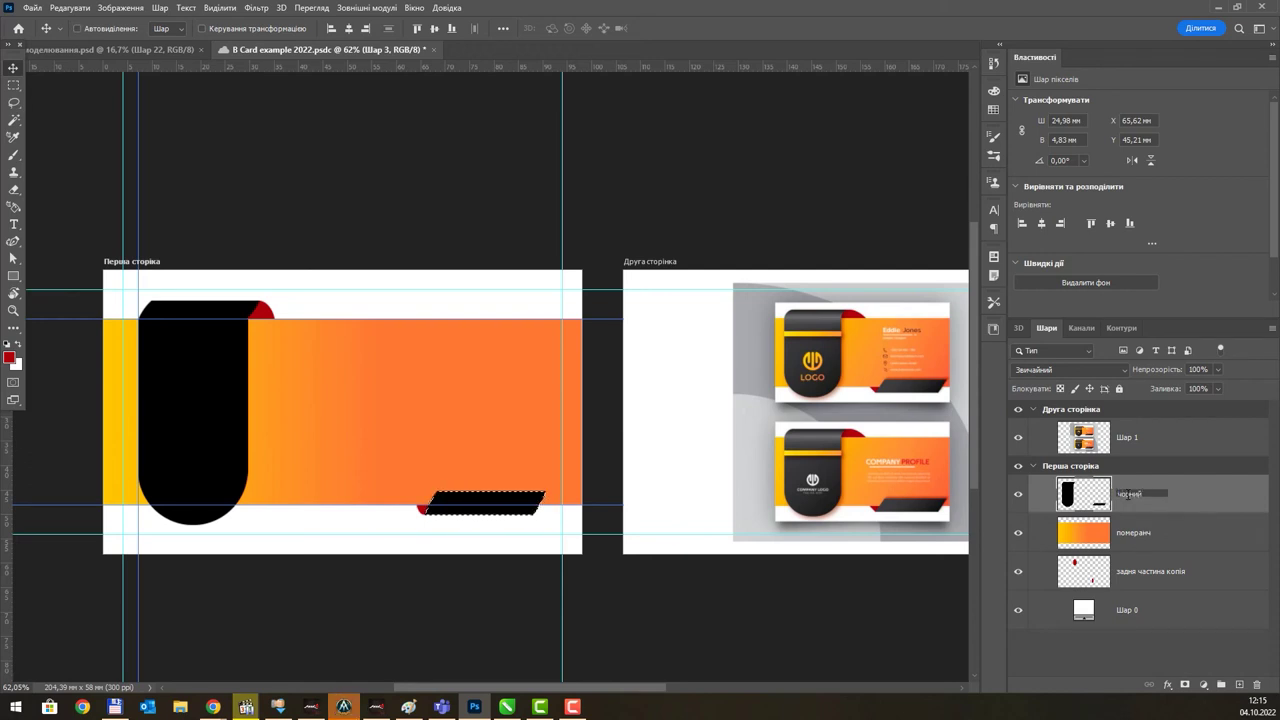
pyautogui.press('Return')
# Deselect and toggle the чорний layer's visibility to inspect the merged black shapes
pyautogui.hotkey('ctrl', 'd')
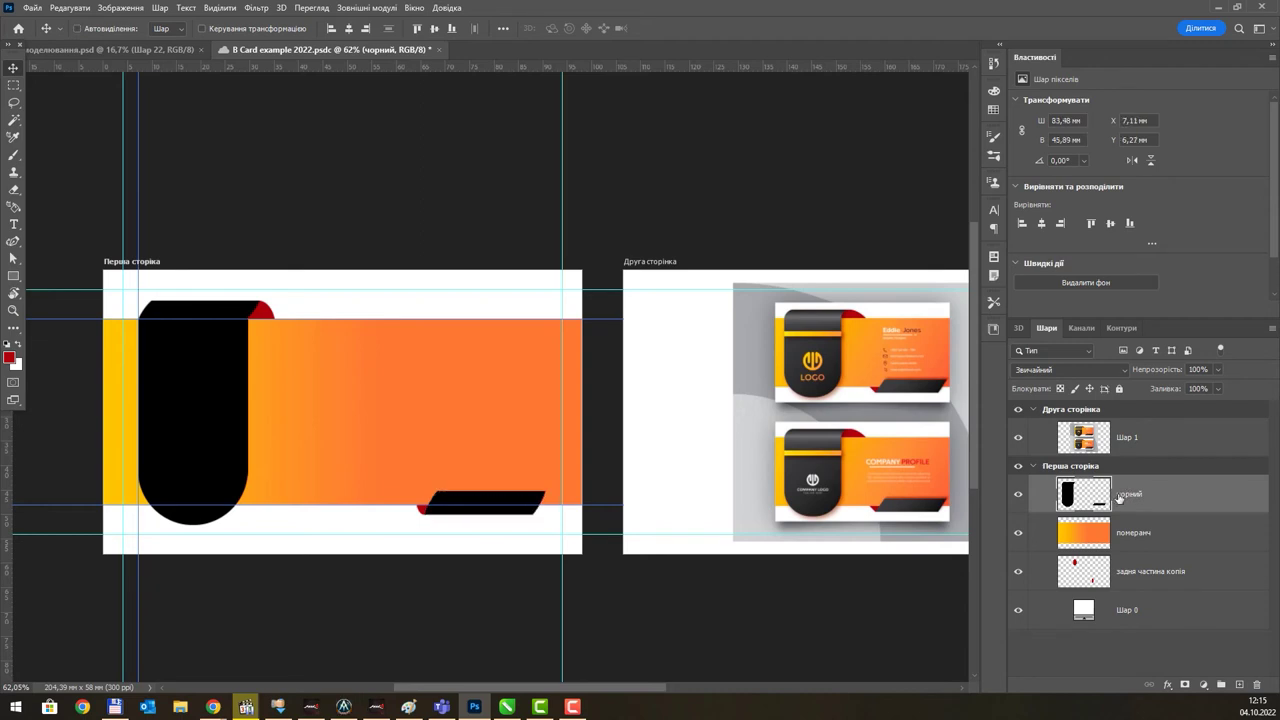
pyautogui.keyDown('ctrl'); pyautogui.click(1083, 494); pyautogui.keyUp('ctrl')
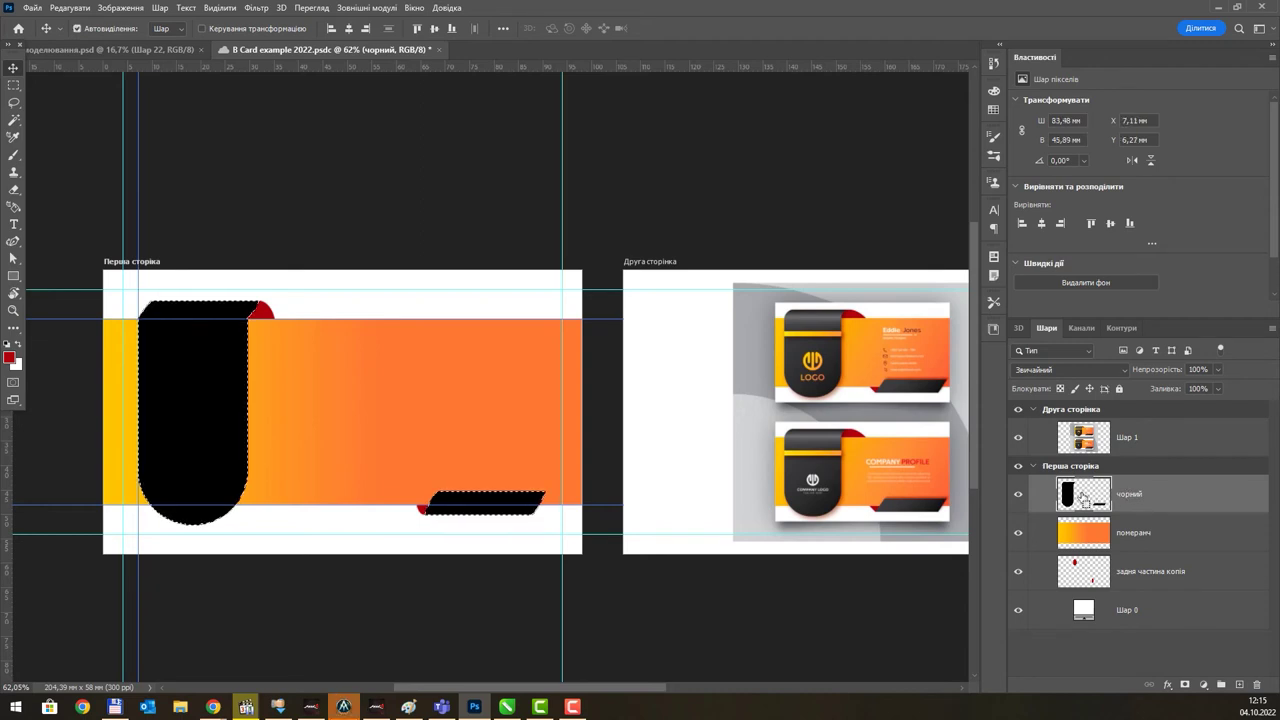
pyautogui.click(1018, 494)
pyautogui.click(1017, 495)
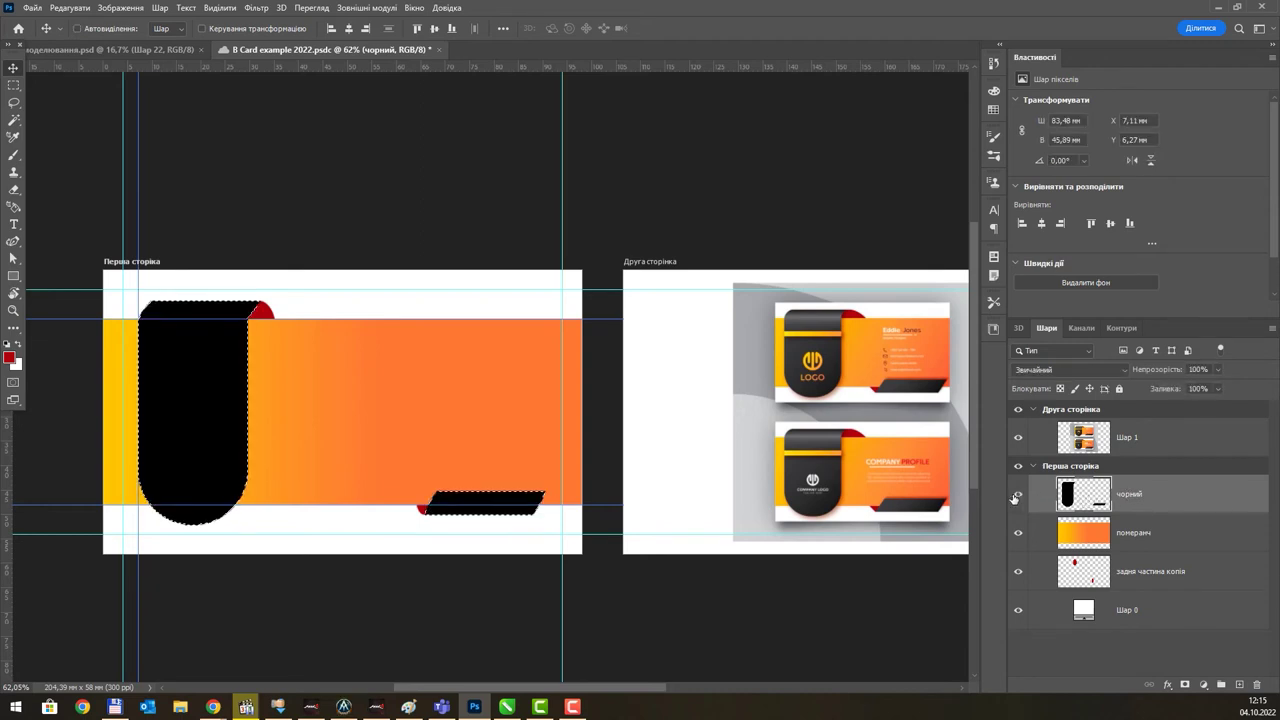
pyautogui.keyDown('alt'); pyautogui.click(1017, 495); pyautogui.keyUp('alt')
pyautogui.keyDown('alt'); pyautogui.click(1017, 495); pyautogui.keyUp('alt')
pyautogui.scroll(3, 810, 340)
pyautogui.scroll(3, 815, 340)
pyautogui.scroll(-2, 878, 390)
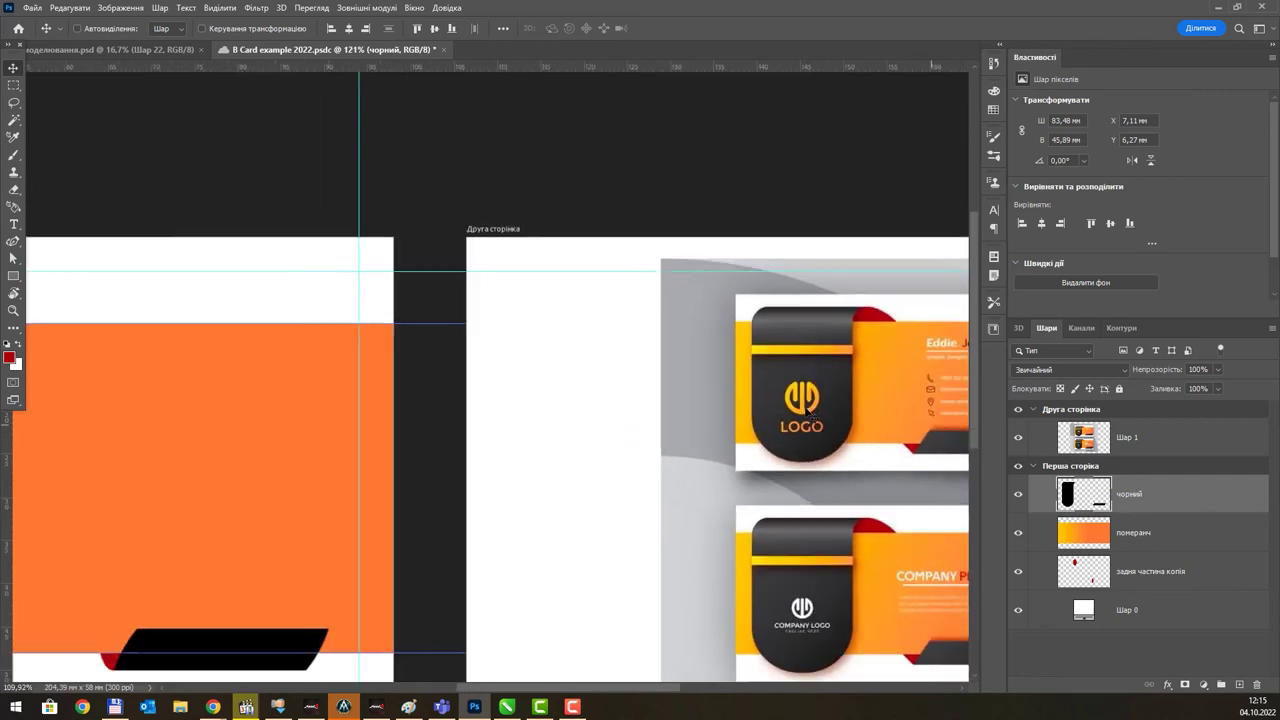
pyautogui.scroll(-2, 860, 380)
pyautogui.scroll(-1, 760, 360)
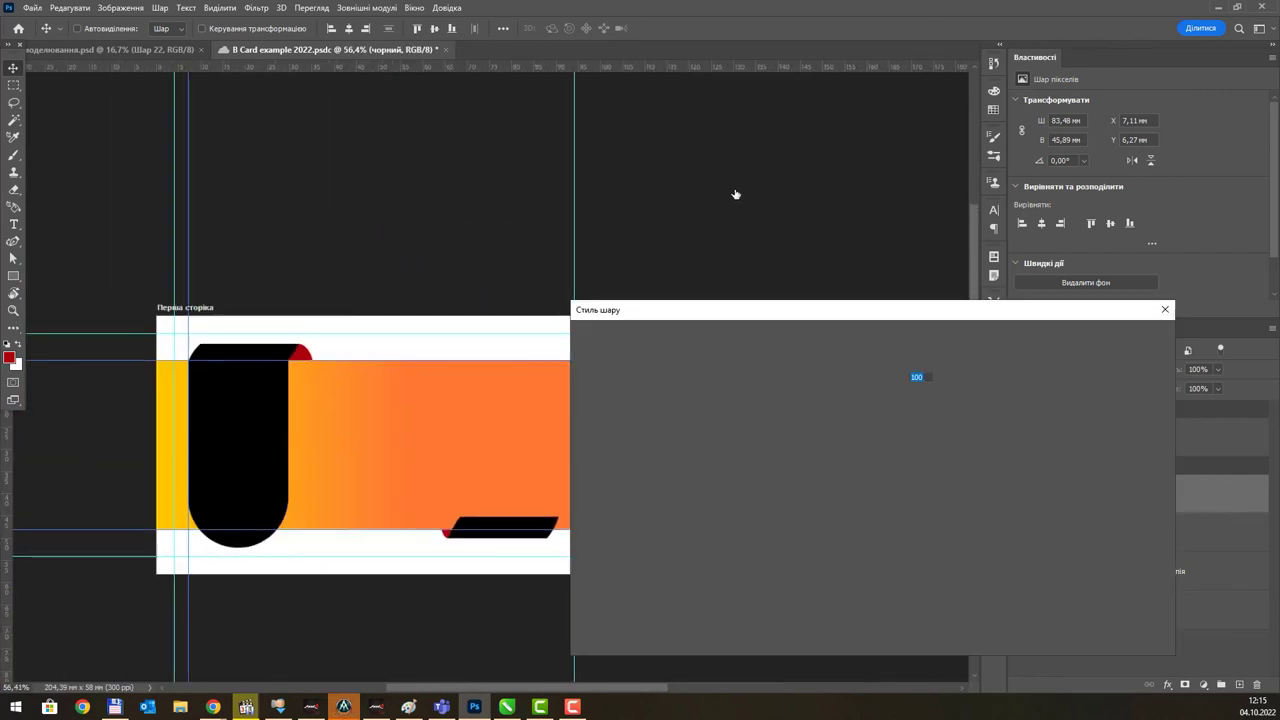
# Apply an inner Bevel & Emboss (Depth 313%, Size 4 px) to the чорний layer
pyautogui.click(641, 374)
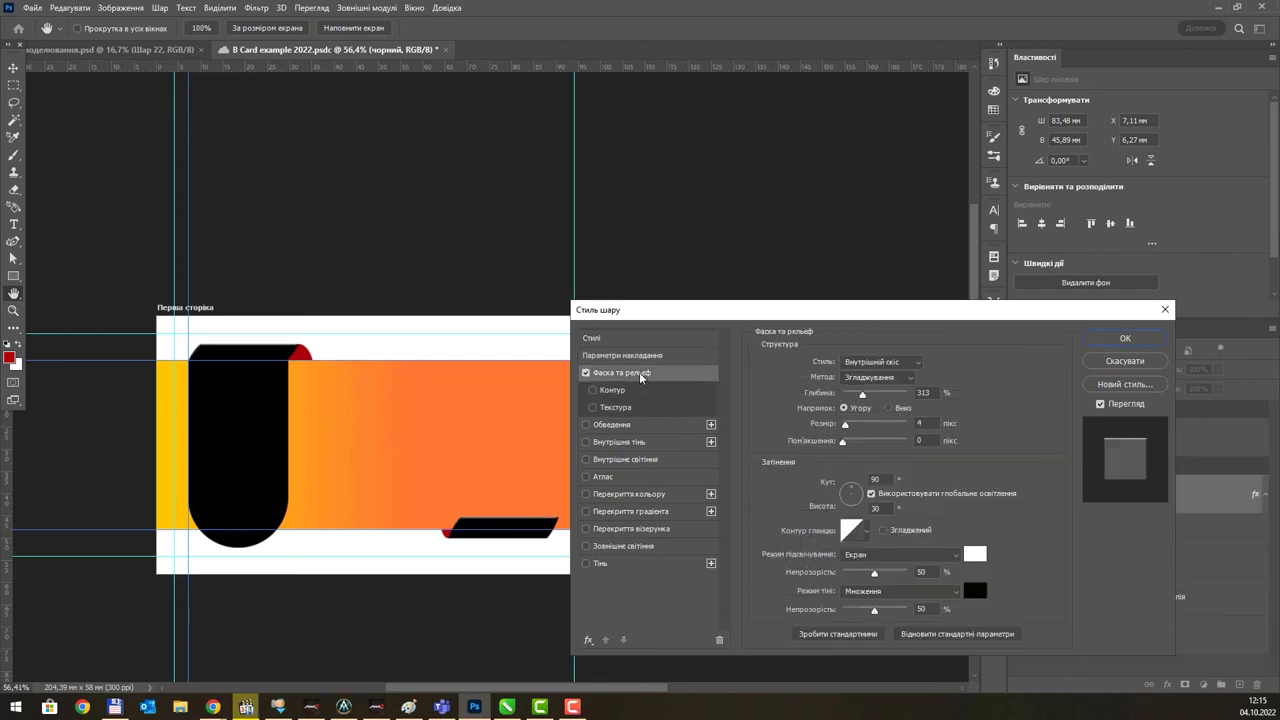
pyautogui.click(1108, 341)
pyautogui.scroll(2, 280, 420)
pyautogui.scroll(2, 272, 395)
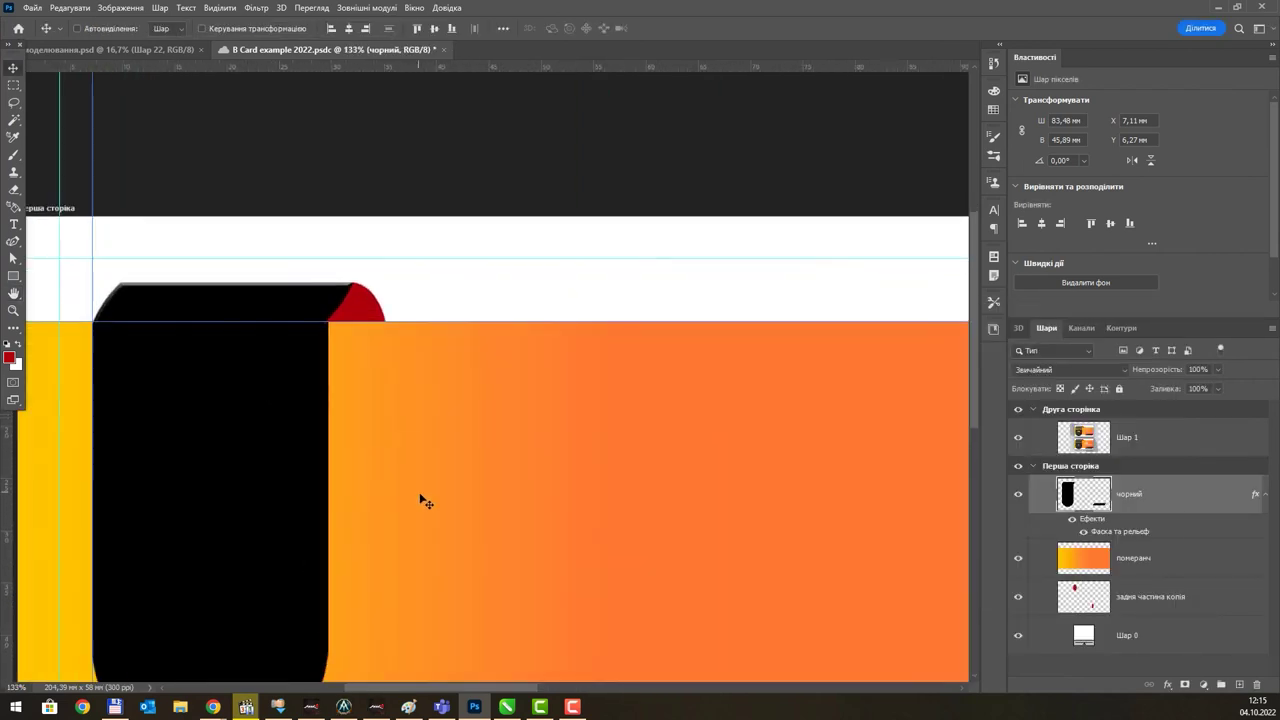
pyautogui.moveTo(408, 531); pyautogui.dragTo(423, 420)
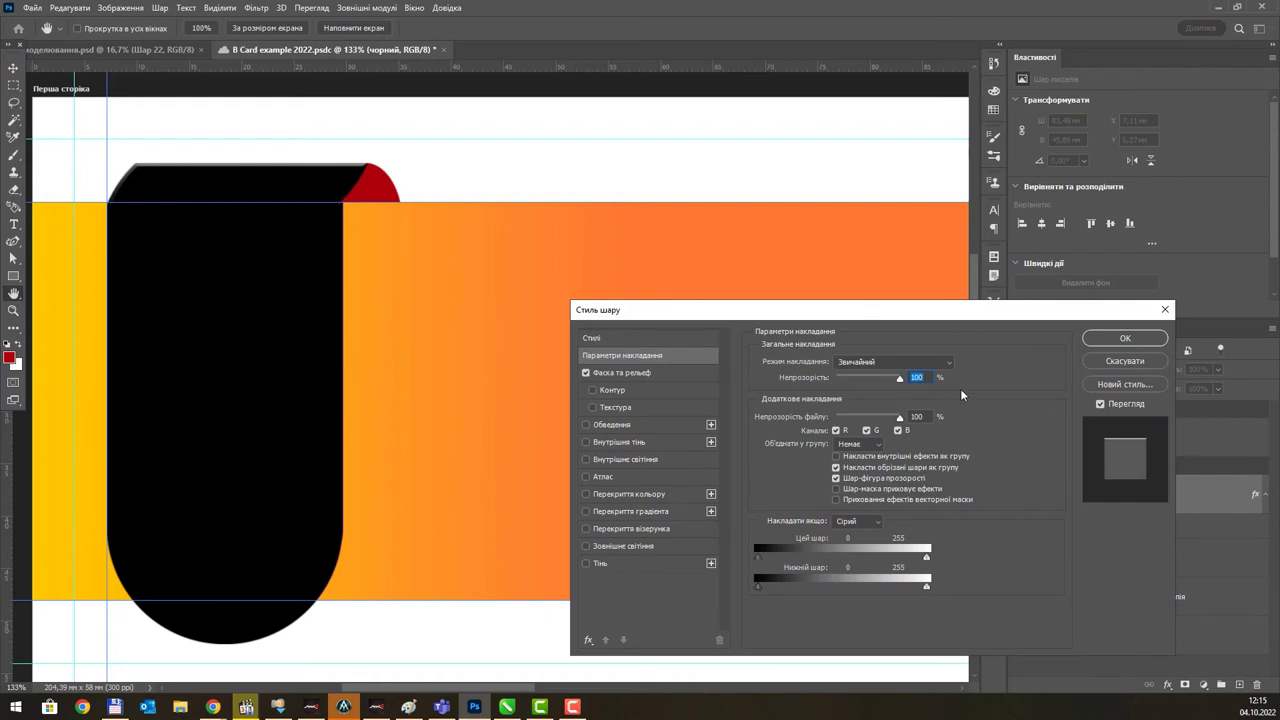
# Compare the bevel with preview toggled and try a larger size, then discard that change
pyautogui.click(1100, 404)
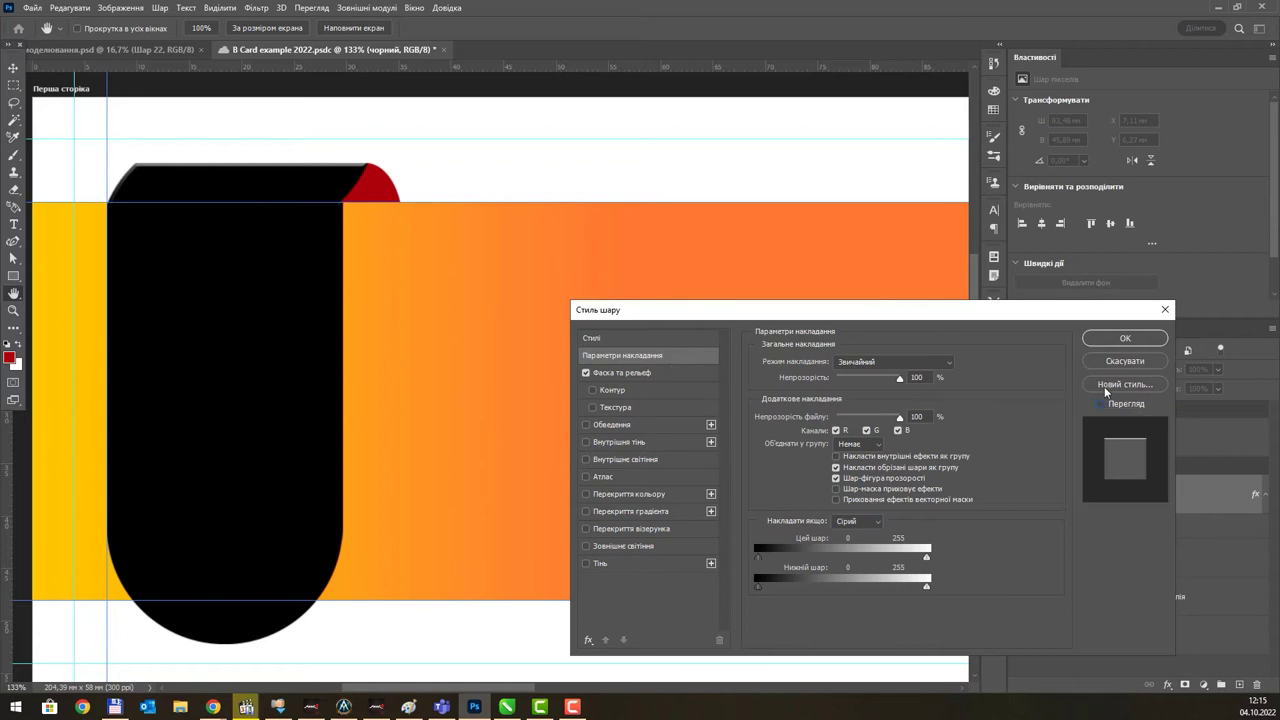
pyautogui.click(615, 372)
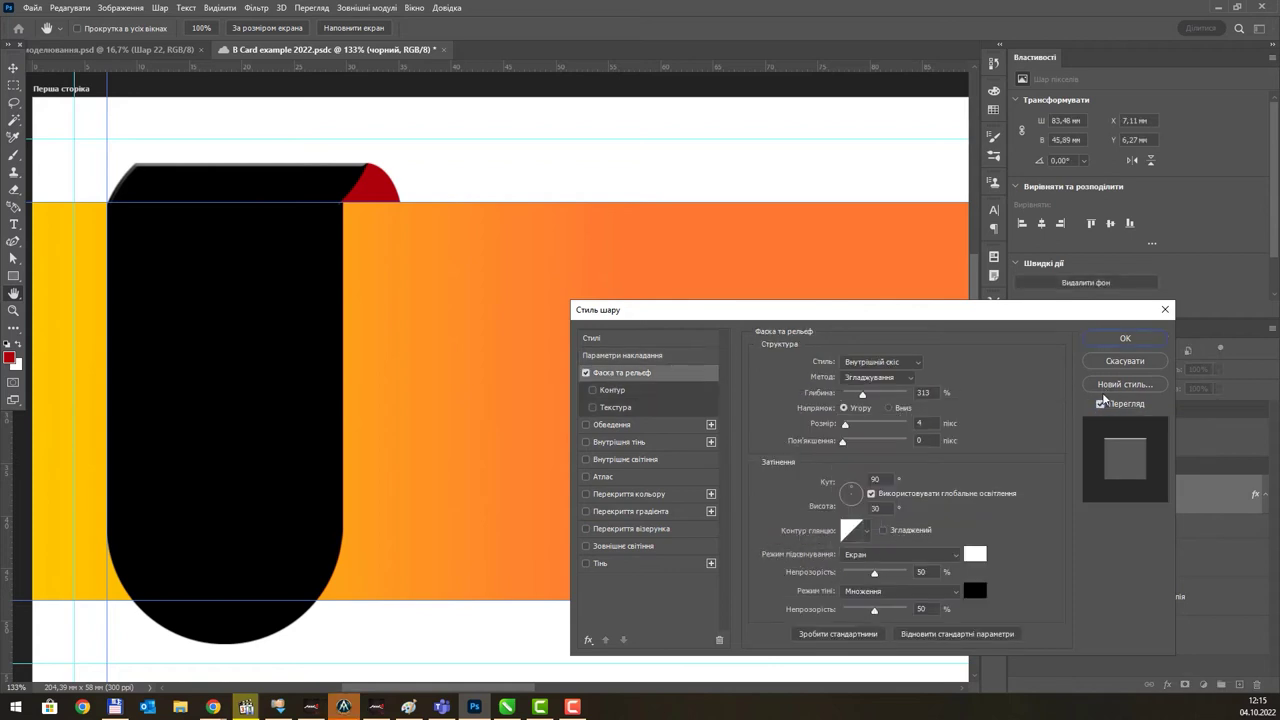
pyautogui.click(1102, 405)
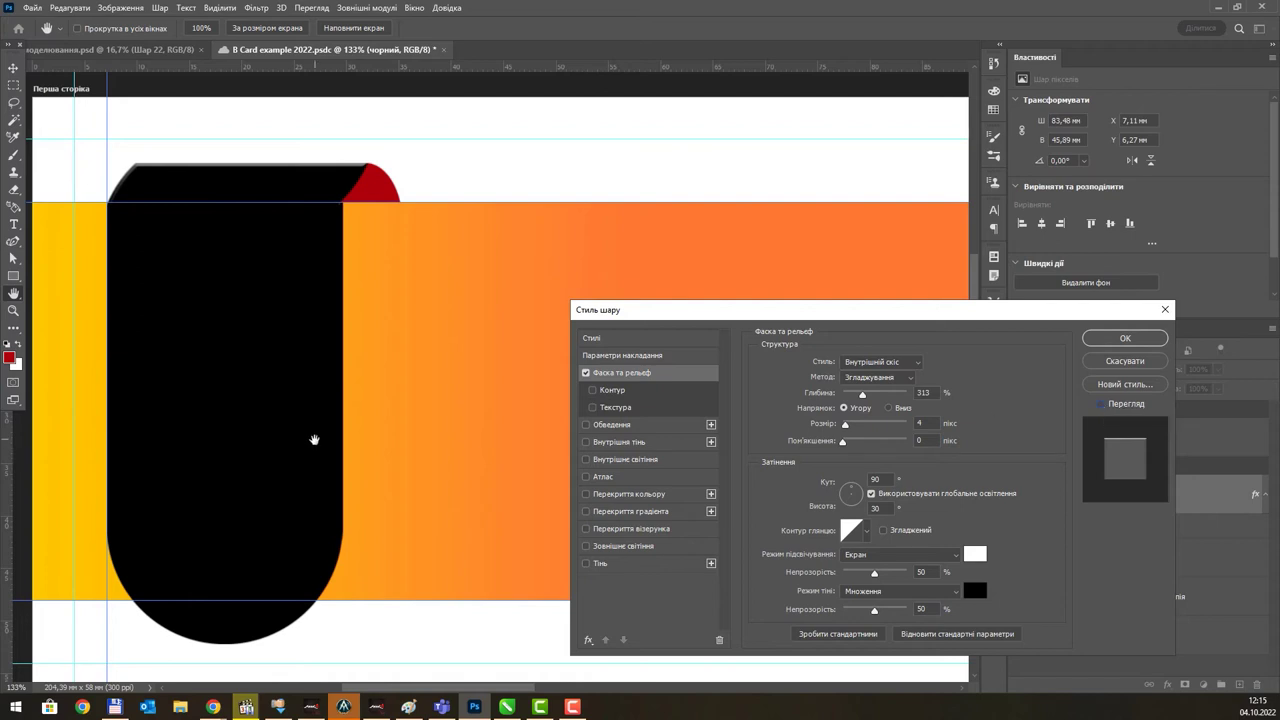
pyautogui.click(1100, 405)
pyautogui.moveTo(846, 428); pyautogui.dragTo(853, 431)
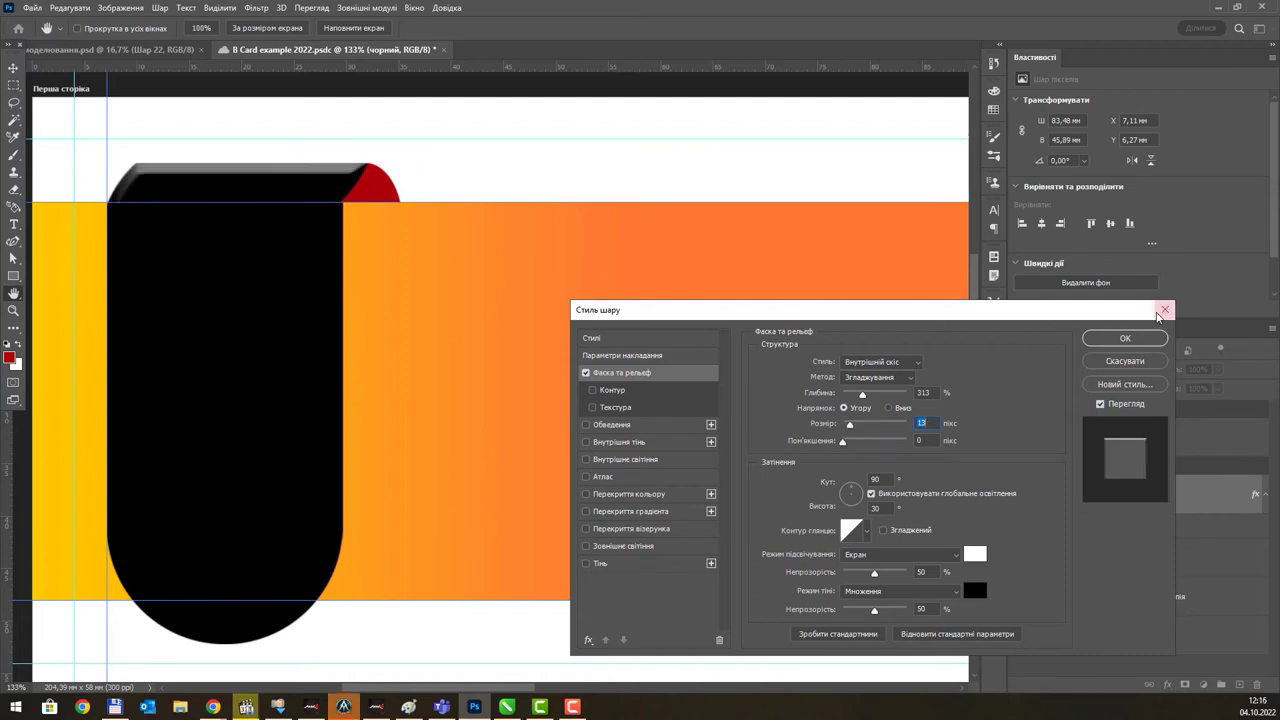
pyautogui.click(1165, 309)
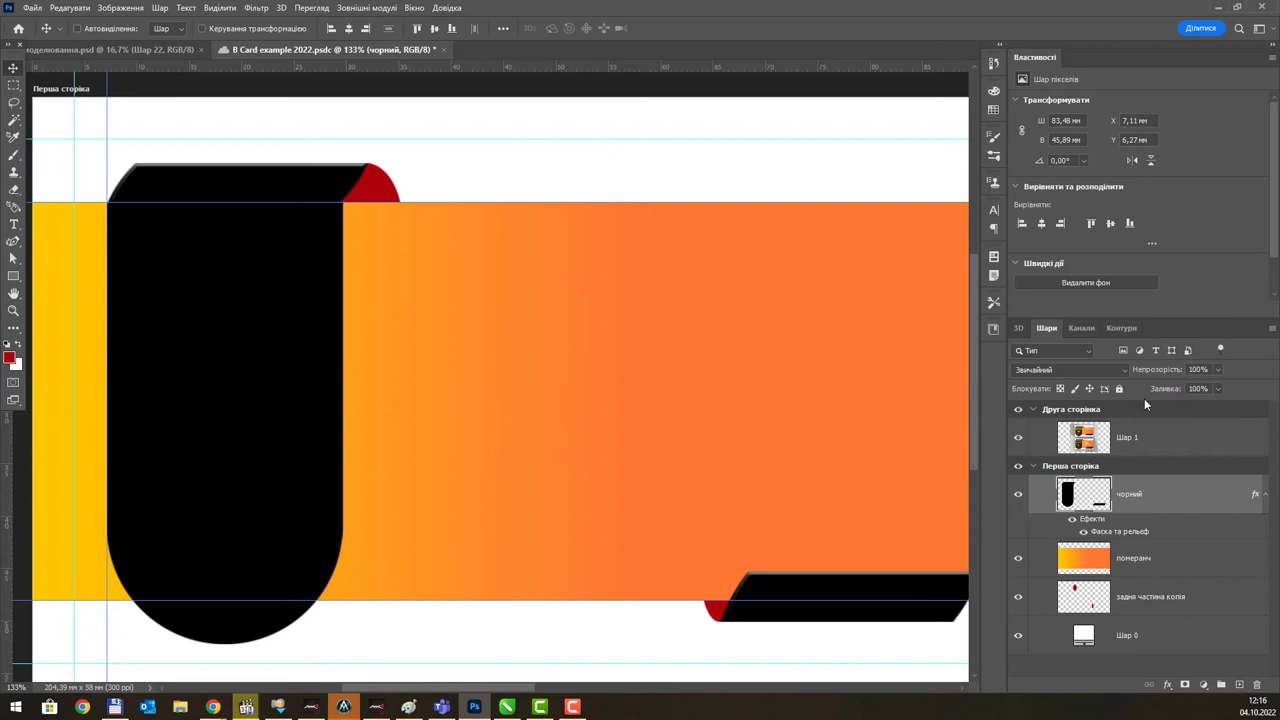
# Toggle the чорний layer and its bevel effect on and off to compare
pyautogui.click(1018, 494)
pyautogui.click(1019, 497)
pyautogui.click(1019, 497)
pyautogui.click(1019, 497)
pyautogui.click(1083, 532)
pyautogui.click(1083, 532)
pyautogui.click(1083, 532)
pyautogui.click(1083, 532)
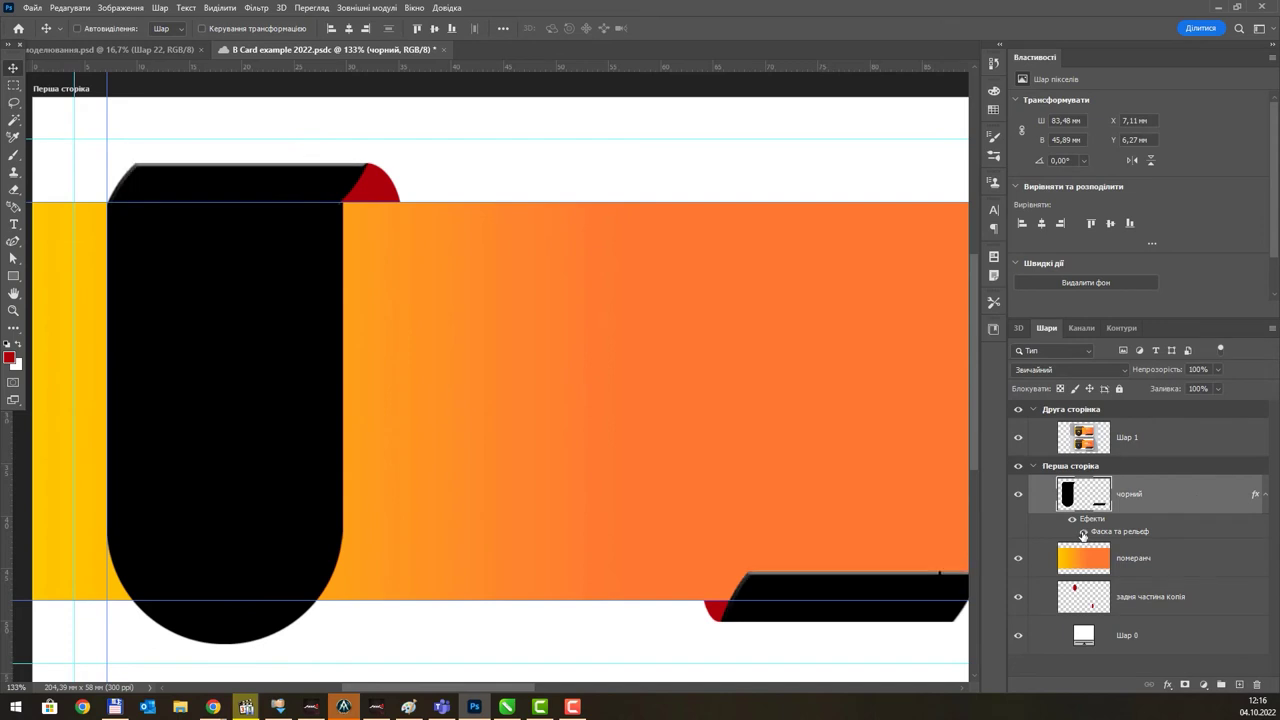
# Set the inner bevel to Depth 147%, Size 4 px, Angle -2°, Altitude 0
pyautogui.doubleClick(1200, 500)
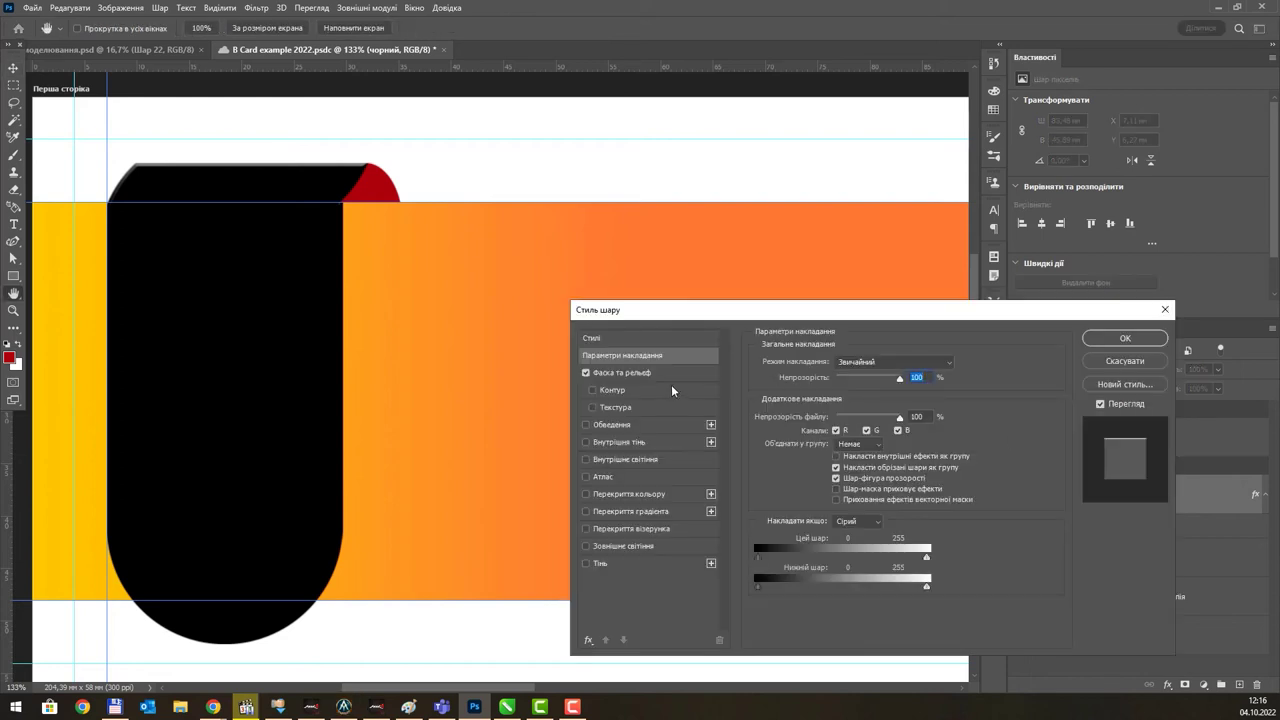
pyautogui.click(646, 373)
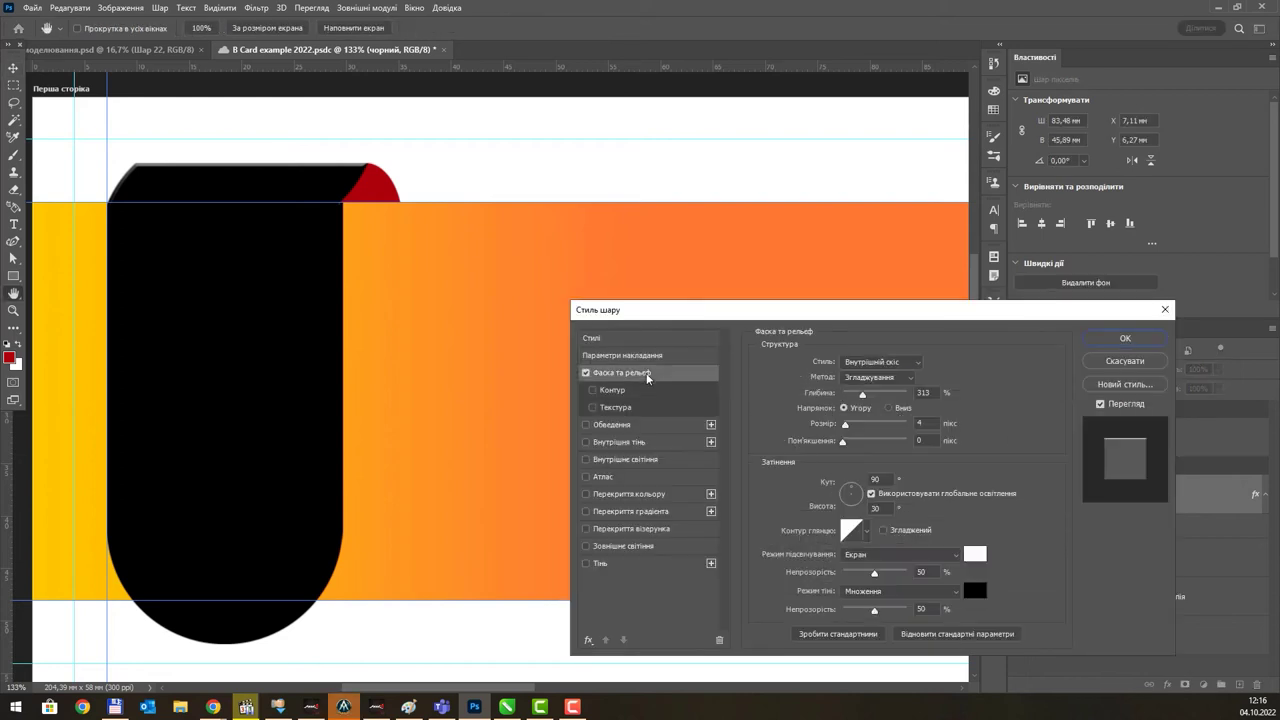
pyautogui.click(918, 364)
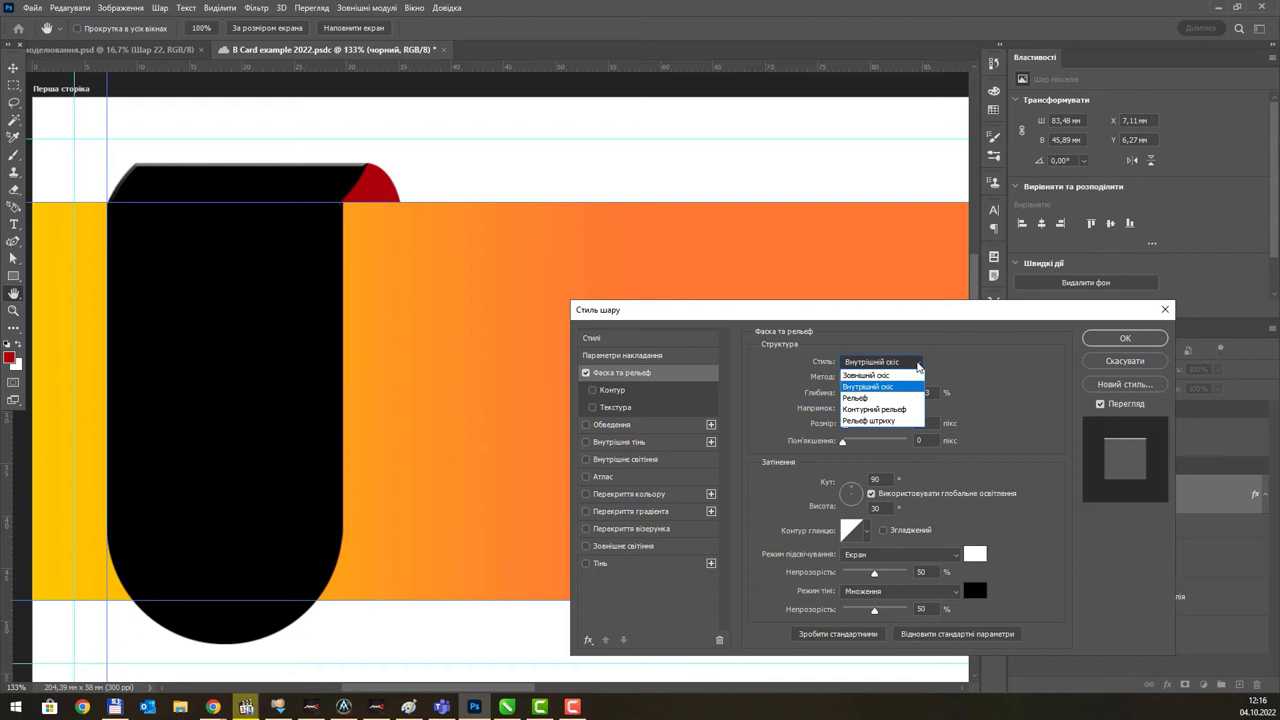
pyautogui.click(918, 366)
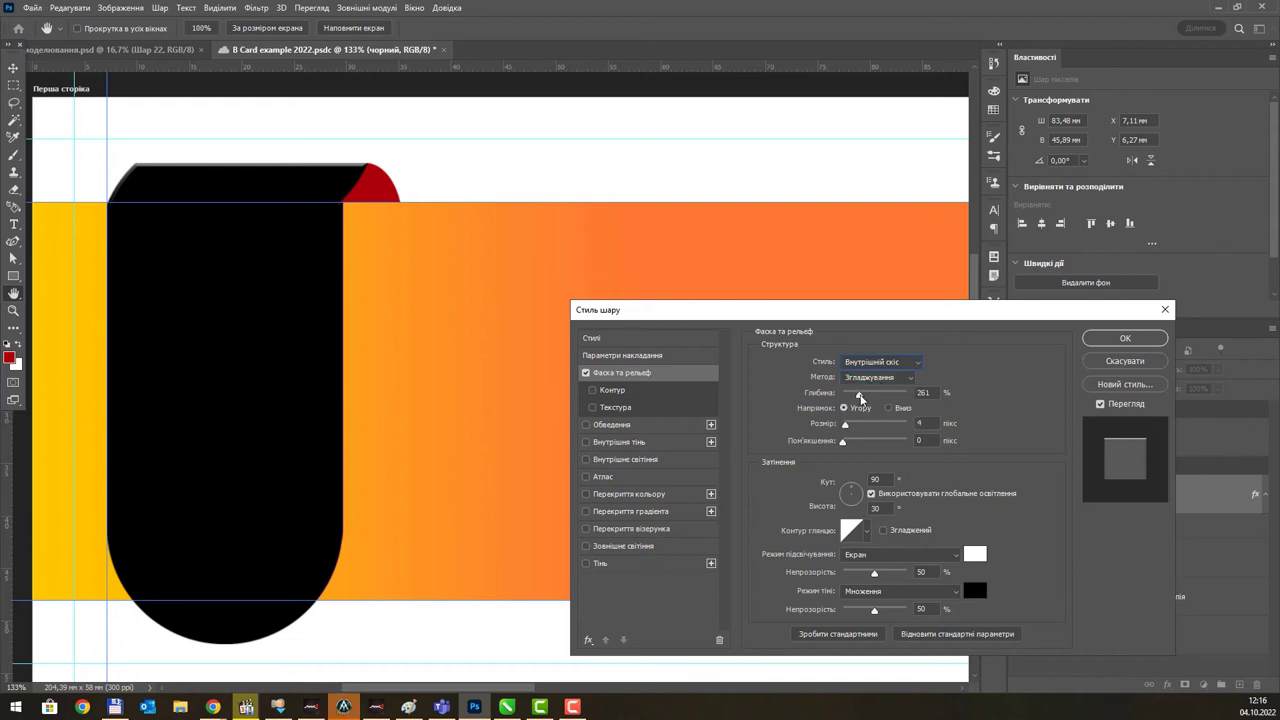
pyautogui.moveTo(860, 397); pyautogui.dragTo(852, 399)
pyautogui.click(852, 397)
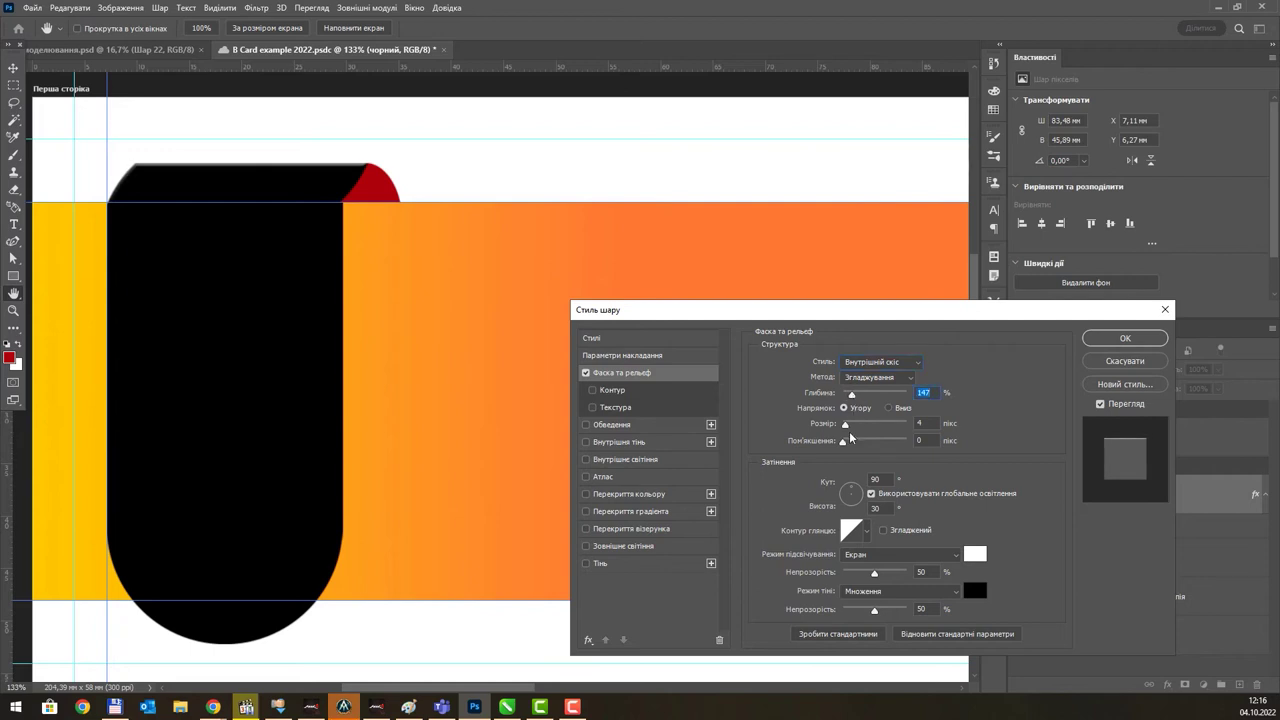
pyautogui.moveTo(845, 424); pyautogui.dragTo(846, 425)
pyautogui.click(846, 425)
pyautogui.moveTo(850, 485)
pyautogui.mouseDown()
pyautogui.moveTo(840, 492)
pyautogui.moveTo(866, 505)
pyautogui.mouseUp()
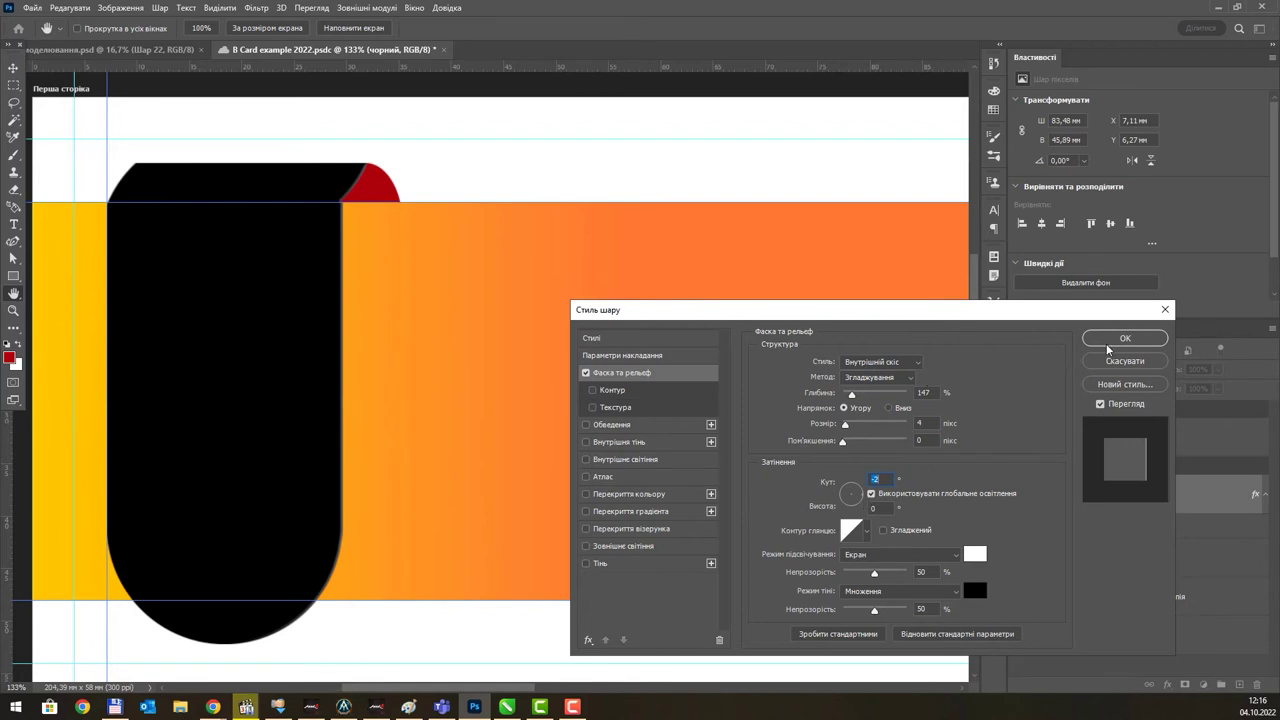
pyautogui.click(1110, 340)
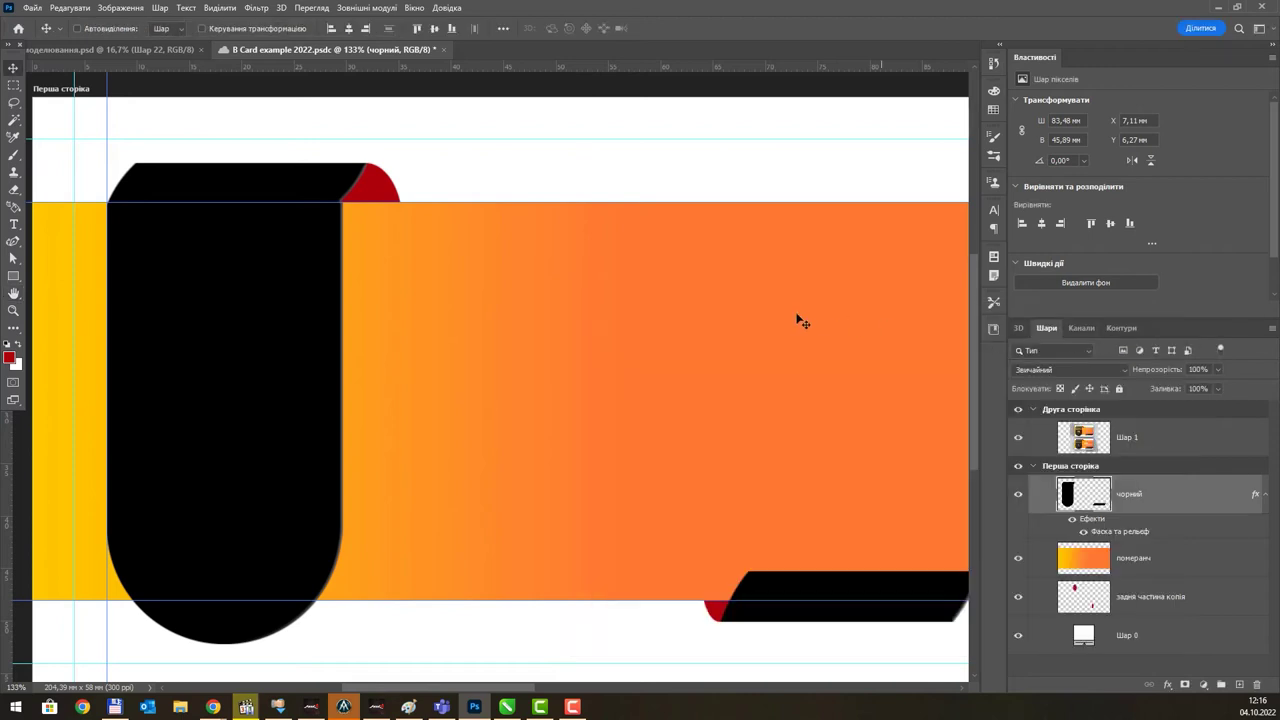
pyautogui.scroll(-3, 800, 320)
pyautogui.moveTo(791, 329)
pyautogui.mouseDown()
pyautogui.moveTo(480, 363)
pyautogui.moveTo(614, 334)
pyautogui.mouseUp()
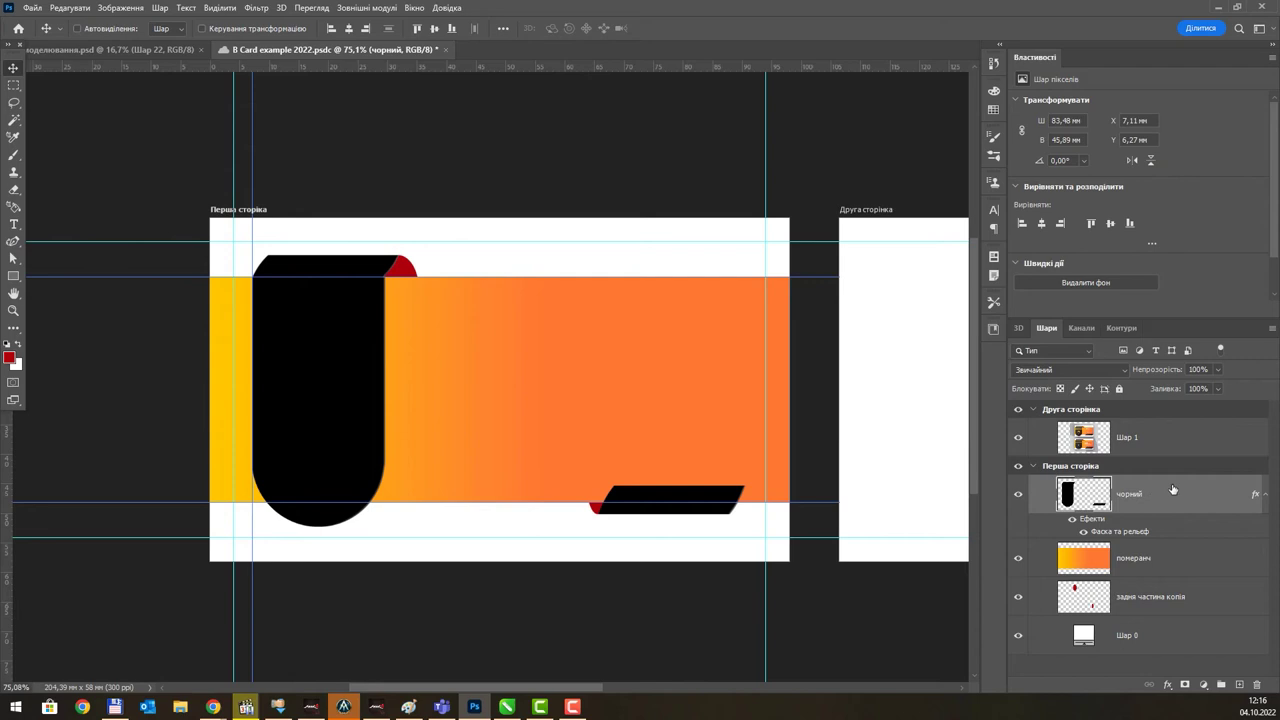
# Add a linear-contour drop shadow to чорний at 177° angle and close distance
pyautogui.doubleClick(1173, 489)
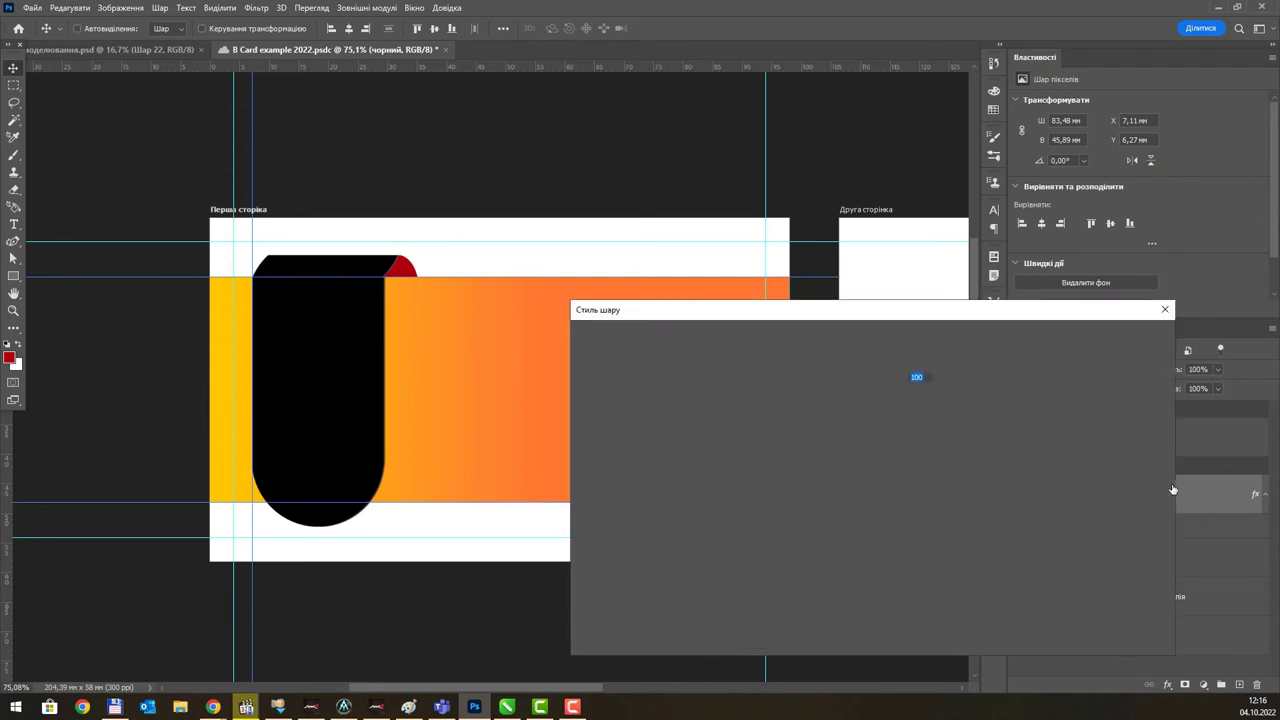
pyautogui.click(600, 564)
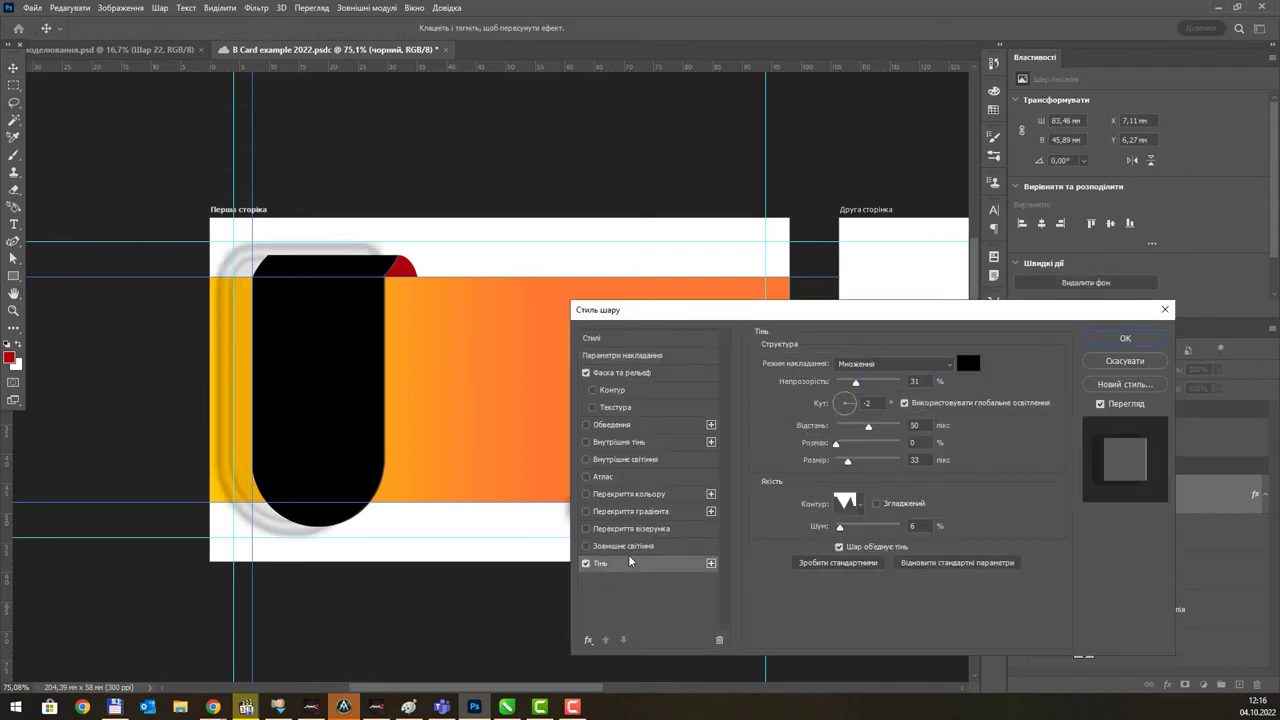
pyautogui.click(853, 505)
pyautogui.click(780, 534)
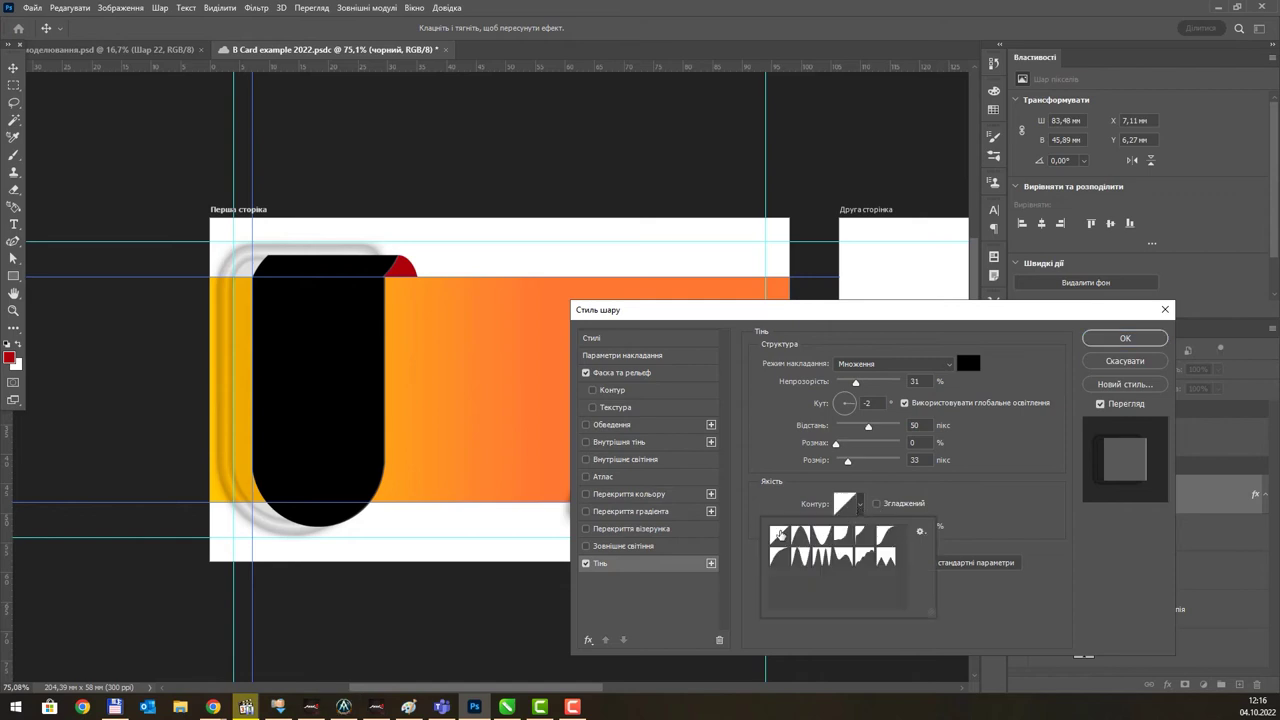
pyautogui.click(1000, 512)
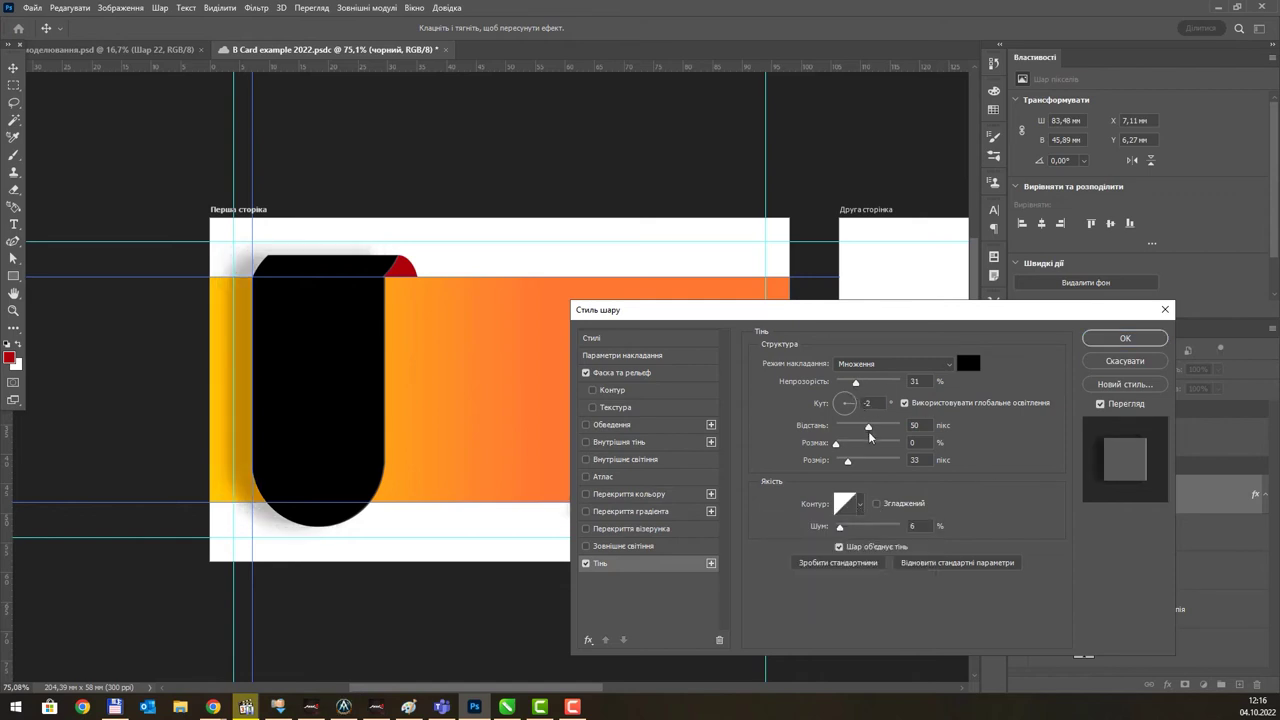
pyautogui.moveTo(848, 461); pyautogui.dragTo(838, 461)
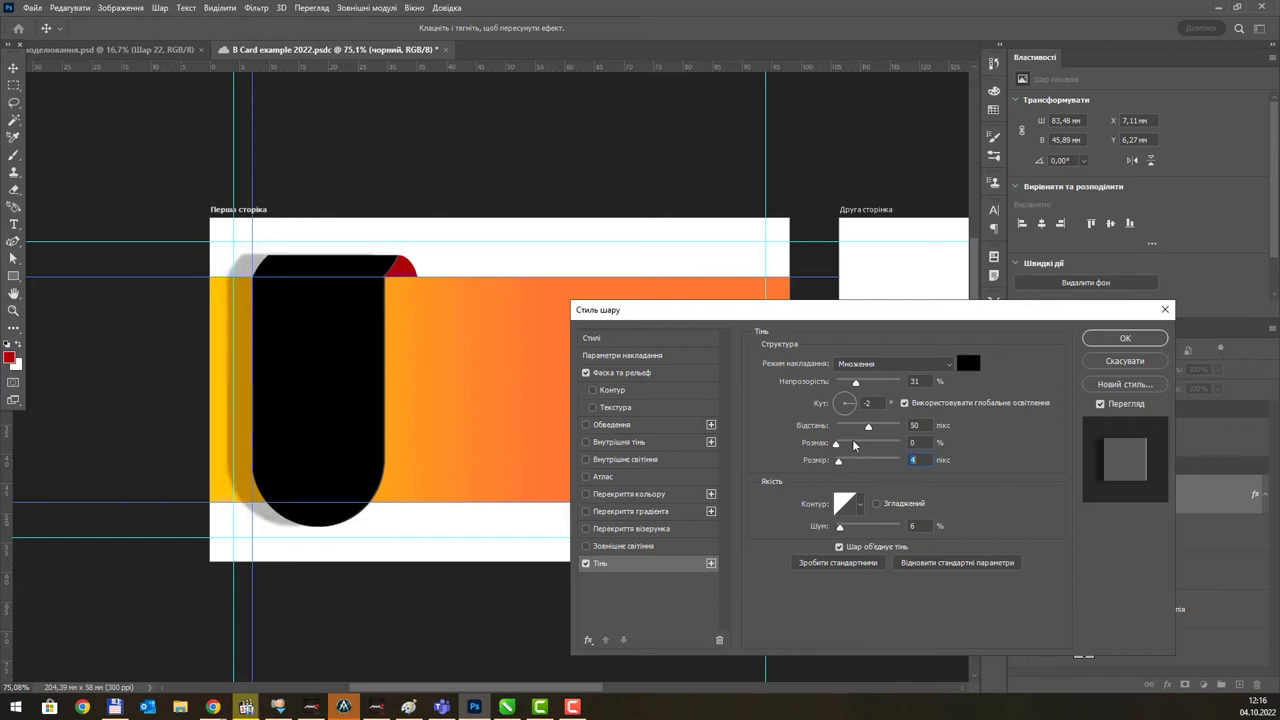
pyautogui.moveTo(850, 405); pyautogui.dragTo(828, 407)
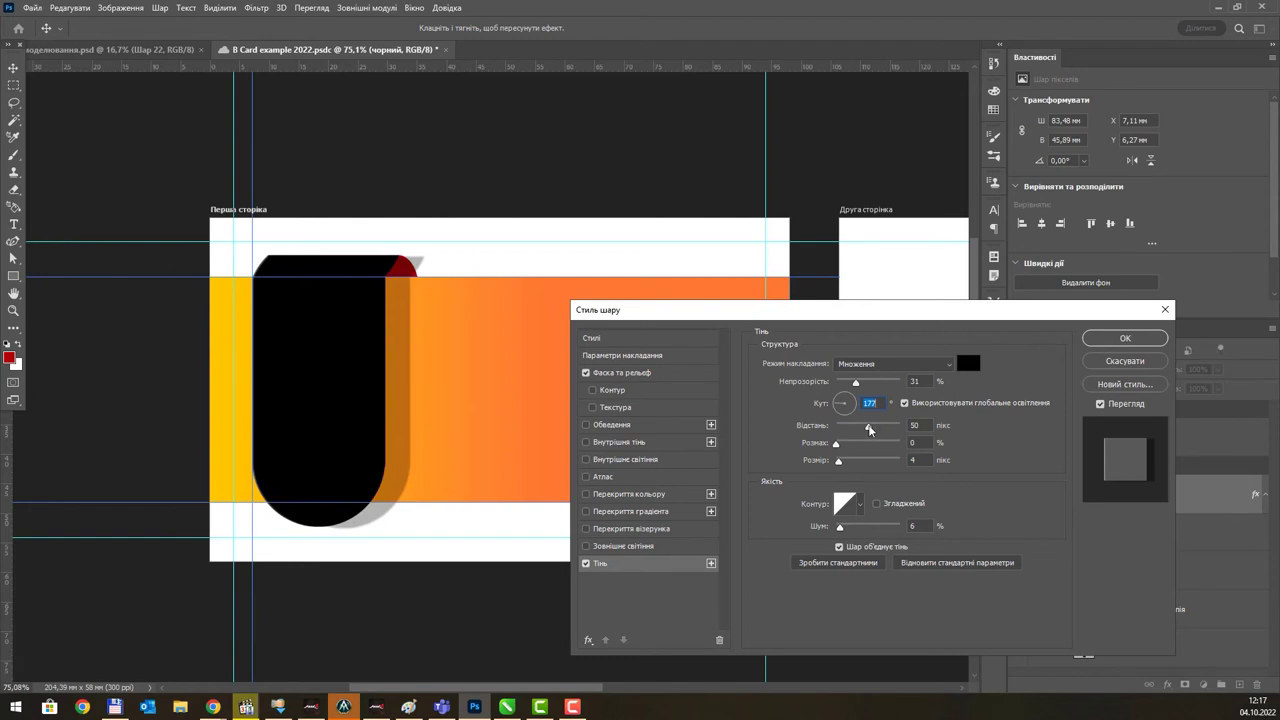
pyautogui.moveTo(869, 428); pyautogui.dragTo(841, 433)
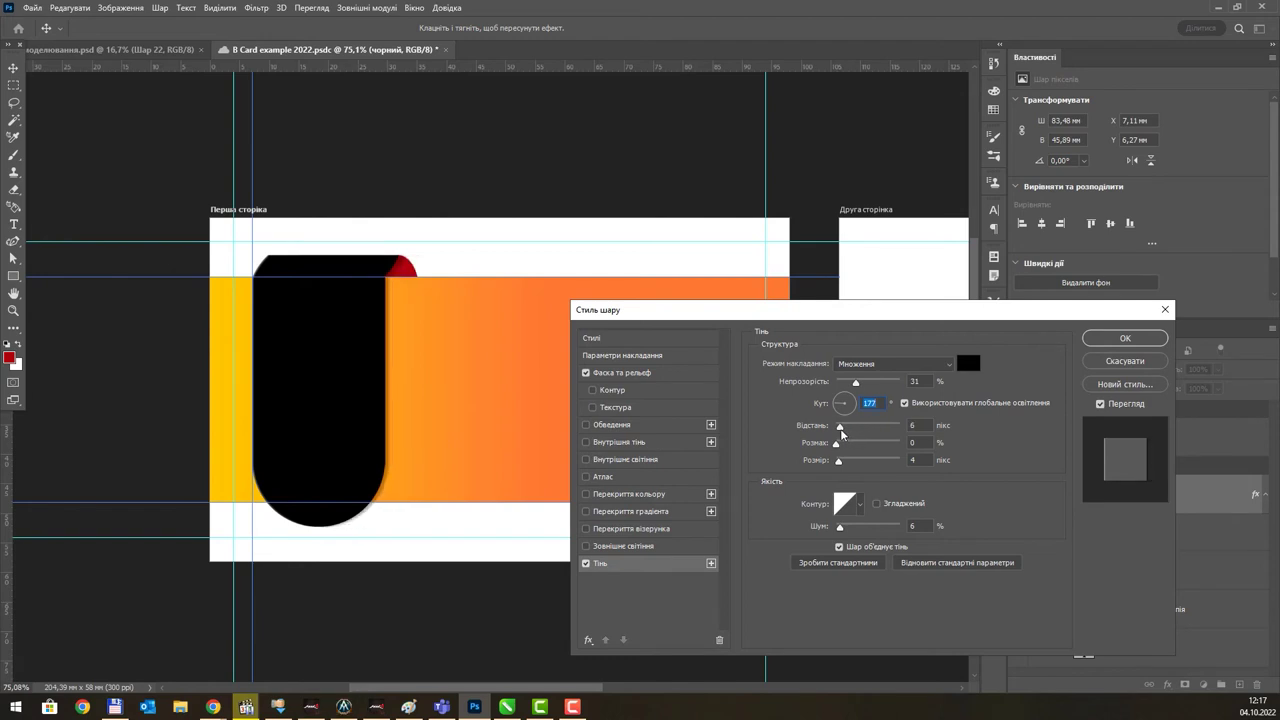
pyautogui.click(841, 433)
# Set the drop shadow to 8 px distance, 14% spread and 3 px size, and apply it
pyautogui.moveTo(836, 447); pyautogui.dragTo(862, 448)
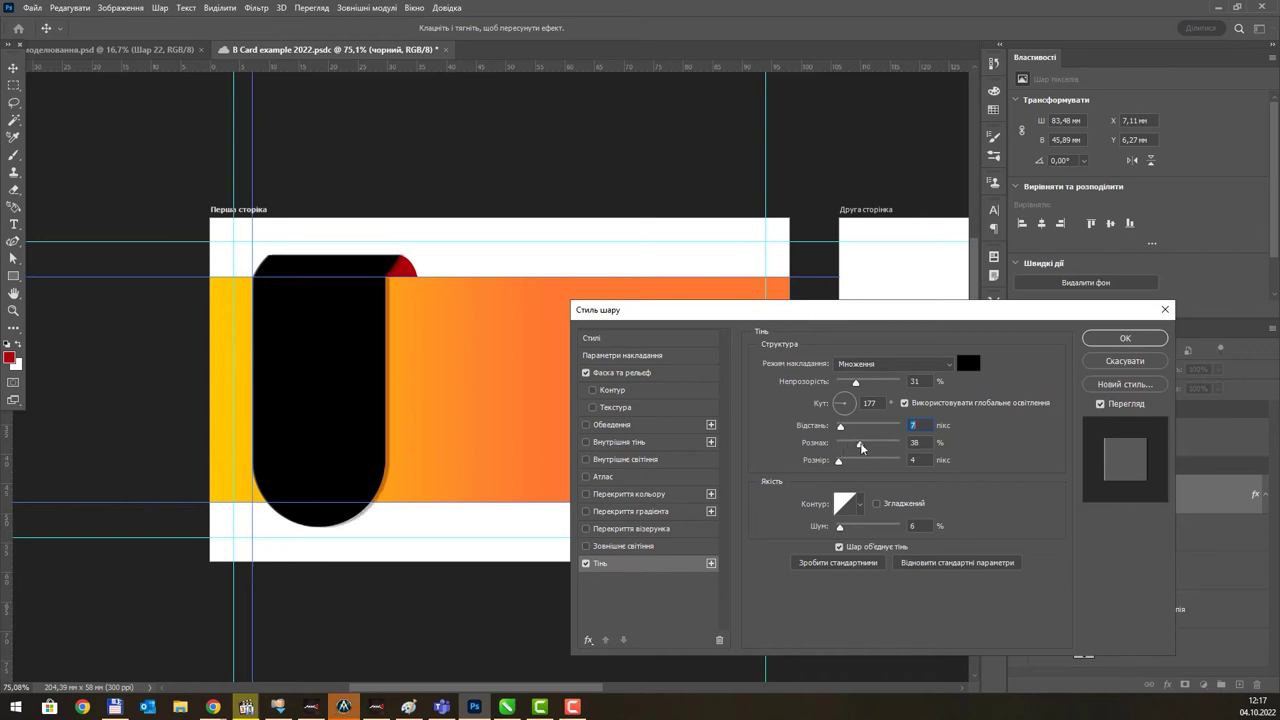
pyautogui.moveTo(839, 461)
pyautogui.mouseDown()
pyautogui.moveTo(851, 461)
pyautogui.moveTo(839, 464)
pyautogui.mouseUp()
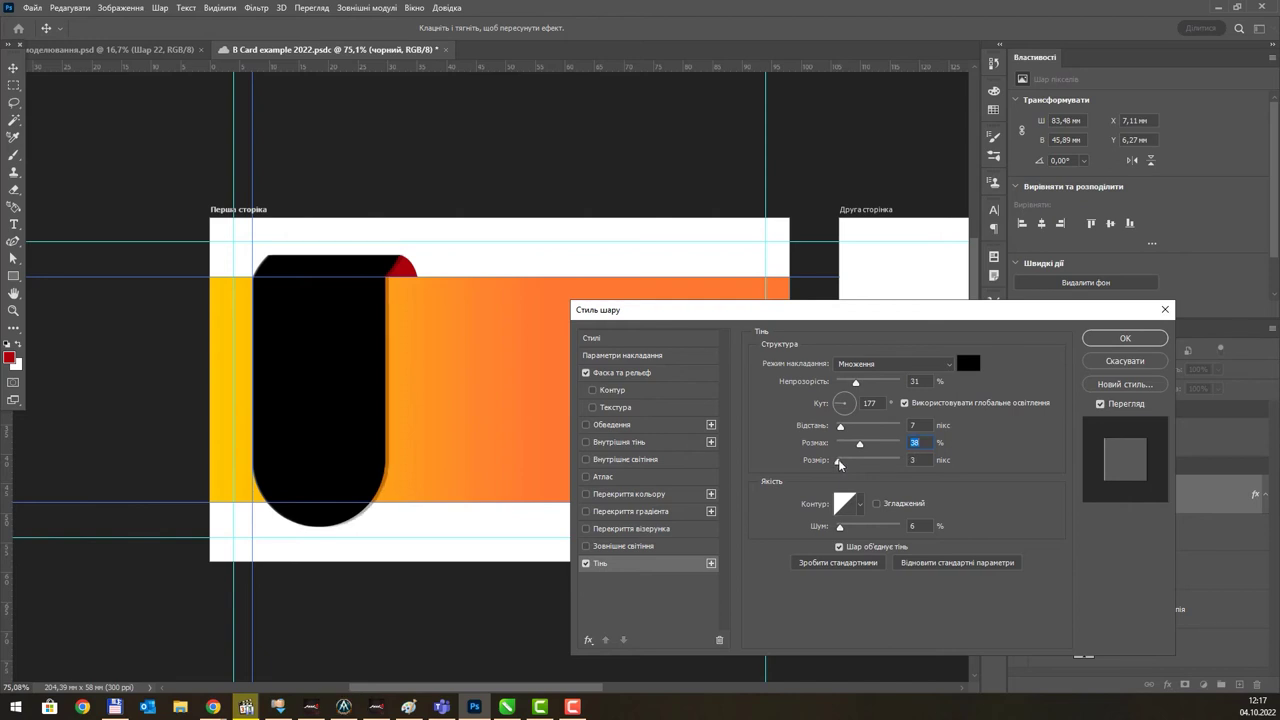
pyautogui.moveTo(860, 446); pyautogui.dragTo(913, 456)
pyautogui.moveTo(913, 456); pyautogui.dragTo(866, 456)
pyautogui.moveTo(866, 456); pyautogui.dragTo(843, 428)
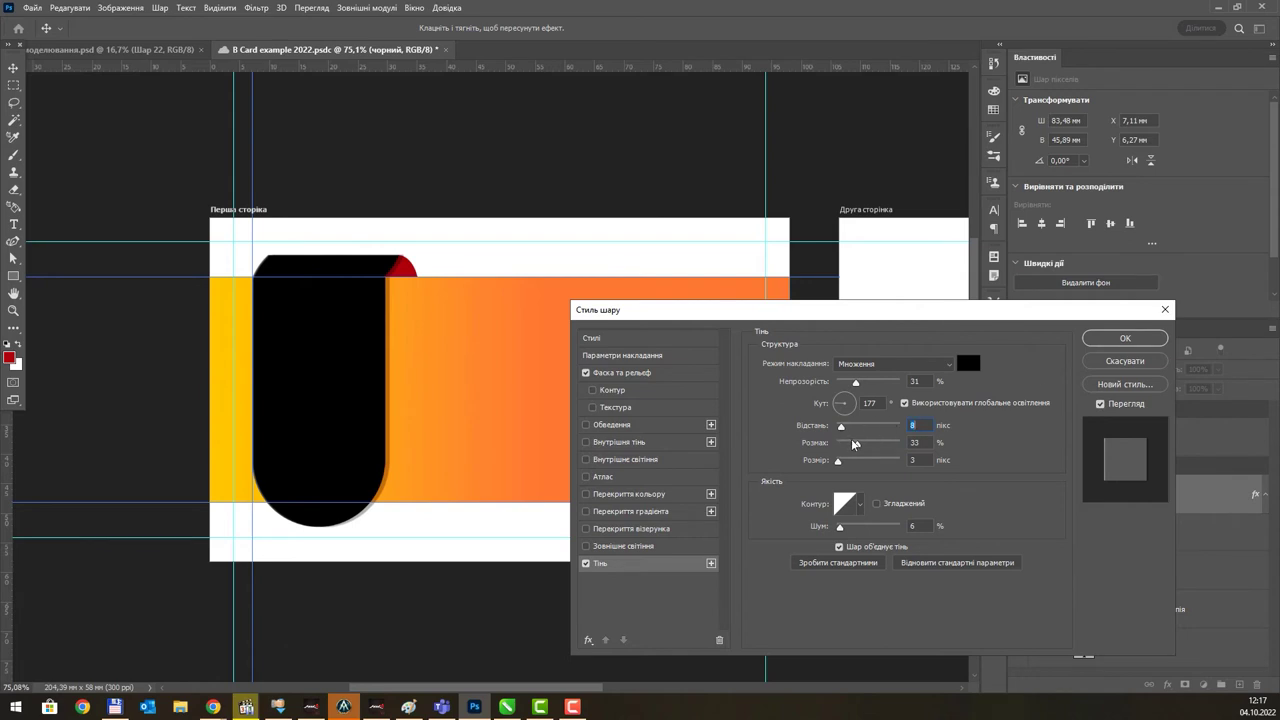
pyautogui.moveTo(854, 447); pyautogui.dragTo(847, 451)
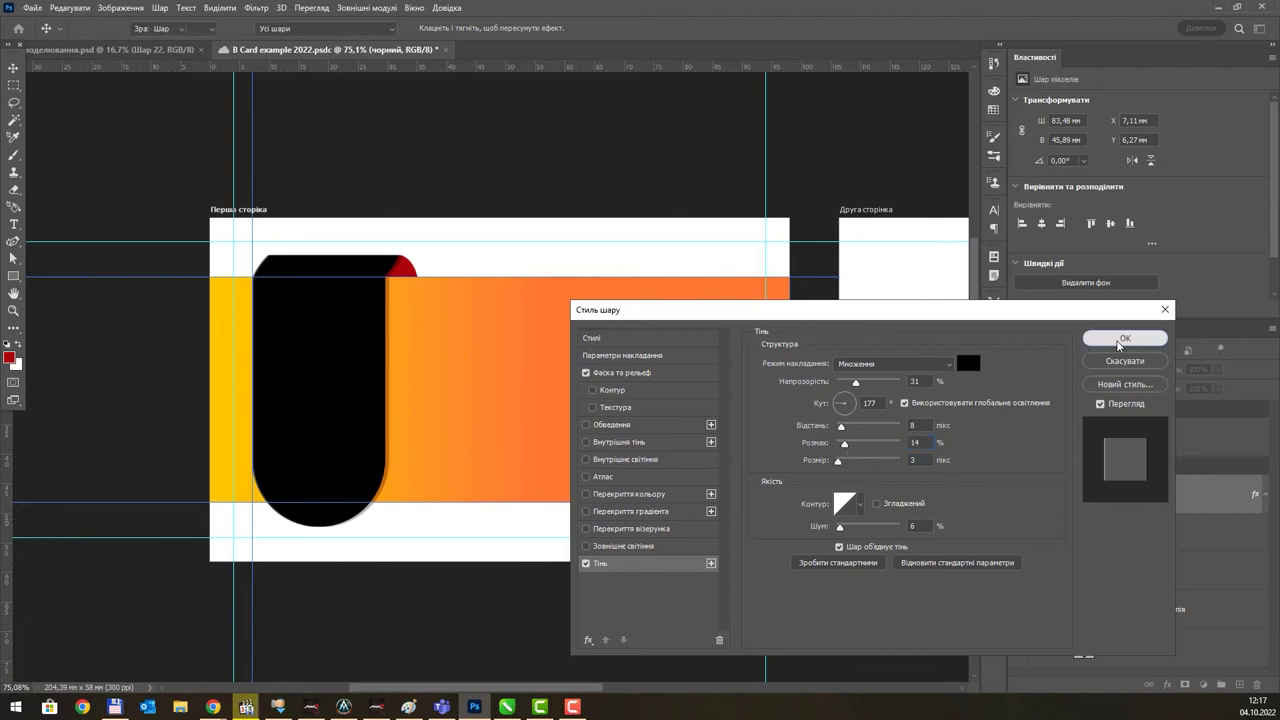
pyautogui.click(1124, 338)
pyautogui.scroll(-2, 828, 397)
pyautogui.scroll(-1, 744, 363)
# Create an empty layer above чорний in the Перша сторінка group and name it 'горізонталь'
pyautogui.moveTo(791, 363); pyautogui.dragTo(657, 390)
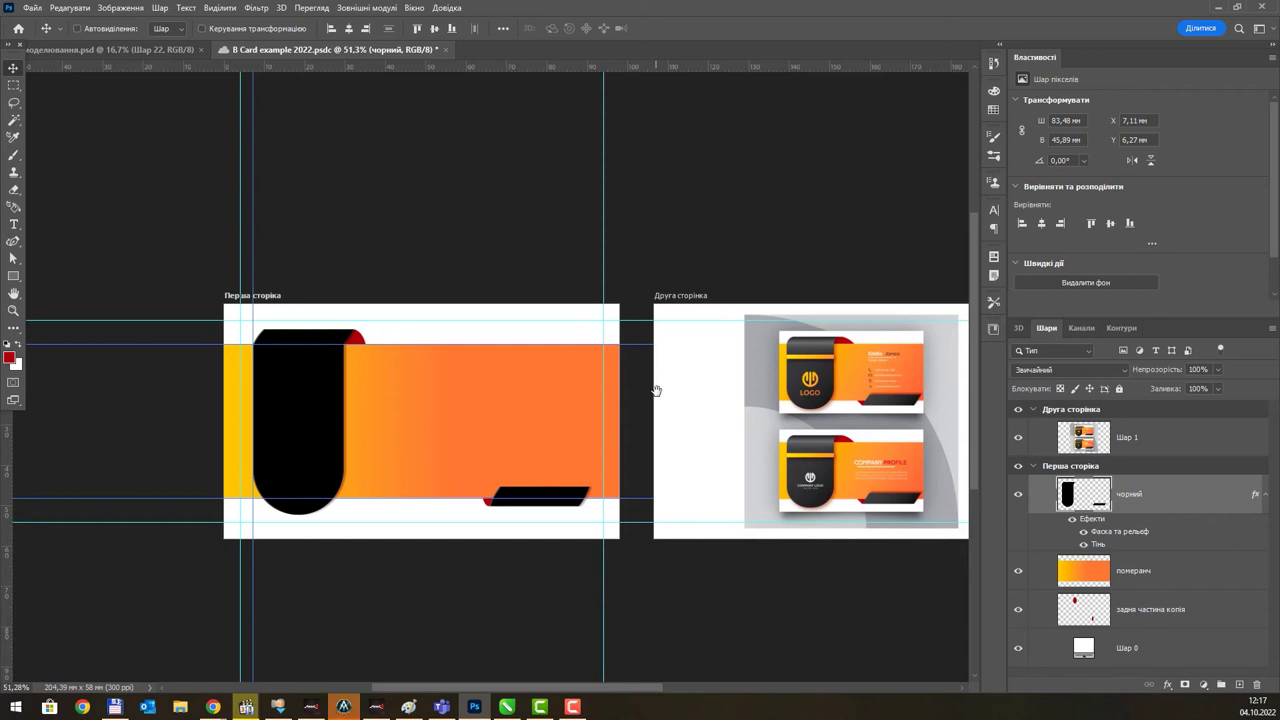
pyautogui.scroll(1, 405, 358)
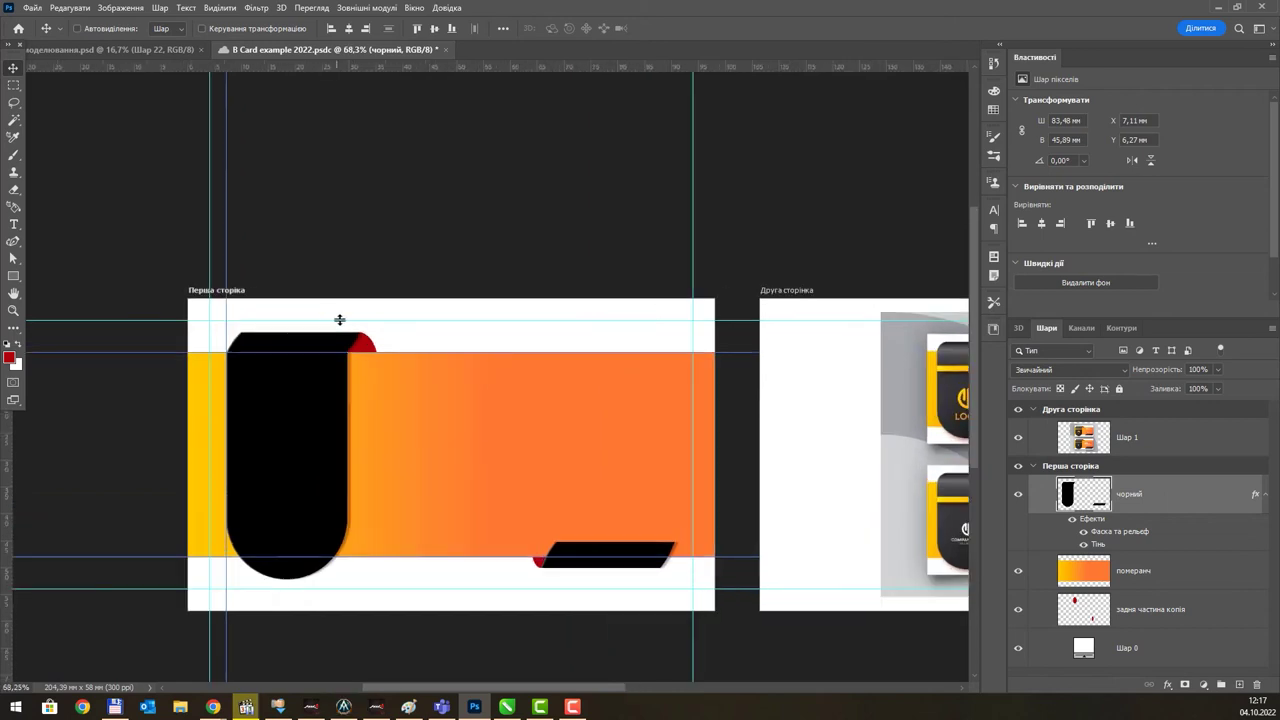
pyautogui.scroll(2, 395, 355)
pyautogui.scroll(1, 398, 355)
pyautogui.scroll(-2, 398, 355)
pyautogui.scroll(-1, 398, 355)
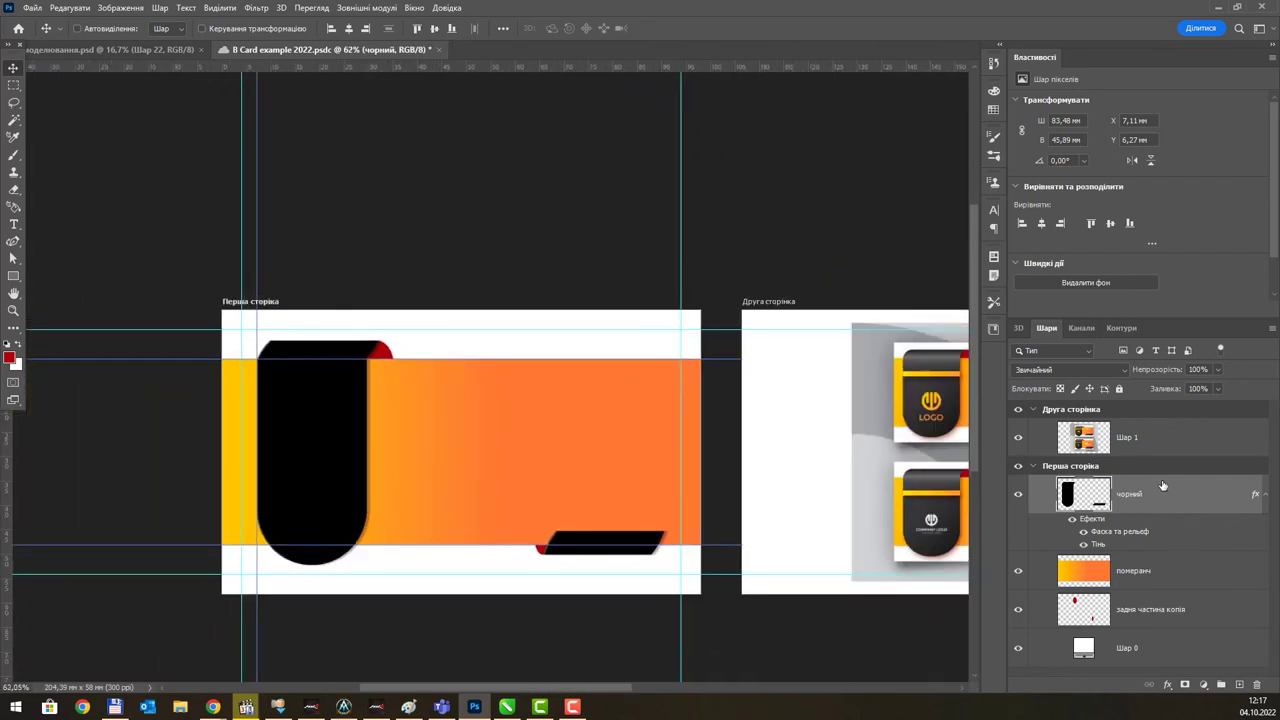
pyautogui.click(1239, 685)
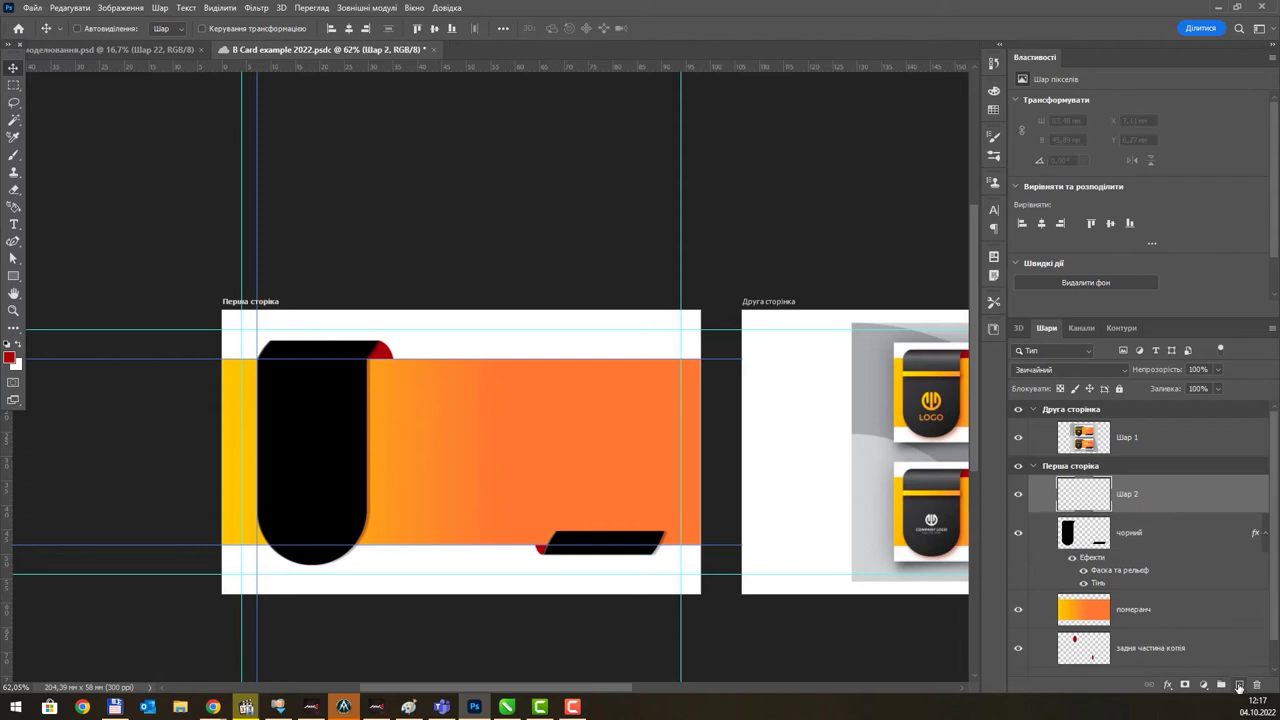
pyautogui.doubleClick(1128, 493)
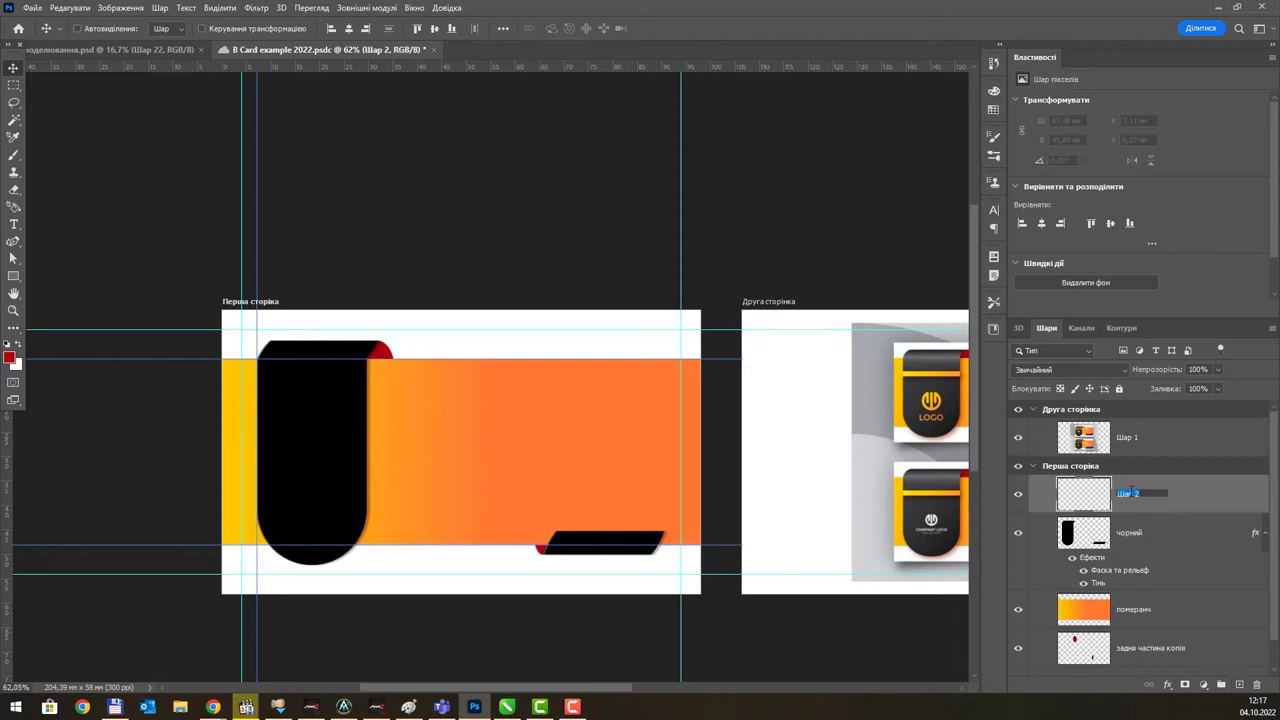
pyautogui.write('горизонталь')
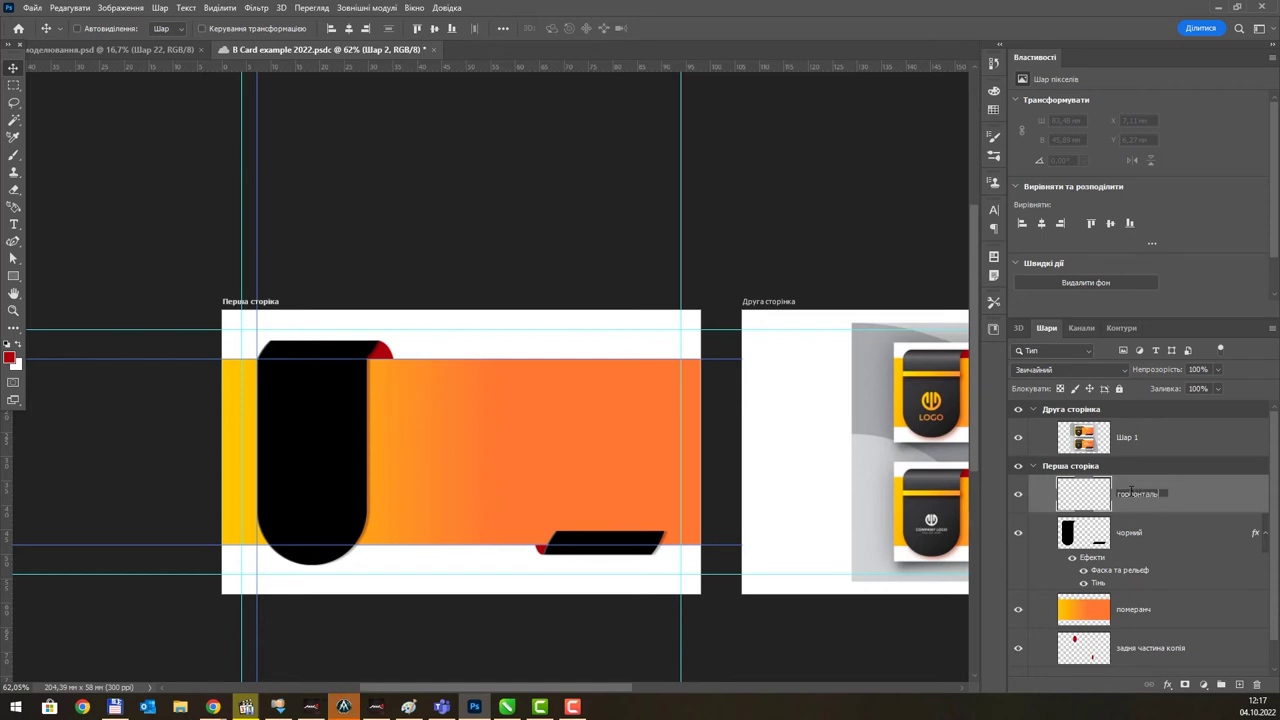
pyautogui.press('Return')
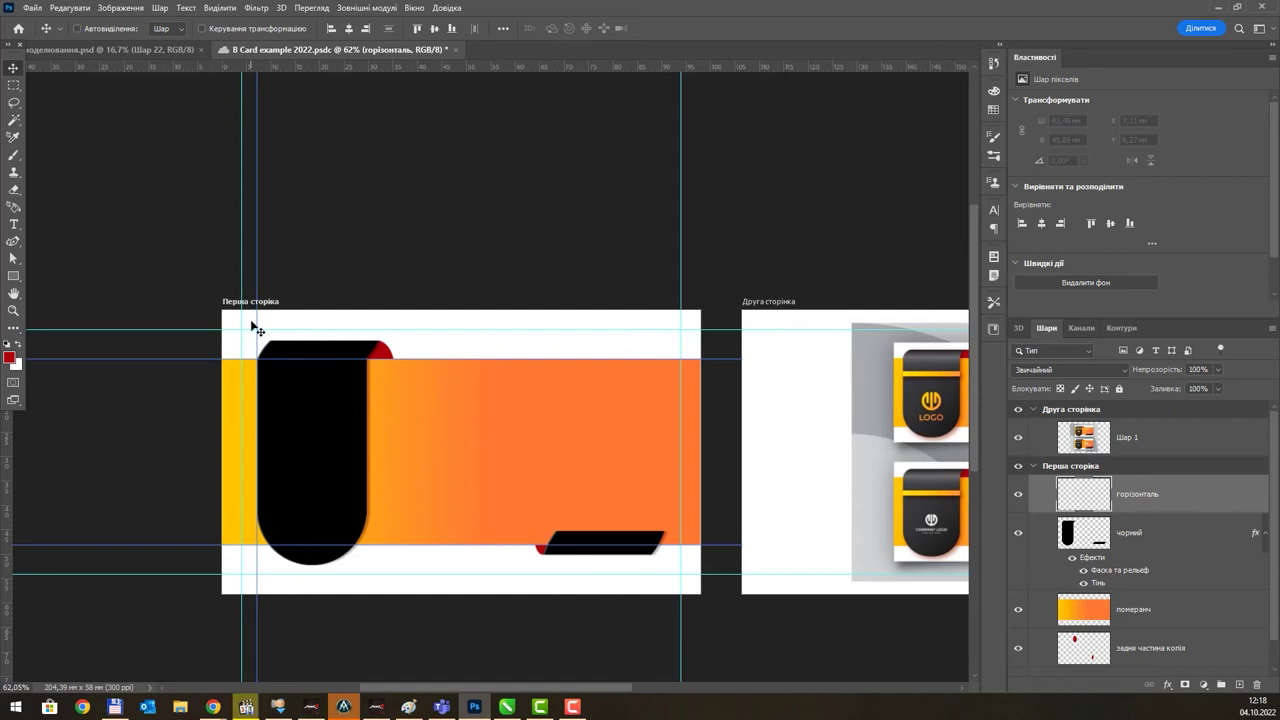
# Marquee-select a thin 23.11 × 2.2 mm strip across the black tab's upper part
pyautogui.click(14, 86)
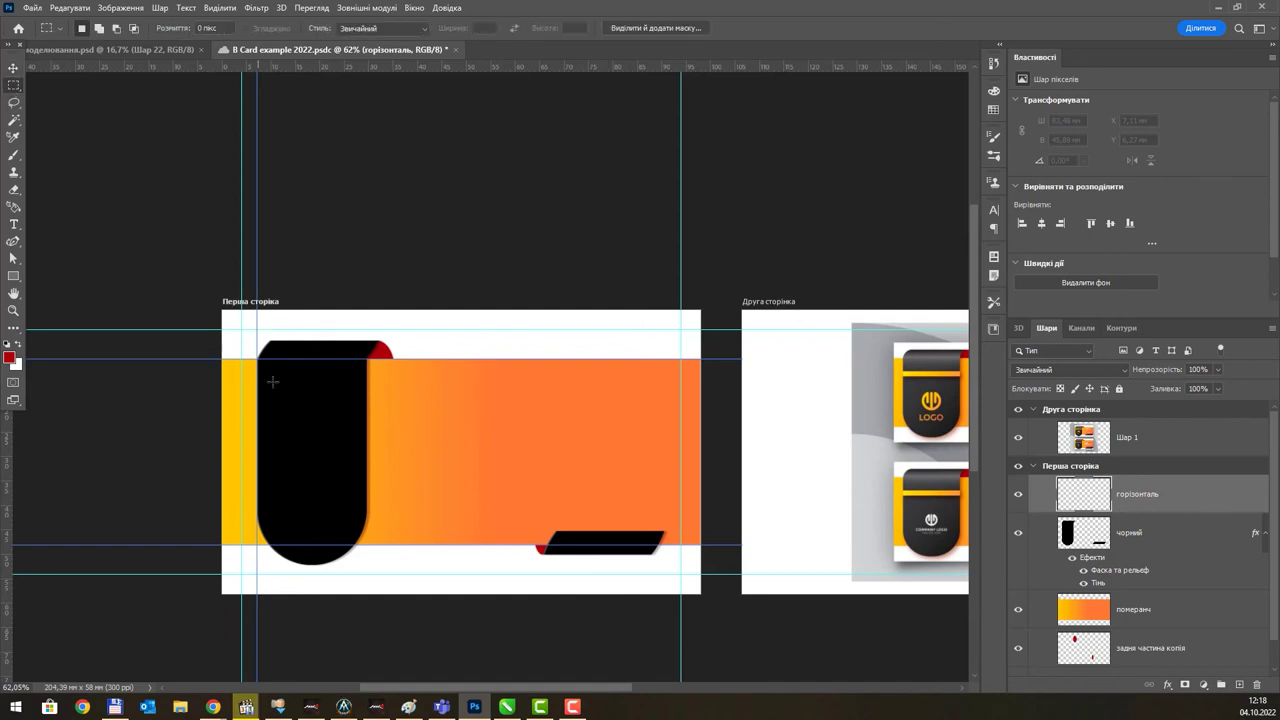
pyautogui.scroll(1, 272, 384)
pyautogui.scroll(1, 272, 384)
pyautogui.scroll(1, 263, 374)
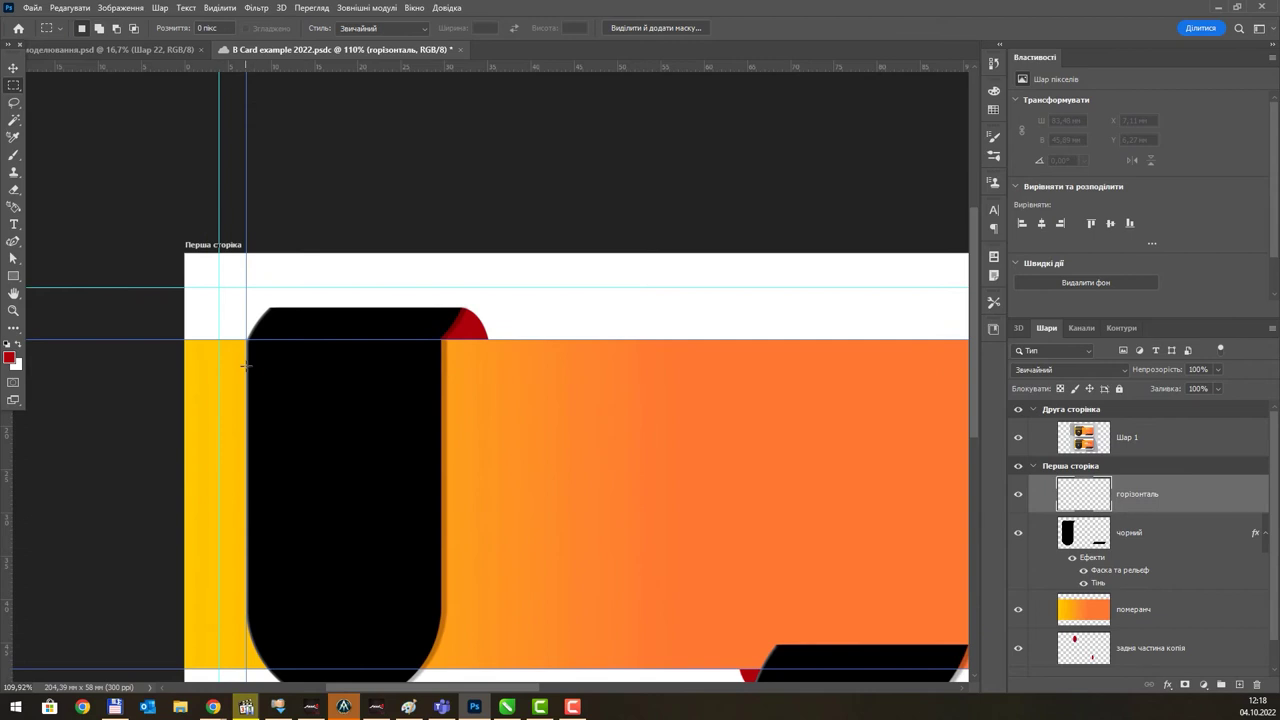
pyautogui.scroll(-1, 245, 366)
pyautogui.scroll(-1, 250, 366)
pyautogui.scroll(-1, 370, 365)
pyautogui.scroll(-1, 374, 364)
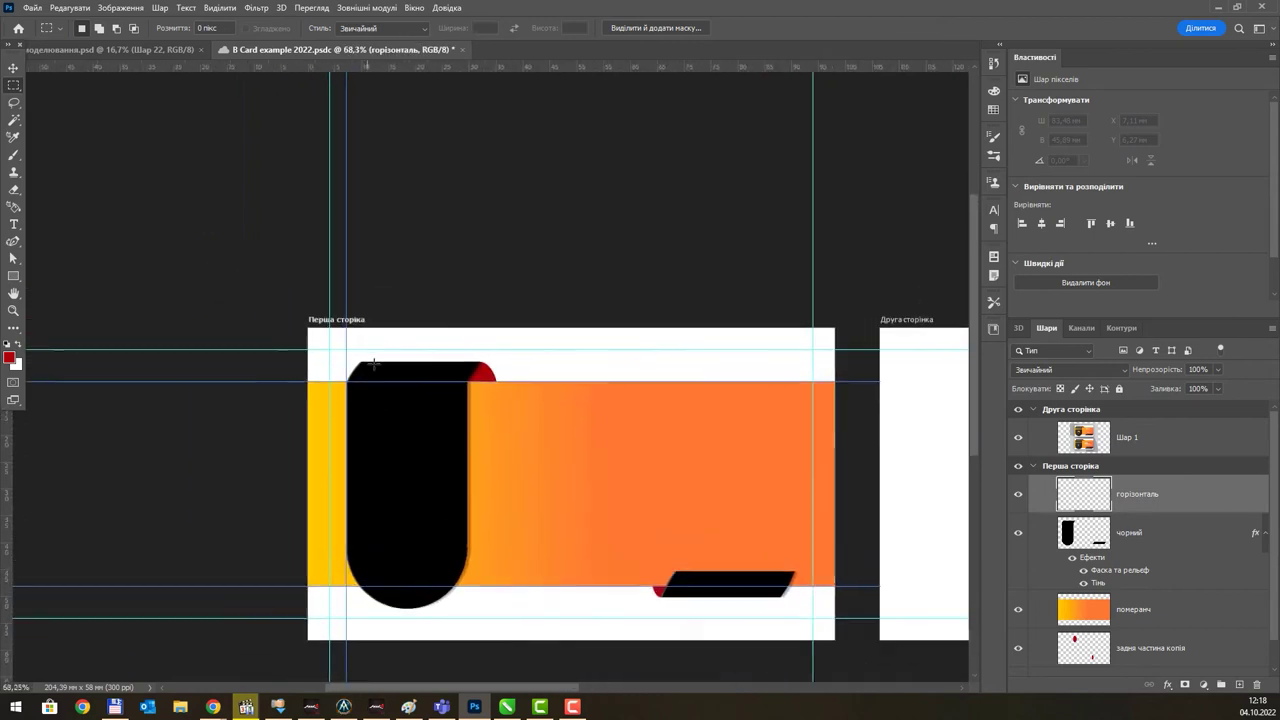
pyautogui.scroll(2, 373, 366)
pyautogui.moveTo(326, 421); pyautogui.dragTo(528, 438)
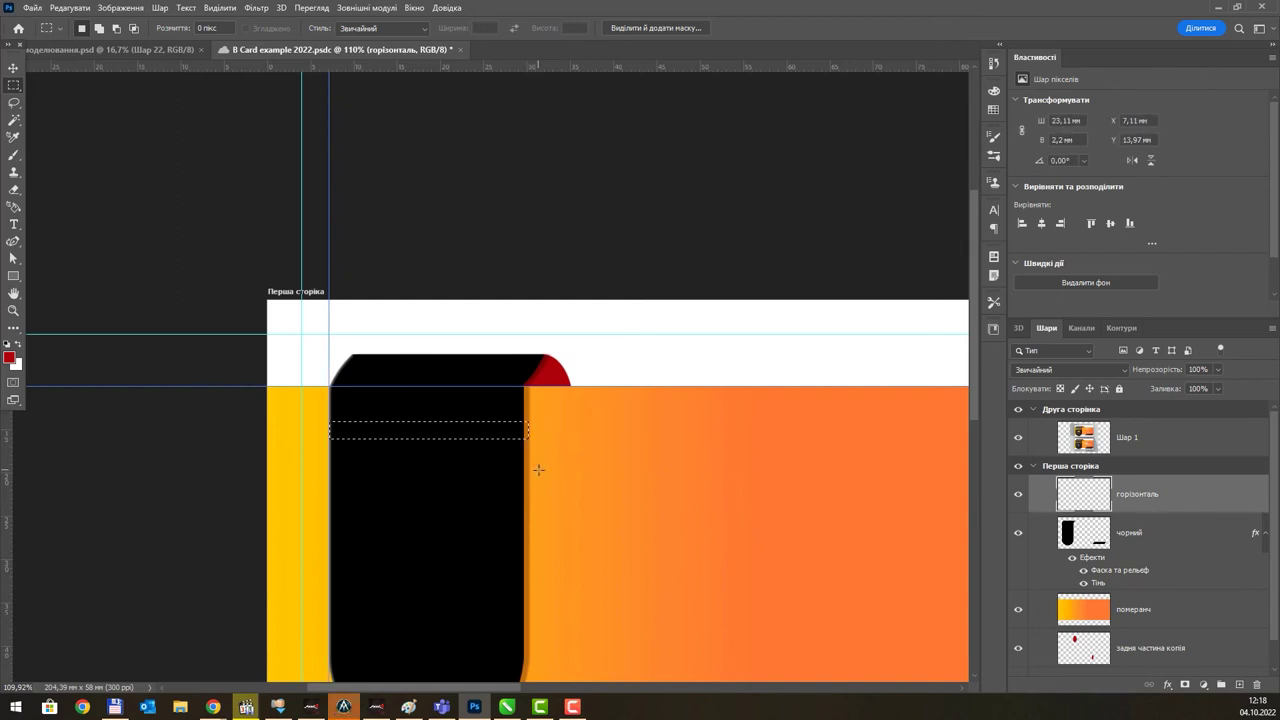
pyautogui.scroll(-3, 551, 451)
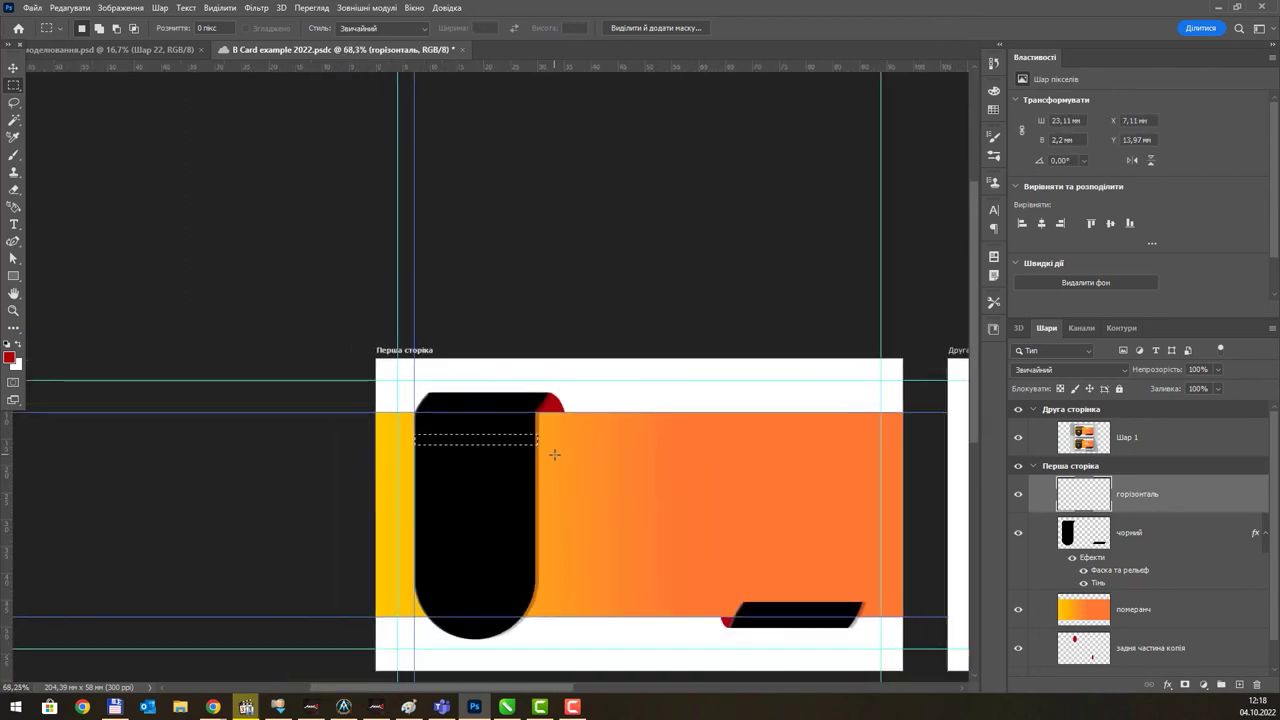
pyautogui.scroll(-1, 549, 451)
pyautogui.scroll(-2, 549, 452)
pyautogui.scroll(-1, 549, 451)
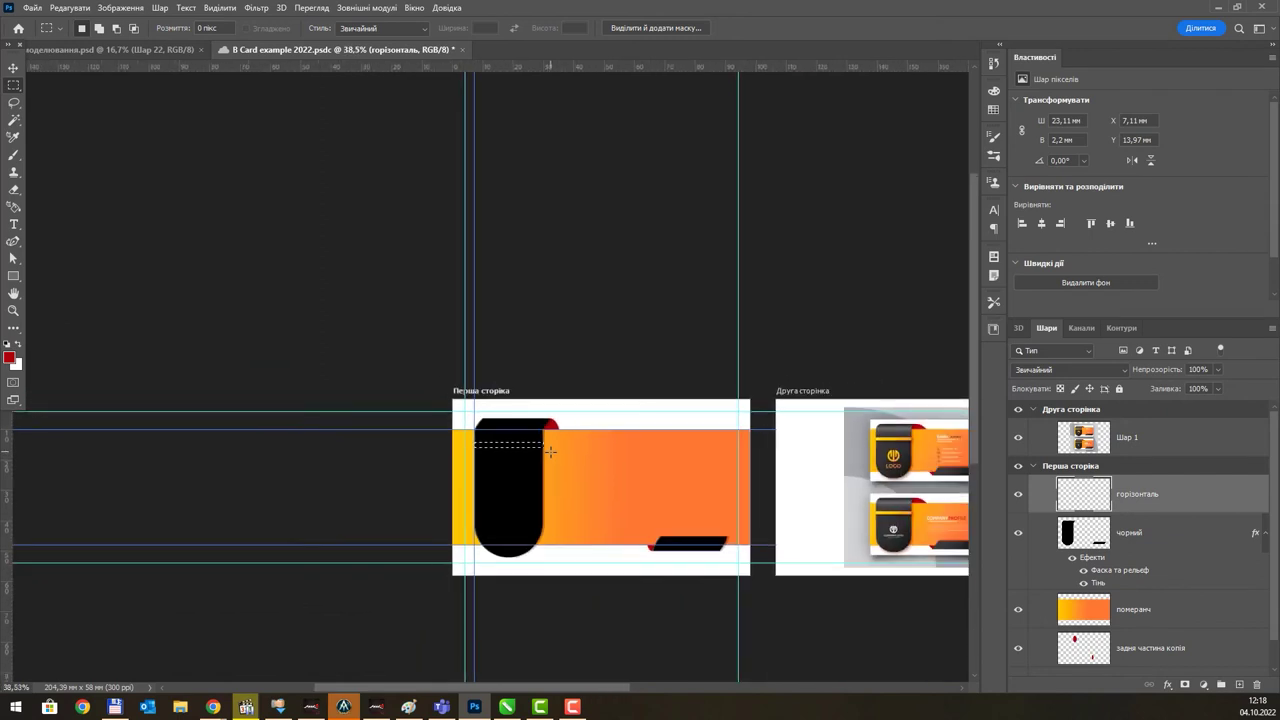
pyautogui.scroll(2, 900, 440)
pyautogui.scroll(3, 898, 420)
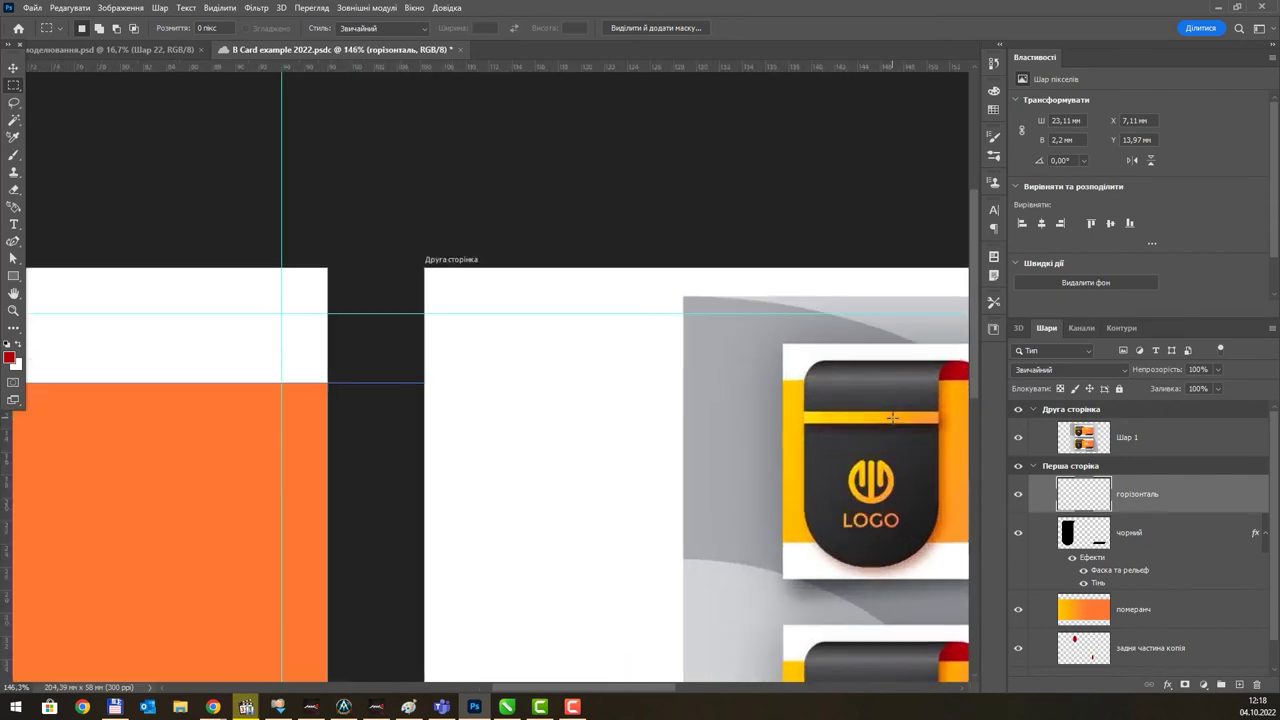
pyautogui.scroll(2, 898, 414)
pyautogui.scroll(-5, 898, 414)
pyautogui.scroll(-1, 890, 420)
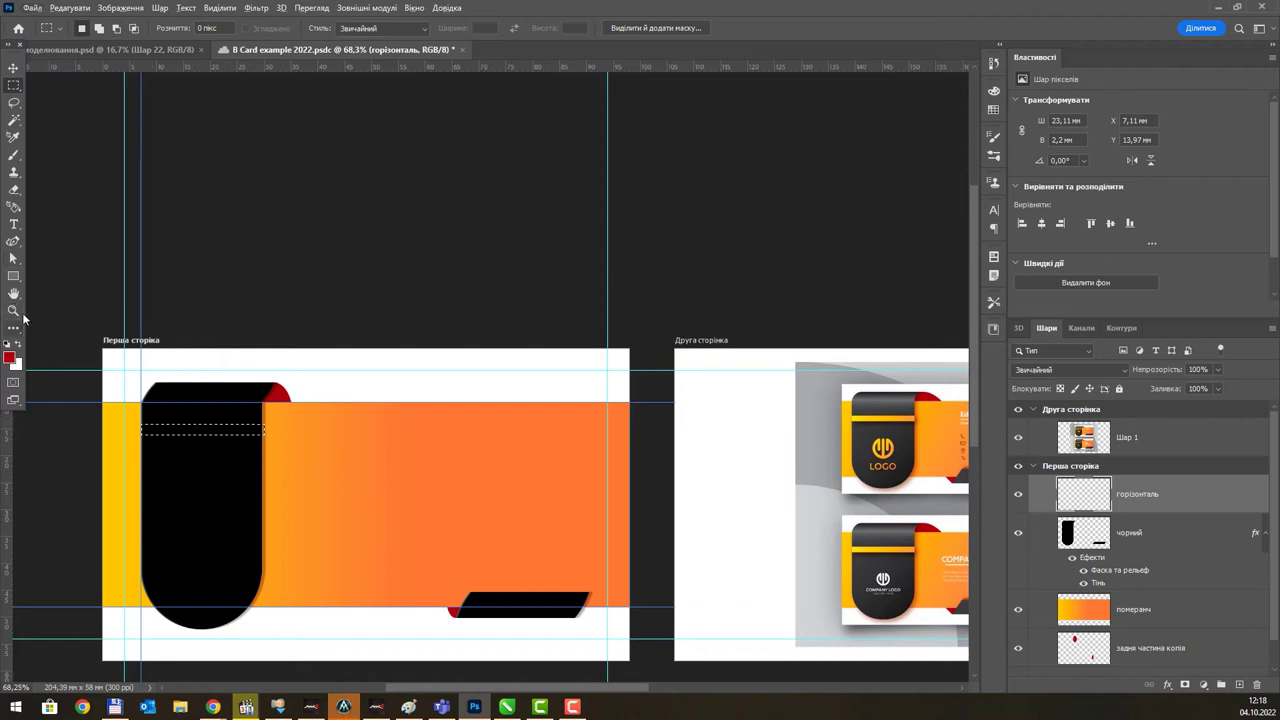
# Sample yellow from the card's left edge and orange from the band's right end as gradient colours
pyautogui.click(18, 326)
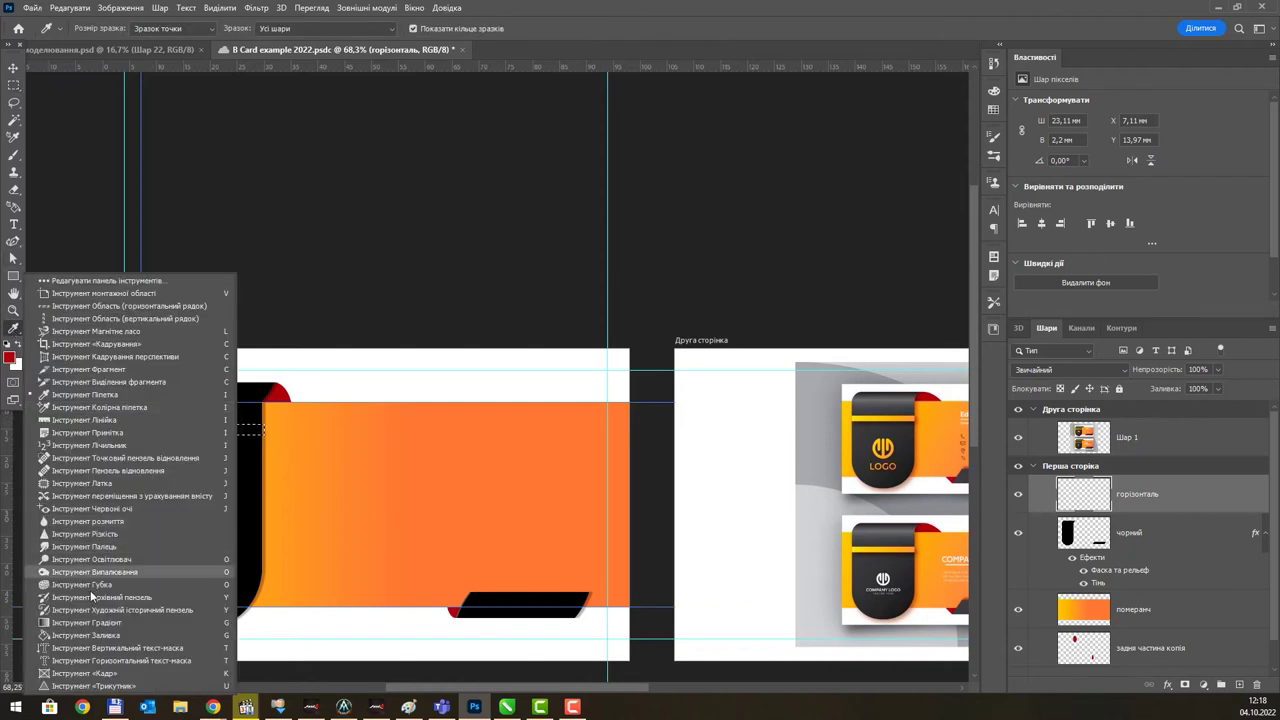
pyautogui.click(89, 630)
pyautogui.press('g')
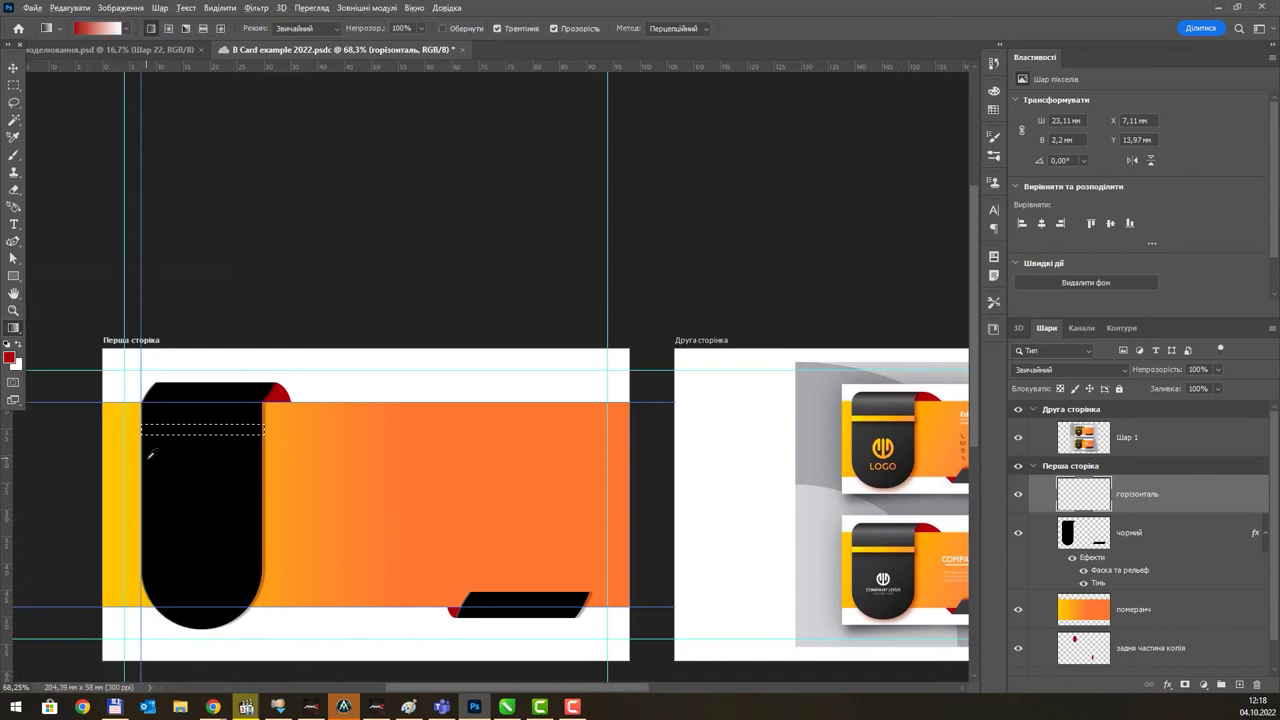
pyautogui.keyDown('alt'); pyautogui.click(114, 449); pyautogui.keyUp('alt')
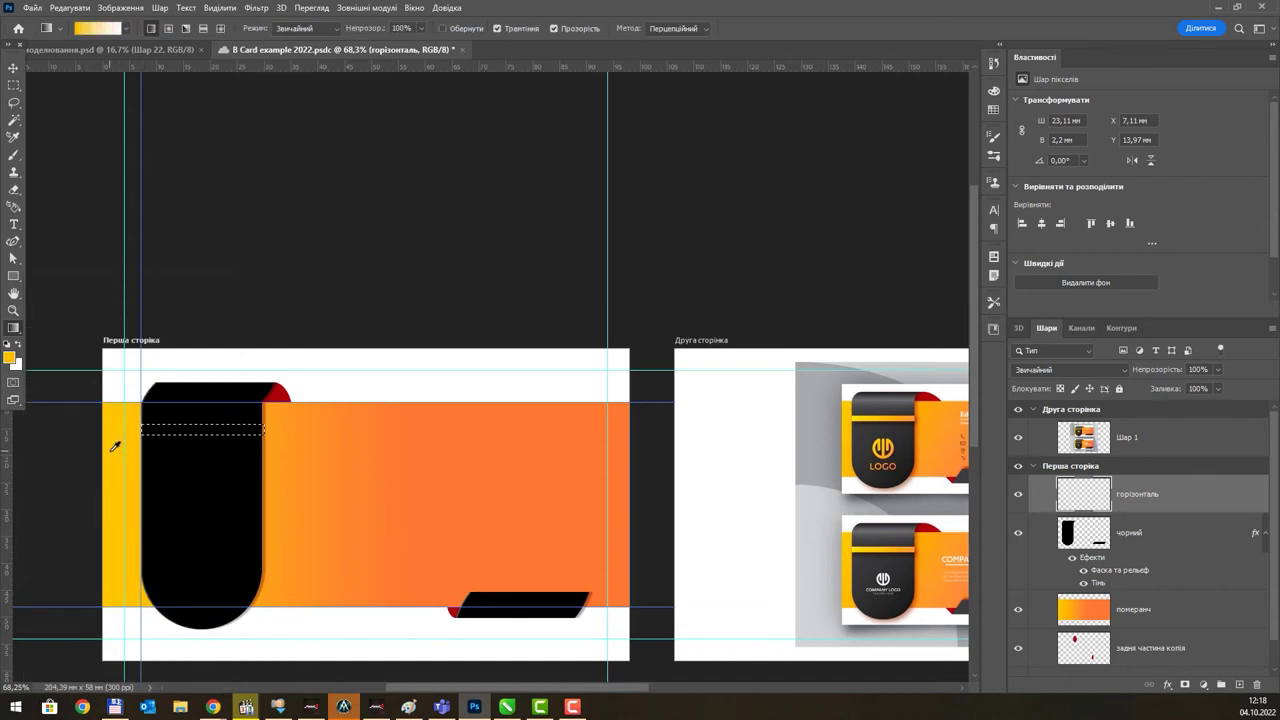
pyautogui.click(18, 344)
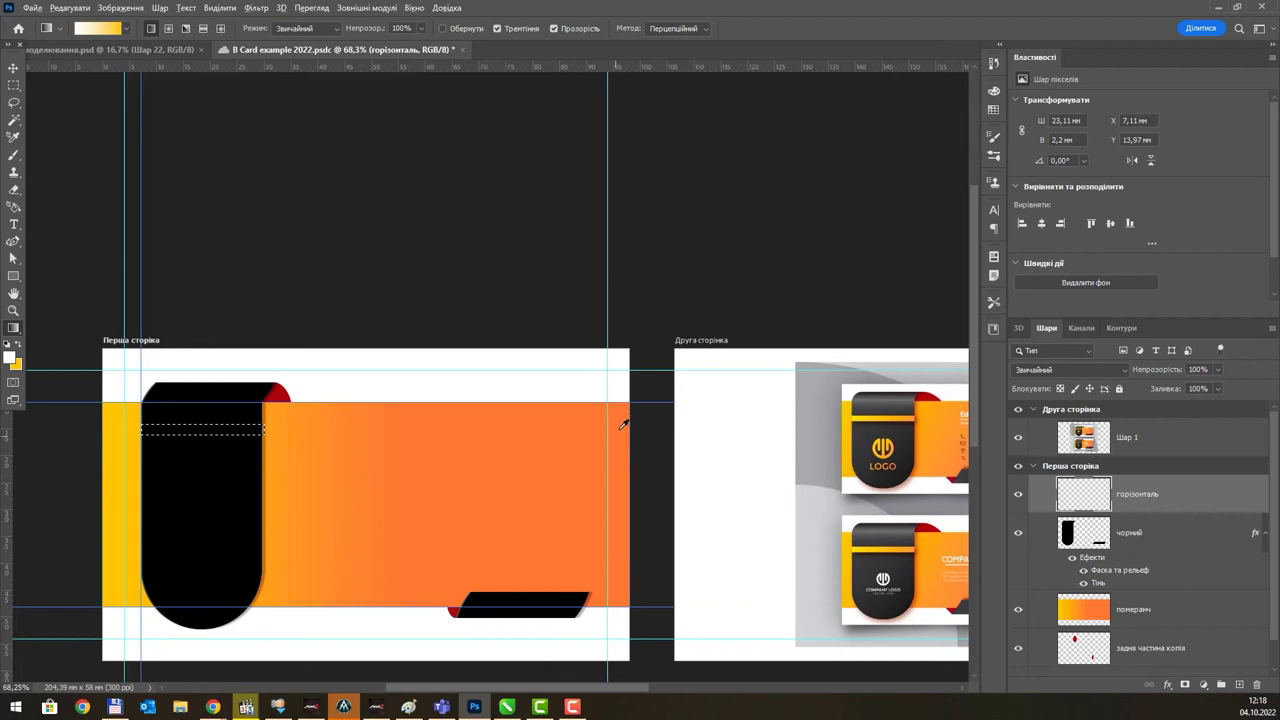
pyautogui.keyDown('alt'); pyautogui.click(622, 425); pyautogui.keyUp('alt')
pyautogui.click(18, 344)
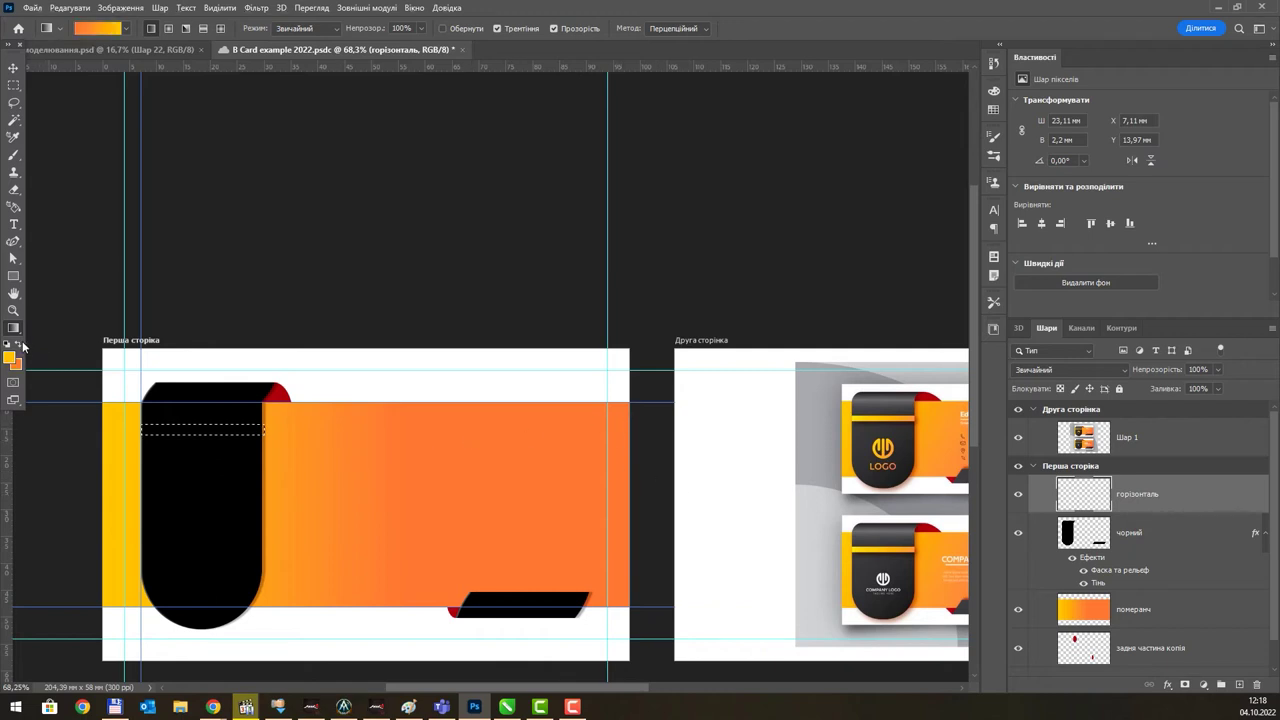
# Fill the selected strip with a yellow-to-orange gradient and deselect
pyautogui.moveTo(149, 427); pyautogui.dragTo(311, 427)
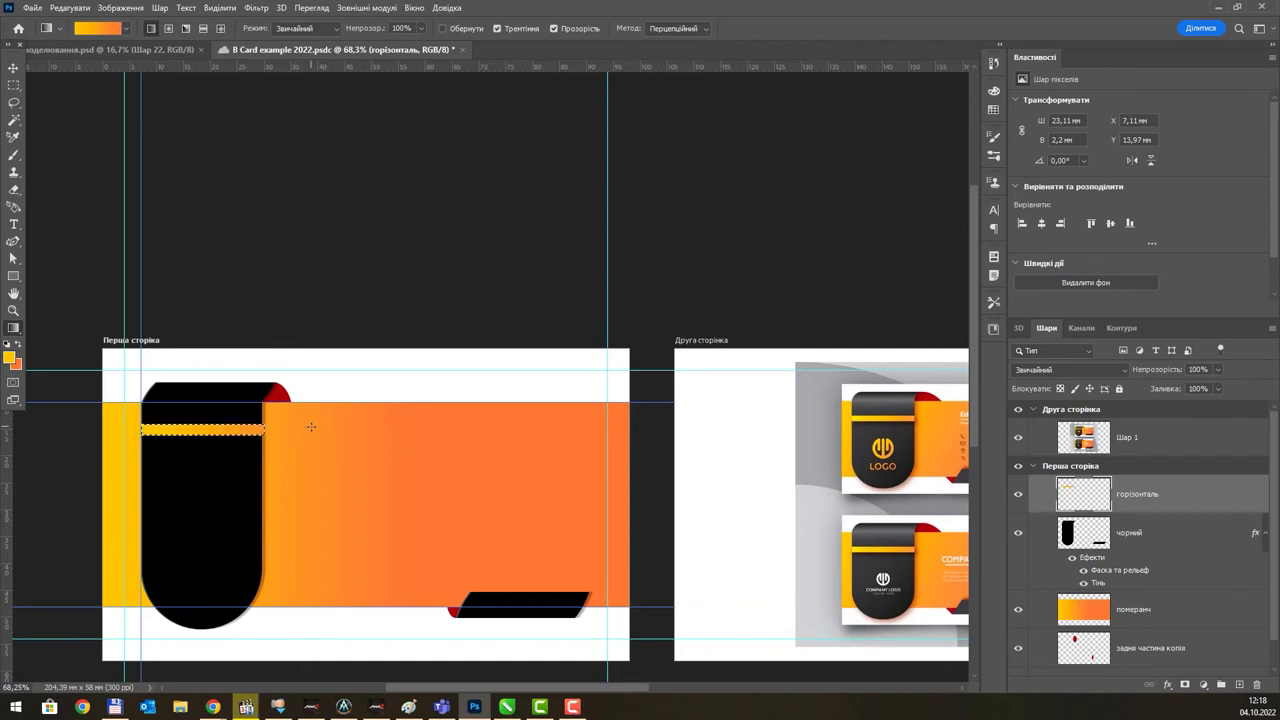
pyautogui.hotkey('ctrl', 'd')
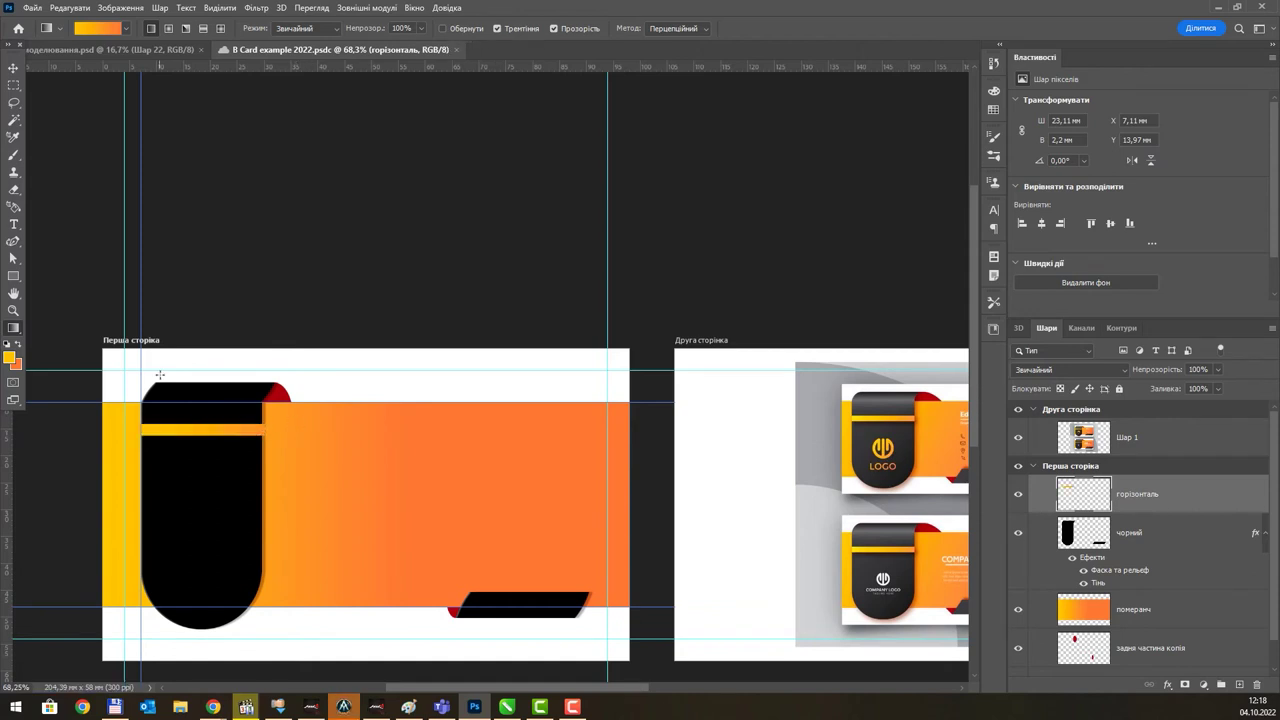
pyautogui.scroll(3, 150, 430)
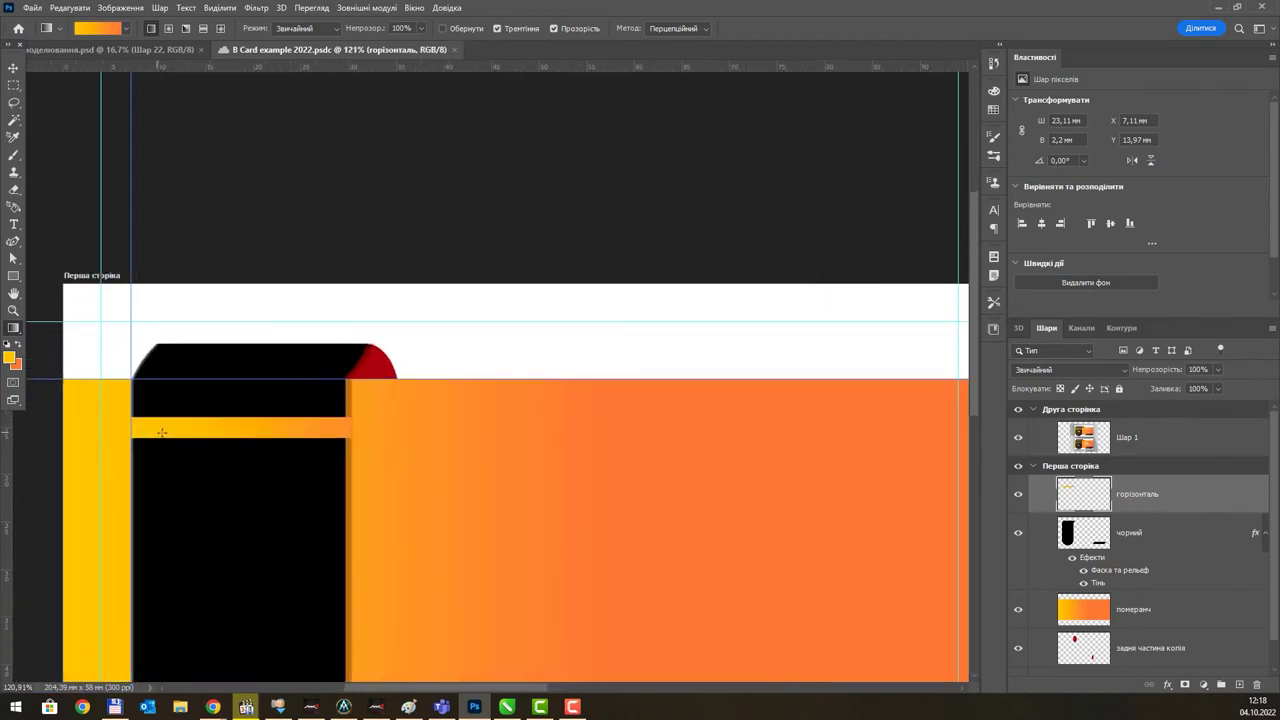
# Nudge the gradient stripe into line with the black tab's edge
pyautogui.click(13, 67)
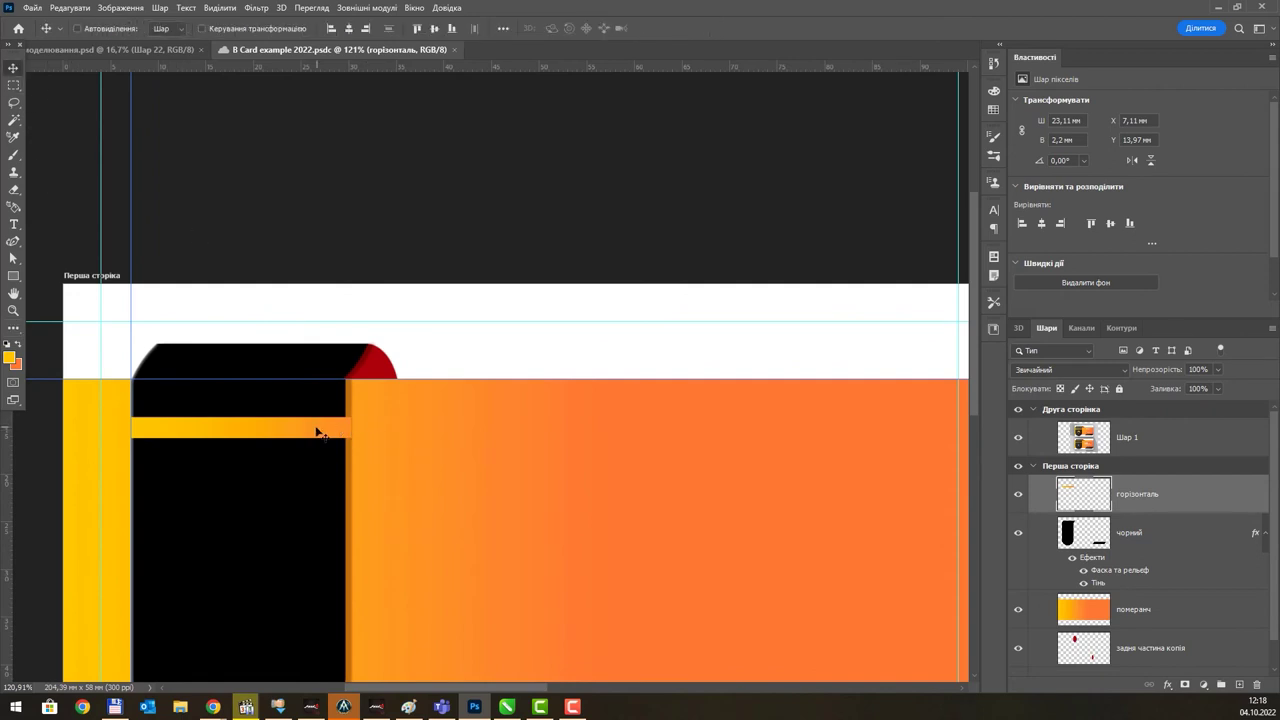
pyautogui.press('Left')
pyautogui.press('Left')
pyautogui.press('Left')
pyautogui.scroll(2, 197, 416)
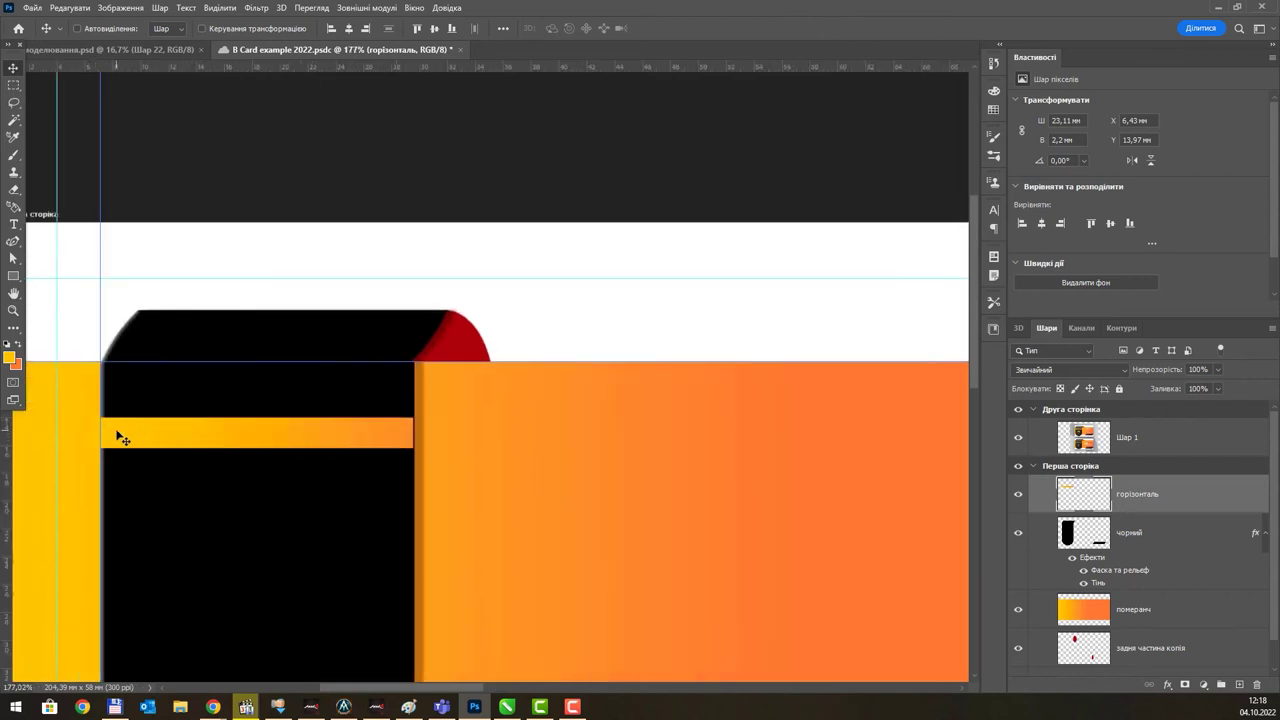
pyautogui.moveTo(217, 437); pyautogui.dragTo(220, 438)
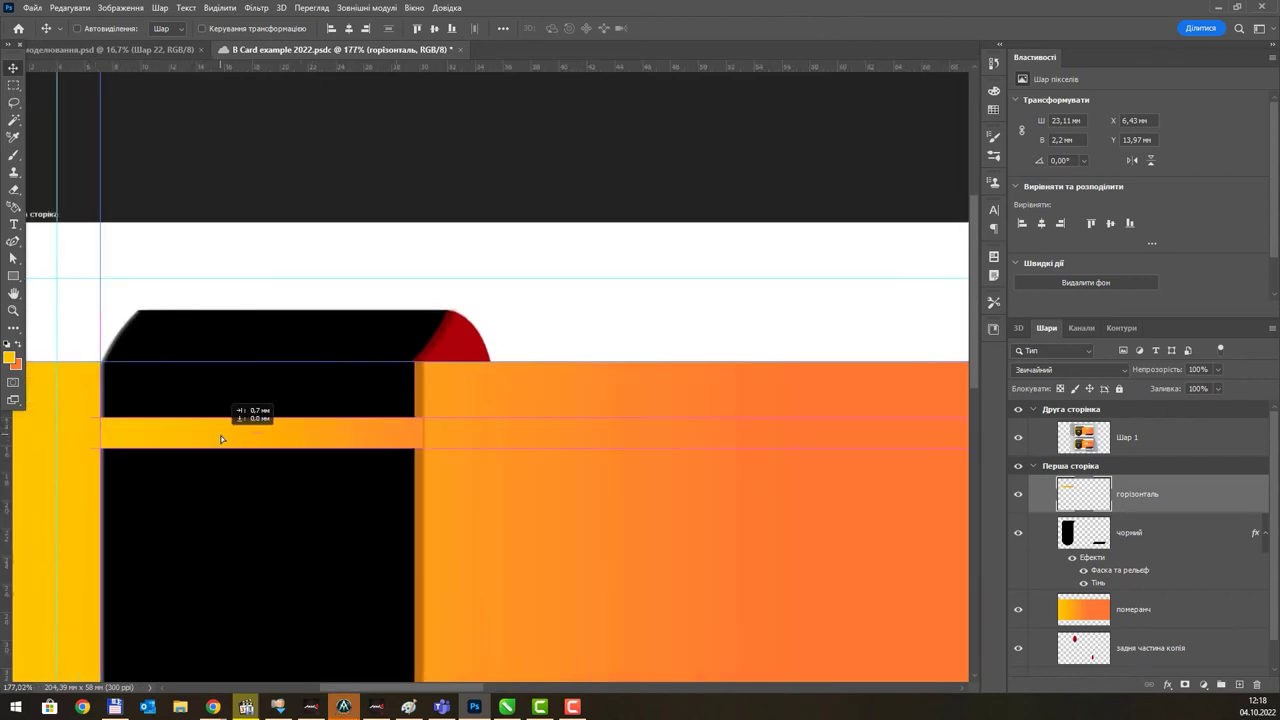
pyautogui.moveTo(220, 435); pyautogui.dragTo(218, 435)
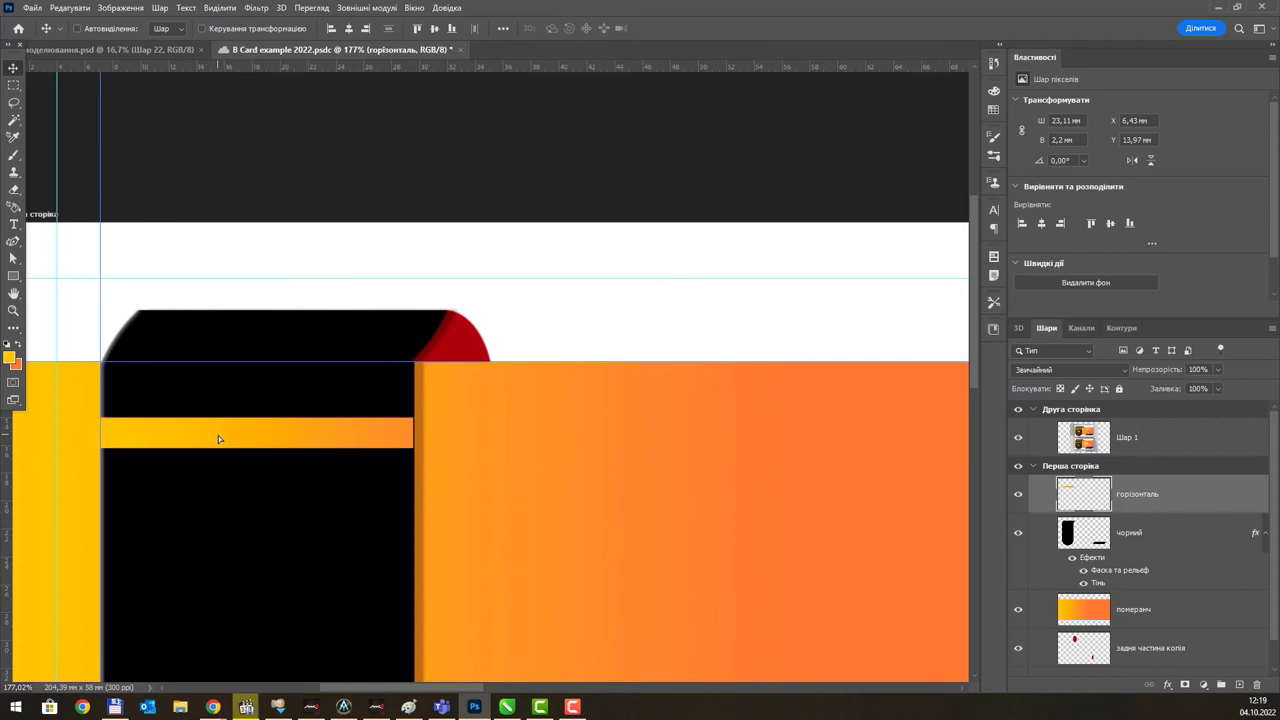
pyautogui.press('Right')
# Stretch the stripe leftward to about 23.28 × 2.2 mm so it spans the tab's full width
pyautogui.hotkey('ctrl', 't')
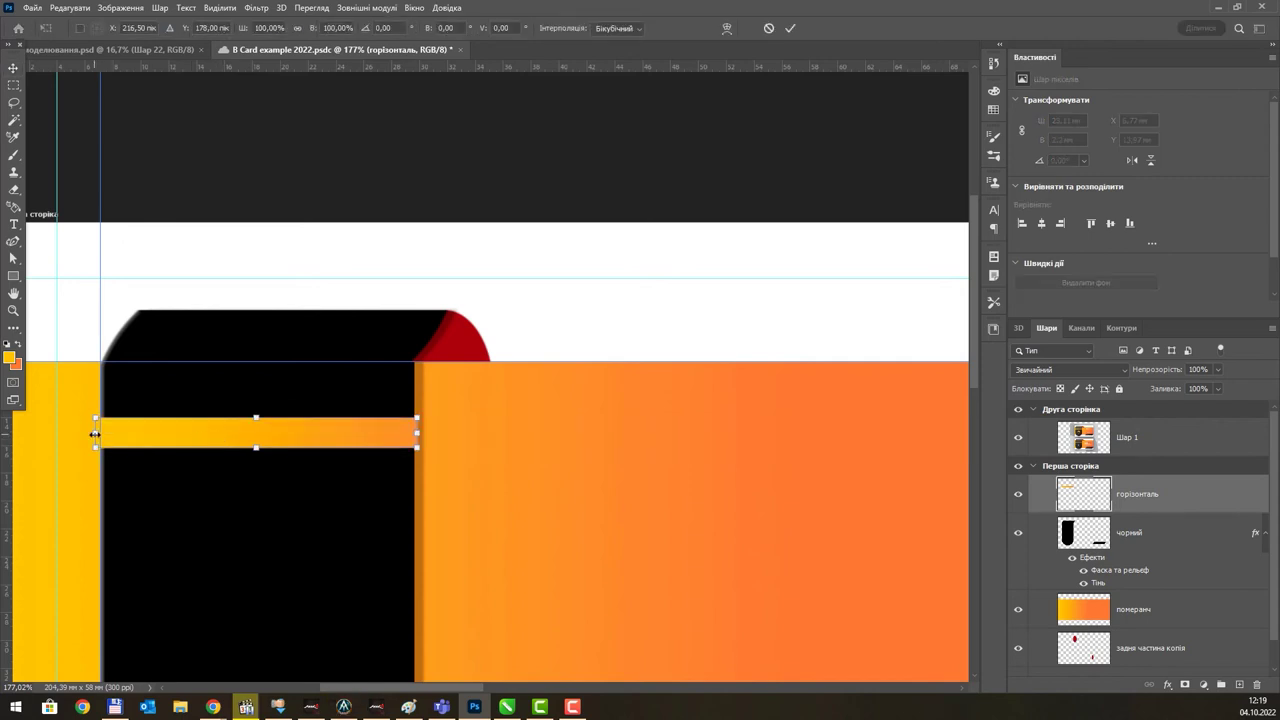
pyautogui.moveTo(95, 433); pyautogui.dragTo(92, 433)
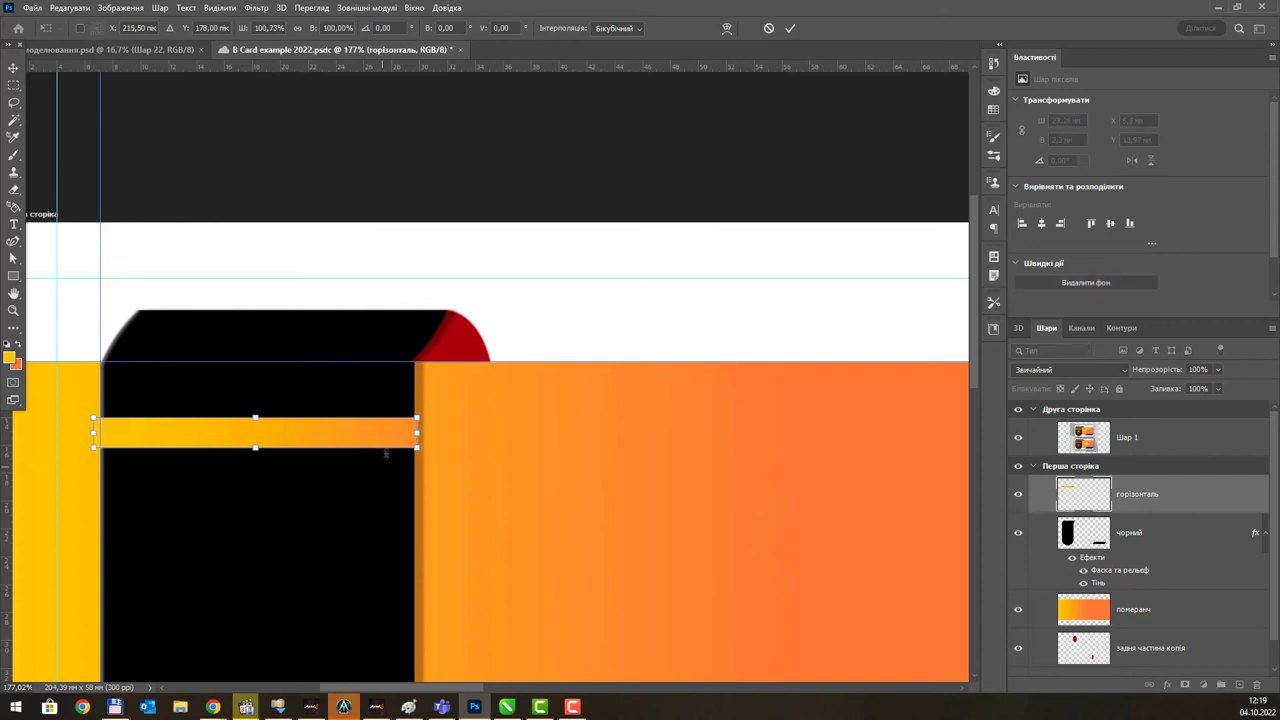
pyautogui.scroll(-3, 420, 430)
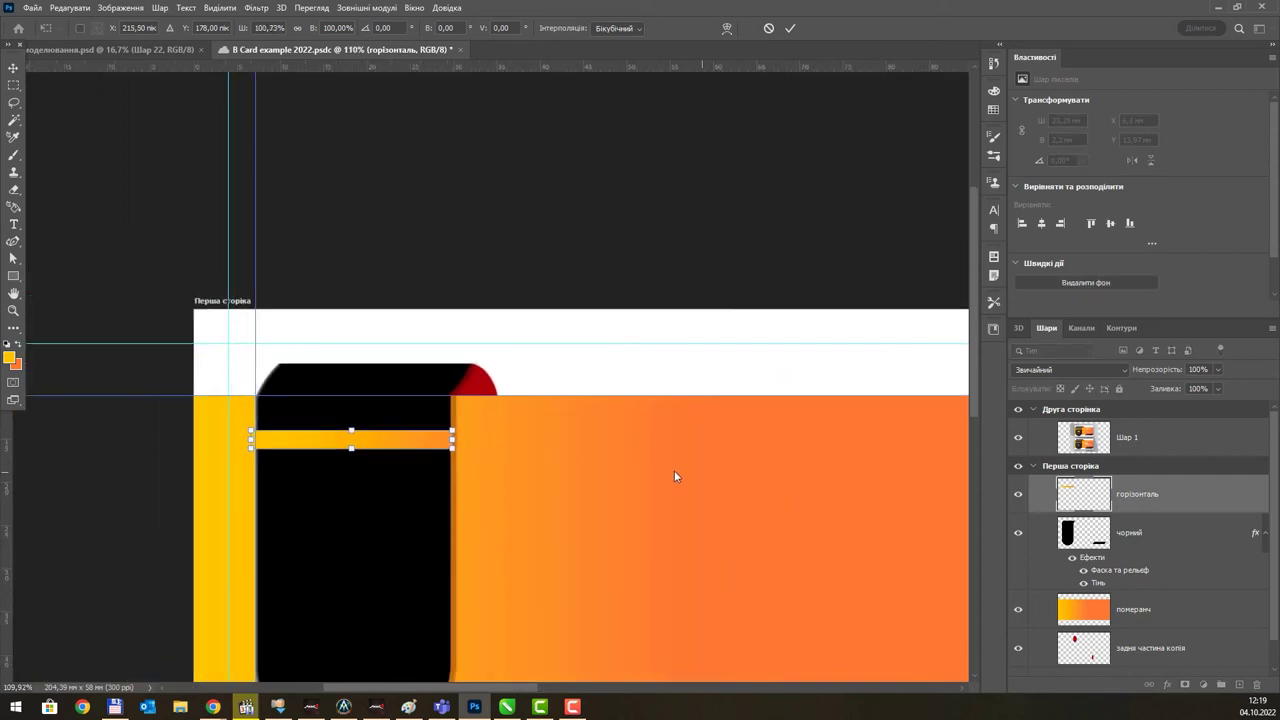
pyautogui.press('Return')
# Centre the view on the black tab and select its чорний layer
pyautogui.moveTo(697, 457)
pyautogui.mouseDown()
pyautogui.moveTo(173, 365)
pyautogui.moveTo(477, 380)
pyautogui.moveTo(609, 351)
pyautogui.mouseUp()
pyautogui.scroll(2, 232, 346)
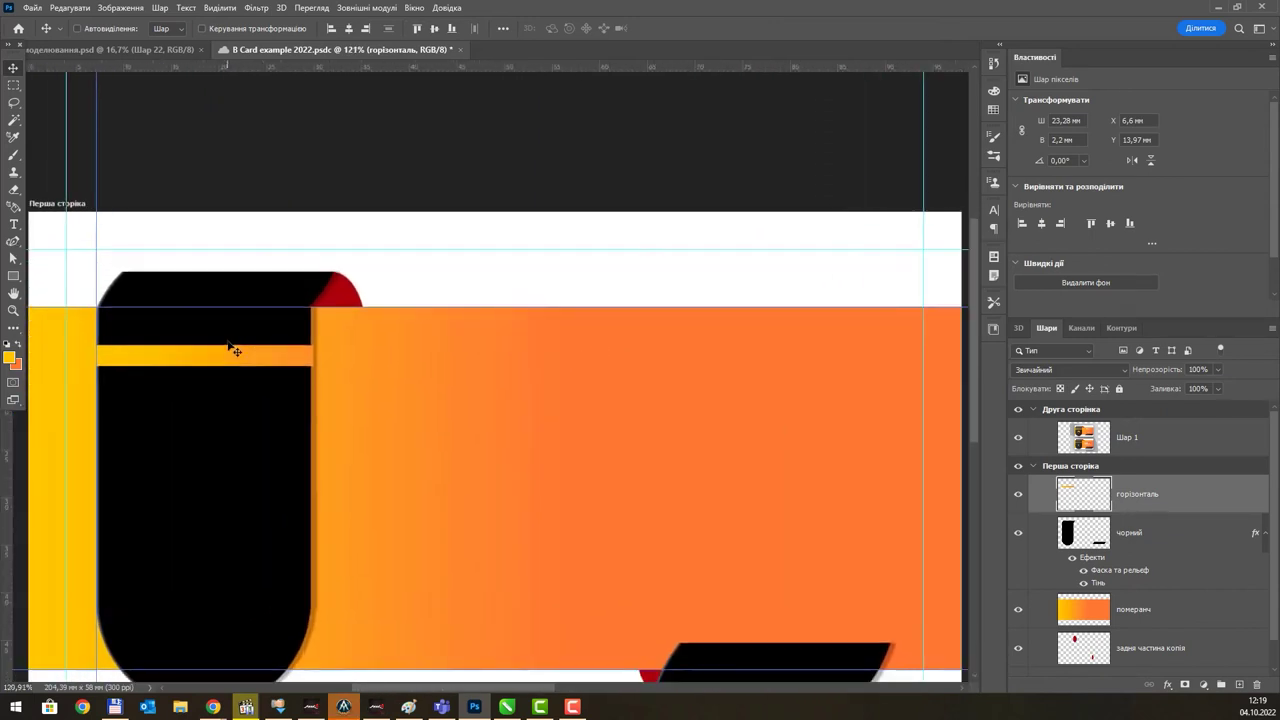
pyautogui.scroll(2, 232, 346)
pyautogui.moveTo(414, 357); pyautogui.dragTo(465, 328)
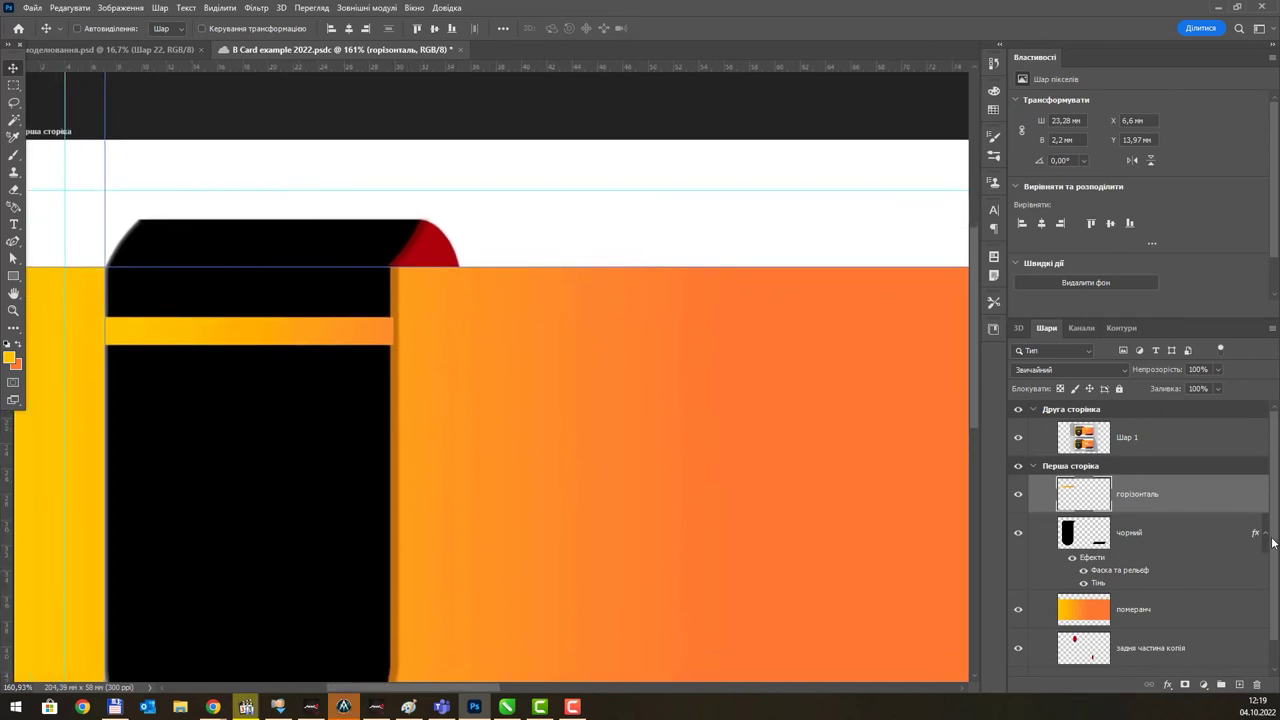
pyautogui.click(1190, 569)
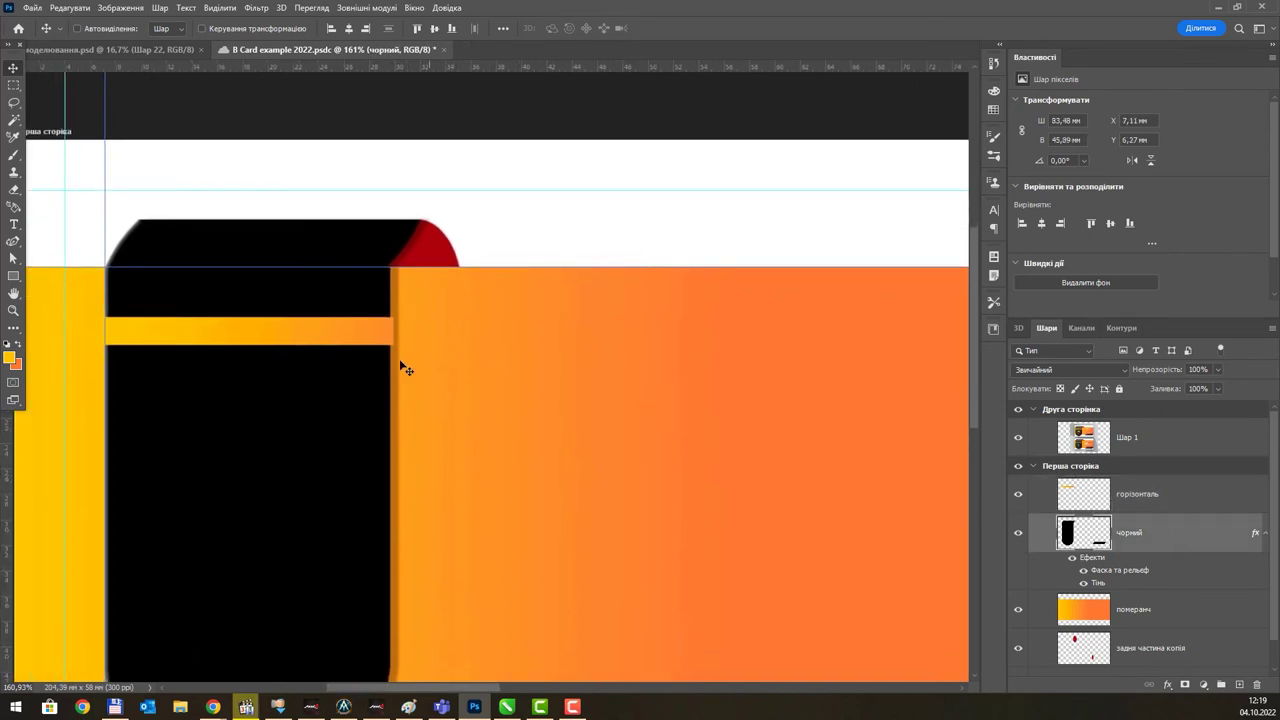
# Copy the чорний layer style and paste it onto the горізонталь stripe
pyautogui.rightClick(1182, 538)
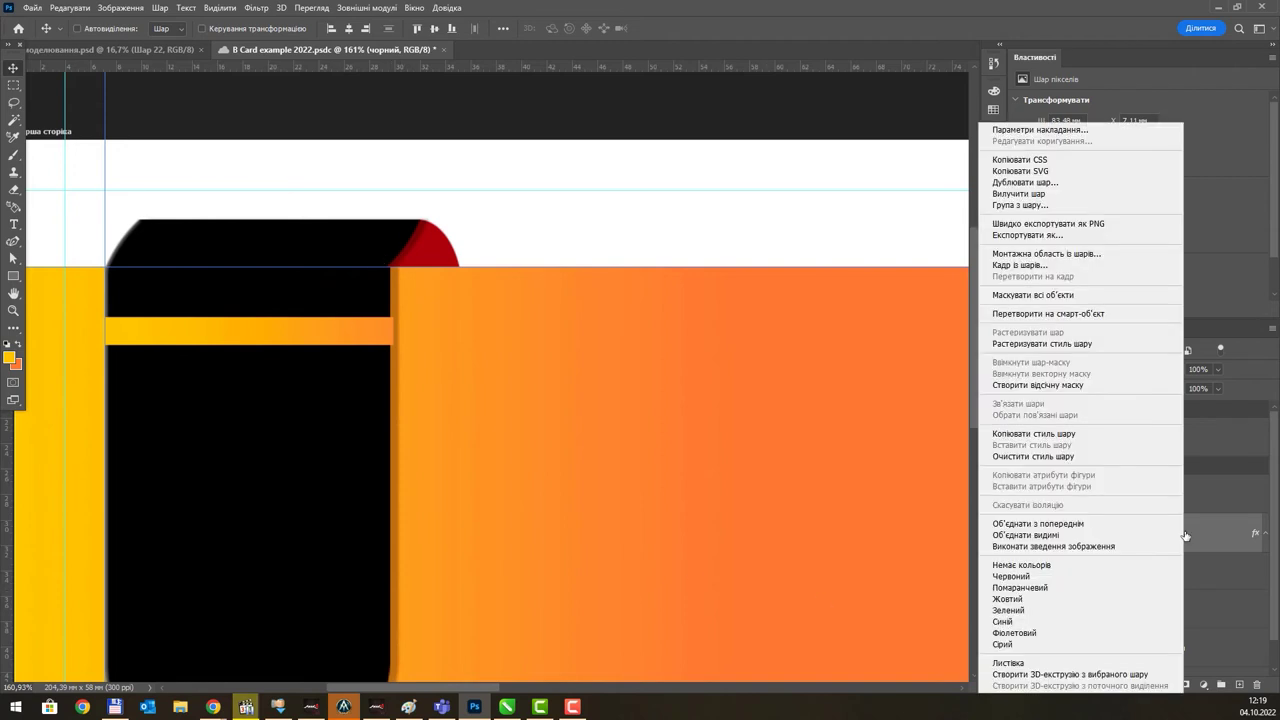
pyautogui.click(1033, 434)
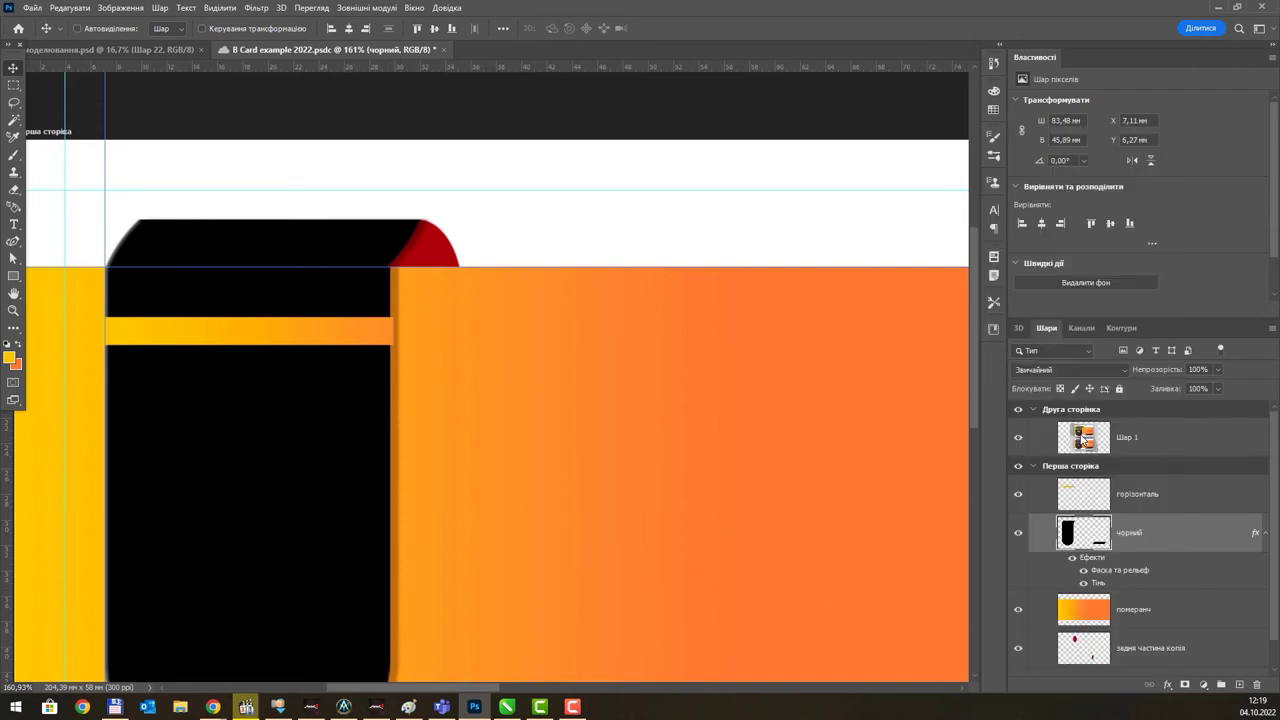
pyautogui.click(1190, 501)
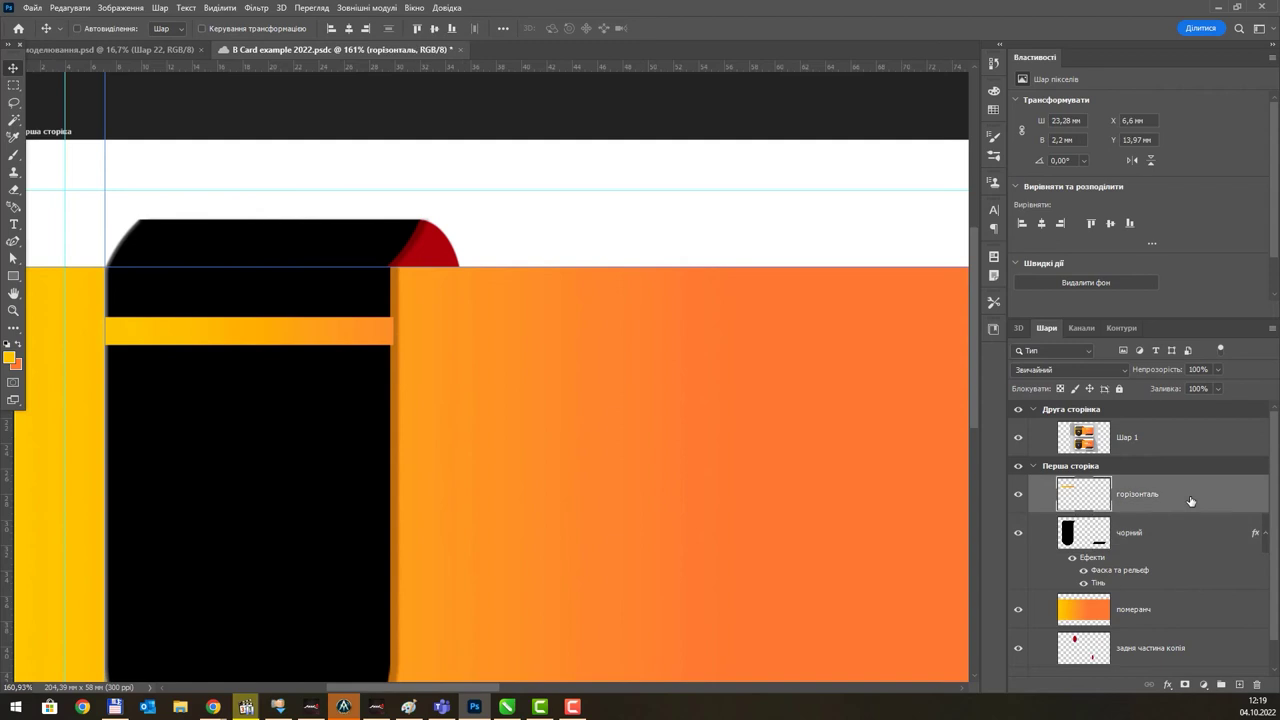
pyautogui.rightClick(1189, 501)
pyautogui.click(1037, 445)
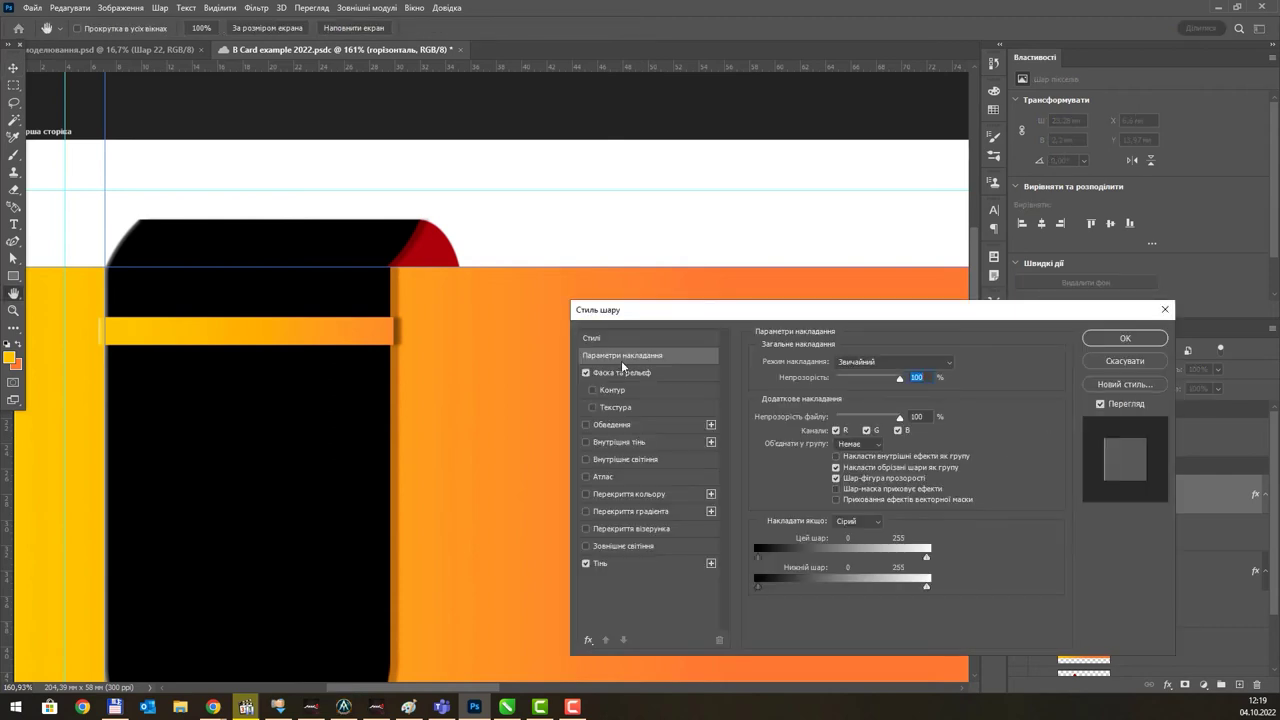
# Set the stripe's bevel to Inner Bevel with the Chisel Hard technique
pyautogui.click(631, 373)
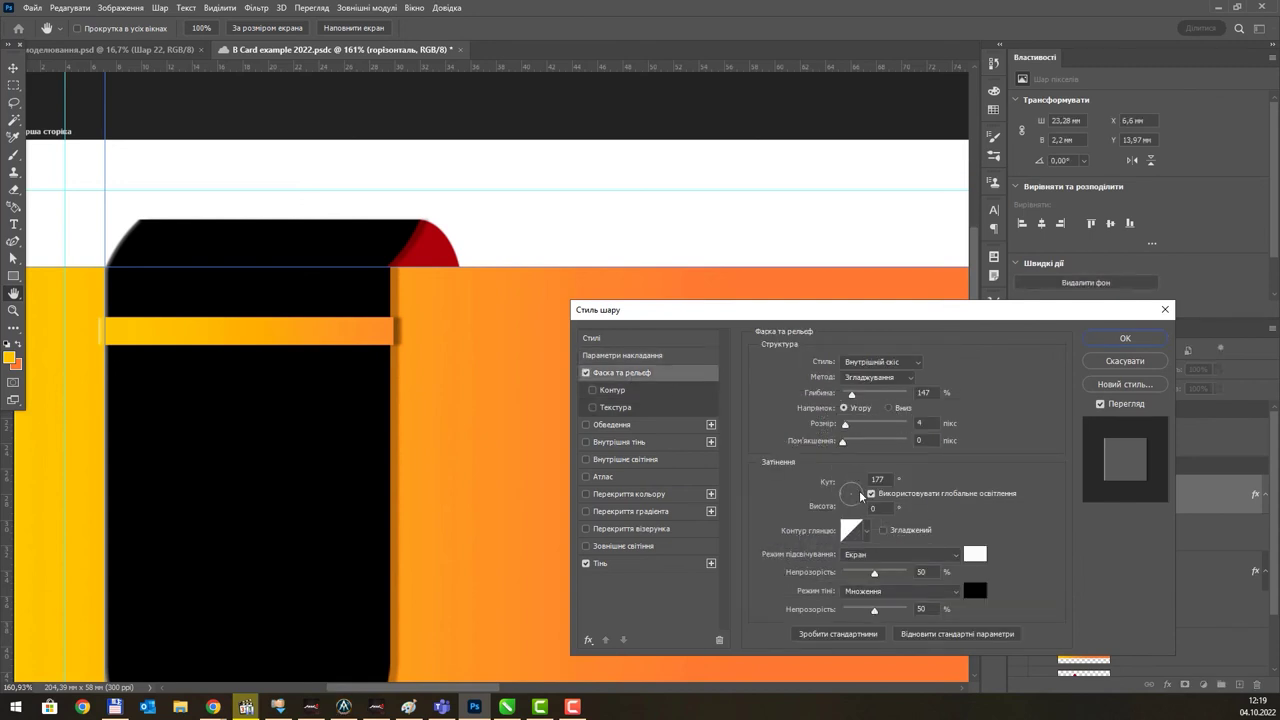
pyautogui.moveTo(846, 427)
pyautogui.mouseDown()
pyautogui.moveTo(860, 428)
pyautogui.moveTo(847, 443)
pyautogui.mouseUp()
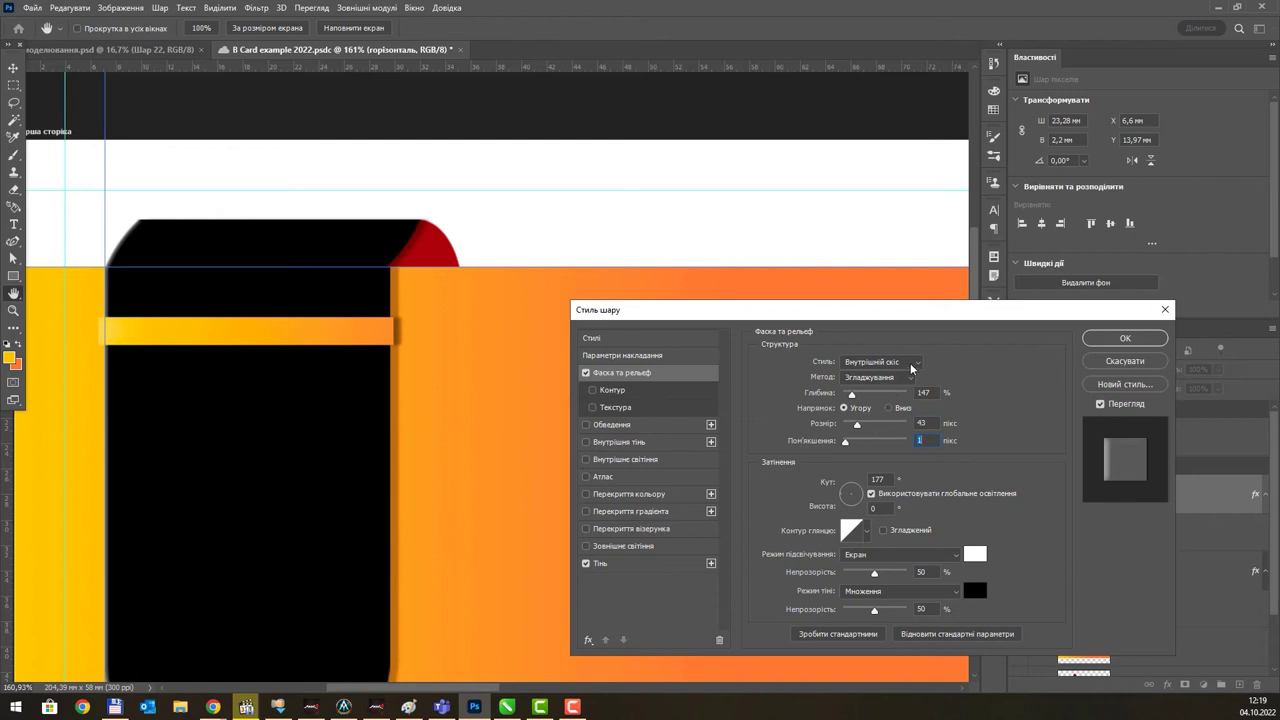
pyautogui.click(906, 364)
pyautogui.click(900, 376)
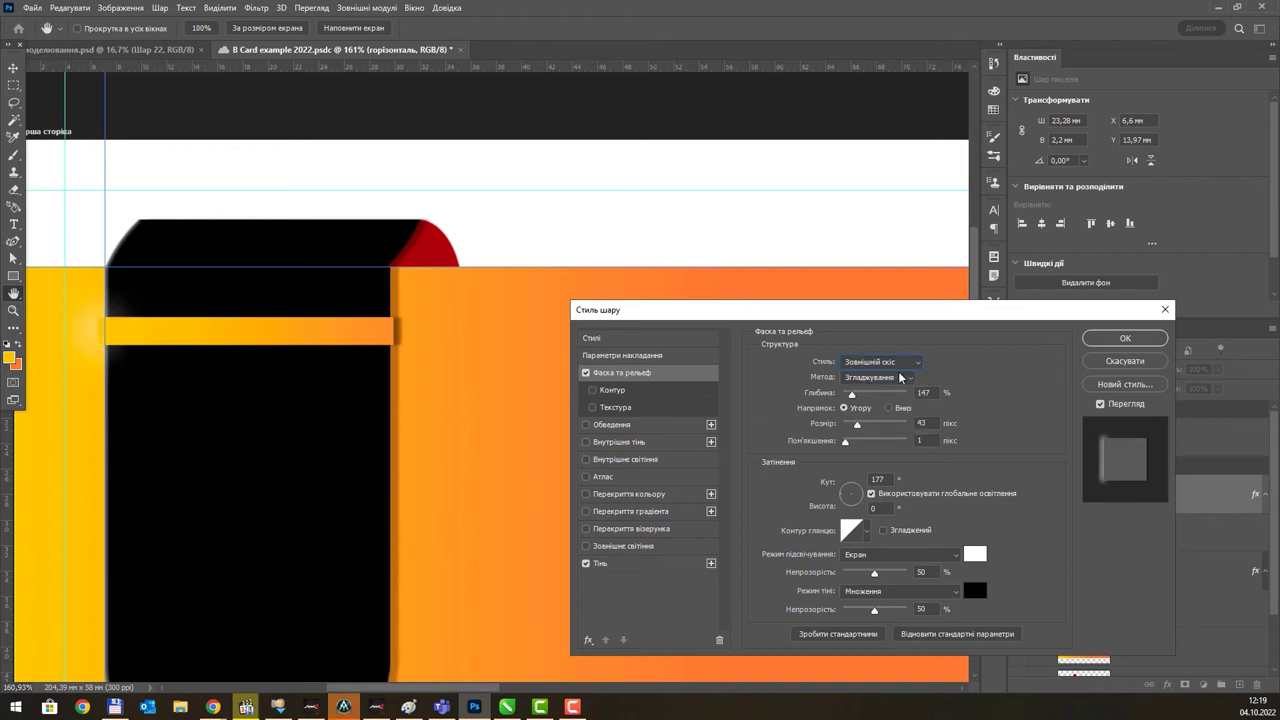
pyautogui.moveTo(858, 428); pyautogui.dragTo(840, 425)
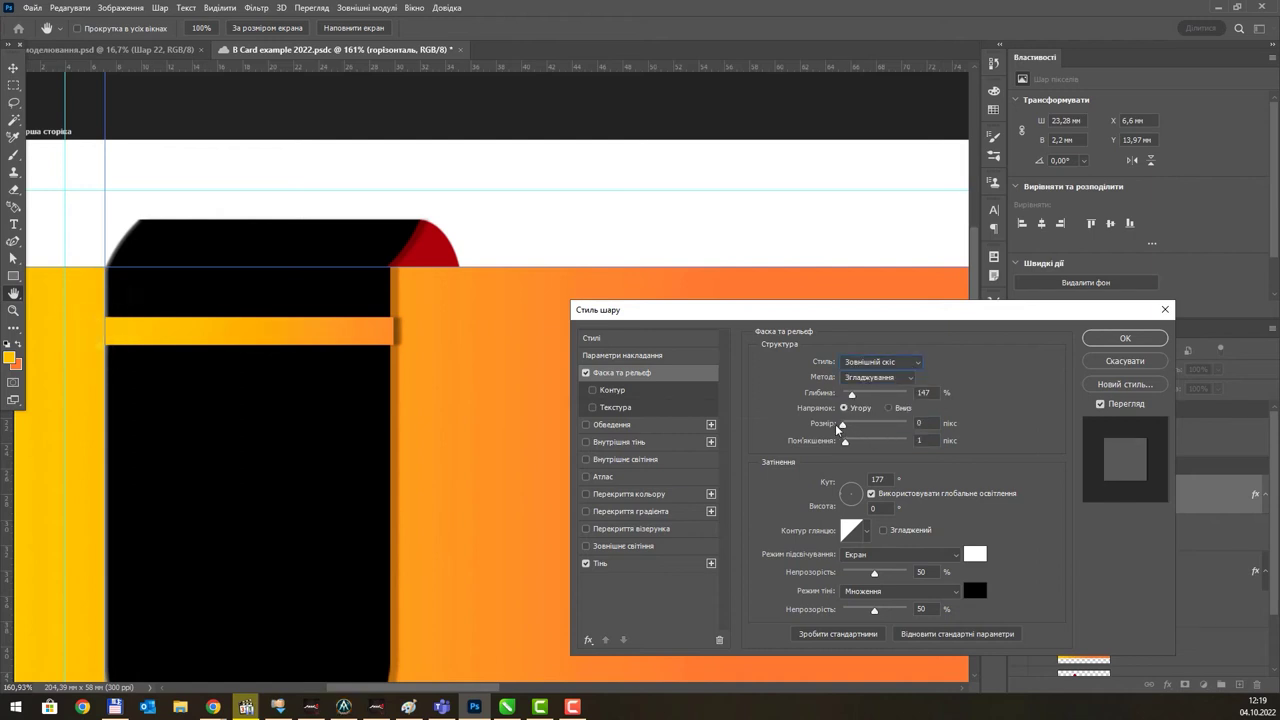
pyautogui.click(905, 364)
pyautogui.click(898, 379)
pyautogui.click(902, 379)
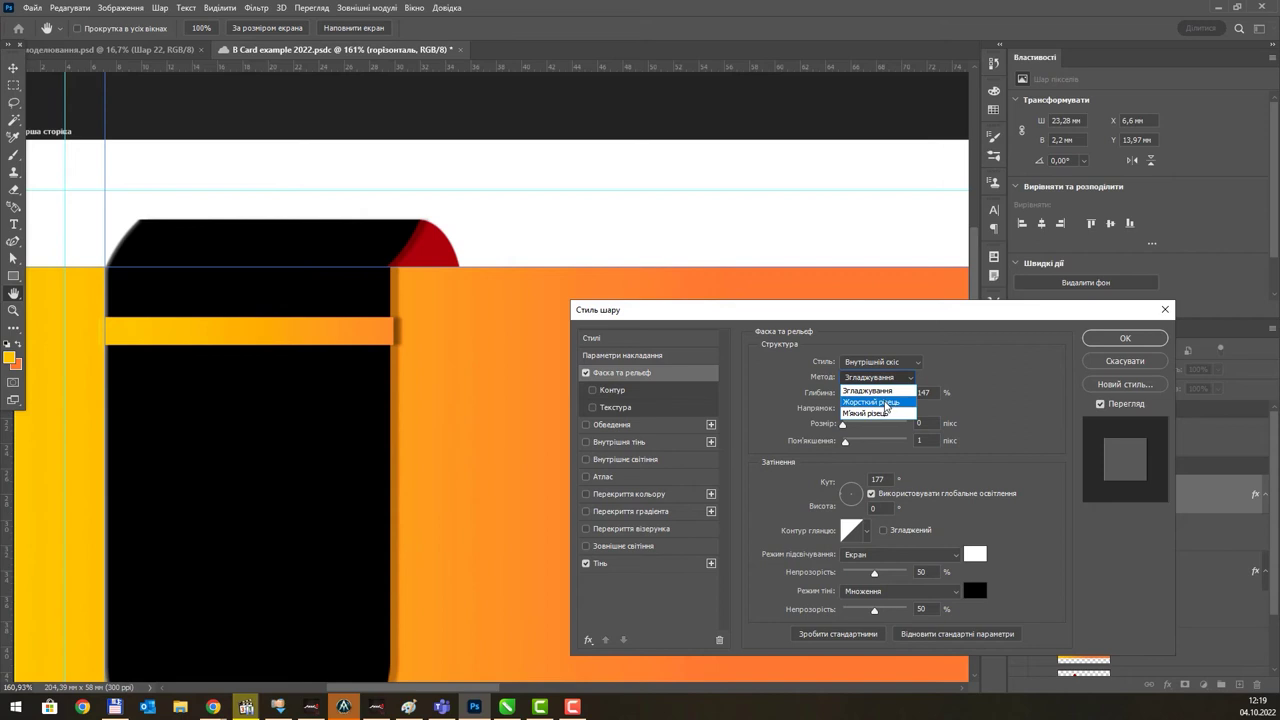
pyautogui.click(886, 403)
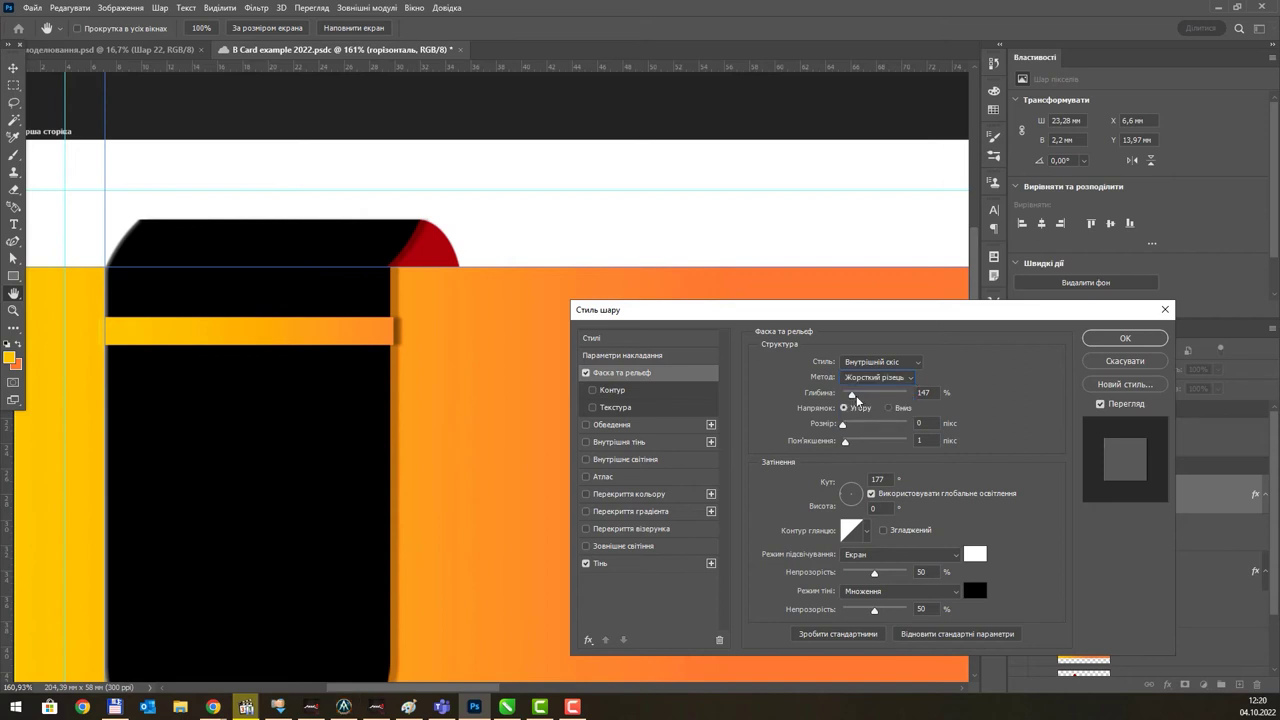
# Tune bevel depth to 147% and tighten the drop shadow to 6 px distance, 16% spread
pyautogui.moveTo(860, 398)
pyautogui.mouseDown()
pyautogui.moveTo(878, 400)
pyautogui.moveTo(857, 395)
pyautogui.moveTo(866, 444)
pyautogui.mouseUp()
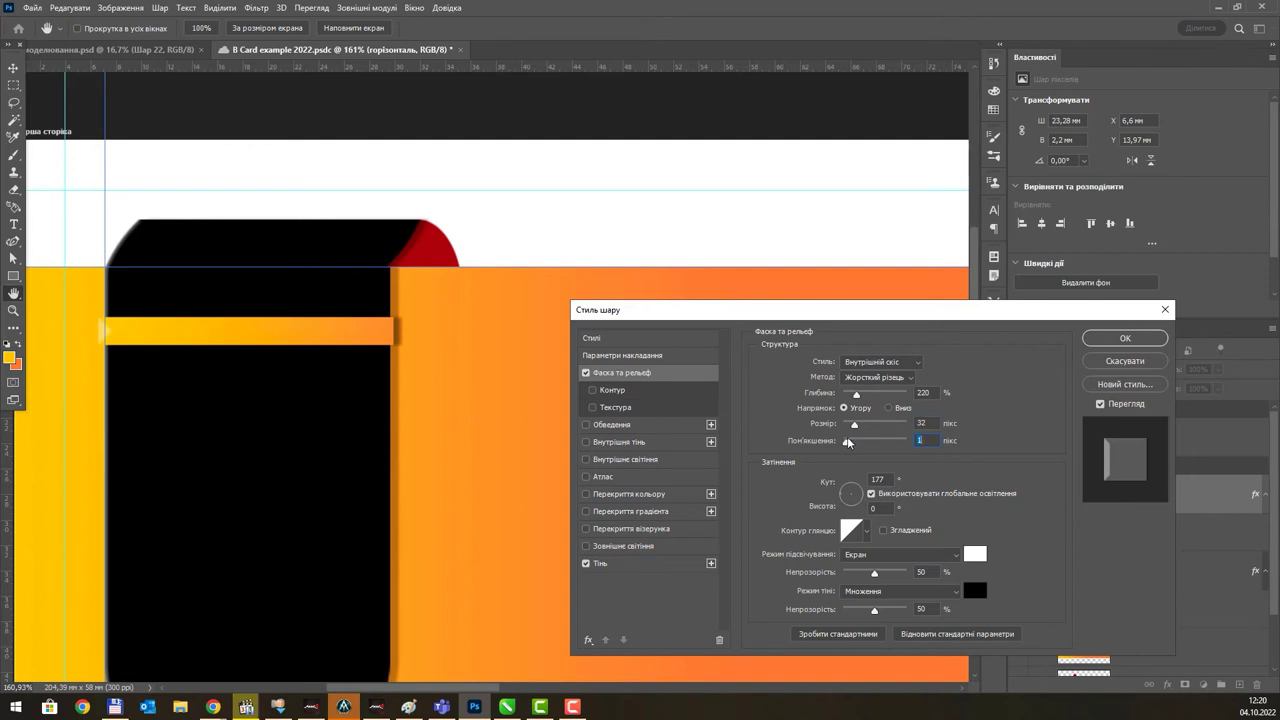
pyautogui.click(1100, 342)
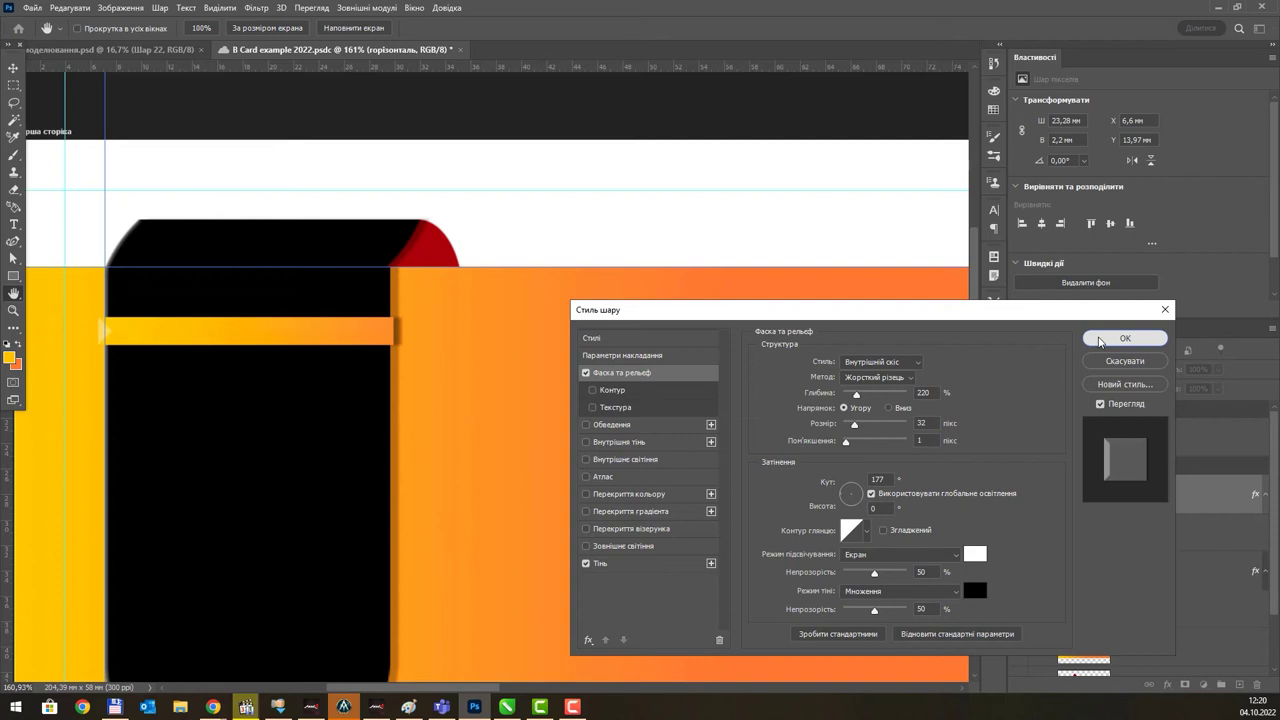
pyautogui.moveTo(856, 395)
pyautogui.mouseDown()
pyautogui.moveTo(826, 402)
pyautogui.moveTo(856, 403)
pyautogui.mouseUp()
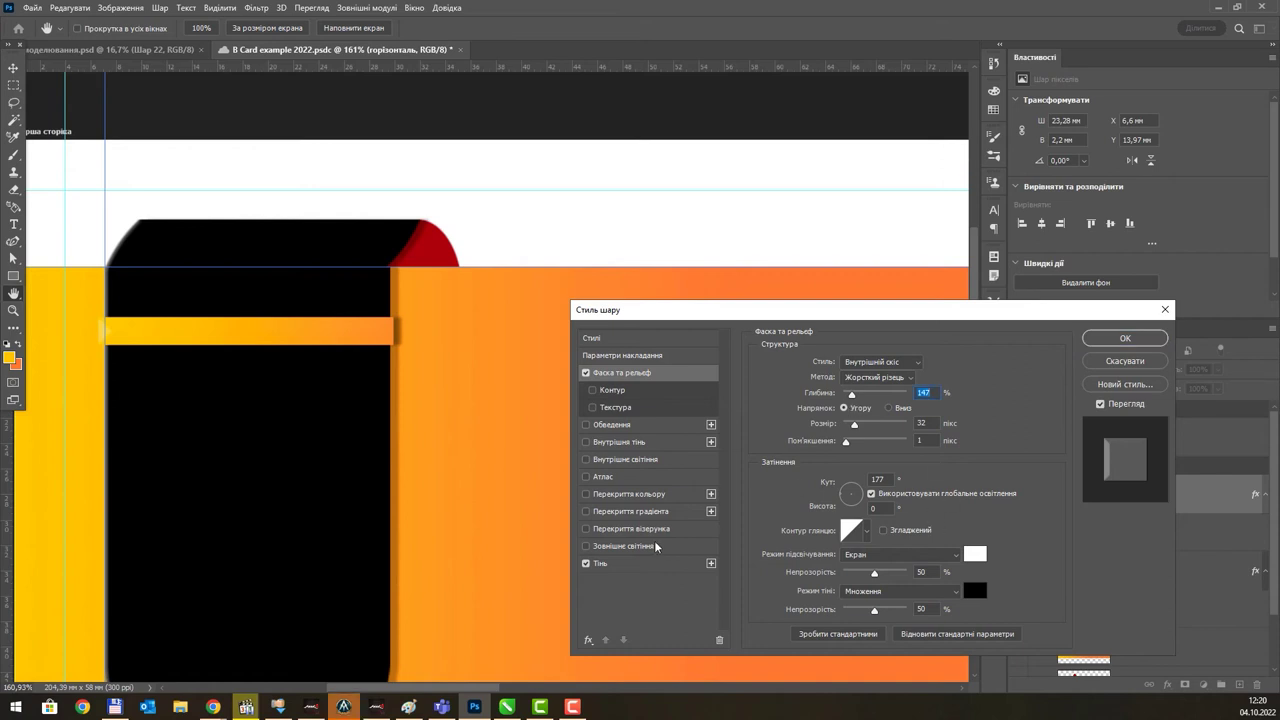
pyautogui.click(600, 564)
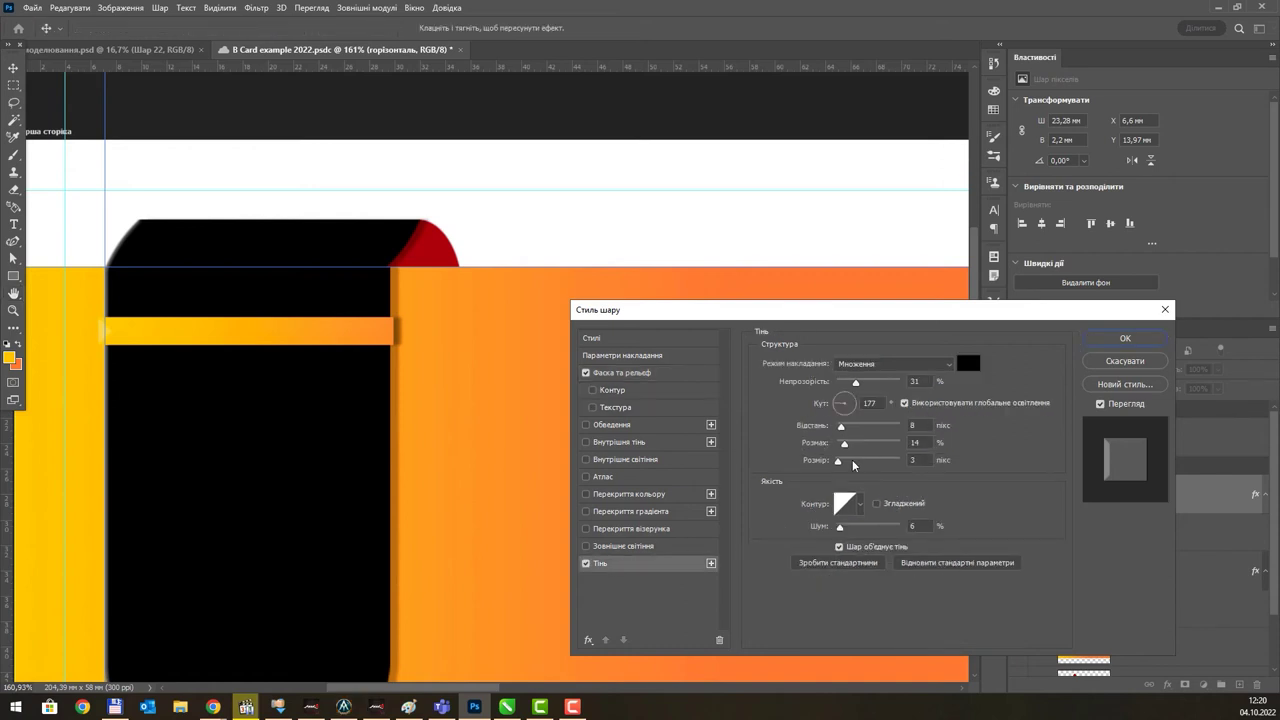
pyautogui.moveTo(842, 428); pyautogui.dragTo(844, 466)
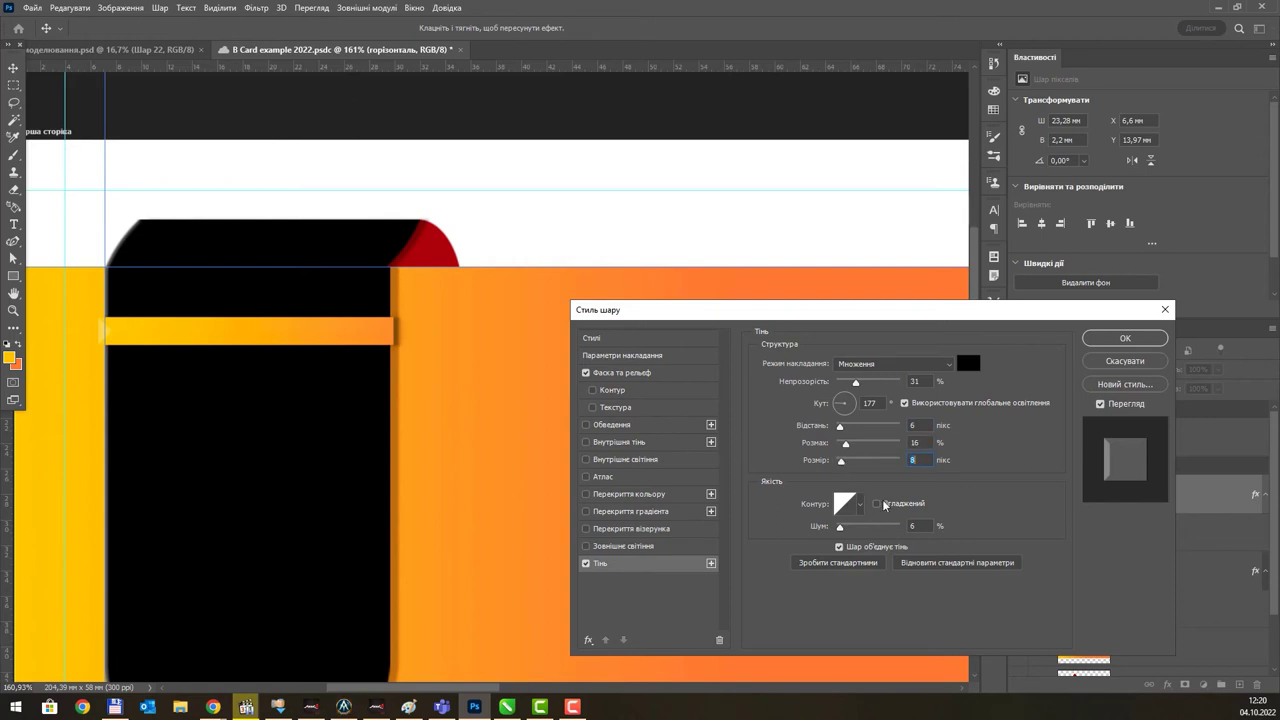
# Apply the stripe's bevel and drop shadow style and view both card pages
pyautogui.click(1110, 339)
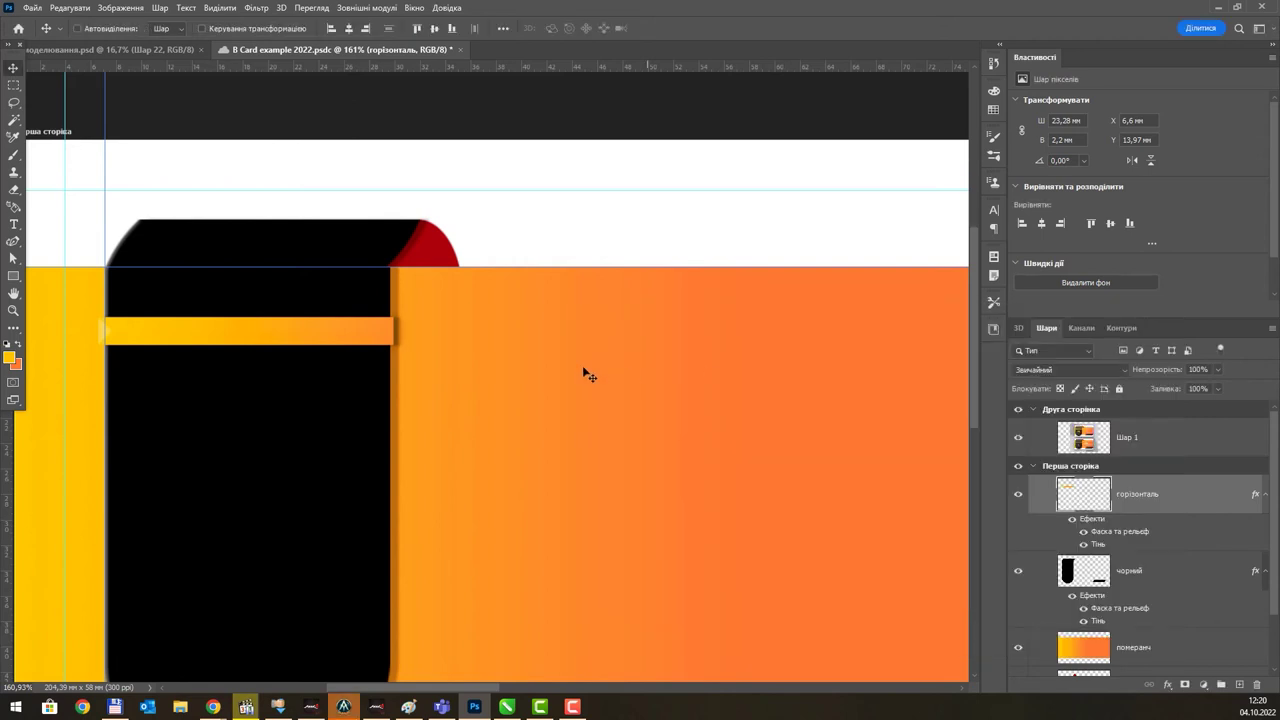
pyautogui.scroll(-3, 585, 373)
pyautogui.scroll(-3, 600, 367)
pyautogui.moveTo(800, 337); pyautogui.dragTo(506, 358)
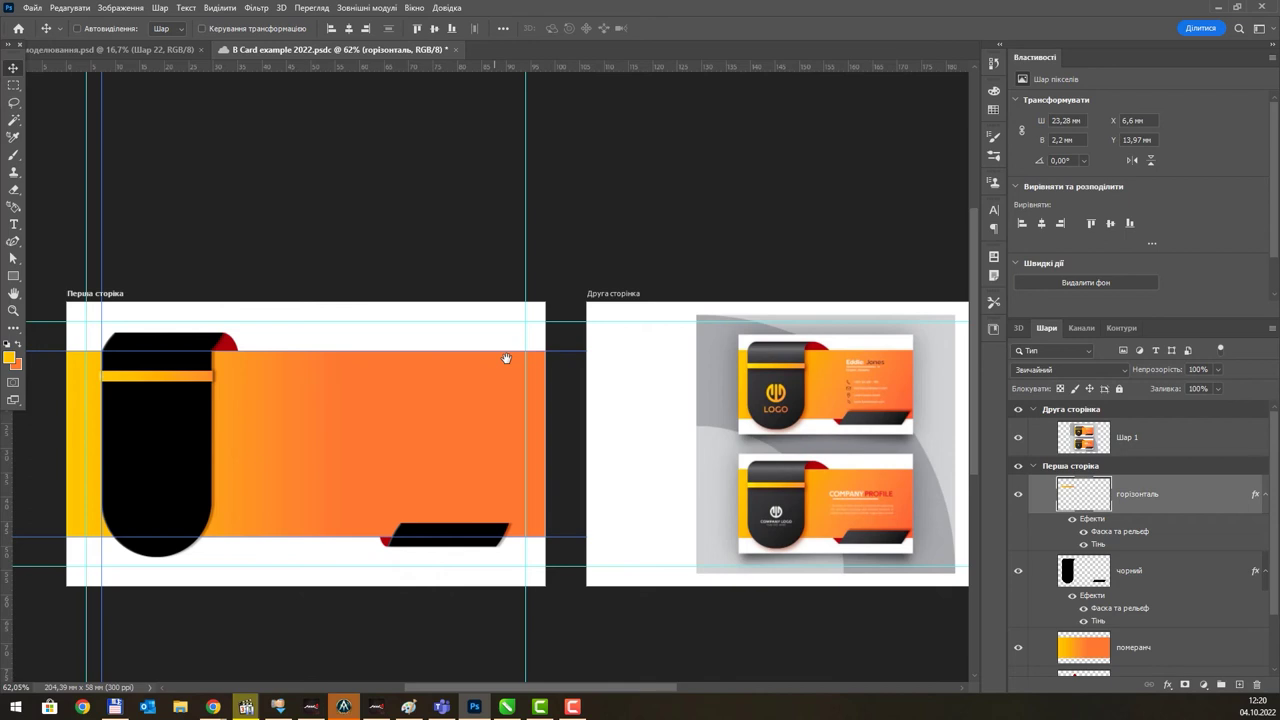
pyautogui.moveTo(520, 353); pyautogui.dragTo(580, 358)
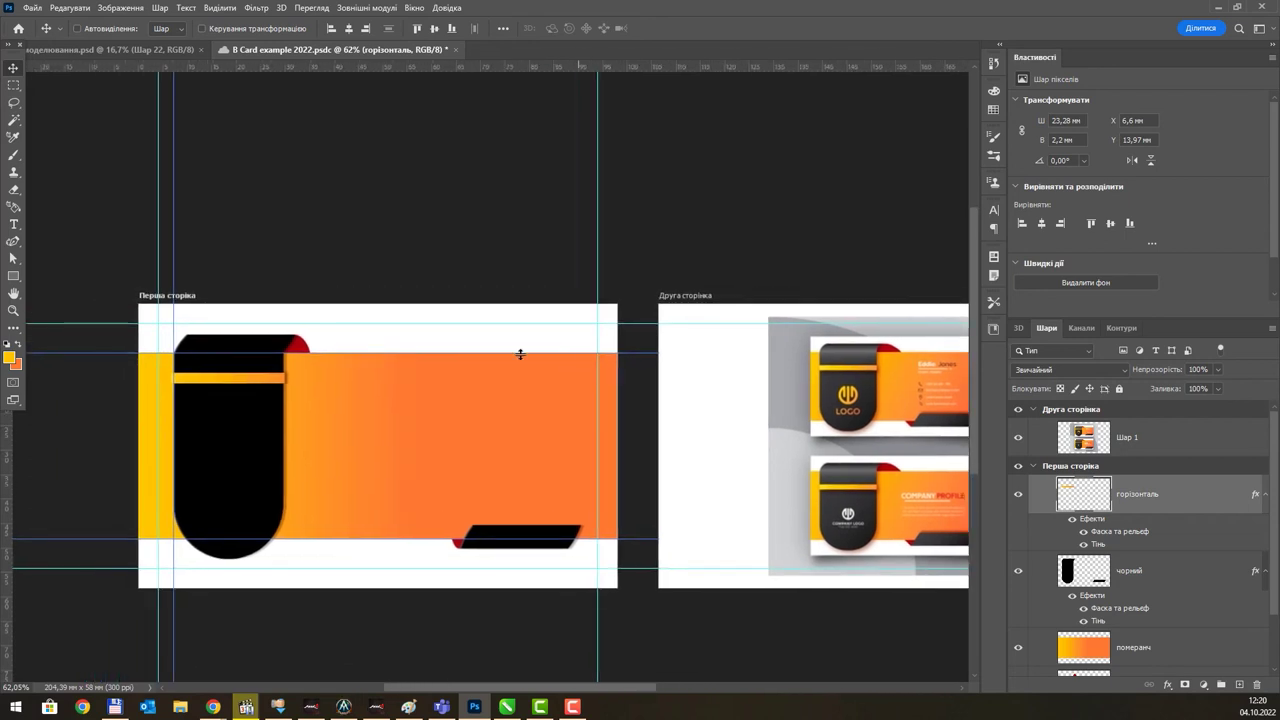
# Select the red fold-accent layer and bring up the Filter menu
pyautogui.scroll(2, 311, 323)
pyautogui.keyDown('ctrl'); pyautogui.click(296, 360); pyautogui.keyUp('ctrl')
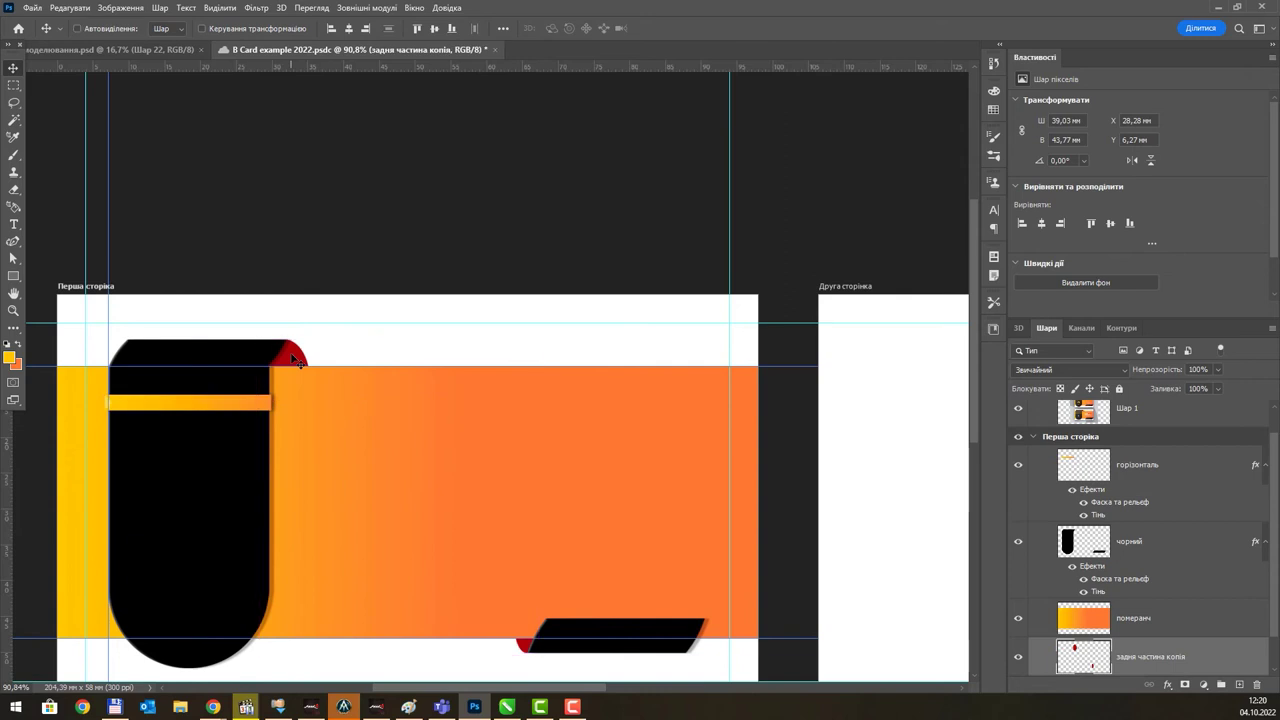
pyautogui.scroll(1, 338, 365)
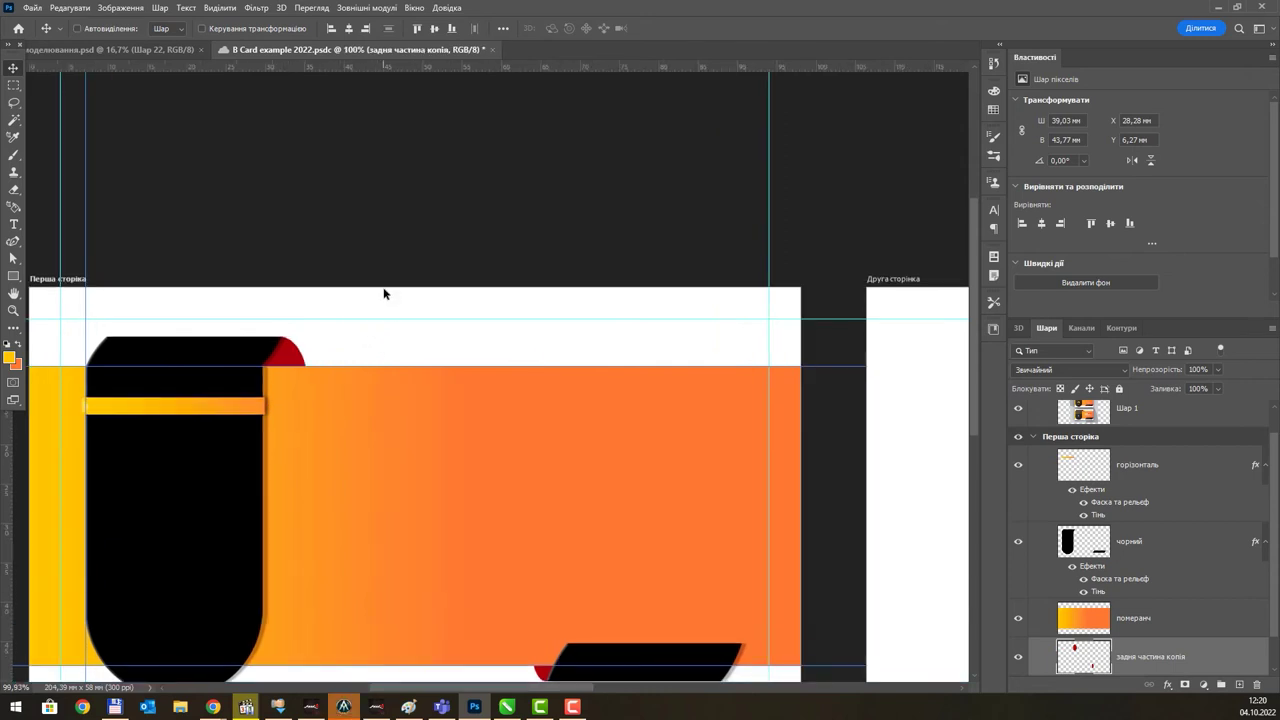
pyautogui.click(255, 8)
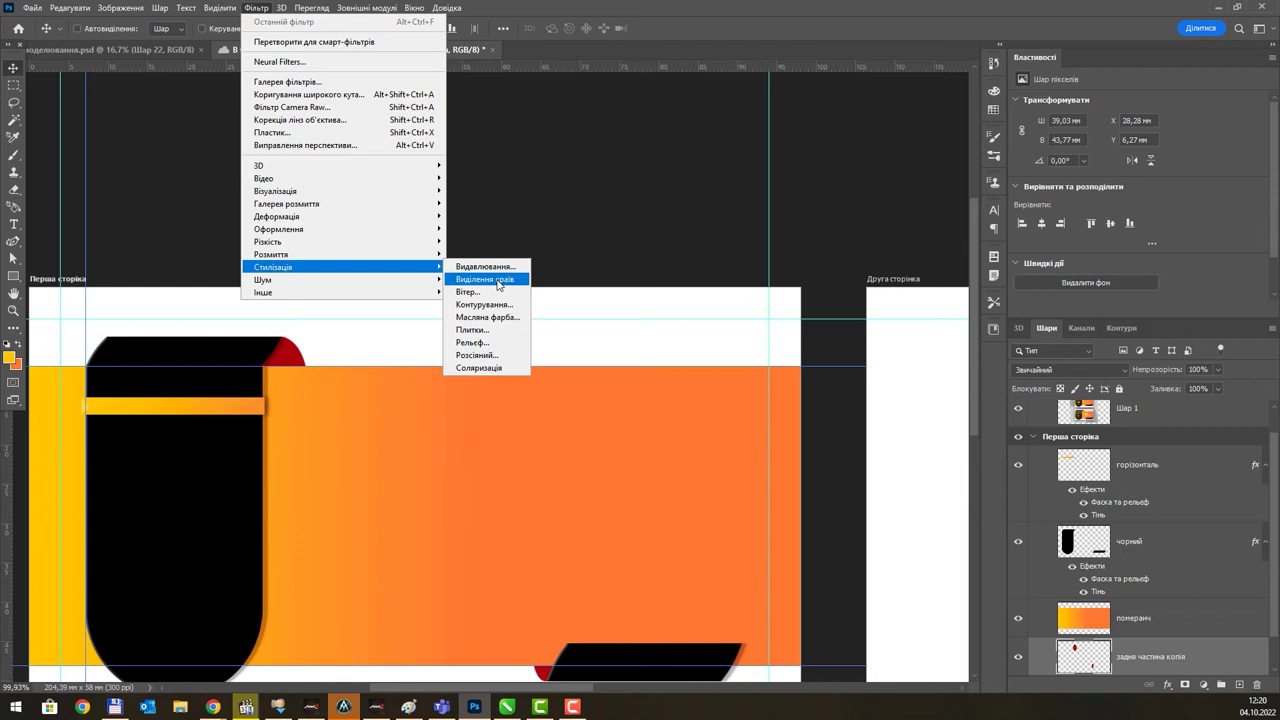
pyautogui.moveTo(290, 280)
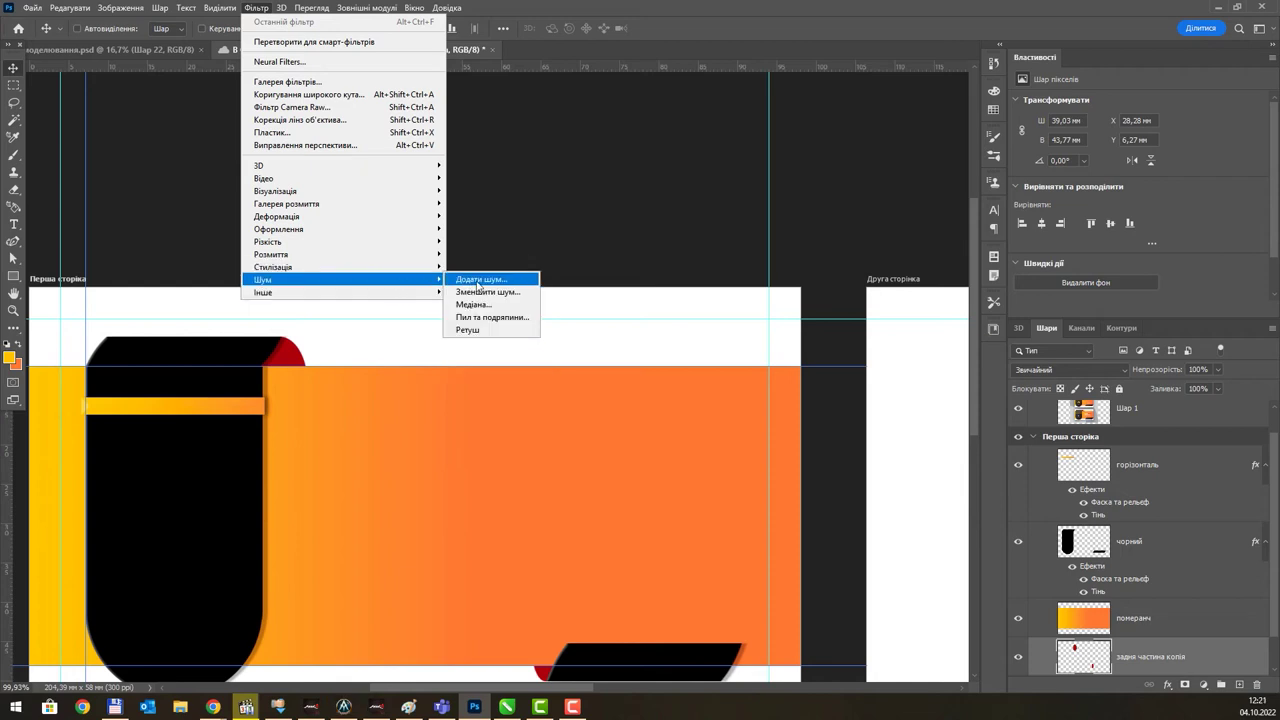
# Apply Add Noise at 8.69% with Uniform distribution to the 'задня частина копія' layer
pyautogui.click(478, 280)
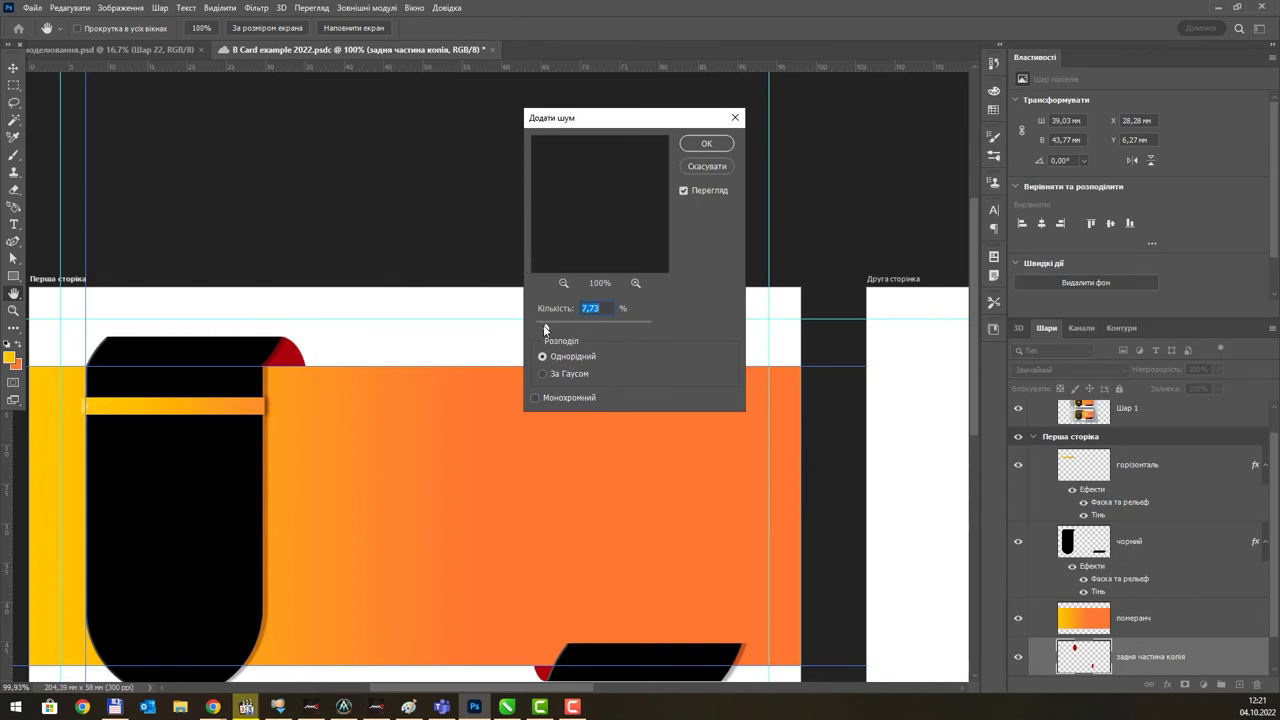
pyautogui.moveTo(545, 329)
pyautogui.mouseDown()
pyautogui.moveTo(528, 332)
pyautogui.moveTo(547, 329)
pyautogui.mouseUp()
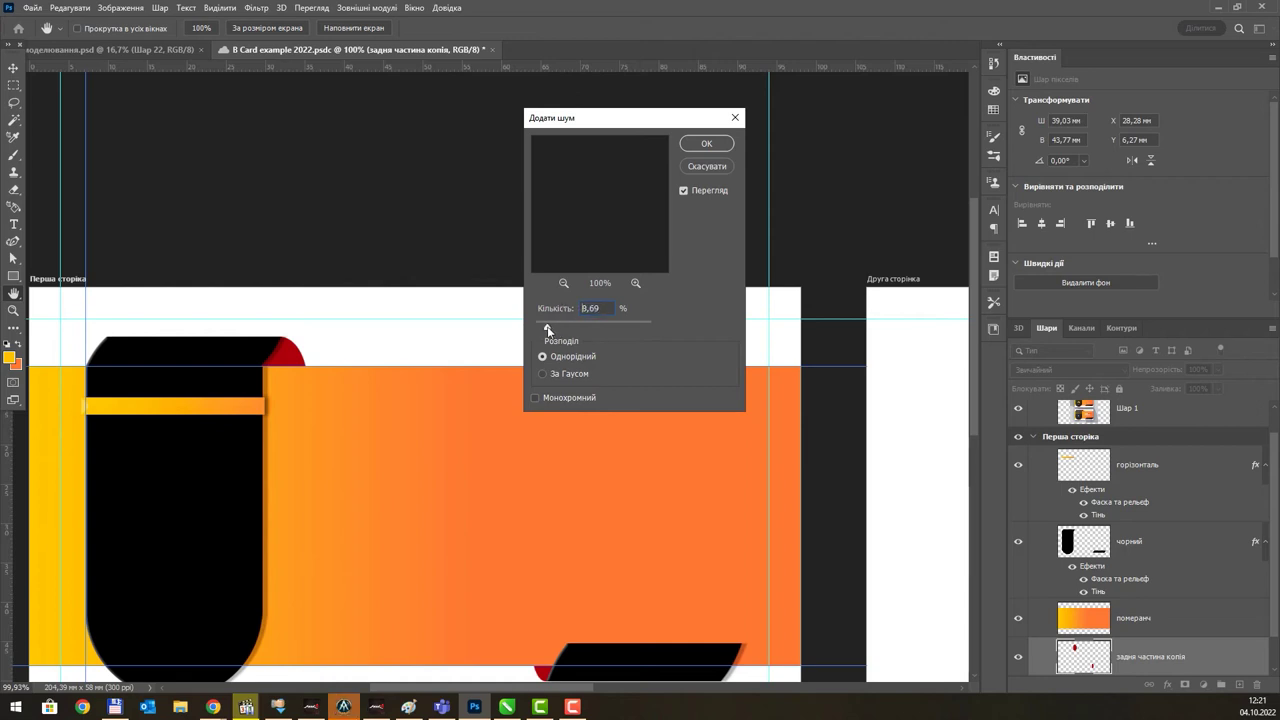
pyautogui.click(706, 143)
pyautogui.scroll(-2, 705, 430)
# Compare with the reference mockup, then zoom in on the red fold at the tab's top-right corner
pyautogui.scroll(-1, 790, 420)
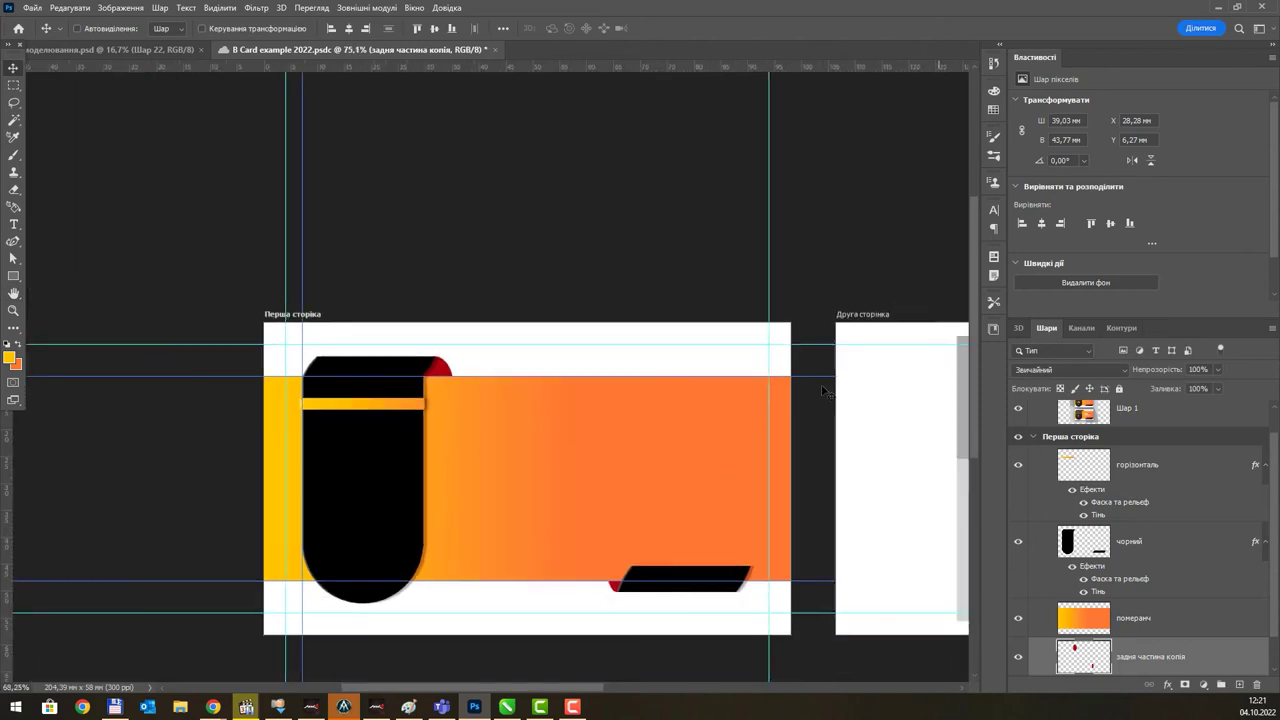
pyautogui.scroll(-1, 850, 380)
pyautogui.moveTo(877, 363); pyautogui.dragTo(580, 367)
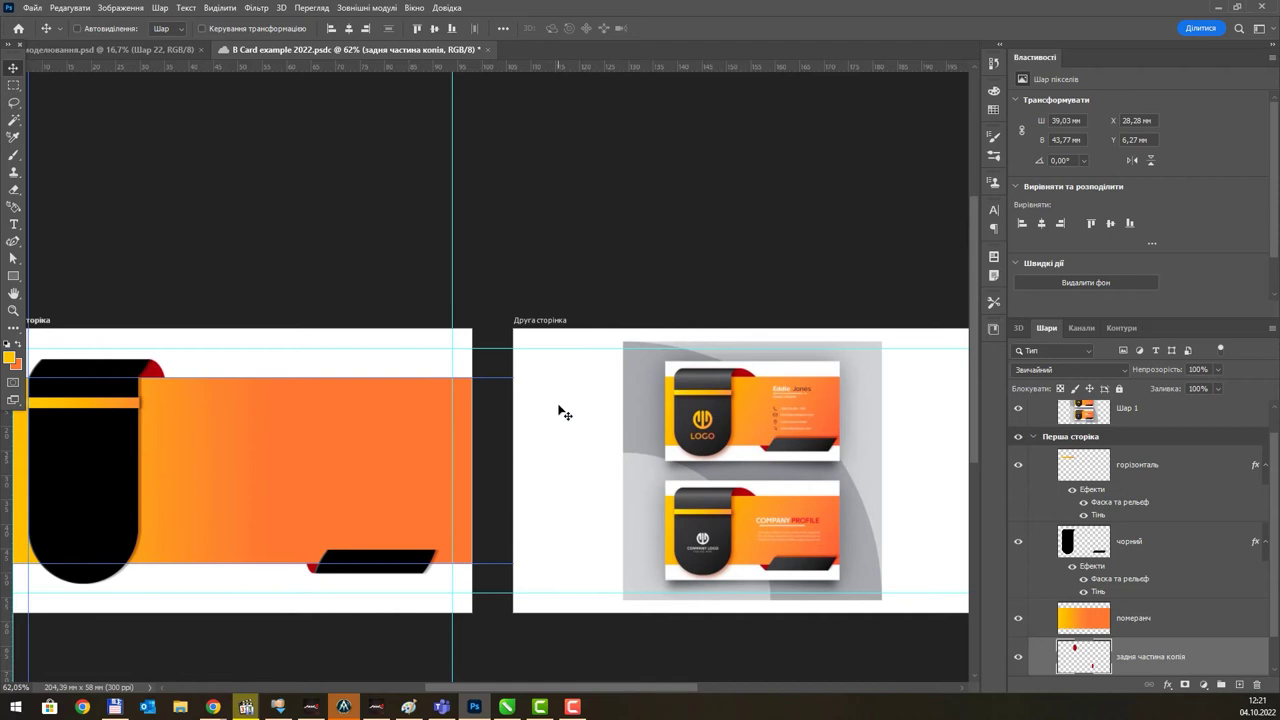
pyautogui.scroll(1, 175, 375)
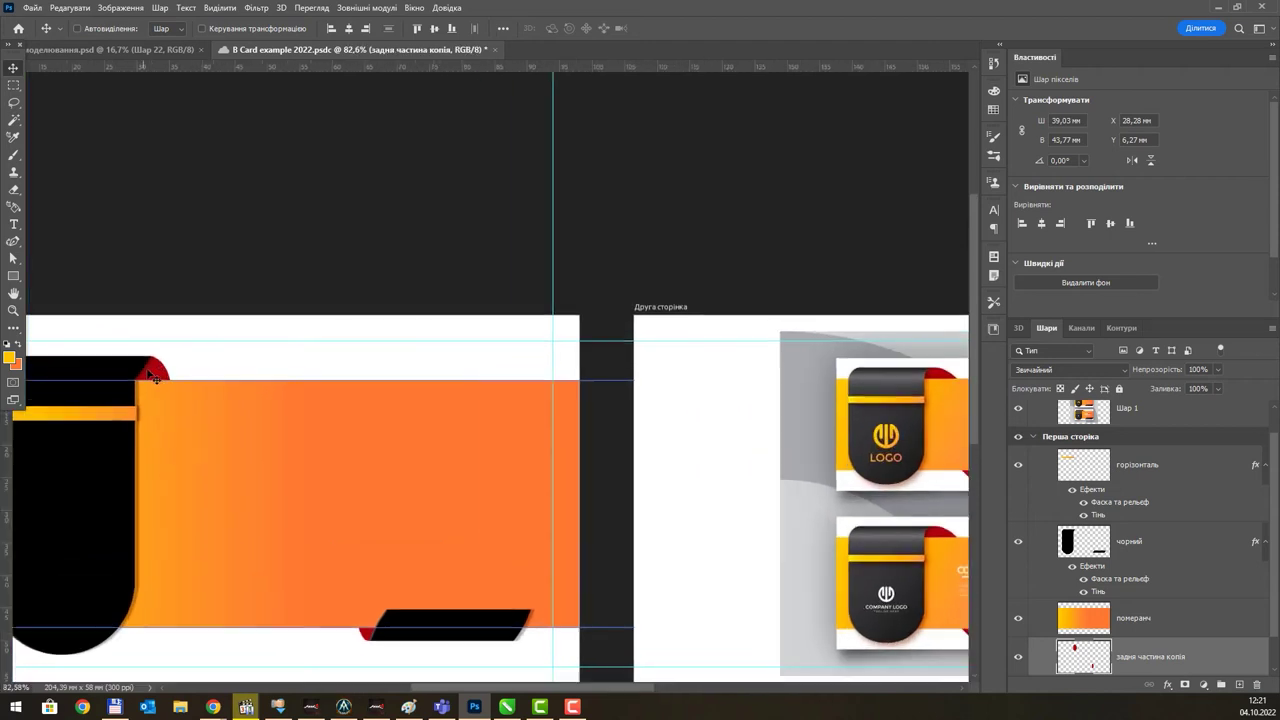
pyautogui.scroll(2, 172, 374)
pyautogui.scroll(1, 172, 373)
pyautogui.moveTo(229, 337); pyautogui.dragTo(454, 368)
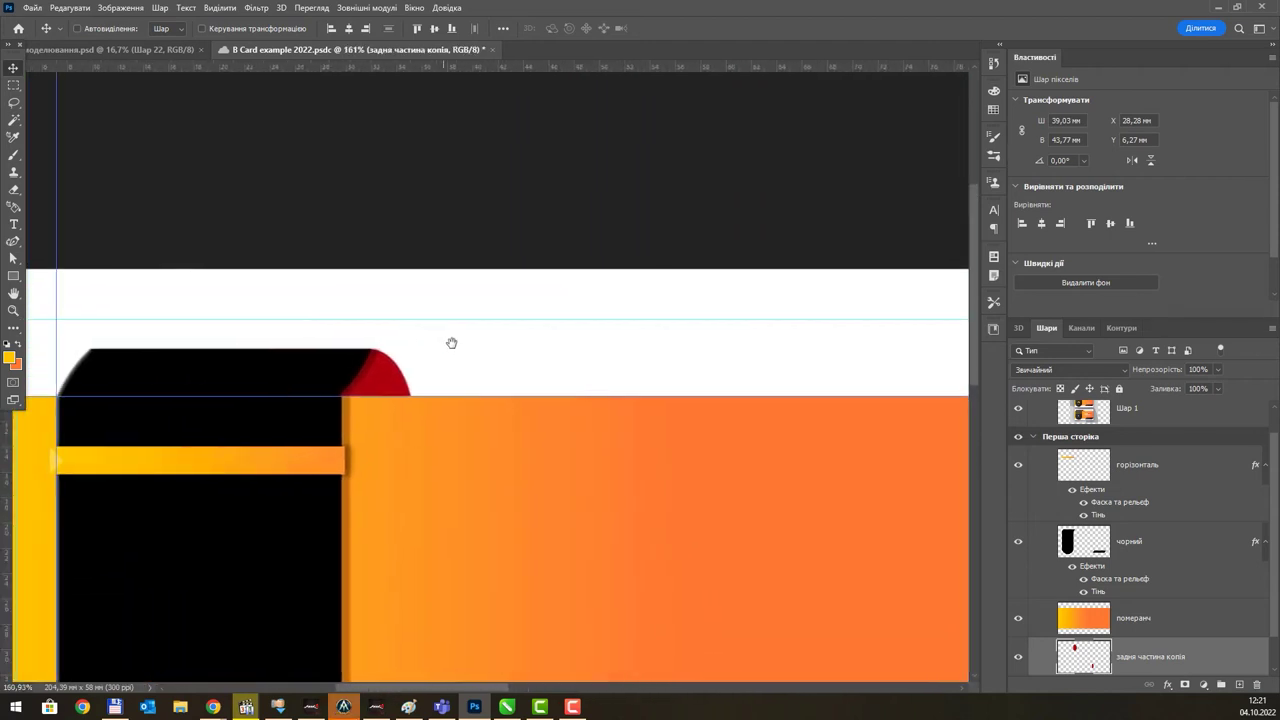
pyautogui.scroll(1, 392, 398)
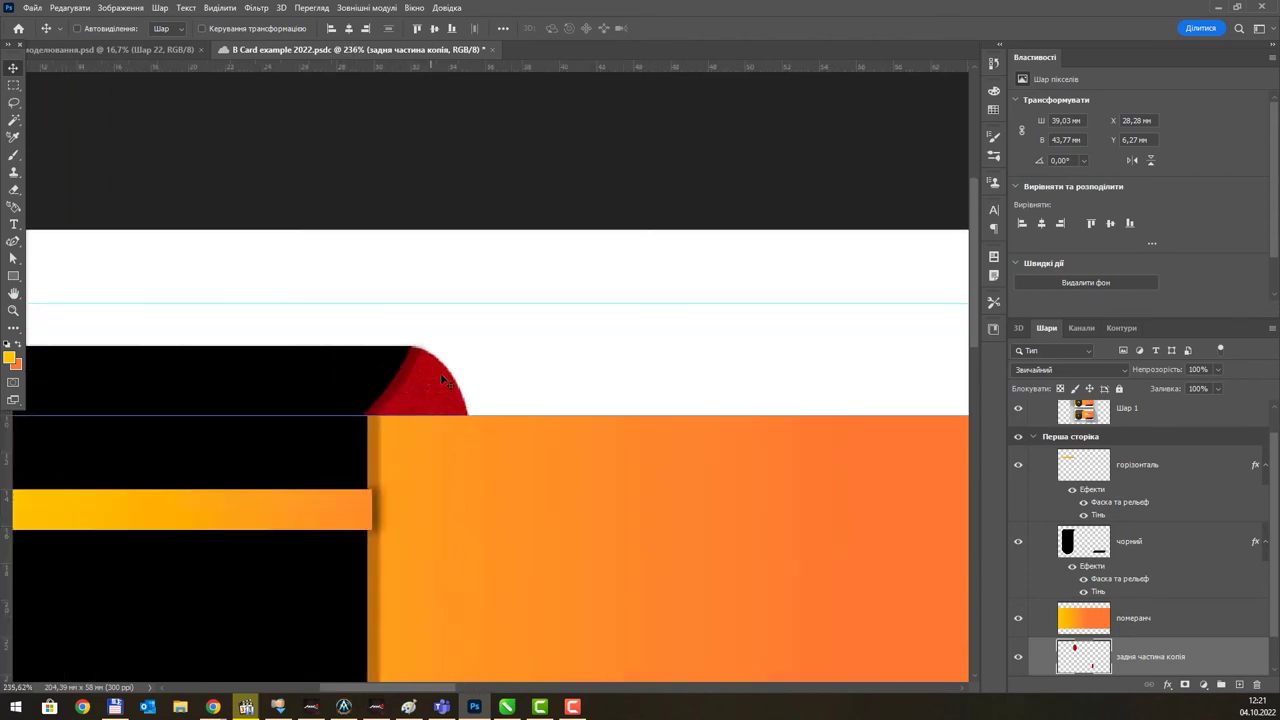
pyautogui.scroll(1, 495, 376)
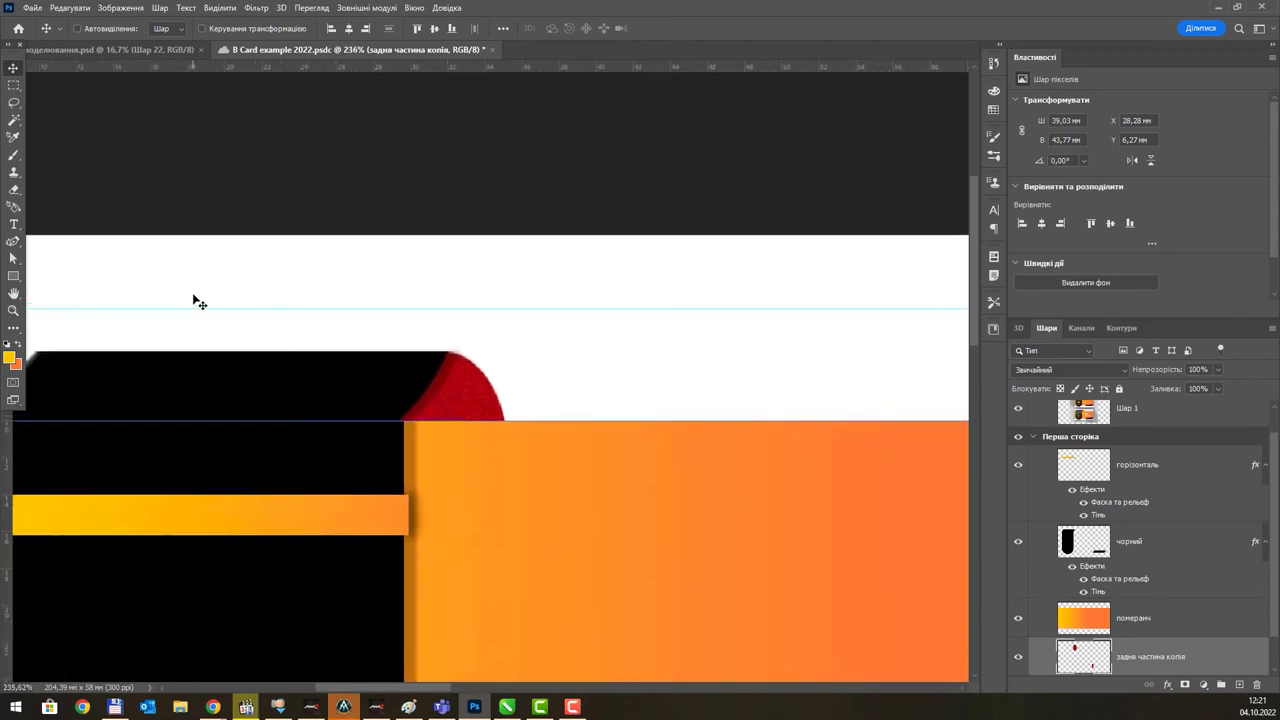
# Enlarge the Eraser brush toward 70 px and undo an accidental erase of the red fold
pyautogui.click(14, 189)
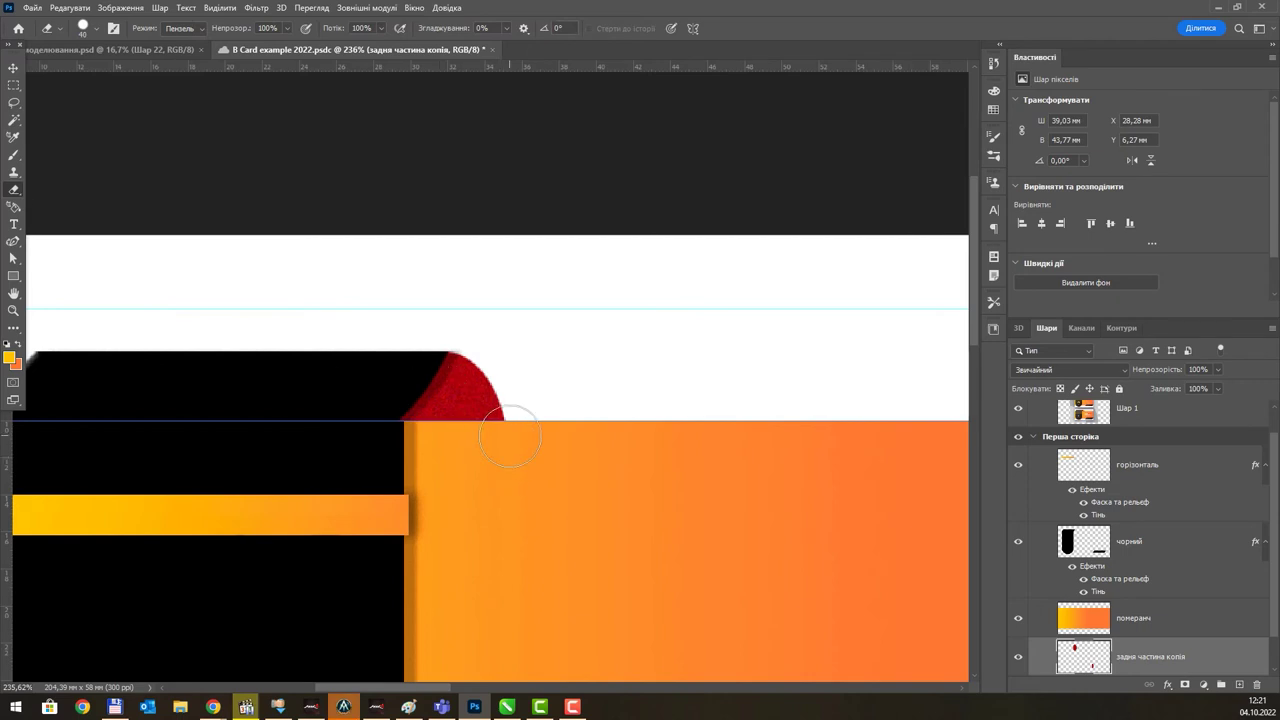
pyautogui.rightClick(505, 432)
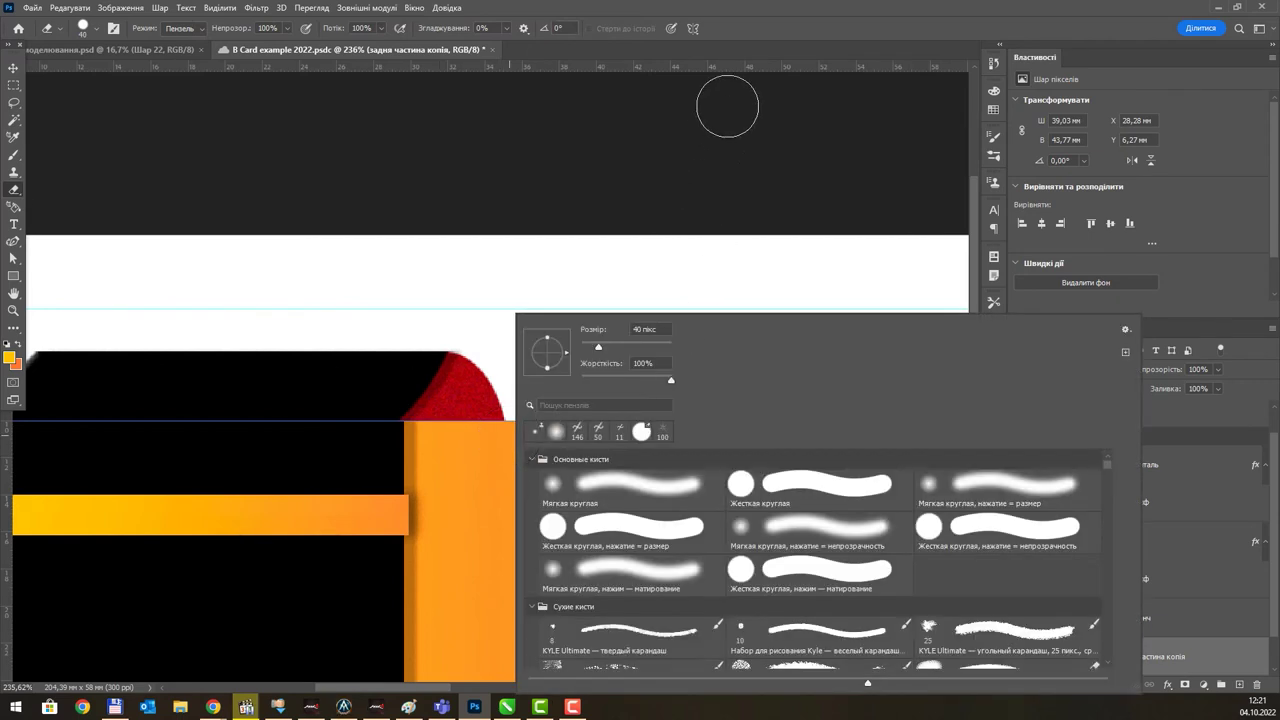
pyautogui.click(796, 41)
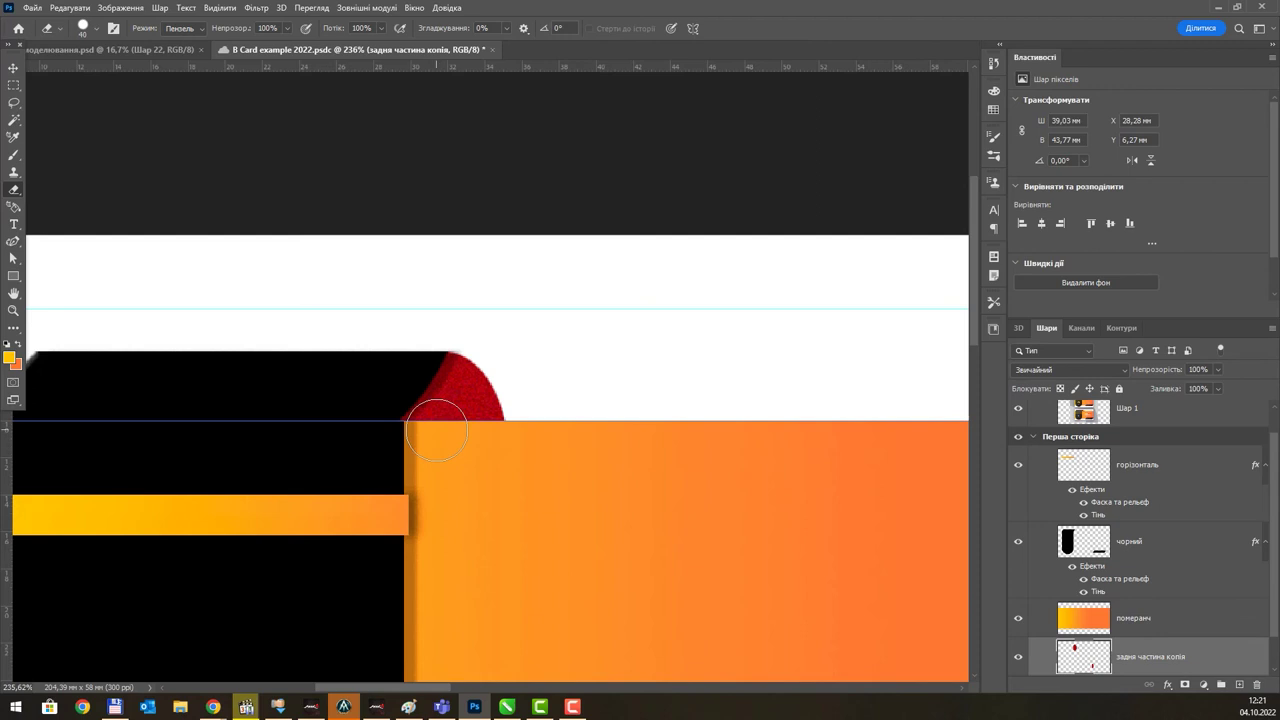
pyautogui.press(']')
pyautogui.press(']')
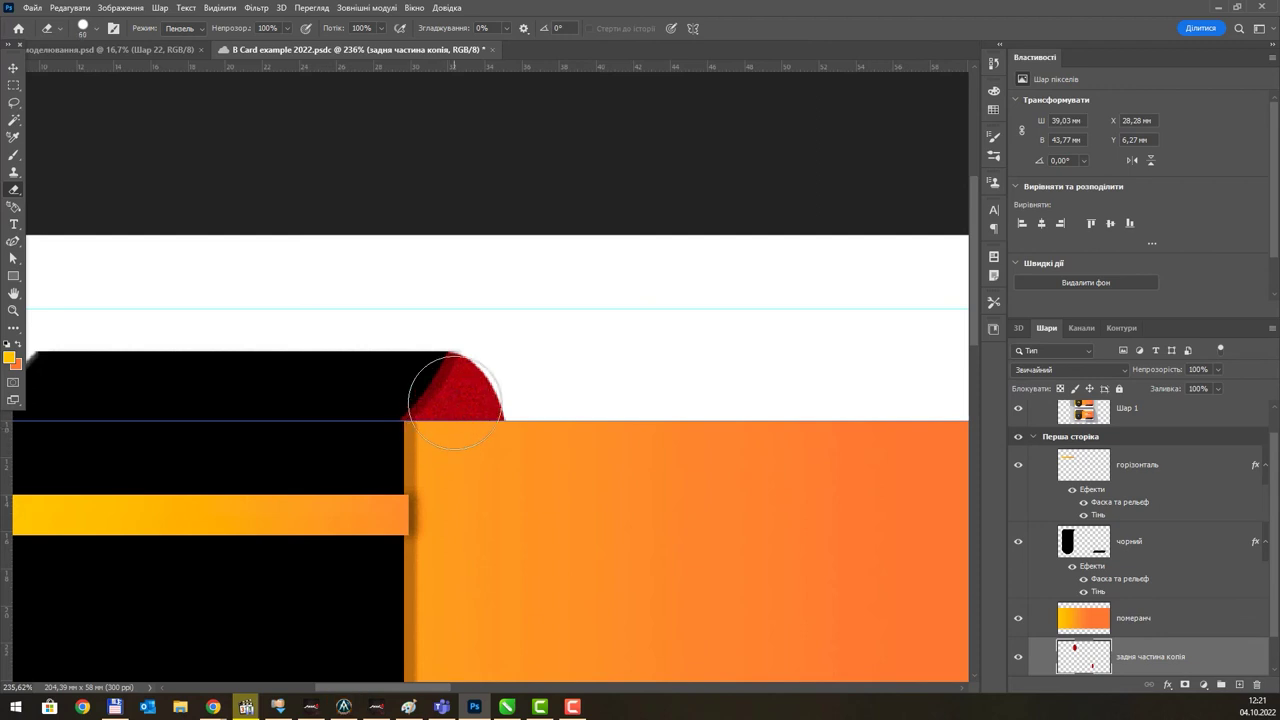
pyautogui.press(']')
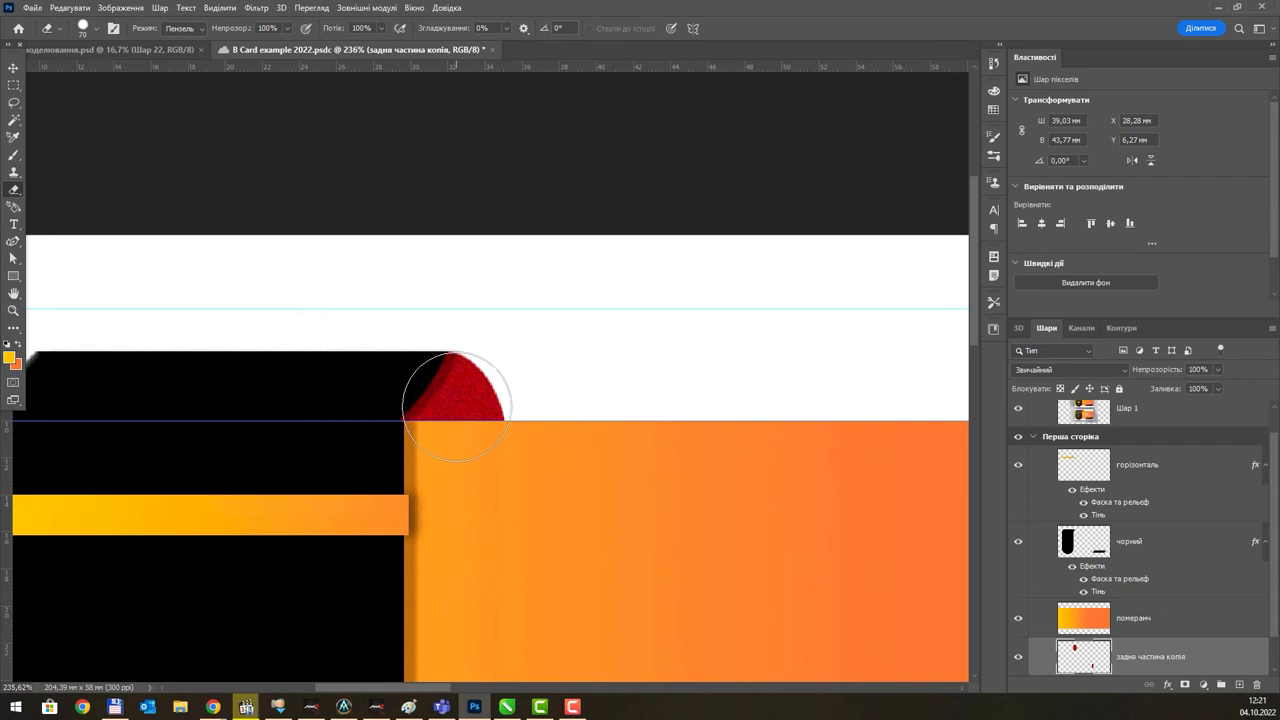
pyautogui.click(457, 407)
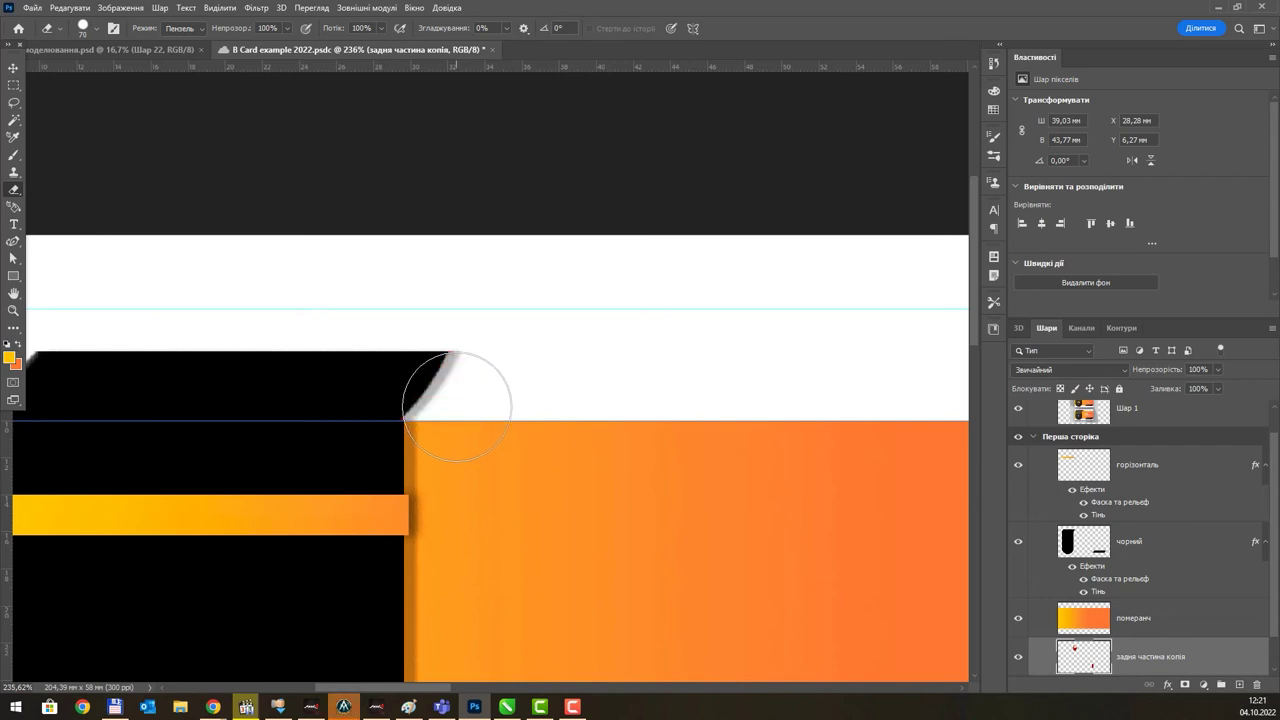
pyautogui.hotkey('ctrl', 'z')
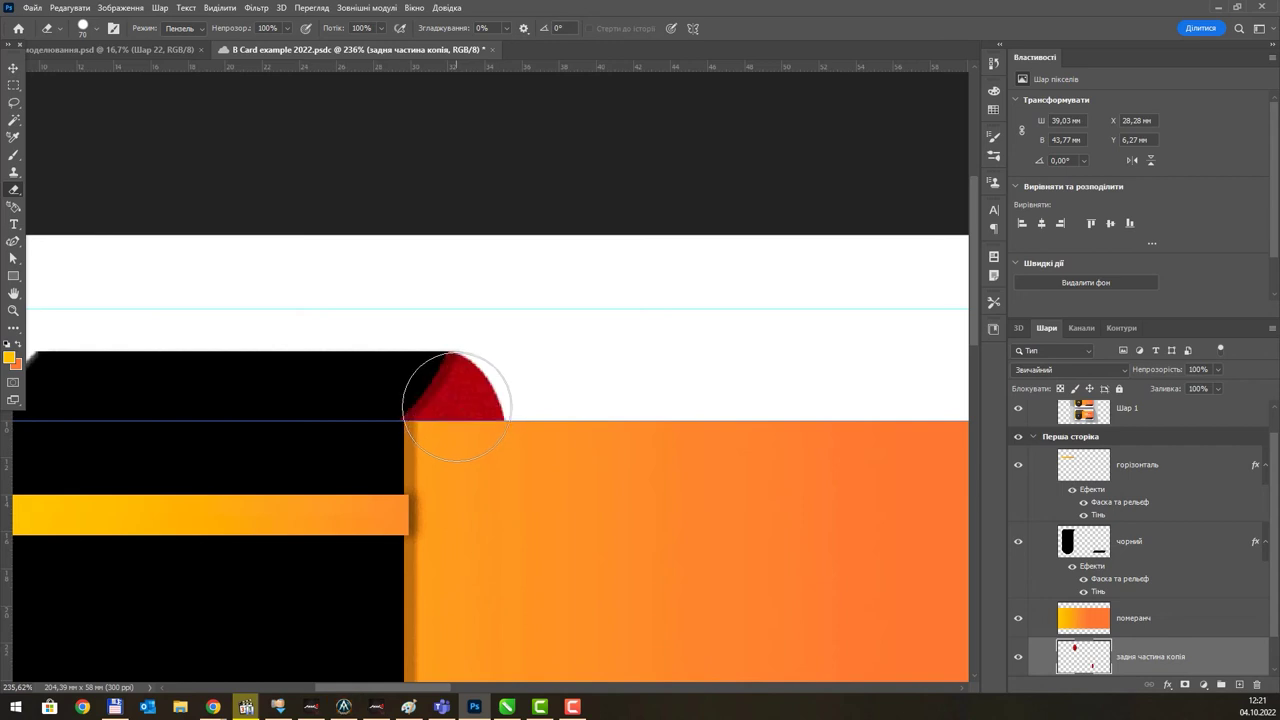
# Erase the black corner on чорний to reveal more of the red fold's curve
pyautogui.click(1172, 535)
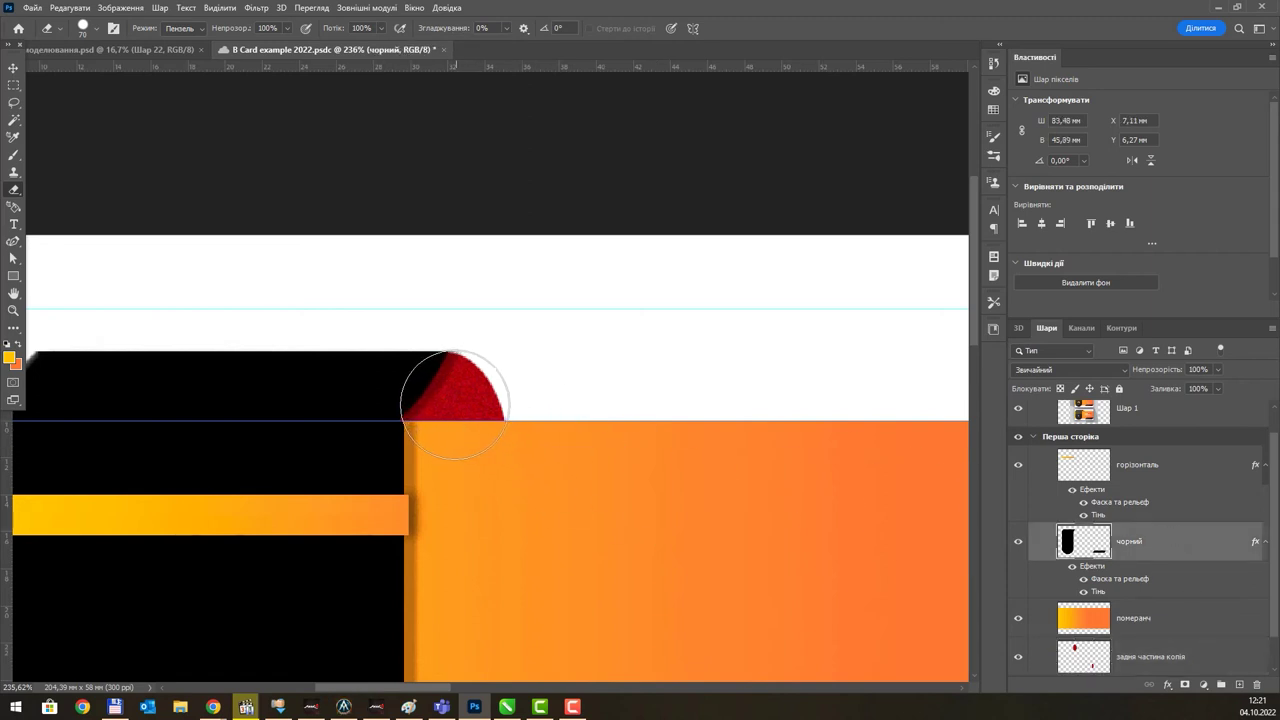
pyautogui.click(453, 405)
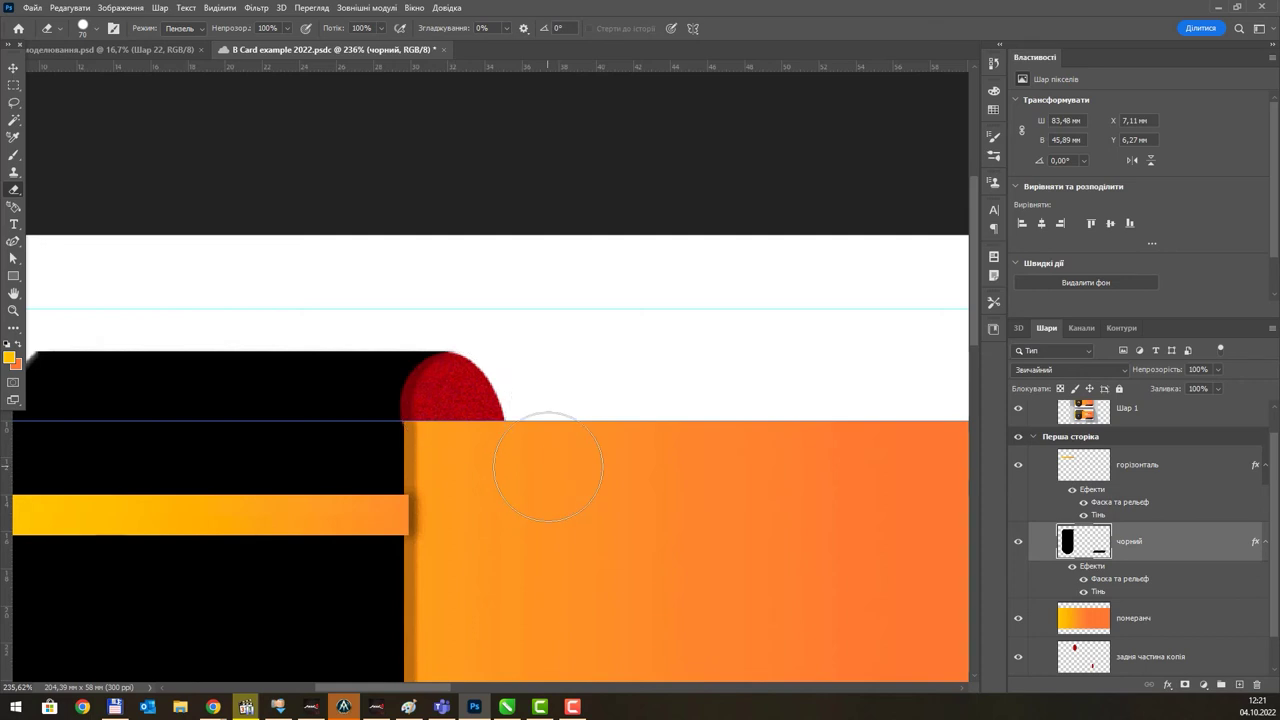
pyautogui.scroll(-2, 532, 442)
pyautogui.scroll(-1, 532, 442)
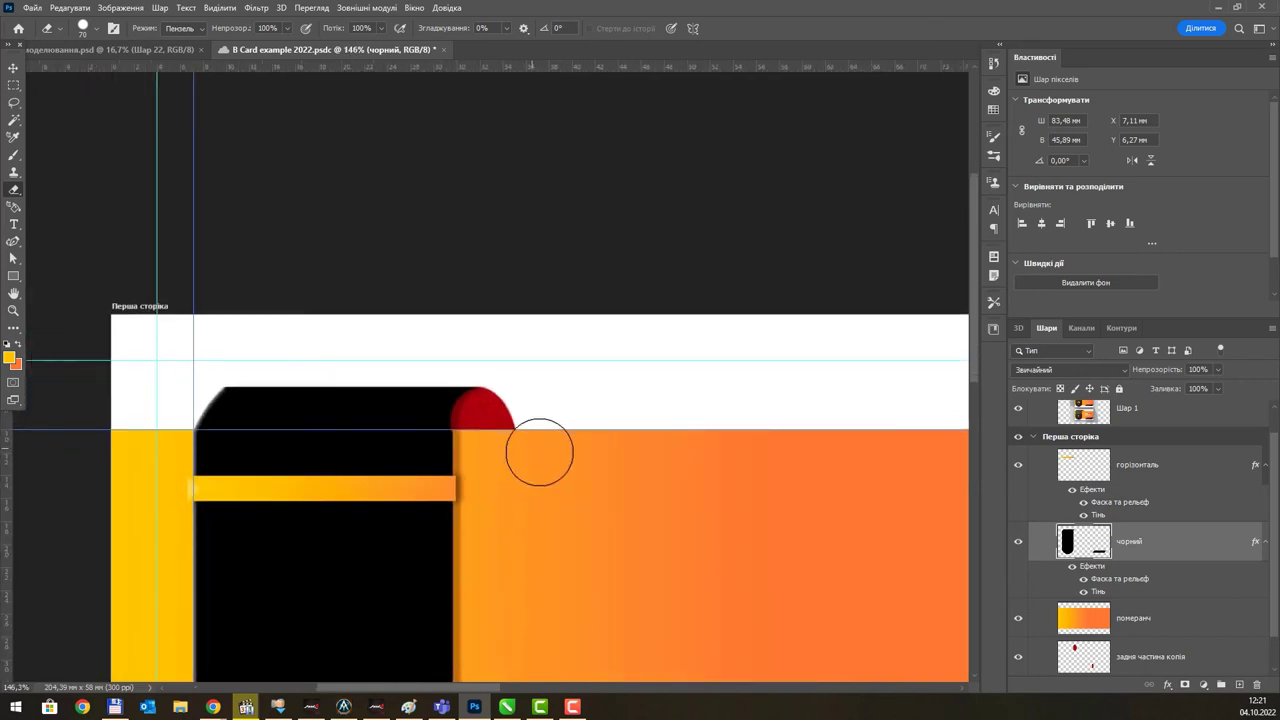
pyautogui.scroll(-1, 594, 483)
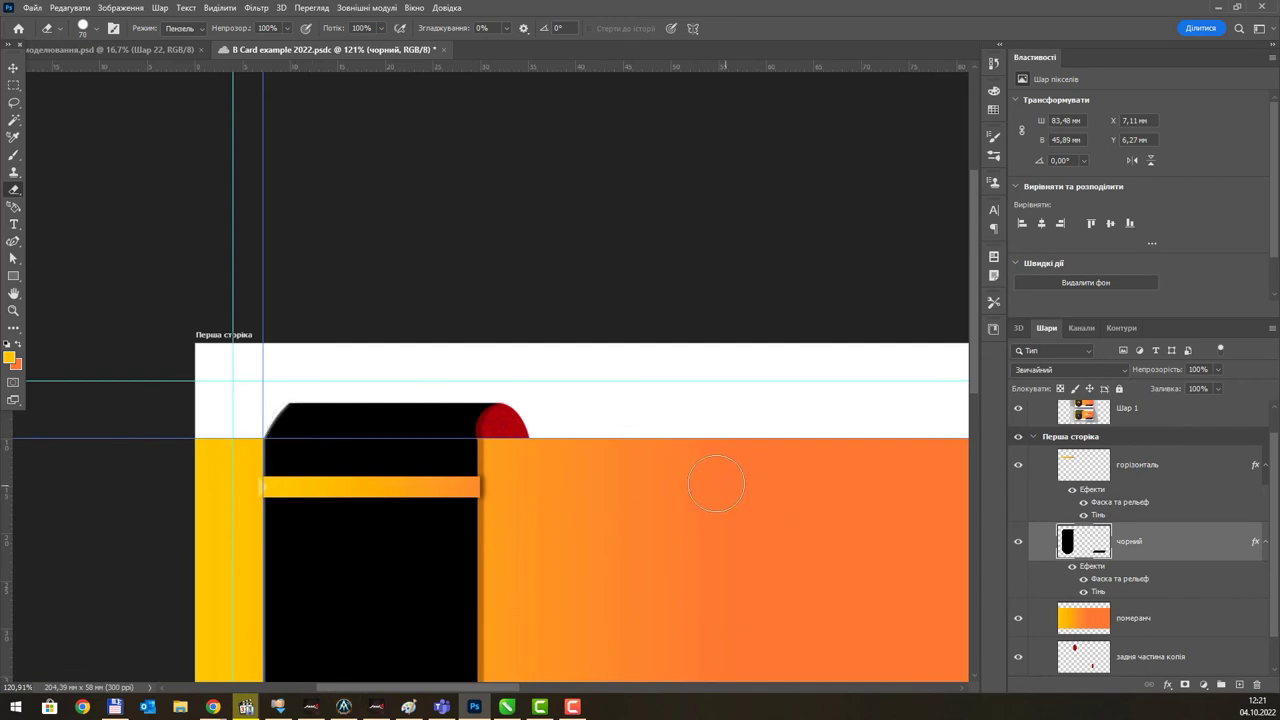
pyautogui.scroll(-2, 553, 472)
pyautogui.scroll(-1, 560, 476)
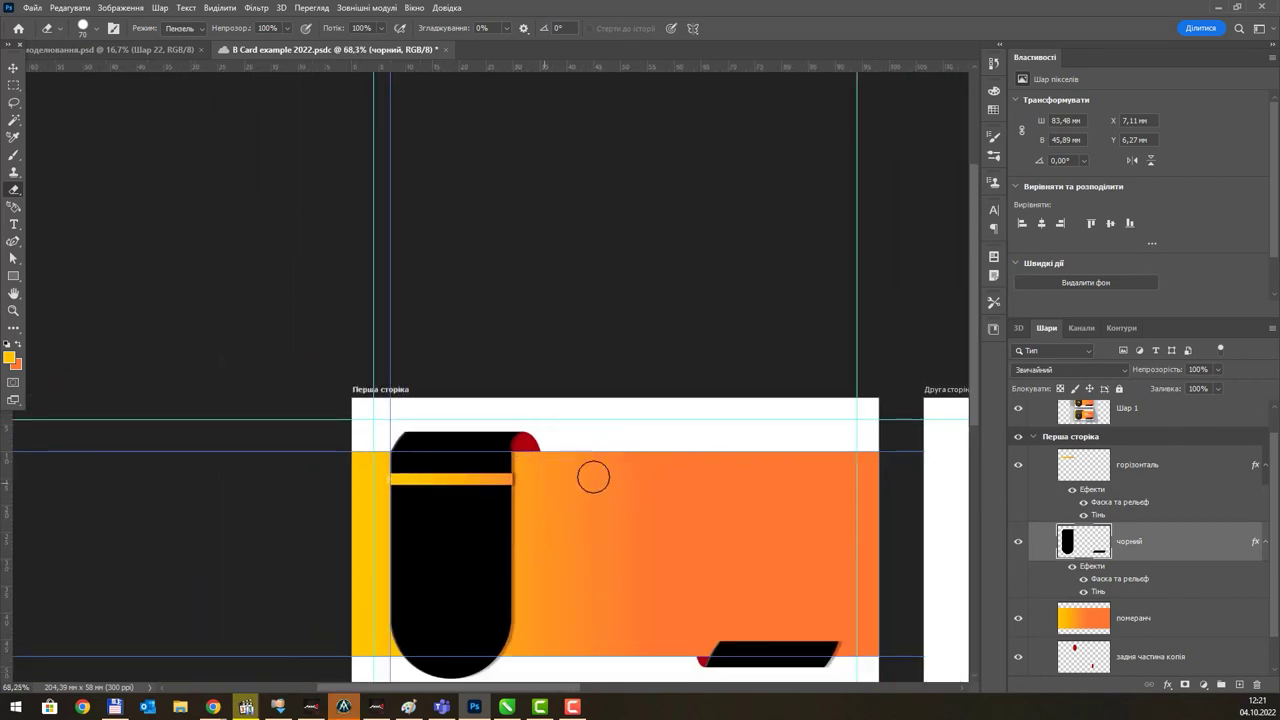
# Zoom out to both pages and collapse the effect lists on чорний and горізонталь
pyautogui.scroll(-1, 714, 534)
pyautogui.scroll(-1, 740, 560)
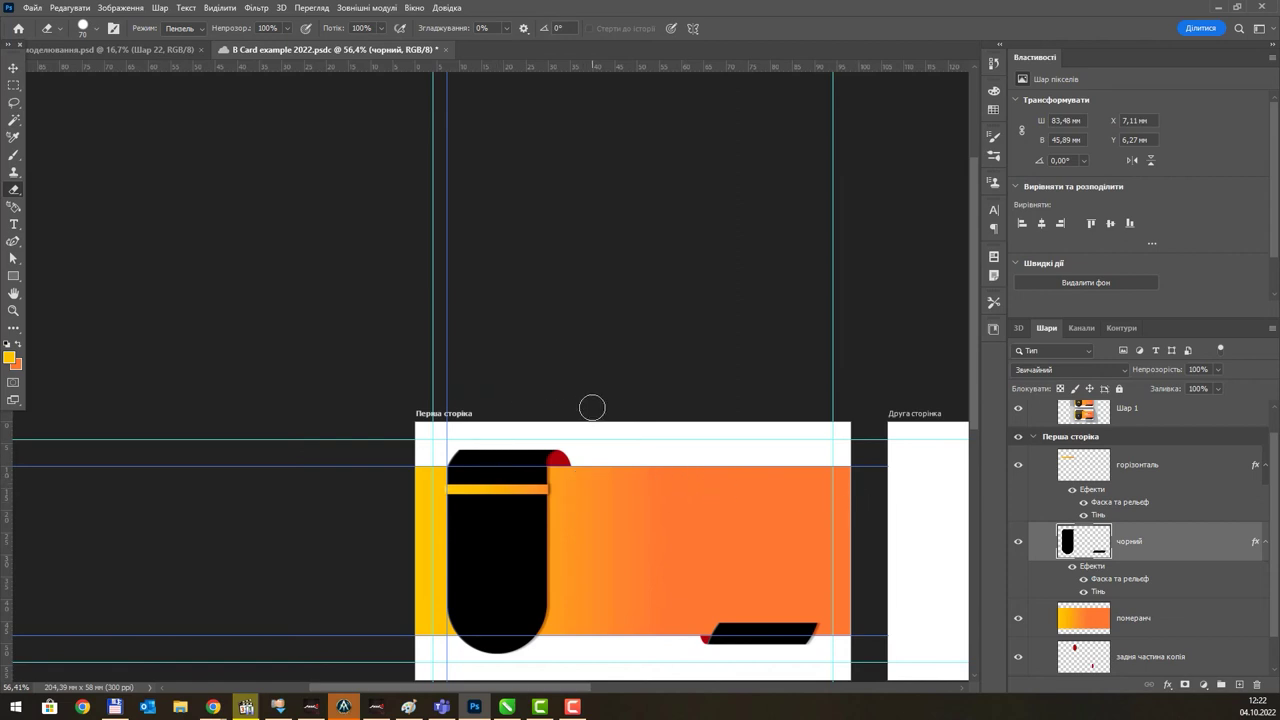
pyautogui.moveTo(803, 374); pyautogui.dragTo(523, 266)
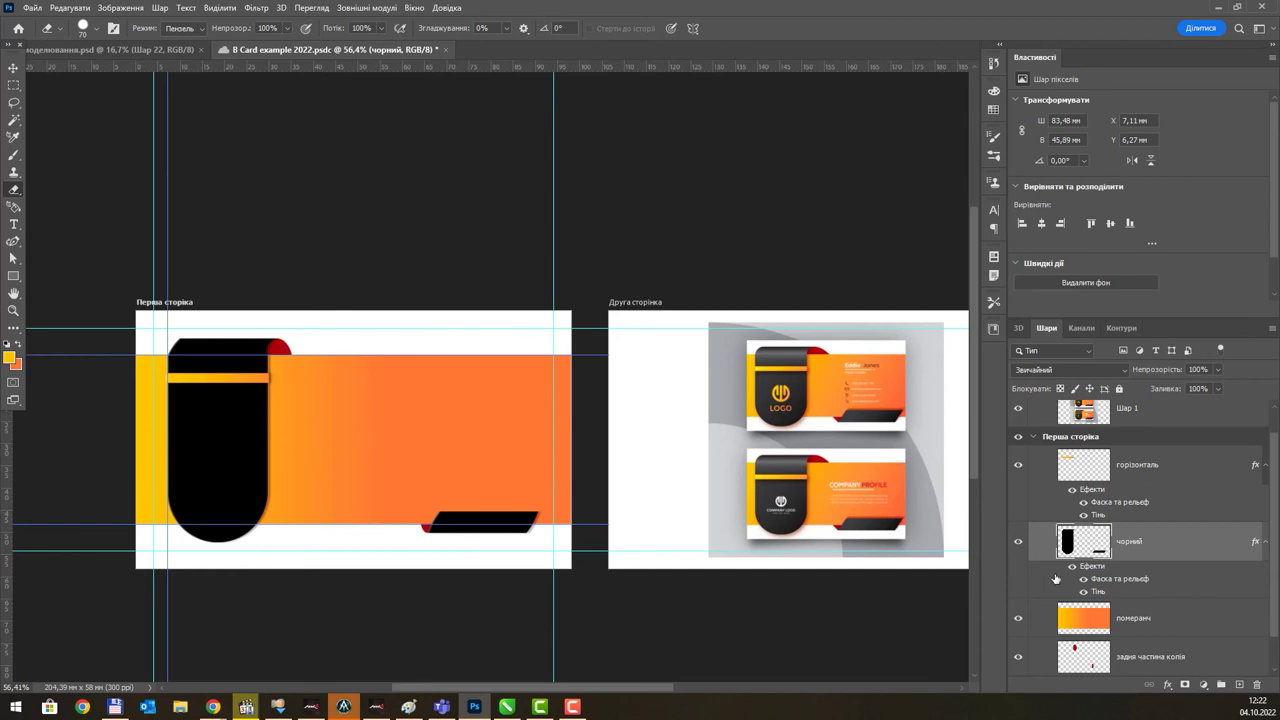
pyautogui.click(1264, 546)
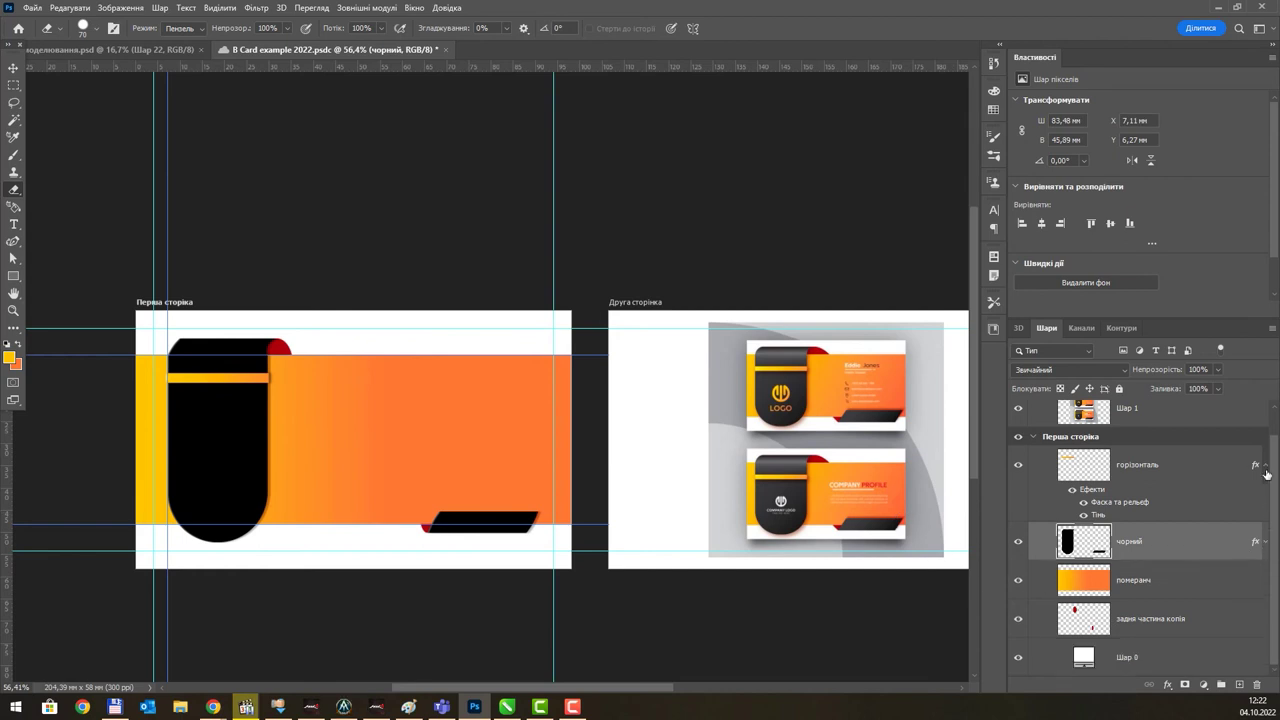
pyautogui.click(1264, 466)
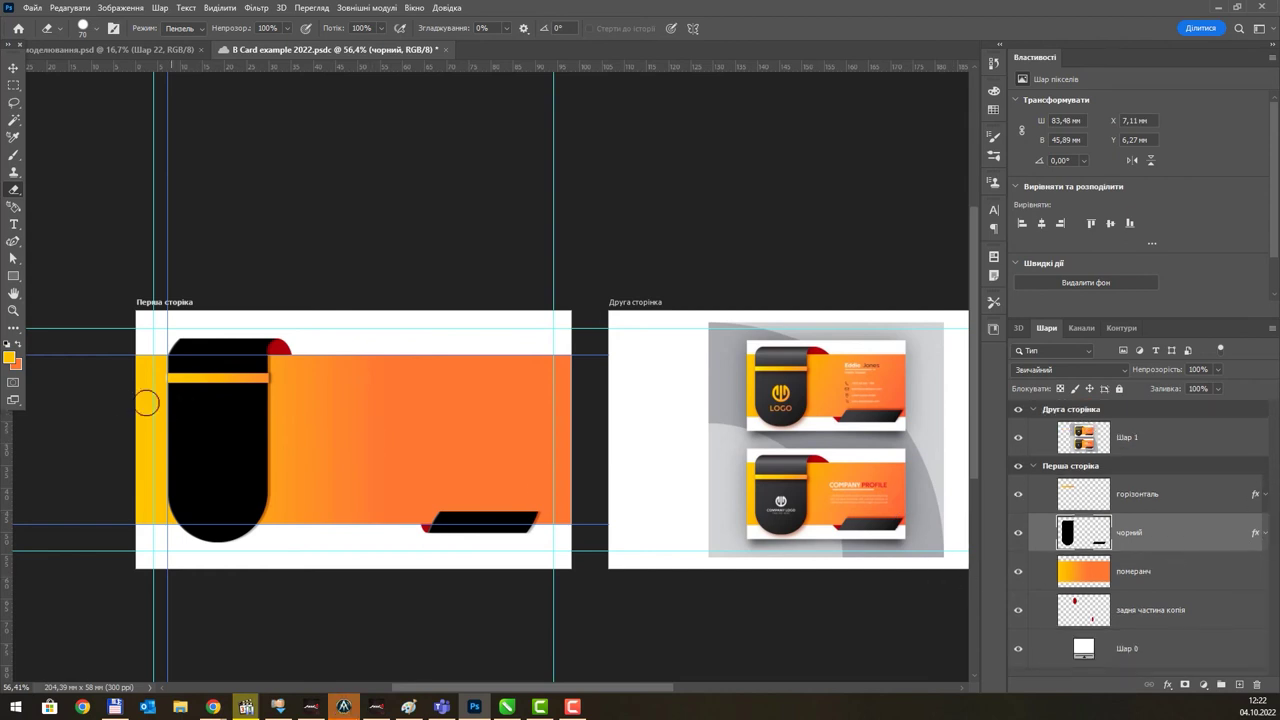
pyautogui.scroll(1, 210, 433)
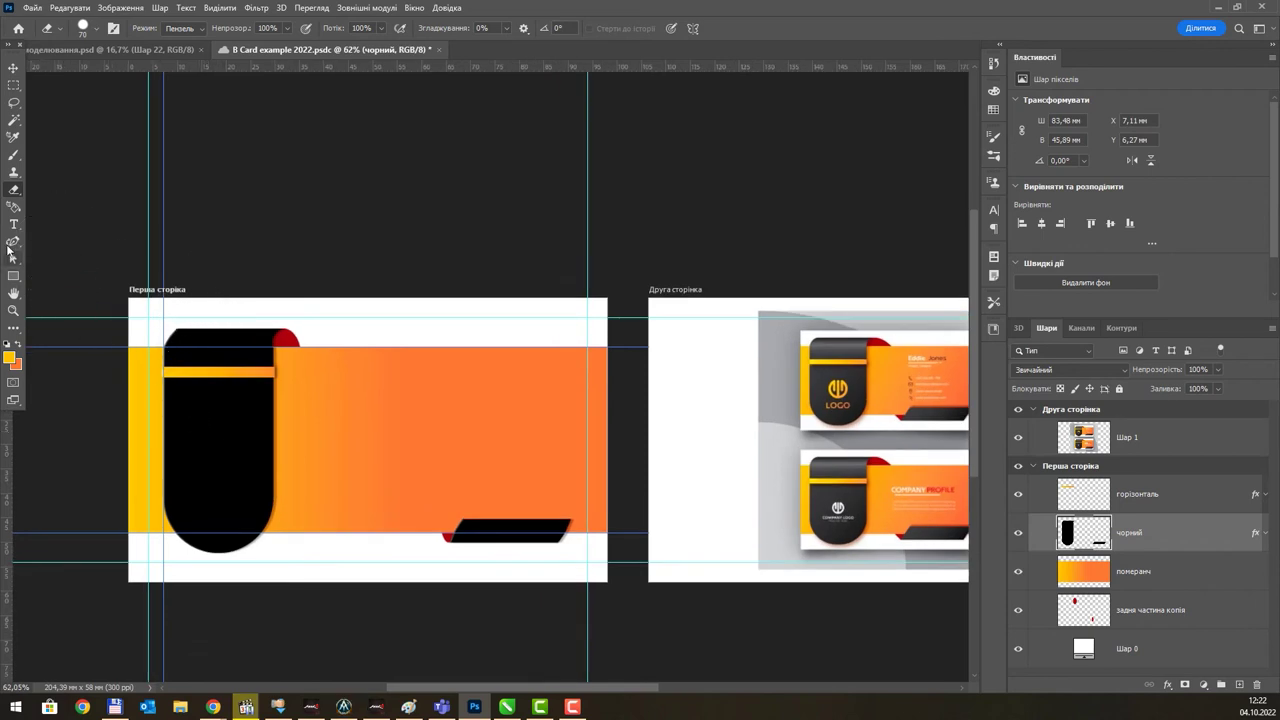
# Add the text КТЕД on the black tab and shrink it to about 16 pt
pyautogui.click(13, 225)
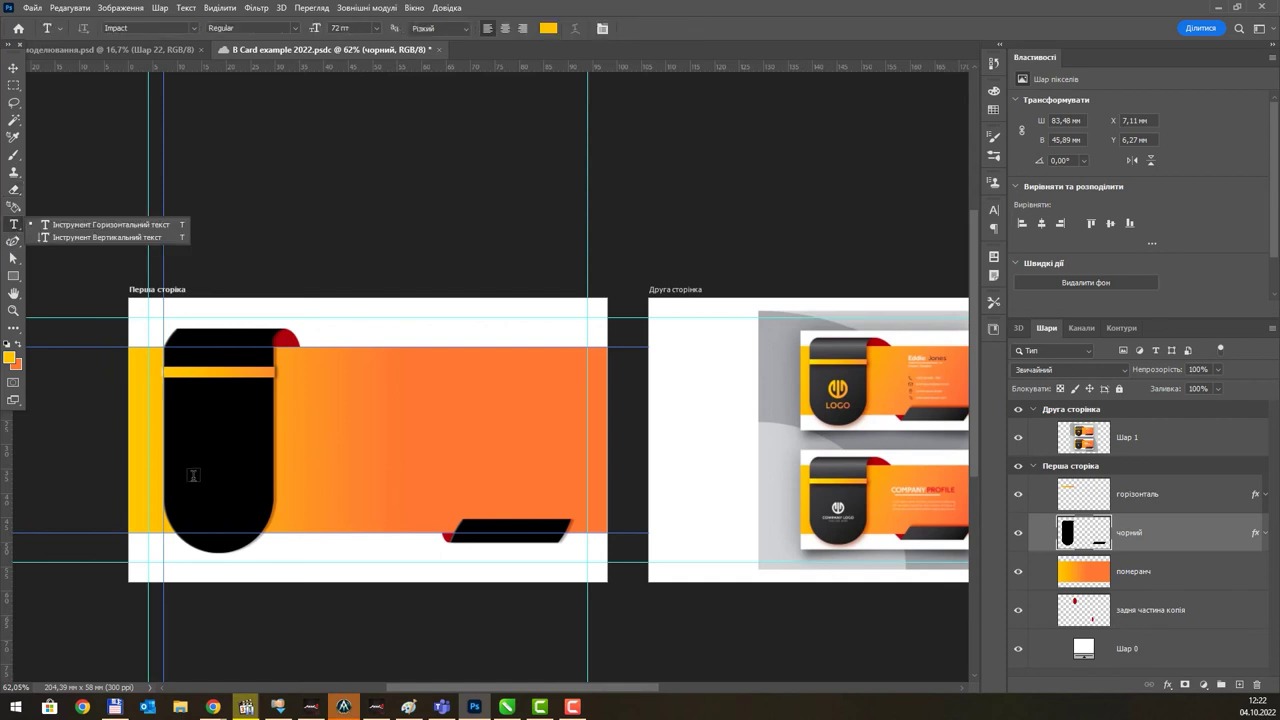
pyautogui.click(191, 480)
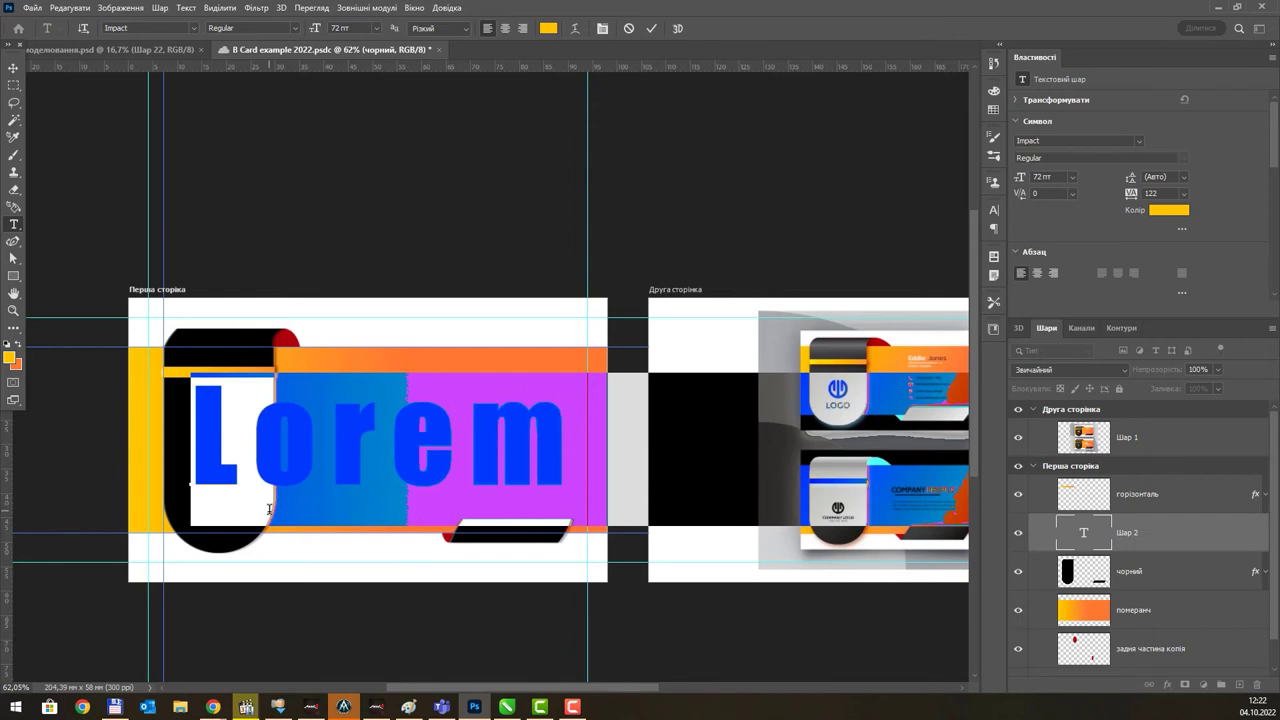
pyautogui.write('КТЕД')
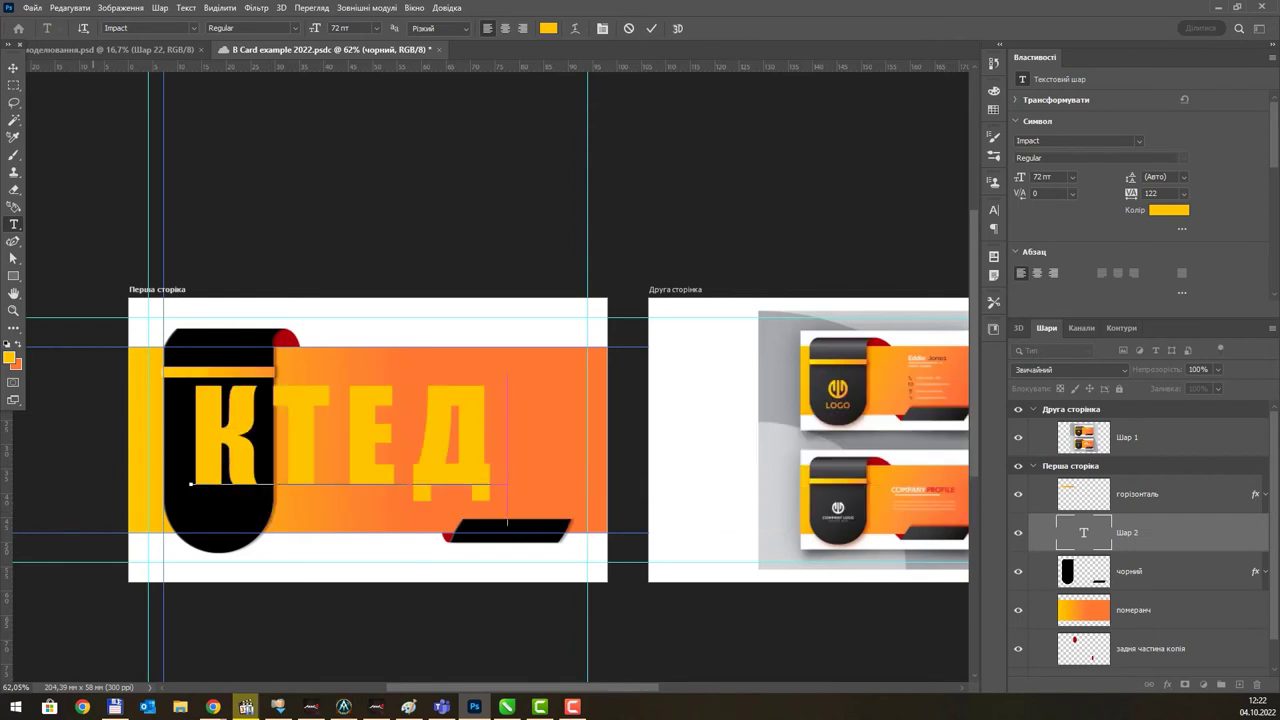
pyautogui.click(14, 70)
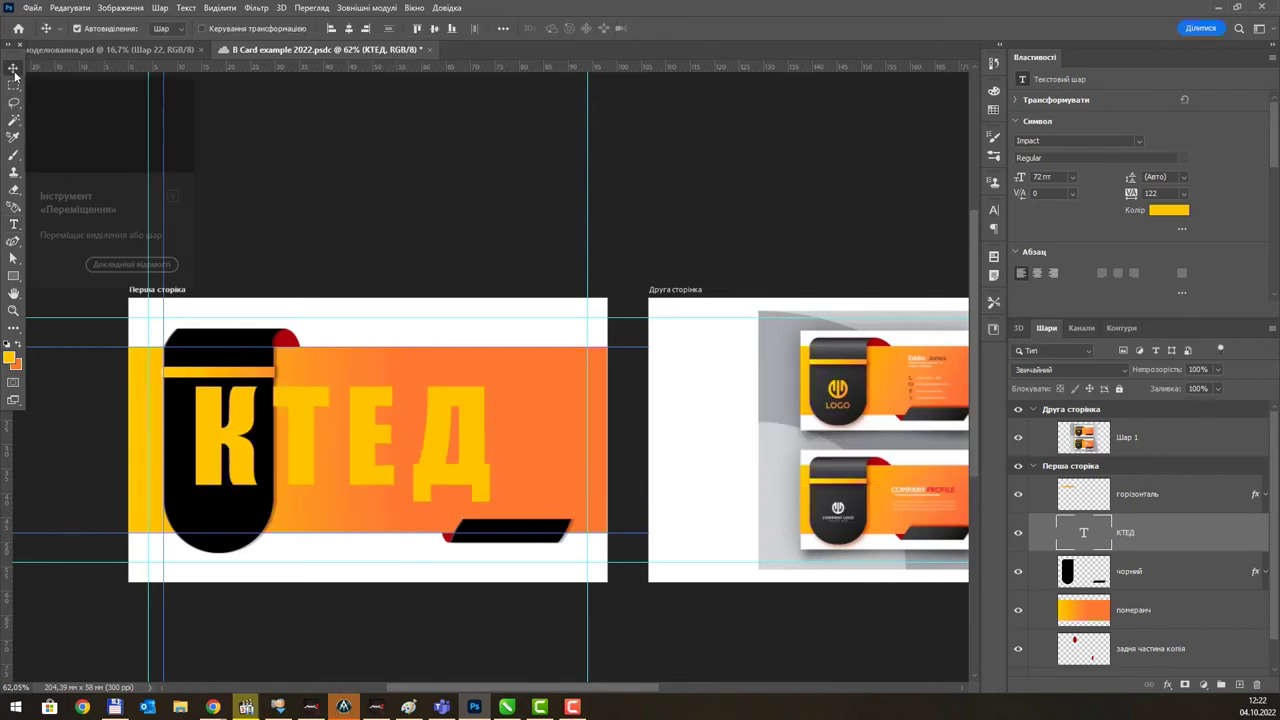
pyautogui.hotkey('ctrl', 't')
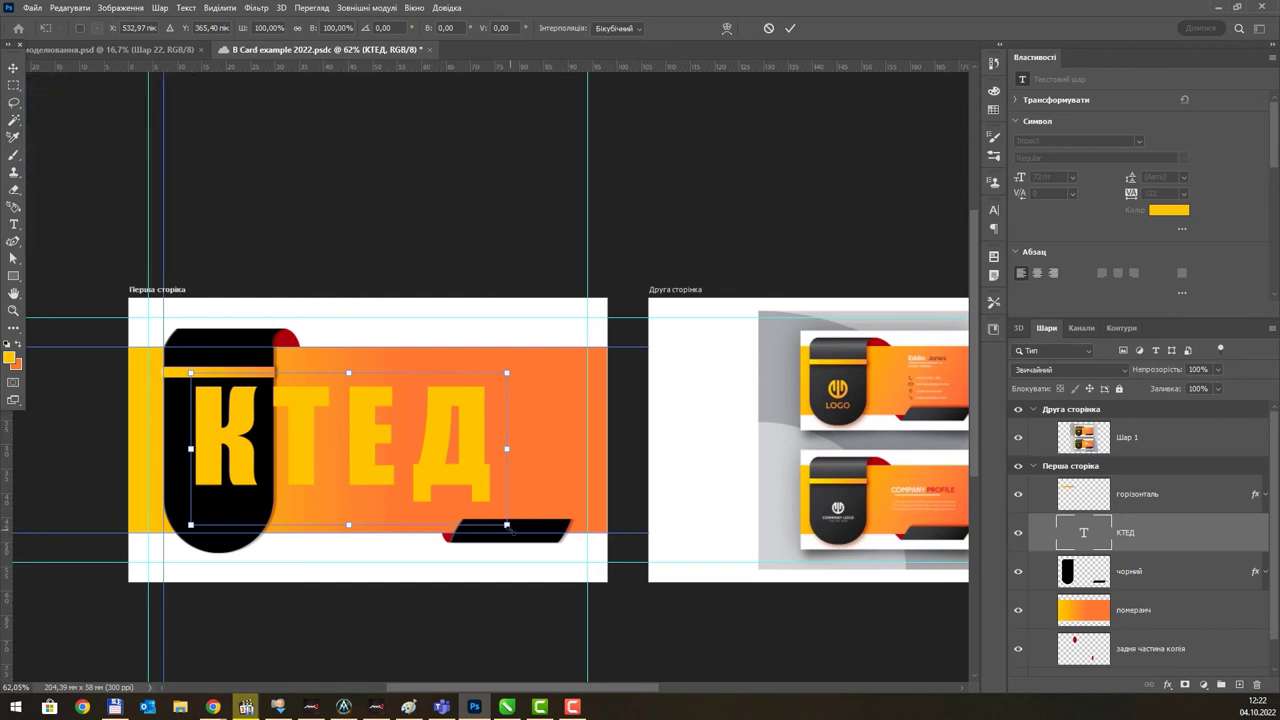
pyautogui.moveTo(519, 522)
pyautogui.mouseDown()
pyautogui.moveTo(272, 411)
pyautogui.moveTo(252, 500)
pyautogui.moveTo(246, 491)
pyautogui.mouseUp()
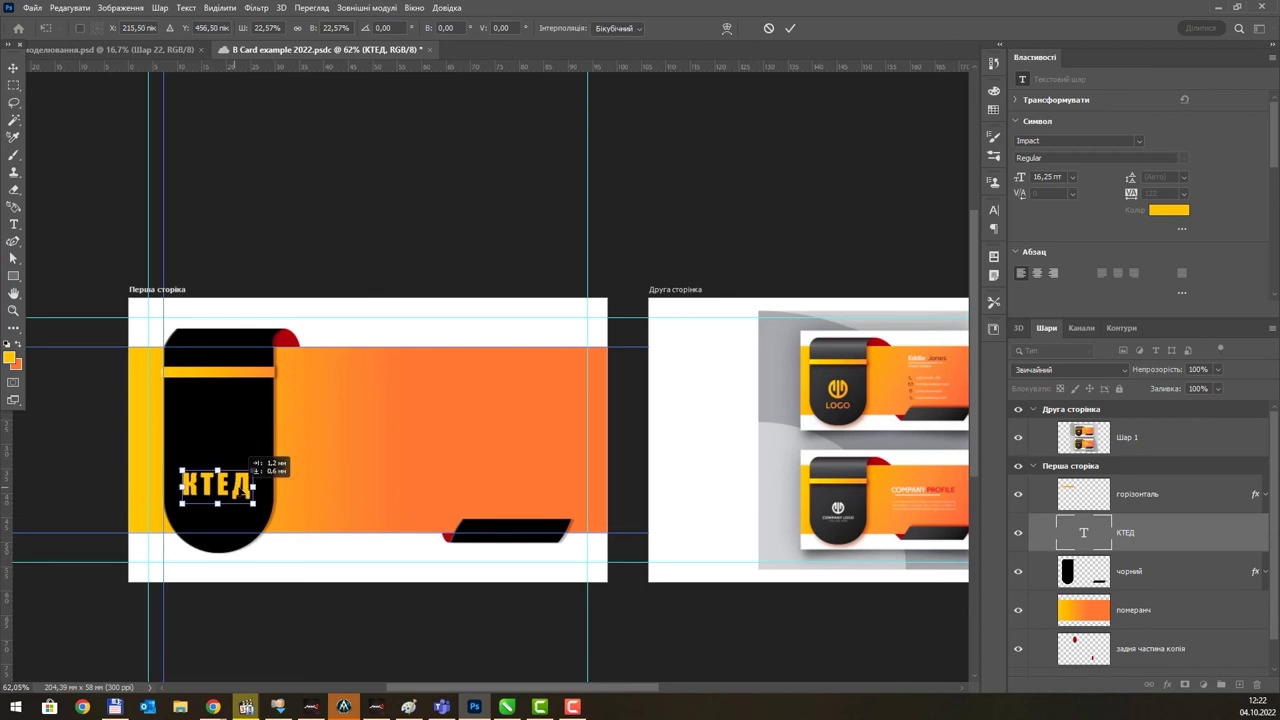
pyautogui.press('Return')
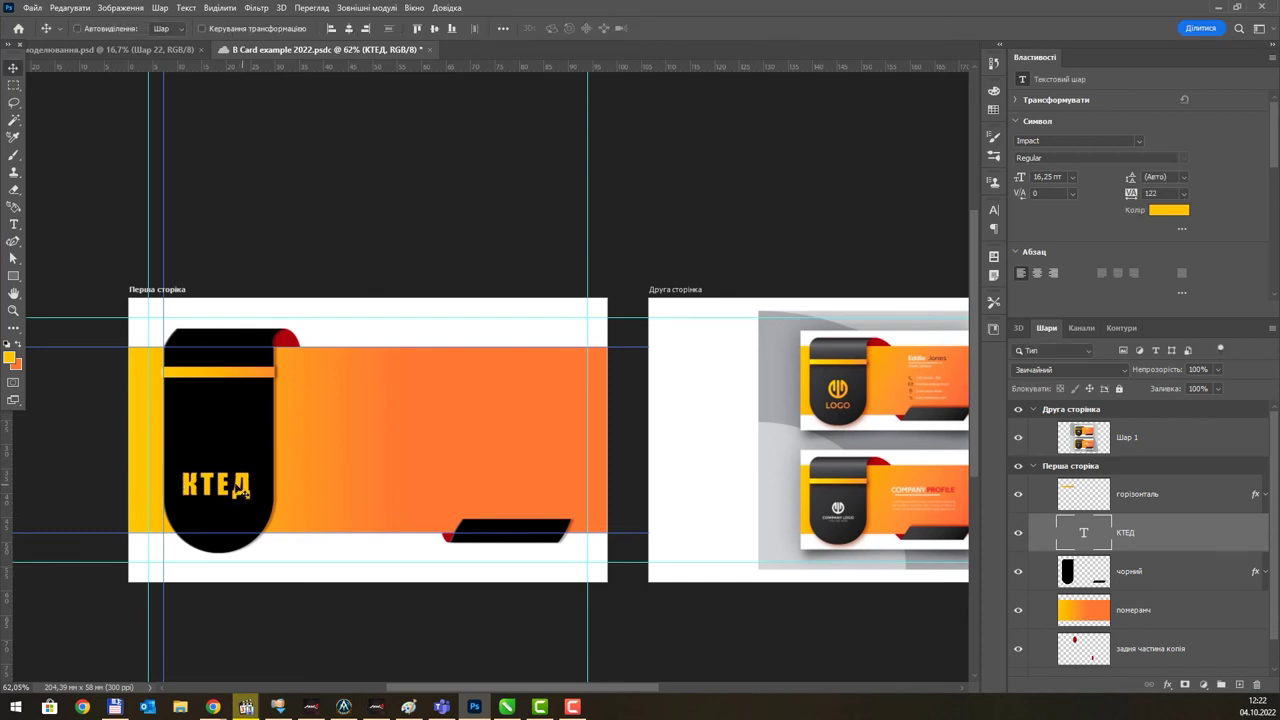
# Give КТЕД an Inner Bevel, Chisel Hard Bevel & Emboss at 147% depth and 8 px size
pyautogui.scroll(1, 207, 525)
pyautogui.scroll(1, 215, 524)
pyautogui.scroll(-1, 594, 466)
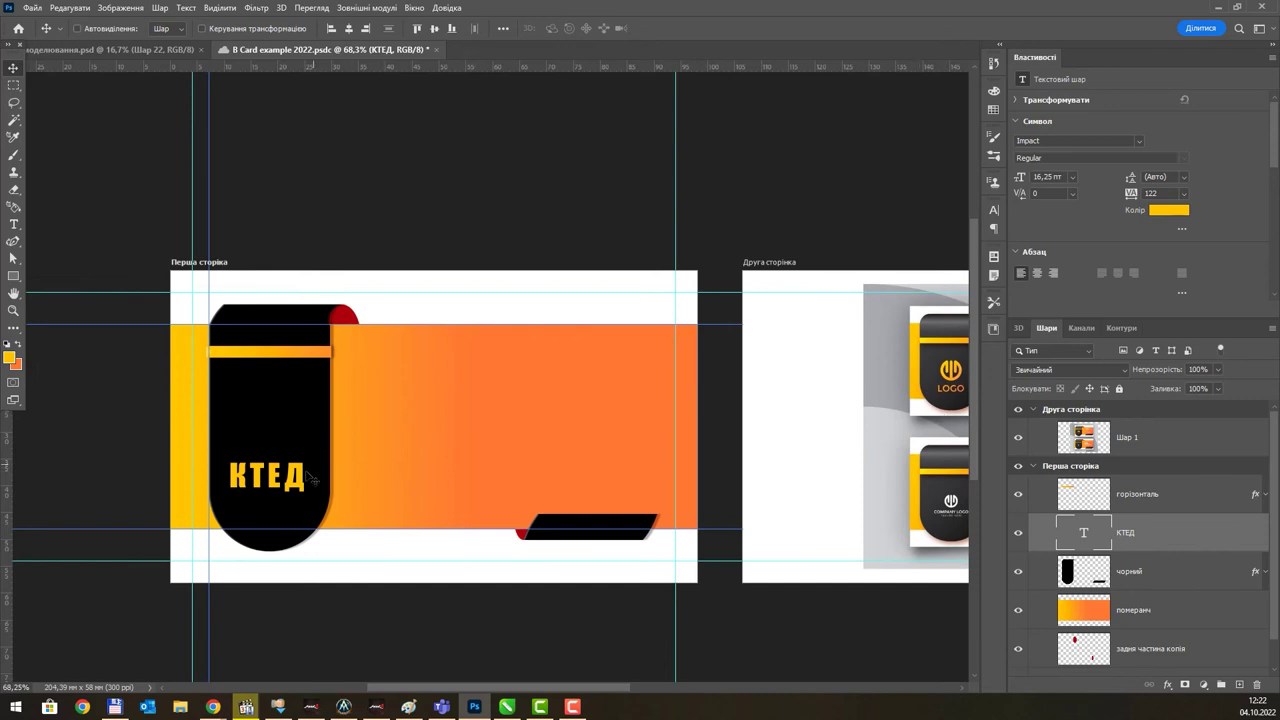
pyautogui.doubleClick(1182, 535)
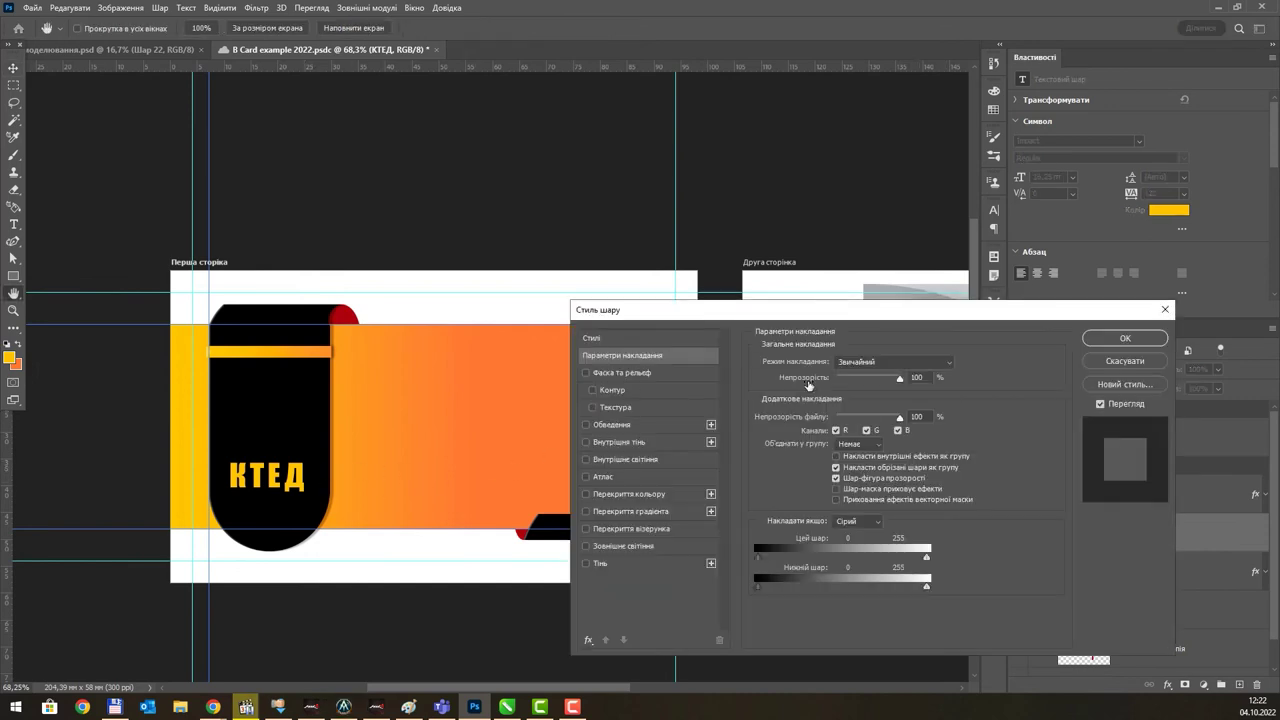
pyautogui.click(648, 374)
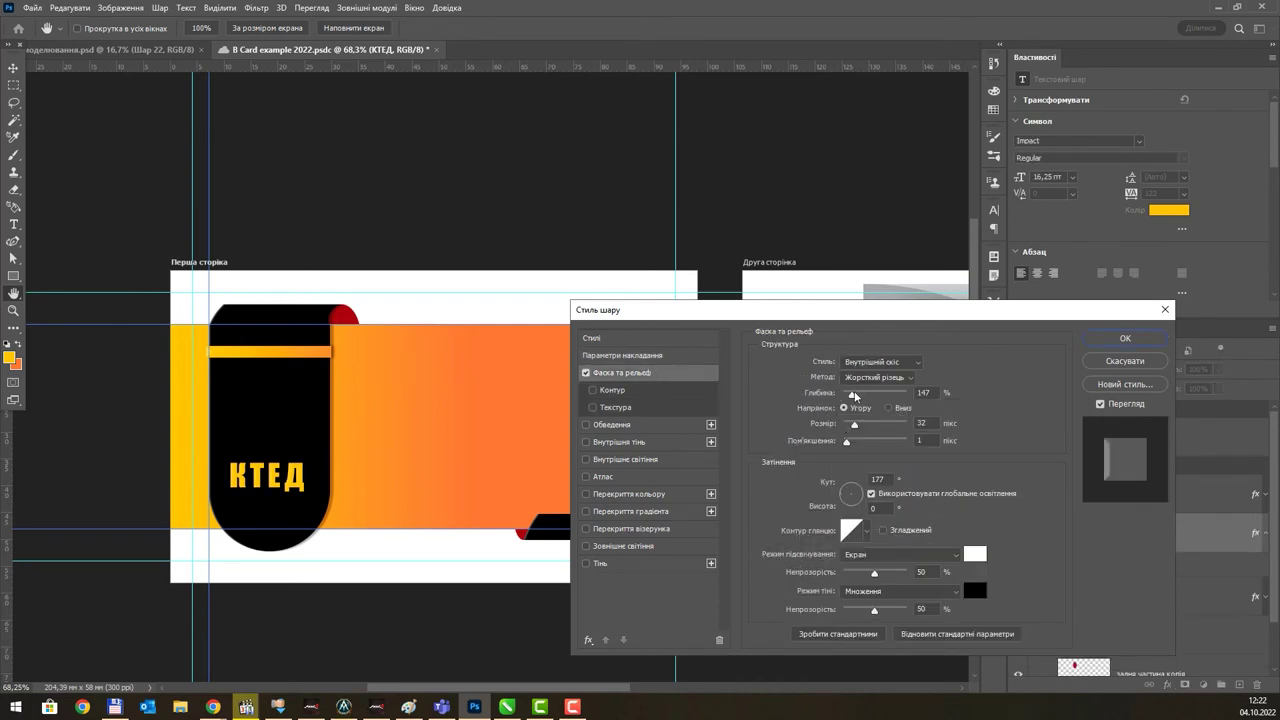
pyautogui.moveTo(858, 429); pyautogui.dragTo(851, 433)
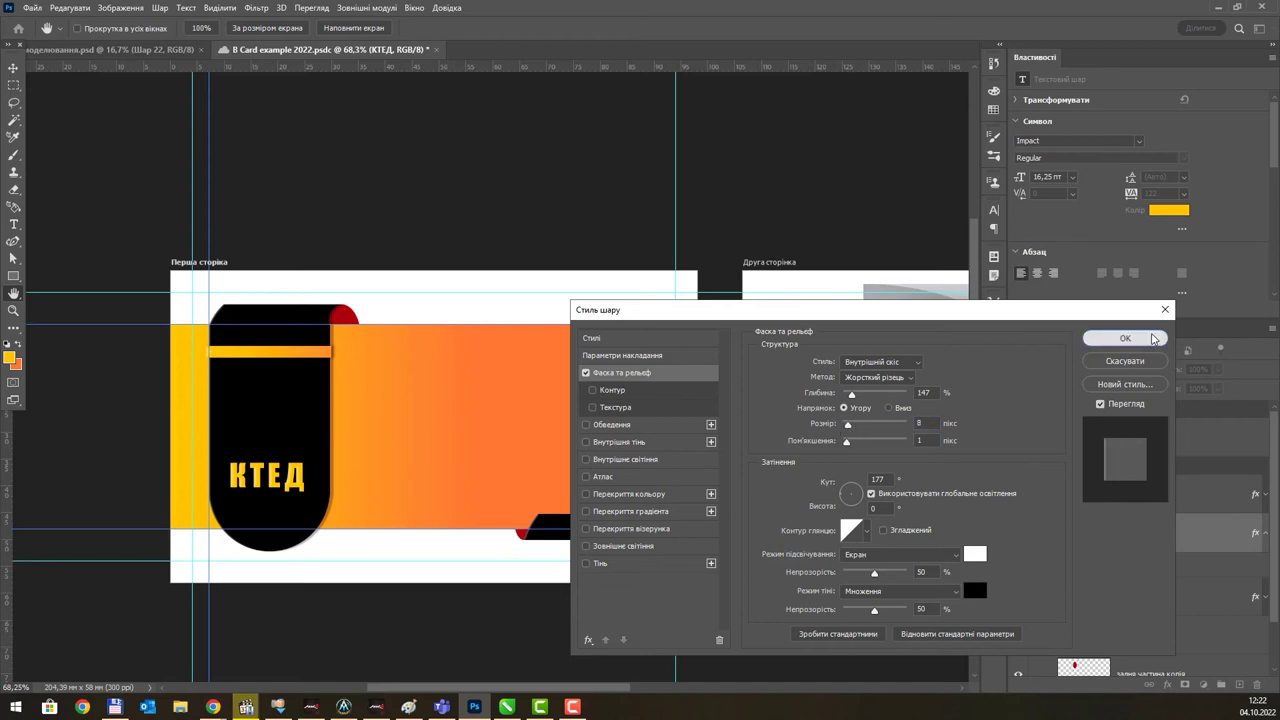
pyautogui.click(1125, 338)
pyautogui.scroll(2, 300, 470)
pyautogui.scroll(2, 300, 470)
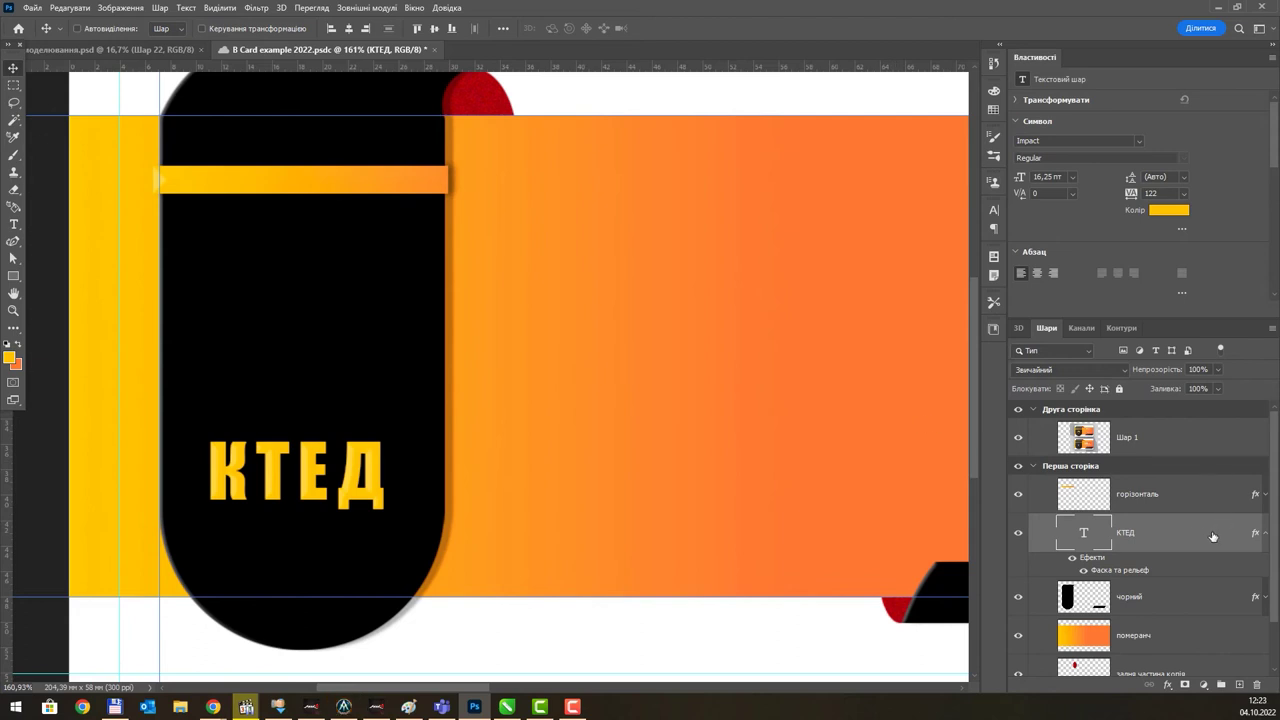
# Raise the КТЕД bevel depth to 750%, leaving Drop Shadow switched off
pyautogui.doubleClick(1153, 482)
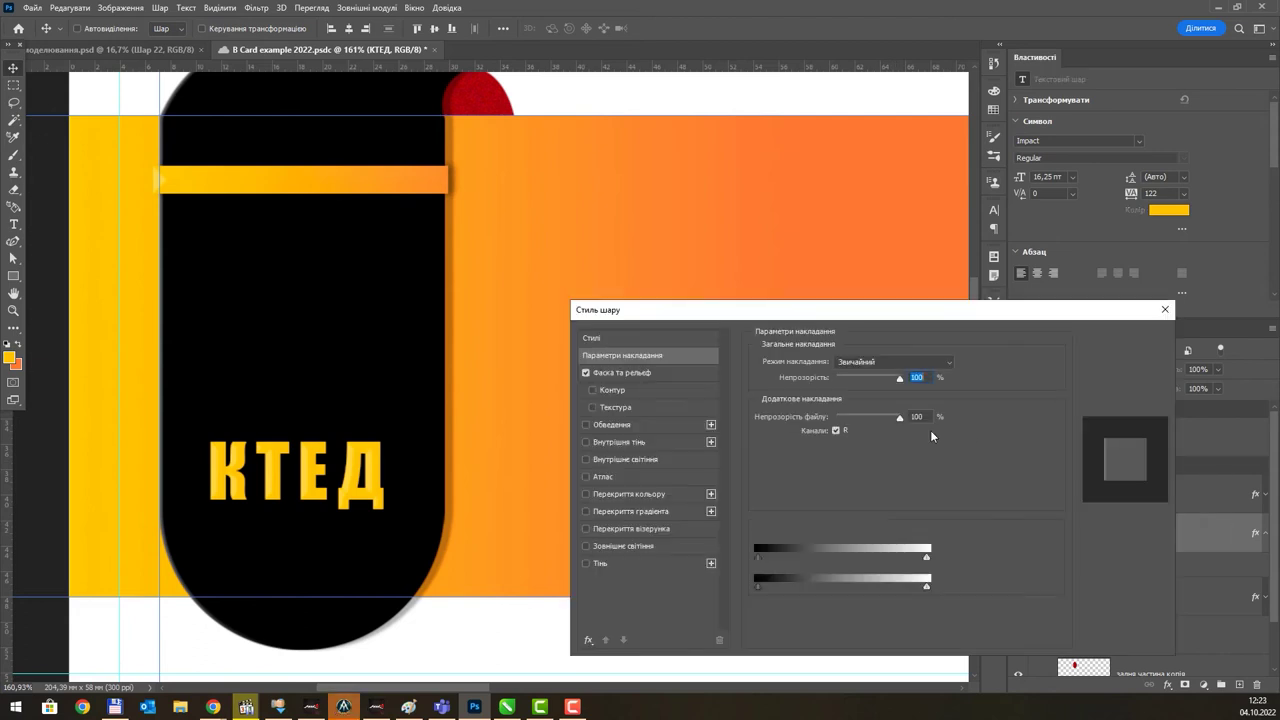
pyautogui.click(635, 372)
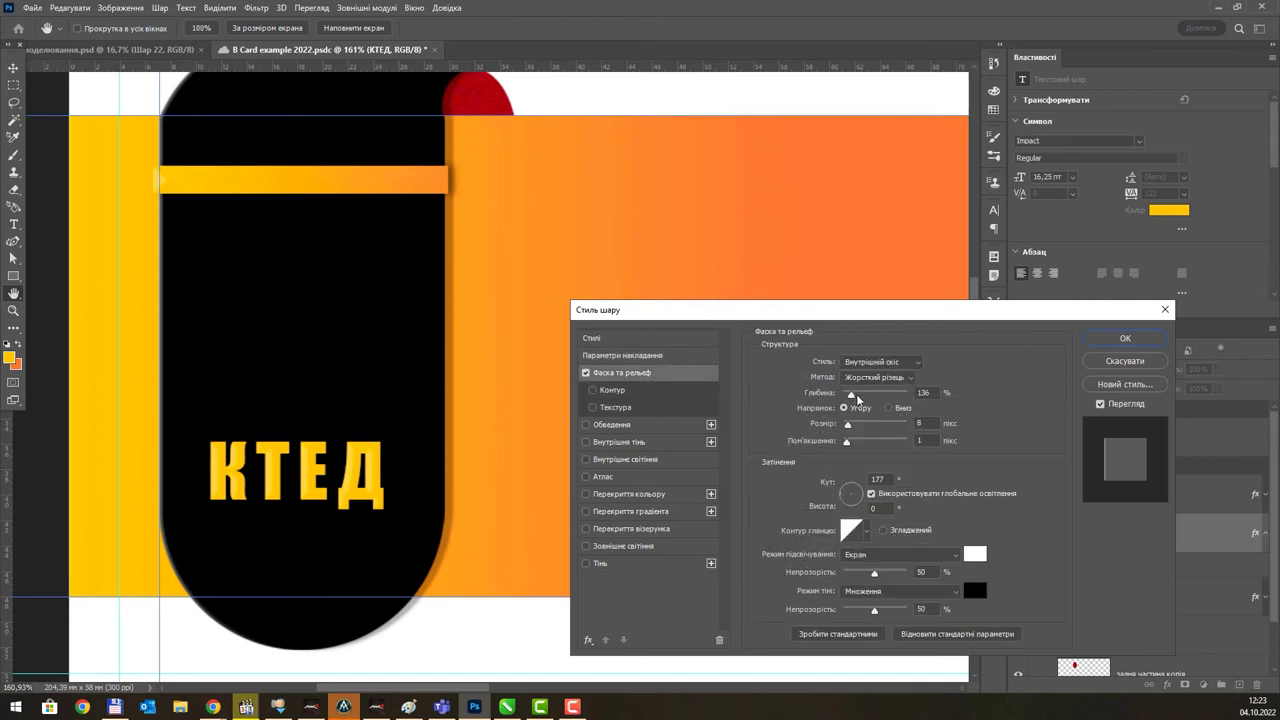
pyautogui.moveTo(857, 399)
pyautogui.mouseDown()
pyautogui.moveTo(890, 397)
pyautogui.moveTo(843, 425)
pyautogui.moveTo(866, 442)
pyautogui.mouseUp()
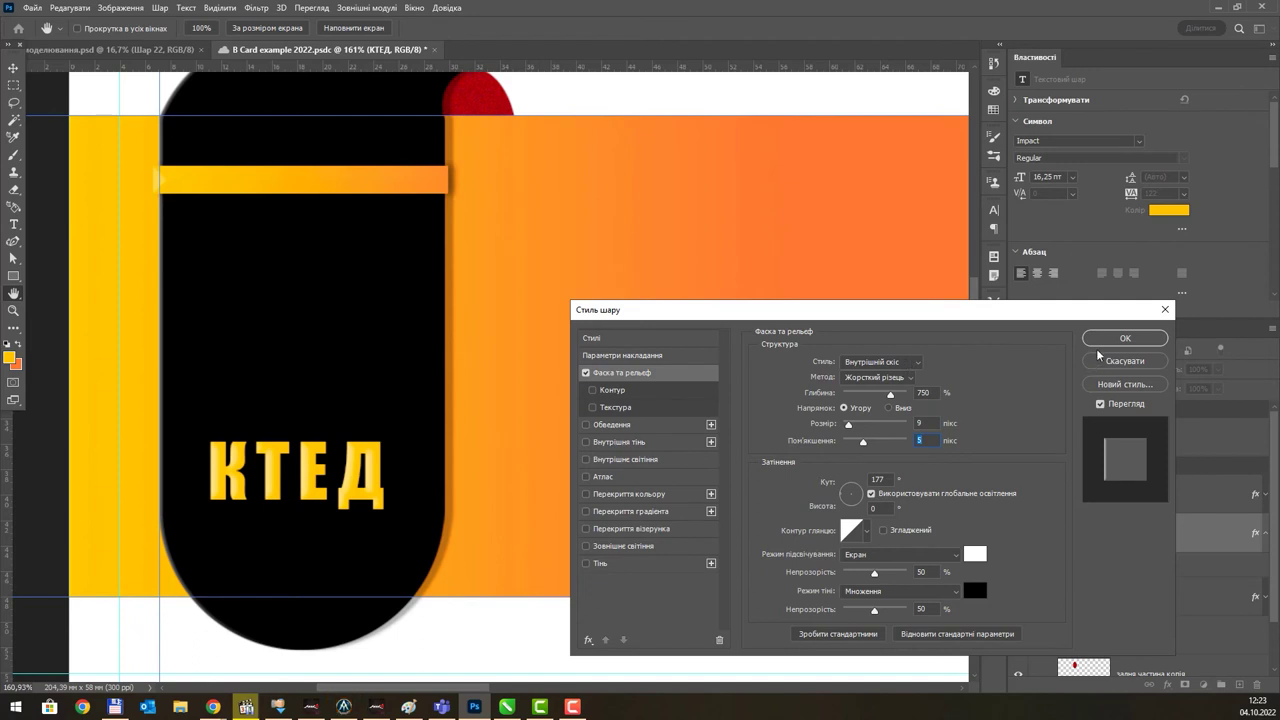
pyautogui.click(629, 566)
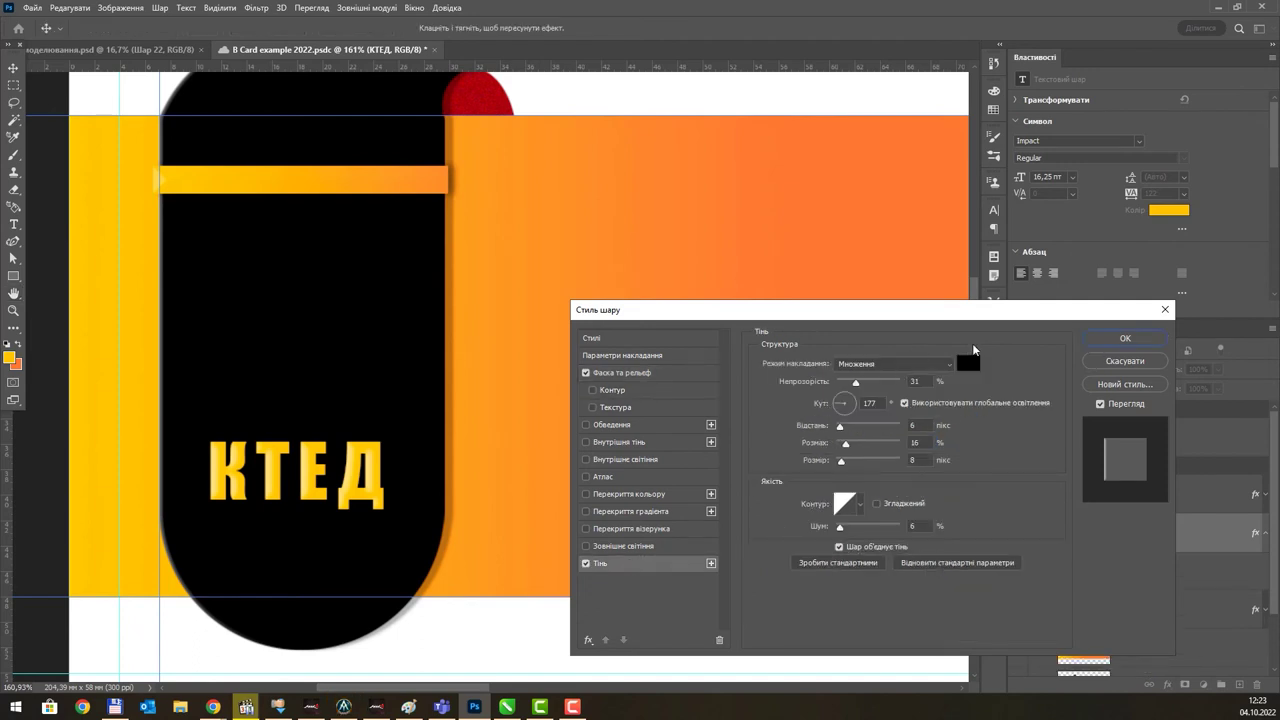
pyautogui.click(587, 564)
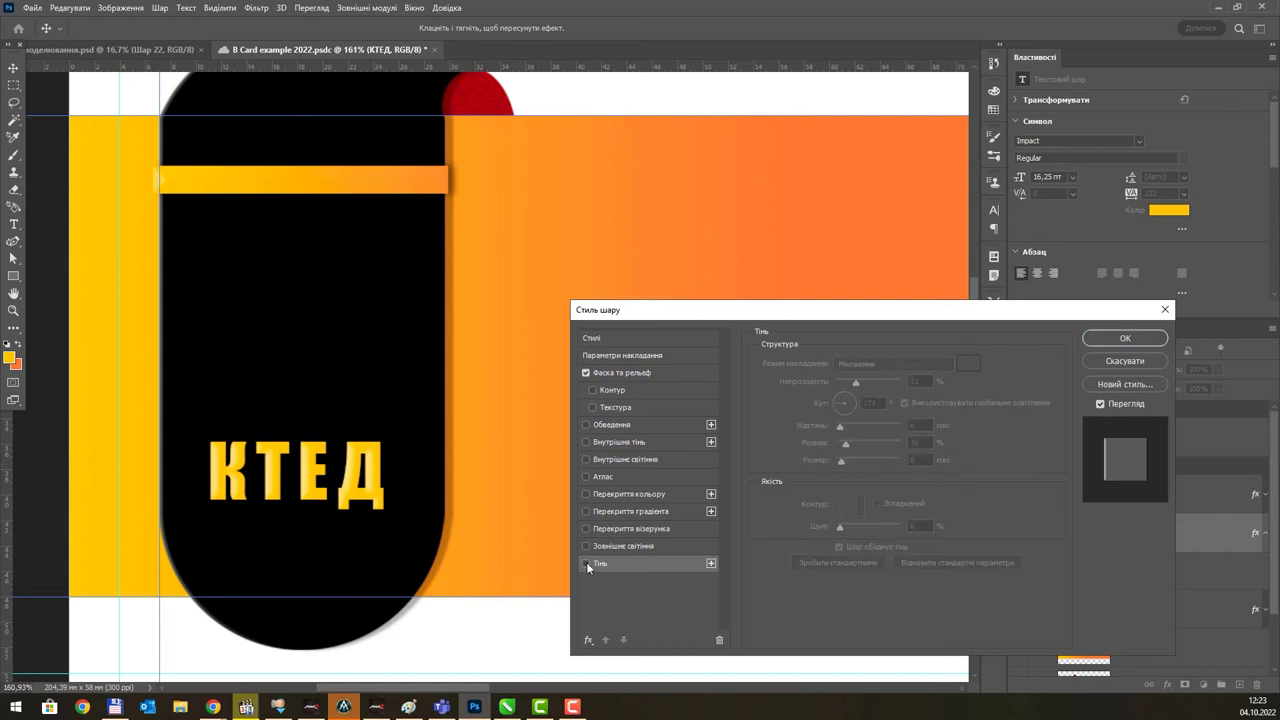
pyautogui.click(1125, 338)
pyautogui.scroll(-2, 778, 354)
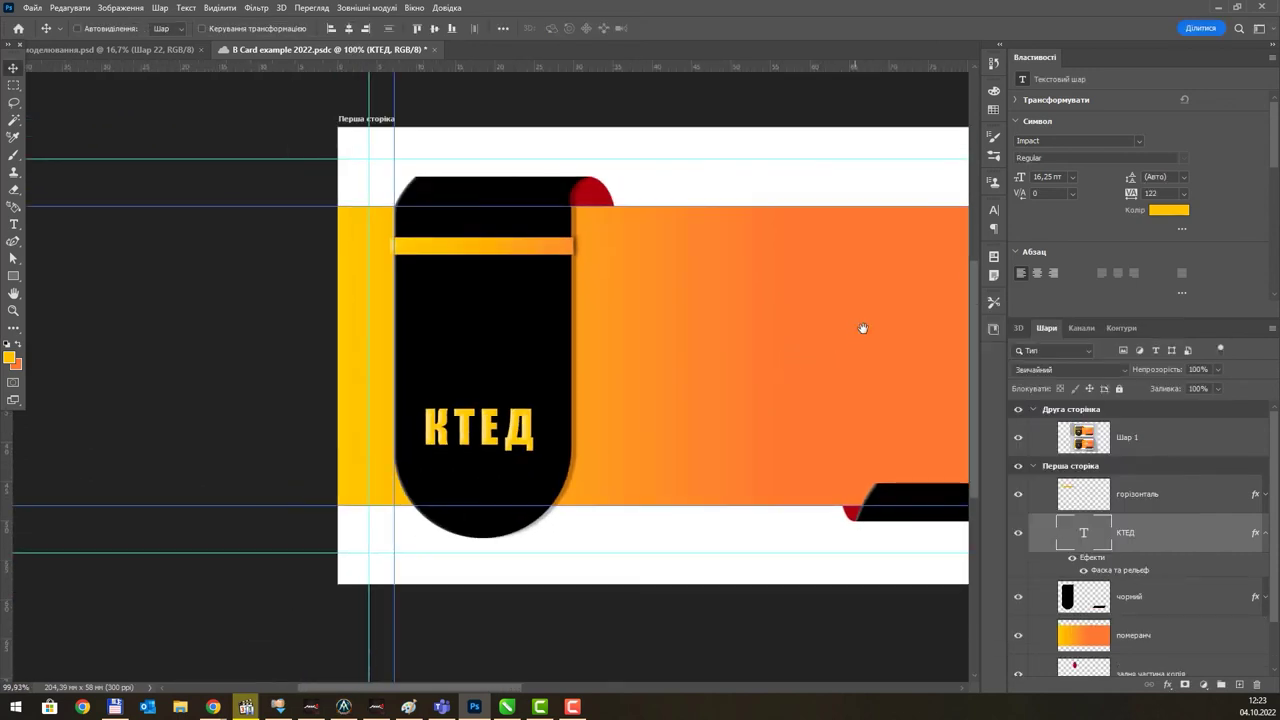
pyautogui.hscroll(5, 423, 351)
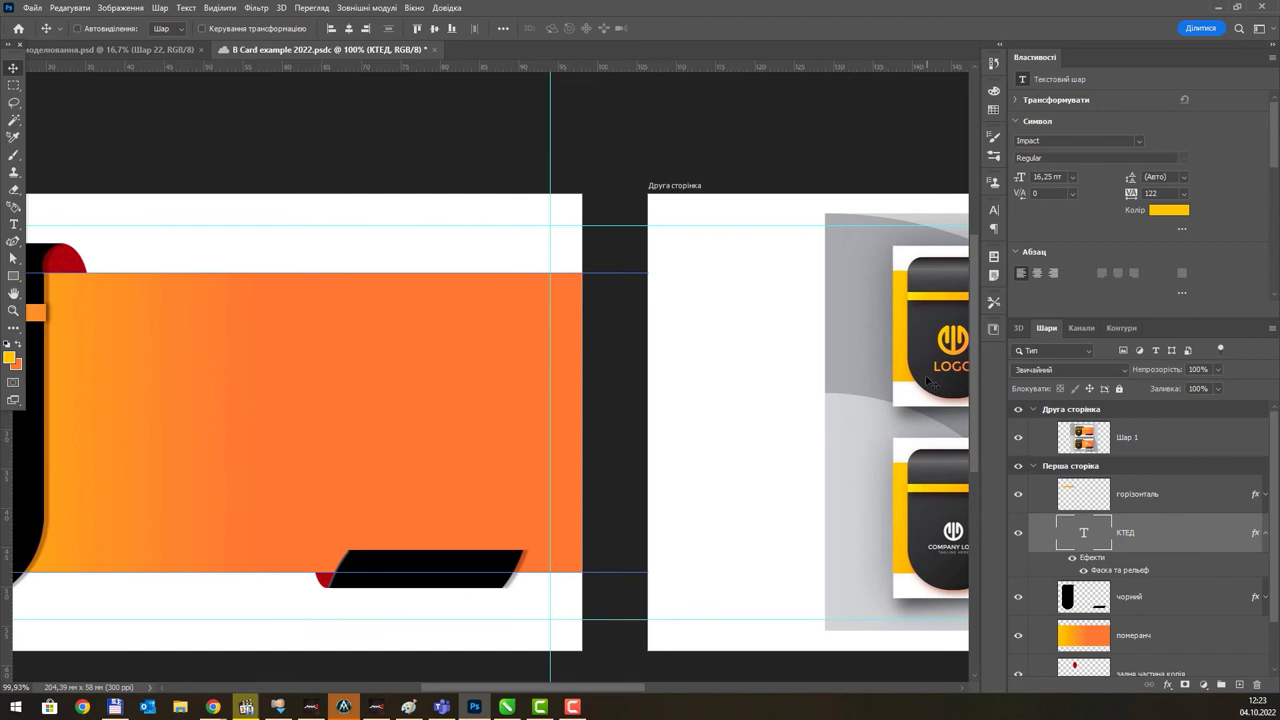
pyautogui.hscroll(-5, 530, 376)
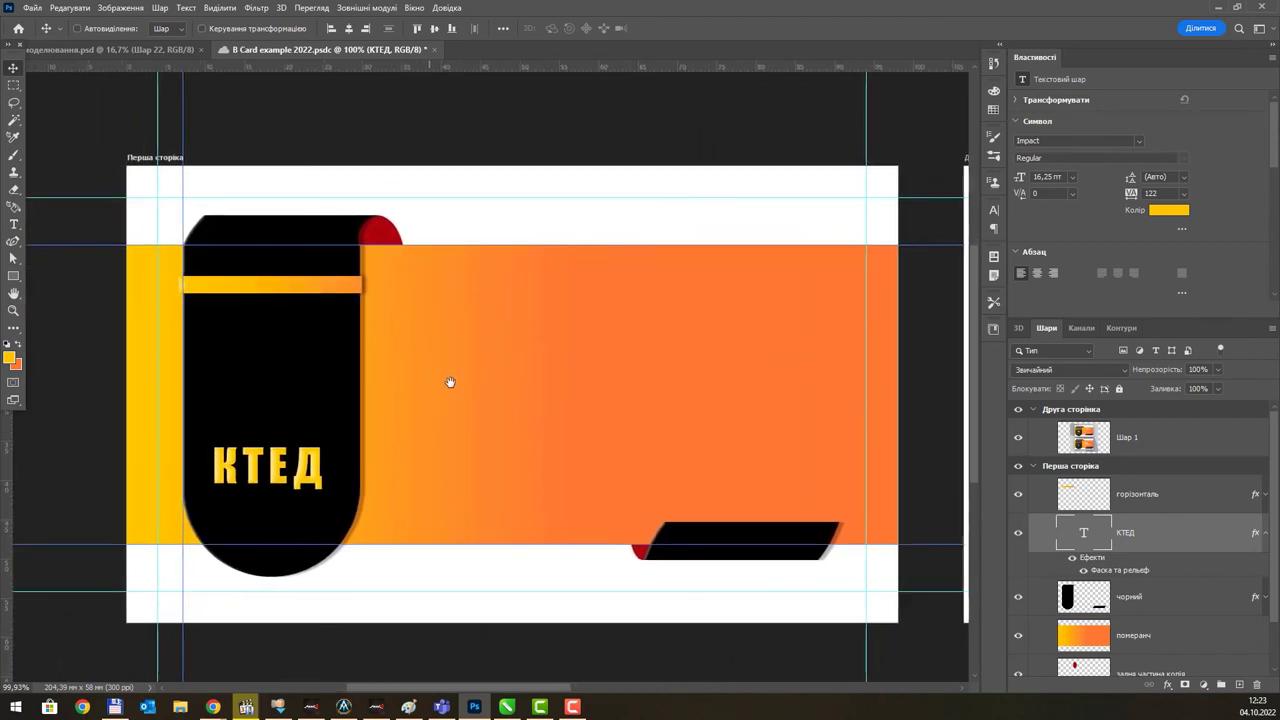
pyautogui.scroll(2, 338, 452)
pyautogui.scroll(2, 338, 452)
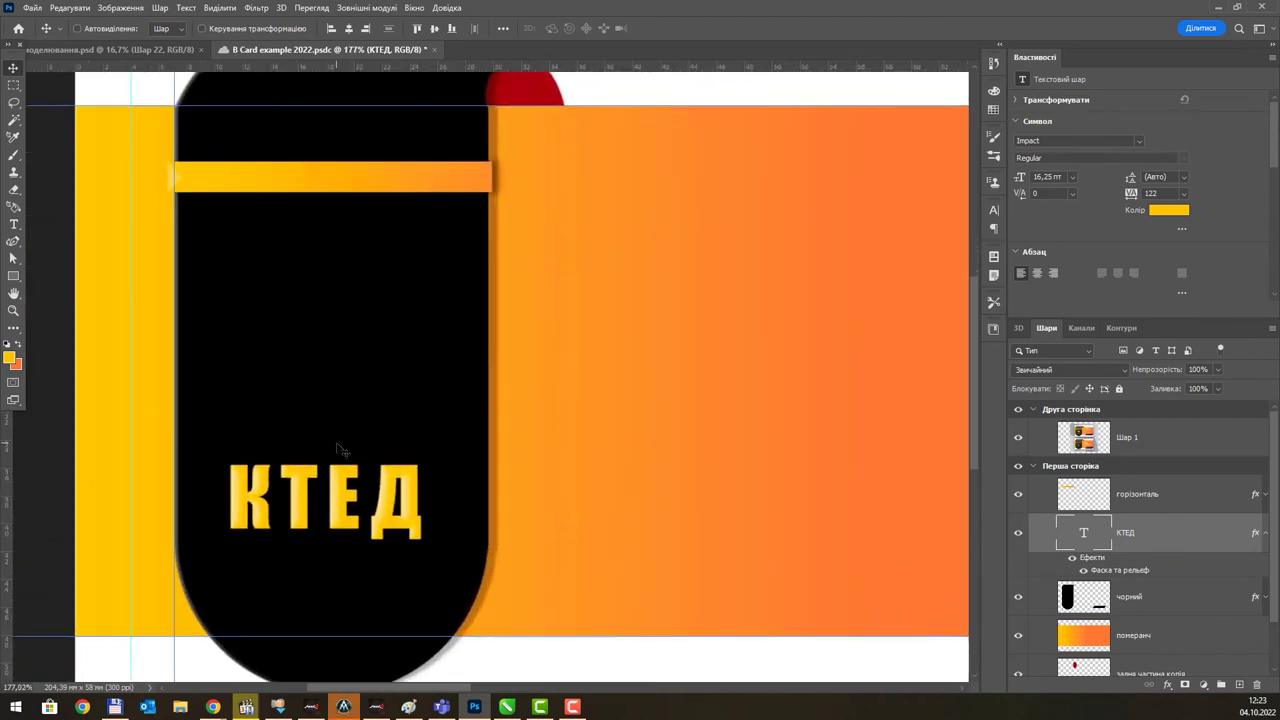
pyautogui.scroll(-1, 340, 450)
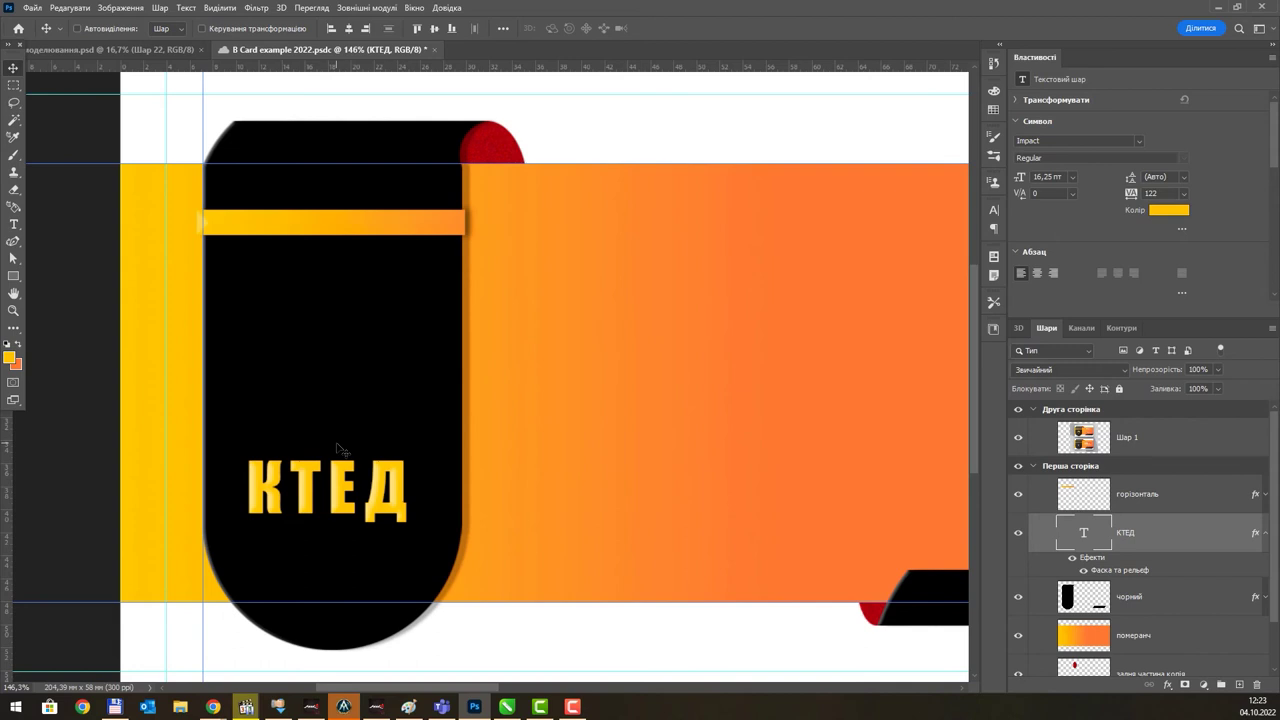
# Add a Gradient Overlay with the orange gradient preset to the КТЕД text
pyautogui.doubleClick(1207, 534)
pyautogui.moveTo(891, 315); pyautogui.dragTo(743, 212)
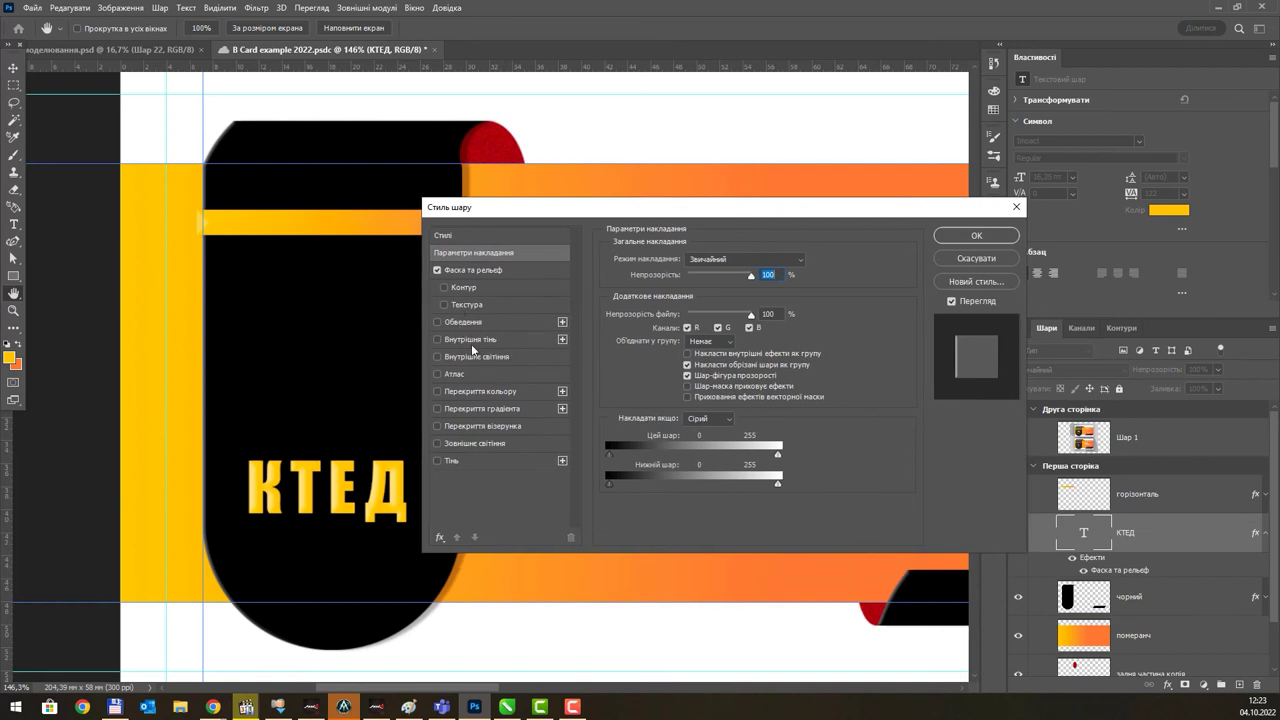
pyautogui.click(479, 408)
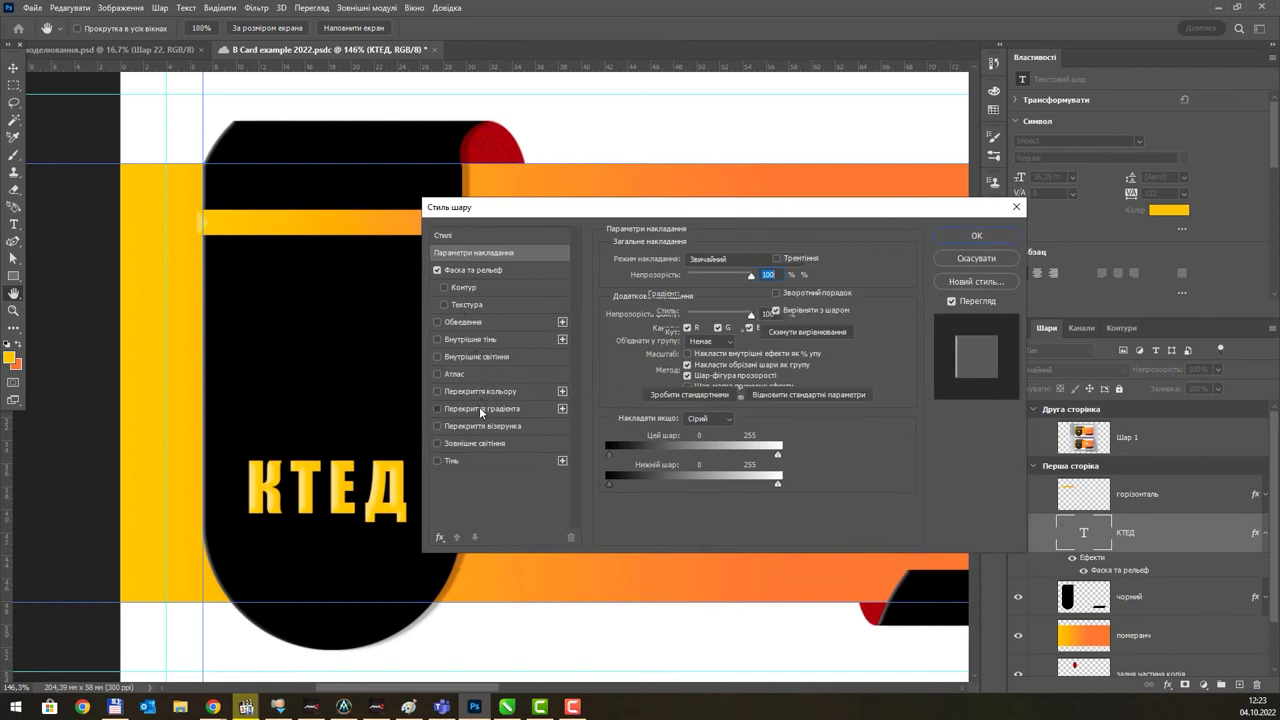
pyautogui.click(761, 296)
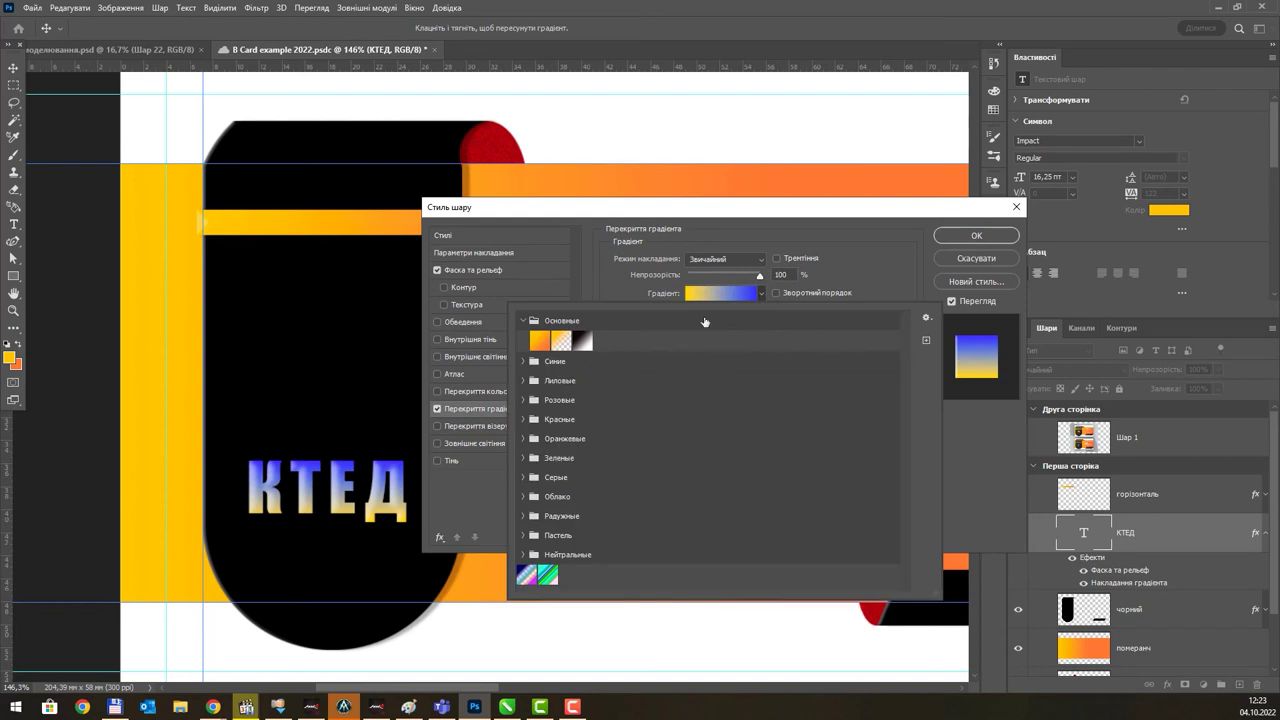
pyautogui.click(544, 342)
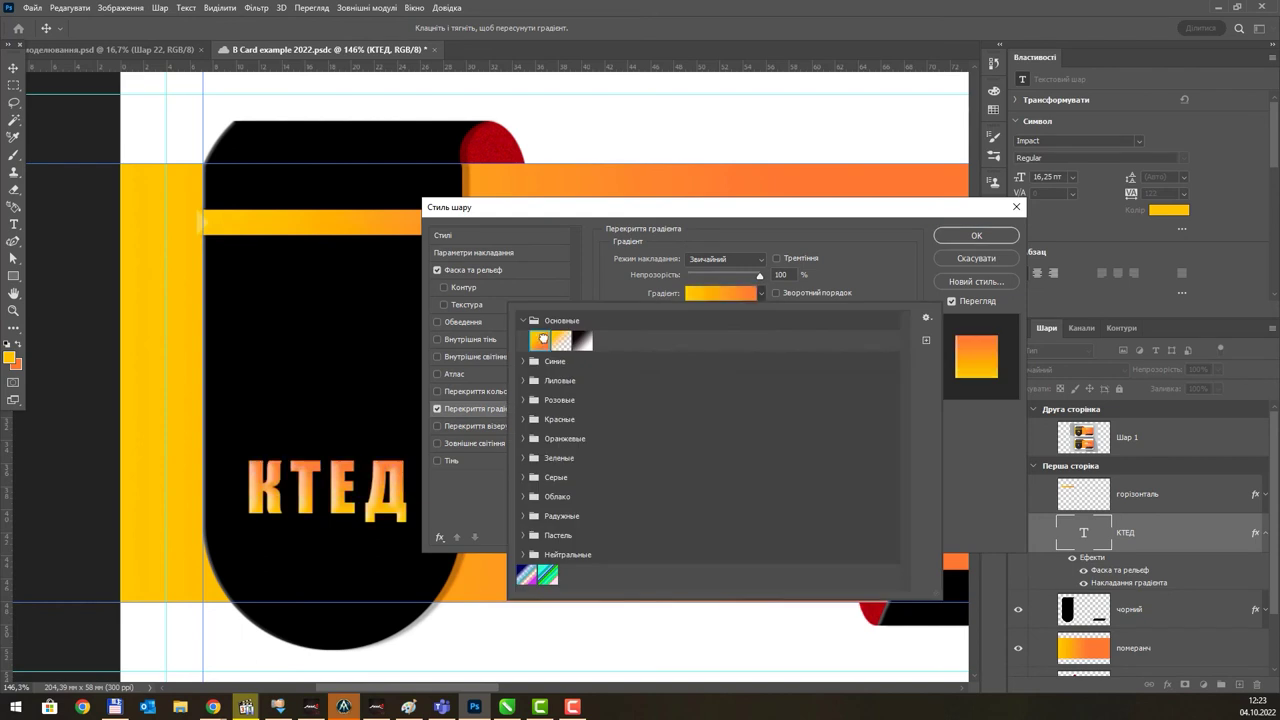
pyautogui.click(962, 244)
pyautogui.click(962, 244)
# Reposition КТЕД lower on the black tab, then nudge it up slightly
pyautogui.scroll(-2, 420, 462)
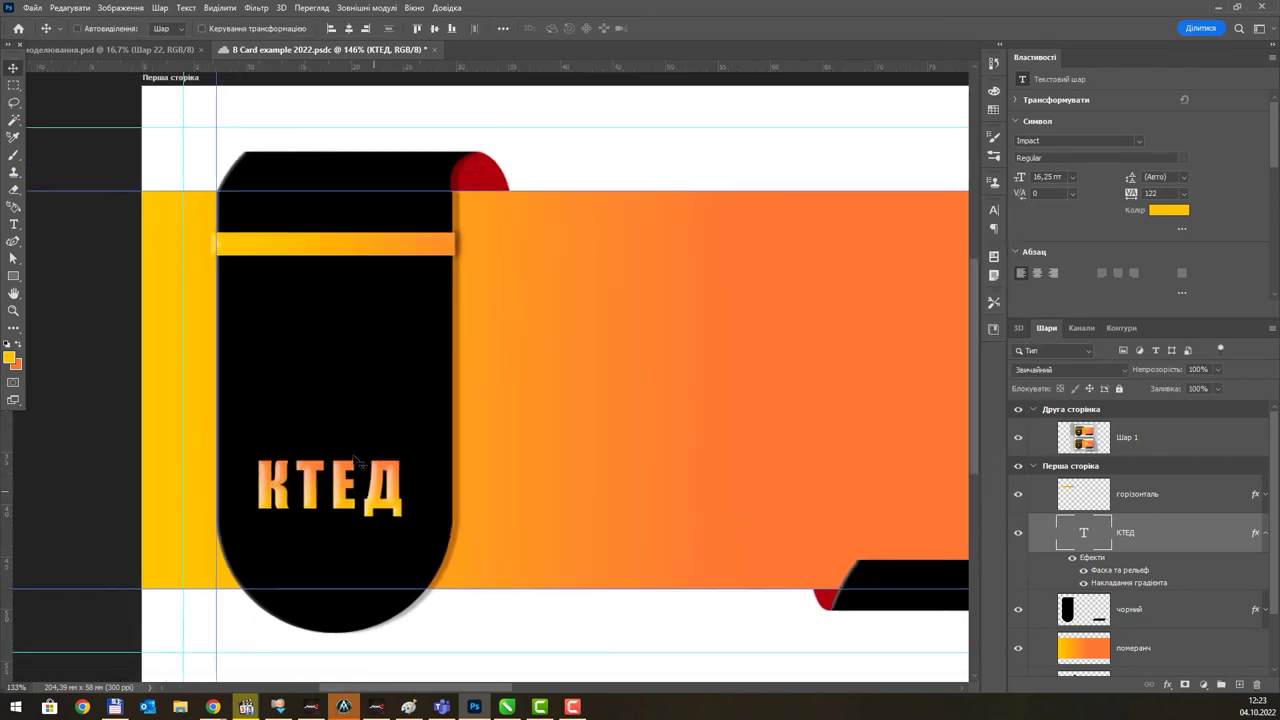
pyautogui.scroll(-2, 355, 460)
pyautogui.scroll(-1, 723, 471)
pyautogui.scroll(-2, 720, 457)
pyautogui.scroll(-1, 740, 443)
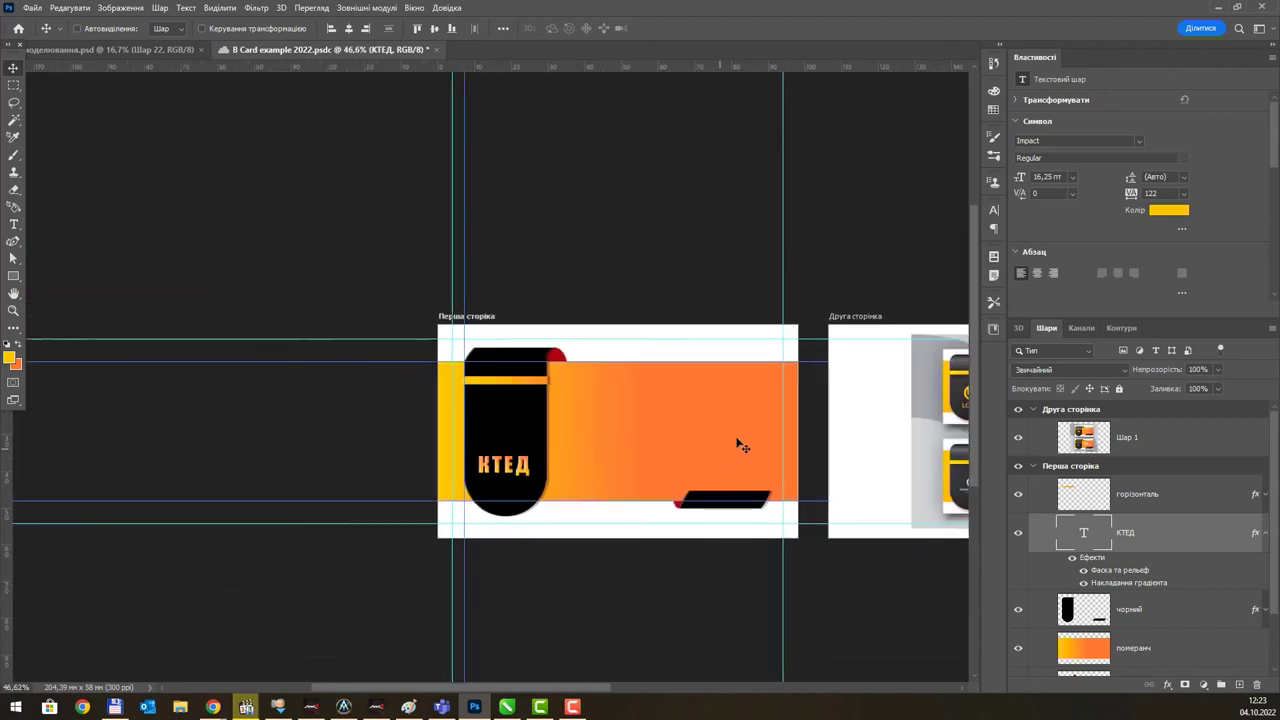
pyautogui.moveTo(740, 443); pyautogui.dragTo(657, 454)
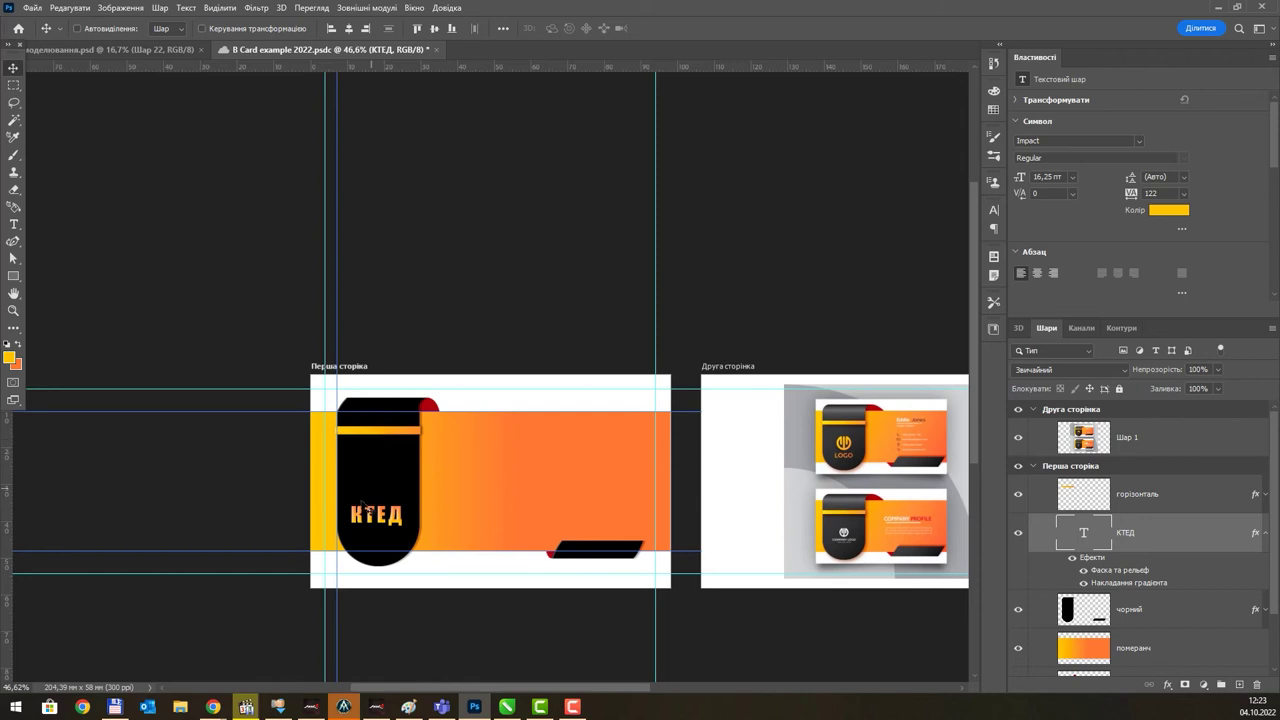
pyautogui.moveTo(385, 519); pyautogui.dragTo(380, 535)
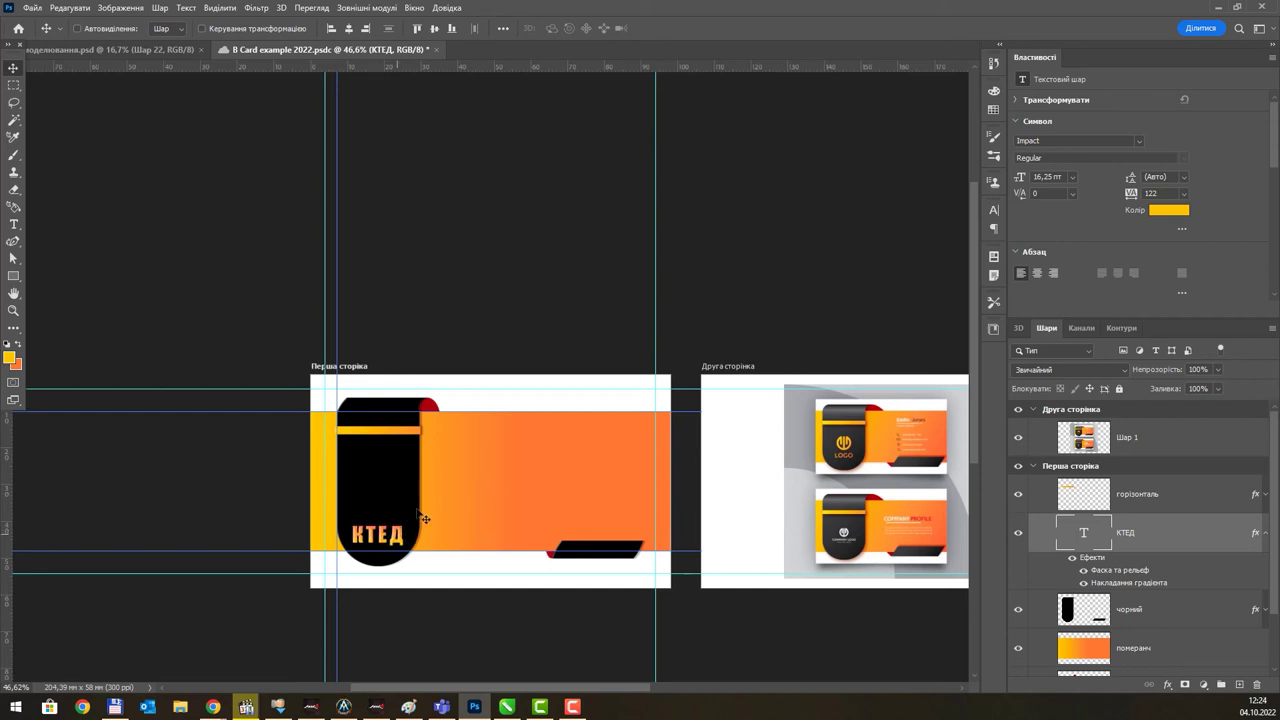
pyautogui.press('Up')
pyautogui.press('Up')
pyautogui.press('Up')
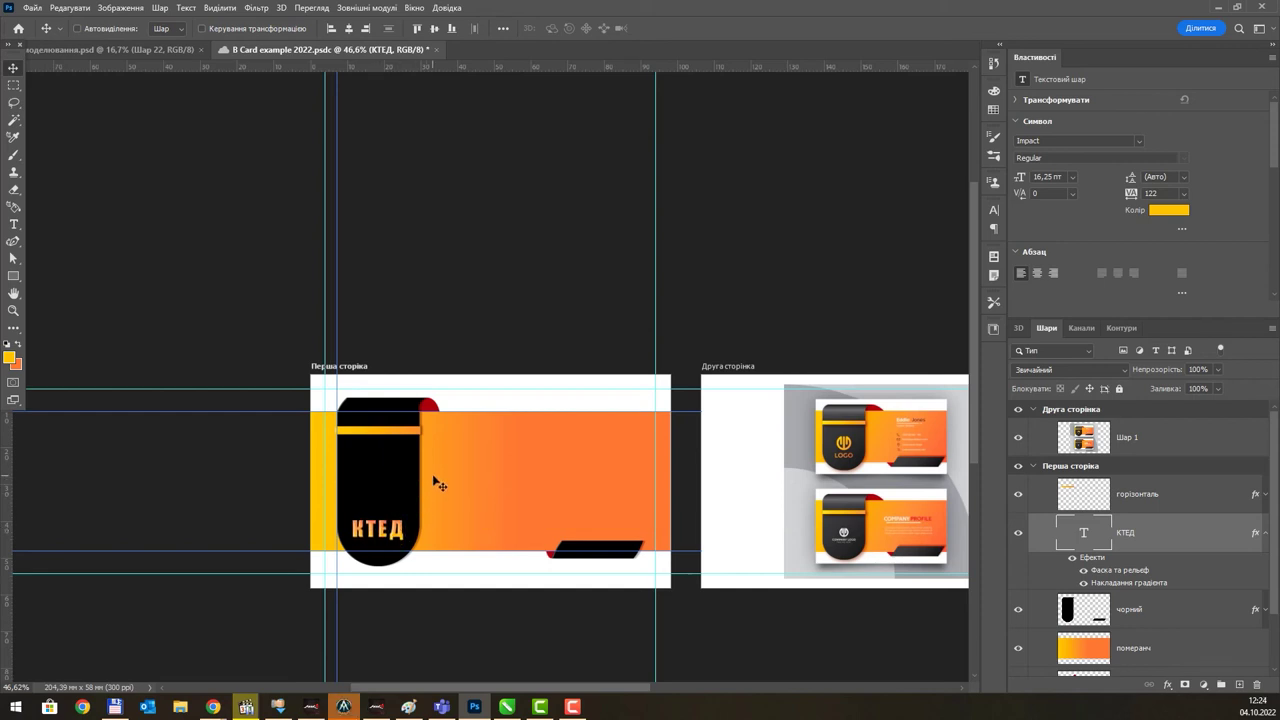
pyautogui.scroll(3, 378, 450)
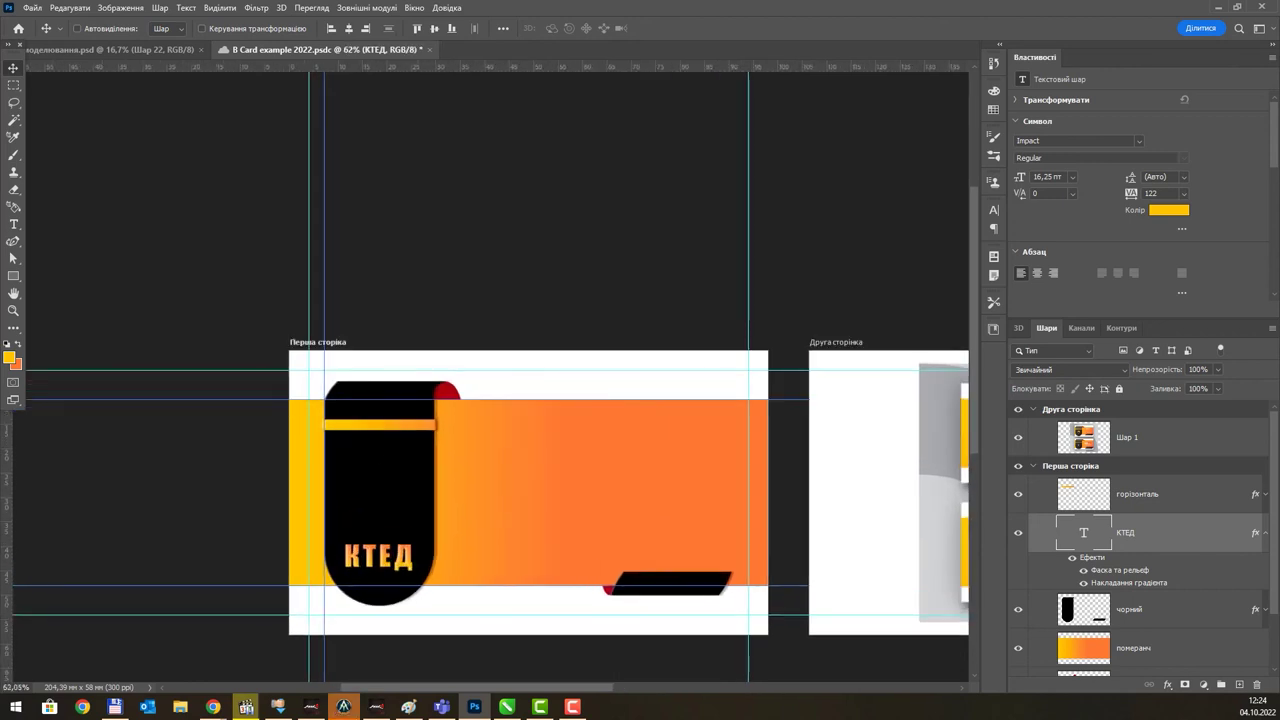
# Load okmm.nmu.org.ua in a new Chrome tab and copy its orange logo image
pyautogui.click(213, 707)
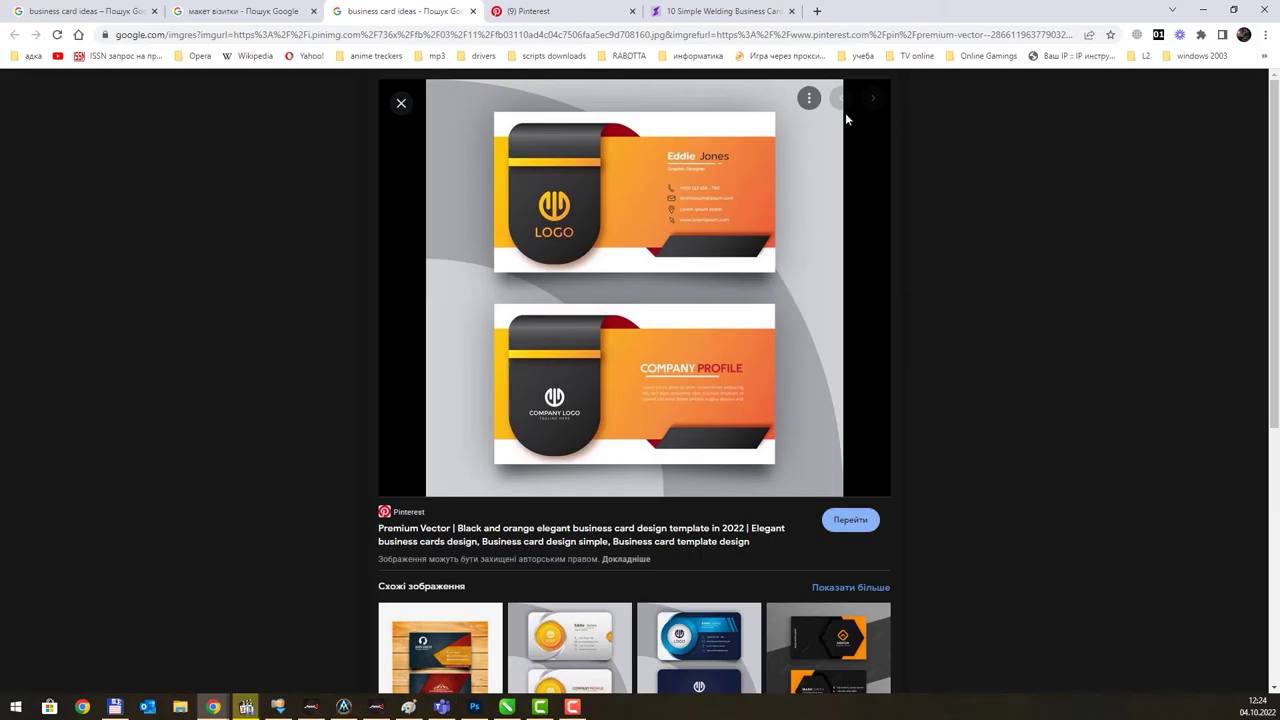
pyautogui.click(818, 11)
pyautogui.write('шль')
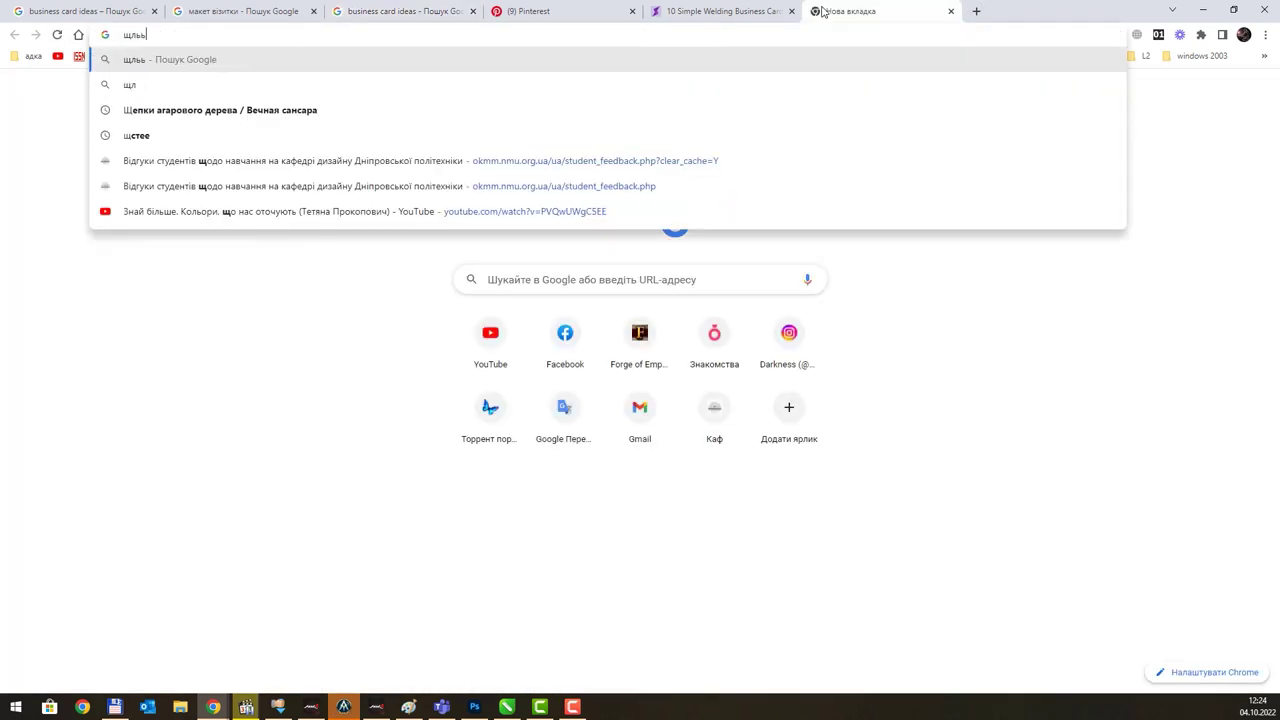
pyautogui.write('ь')
pyautogui.hotkey('ctrl', 'a')
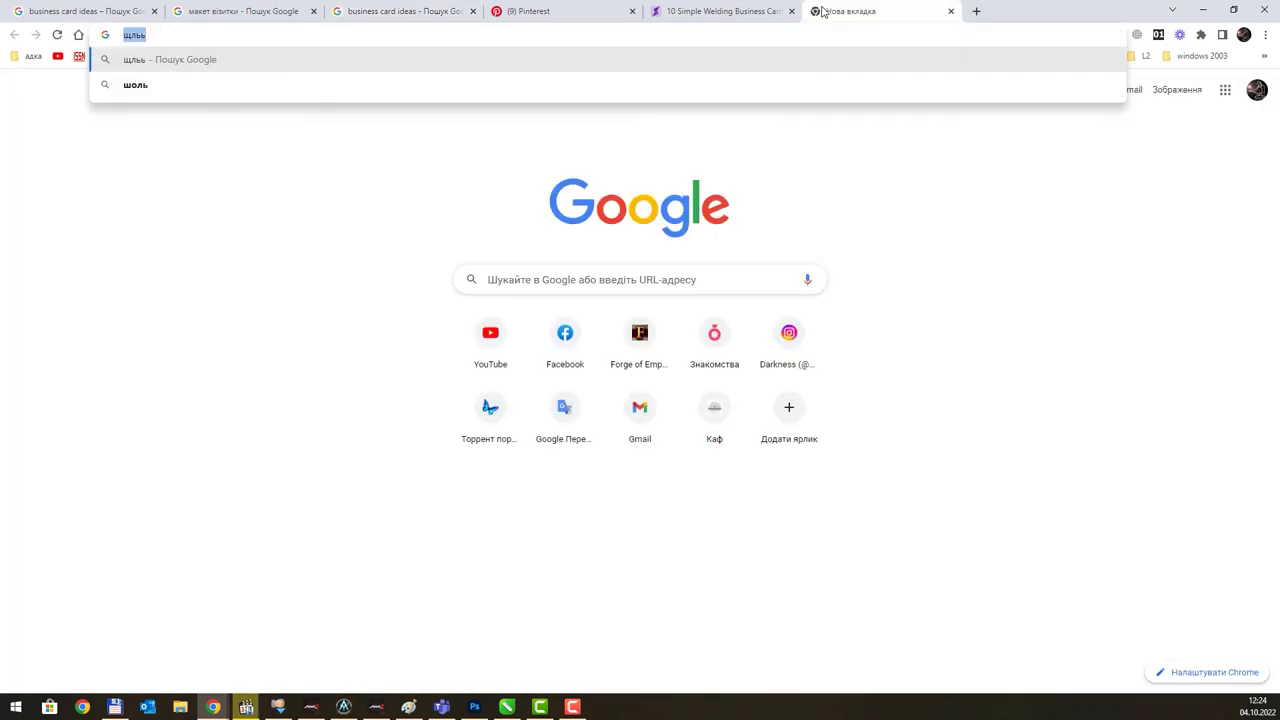
pyautogui.write('okmm.nmu.org.ua')
pyautogui.press('Return')
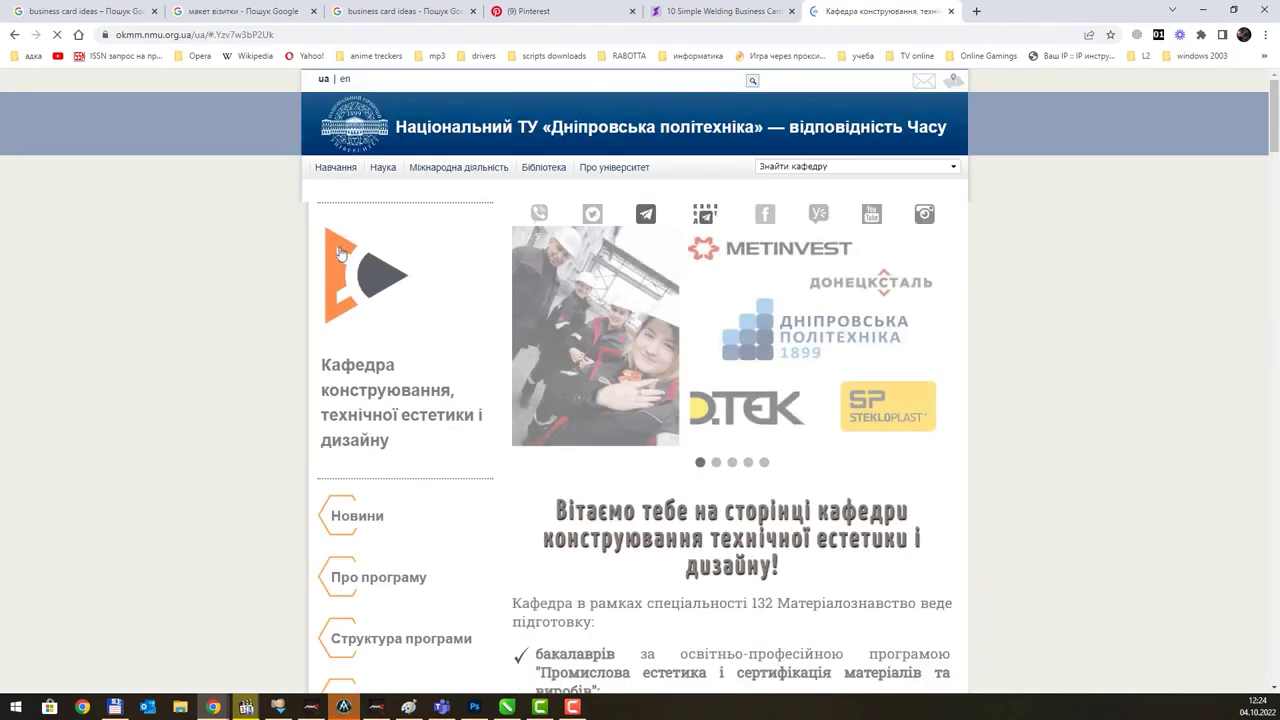
pyautogui.rightClick(376, 273)
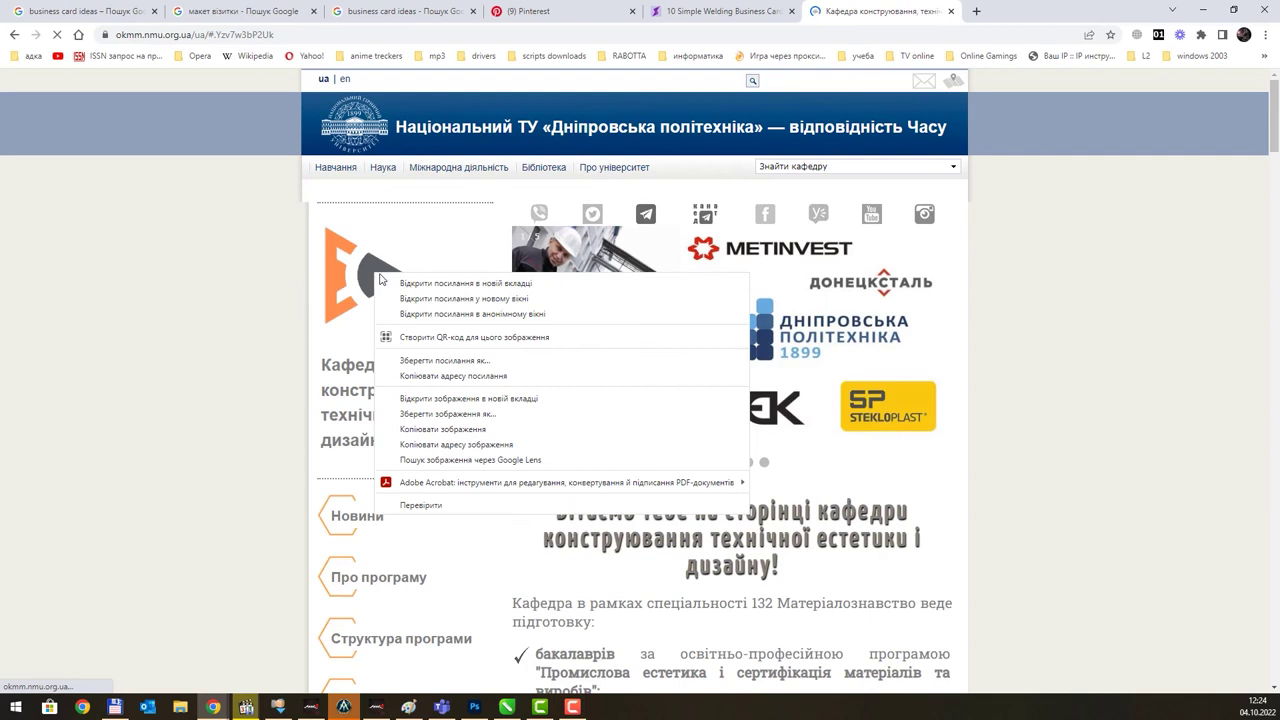
pyautogui.click(440, 429)
pyautogui.click(1201, 10)
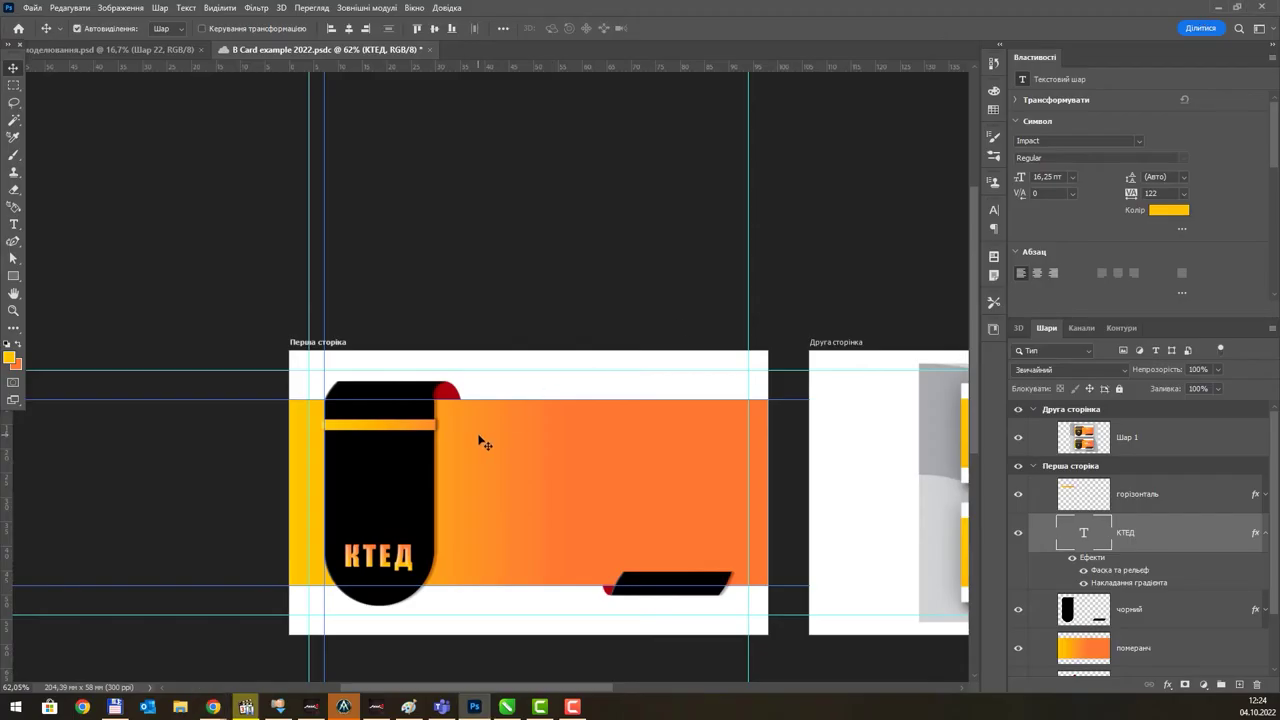
# Paste the logo, delete its black background, and scale it to ~40% above КТЕД
pyautogui.hotkey('ctrl', 'v')
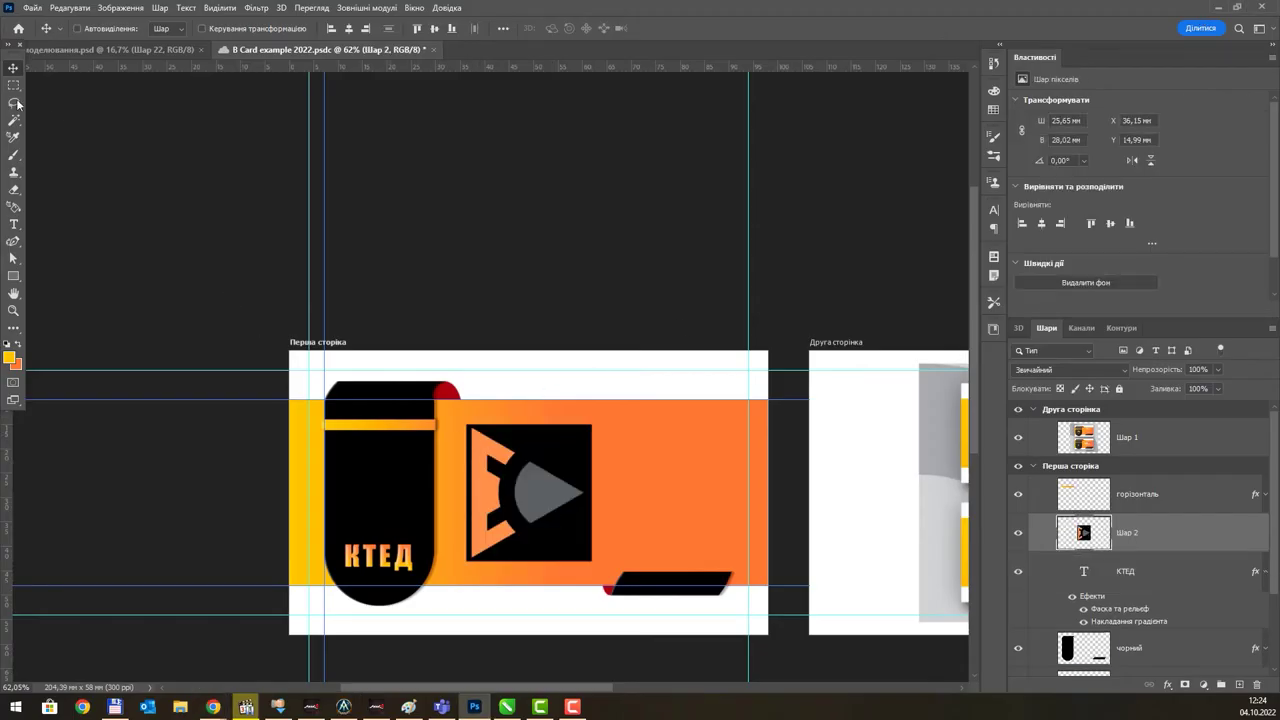
pyautogui.click(13, 119)
pyautogui.click(577, 449)
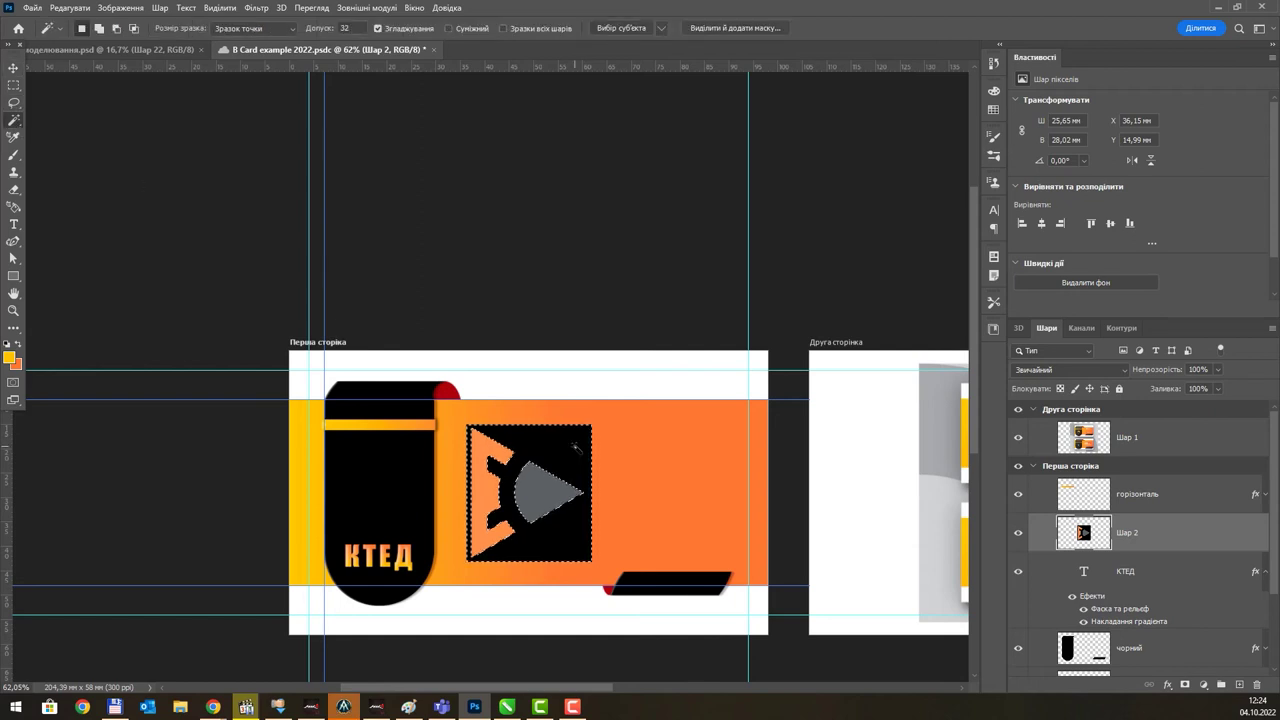
pyautogui.press('Delete')
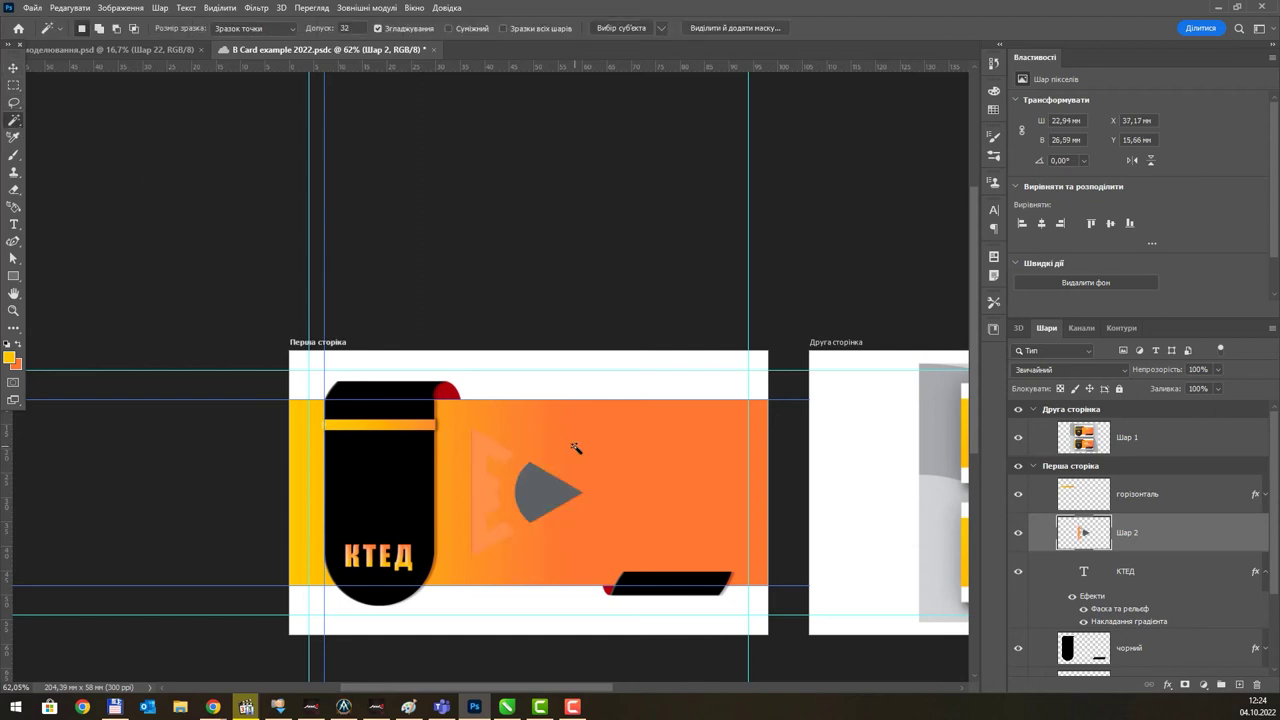
pyautogui.hotkey('ctrl', 't')
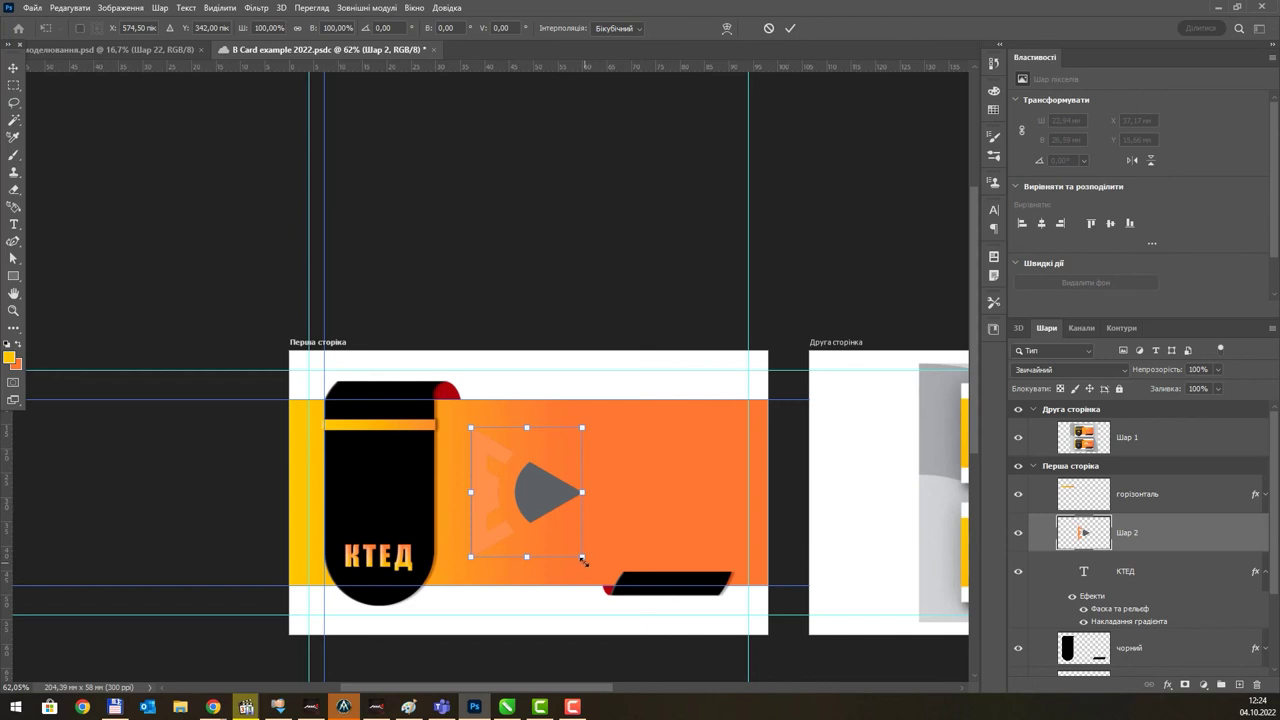
pyautogui.moveTo(583, 561); pyautogui.dragTo(514, 478)
pyautogui.moveTo(509, 430)
pyautogui.mouseDown()
pyautogui.moveTo(410, 440)
pyautogui.moveTo(384, 476)
pyautogui.mouseUp()
pyautogui.press('Return')
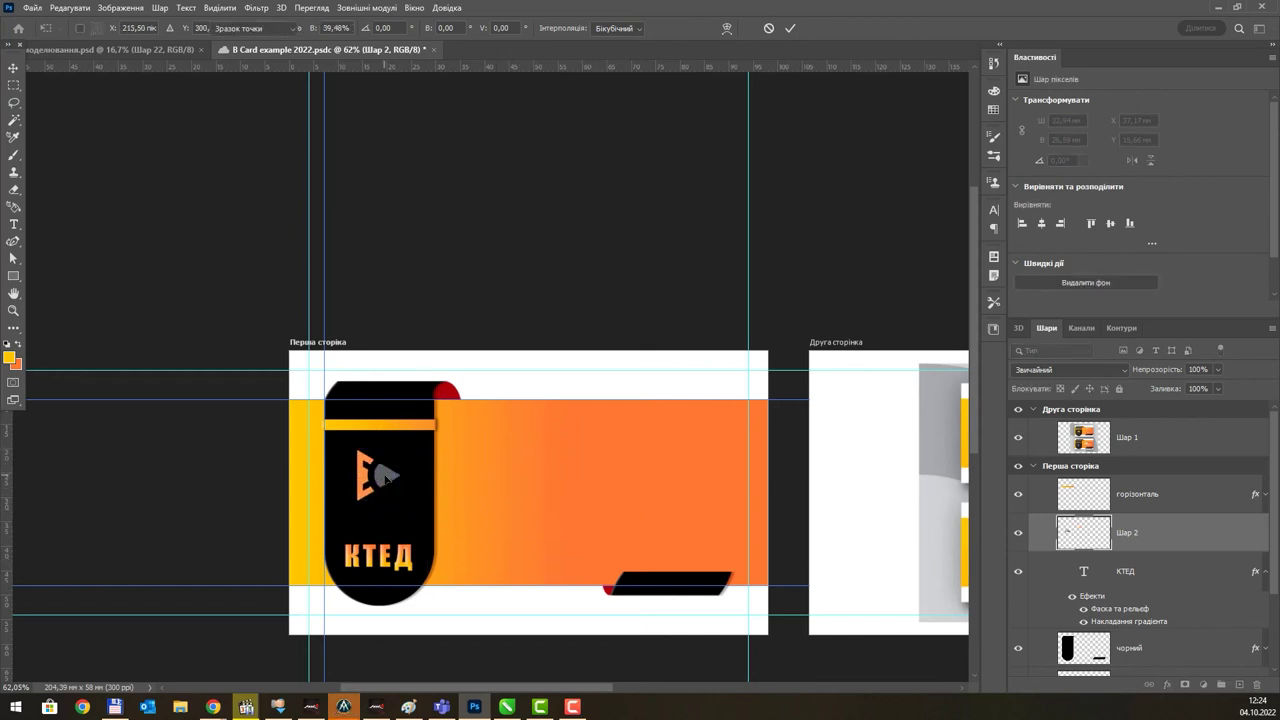
pyautogui.press('w')
# Rename the pasted logo layer to лого
pyautogui.doubleClick(1127, 533)
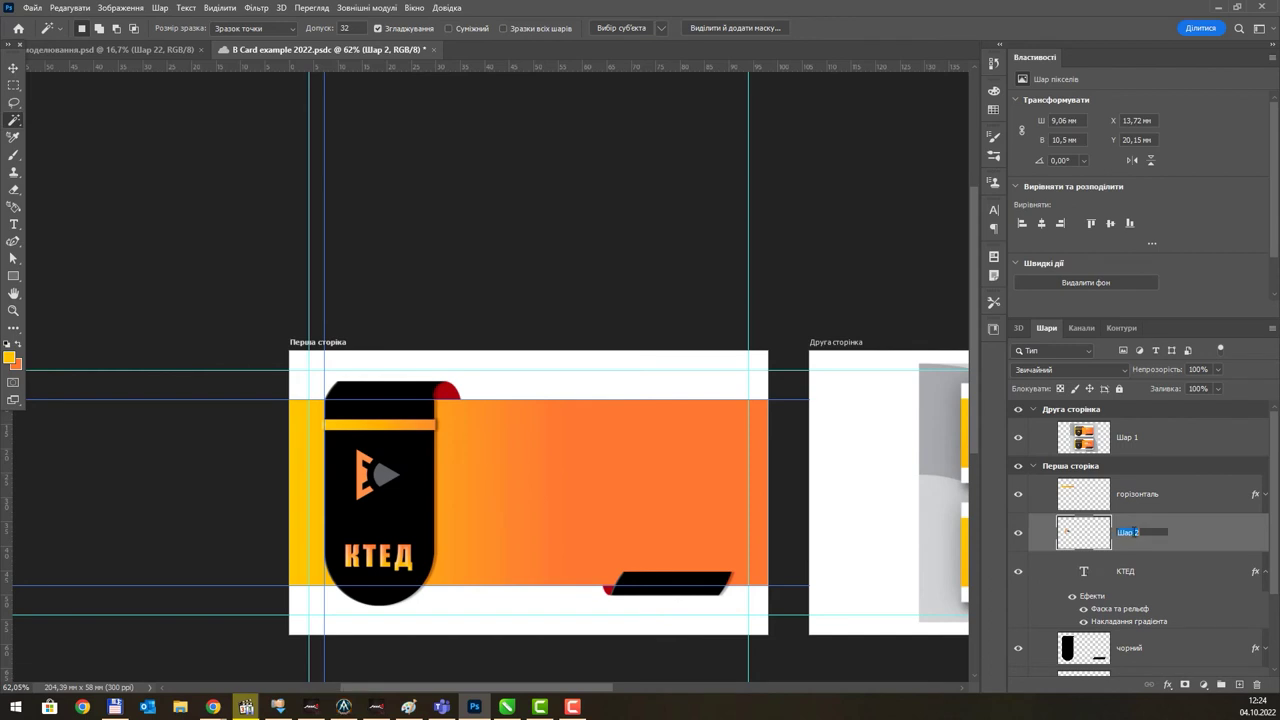
pyautogui.write('кш')
pyautogui.write('kjuj')
pyautogui.press('Return')
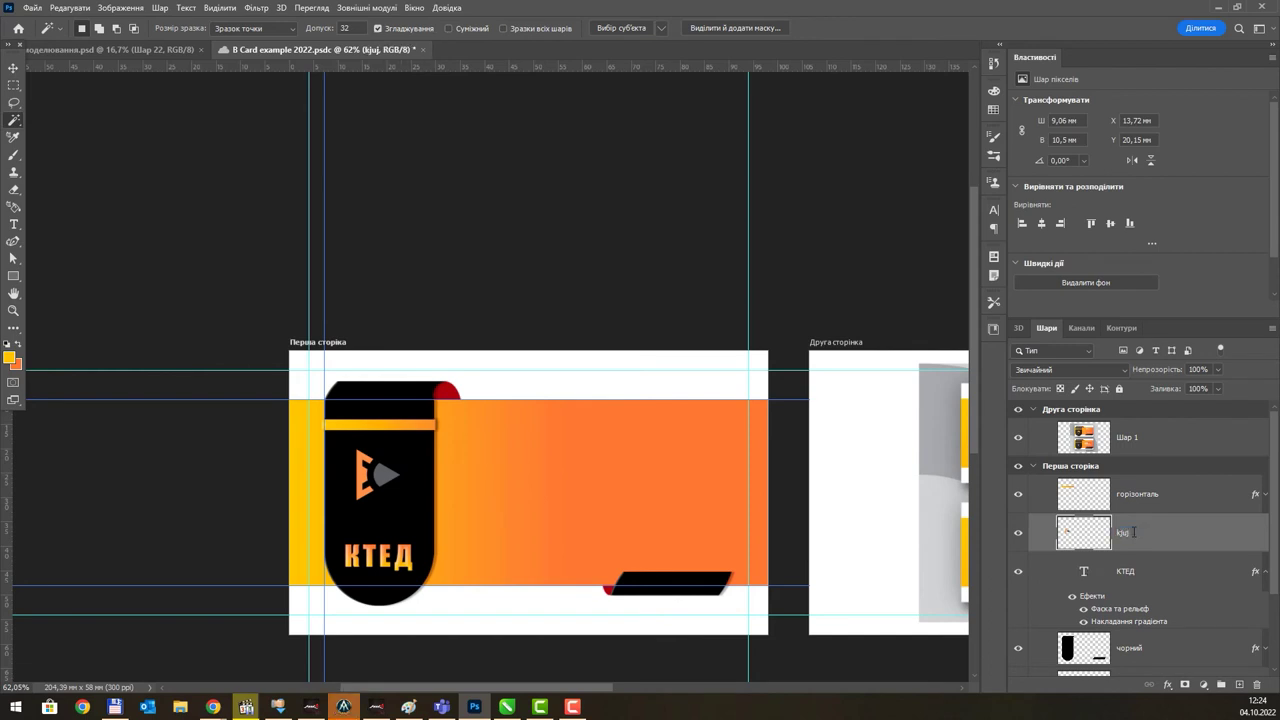
pyautogui.doubleClick(1125, 533)
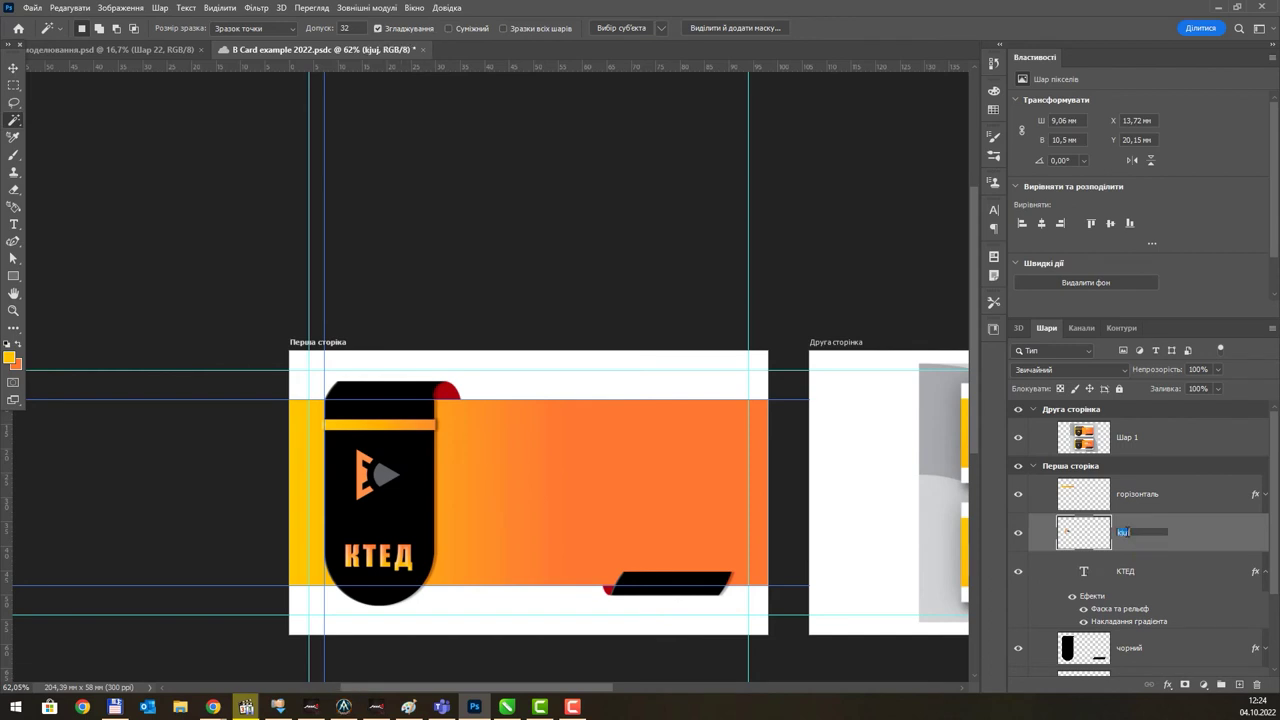
pyautogui.write('лого')
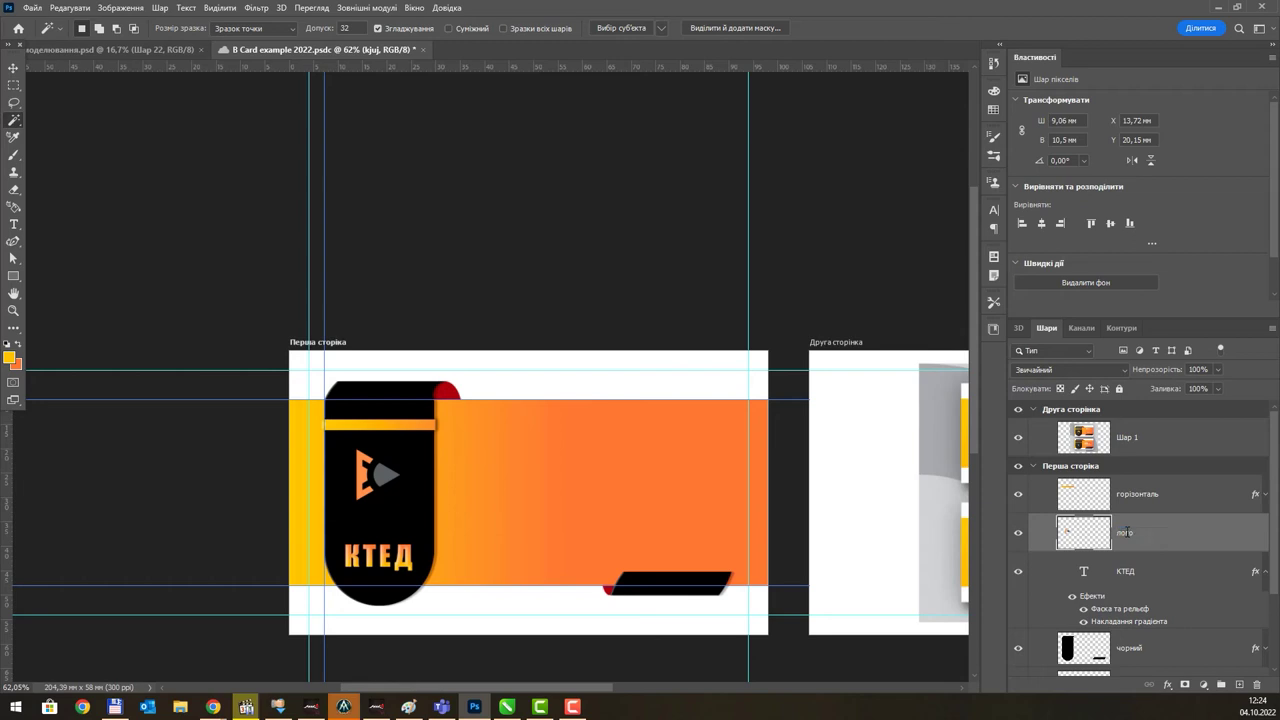
pyautogui.press('Return')
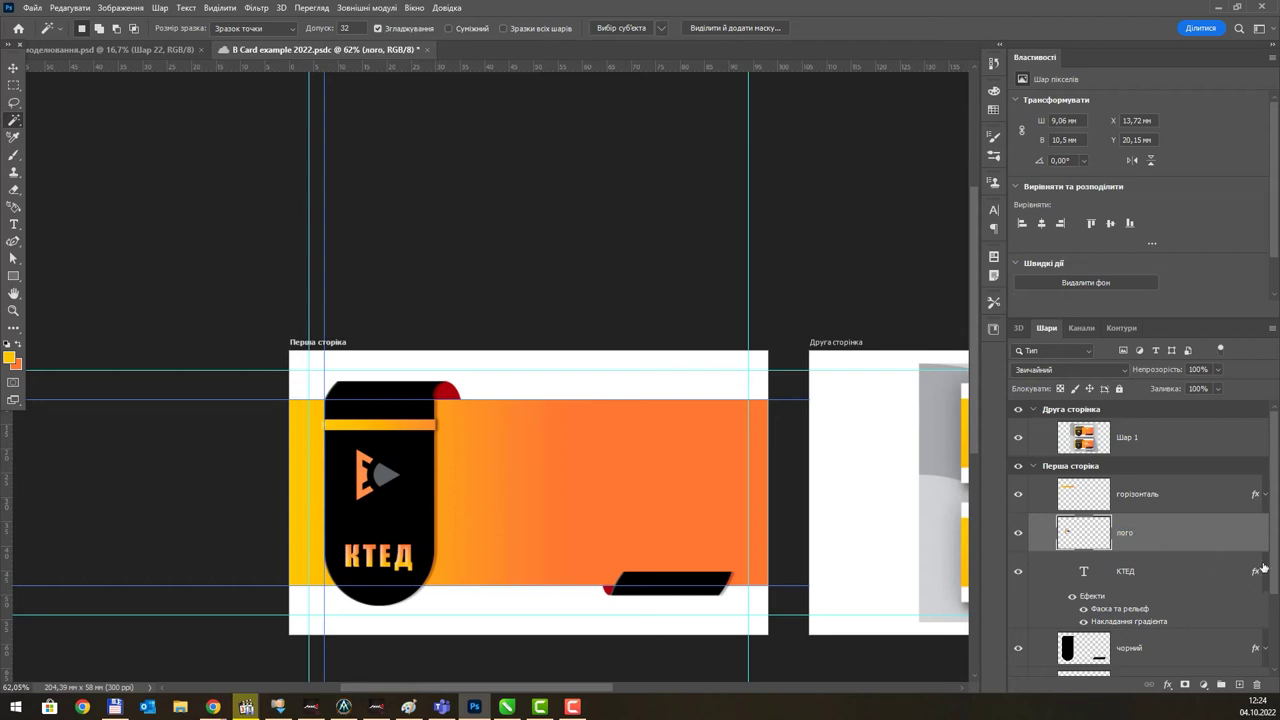
pyautogui.click(1263, 569)
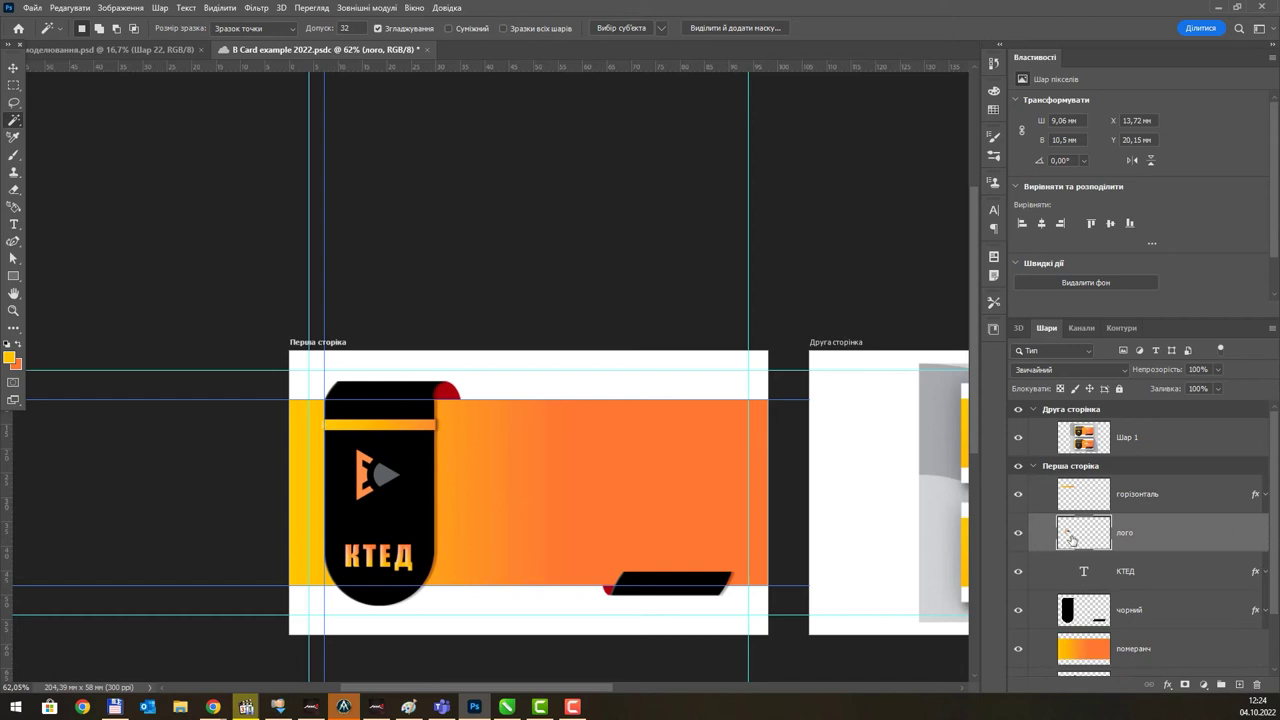
# Give the logo a Bevel & Emboss with a slightly reduced size
pyautogui.moveTo(736, 436); pyautogui.dragTo(577, 429)
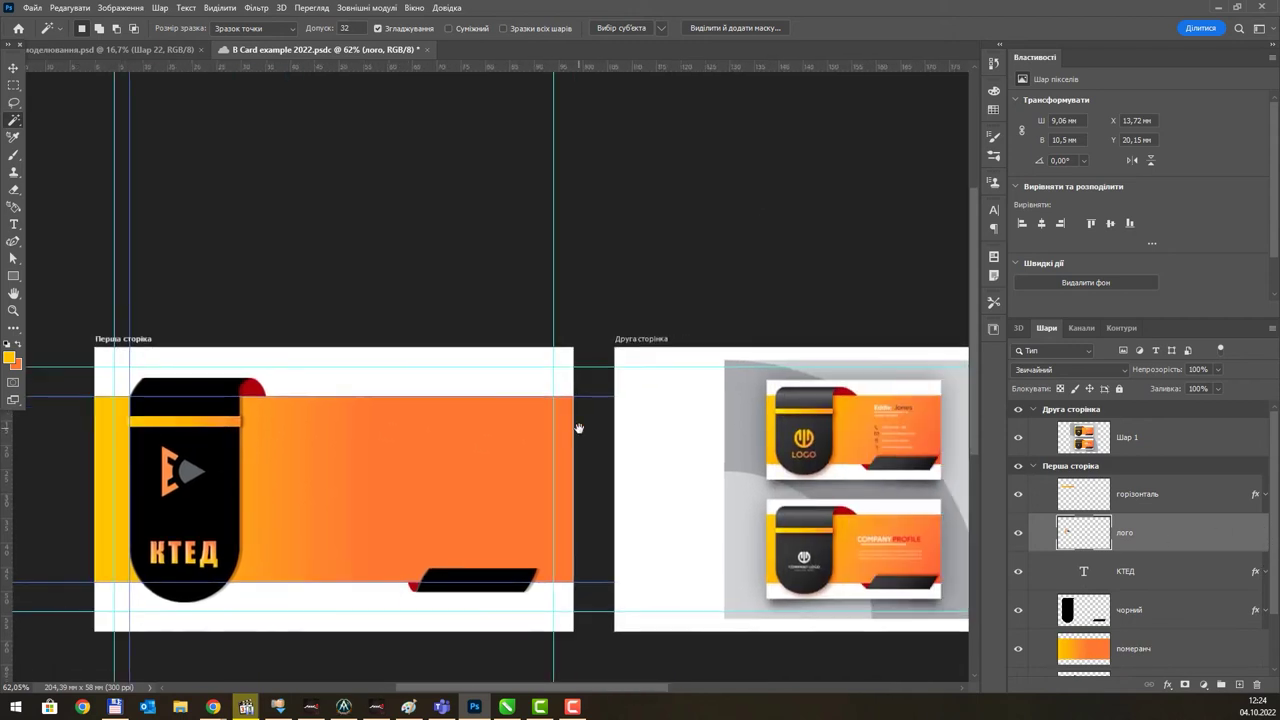
pyautogui.scroll(2, 666, 434)
pyautogui.scroll(1, 600, 445)
pyautogui.scroll(1, 270, 465)
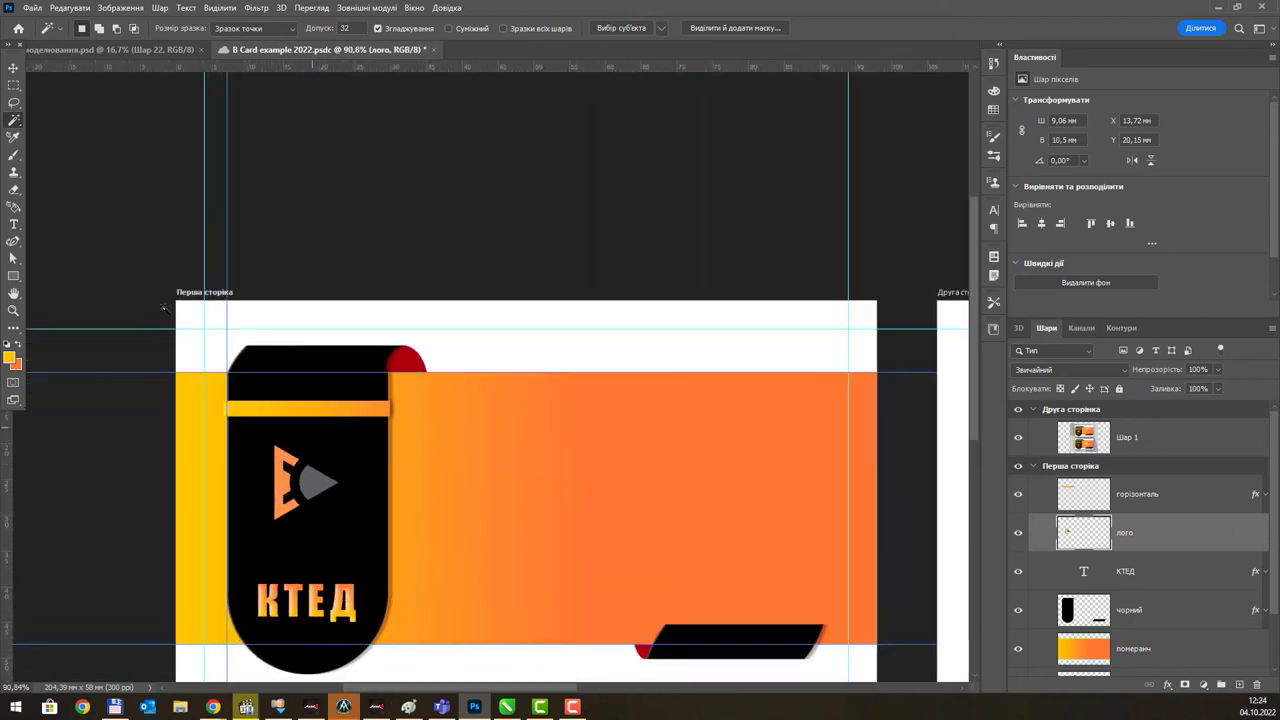
pyautogui.click(13, 67)
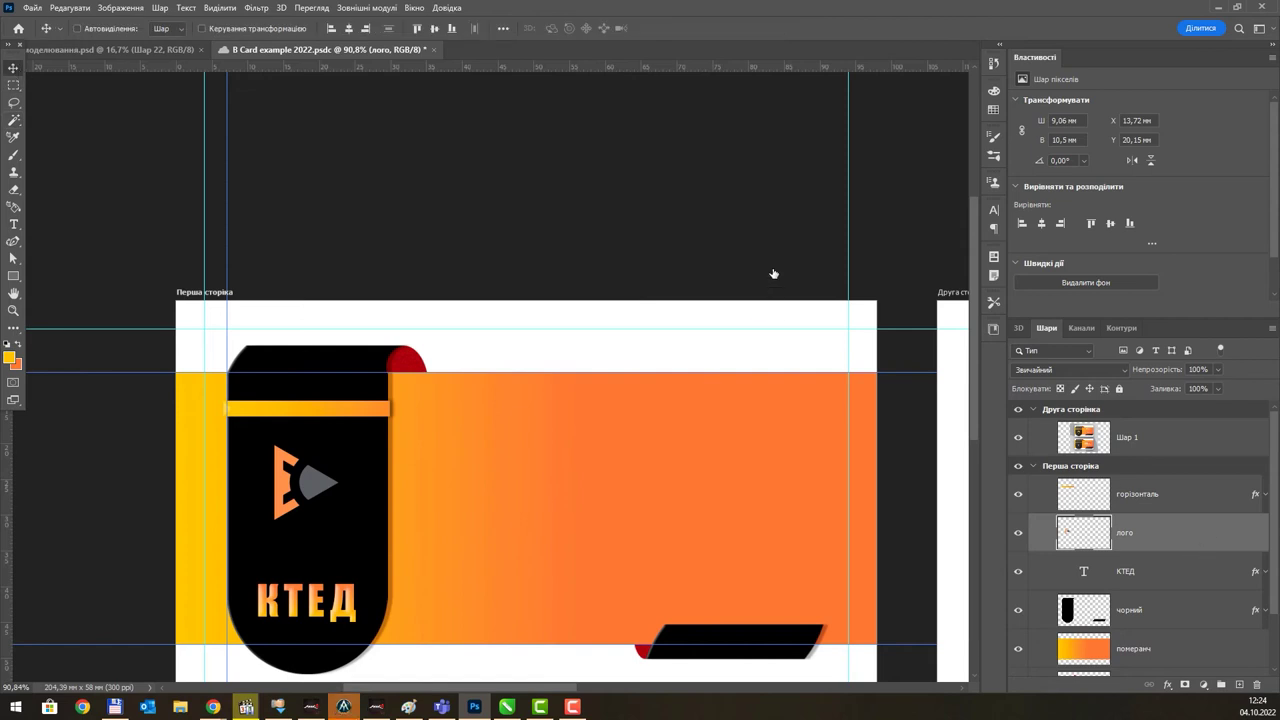
pyautogui.click(489, 268)
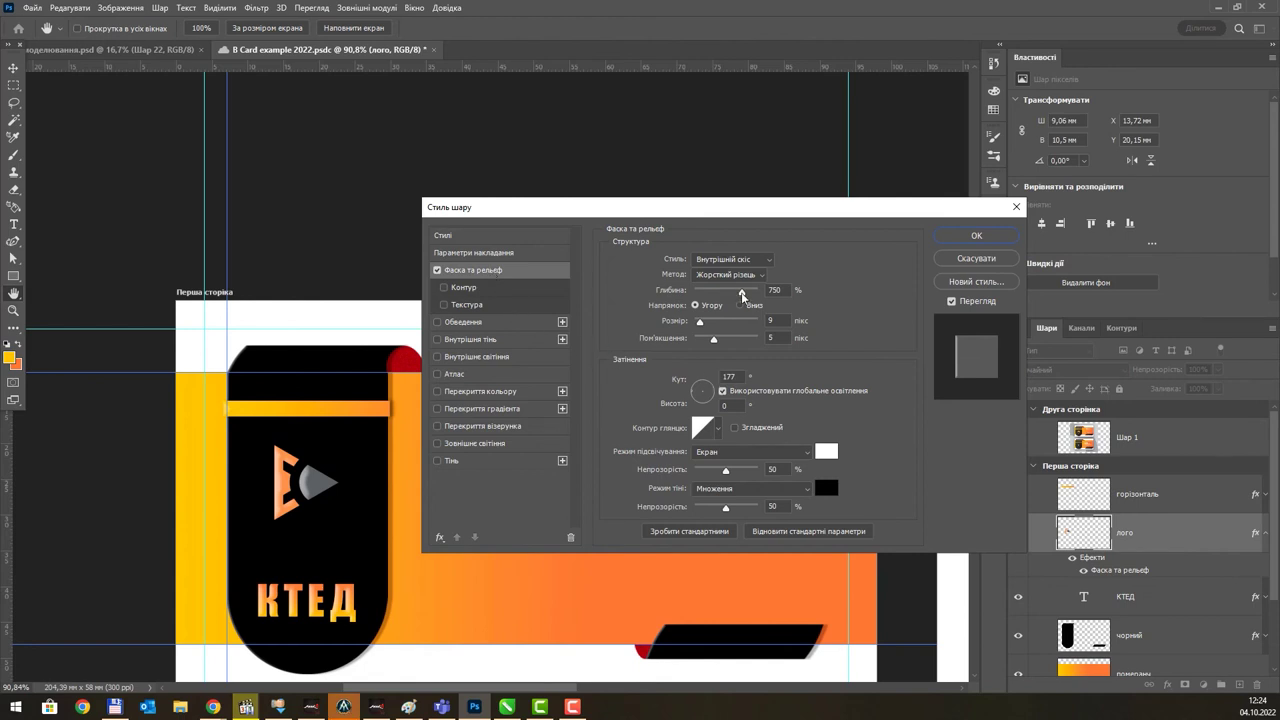
pyautogui.moveTo(703, 322); pyautogui.dragTo(695, 324)
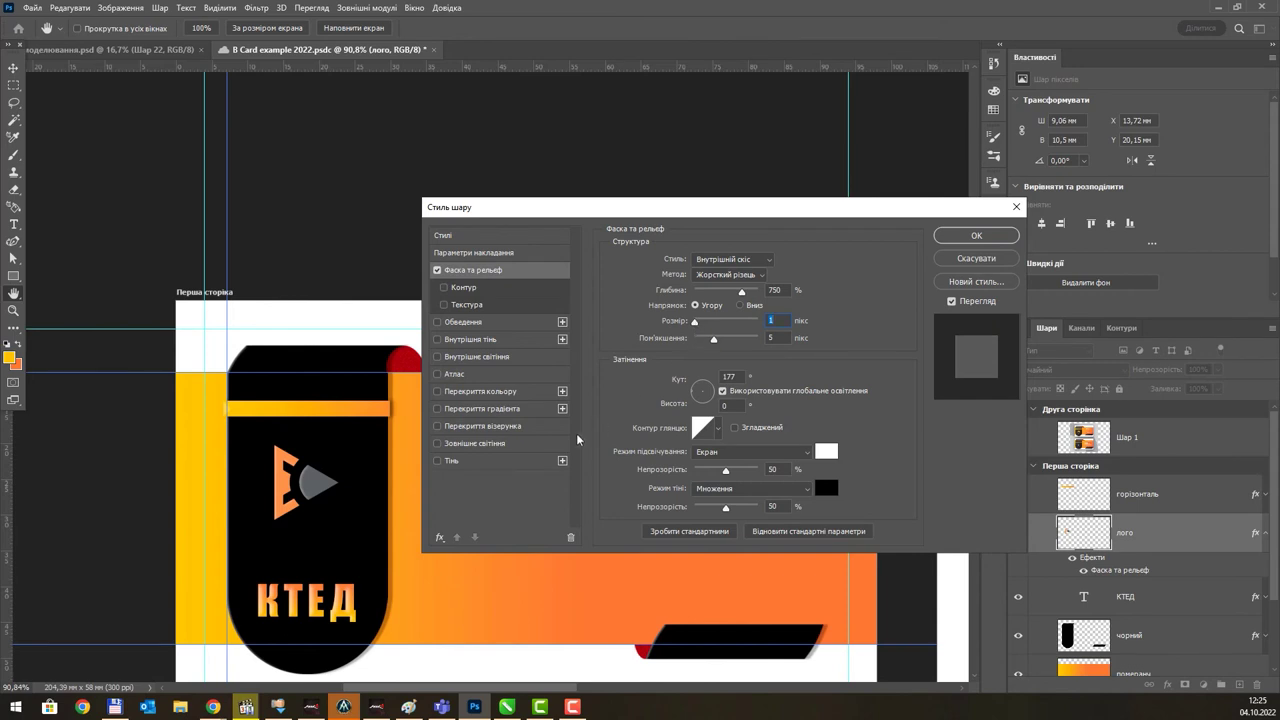
# Add a white Stroke of size 1 px to the logo and apply the styles
pyautogui.click(464, 322)
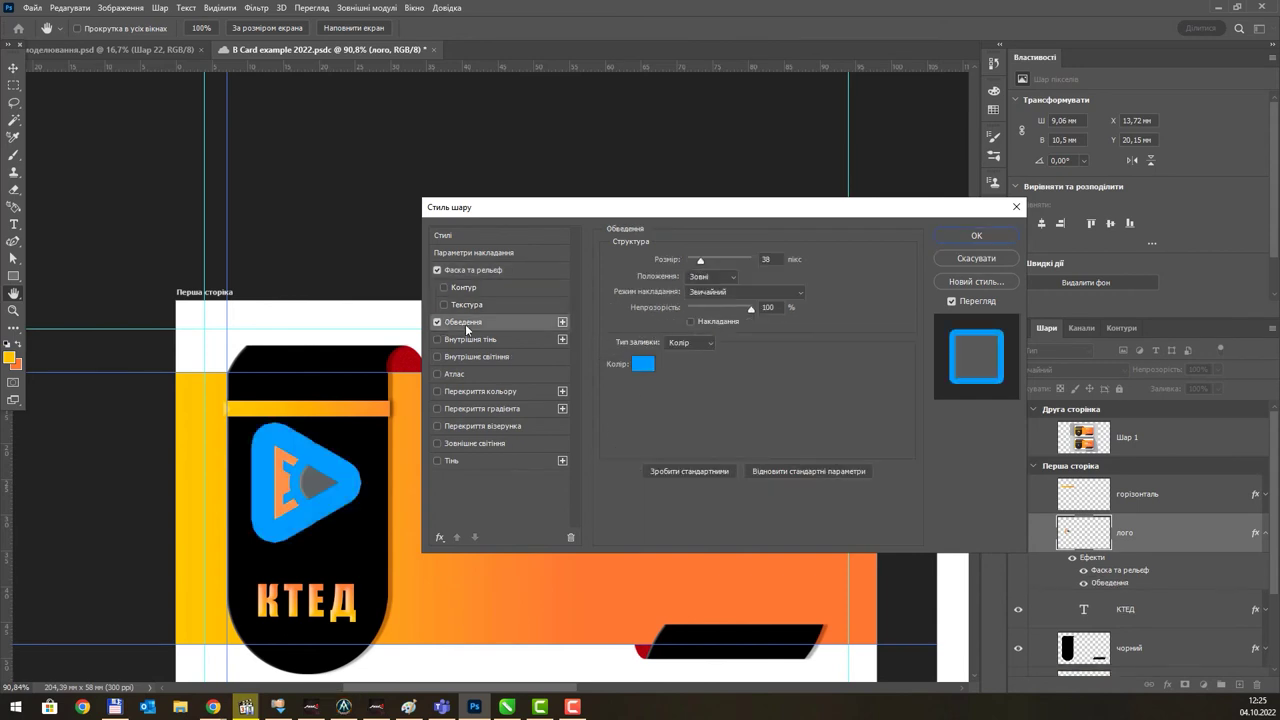
pyautogui.click(641, 364)
pyautogui.moveTo(957, 235); pyautogui.dragTo(893, 207)
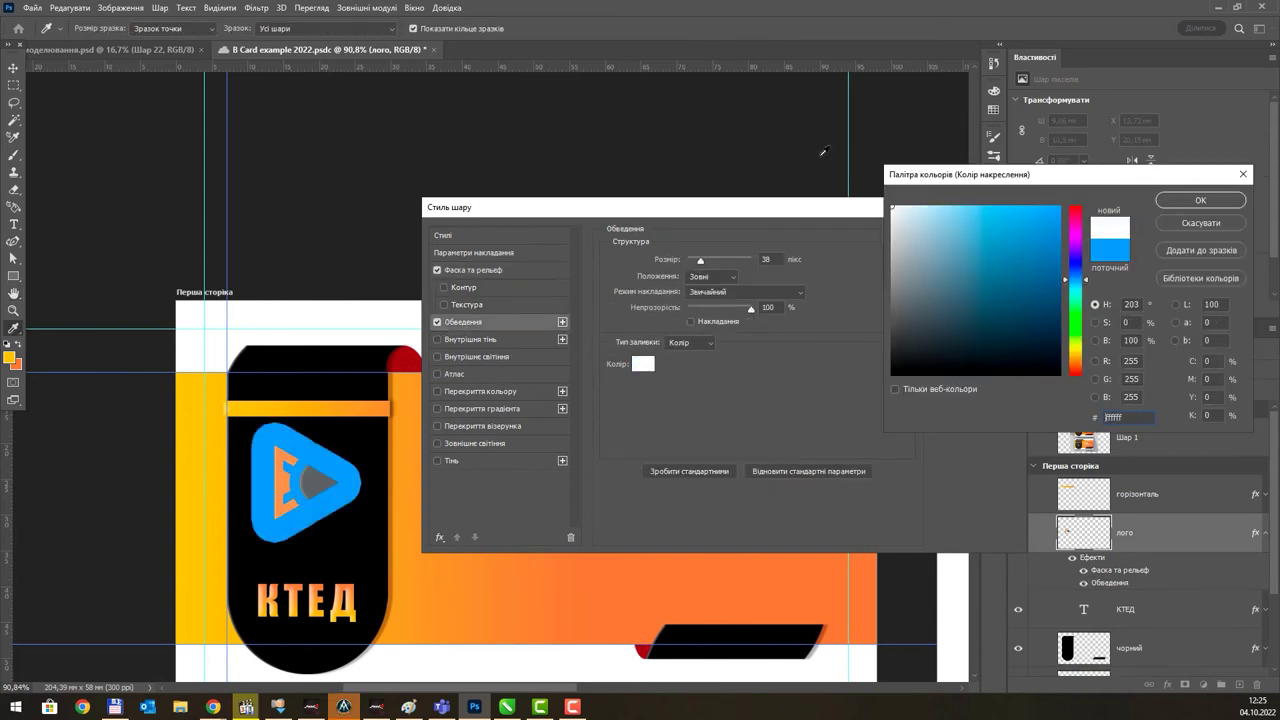
pyautogui.click(1182, 203)
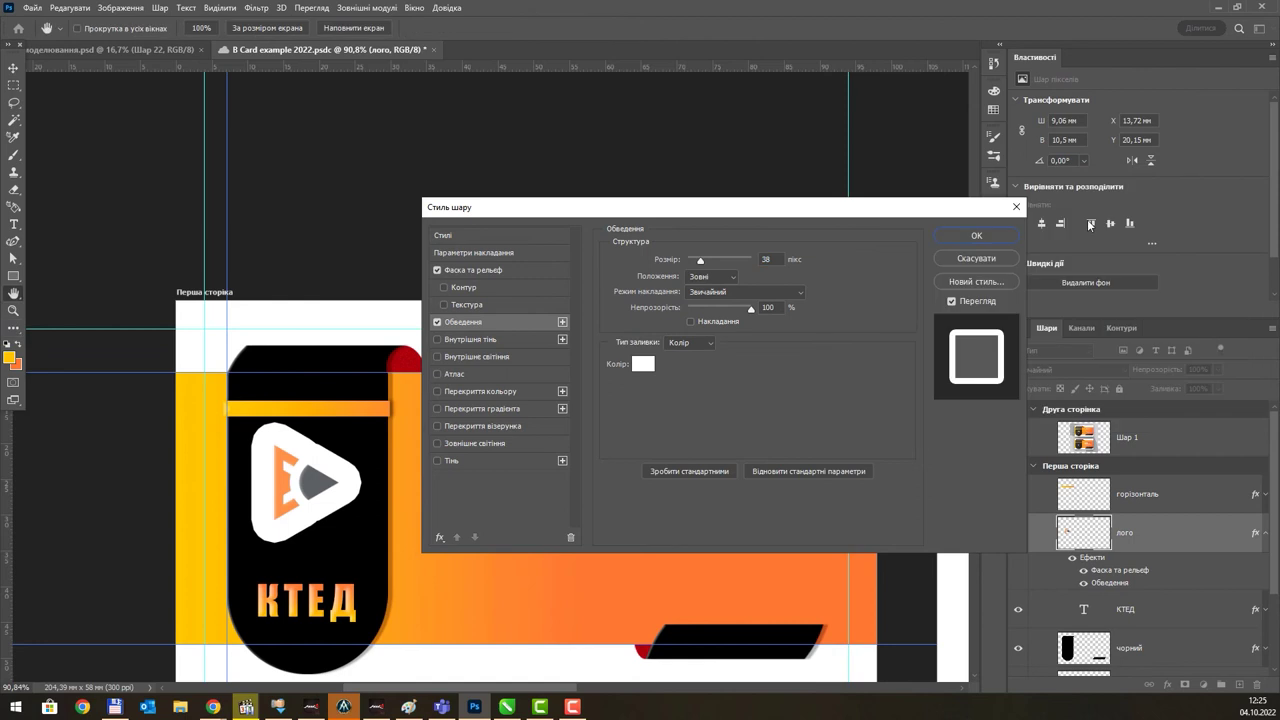
pyautogui.doubleClick(766, 259)
pyautogui.write('1')
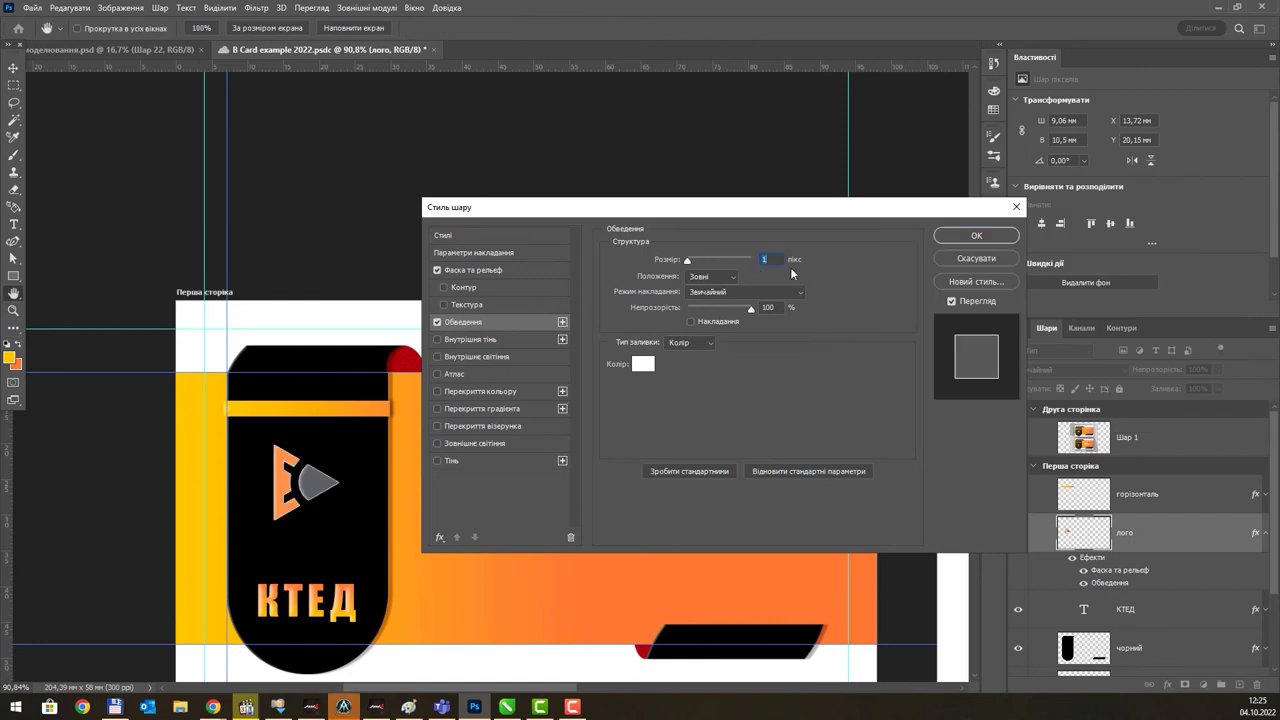
pyautogui.click(967, 238)
pyautogui.scroll(-2, 562, 446)
# Zoom and pan out to about 68% so both card artboards are visible
pyautogui.scroll(-2, 562, 446)
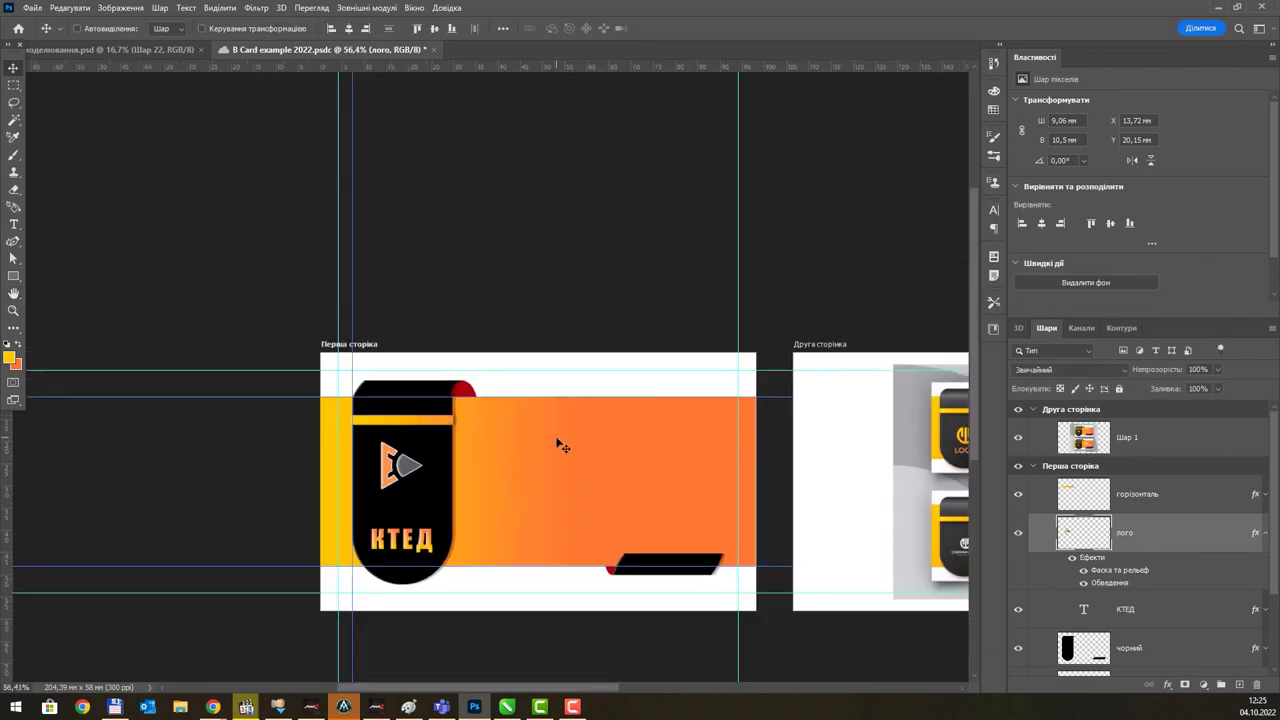
pyautogui.scroll(-1, 560, 440)
pyautogui.moveTo(657, 408); pyautogui.dragTo(528, 386)
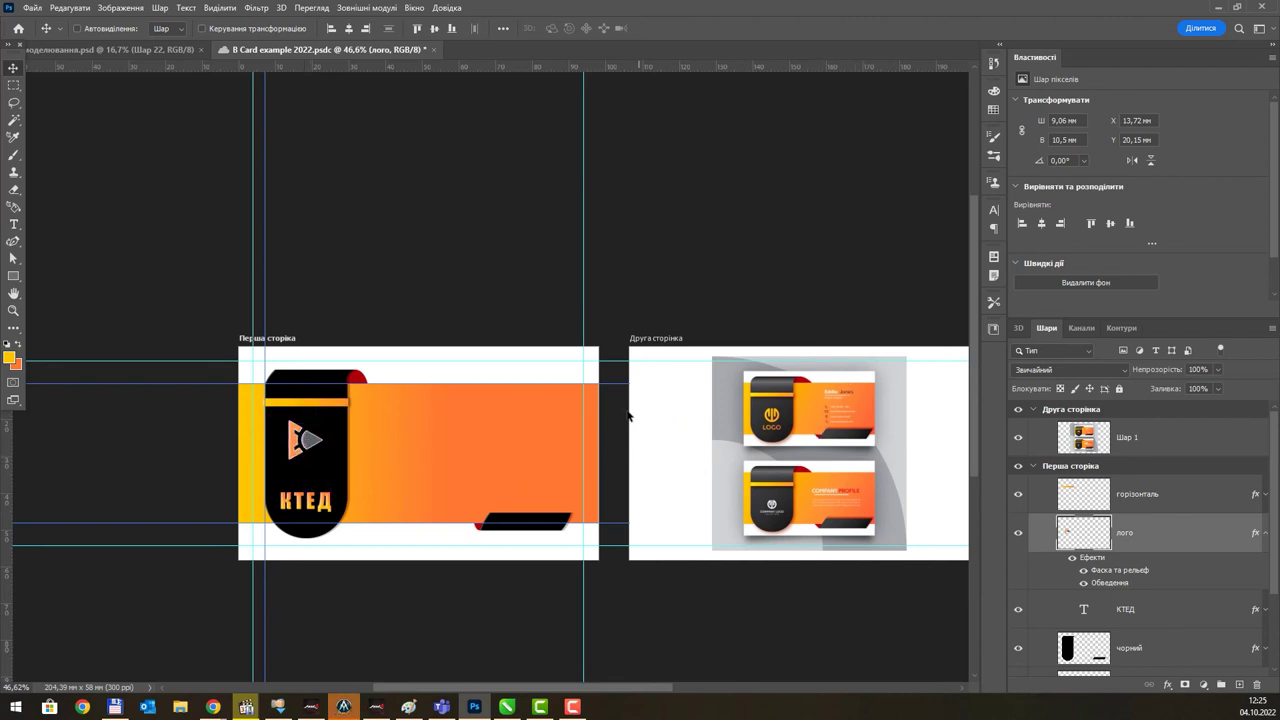
pyautogui.scroll(1, 800, 405)
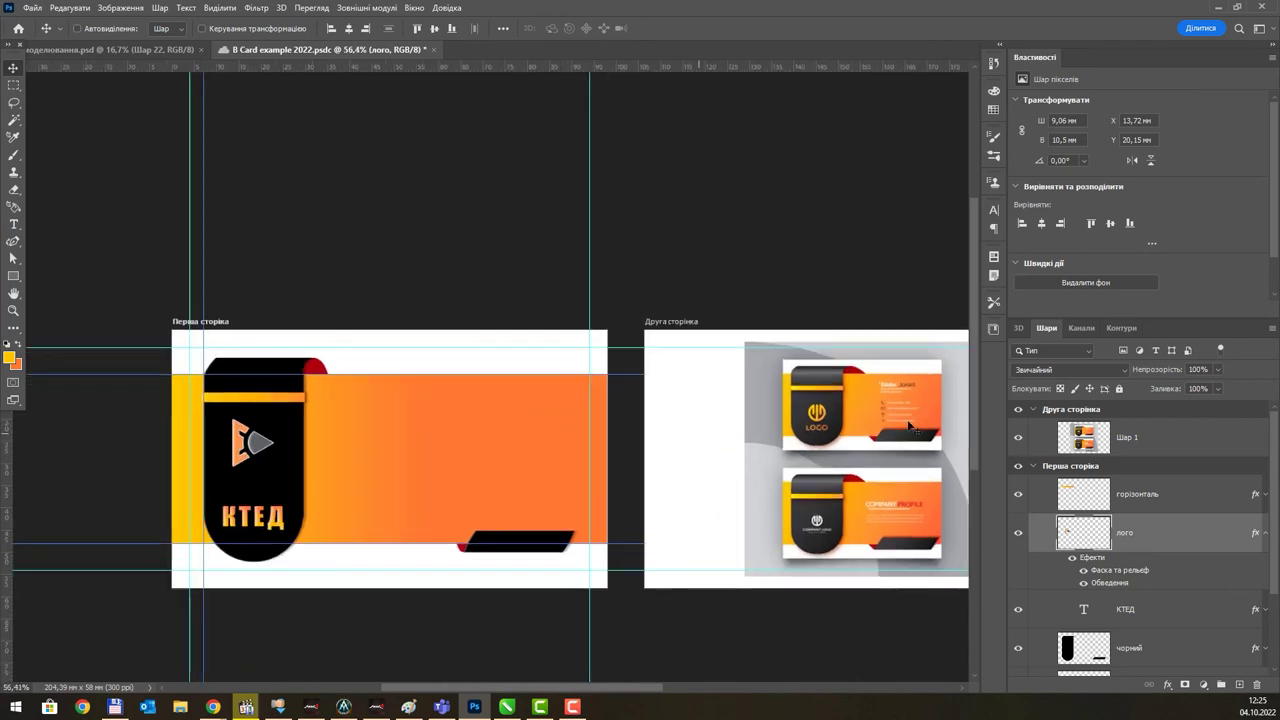
pyautogui.scroll(1, 800, 405)
pyautogui.scroll(1, 800, 405)
pyautogui.scroll(2, 850, 405)
pyautogui.scroll(1, 889, 405)
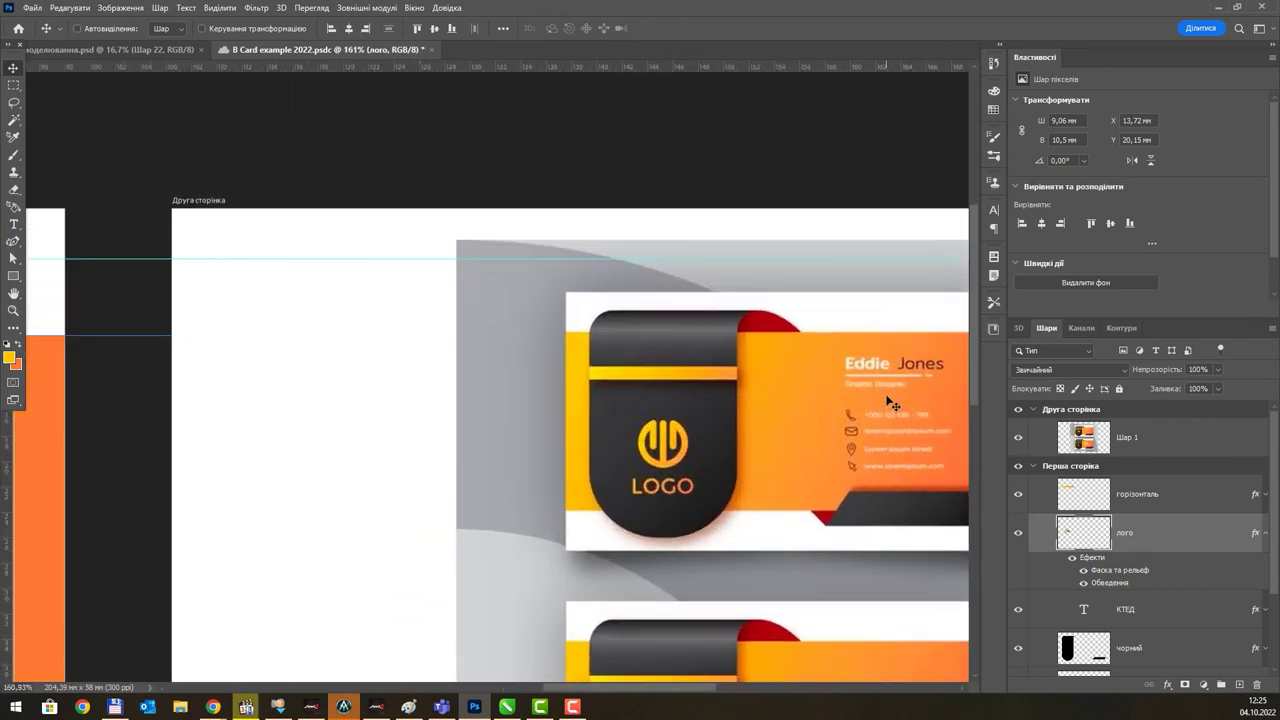
pyautogui.scroll(-2, 892, 402)
pyautogui.scroll(-2, 892, 402)
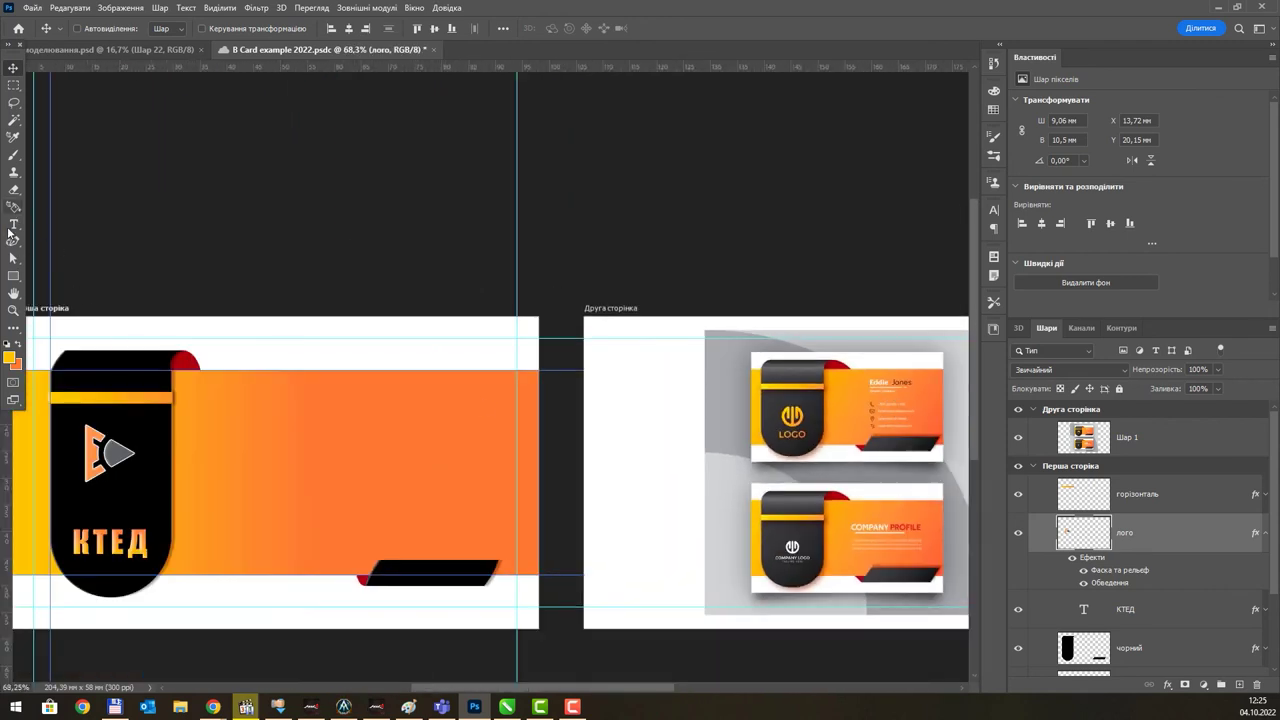
pyautogui.click(13, 224)
# Type the lecturer's name on the front card and size it to 18 pt
pyautogui.click(395, 430)
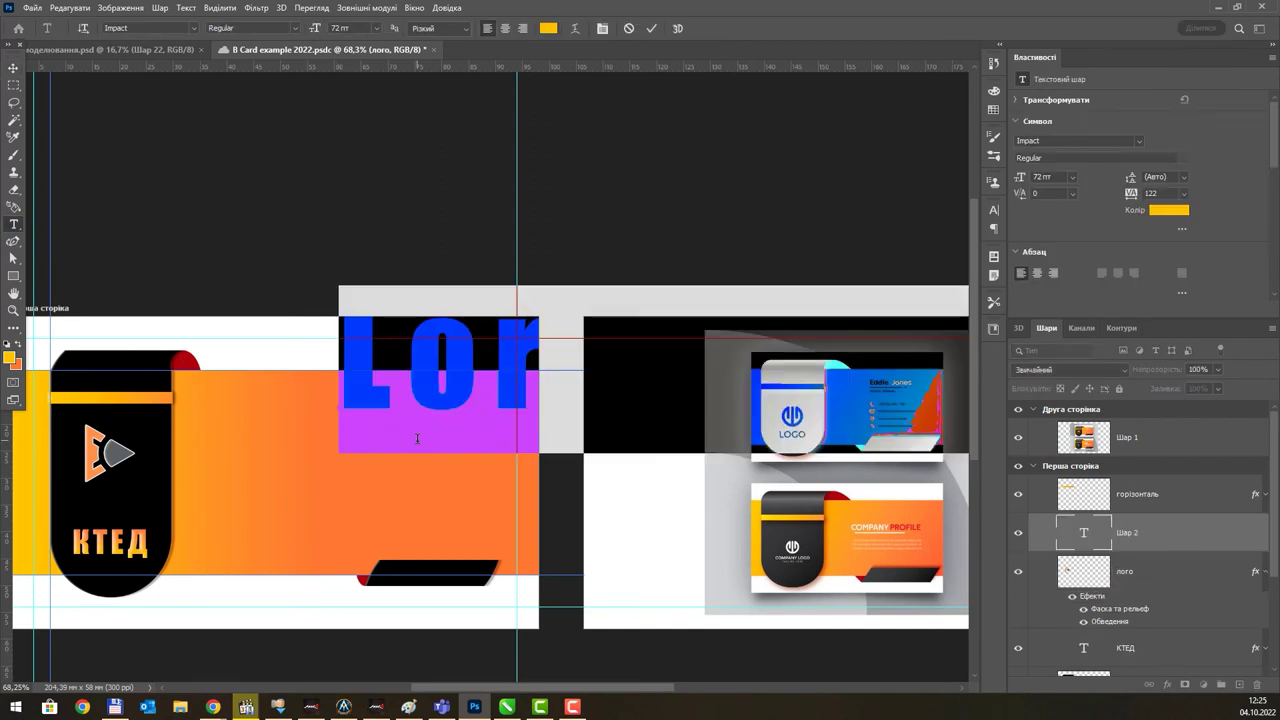
pyautogui.write('Шуа')
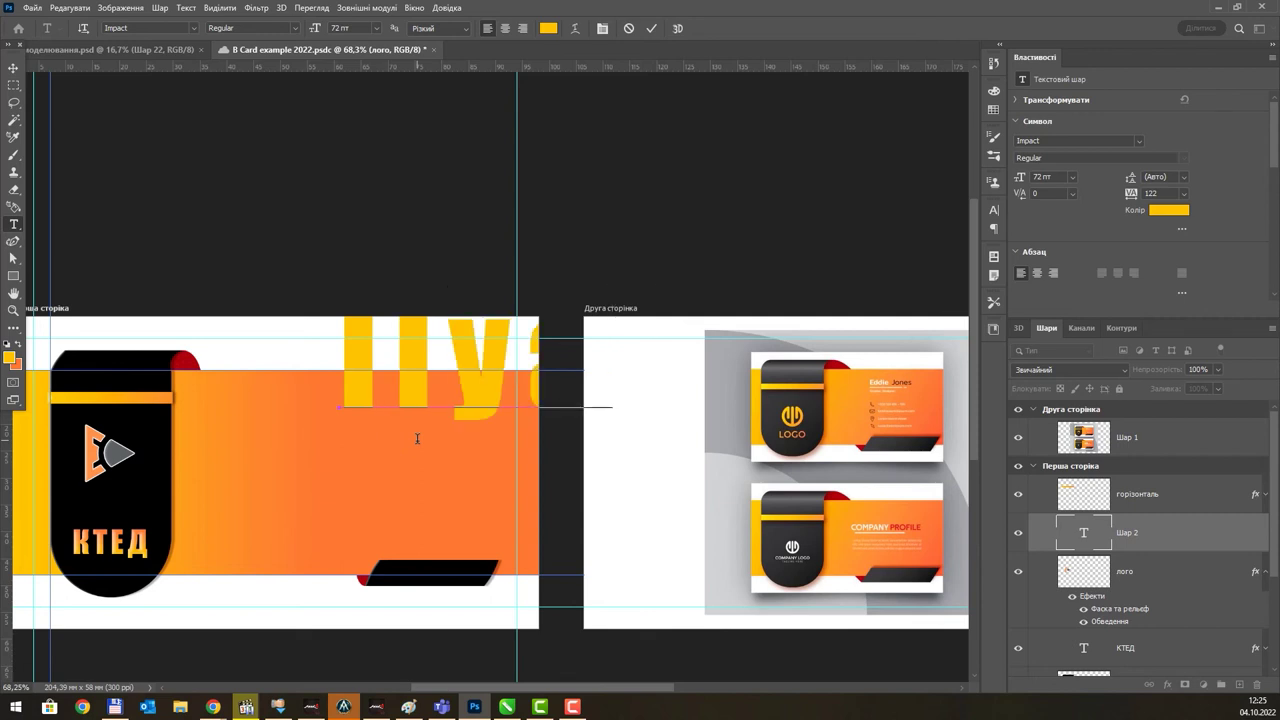
pyautogui.hotkey('ctrl', 'a')
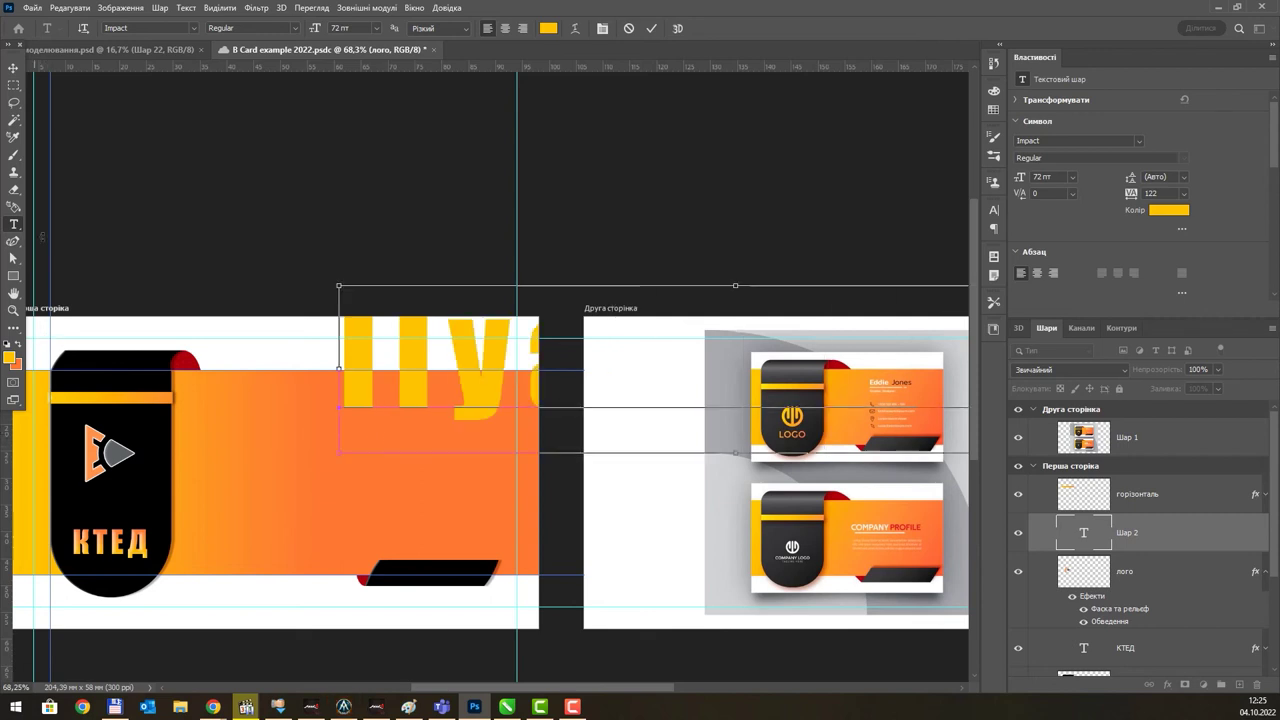
pyautogui.click(340, 28)
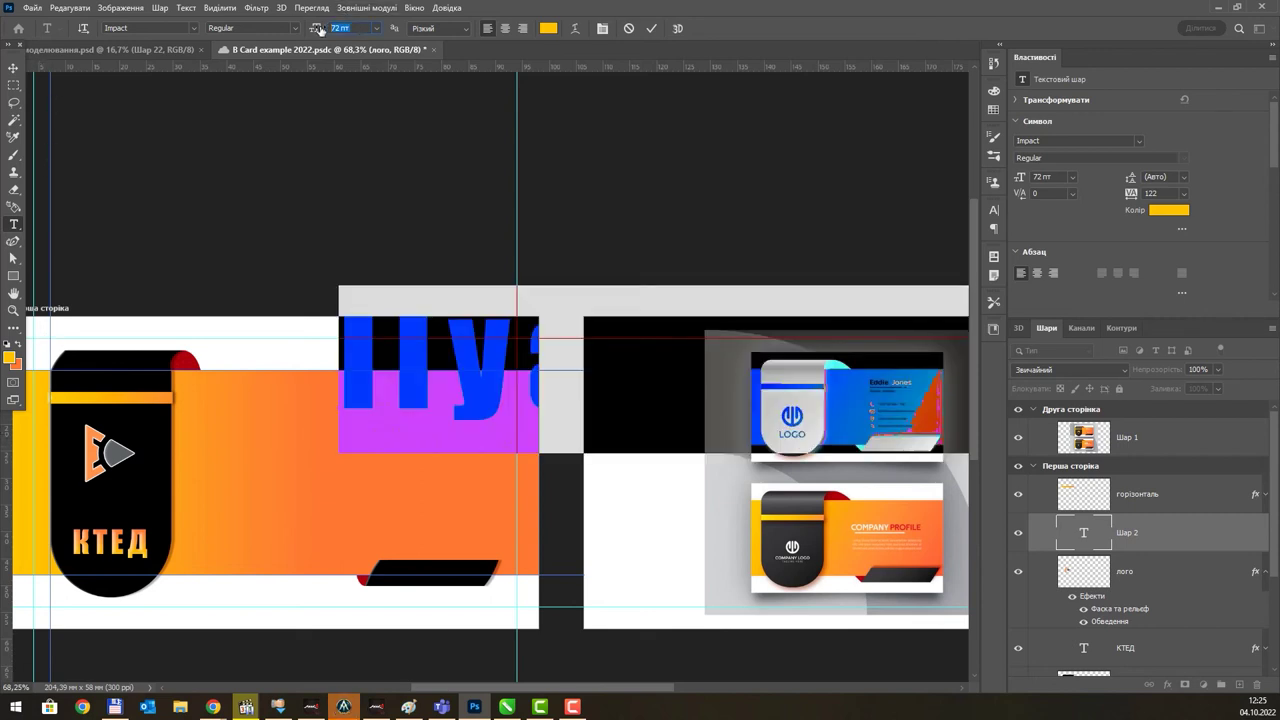
pyautogui.write('22')
pyautogui.press('Return')
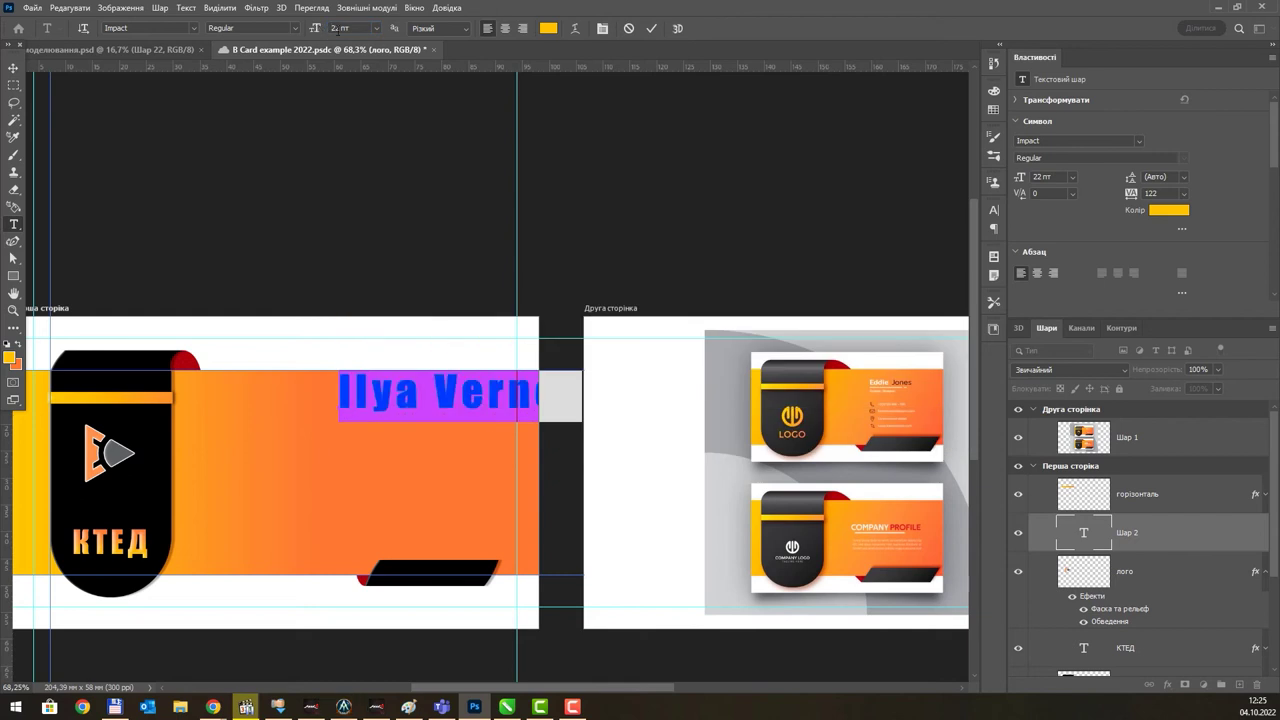
pyautogui.click(316, 28)
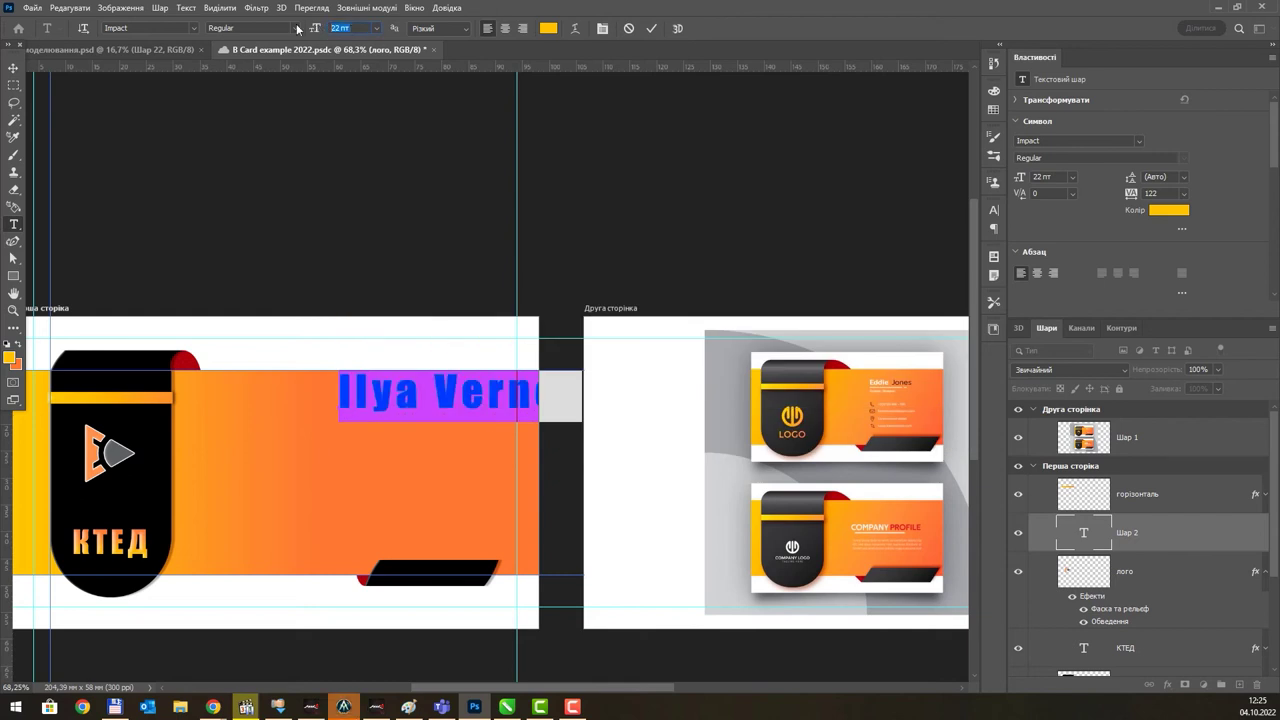
pyautogui.write('18')
pyautogui.press('Return')
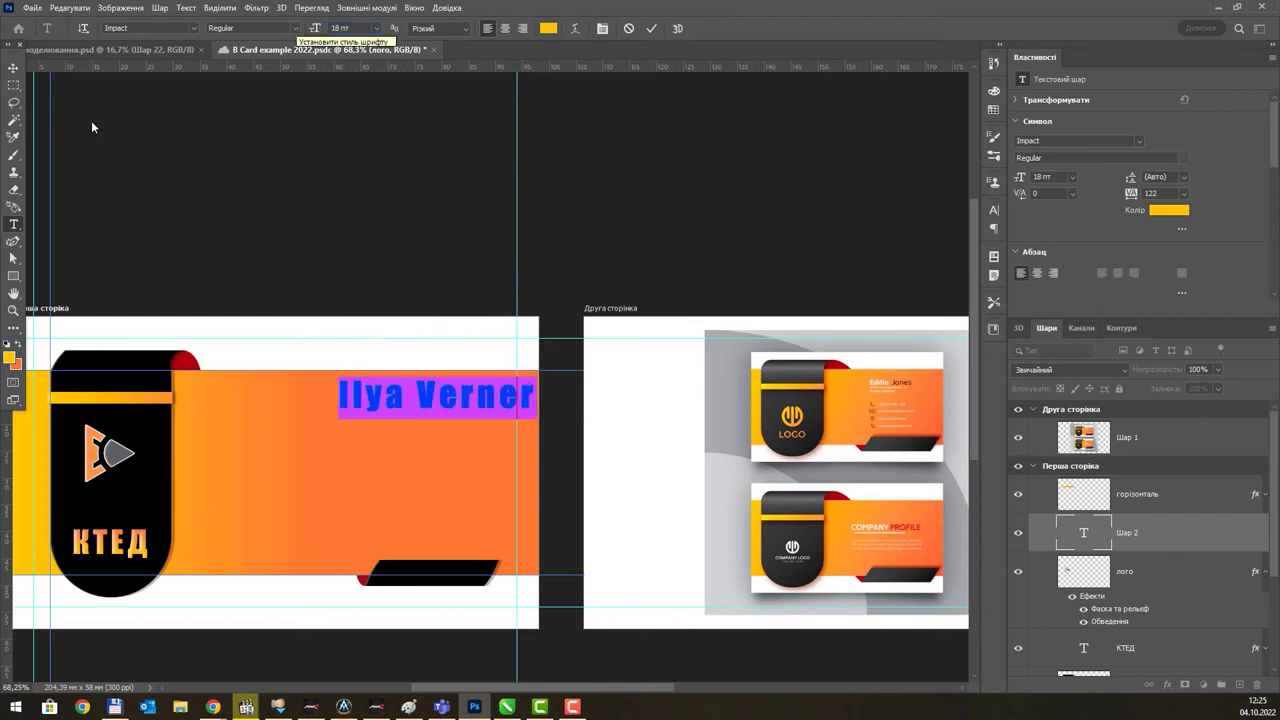
# Move the name onto the orange band and scale it to about 72%
pyautogui.click(13, 67)
pyautogui.moveTo(458, 398); pyautogui.dragTo(418, 410)
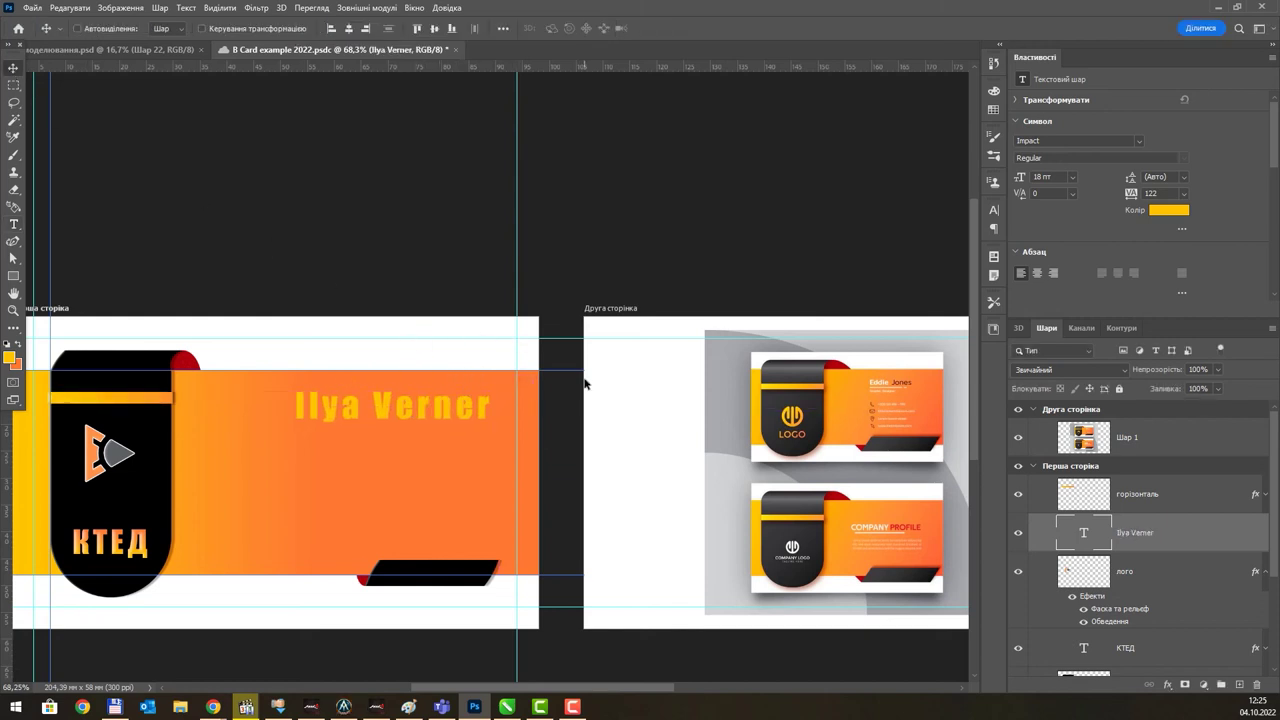
pyautogui.hotkey('ctrl', 't')
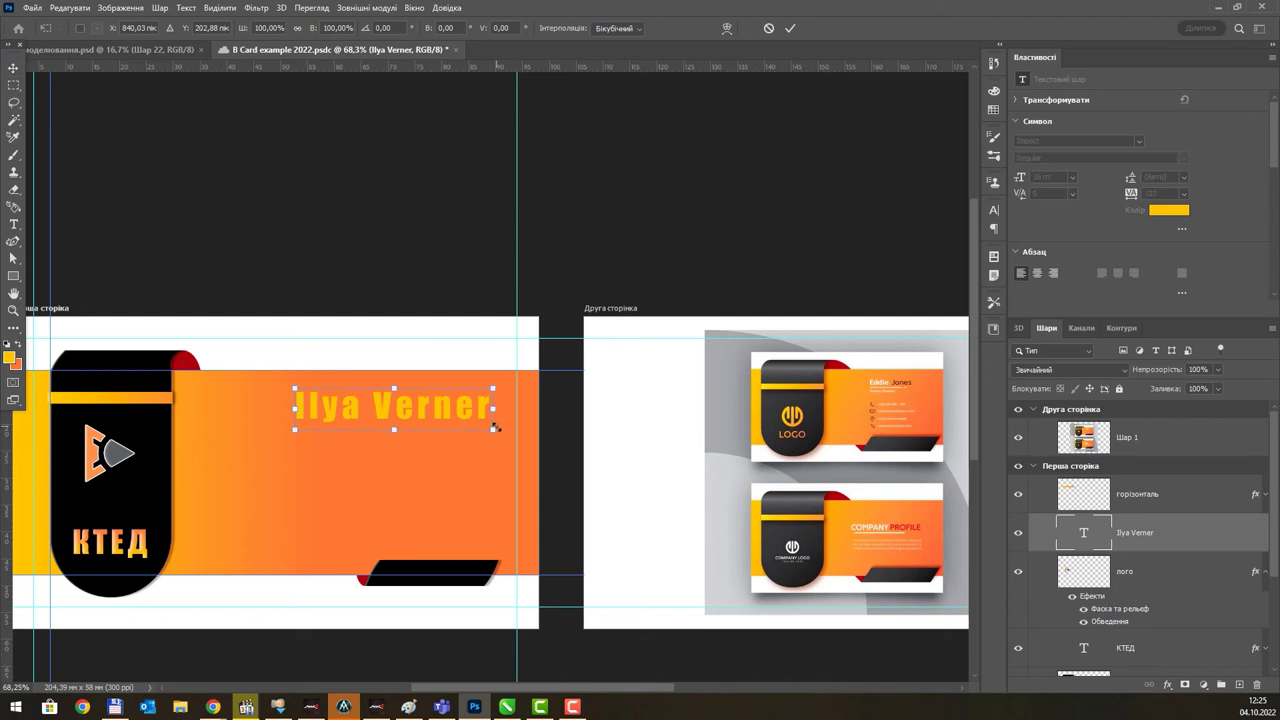
pyautogui.moveTo(489, 426); pyautogui.dragTo(412, 413)
pyautogui.press('Return')
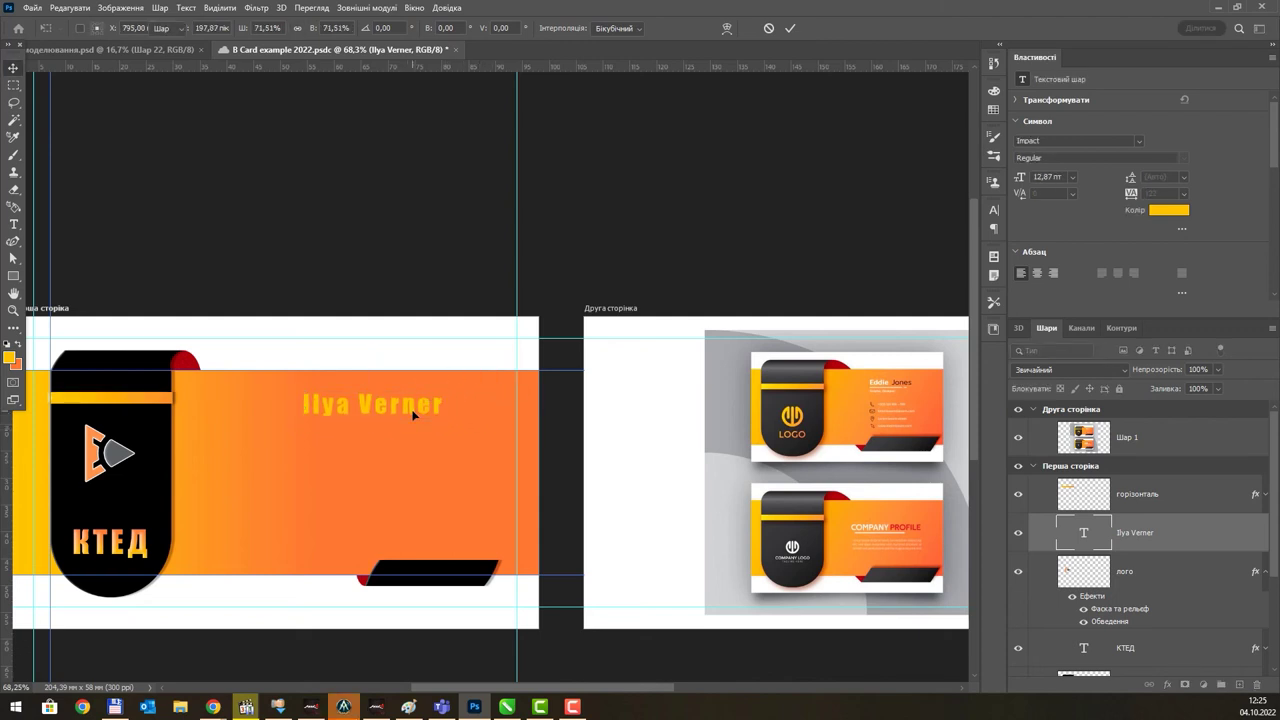
pyautogui.press('t')
pyautogui.moveTo(352, 403); pyautogui.dragTo(290, 405)
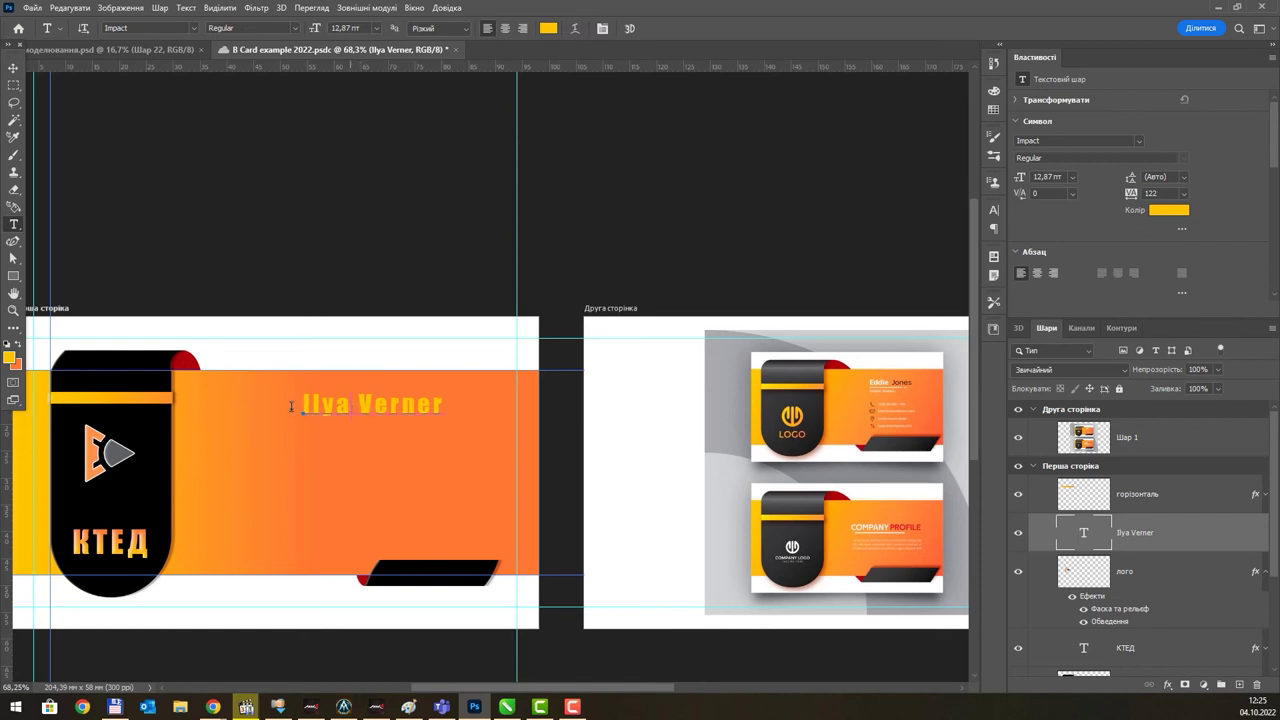
# Colour the first name white (ffffff) and the surname black (000000)
pyautogui.click(550, 29)
pyautogui.click(893, 208)
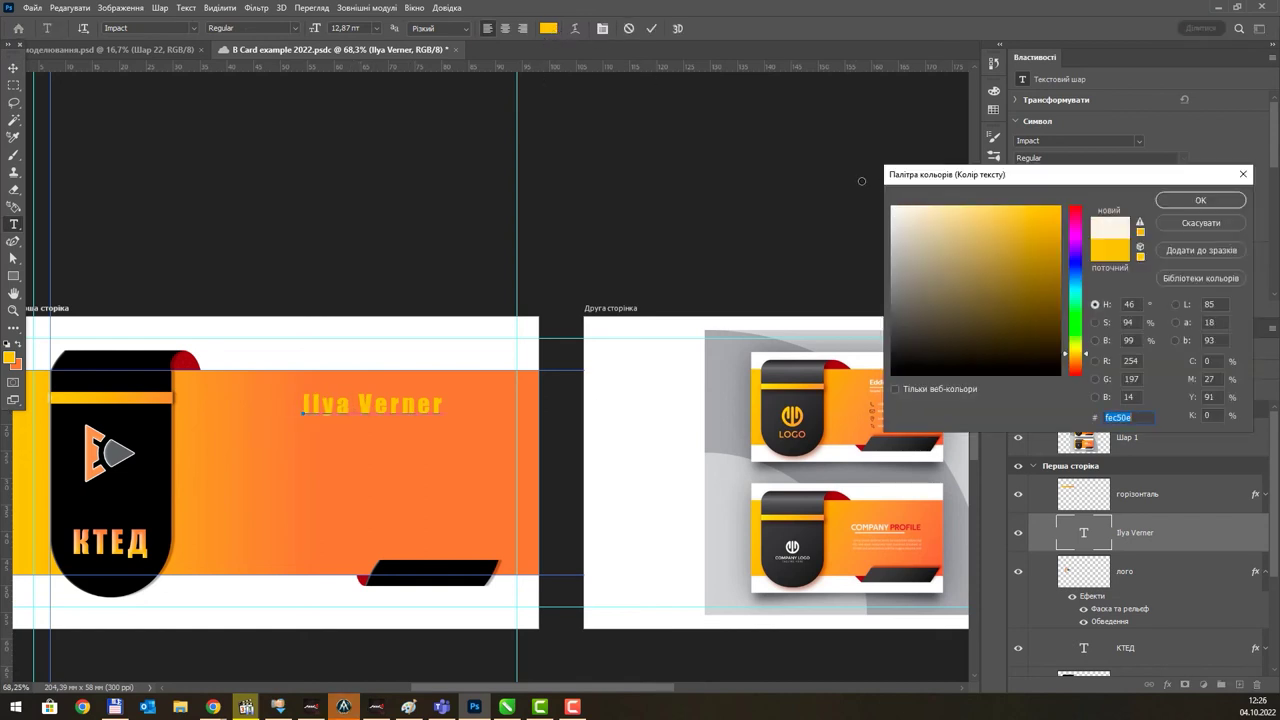
pyautogui.click(1200, 201)
pyautogui.moveTo(362, 401); pyautogui.dragTo(527, 403)
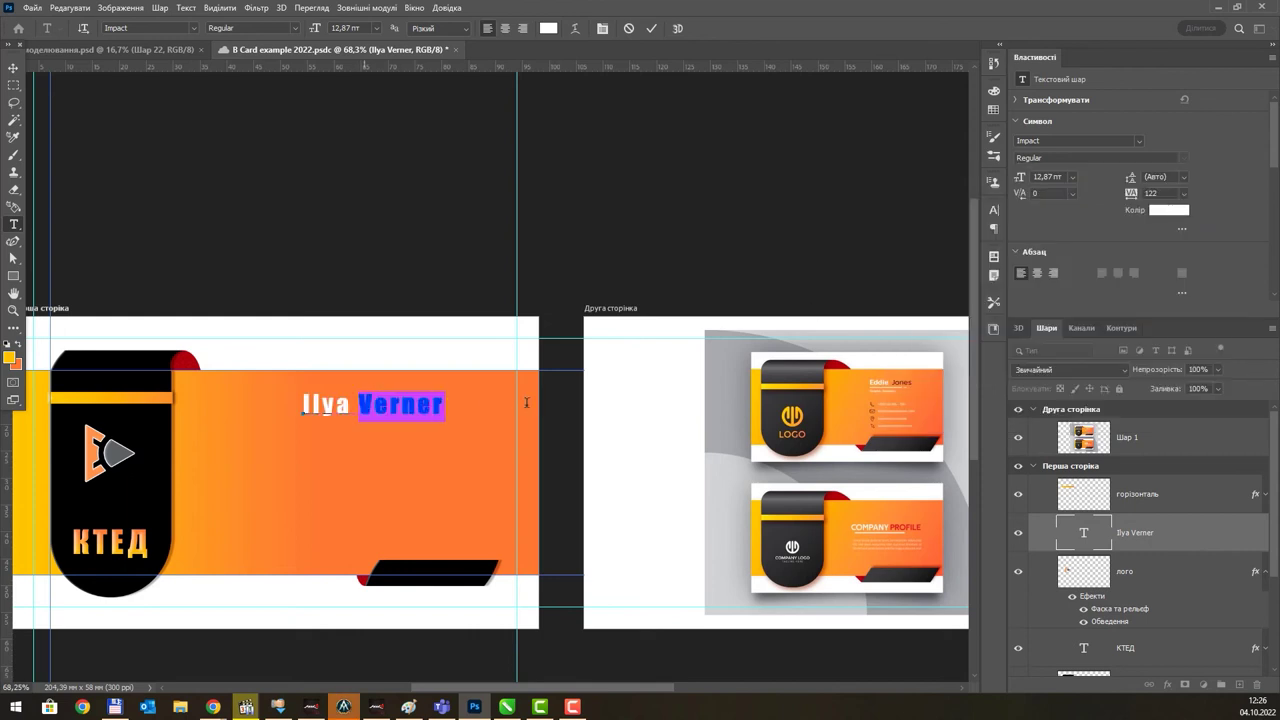
pyautogui.click(548, 29)
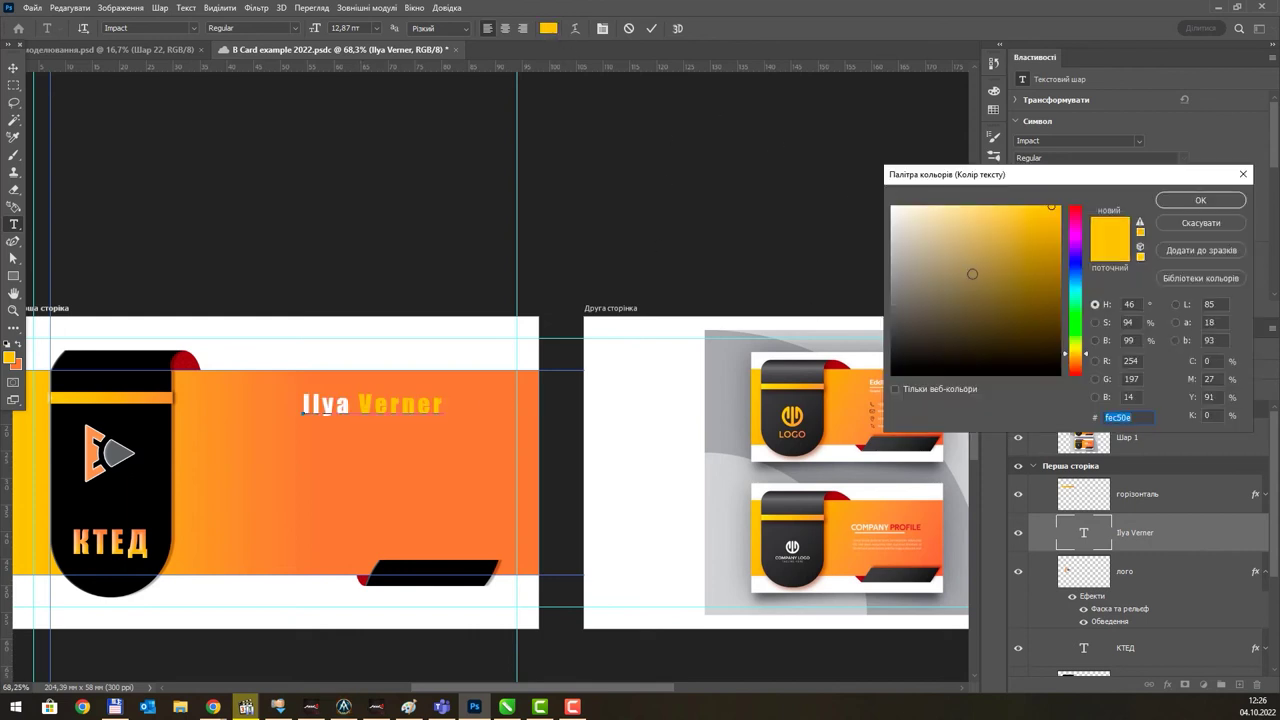
pyautogui.click(1058, 374)
pyautogui.click(1201, 201)
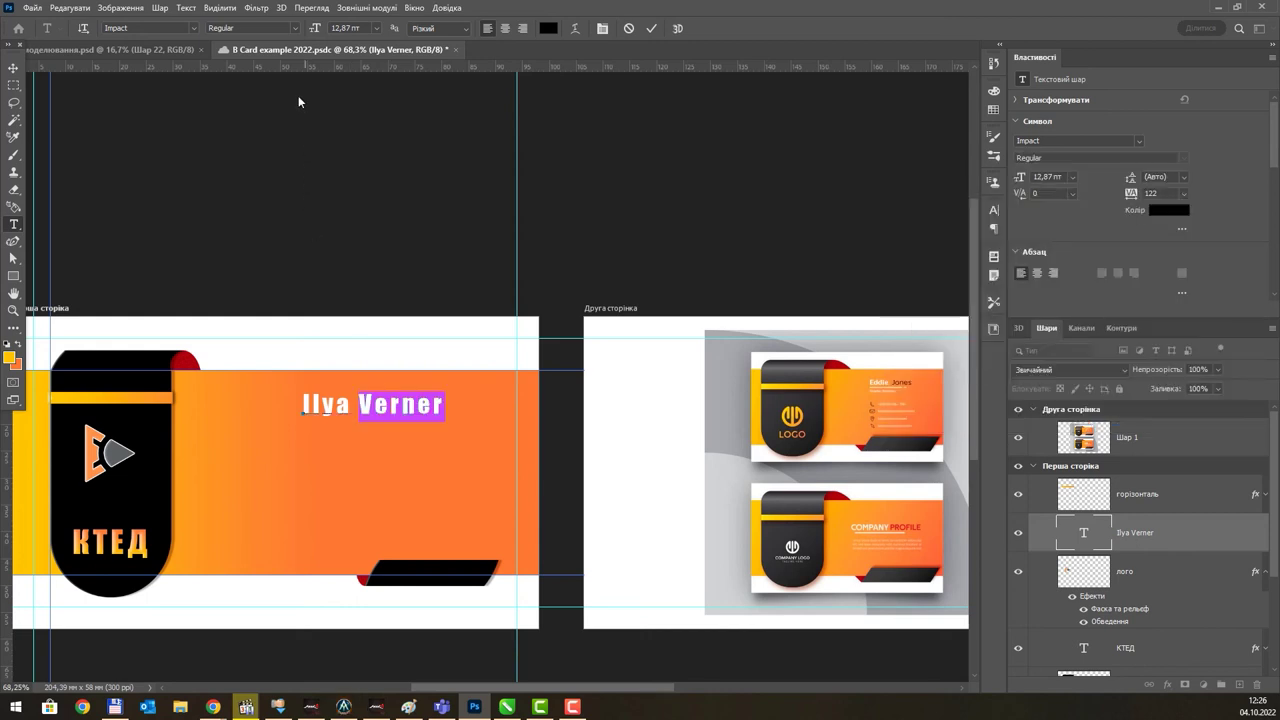
pyautogui.click(13, 67)
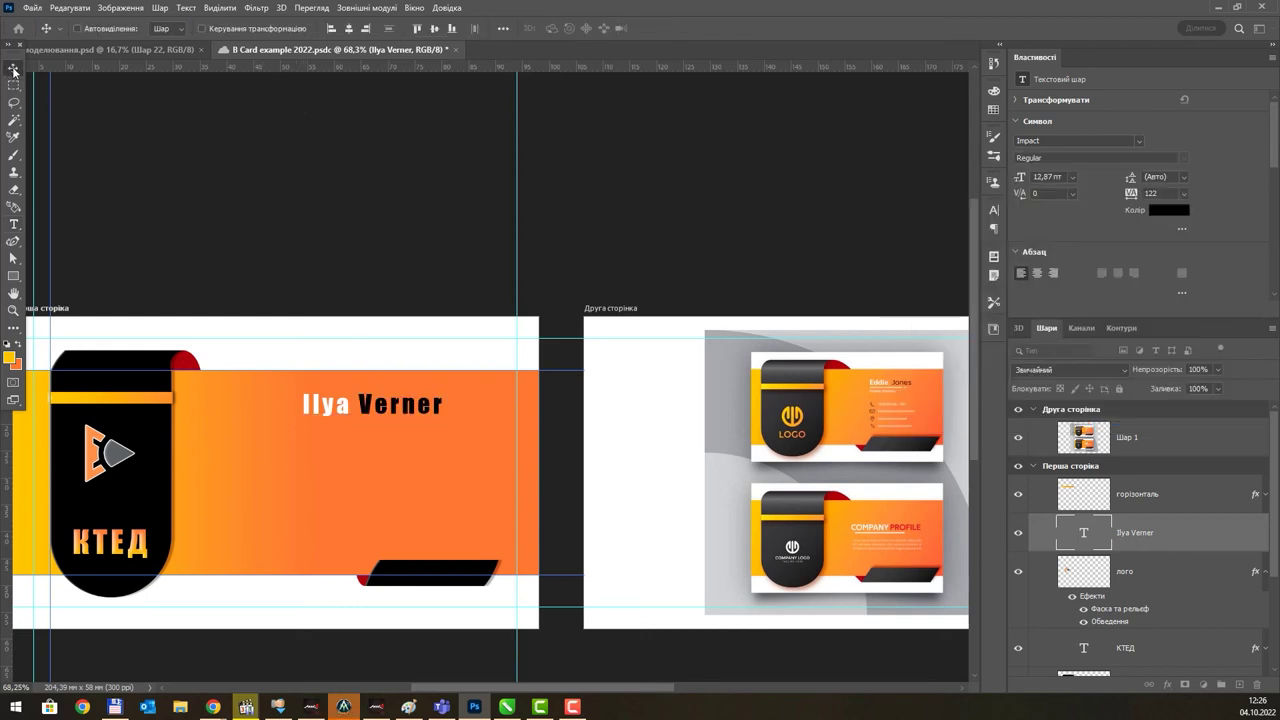
pyautogui.click(995, 211)
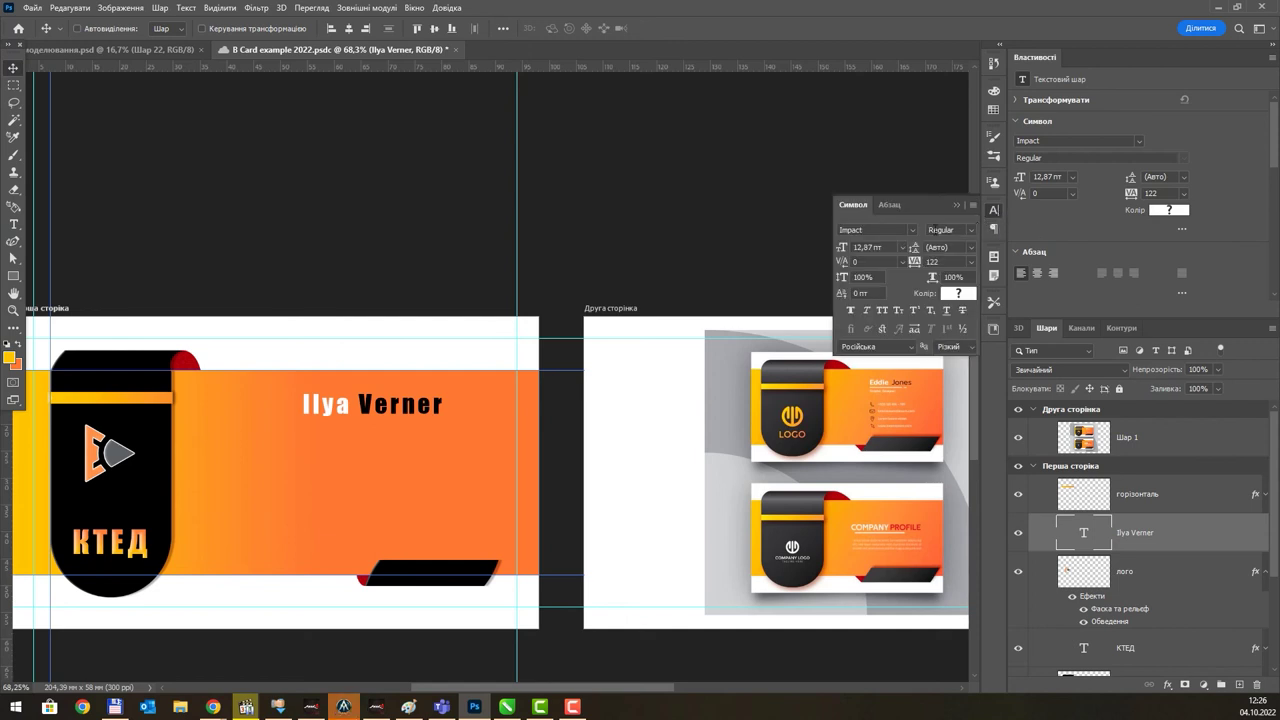
# Browse the font family list for the name, then filter it to Times New Roman with 'tim'
pyautogui.click(911, 231)
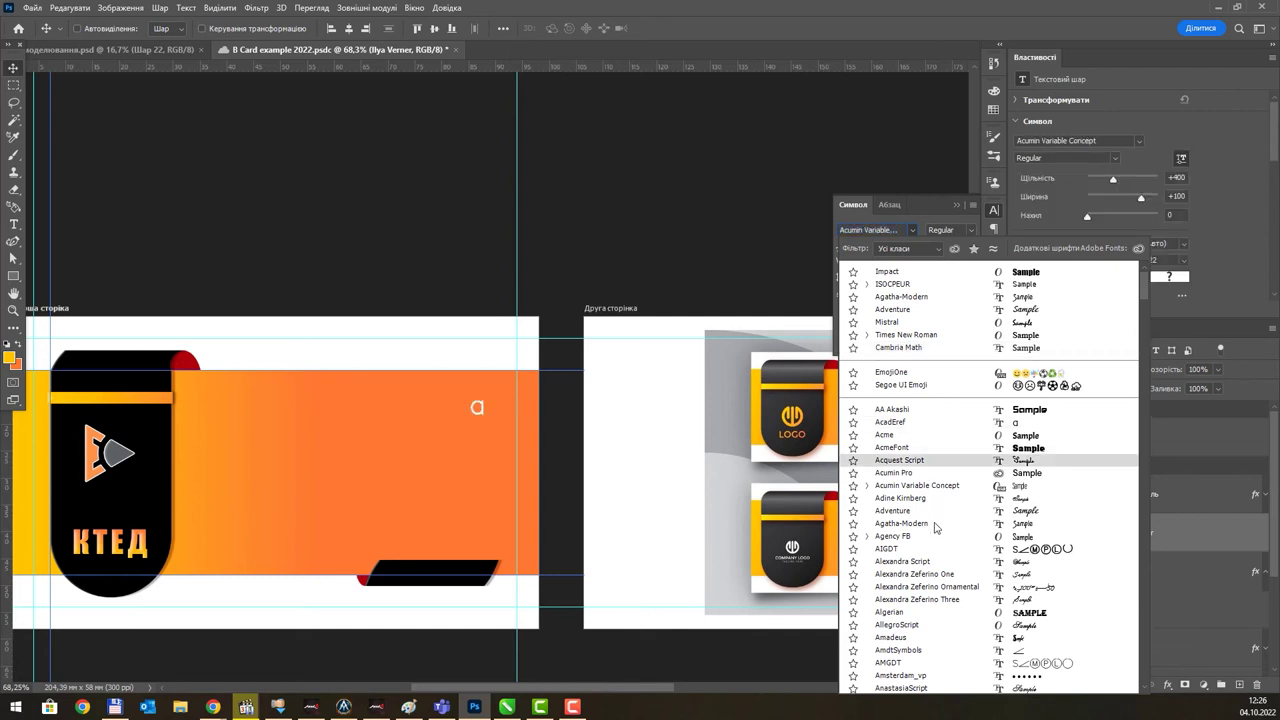
pyautogui.scroll(-1, 946, 556)
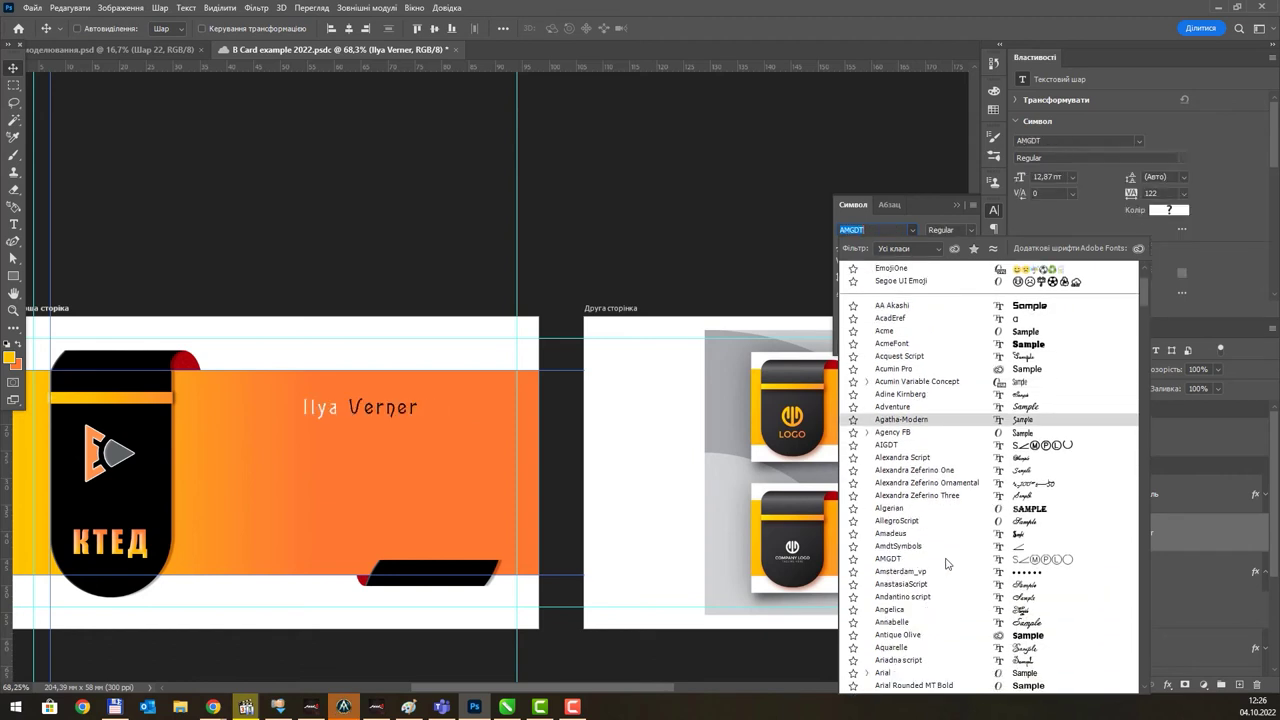
pyautogui.scroll(1, 946, 545)
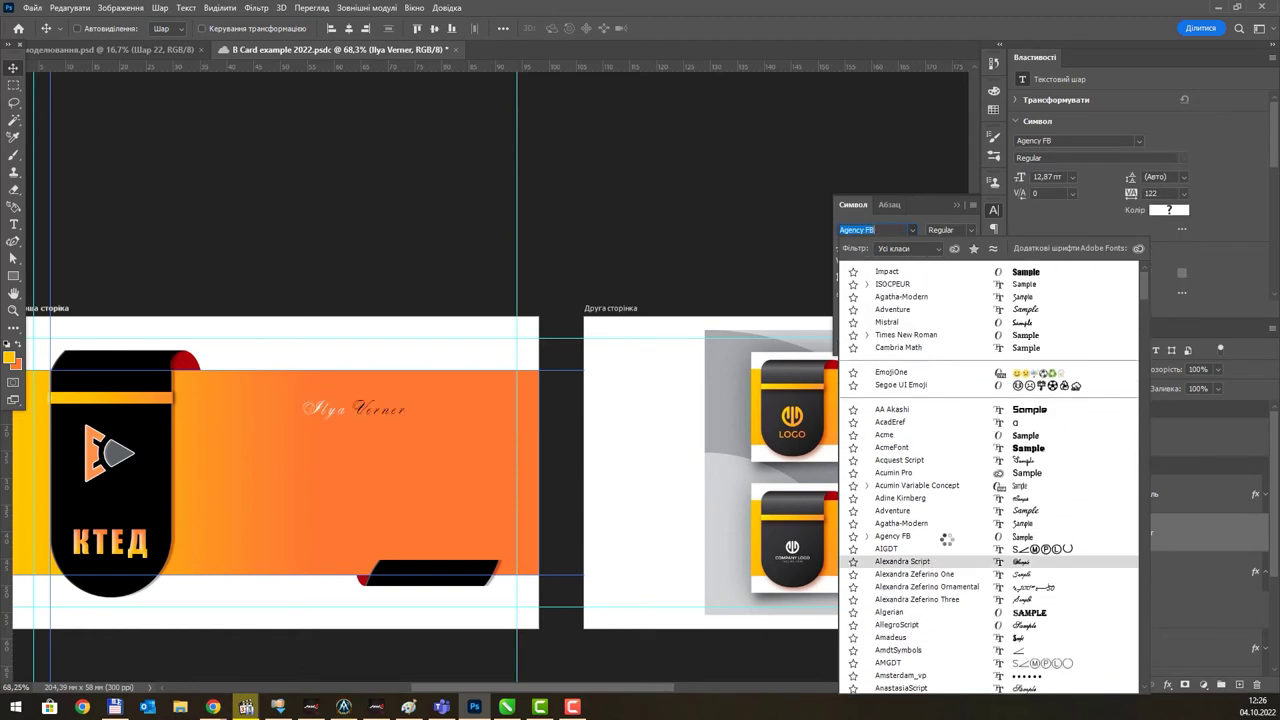
pyautogui.scroll(-5, 946, 540)
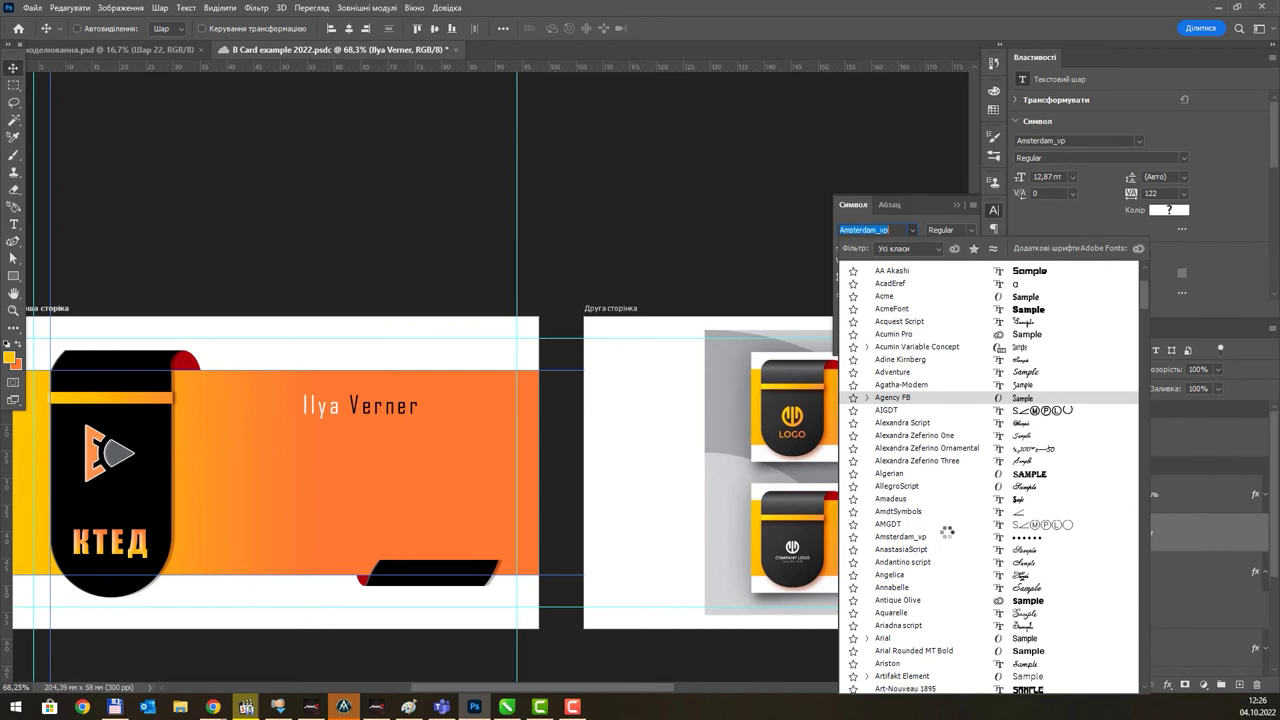
pyautogui.scroll(-5, 950, 545)
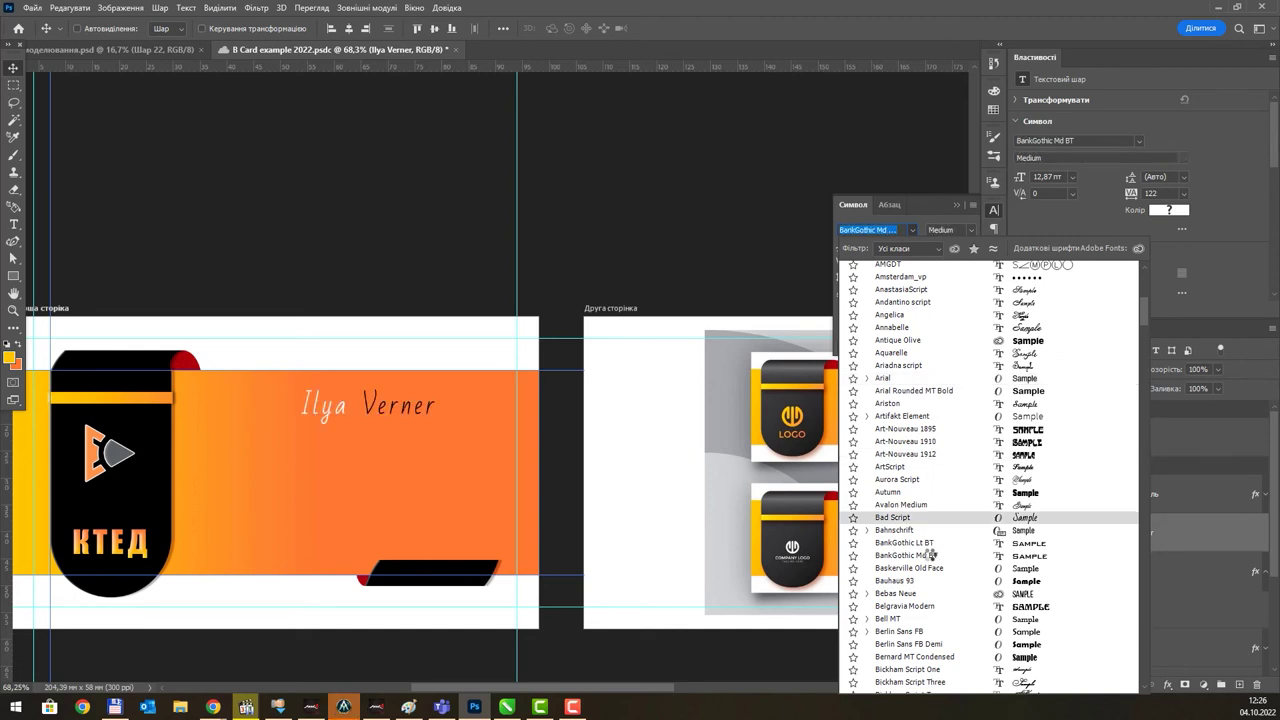
pyautogui.scroll(-3, 930, 557)
pyautogui.scroll(-2, 928, 557)
pyautogui.scroll(-2, 928, 557)
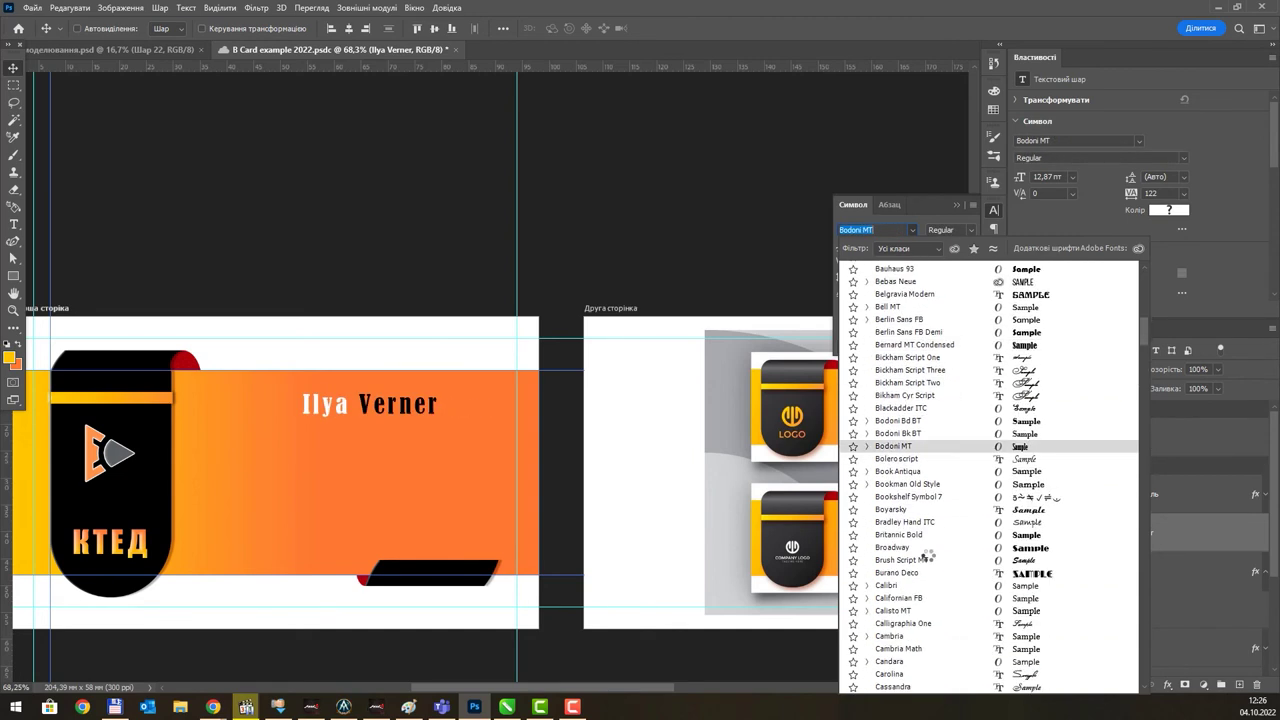
pyautogui.scroll(-2, 928, 557)
pyautogui.scroll(-2, 910, 648)
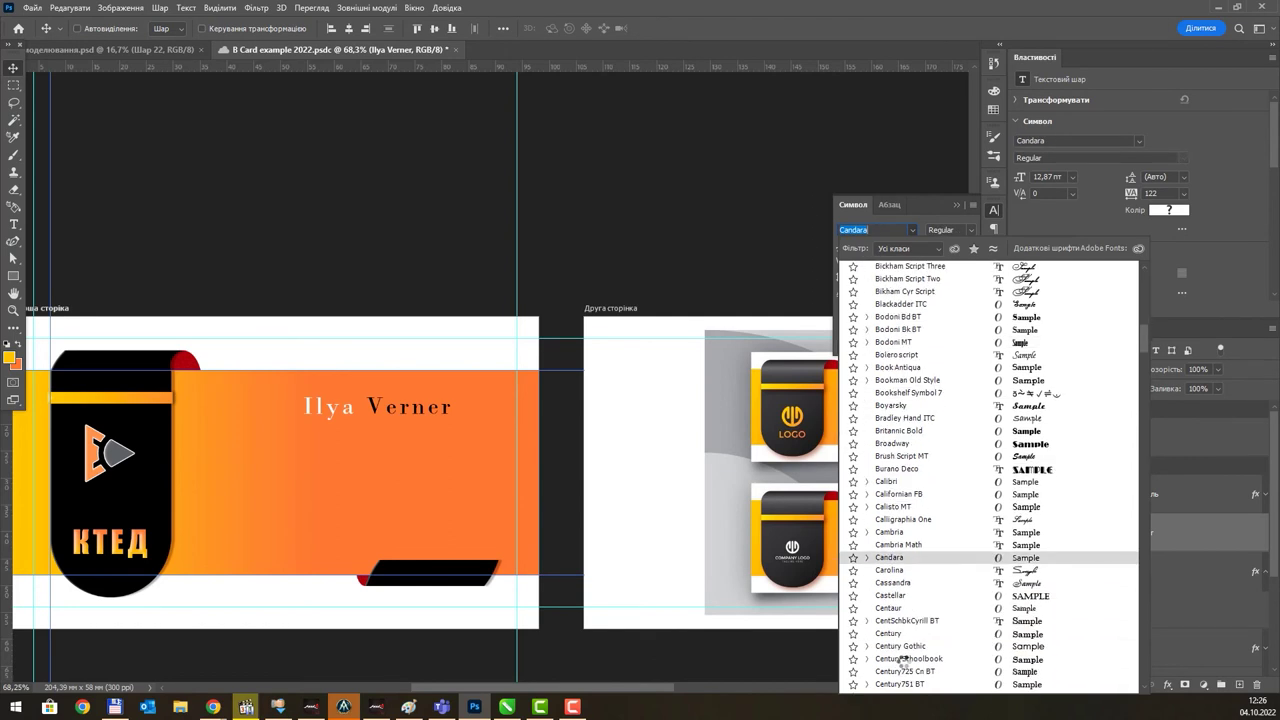
pyautogui.scroll(-2, 906, 655)
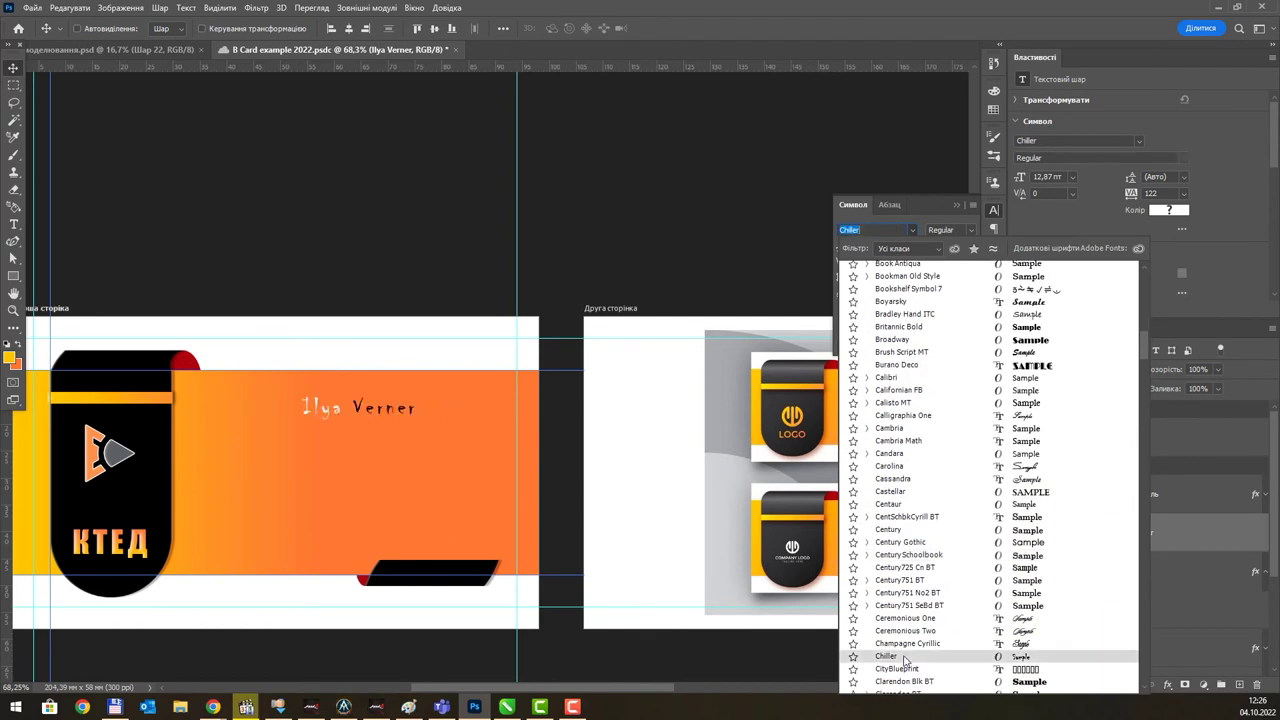
pyautogui.scroll(-1, 905, 660)
pyautogui.scroll(-2, 905, 662)
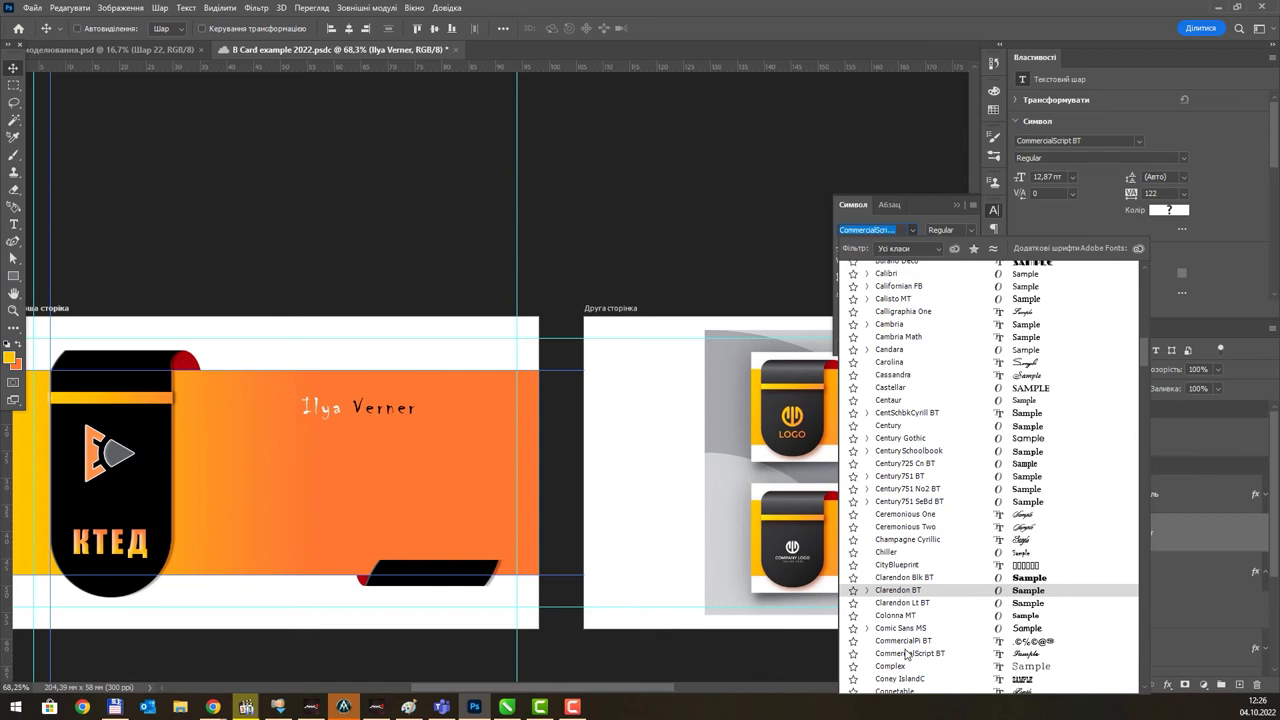
pyautogui.scroll(-2, 905, 645)
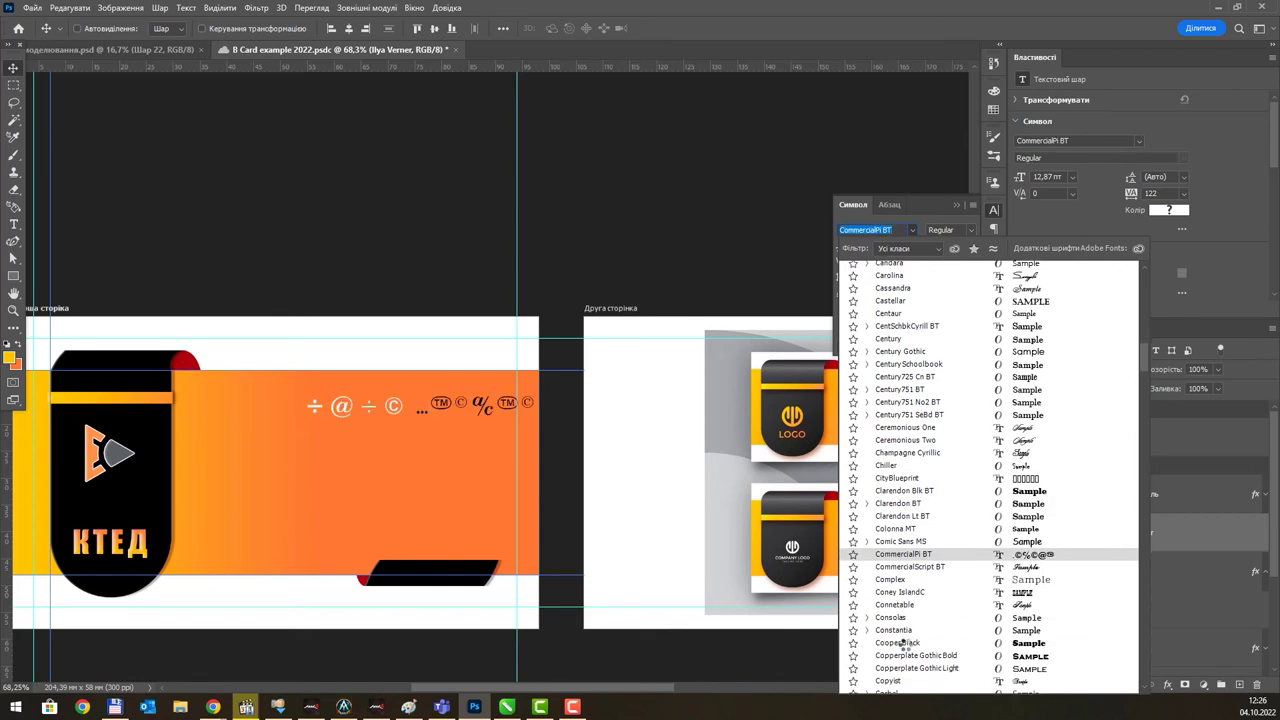
pyautogui.scroll(-3, 908, 650)
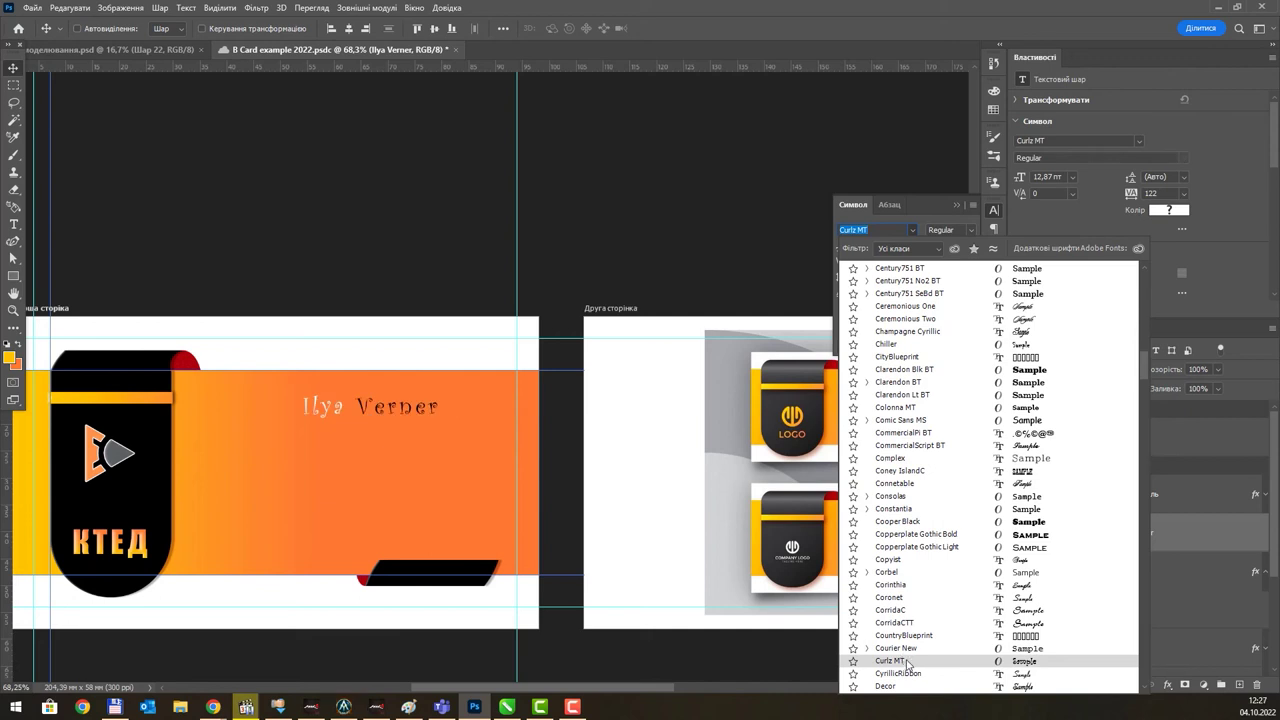
pyautogui.scroll(-1, 908, 665)
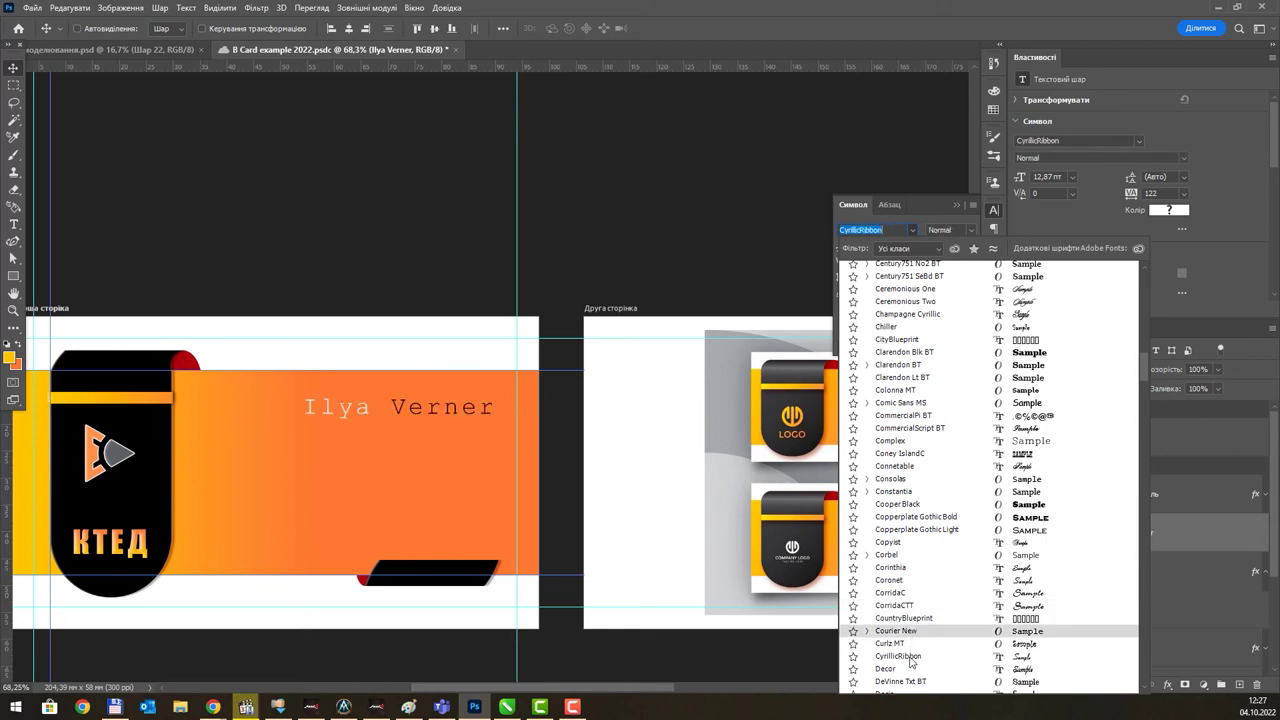
pyautogui.scroll(-3, 911, 661)
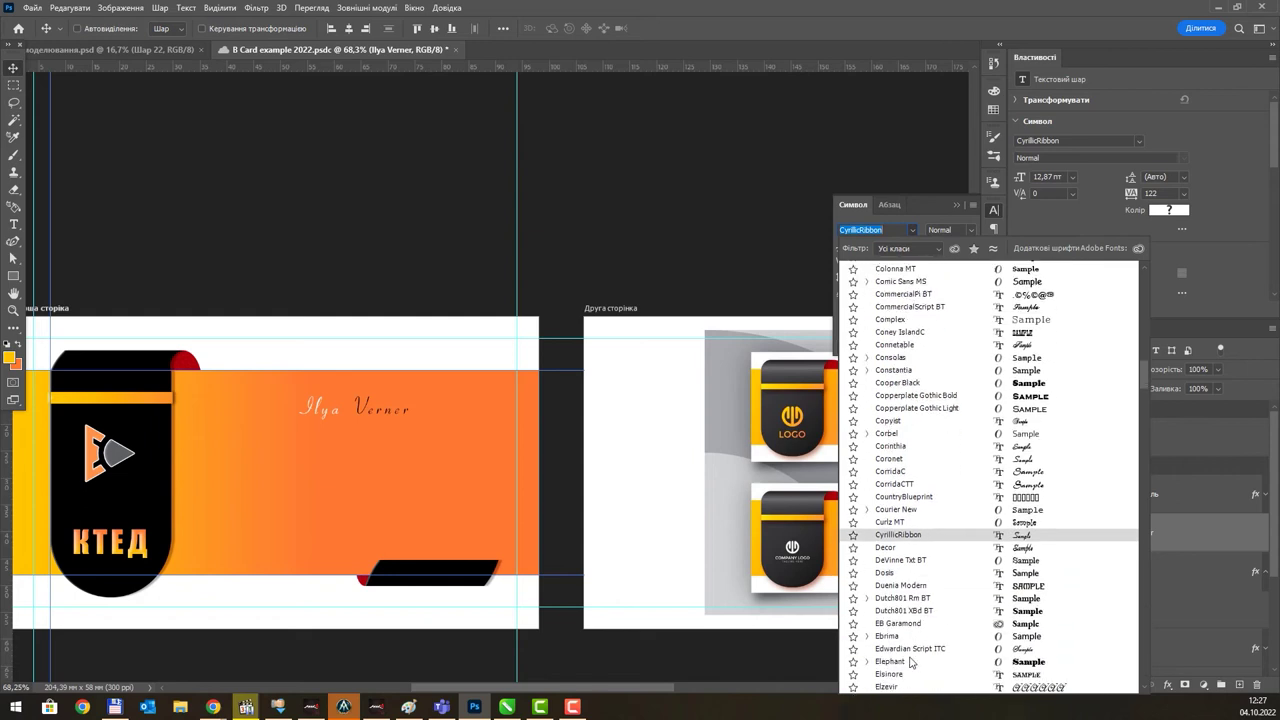
pyautogui.scroll(-2, 911, 661)
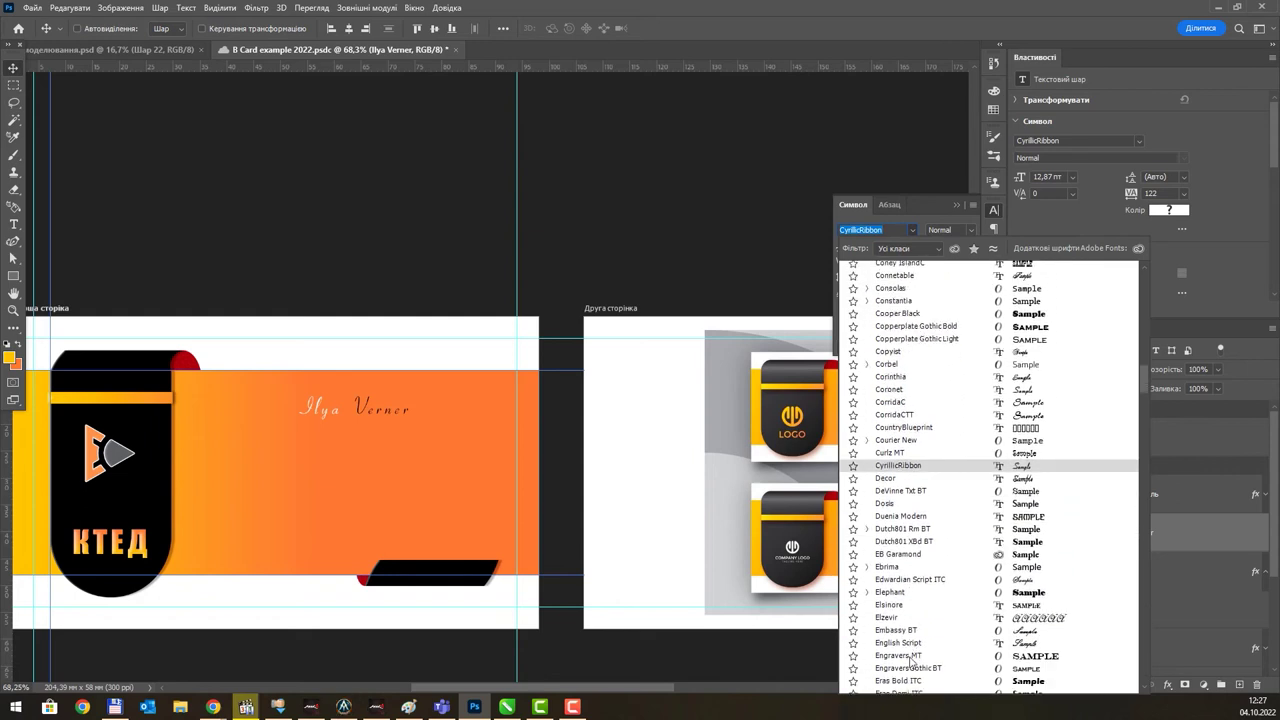
pyautogui.write('tim')
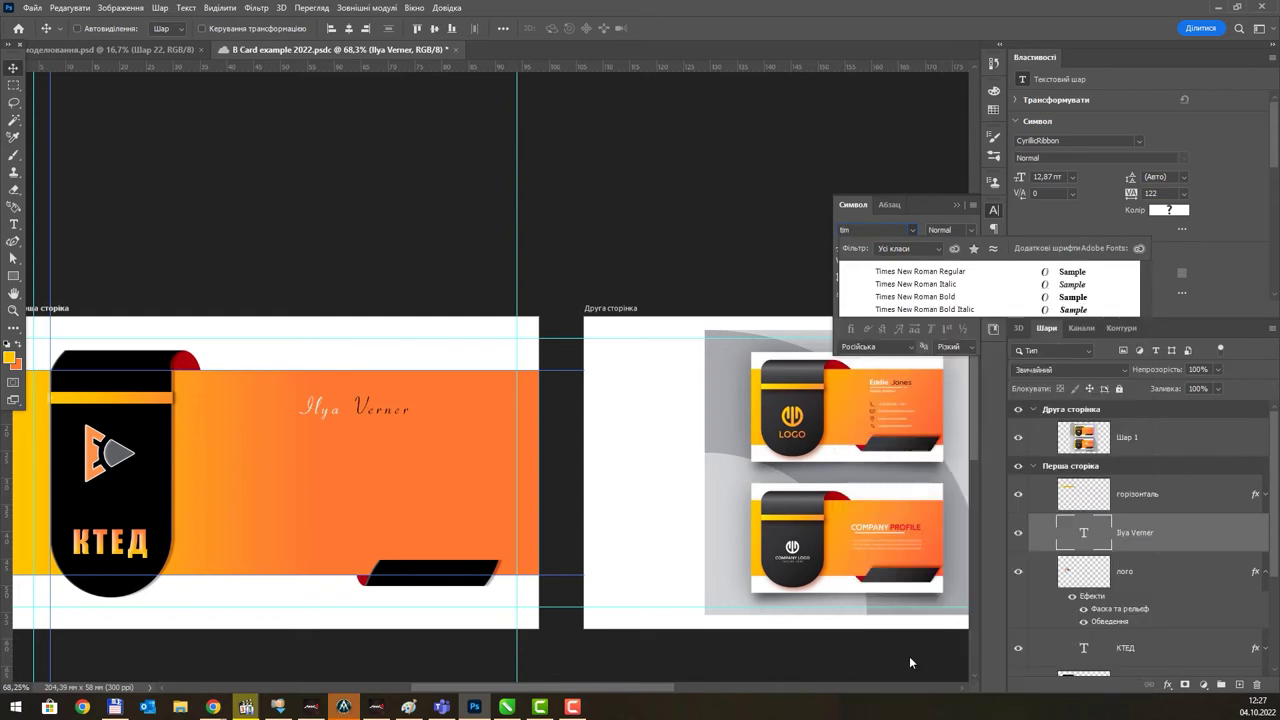
# Apply Times New Roman Regular to the name, trying Faux Bold and then undoing it
pyautogui.click(960, 309)
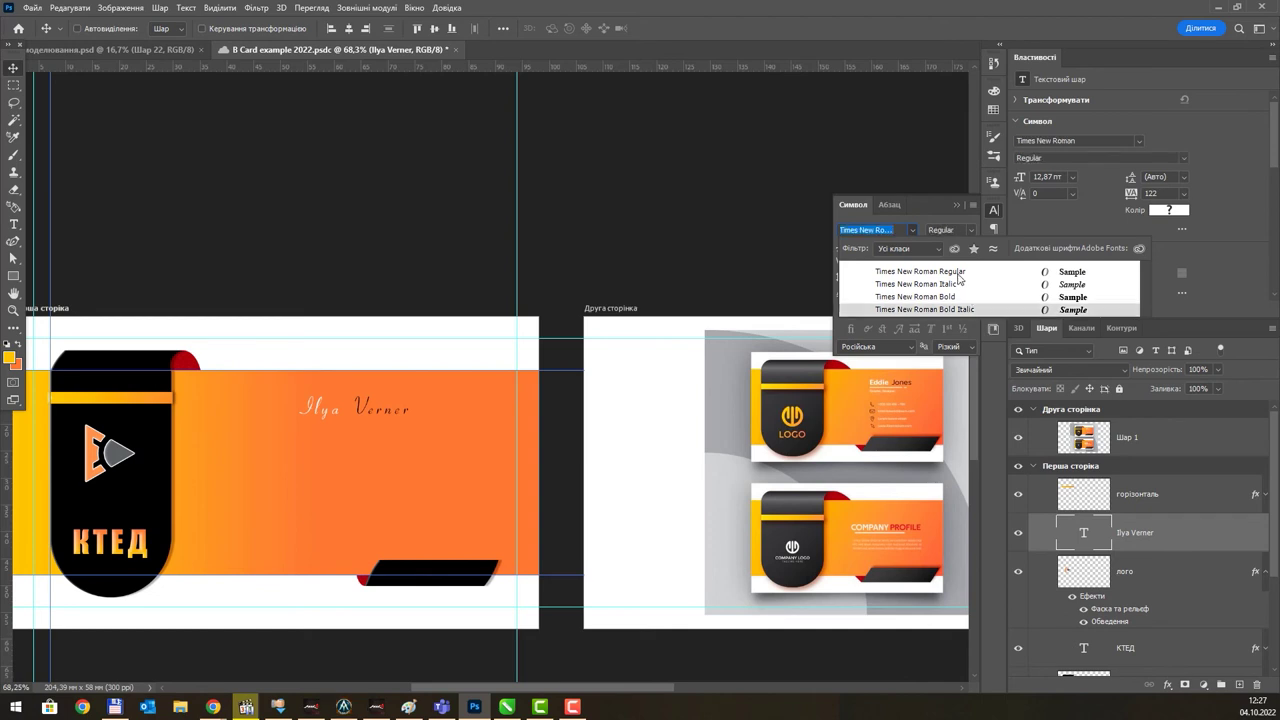
pyautogui.click(958, 274)
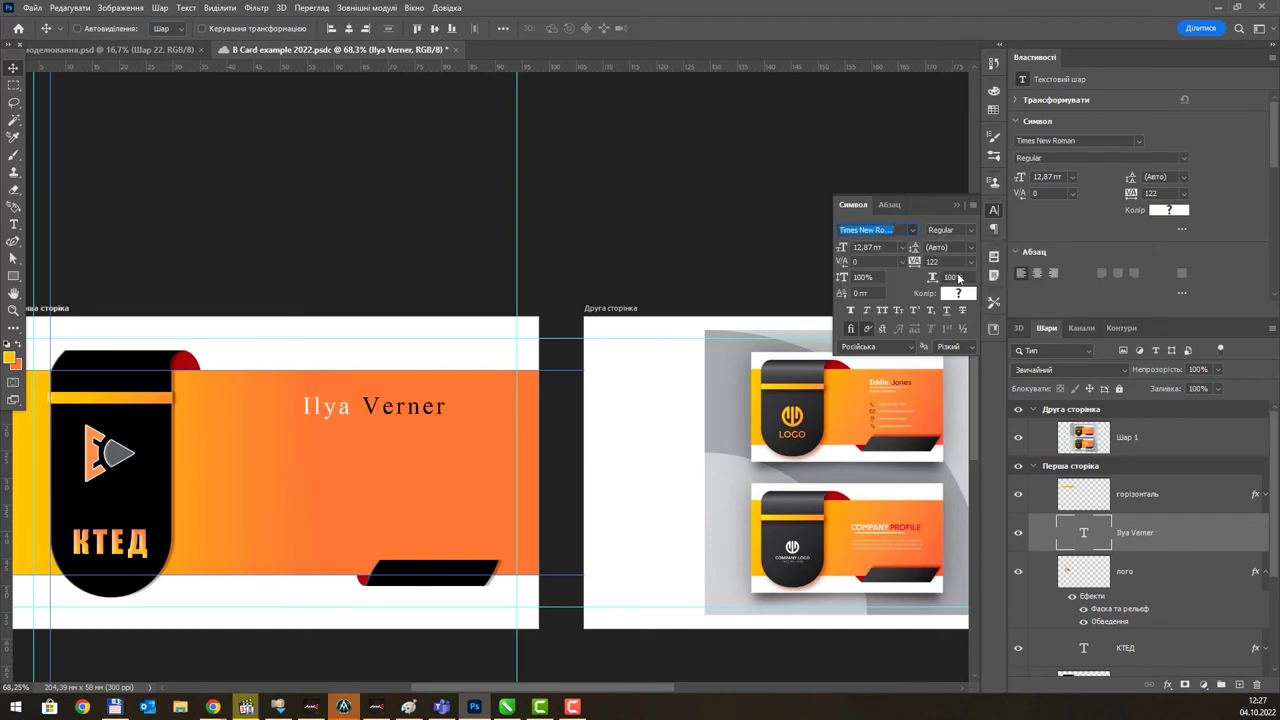
pyautogui.click(958, 205)
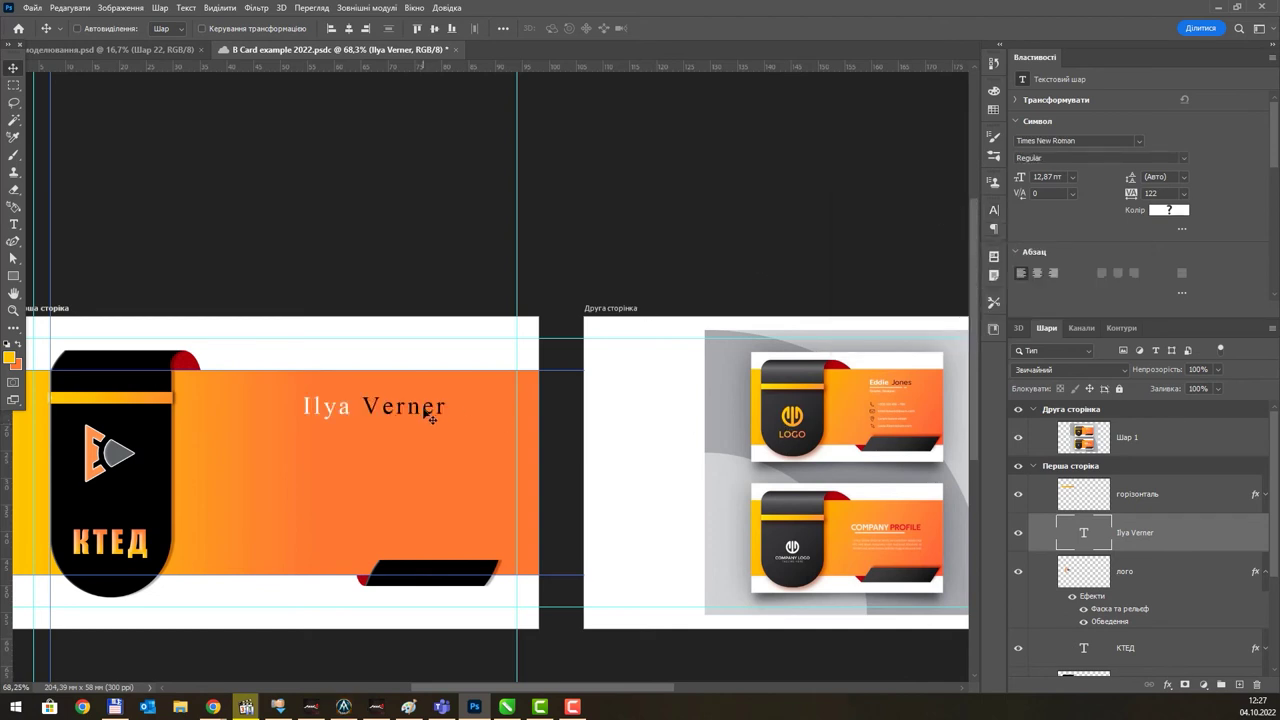
pyautogui.click(994, 212)
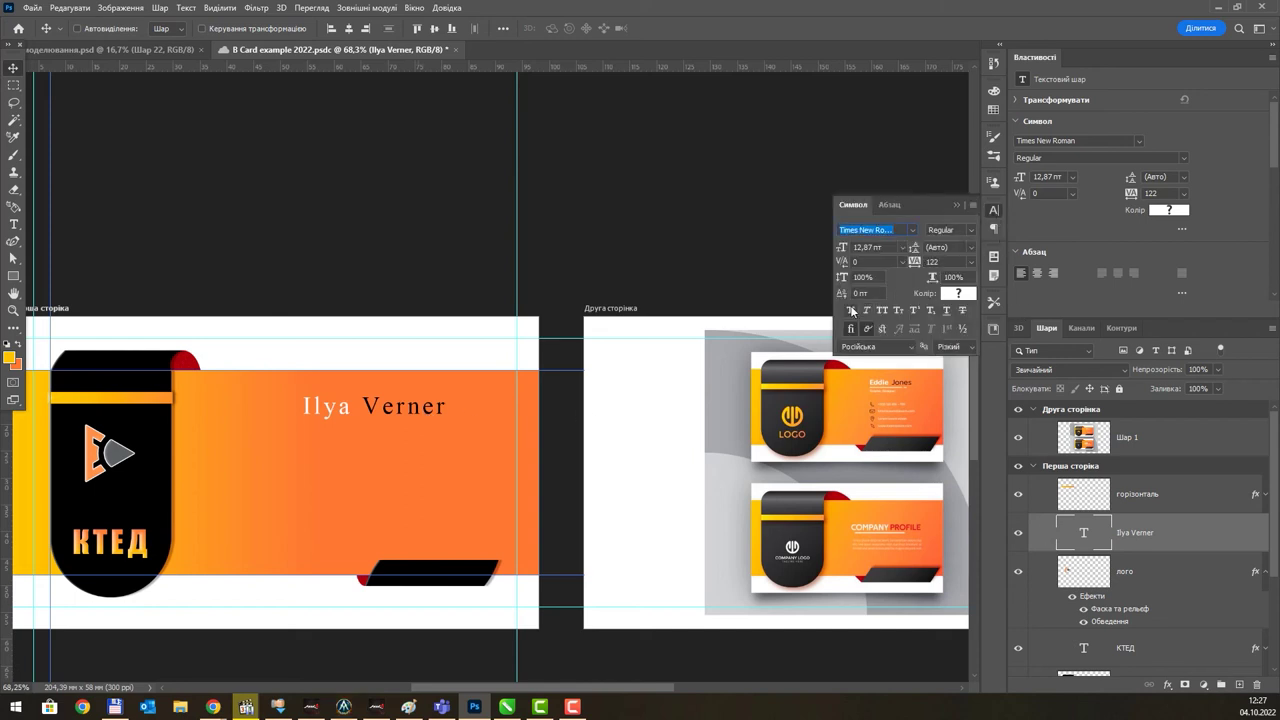
pyautogui.click(851, 310)
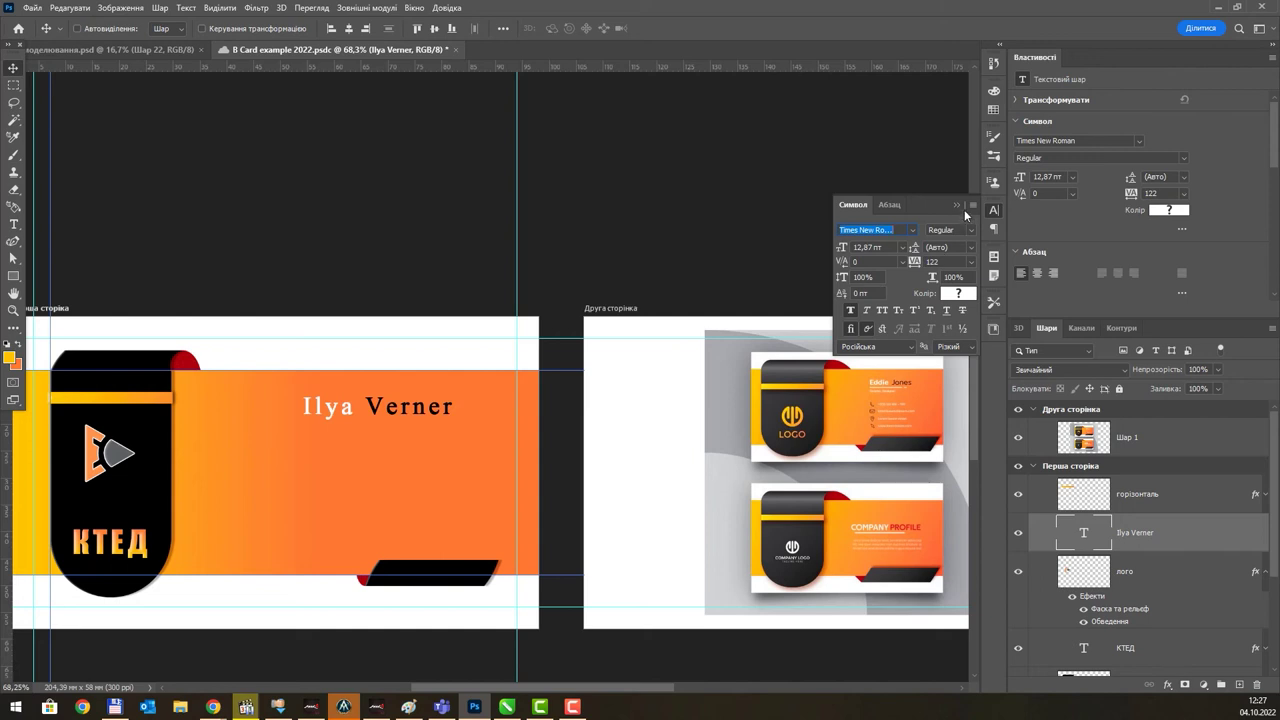
pyautogui.click(957, 204)
pyautogui.hotkey('ctrl', 'z')
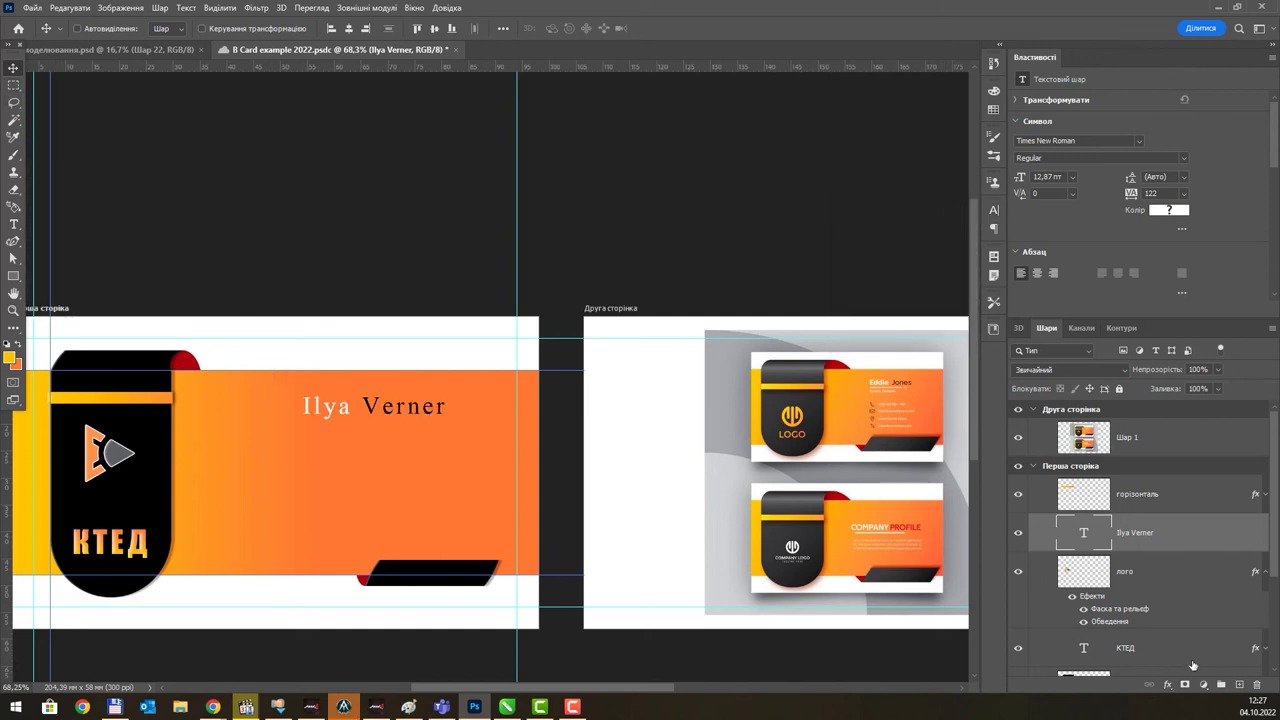
pyautogui.click(1240, 686)
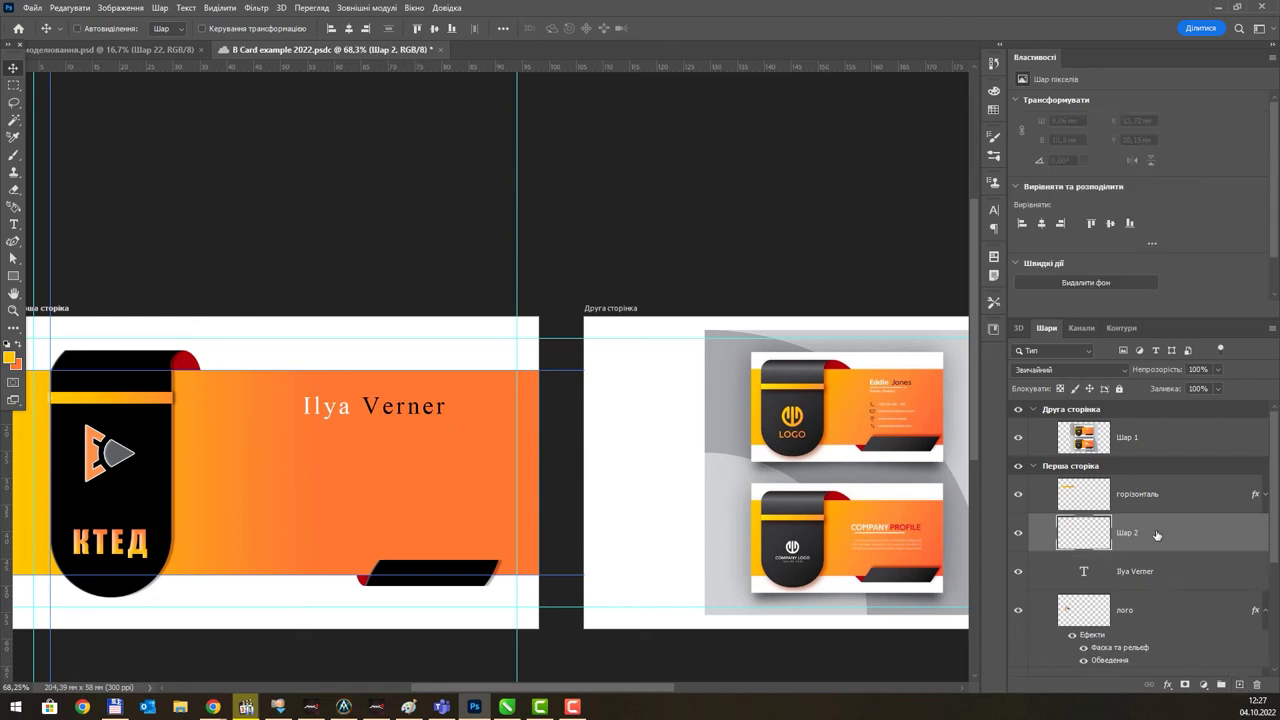
pyautogui.moveTo(1150, 535); pyautogui.dragTo(1143, 578)
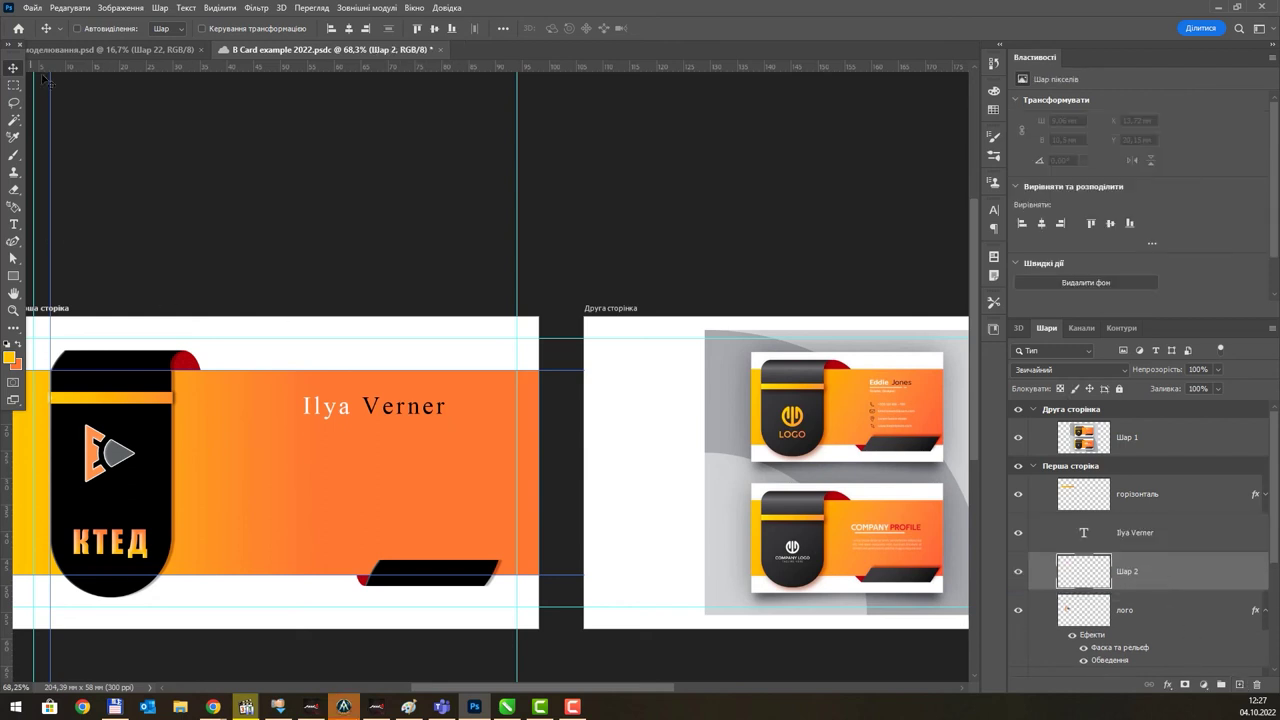
pyautogui.click(13, 85)
pyautogui.scroll(3, 335, 392)
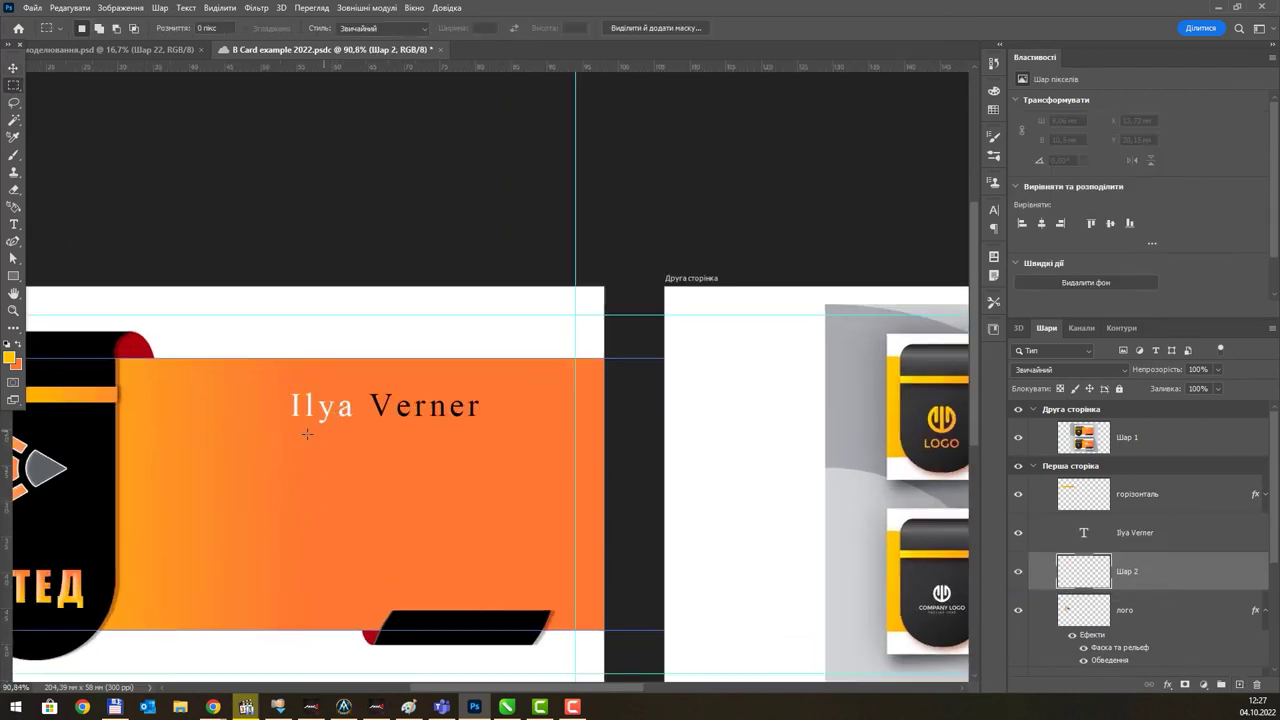
pyautogui.moveTo(289, 427); pyautogui.dragTo(510, 430)
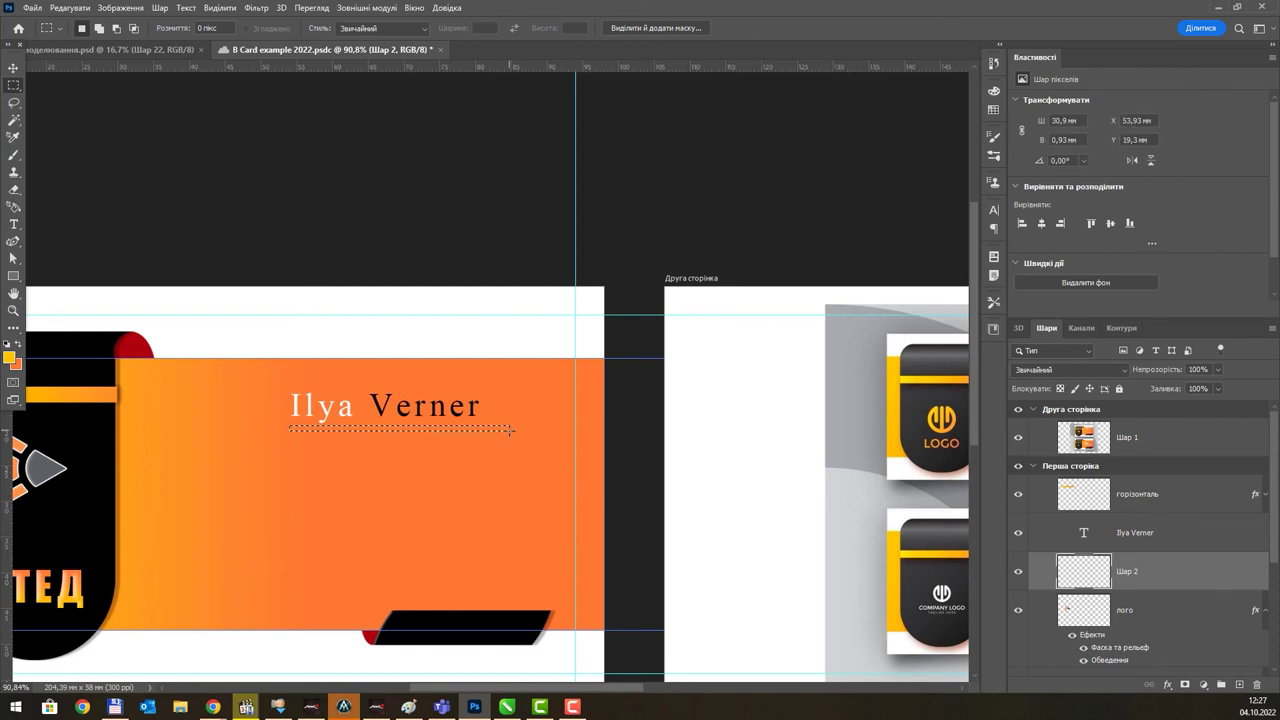
# Fill the strip with white and deselect it
pyautogui.press('i')
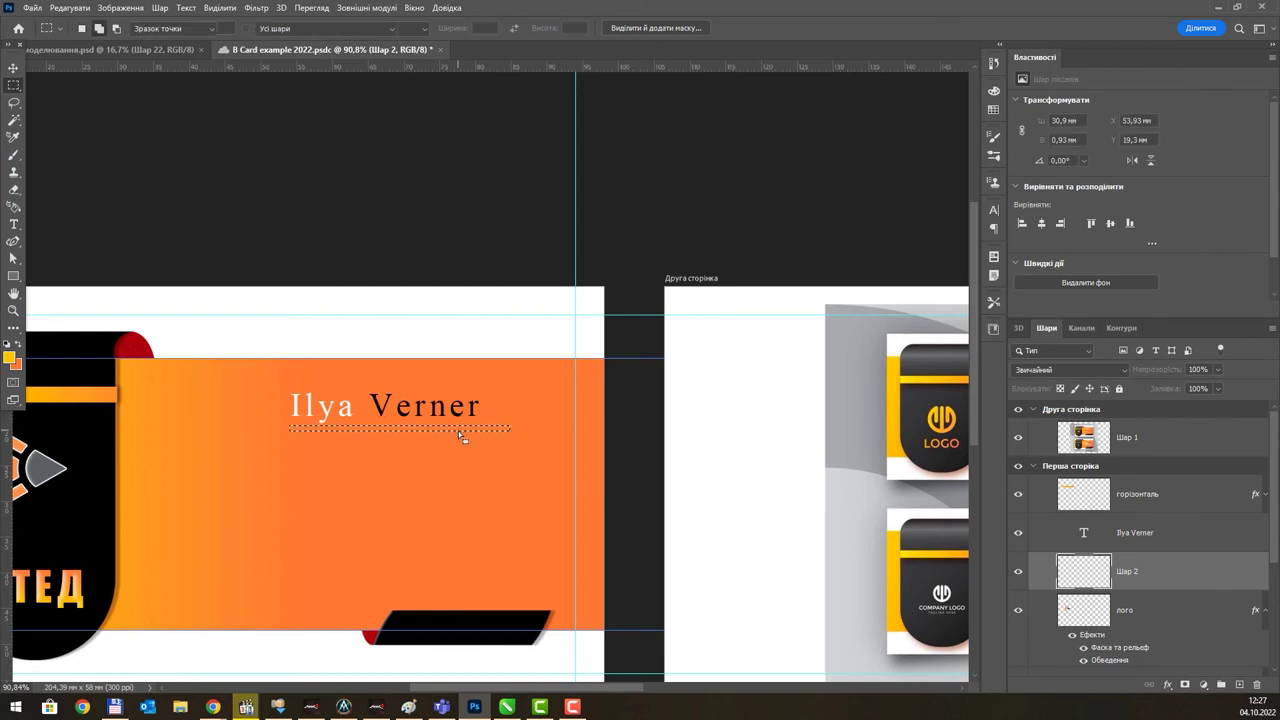
pyautogui.hotkey('shift', 'F5')
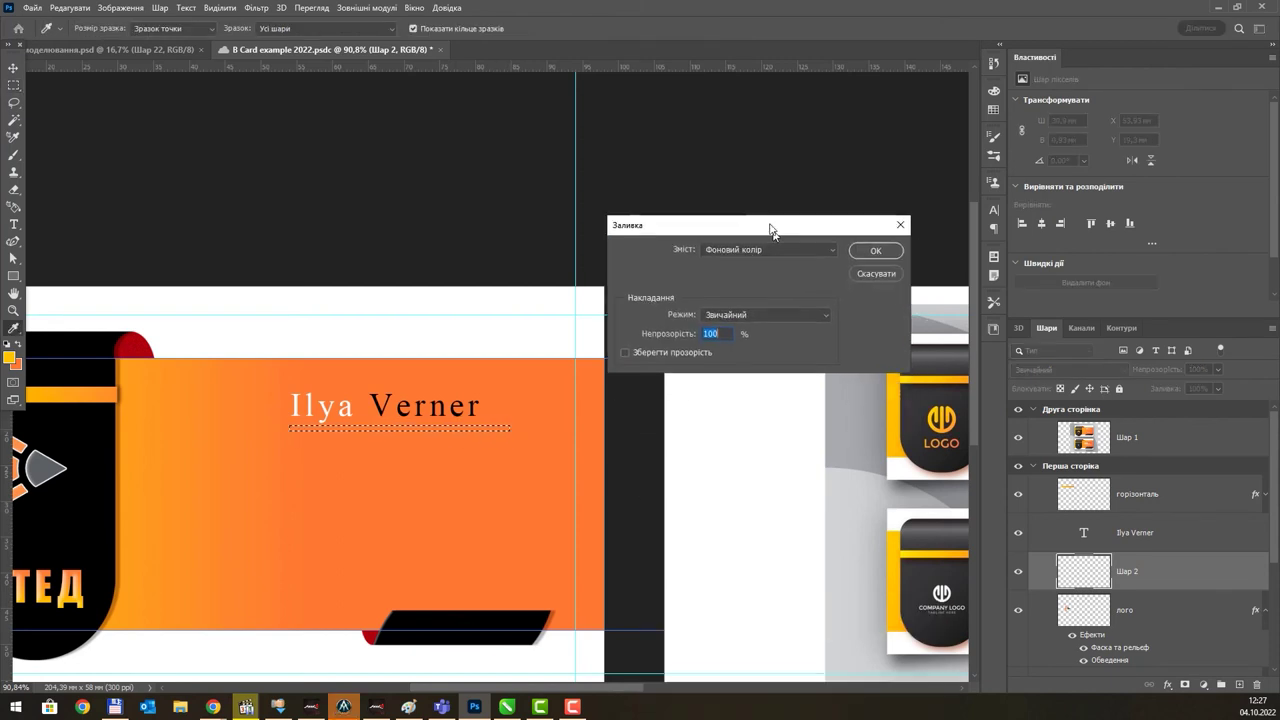
pyautogui.click(798, 240)
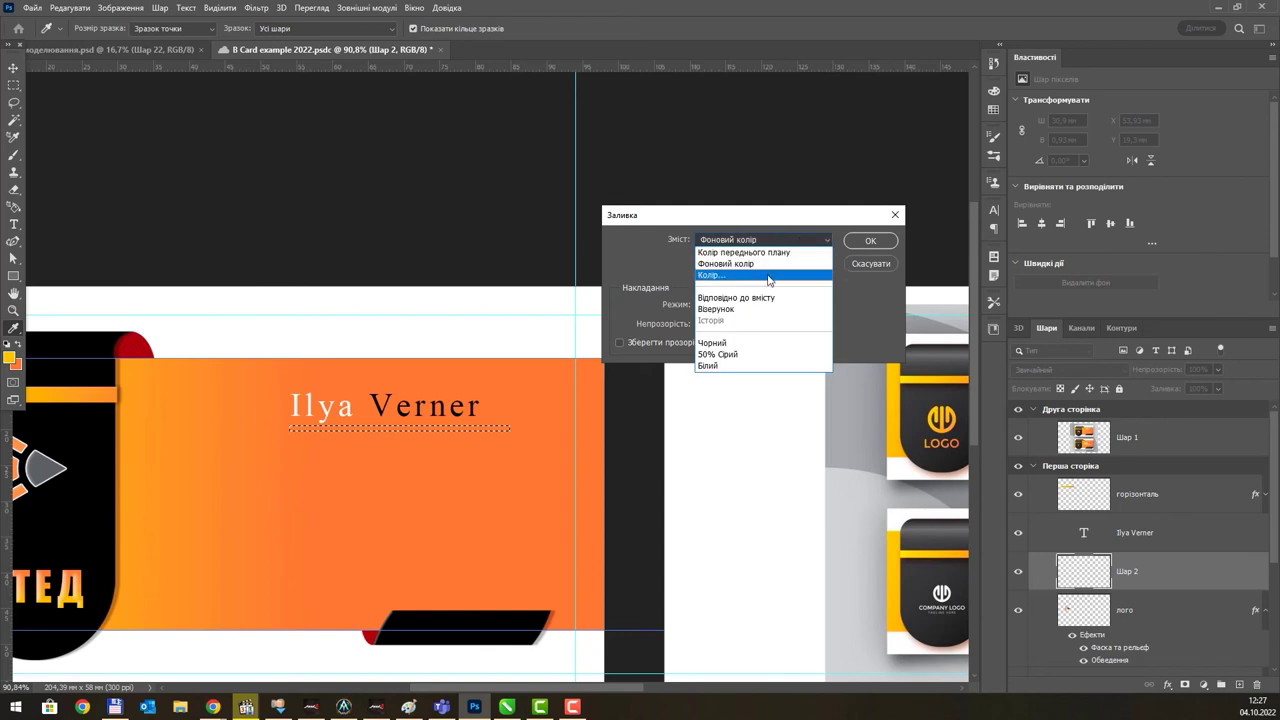
pyautogui.click(712, 275)
pyautogui.click(1200, 200)
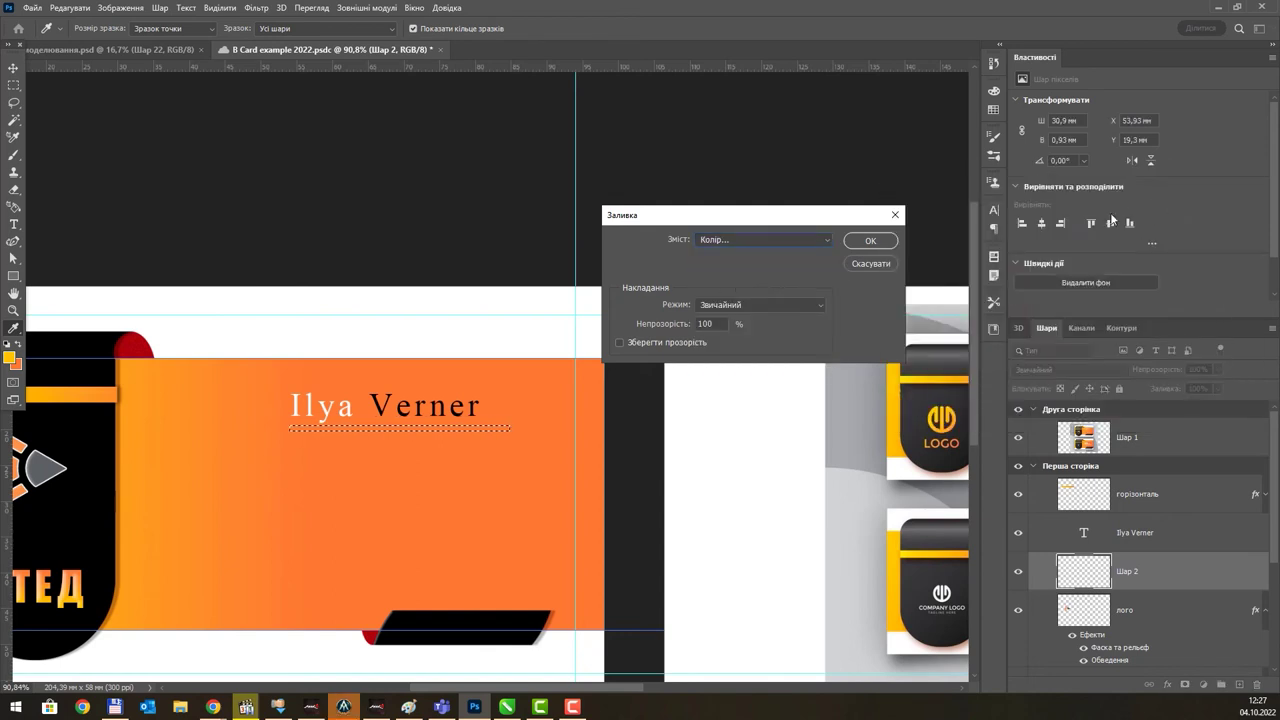
pyautogui.click(870, 241)
pyautogui.hotkey('ctrl', 'd')
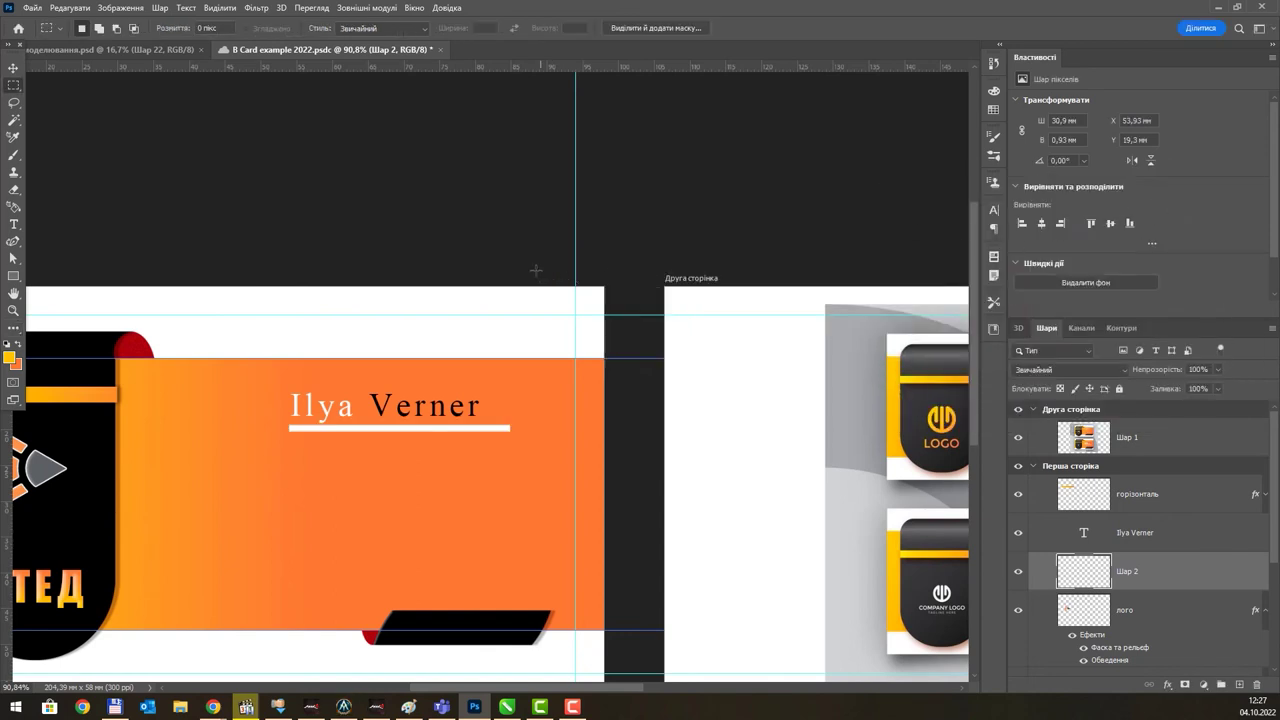
pyautogui.scroll(-2, 416, 303)
# Transform the white line to half its height and extend it slightly left
pyautogui.scroll(-2, 415, 311)
pyautogui.scroll(2, 390, 335)
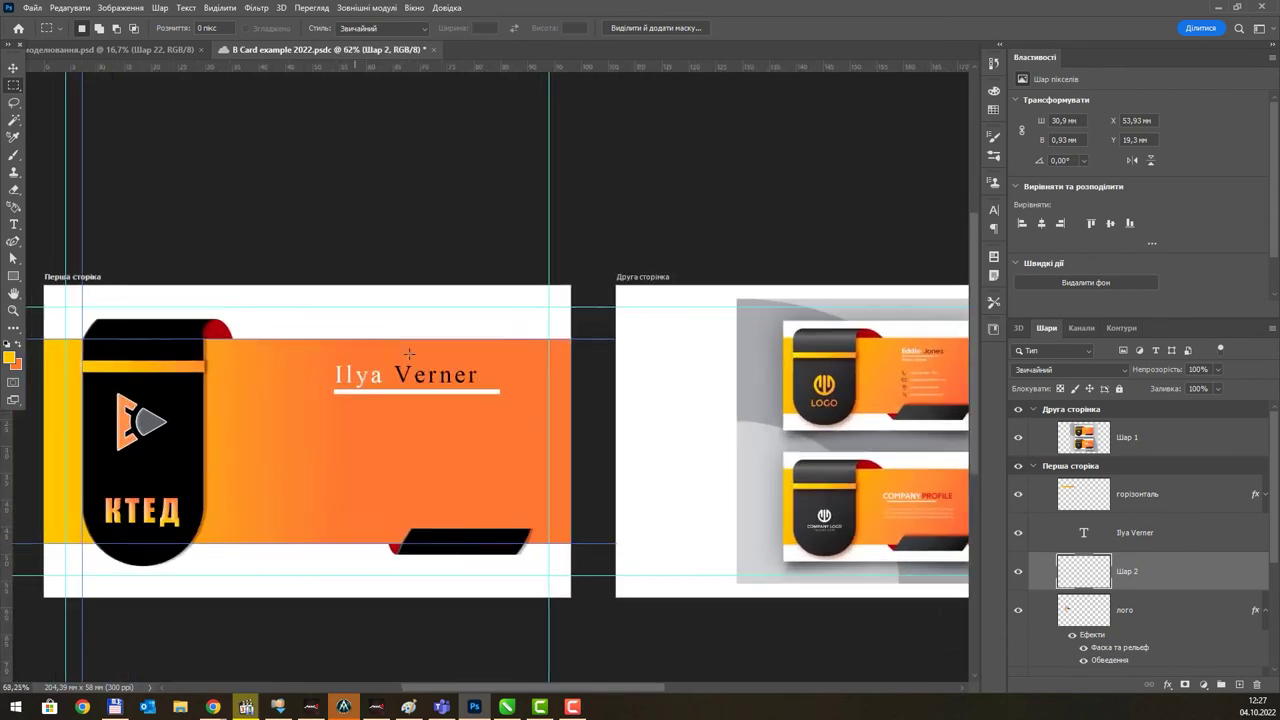
pyautogui.scroll(1, 424, 398)
pyautogui.hotkey('ctrl', 't')
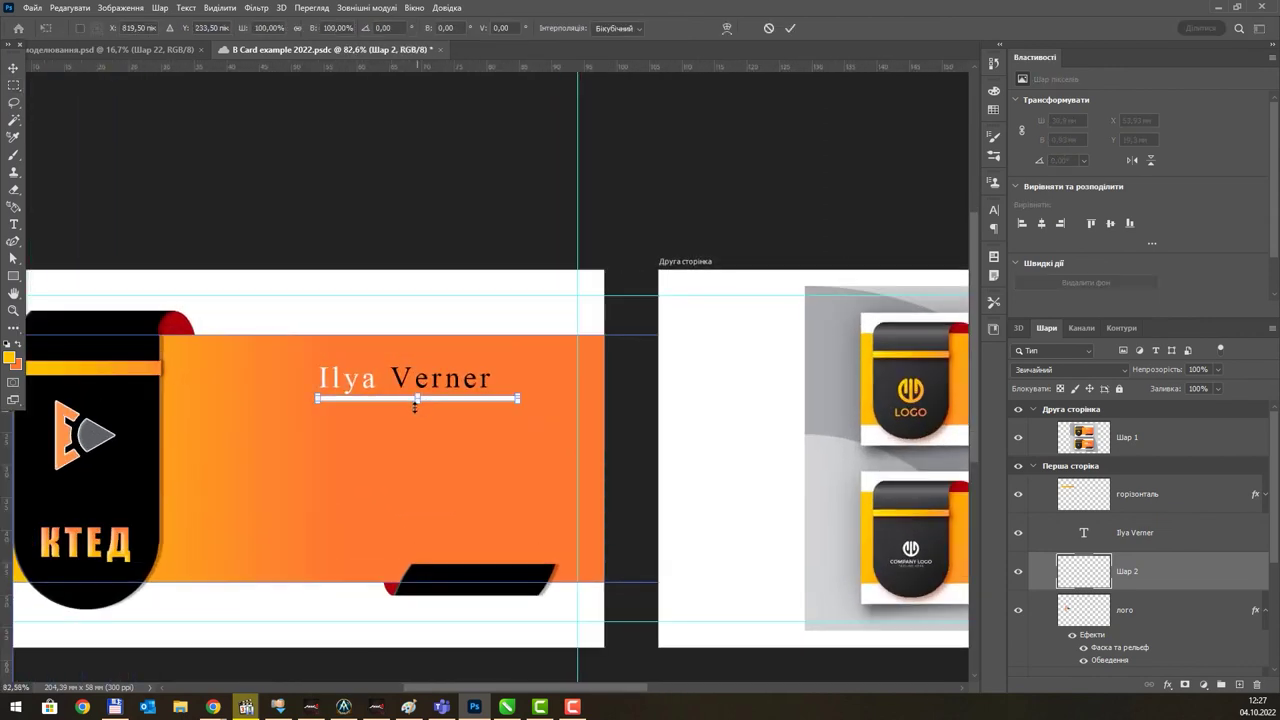
pyautogui.scroll(3, 424, 398)
pyautogui.scroll(2, 424, 397)
pyautogui.moveTo(424, 397); pyautogui.dragTo(424, 391)
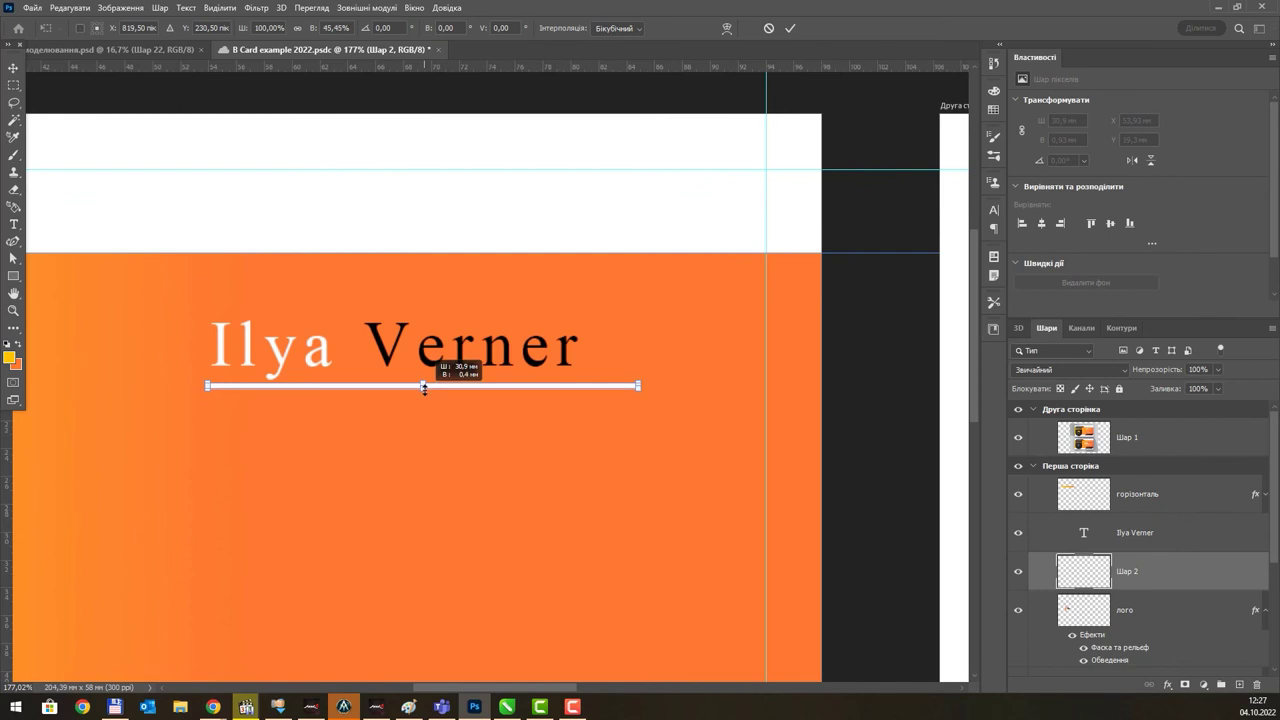
pyautogui.moveTo(206, 385); pyautogui.dragTo(196, 385)
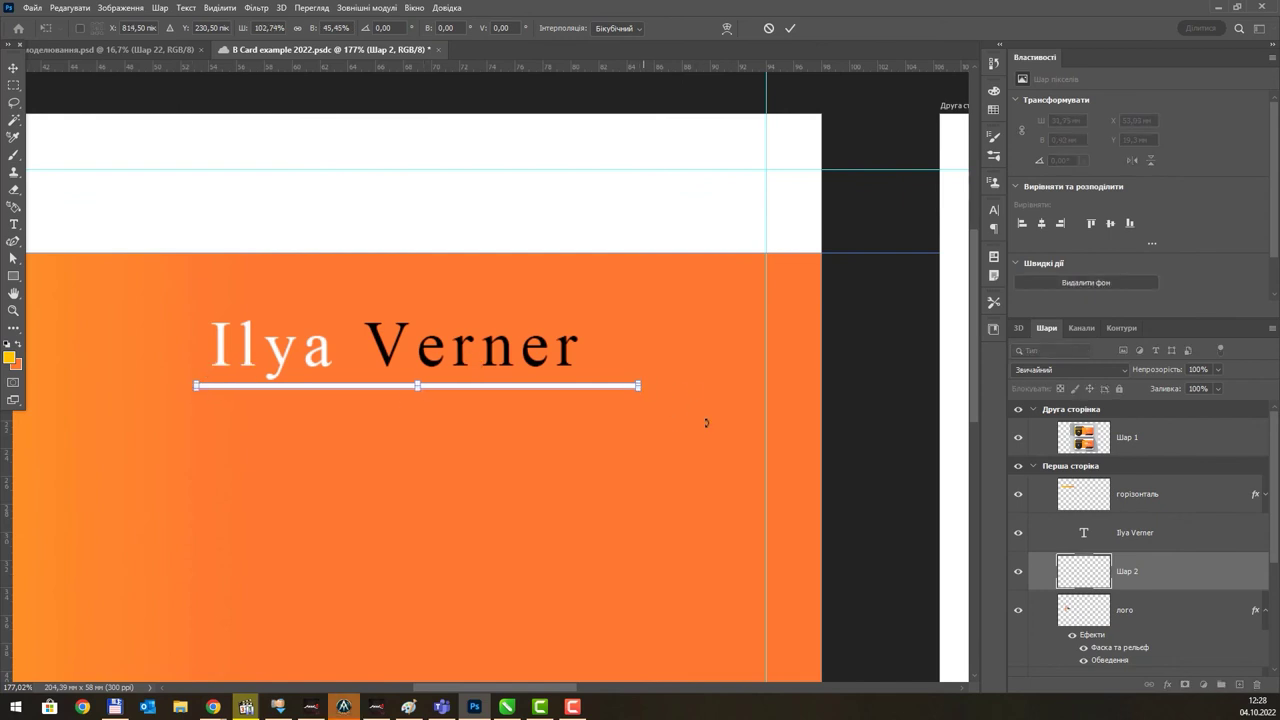
pyautogui.press('Return')
# Pan and zoom to bring the second page fully into view
pyautogui.scroll(-2, 640, 420)
pyautogui.scroll(-2, 586, 400)
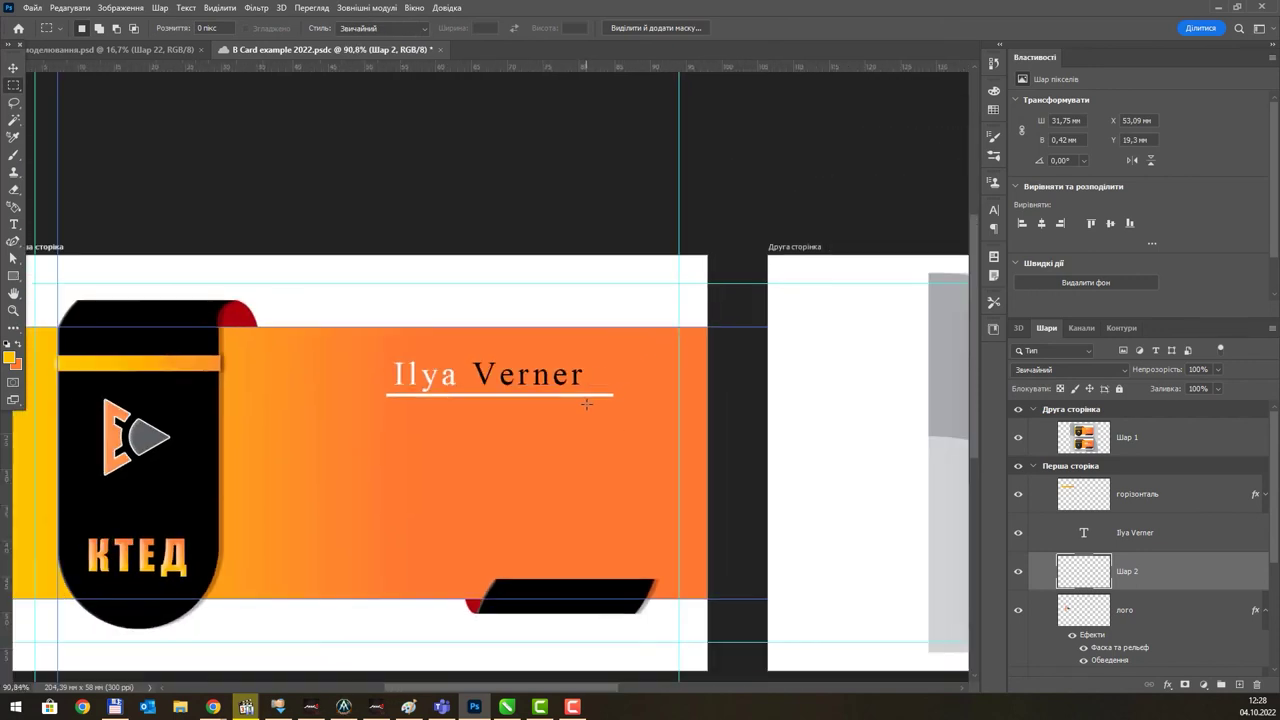
pyautogui.scroll(-1, 600, 398)
pyautogui.moveTo(695, 367); pyautogui.dragTo(558, 386)
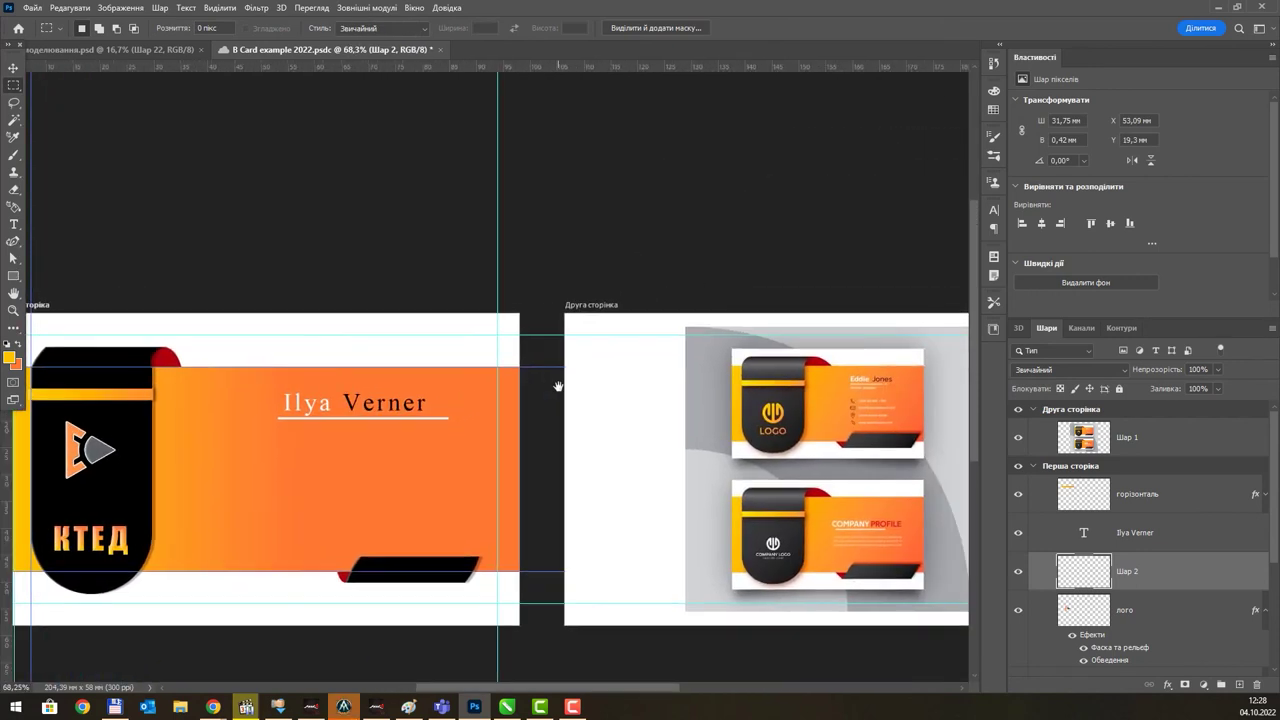
pyautogui.scroll(3, 347, 411)
pyautogui.scroll(-2, 338, 421)
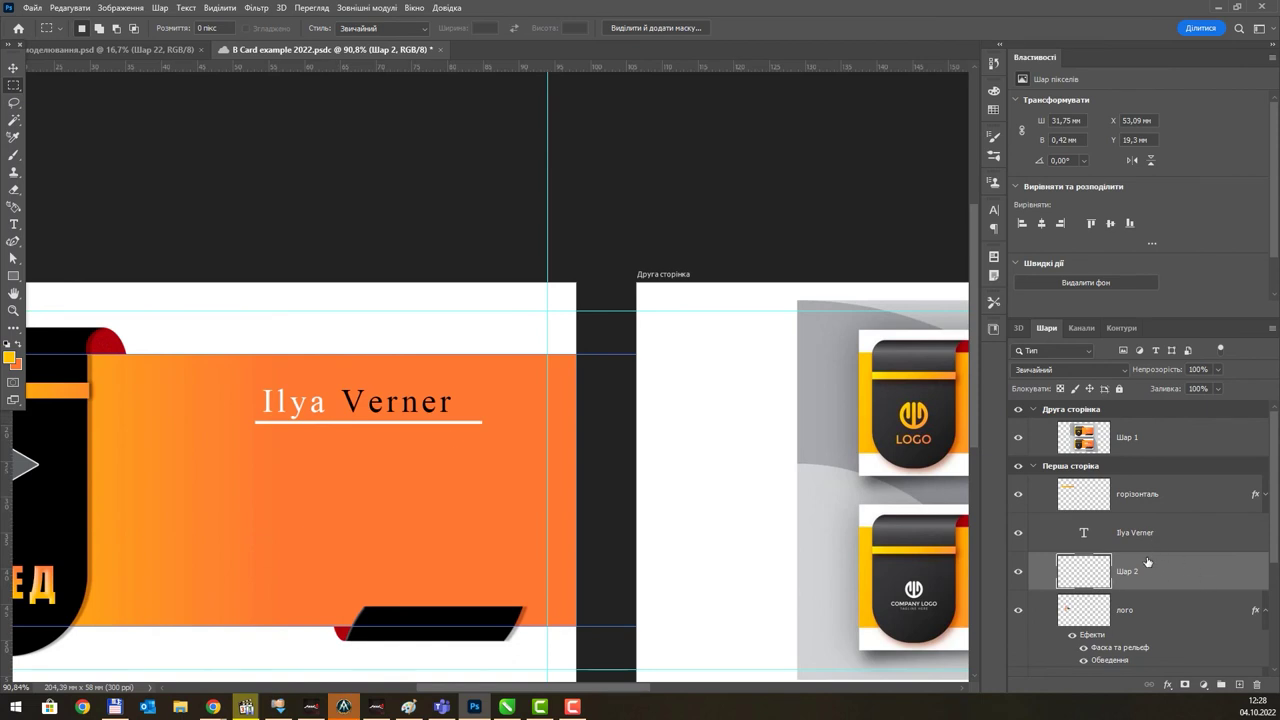
# Rename the Шар 2 layer to лінія
pyautogui.doubleClick(1124, 571)
pyautogui.press('BackSpace')
pyautogui.write('інія')
pyautogui.press('Return')
pyautogui.keyDown('shift'); pyautogui.click(1145, 533); pyautogui.keyUp('shift')
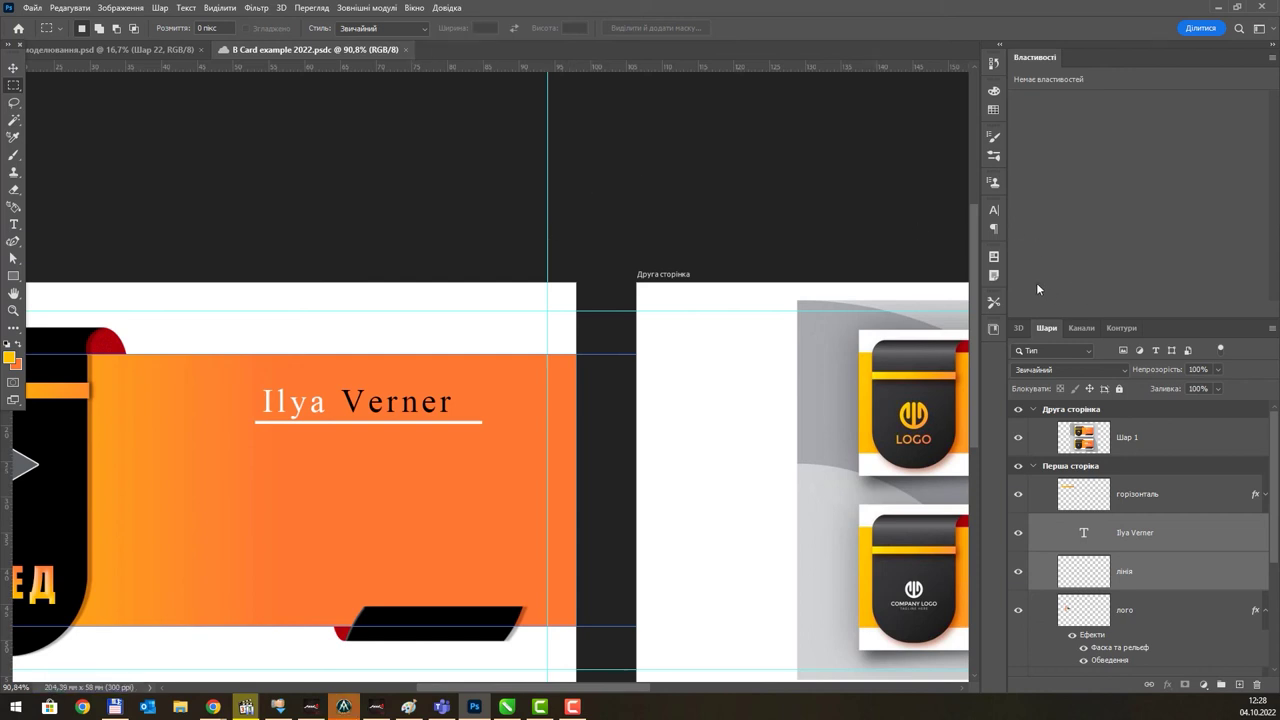
pyautogui.click(1143, 505)
pyautogui.keyDown('ctrl'); pyautogui.click(1153, 574); pyautogui.keyUp('ctrl')
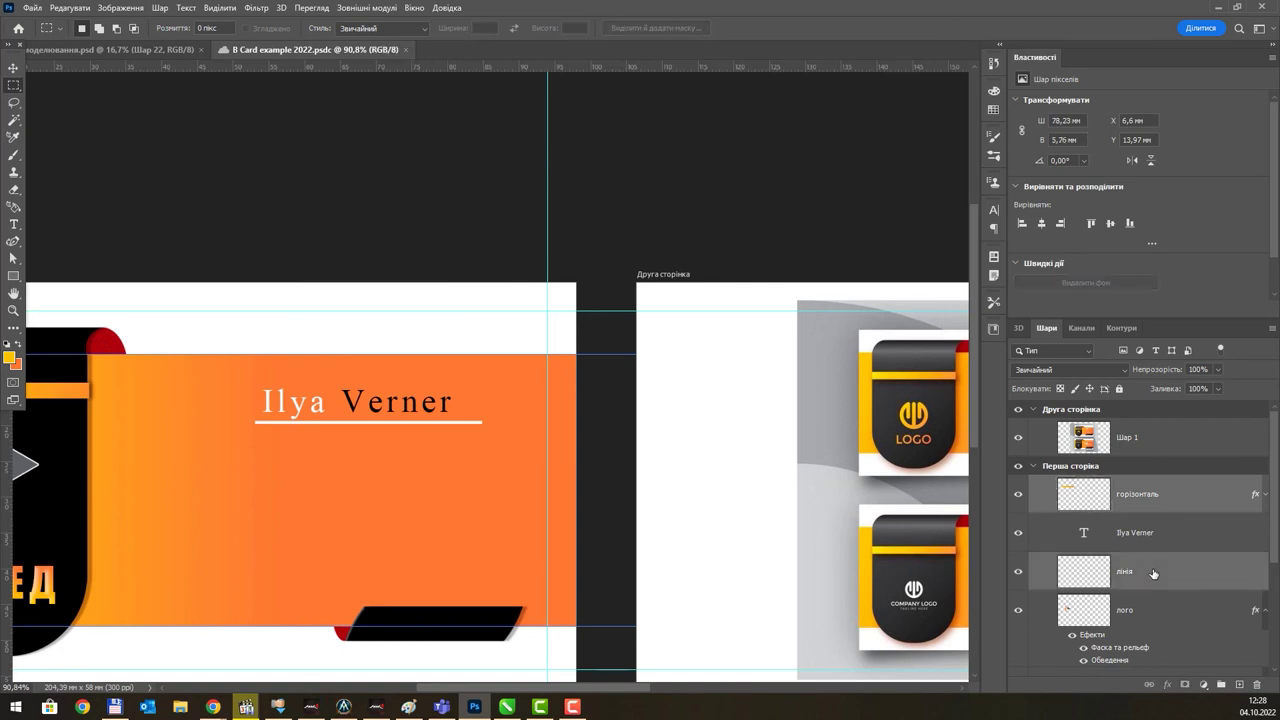
pyautogui.click(1152, 520)
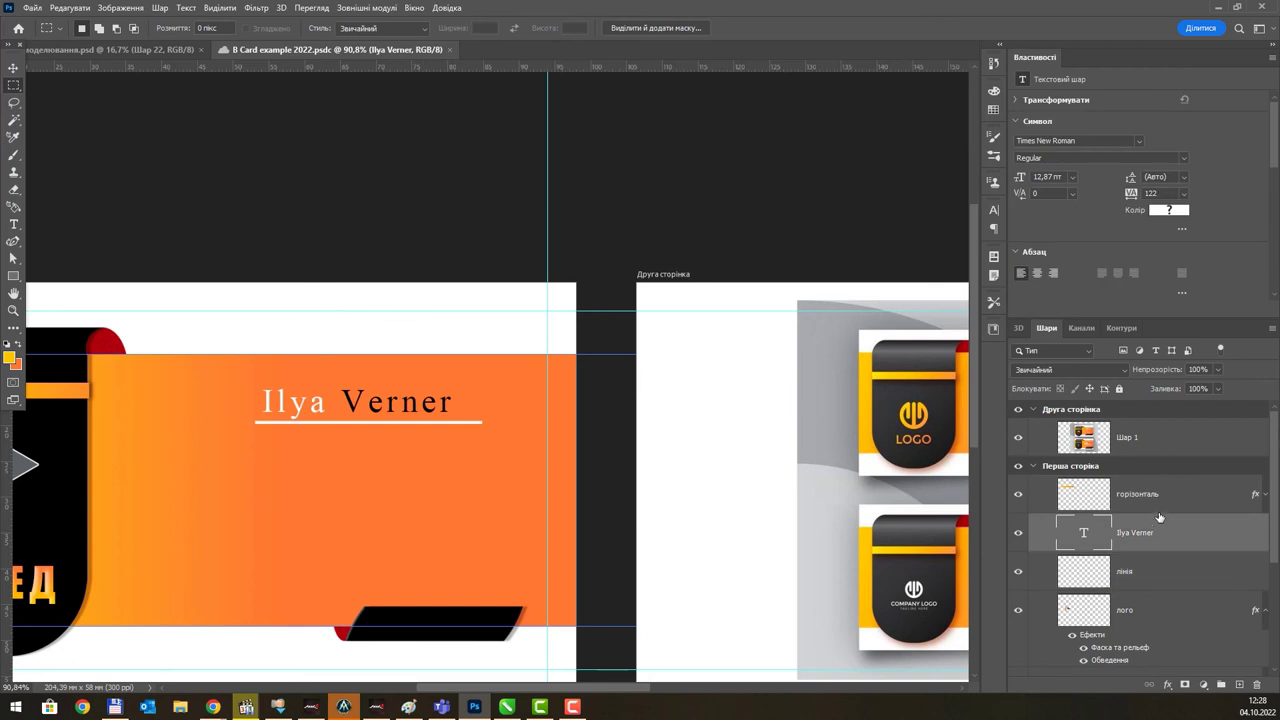
pyautogui.keyDown('ctrl'); pyautogui.click(1158, 505); pyautogui.keyUp('ctrl')
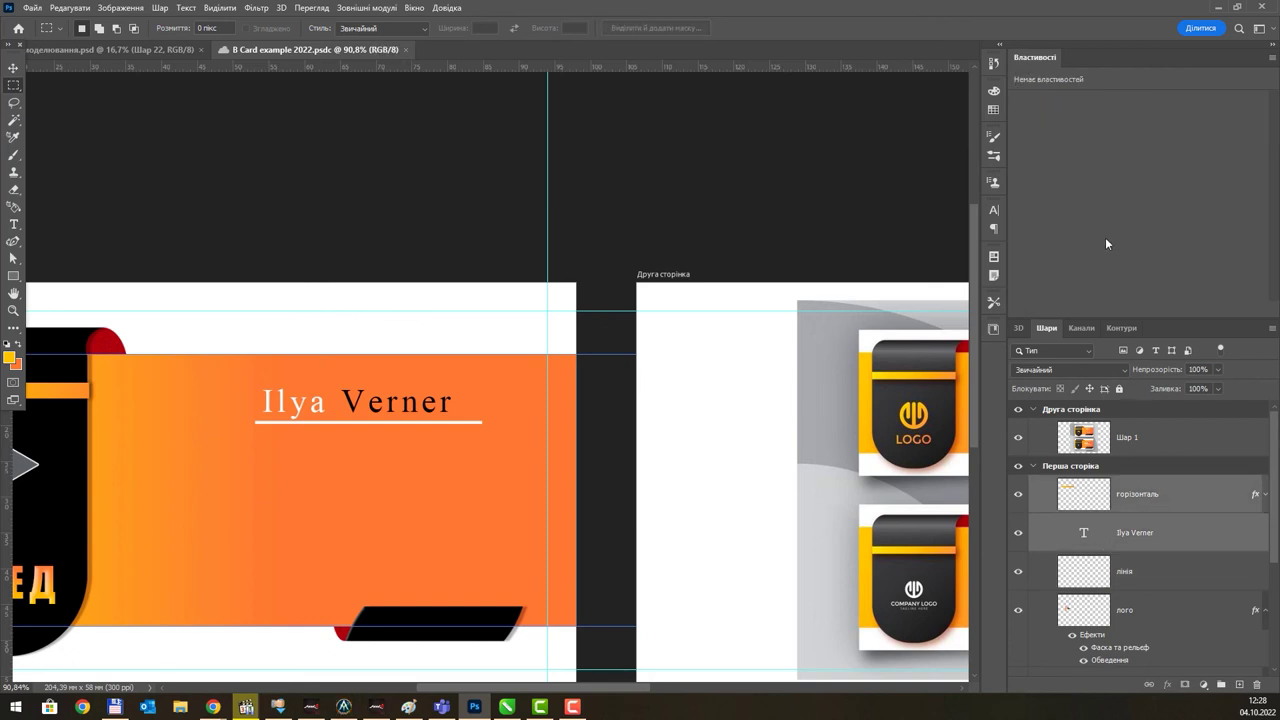
pyautogui.click(1150, 497)
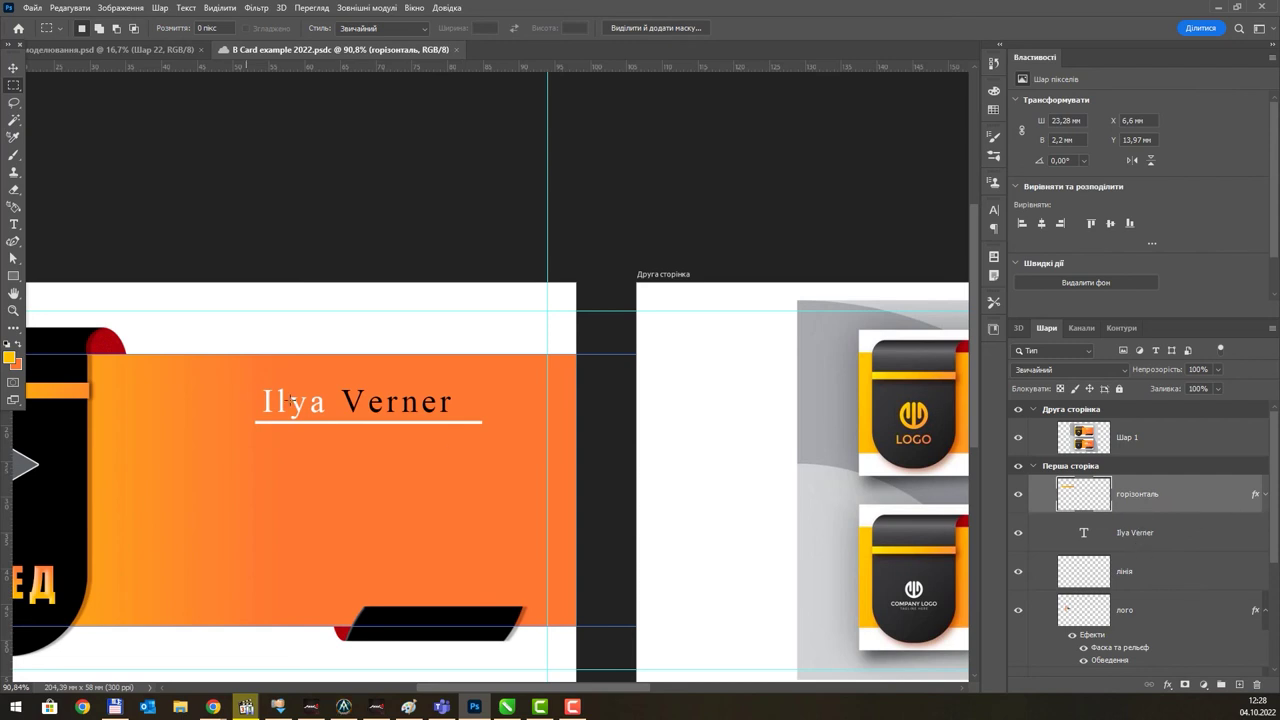
pyautogui.press('v')
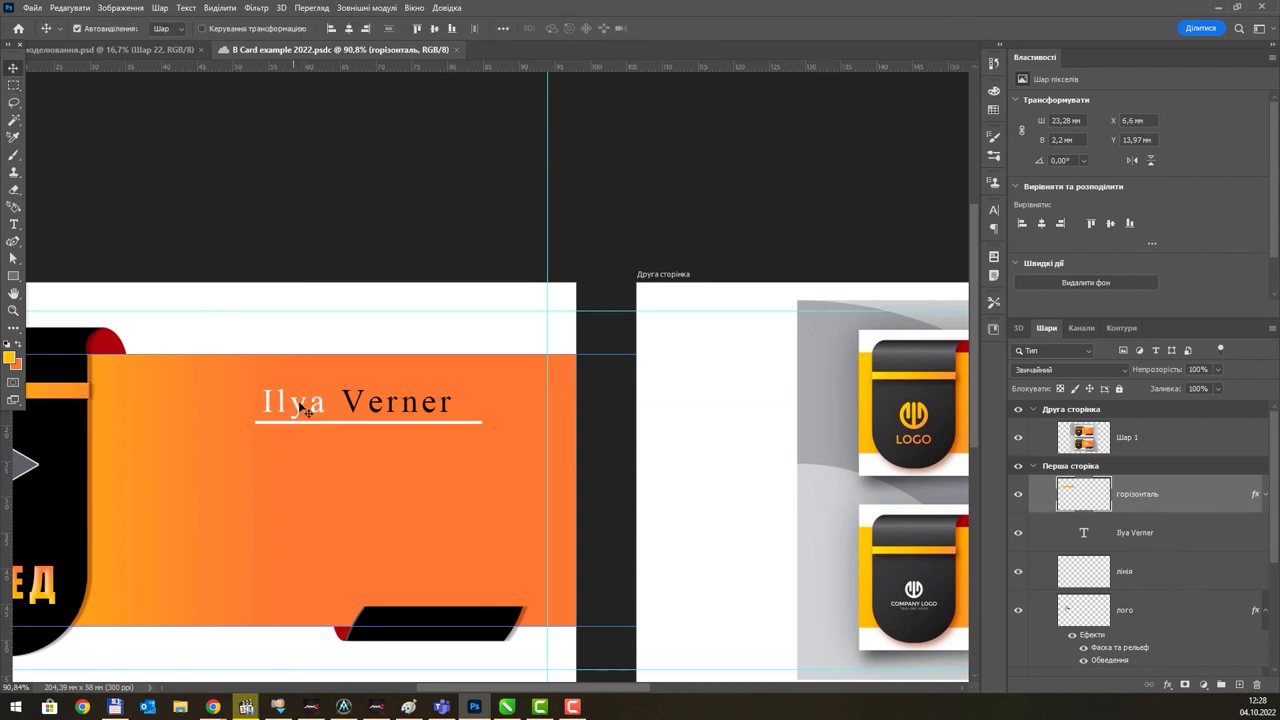
pyautogui.keyDown('ctrl'); pyautogui.click(318, 412); pyautogui.keyUp('ctrl')
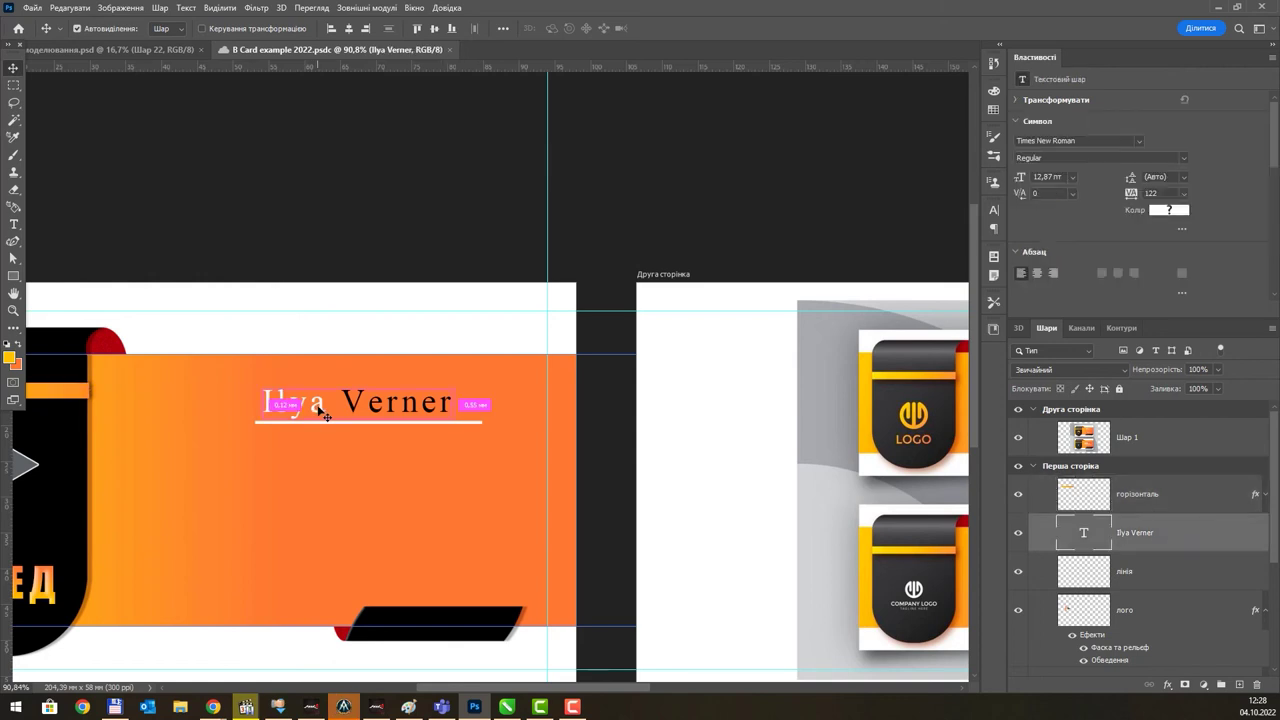
pyautogui.moveTo(310, 412); pyautogui.dragTo(295, 407)
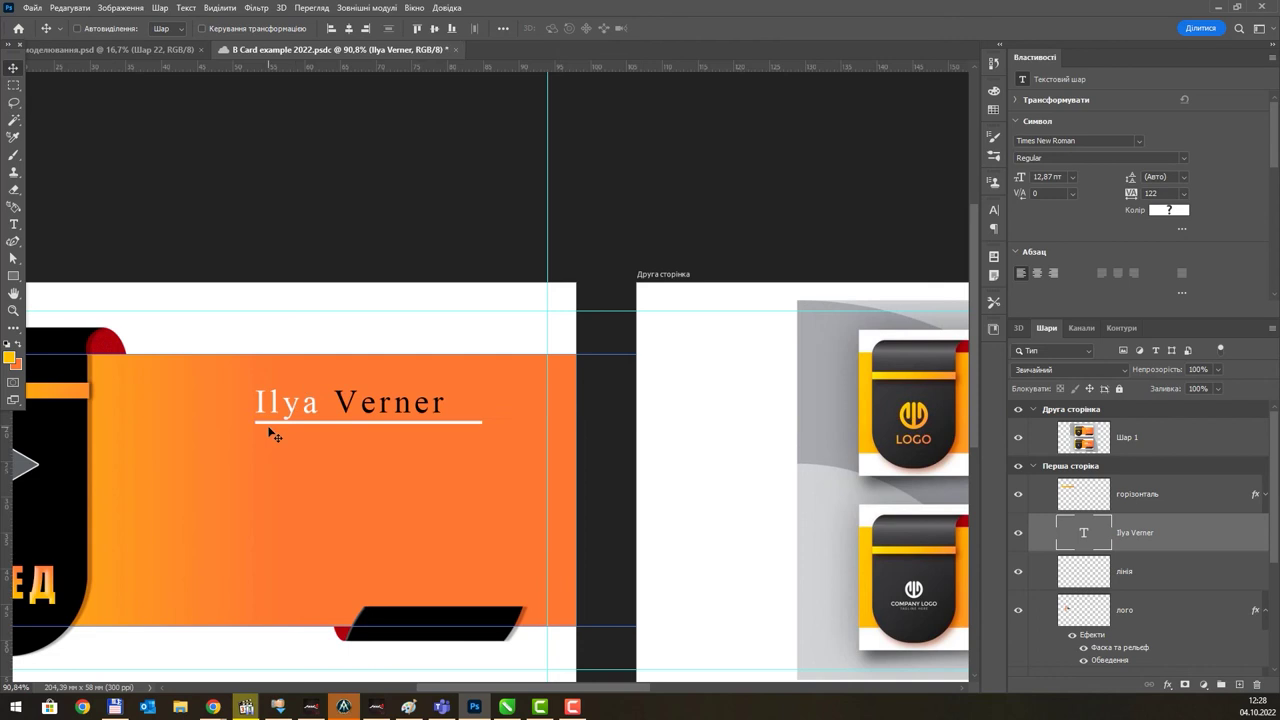
# Pan and zoom to compare the card front with the reference cards on the second page
pyautogui.moveTo(833, 455); pyautogui.dragTo(426, 428)
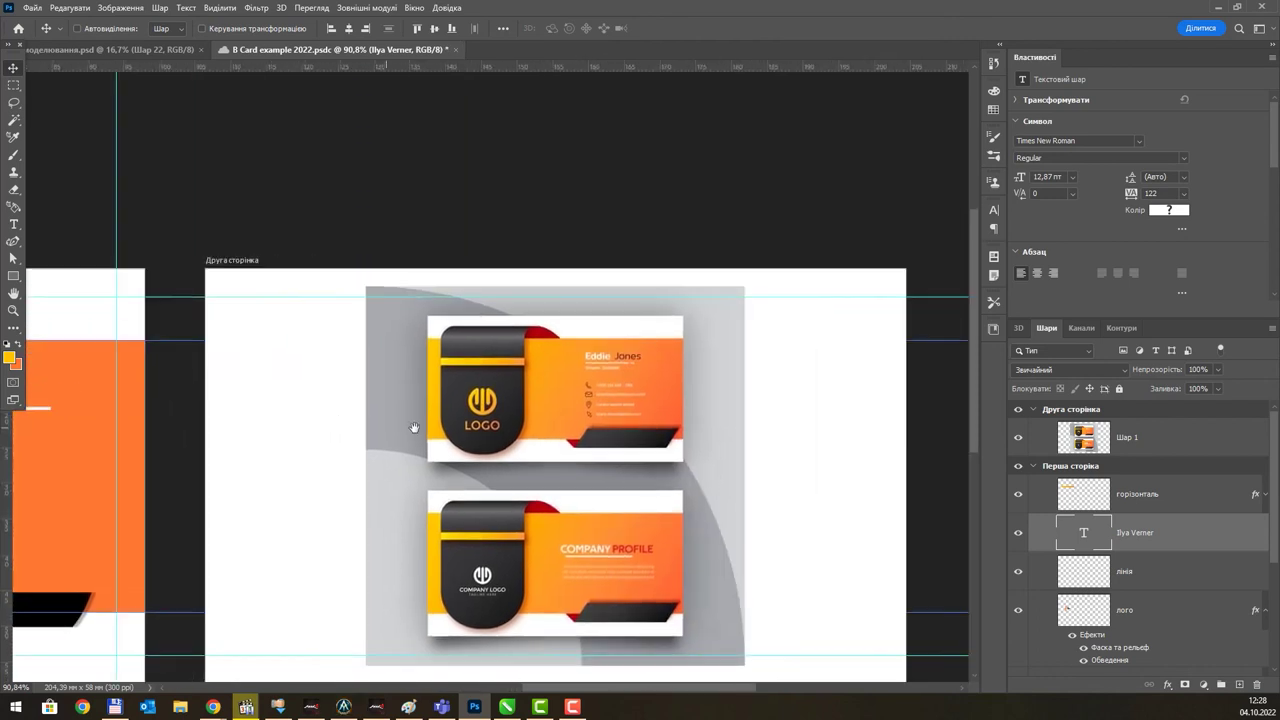
pyautogui.scroll(5, 680, 440)
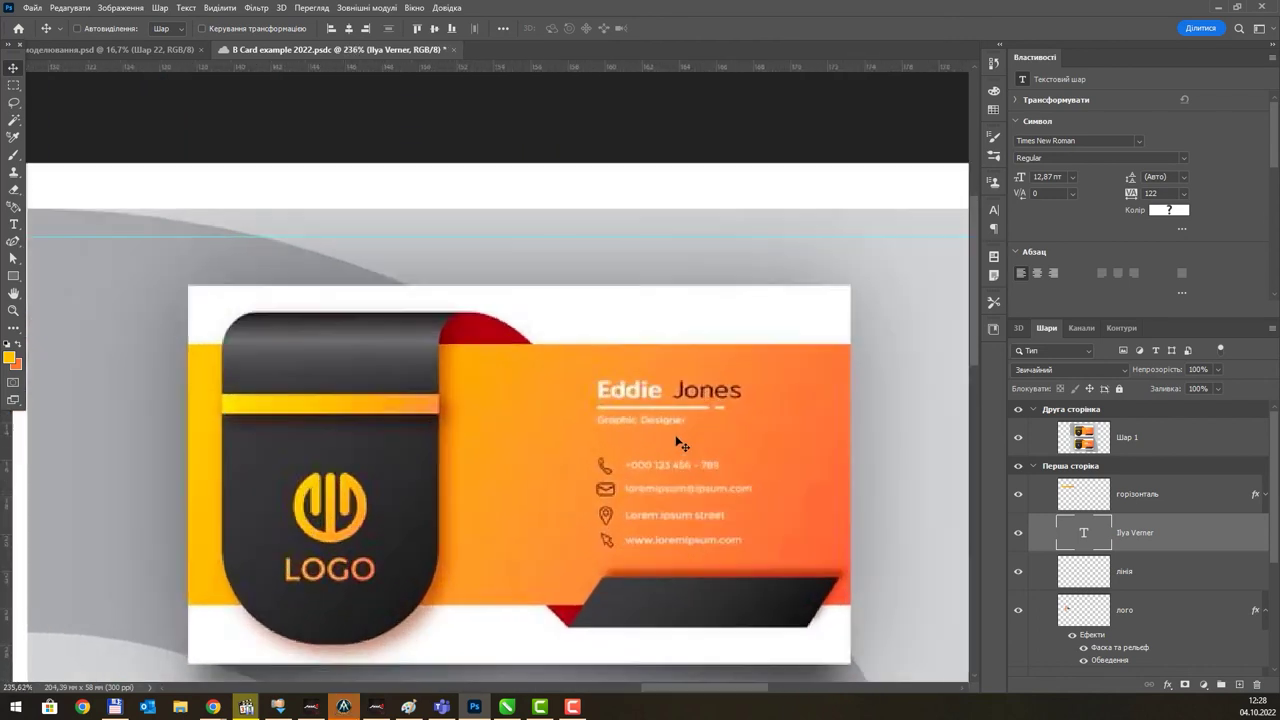
pyautogui.scroll(-3, 680, 443)
pyautogui.scroll(-2, 680, 443)
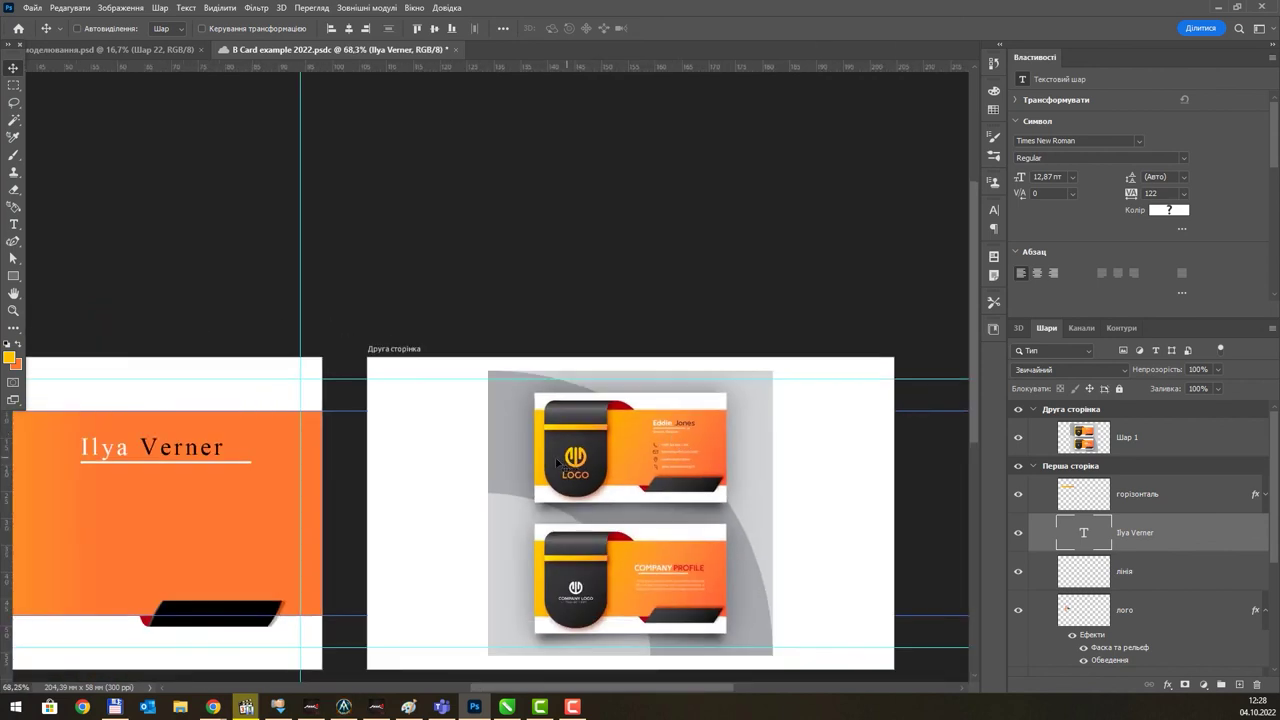
pyautogui.moveTo(297, 412); pyautogui.dragTo(490, 370)
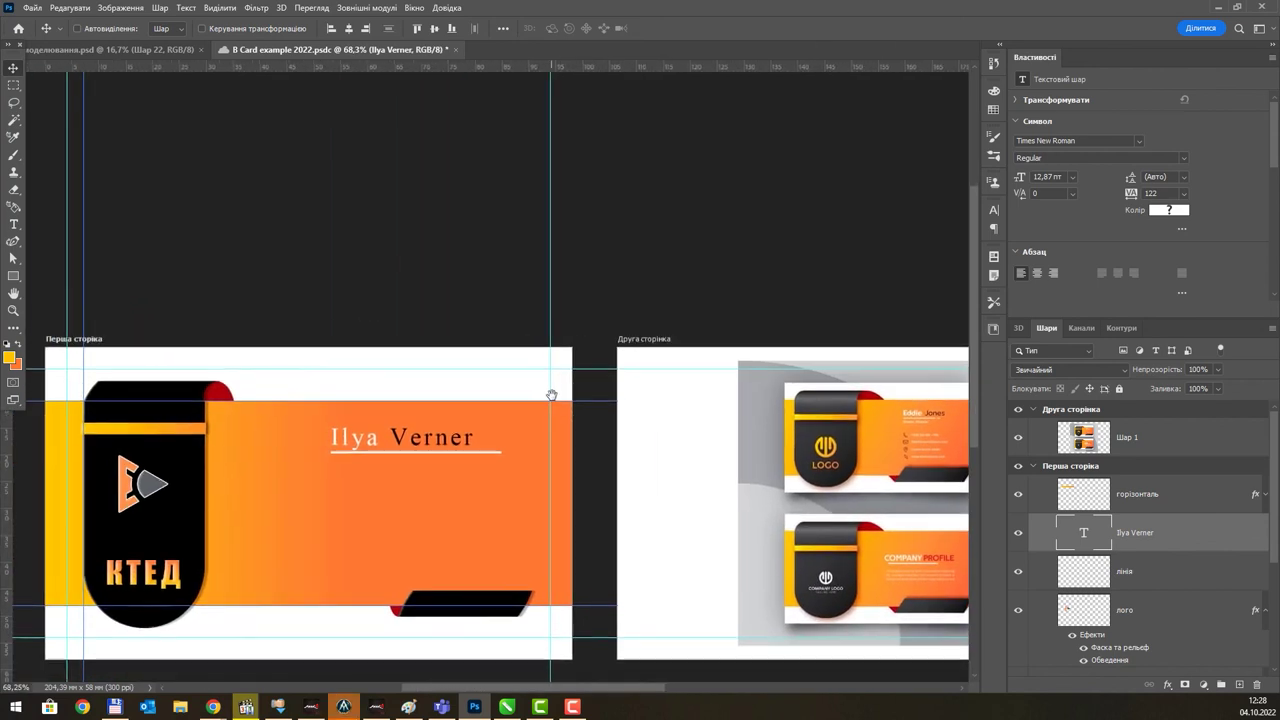
pyautogui.scroll(2, 853, 413)
pyautogui.scroll(2, 853, 413)
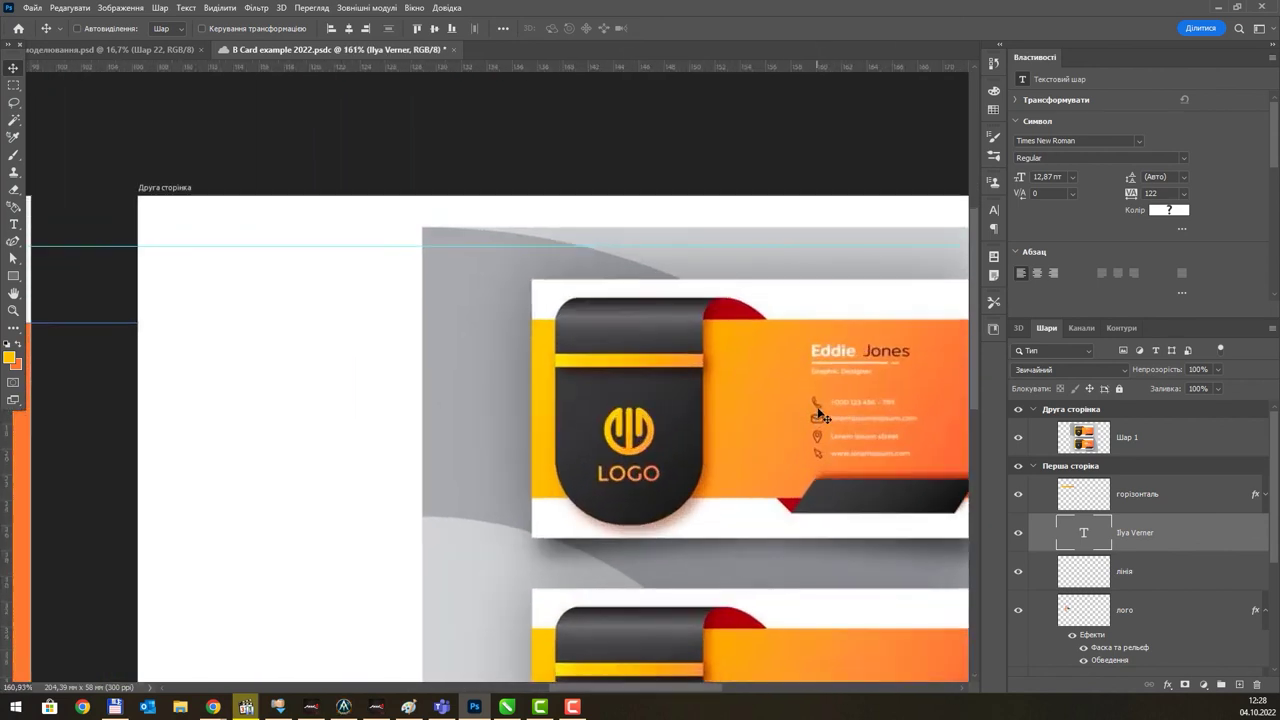
pyautogui.scroll(1, 853, 413)
pyautogui.scroll(2, 830, 395)
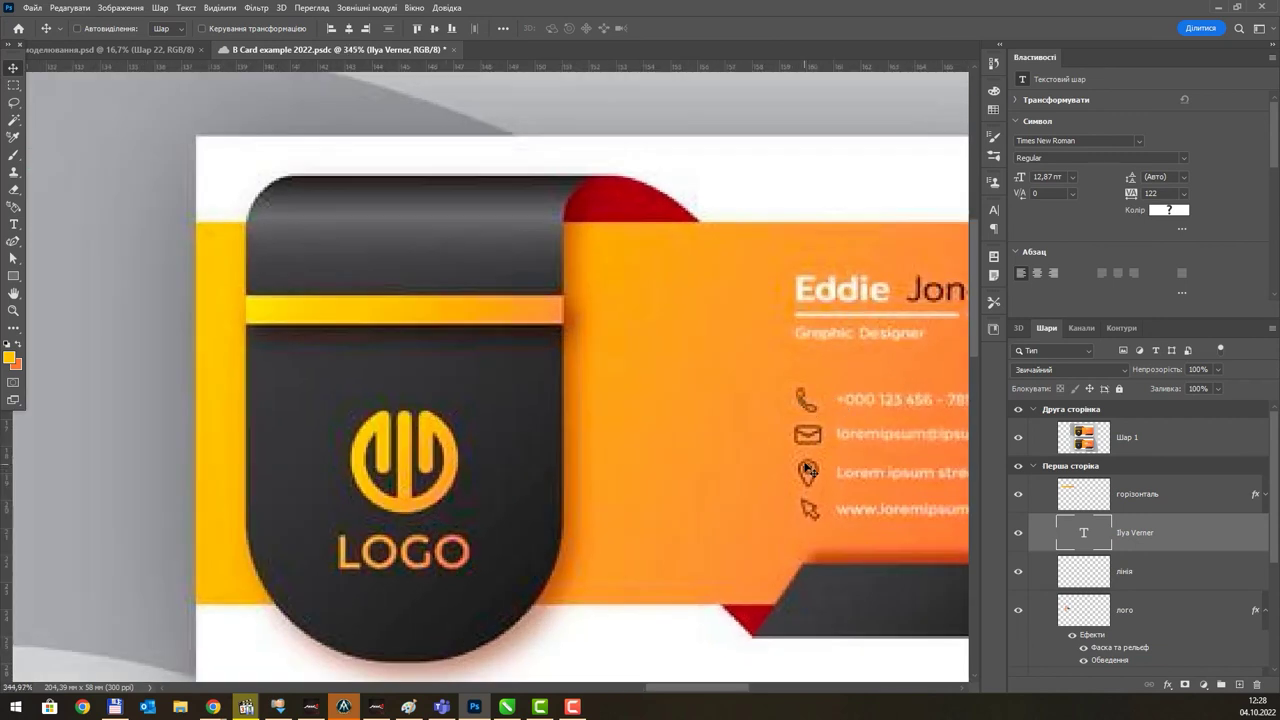
pyautogui.scroll(-1, 828, 478)
pyautogui.scroll(-1, 828, 478)
pyautogui.scroll(-1, 826, 479)
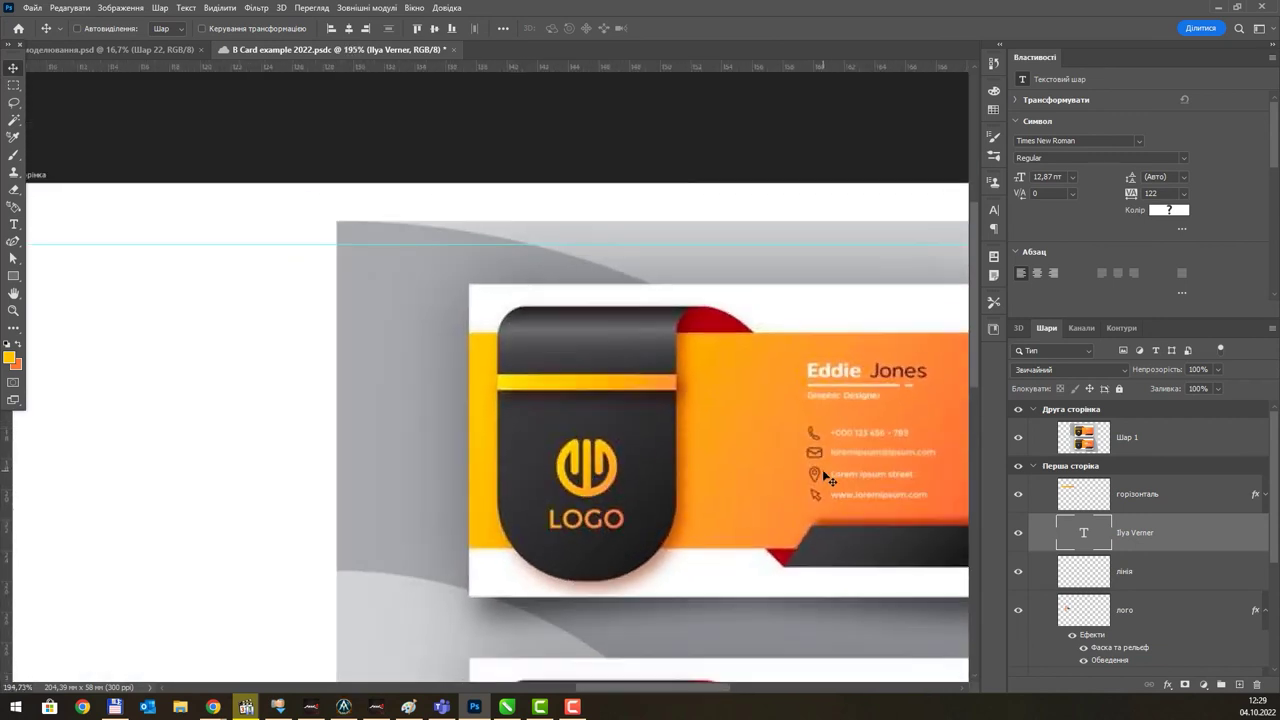
pyautogui.scroll(-1, 826, 479)
pyautogui.scroll(-1, 826, 484)
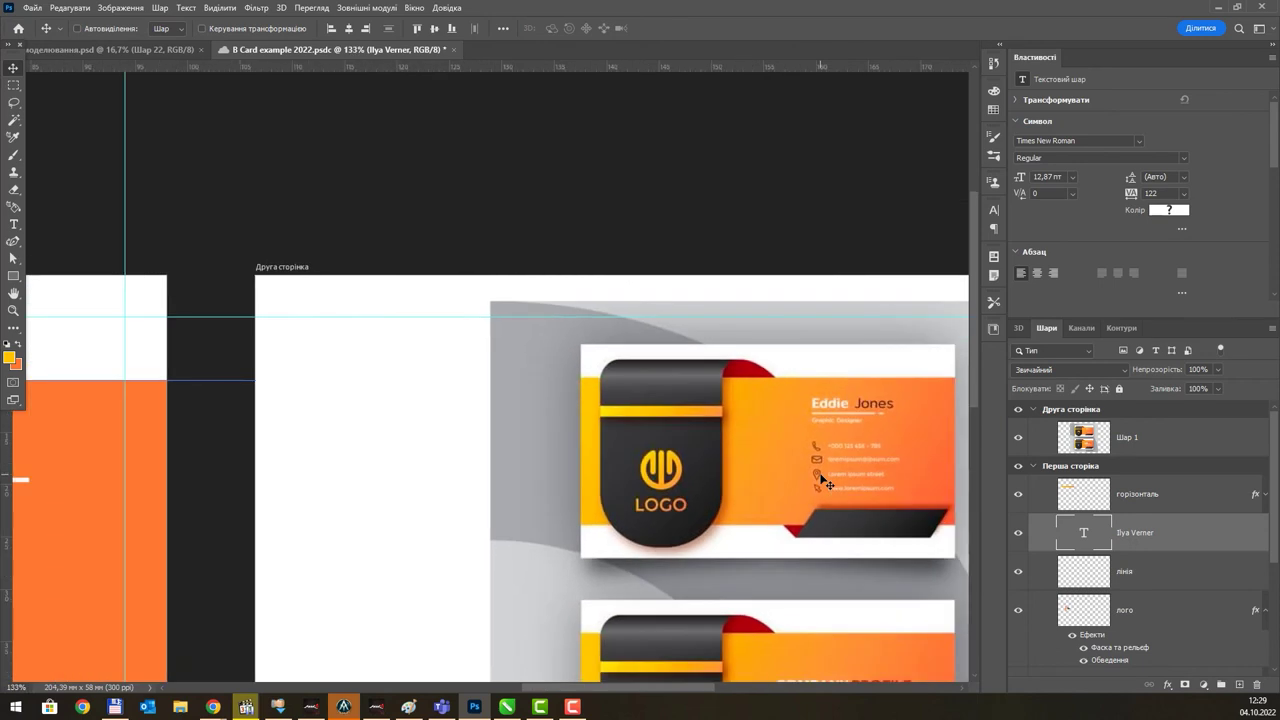
pyautogui.scroll(-1, 826, 484)
pyautogui.scroll(-1, 826, 484)
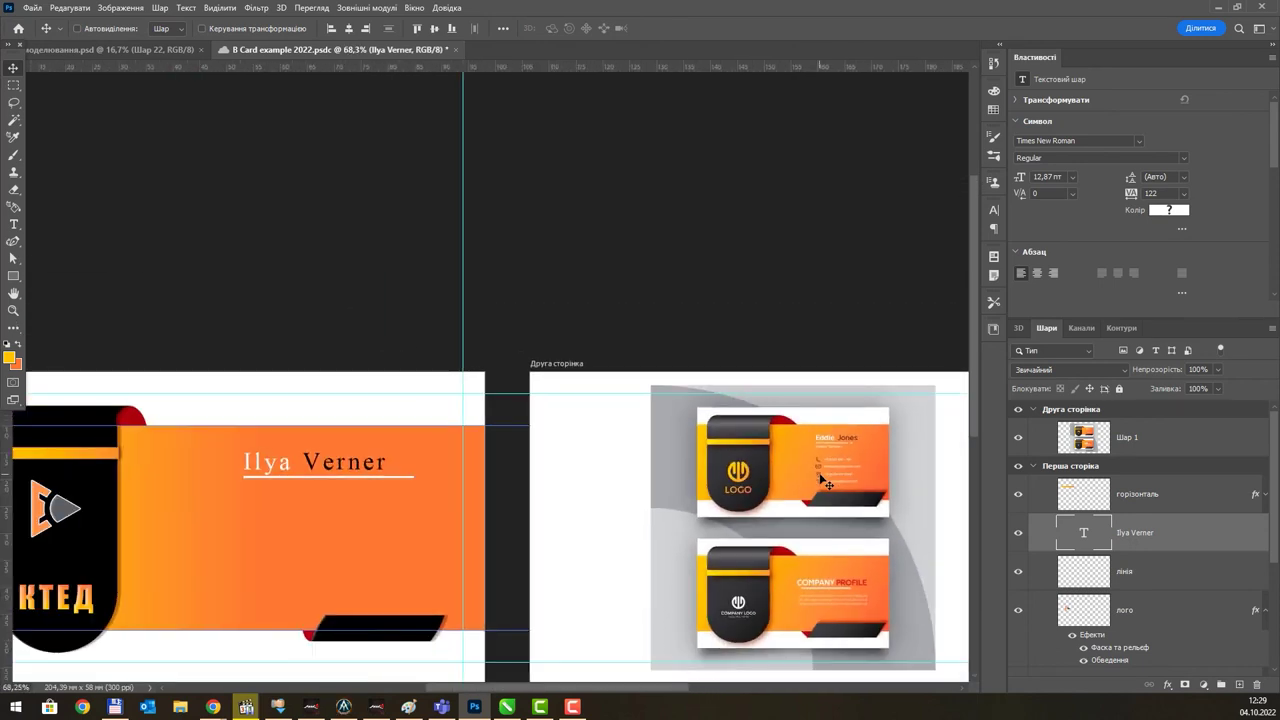
pyautogui.moveTo(372, 507); pyautogui.dragTo(436, 492)
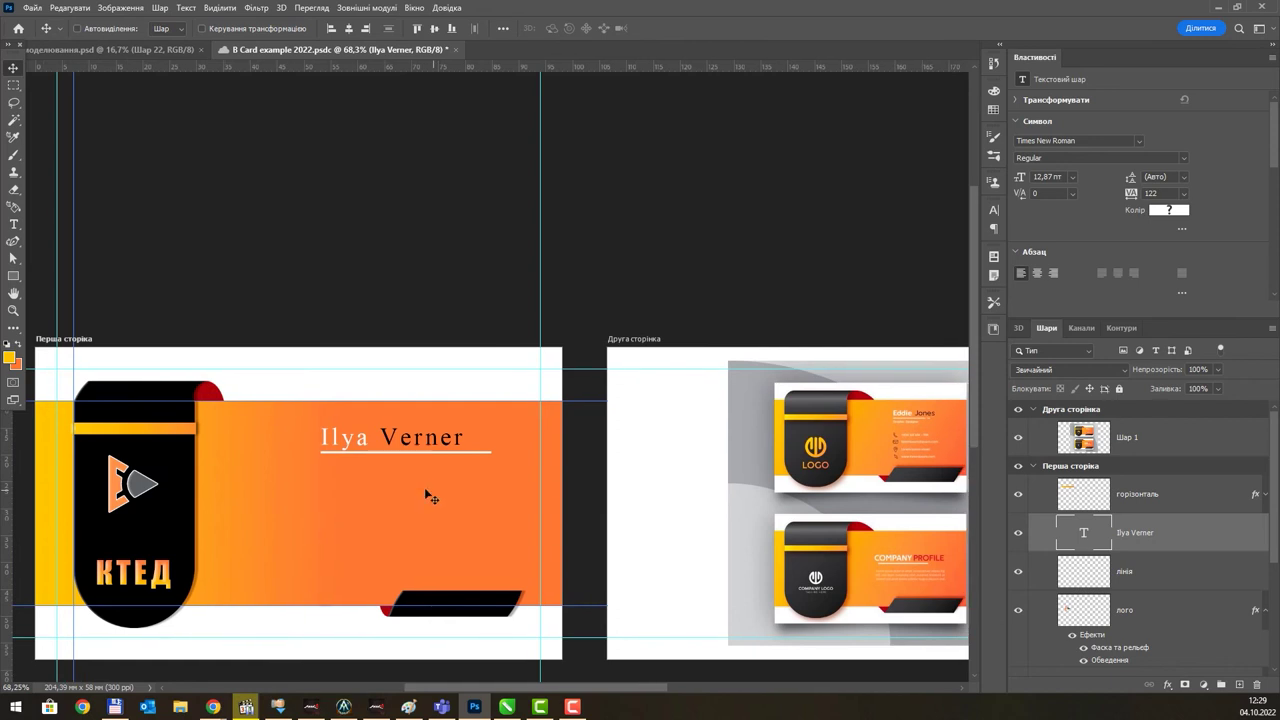
# Add a new layer above the name and rename it логотипи
pyautogui.click(1239, 684)
pyautogui.doubleClick(1130, 534)
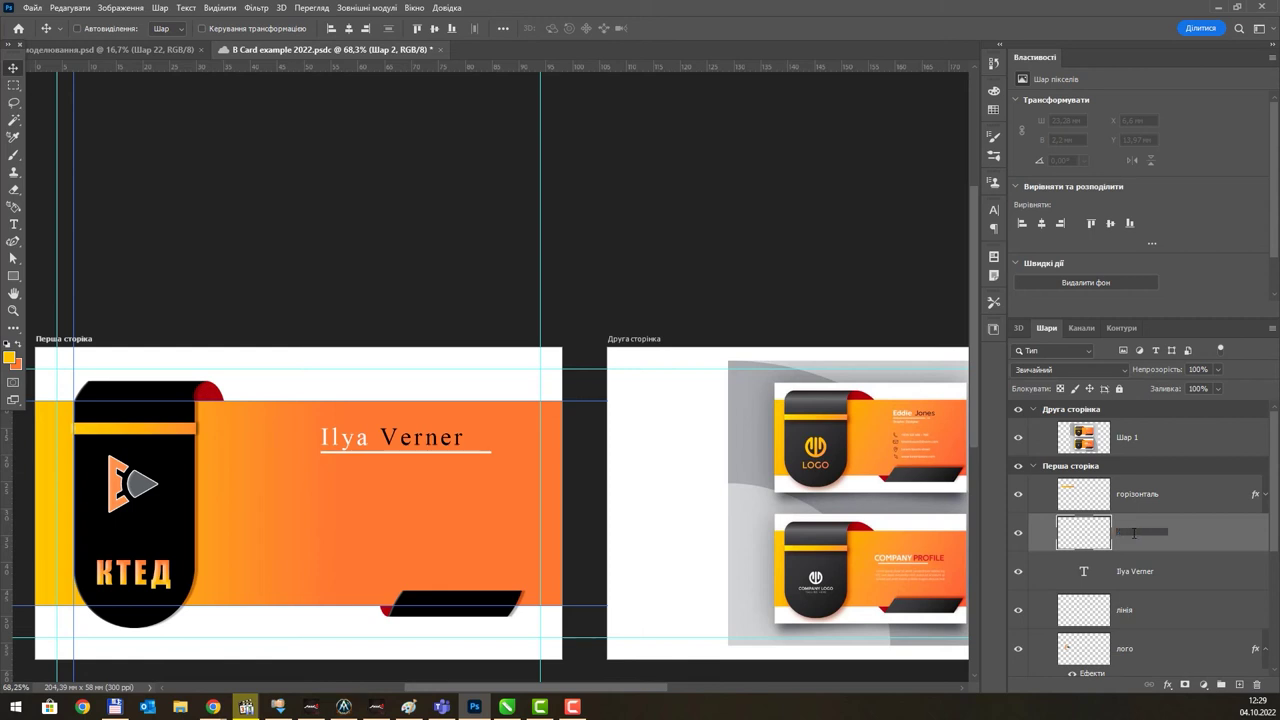
pyautogui.write('гот')
pyautogui.write('ипи')
pyautogui.press('Return')
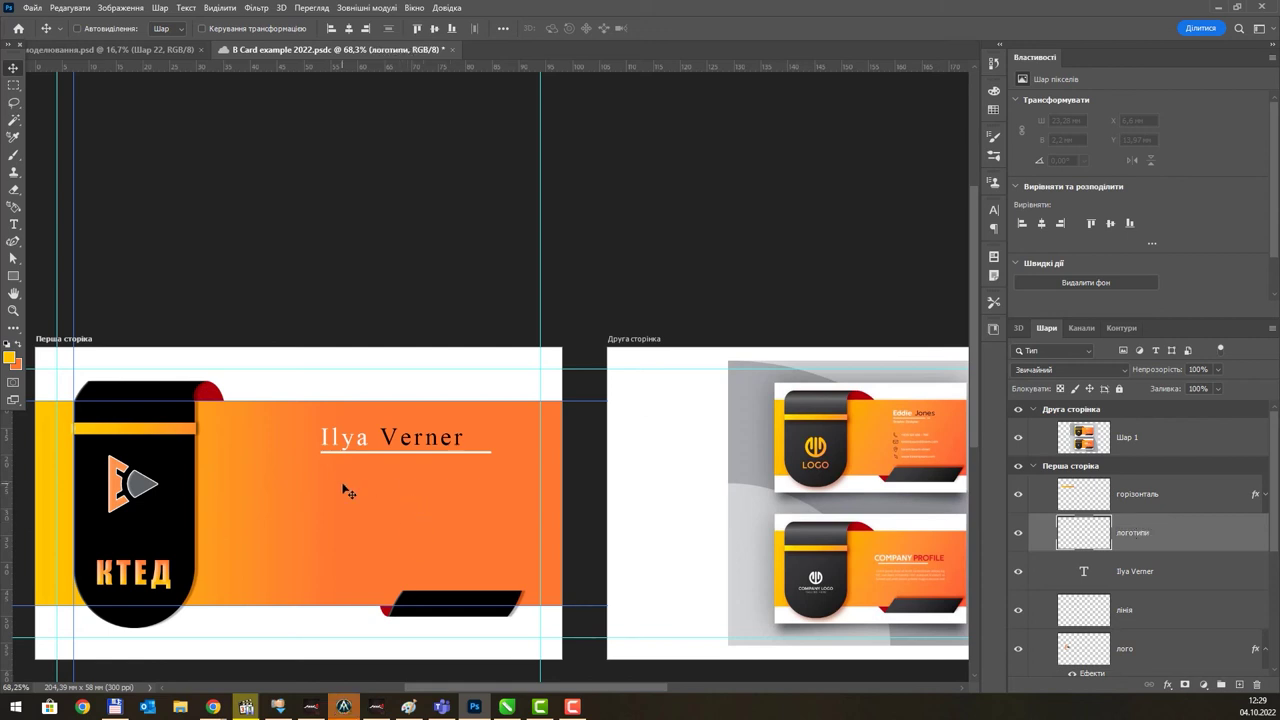
# Draw a small circular selection about 5 mm wide below the name
pyautogui.scroll(2, 346, 489)
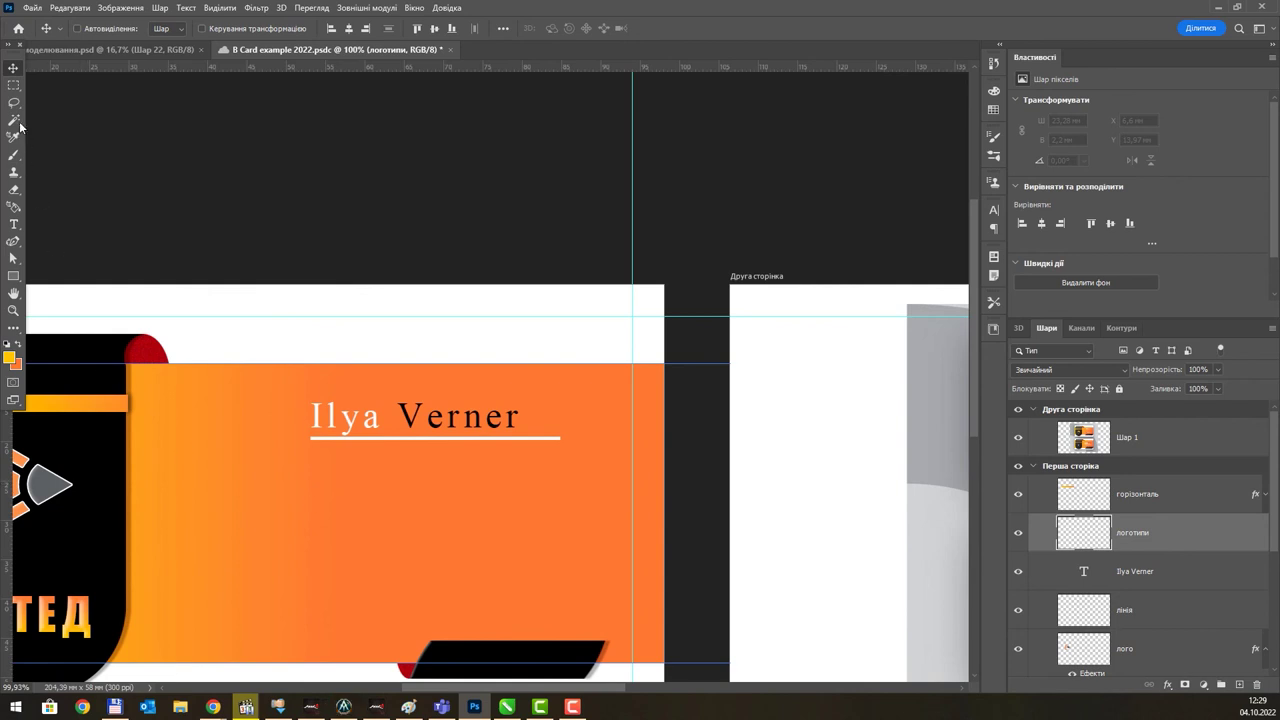
pyautogui.click(13, 88)
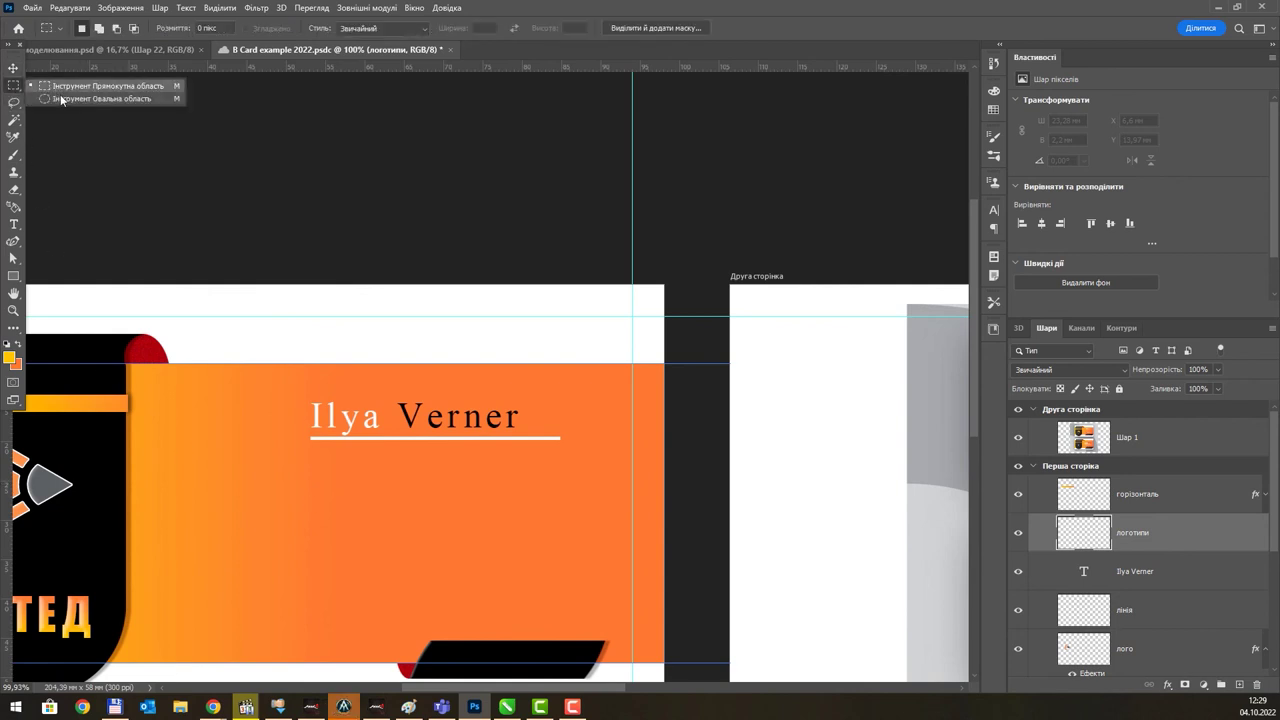
pyautogui.click(61, 99)
pyautogui.moveTo(321, 480); pyautogui.dragTo(362, 516)
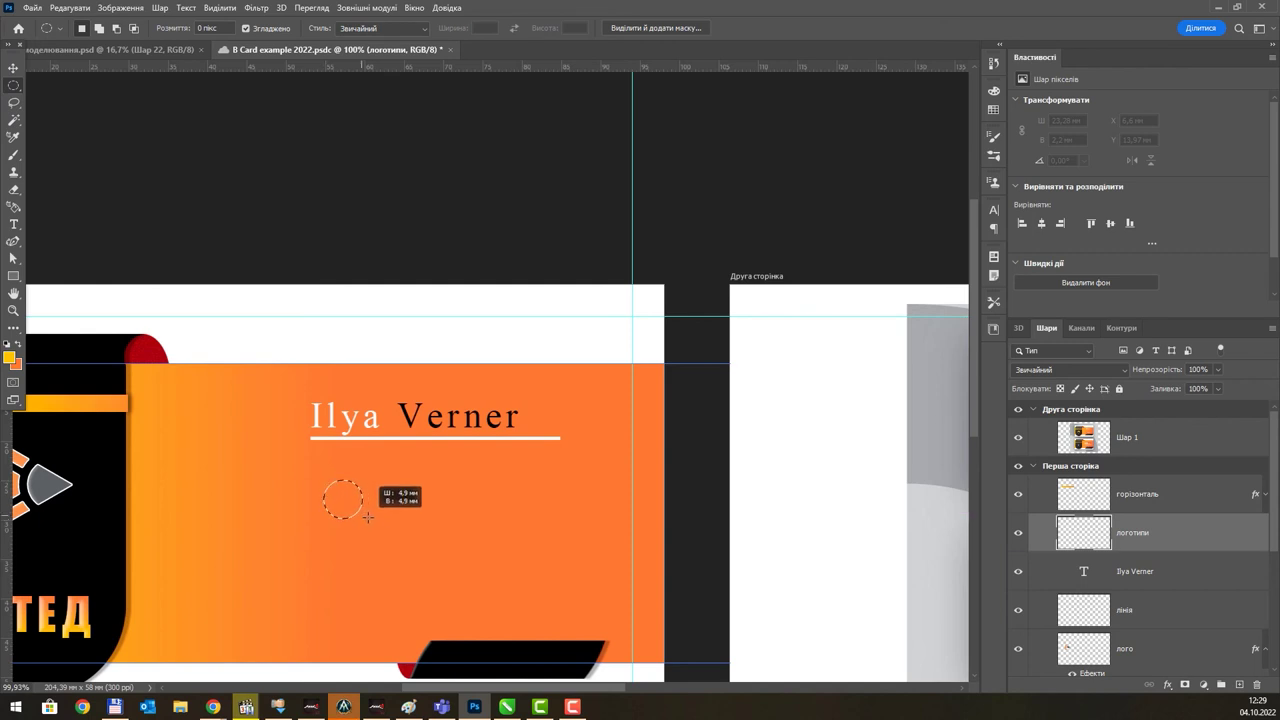
pyautogui.moveTo(362, 516); pyautogui.dragTo(364, 520)
pyautogui.scroll(-5, 720, 484)
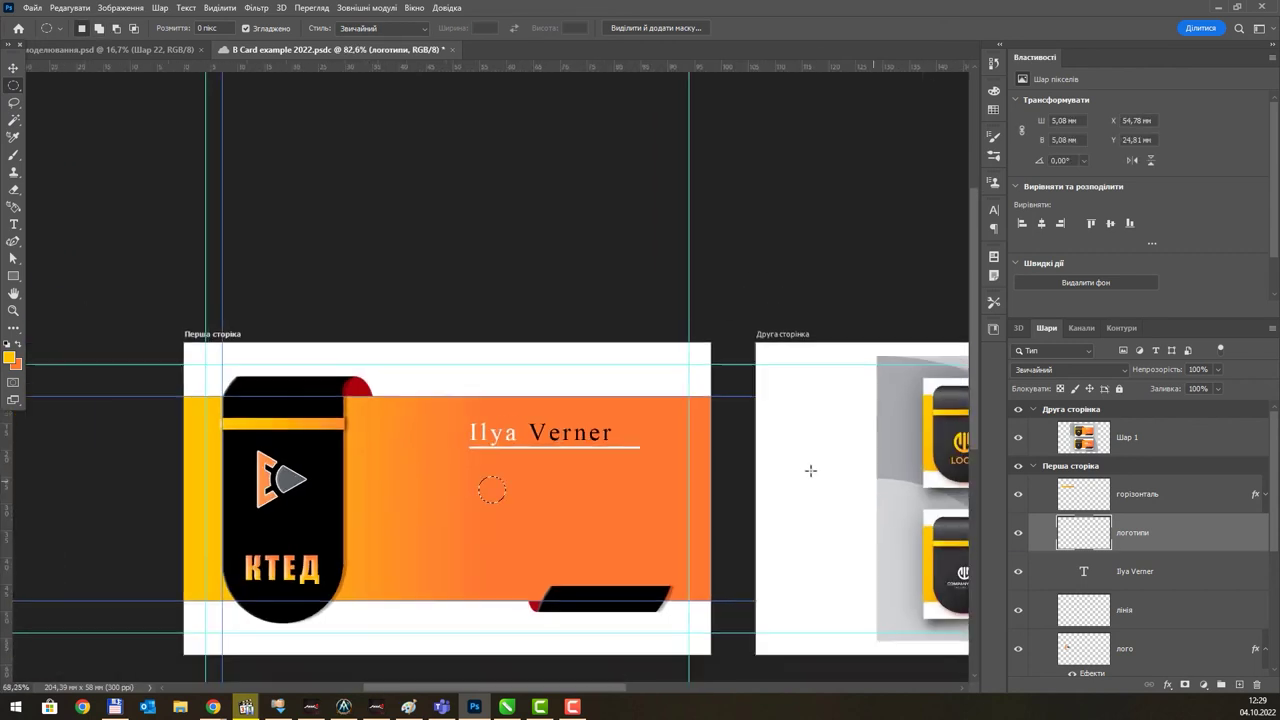
pyautogui.scroll(3, 811, 469)
pyautogui.scroll(2, 711, 471)
pyautogui.scroll(3, 711, 471)
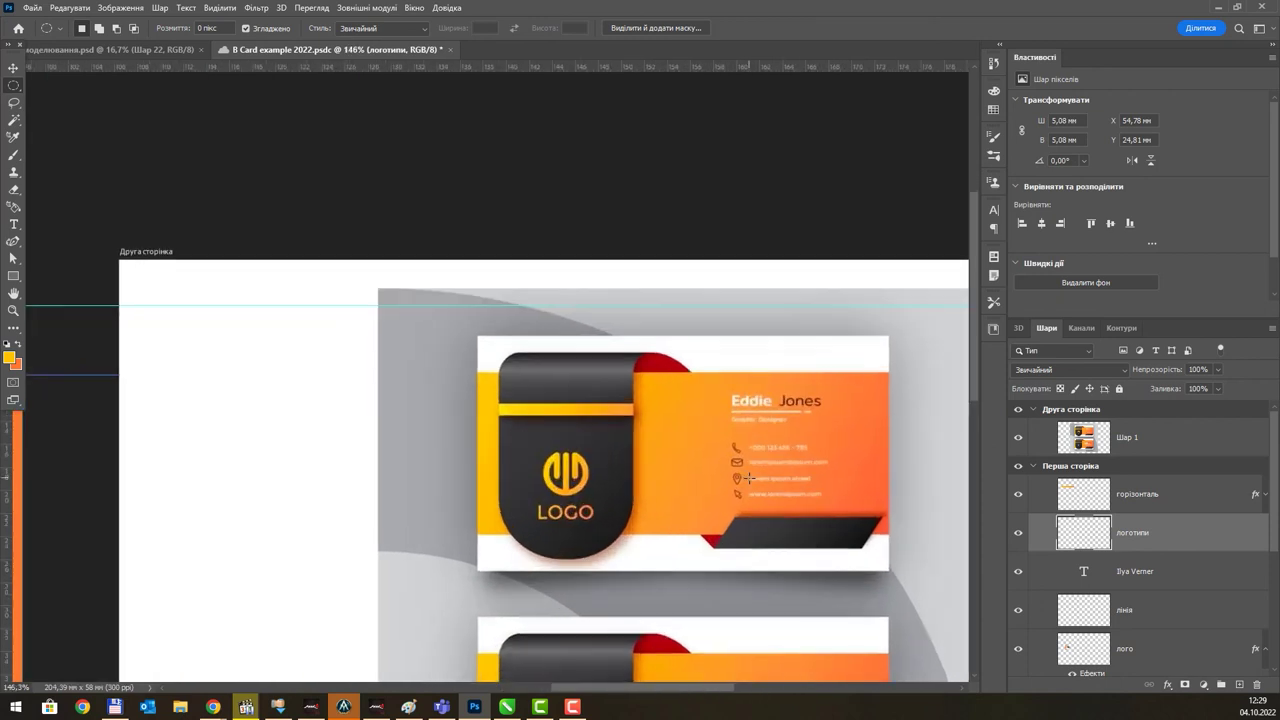
pyautogui.scroll(1, 753, 479)
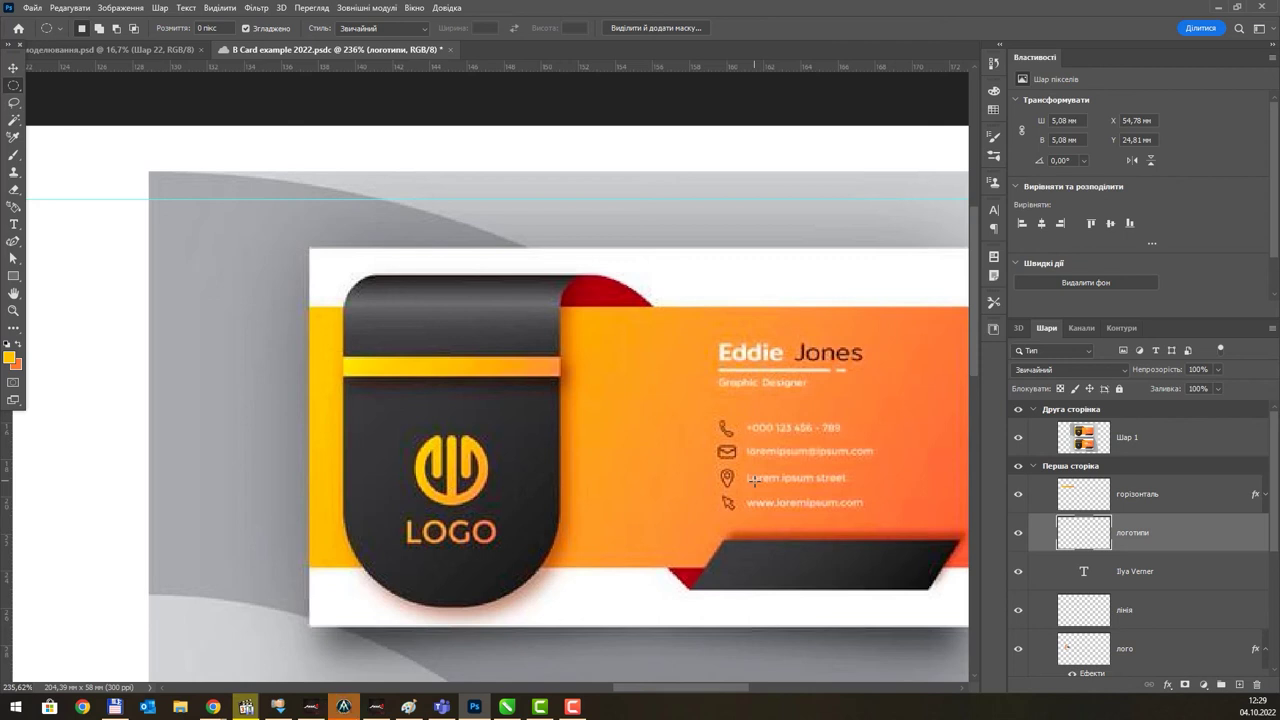
pyautogui.scroll(-1, 753, 479)
pyautogui.scroll(-1, 635, 461)
pyautogui.scroll(-2, 635, 461)
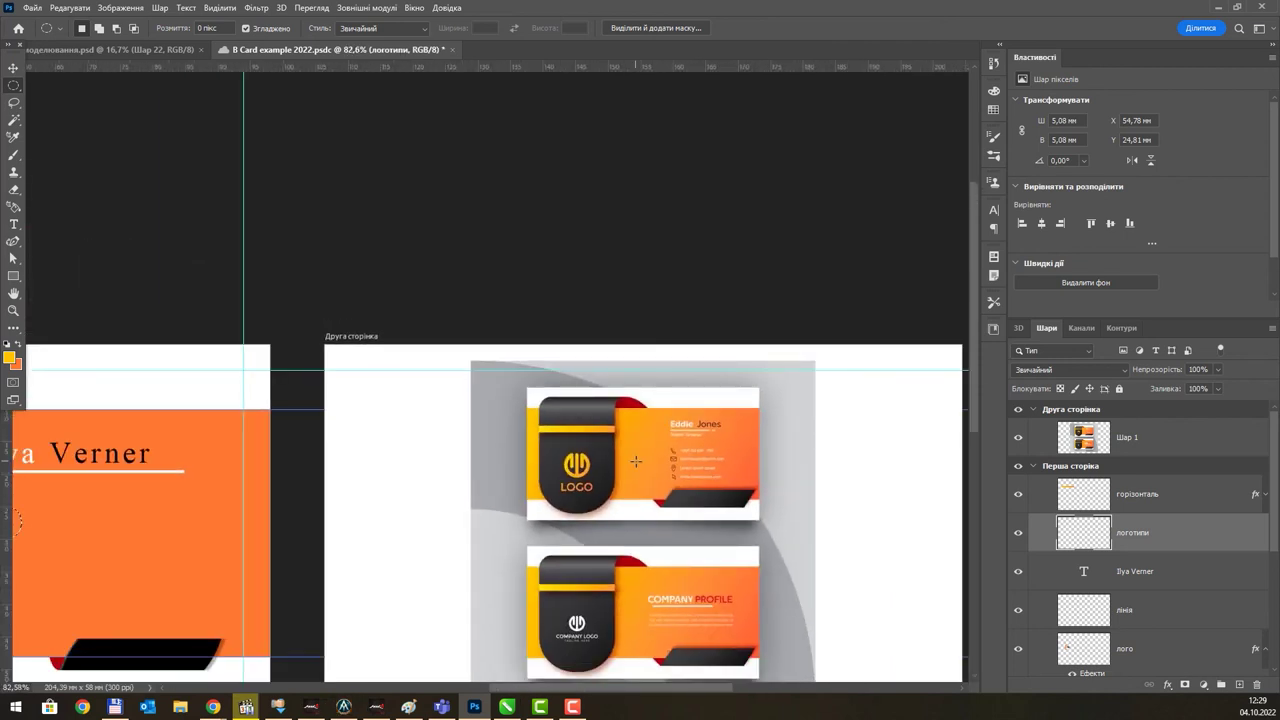
pyautogui.hscroll(-5, 160, 480)
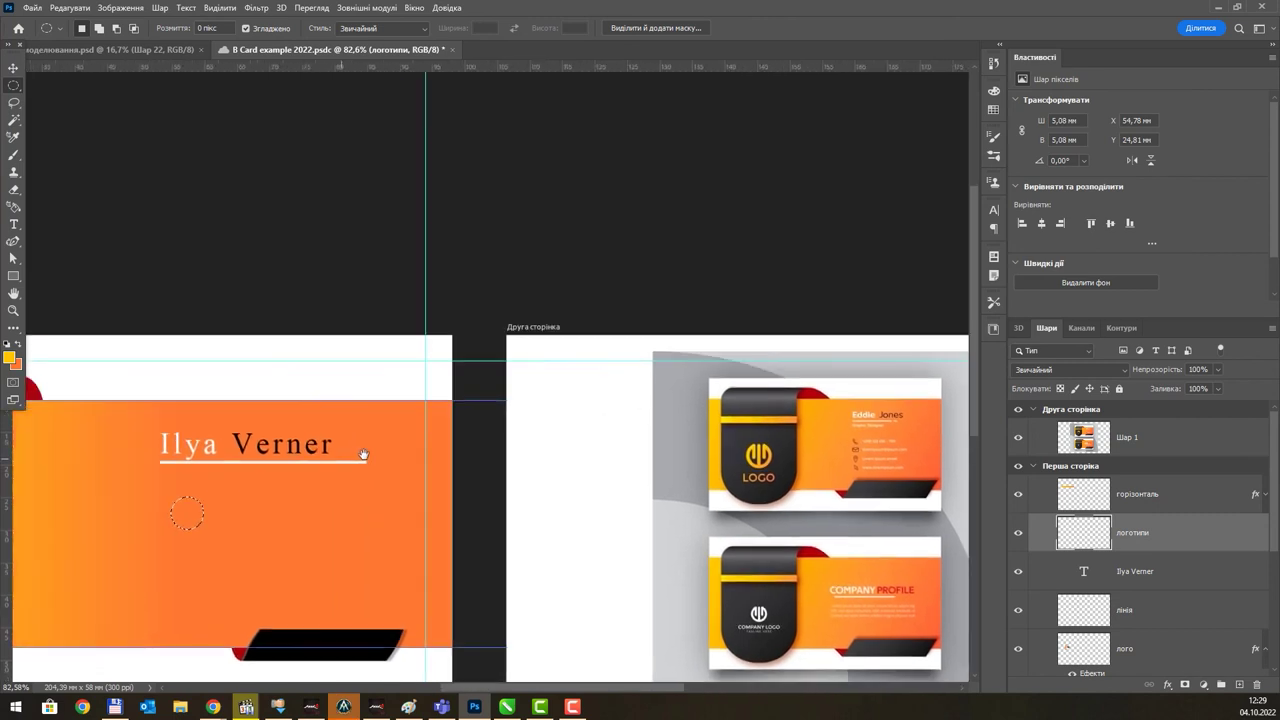
pyautogui.hscroll(-2, 220, 500)
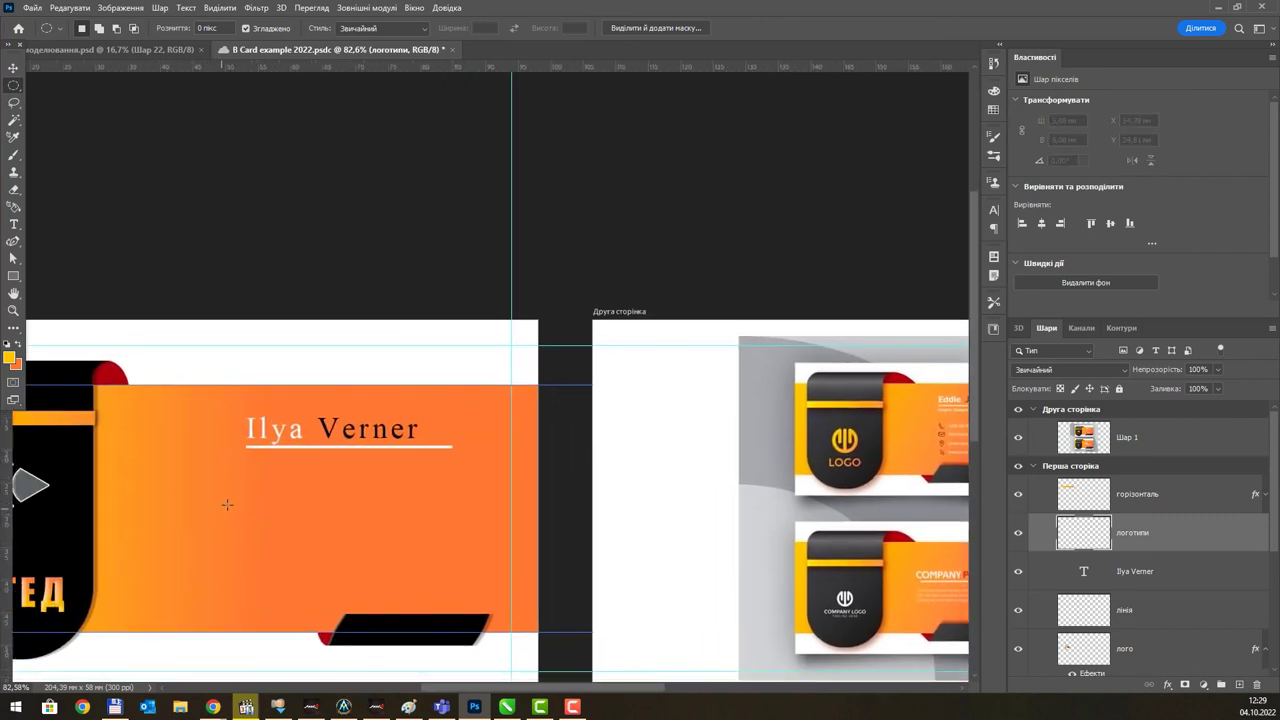
pyautogui.scroll(1, 228, 500)
# Stroke a small rectangular selection below the name with a 3 px #ffffff outline, then deselect
pyautogui.rightClick(15, 90)
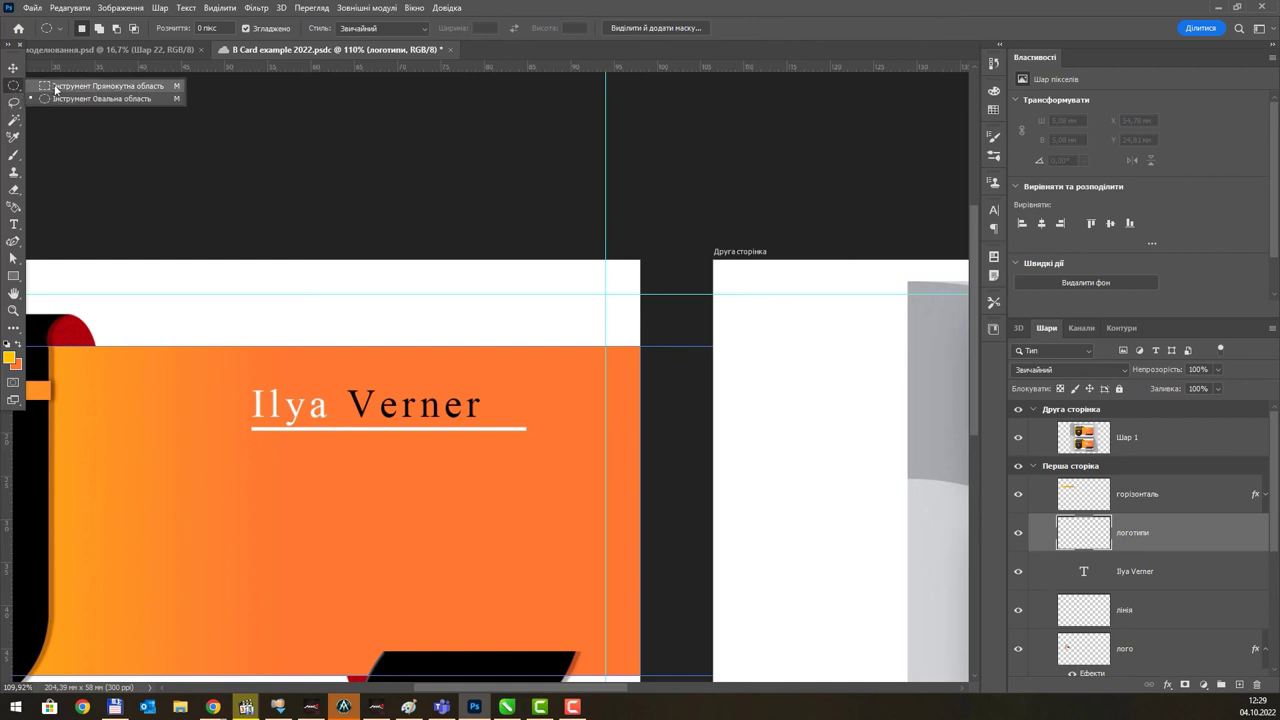
pyautogui.click(60, 87)
pyautogui.moveTo(247, 494); pyautogui.dragTo(307, 529)
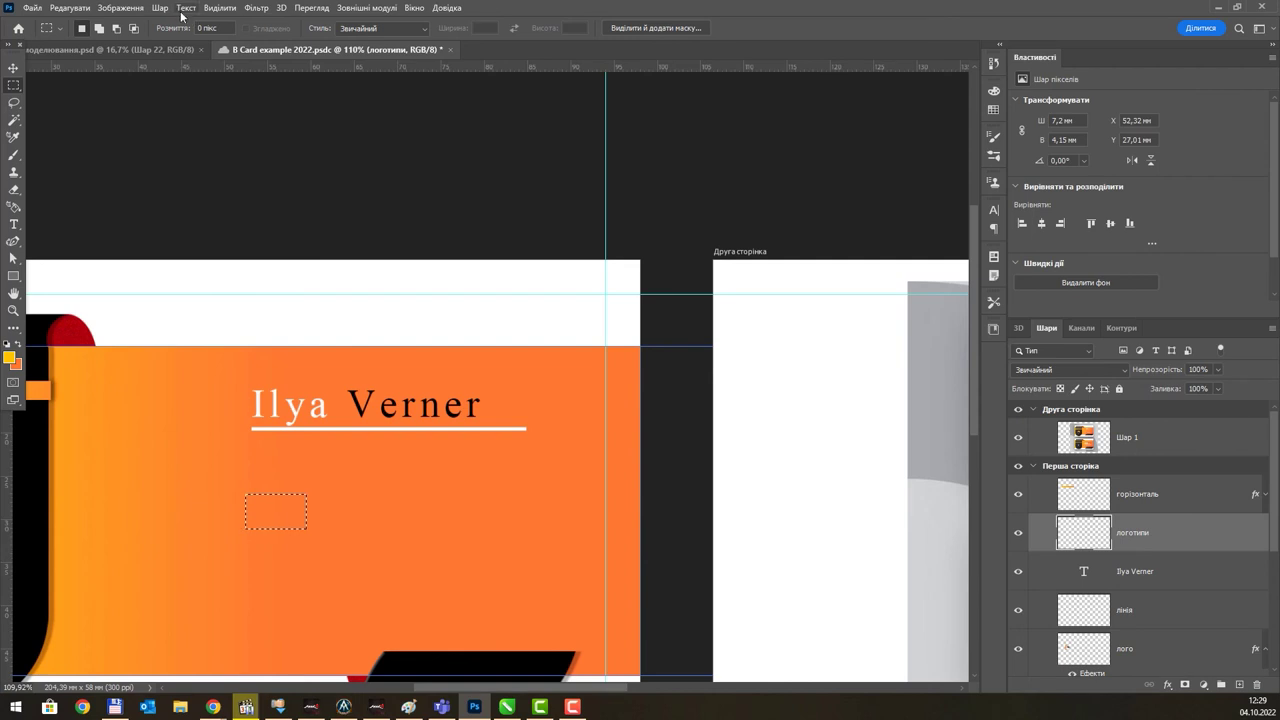
pyautogui.click(74, 10)
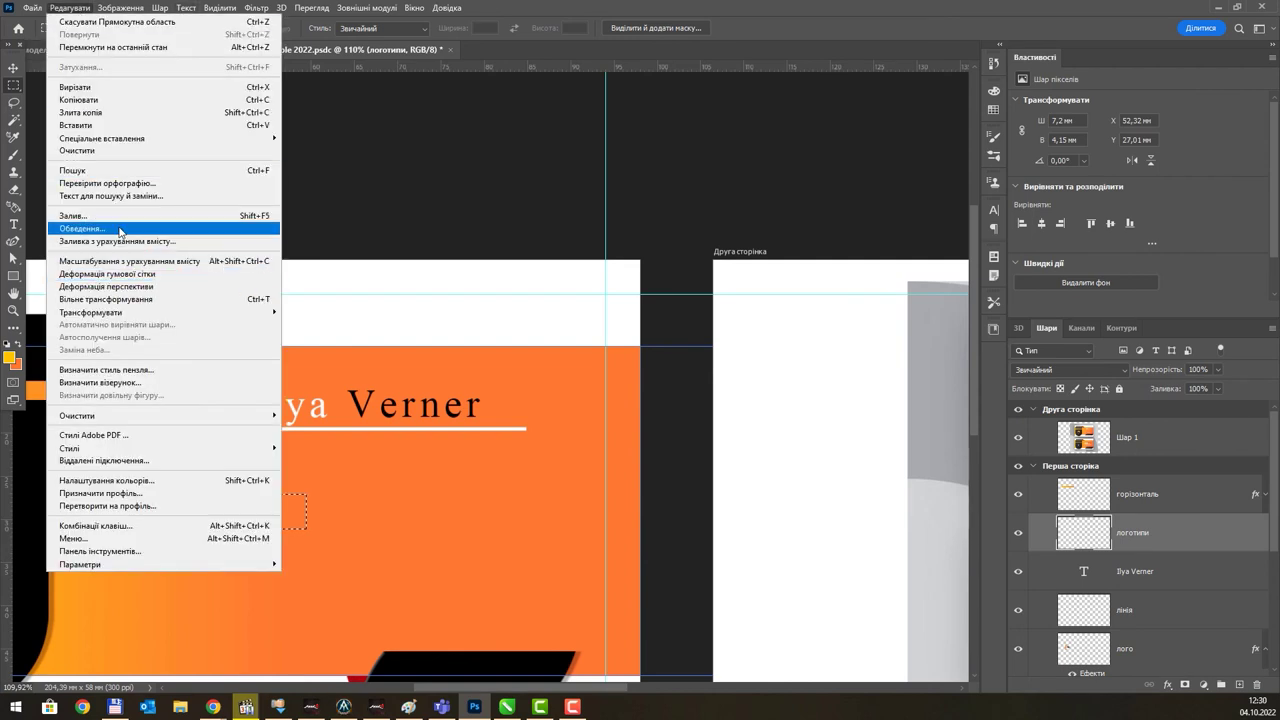
pyautogui.click(82, 228)
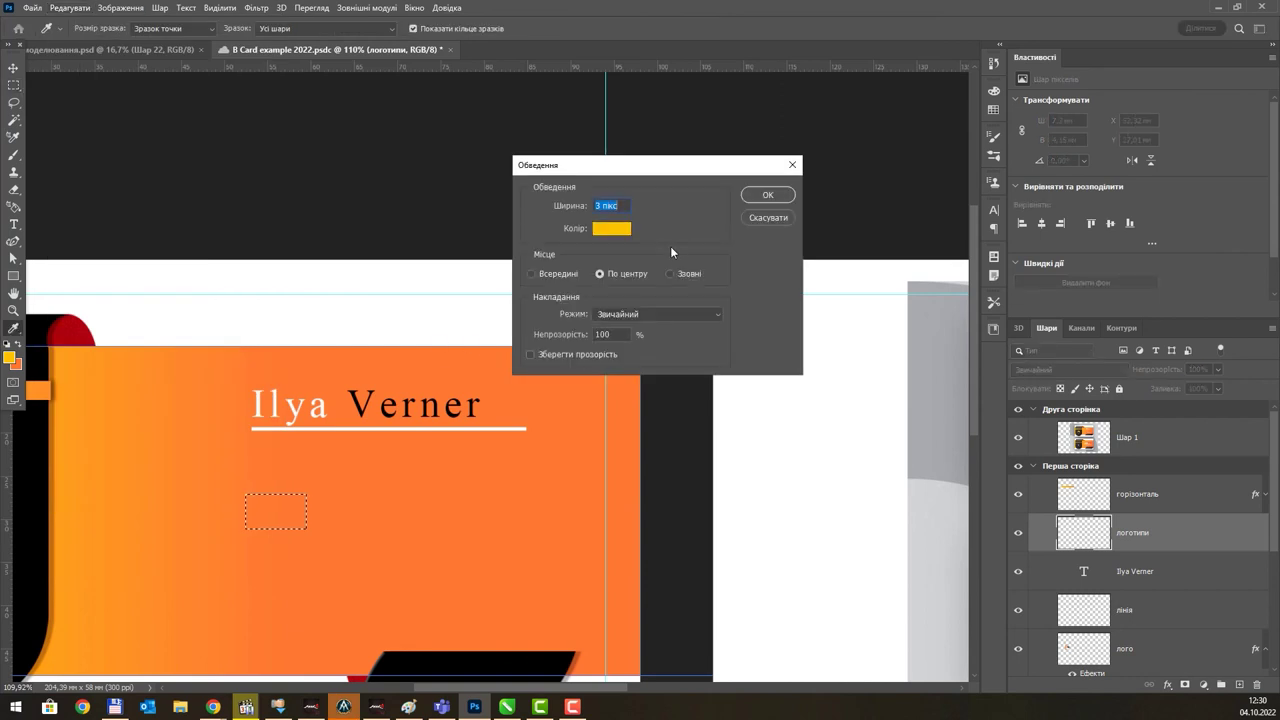
pyautogui.click(618, 230)
pyautogui.write('ffffff')
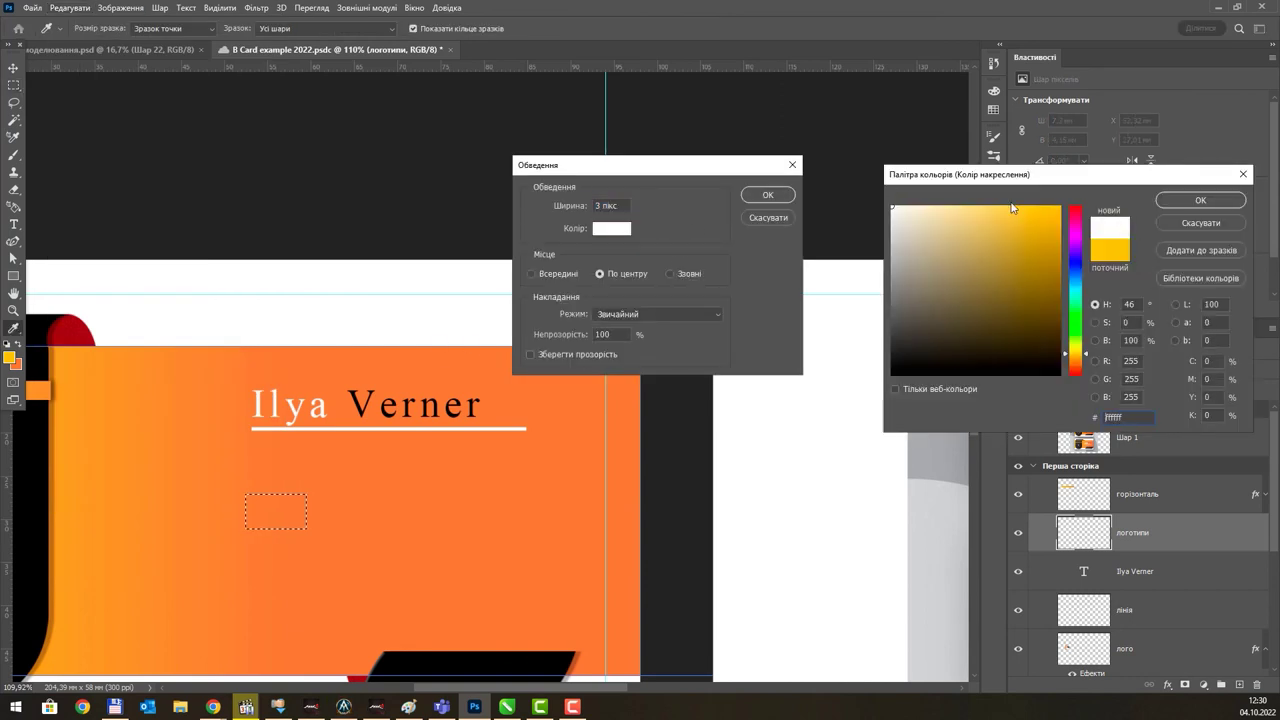
pyautogui.click(1200, 200)
pyautogui.click(768, 196)
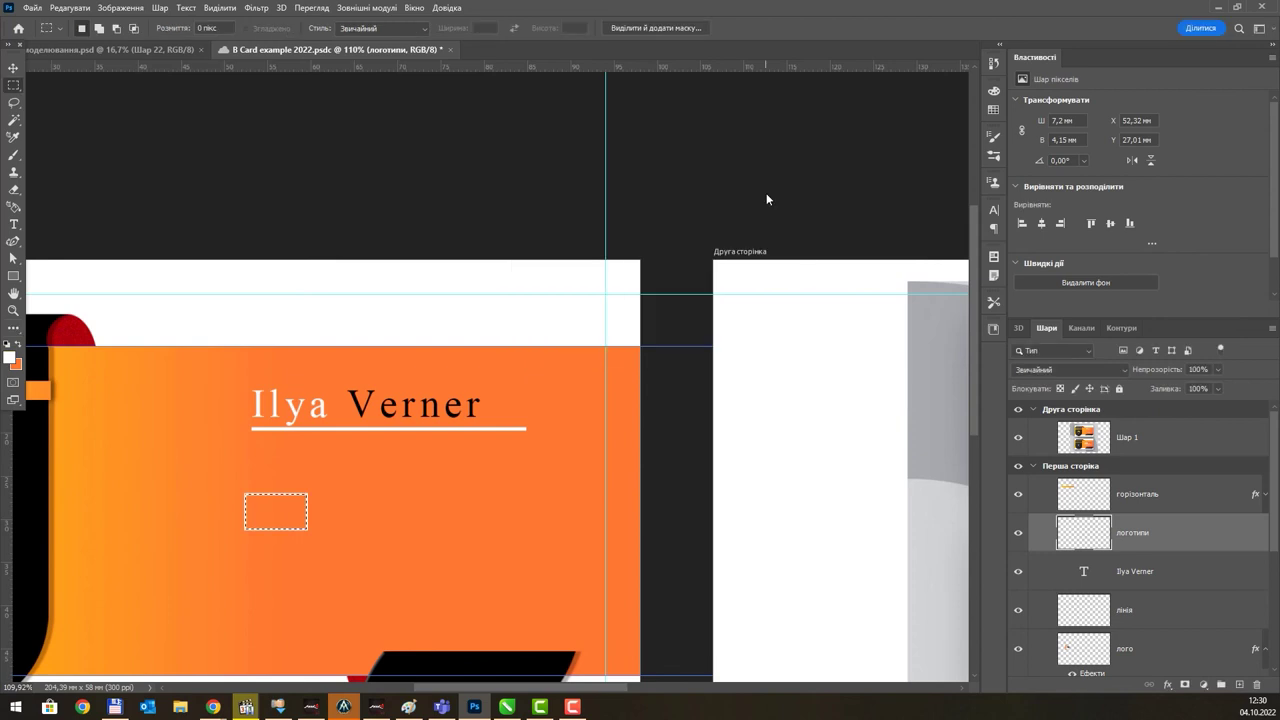
pyautogui.hotkey('ctrl', 'd')
# Set a 2 px brush and draw the V-shaped flap lines inside the rectangle
pyautogui.press('b')
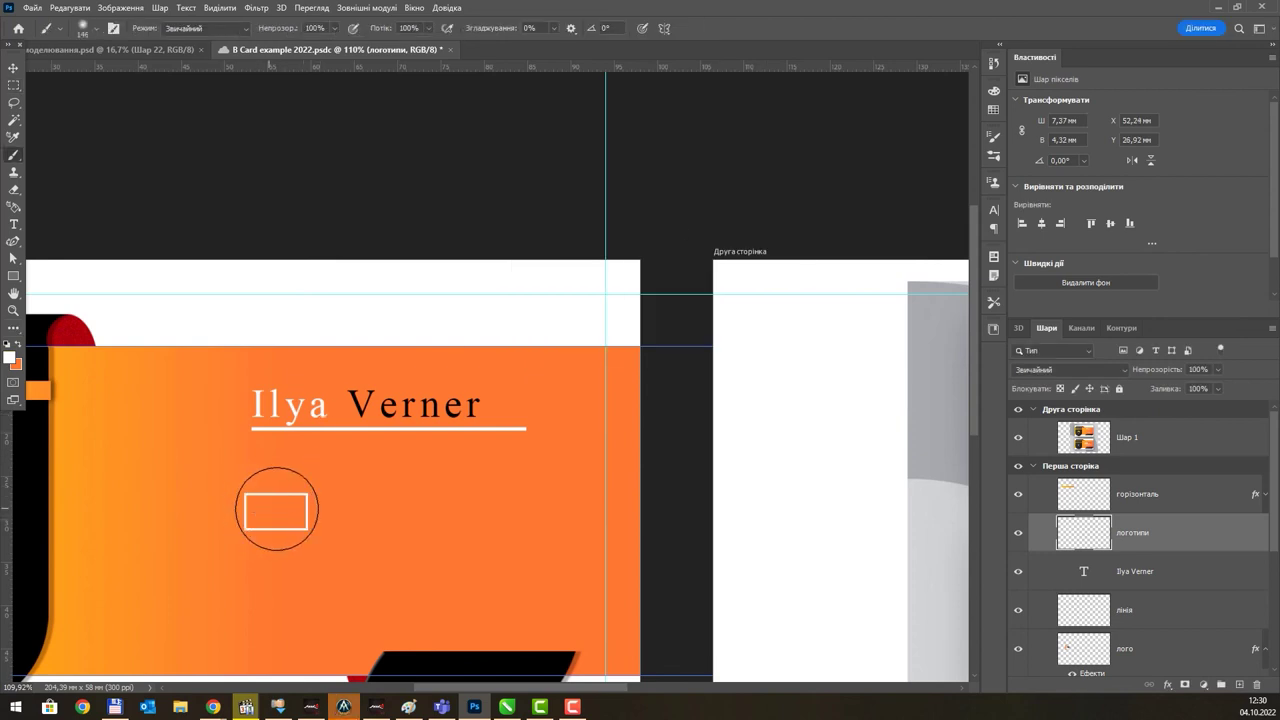
pyautogui.rightClick(277, 509)
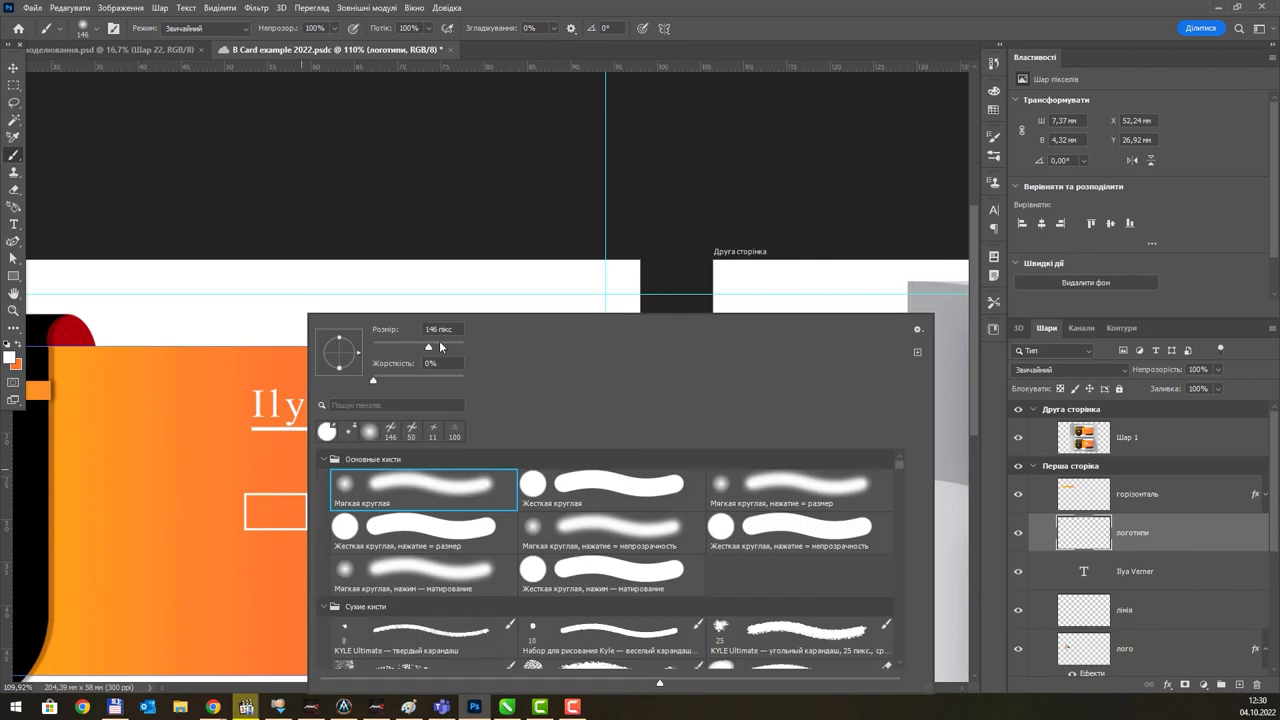
pyautogui.write('2')
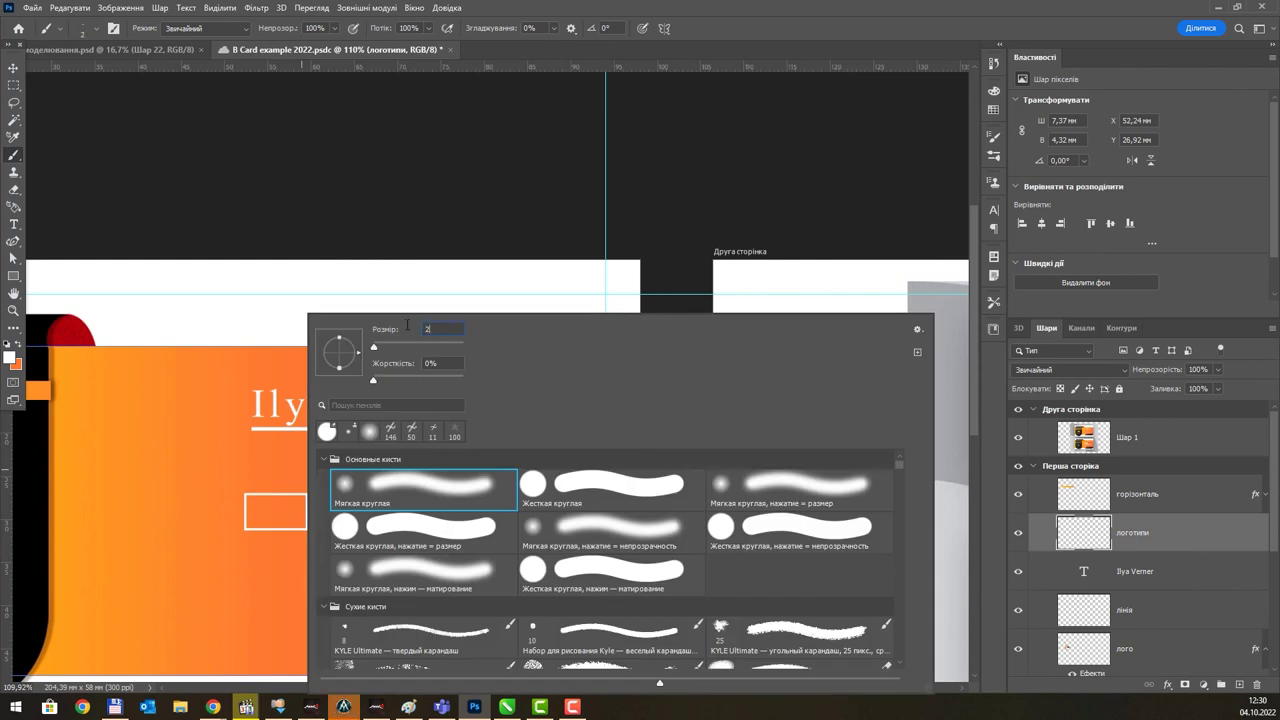
pyautogui.press('Return')
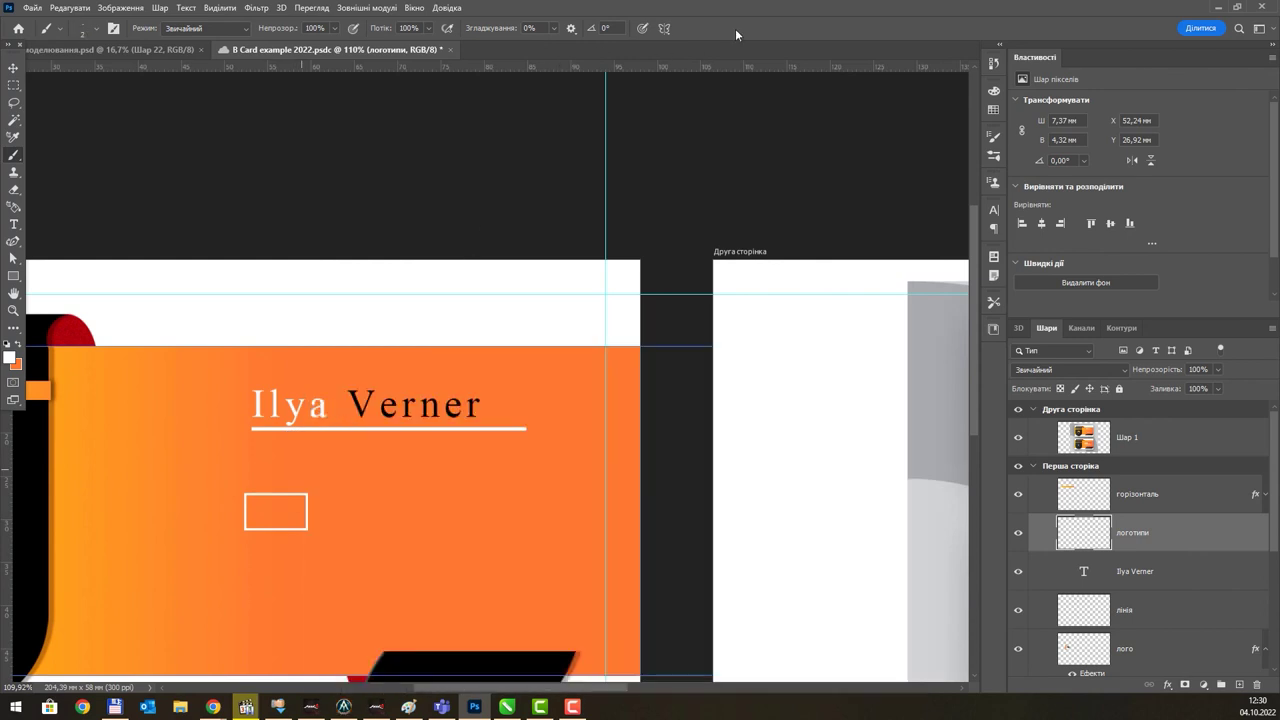
pyautogui.scroll(2, 245, 517)
pyautogui.scroll(2, 245, 517)
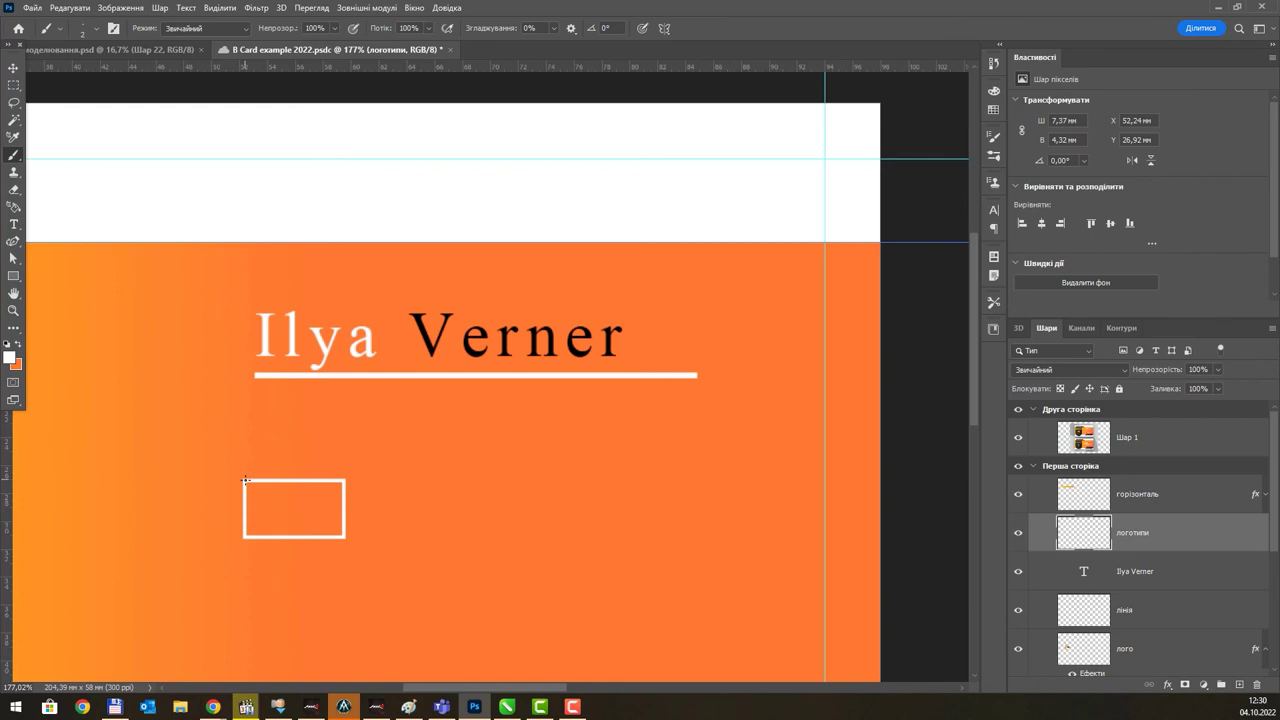
pyautogui.keyDown('shift'); pyautogui.click(291, 510); pyautogui.keyUp('shift')
pyautogui.keyDown('shift'); pyautogui.click(343, 483); pyautogui.keyUp('shift')
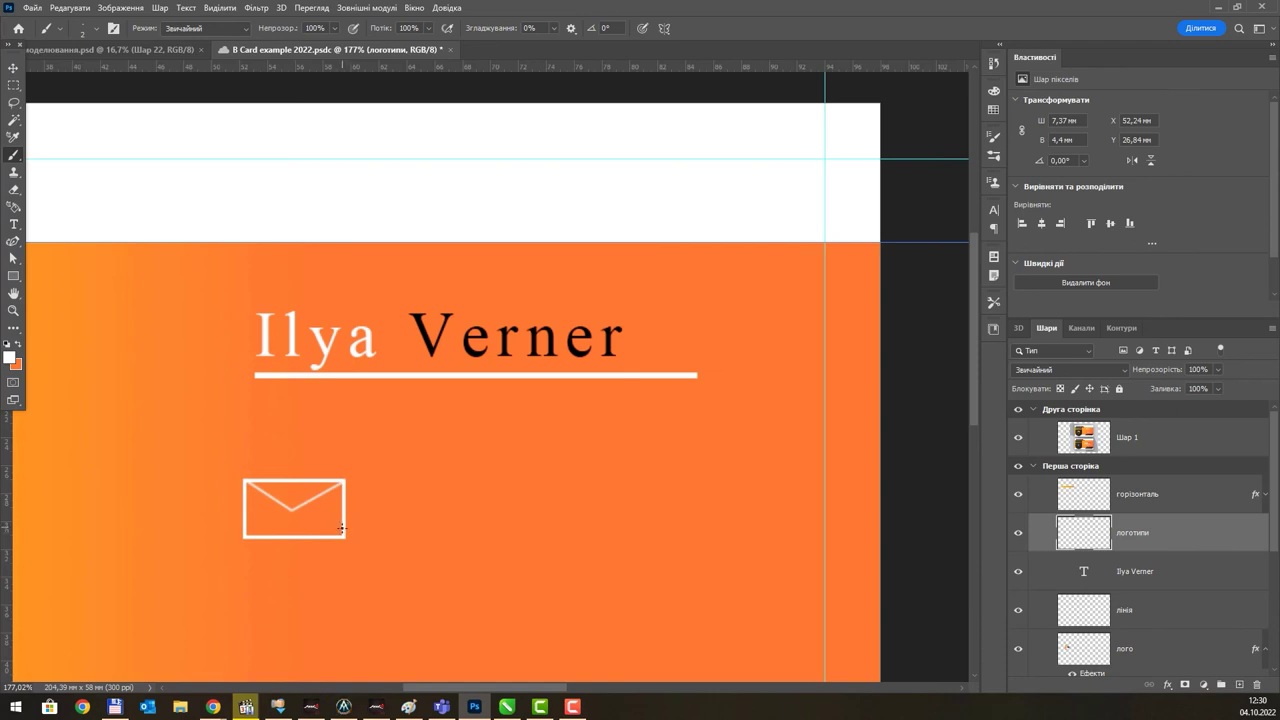
# Deselect the логотипи layer and marquee the area around the envelope icon
pyautogui.scroll(-2, 350, 530)
pyautogui.scroll(-2, 345, 528)
pyautogui.scroll(-2, 338, 526)
pyautogui.scroll(-1, 336, 527)
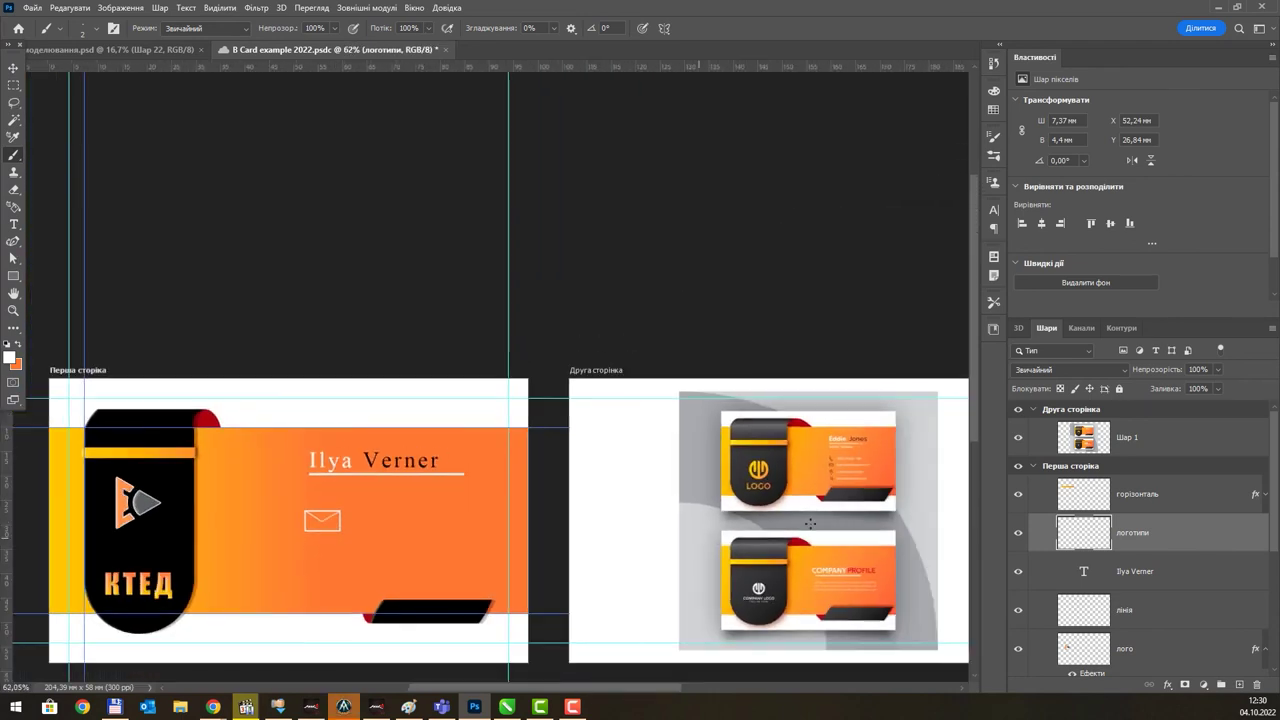
pyautogui.scroll(2, 860, 478)
pyautogui.scroll(2, 830, 472)
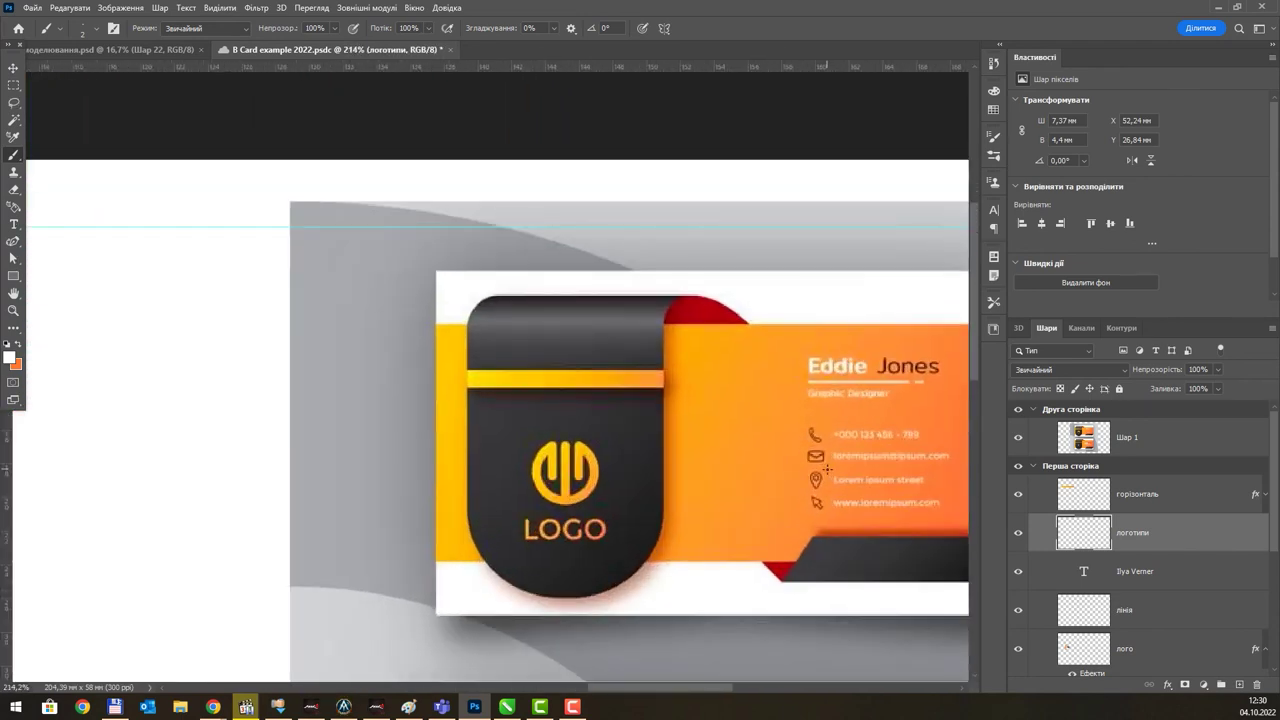
pyautogui.scroll(-1, 824, 470)
pyautogui.scroll(-2, 824, 470)
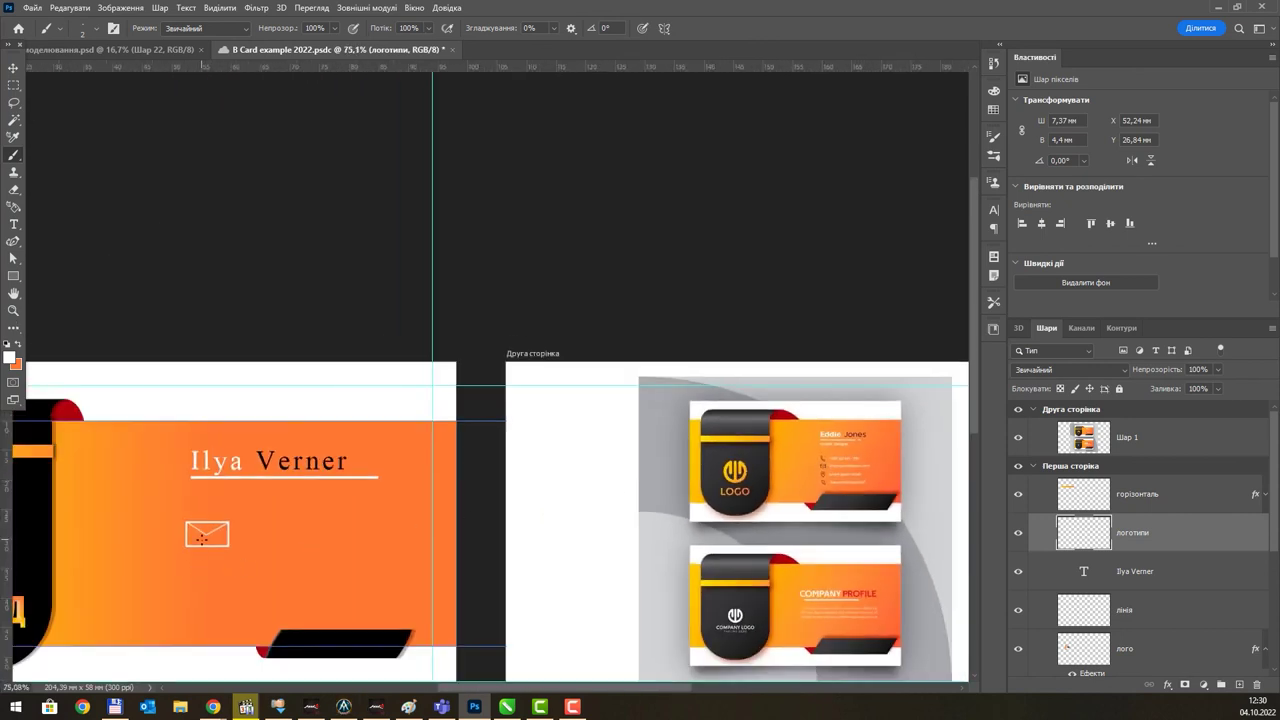
pyautogui.keyDown('ctrl'); pyautogui.click(1184, 537); pyautogui.keyUp('ctrl')
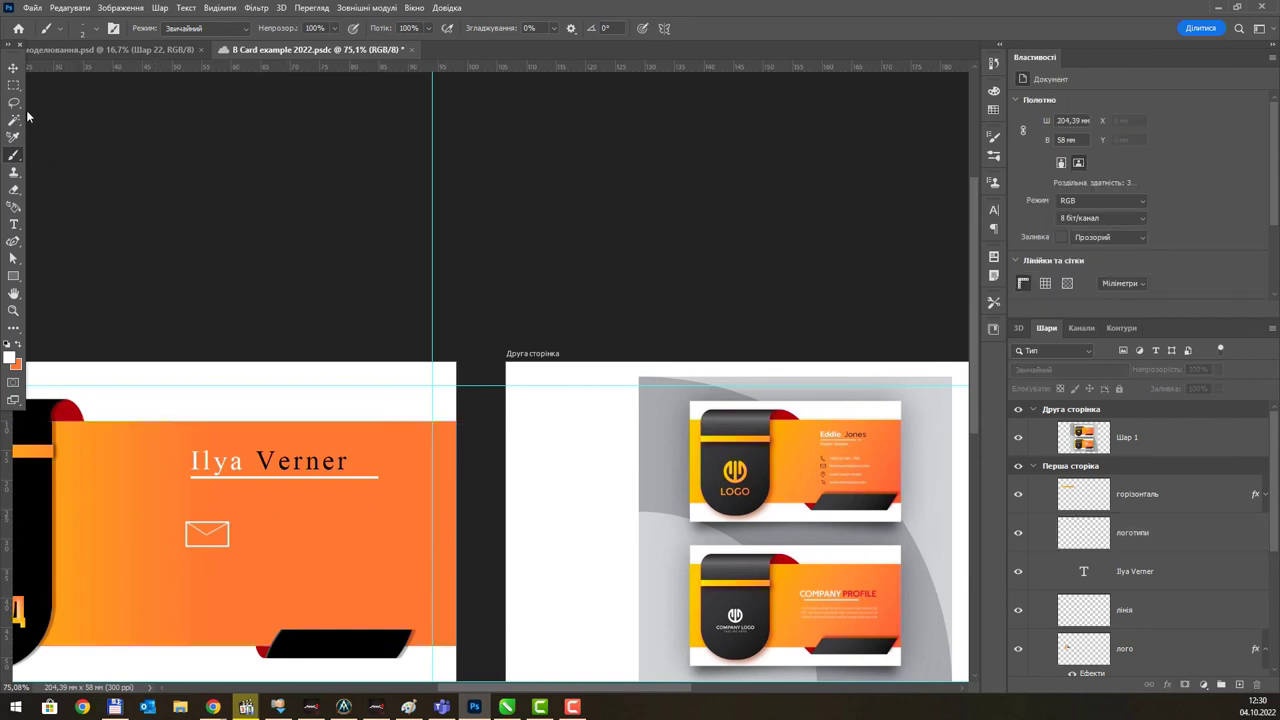
pyautogui.click(13, 86)
pyautogui.moveTo(177, 516); pyautogui.dragTo(241, 559)
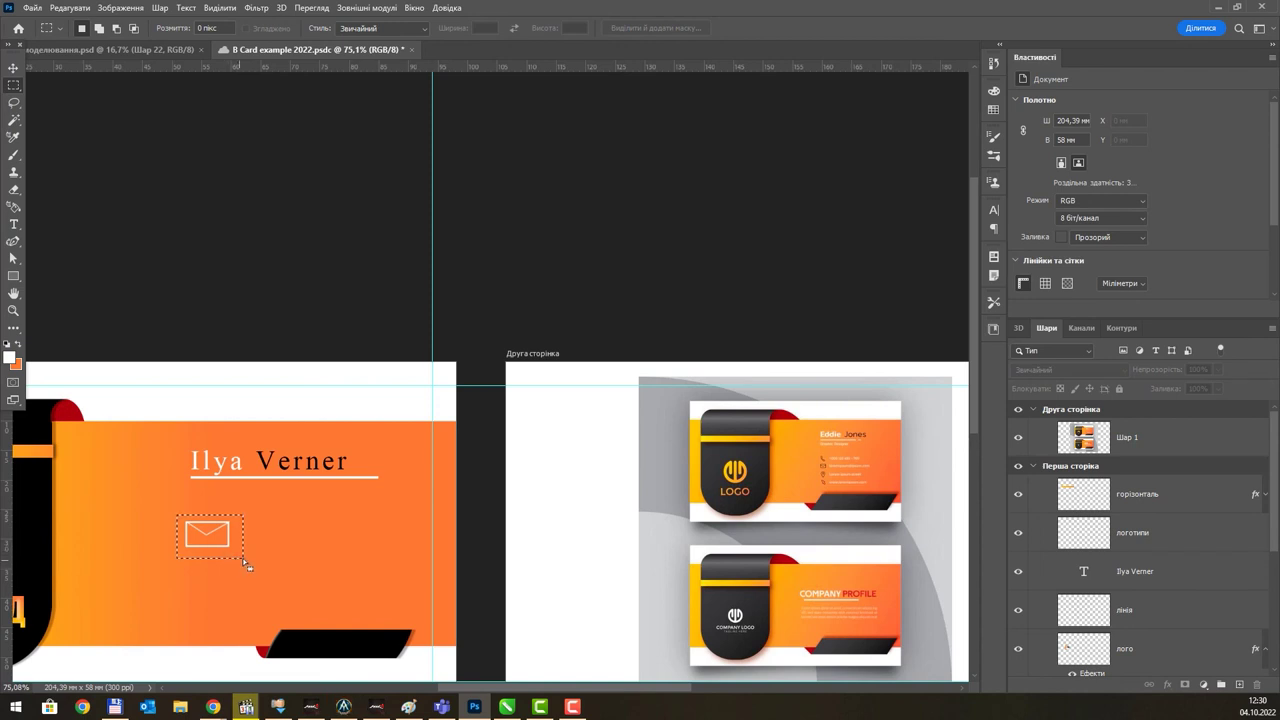
# Scale the selected envelope icon on the логотипи layer down to about 56%
pyautogui.scroll(3, 146, 535)
pyautogui.scroll(1, 146, 535)
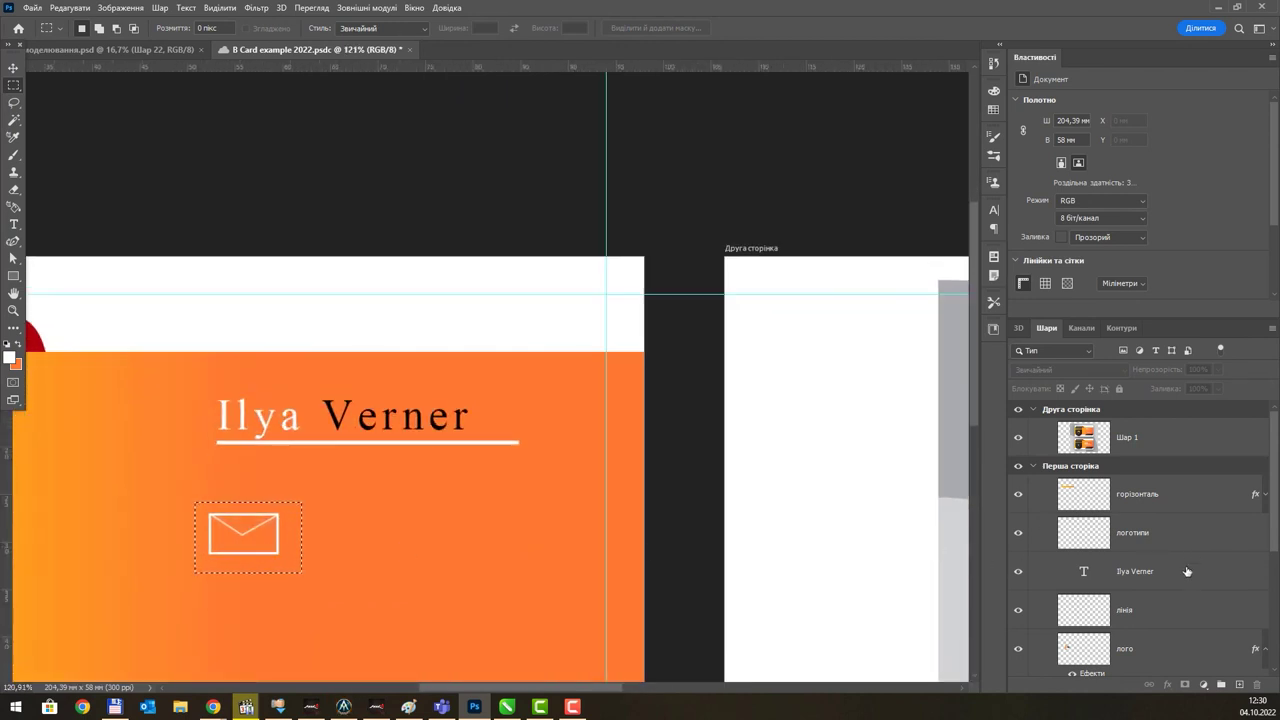
pyautogui.click(1160, 534)
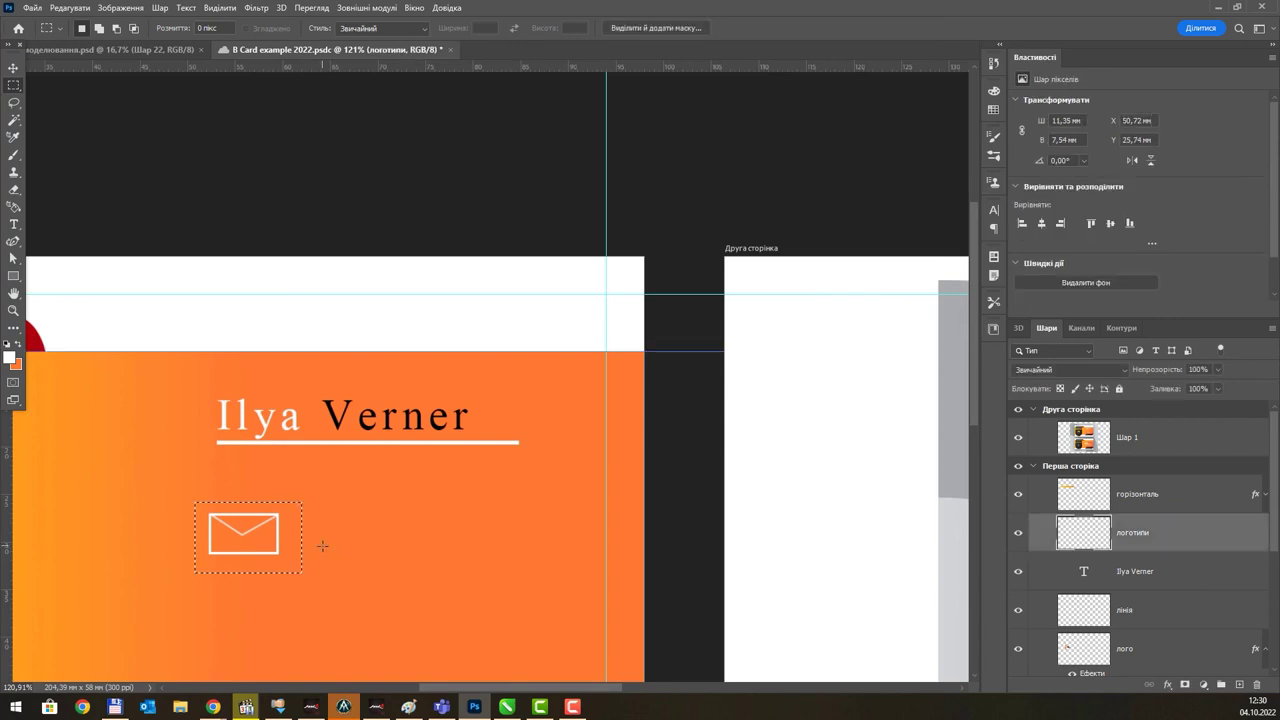
pyautogui.hotkey('ctrl', 't')
pyautogui.moveTo(303, 572); pyautogui.dragTo(256, 542)
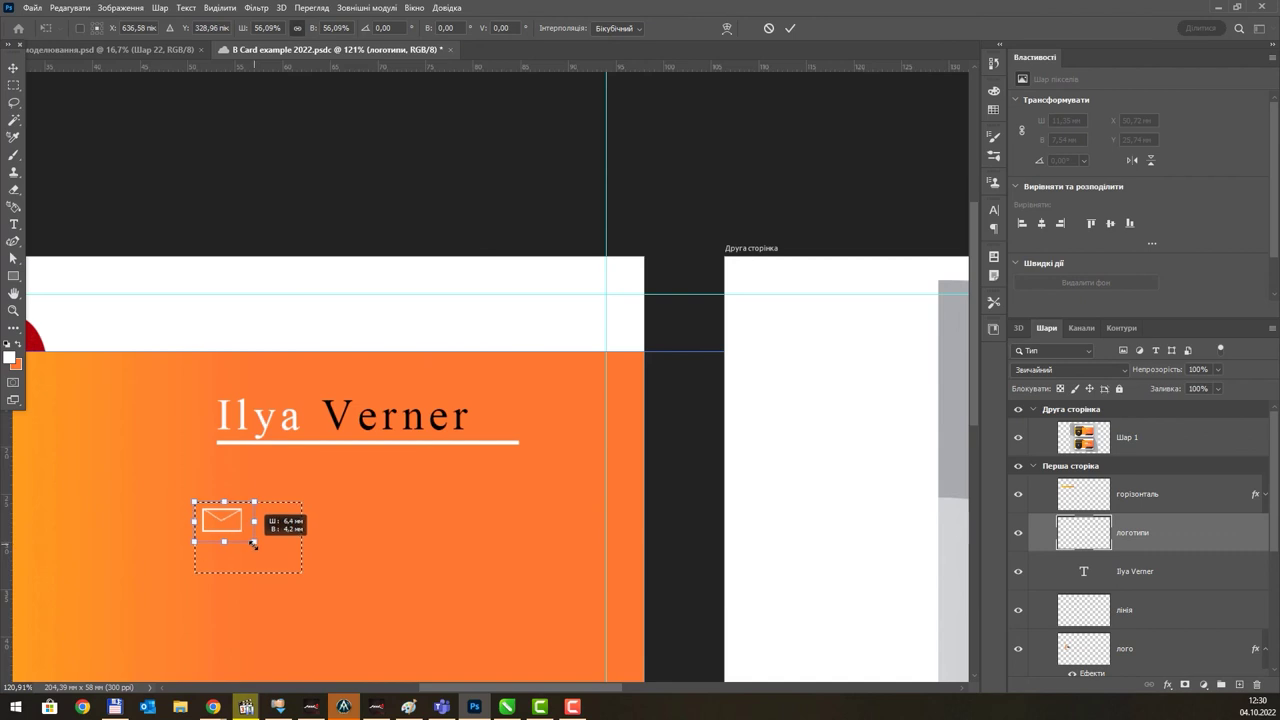
pyautogui.moveTo(256, 542); pyautogui.dragTo(252, 542)
pyautogui.press('Return')
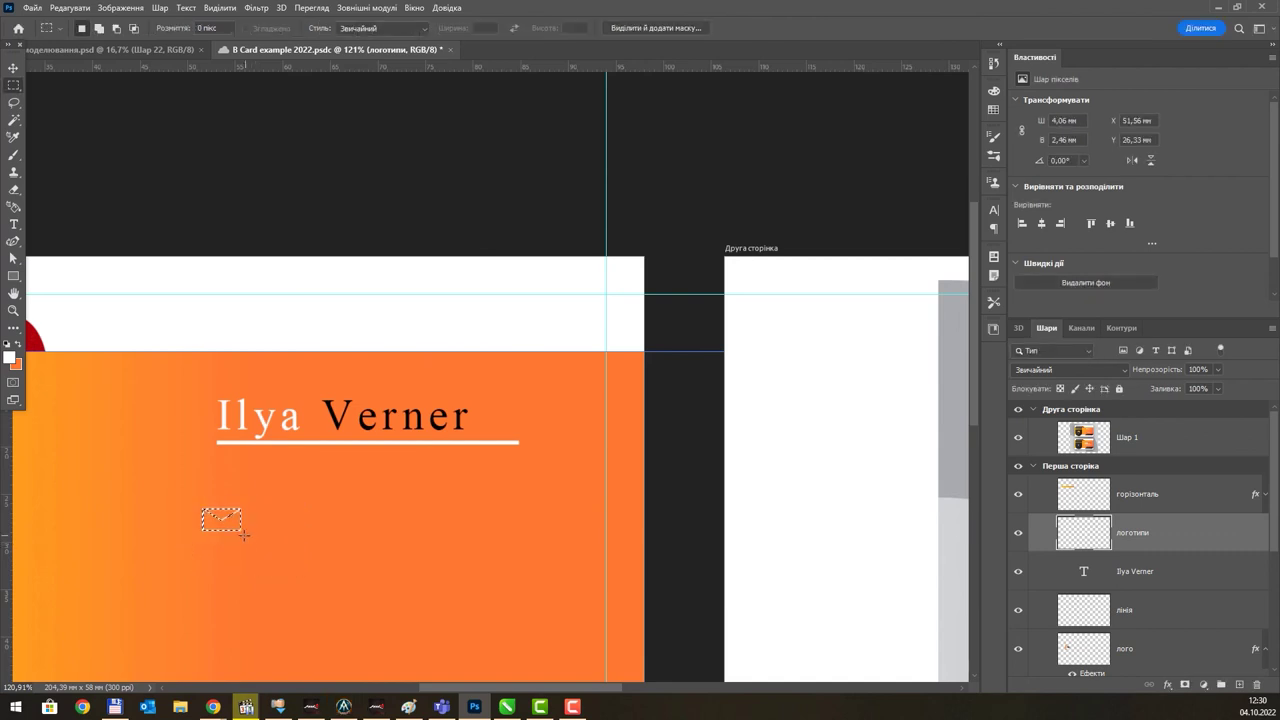
# Move the envelope icon slightly right and down beneath the start of the name
pyautogui.scroll(1, 215, 519)
pyautogui.scroll(2, 215, 519)
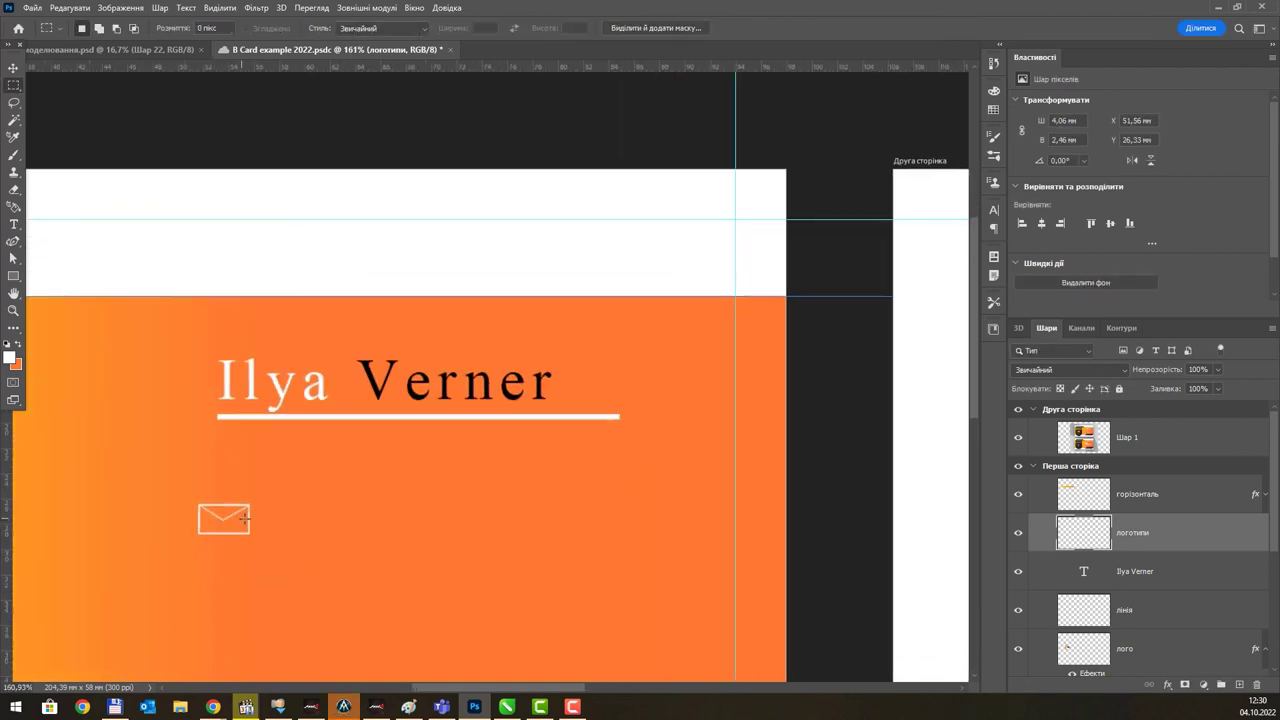
pyautogui.press('v')
pyautogui.moveTo(229, 530); pyautogui.dragTo(250, 537)
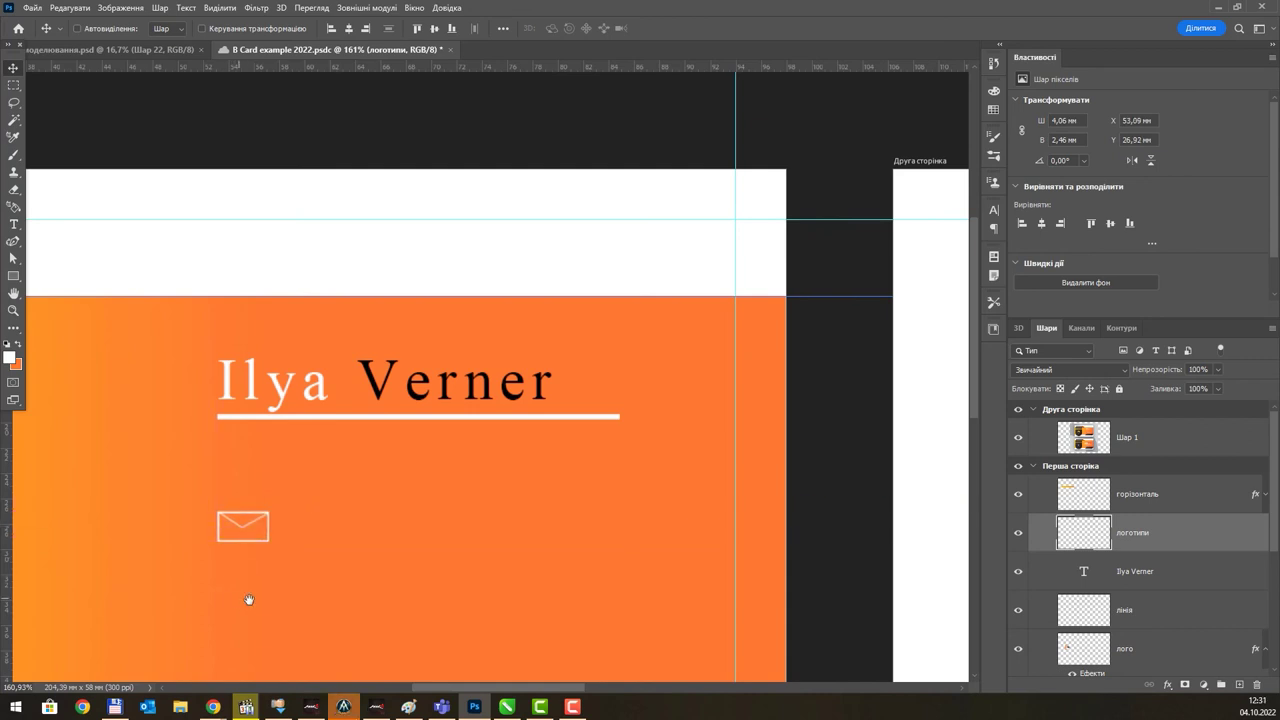
pyautogui.moveTo(249, 600); pyautogui.dragTo(251, 520)
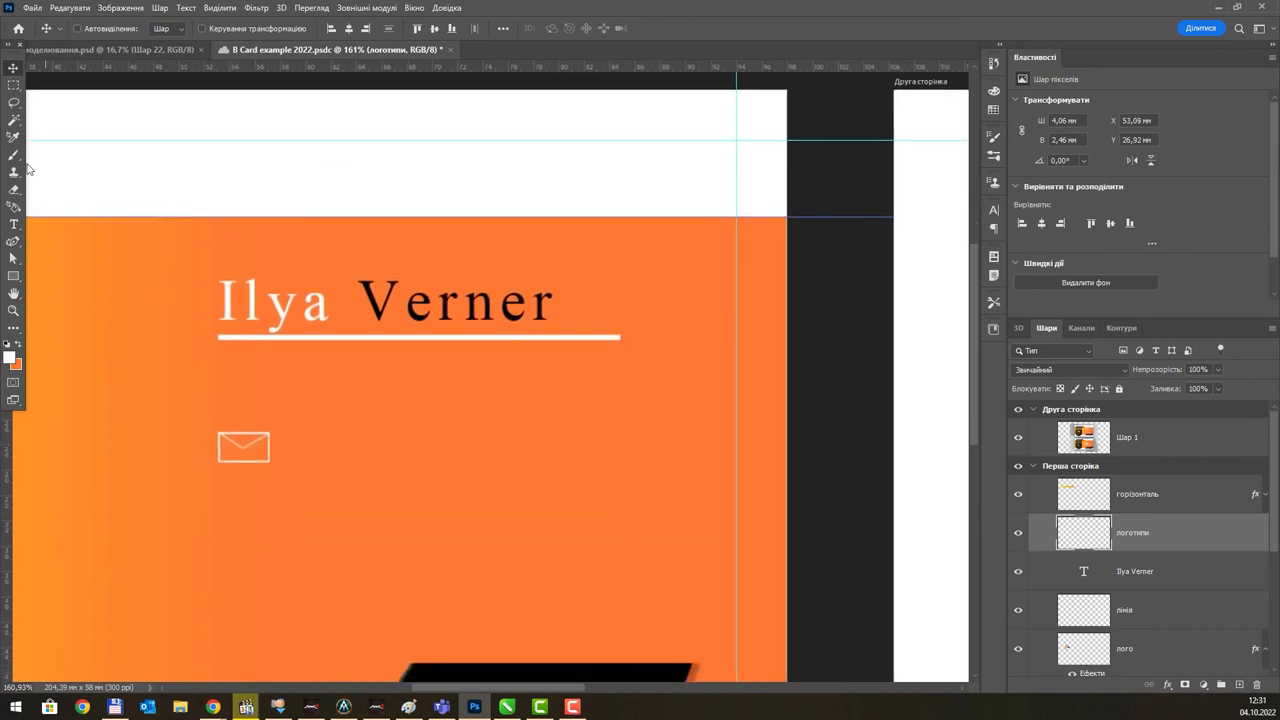
pyautogui.moveTo(13, 85); pyautogui.dragTo(74, 102)
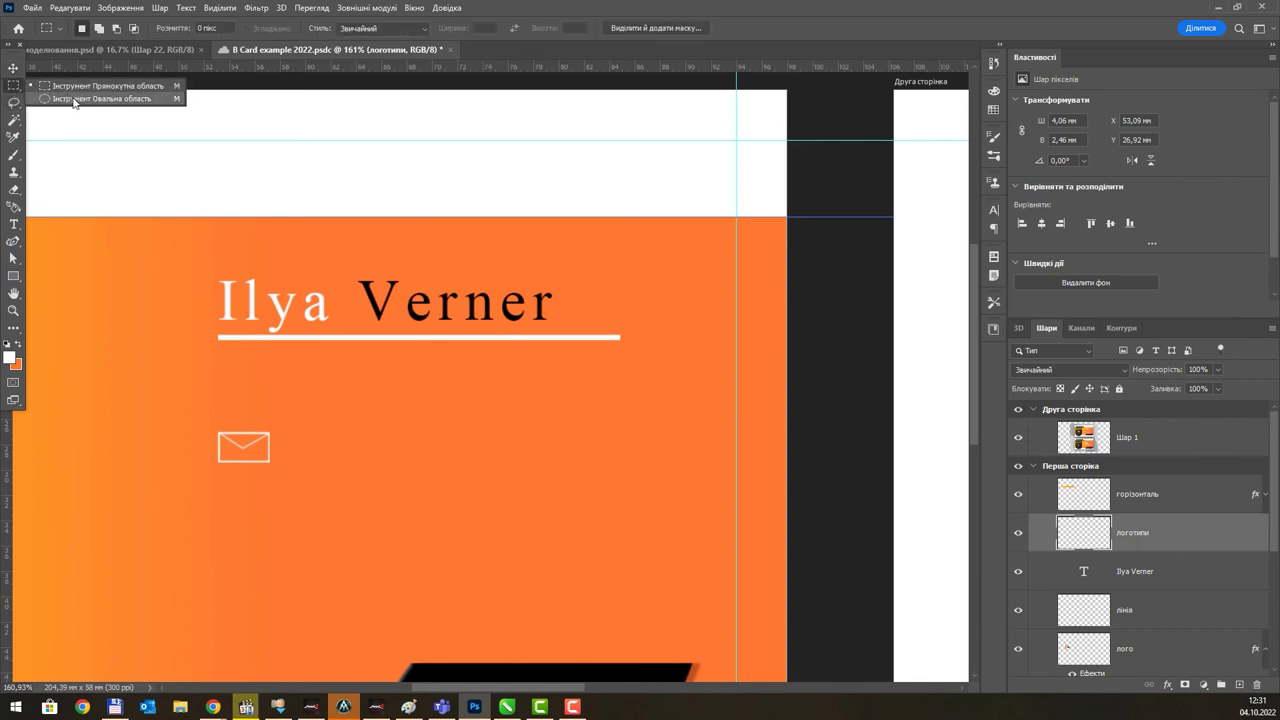
# Select a small circle below the envelope and lasso it into a teardrop point
pyautogui.click(74, 100)
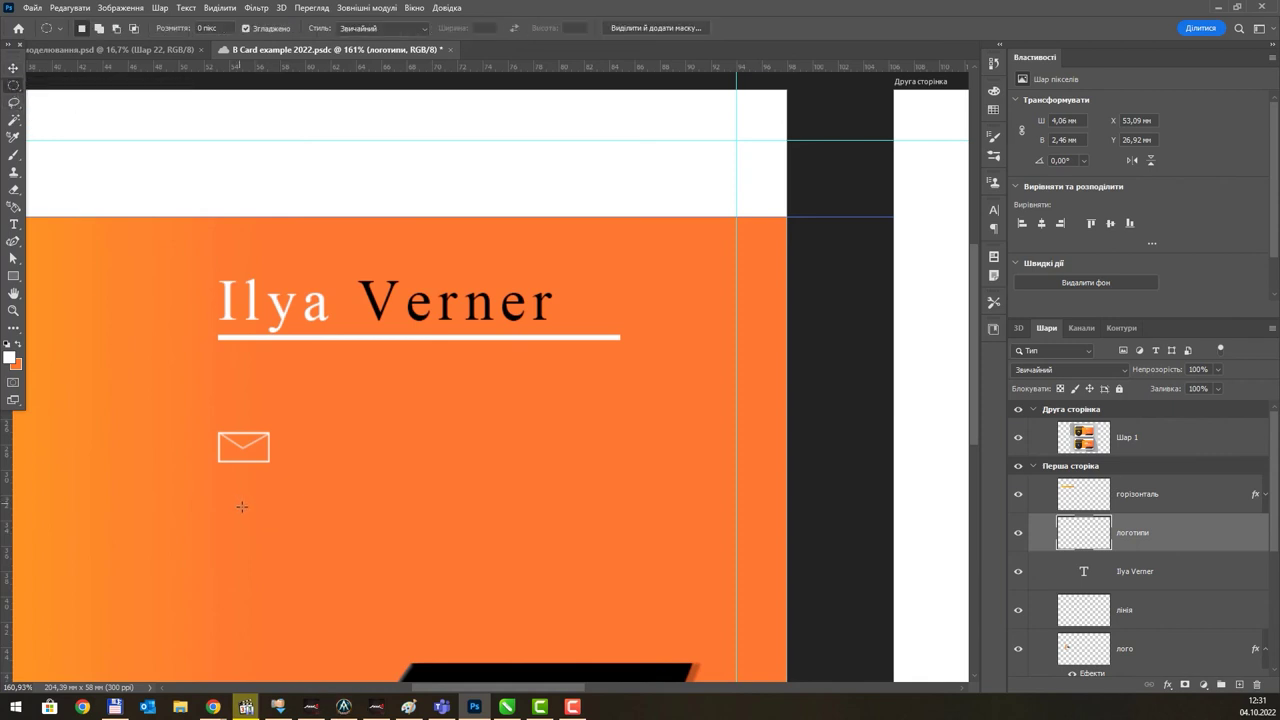
pyautogui.moveTo(240, 503); pyautogui.dragTo(286, 542)
pyautogui.moveTo(261, 528); pyautogui.dragTo(243, 494)
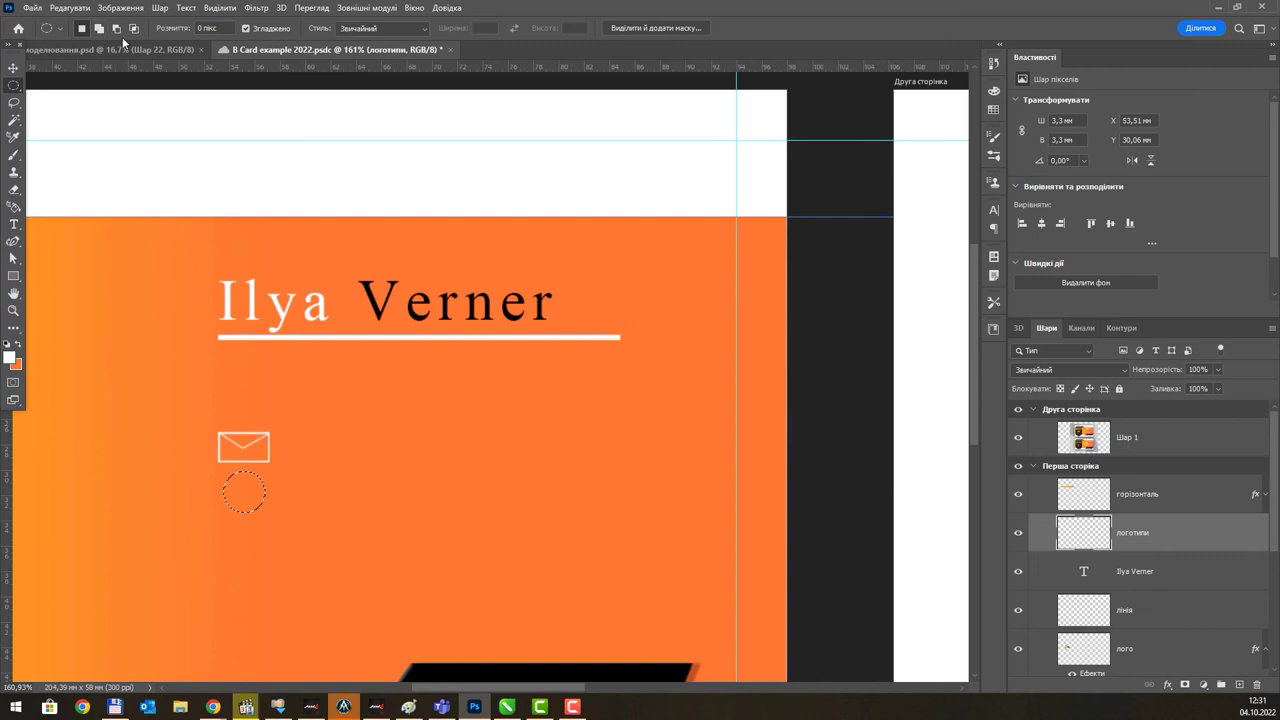
pyautogui.rightClick(13, 85)
pyautogui.click(13, 102)
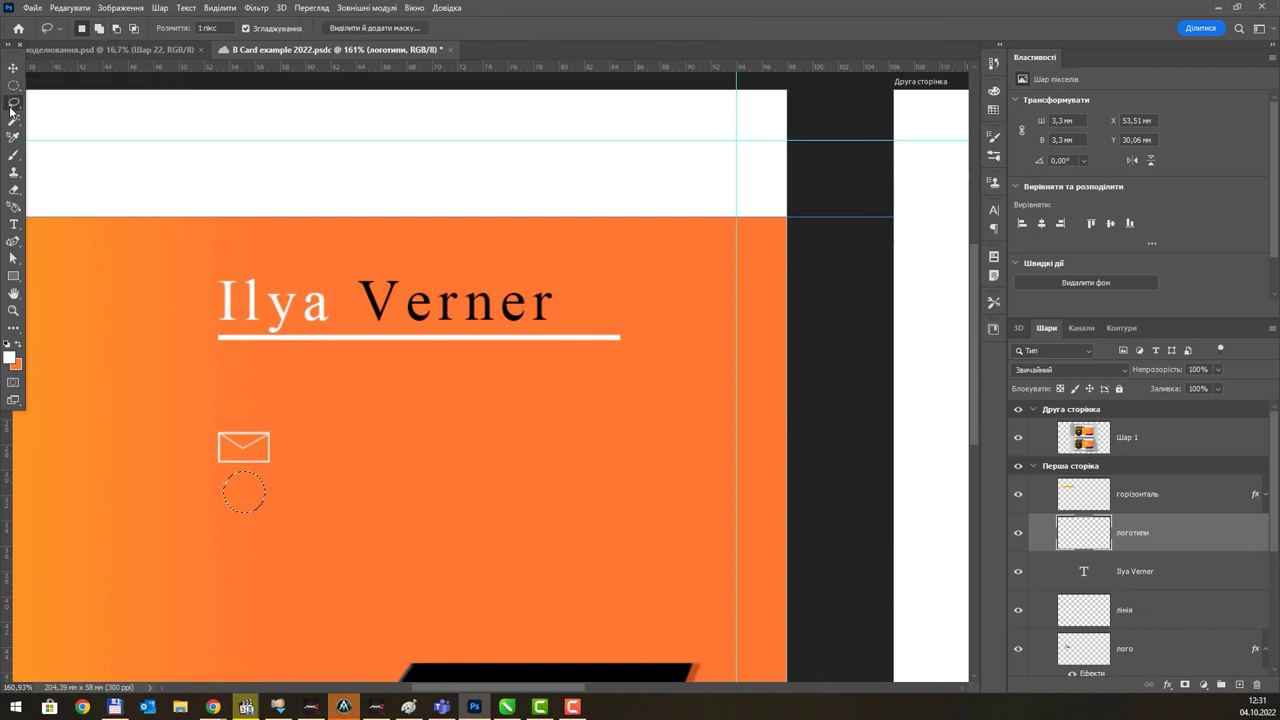
pyautogui.rightClick(13, 102)
pyautogui.click(70, 101)
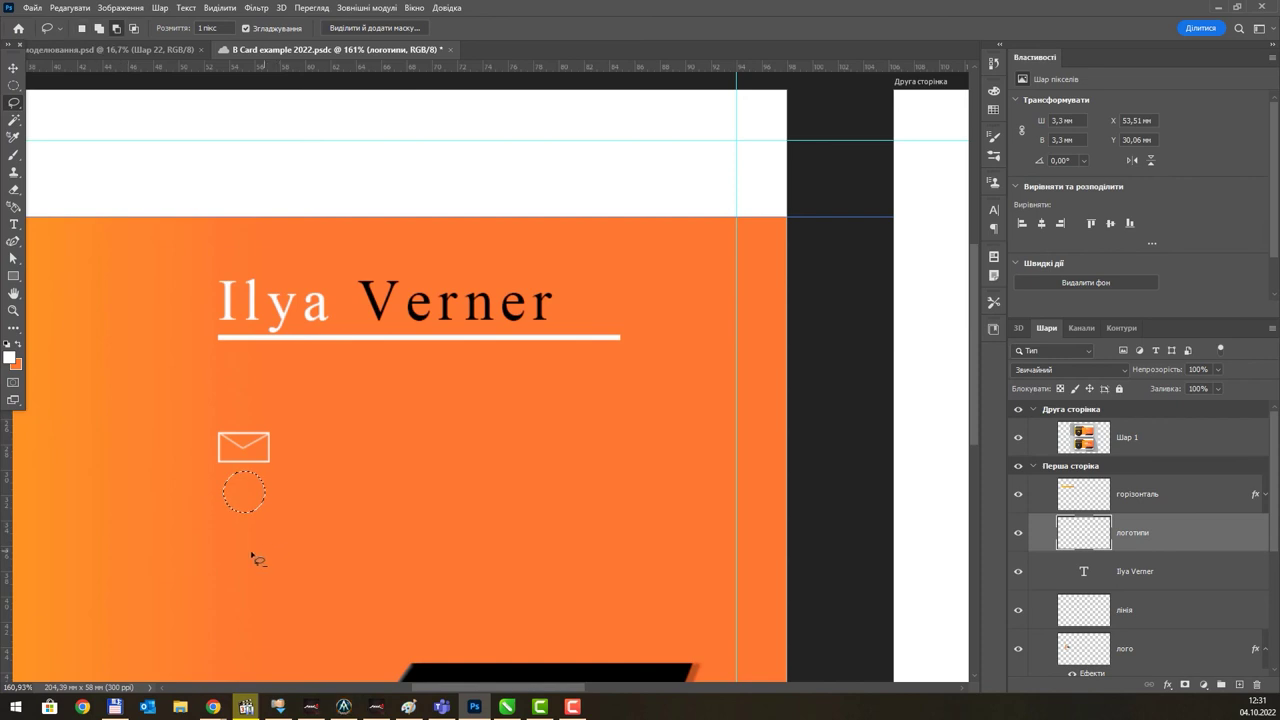
pyautogui.scroll(2, 230, 527)
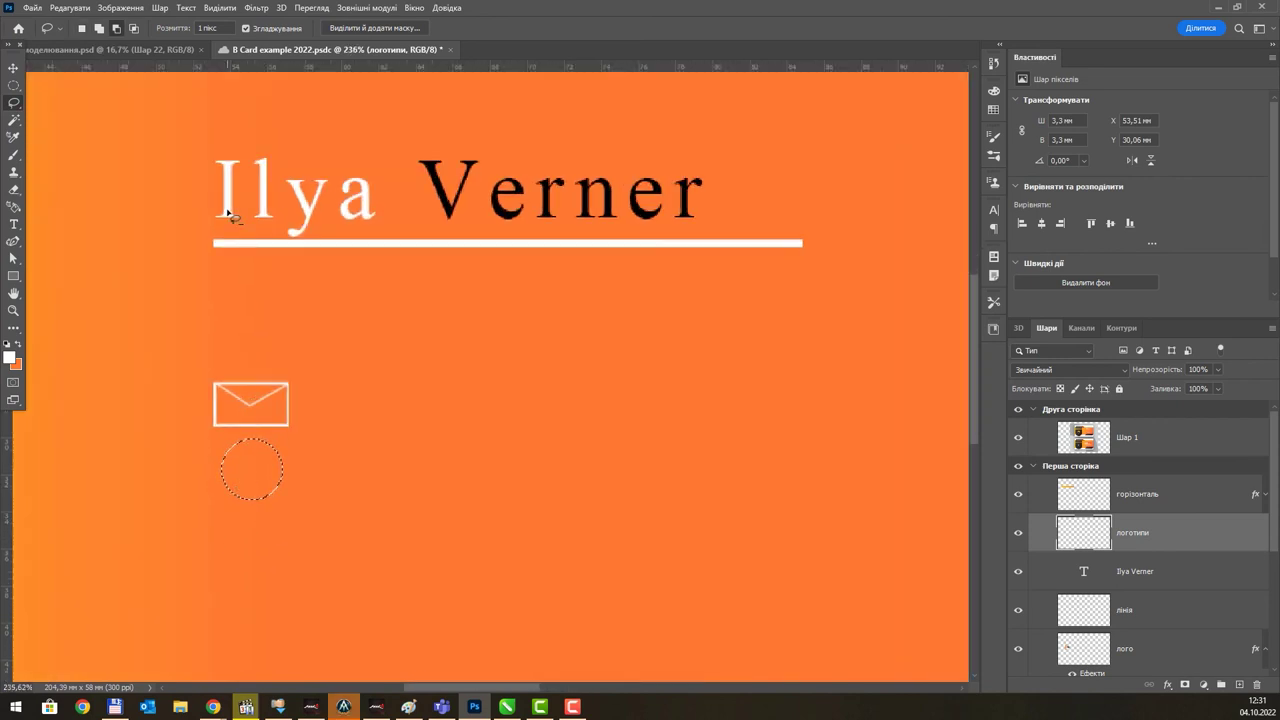
pyautogui.moveTo(233, 490)
pyautogui.mouseDown()
pyautogui.moveTo(266, 522)
pyautogui.moveTo(285, 488)
pyautogui.mouseUp()
pyautogui.moveTo(253, 522); pyautogui.dragTo(274, 486)
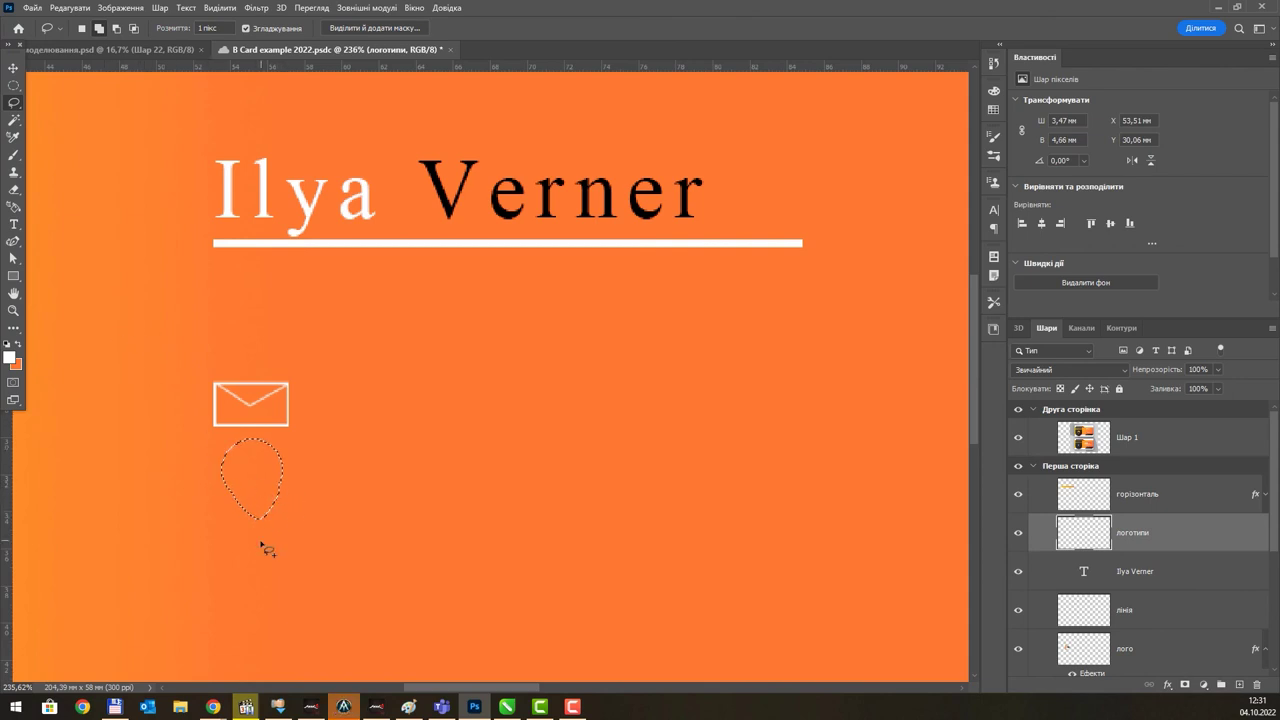
# Trim the teardrop's lower edge straight using the Polygonal Lasso in subtract mode
pyautogui.press('alt')
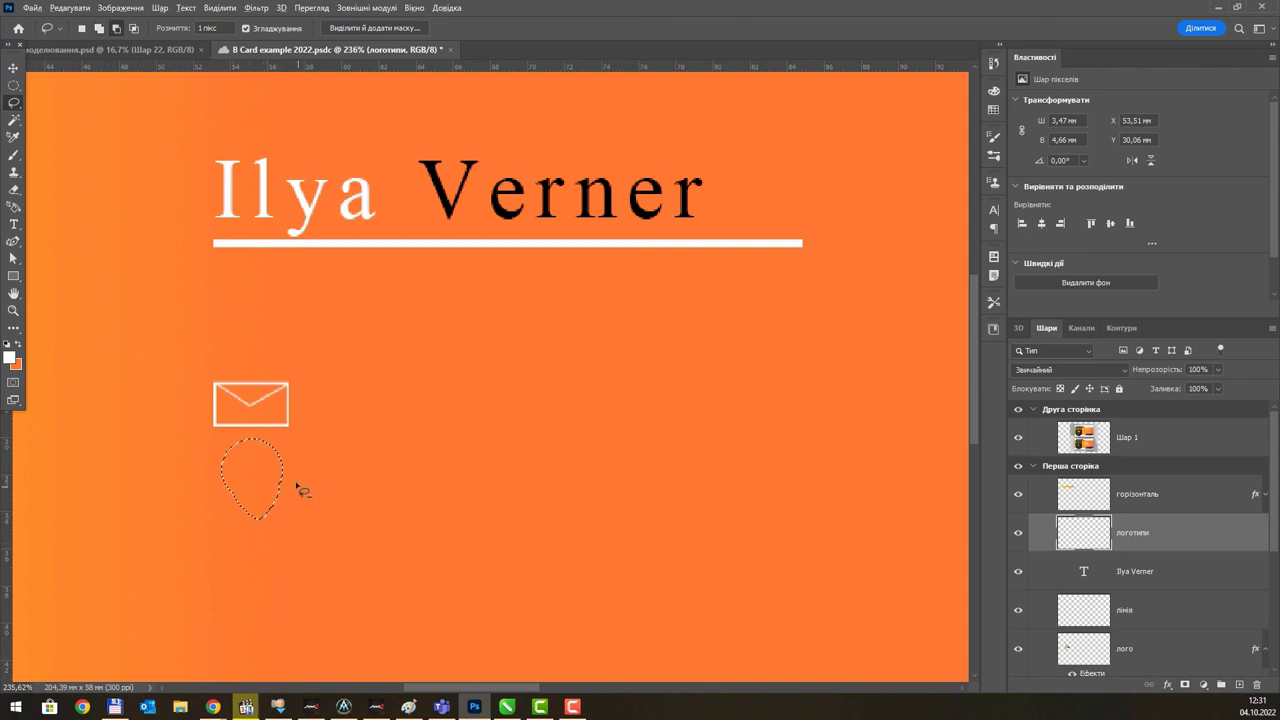
pyautogui.moveTo(289, 487); pyautogui.dragTo(280, 501)
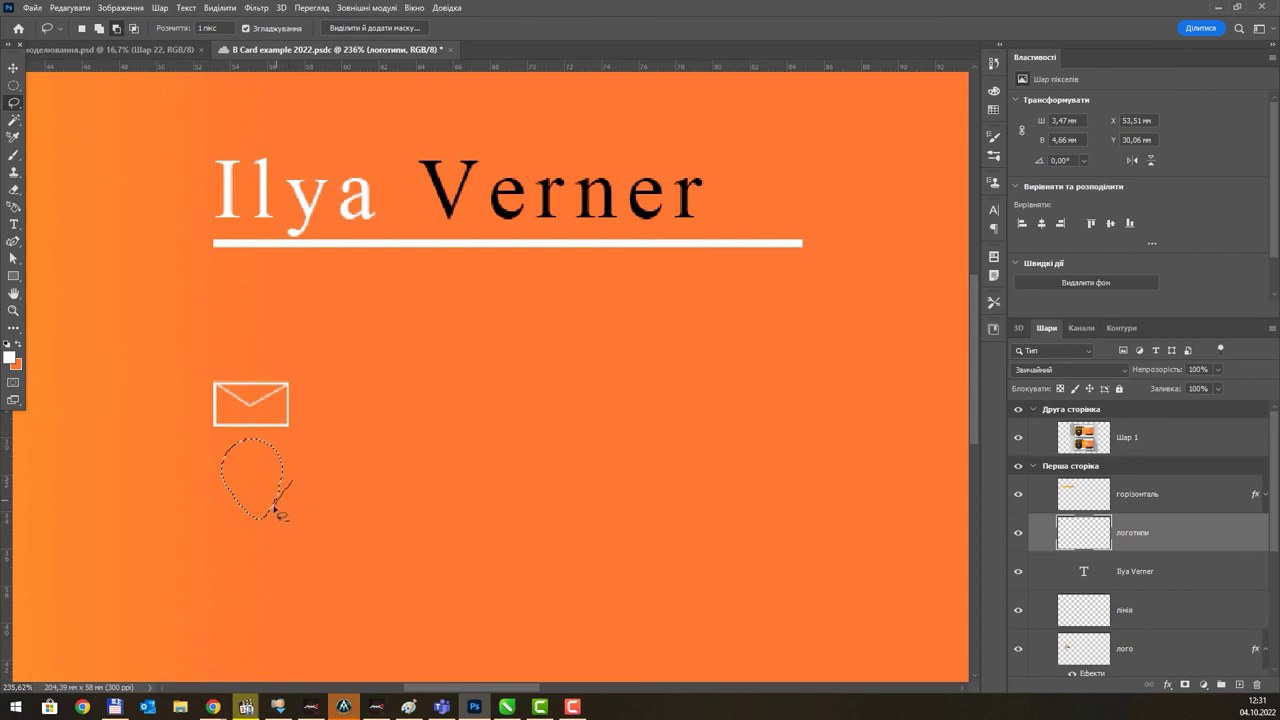
pyautogui.scroll(3, 283, 505)
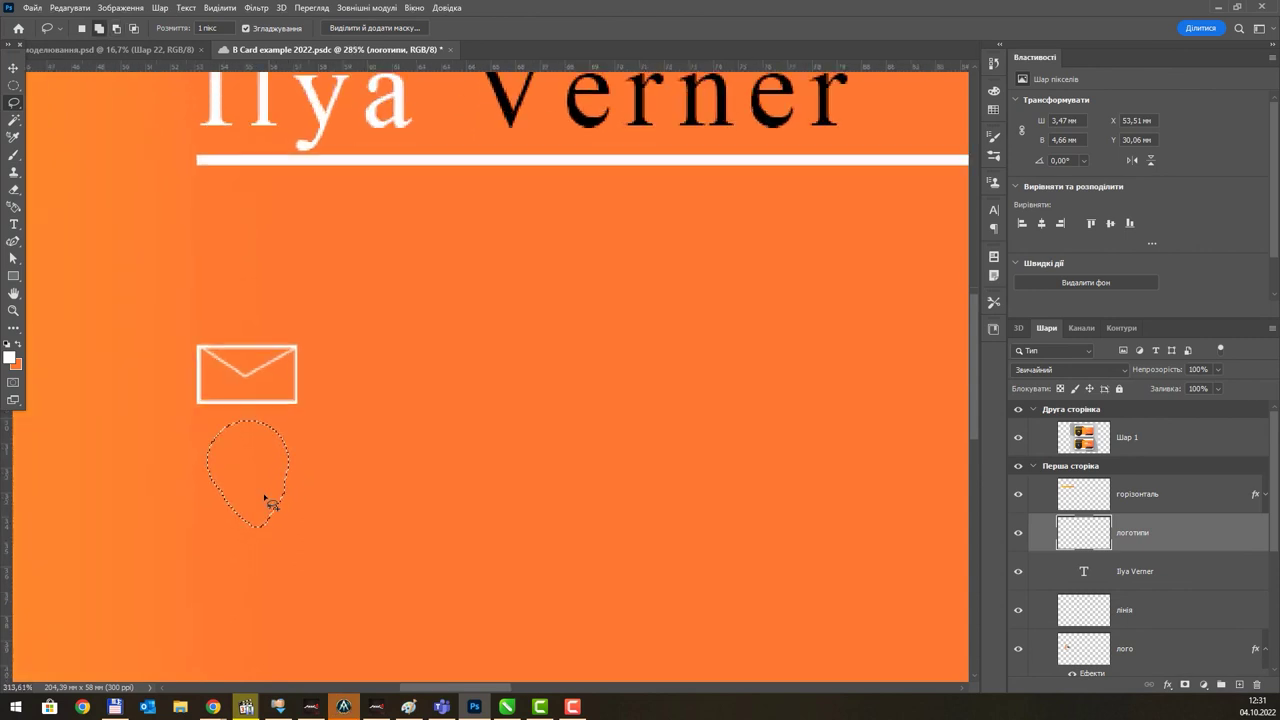
pyautogui.rightClick(14, 104)
pyautogui.click(62, 110)
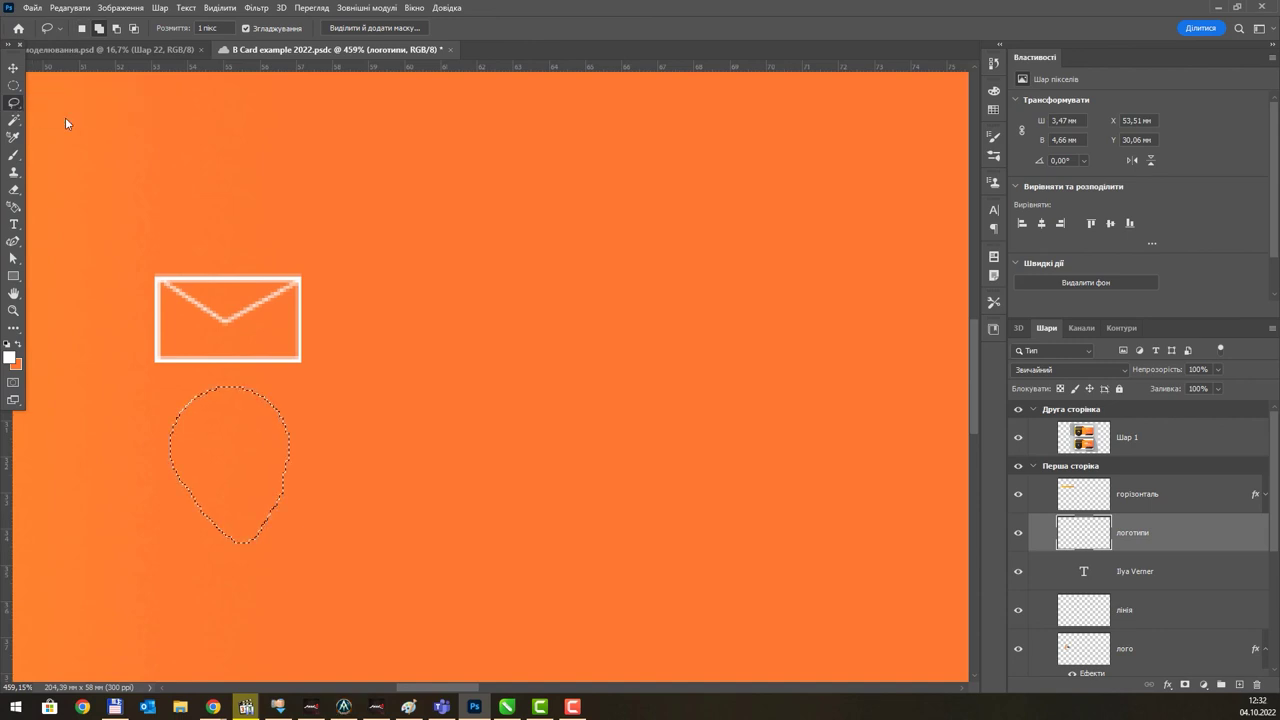
pyautogui.click(116, 28)
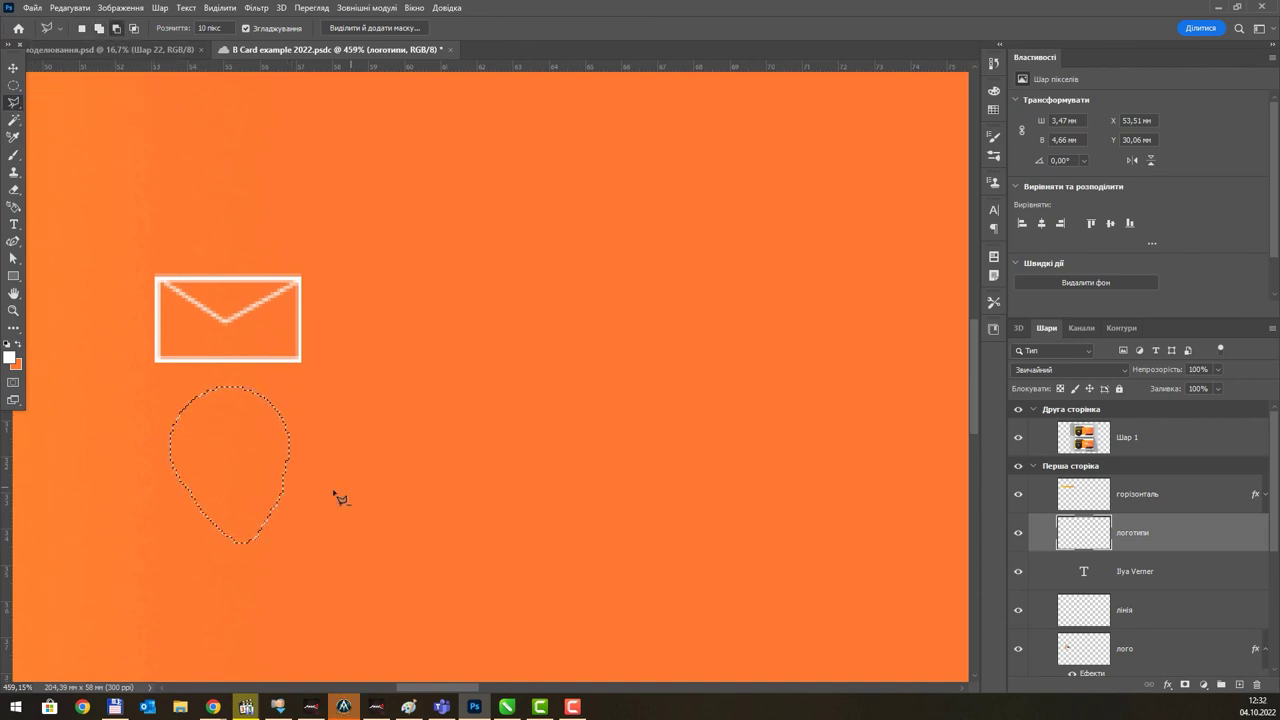
pyautogui.click(300, 453)
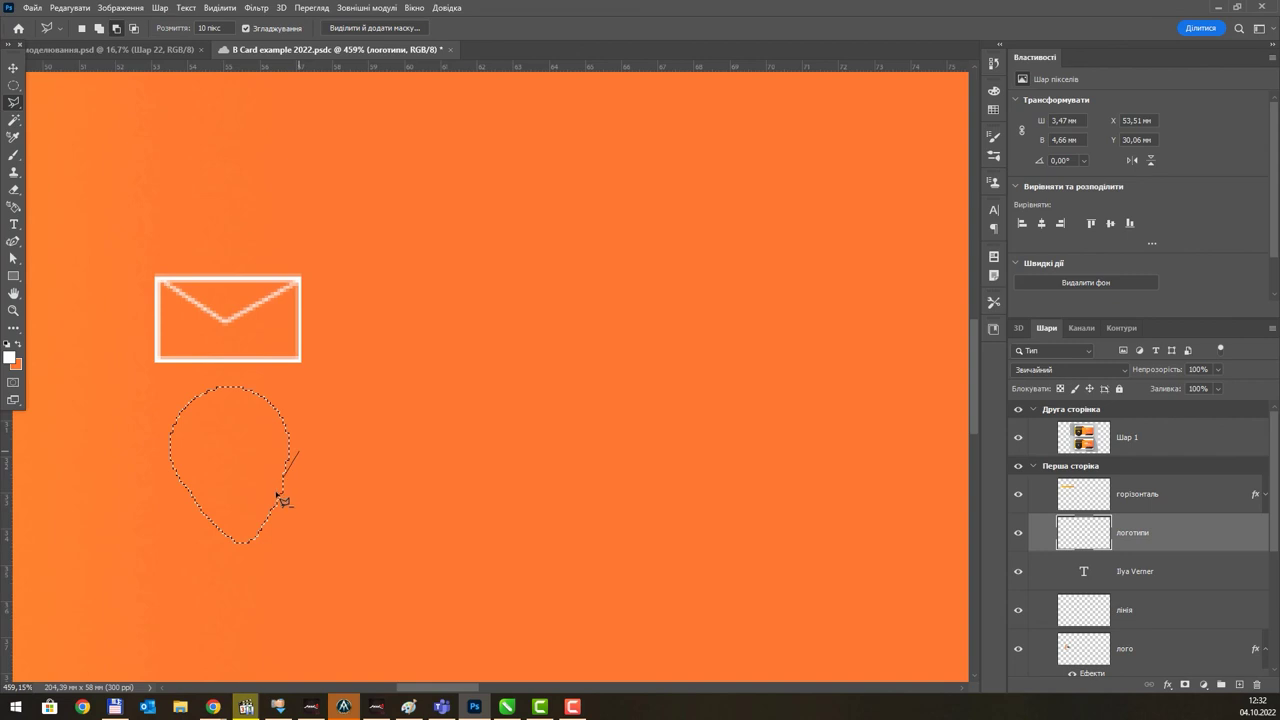
pyautogui.click(252, 561)
pyautogui.click(343, 560)
pyautogui.doubleClick(371, 443)
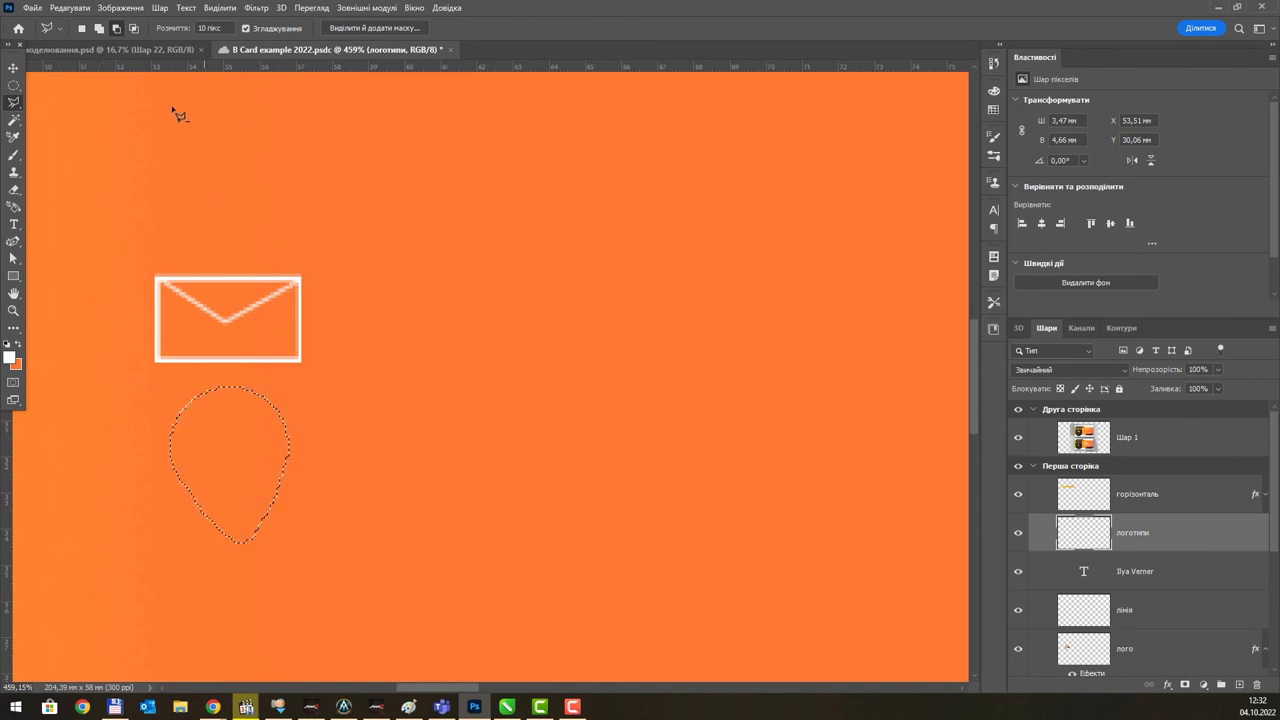
# Stroke the teardrop selection 3 px white, save the document, and deselect
pyautogui.click(72, 8)
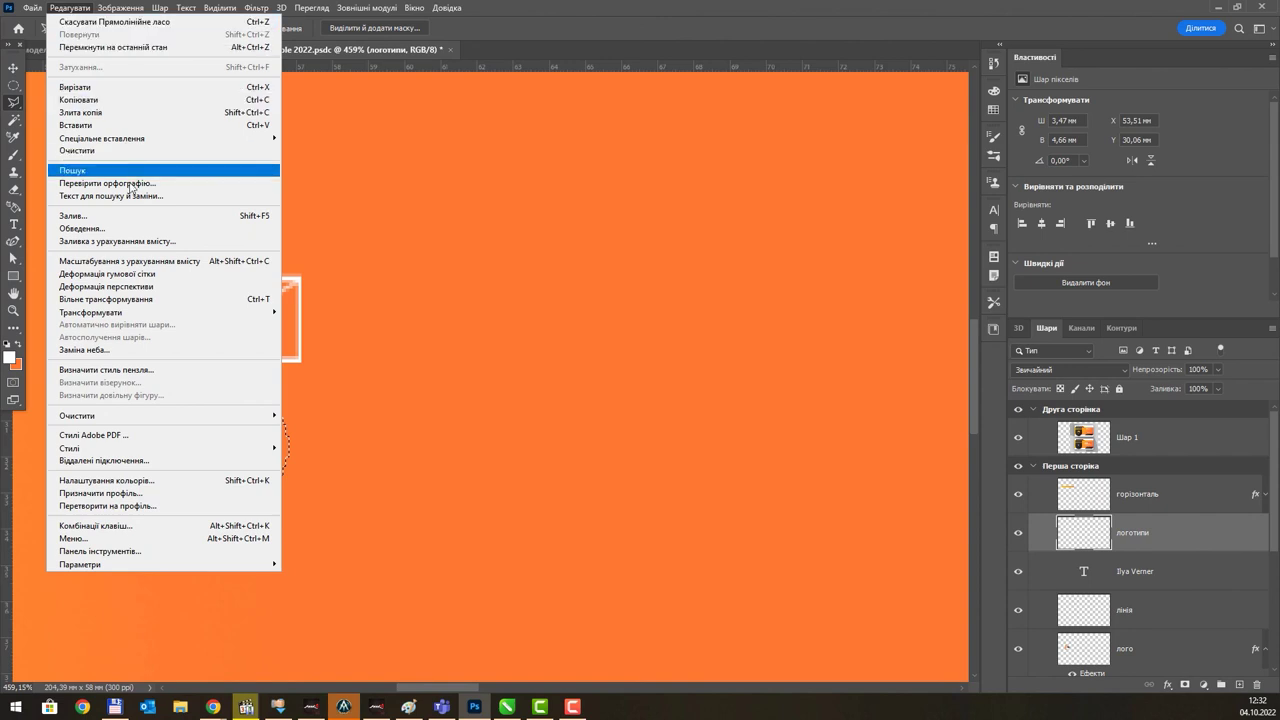
pyautogui.click(128, 228)
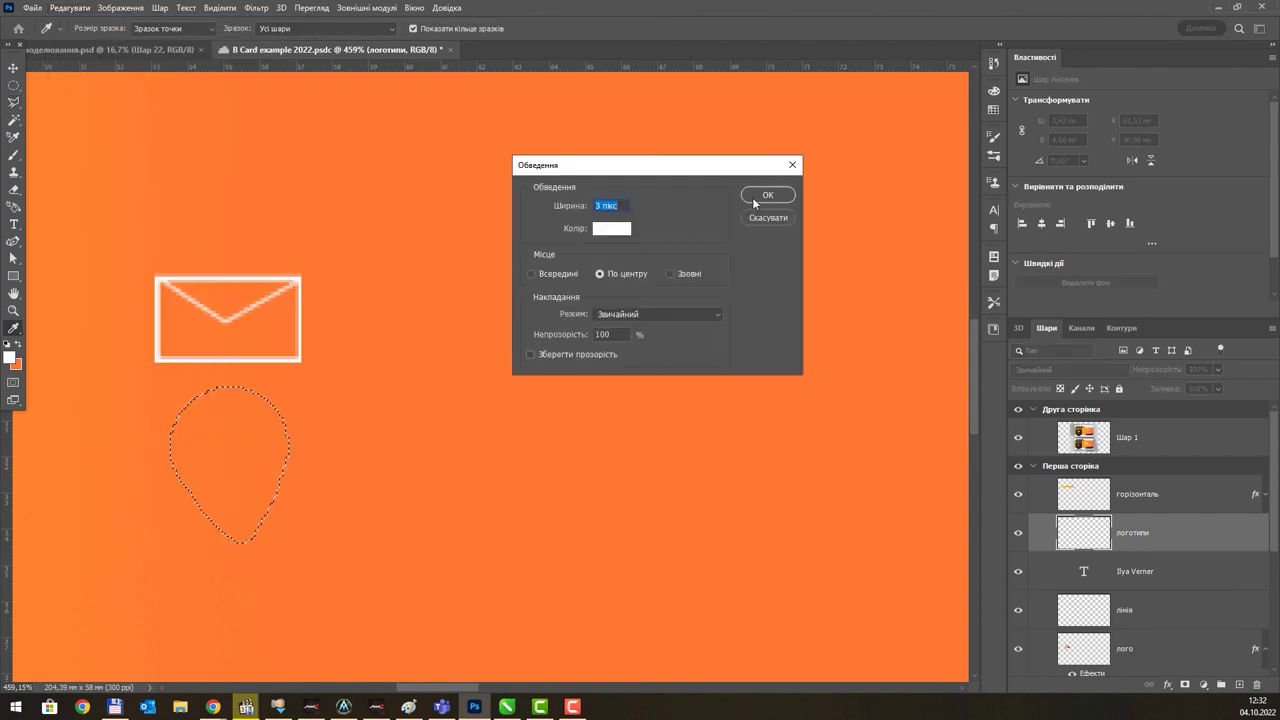
pyautogui.click(752, 196)
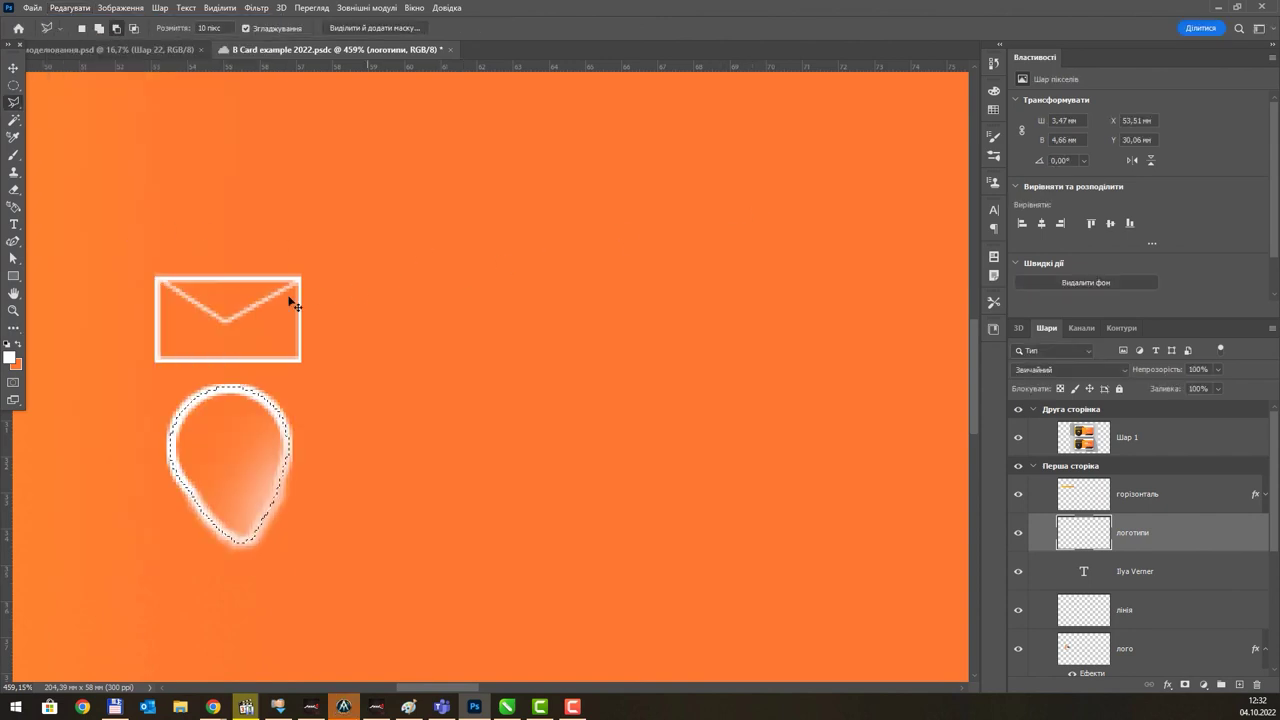
pyautogui.hotkey('ctrl', 's')
pyautogui.hotkey('ctrl', 'd')
# Stroke a small elliptical selection inside the pin 3 px white, then deselect
pyautogui.click(13, 86)
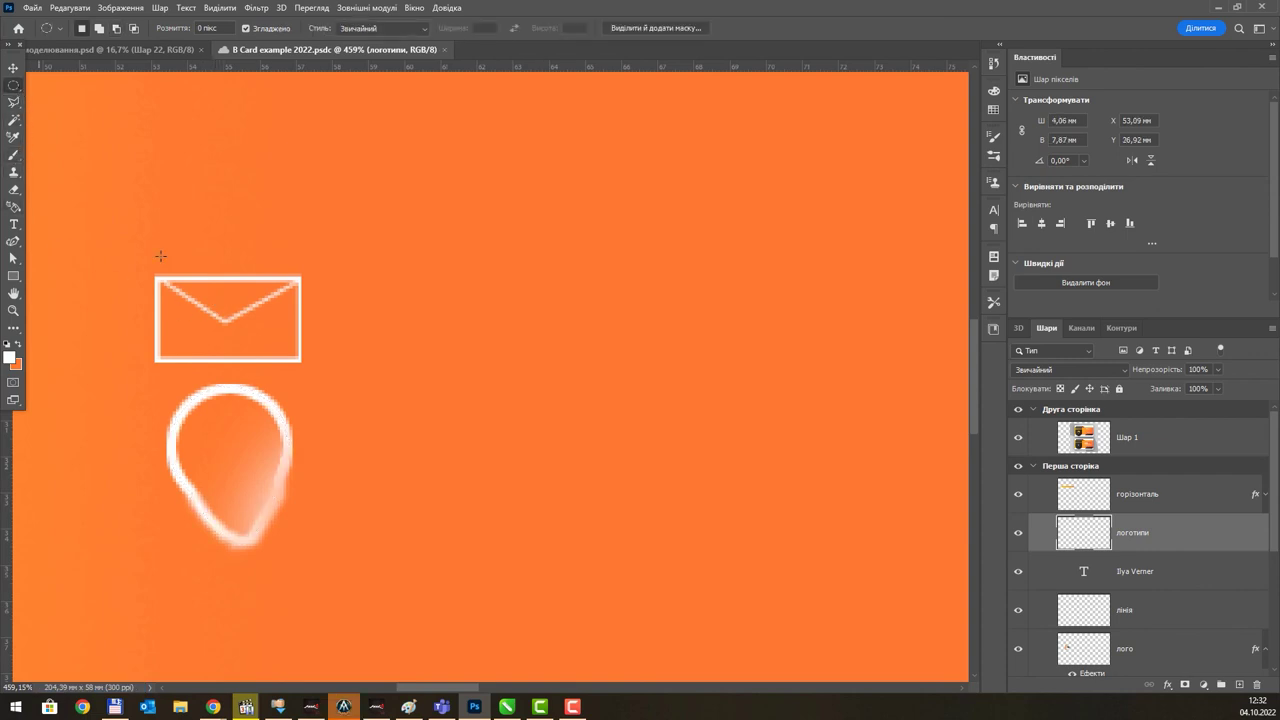
pyautogui.moveTo(214, 437)
pyautogui.mouseDown()
pyautogui.moveTo(252, 475)
pyautogui.moveTo(237, 451)
pyautogui.mouseUp()
pyautogui.scroll(-5, 741, 425)
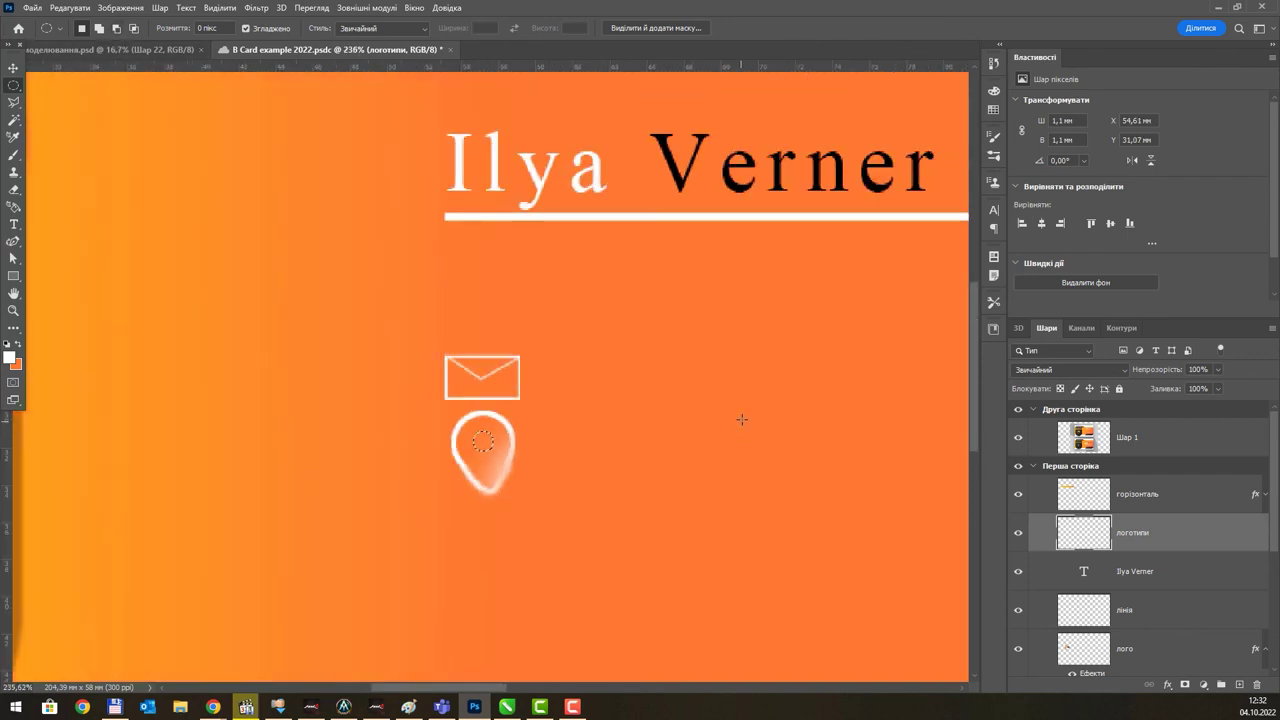
pyautogui.scroll(-2, 741, 419)
pyautogui.moveTo(711, 386); pyautogui.dragTo(306, 426)
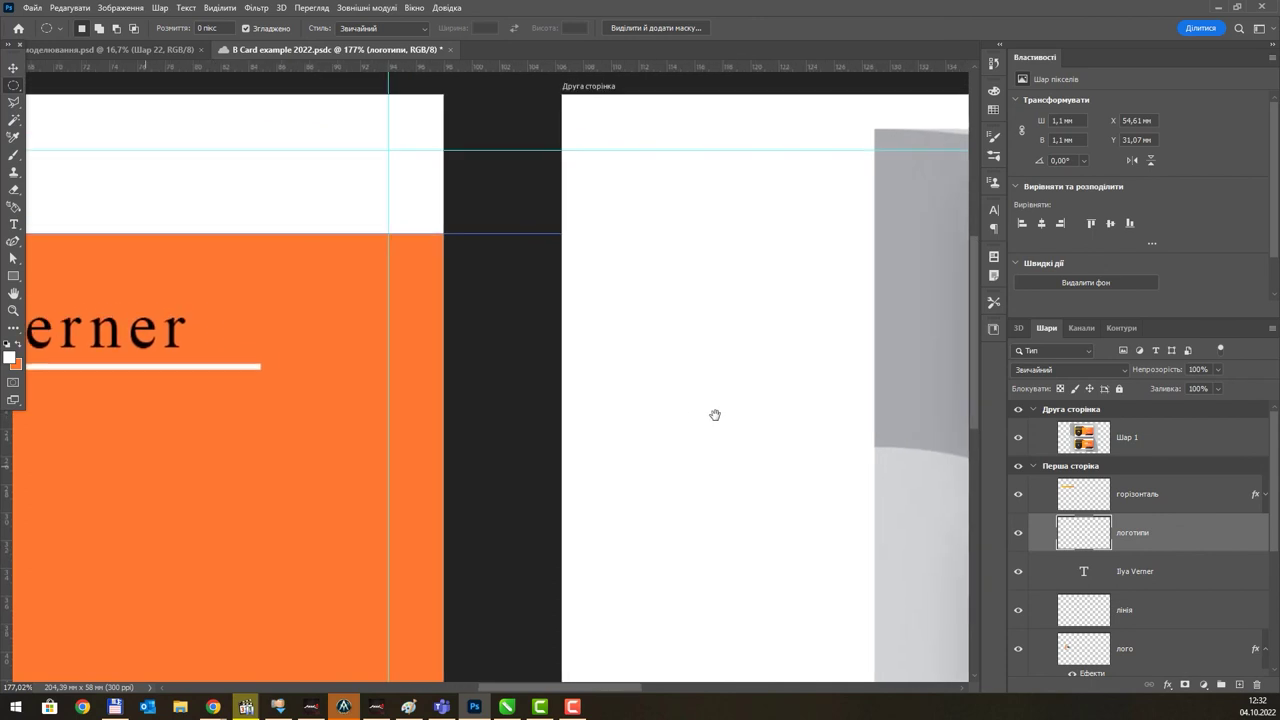
pyautogui.moveTo(715, 415)
pyautogui.mouseDown()
pyautogui.moveTo(768, 414)
pyautogui.moveTo(187, 271)
pyautogui.mouseUp()
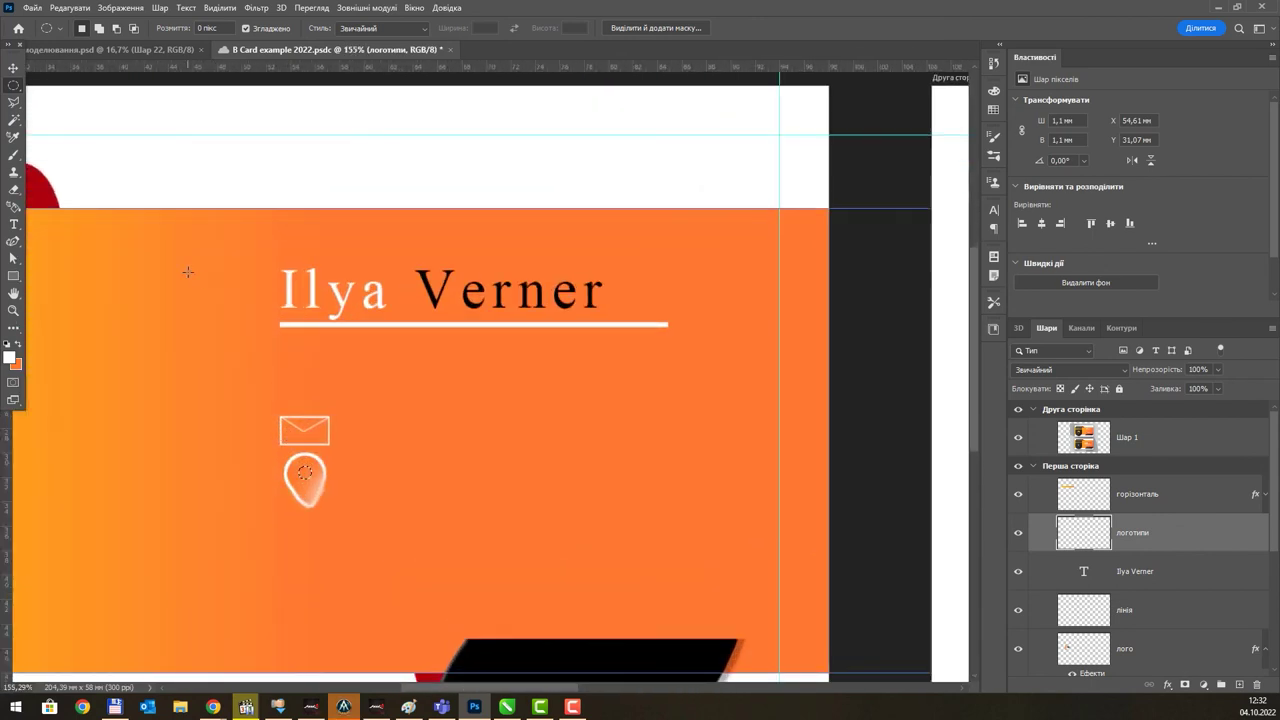
pyautogui.click(70, 7)
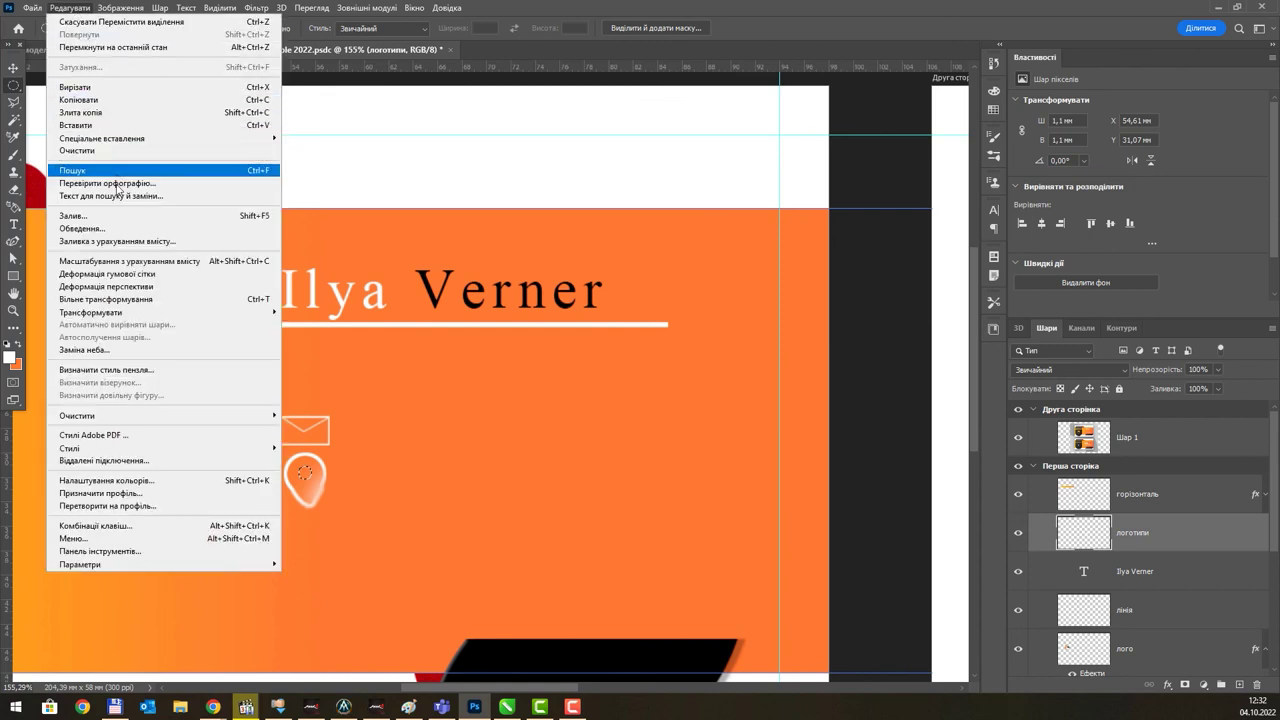
pyautogui.click(117, 229)
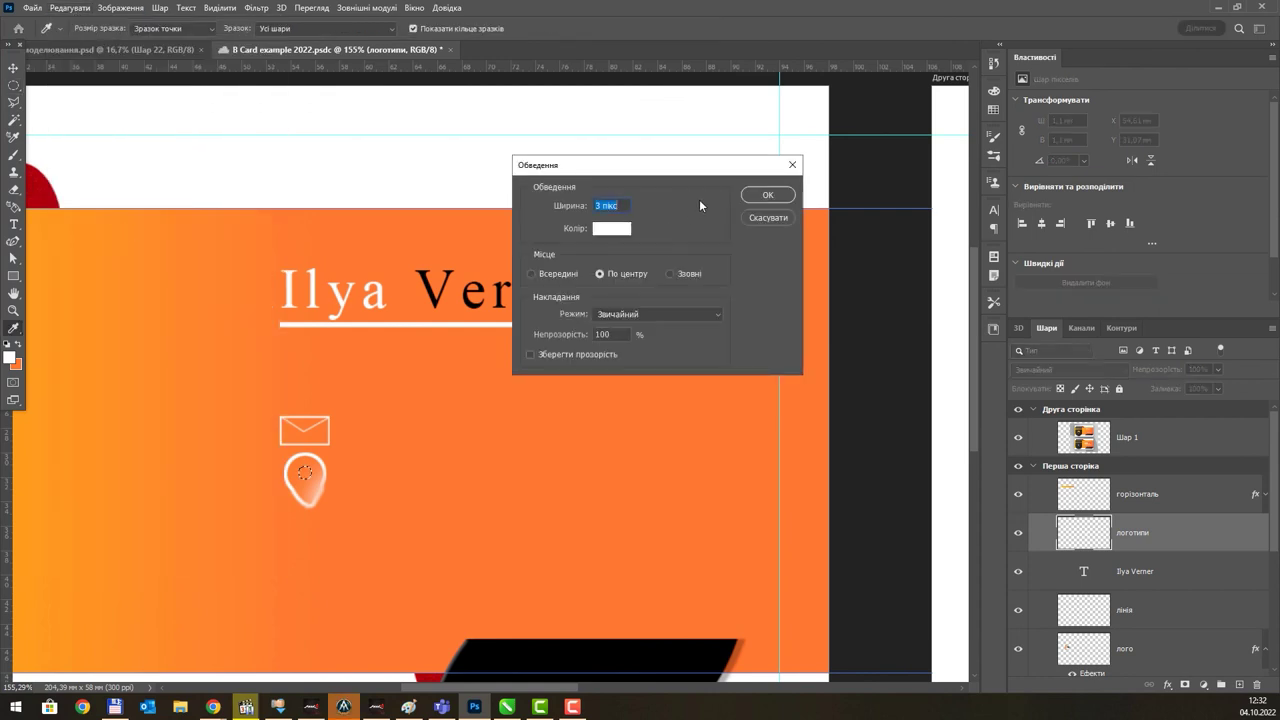
pyautogui.click(768, 197)
pyautogui.hotkey('ctrl', 'd')
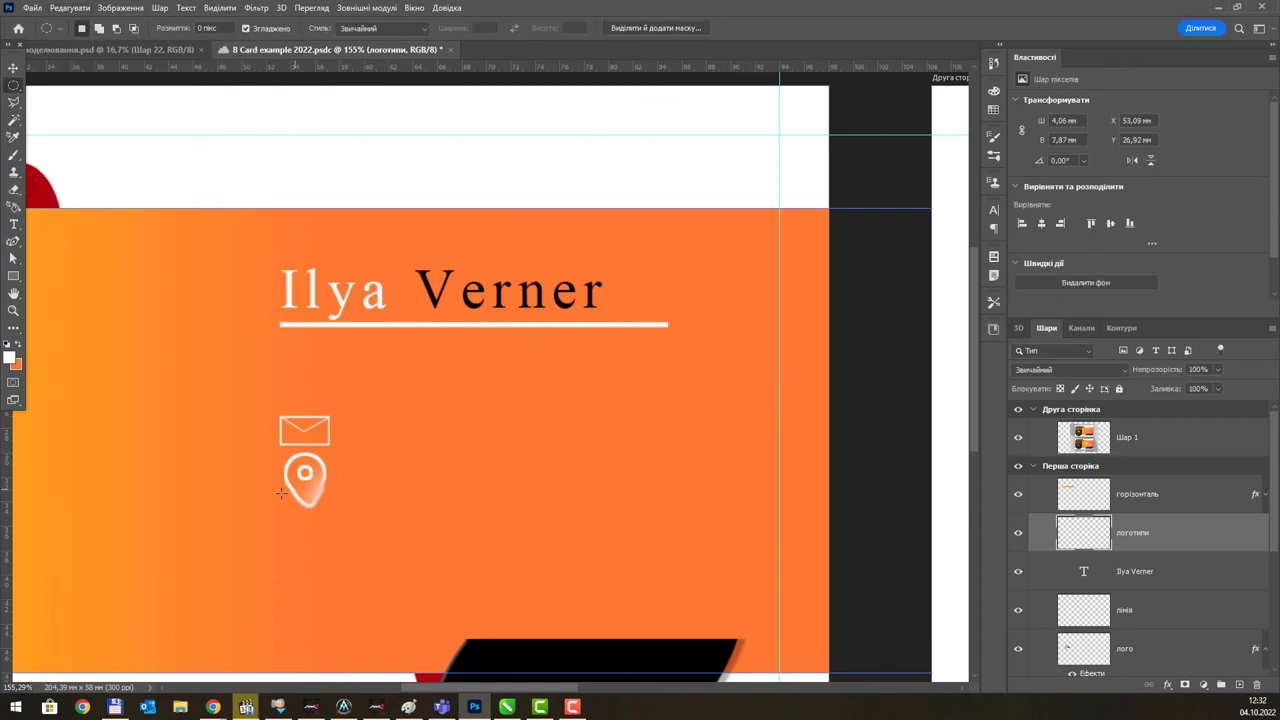
# Rotate the pin icon about 7.8°, scale it down, and move it under the envelope
pyautogui.moveTo(266, 451); pyautogui.dragTo(327, 513)
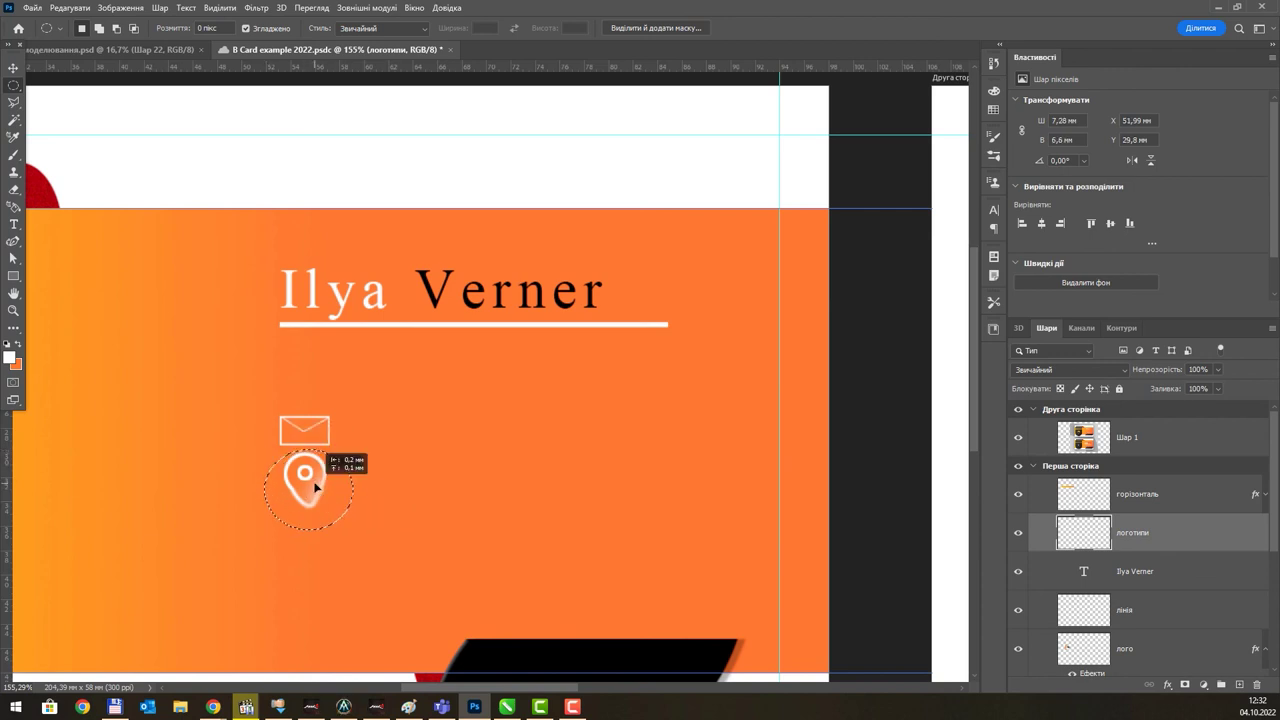
pyautogui.moveTo(310, 468); pyautogui.dragTo(306, 466)
pyautogui.hotkey('ctrl', 't')
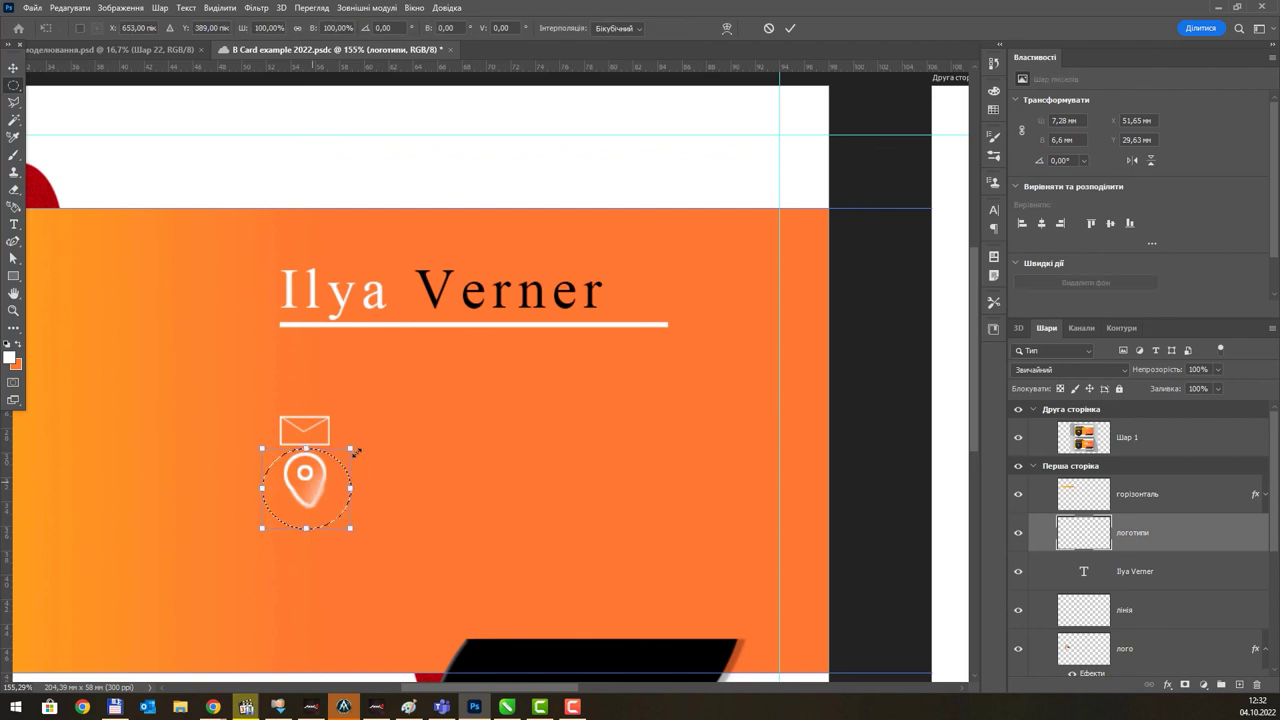
pyautogui.moveTo(357, 429); pyautogui.dragTo(371, 434)
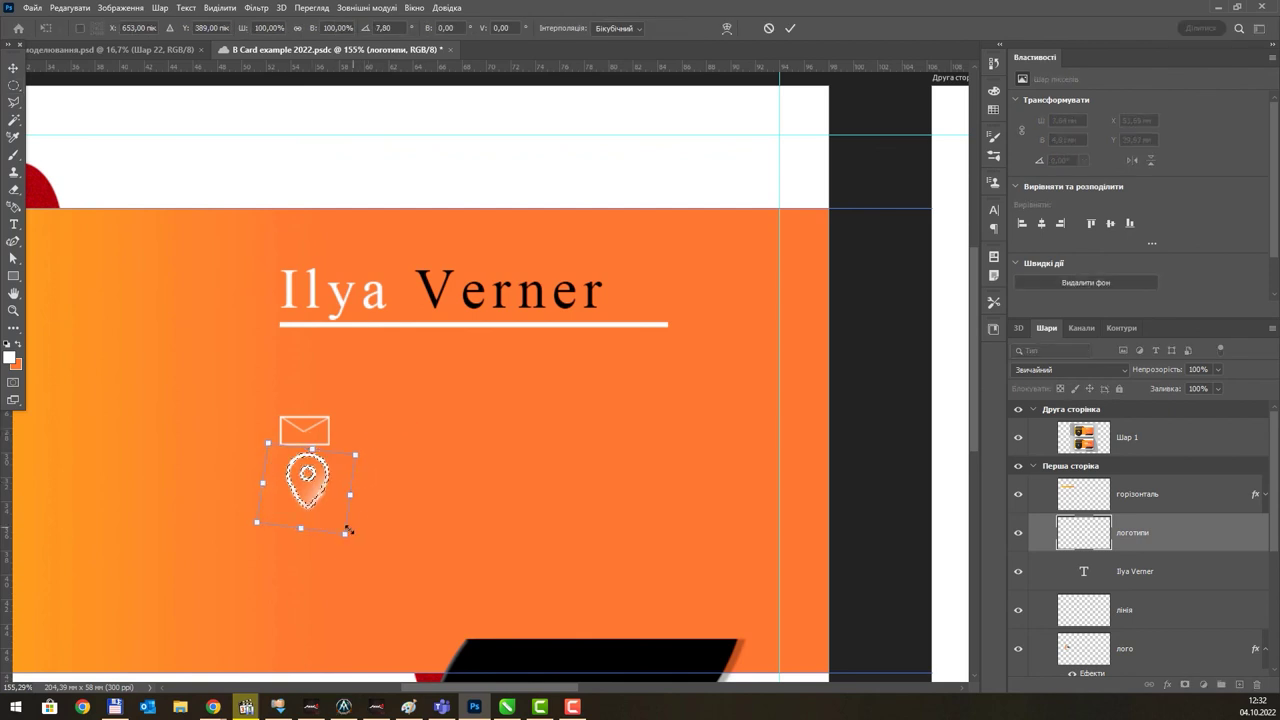
pyautogui.moveTo(345, 533)
pyautogui.mouseDown()
pyautogui.moveTo(330, 510)
pyautogui.moveTo(367, 434)
pyautogui.moveTo(384, 468)
pyautogui.mouseUp()
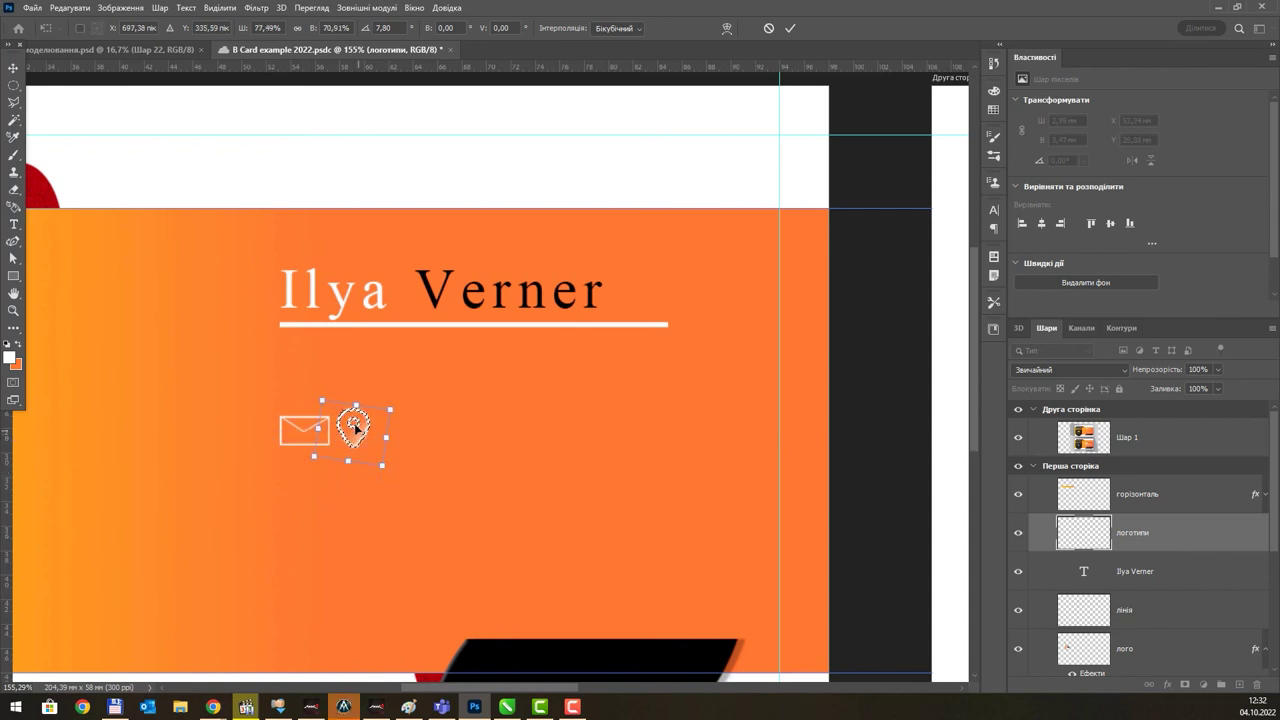
pyautogui.moveTo(354, 427); pyautogui.dragTo(305, 486)
pyautogui.press('Return')
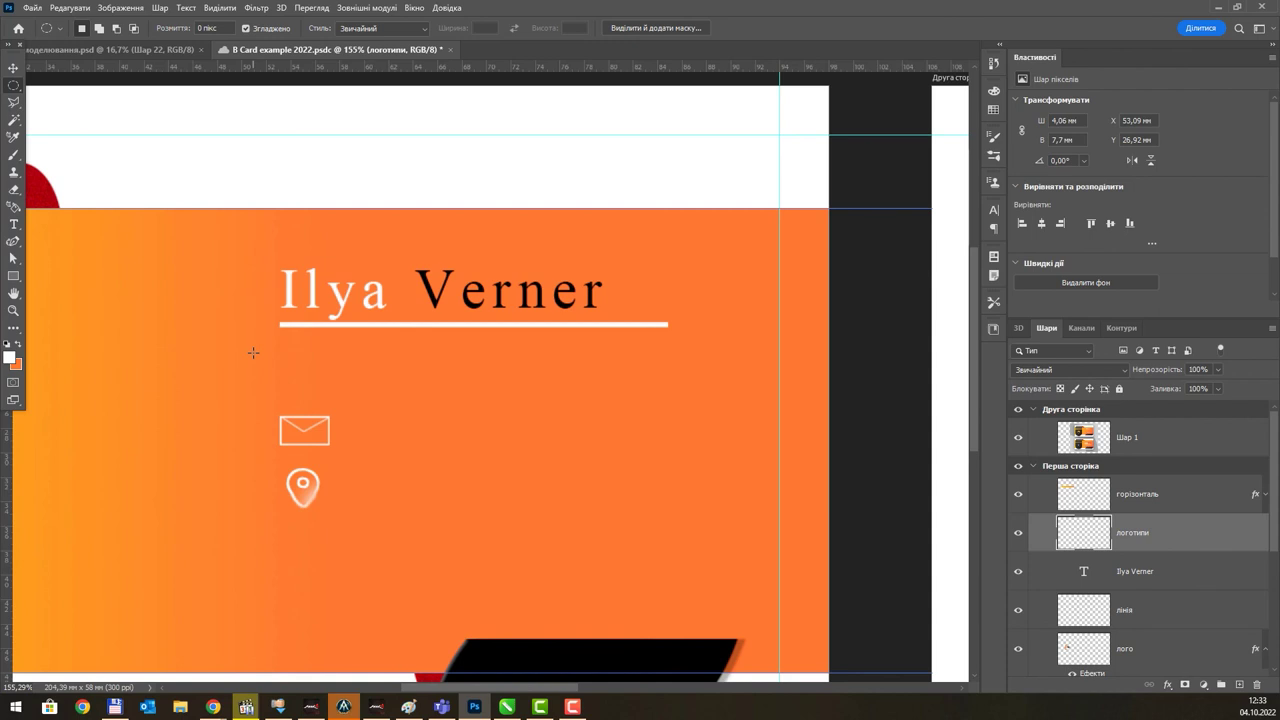
# Paint a white phone handset shape with the Brush above the envelope icon
pyautogui.press('b')
pyautogui.scroll(2, 308, 380)
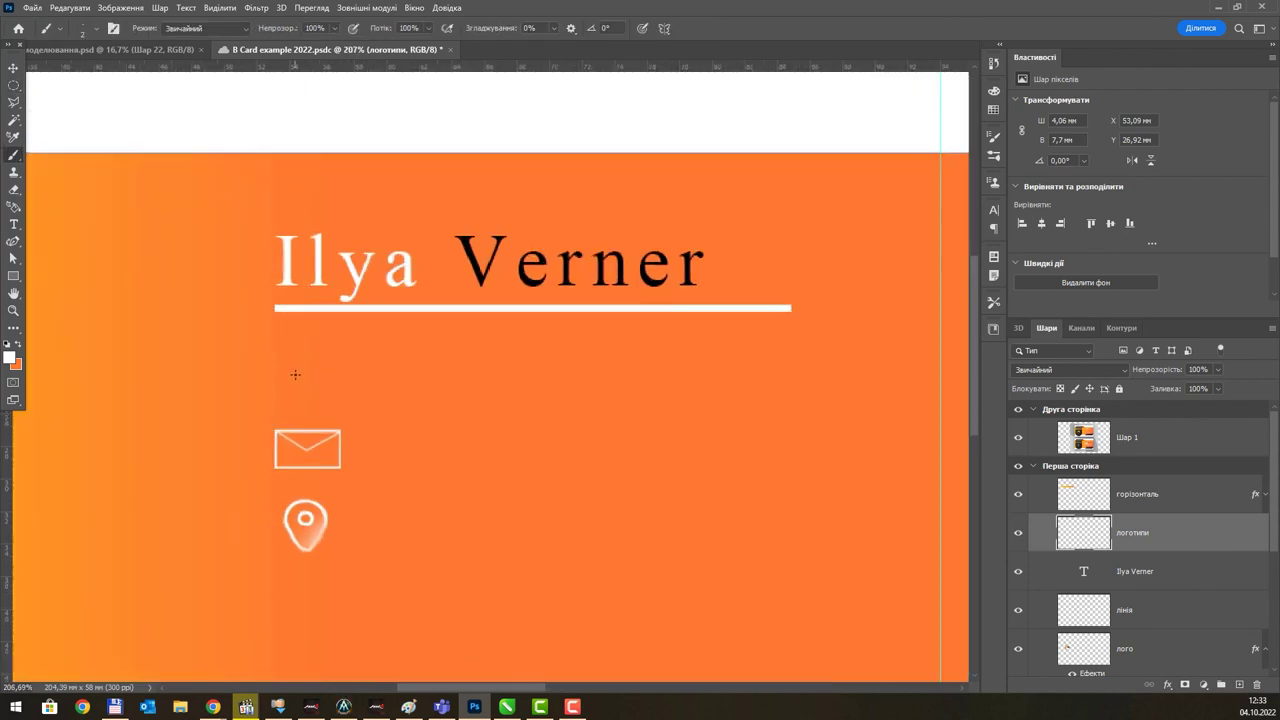
pyautogui.scroll(1, 297, 368)
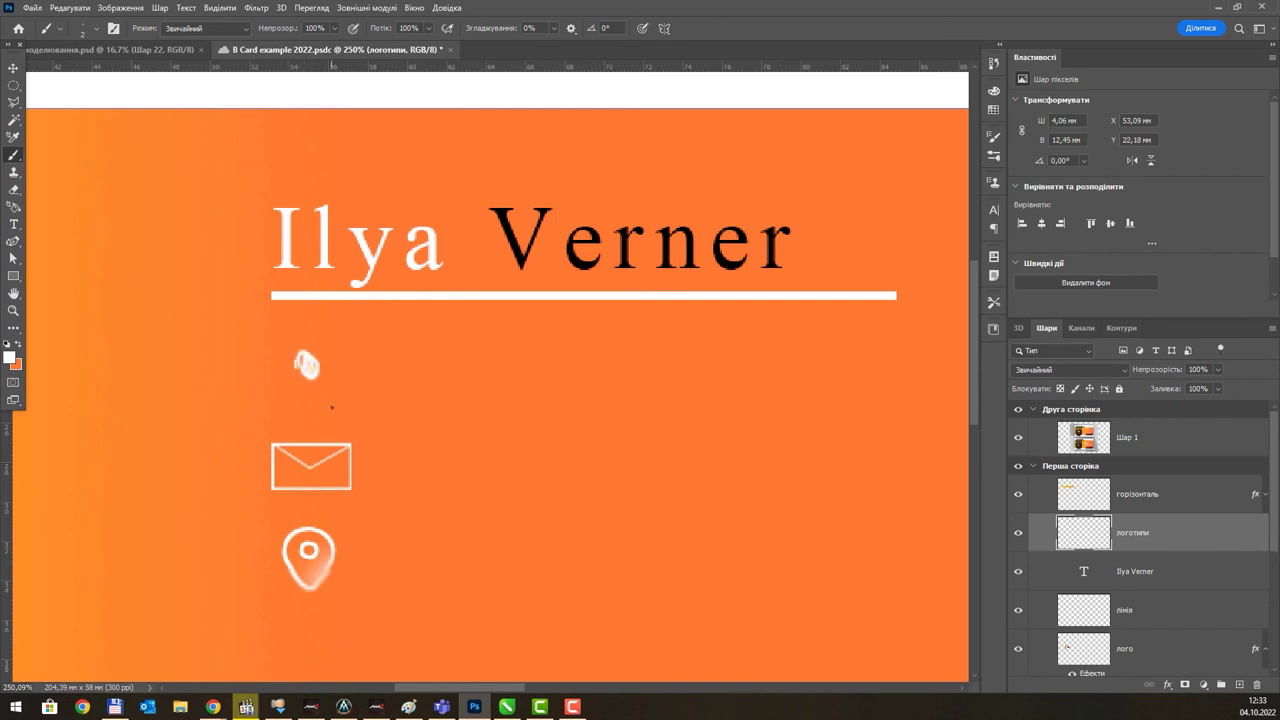
pyautogui.moveTo(330, 405); pyautogui.dragTo(333, 418)
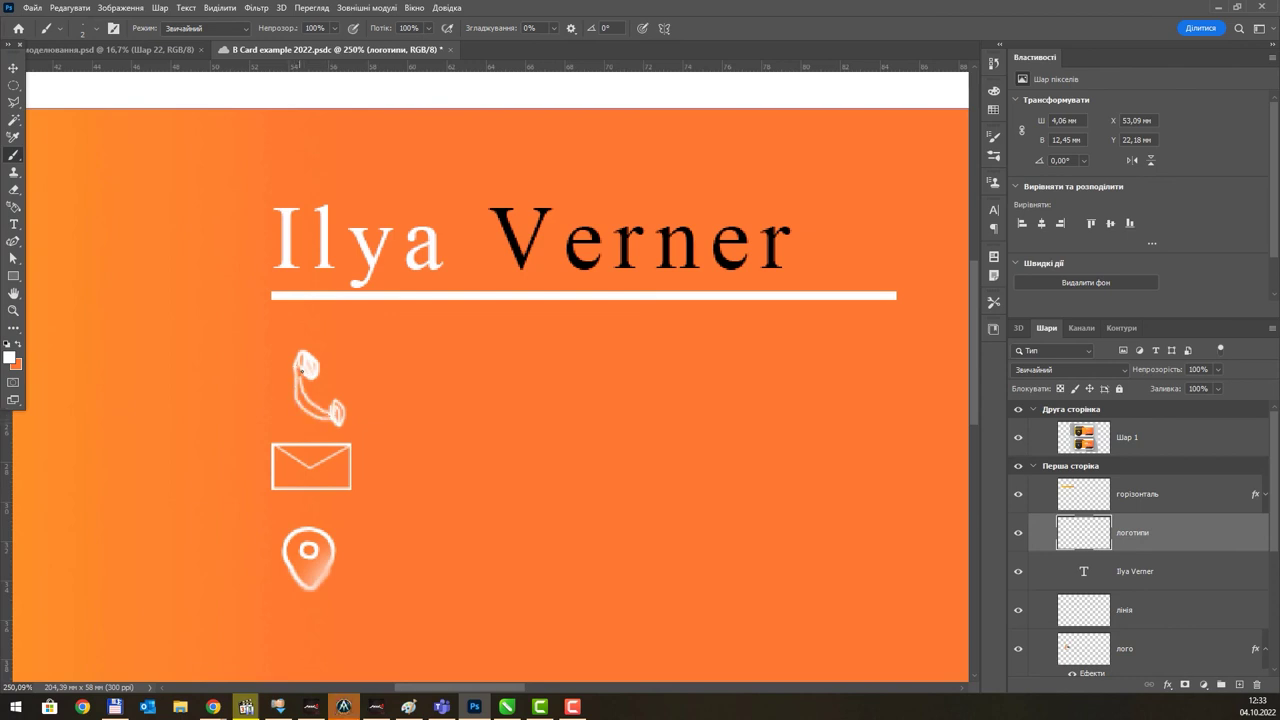
pyautogui.moveTo(296, 385); pyautogui.dragTo(303, 401)
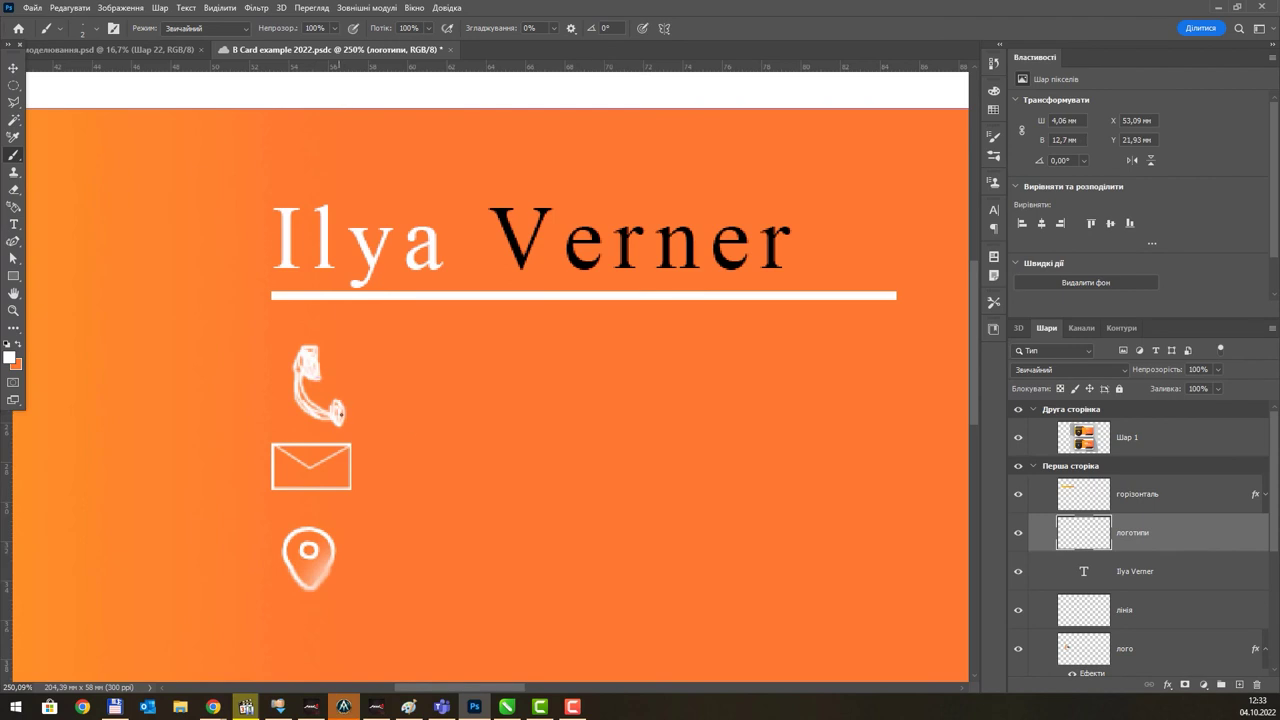
pyautogui.scroll(-5, 390, 396)
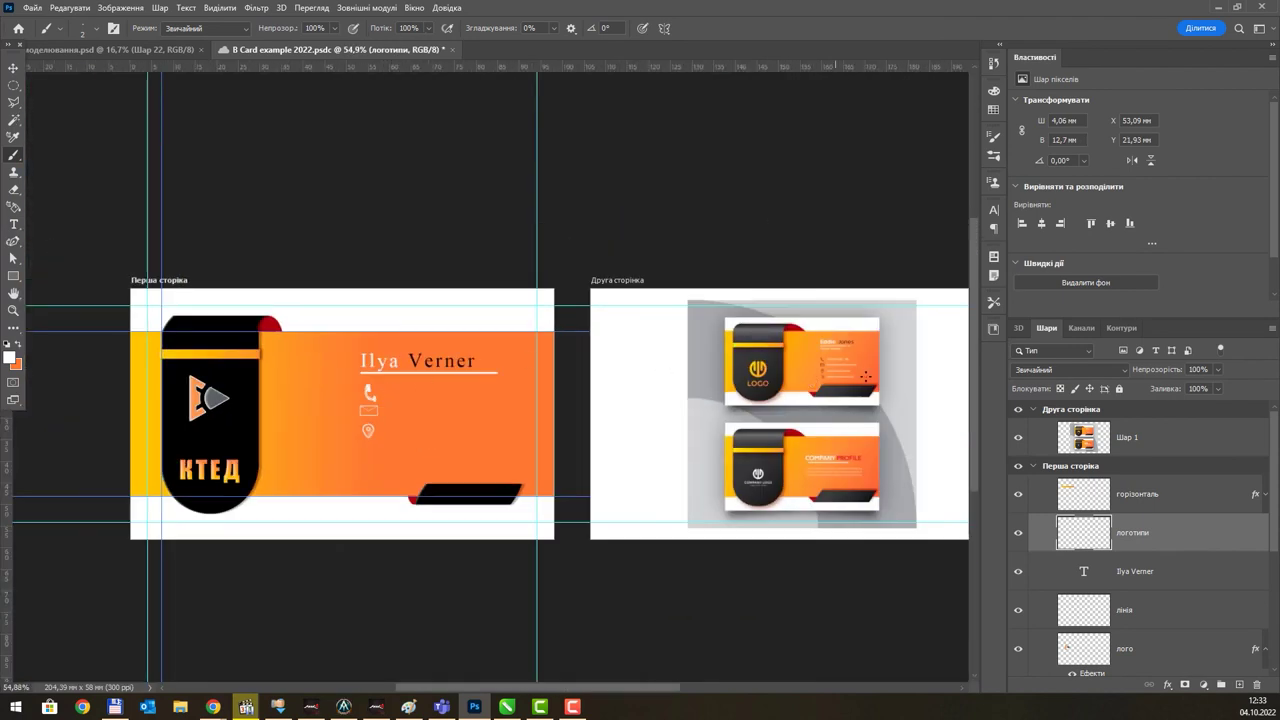
pyautogui.scroll(1, 866, 376)
pyautogui.scroll(1, 850, 378)
pyautogui.scroll(2, 820, 380)
pyautogui.scroll(-1, 793, 383)
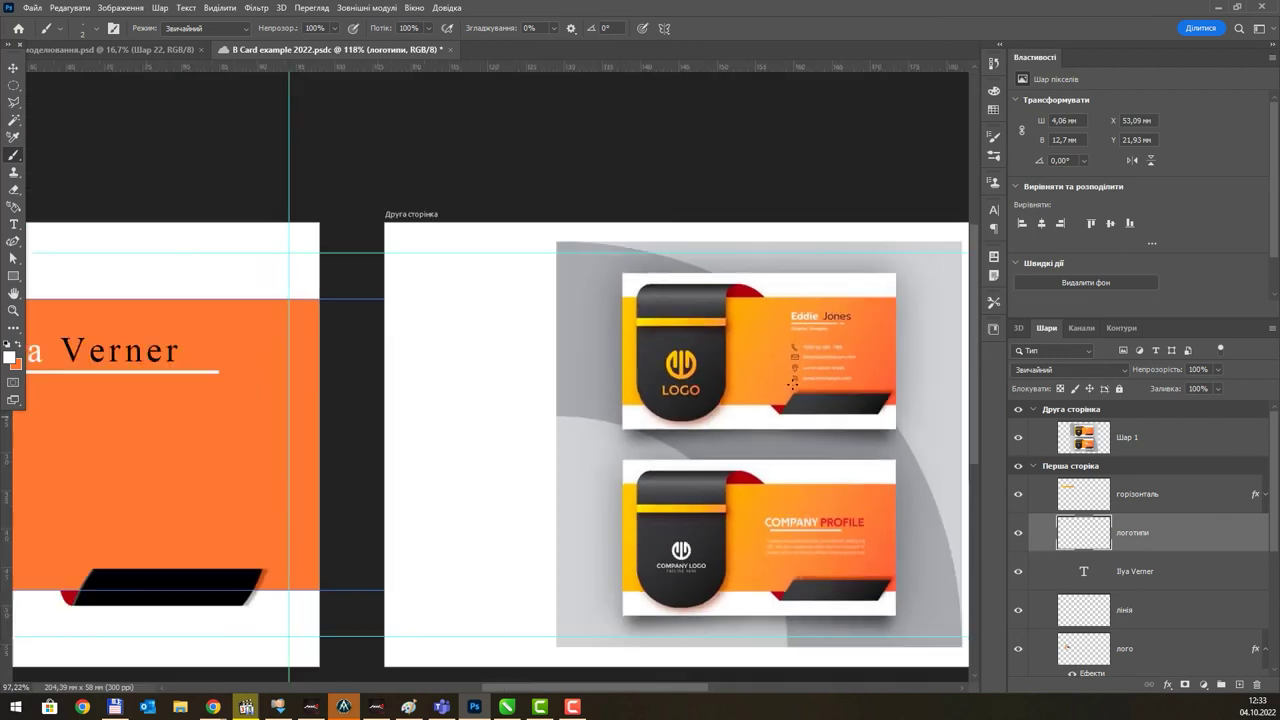
pyautogui.hscroll(-2, 500, 430)
pyautogui.scroll(1, 200, 470)
pyautogui.scroll(1, 255, 468)
# Shift-click brush strokes below the pin to draw a white arrow-cursor icon
pyautogui.scroll(1, 262, 470)
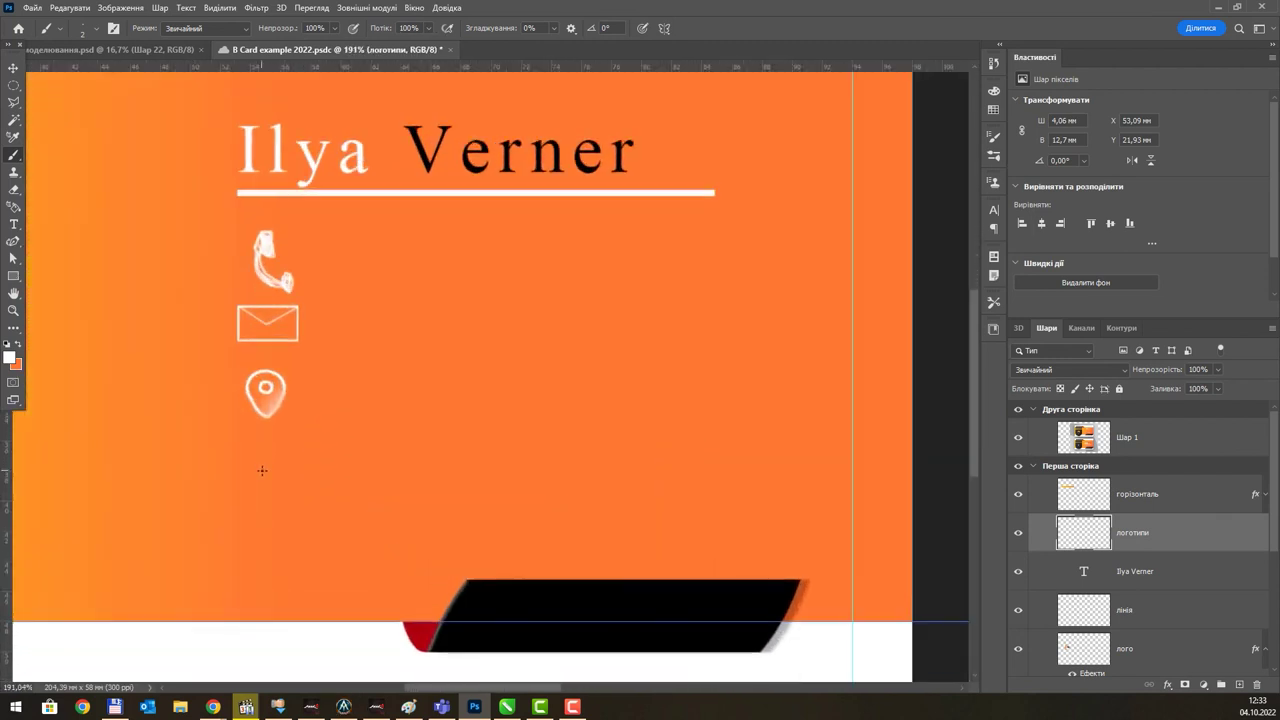
pyautogui.scroll(1, 262, 470)
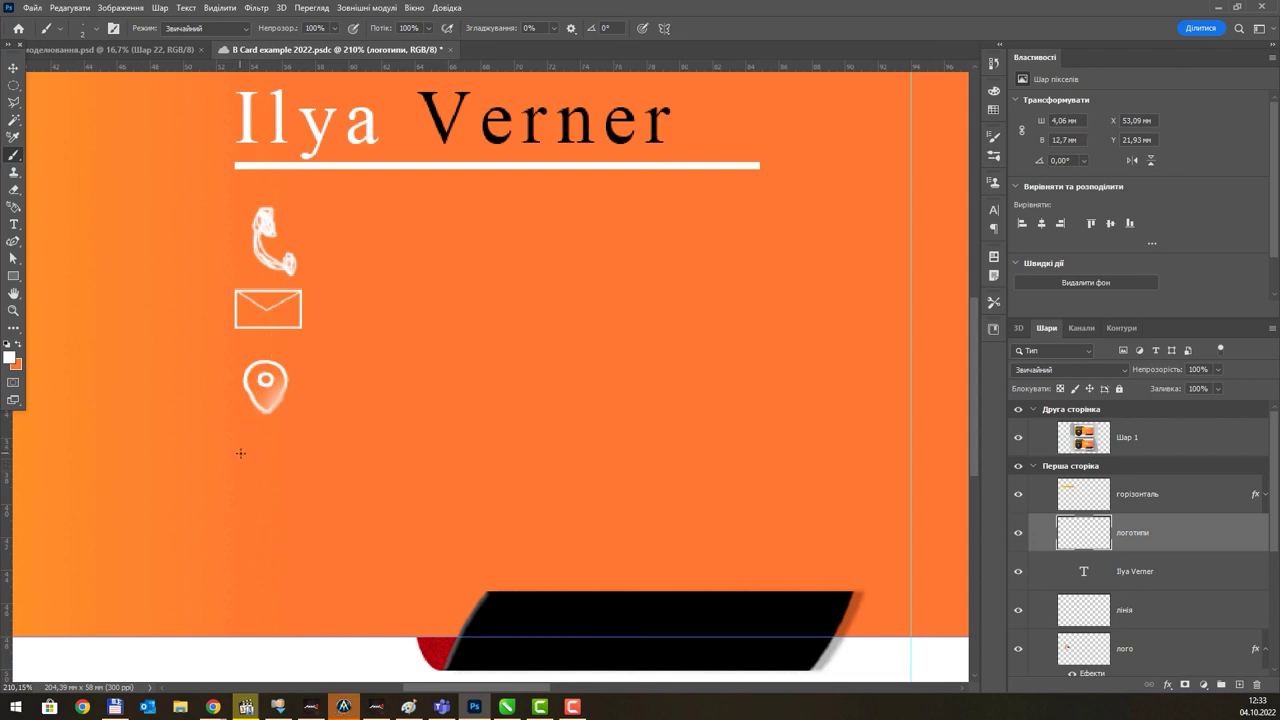
pyautogui.keyDown('shift'); pyautogui.click(268, 457); pyautogui.keyUp('shift')
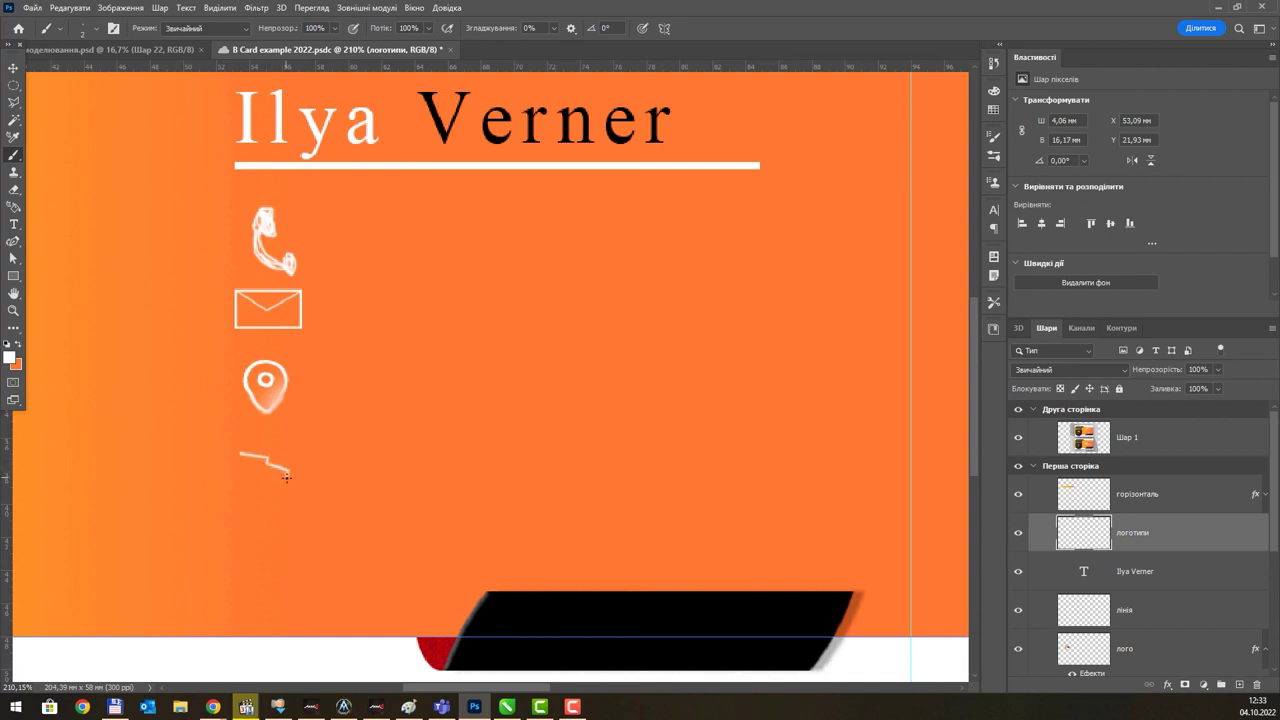
pyautogui.keyDown('shift'); pyautogui.click(290, 477); pyautogui.keyUp('shift')
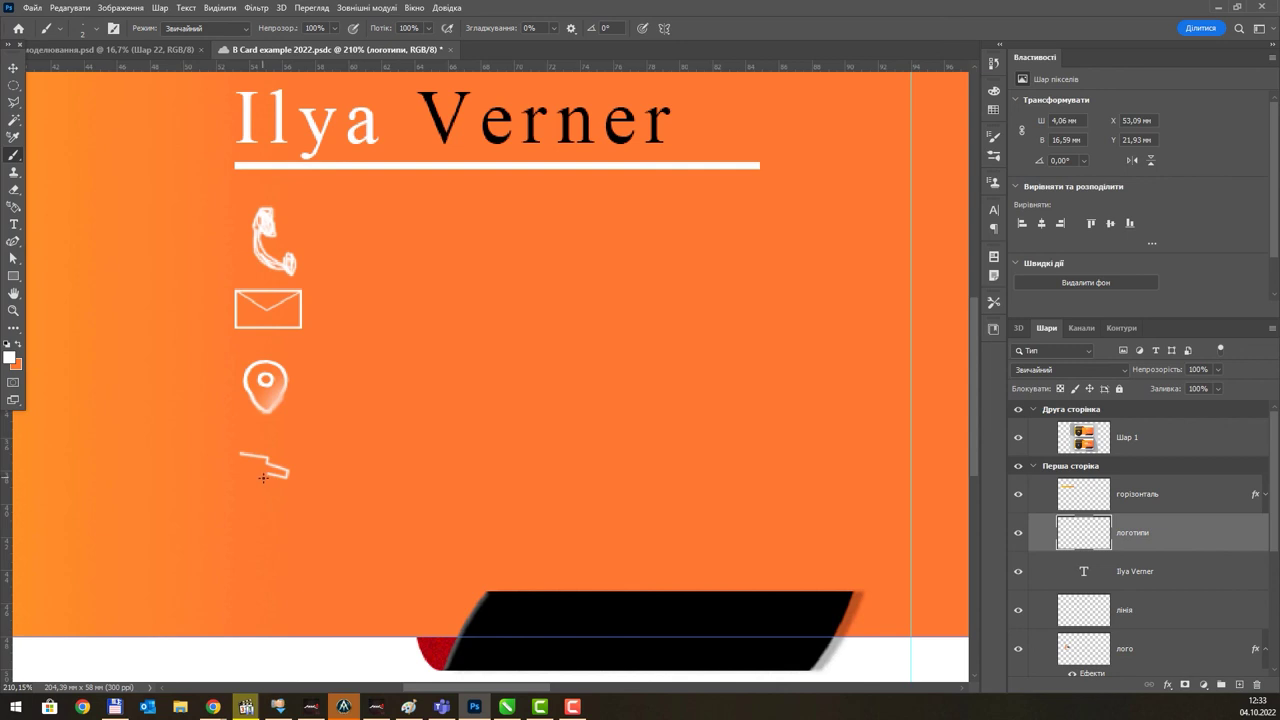
pyautogui.keyDown('shift'); pyautogui.click(236, 455); pyautogui.keyUp('shift')
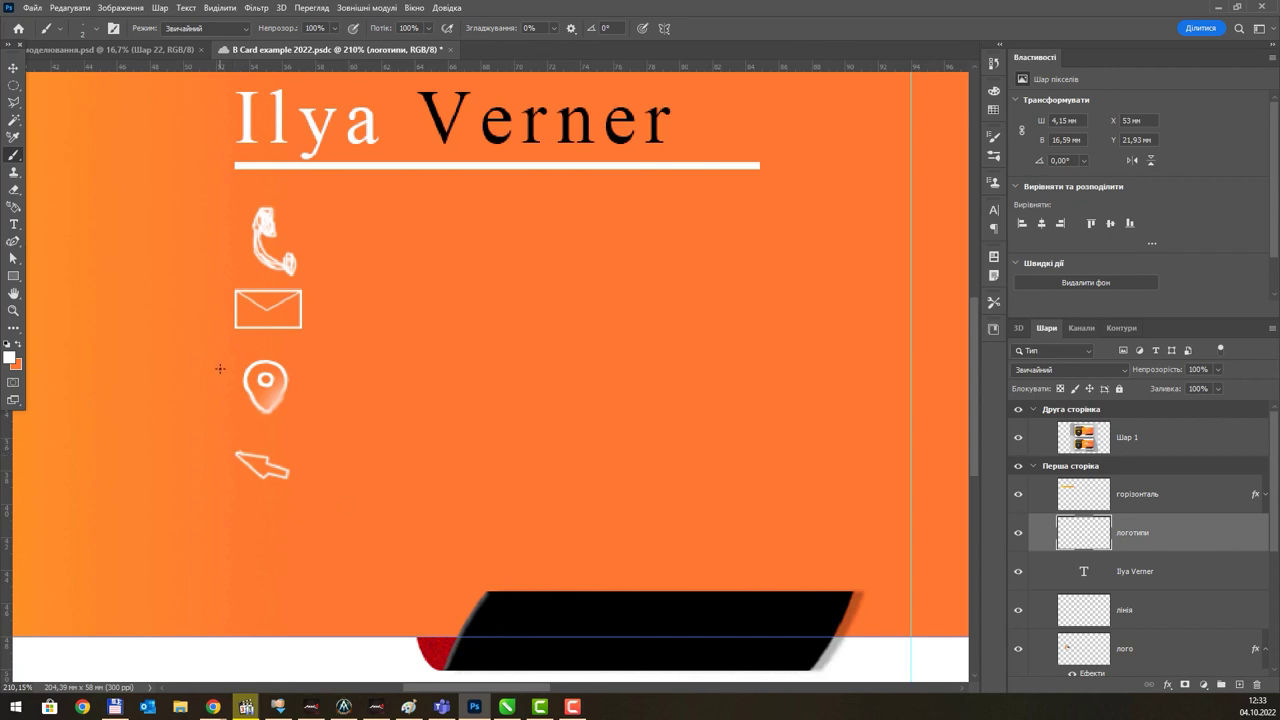
pyautogui.keyDown('alt'); pyautogui.scroll(-3, 308, 346); pyautogui.keyUp('alt')
pyautogui.keyDown('alt'); pyautogui.scroll(-2, 308, 346); pyautogui.keyUp('alt')
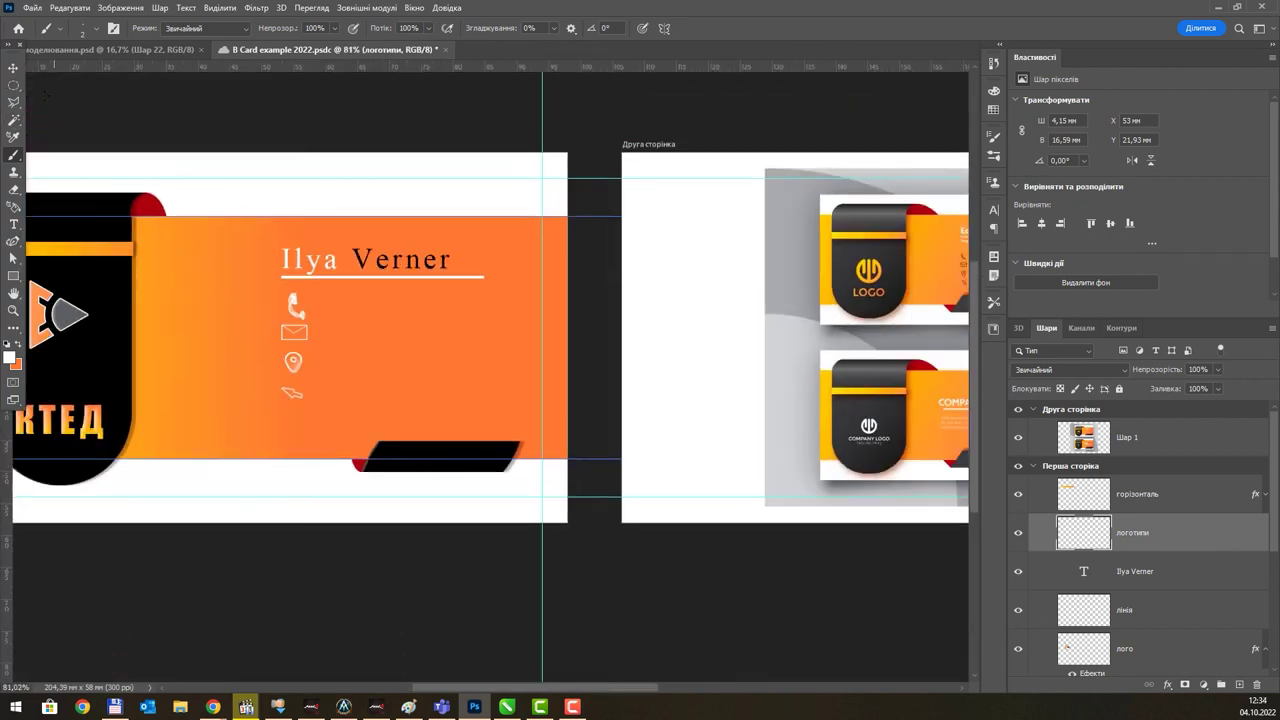
# Nudge the arrow and pin icons into line within the icon column
pyautogui.click(13, 88)
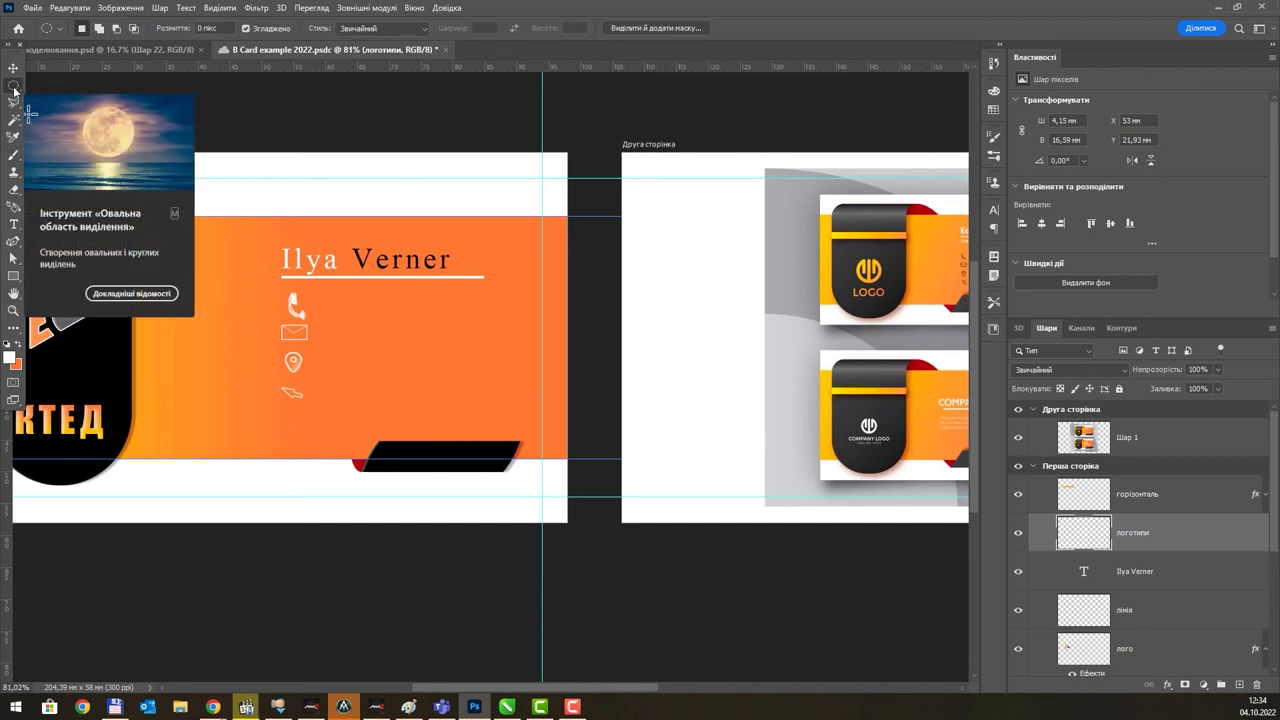
pyautogui.rightClick(13, 88)
pyautogui.click(65, 87)
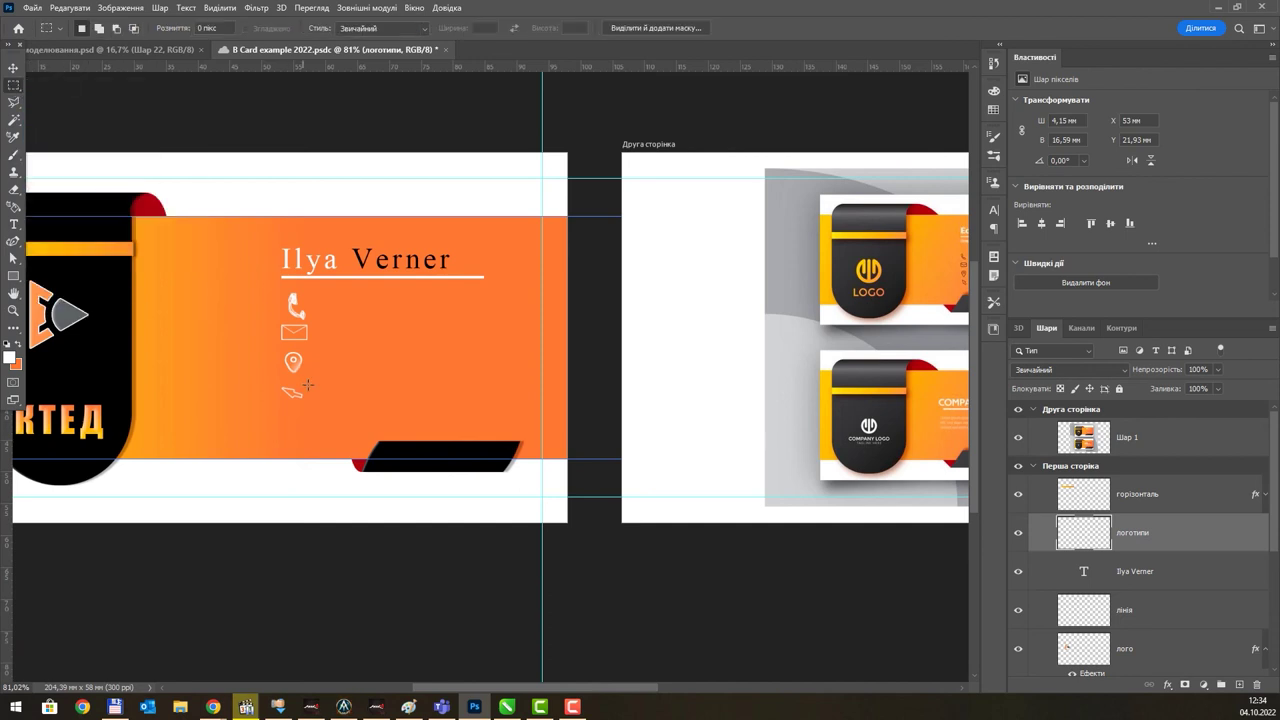
pyautogui.keyDown('alt'); pyautogui.scroll(1, 301, 390); pyautogui.keyUp('alt')
pyautogui.keyDown('alt'); pyautogui.scroll(1, 301, 391); pyautogui.keyUp('alt')
pyautogui.moveTo(246, 375)
pyautogui.mouseDown()
pyautogui.moveTo(324, 432)
pyautogui.moveTo(292, 400)
pyautogui.mouseUp()
pyautogui.press('v')
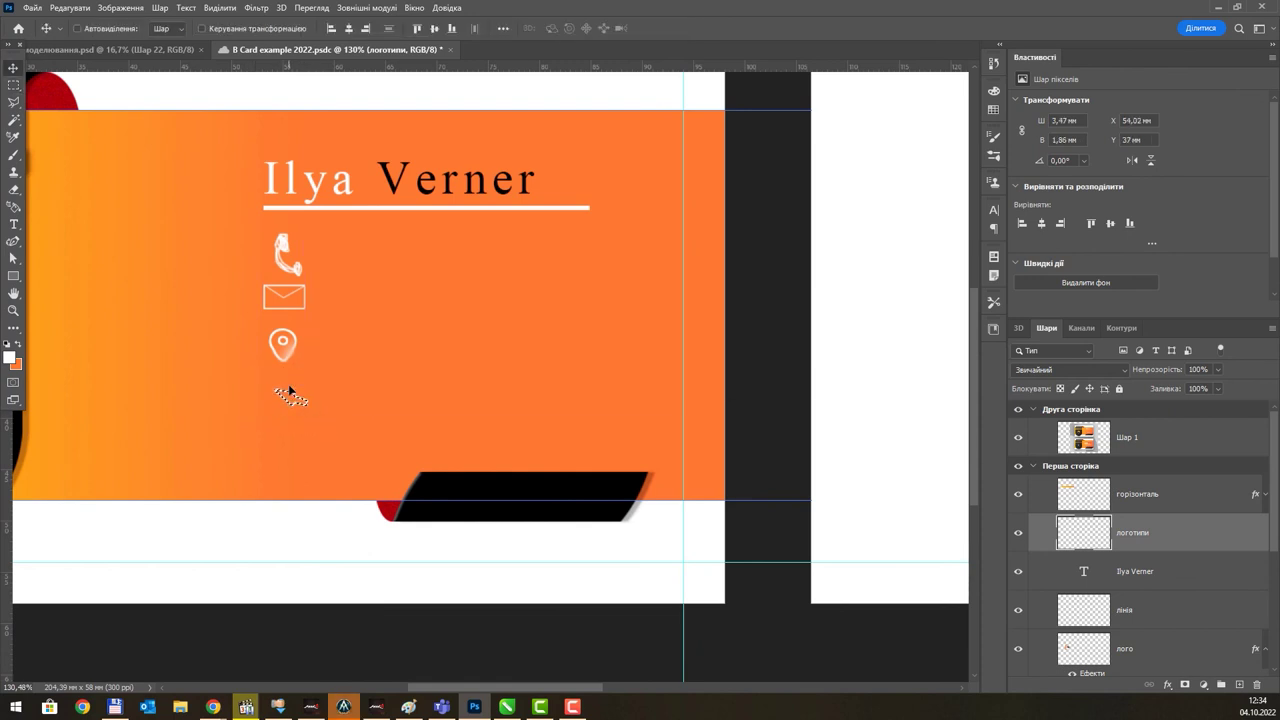
pyautogui.press('m')
pyautogui.moveTo(264, 323)
pyautogui.mouseDown()
pyautogui.moveTo(307, 365)
pyautogui.moveTo(289, 346)
pyautogui.mouseUp()
pyautogui.press('v')
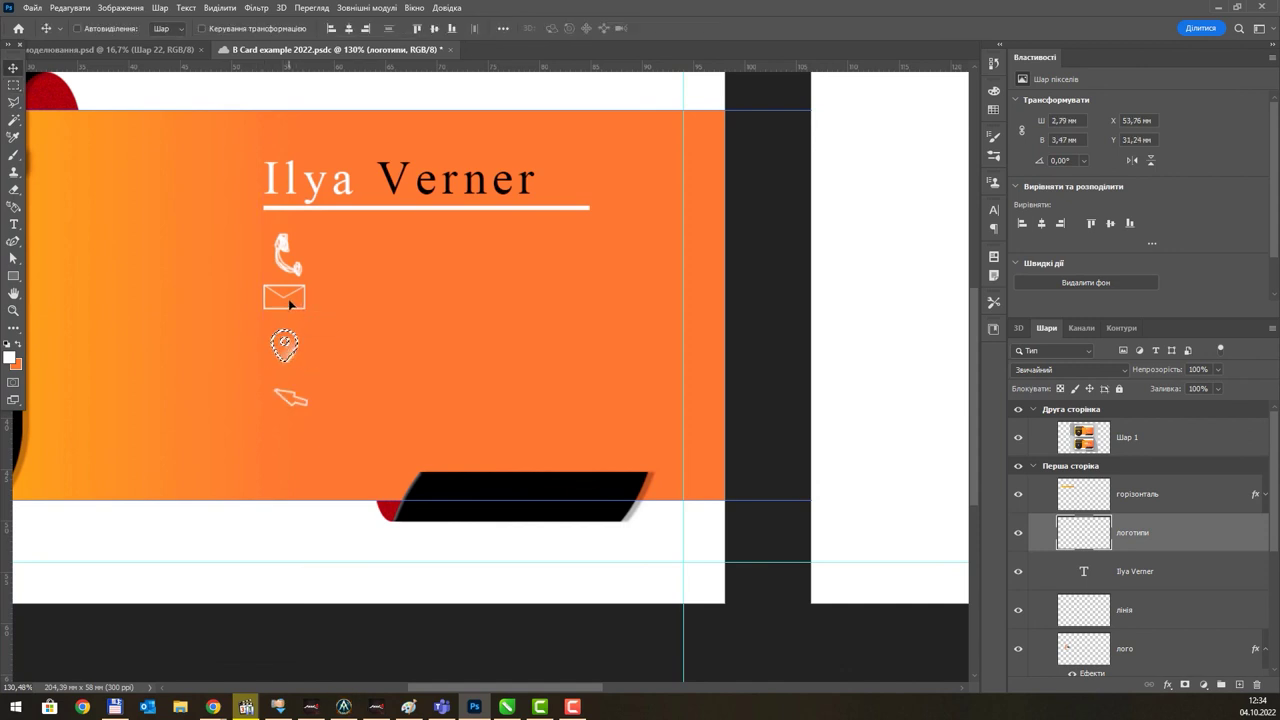
pyautogui.hotkey('ctrl', 'd')
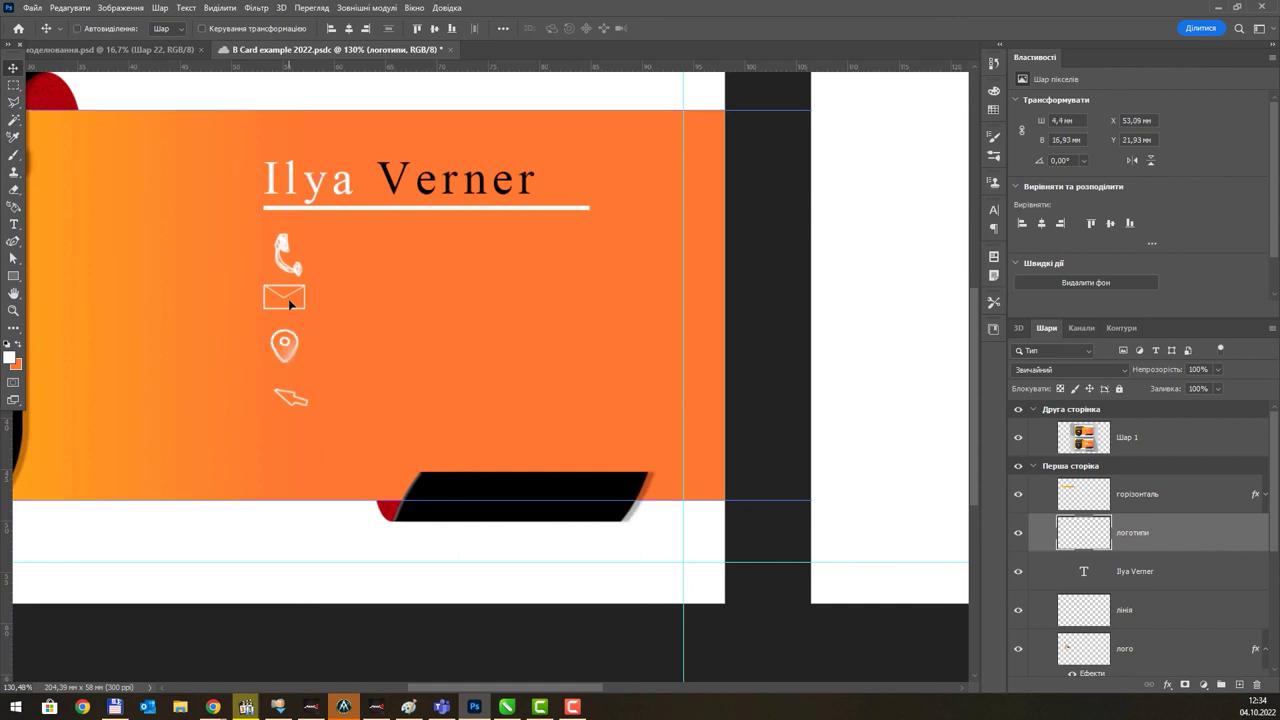
# Select the phone icon and nudge it into line with the others
pyautogui.click(13, 85)
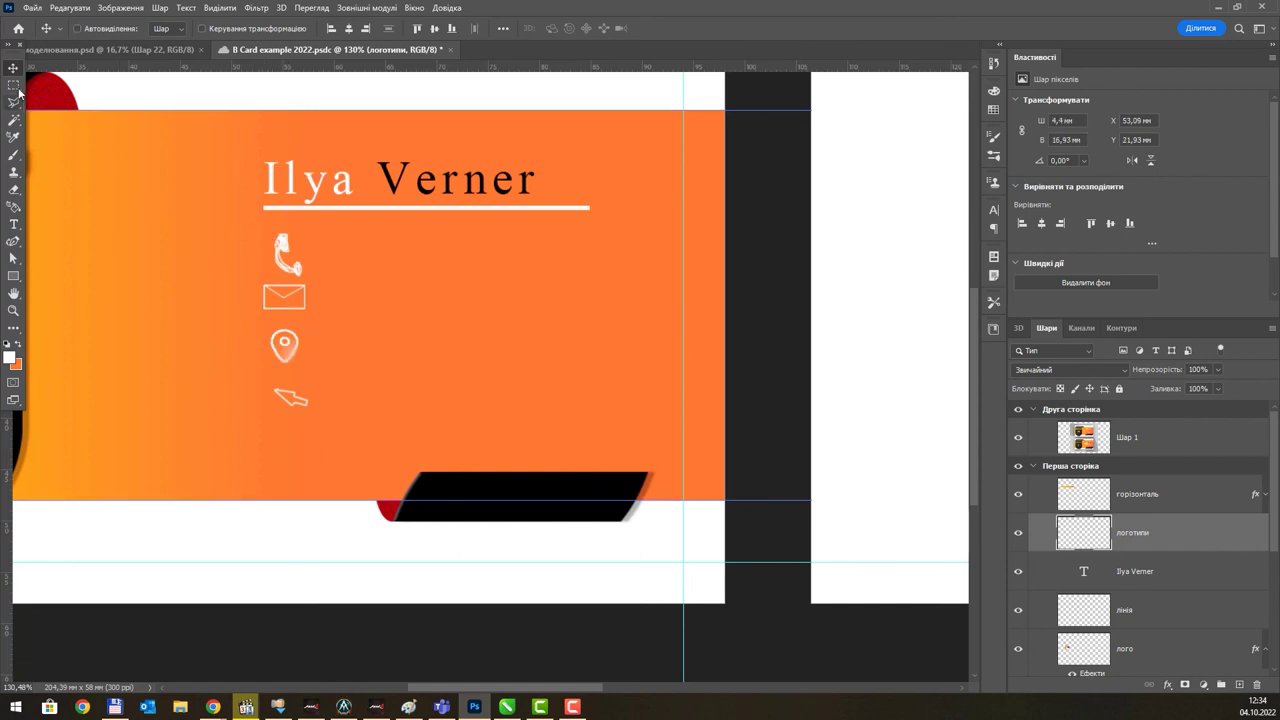
pyautogui.moveTo(274, 212); pyautogui.dragTo(316, 281)
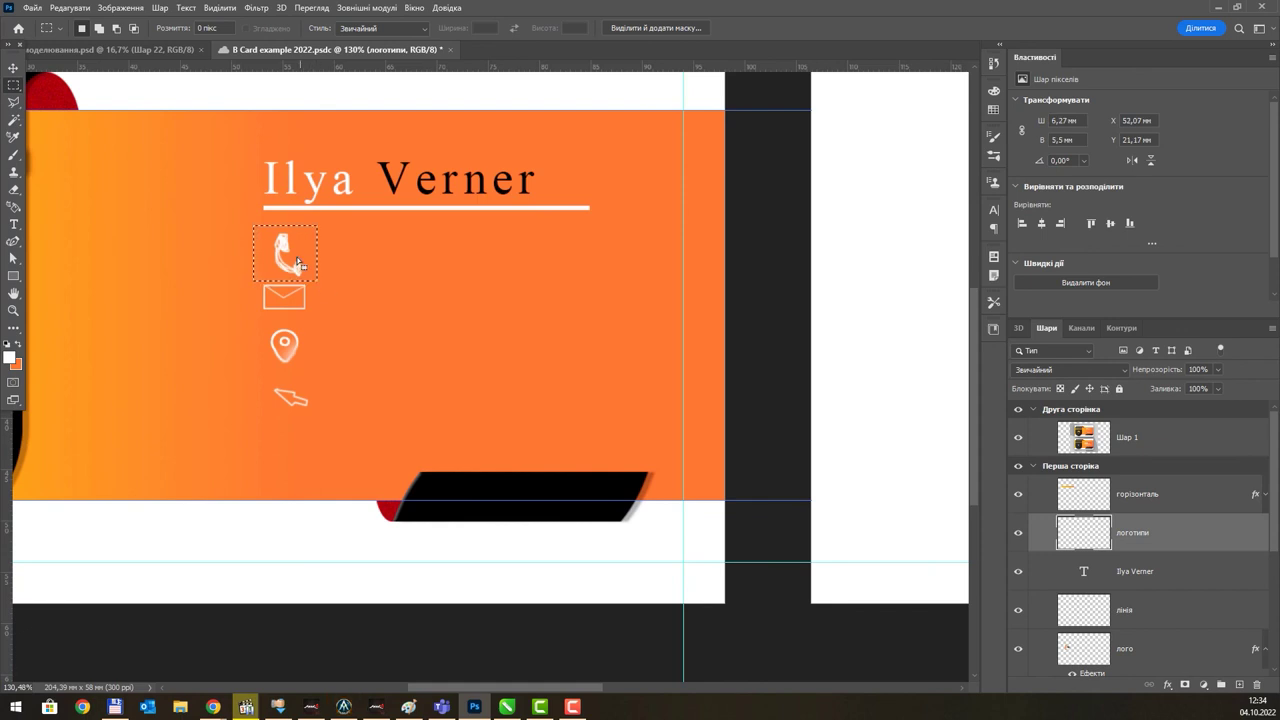
pyautogui.press('v')
pyautogui.click(288, 256)
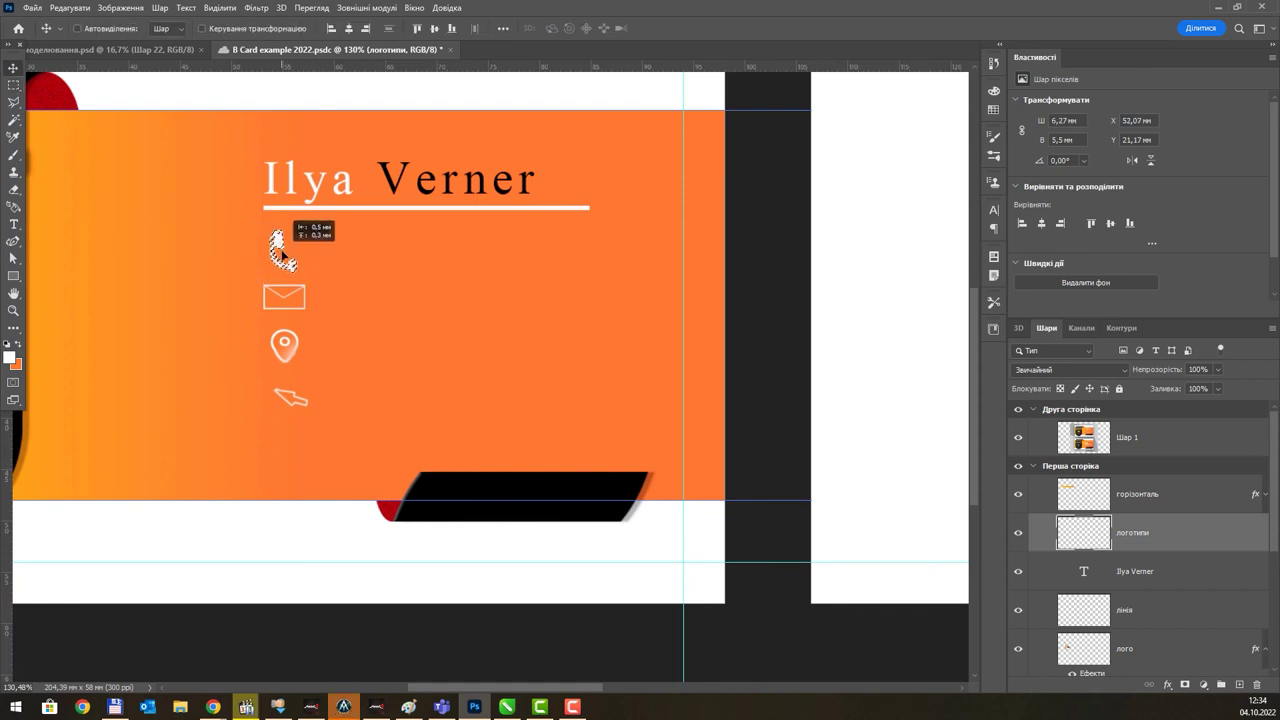
pyautogui.hotkey('ctrl', 'd')
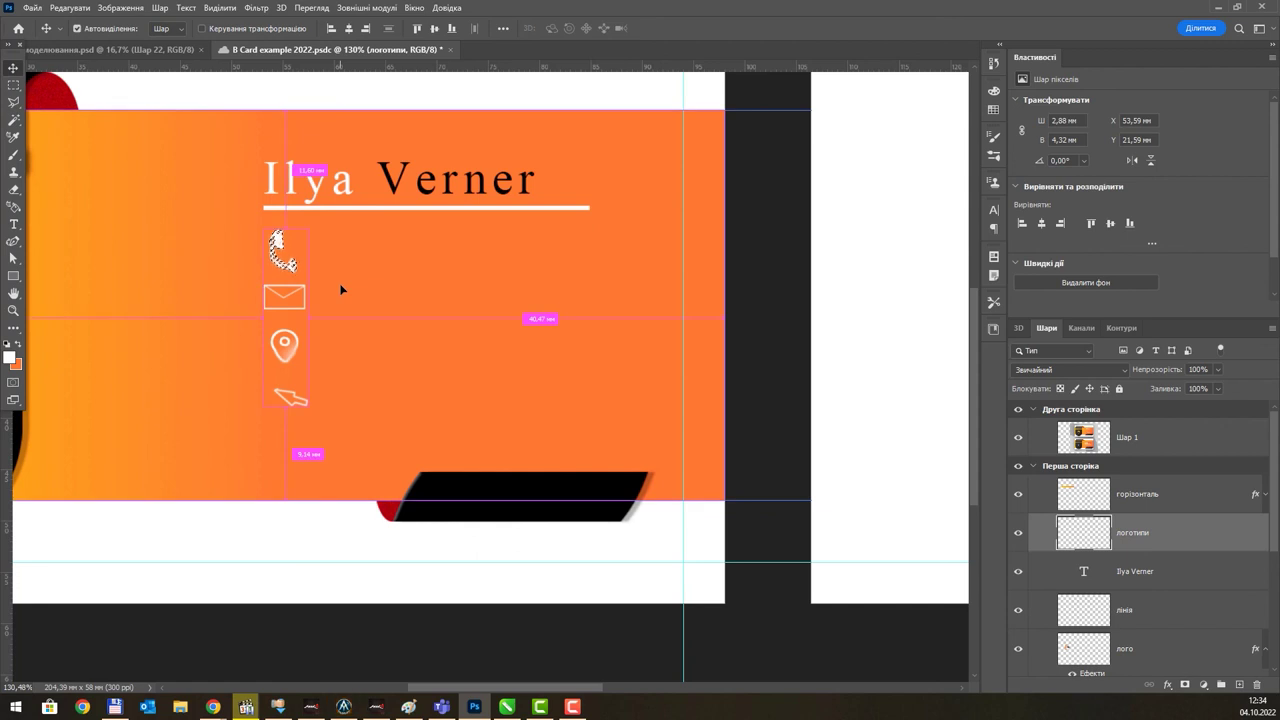
# Shift the four-icon column left and down to X 50.97 mm, Y 25.4 mm
pyautogui.scroll(-2, 478, 352)
pyautogui.scroll(-2, 480, 364)
pyautogui.scroll(1, 785, 314)
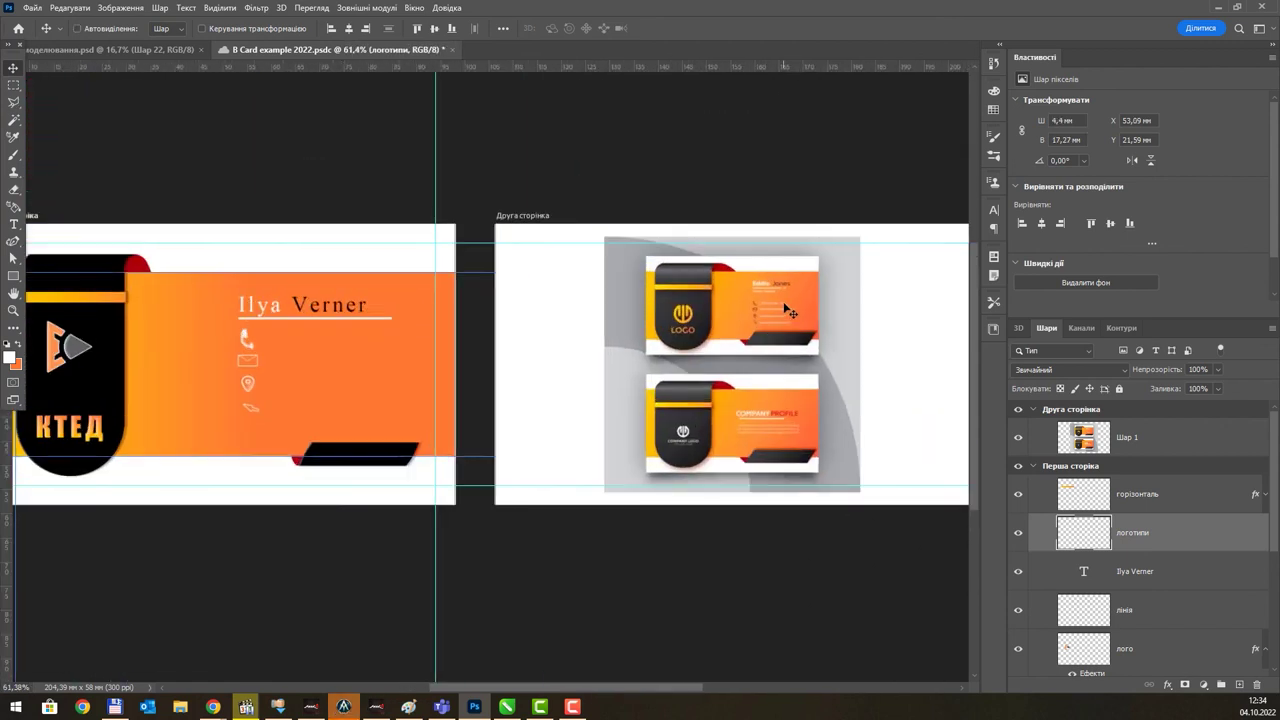
pyautogui.scroll(2, 788, 312)
pyautogui.scroll(2, 785, 305)
pyautogui.scroll(1, 768, 288)
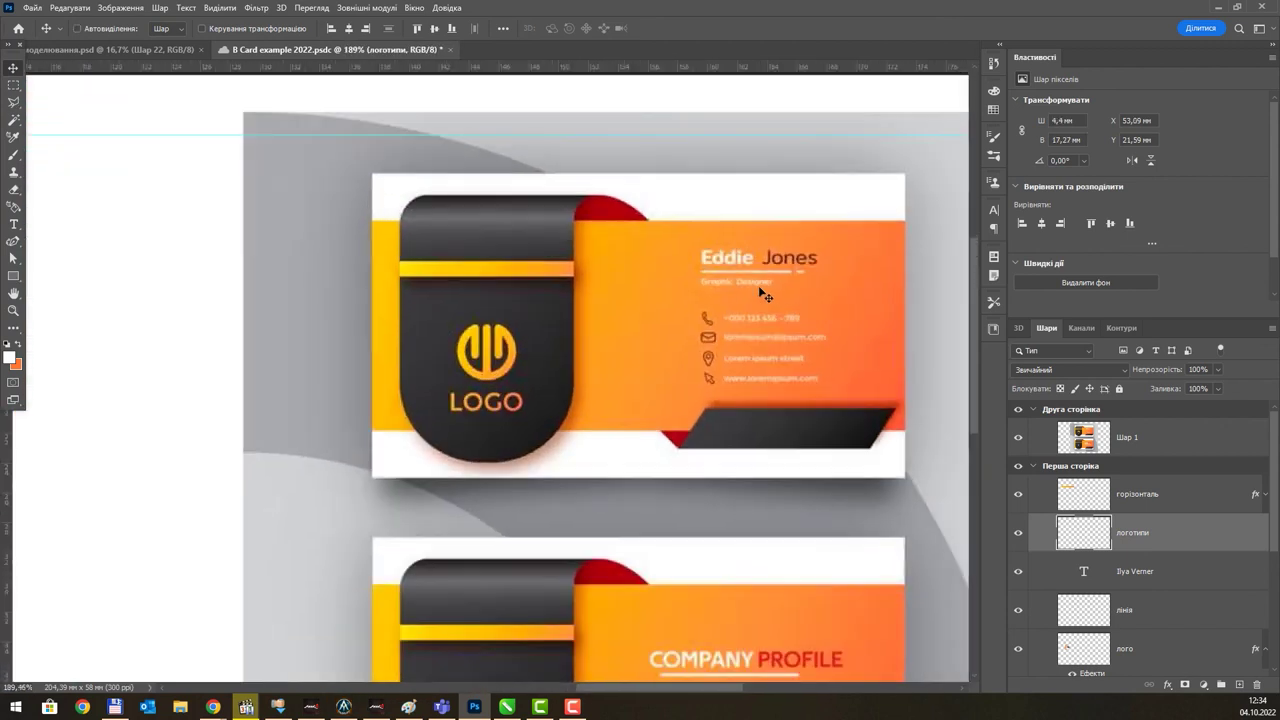
pyautogui.scroll(-3, 760, 295)
pyautogui.scroll(-1, 755, 300)
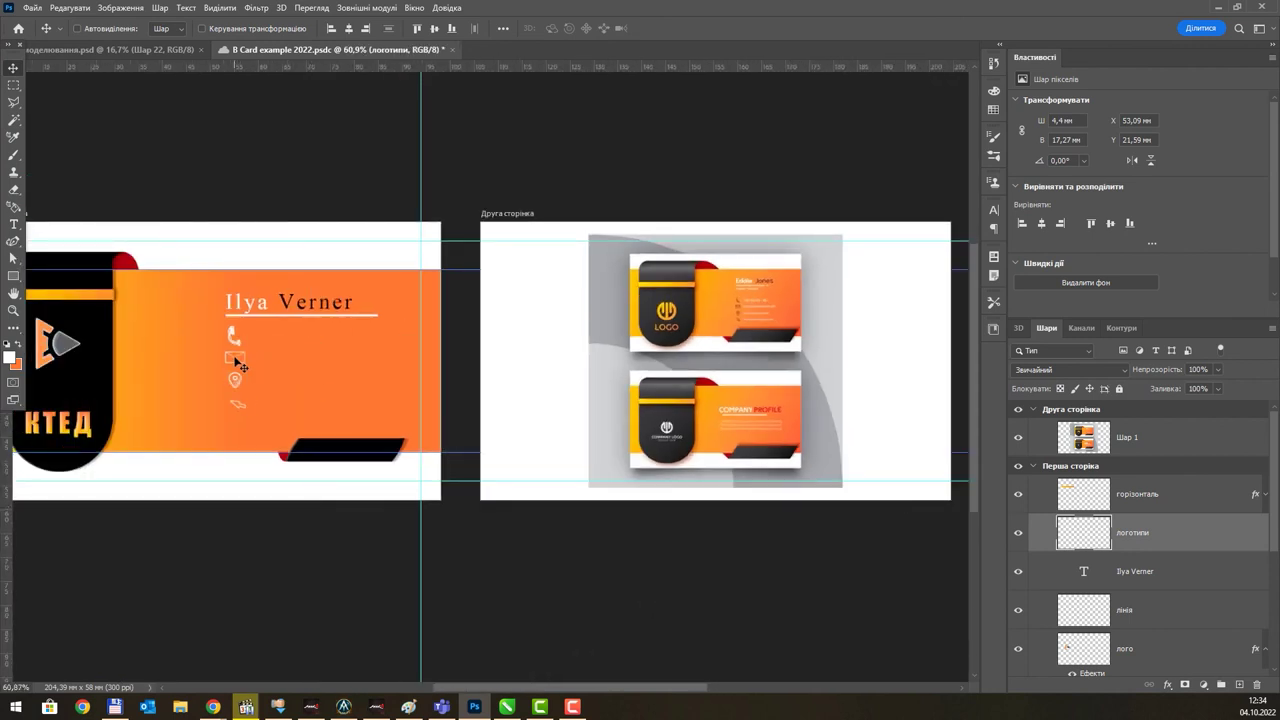
pyautogui.moveTo(240, 361); pyautogui.dragTo(229, 375)
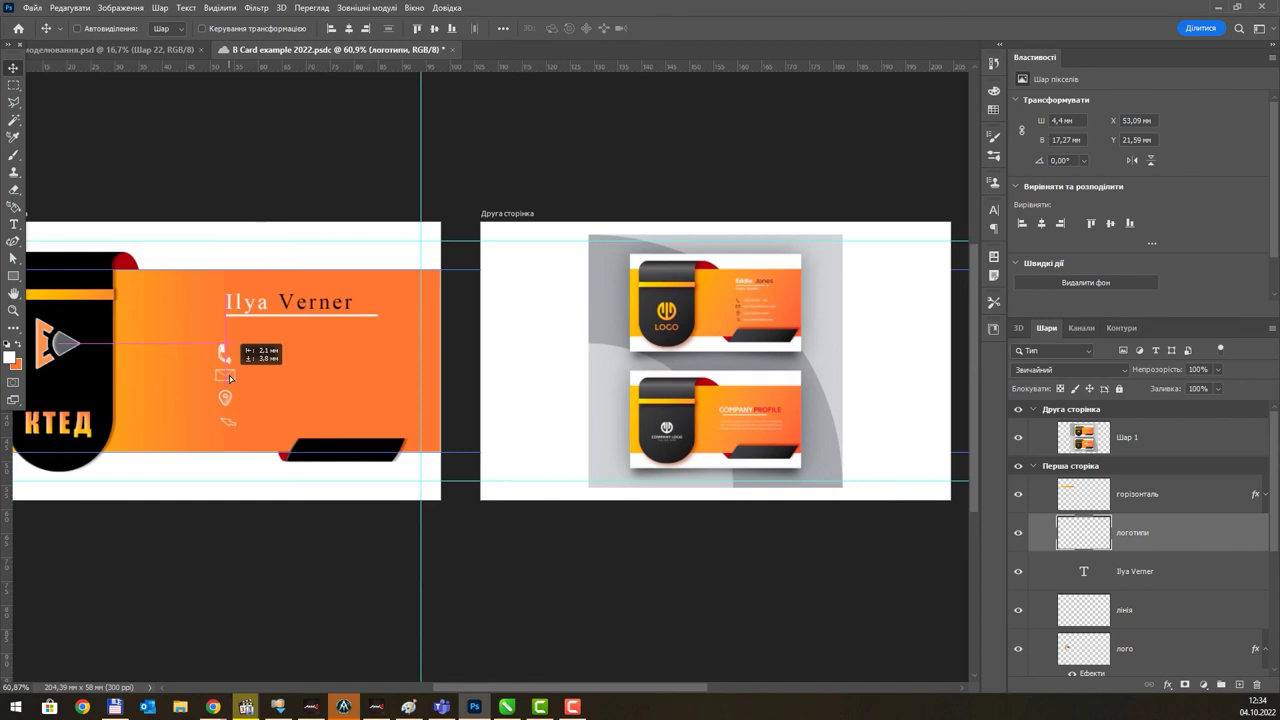
pyautogui.scroll(1, 200, 320)
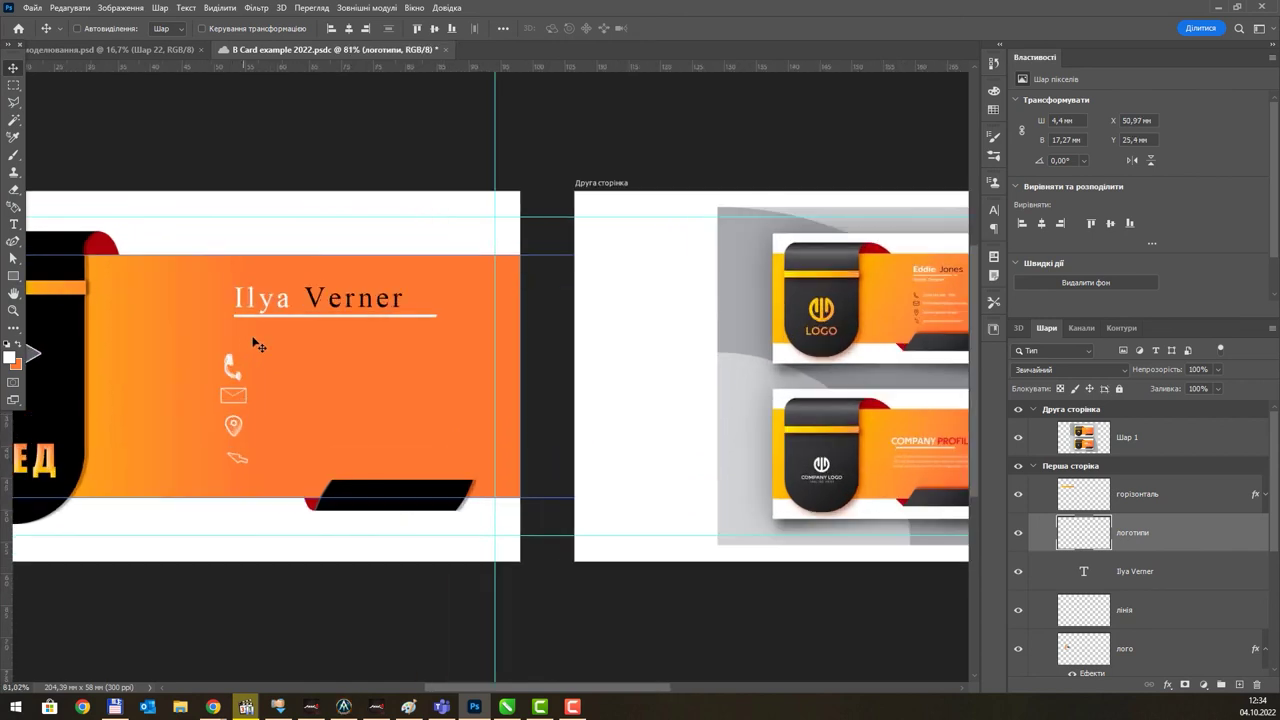
pyautogui.scroll(1, 251, 343)
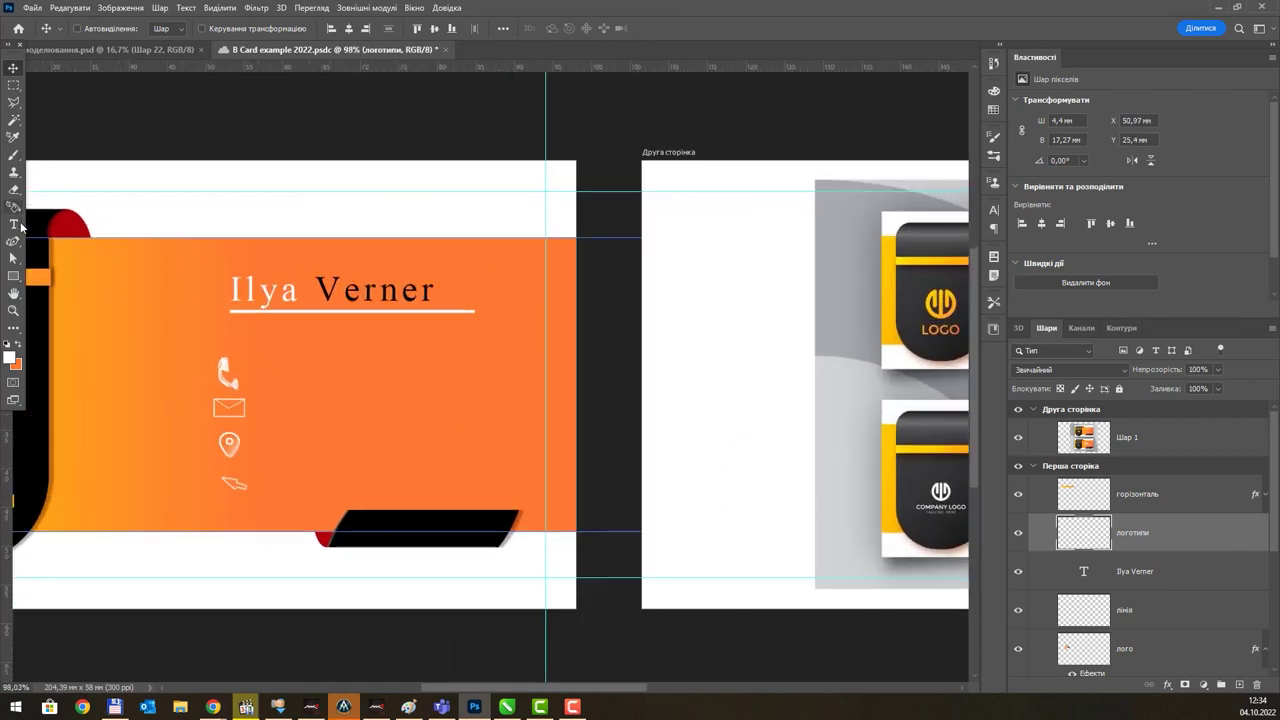
# Type a white 'Lecturer' text line beneath the underlined name
pyautogui.click(14, 225)
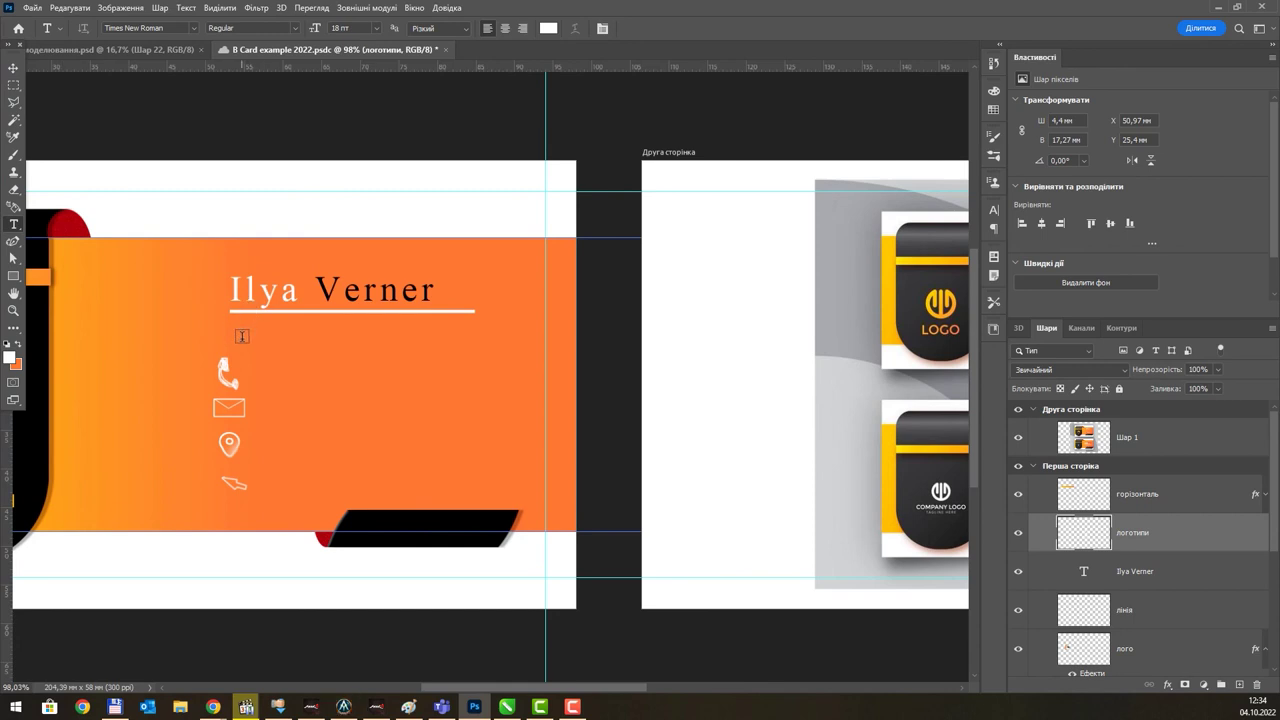
pyautogui.click(242, 337)
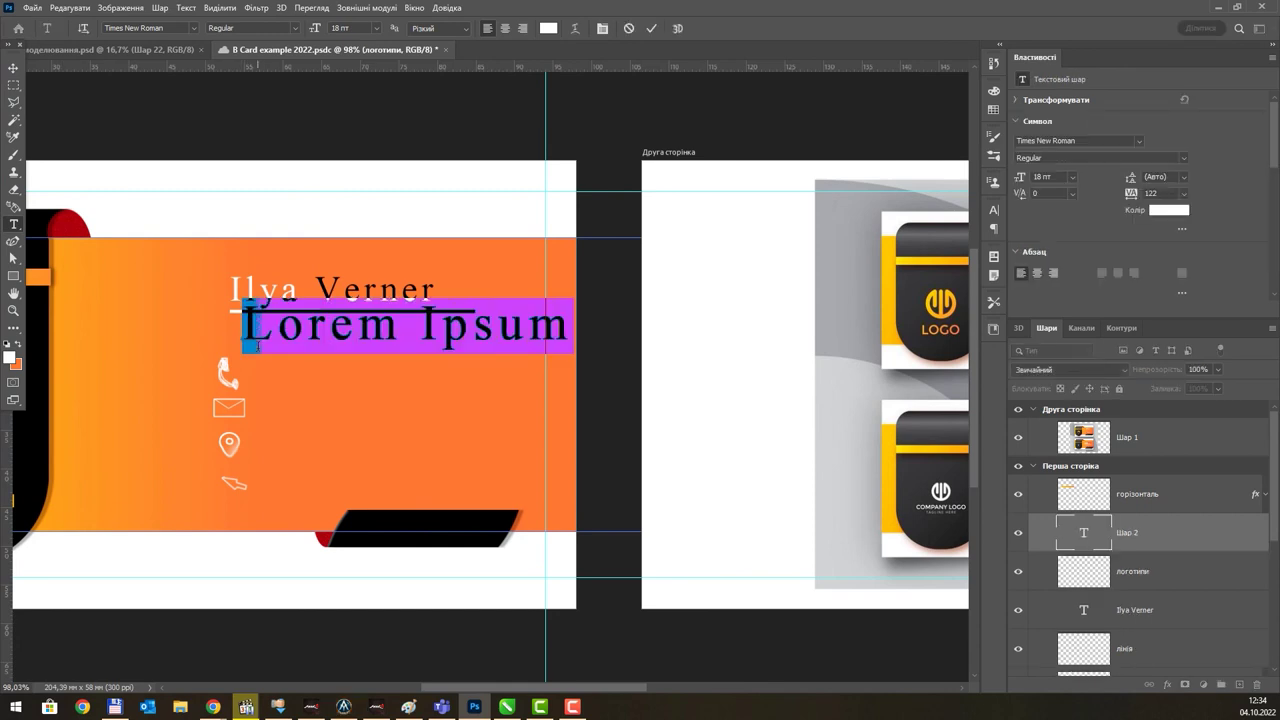
pyautogui.write('Lectu')
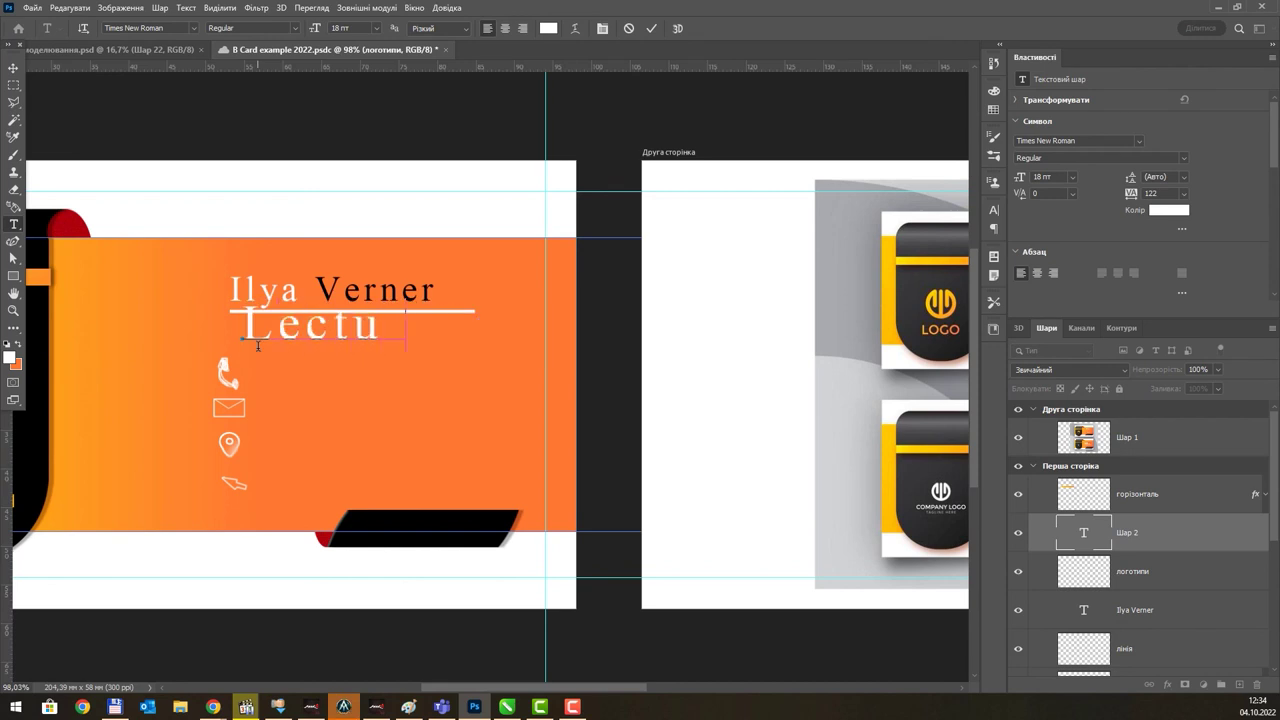
pyautogui.write('rere')
pyautogui.press('BackSpace')
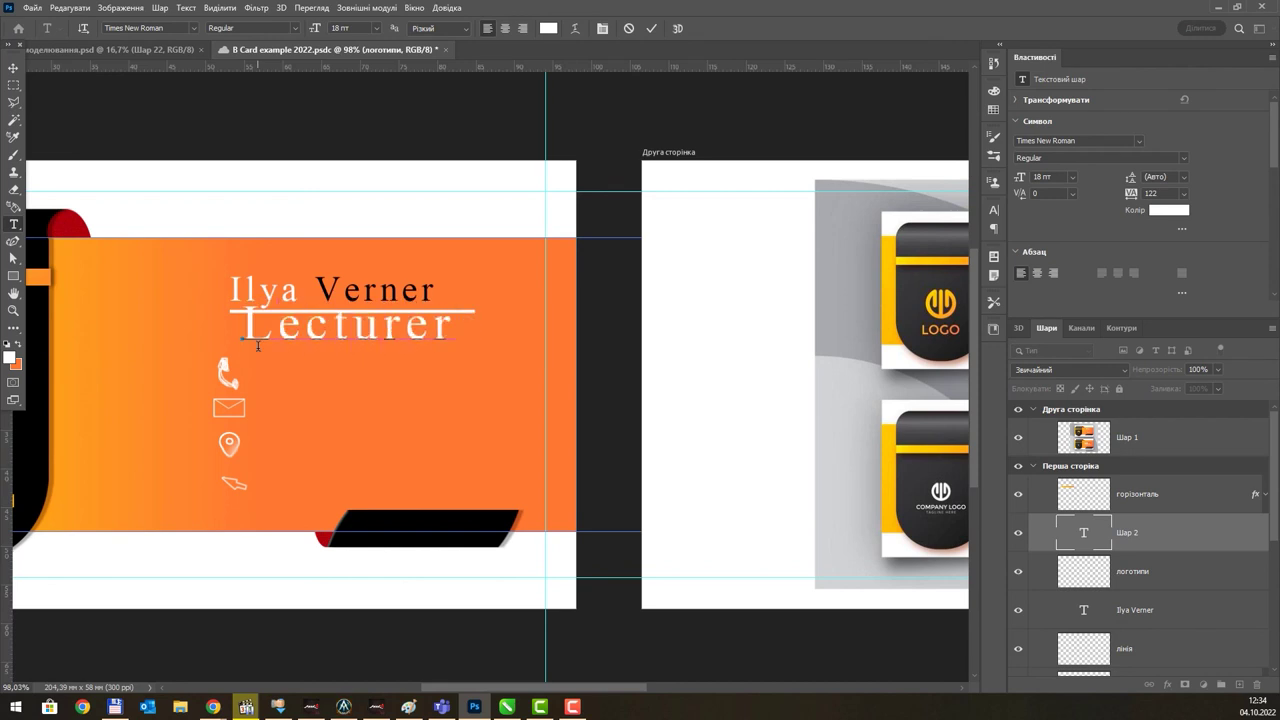
pyautogui.click(13, 68)
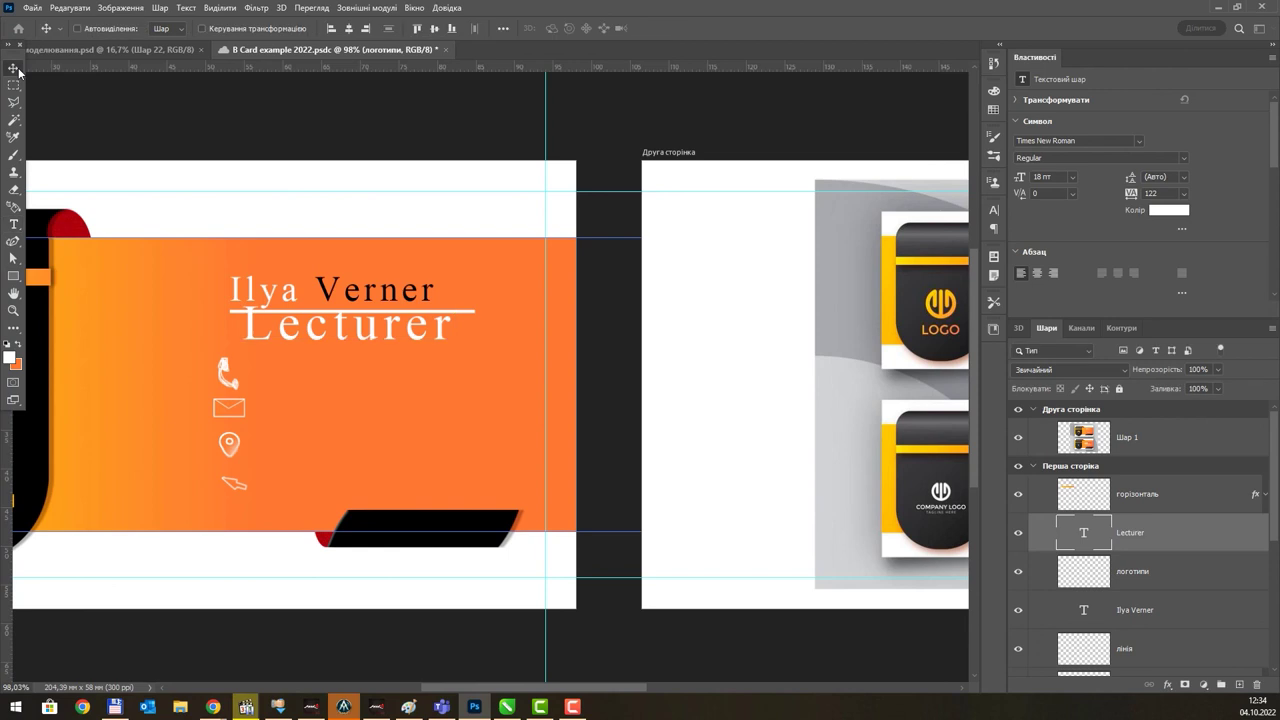
# Scale the Lecturer text down to about 6.88 pt
pyautogui.hotkey('ctrl', 't')
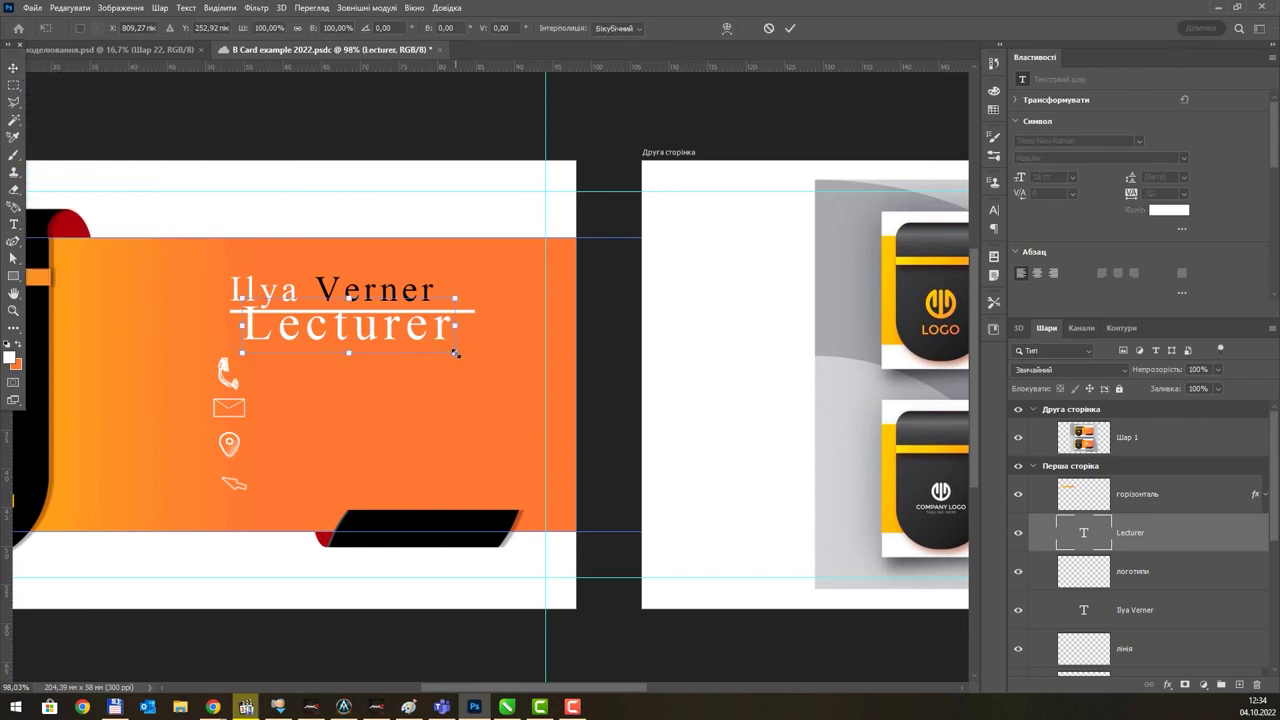
pyautogui.moveTo(451, 351)
pyautogui.mouseDown()
pyautogui.moveTo(376, 318)
pyautogui.moveTo(323, 342)
pyautogui.moveTo(316, 328)
pyautogui.mouseUp()
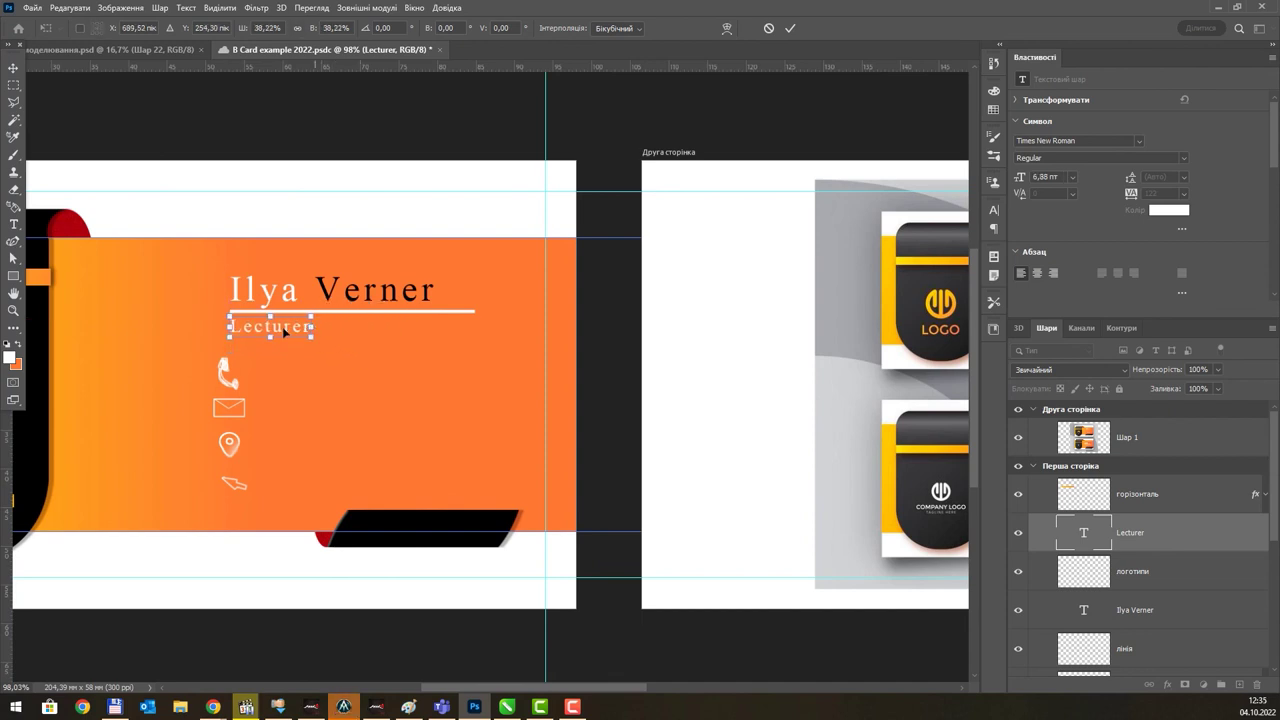
pyautogui.moveTo(316, 328); pyautogui.dragTo(312, 334)
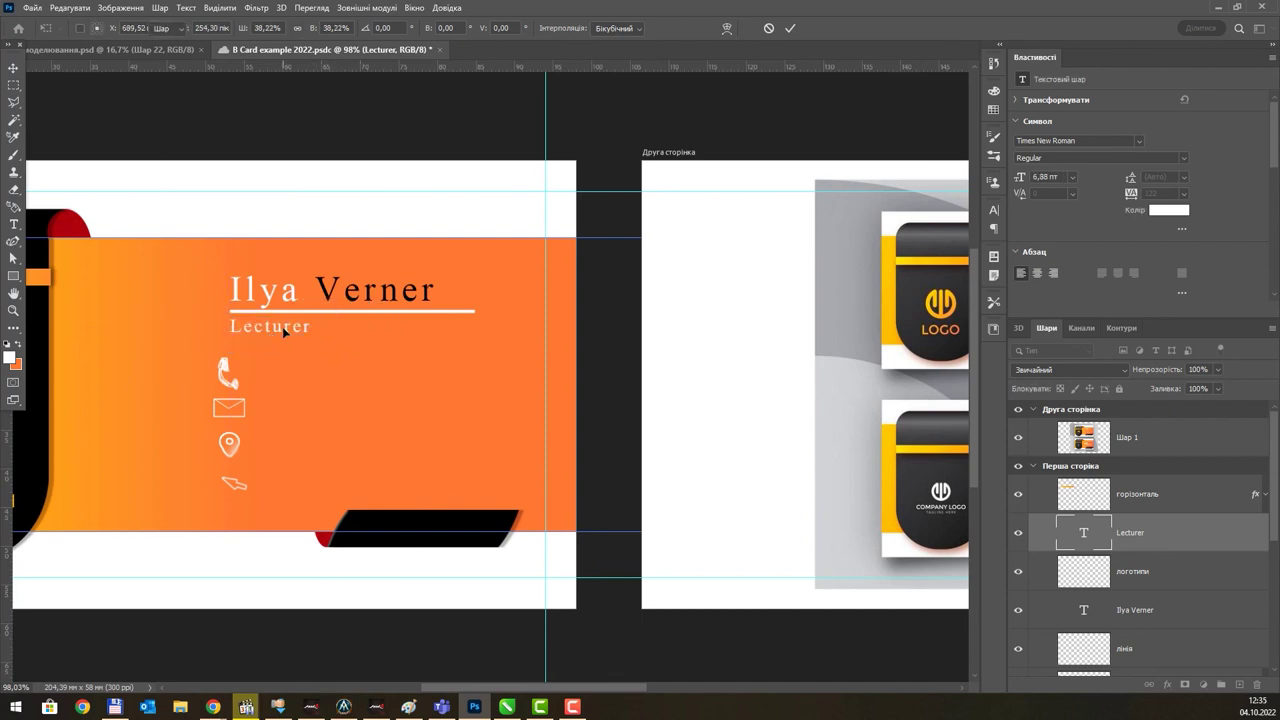
pyautogui.press('Return')
pyautogui.keyDown('alt'); pyautogui.scroll(-2, 760, 326); pyautogui.keyUp('alt')
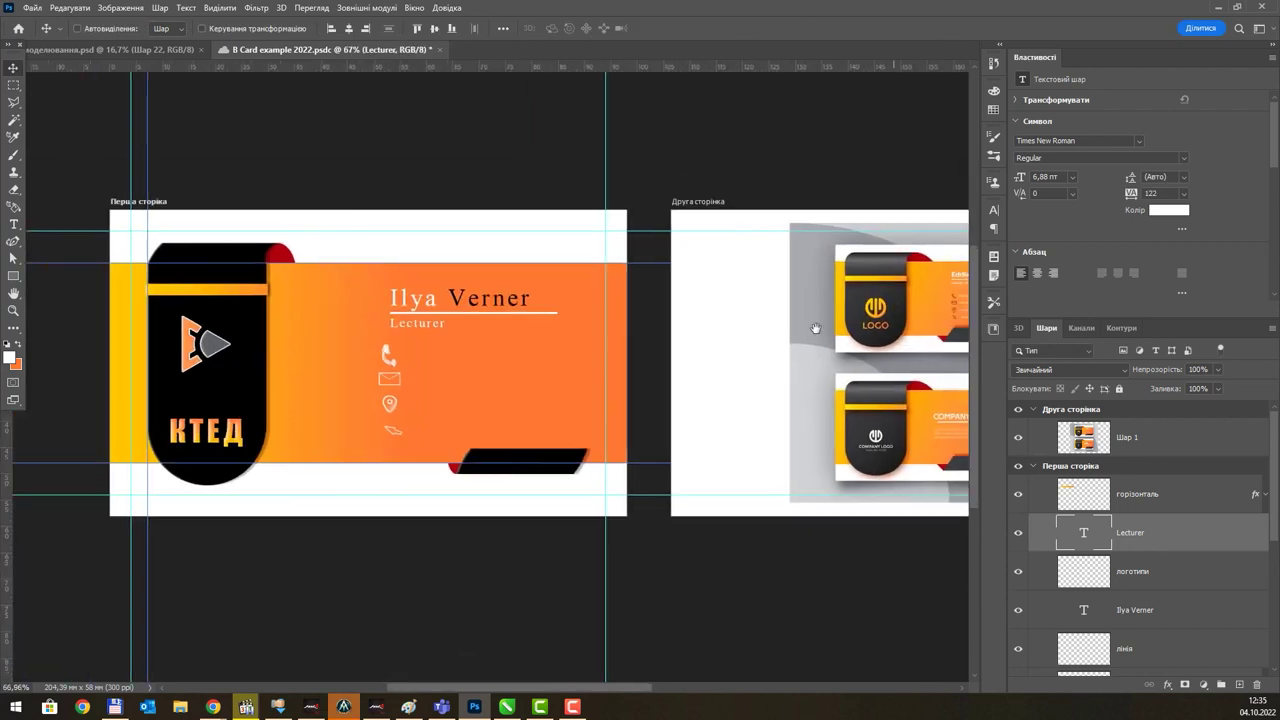
pyautogui.hscroll(5, 768, 328)
pyautogui.hscroll(2, 700, 350)
pyautogui.keyDown('alt'); pyautogui.scroll(3, 600, 380); pyautogui.keyUp('alt')
pyautogui.keyDown('alt'); pyautogui.scroll(-3, 600, 380); pyautogui.keyUp('alt')
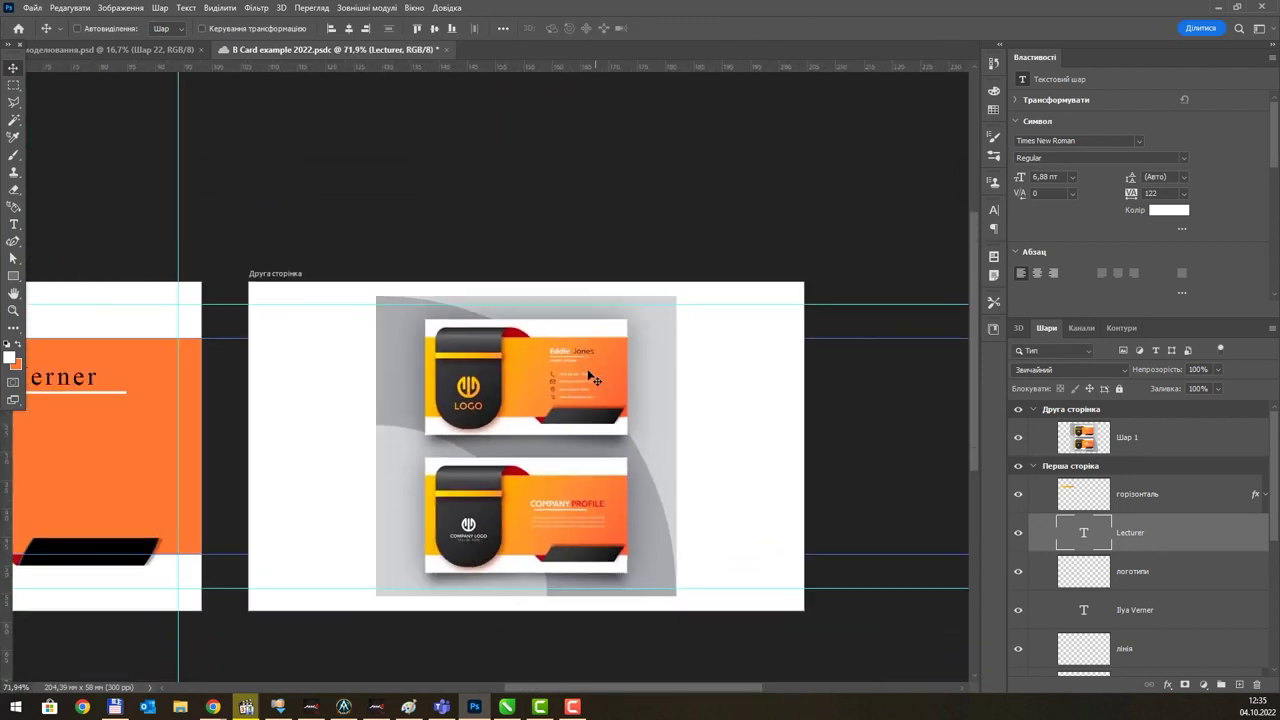
pyautogui.keyDown('alt'); pyautogui.scroll(2, 166, 394); pyautogui.keyUp('alt')
pyautogui.keyDown('alt'); pyautogui.scroll(2, 342, 420); pyautogui.keyUp('alt')
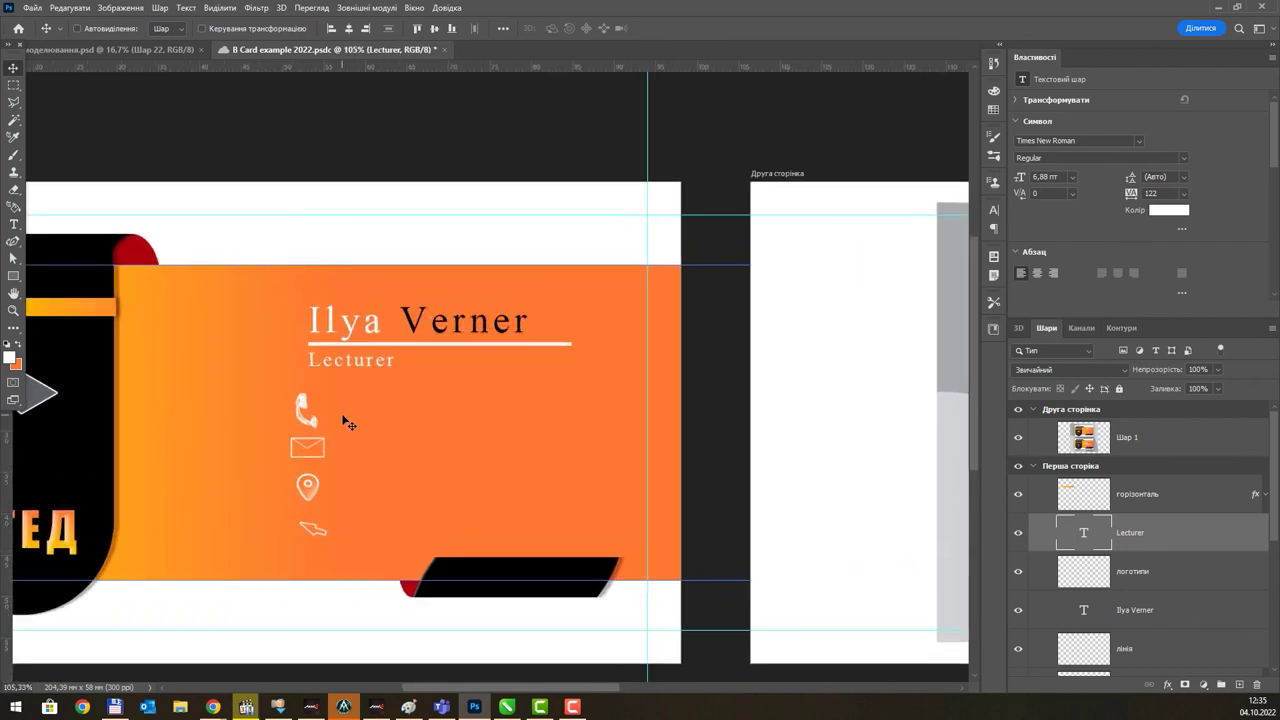
# Alt-drag a copy of Lecturer beside the phone icon and enlarge it about 157%
pyautogui.moveTo(362, 361)
pyautogui.keyDown('alt'); pyautogui.mouseDown()
pyautogui.moveTo(394, 420)
pyautogui.moveTo(445, 422)
pyautogui.mouseUp(); pyautogui.keyUp('alt')
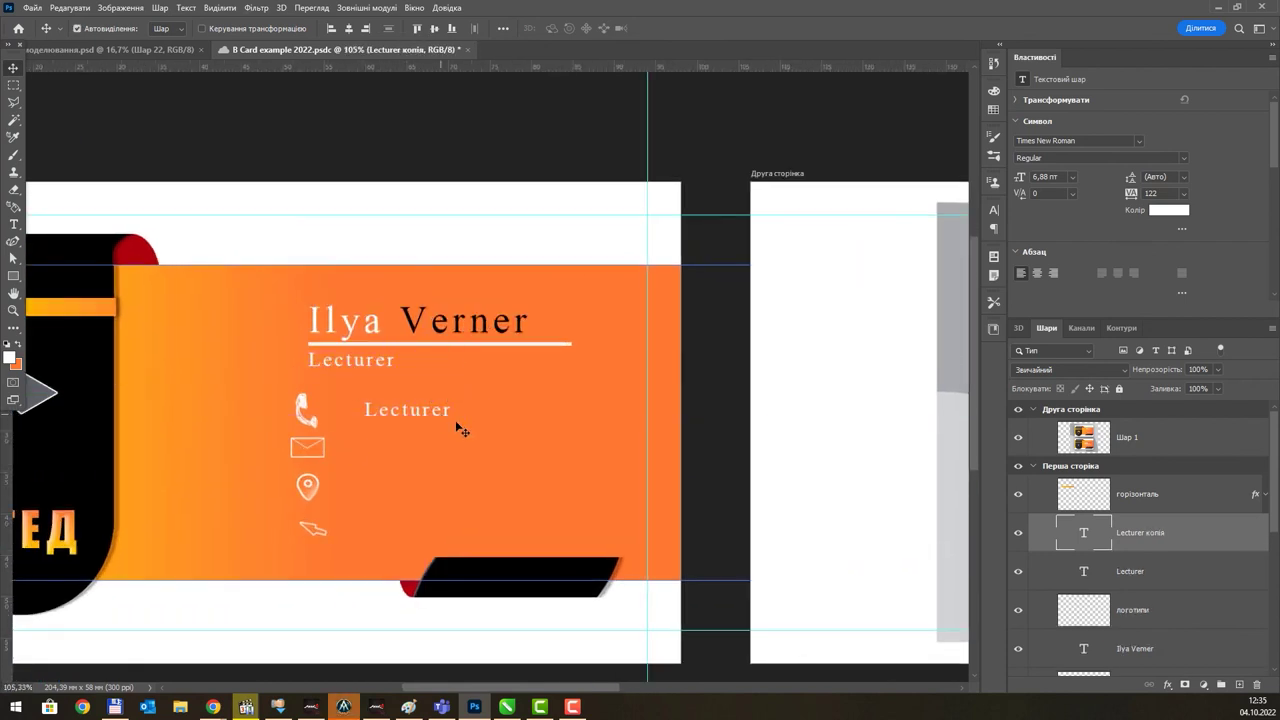
pyautogui.hotkey('ctrl', 't')
pyautogui.moveTo(456, 423)
pyautogui.mouseDown()
pyautogui.moveTo(500, 430)
pyautogui.moveTo(449, 420)
pyautogui.mouseUp()
pyautogui.press('Return')
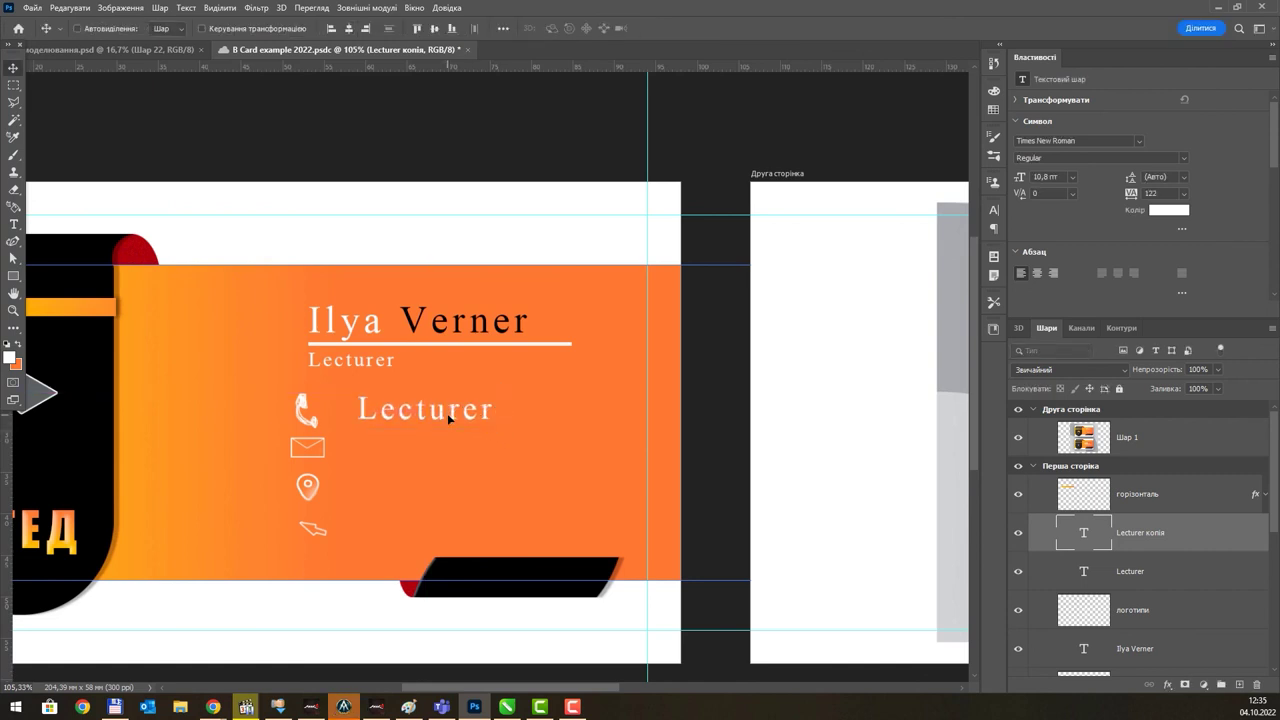
# Replace the copied text with the beginning of the phone number
pyautogui.write('tLec')
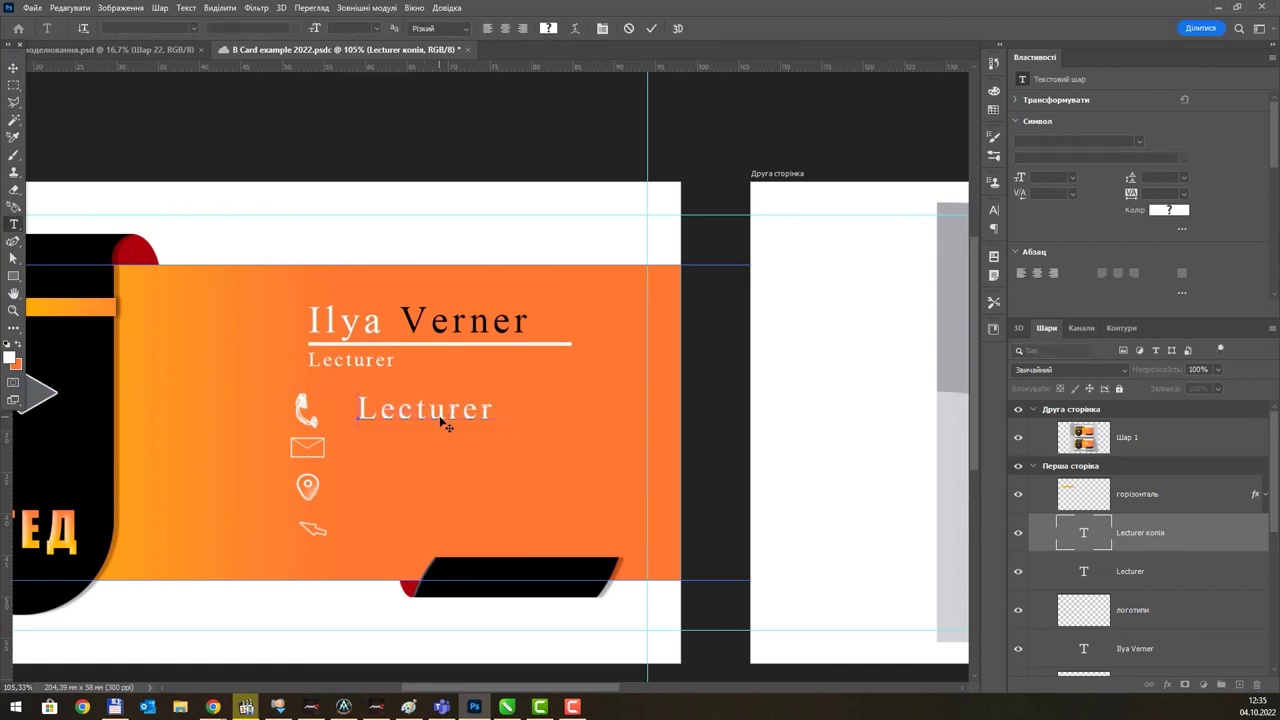
pyautogui.write('t')
pyautogui.hotkey('ctrl', 'a')
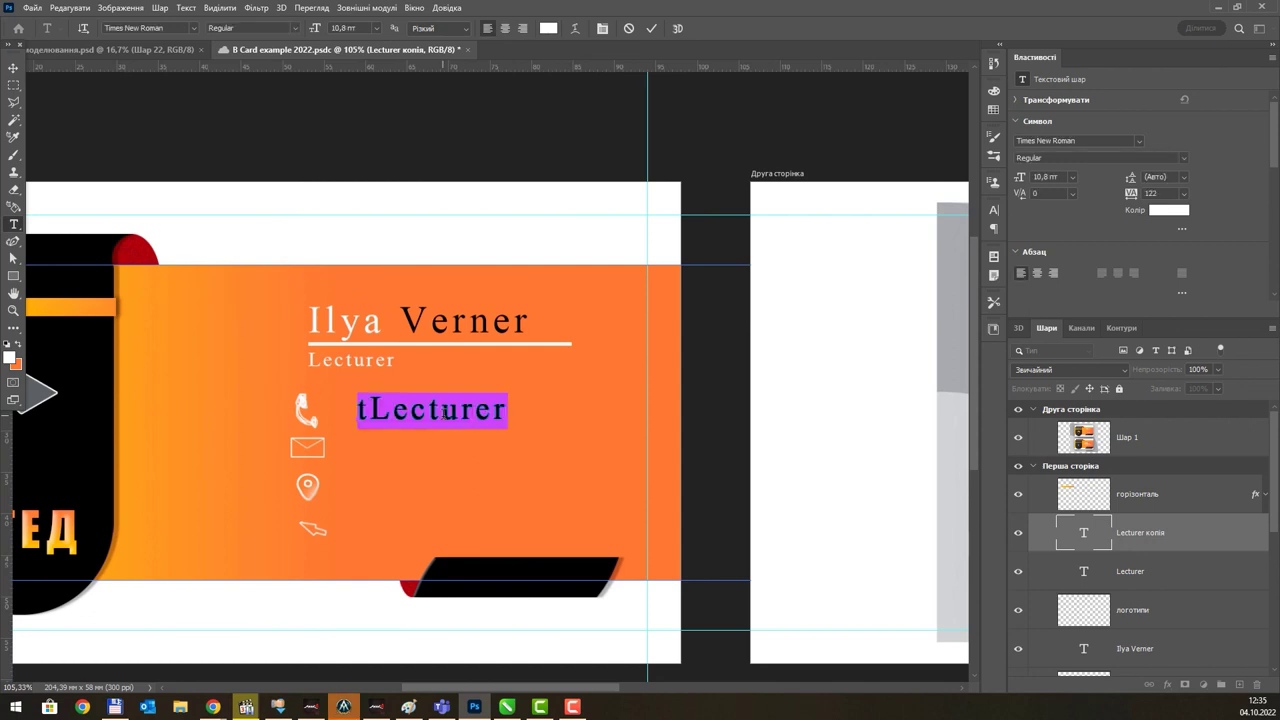
pyautogui.press('BackSpace')
# Finish the placeholder phone number ending in XXX beside the phone icon
pyautogui.write('8')
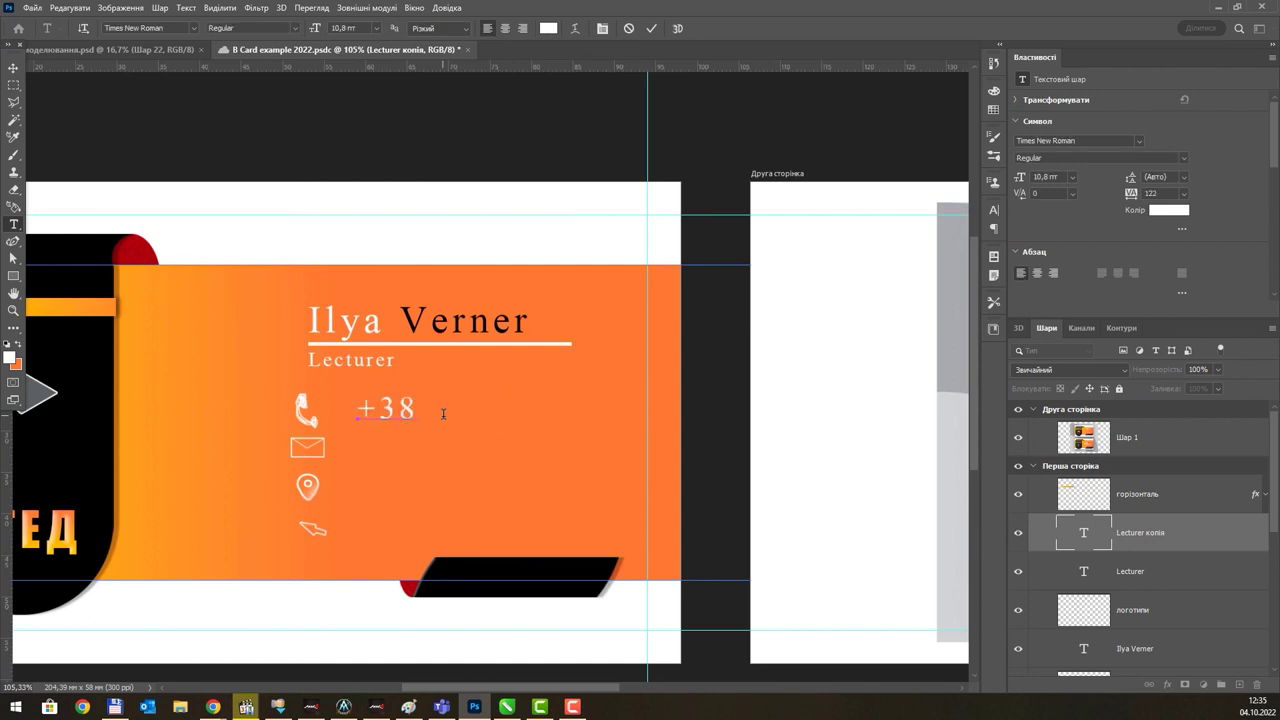
pyautogui.write('0-')
pyautogui.write('9')
pyautogui.write('7-xx')
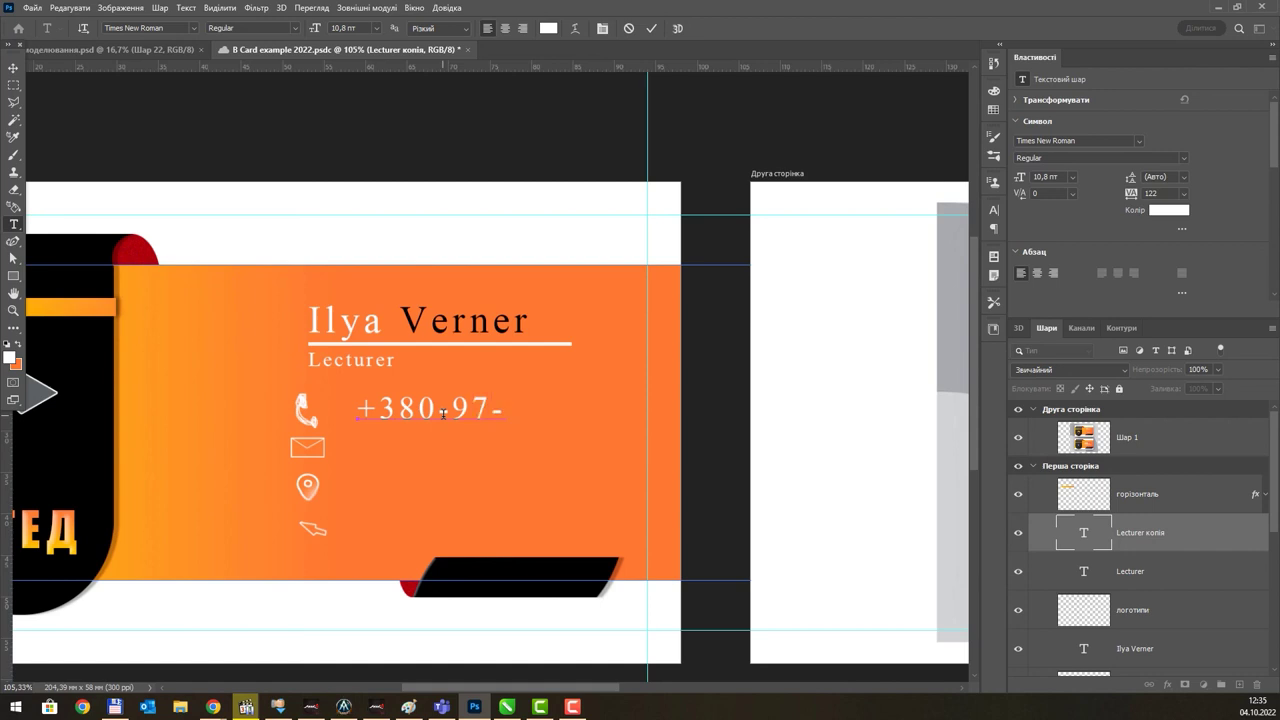
# Finish the placeholder phone number ending in XXX beside the phone icon
pyautogui.write('x')
pyautogui.press('BackSpace')
pyautogui.press('BackSpace')
pyautogui.write('XX')
pyautogui.write('X-')
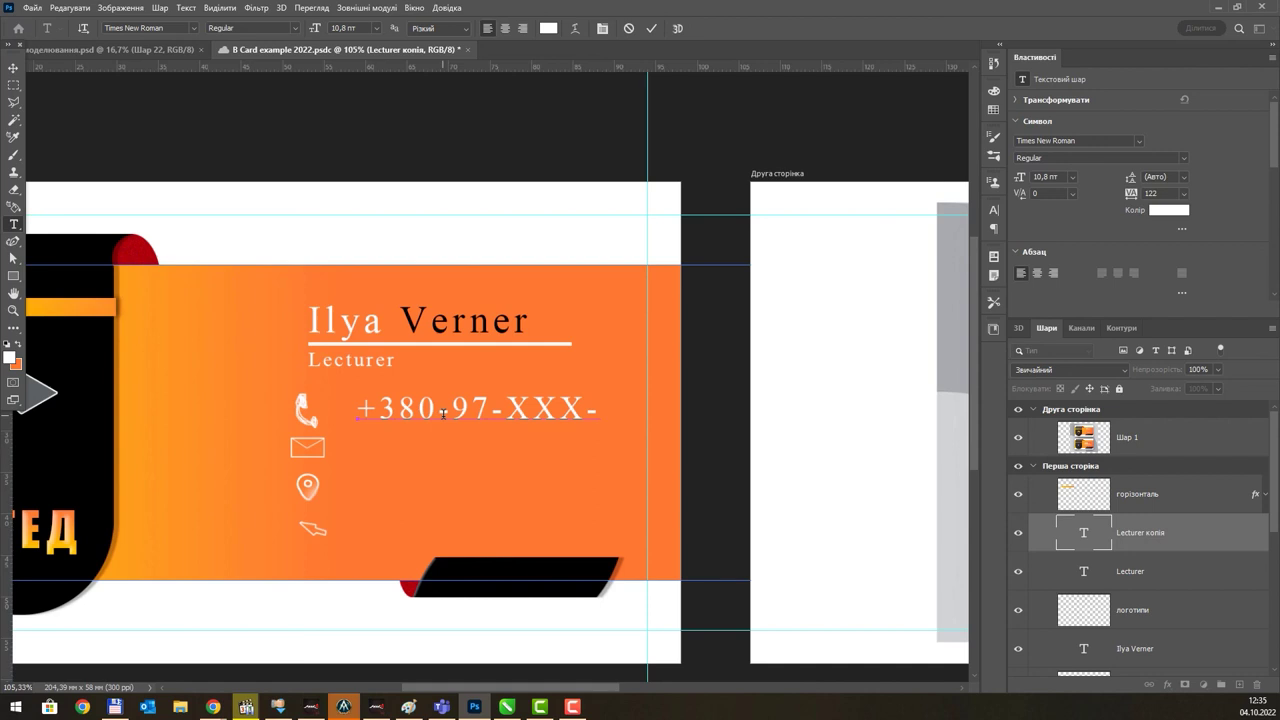
pyautogui.write('XX-XXX-XX')
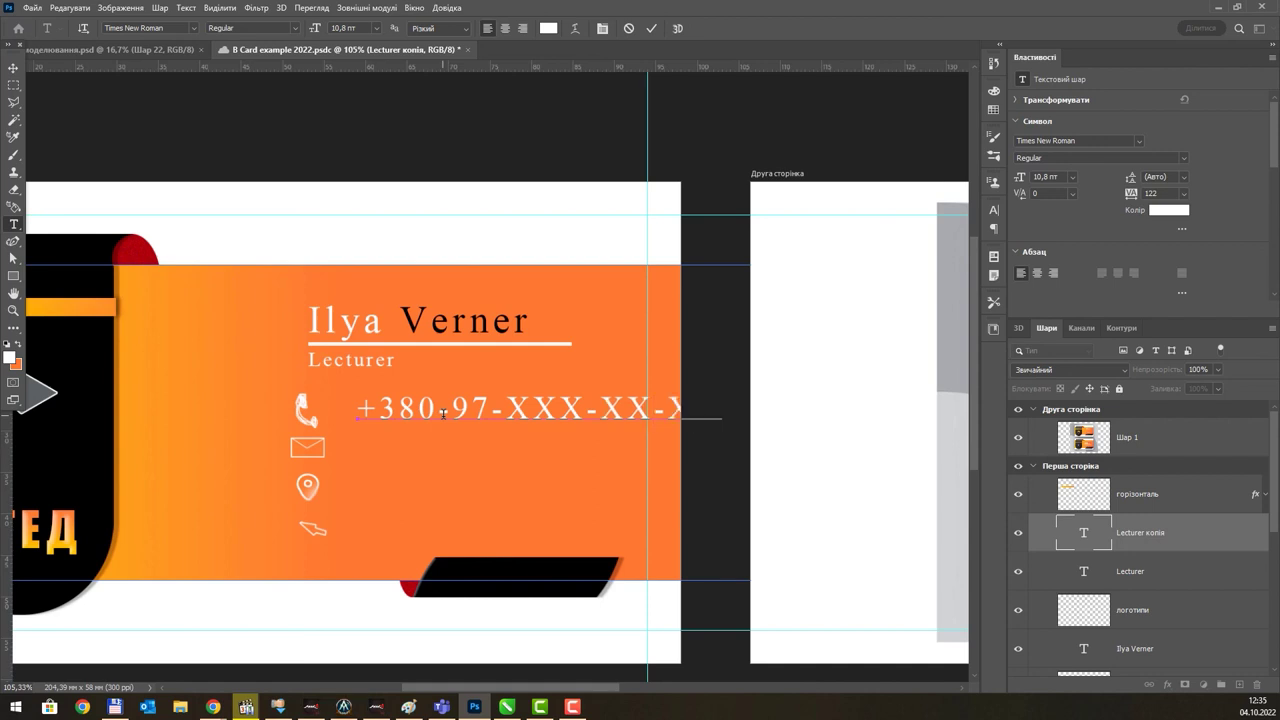
pyautogui.click(14, 68)
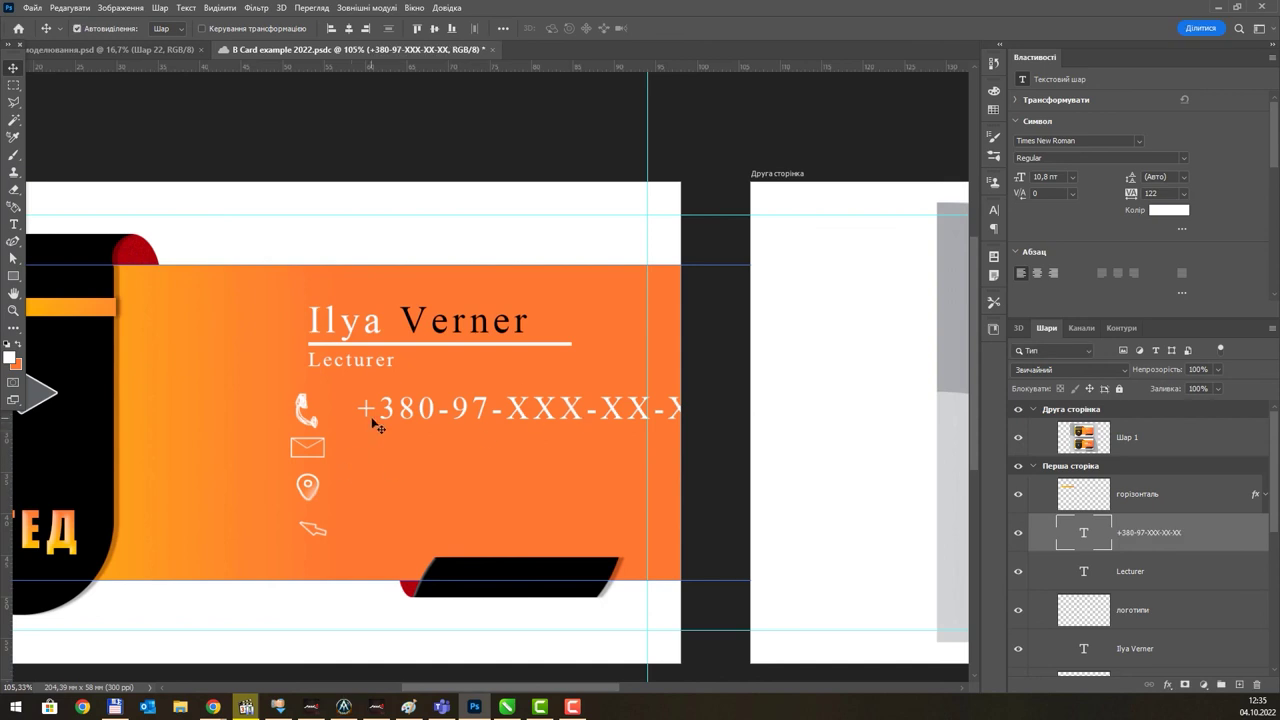
# Scale the phone number line to 66% and place a copy on the line below
pyautogui.hotkey('ctrl', 't')
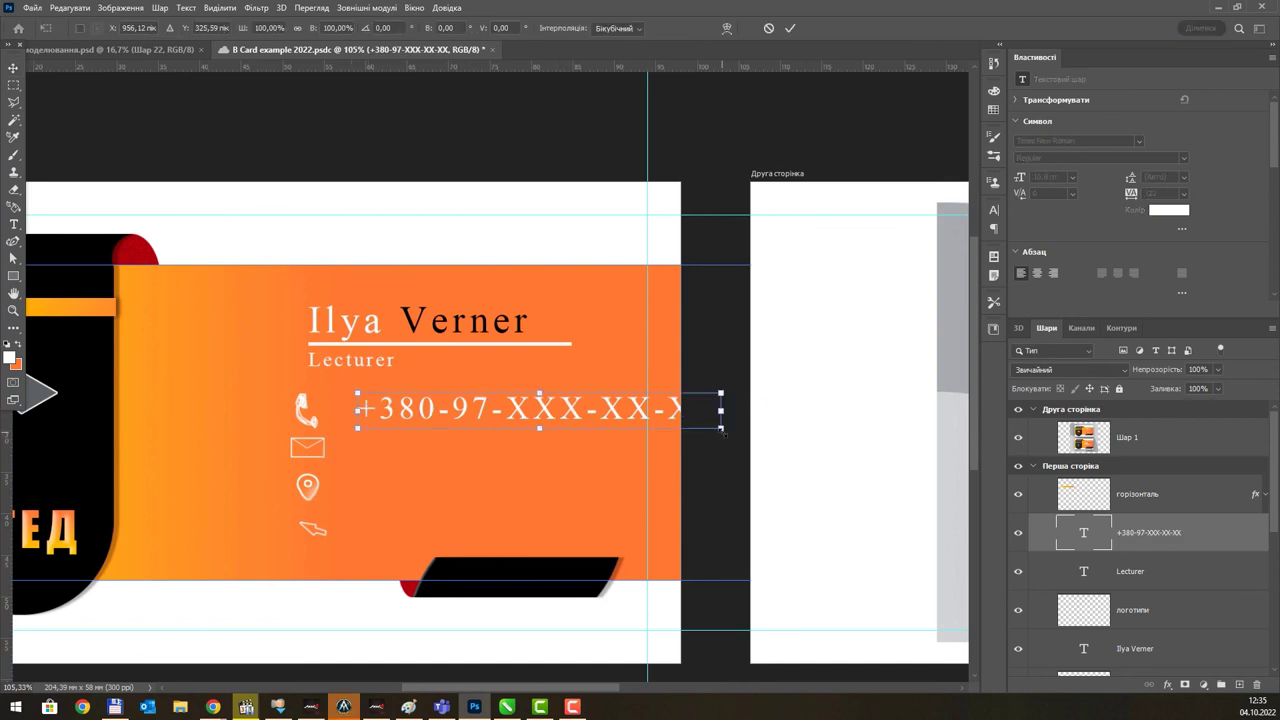
pyautogui.moveTo(722, 428); pyautogui.dragTo(530, 408)
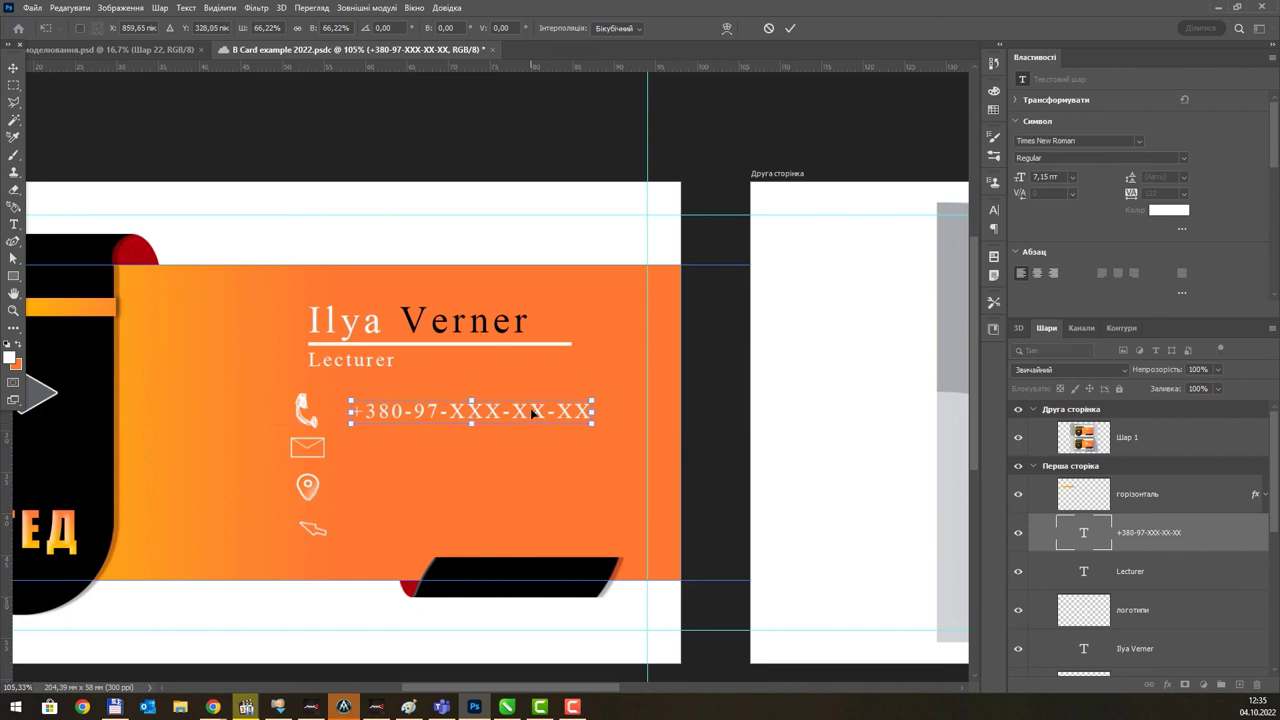
pyautogui.press('Return')
pyautogui.keyDown('alt'); pyautogui.moveTo(530, 408); pyautogui.dragTo(520, 451); pyautogui.keyUp('alt')
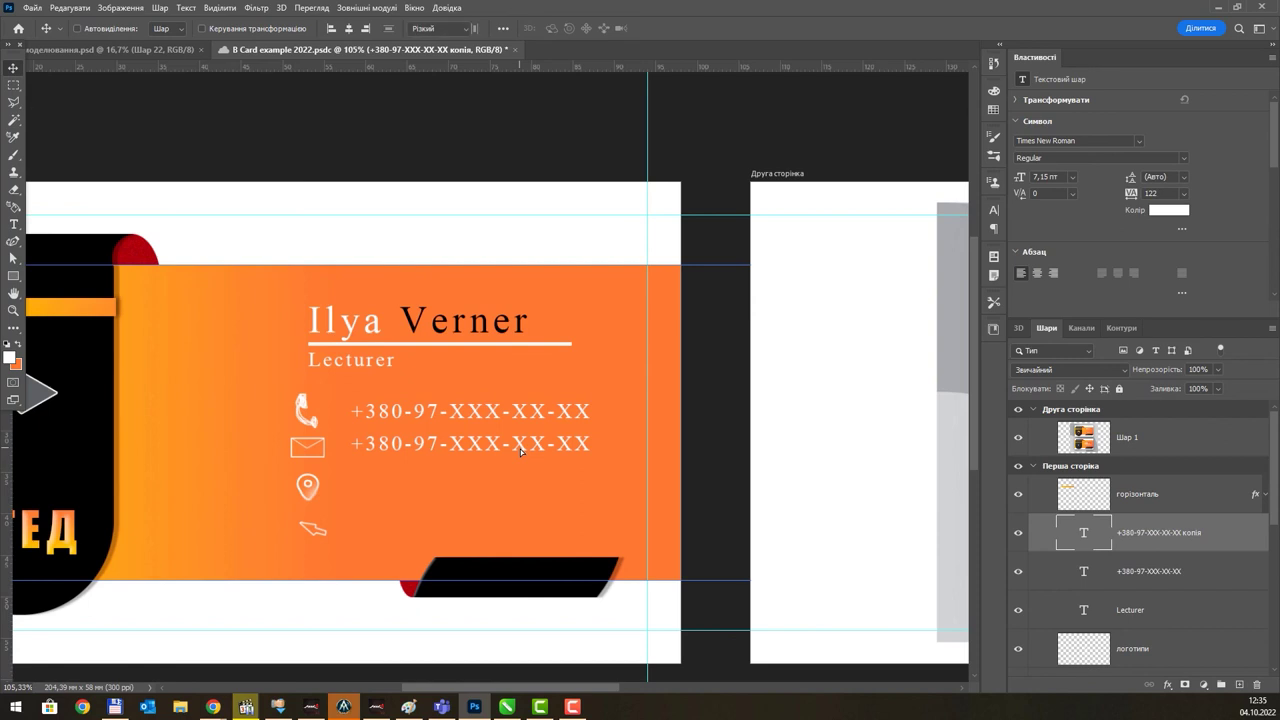
# Replace the copied line's text with the lecturer's e-mail address
pyautogui.press('t')
pyautogui.click(520, 444)
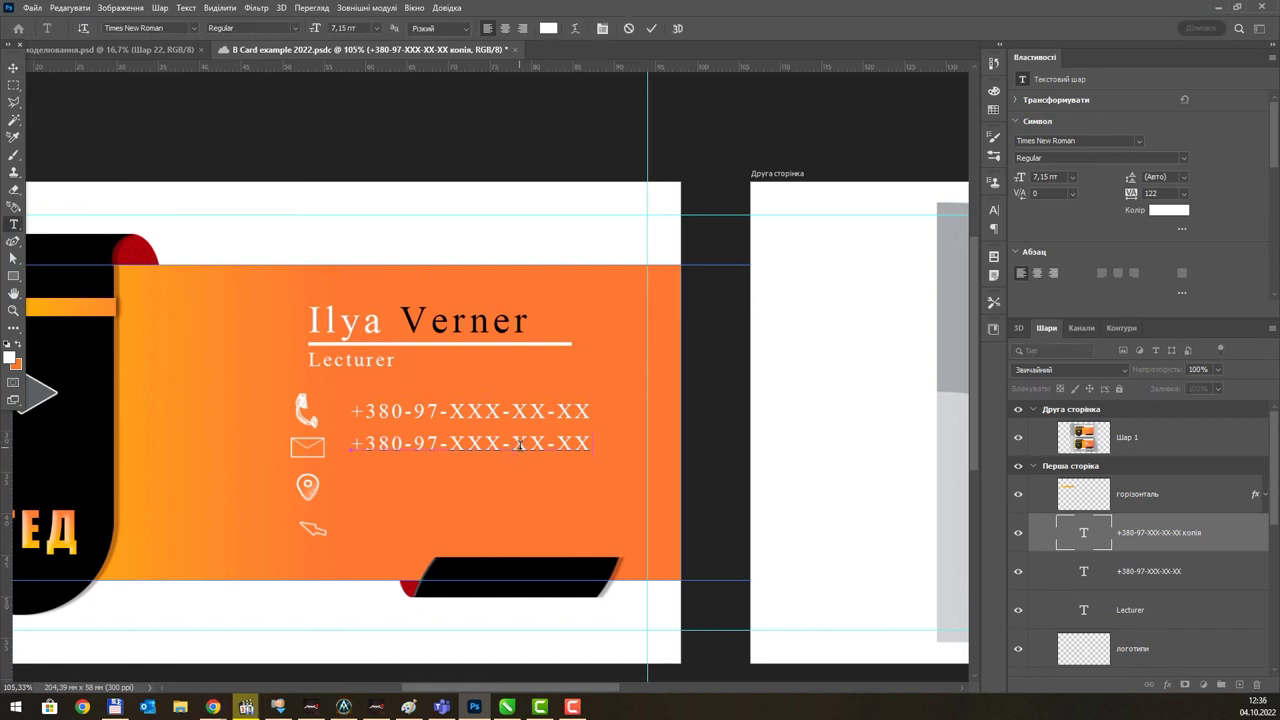
pyautogui.hotkey('ctrl', 'a')
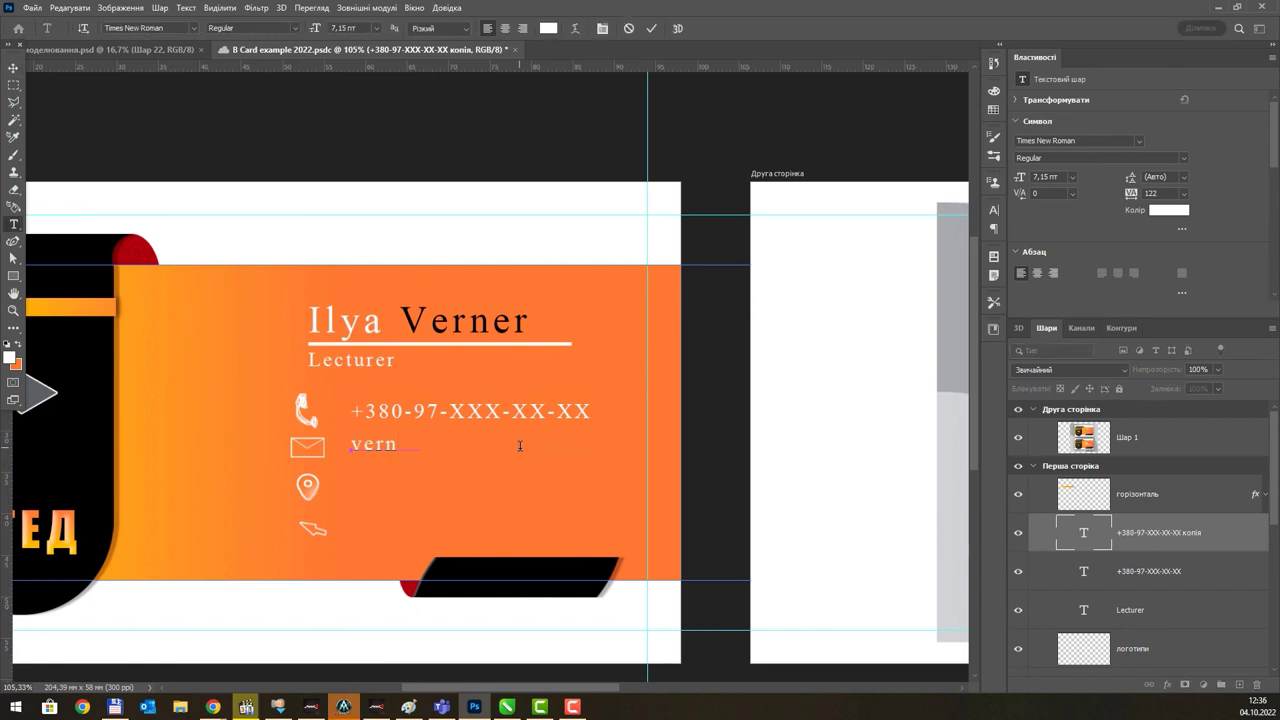
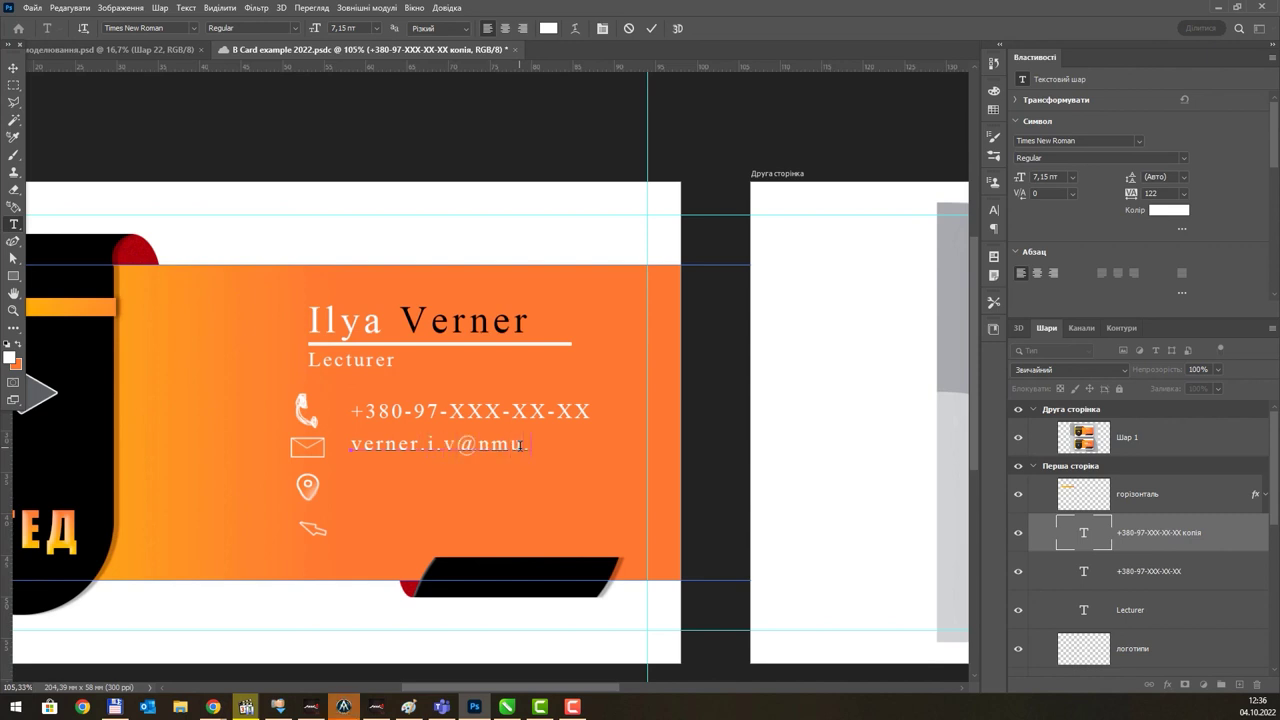
pyautogui.click(13, 67)
# Check the reference card, then copy the e-mail line down beside the location pin
pyautogui.moveTo(869, 374); pyautogui.dragTo(354, 450)
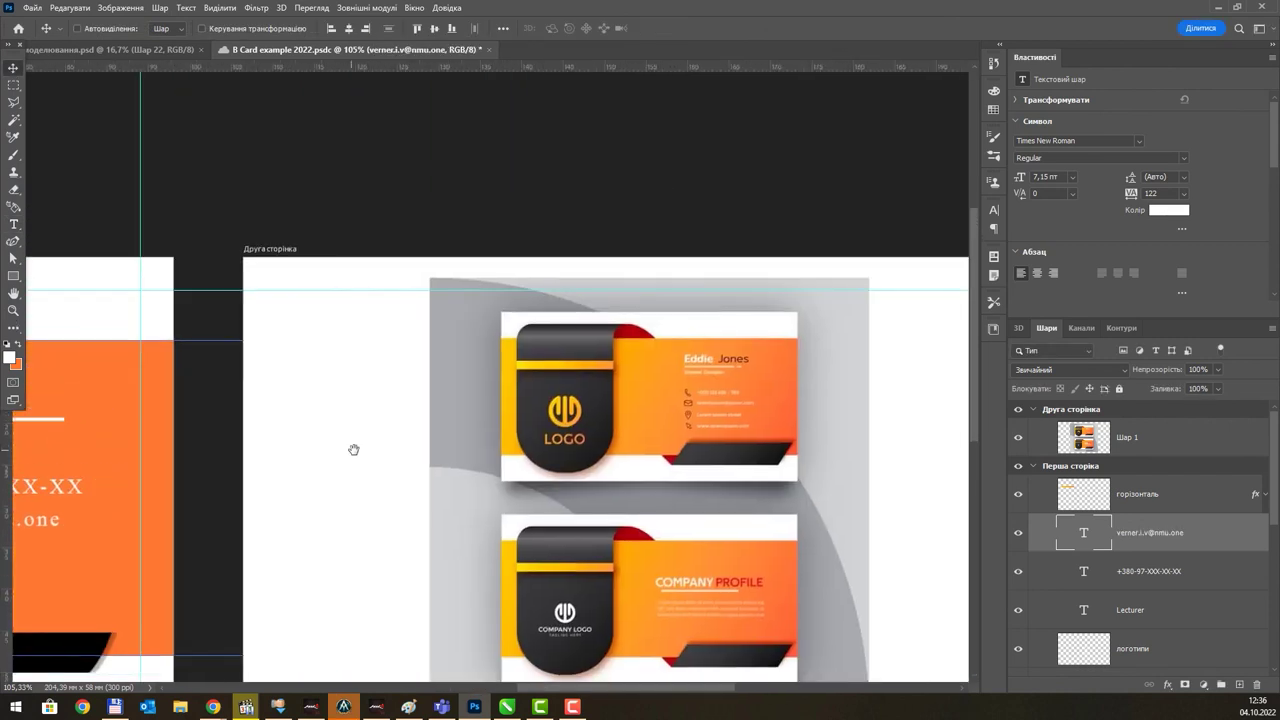
pyautogui.scroll(2, 771, 417)
pyautogui.scroll(3, 771, 434)
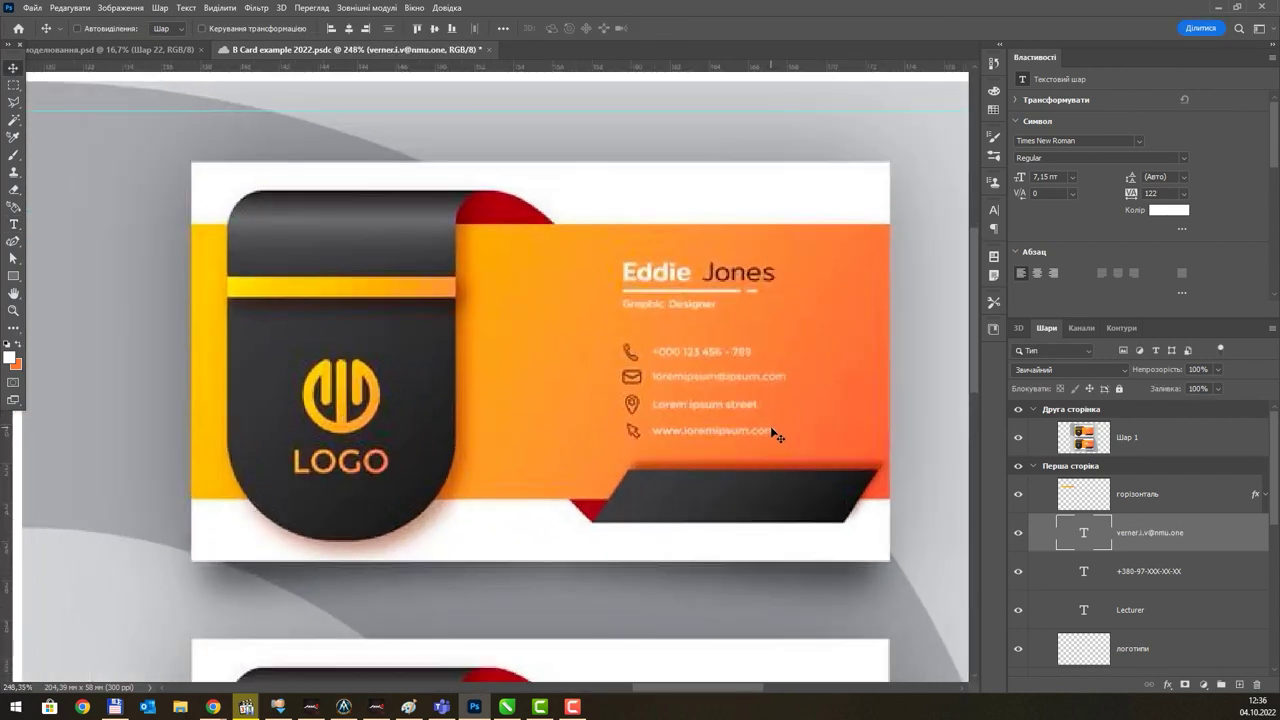
pyautogui.scroll(-1, 776, 437)
pyautogui.scroll(-2, 770, 430)
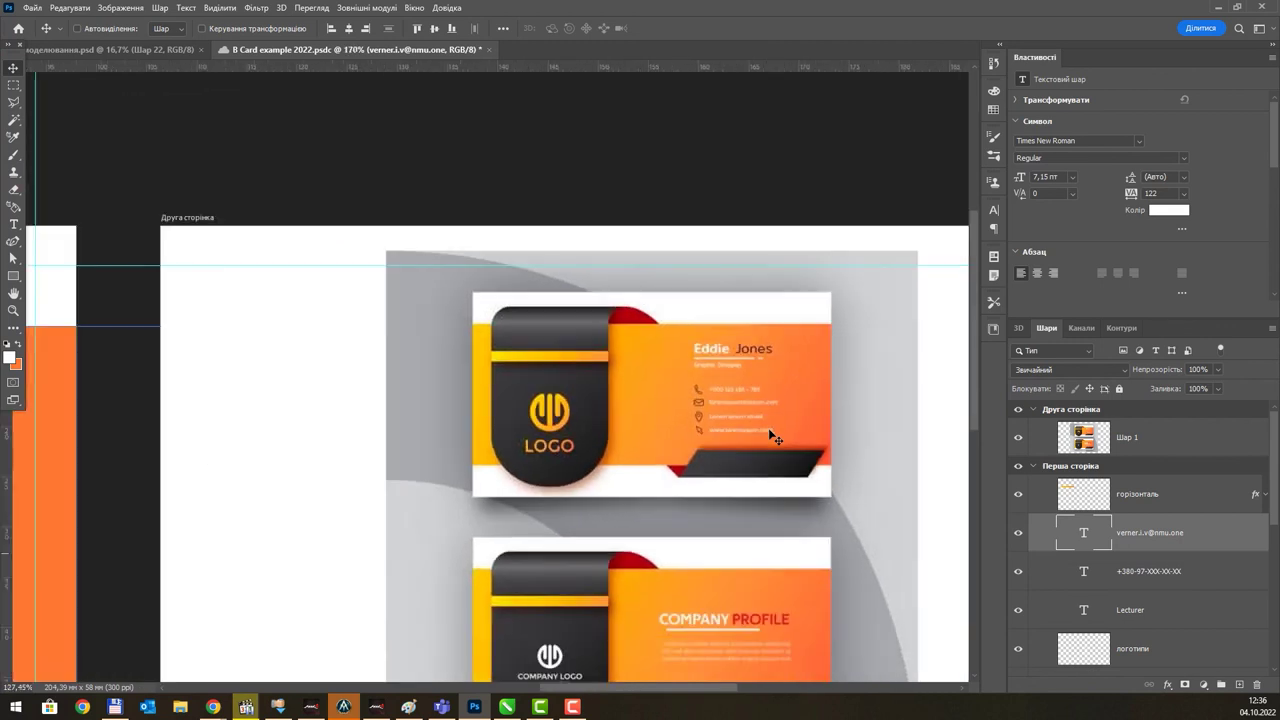
pyautogui.scroll(-3, 768, 428)
pyautogui.scroll(1, 437, 408)
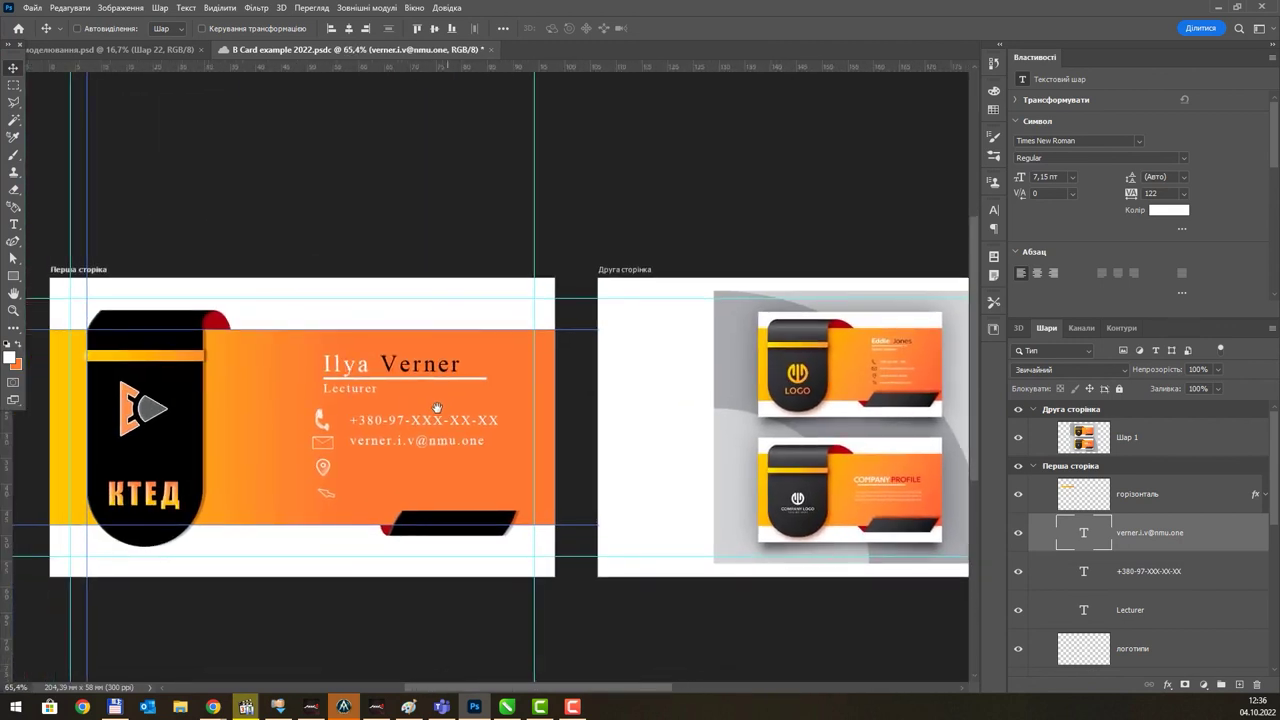
pyautogui.moveTo(392, 444); pyautogui.dragTo(386, 465)
# Change the copied line to 'Dnipro Ukraine' and copy it down beside the last icon
pyautogui.press('t')
pyautogui.click(386, 463)
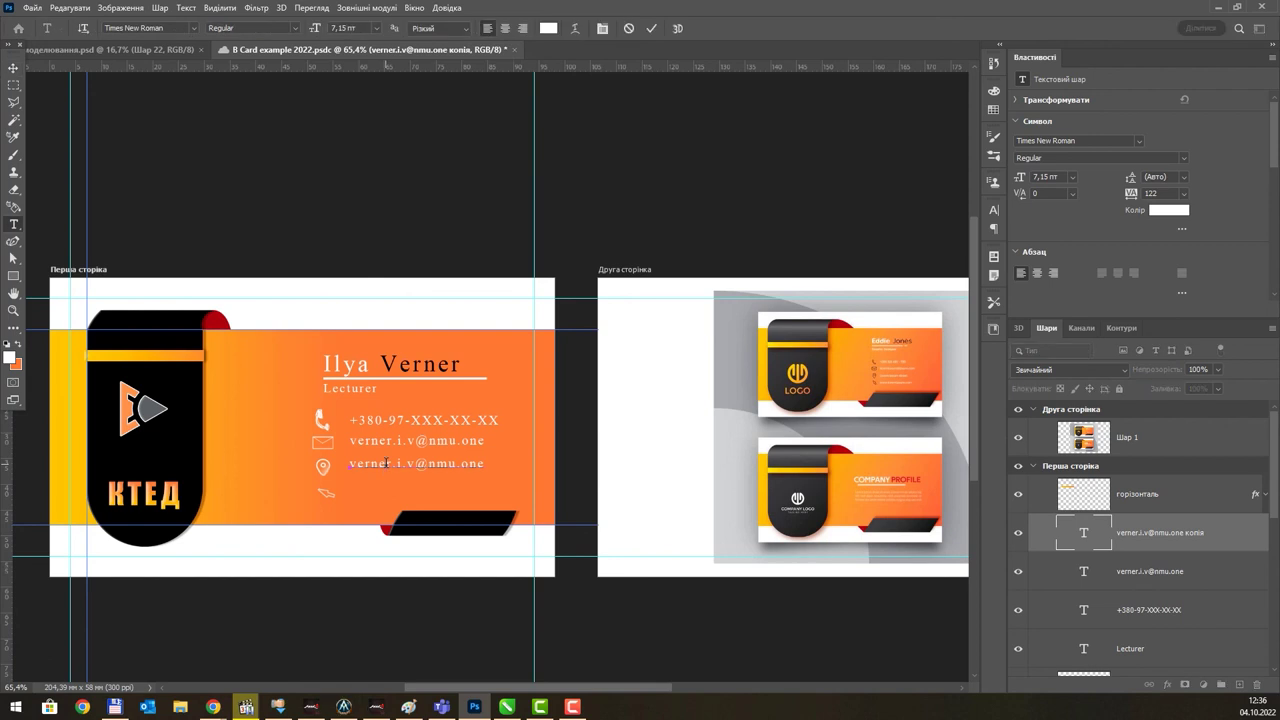
pyautogui.hotkey('ctrl', 'a')
pyautogui.write('D')
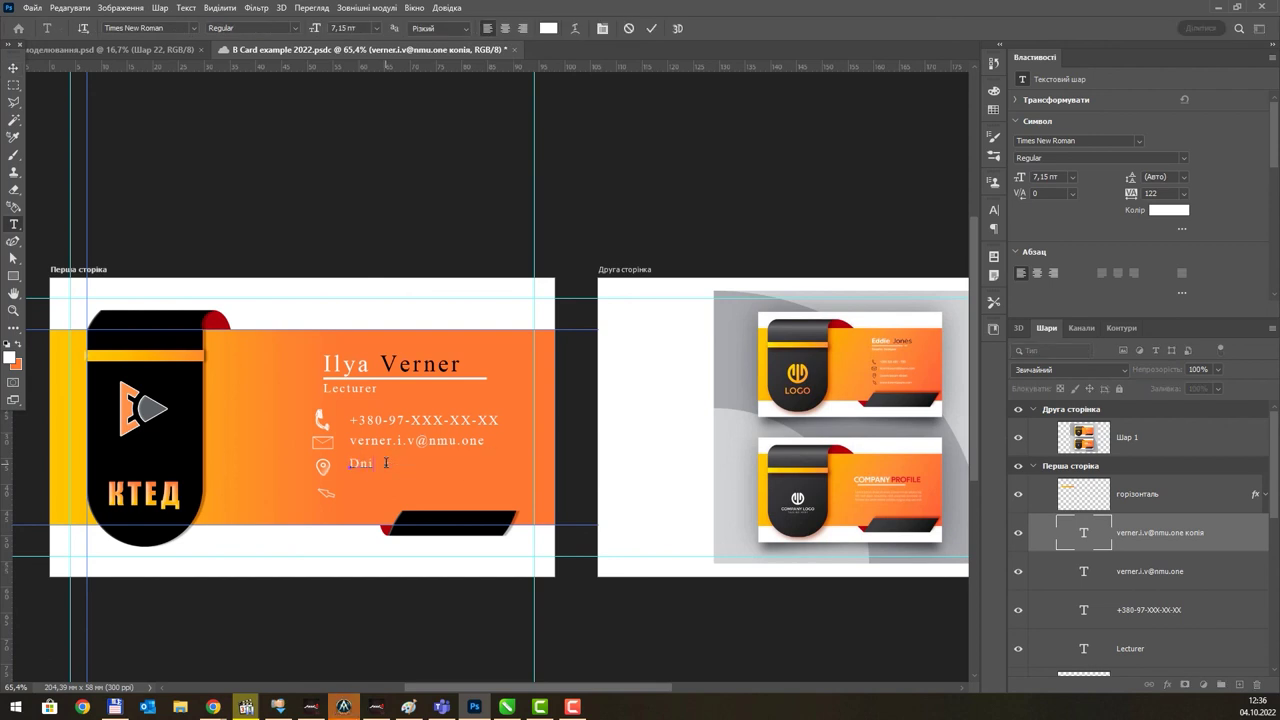
pyautogui.press('BackSpace')
pyautogui.write('ine')
pyautogui.click(13, 67)
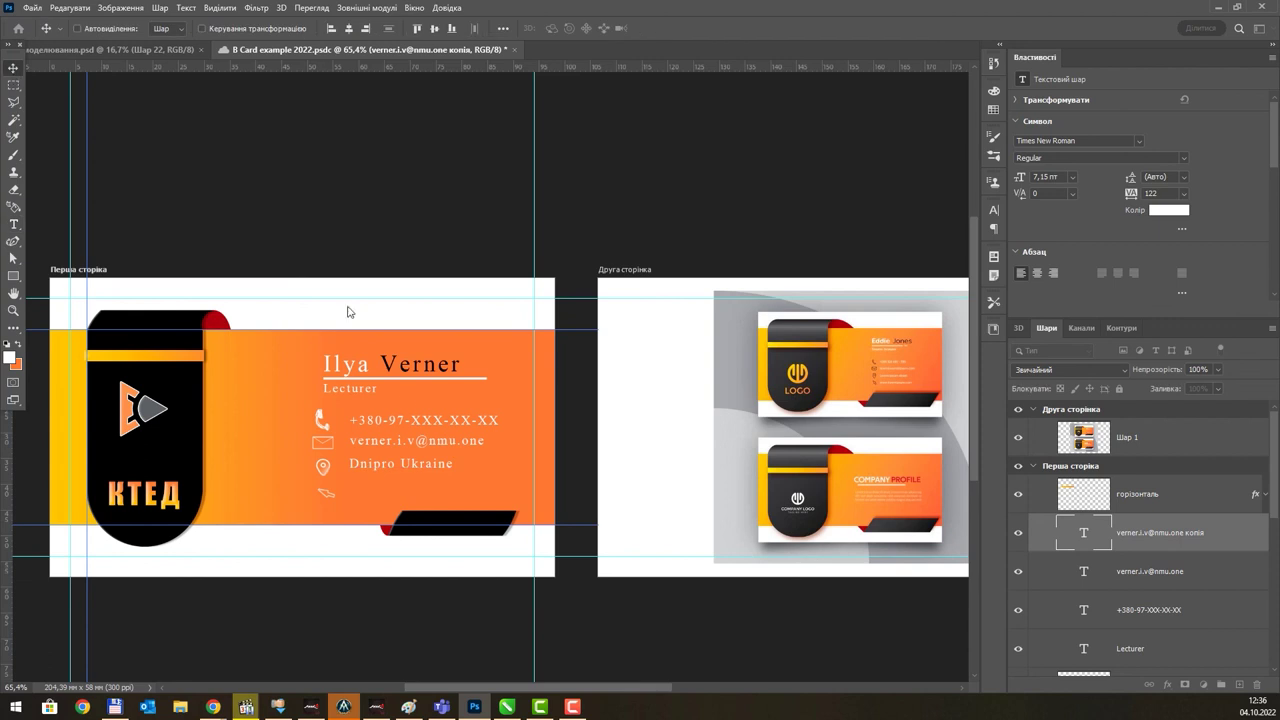
pyautogui.moveTo(402, 467); pyautogui.dragTo(402, 494)
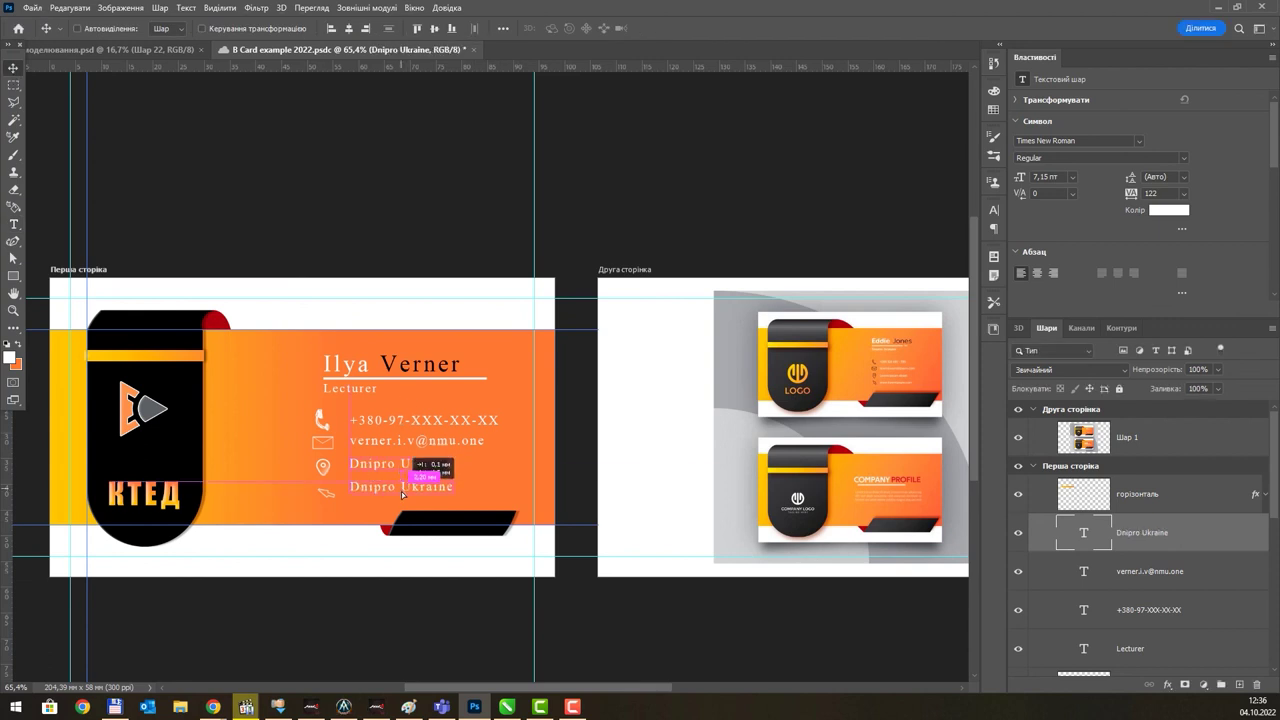
pyautogui.press('t')
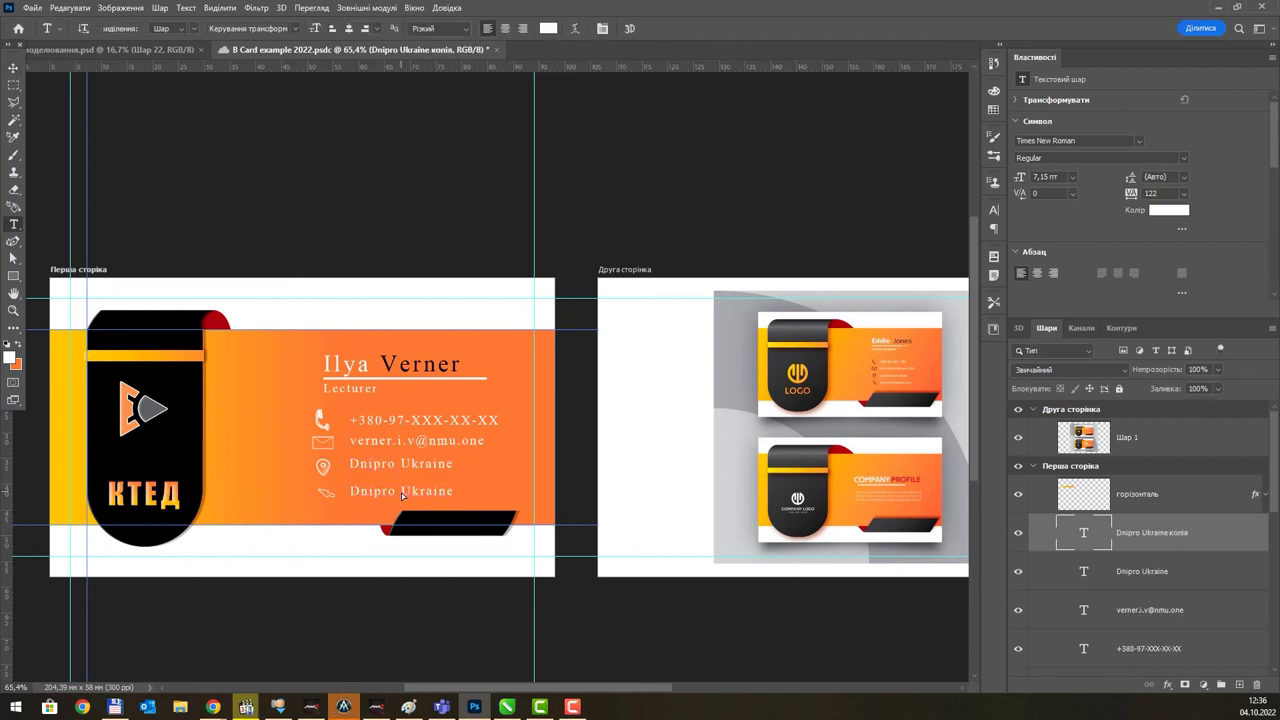
pyautogui.scroll(1, 395, 488)
pyautogui.scroll(1, 390, 485)
pyautogui.tripleClick(389, 485)
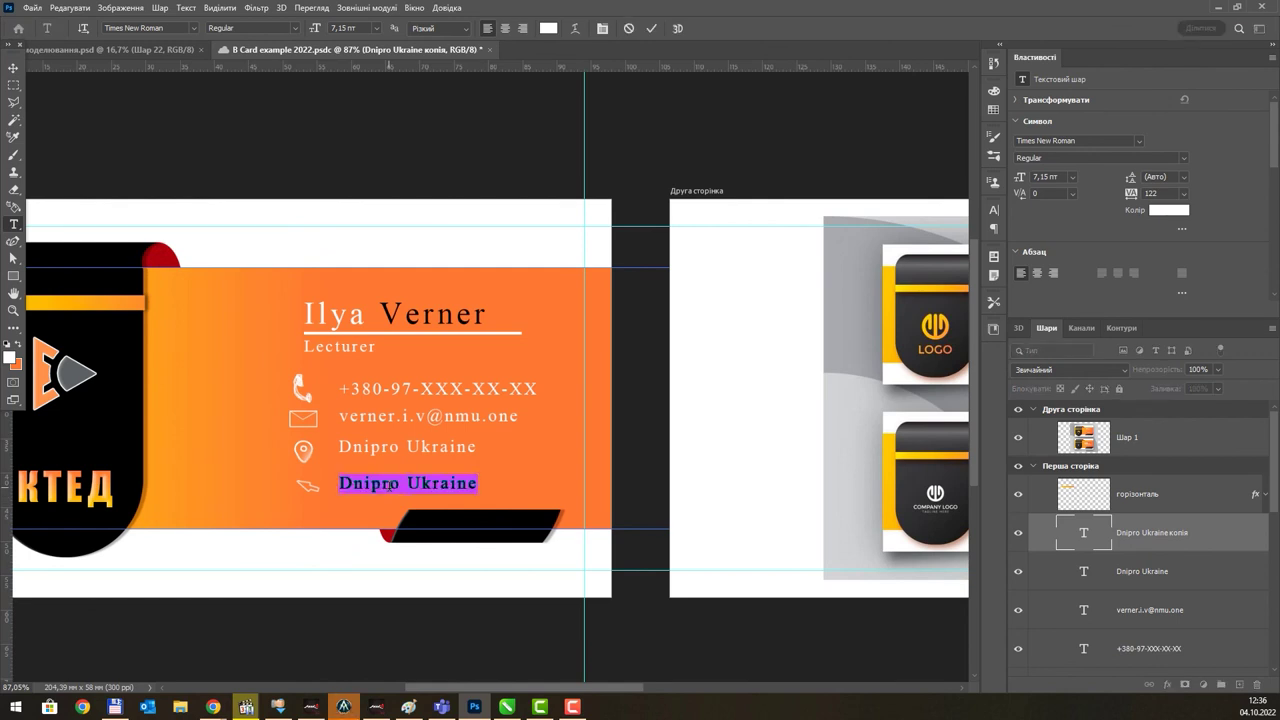
pyautogui.write('htt')
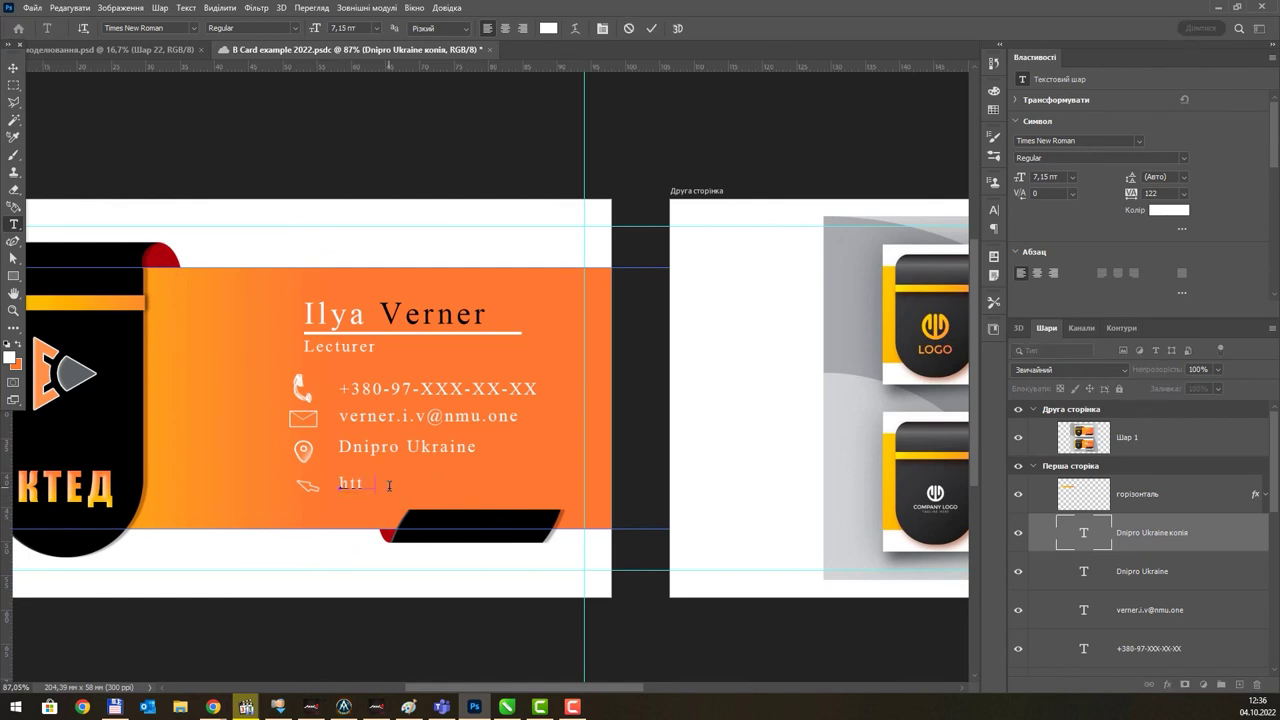
pyautogui.write('ps://okmm.')
pyautogui.write('nm')
pyautogui.write('u.org.ua')
pyautogui.click(13, 67)
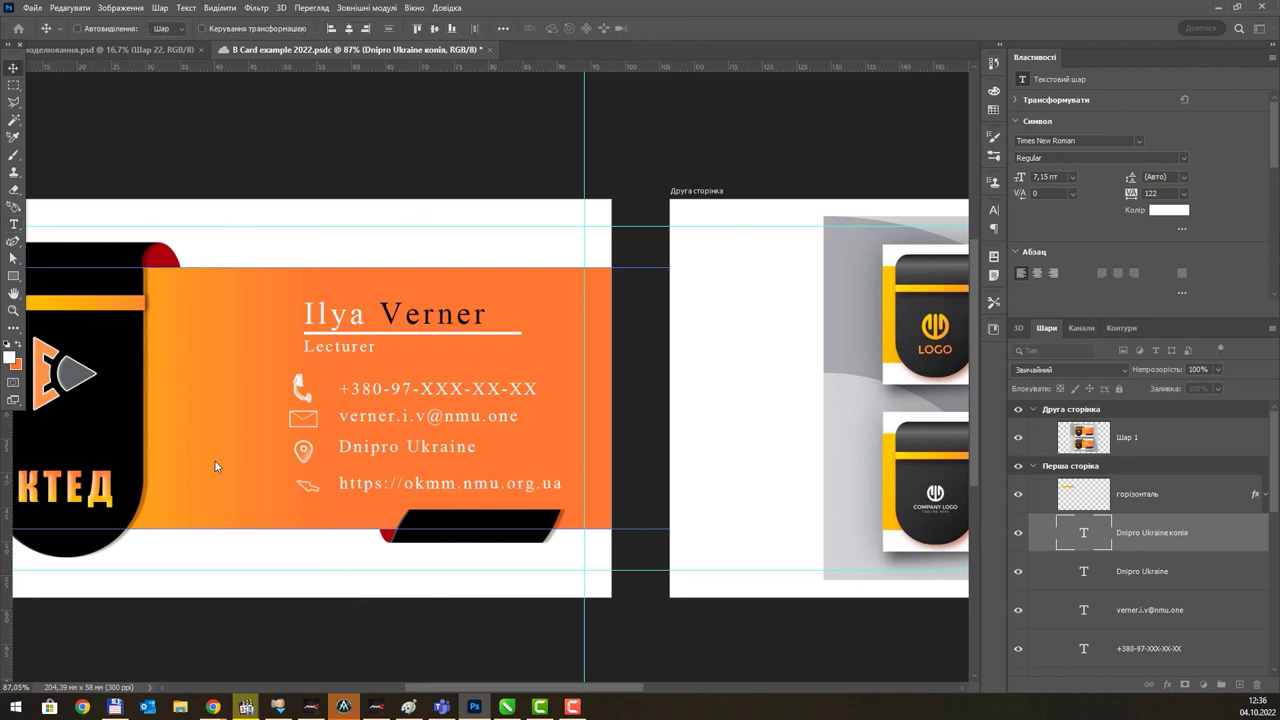
pyautogui.scroll(-1, 432, 370)
pyautogui.scroll(-1, 432, 370)
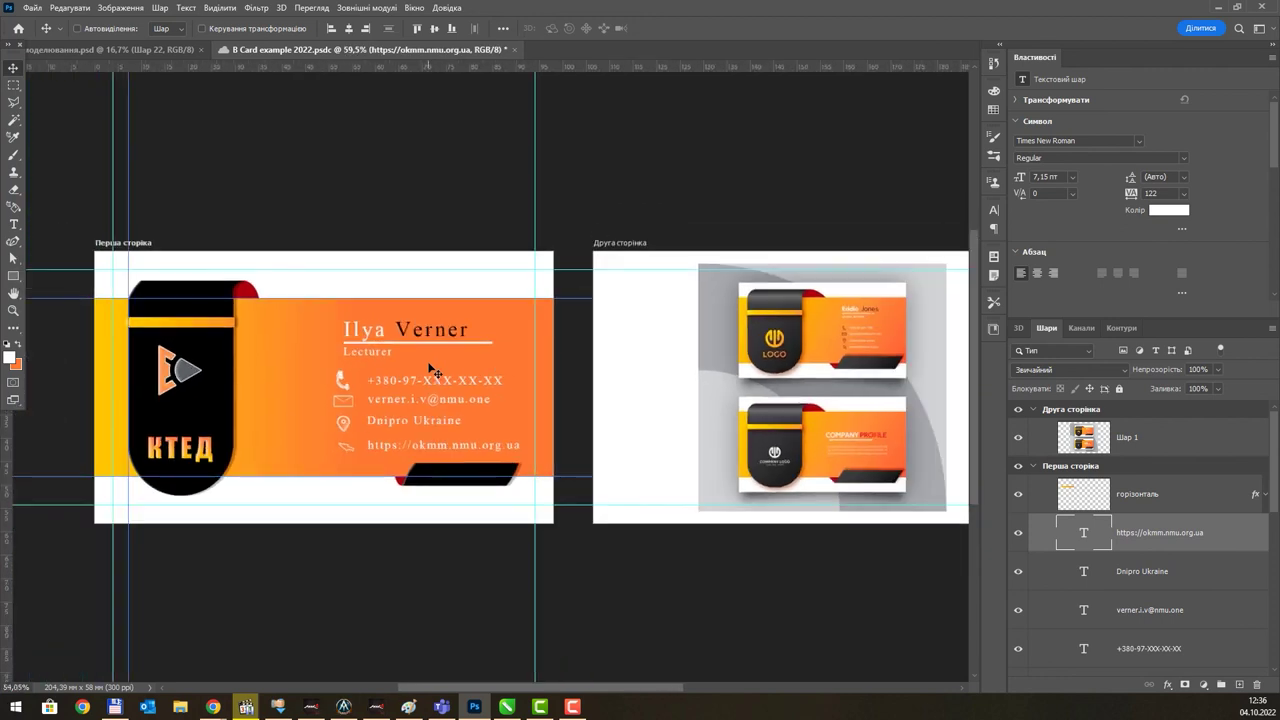
pyautogui.scroll(-1, 432, 370)
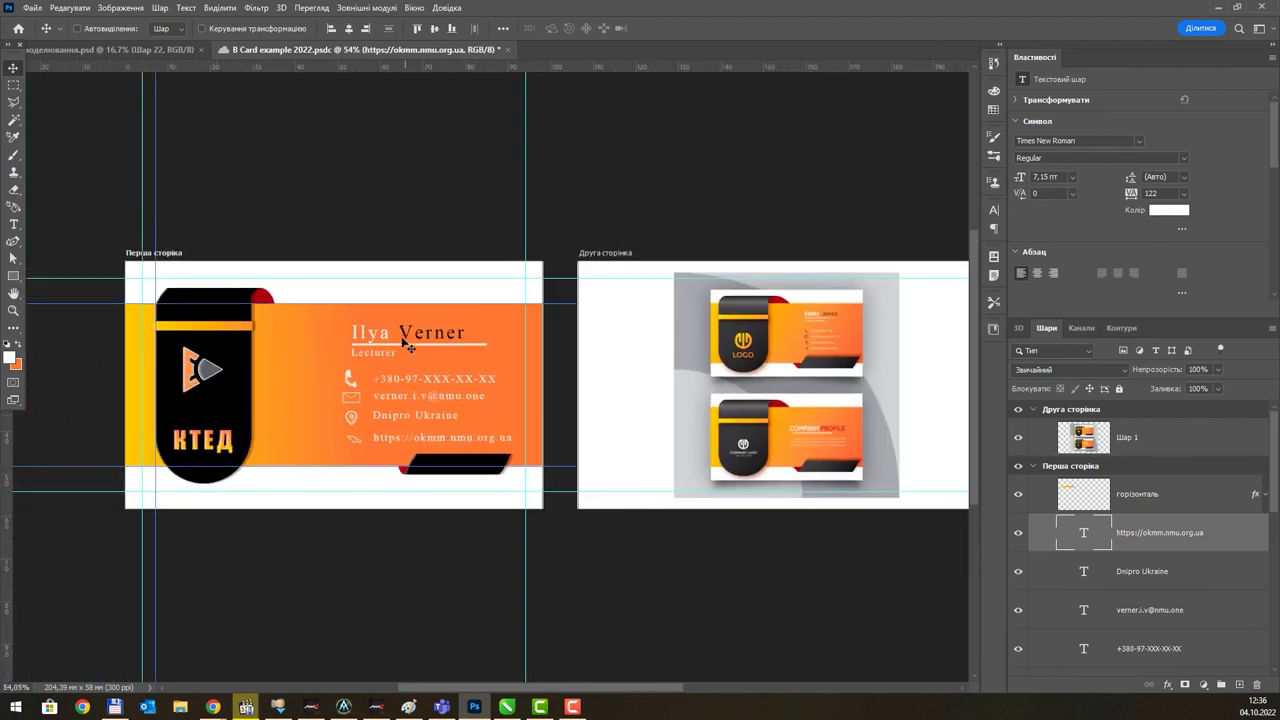
pyautogui.scroll(1, 414, 336)
pyautogui.scroll(2, 424, 338)
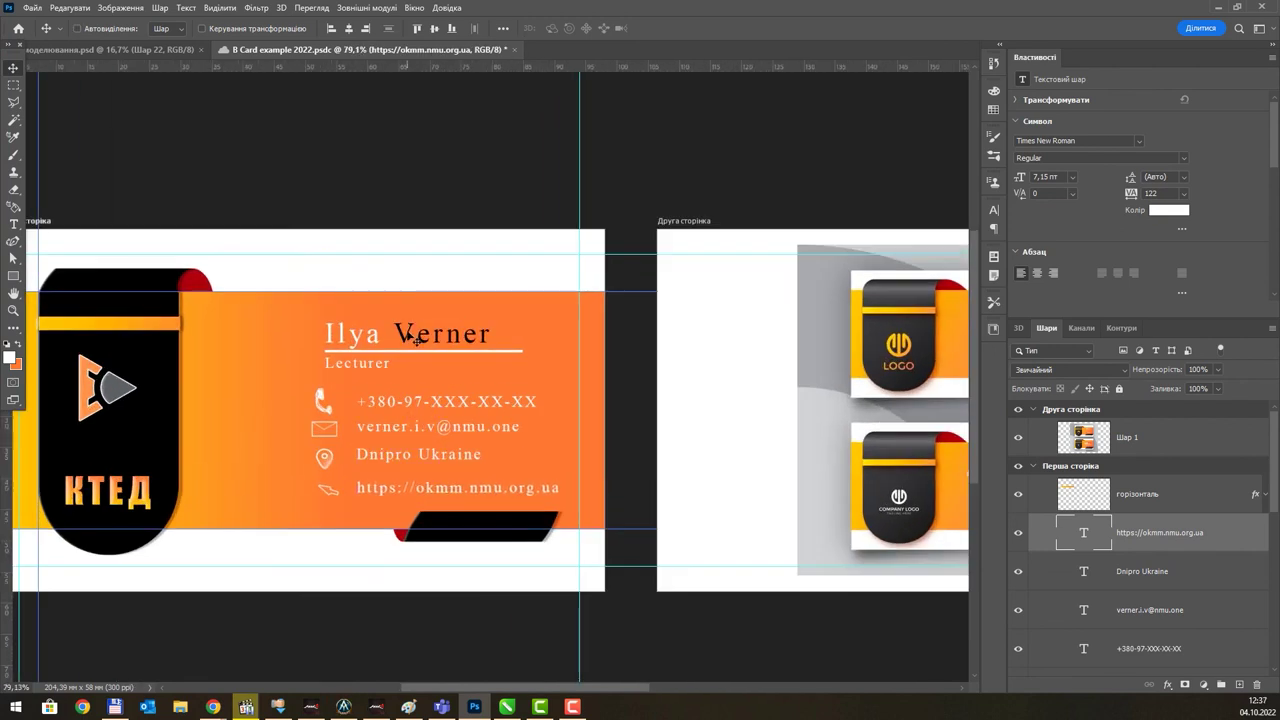
pyautogui.click(413, 347)
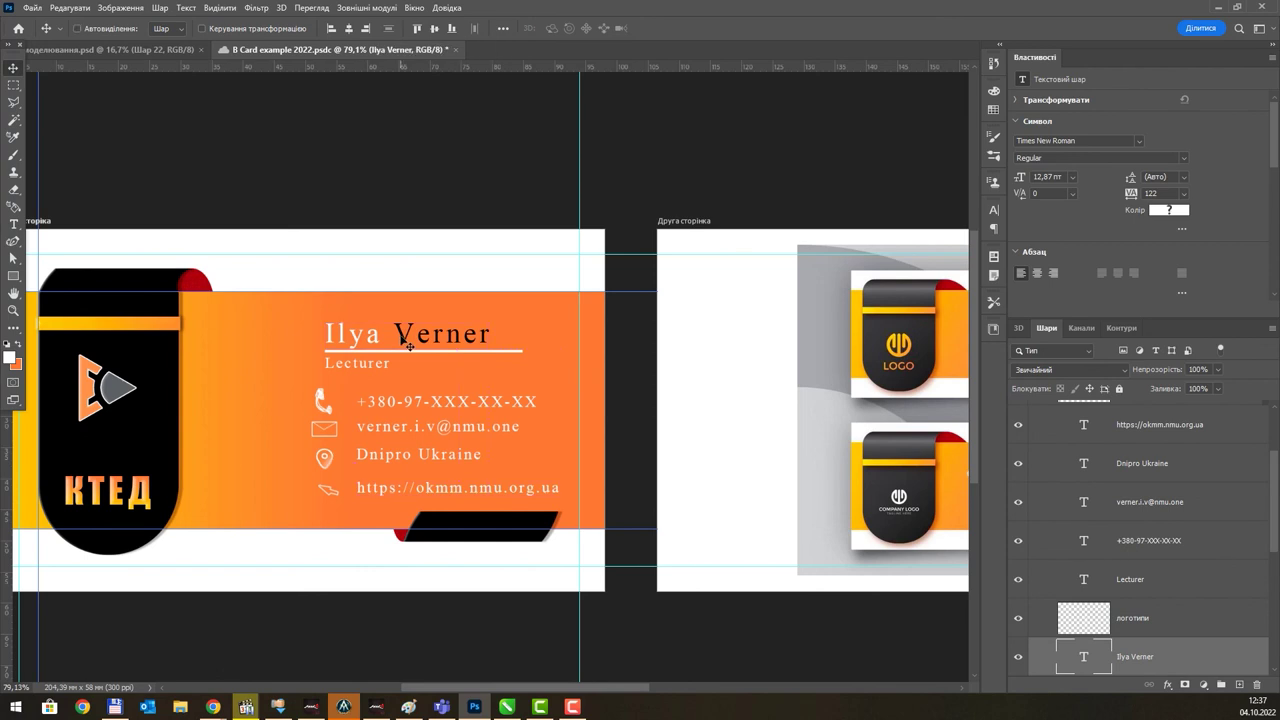
pyautogui.moveTo(413, 347); pyautogui.dragTo(404, 336)
pyautogui.scroll(-3, 437, 383)
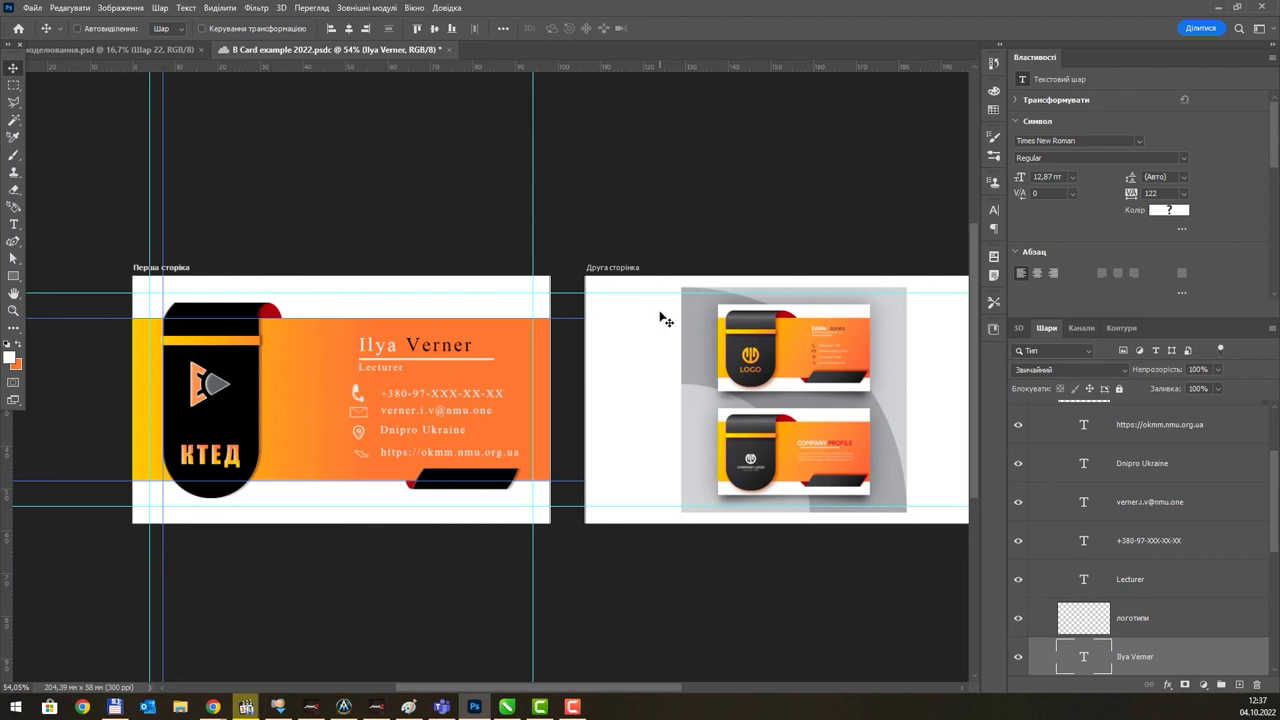
pyautogui.scroll(-1, 492, 346)
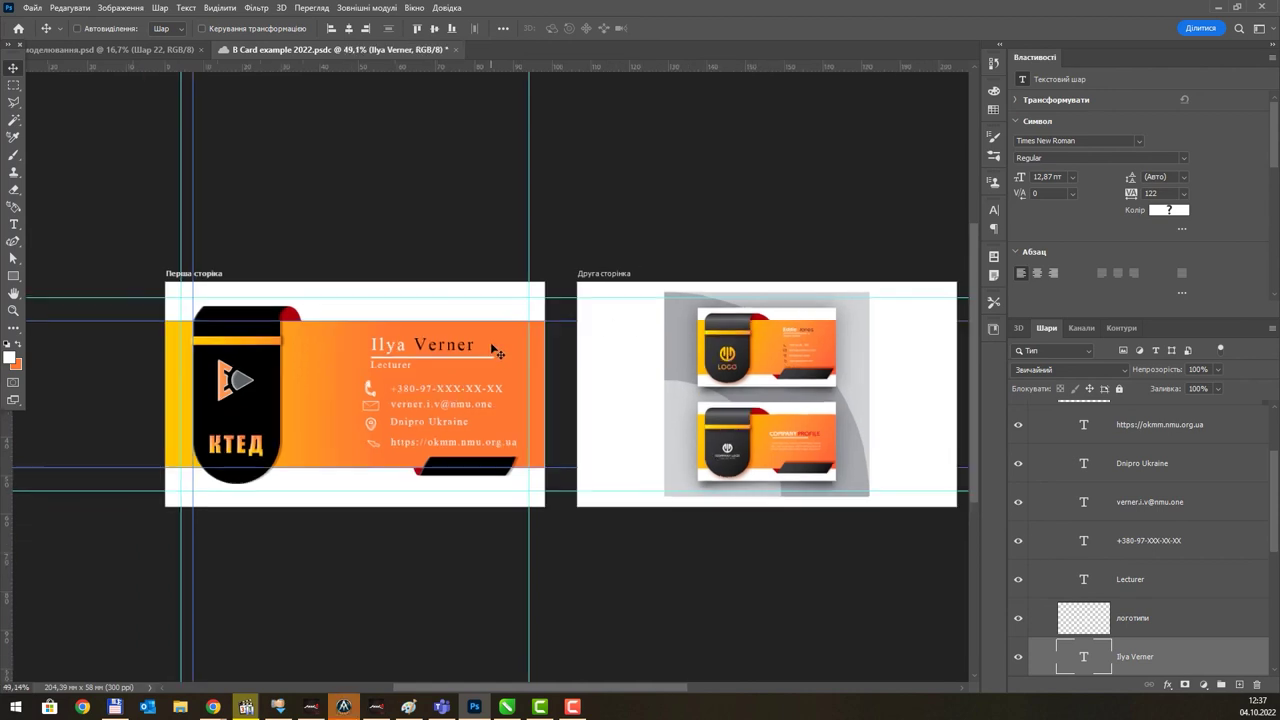
pyautogui.scroll(-1, 492, 346)
pyautogui.scroll(-1, 492, 346)
pyautogui.scroll(4, 815, 399)
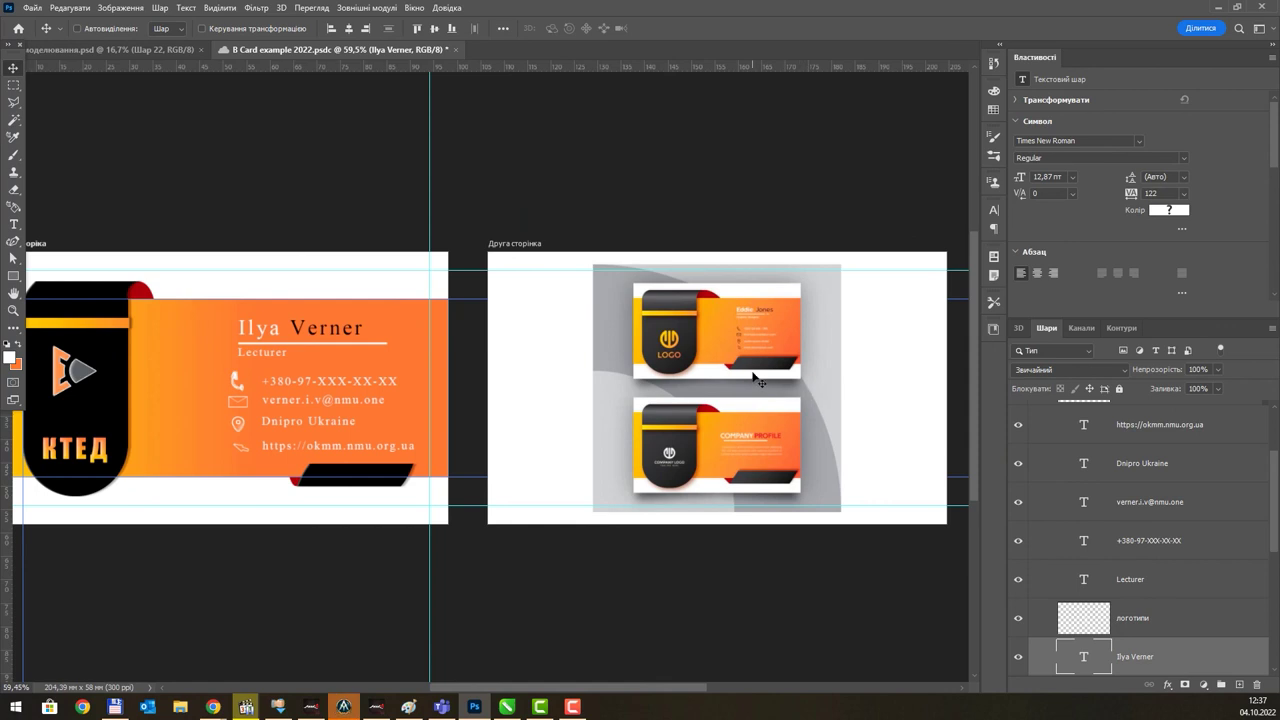
pyautogui.moveTo(848, 371); pyautogui.dragTo(574, 377)
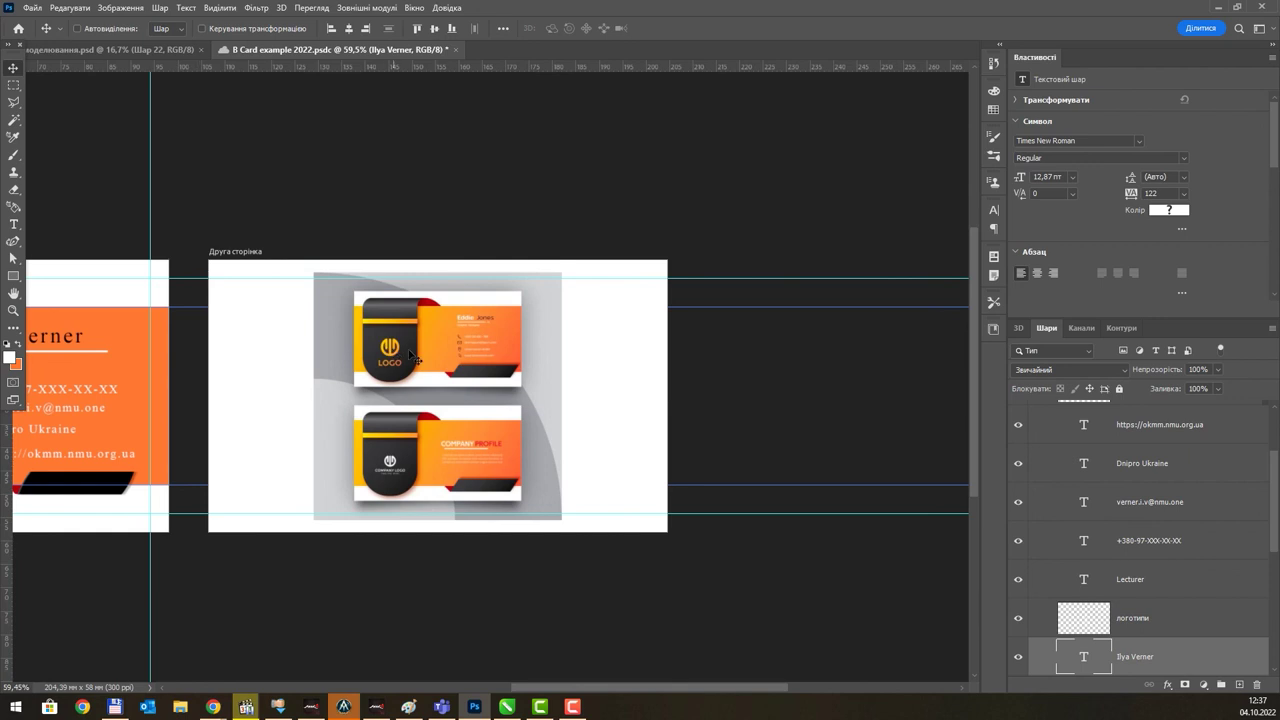
pyautogui.moveTo(410, 355); pyautogui.dragTo(472, 191)
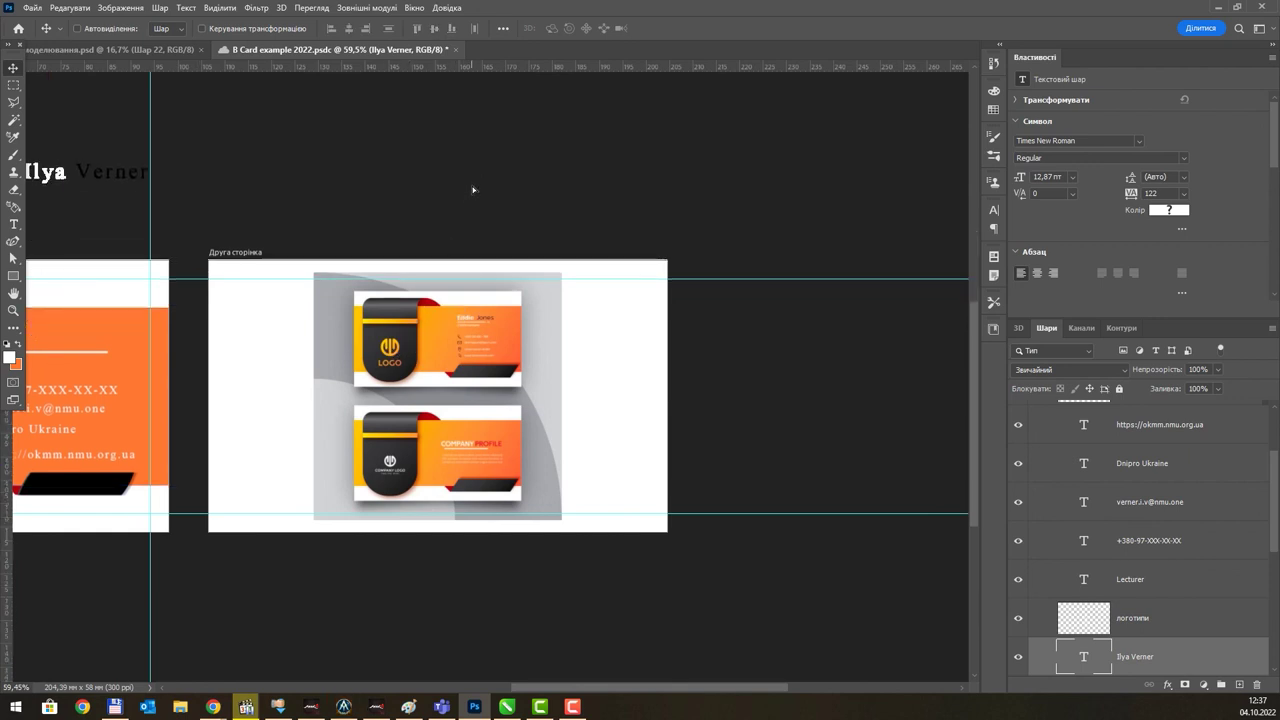
pyautogui.hotkey('ctrl', 'z')
# Reposition the reference card image and select the Друга сторінка artboard
pyautogui.keyDown('ctrl'); pyautogui.click(456, 348); pyautogui.keyUp('ctrl')
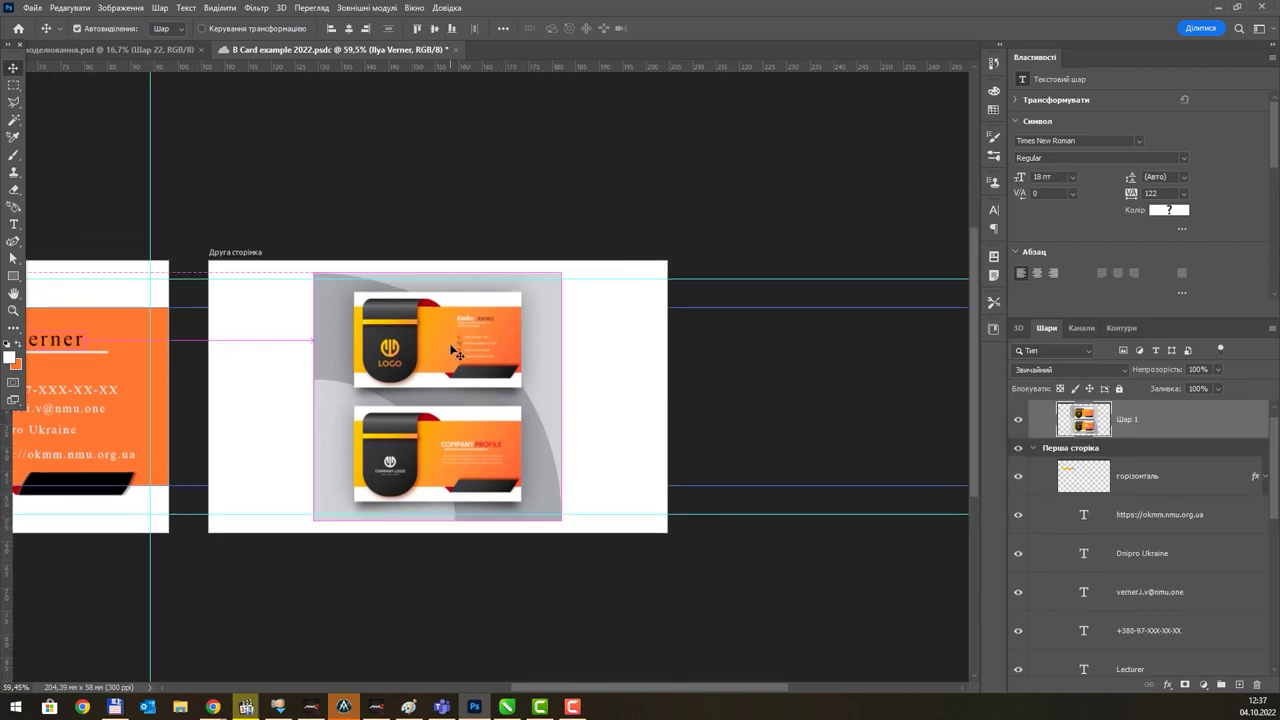
pyautogui.moveTo(456, 348); pyautogui.dragTo(560, 106)
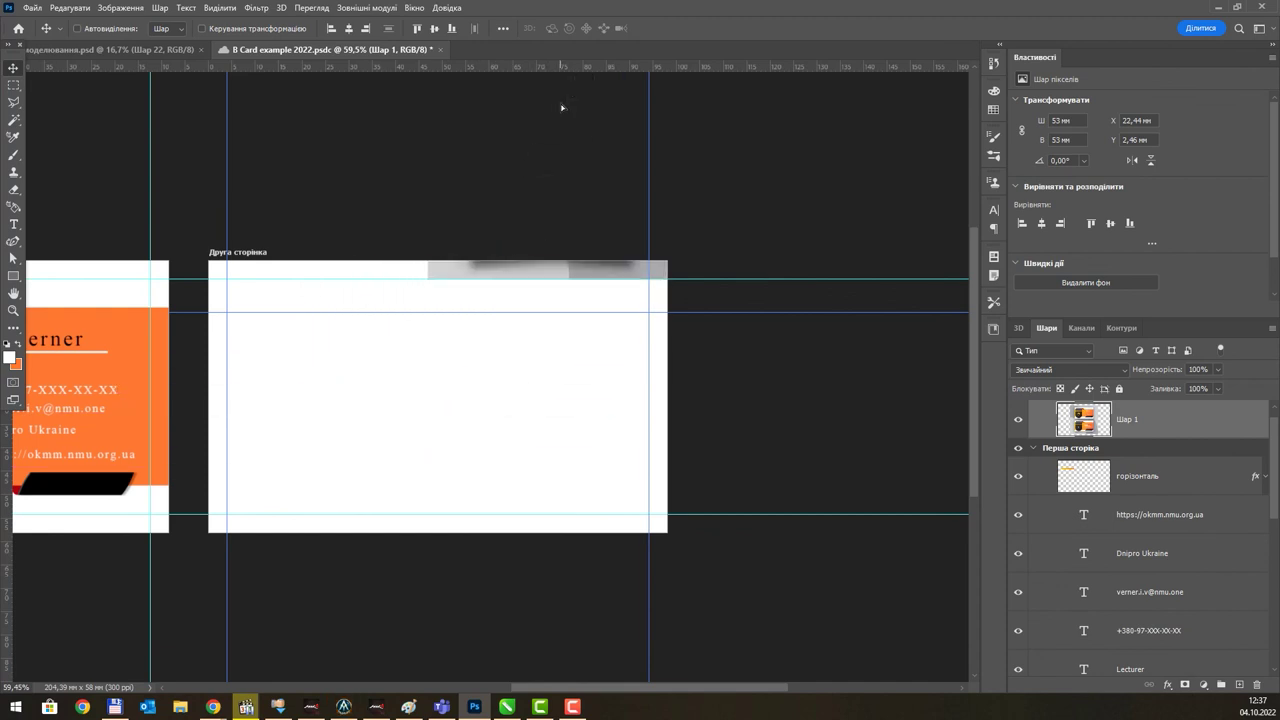
pyautogui.moveTo(497, 279); pyautogui.dragTo(429, 471)
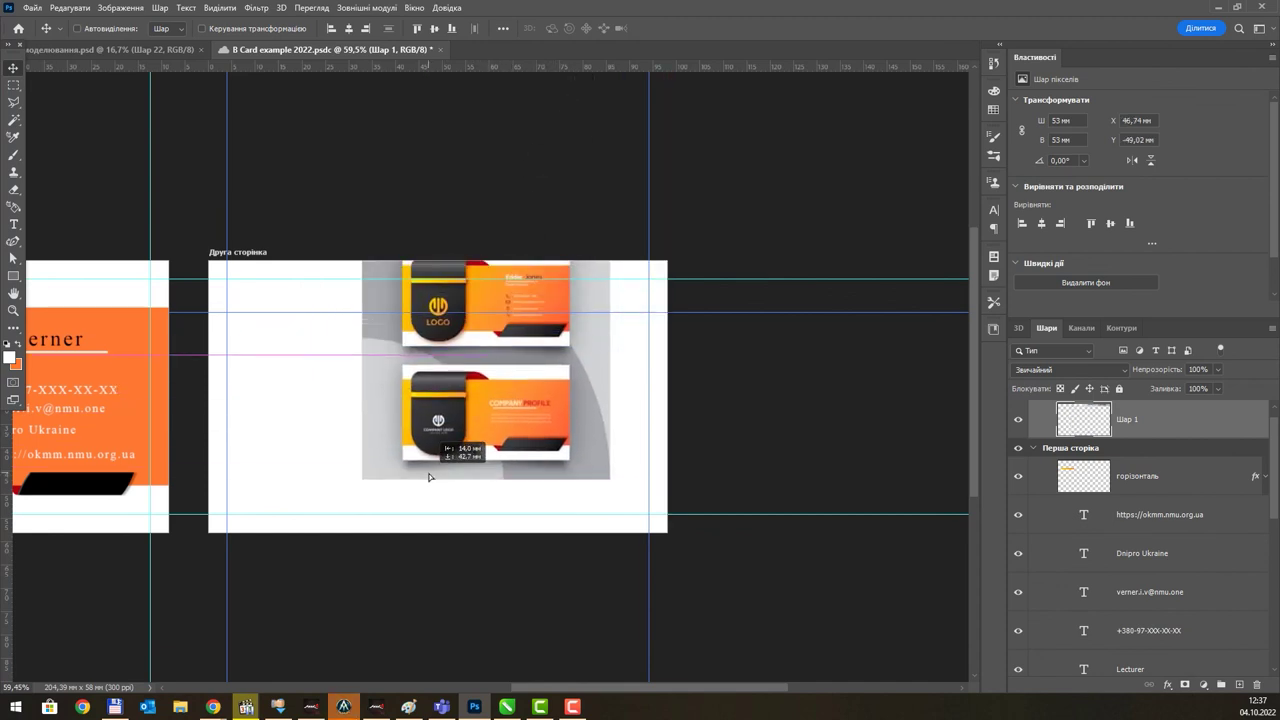
pyautogui.click(14, 325)
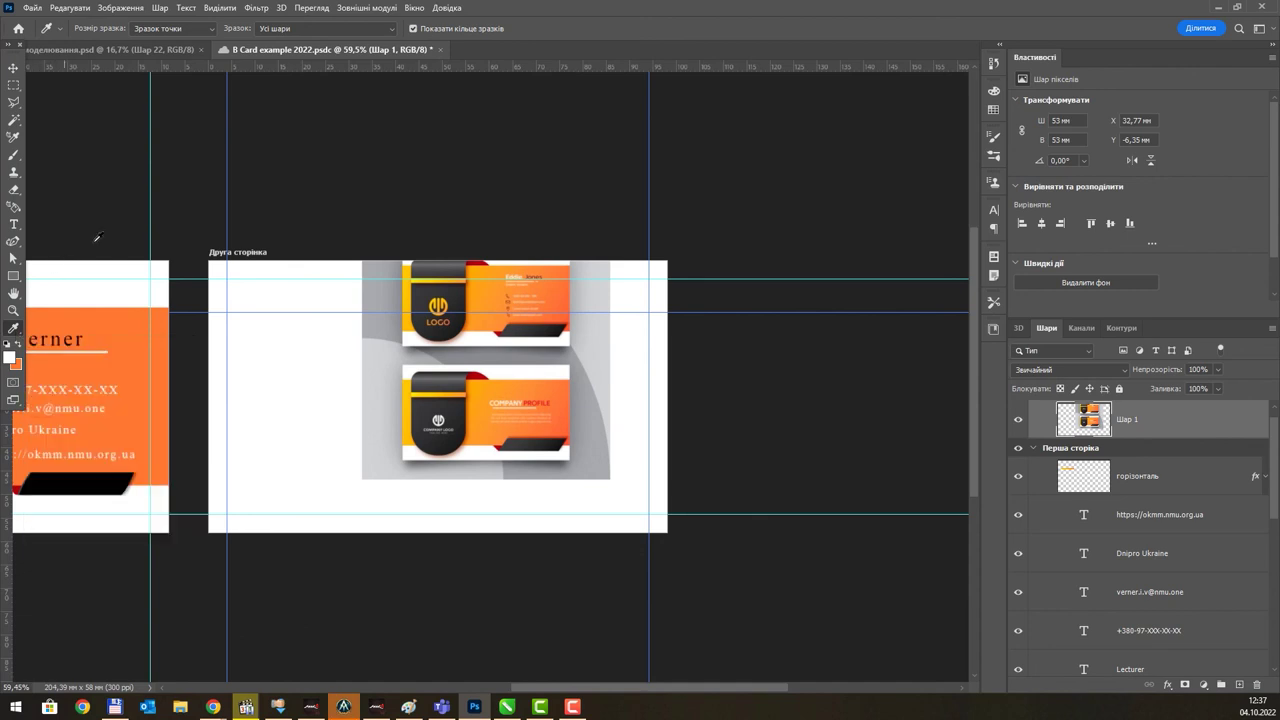
pyautogui.rightClick(15, 331)
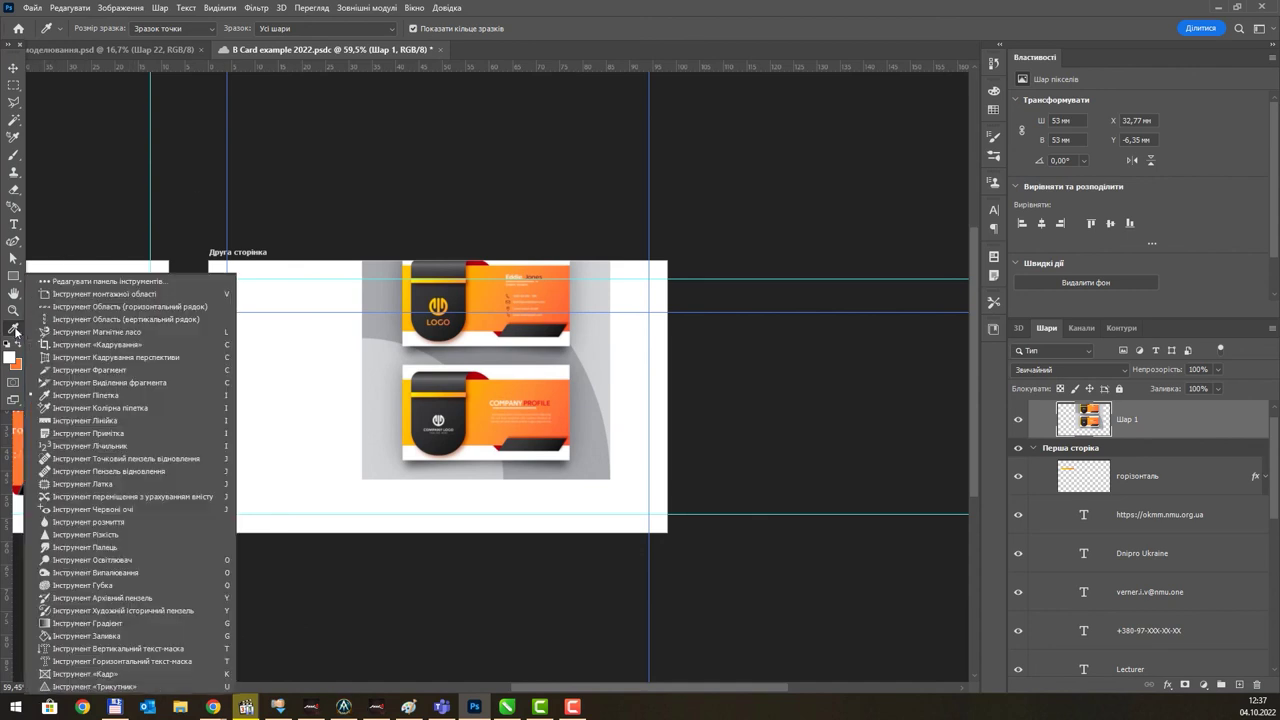
pyautogui.click(85, 294)
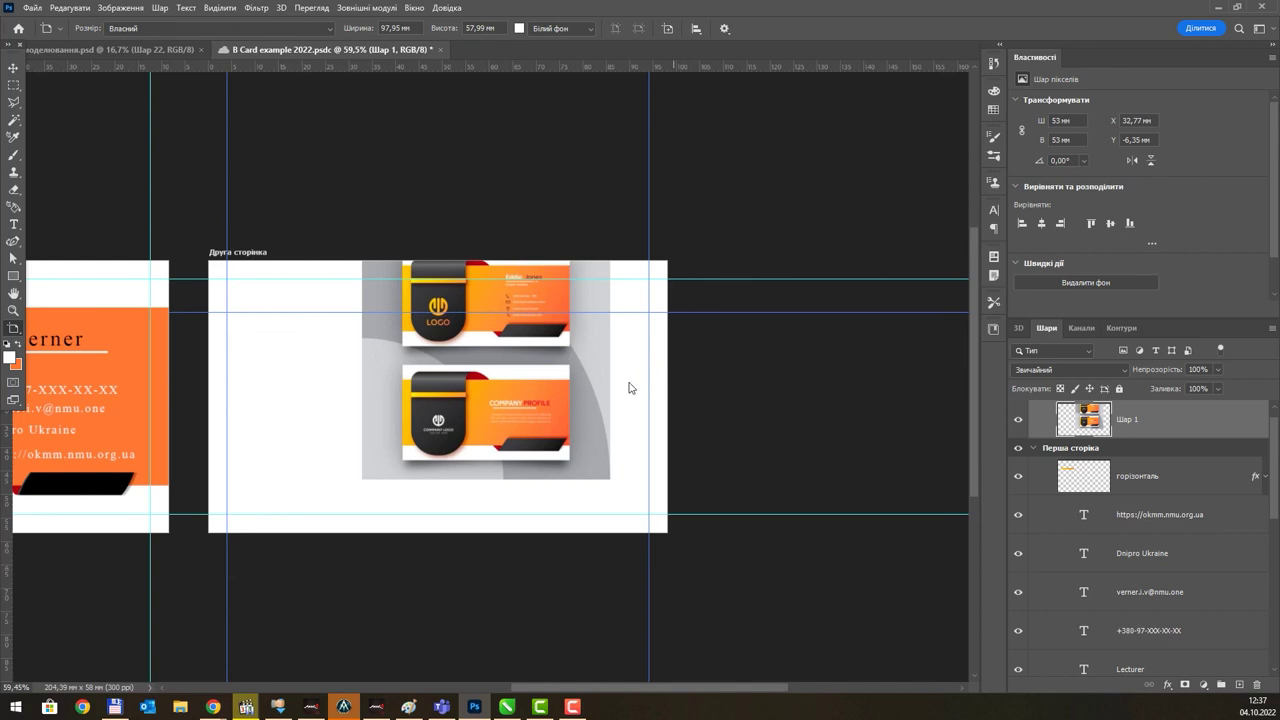
pyautogui.press('v')
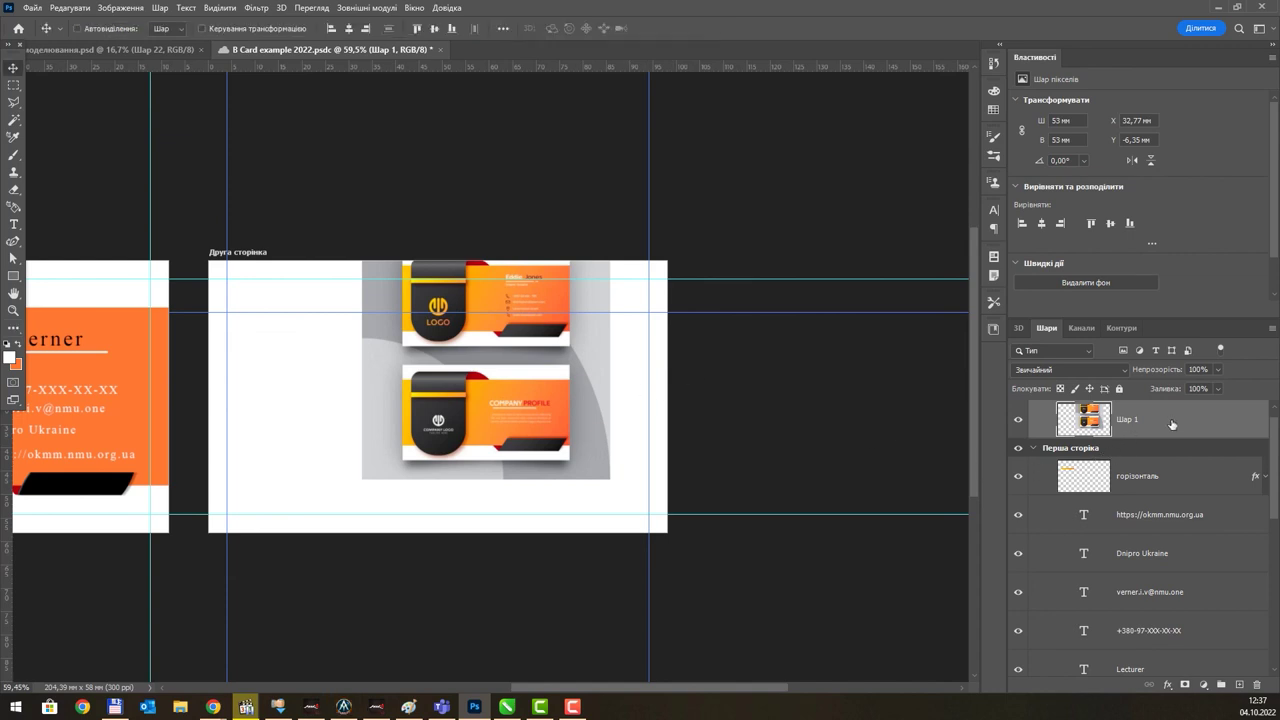
pyautogui.scroll(1, 1187, 437)
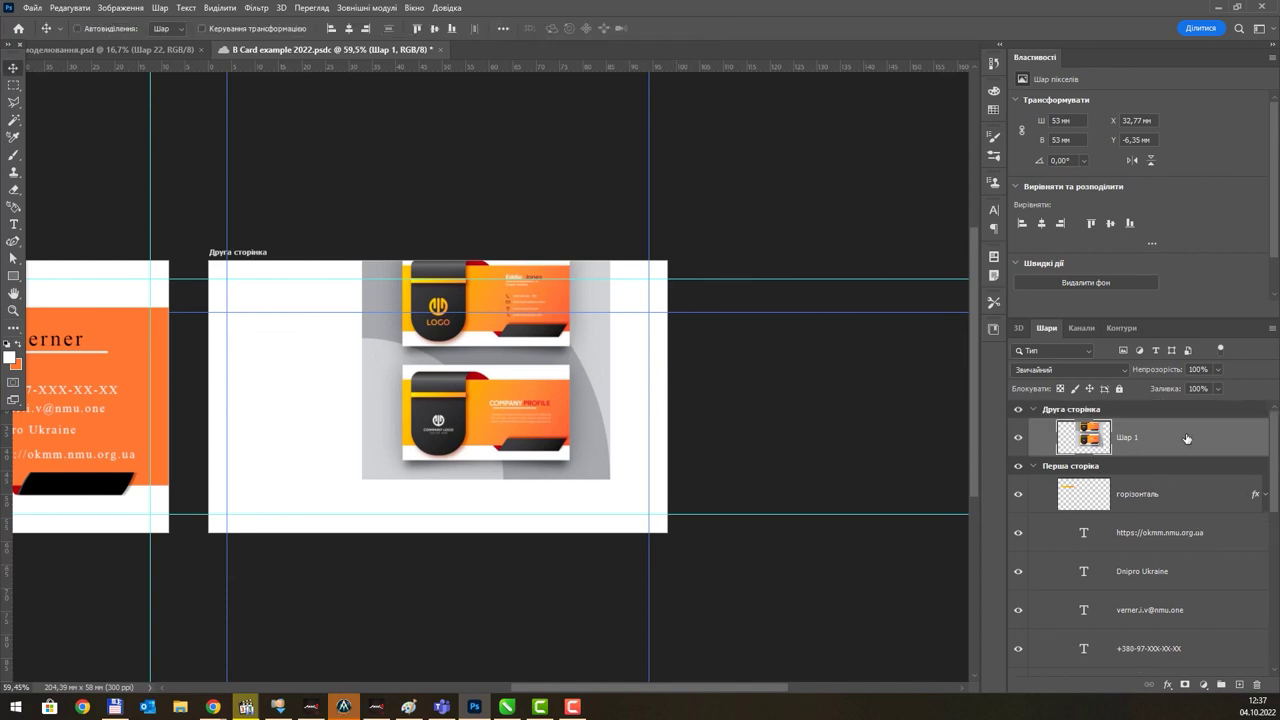
pyautogui.click(1175, 415)
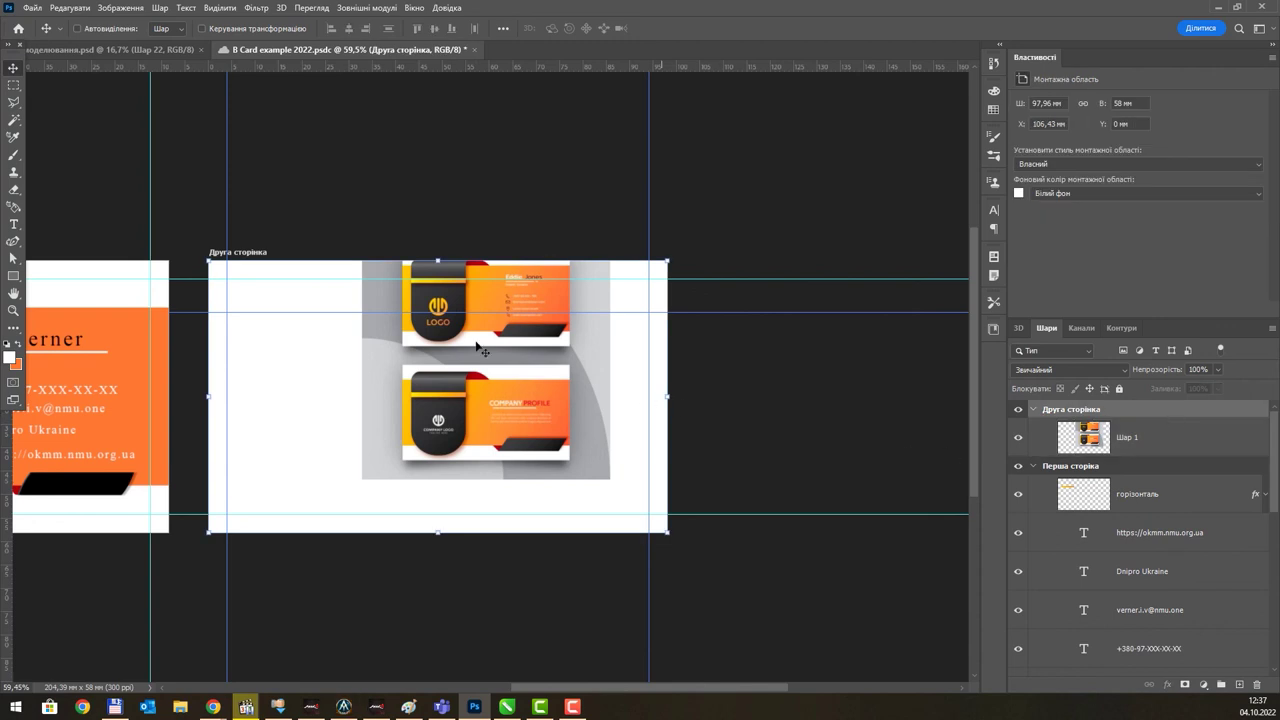
# Create Монтажна область 1 above the second page and move the reference image onto it
pyautogui.click(13, 328)
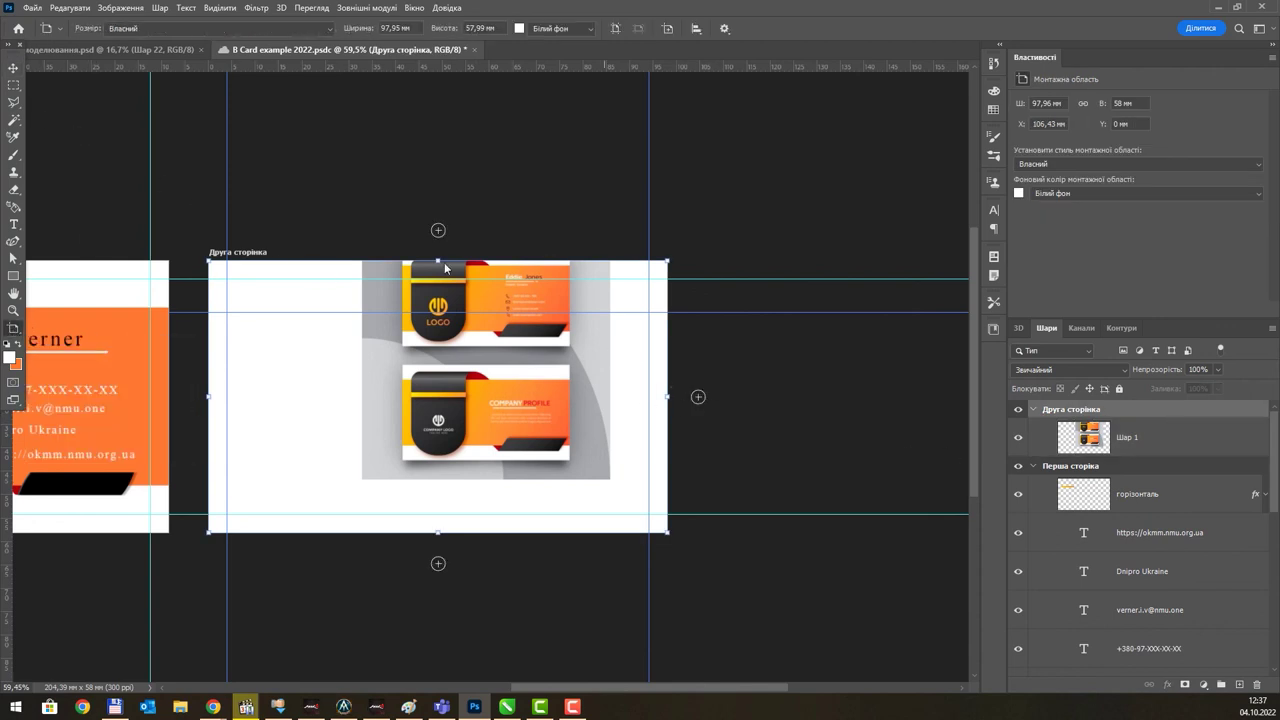
pyautogui.moveTo(445, 264); pyautogui.dragTo(441, 236)
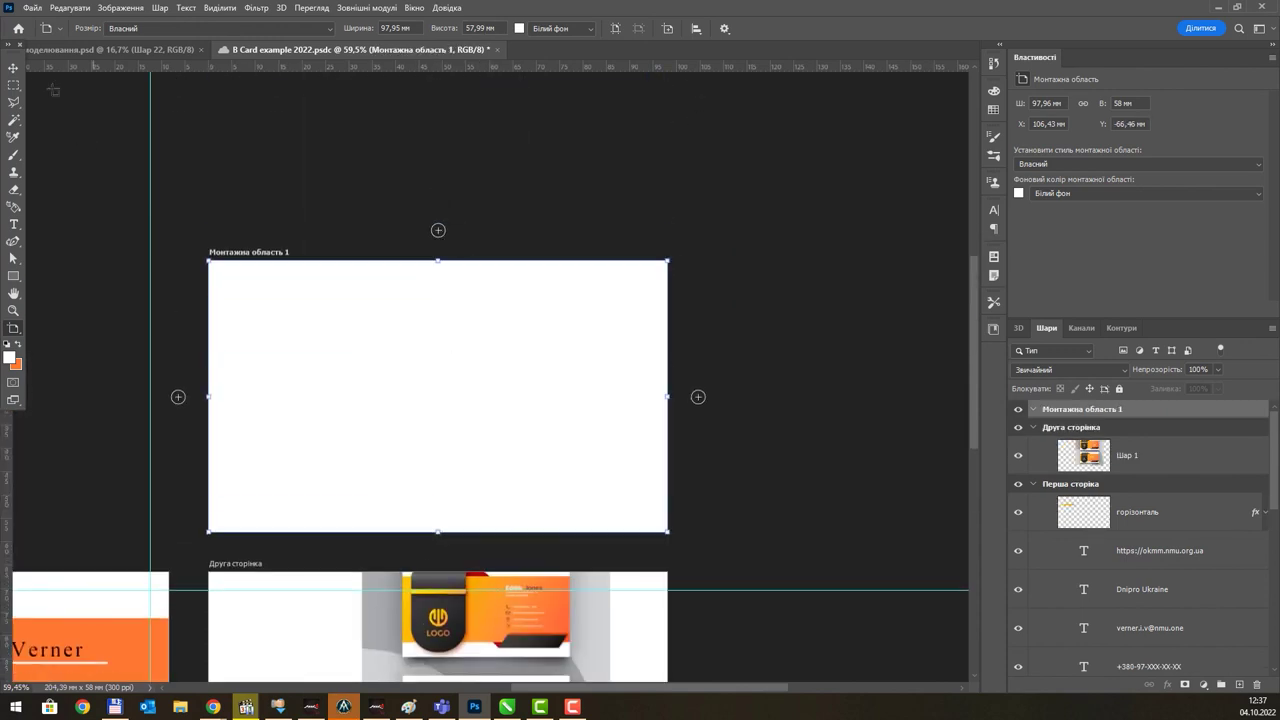
pyautogui.click(13, 67)
pyautogui.moveTo(516, 625); pyautogui.dragTo(449, 354)
pyautogui.hotkey('ctrl', 'z')
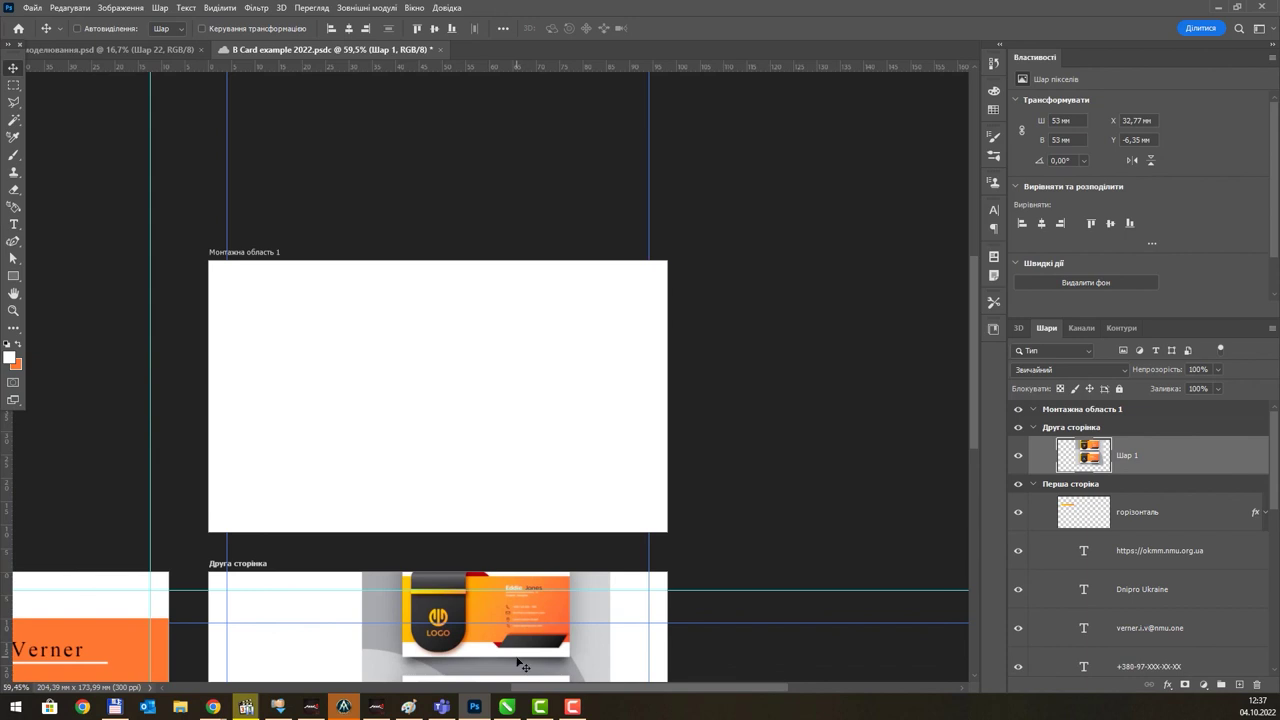
pyautogui.moveTo(519, 662); pyautogui.dragTo(457, 383)
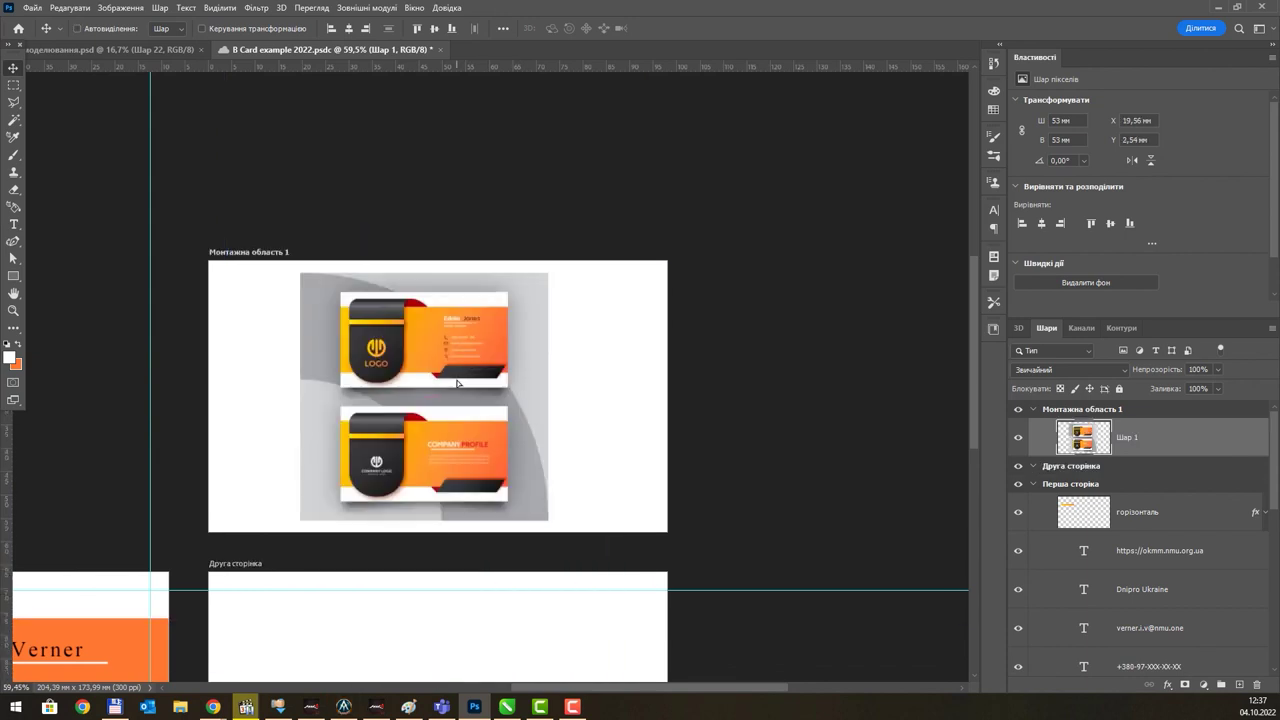
pyautogui.moveTo(414, 554)
pyautogui.mouseDown()
pyautogui.moveTo(494, 286)
pyautogui.moveTo(526, 297)
pyautogui.mouseUp()
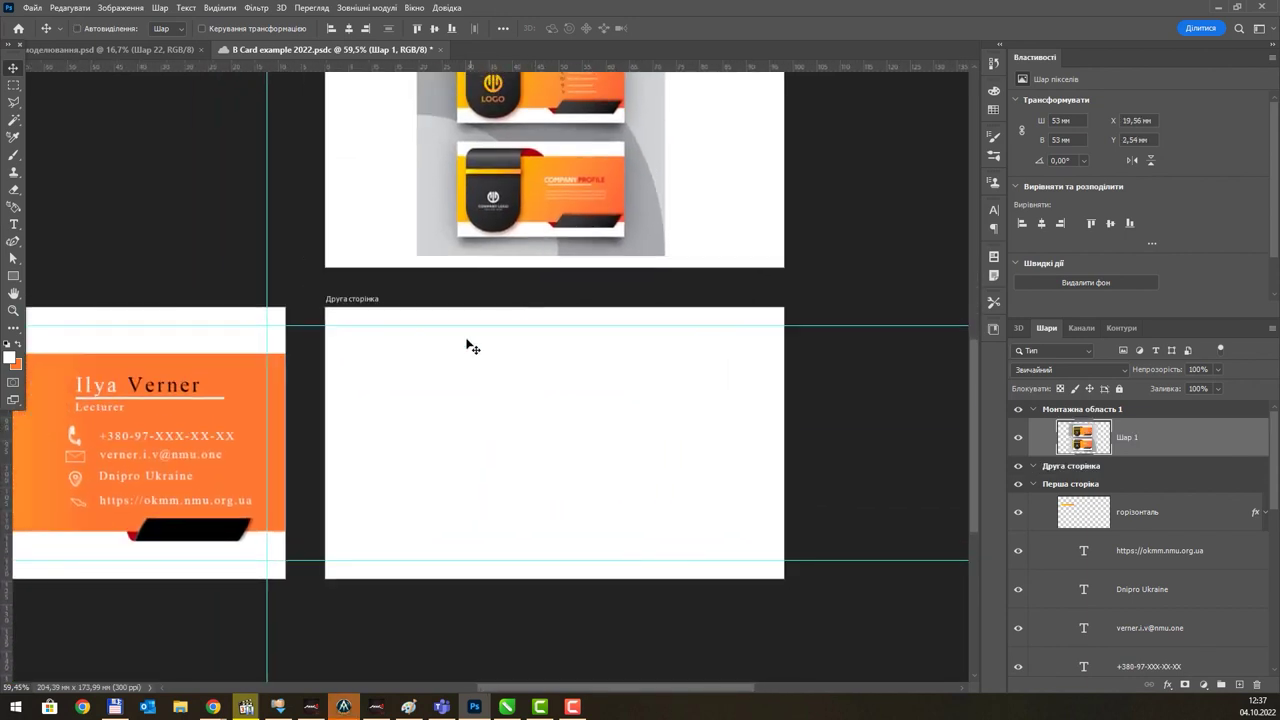
pyautogui.moveTo(470, 345); pyautogui.dragTo(585, 337)
pyautogui.scroll(-2, 585, 343)
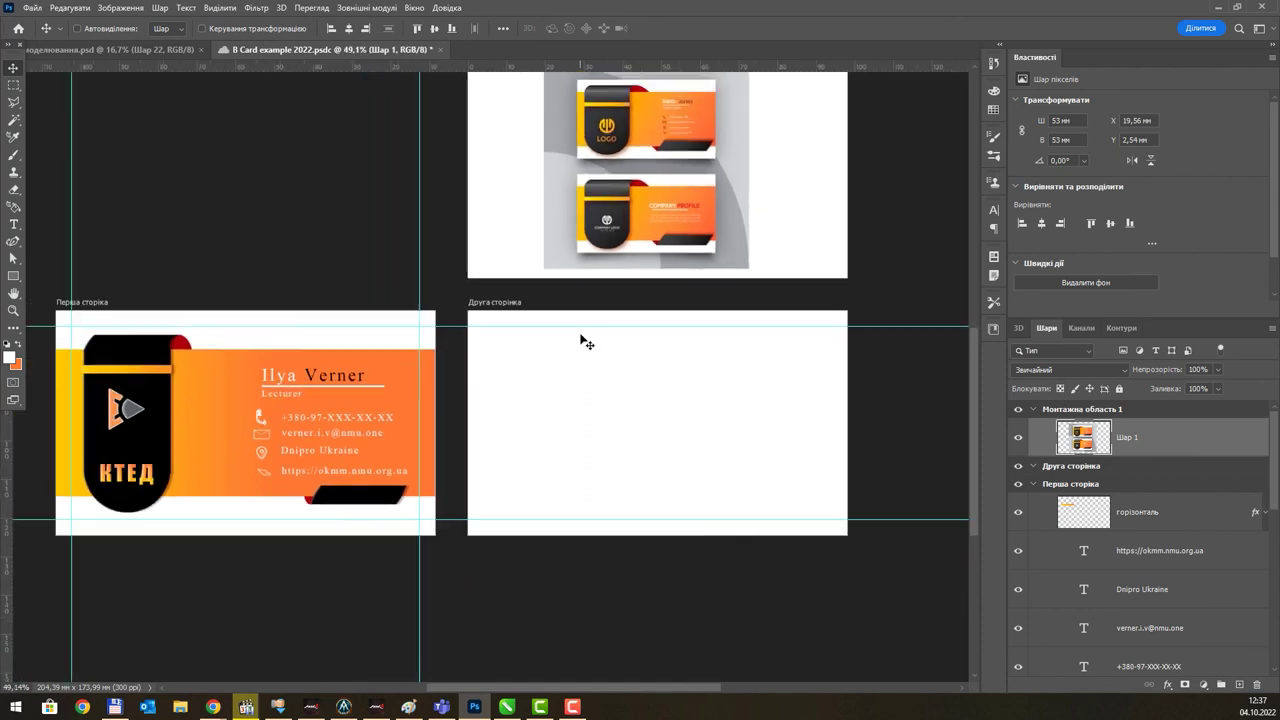
# Select every layer in the Перша сторінка group and Alt-drag copies onto the Друга сторінка artboard
pyautogui.click(1034, 484)
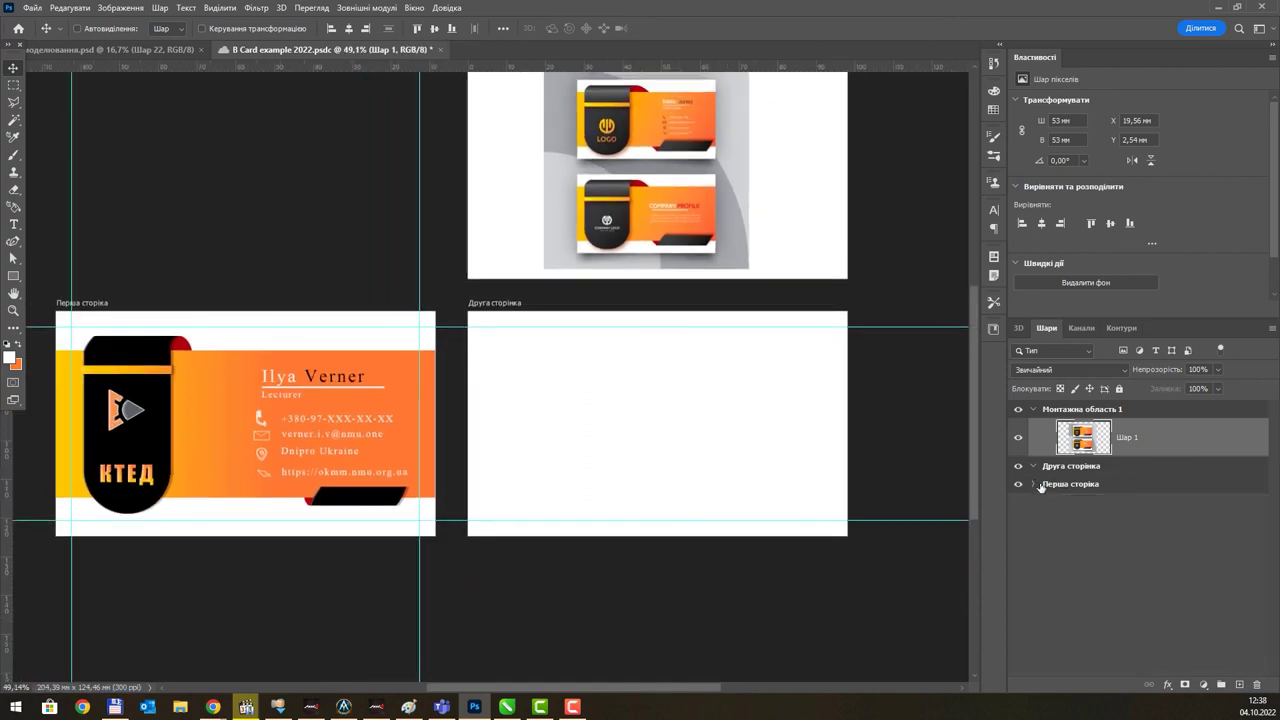
pyautogui.click(1062, 485)
pyautogui.click(1034, 484)
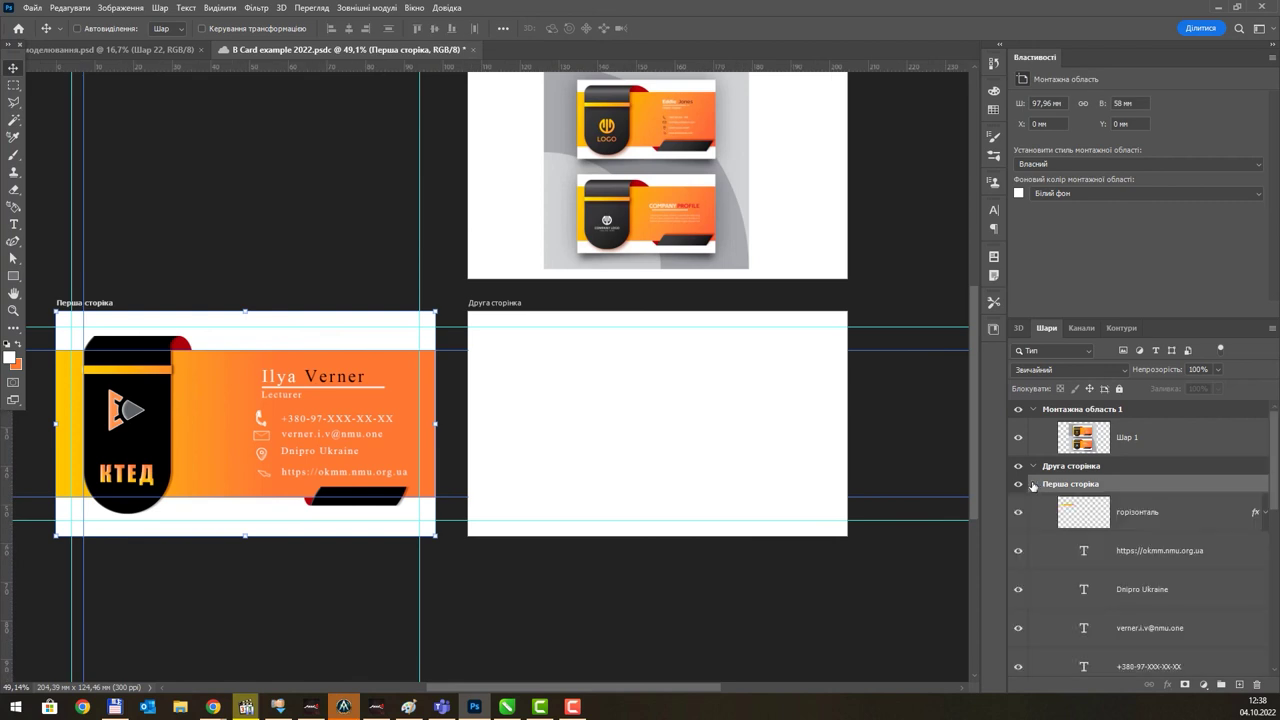
pyautogui.click(1155, 525)
pyautogui.scroll(-3, 1153, 540)
pyautogui.scroll(-4, 1153, 540)
pyautogui.scroll(-3, 1152, 541)
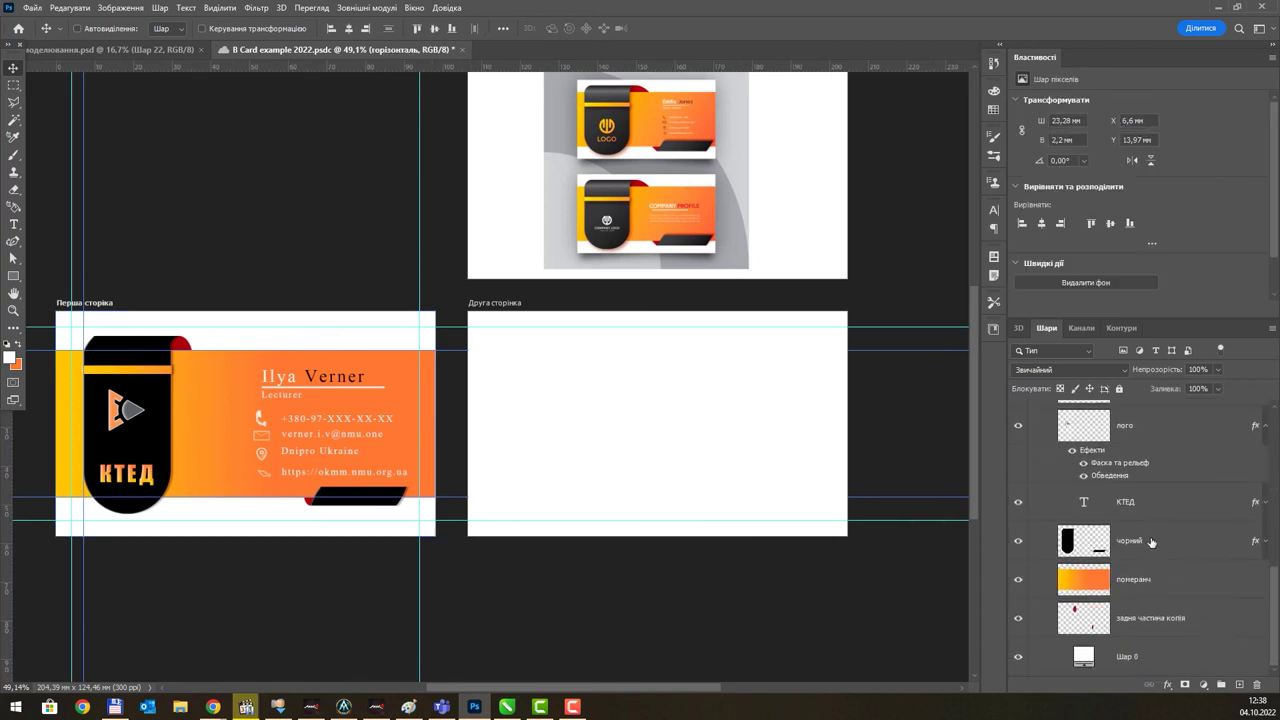
pyautogui.keyDown('shift'); pyautogui.click(1152, 620); pyautogui.keyUp('shift')
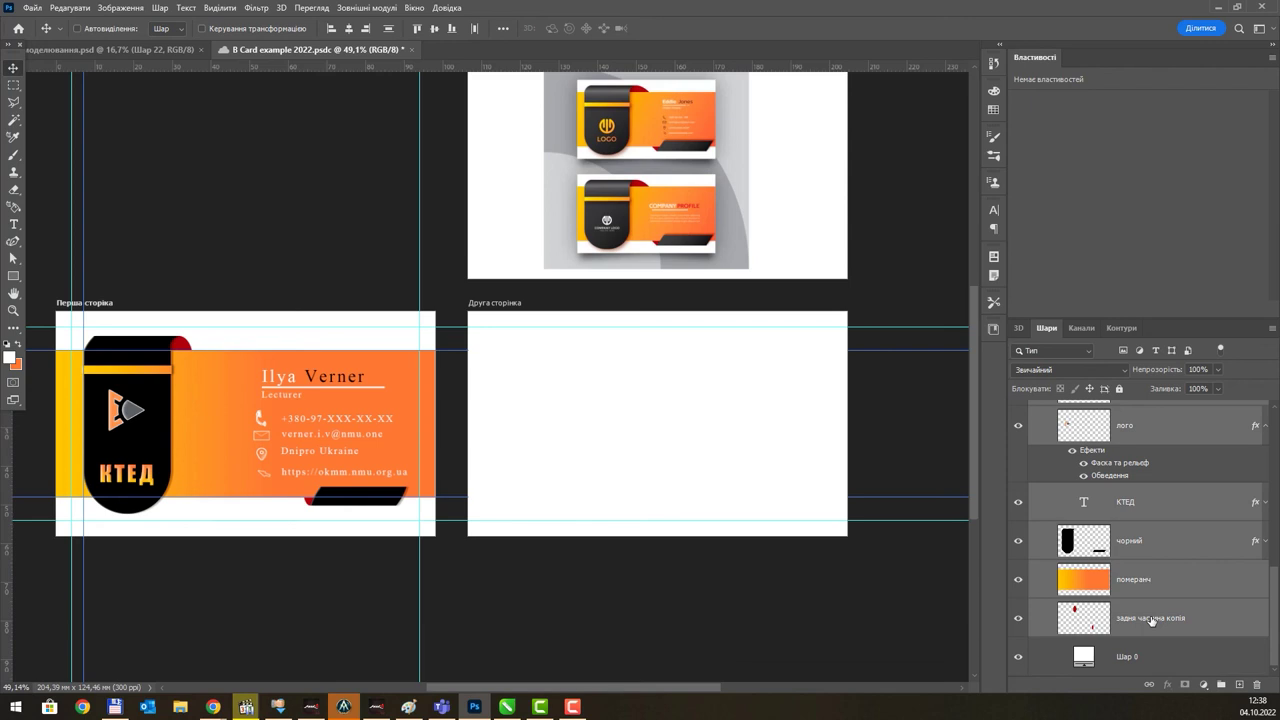
pyautogui.moveTo(328, 403); pyautogui.dragTo(740, 410)
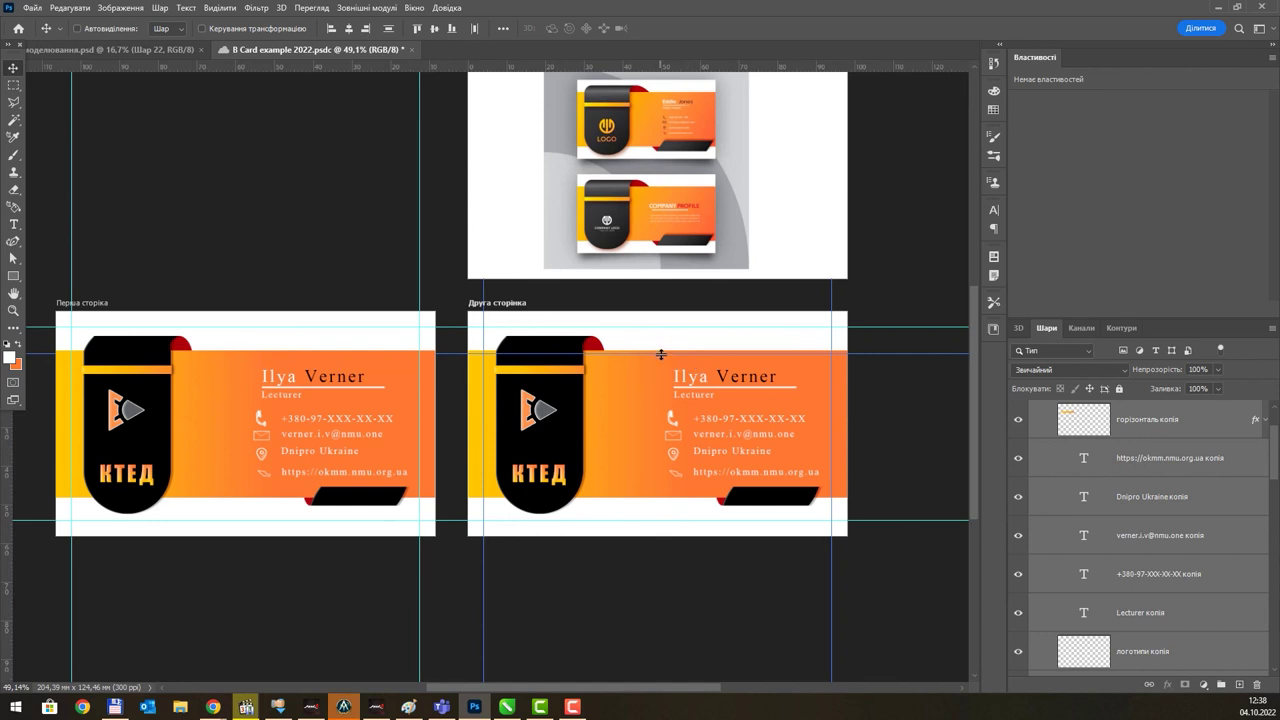
pyautogui.scroll(3, 618, 225)
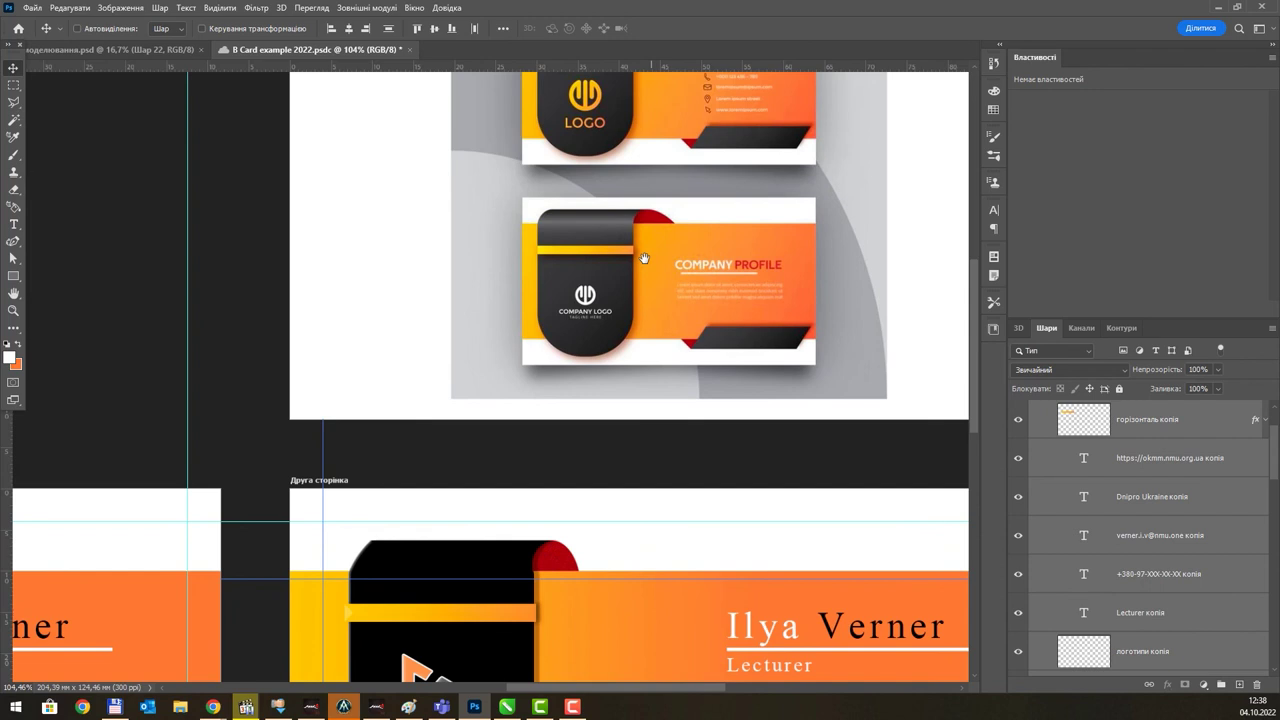
pyautogui.moveTo(657, 127); pyautogui.dragTo(646, 173)
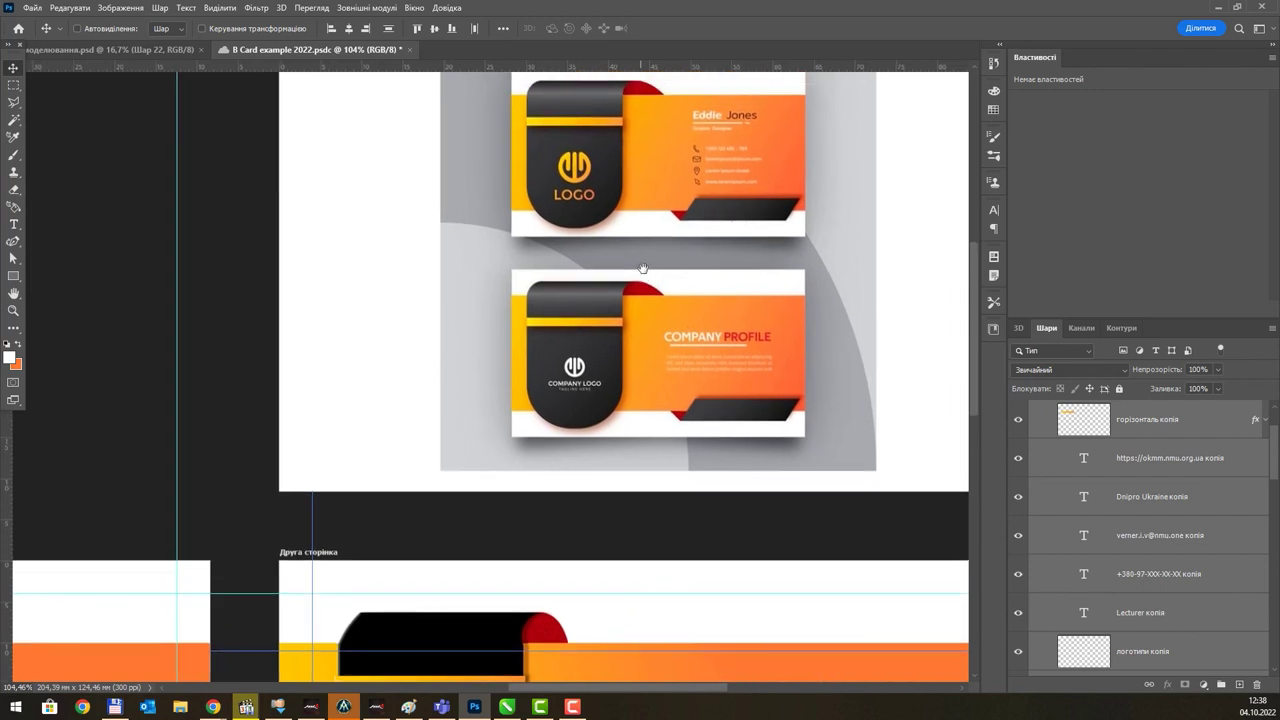
pyautogui.moveTo(608, 537)
pyautogui.mouseDown()
pyautogui.moveTo(656, 428)
pyautogui.moveTo(631, 289)
pyautogui.moveTo(509, 277)
pyautogui.mouseUp()
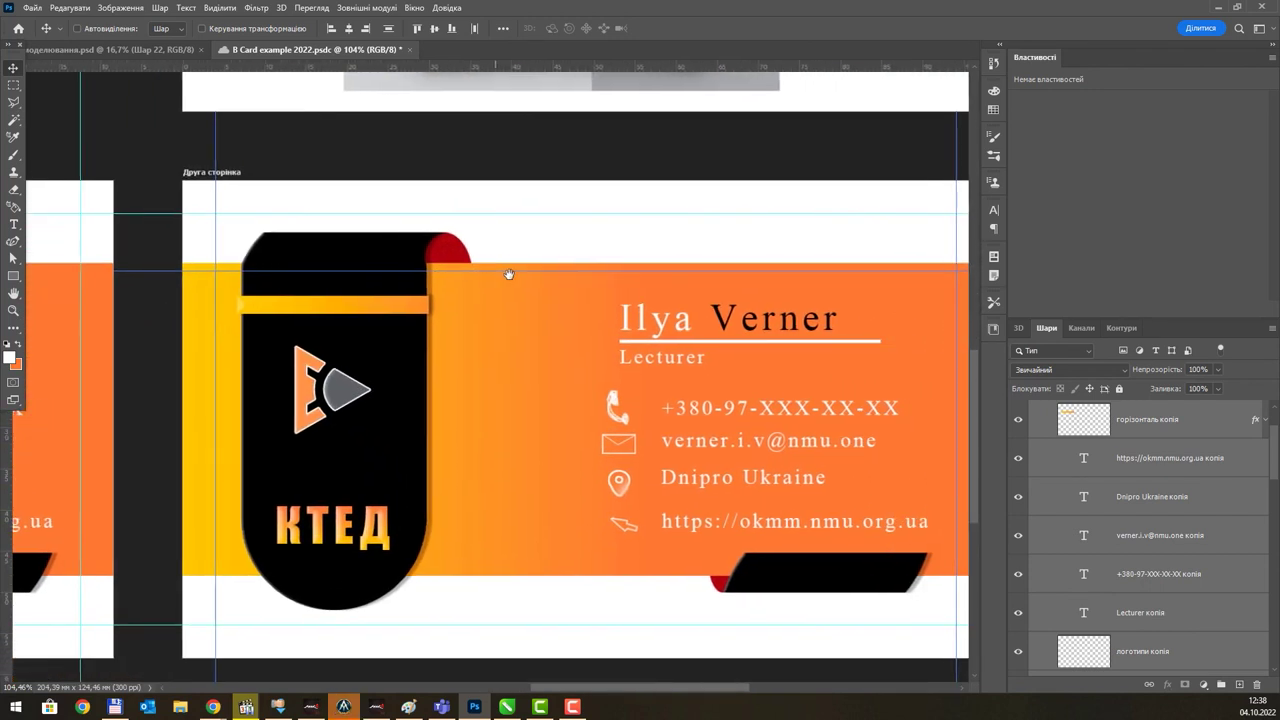
pyautogui.scroll(-1, 637, 437)
pyautogui.scroll(-1, 637, 437)
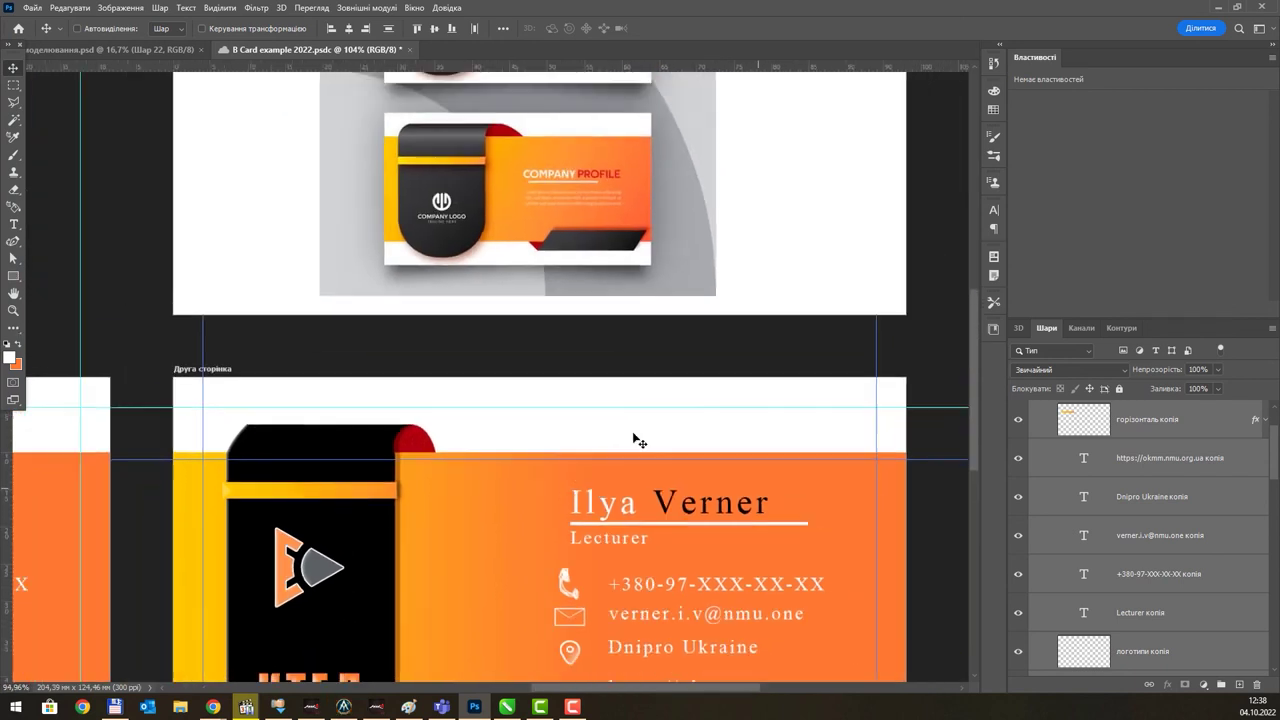
pyautogui.scroll(-1, 637, 437)
pyautogui.scroll(-1, 637, 440)
pyautogui.moveTo(700, 449); pyautogui.dragTo(634, 403)
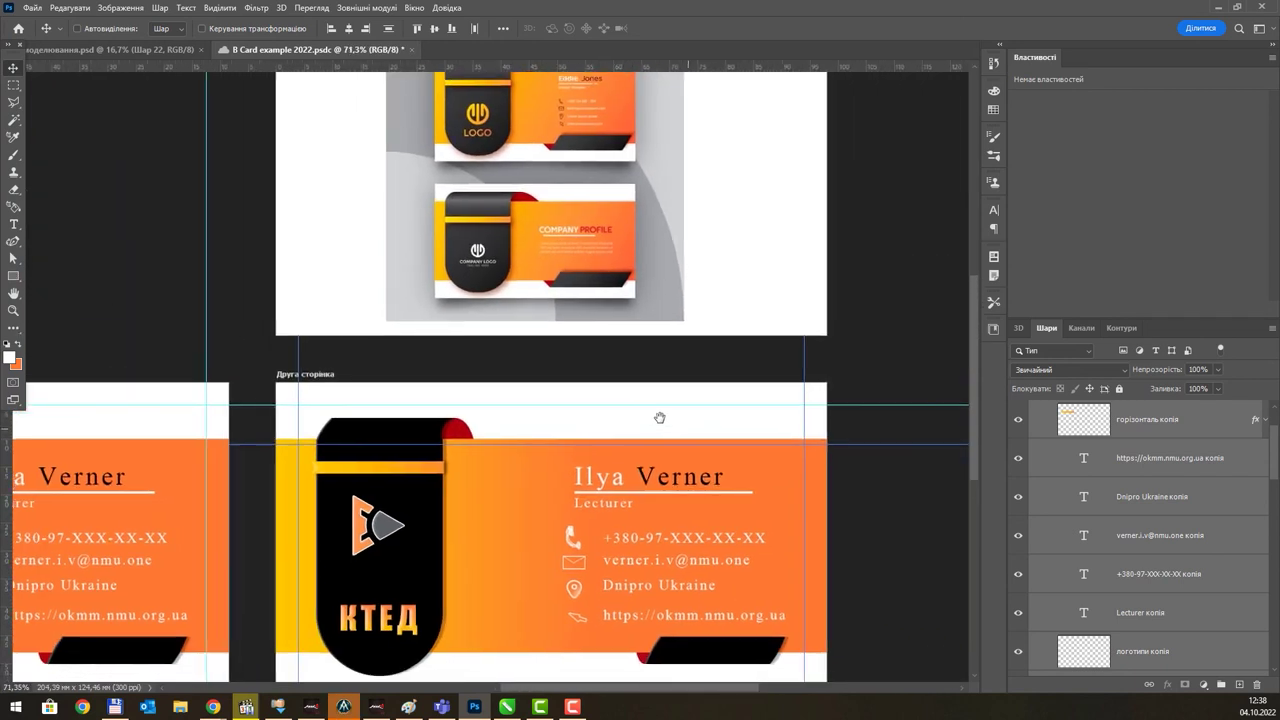
pyautogui.press('ctrl')
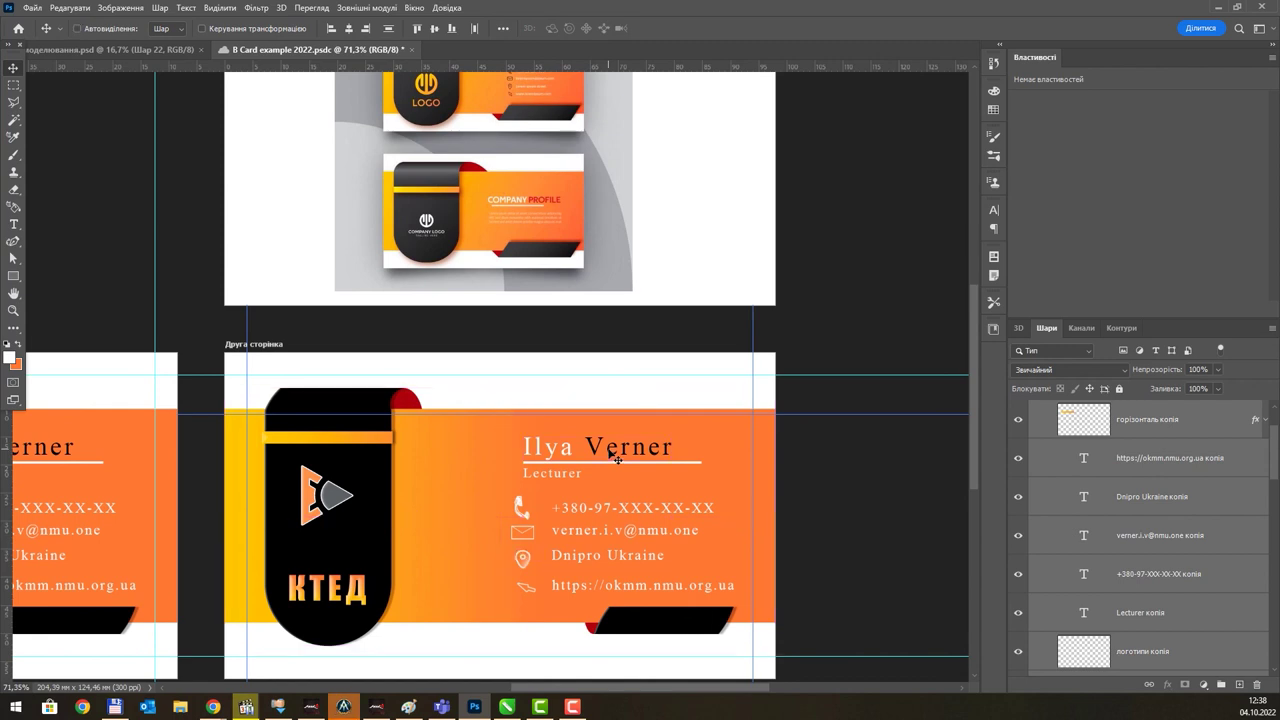
# Retype the back card's name as 'Dnipro University of Technology' and scale it above Lecturer
pyautogui.doubleClick(614, 452)
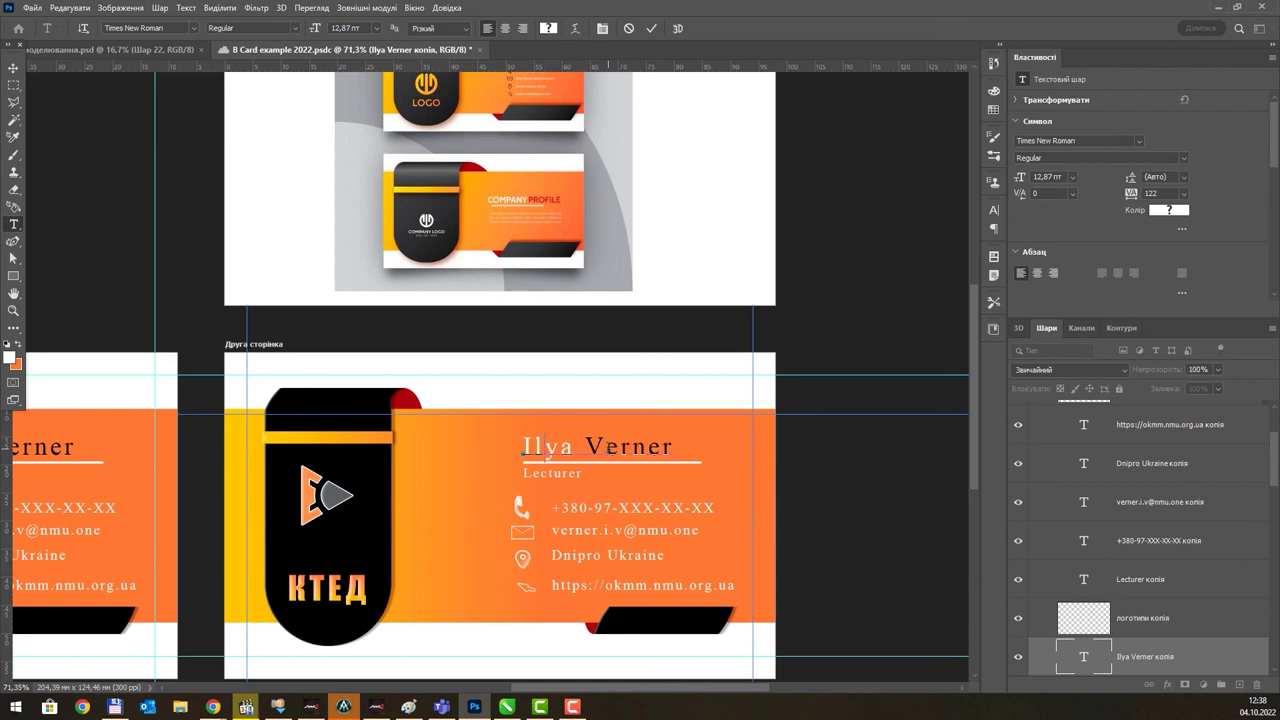
pyautogui.write('Dnip')
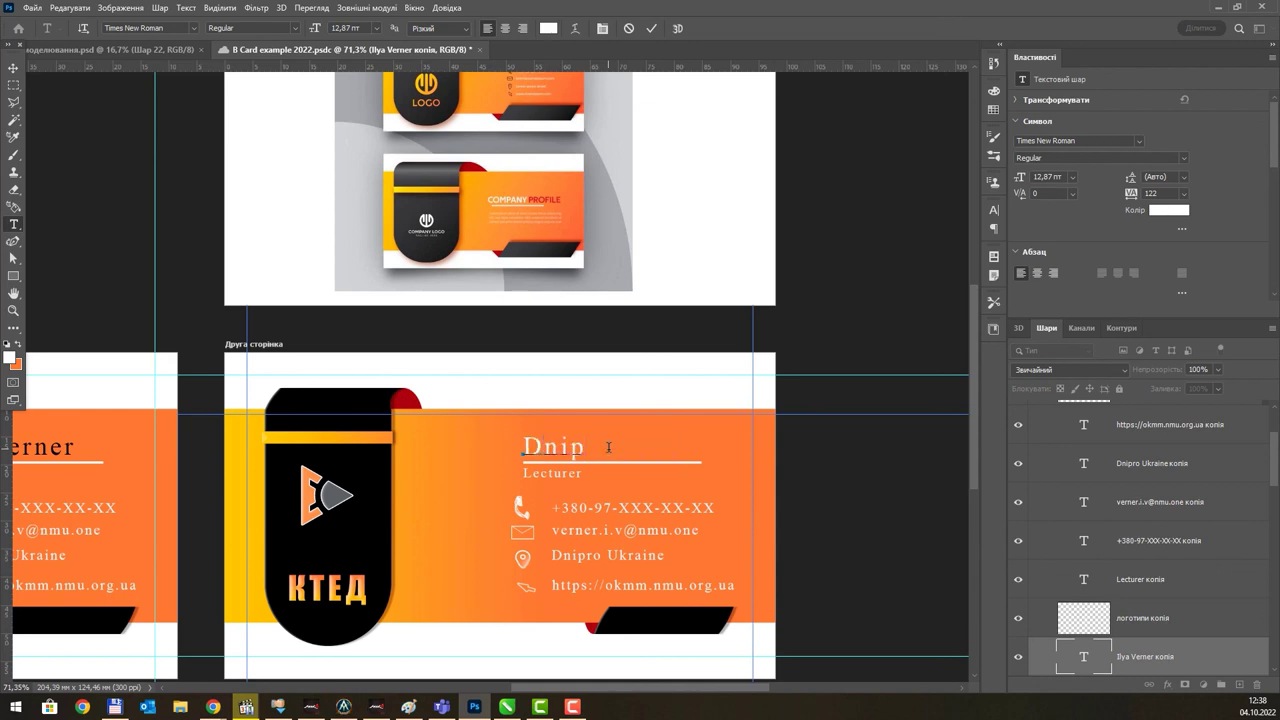
pyautogui.write('ro Uni')
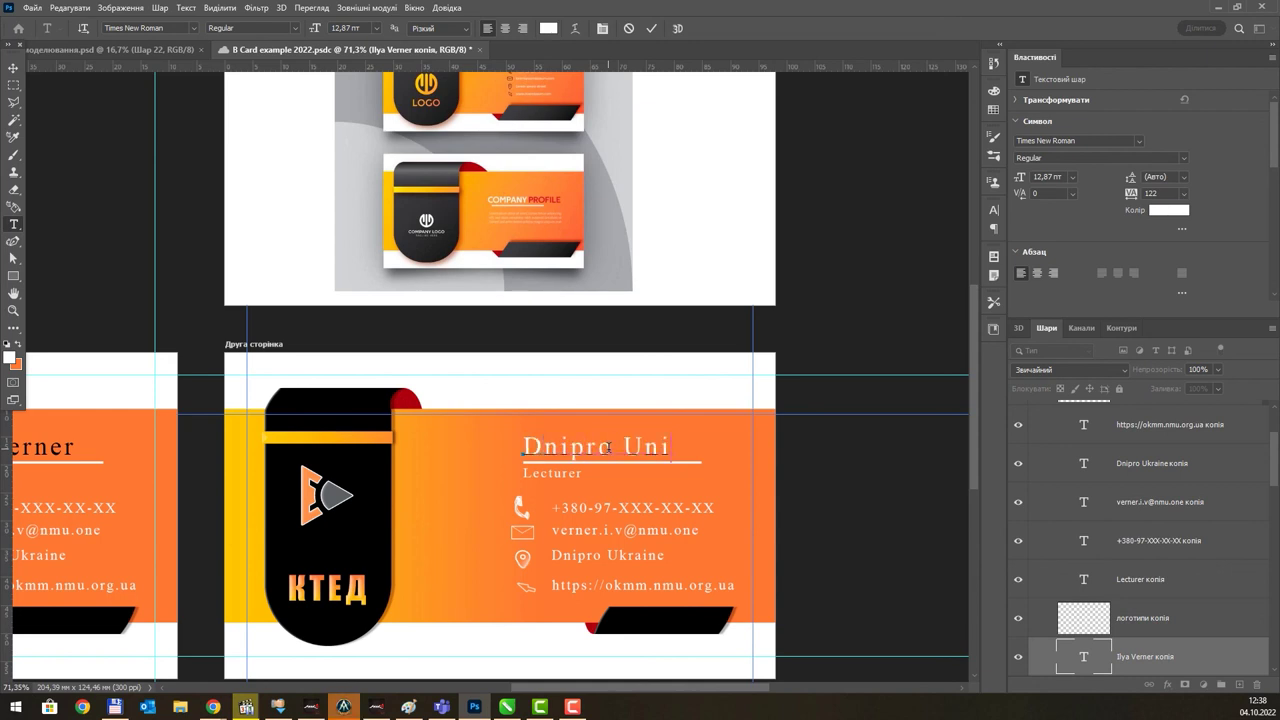
pyautogui.write('o')
pyautogui.write('f')
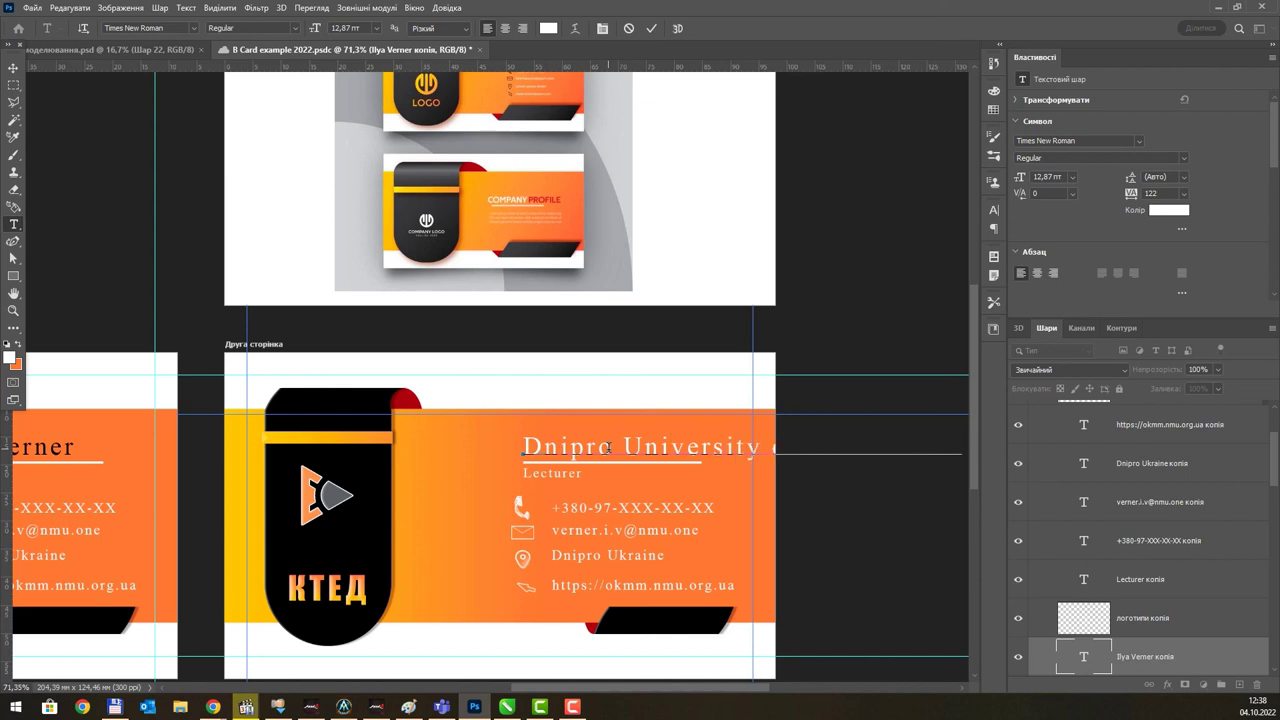
pyautogui.click(13, 68)
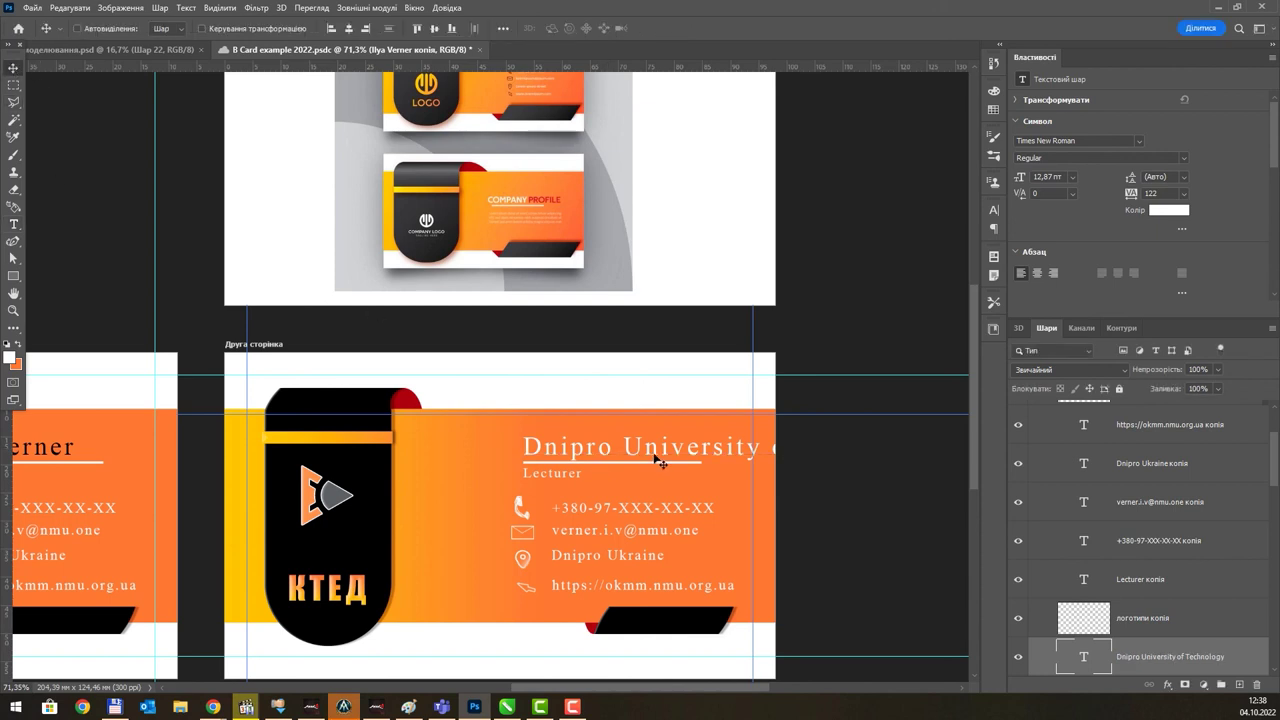
pyautogui.moveTo(662, 450); pyautogui.dragTo(557, 448)
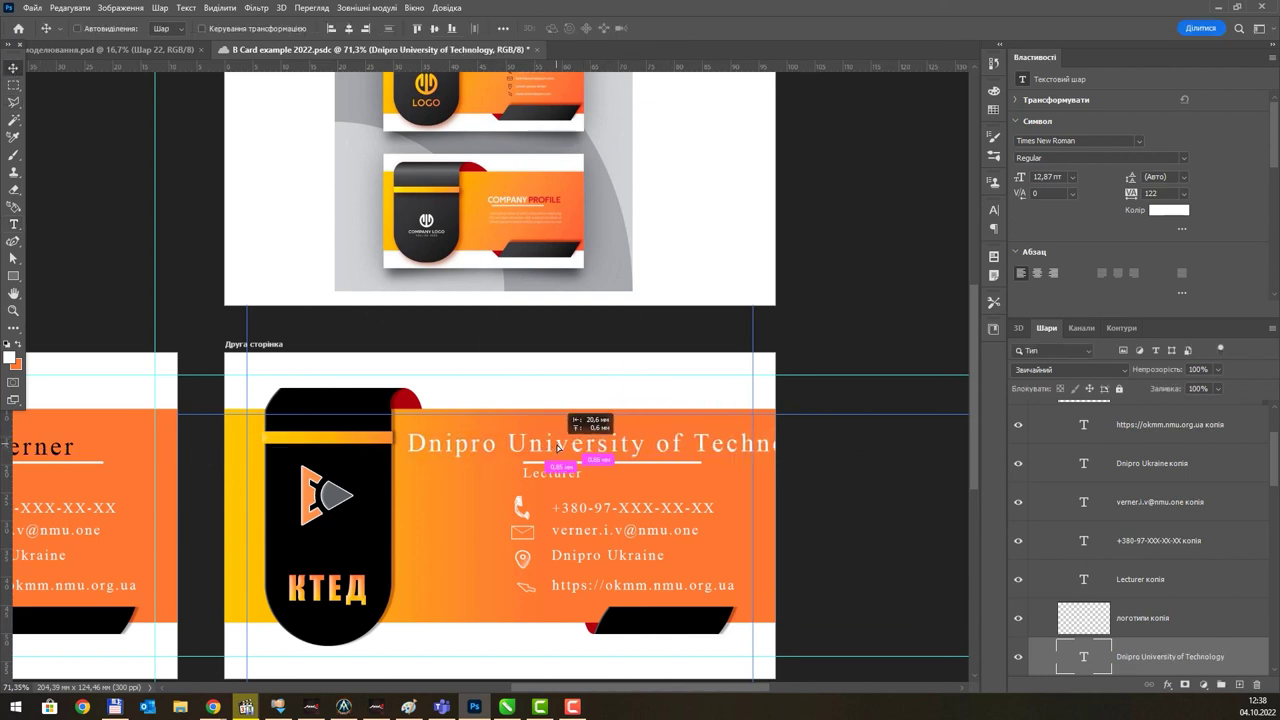
pyautogui.hotkey('ctrl', 't')
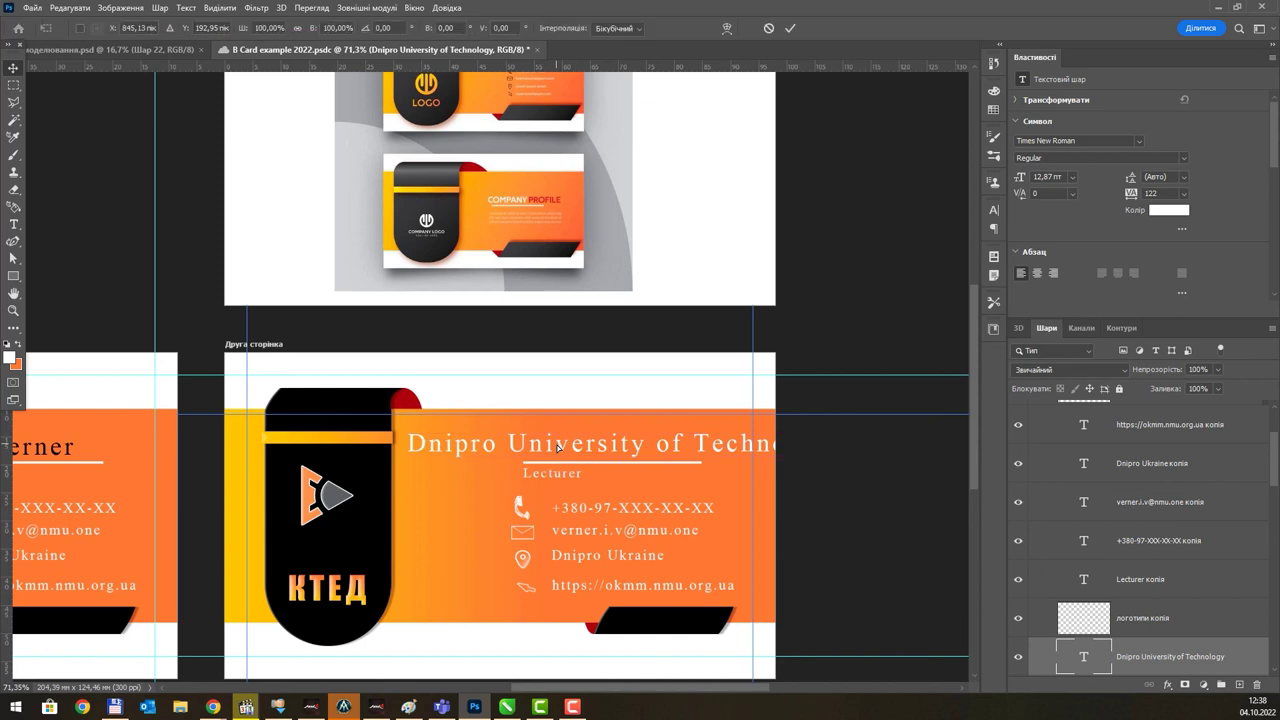
pyautogui.moveTo(848, 462); pyautogui.dragTo(737, 452)
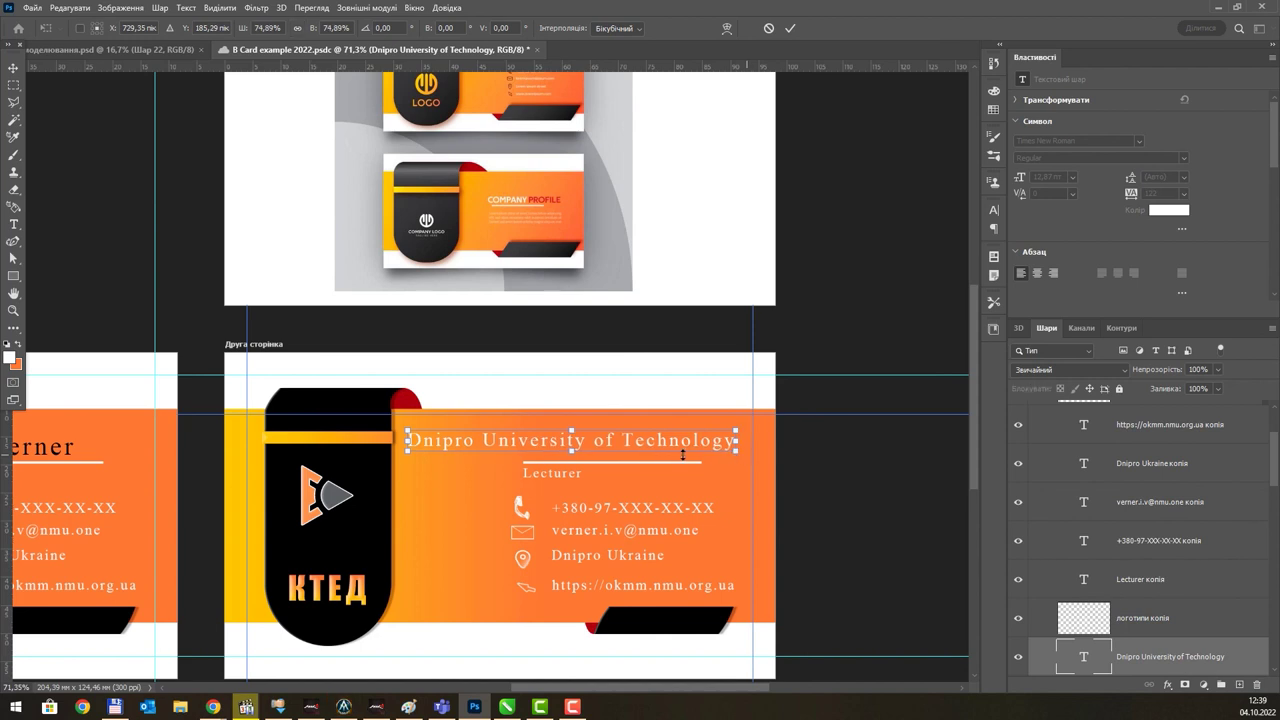
pyautogui.moveTo(693, 453); pyautogui.dragTo(699, 453)
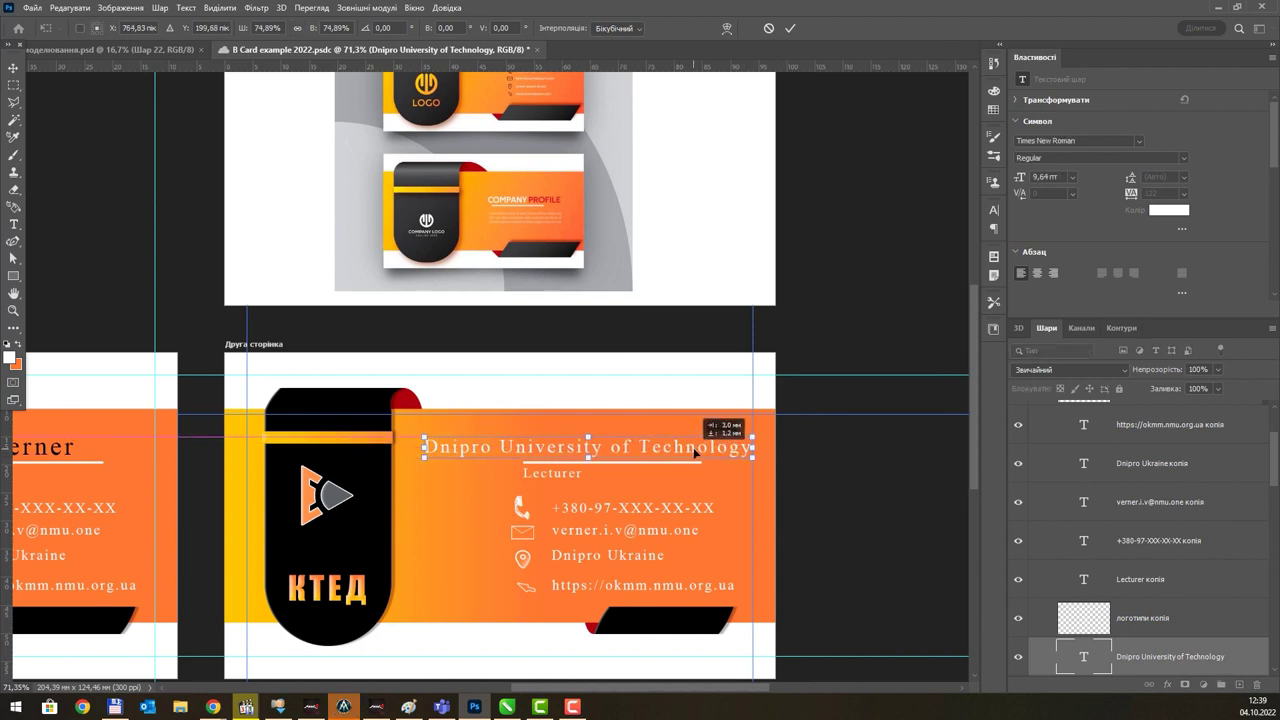
pyautogui.press('Return')
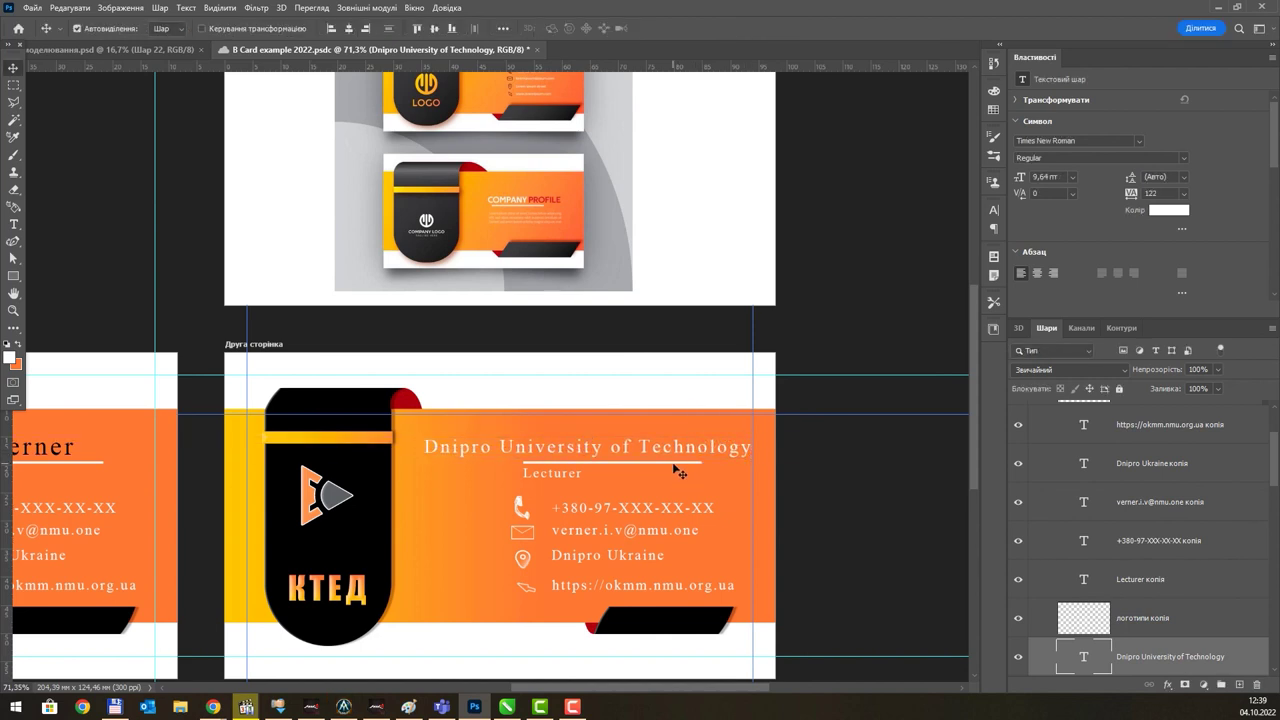
# Stretch the white underline left and right to span the whole university heading
pyautogui.keyDown('ctrl'); pyautogui.click(677, 466); pyautogui.keyUp('ctrl')
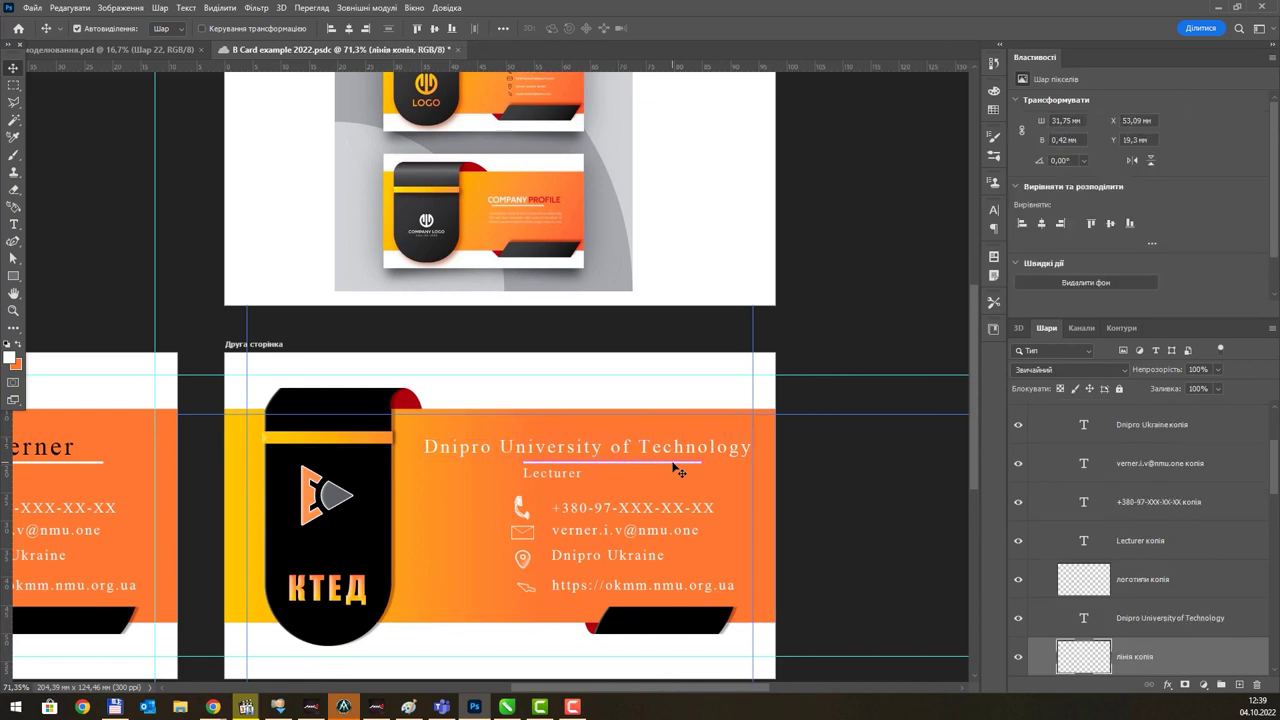
pyautogui.scroll(1, 534, 468)
pyautogui.scroll(1, 534, 468)
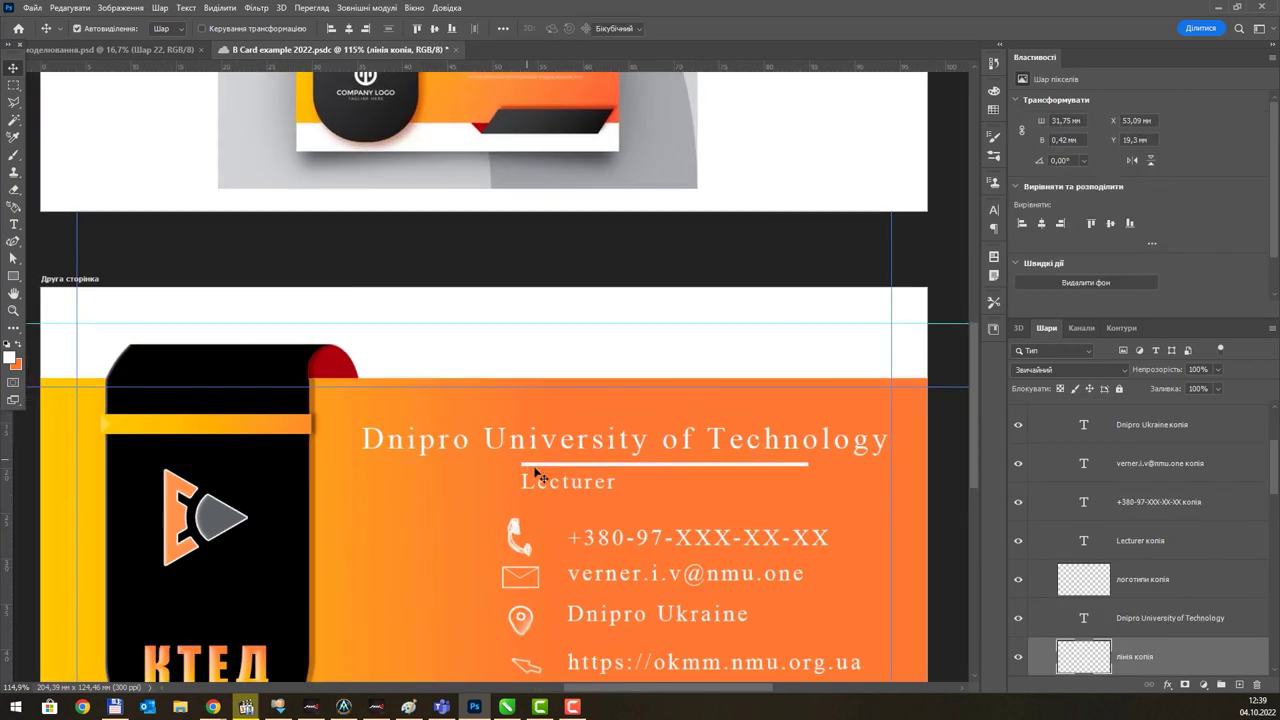
pyautogui.hotkey('ctrl', 't')
pyautogui.scroll(1, 517, 462)
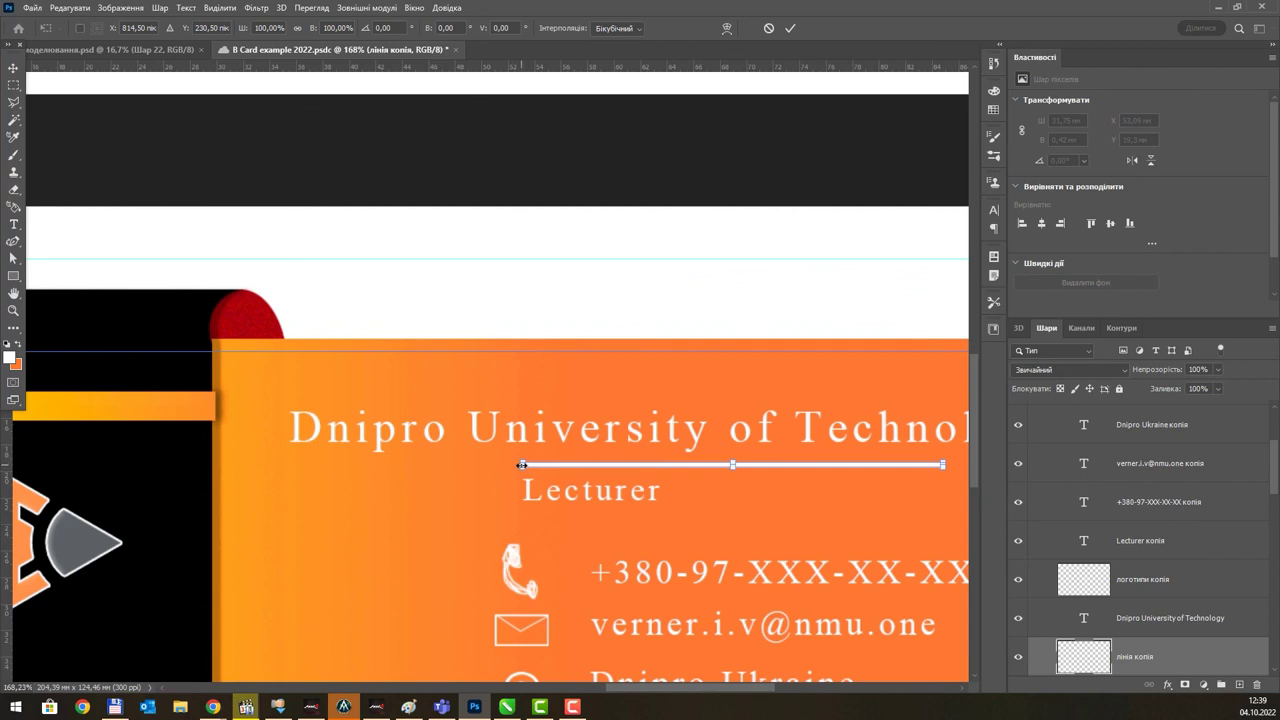
pyautogui.moveTo(521, 465); pyautogui.dragTo(290, 463)
pyautogui.scroll(-1, 548, 470)
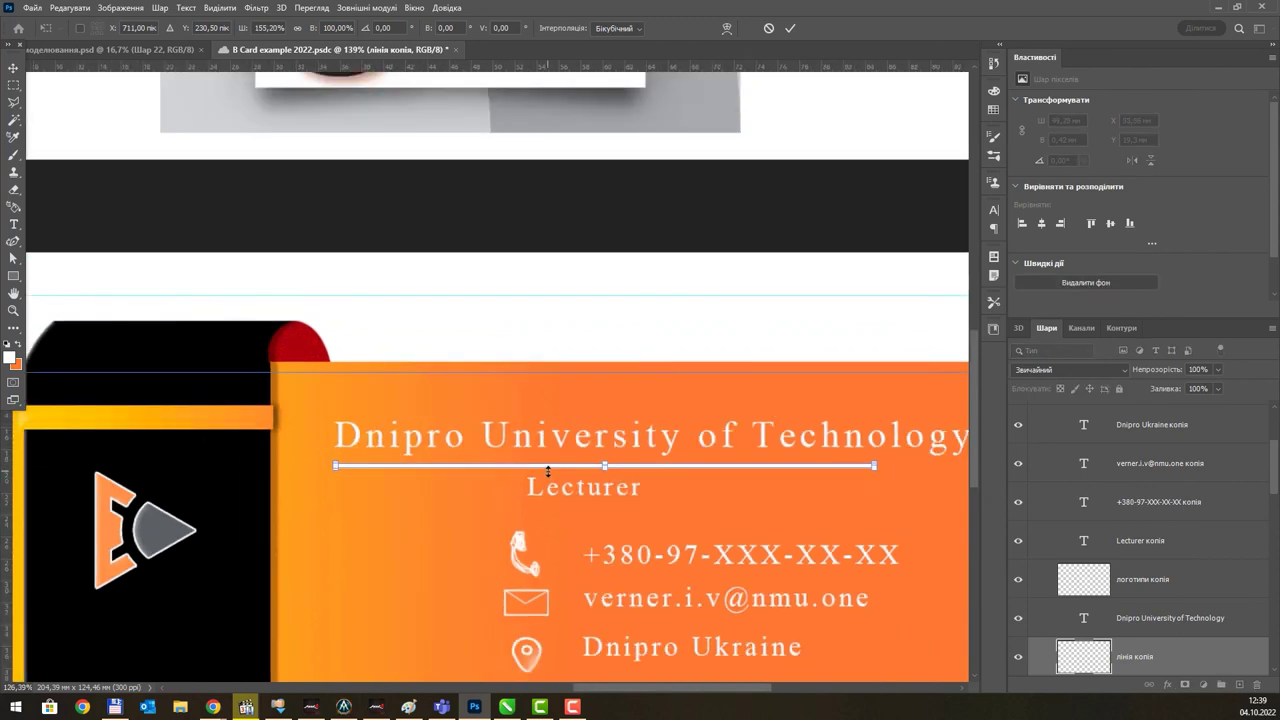
pyautogui.scroll(-1, 548, 470)
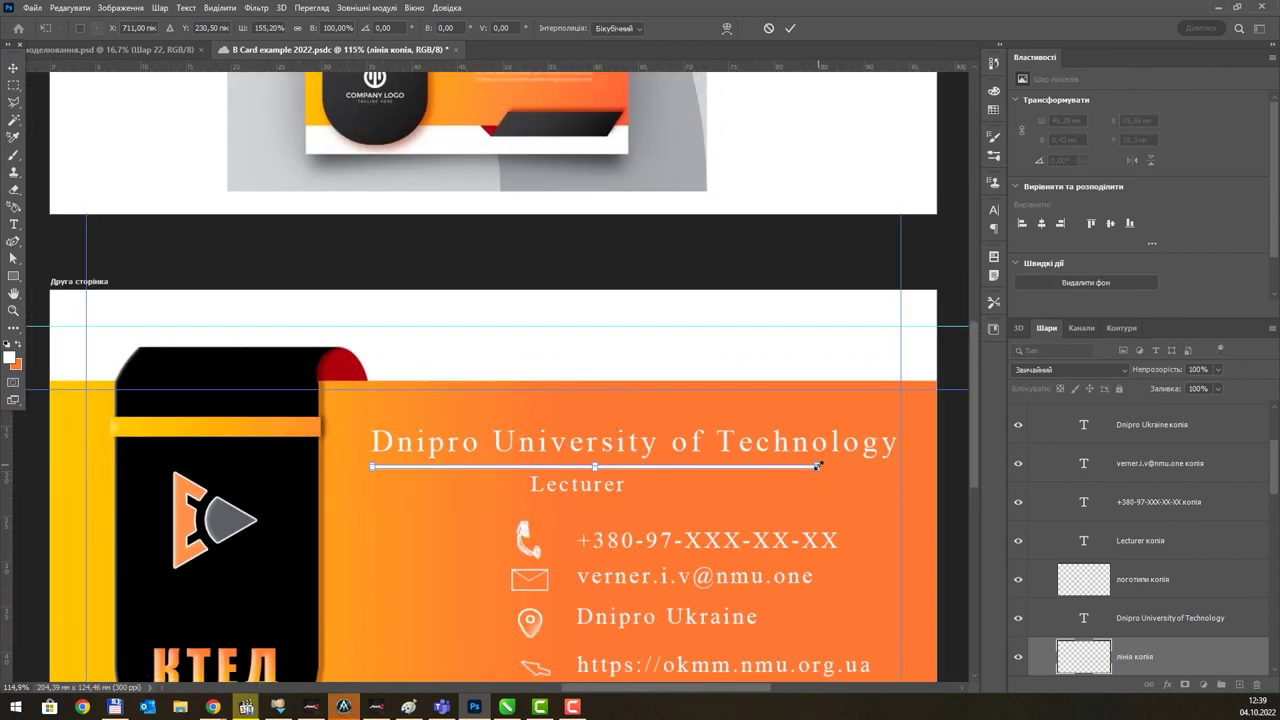
pyautogui.moveTo(822, 466); pyautogui.dragTo(901, 467)
pyautogui.press('Return')
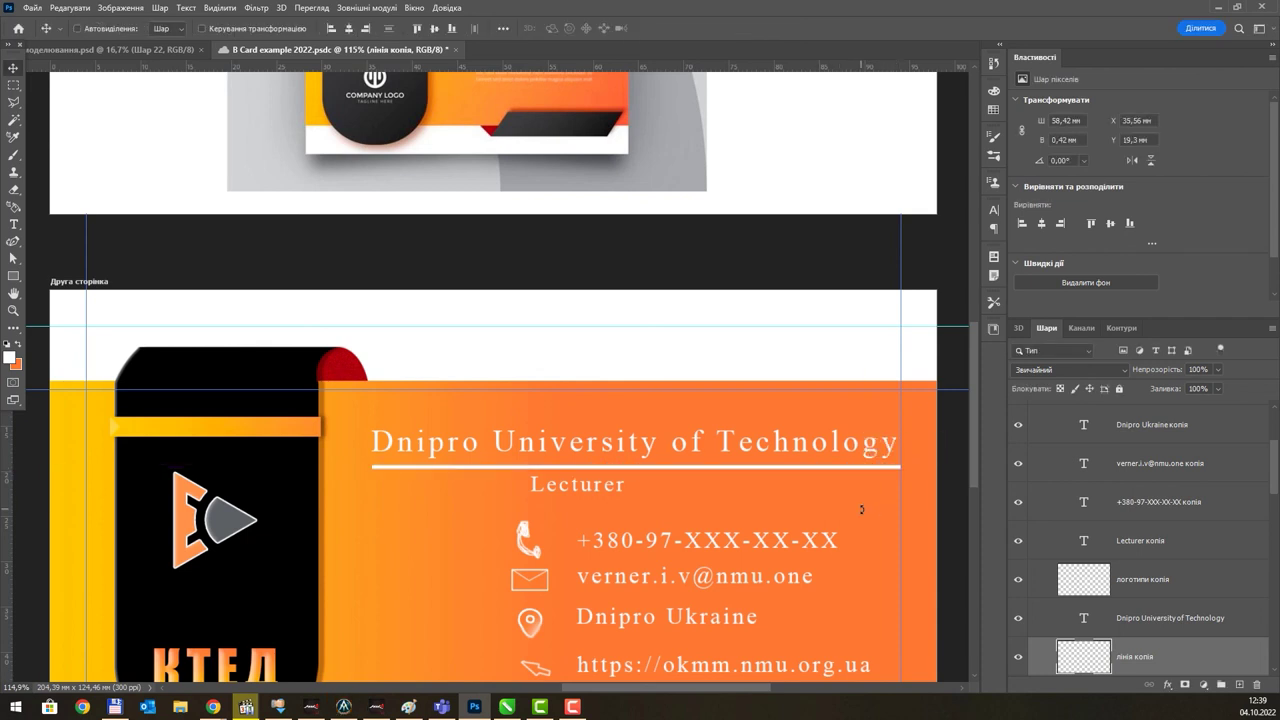
# Select the Lecturer text layer on the back card
pyautogui.scroll(-1, 745, 484)
pyautogui.keyDown('ctrl'); pyautogui.click(630, 490); pyautogui.keyUp('ctrl')
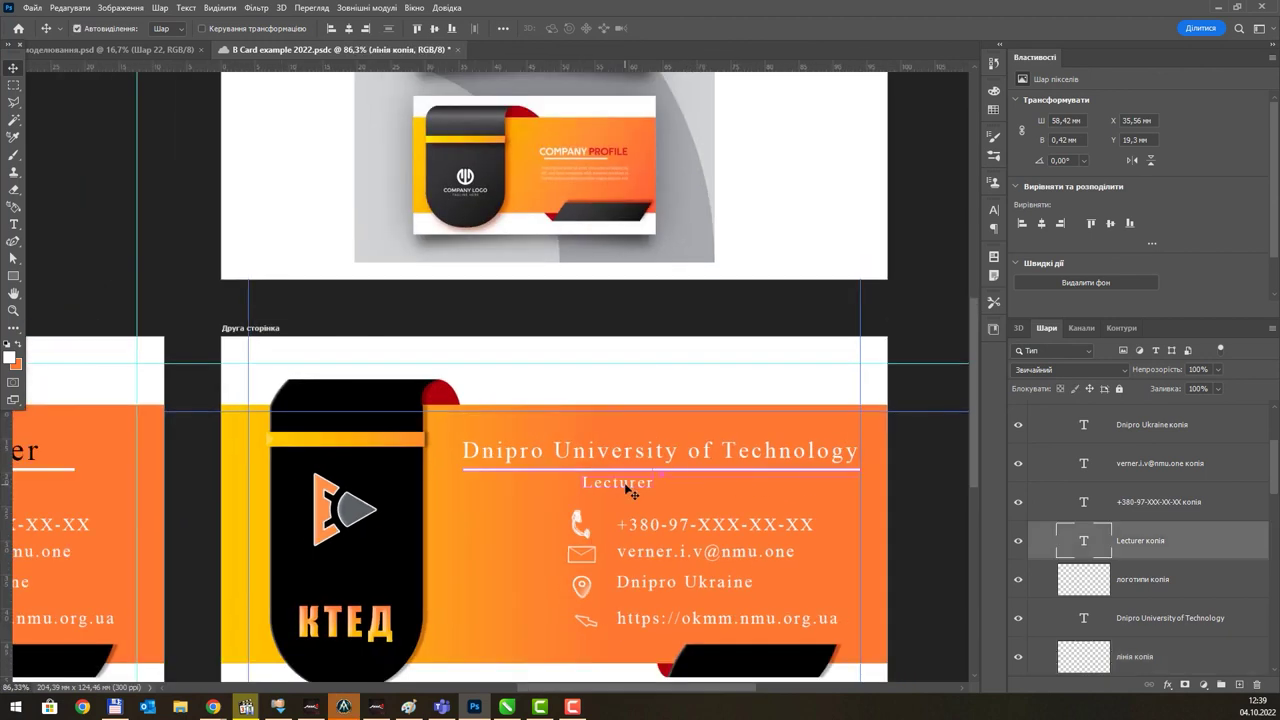
pyautogui.scroll(1, 578, 152)
pyautogui.scroll(1, 589, 170)
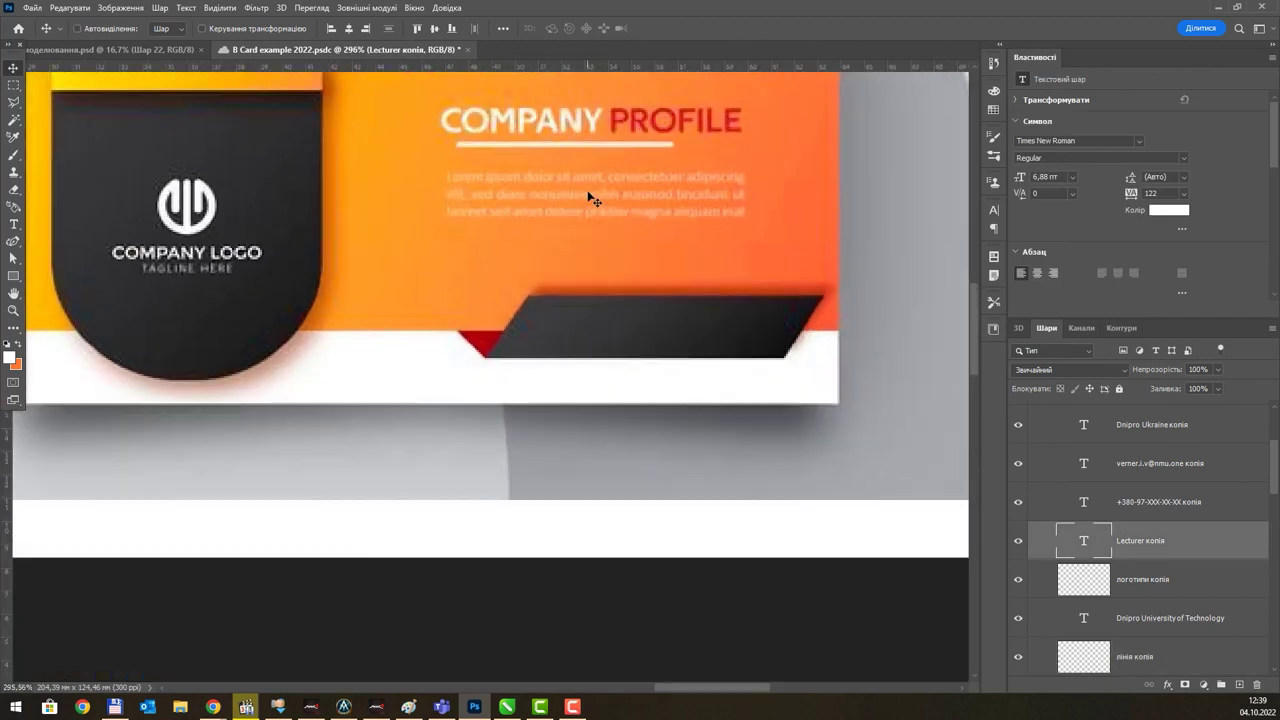
pyautogui.scroll(1, 589, 170)
pyautogui.scroll(-2, 592, 199)
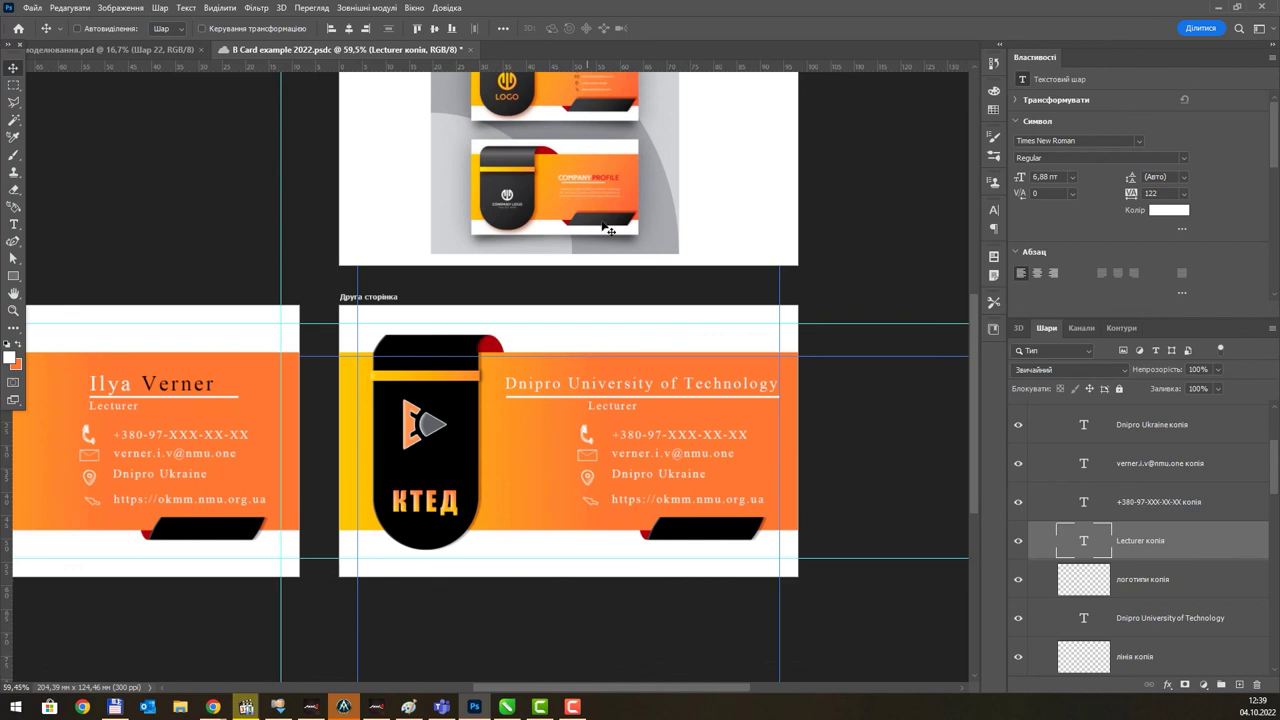
# Delete the phone number, Lecturer title and website address from the back card
pyautogui.keyDown('ctrl'); pyautogui.click(650, 438); pyautogui.keyUp('ctrl')
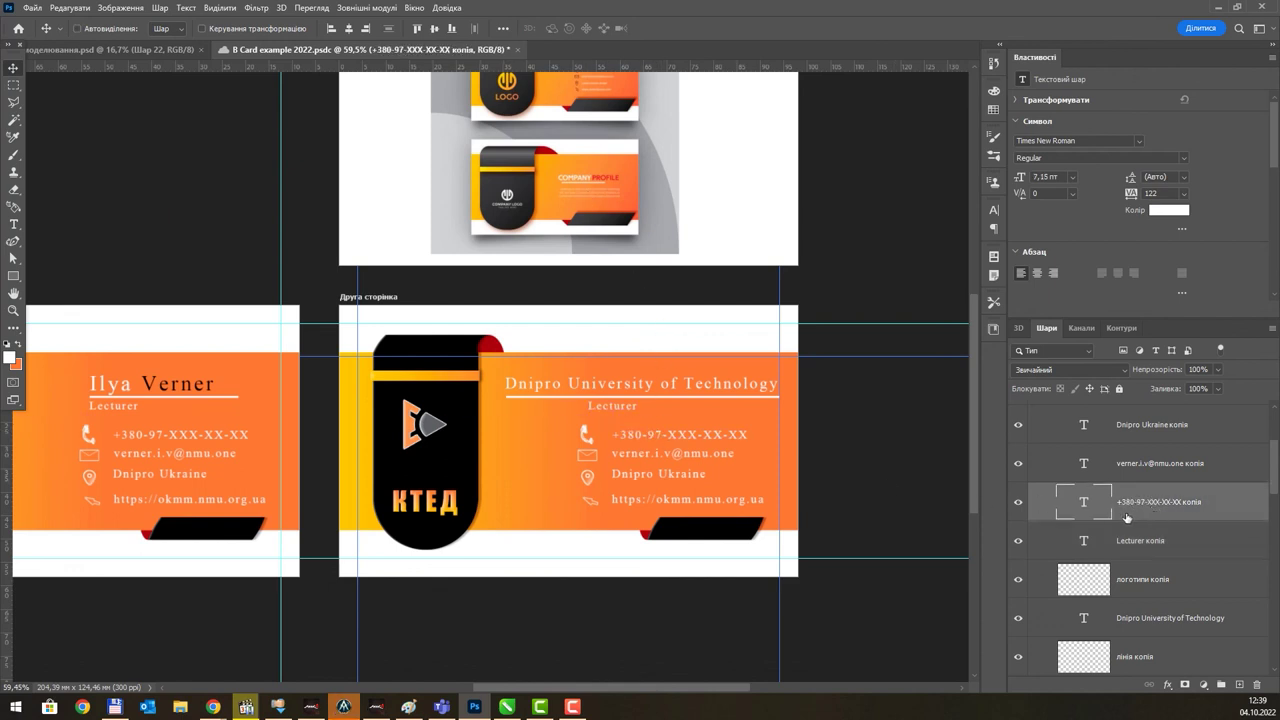
pyautogui.press('Delete')
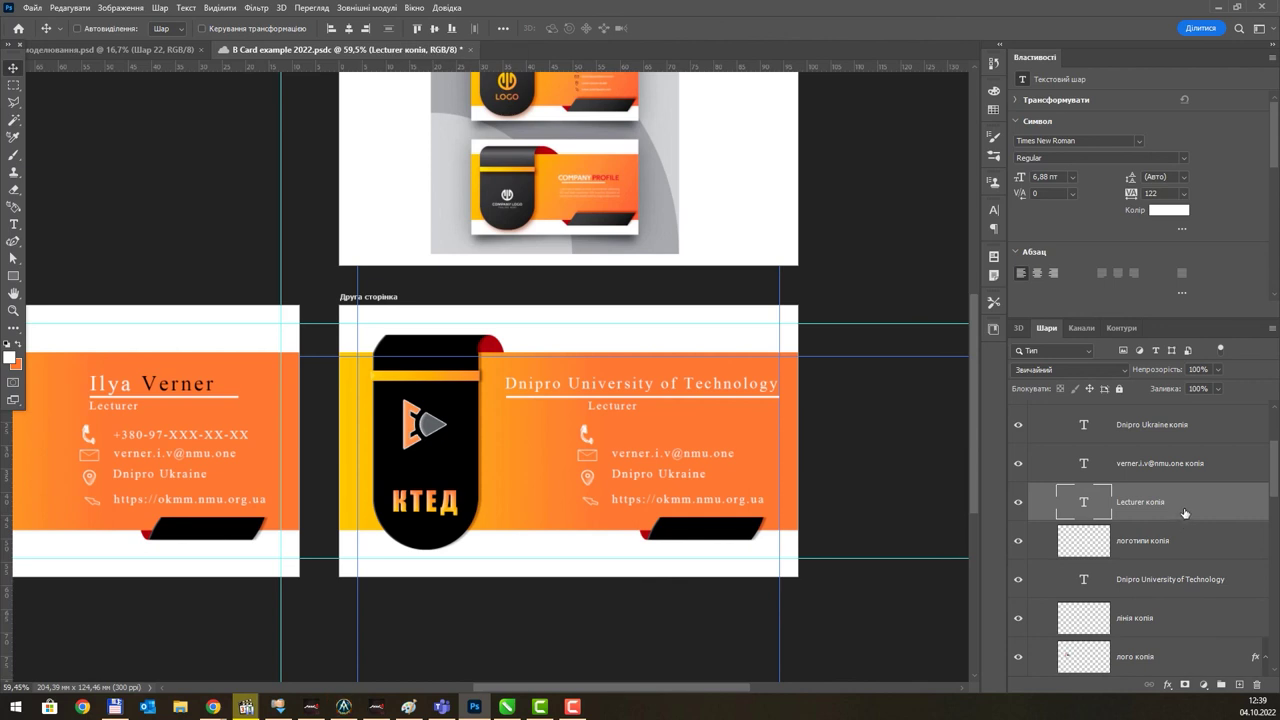
pyautogui.press('Delete')
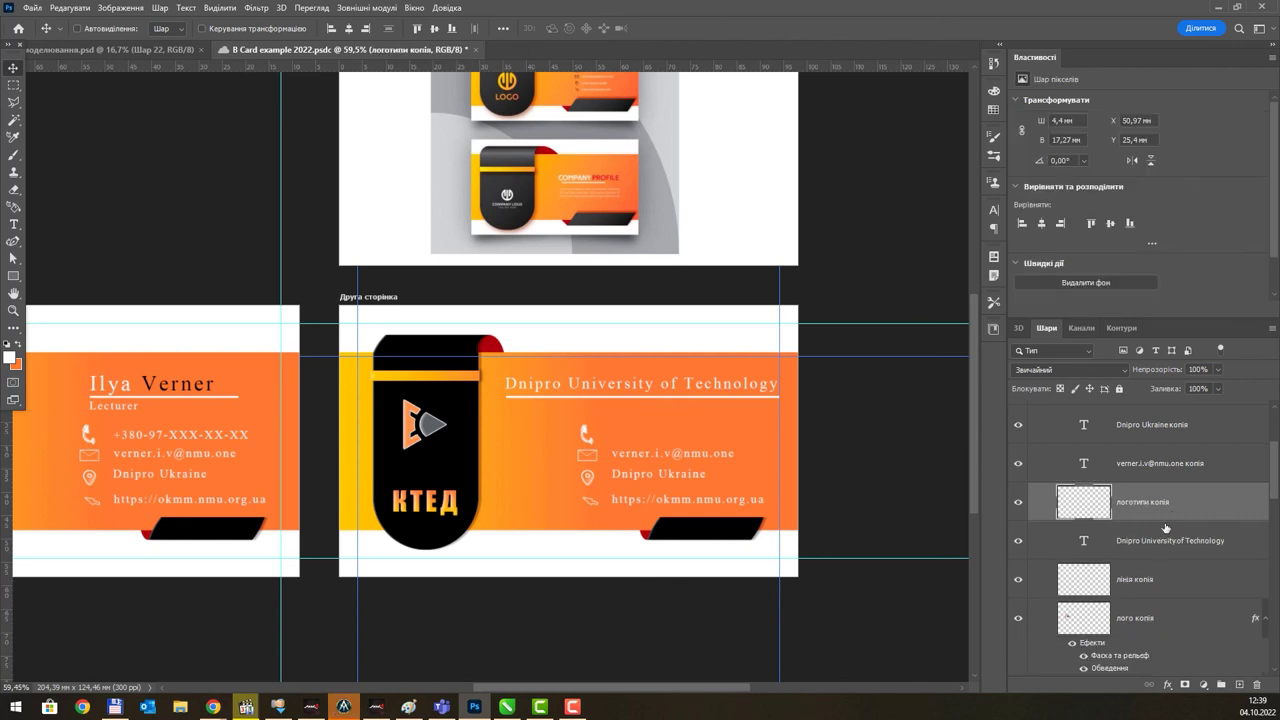
pyautogui.scroll(1, 1161, 540)
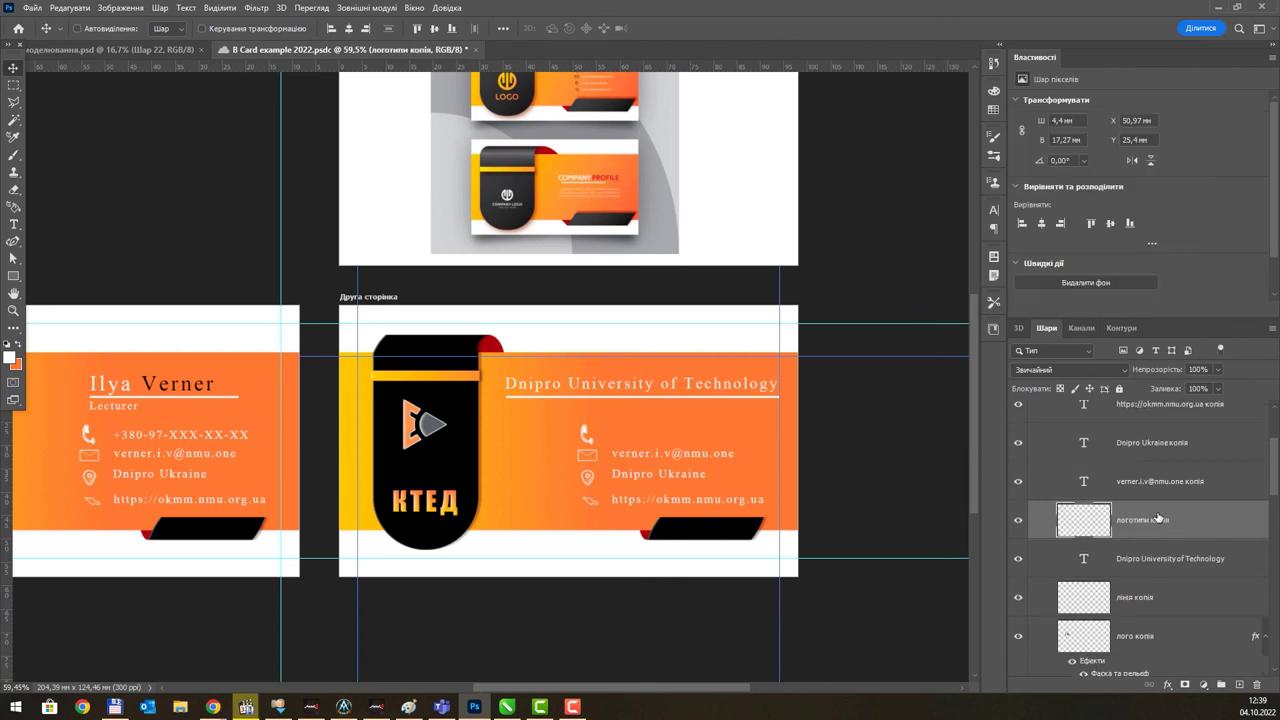
pyautogui.scroll(1, 1160, 518)
pyautogui.scroll(1, 1160, 500)
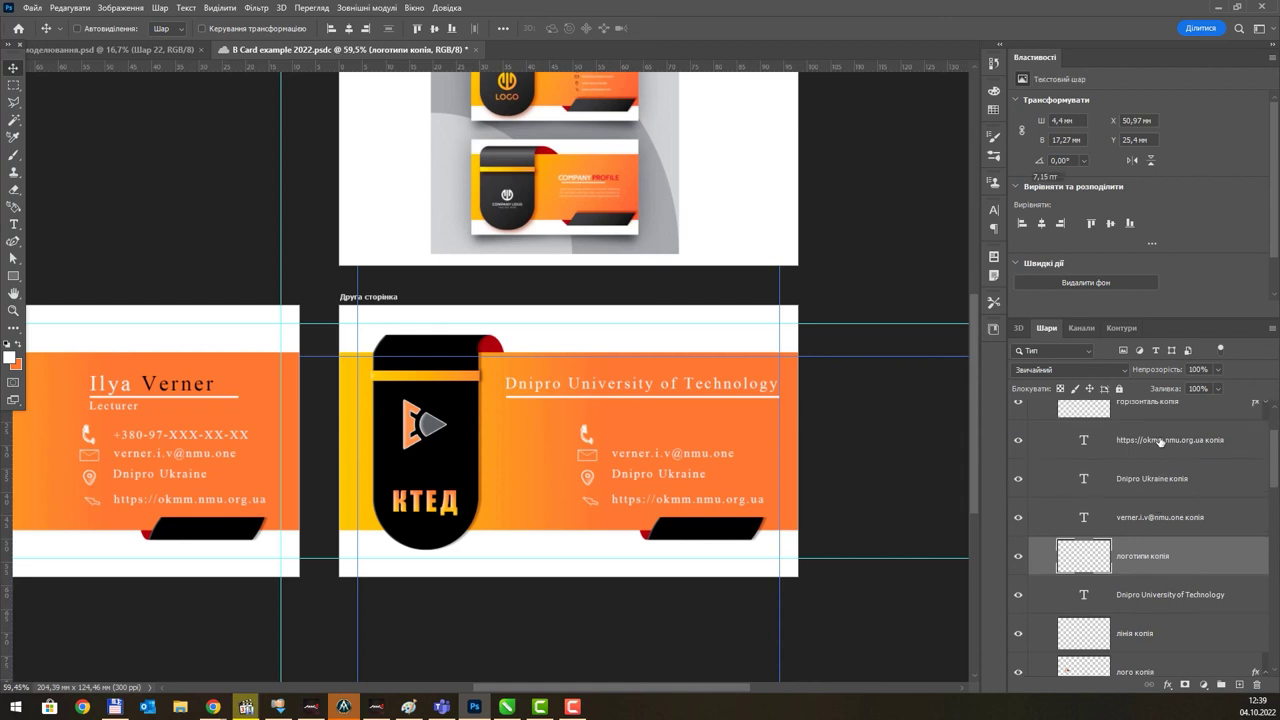
pyautogui.click(1160, 441)
pyautogui.press('Delete')
pyautogui.press('Delete')
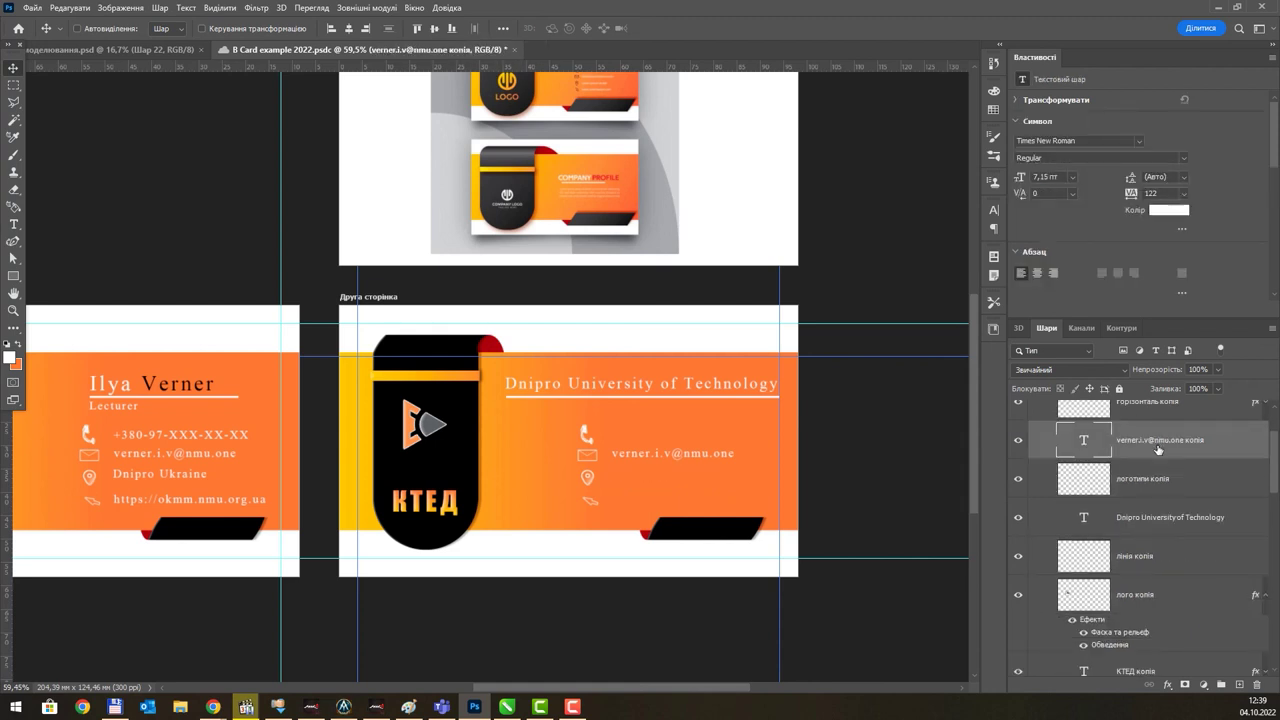
pyautogui.scroll(1, 1157, 442)
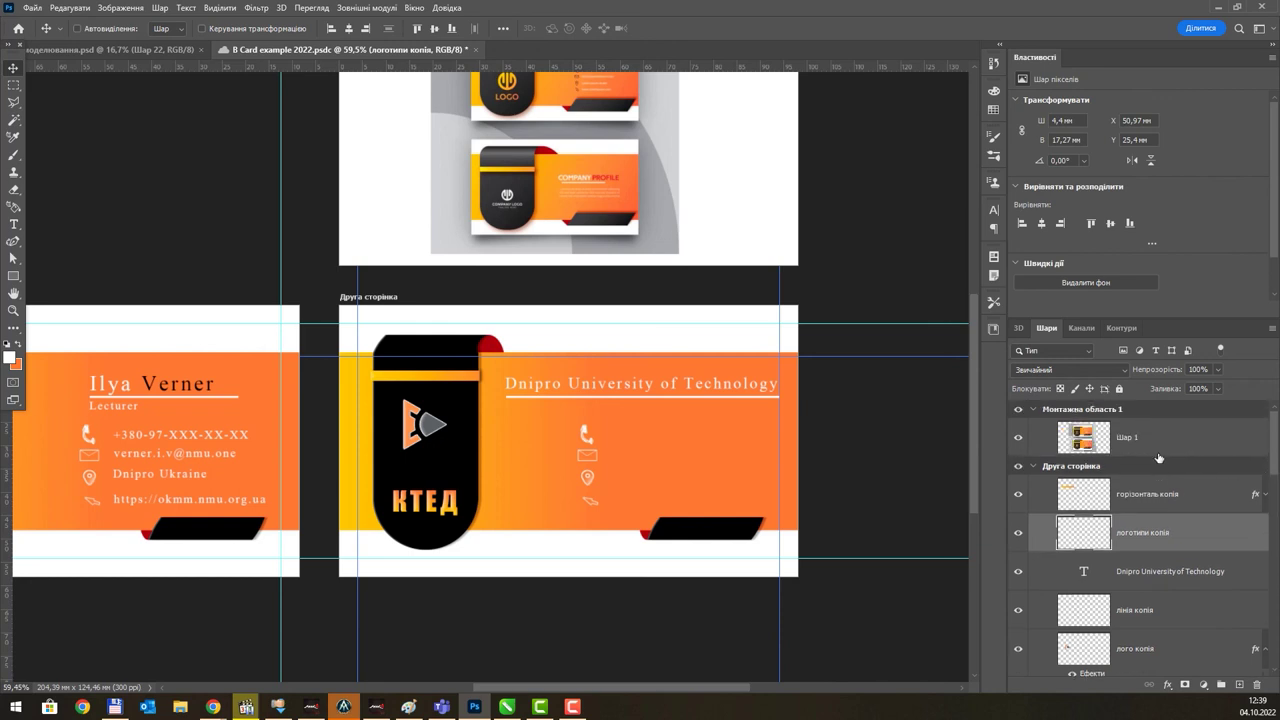
pyautogui.scroll(-2, 1160, 462)
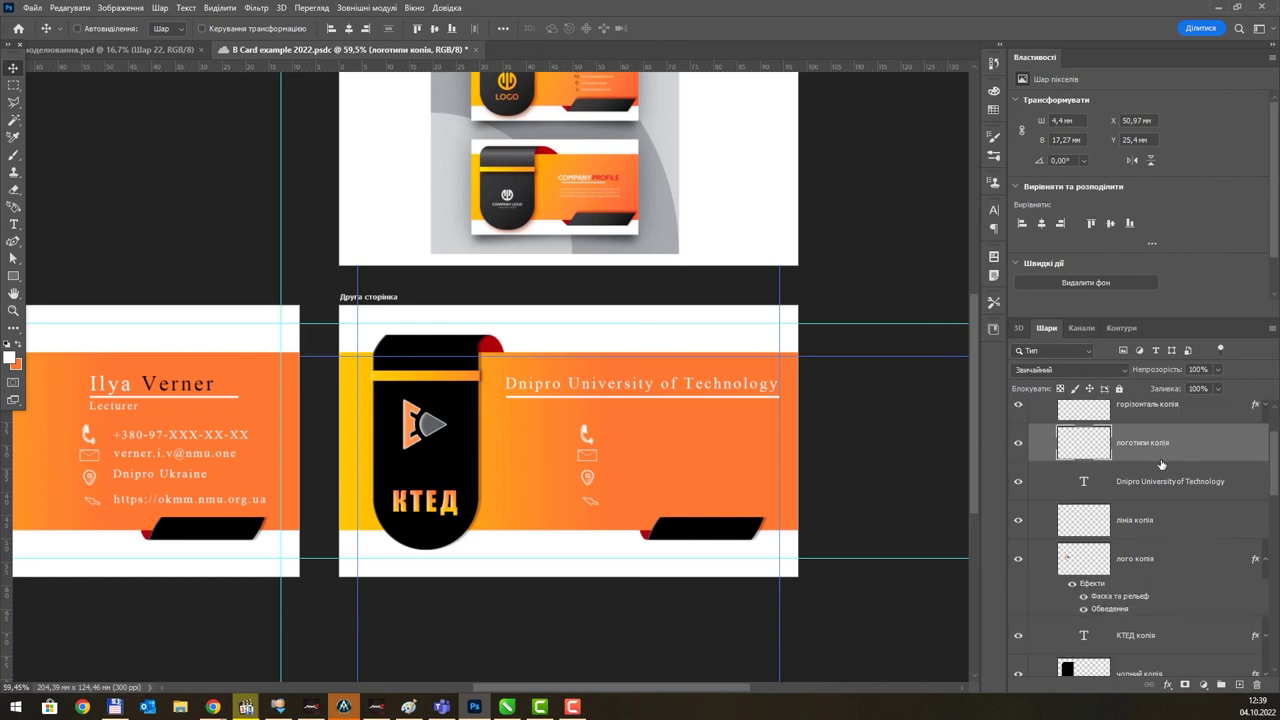
# Delete the 'логотипи копія' icons layer, restoring the accidentally deleted orange gradient
pyautogui.keyDown('ctrl'); pyautogui.click(597, 463); pyautogui.keyUp('ctrl')
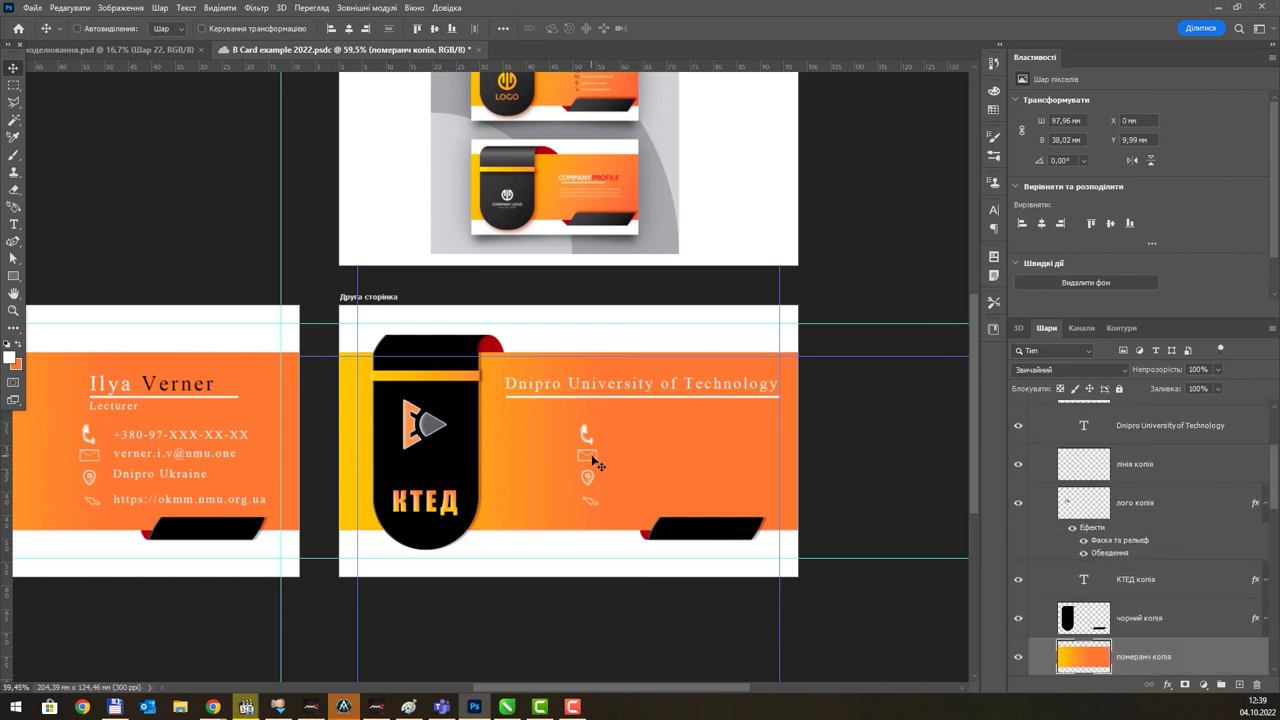
pyautogui.press('Delete')
pyautogui.hotkey('ctrl', 'z')
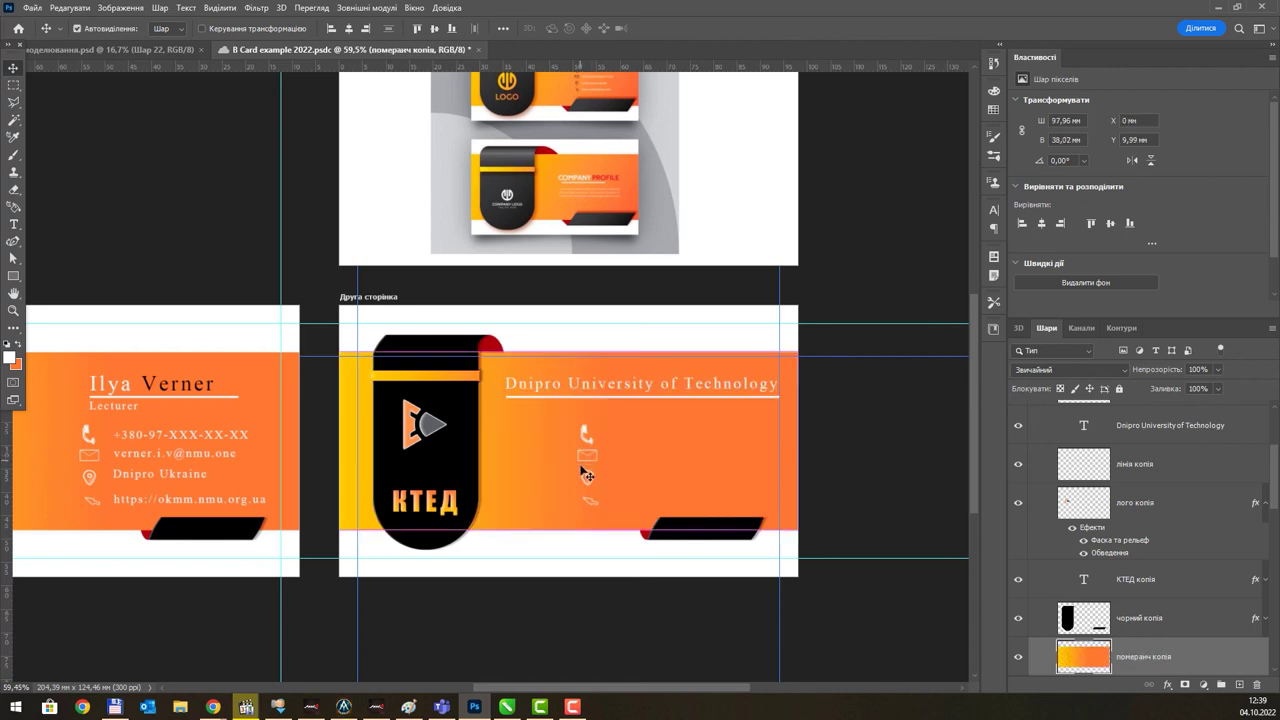
pyautogui.press('Delete')
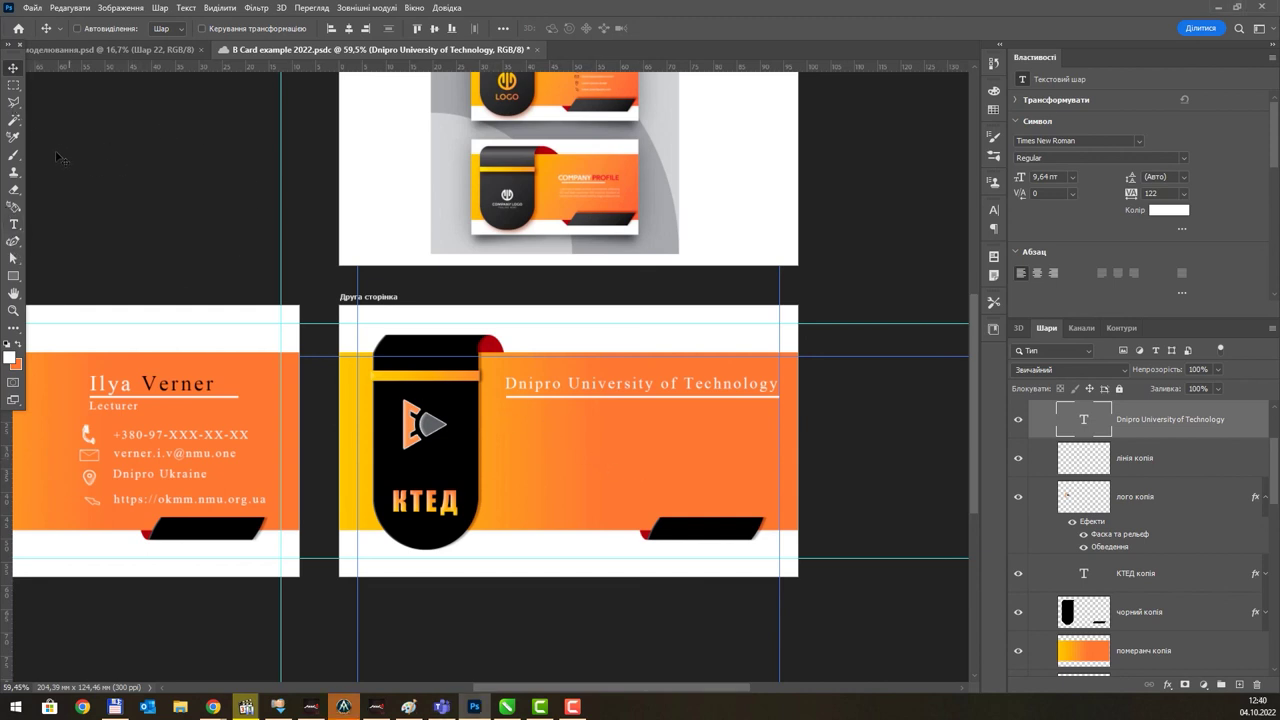
# Draw an 8 pt Lorem ipsum text box under the university heading and nudge it up
pyautogui.click(14, 224)
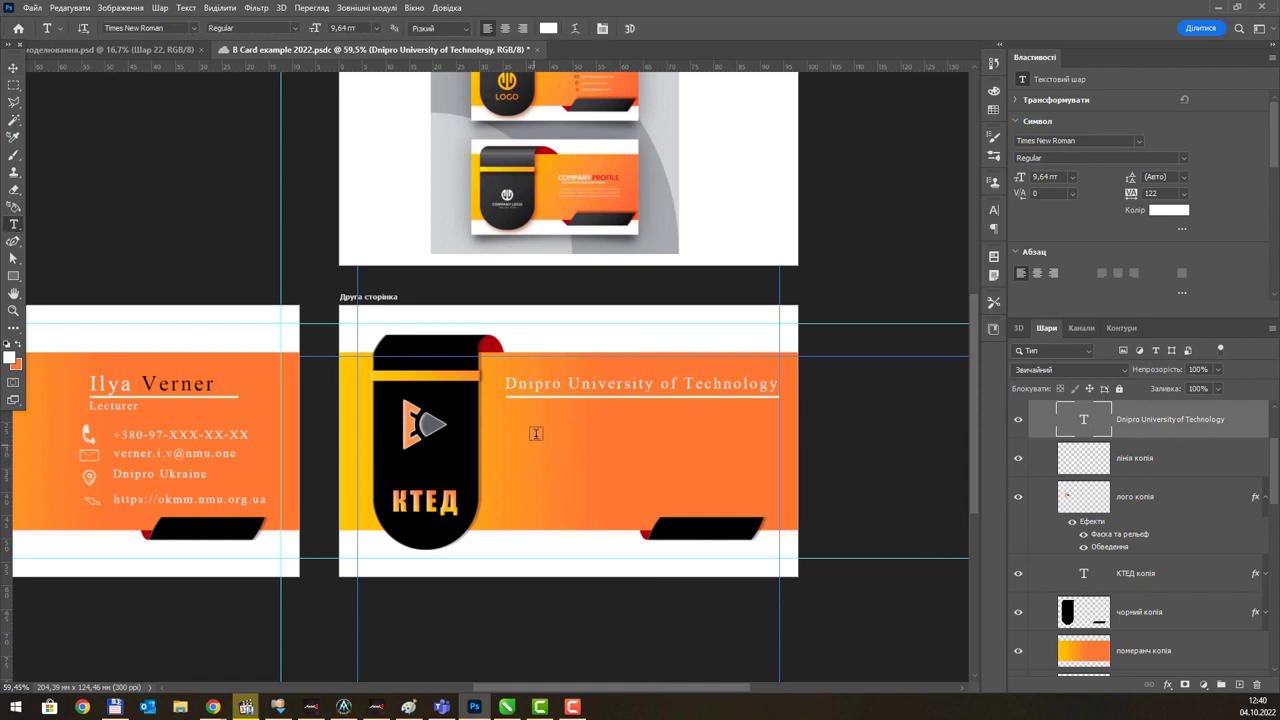
pyautogui.moveTo(531, 431); pyautogui.dragTo(772, 495)
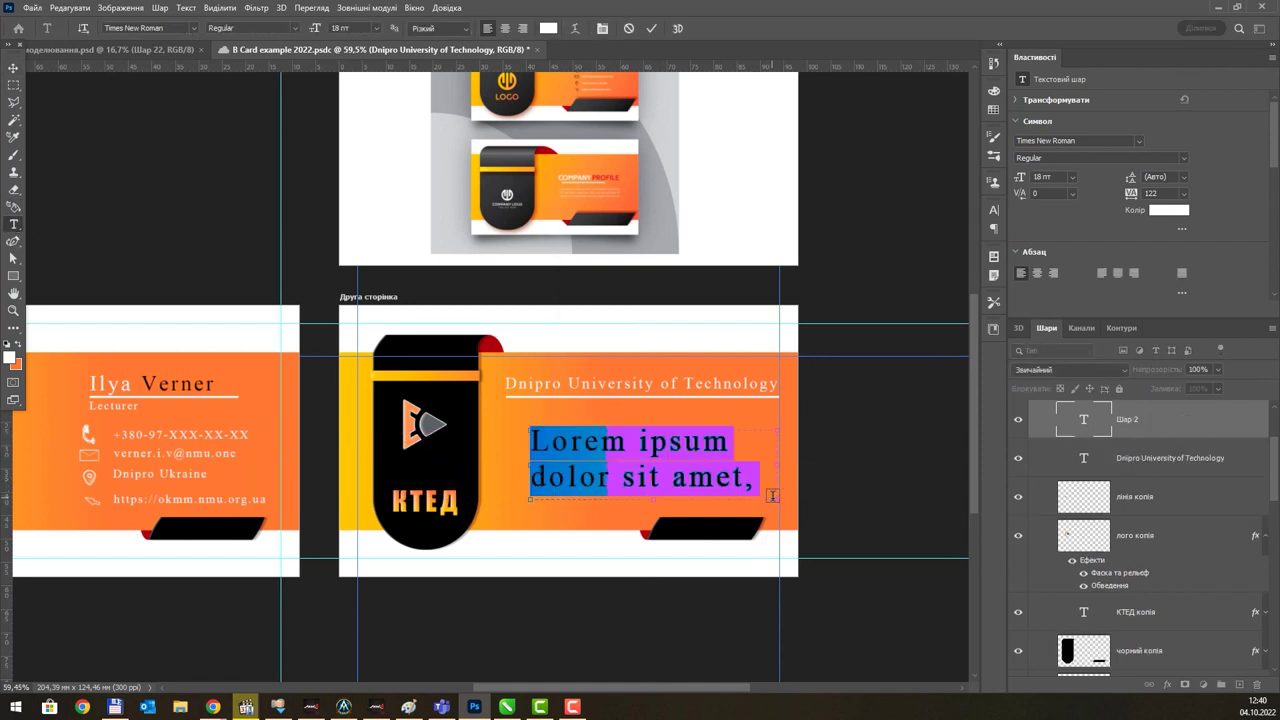
pyautogui.click(316, 29)
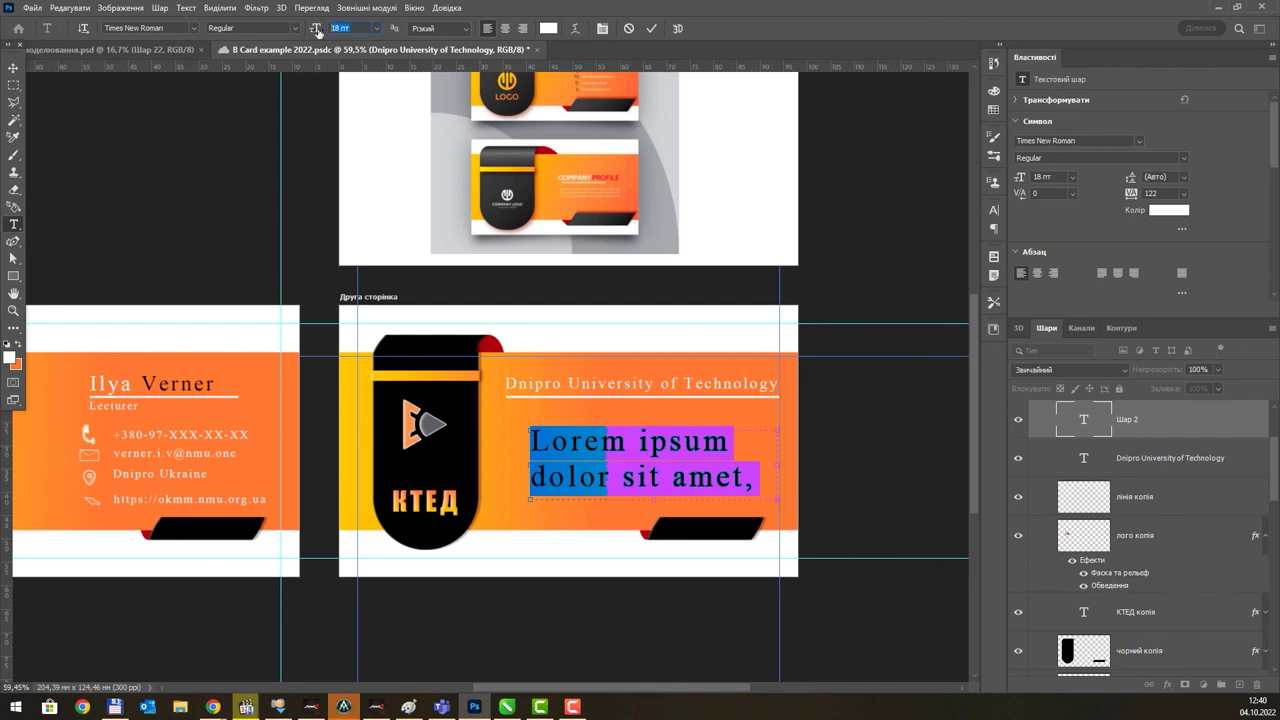
pyautogui.write('8')
pyautogui.press('Return')
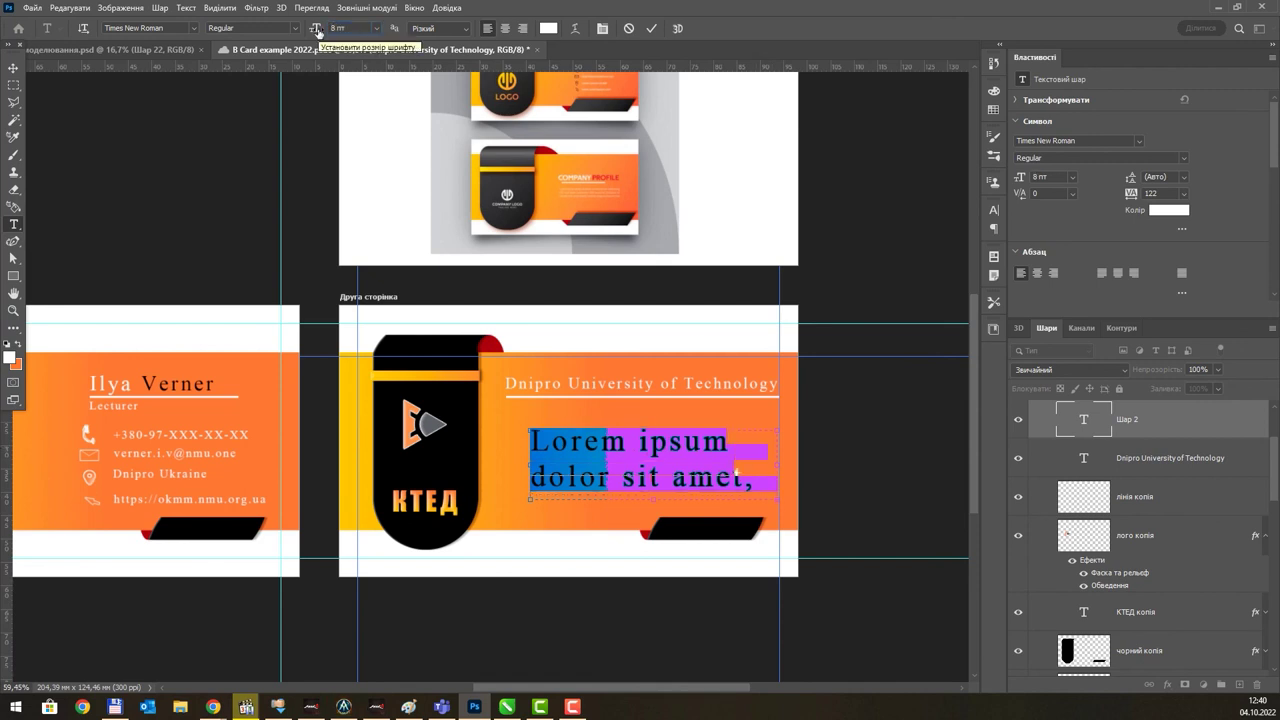
pyautogui.click(13, 67)
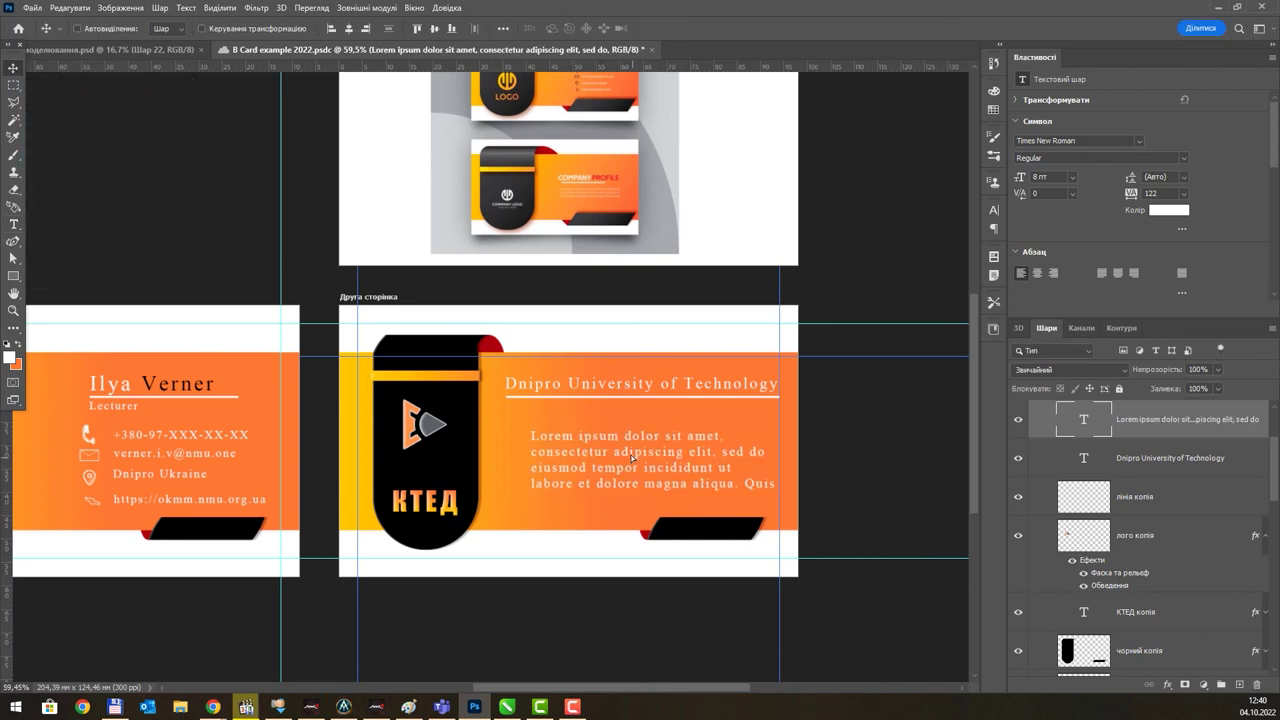
pyautogui.moveTo(634, 462); pyautogui.dragTo(630, 447)
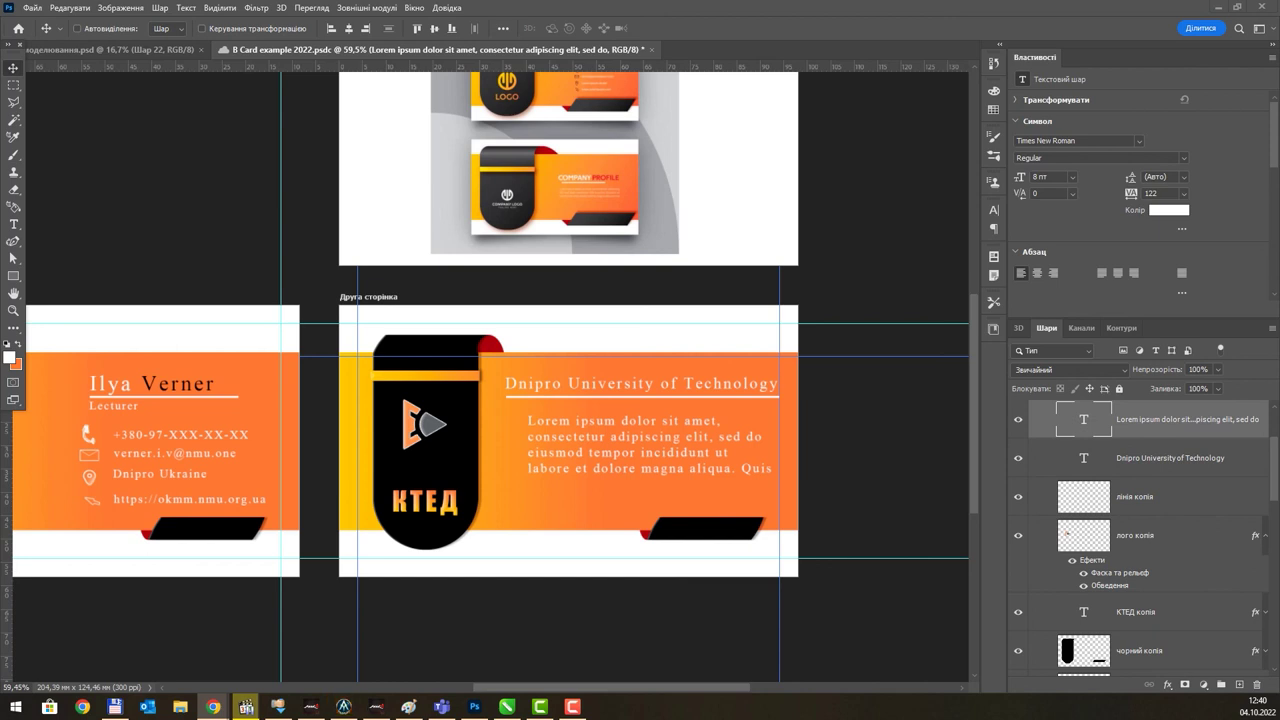
# Paste the Ukrainian university description over the Lorem ipsum text and enlarge its box
pyautogui.press('t')
pyautogui.click(615, 440)
pyautogui.hotkey('ctrl', 'a')
pyautogui.hotkey('ctrl', 'v')
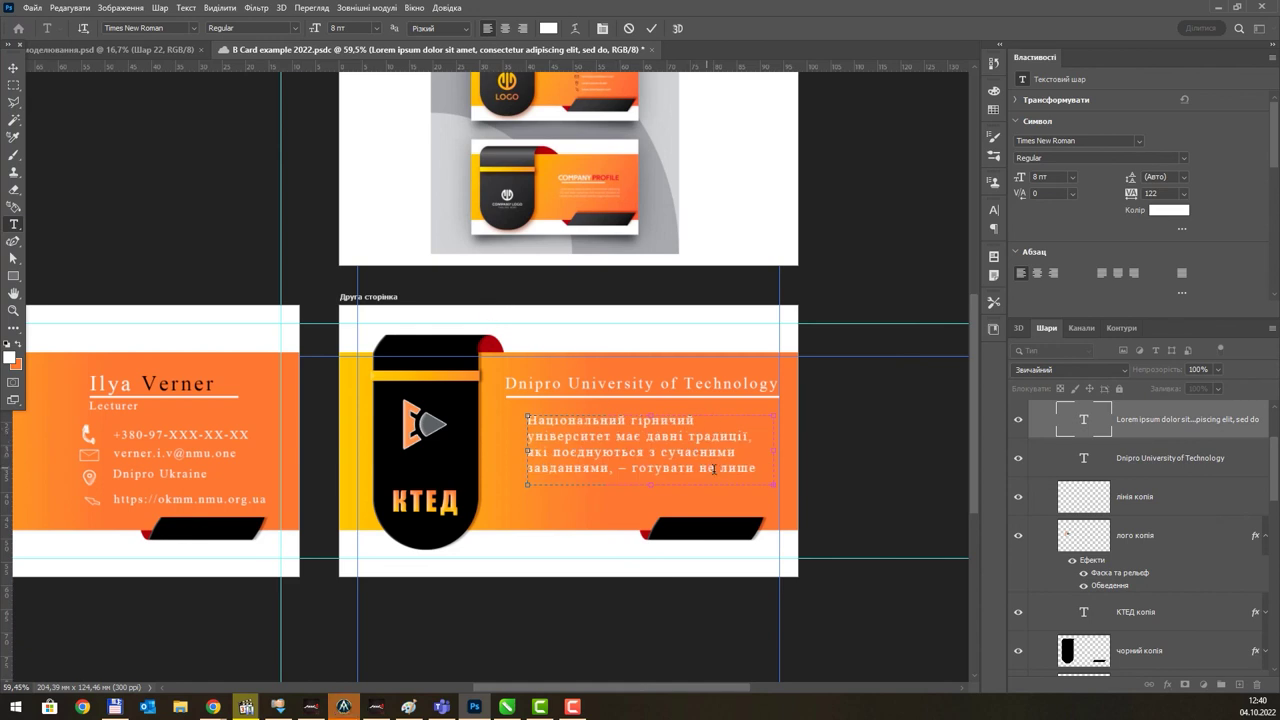
pyautogui.moveTo(643, 486); pyautogui.dragTo(645, 500)
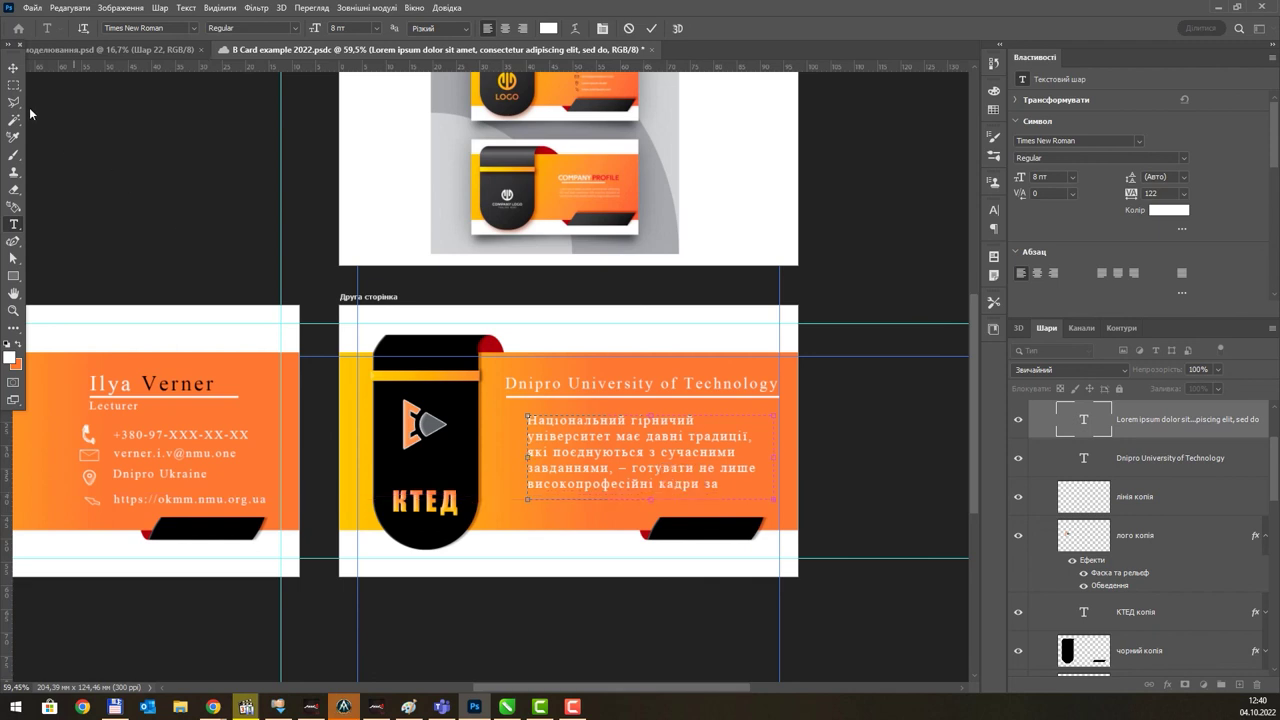
pyautogui.click(13, 67)
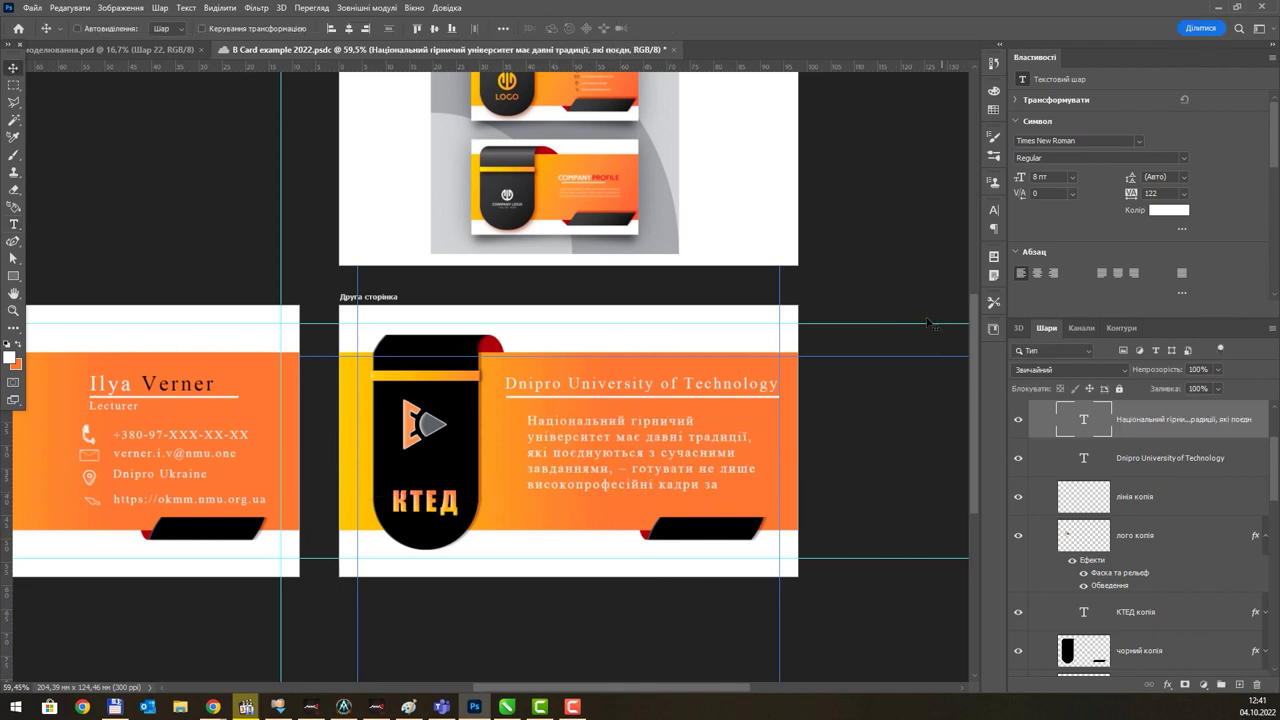
pyautogui.scroll(-1, 711, 325)
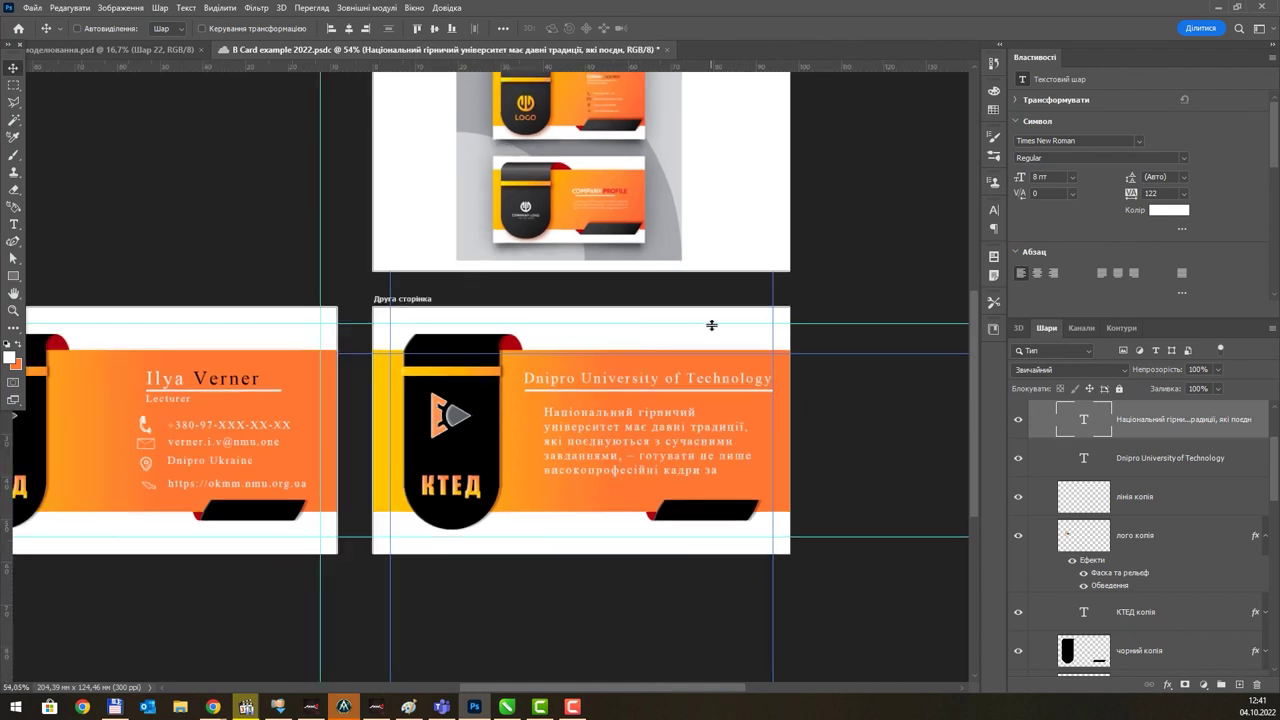
pyautogui.scroll(-1, 711, 325)
# Give the Ukrainian description tracking 100 and a 7 pt font size
pyautogui.click(994, 211)
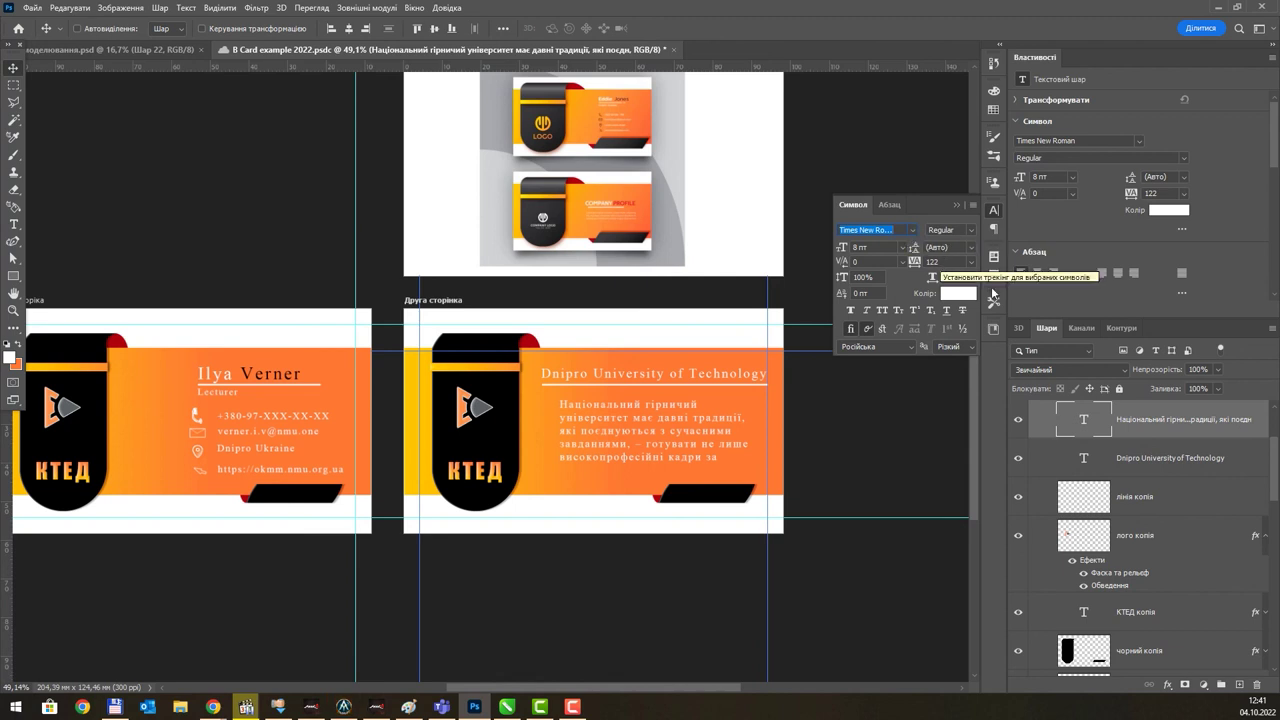
pyautogui.click(932, 261)
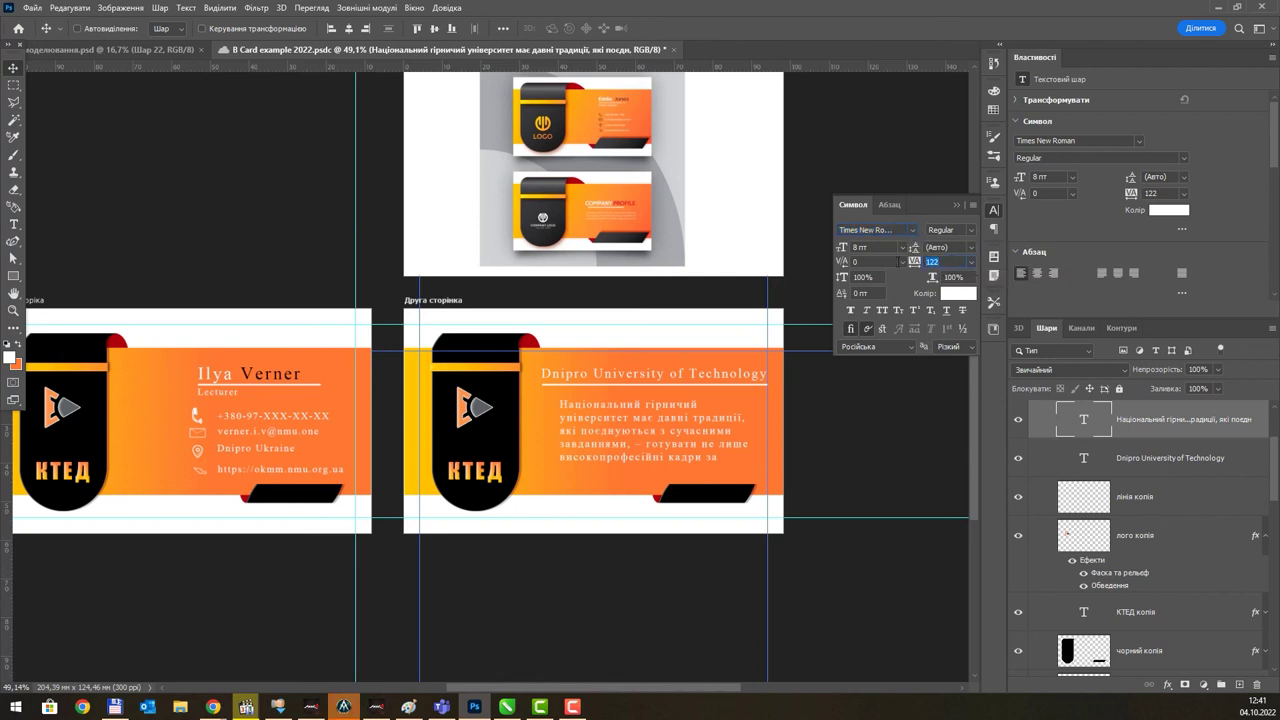
pyautogui.write('100')
pyautogui.press('Return')
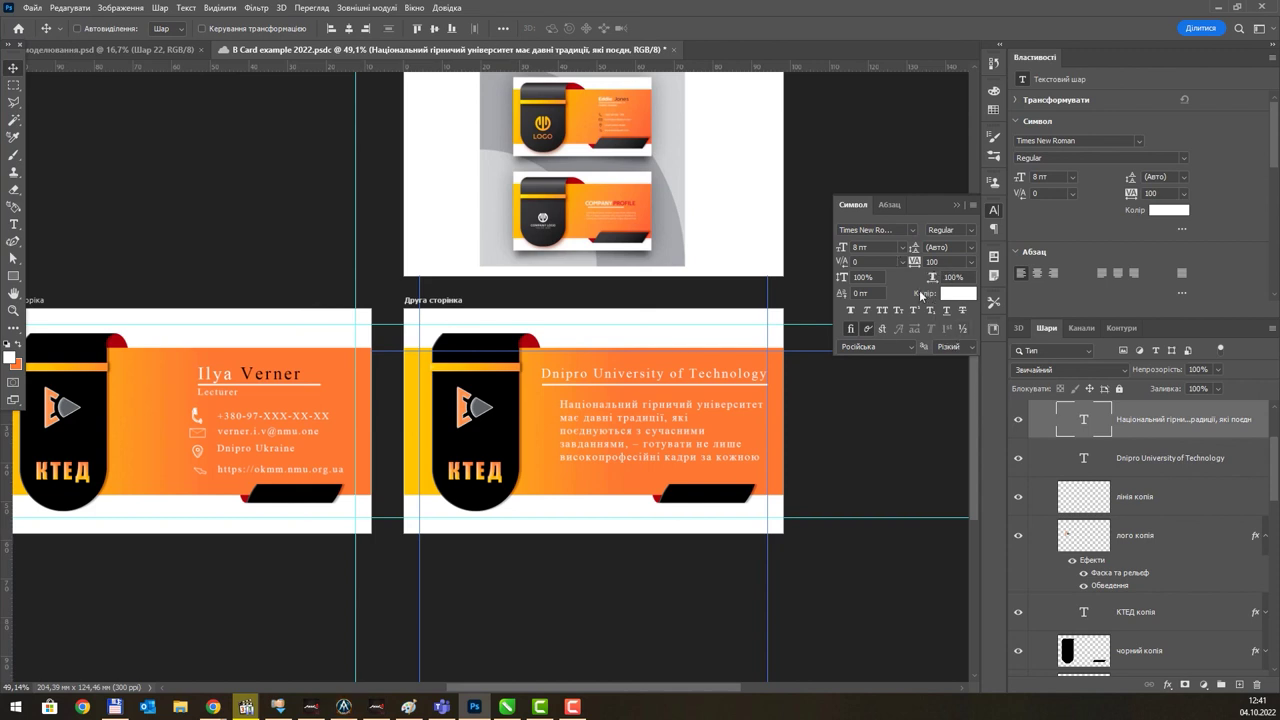
pyautogui.click(866, 247)
pyautogui.write('7')
pyautogui.press('Return')
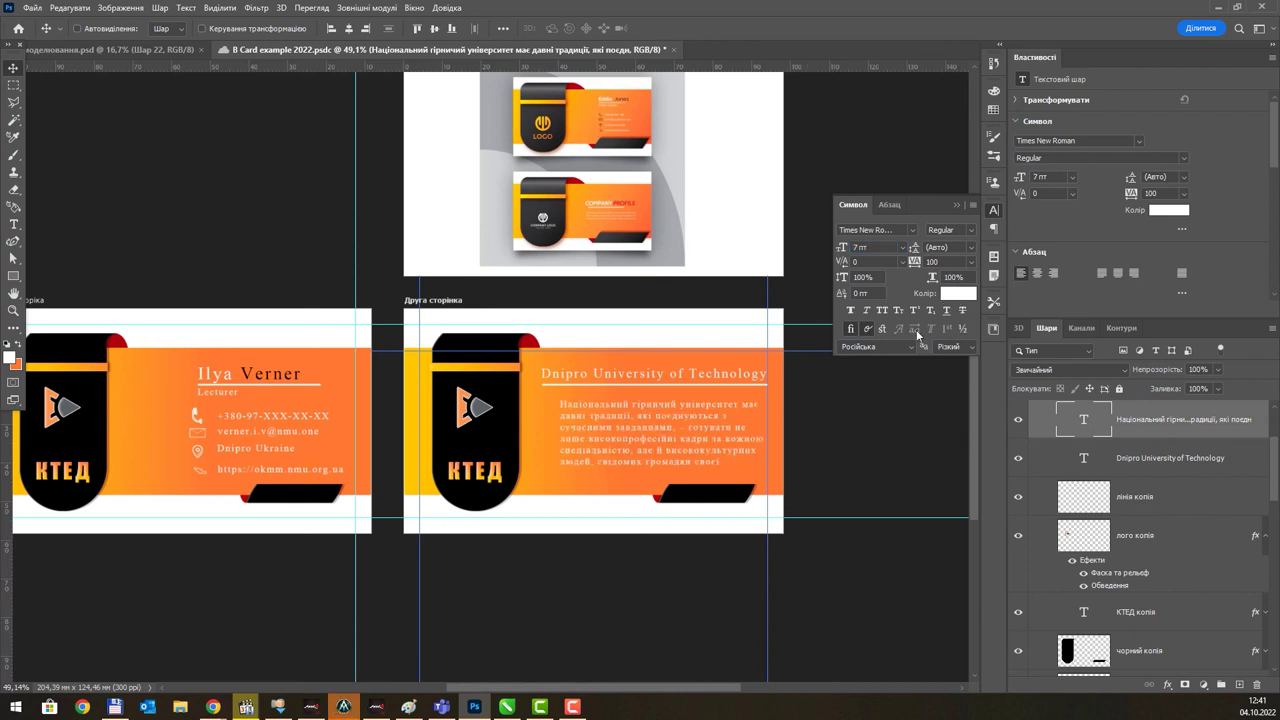
# Browse the font list but keep Times New Roman for the description, then close the Character panel
pyautogui.click(911, 232)
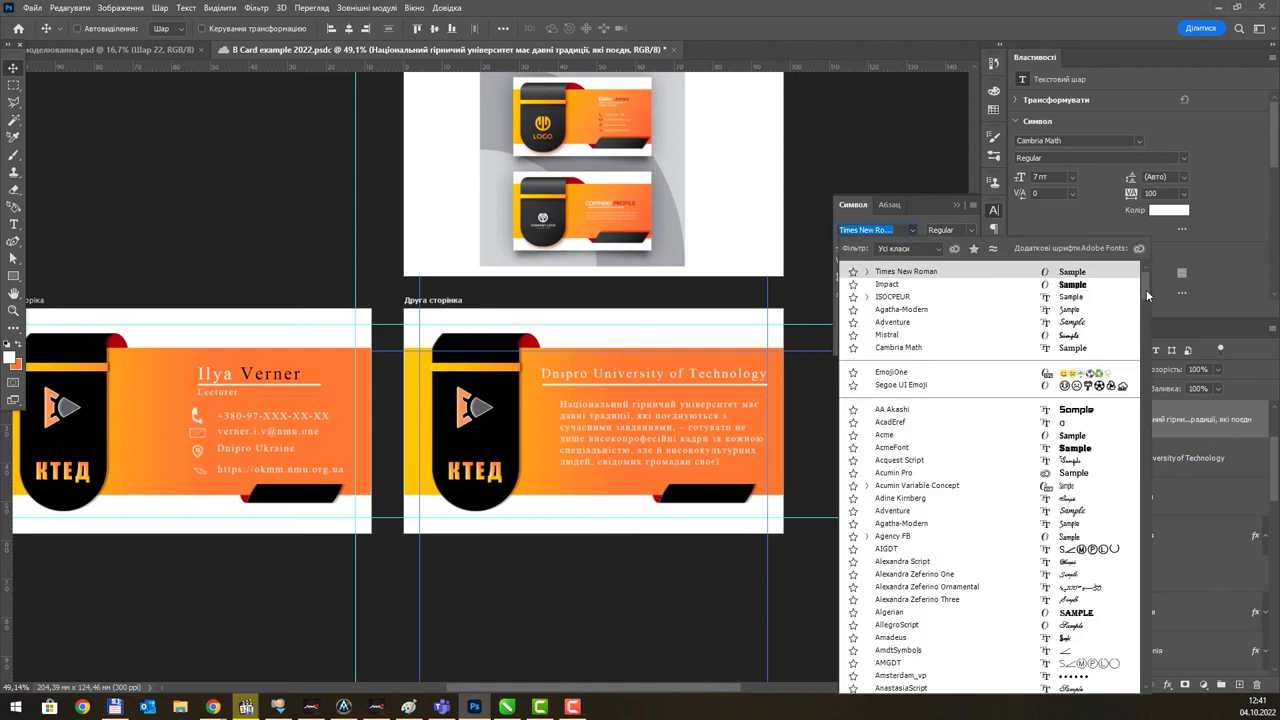
pyautogui.moveTo(1146, 289)
pyautogui.mouseDown()
pyautogui.moveTo(1156, 652)
pyautogui.moveTo(1165, 320)
pyautogui.mouseUp()
pyautogui.press('Escape')
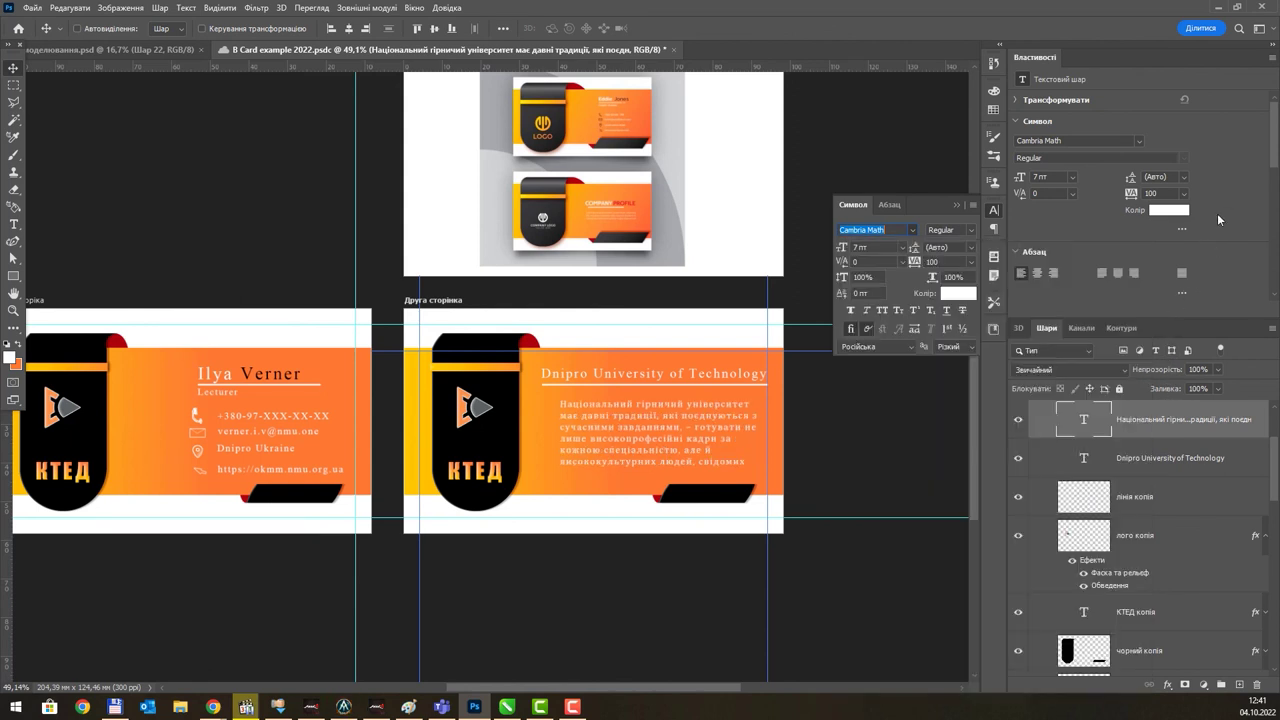
pyautogui.click(961, 205)
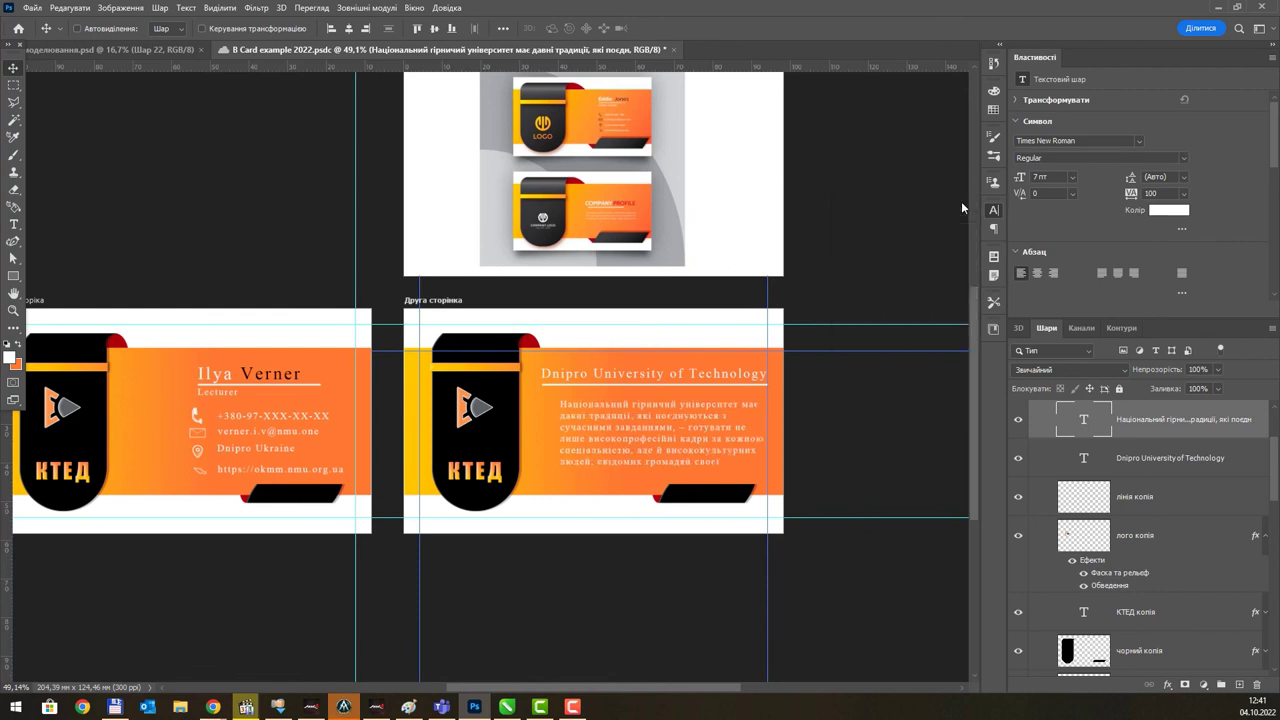
pyautogui.scroll(-1, 720, 253)
pyautogui.scroll(-1, 720, 253)
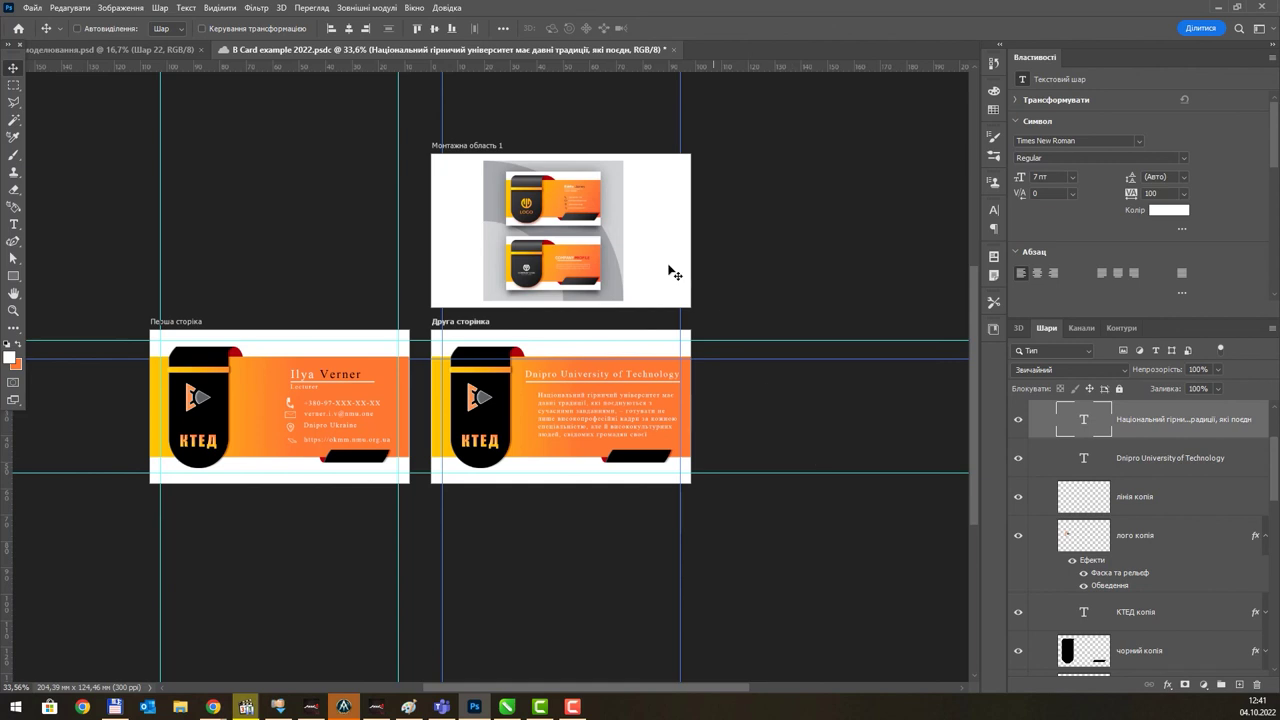
pyautogui.scroll(2, 518, 301)
pyautogui.moveTo(533, 347); pyautogui.dragTo(657, 365)
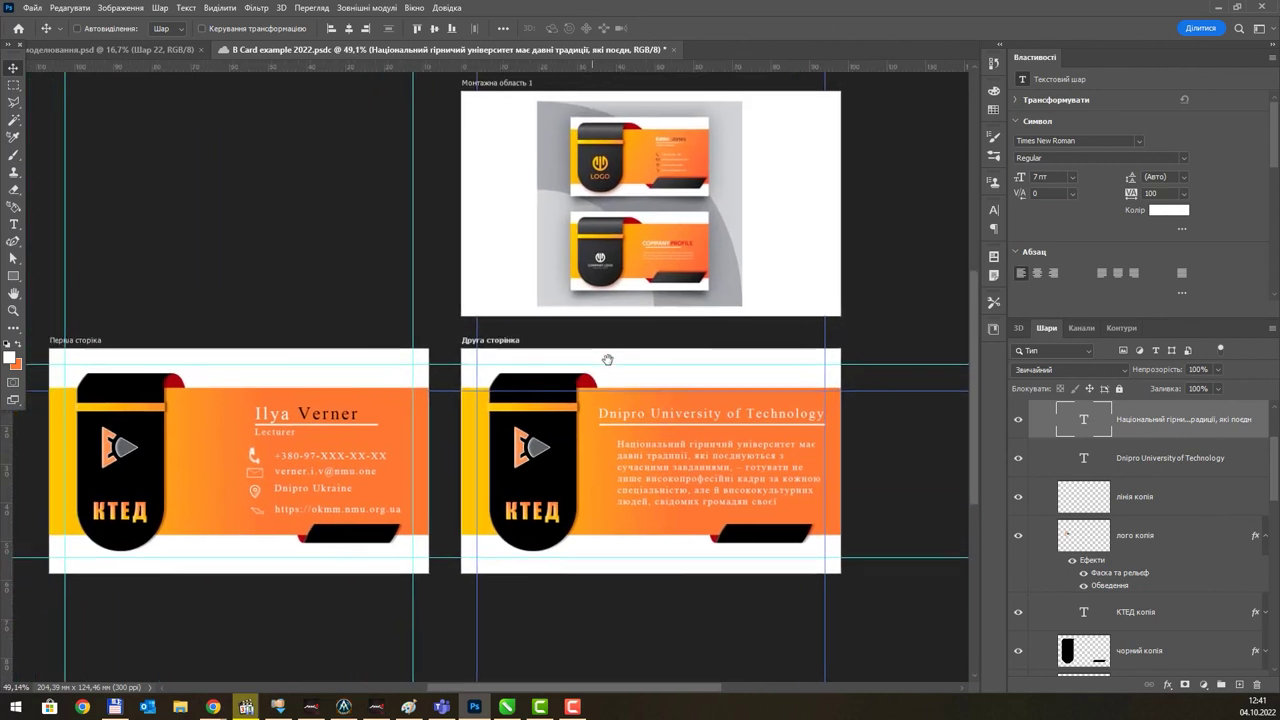